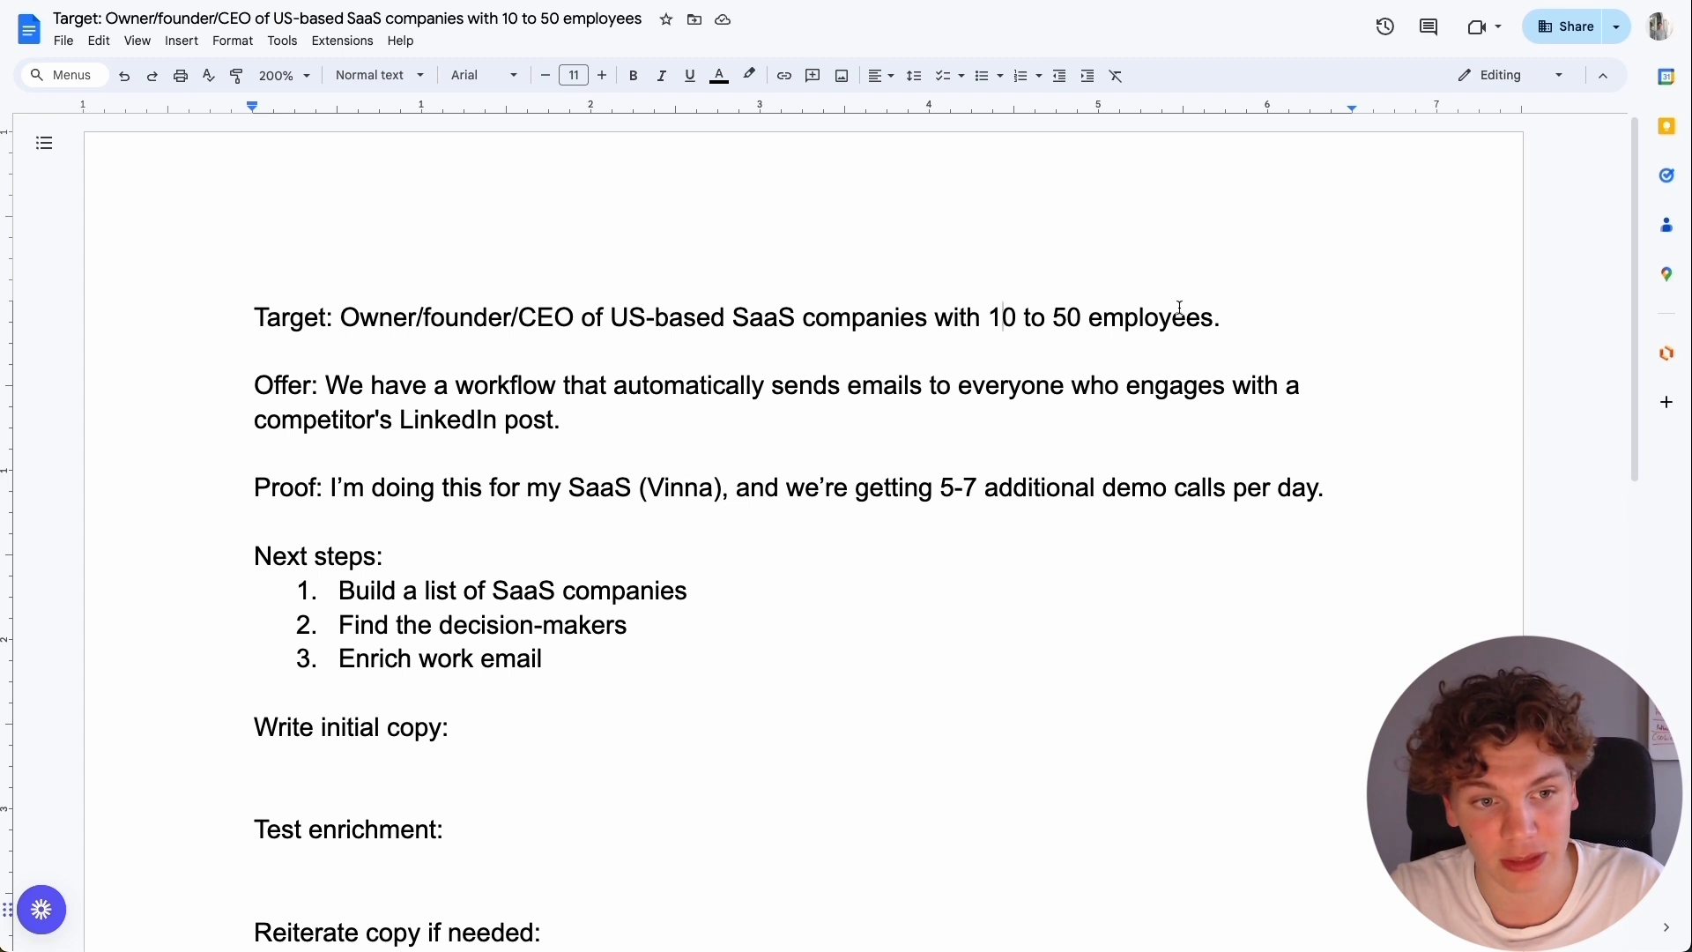
# Review the target, offer, proof and first next step in the outreach campaign plan.
pyautogui.click(545, 369)
pyautogui.click(327, 385)
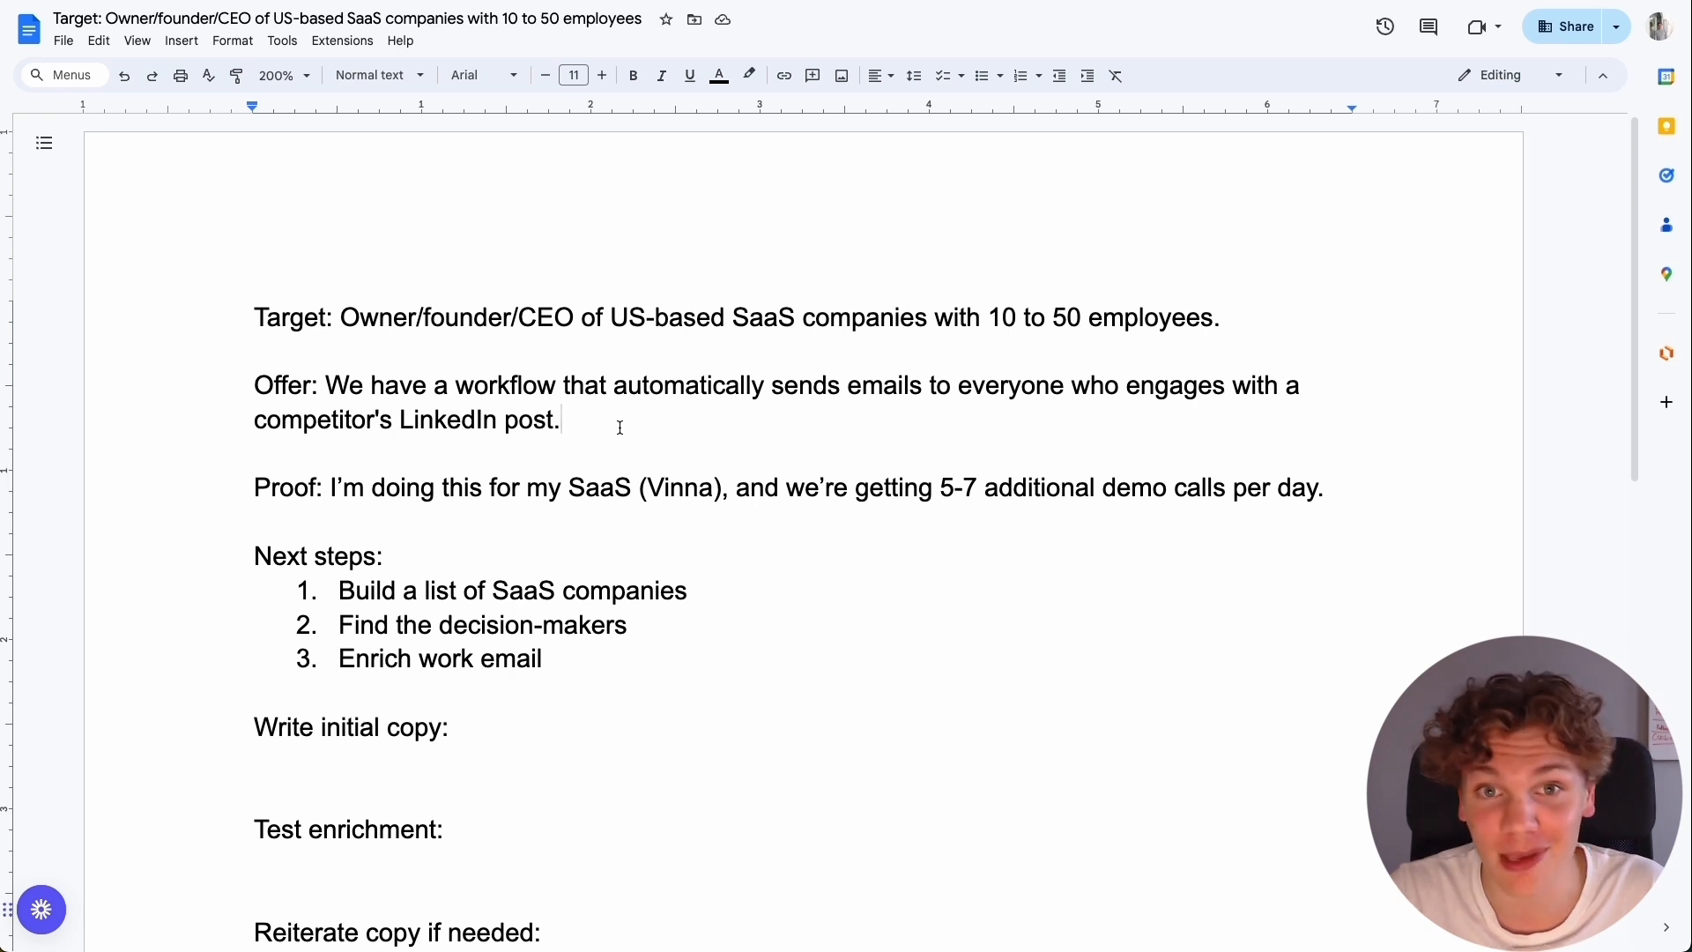
pyautogui.scroll(-2, 620, 427)
pyautogui.scroll(2, 617, 426)
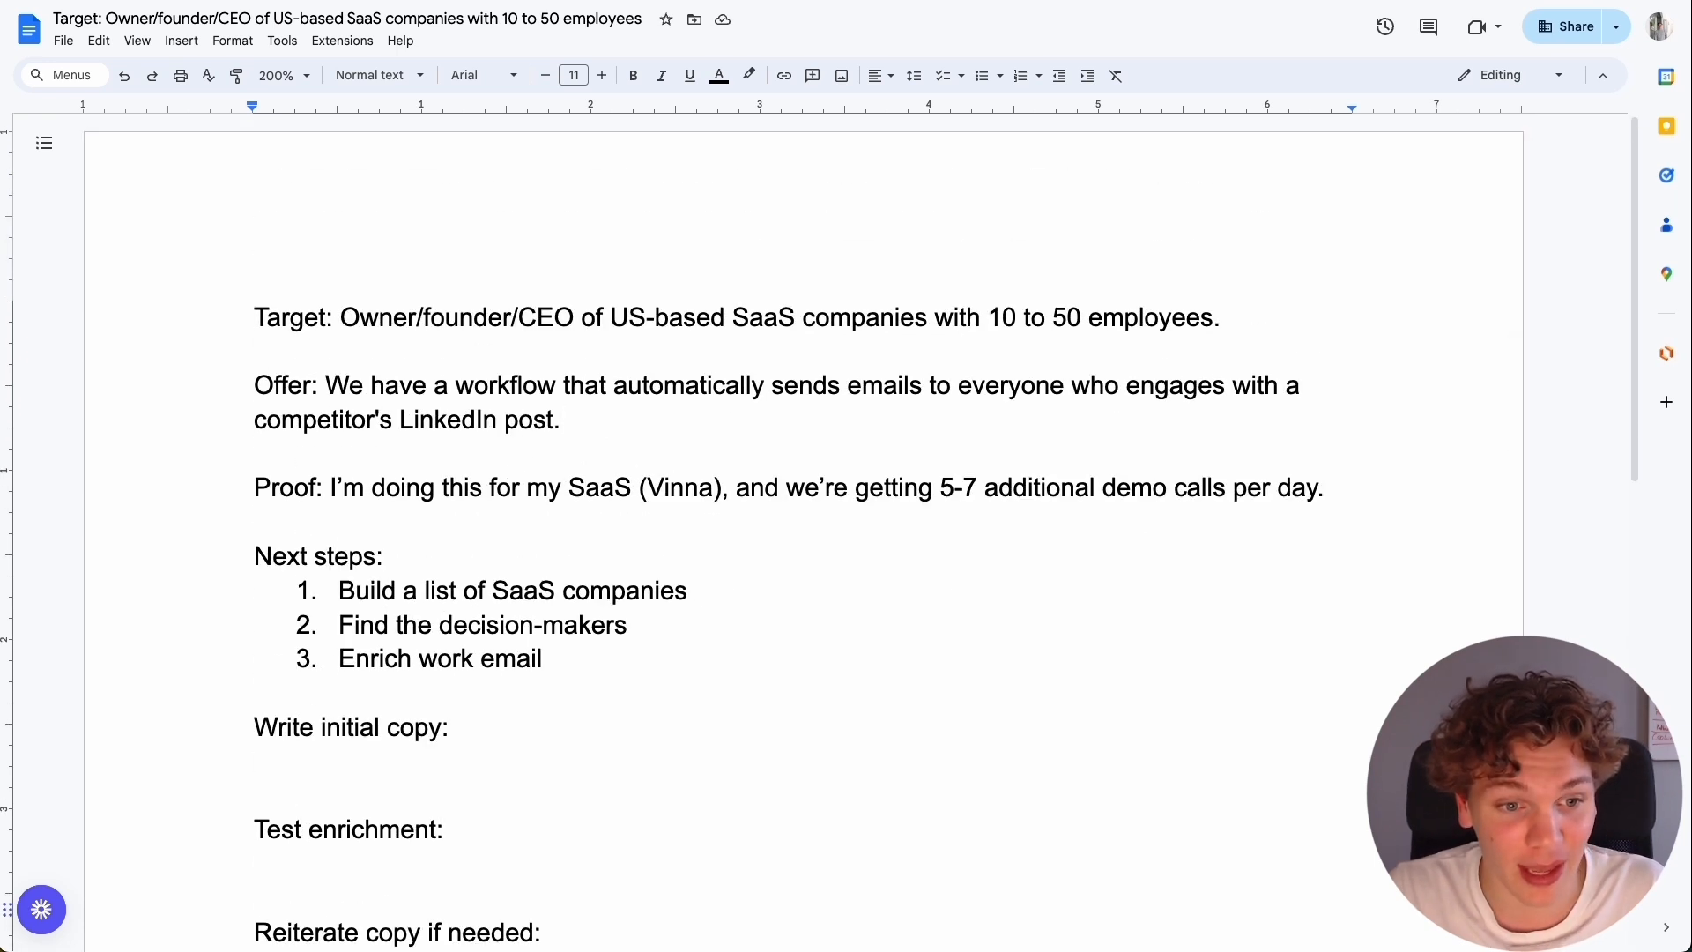
pyautogui.moveTo(331, 487); pyautogui.dragTo(606, 478)
pyautogui.doubleClick(957, 468)
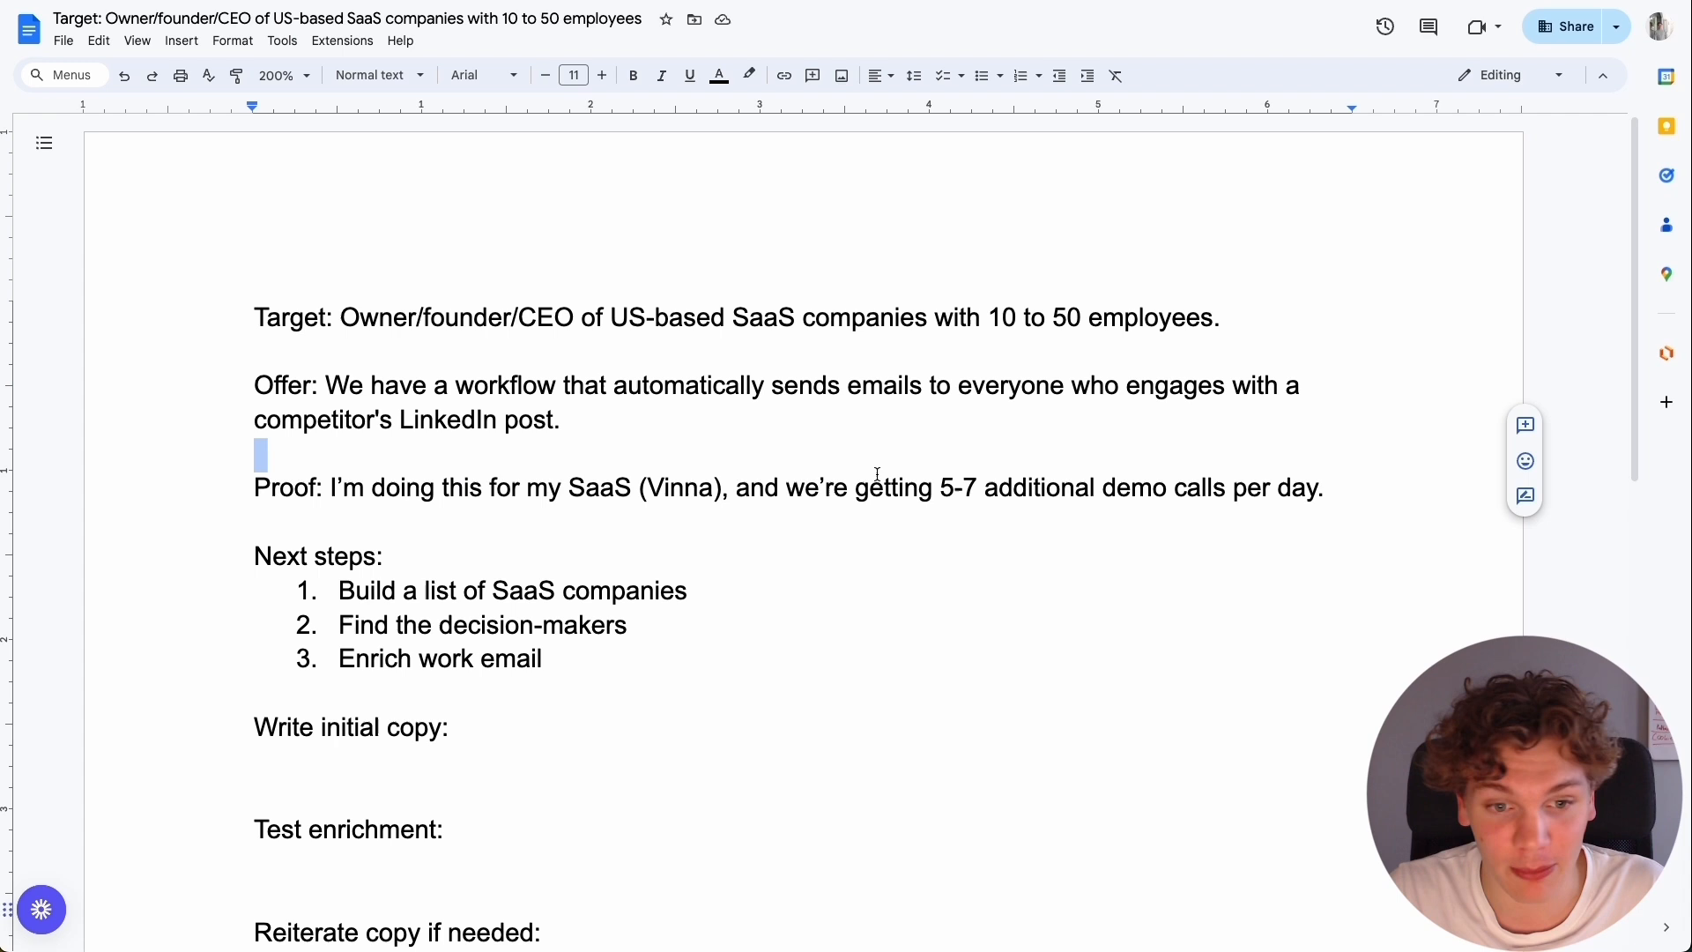
pyautogui.click(746, 483)
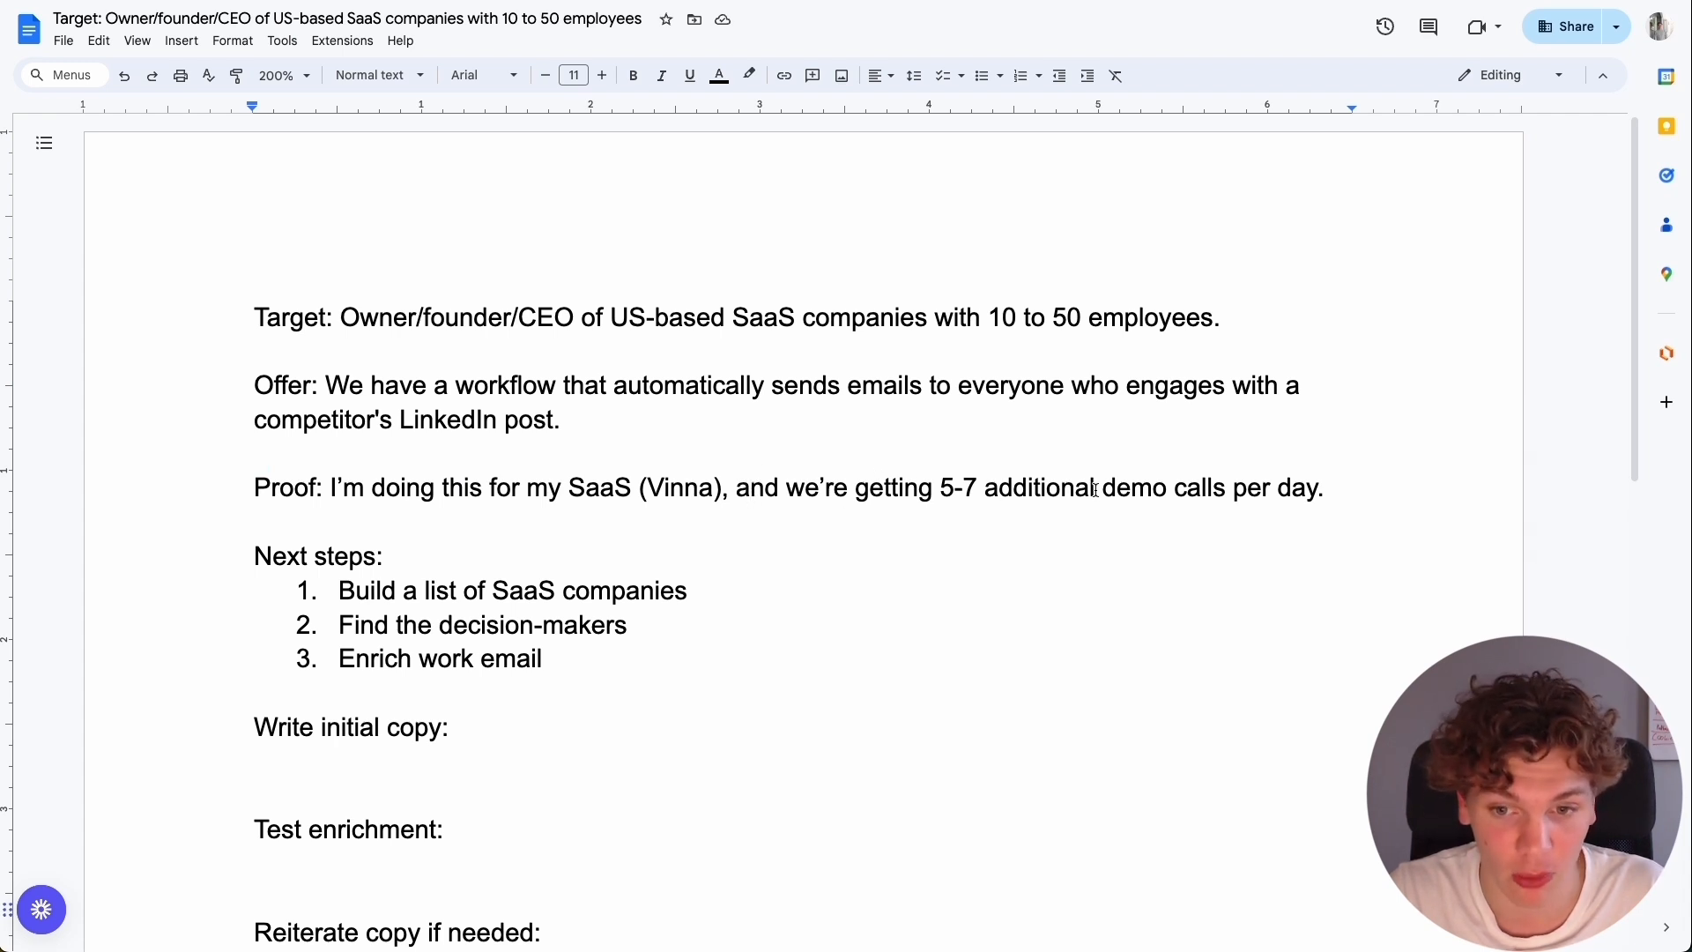
pyautogui.scroll(-3, 838, 487)
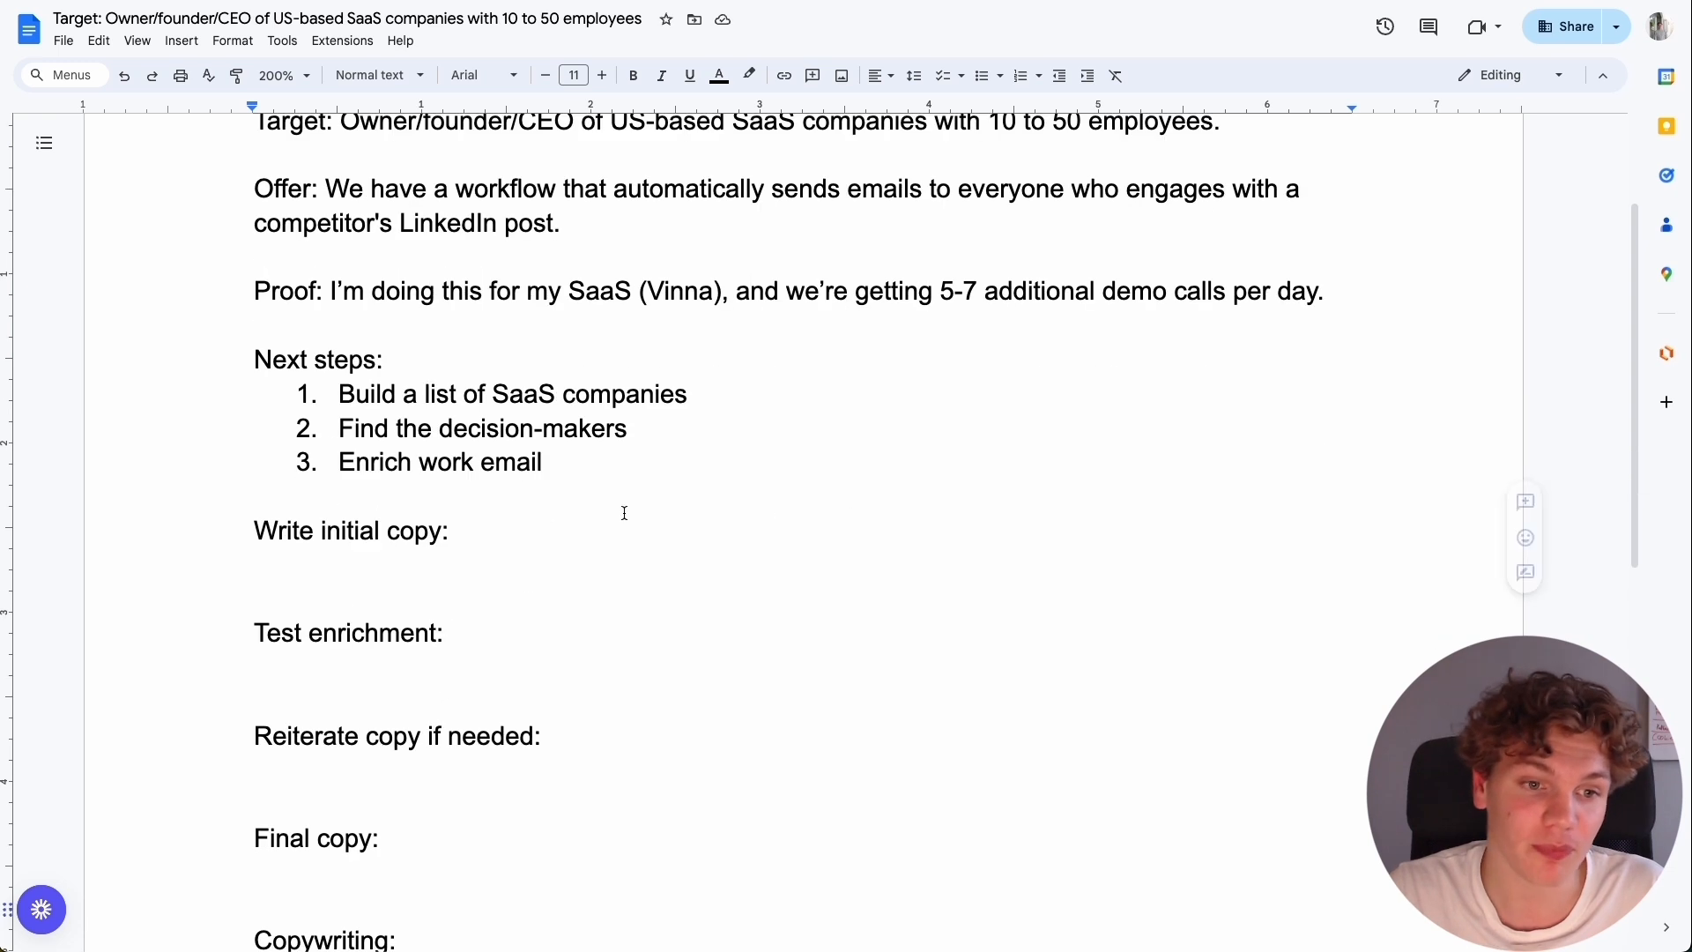
pyautogui.scroll(3, 670, 467)
pyautogui.scroll(-1, 617, 458)
pyautogui.scroll(1, 574, 502)
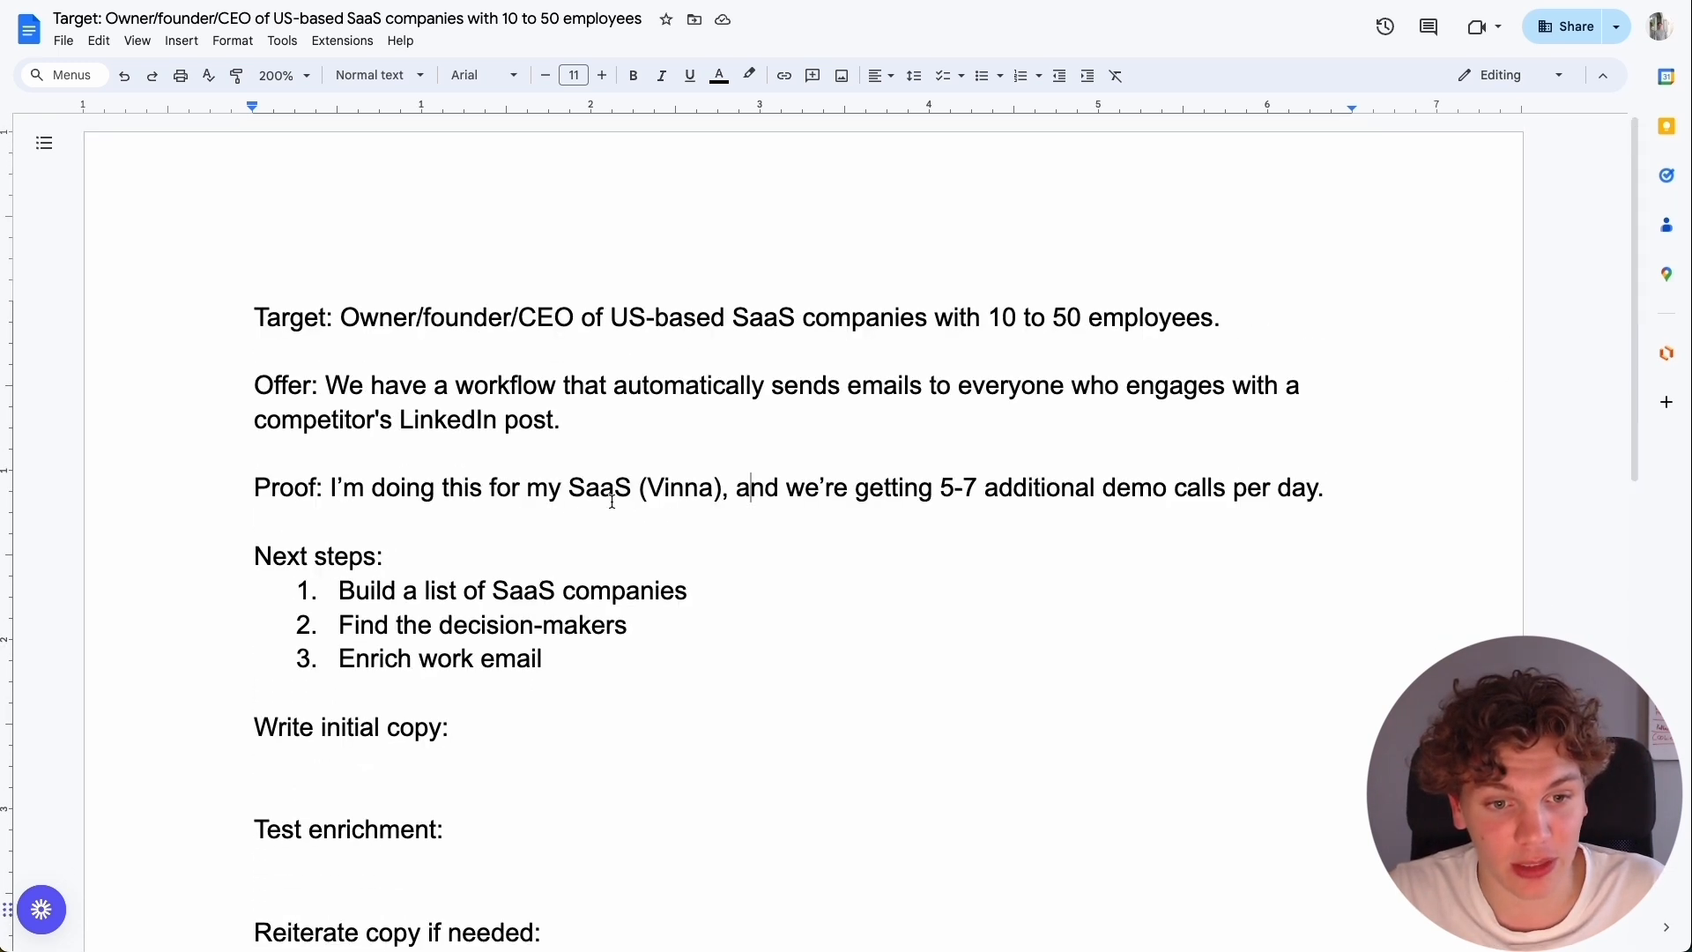
pyautogui.moveTo(339, 590); pyautogui.dragTo(763, 586)
pyautogui.click(791, 587)
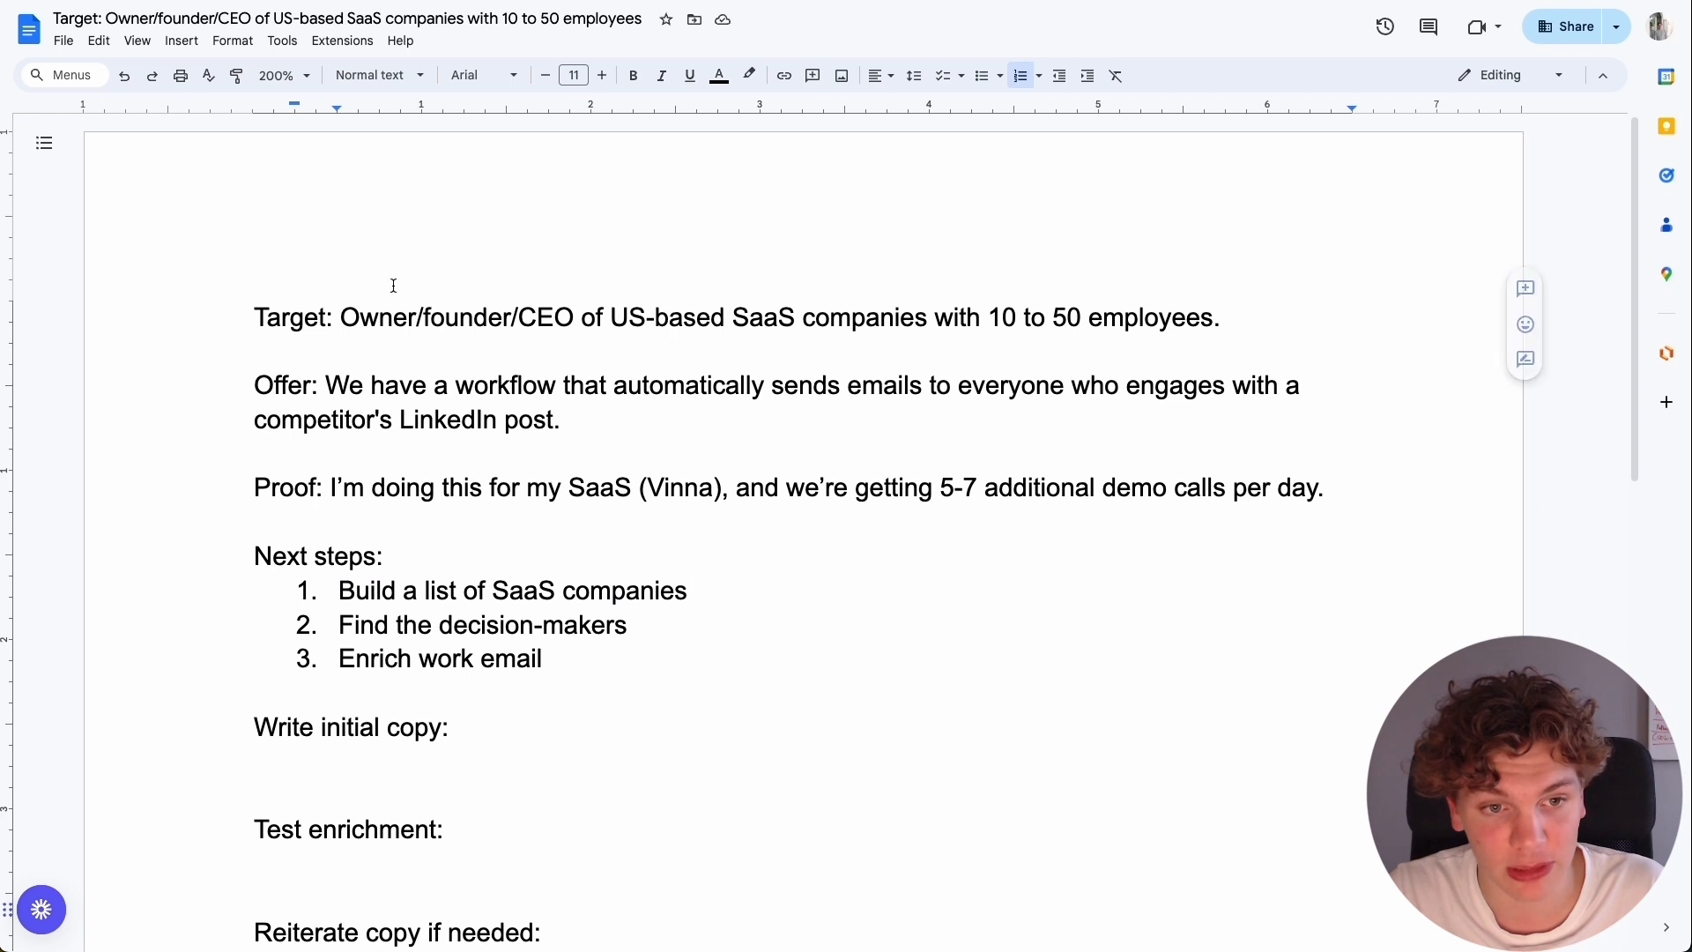
# Change the employee range in the Target line to 1 to 50 employees.
pyautogui.moveTo(342, 317); pyautogui.dragTo(1196, 312)
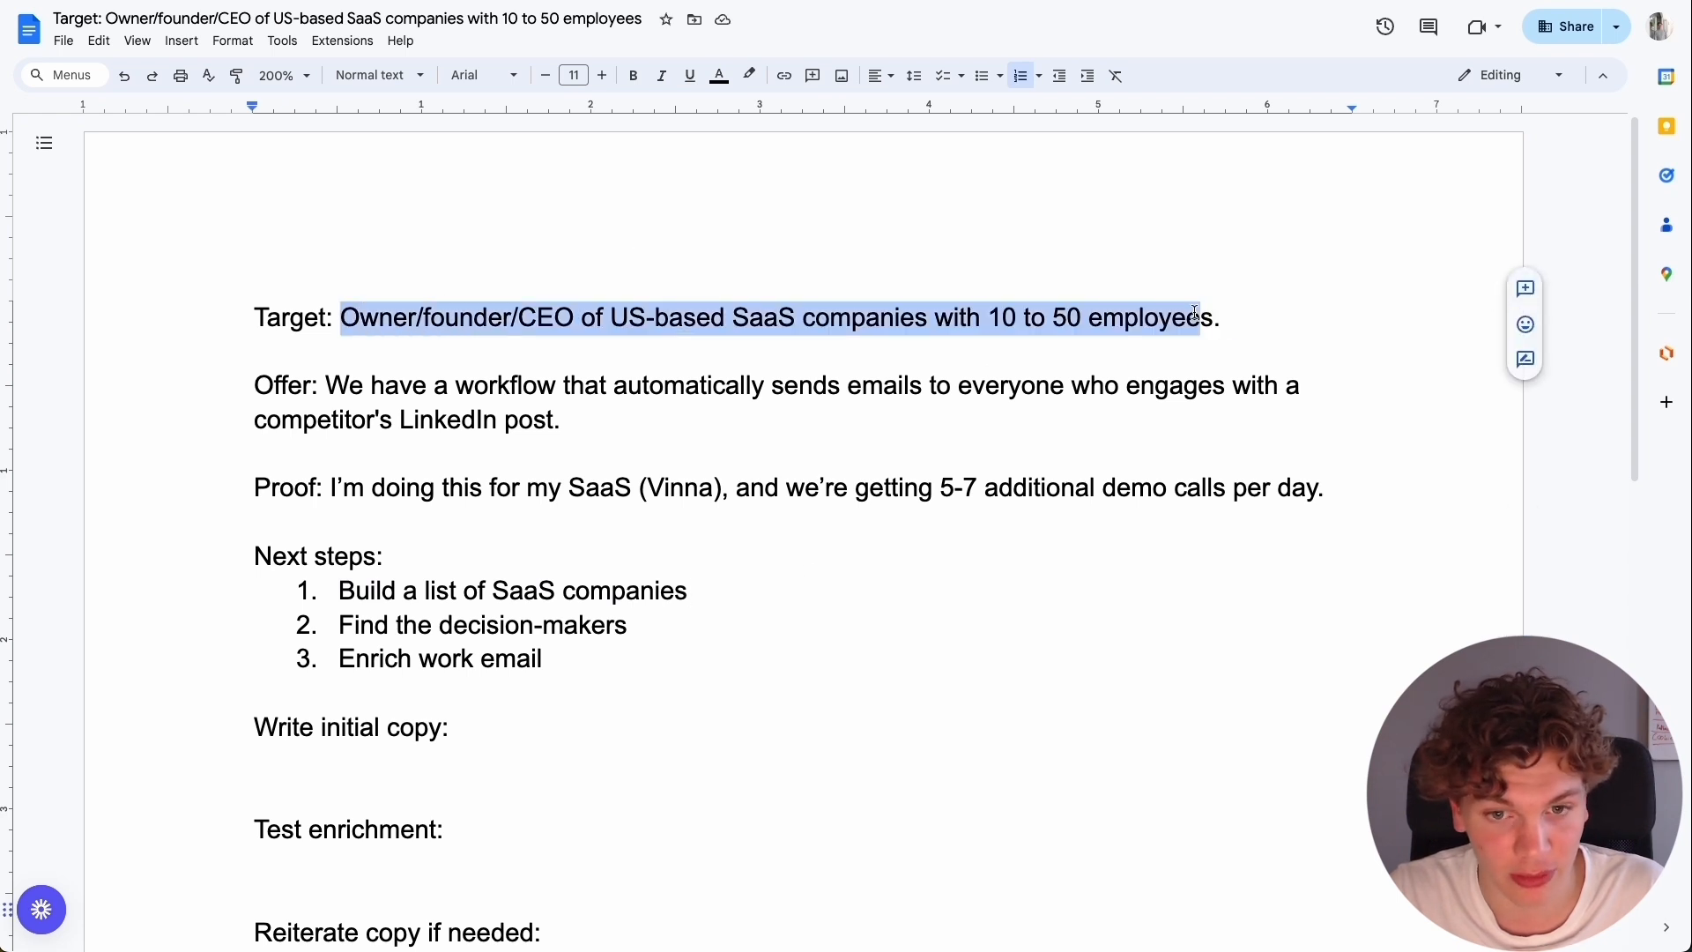
pyautogui.click(1049, 311)
pyautogui.click(1006, 313)
pyautogui.click(1032, 318)
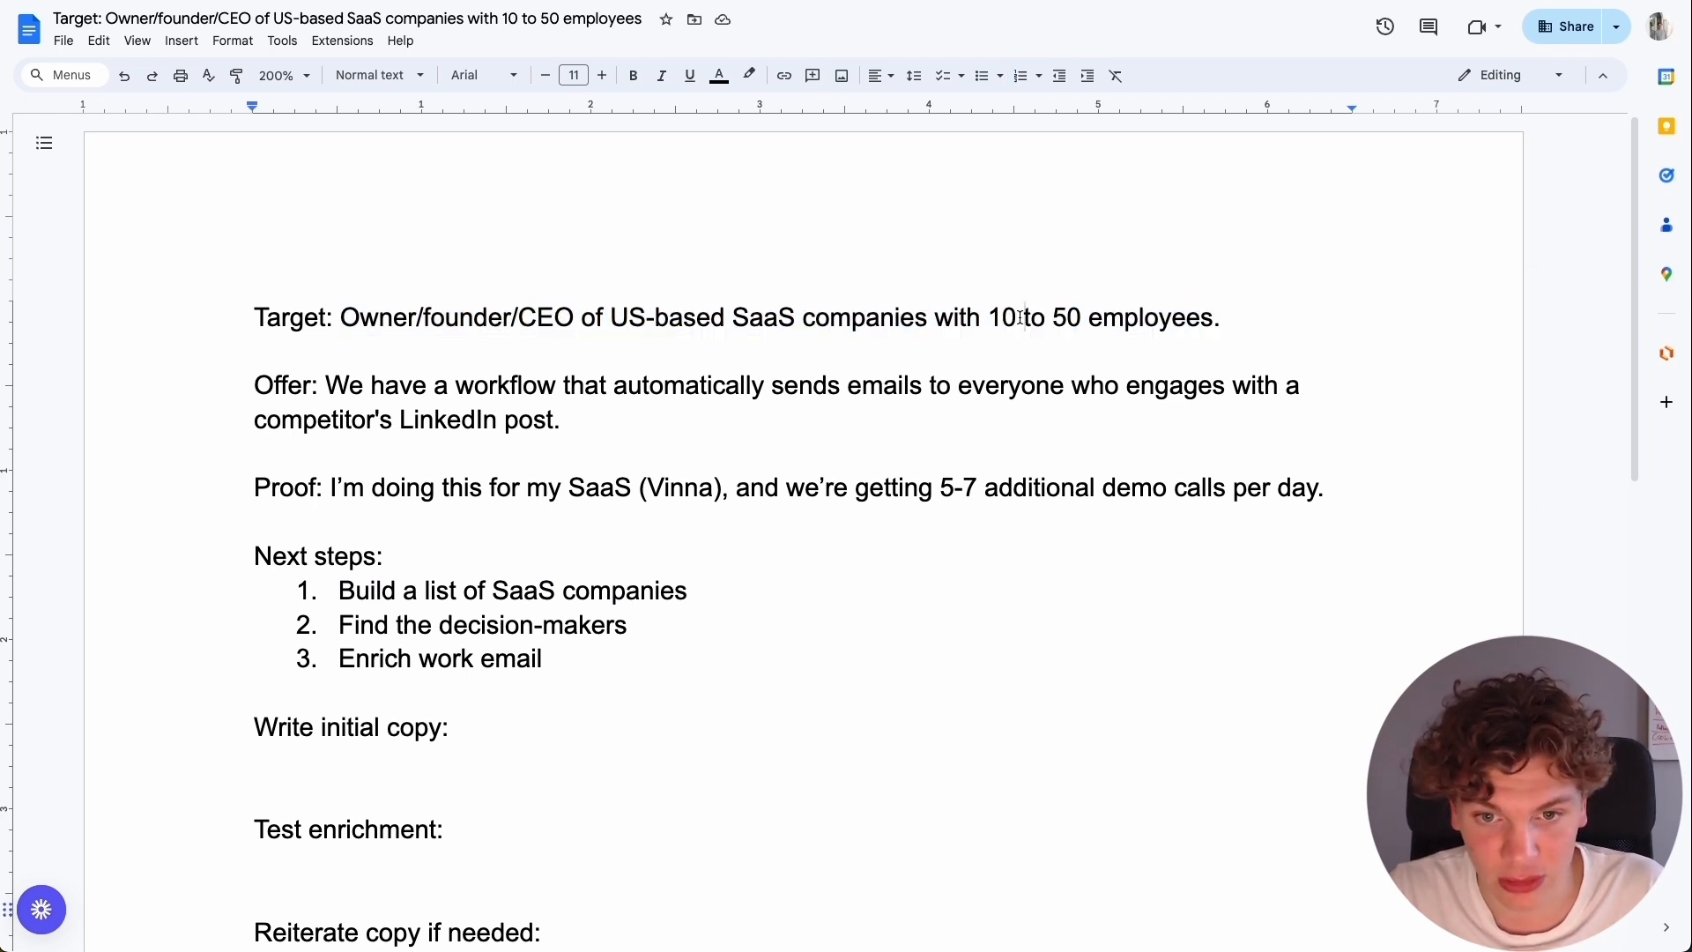
pyautogui.click(1018, 318)
pyautogui.press('BackSpace')
pyautogui.click(763, 379)
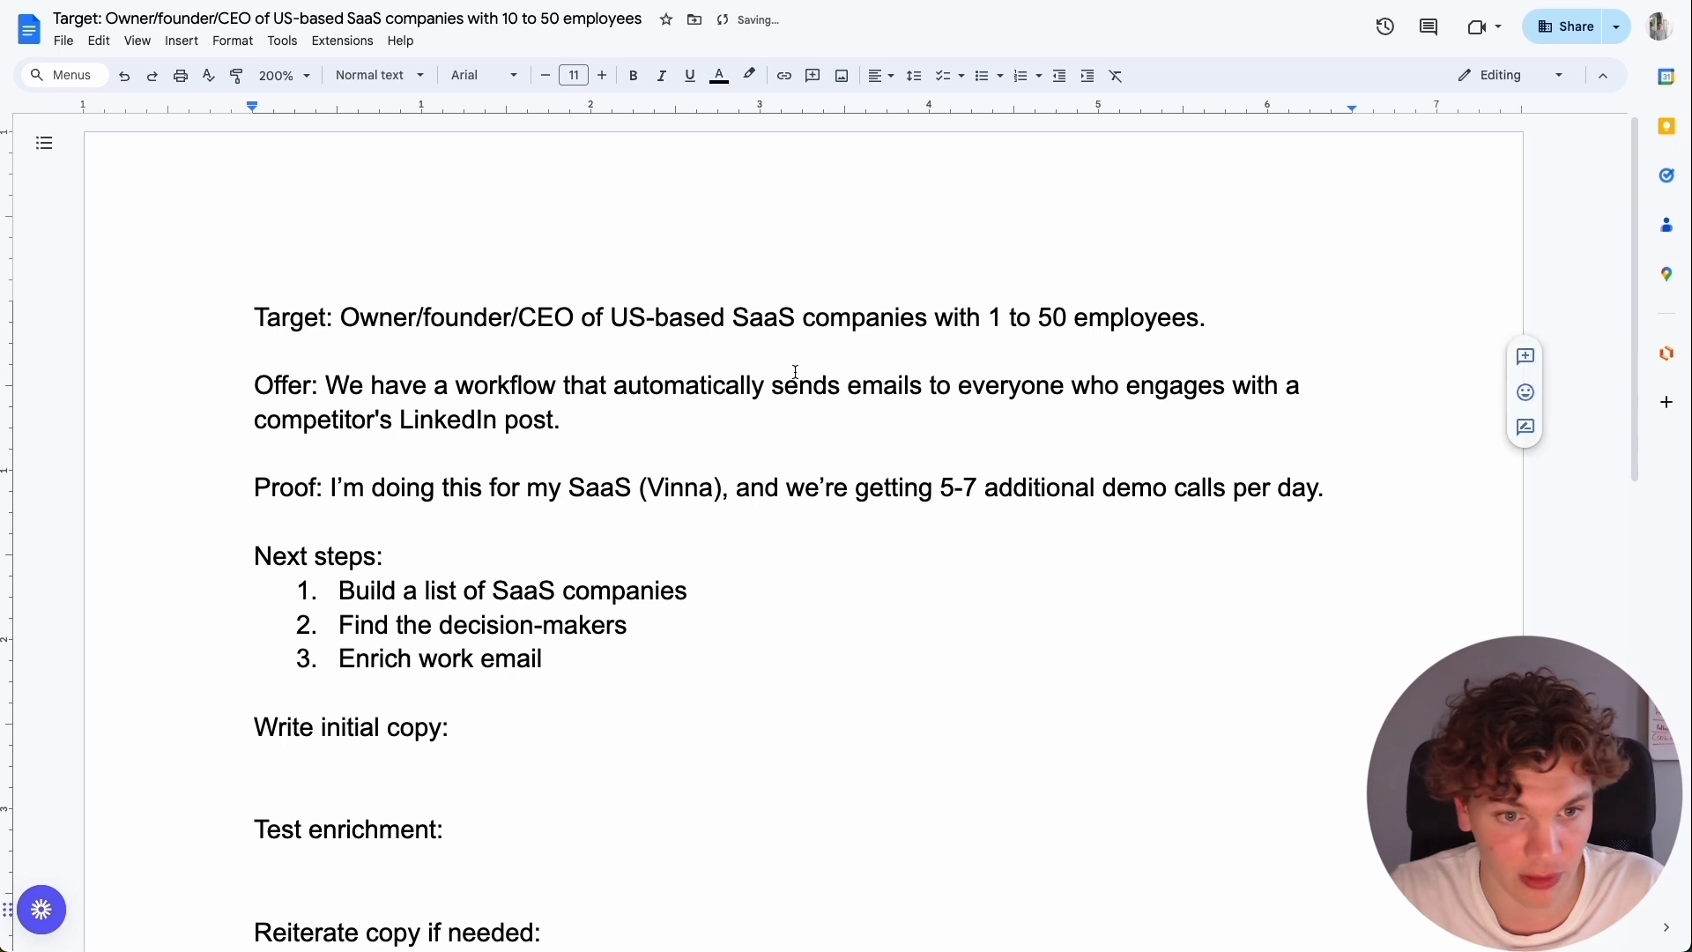
# Read through the three next steps for building the list, finding decision-makers and enriching work emails.
pyautogui.click(740, 554)
pyautogui.click(731, 579)
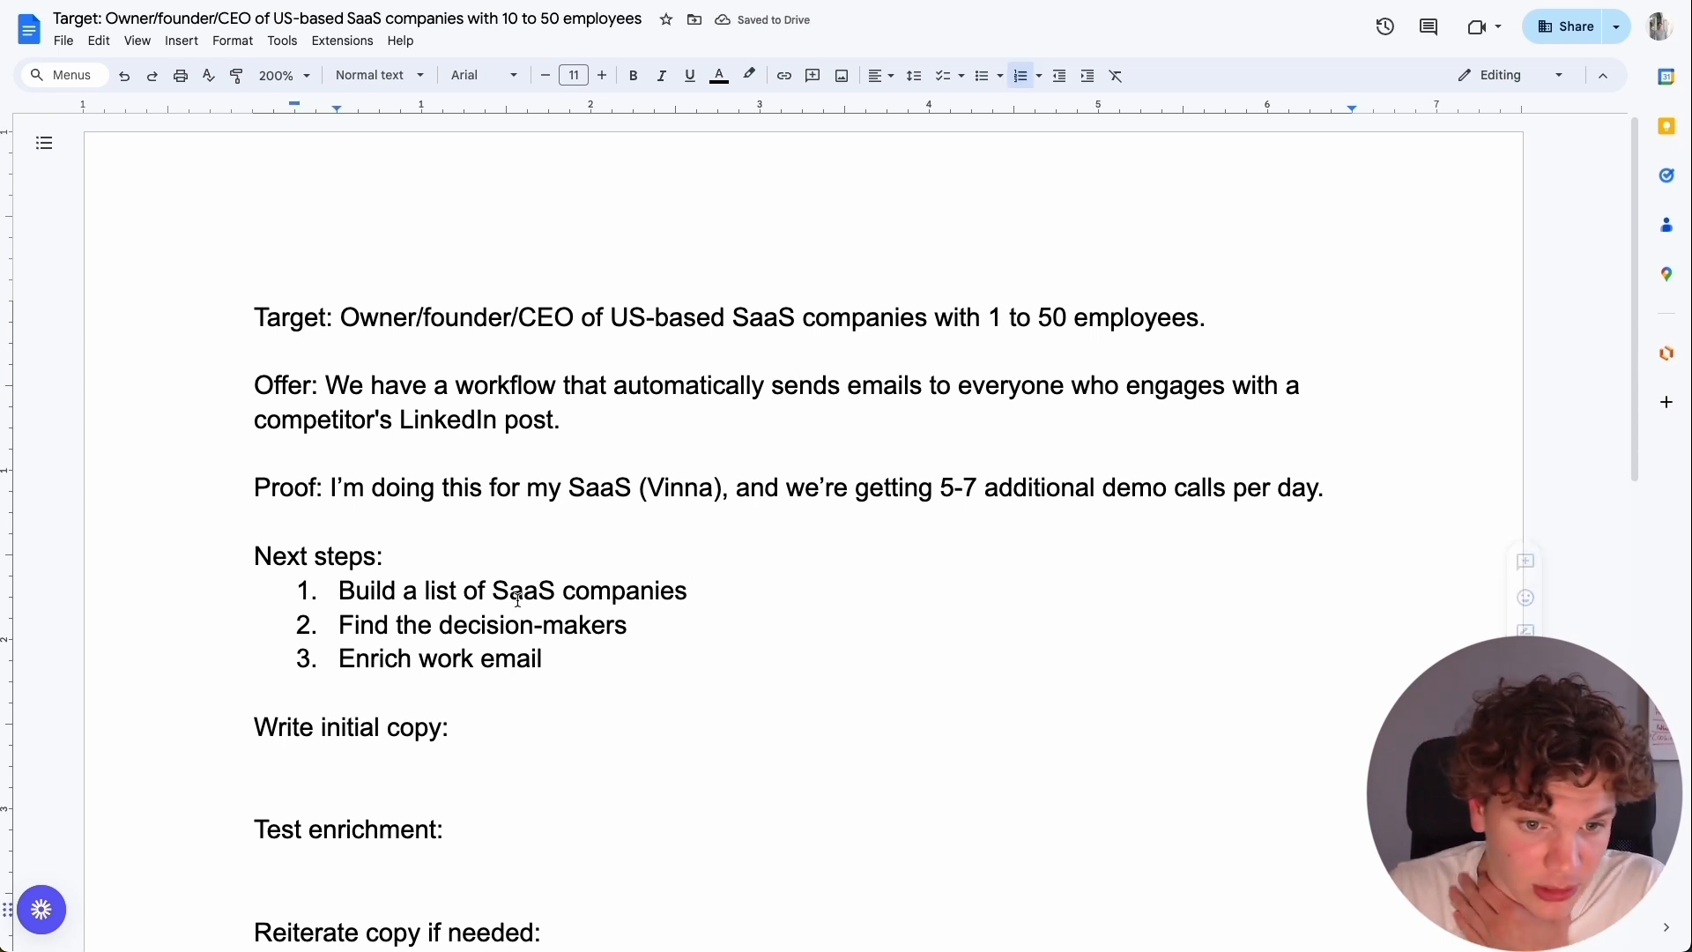
pyautogui.moveTo(338, 626); pyautogui.dragTo(651, 616)
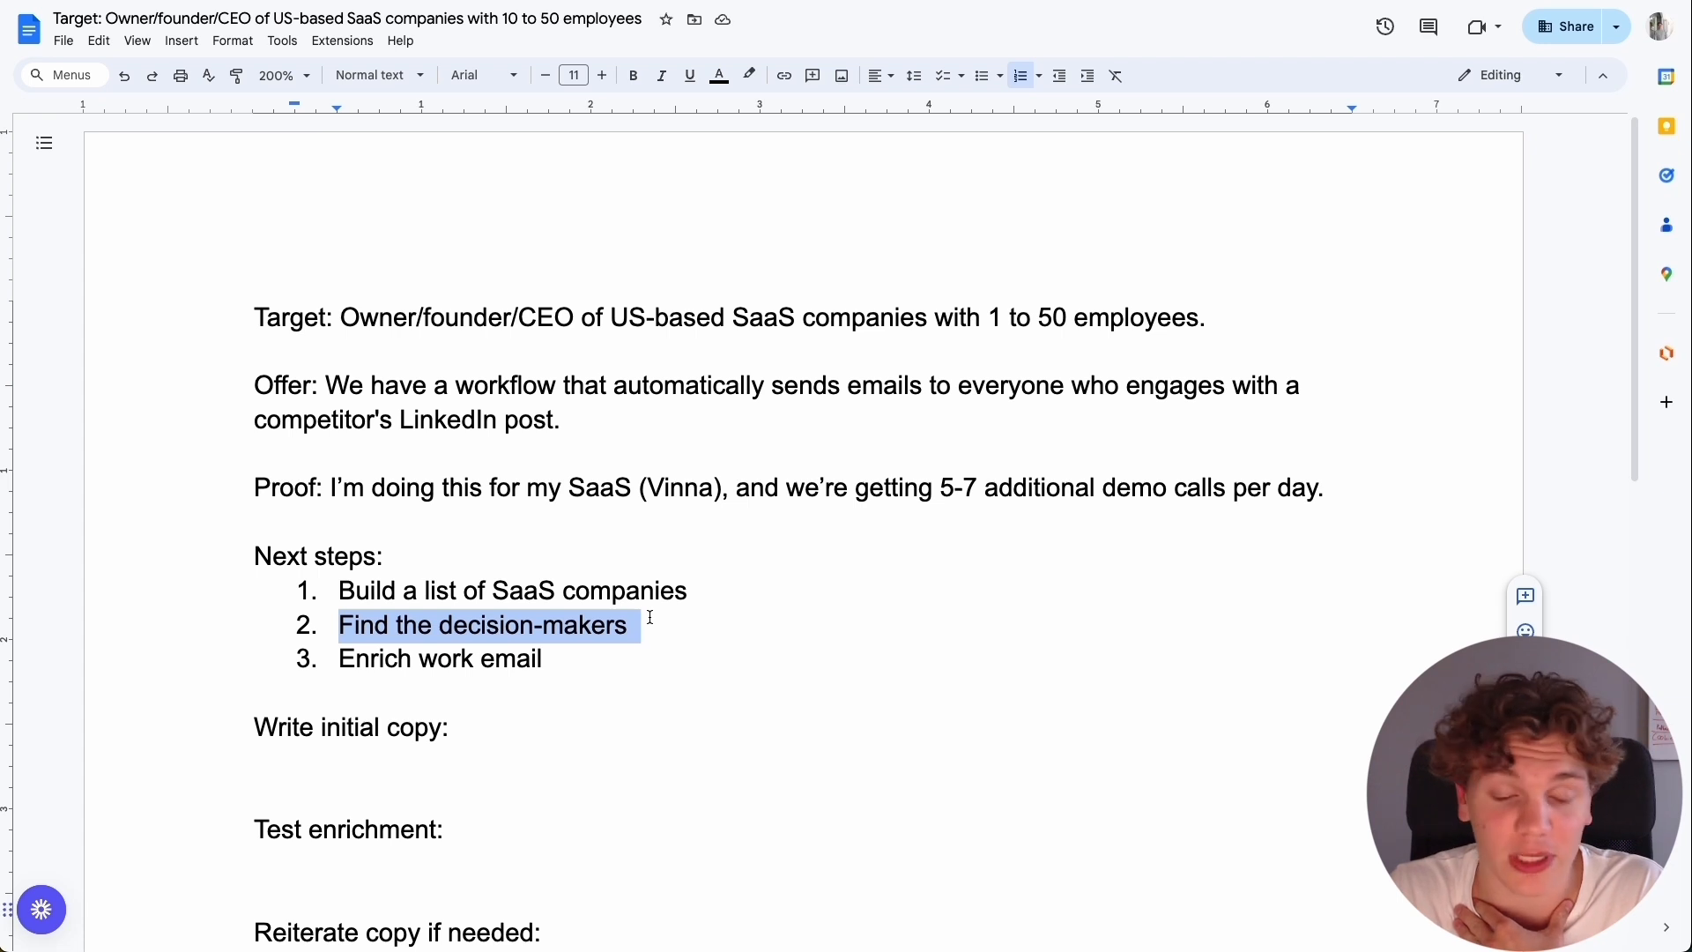
pyautogui.click(262, 695)
pyautogui.moveTo(332, 658); pyautogui.dragTo(597, 664)
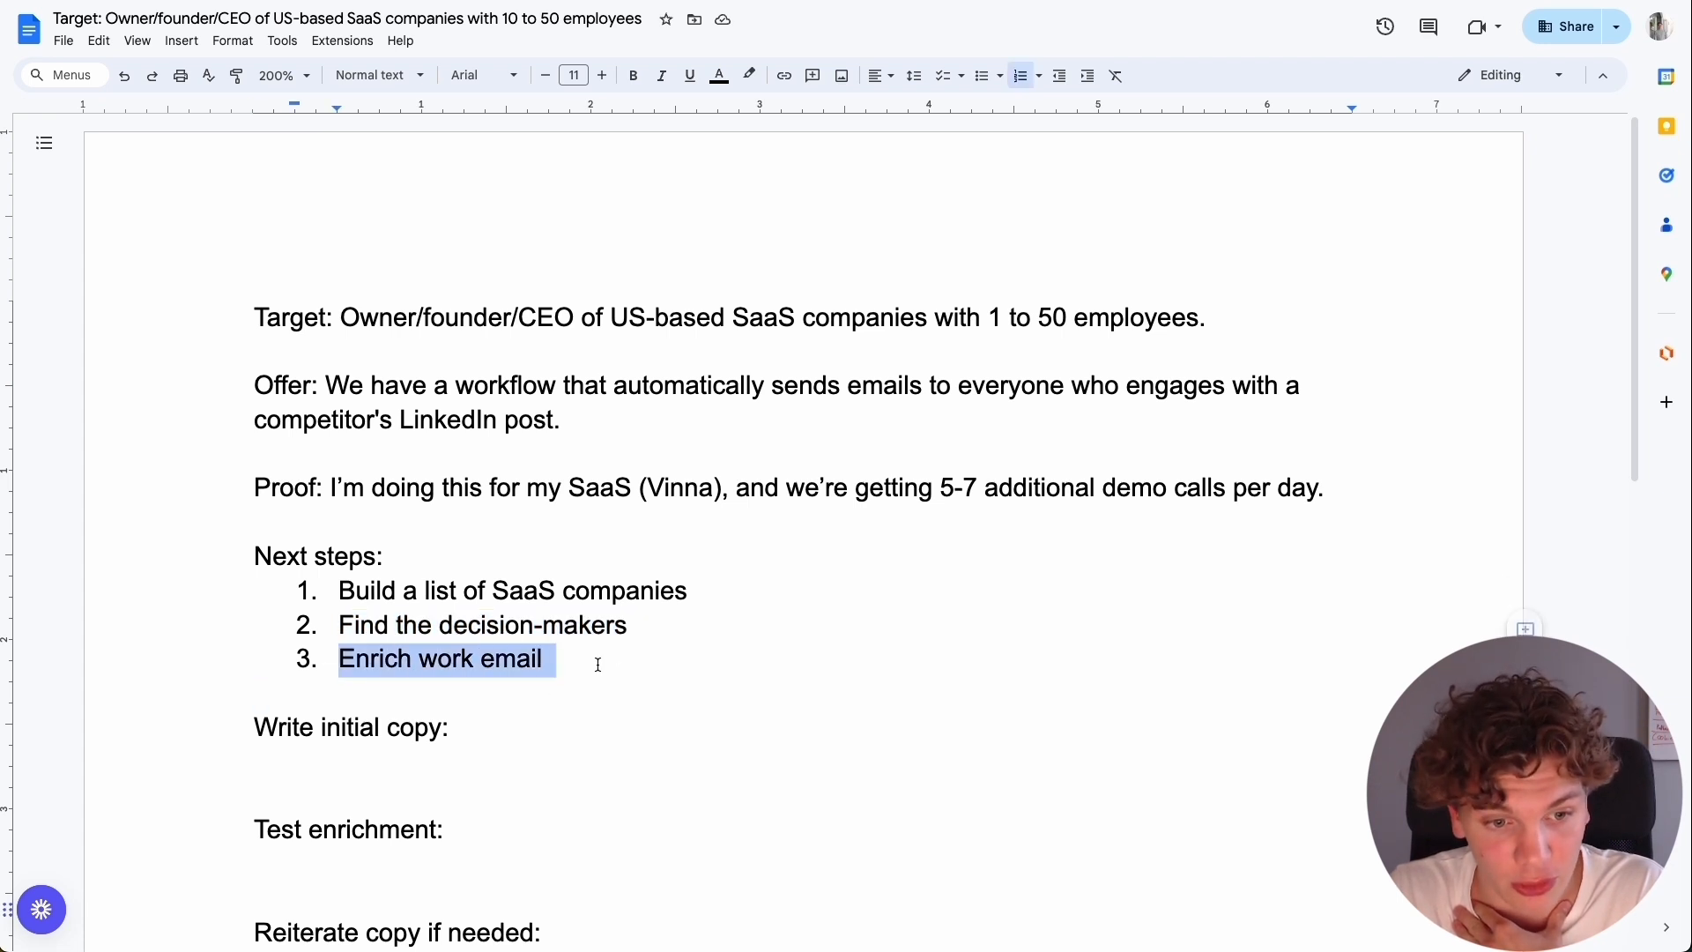
pyautogui.click(599, 662)
# Review the remaining plan sections, from initial copy and test enrichment to the lead magnet, and return to the list-building step.
pyautogui.scroll(-4, 599, 661)
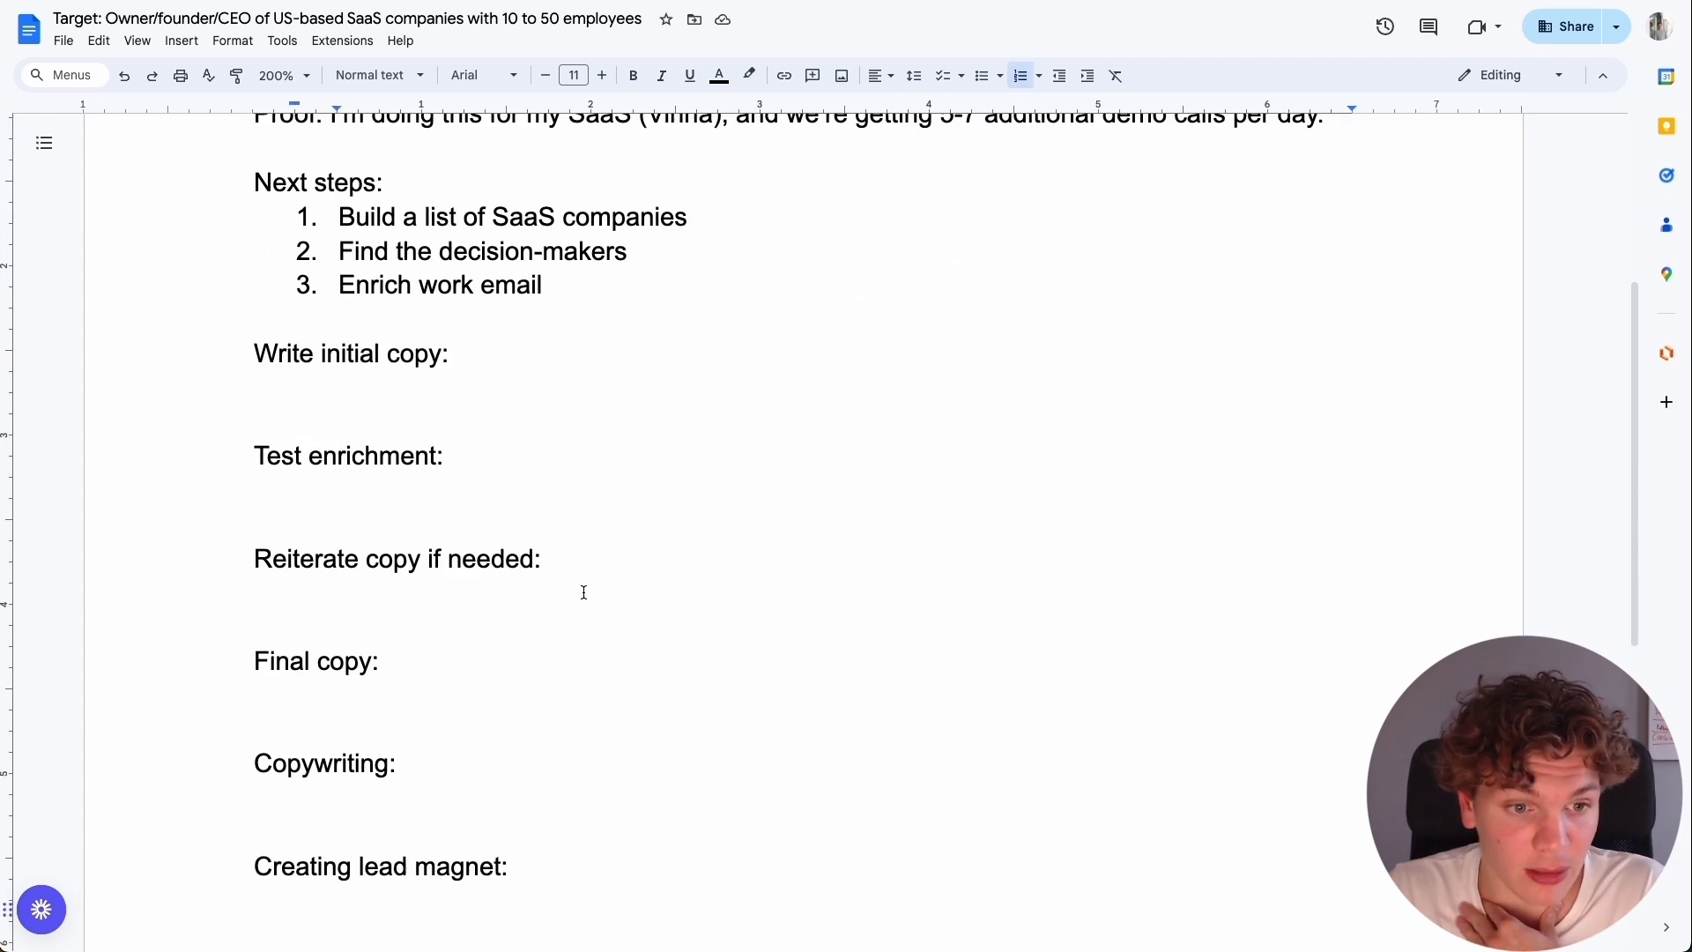
pyautogui.click(375, 379)
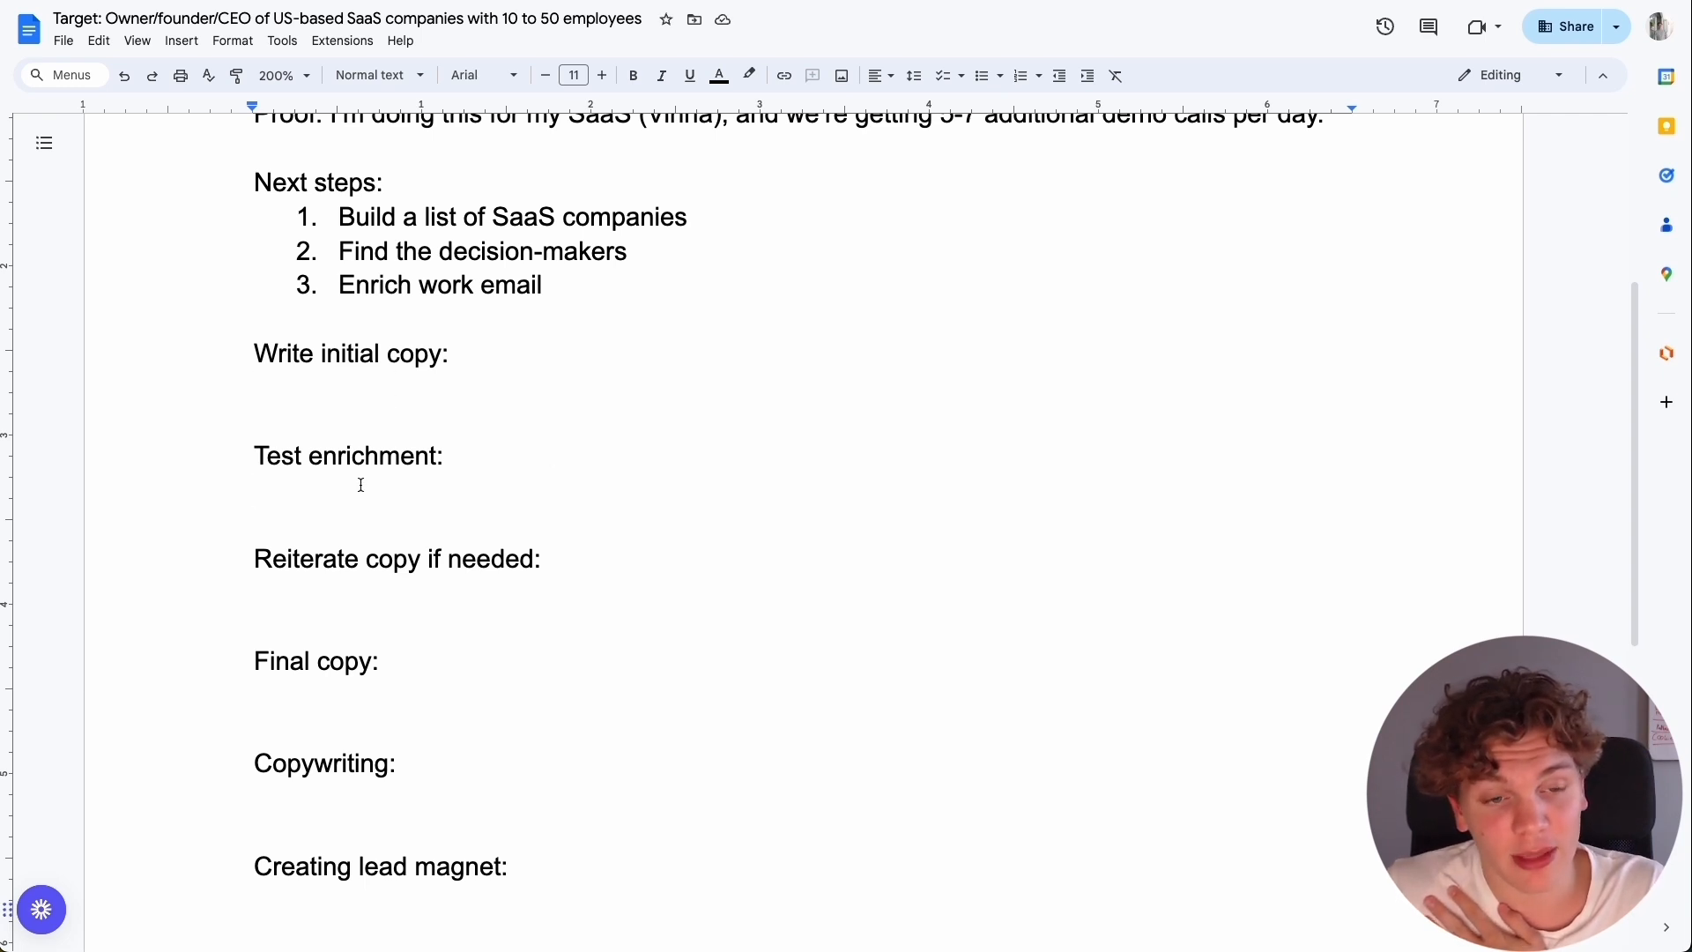
pyautogui.click(360, 378)
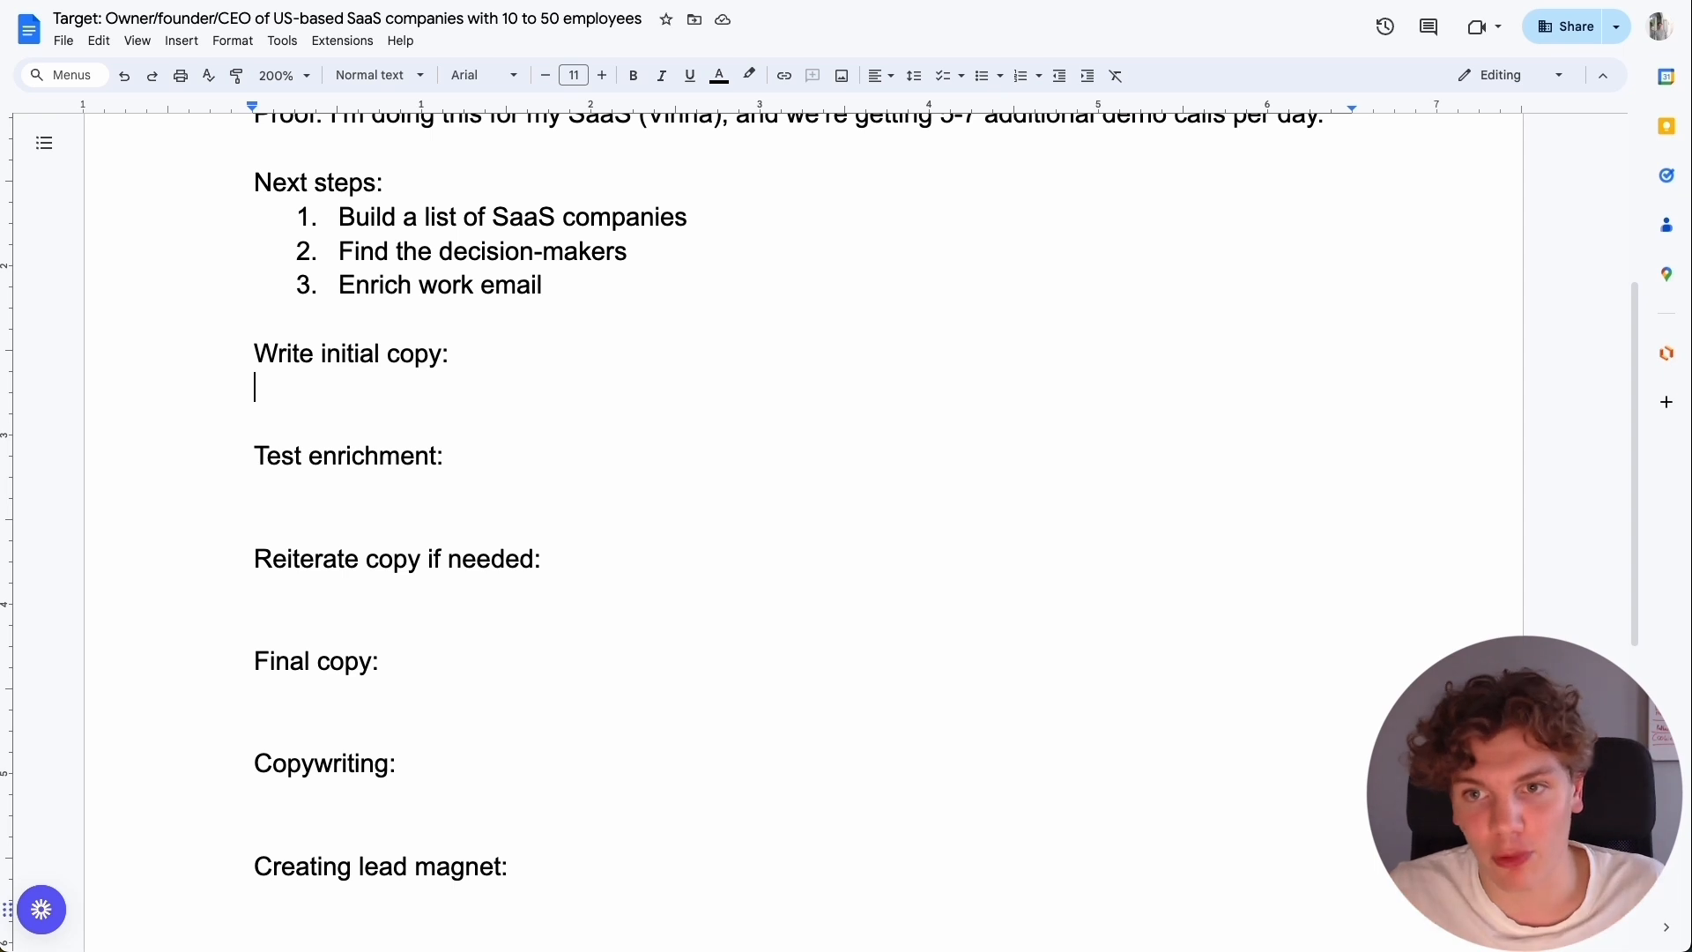
pyautogui.scroll(-3, 431, 282)
pyautogui.scroll(4, 431, 496)
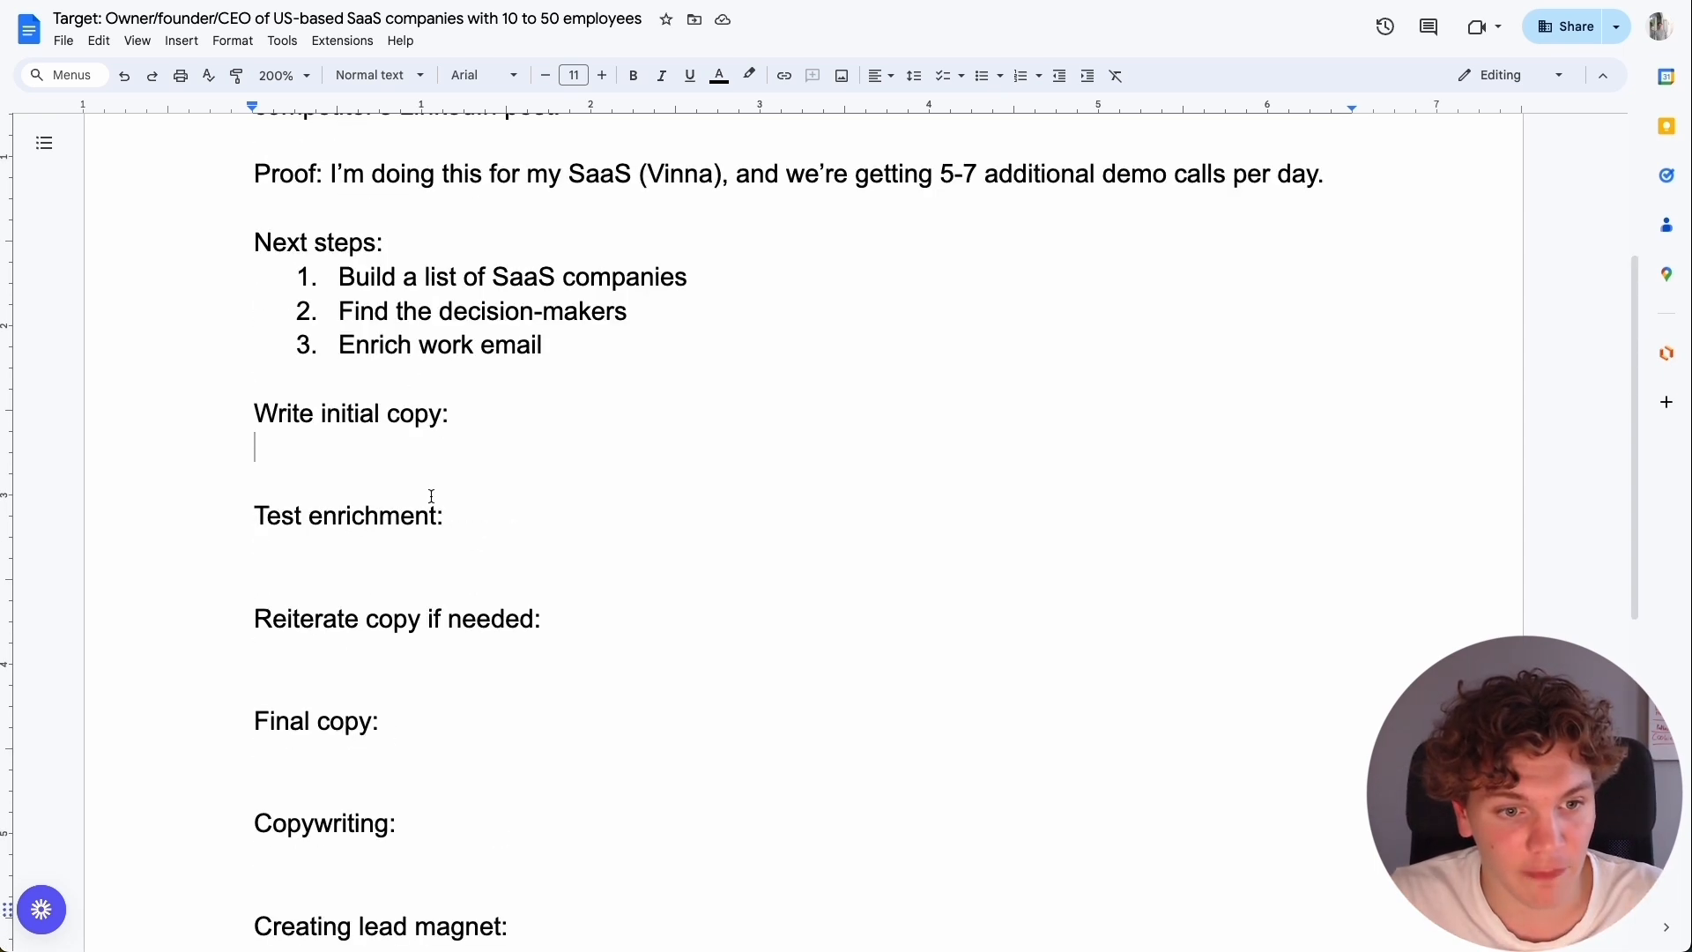
pyautogui.doubleClick(228, 745)
pyautogui.click(367, 756)
pyautogui.scroll(-2, 627, 603)
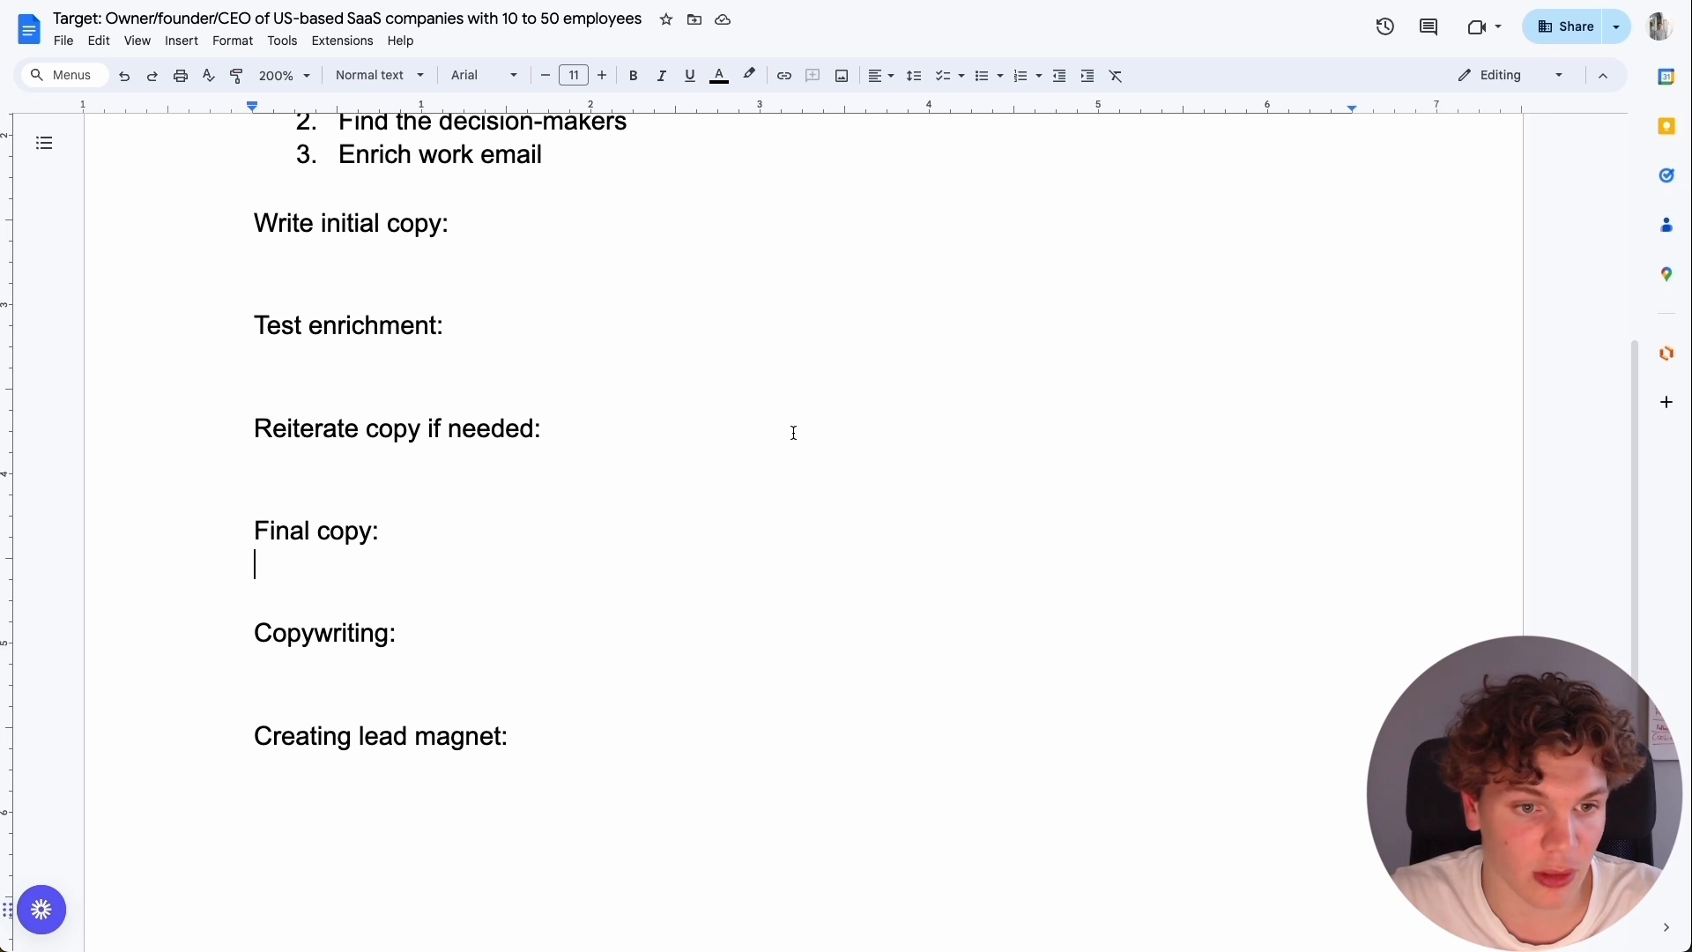
pyautogui.click(424, 355)
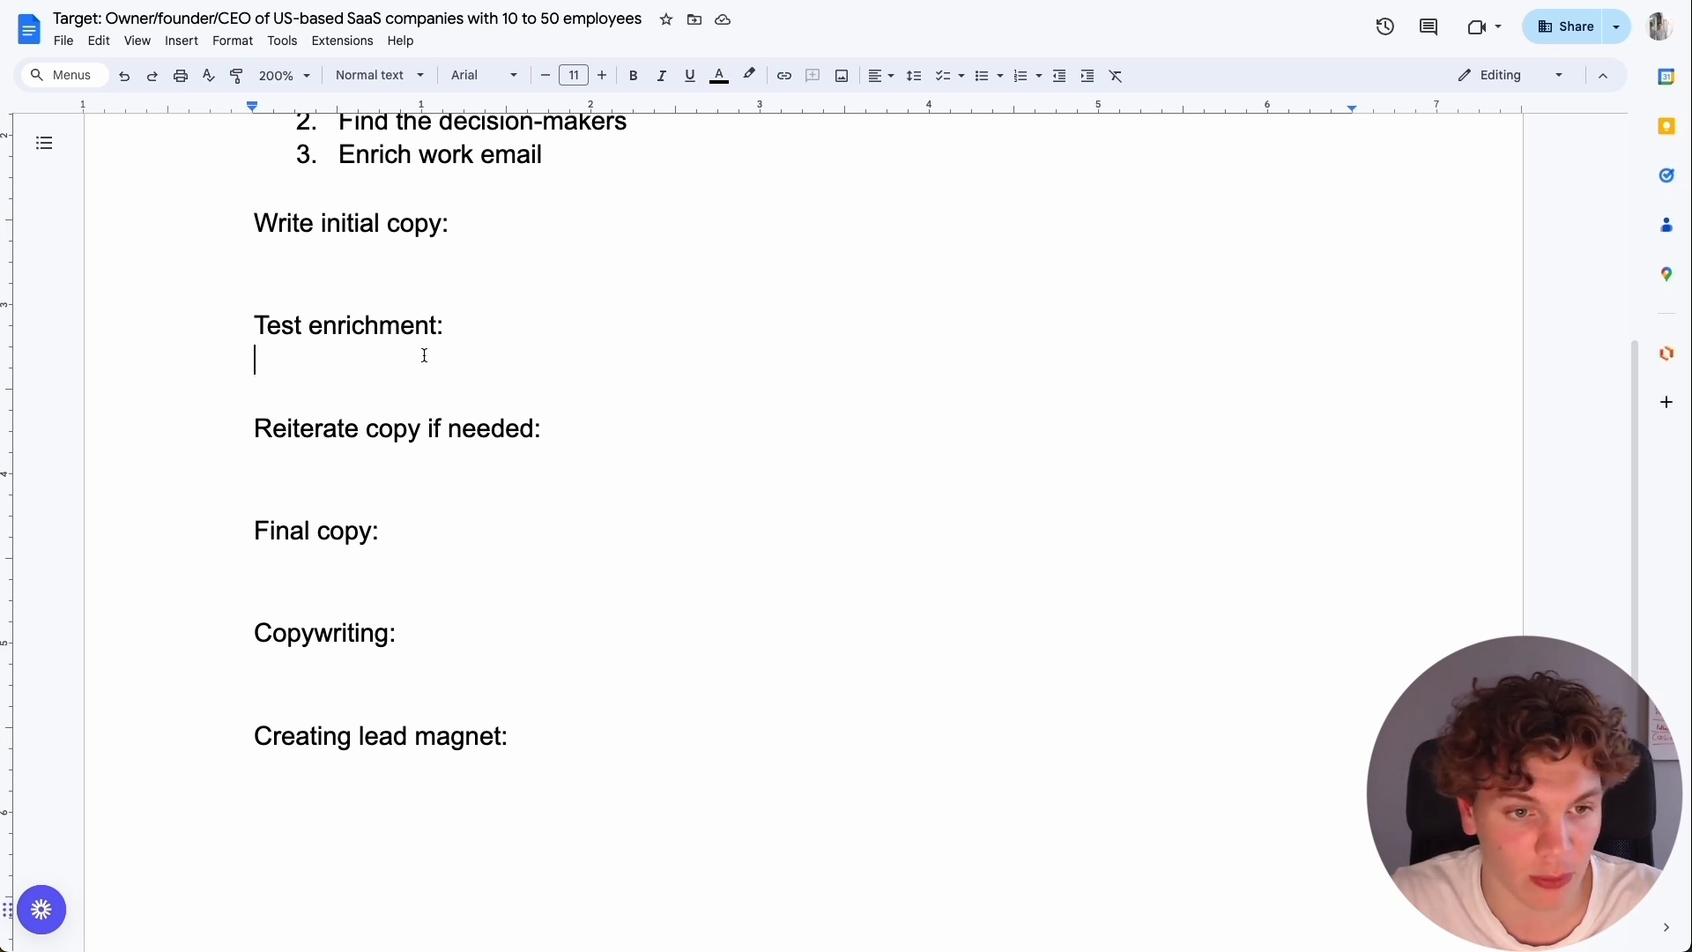
pyautogui.click(344, 466)
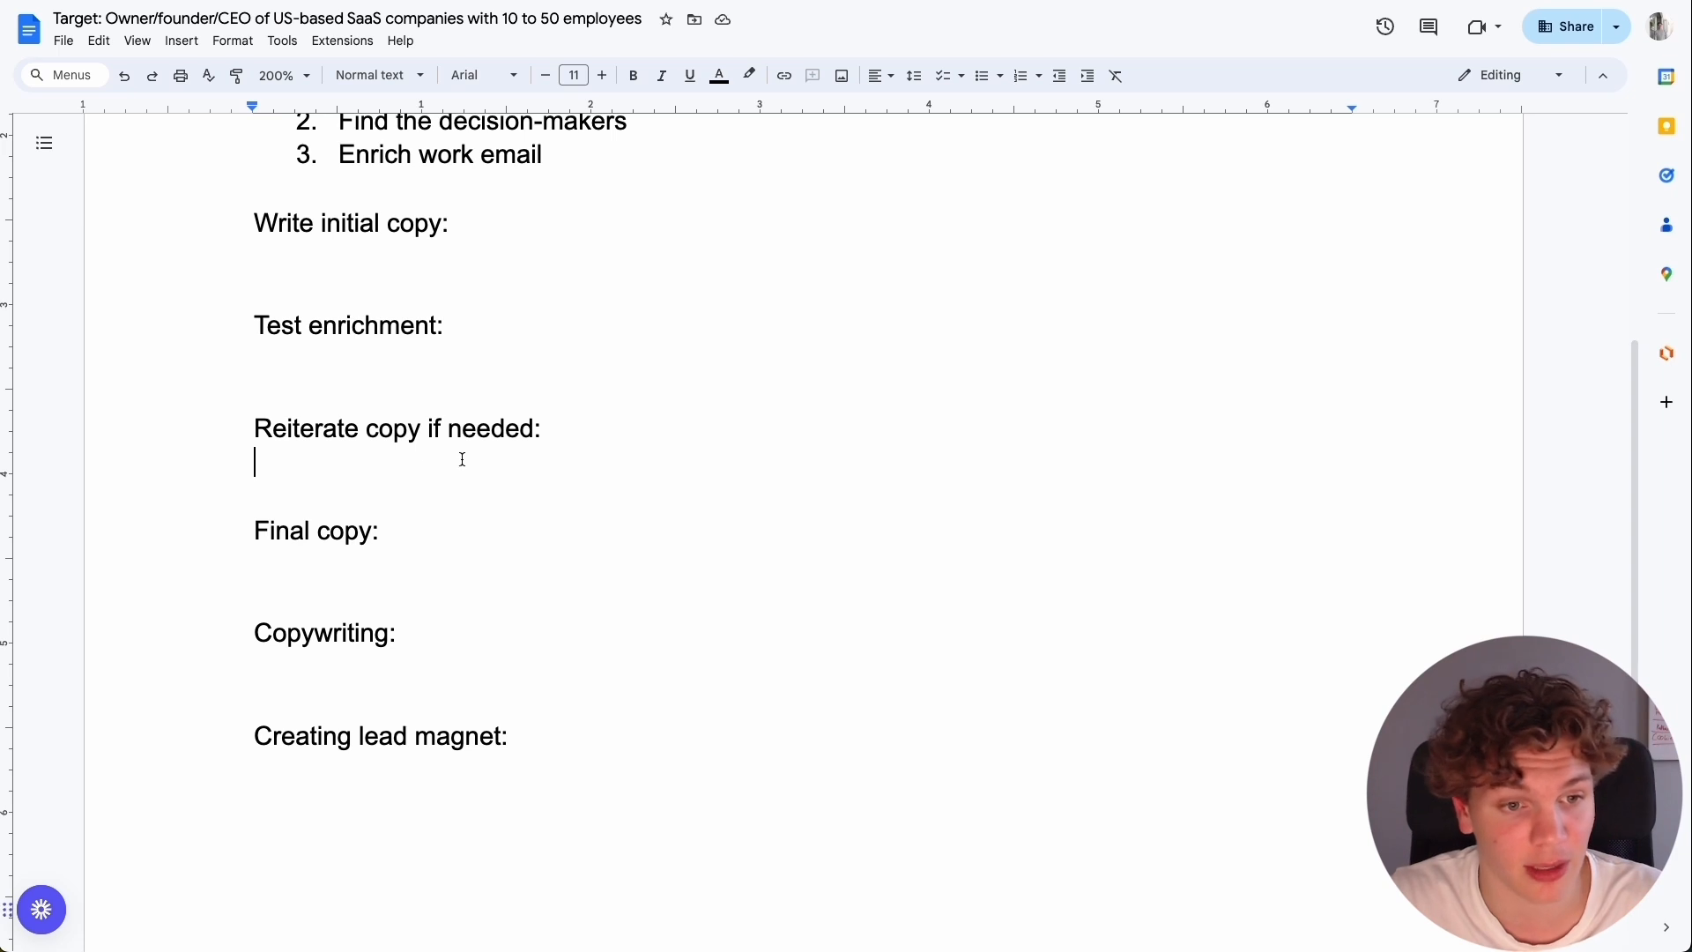
pyautogui.scroll(5, 563, 441)
pyautogui.scroll(-7, 679, 444)
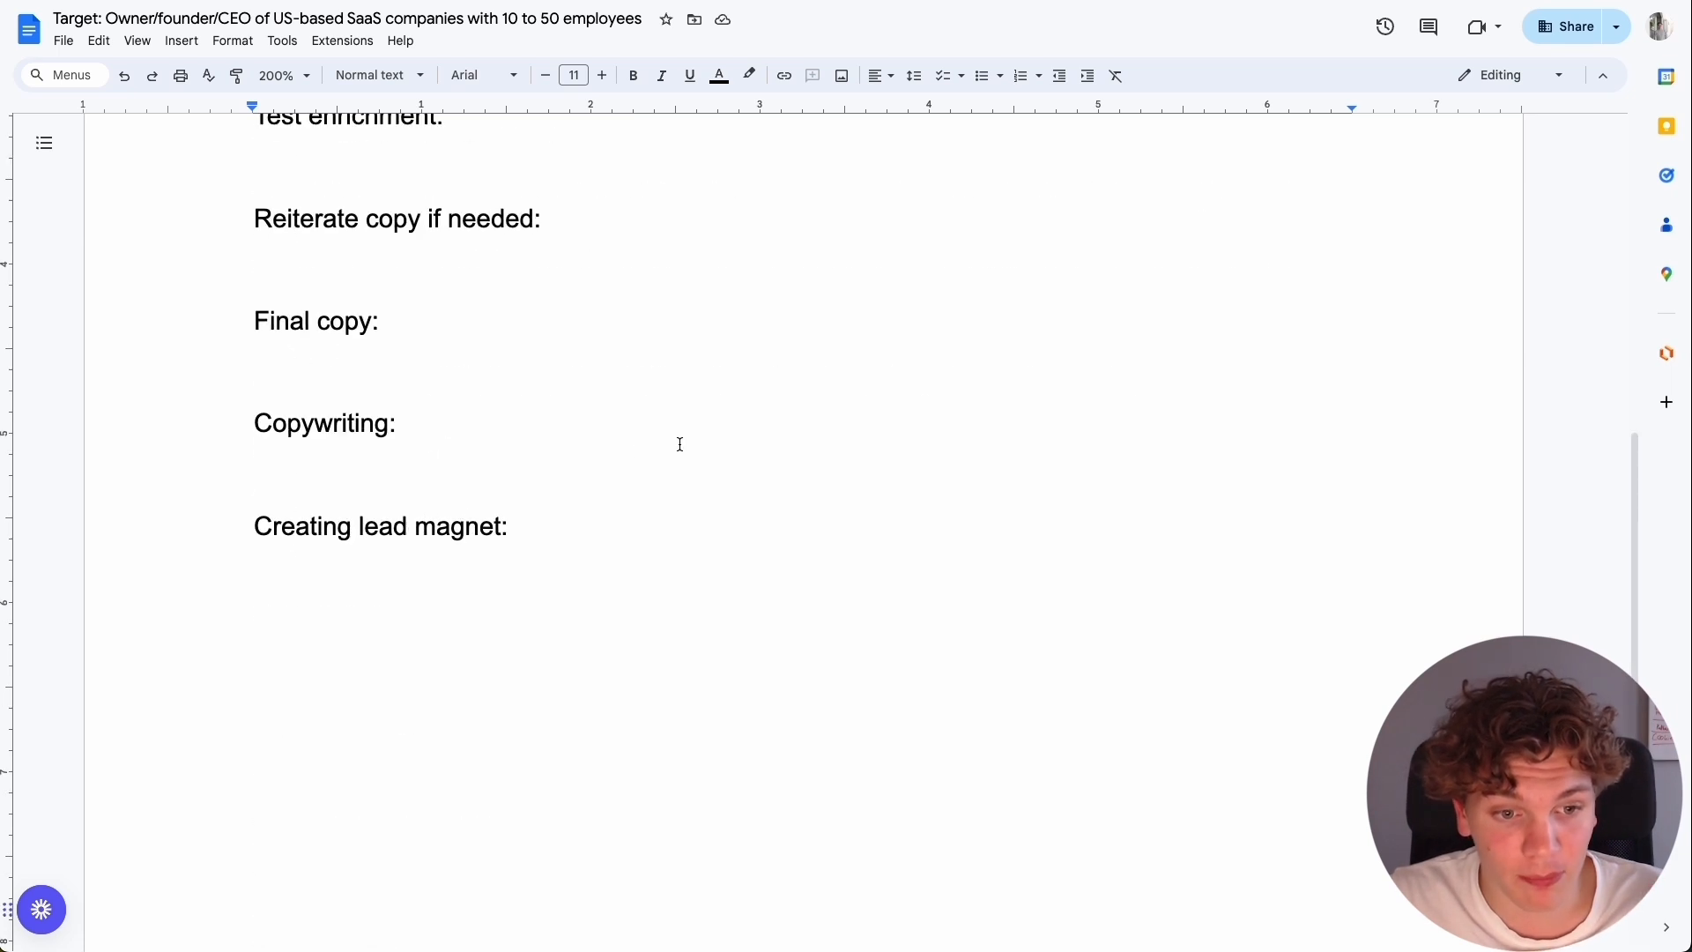
pyautogui.scroll(8, 679, 445)
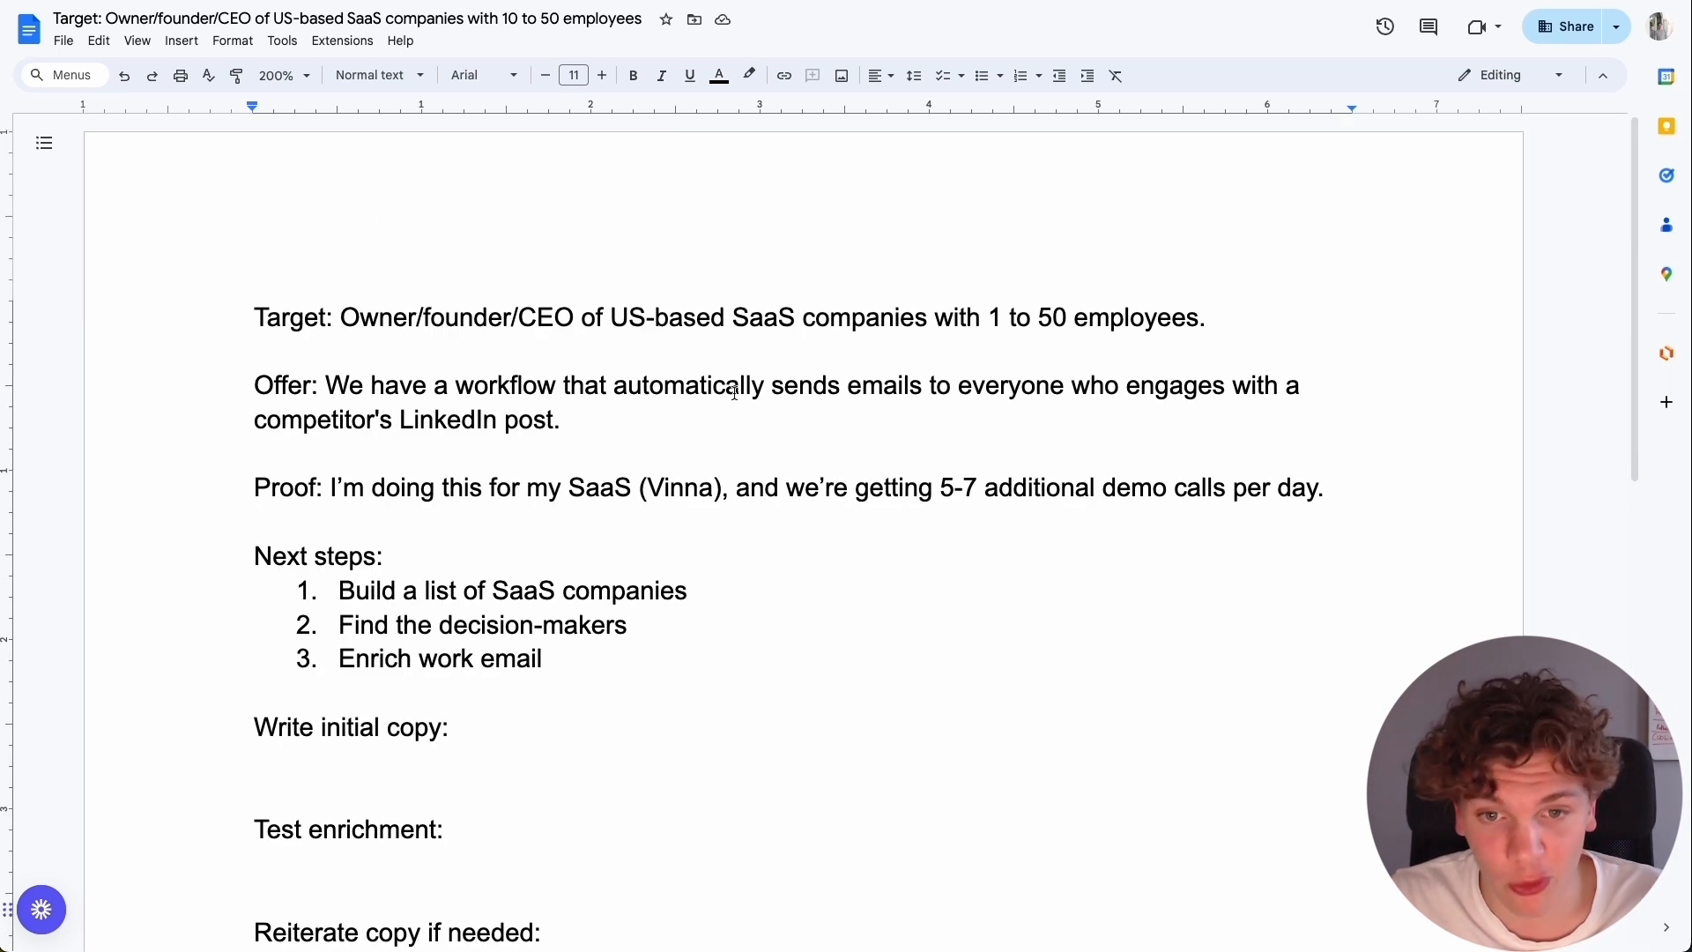
pyautogui.moveTo(346, 592); pyautogui.dragTo(987, 579)
pyautogui.click(935, 582)
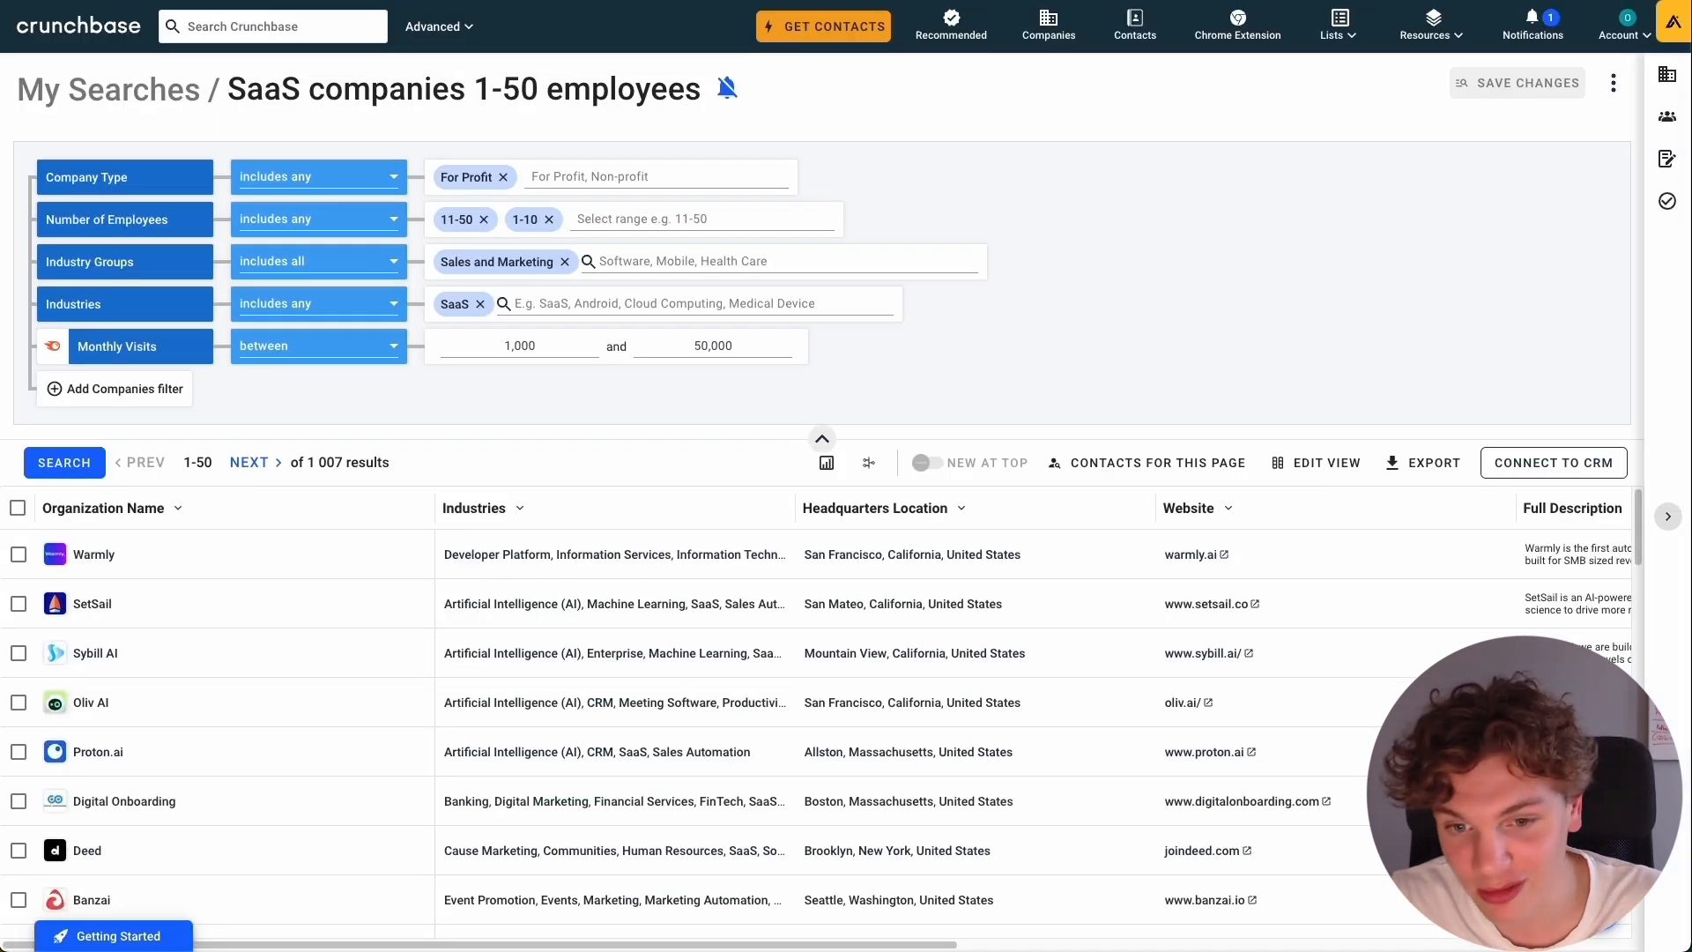
# In Crunchbase, examine the results of the saved search "SaaS companies 1-50 employees", including the website, description, monthly visits and employee columns.
pyautogui.scroll(-10, 408, 604)
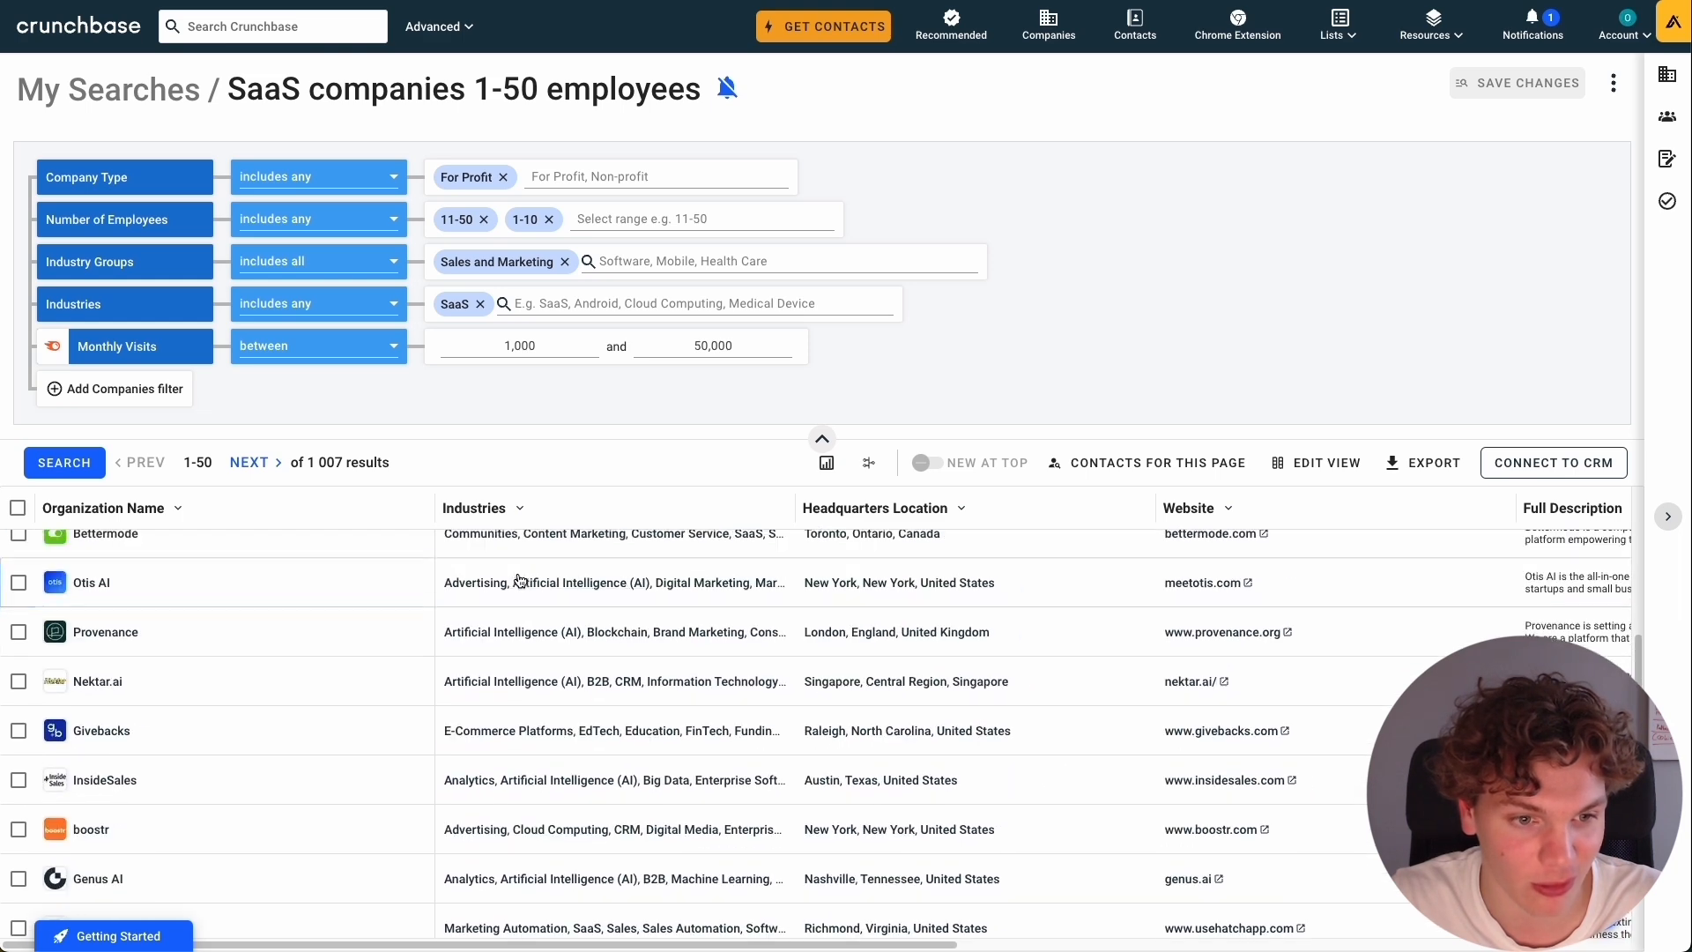
pyautogui.scroll(5, 567, 547)
pyautogui.click(822, 438)
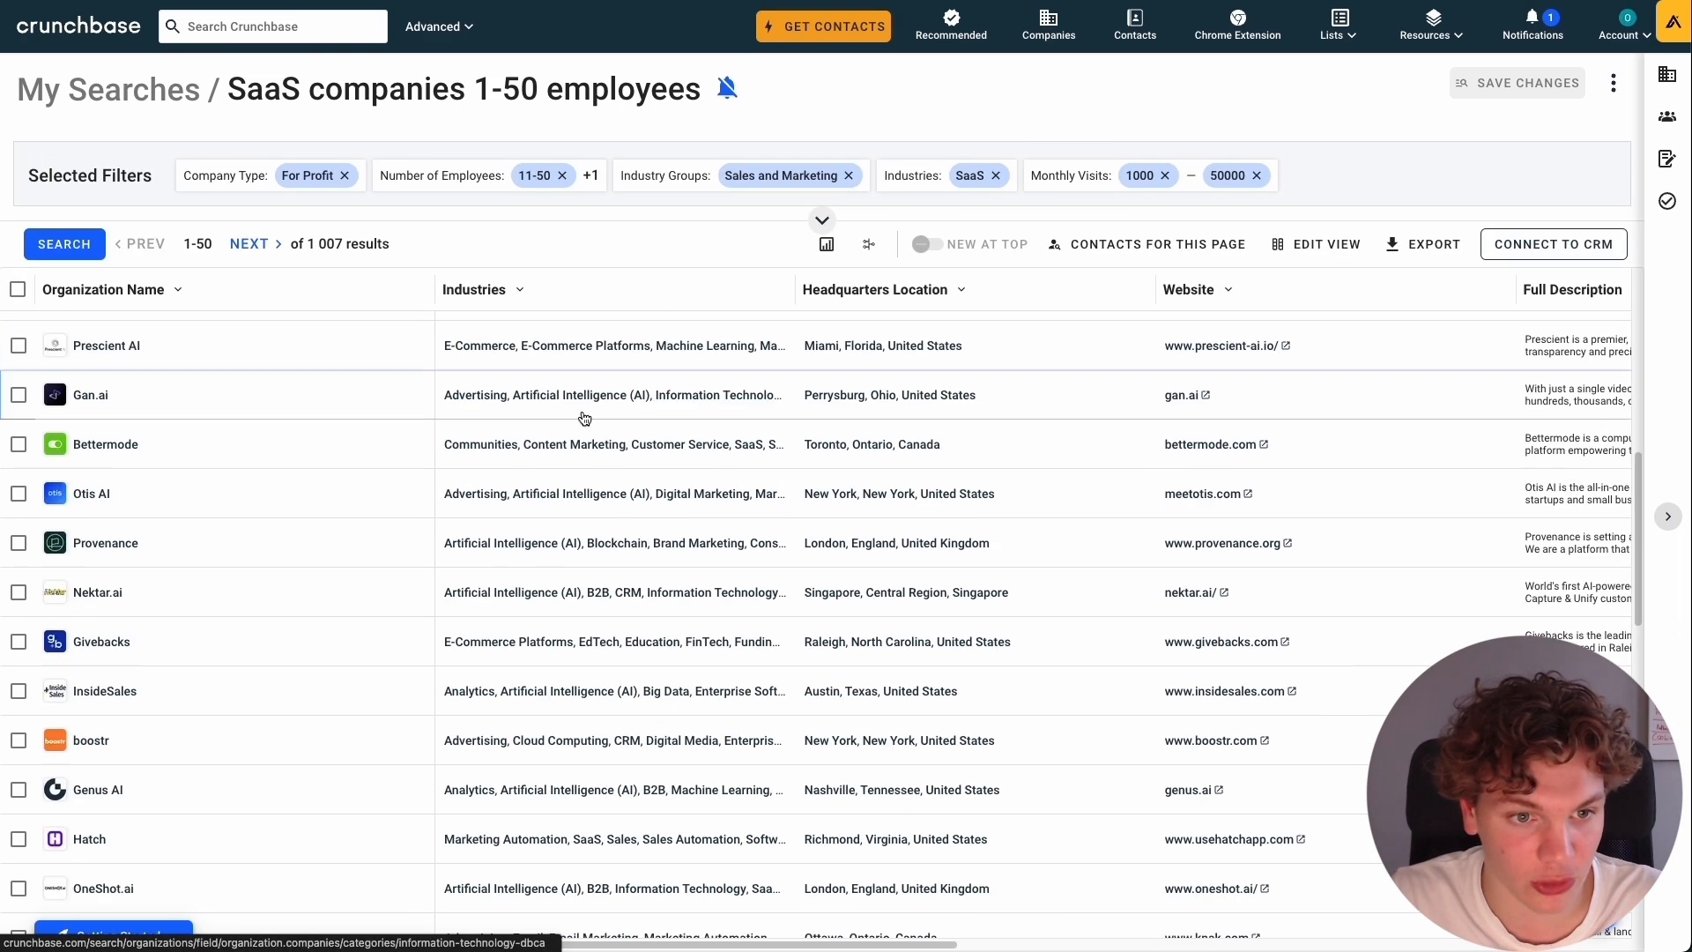
pyautogui.scroll(5, 584, 418)
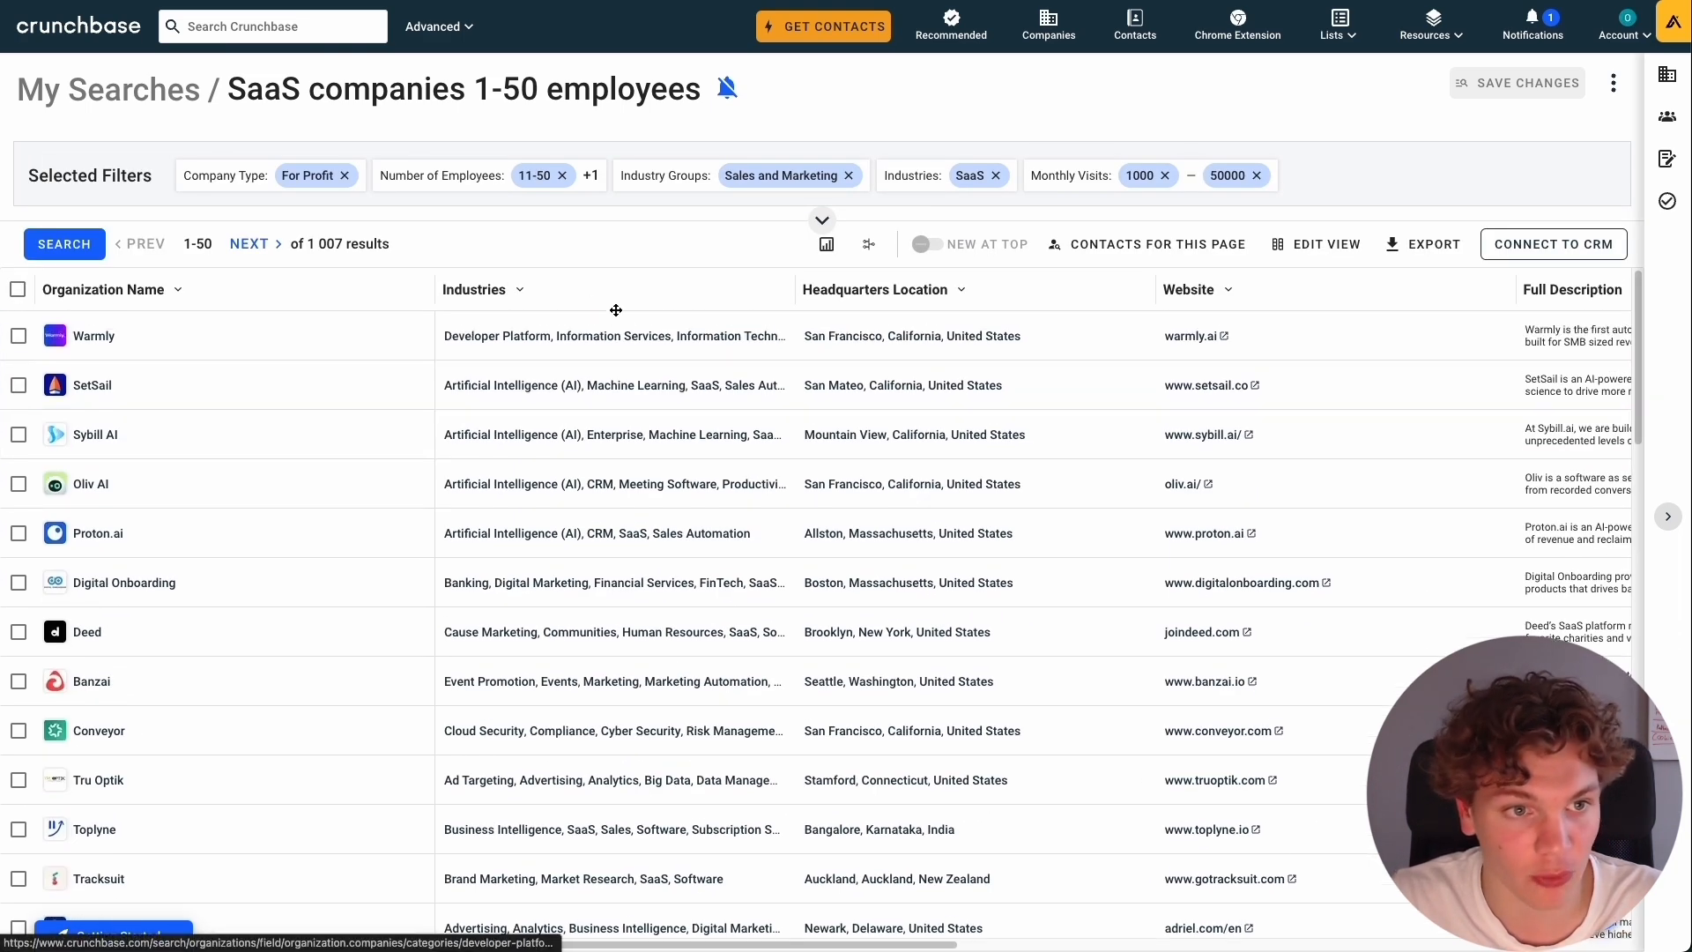
pyautogui.scroll(-5, 521, 415)
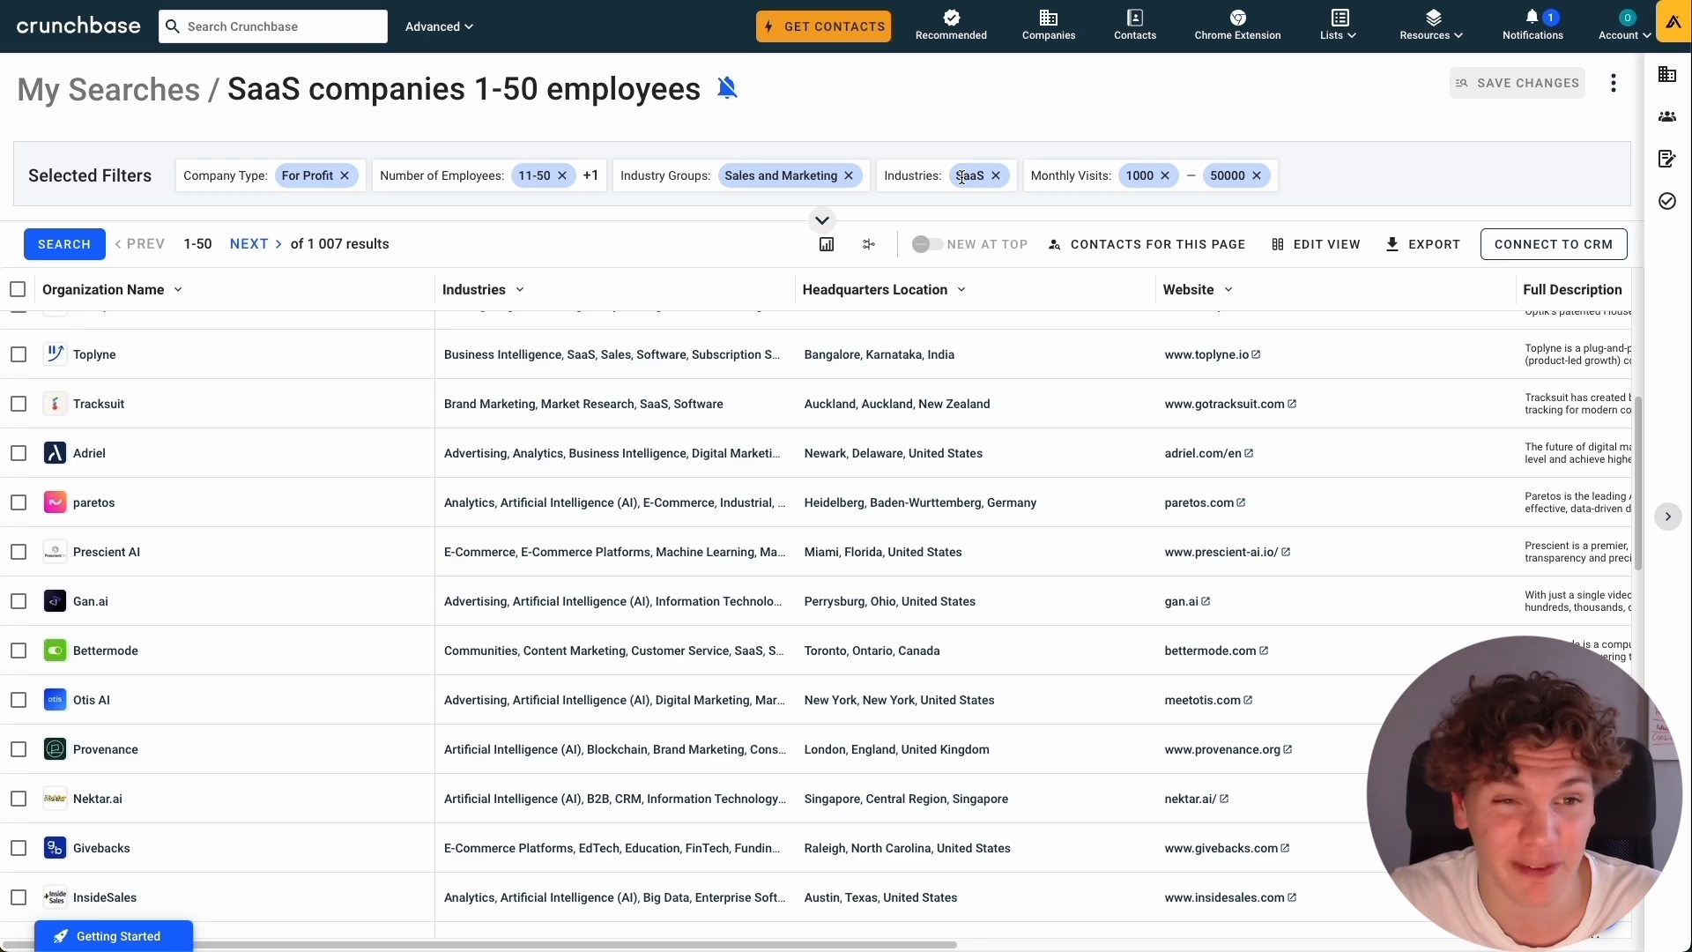
pyautogui.scroll(5, 772, 492)
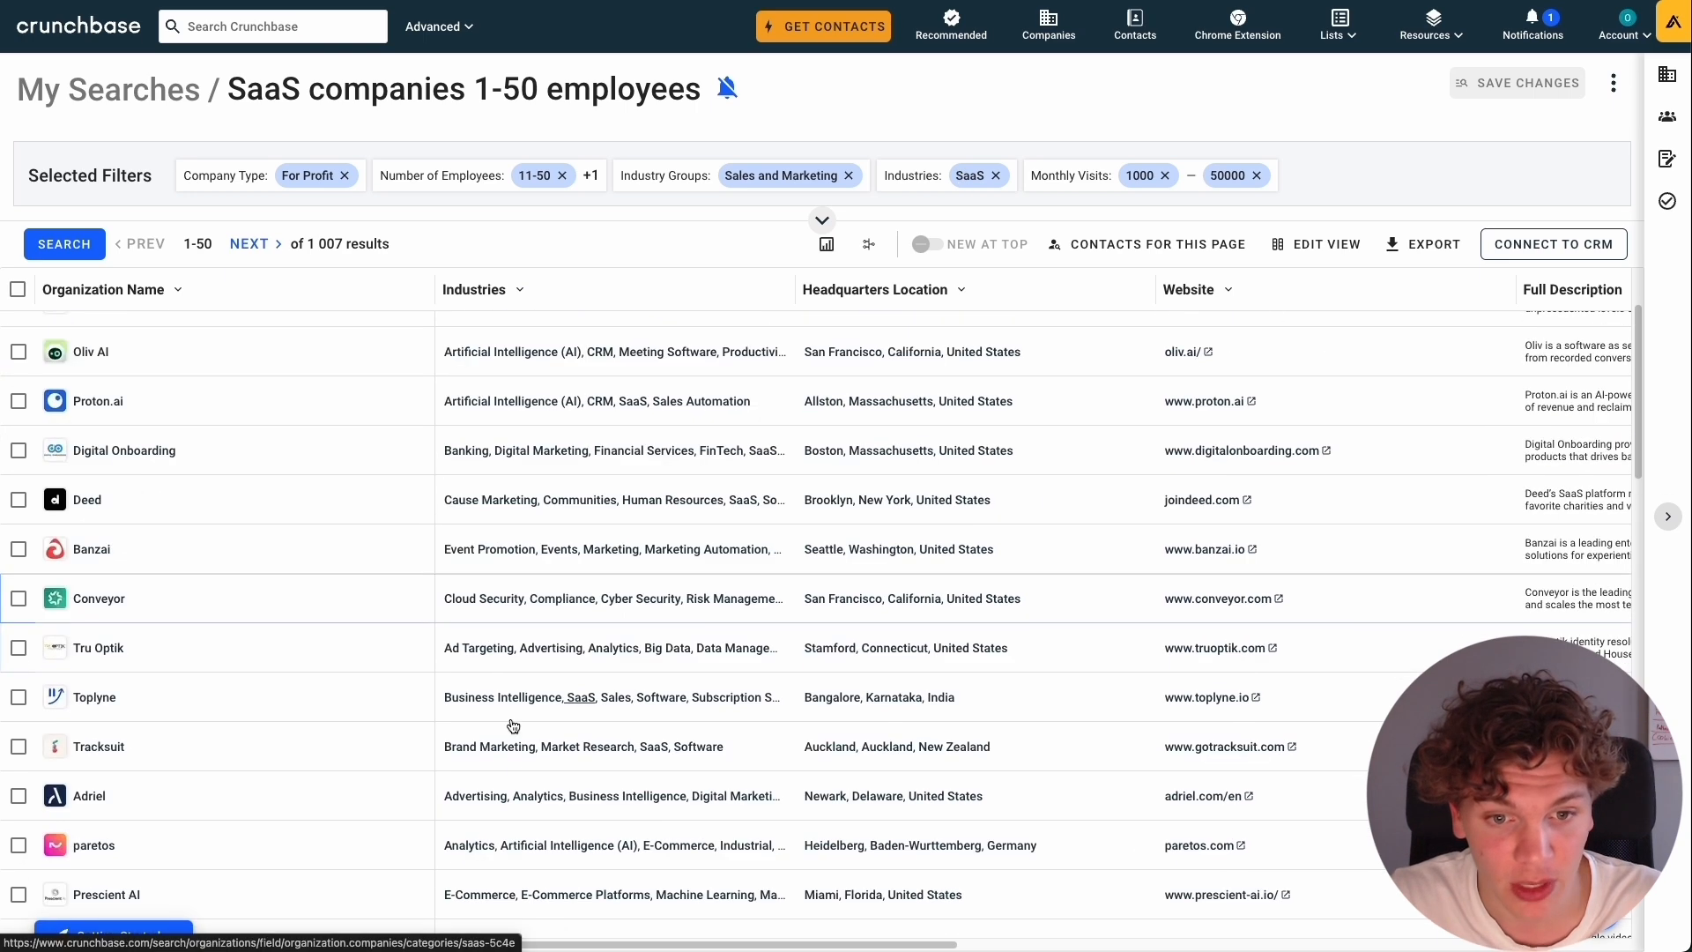
pyautogui.scroll(1, 546, 675)
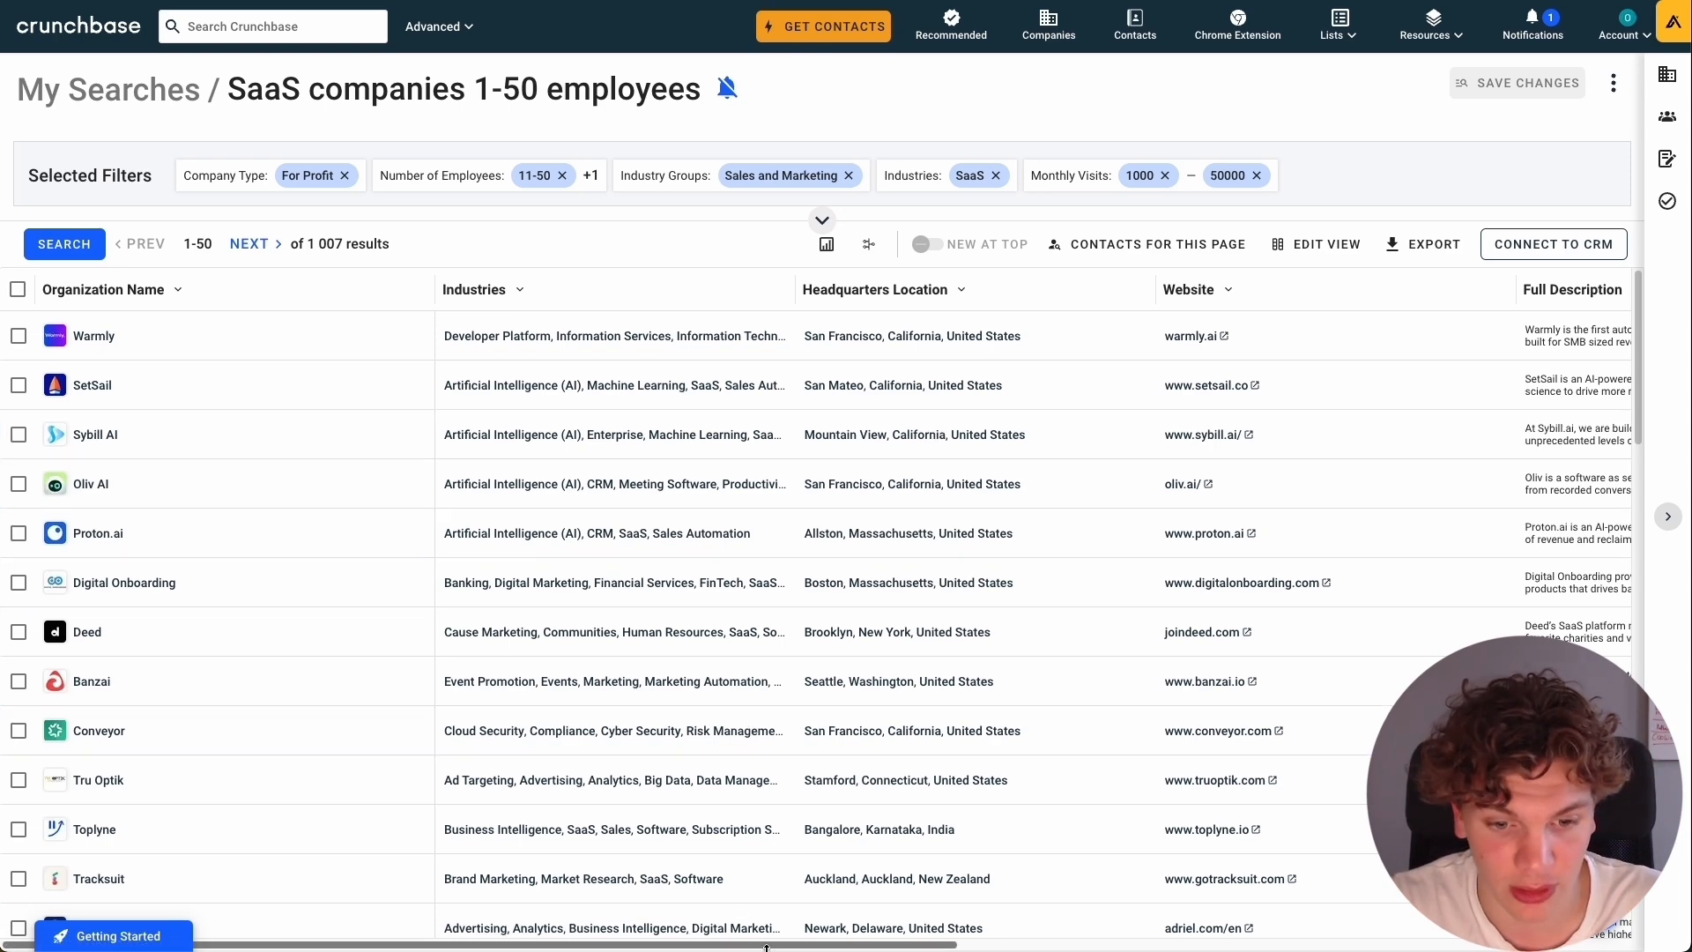
pyautogui.moveTo(786, 944)
pyautogui.mouseDown()
pyautogui.moveTo(1441, 946)
pyautogui.moveTo(784, 945)
pyautogui.mouseUp()
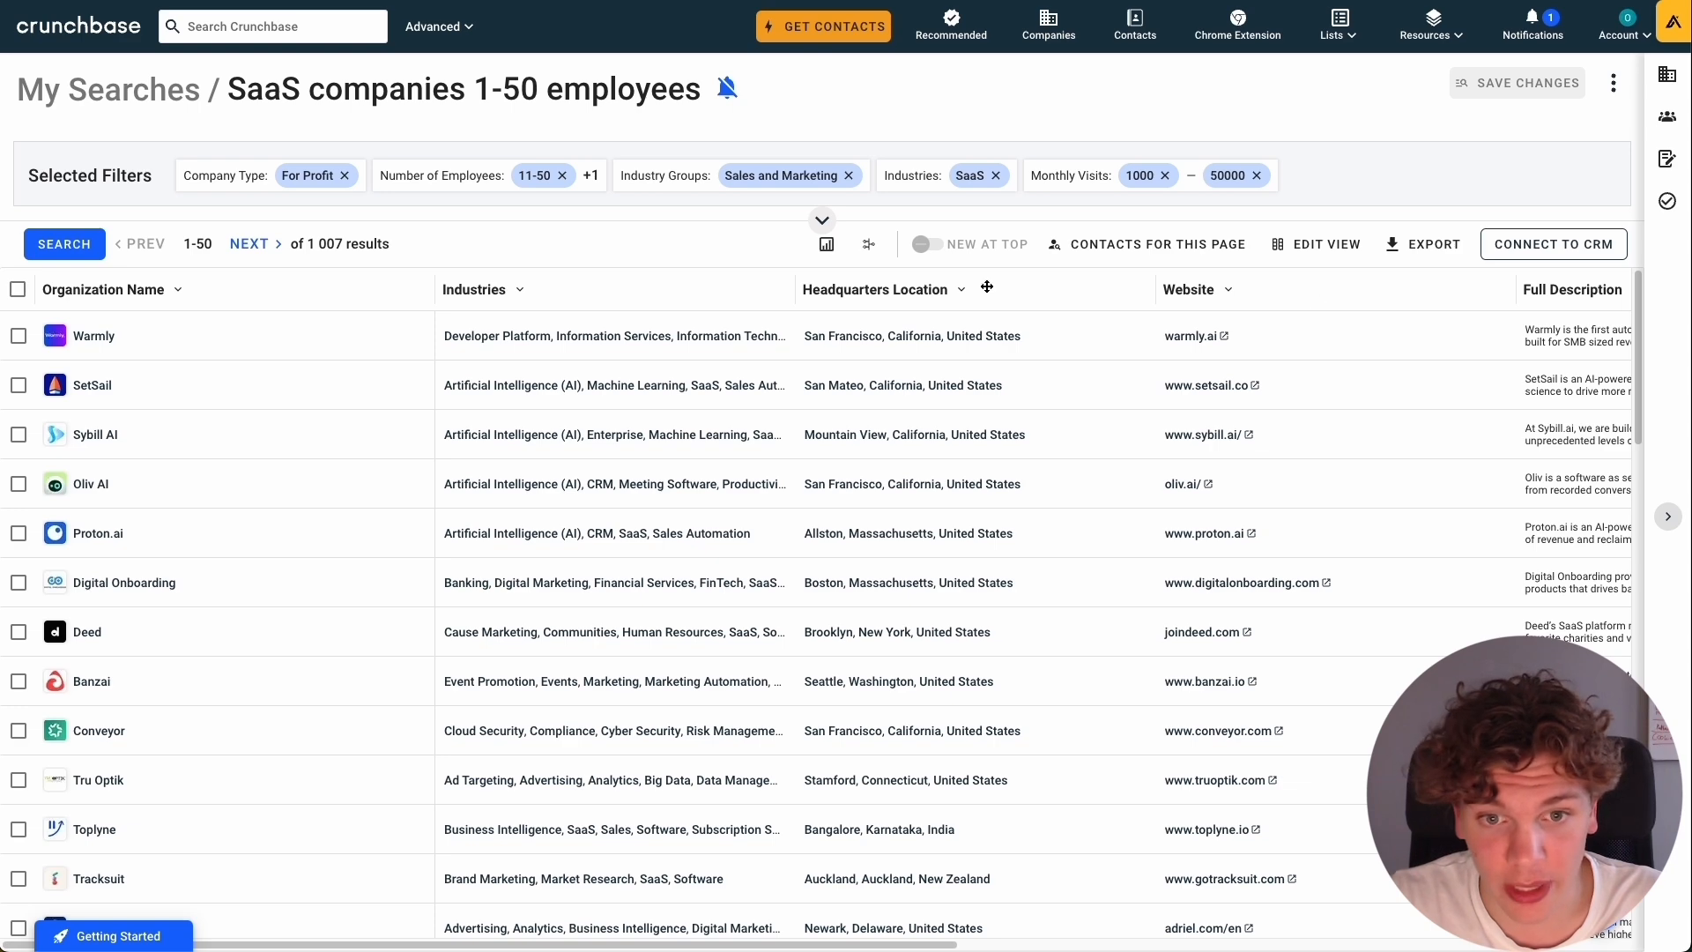
pyautogui.hscroll(10, 1269, 929)
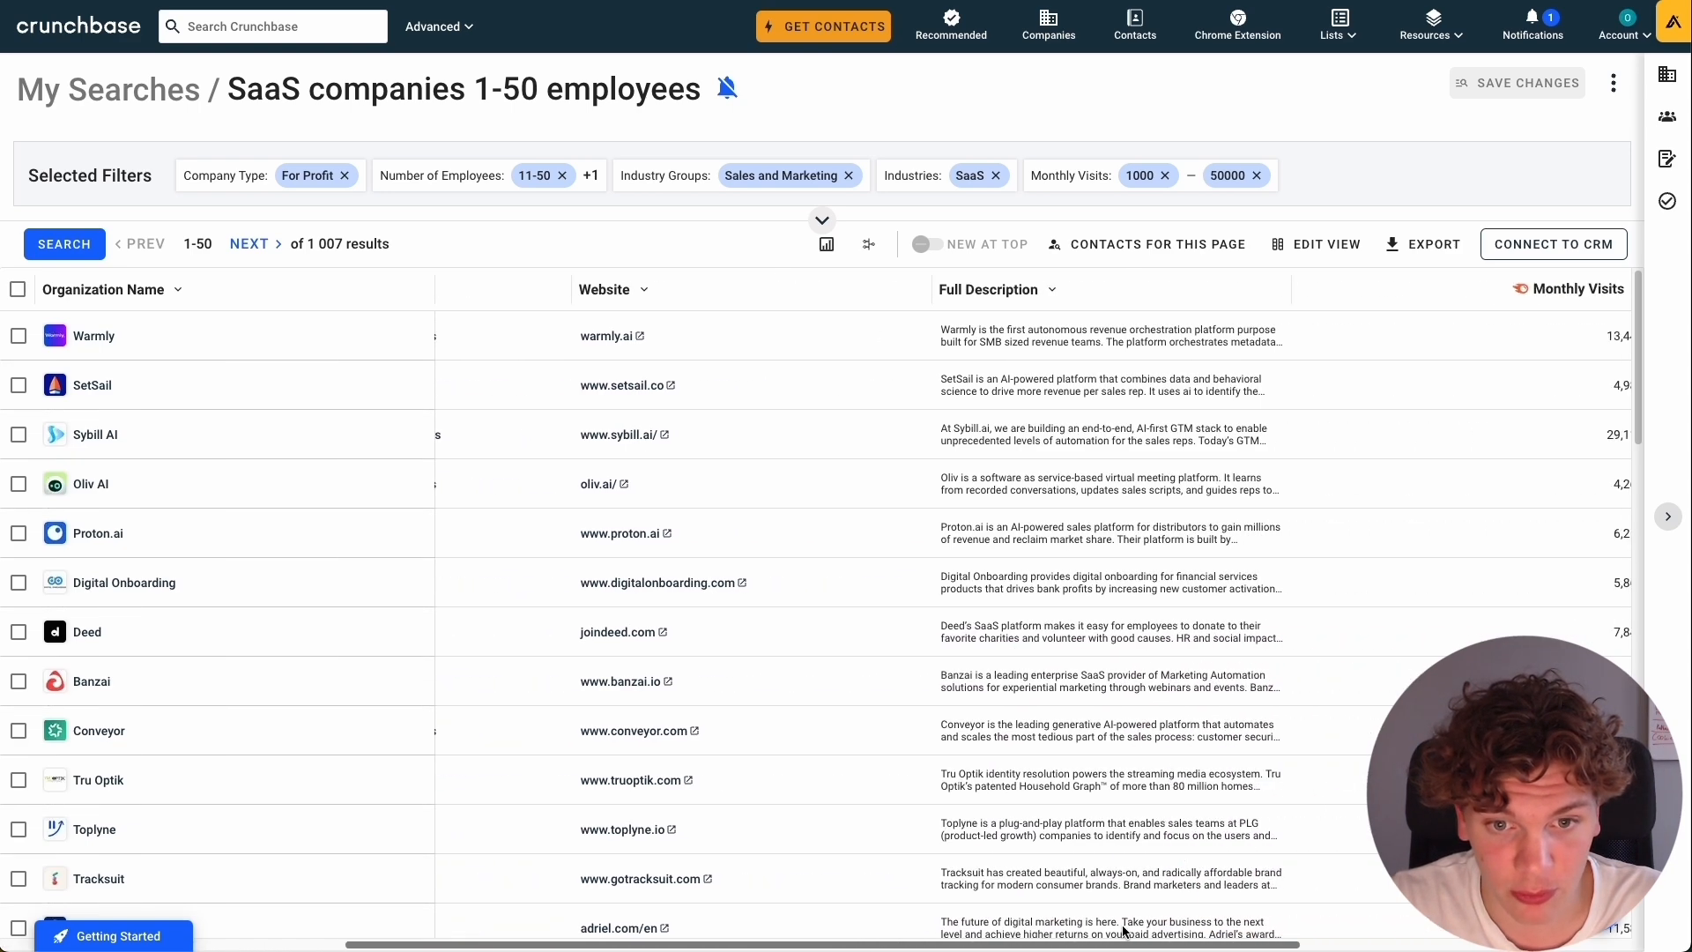
pyautogui.hscroll(5, 1269, 930)
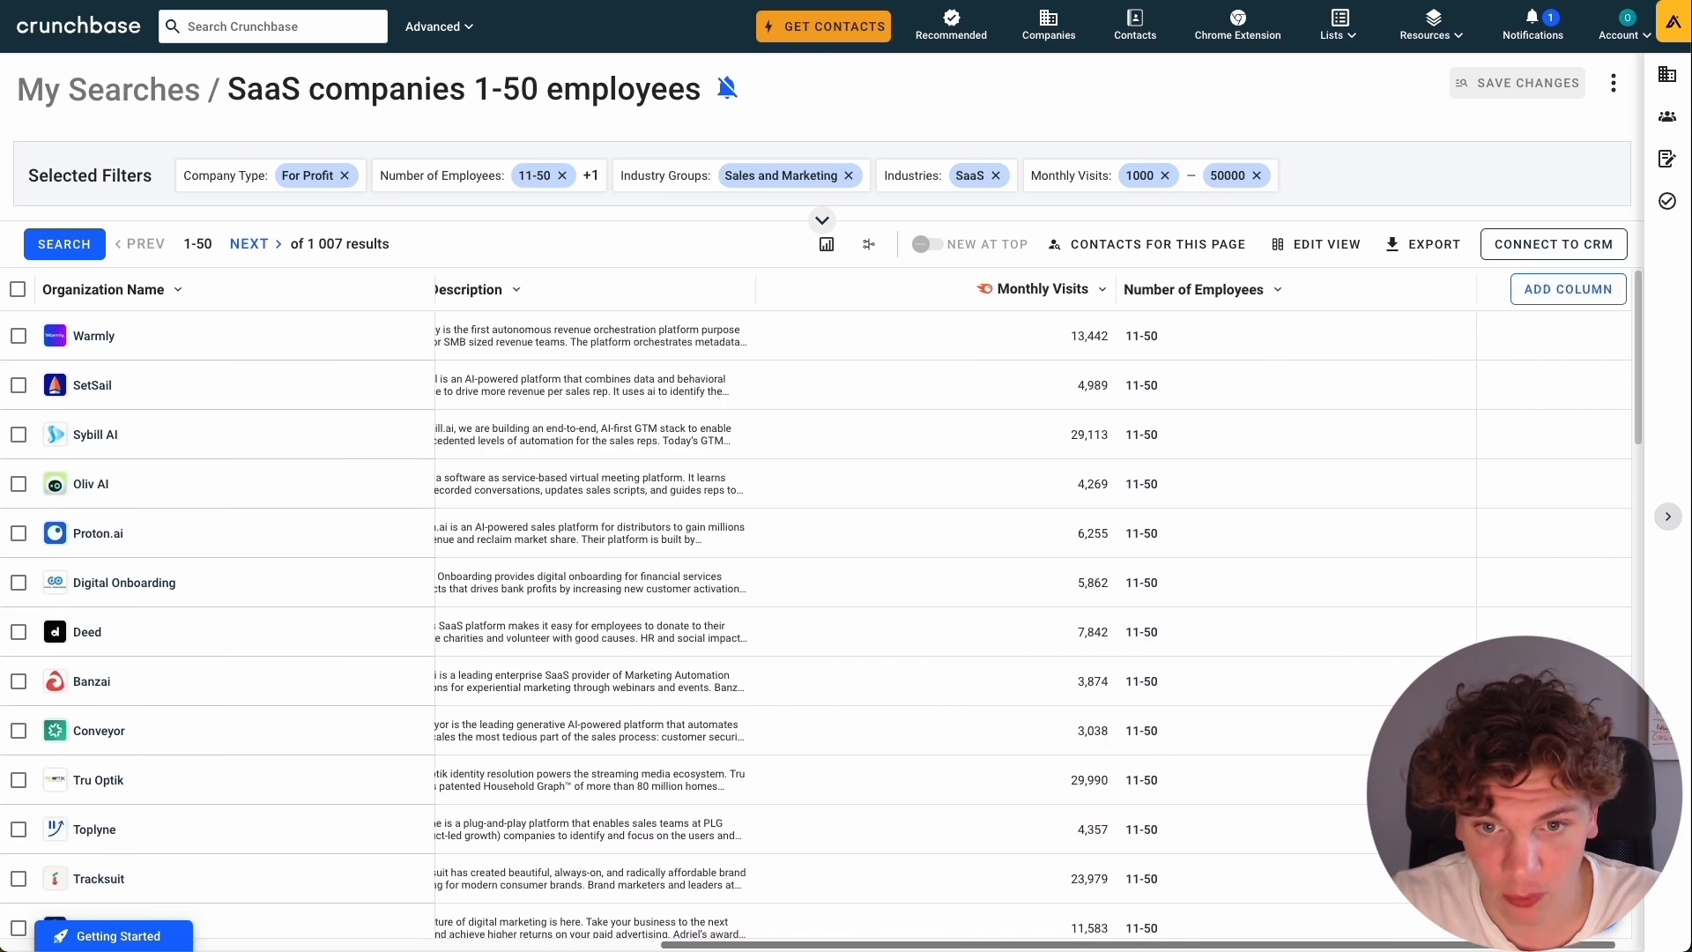
pyautogui.hscroll(-3, 1321, 916)
pyautogui.hscroll(-10, 1339, 906)
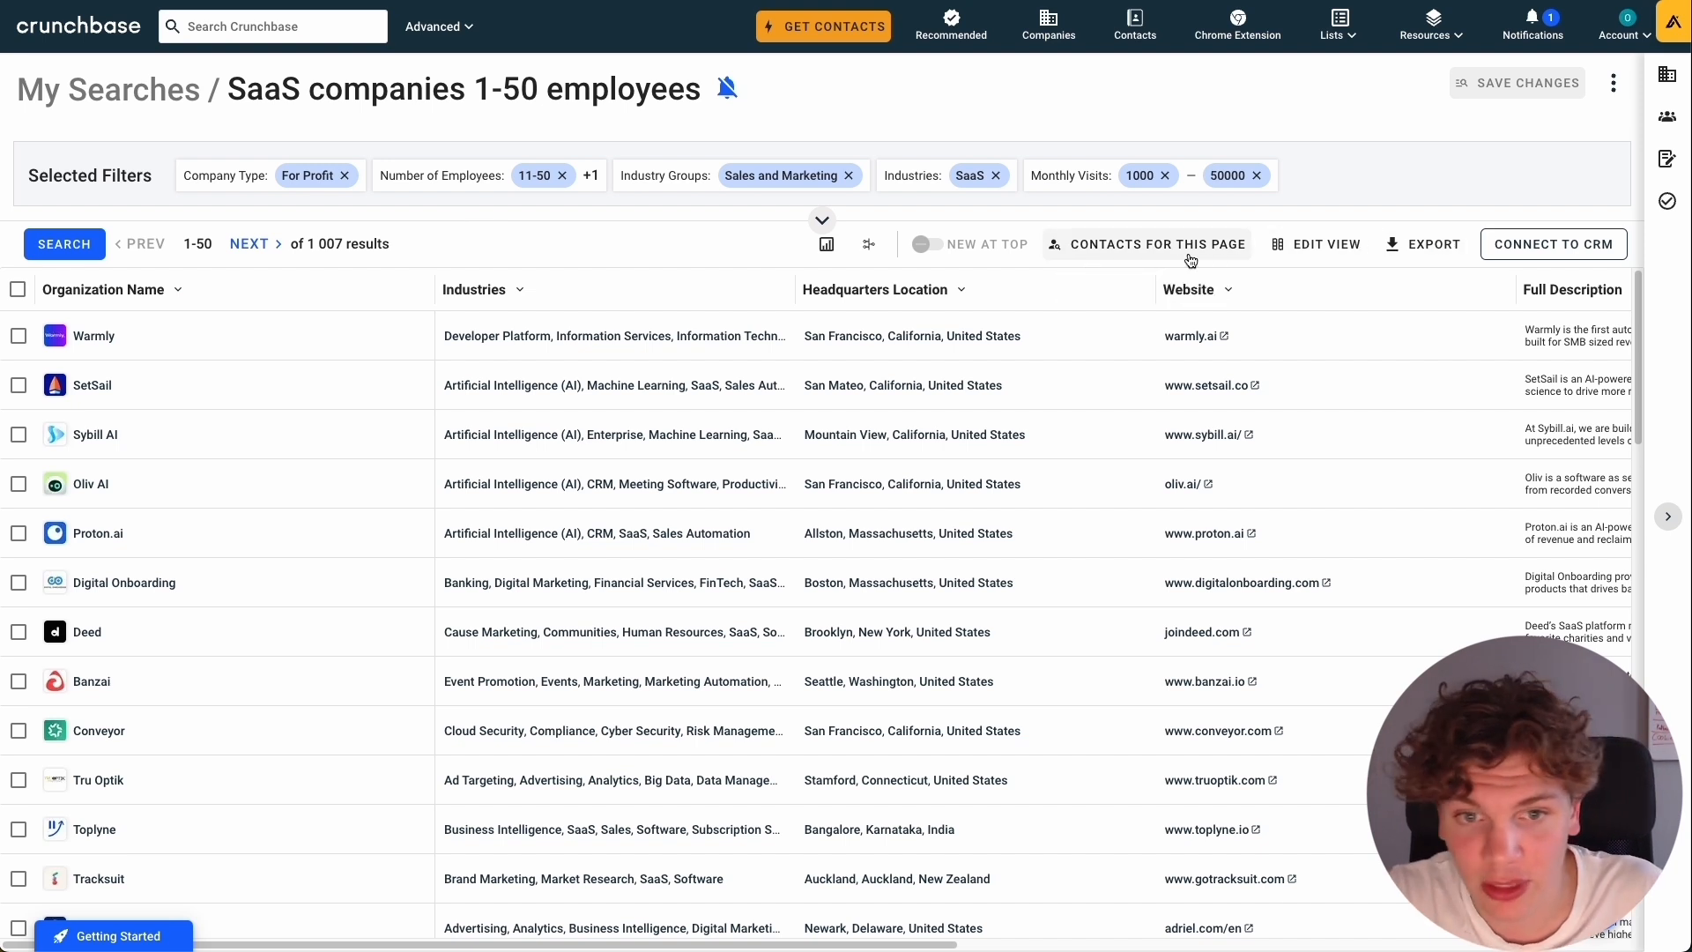
# Expand the saved search's filters and add a Headquarters Location filter from the basic company information fields.
pyautogui.click(822, 221)
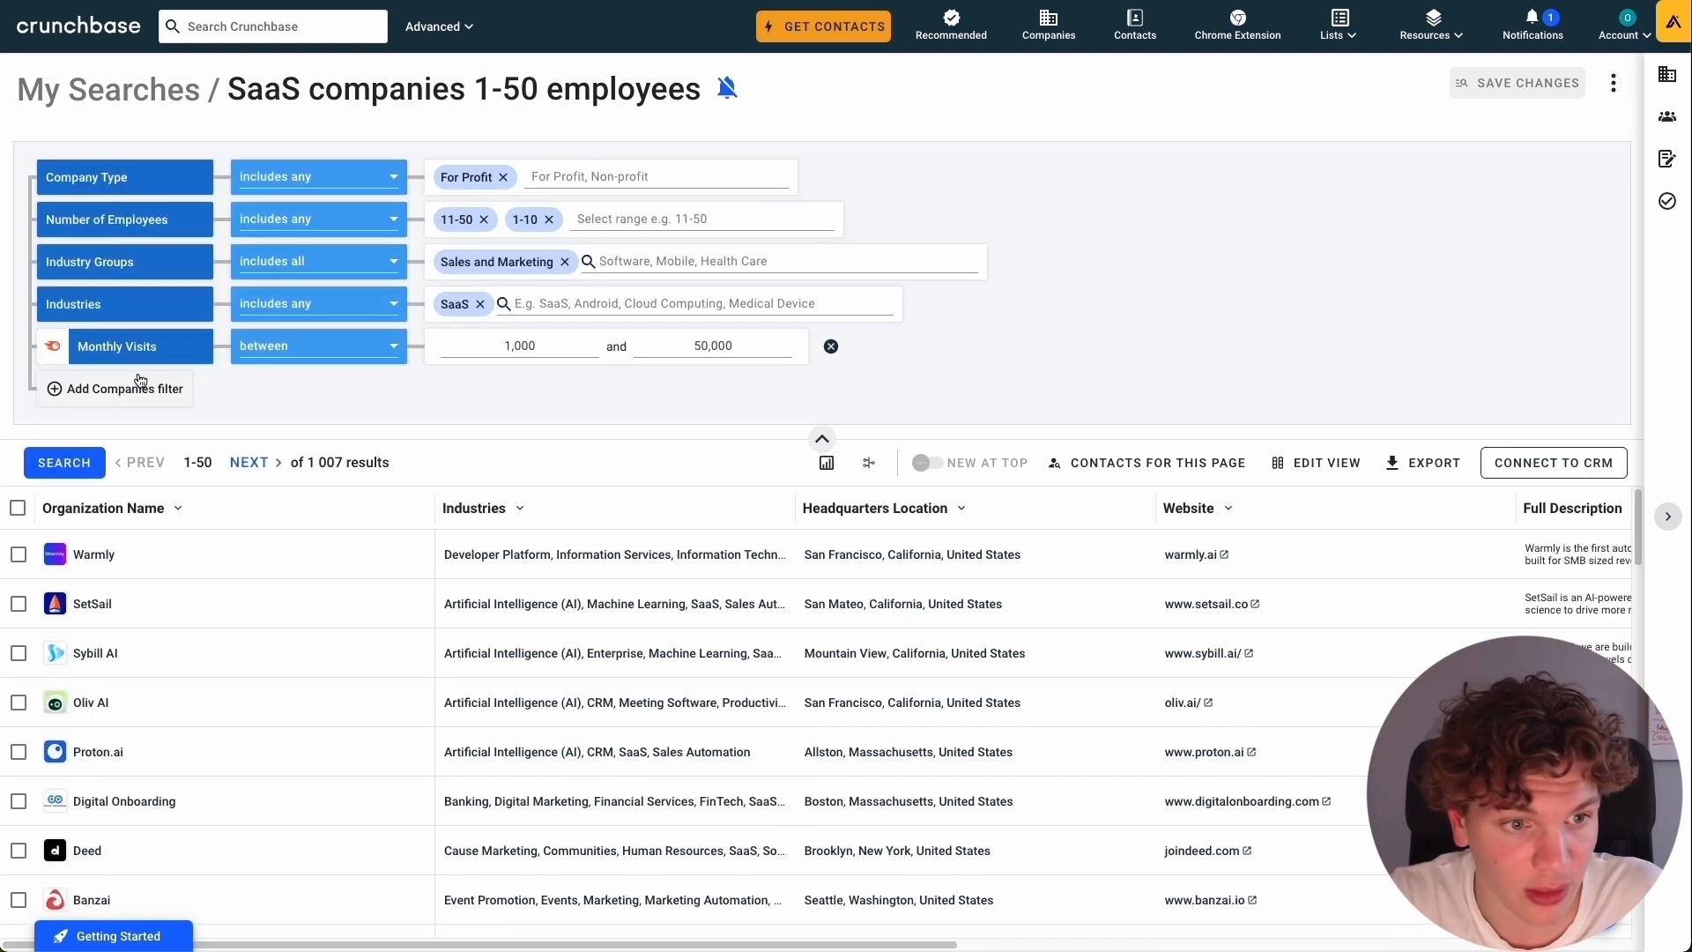
pyautogui.click(88, 389)
pyautogui.scroll(-5, 680, 547)
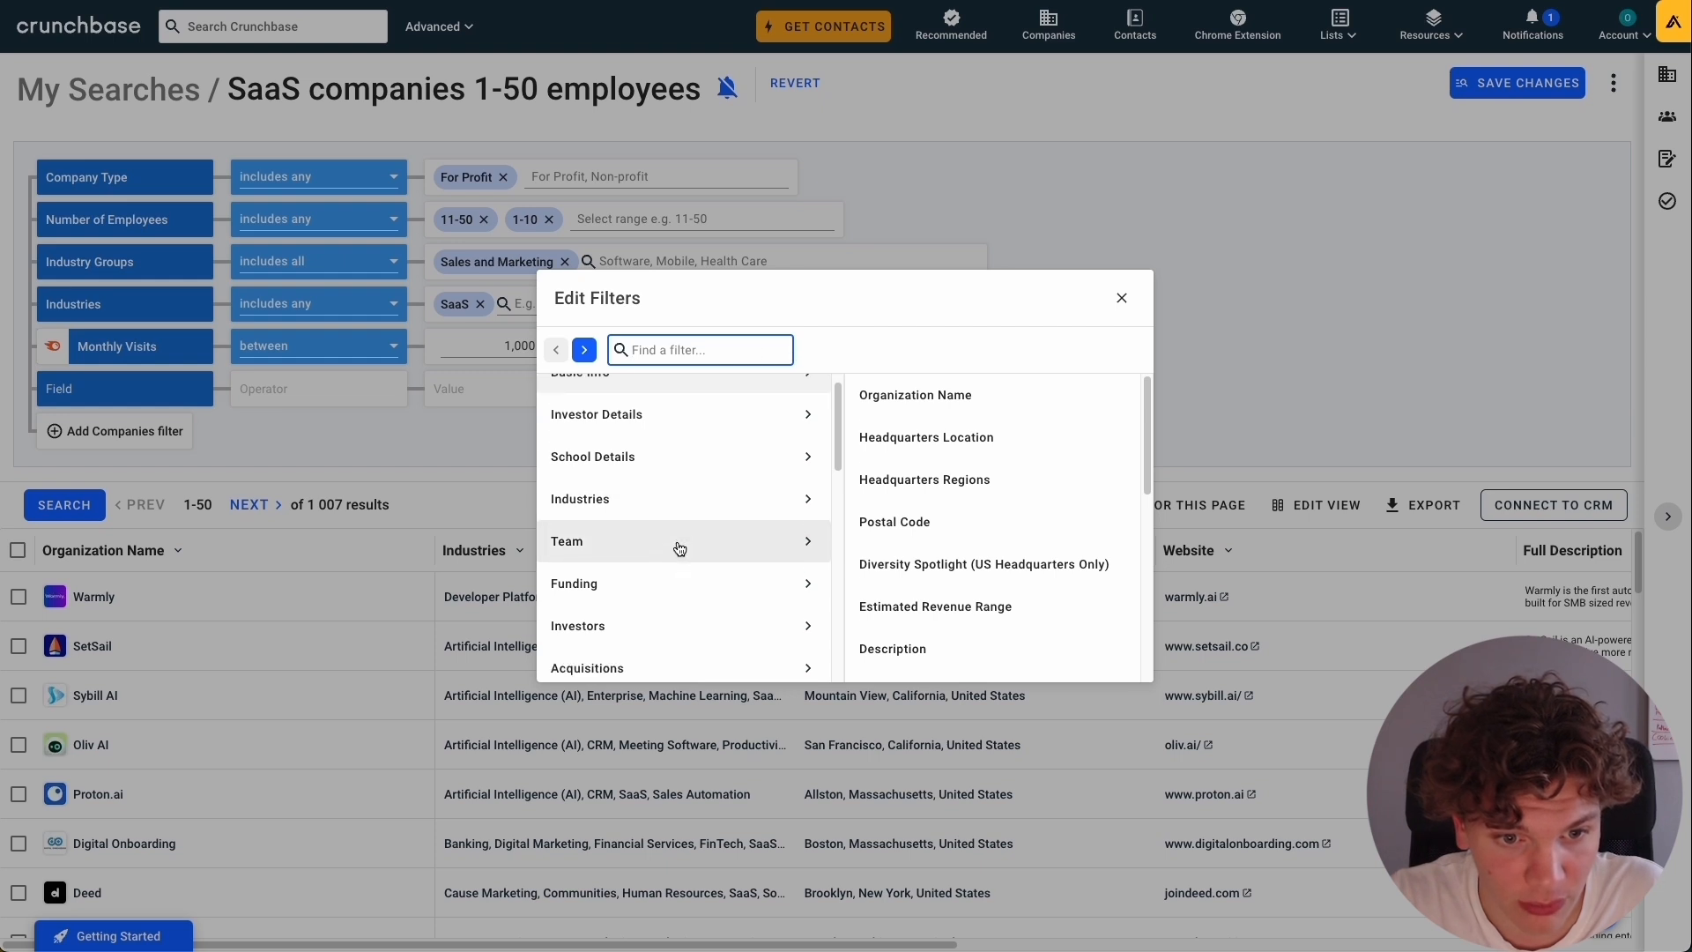
pyautogui.scroll(-4, 679, 528)
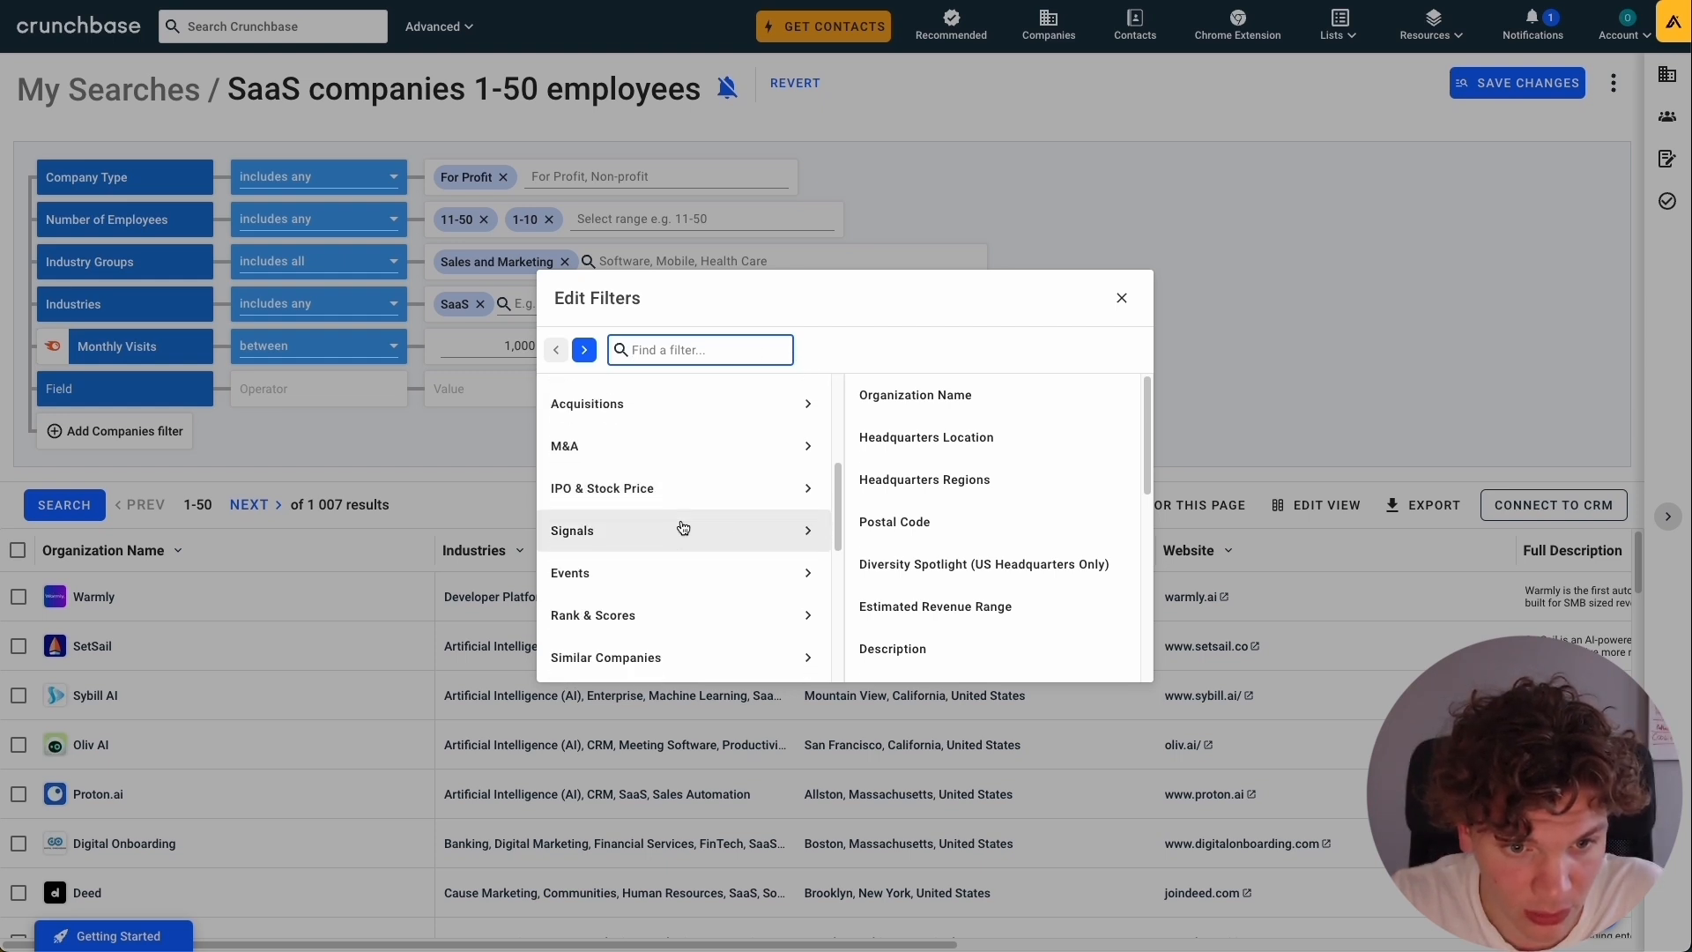
pyautogui.scroll(10, 680, 528)
pyautogui.scroll(-1, 706, 453)
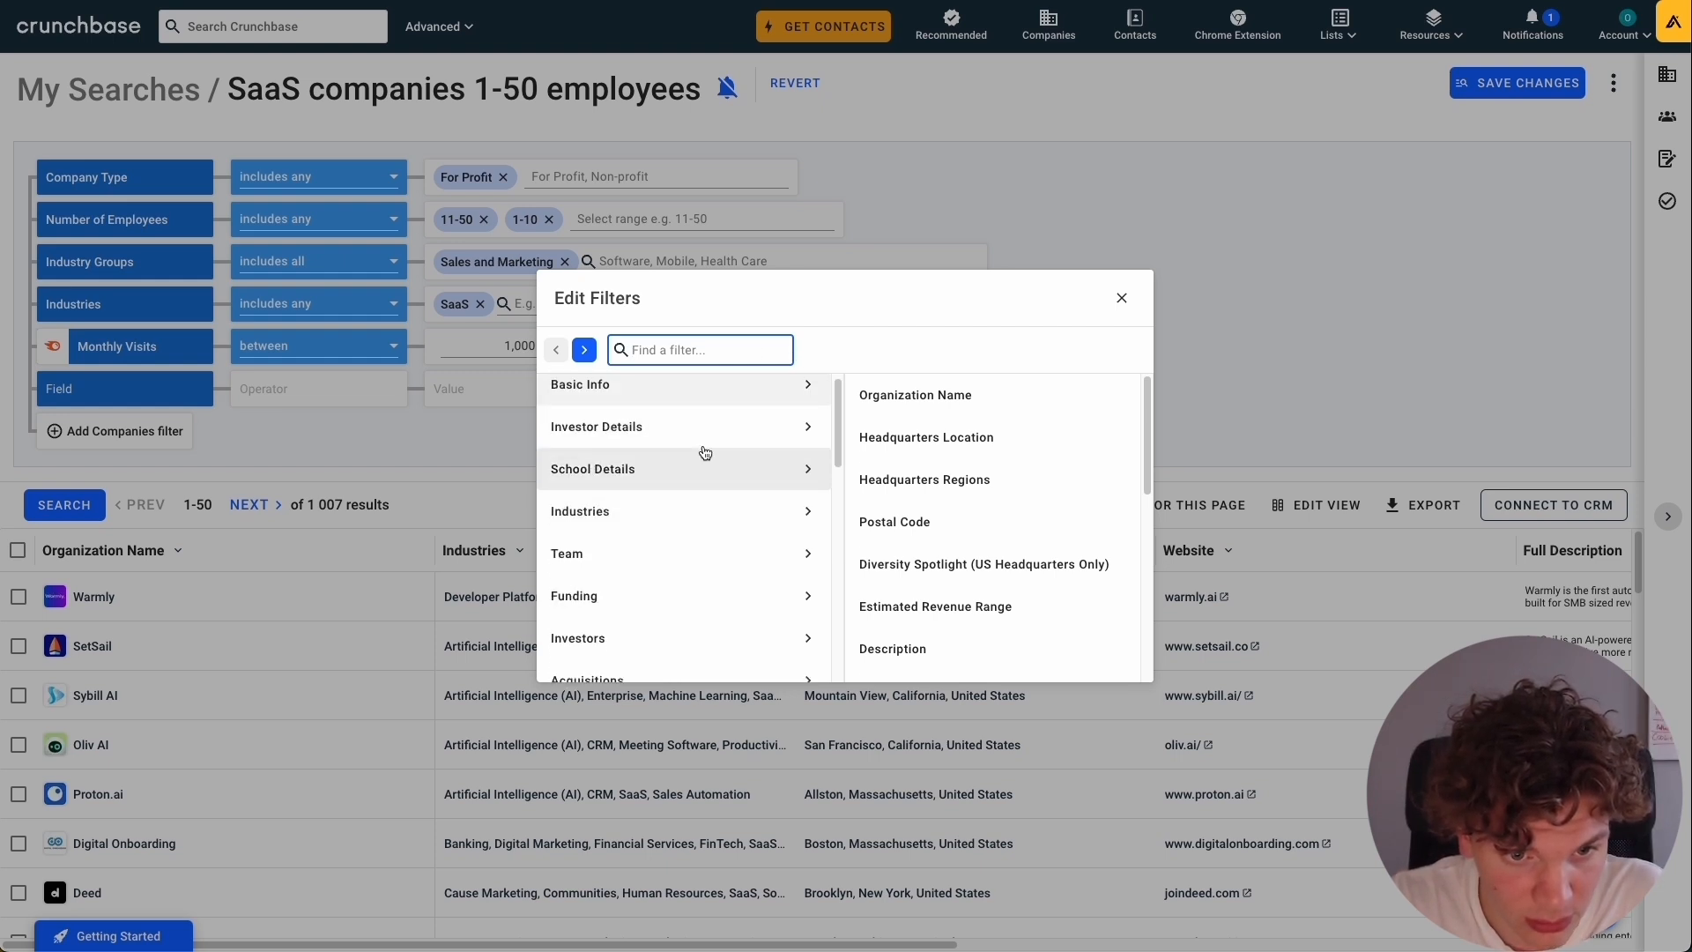
pyautogui.scroll(1, 706, 449)
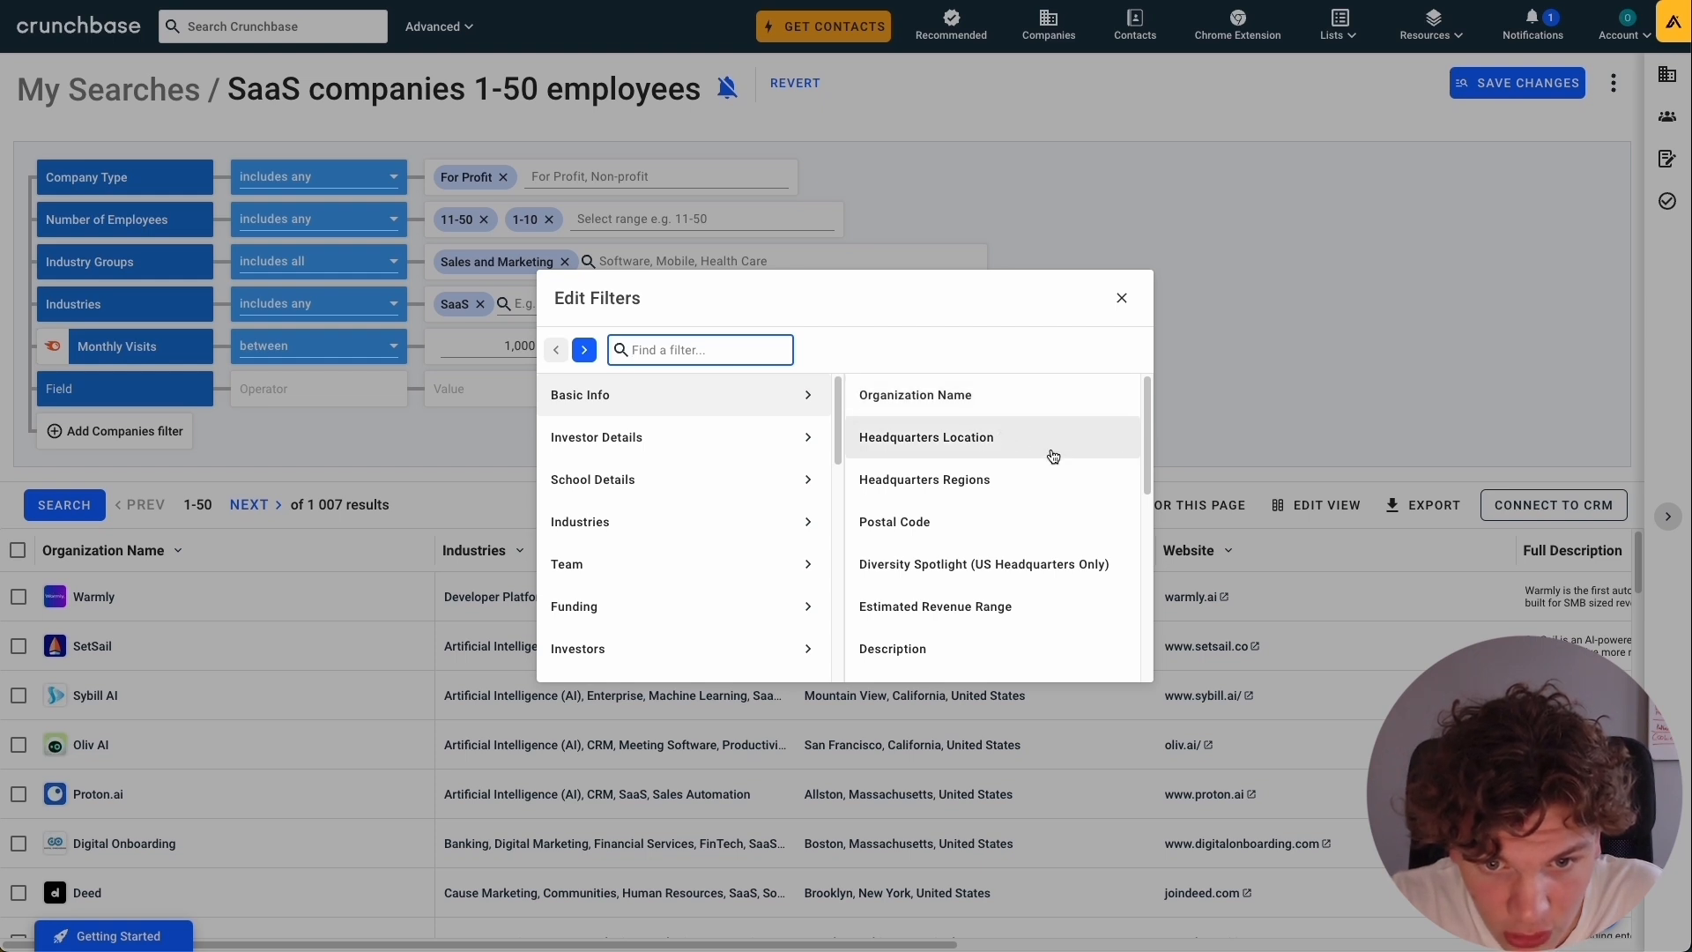
pyautogui.scroll(-5, 1054, 456)
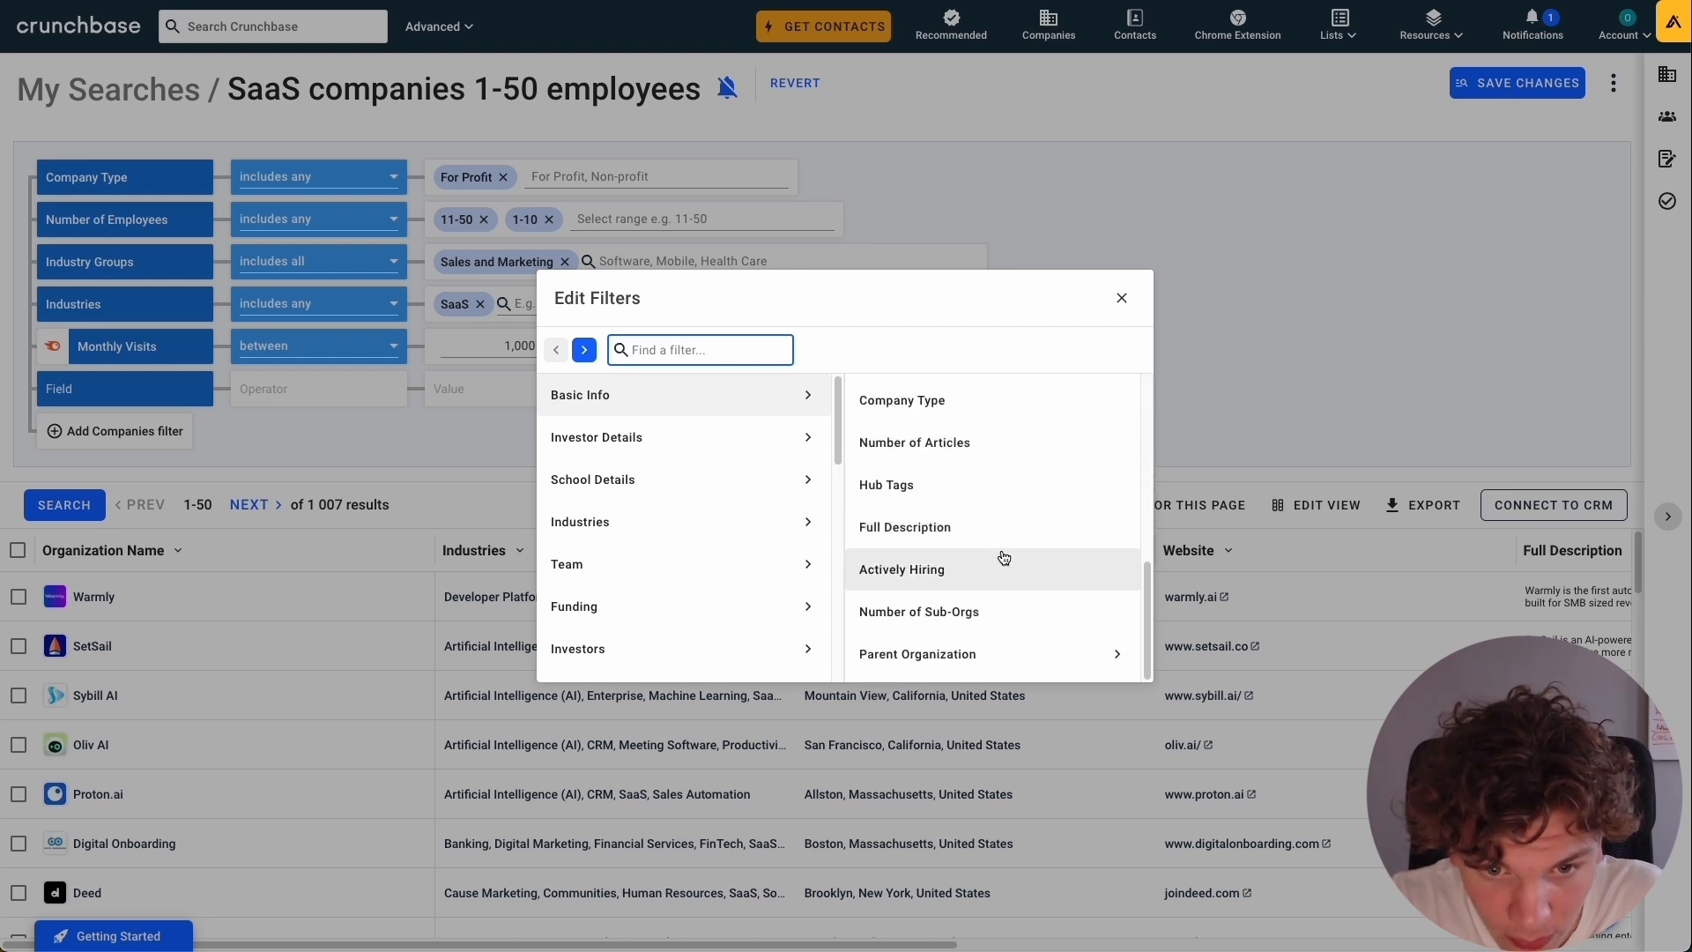
pyautogui.scroll(5, 1013, 557)
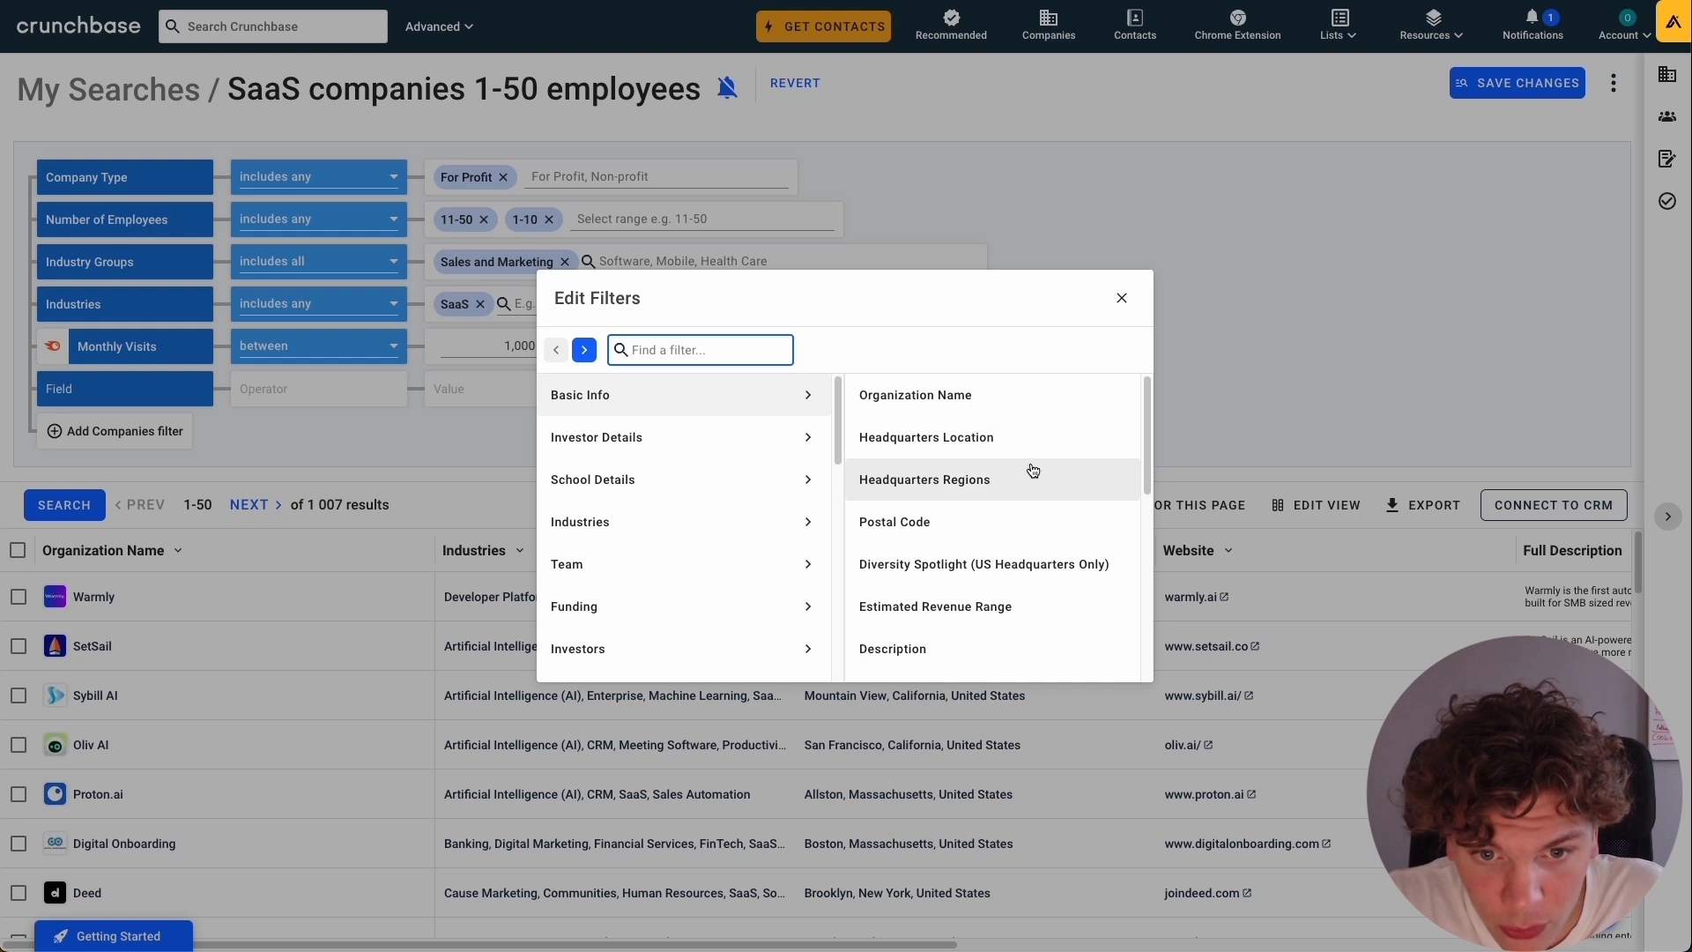
pyautogui.moveTo(1002, 485)
pyautogui.click(926, 438)
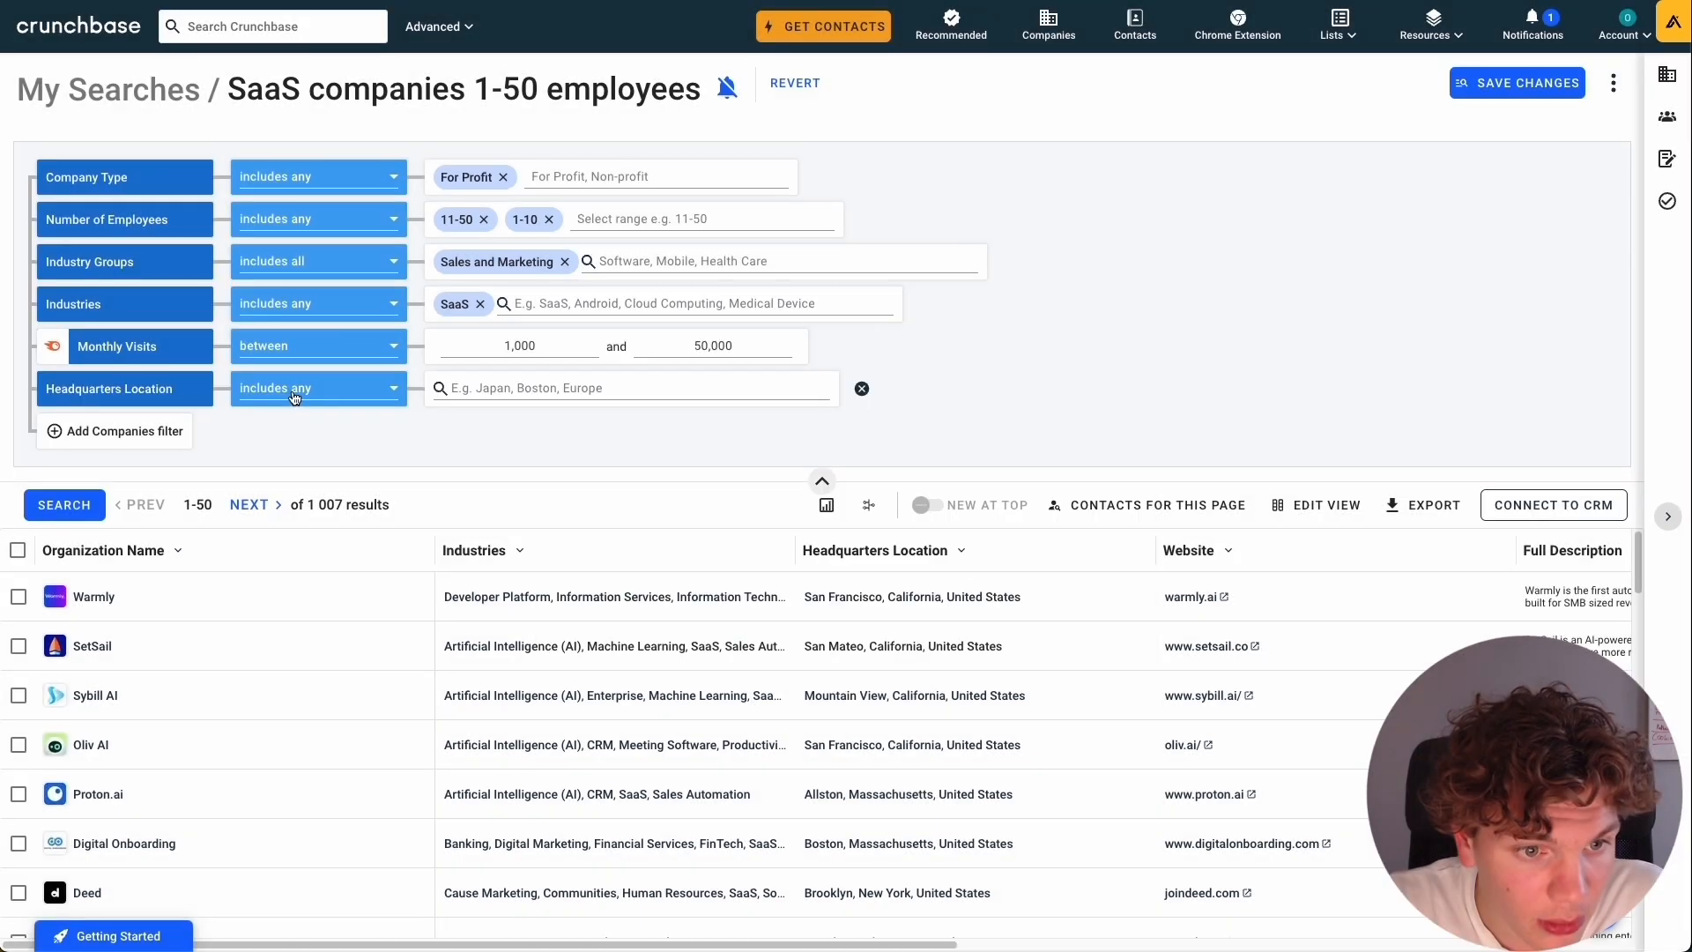
# Set the Headquarters Location filter to United States, run the search and look through the resulting companies.
pyautogui.click(300, 393)
pyautogui.click(524, 390)
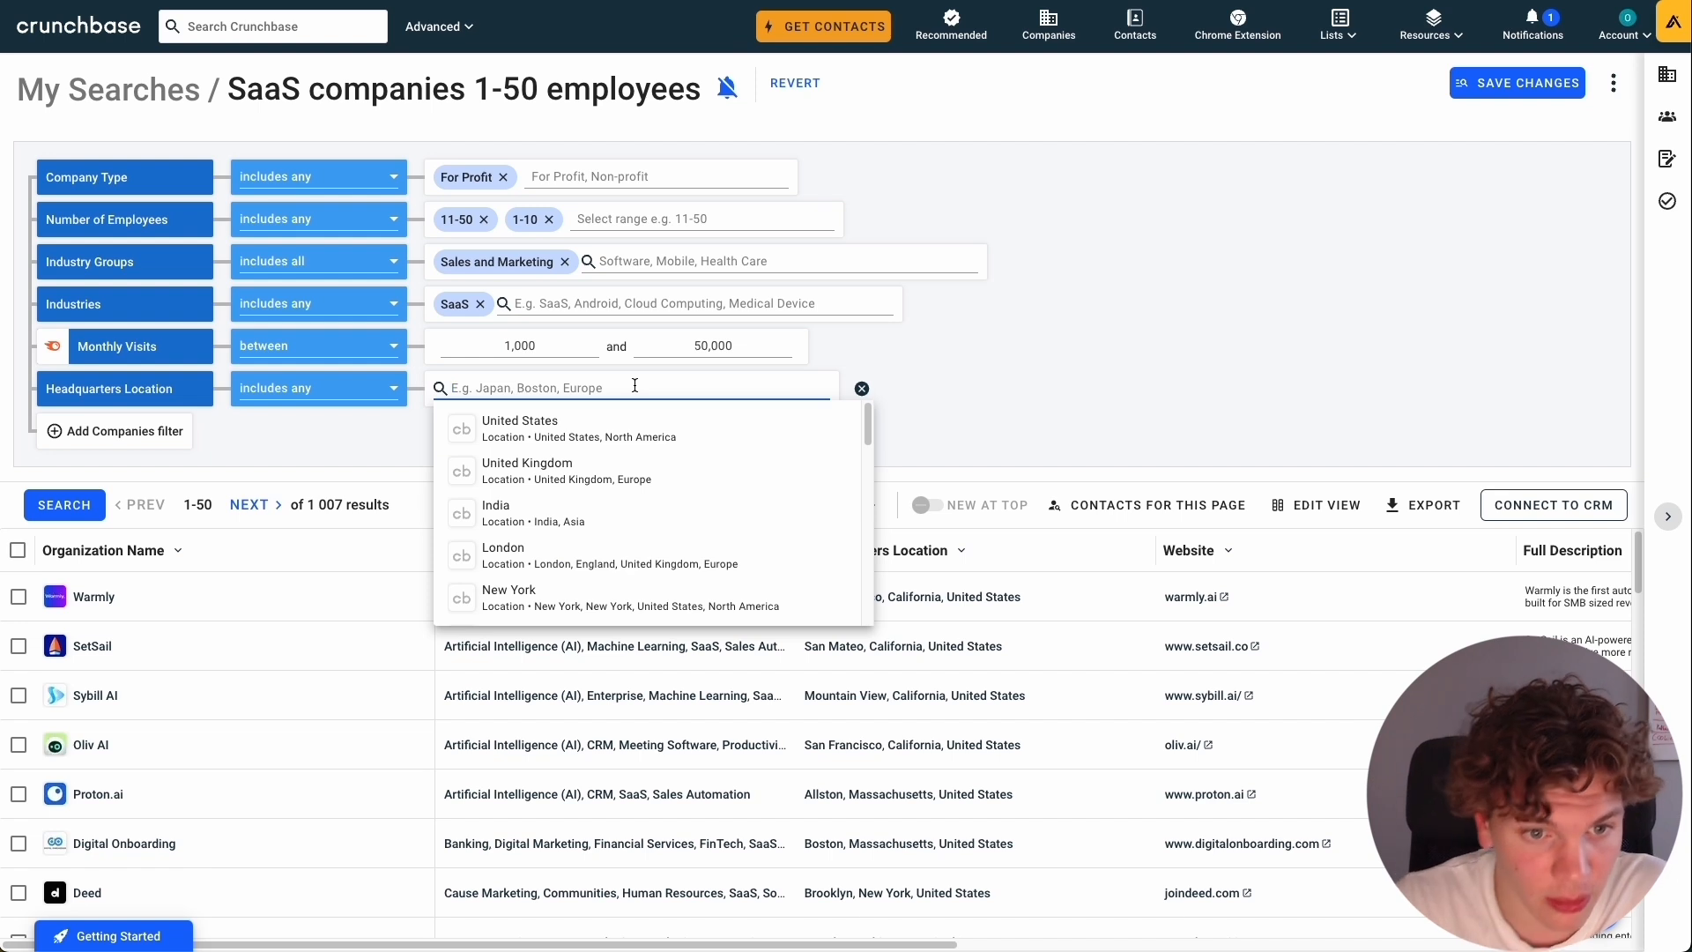
pyautogui.click(588, 436)
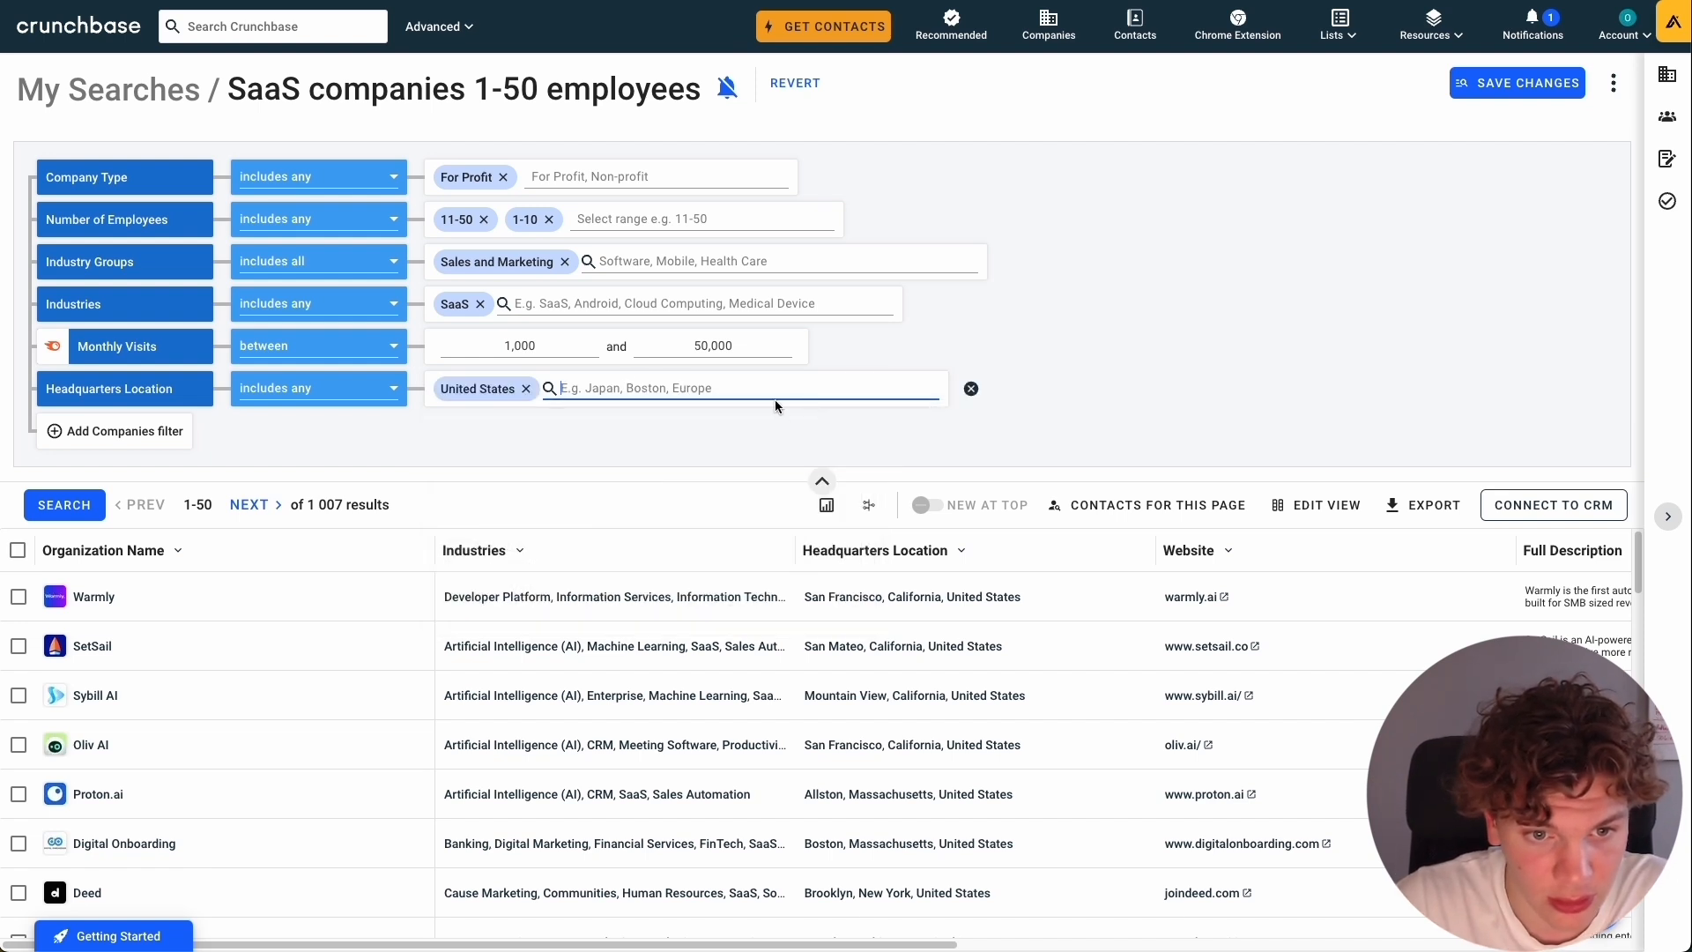
pyautogui.click(76, 505)
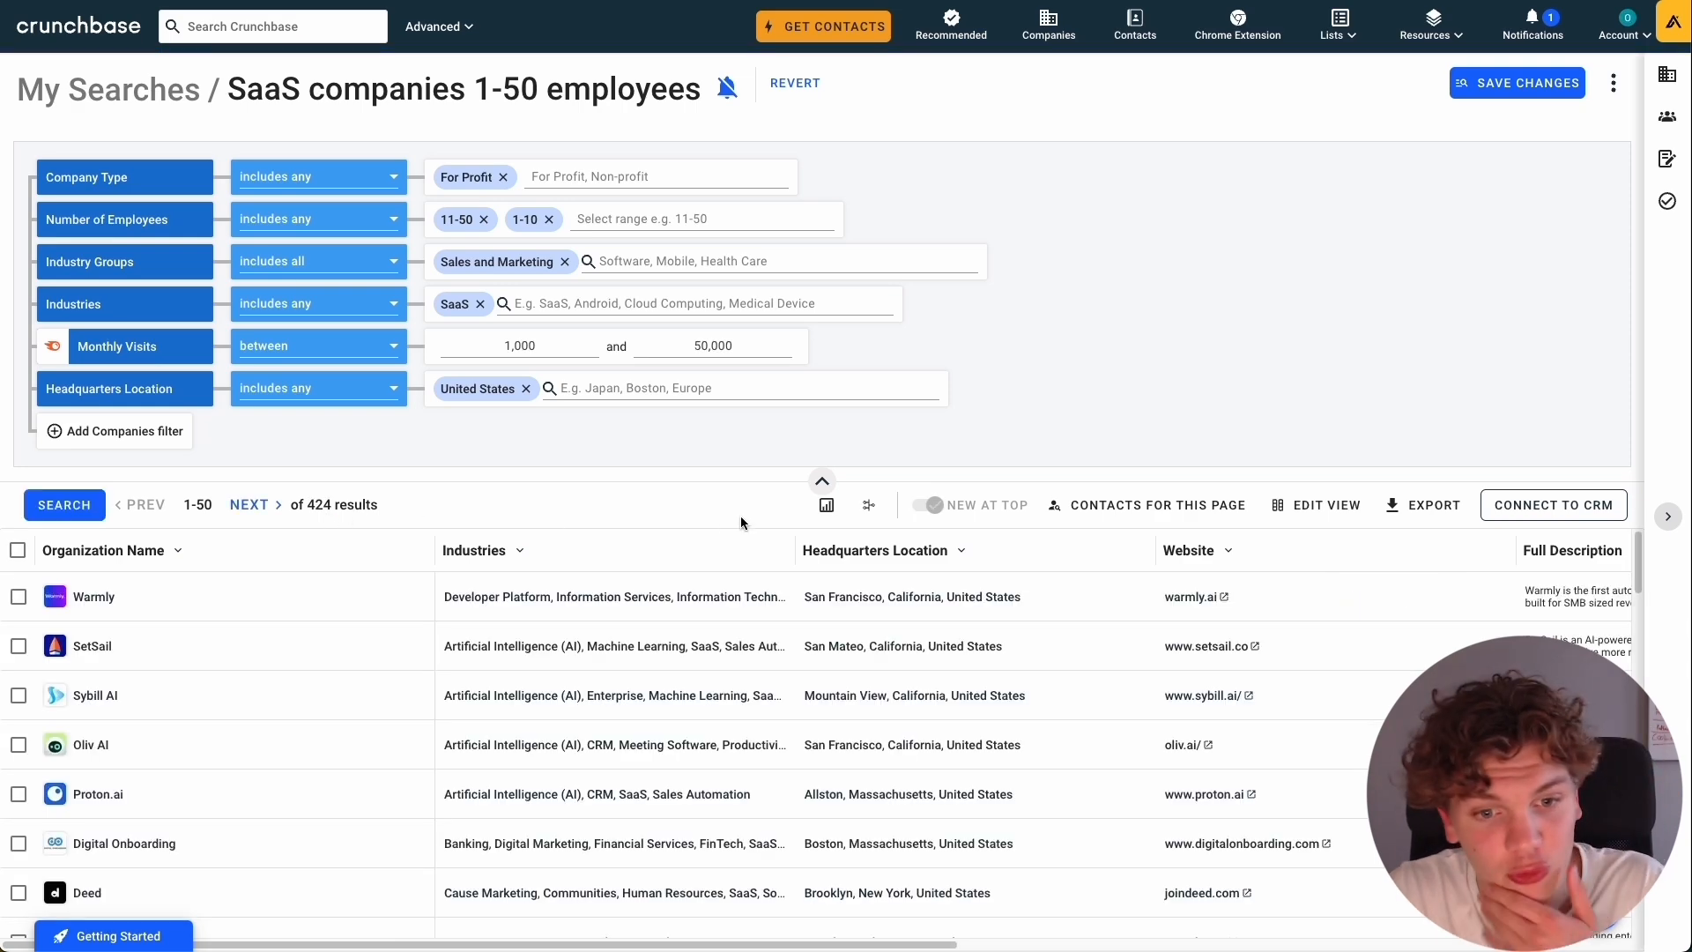
pyautogui.scroll(-15, 1059, 633)
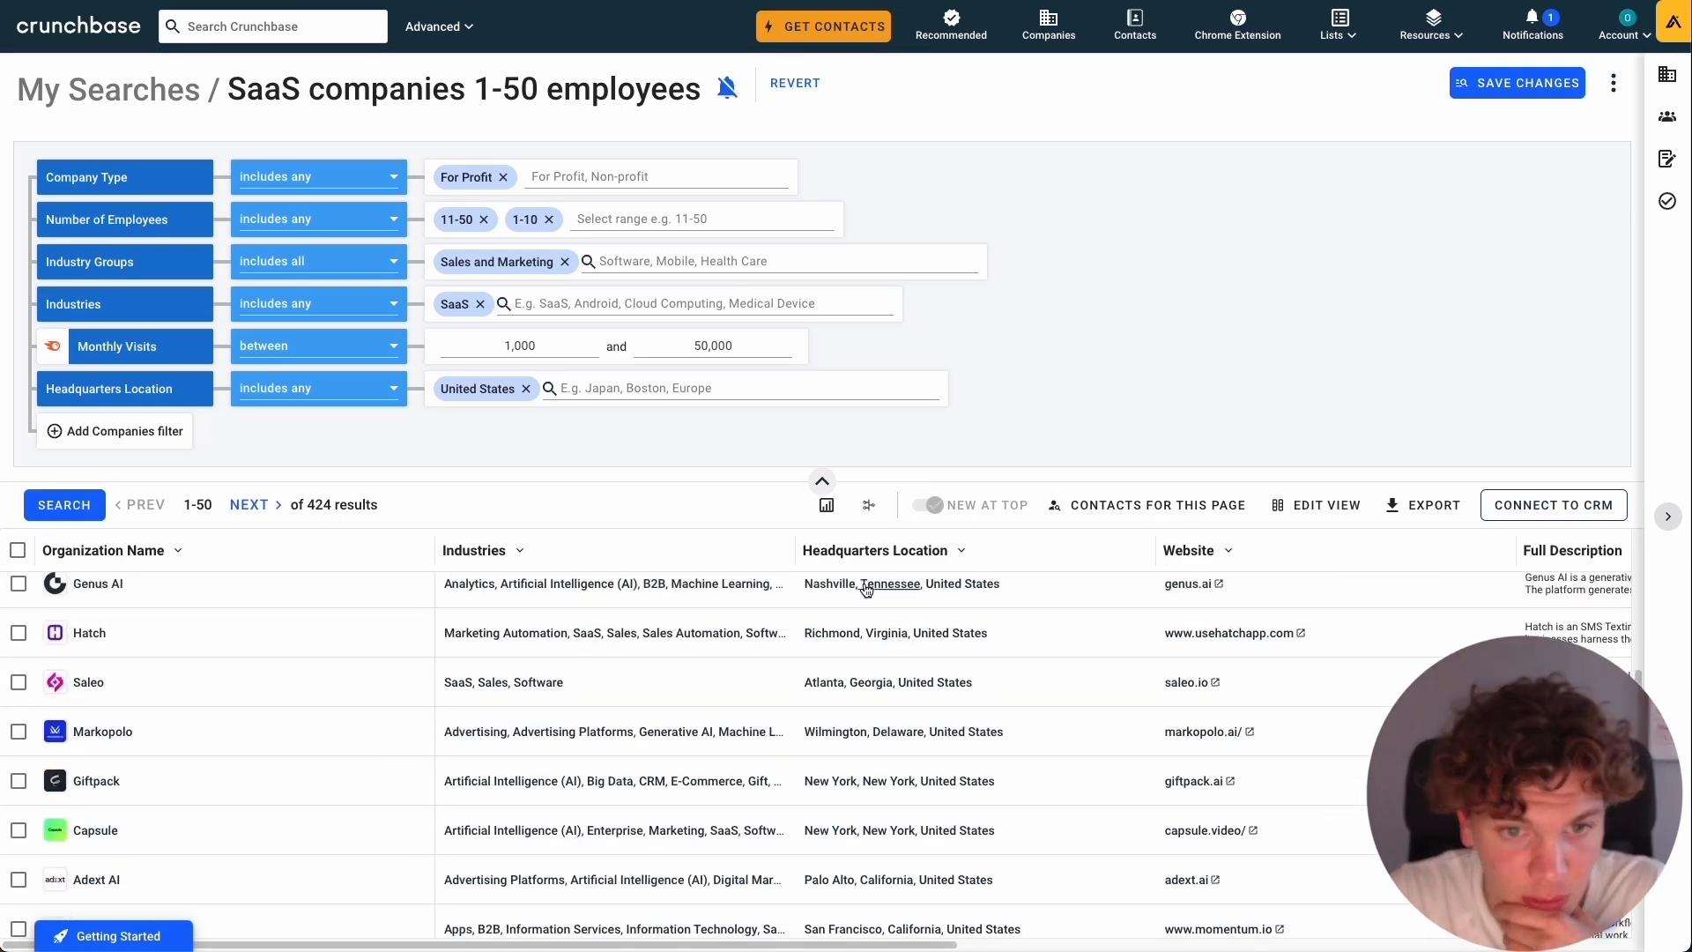
pyautogui.scroll(5, 866, 588)
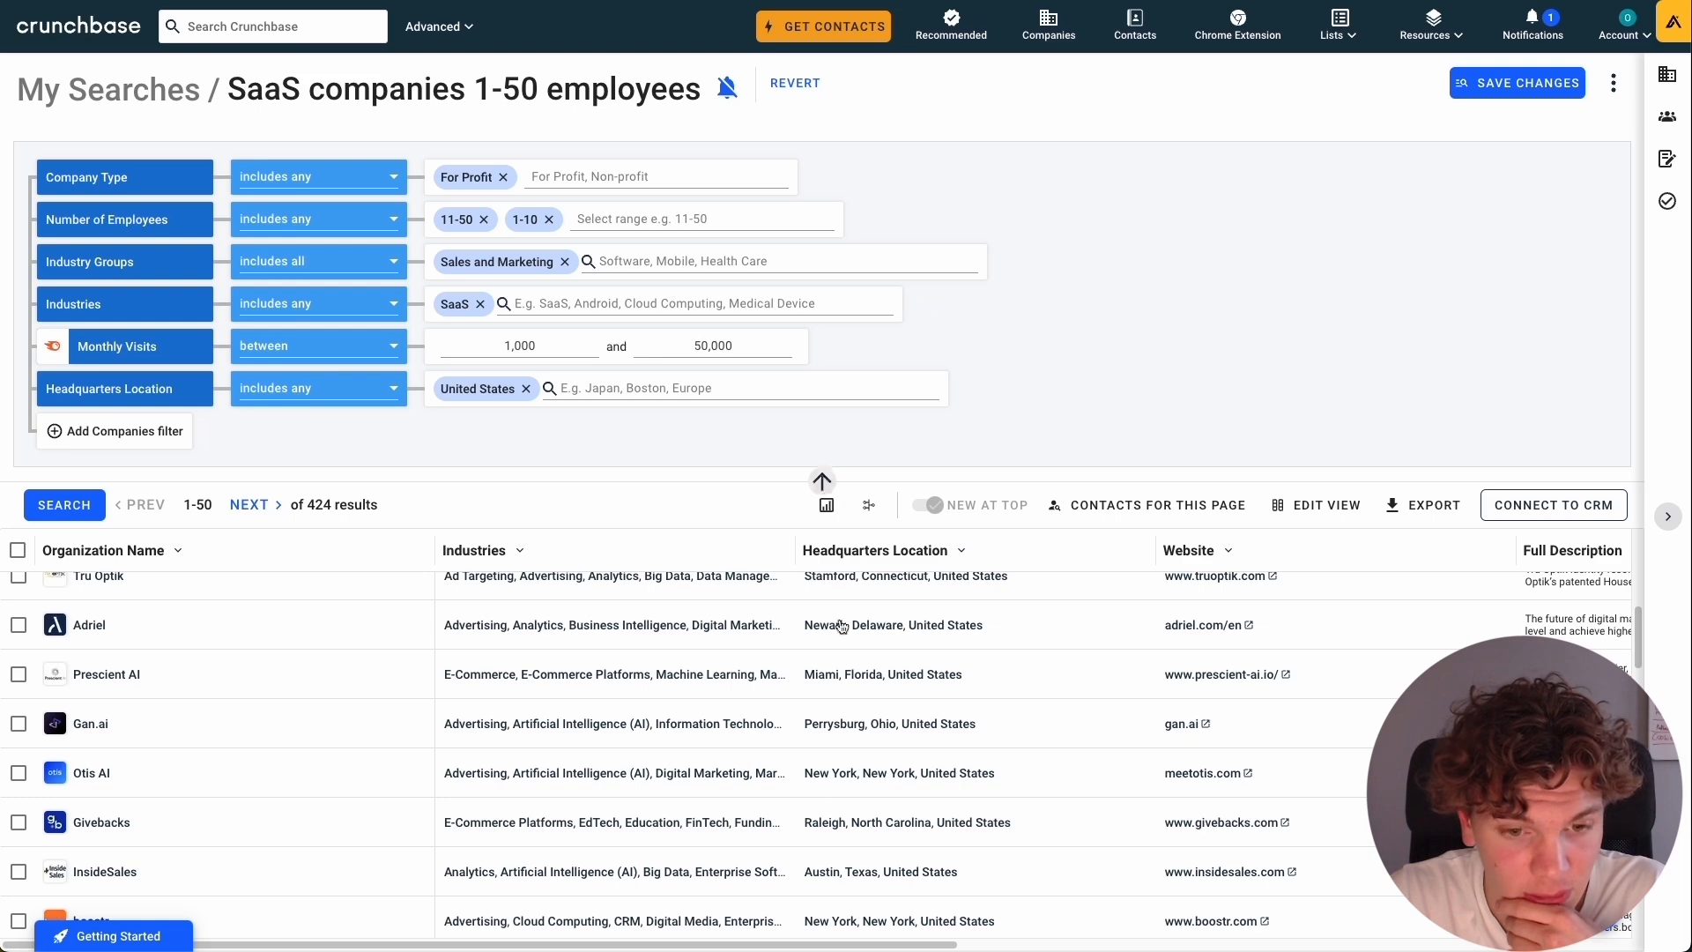
pyautogui.scroll(10, 841, 626)
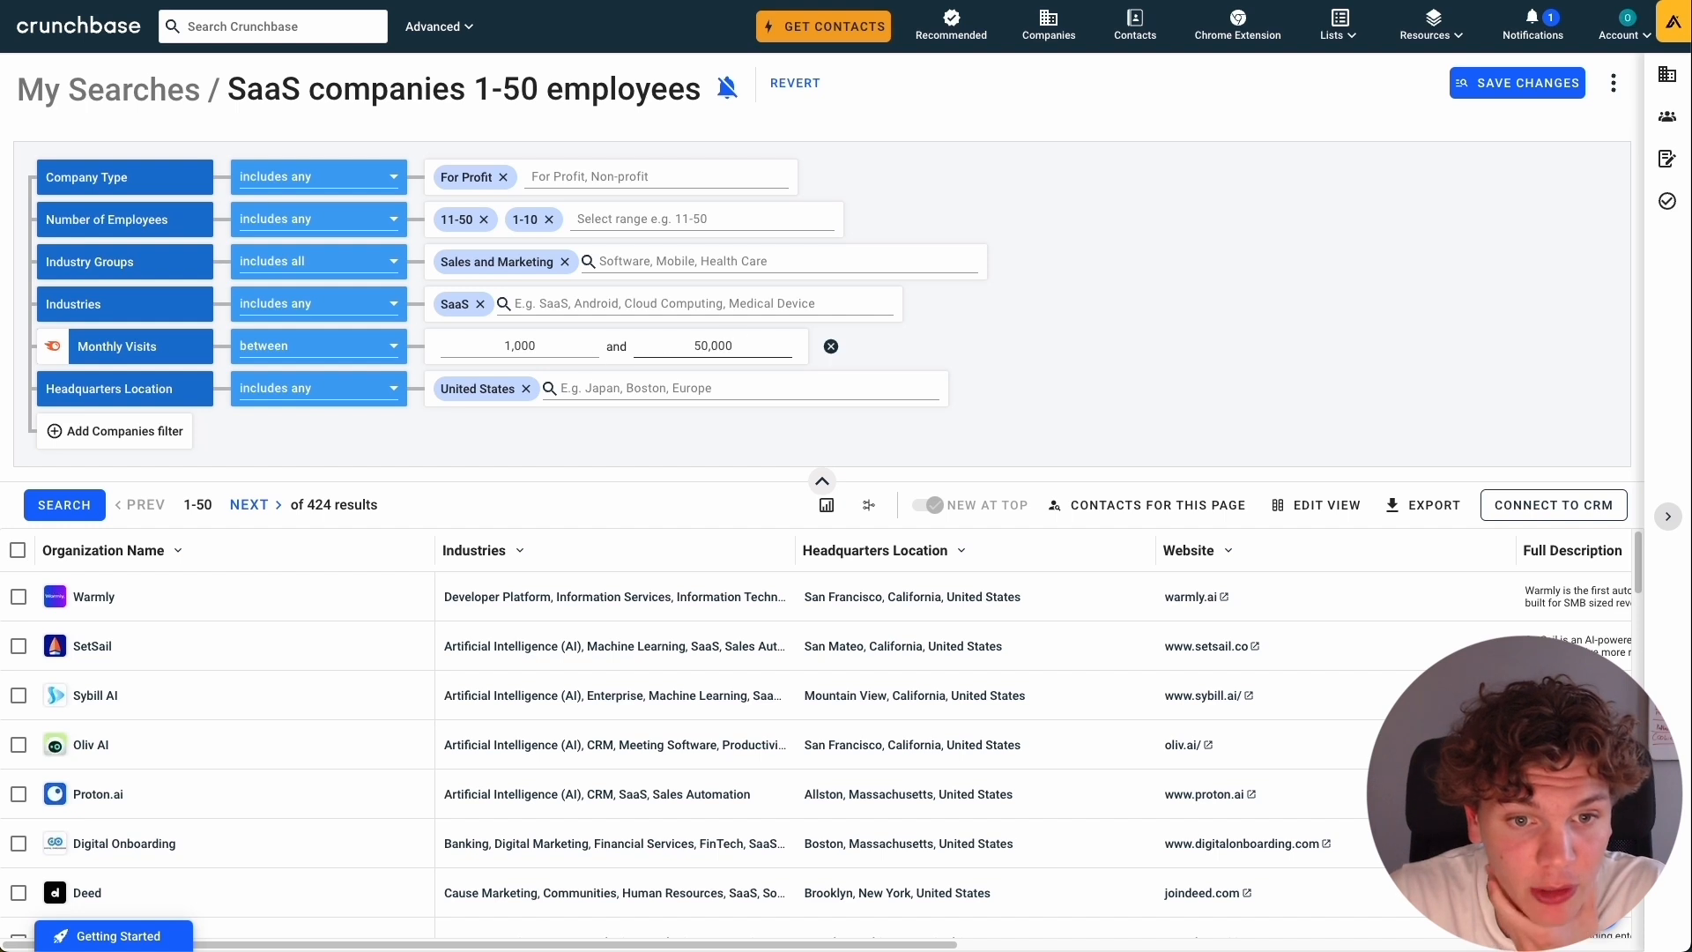
# Set the Monthly Visits range to between 500 and 70,000 and rerun the search.
pyautogui.click(553, 345)
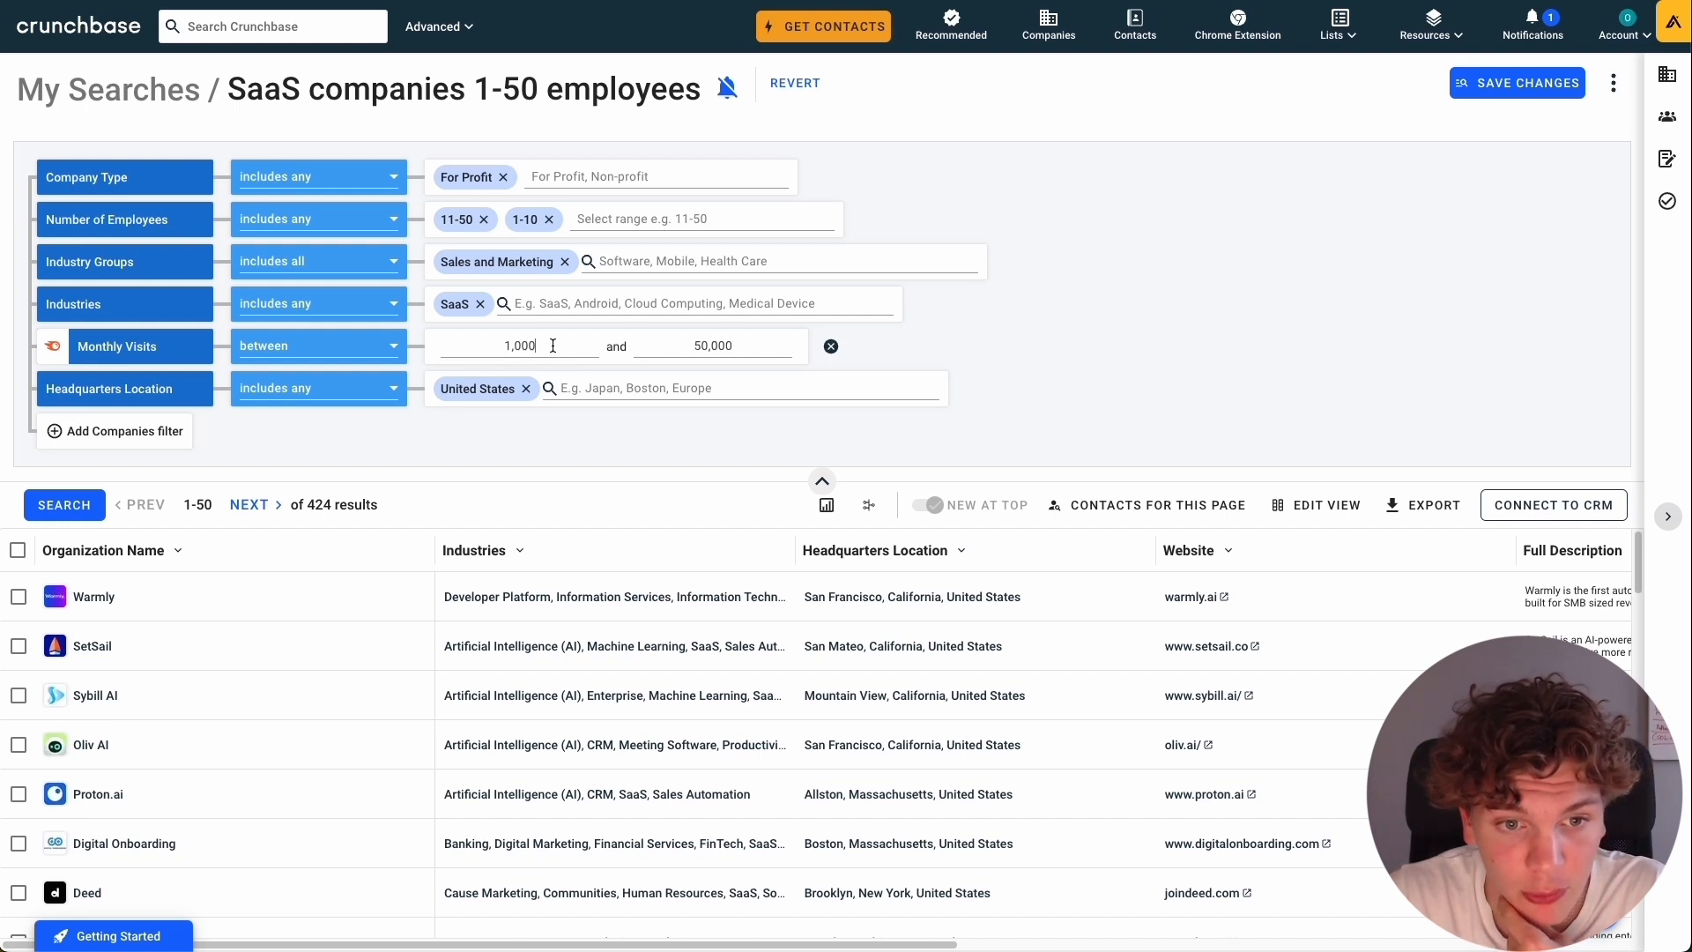
pyautogui.write('500')
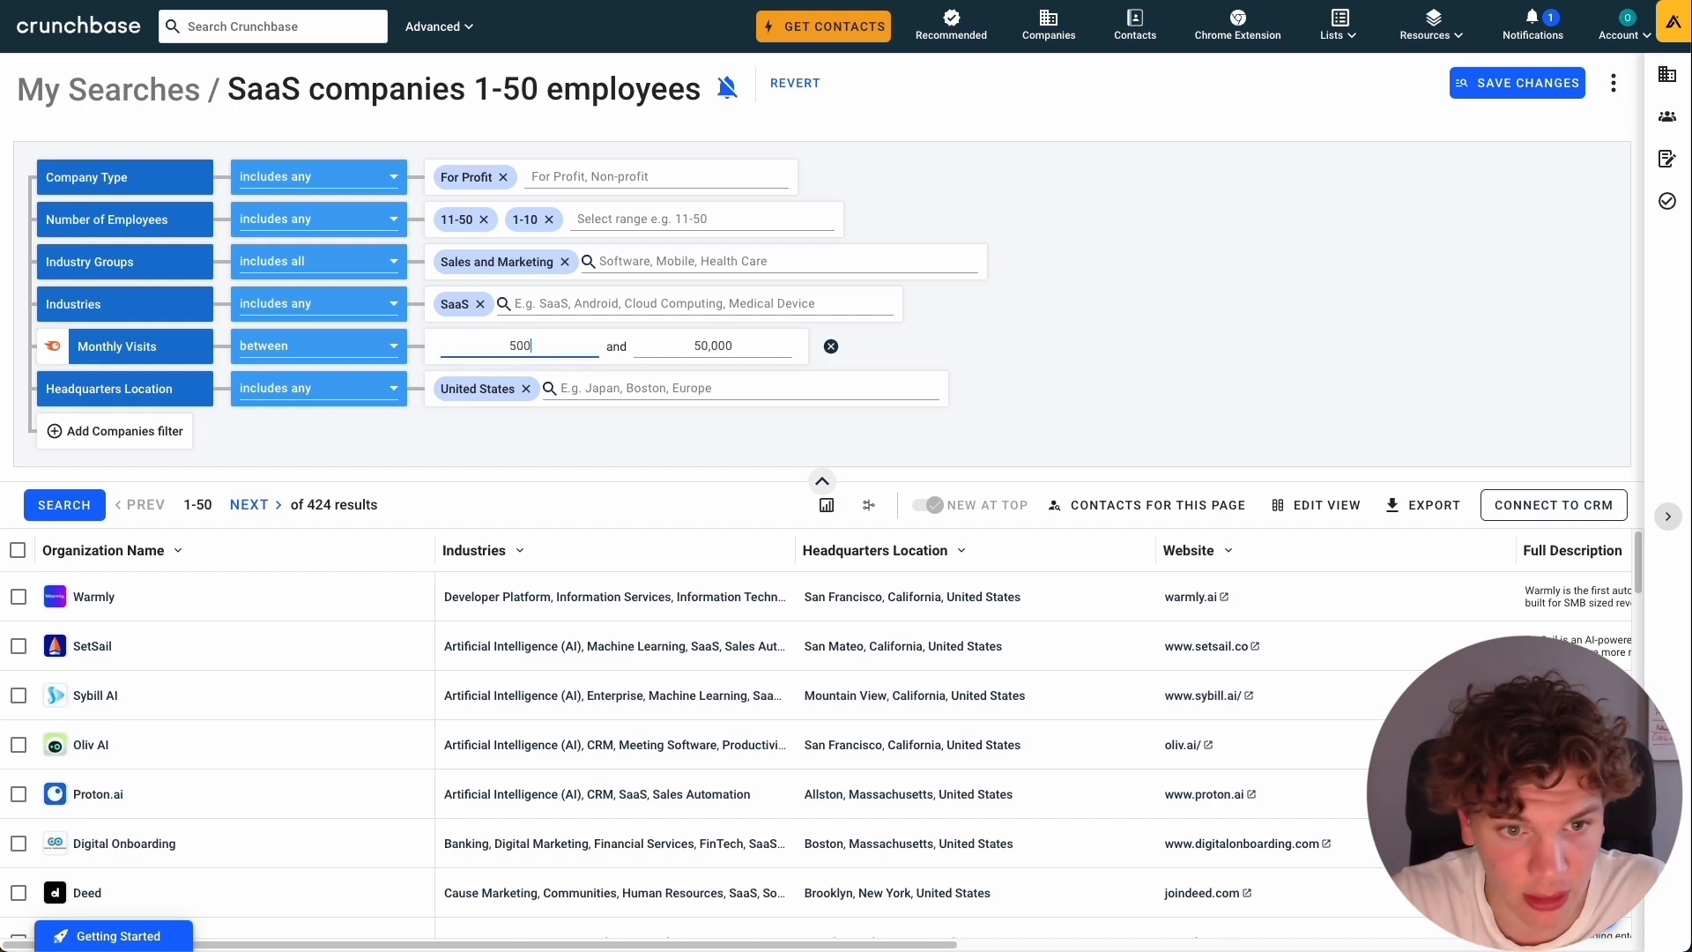
pyautogui.click(753, 345)
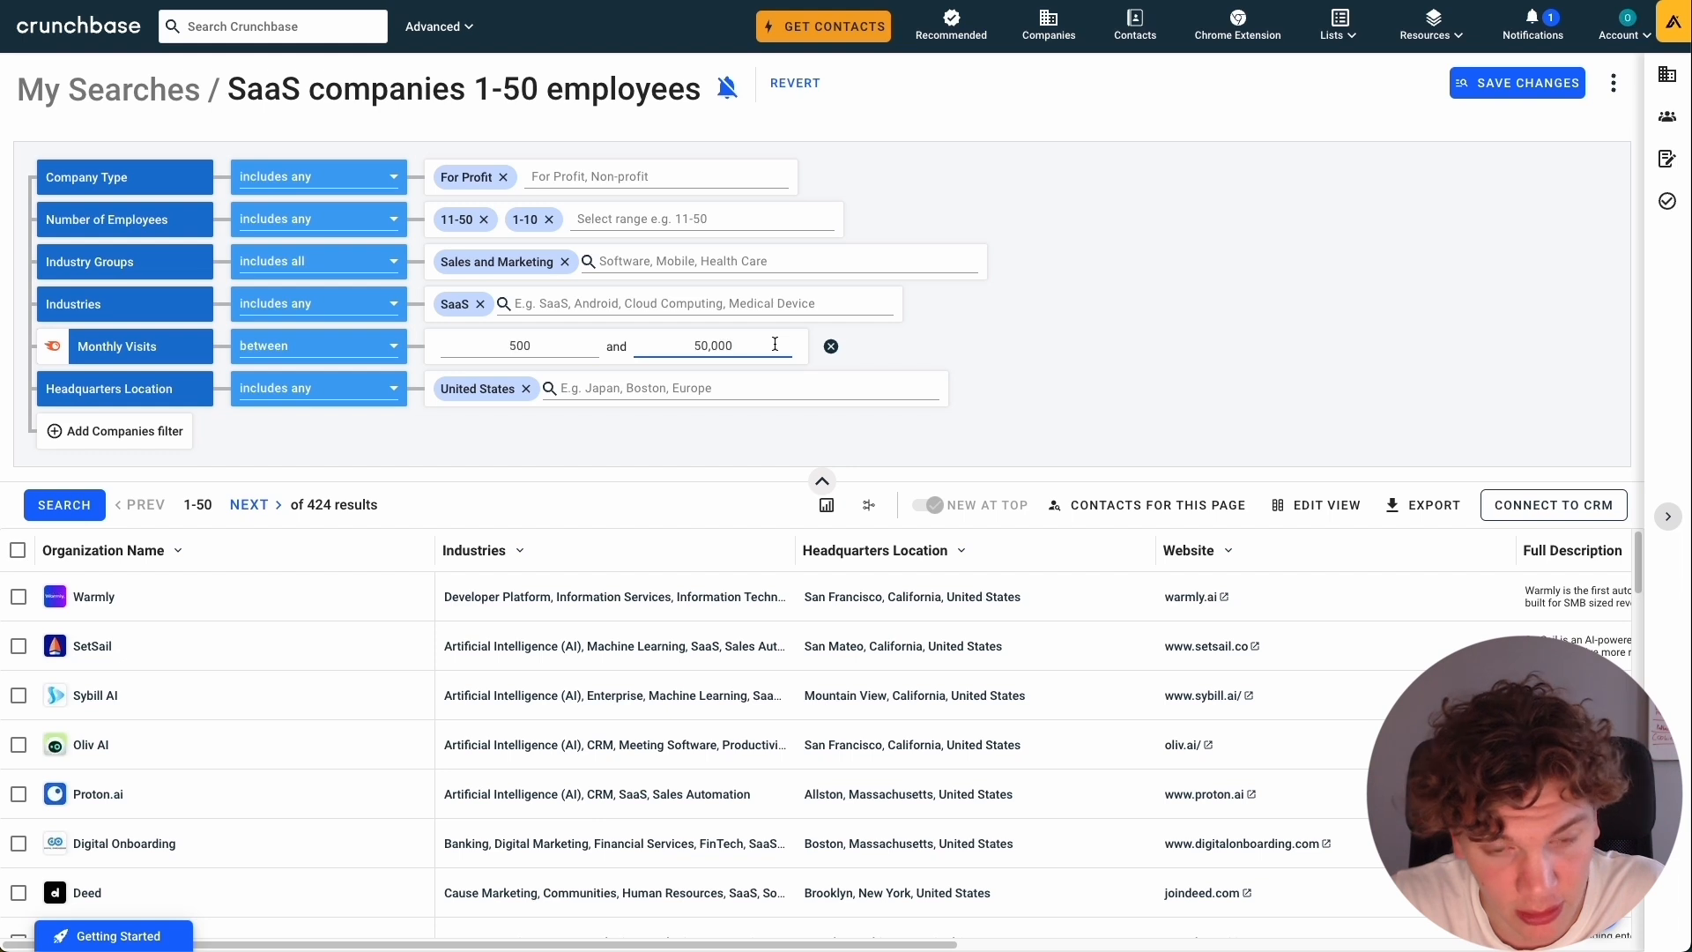
pyautogui.doubleClick(776, 343)
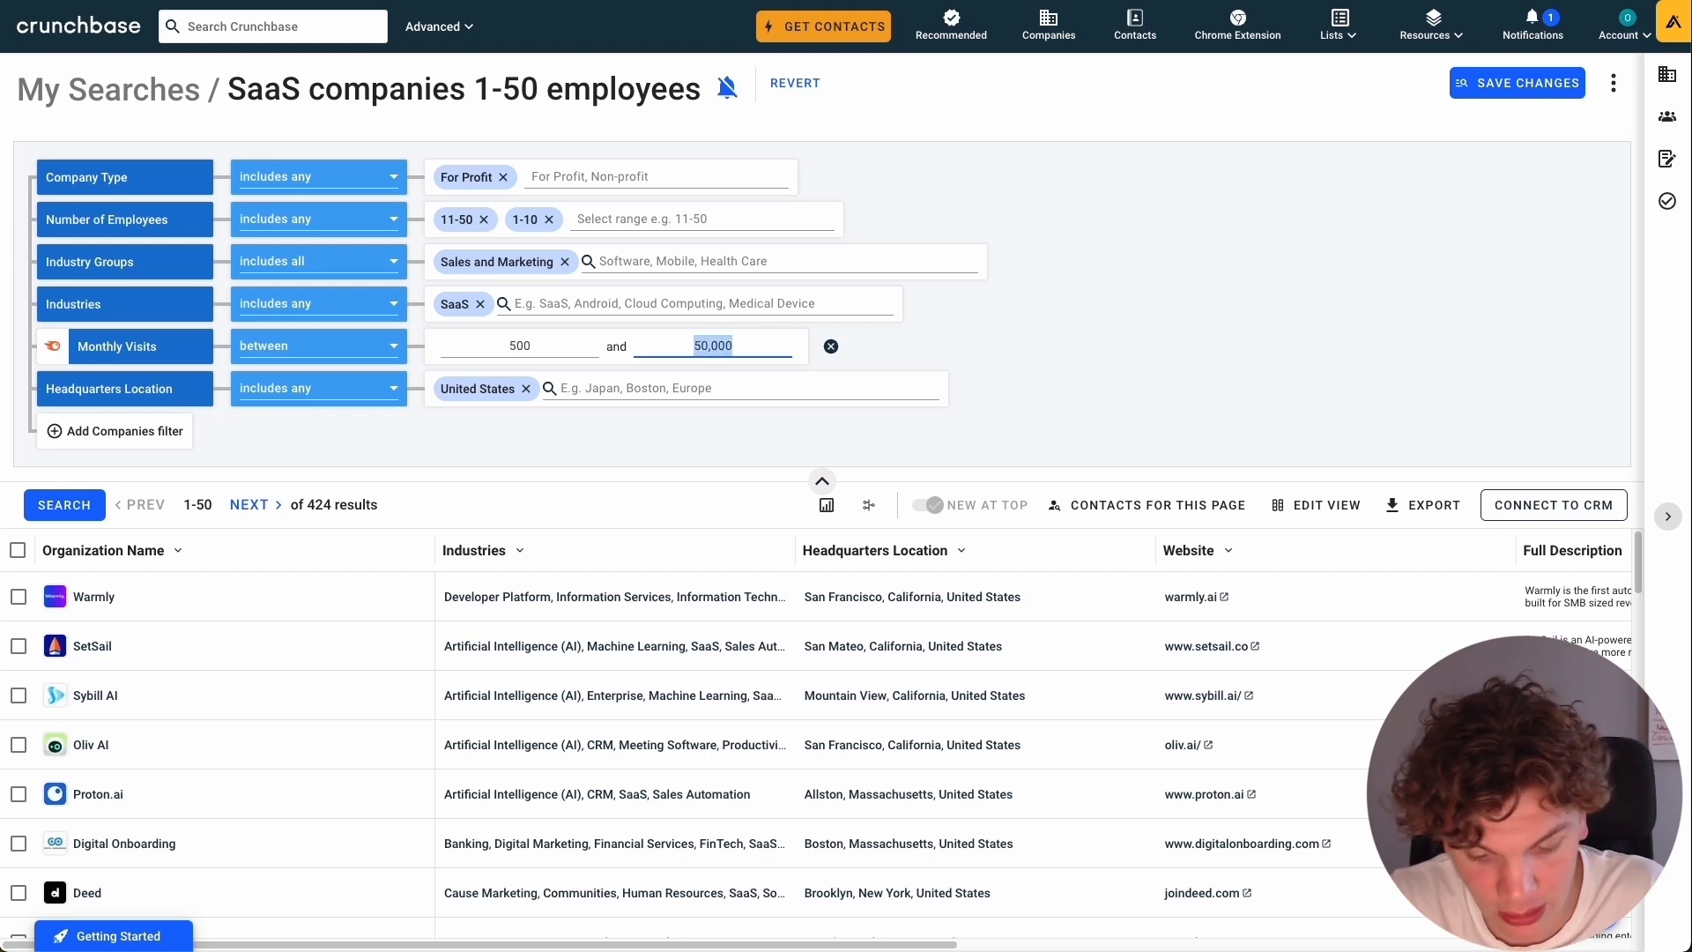
pyautogui.write('7')
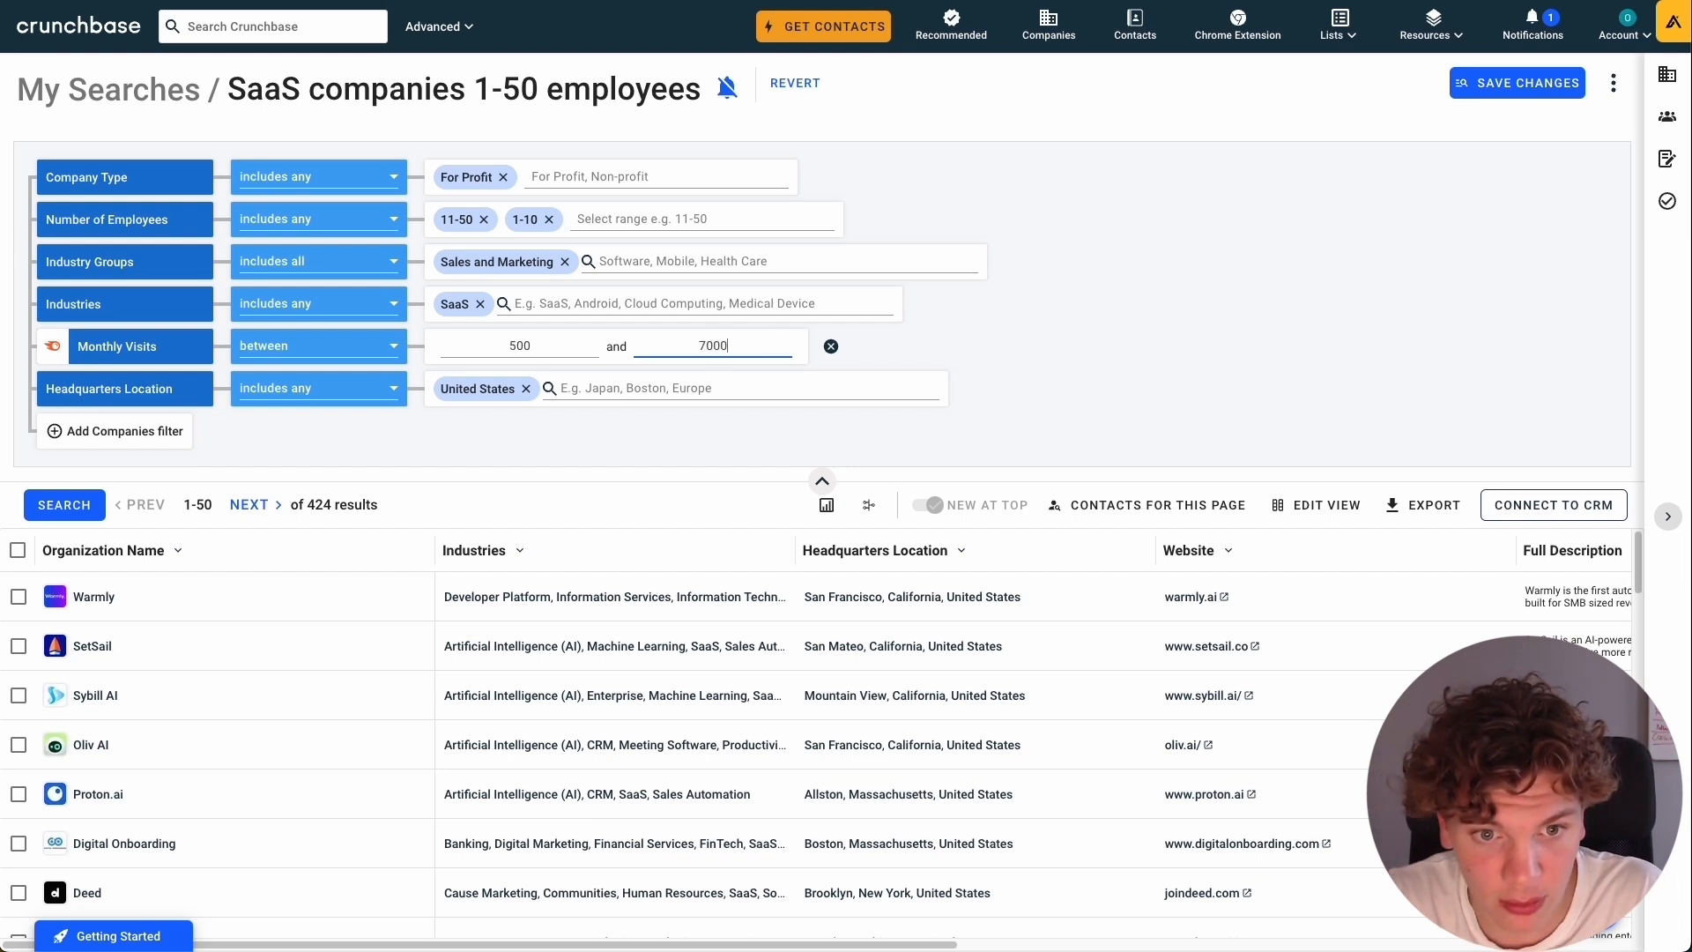
pyautogui.write('0,000')
pyautogui.click(63, 504)
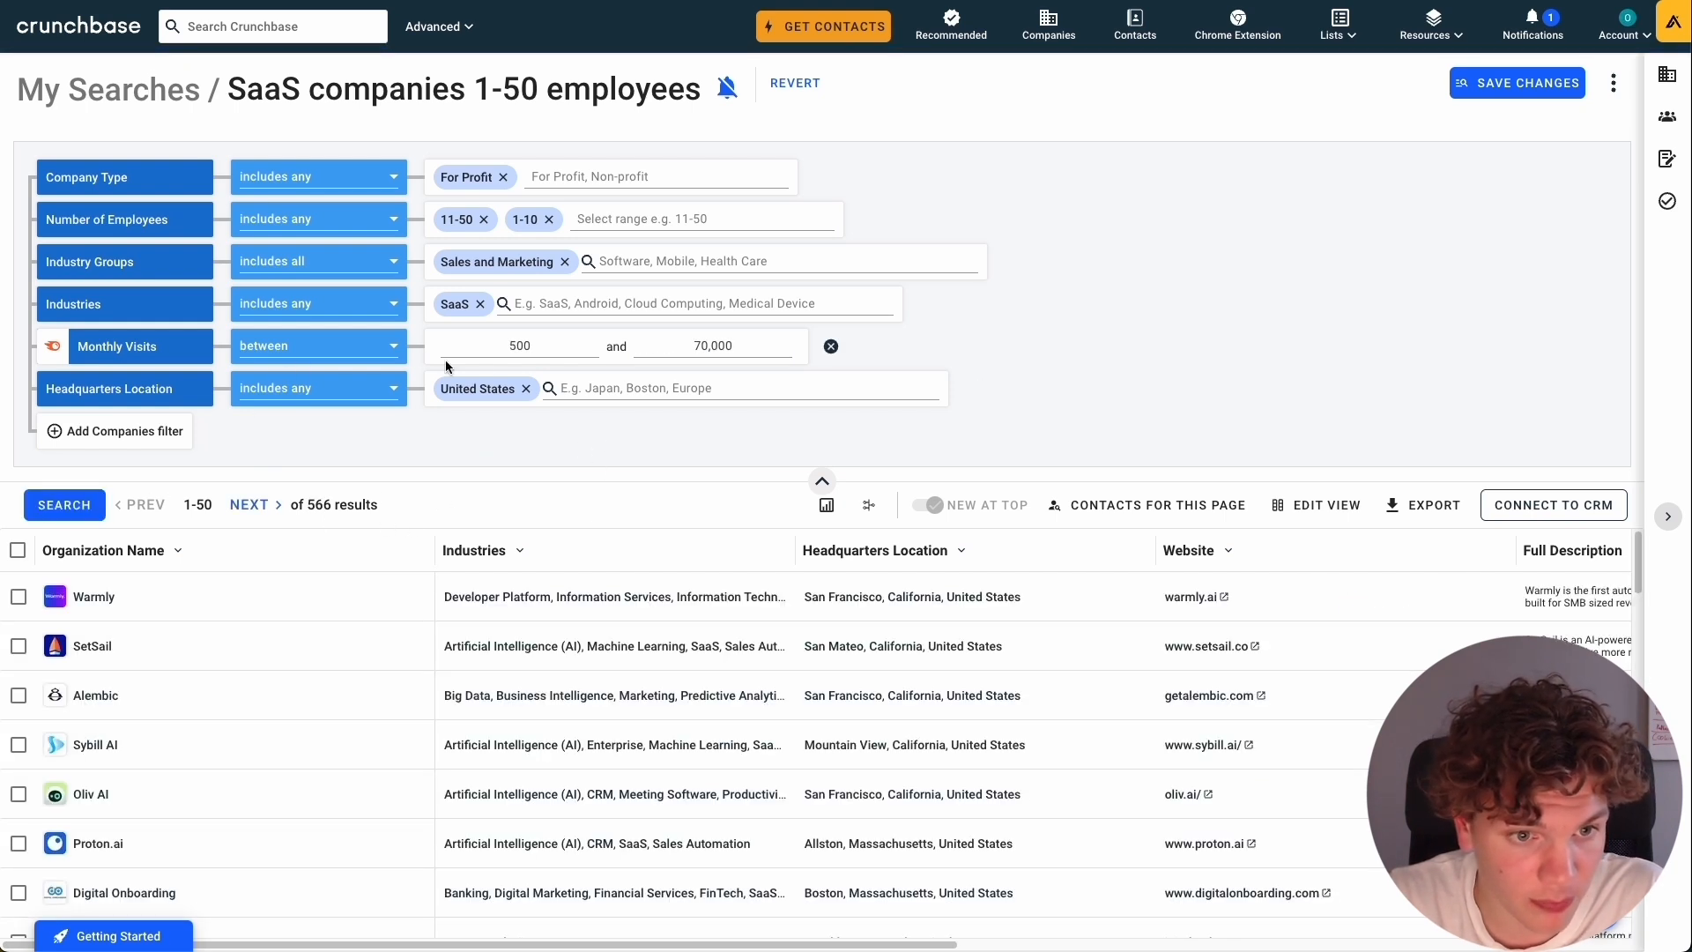
# Remove the Monthly Visits filter and check the companies' monthly visits and employee columns.
pyautogui.click(830, 348)
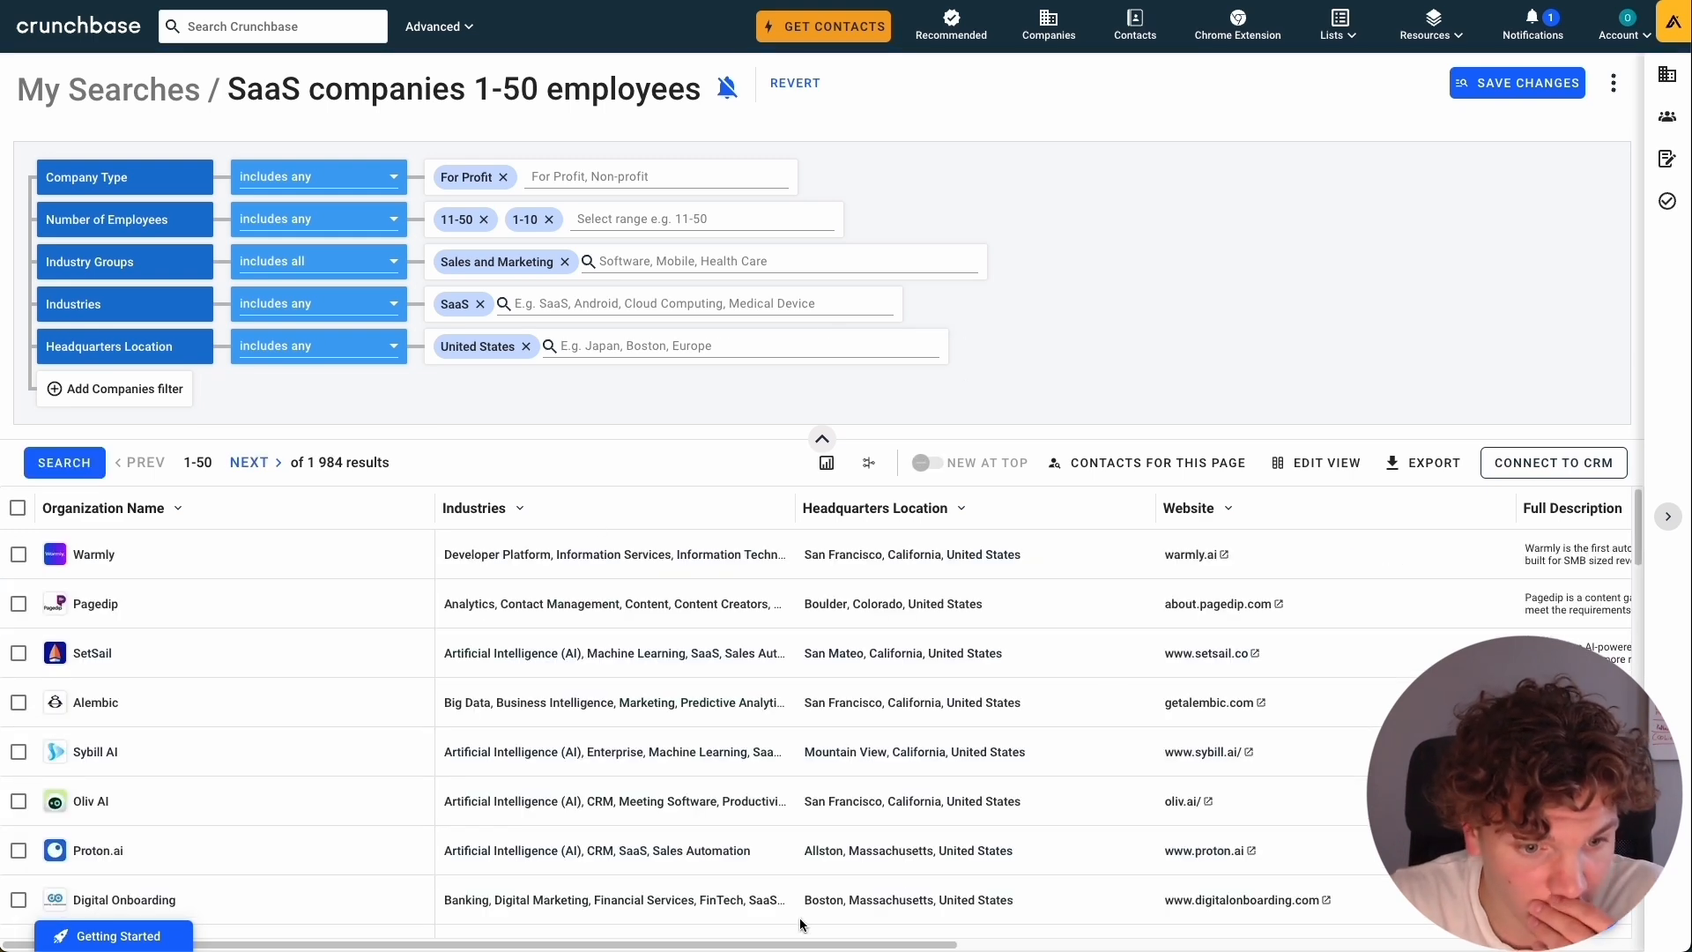
pyautogui.hscroll(10, 800, 917)
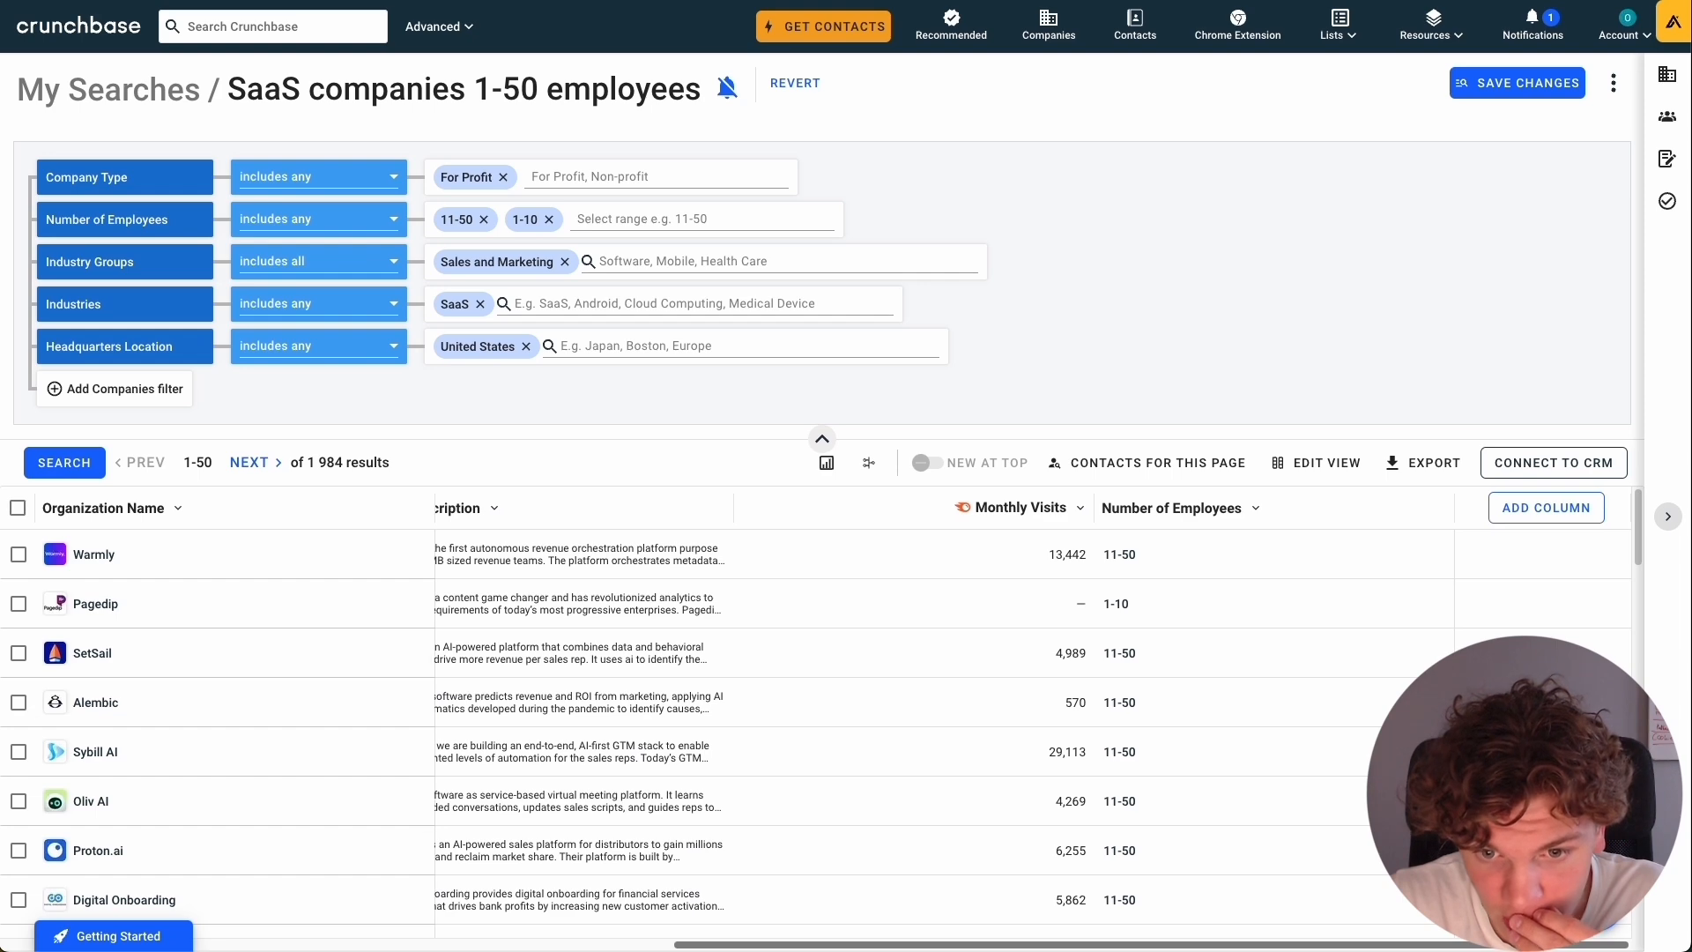
pyautogui.scroll(-8, 1055, 659)
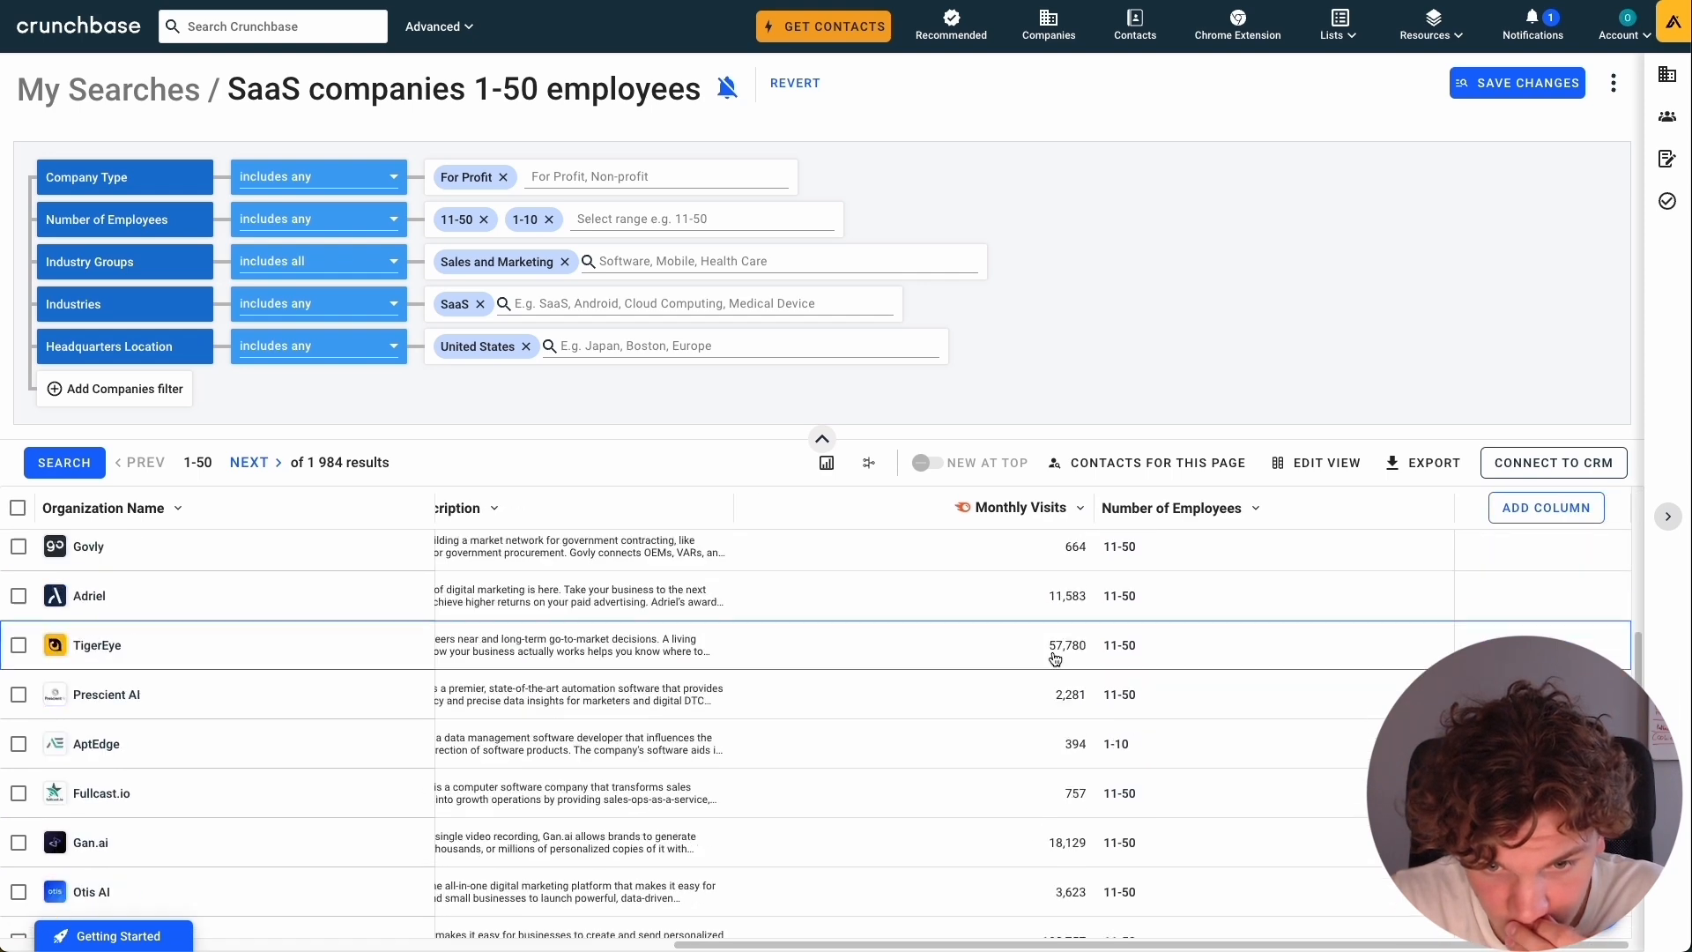
pyautogui.scroll(5, 1055, 659)
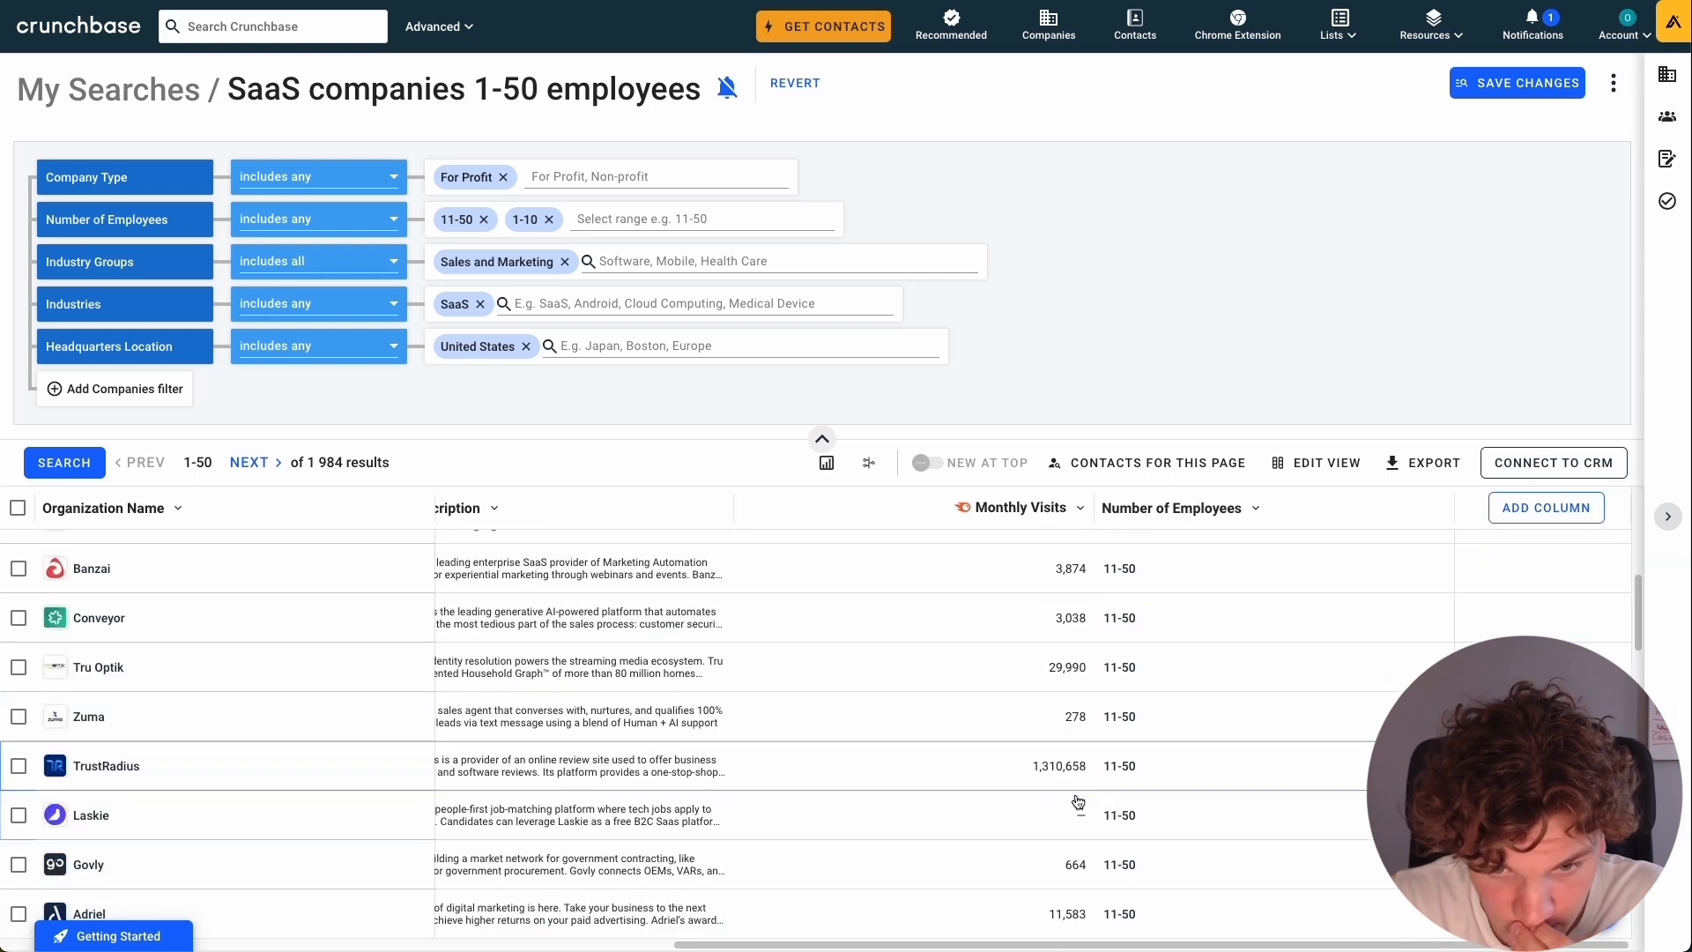
# Add a Monthly Visits filter from the Web Traffic by SEMrush category.
pyautogui.click(155, 389)
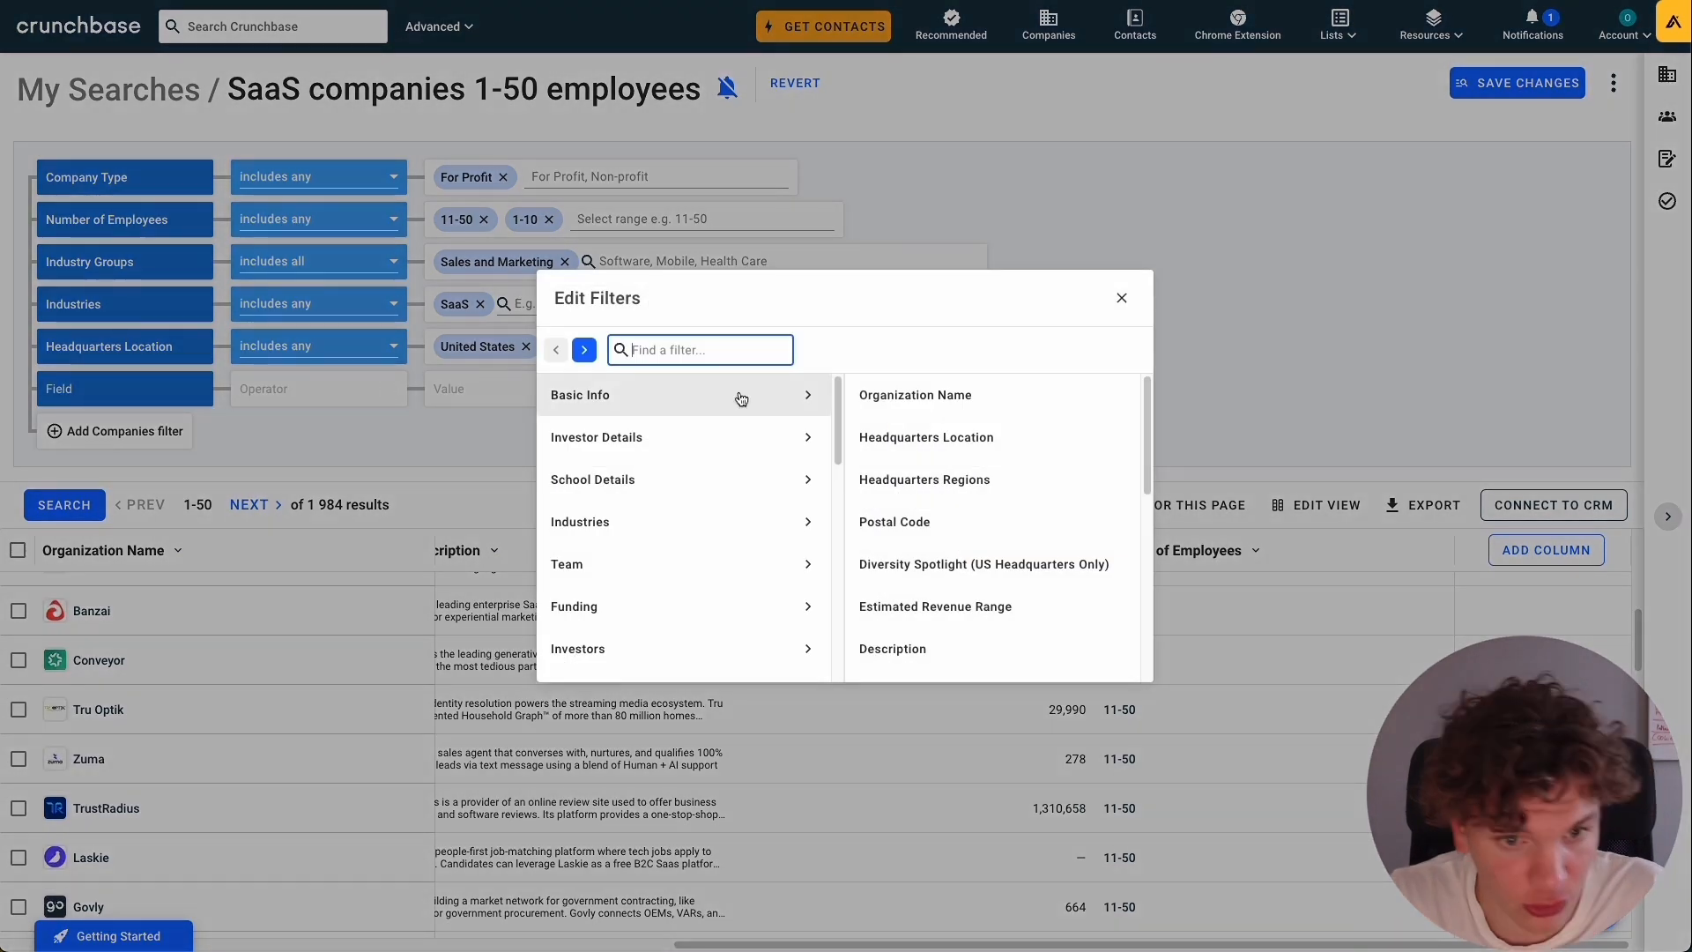
pyautogui.scroll(-2, 748, 511)
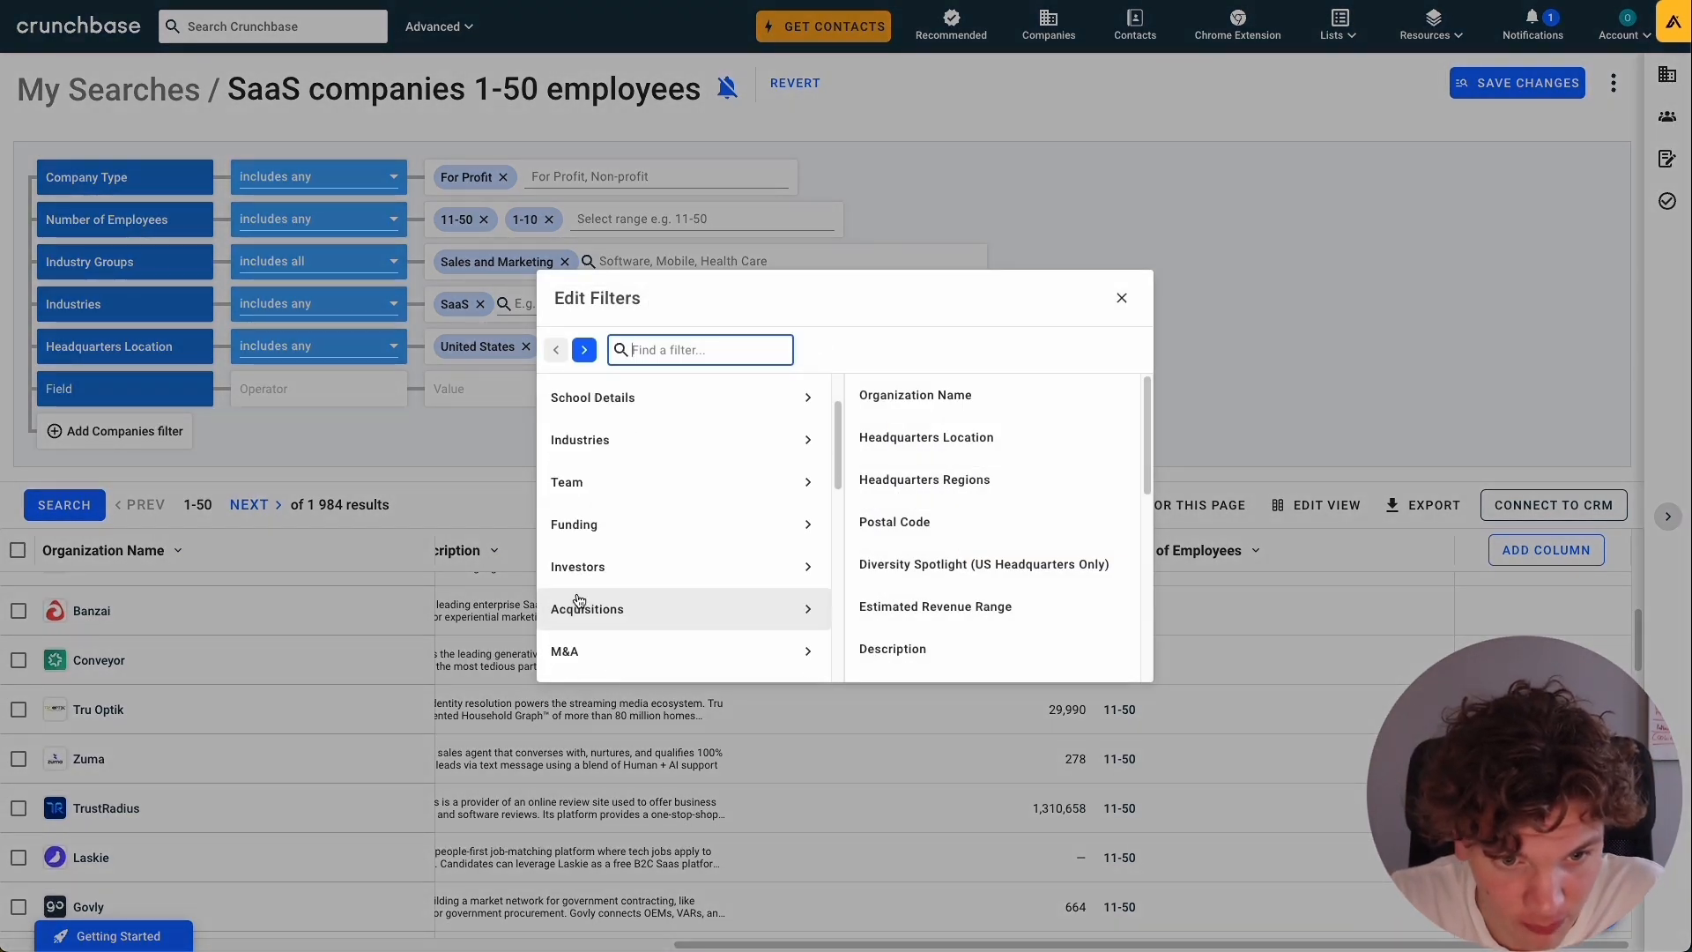
pyautogui.scroll(-10, 616, 564)
pyautogui.scroll(2, 691, 540)
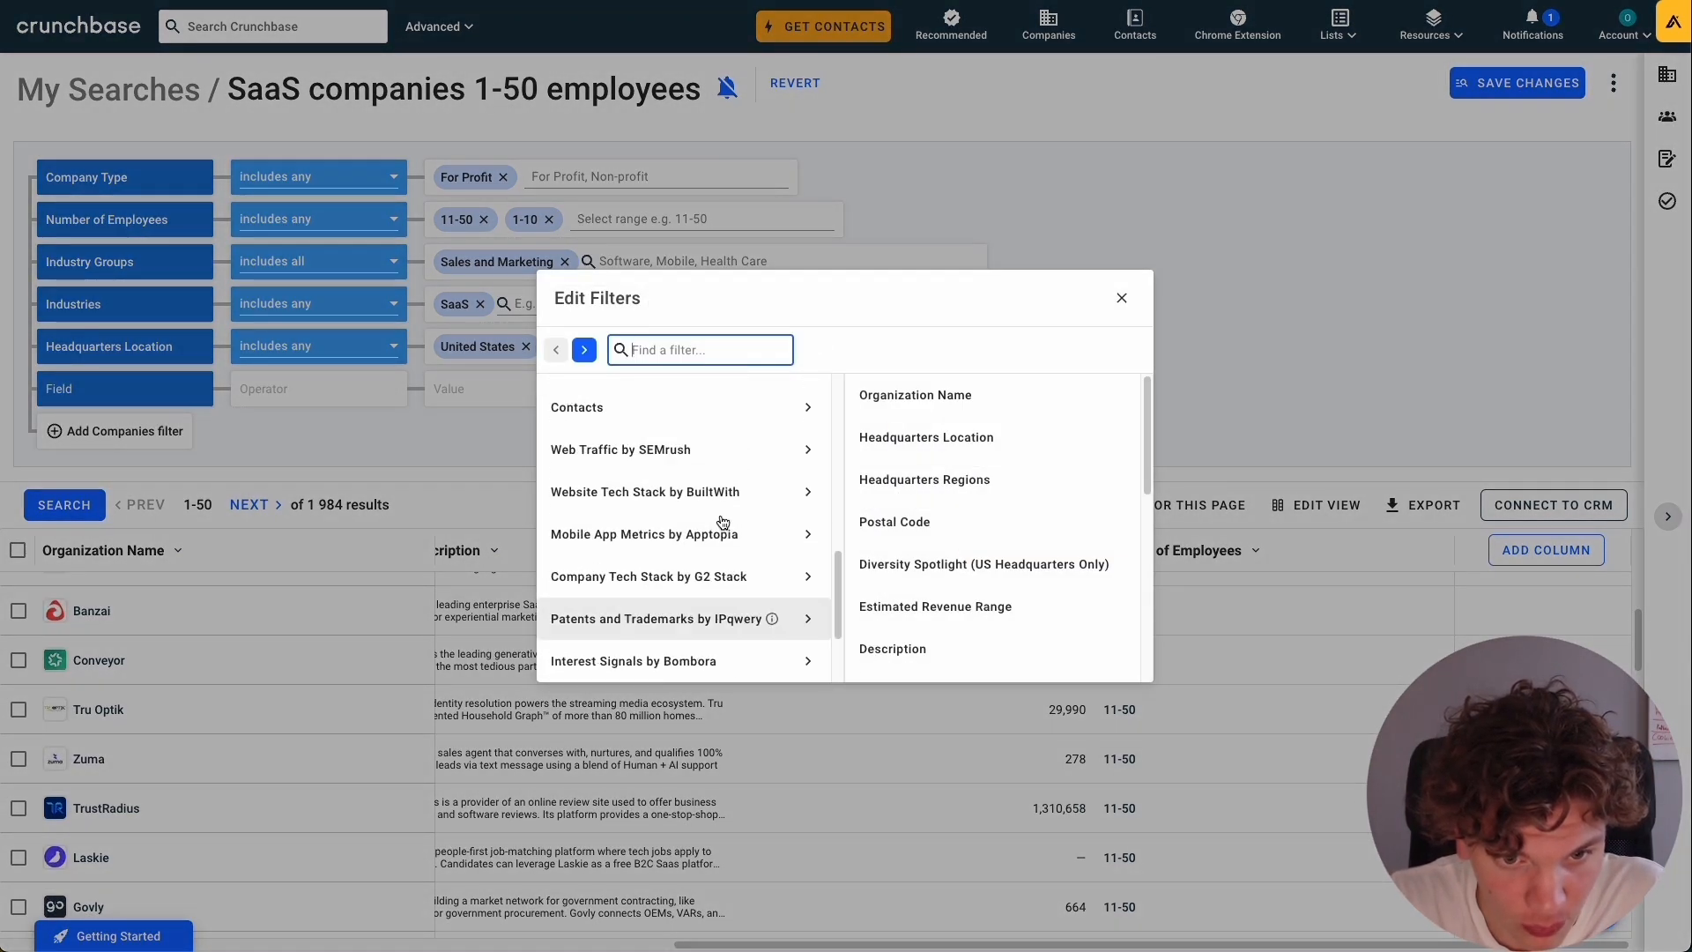
pyautogui.scroll(2, 722, 521)
pyautogui.click(773, 534)
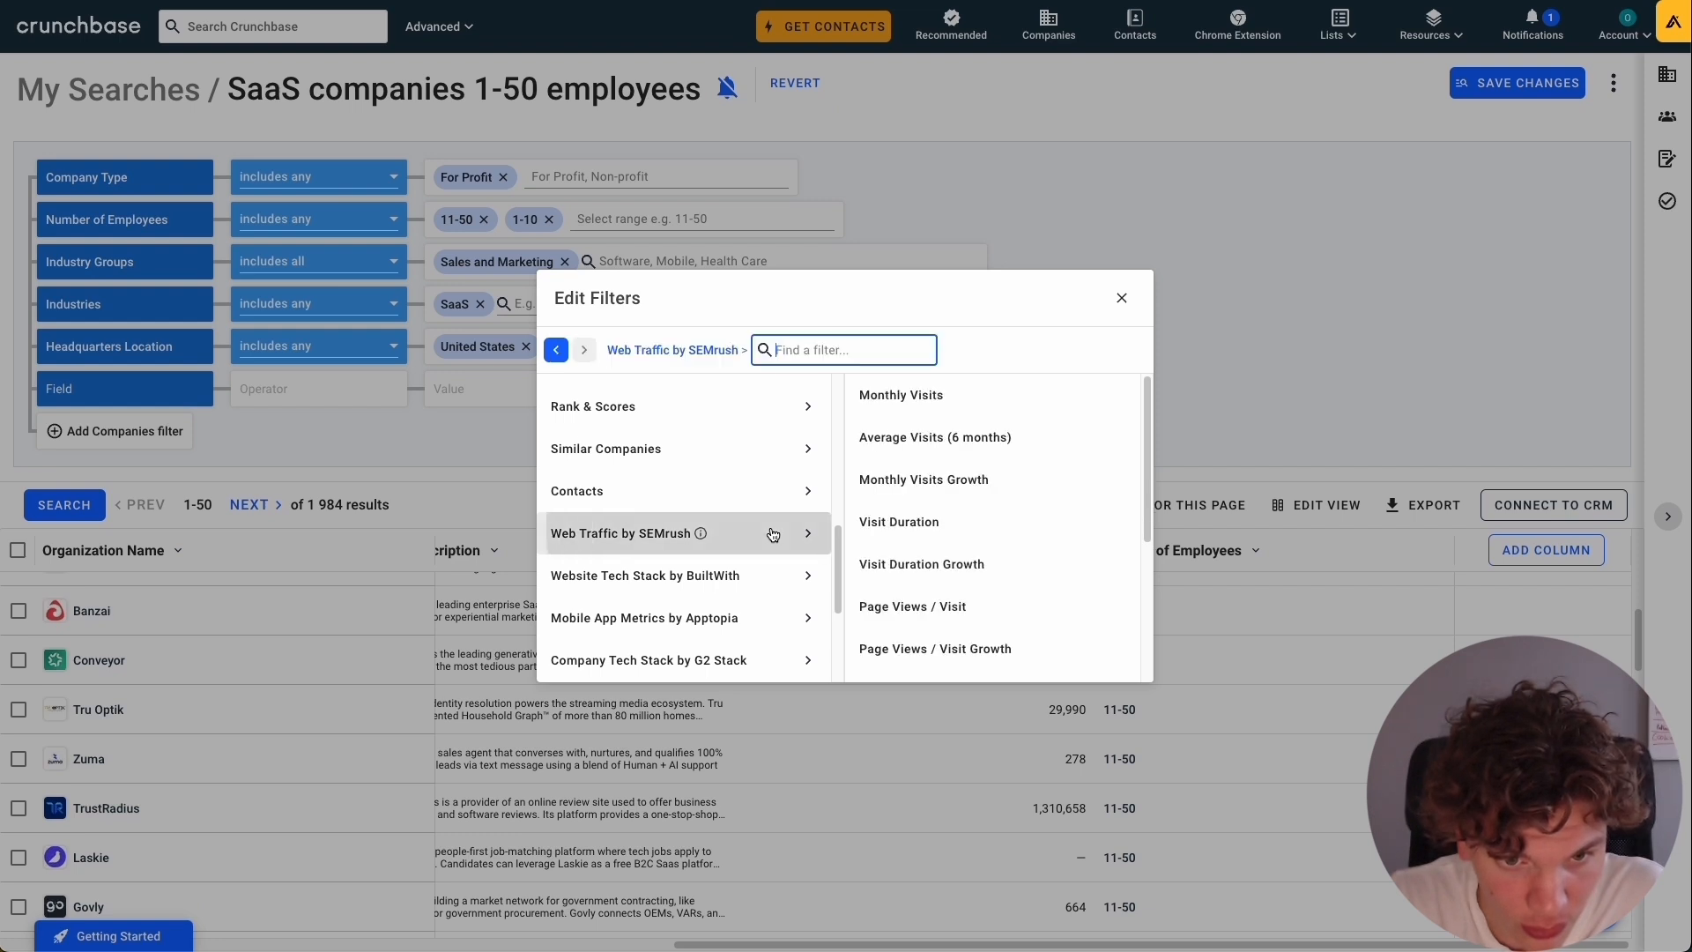
pyautogui.click(903, 395)
# Limit Monthly Visits to less than or equal to 200,000, rerun the search and check the companies' monthly visits.
pyautogui.click(352, 387)
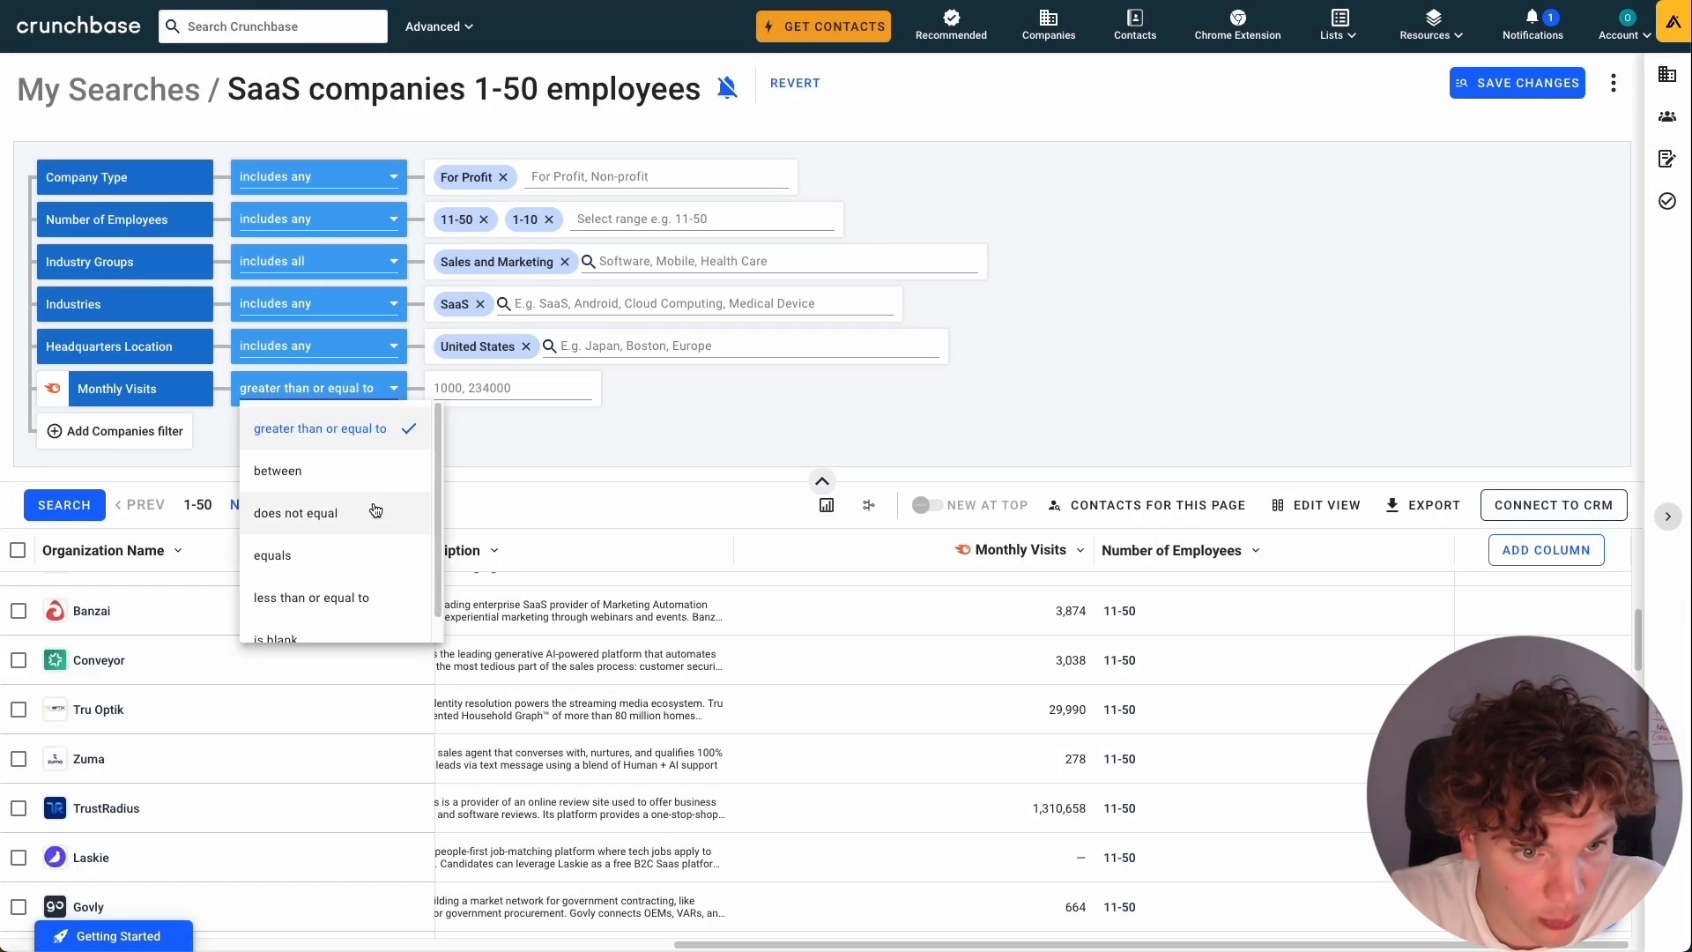
pyautogui.scroll(-1, 374, 520)
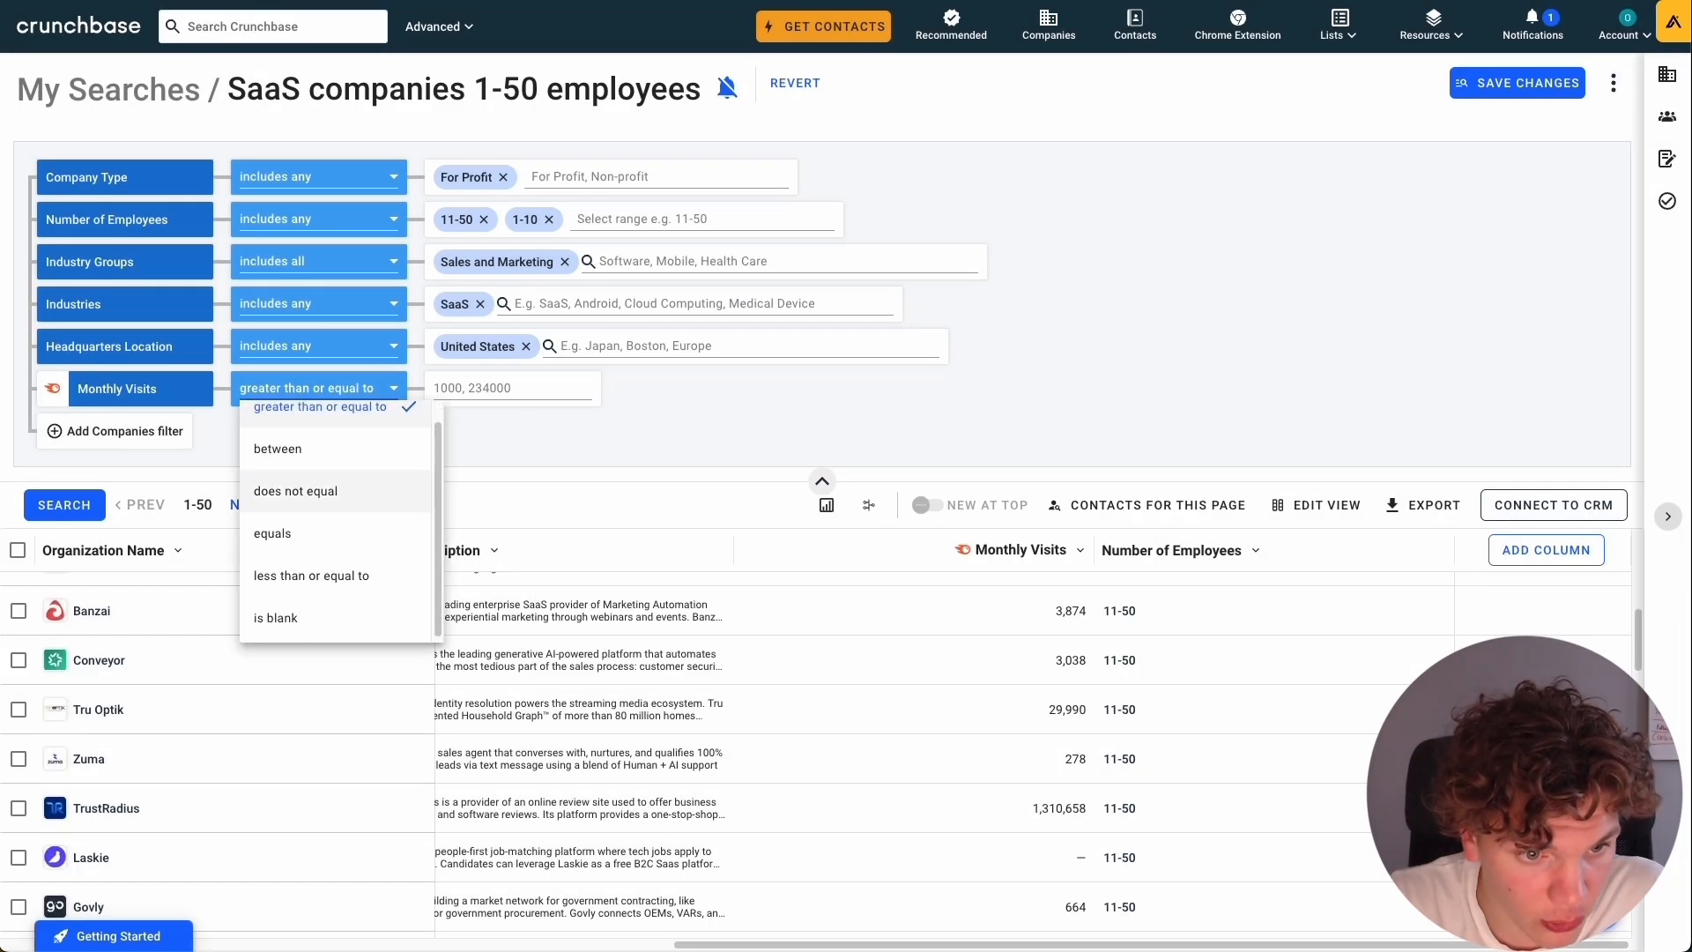
pyautogui.click(373, 574)
pyautogui.click(528, 394)
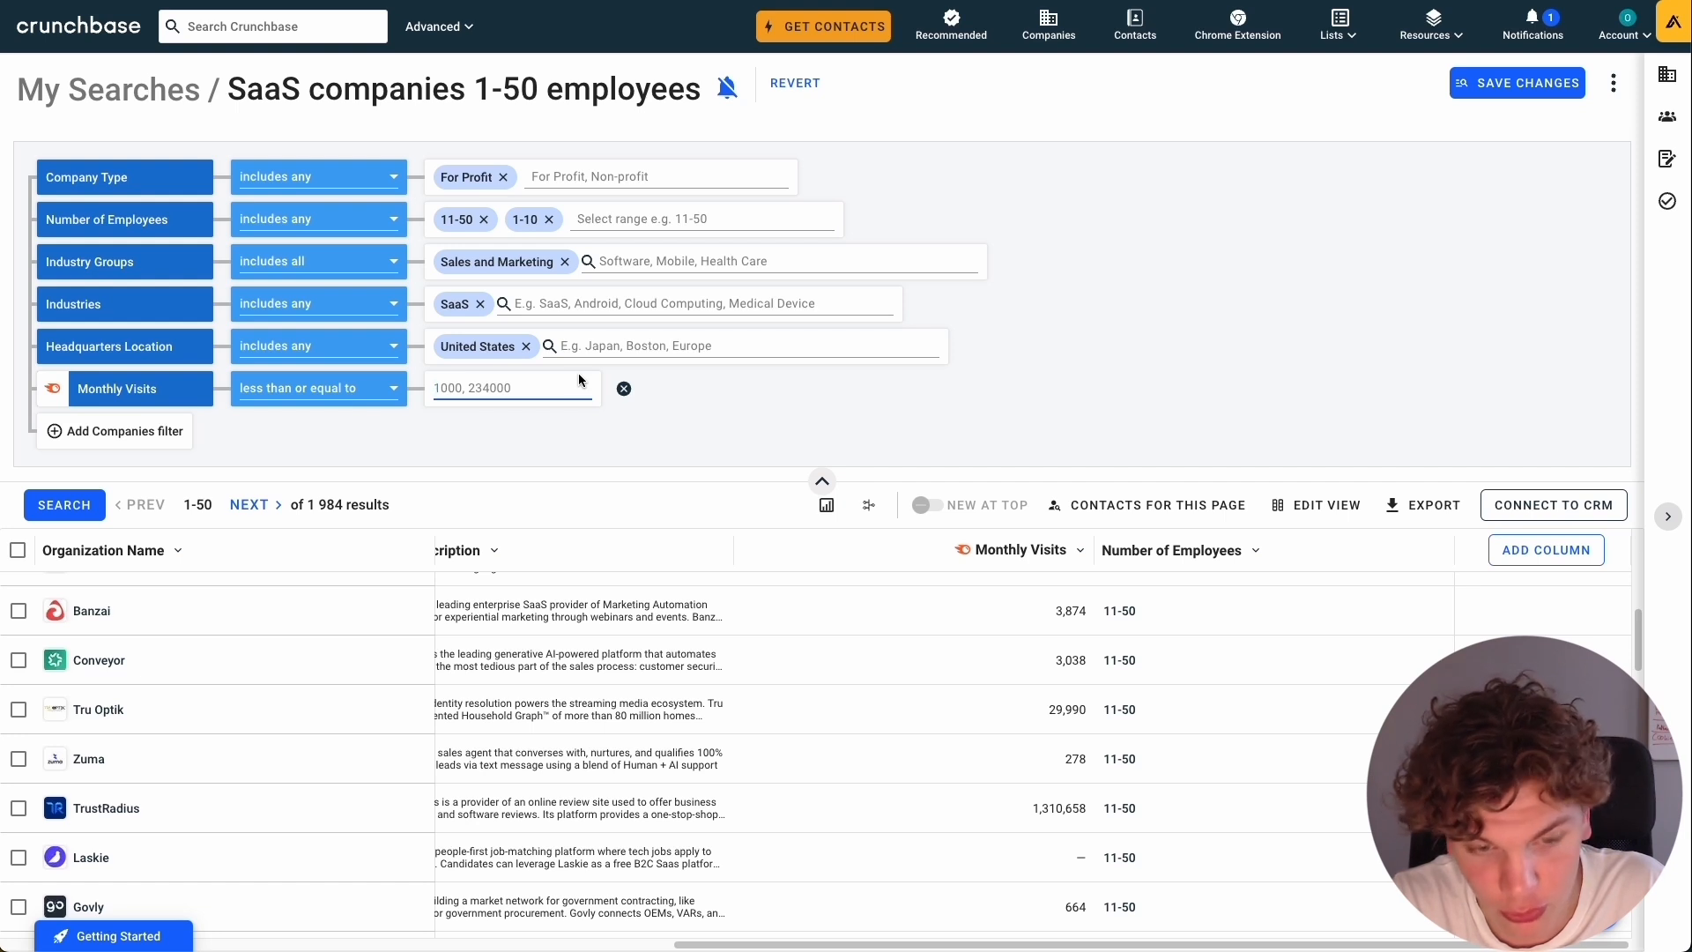
pyautogui.write('200000')
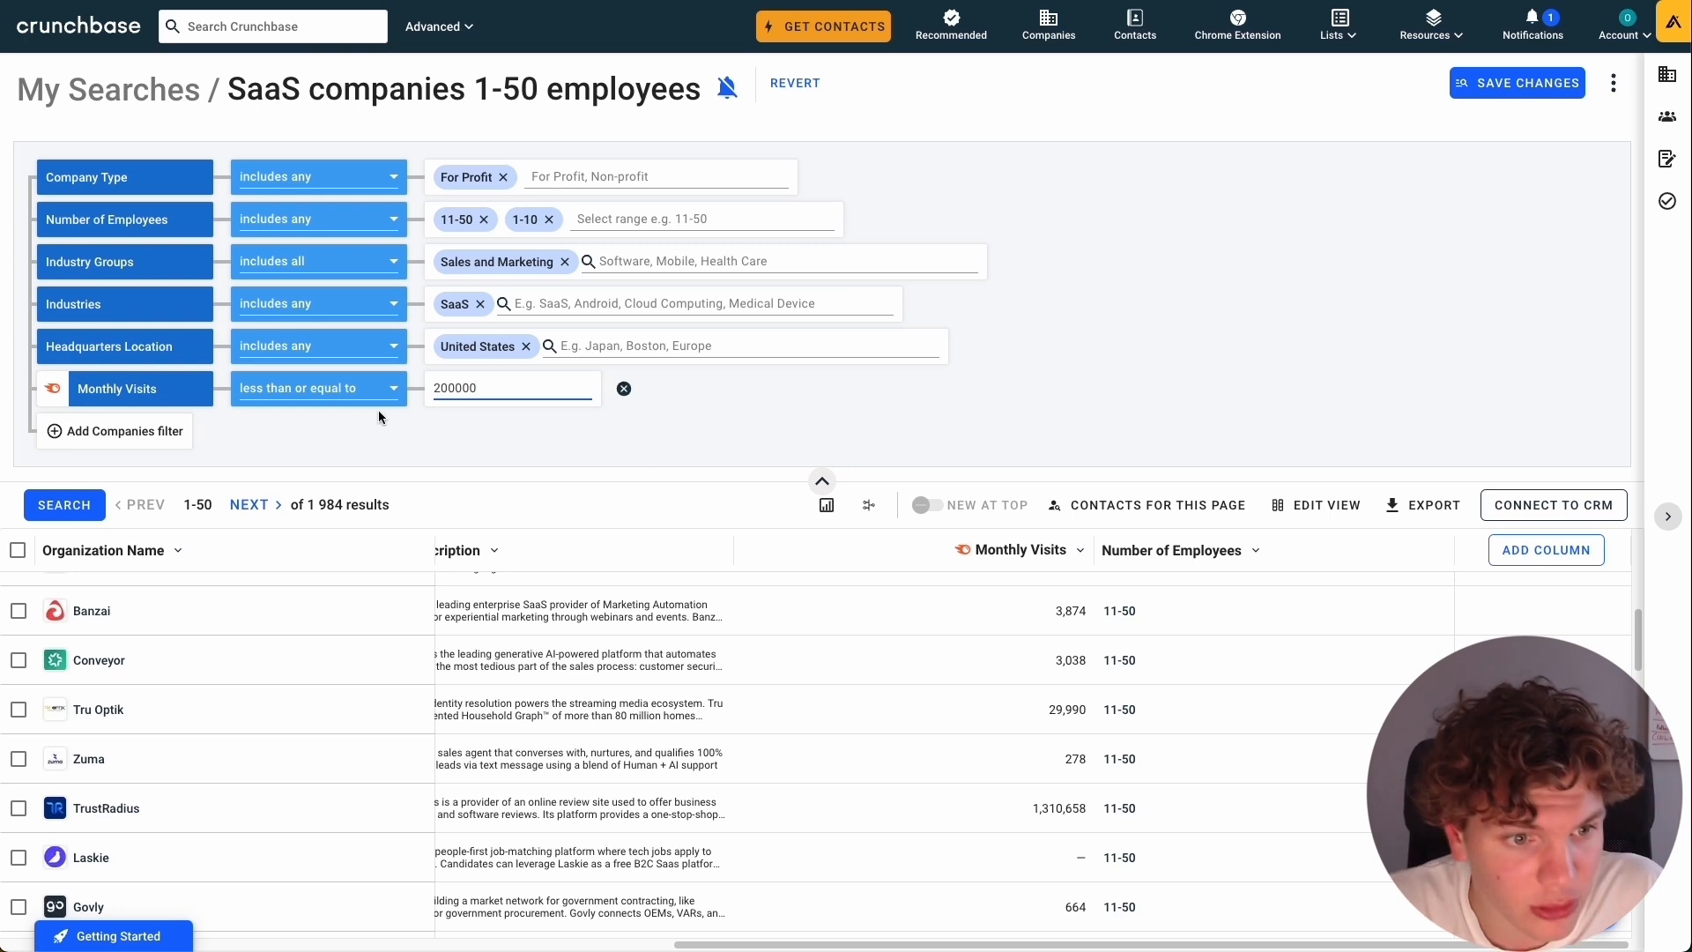
pyautogui.click(347, 450)
pyautogui.click(92, 505)
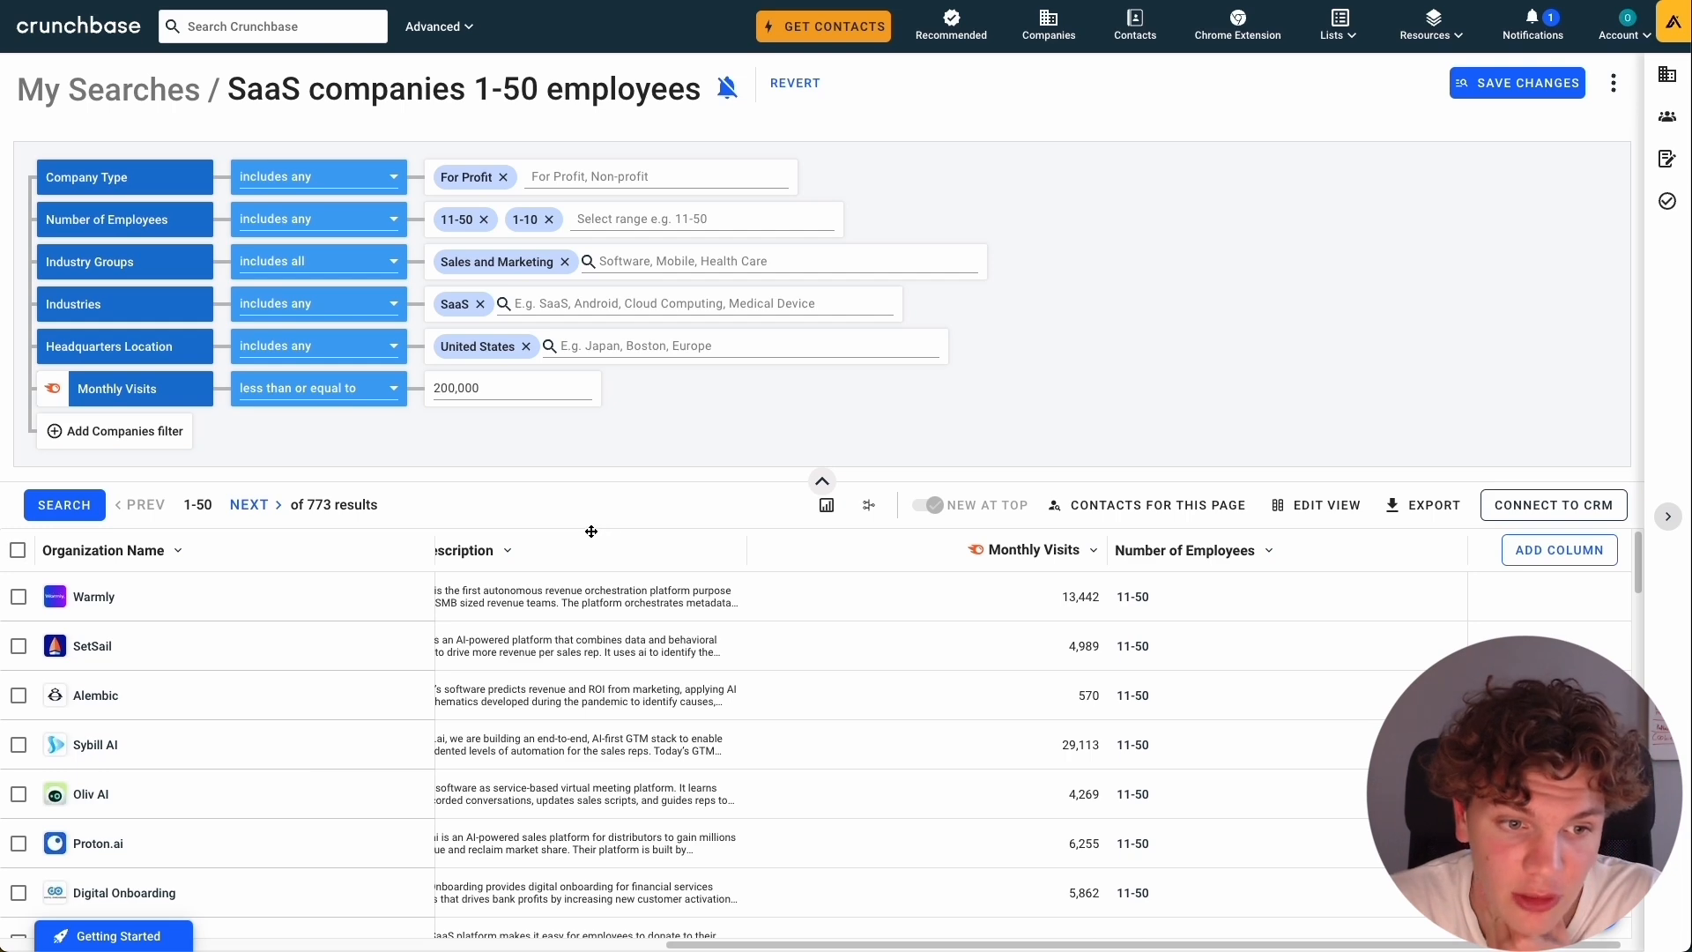
pyautogui.scroll(-14, 1176, 676)
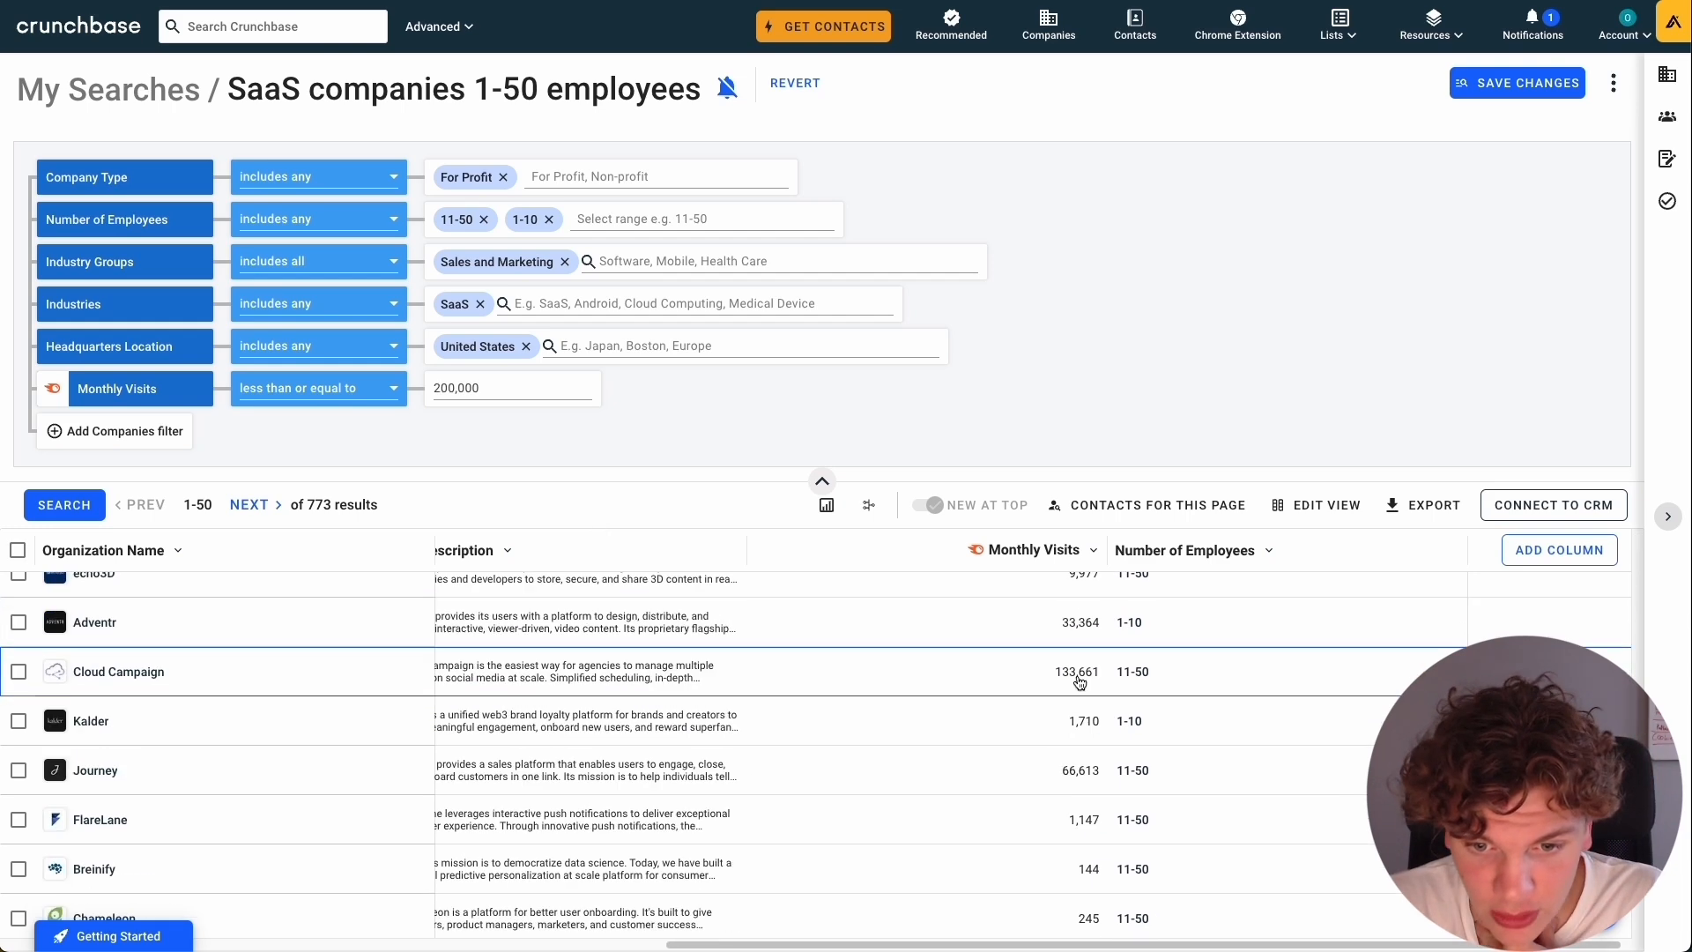
pyautogui.scroll(7, 1102, 695)
pyautogui.scroll(-1, 1151, 748)
pyautogui.scroll(-6, 1152, 748)
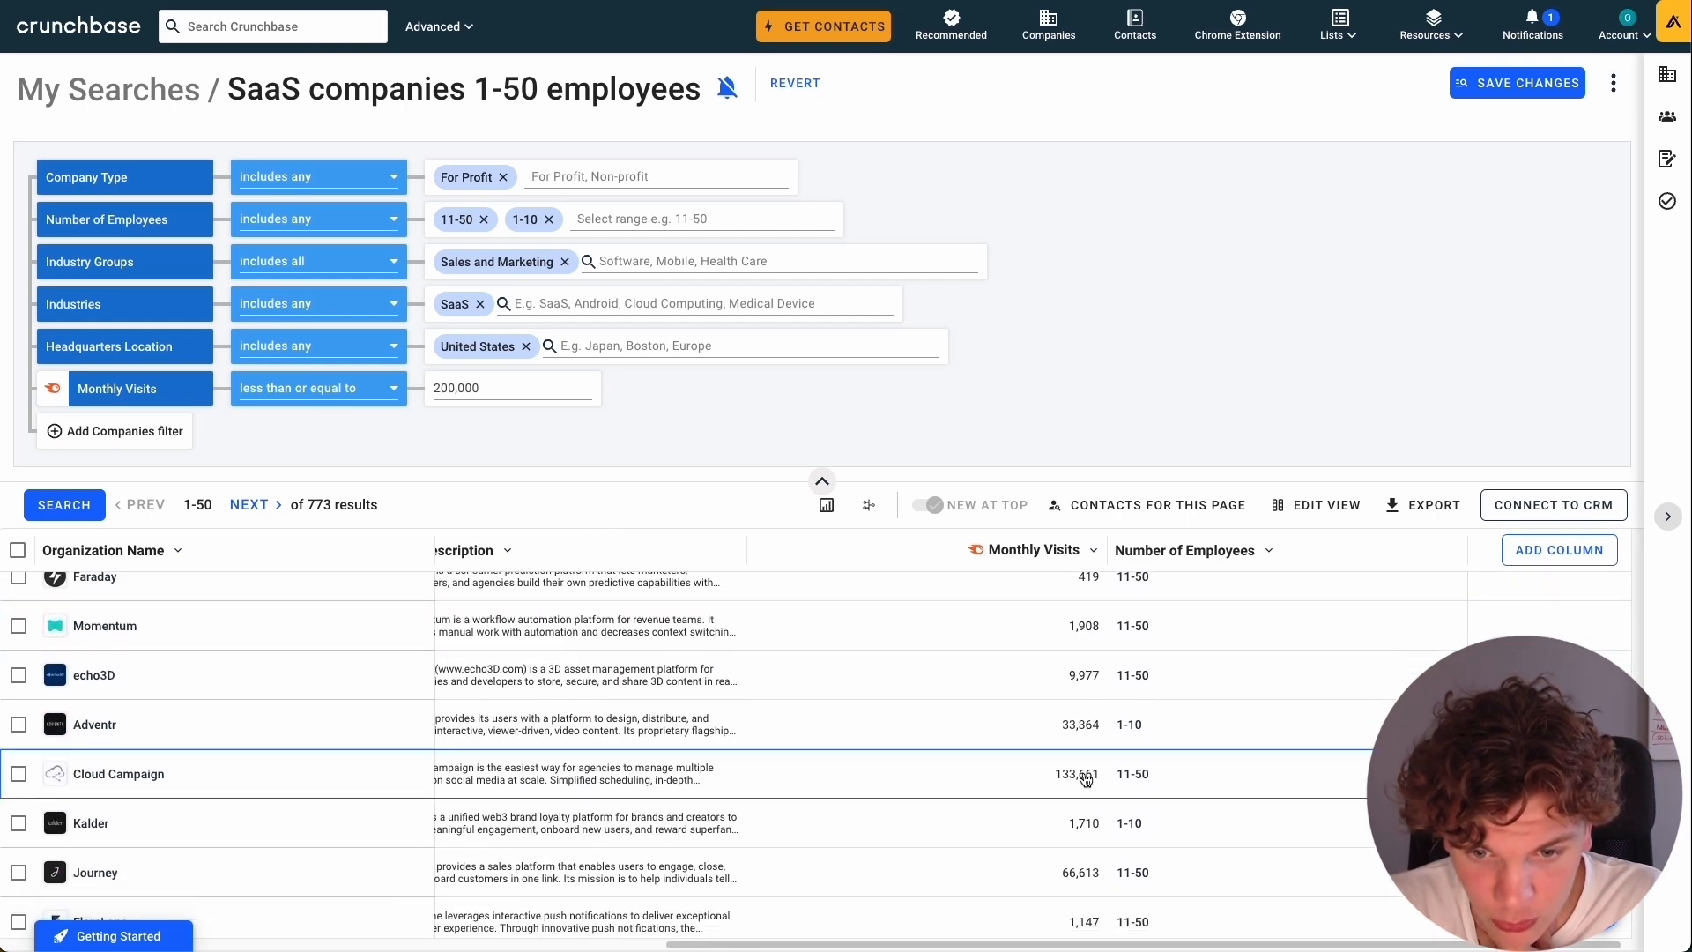
# Review the industries, headquarters location, website and description columns of the filtered companies.
pyautogui.scroll(3, 994, 696)
pyautogui.scroll(4, 993, 690)
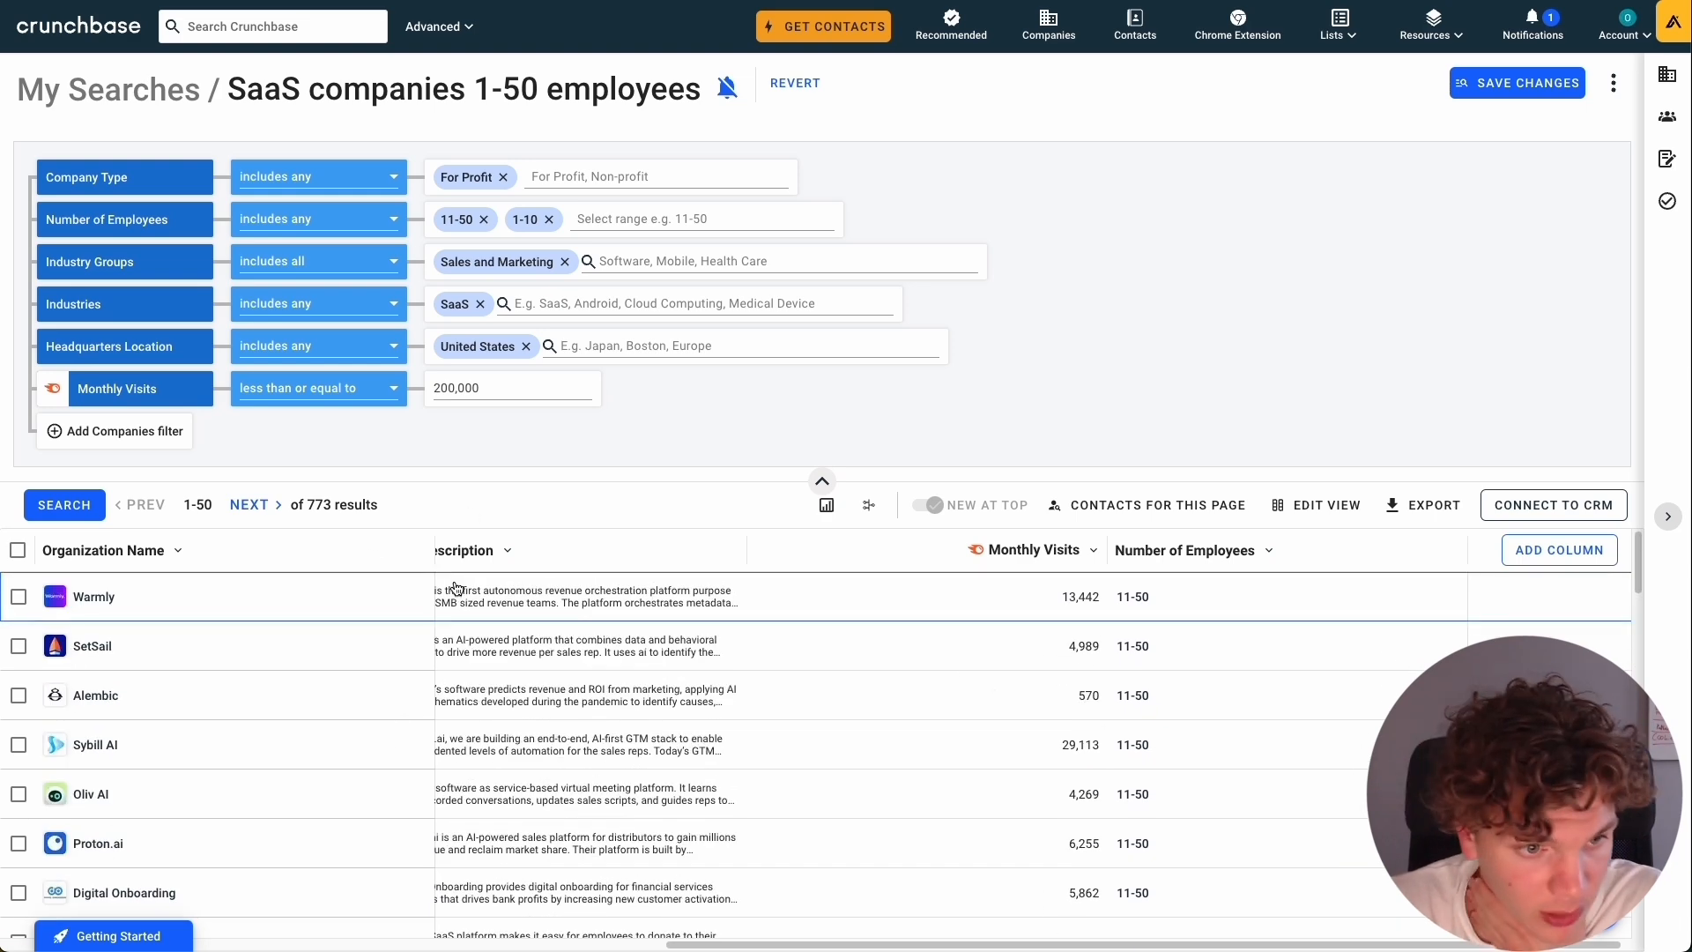
pyautogui.hscroll(-10, 791, 771)
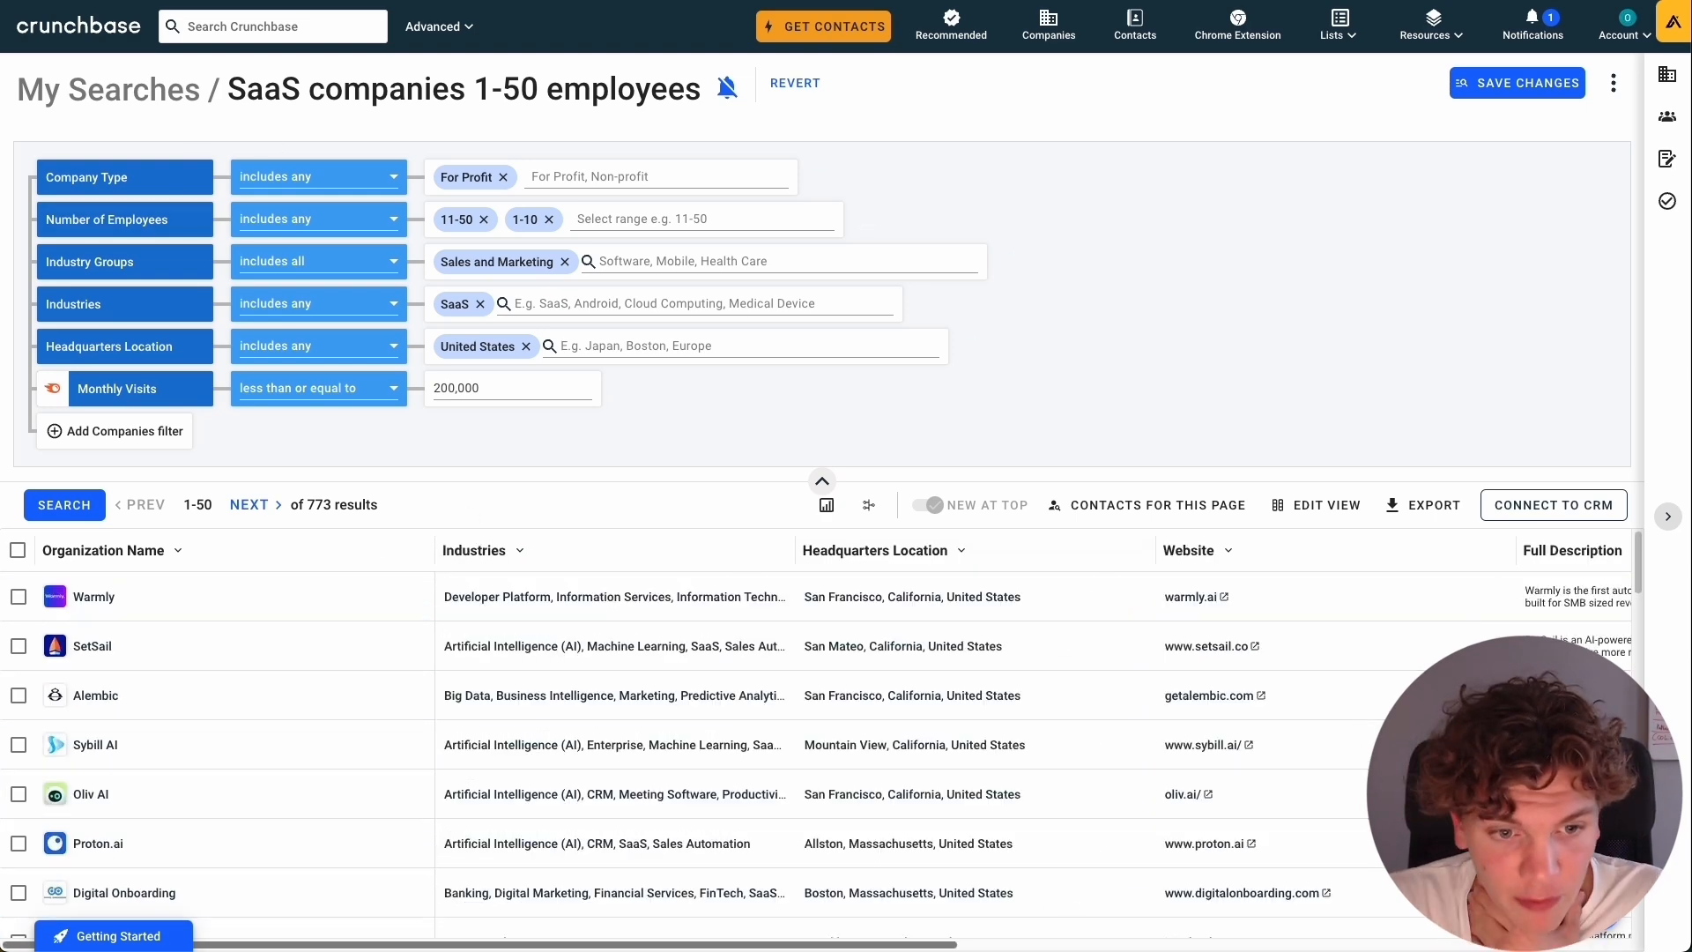
pyautogui.hscroll(10, 510, 904)
pyautogui.hscroll(-10, 509, 904)
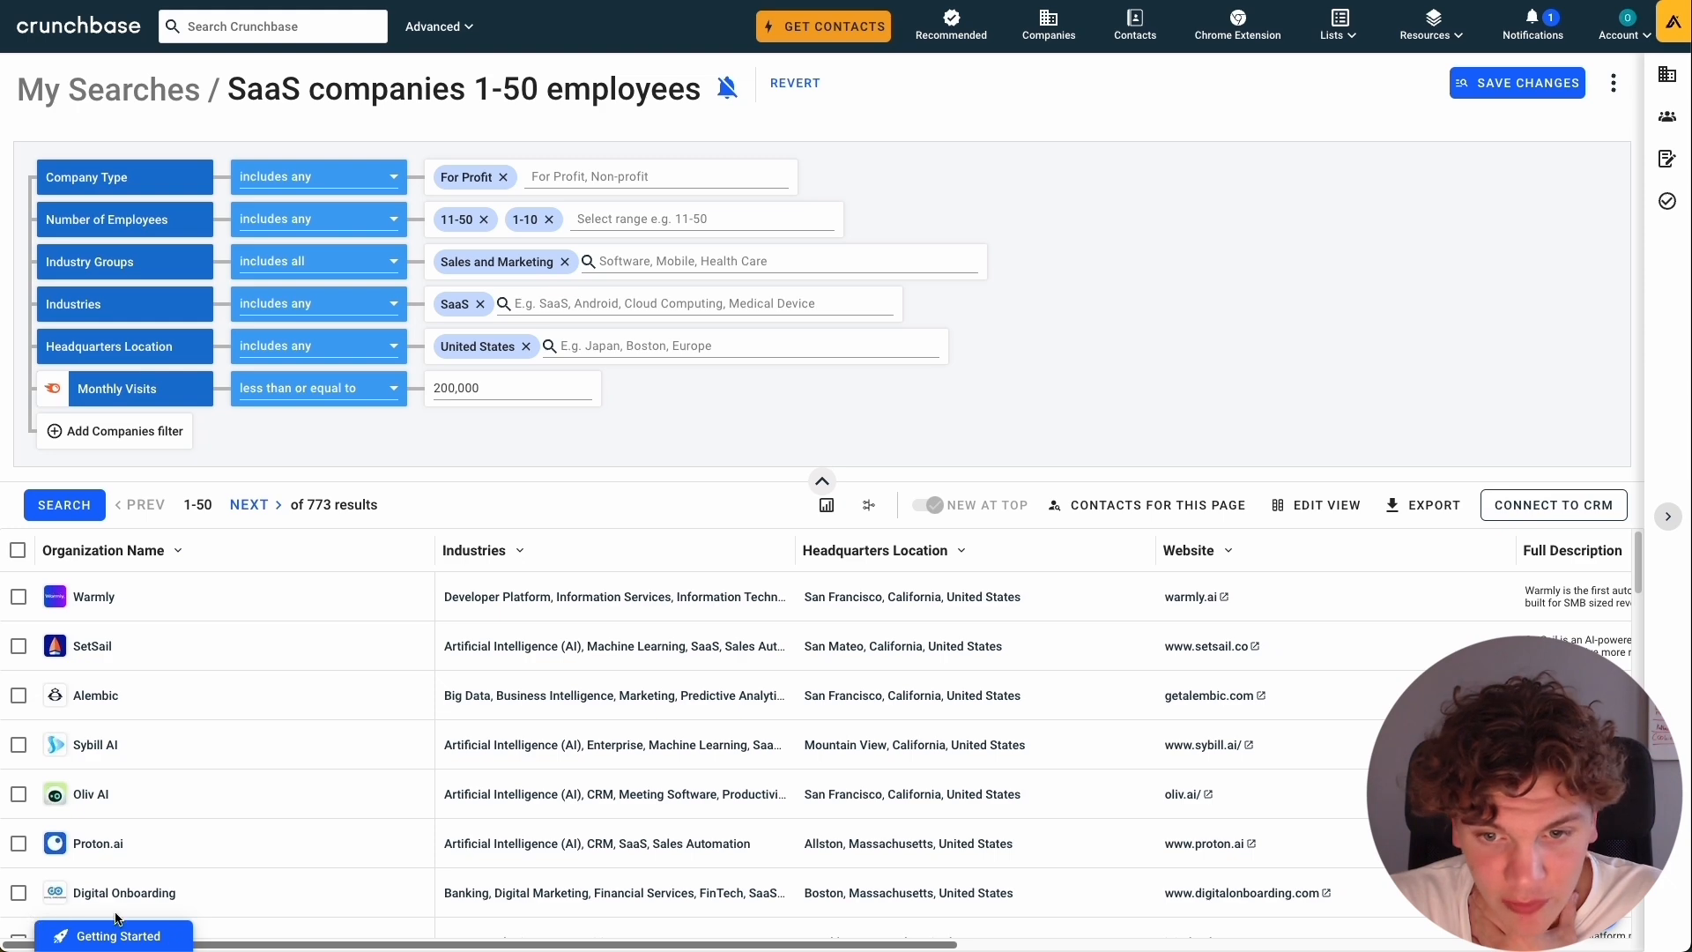
pyautogui.hscroll(6, 509, 904)
pyautogui.hscroll(-6, 510, 904)
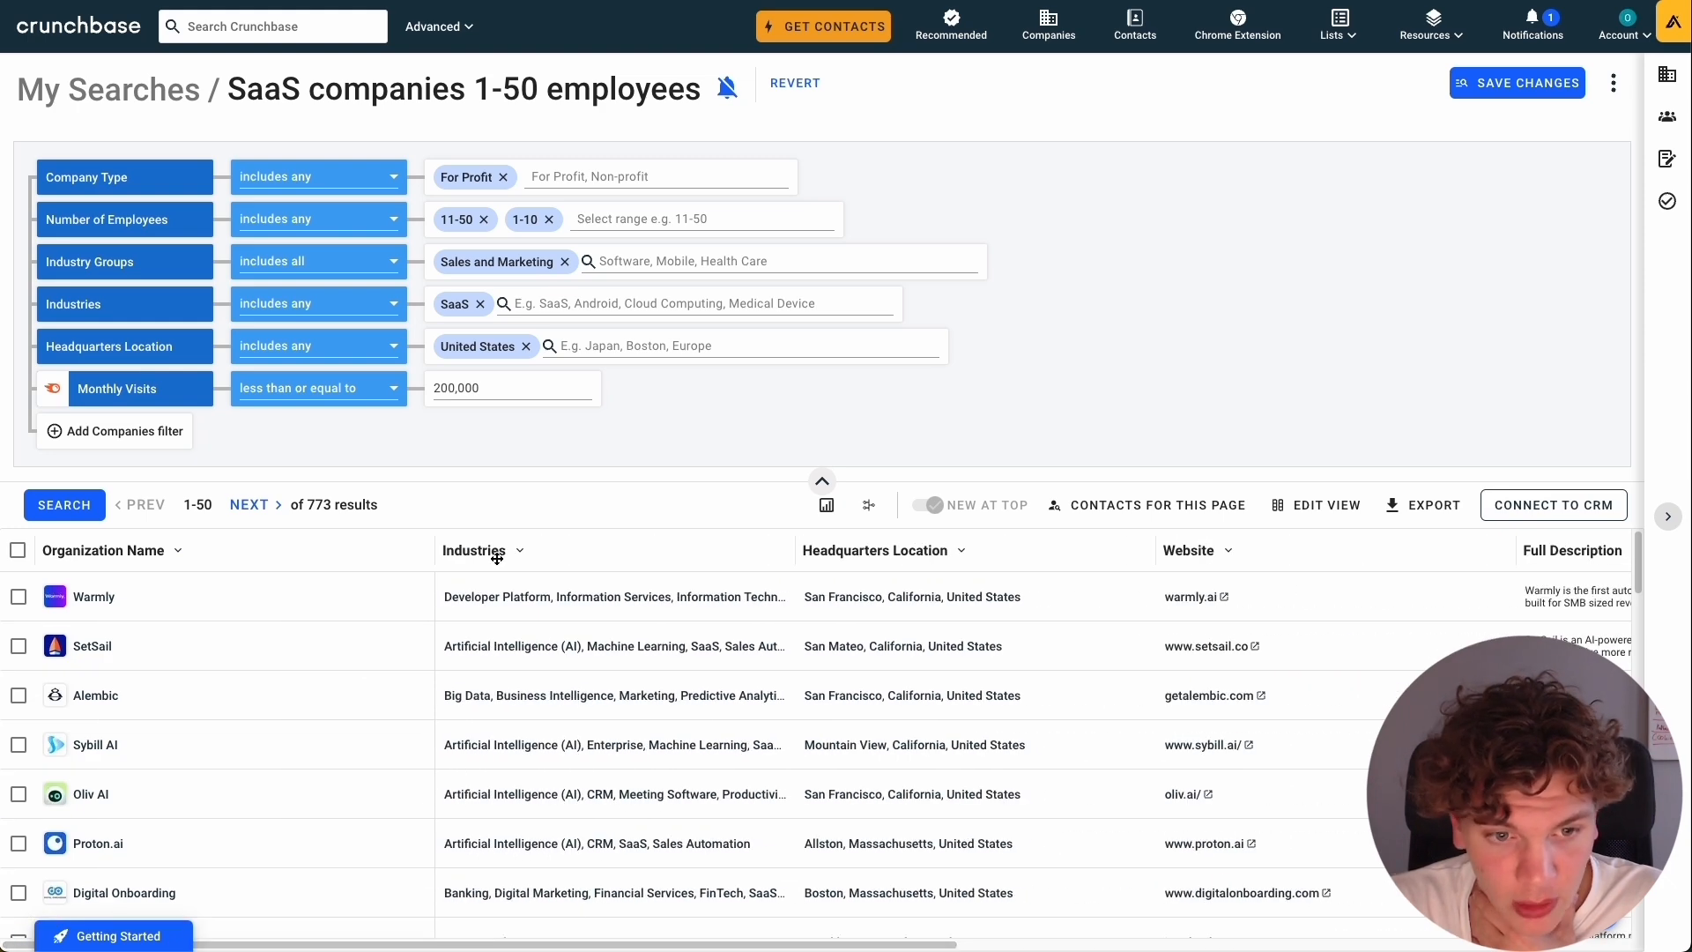
# Remove the Monthly Visits column from the search results table.
pyautogui.moveTo(670, 942); pyautogui.dragTo(1053, 921)
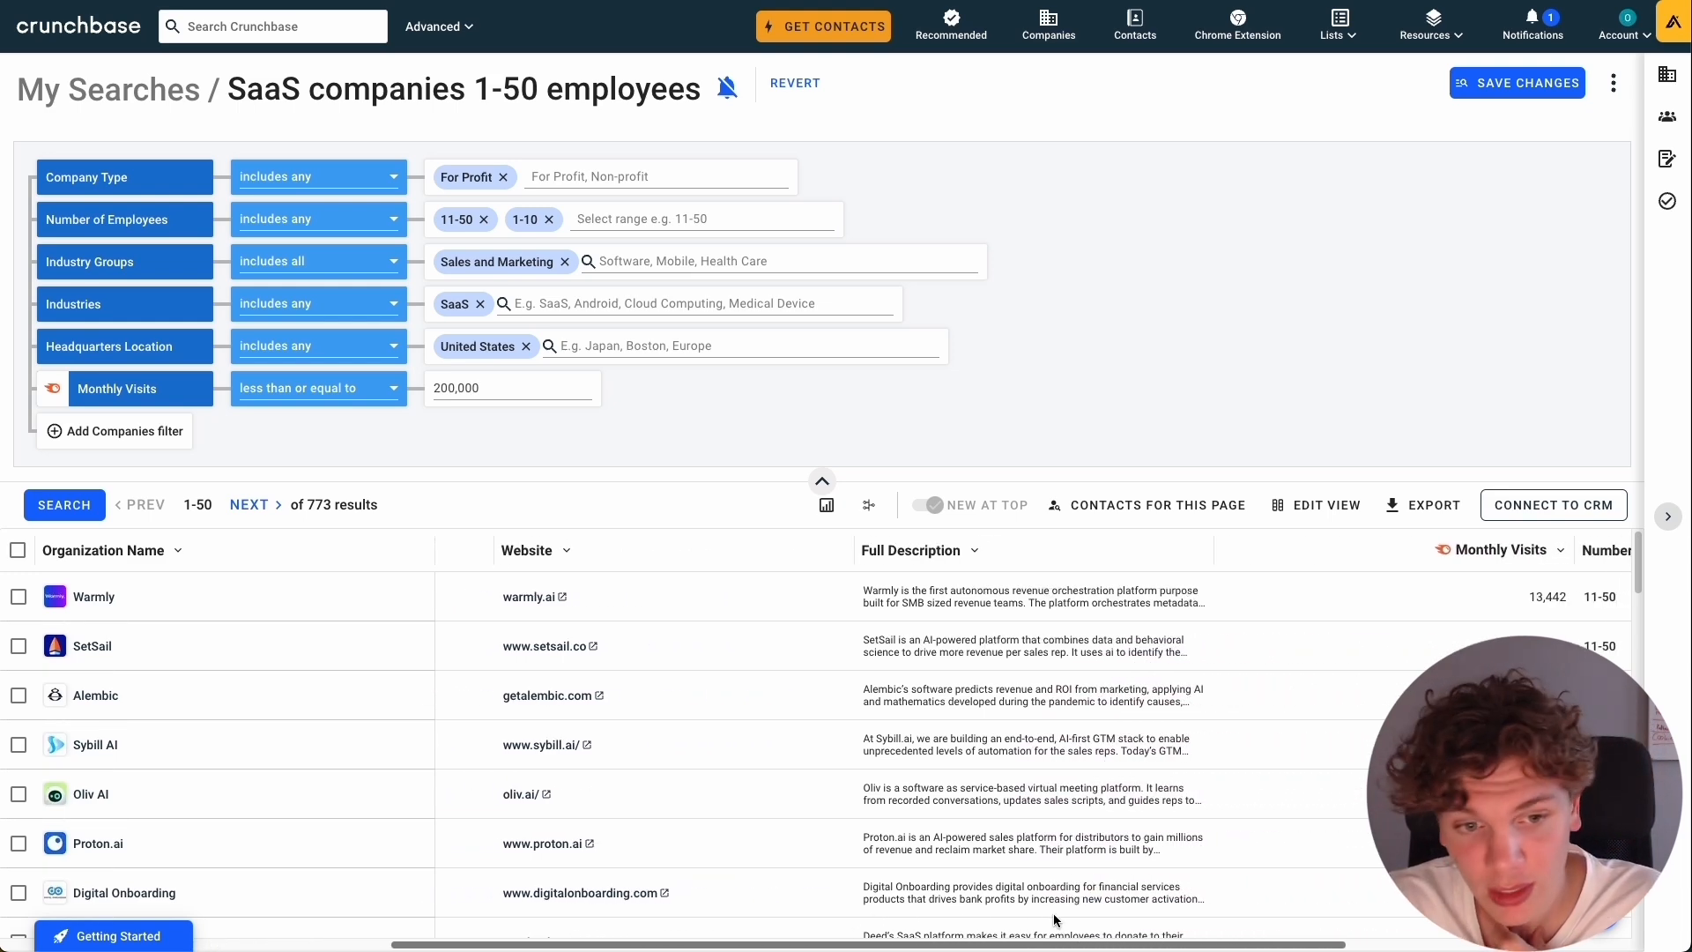
pyautogui.moveTo(1054, 913); pyautogui.dragTo(1352, 908)
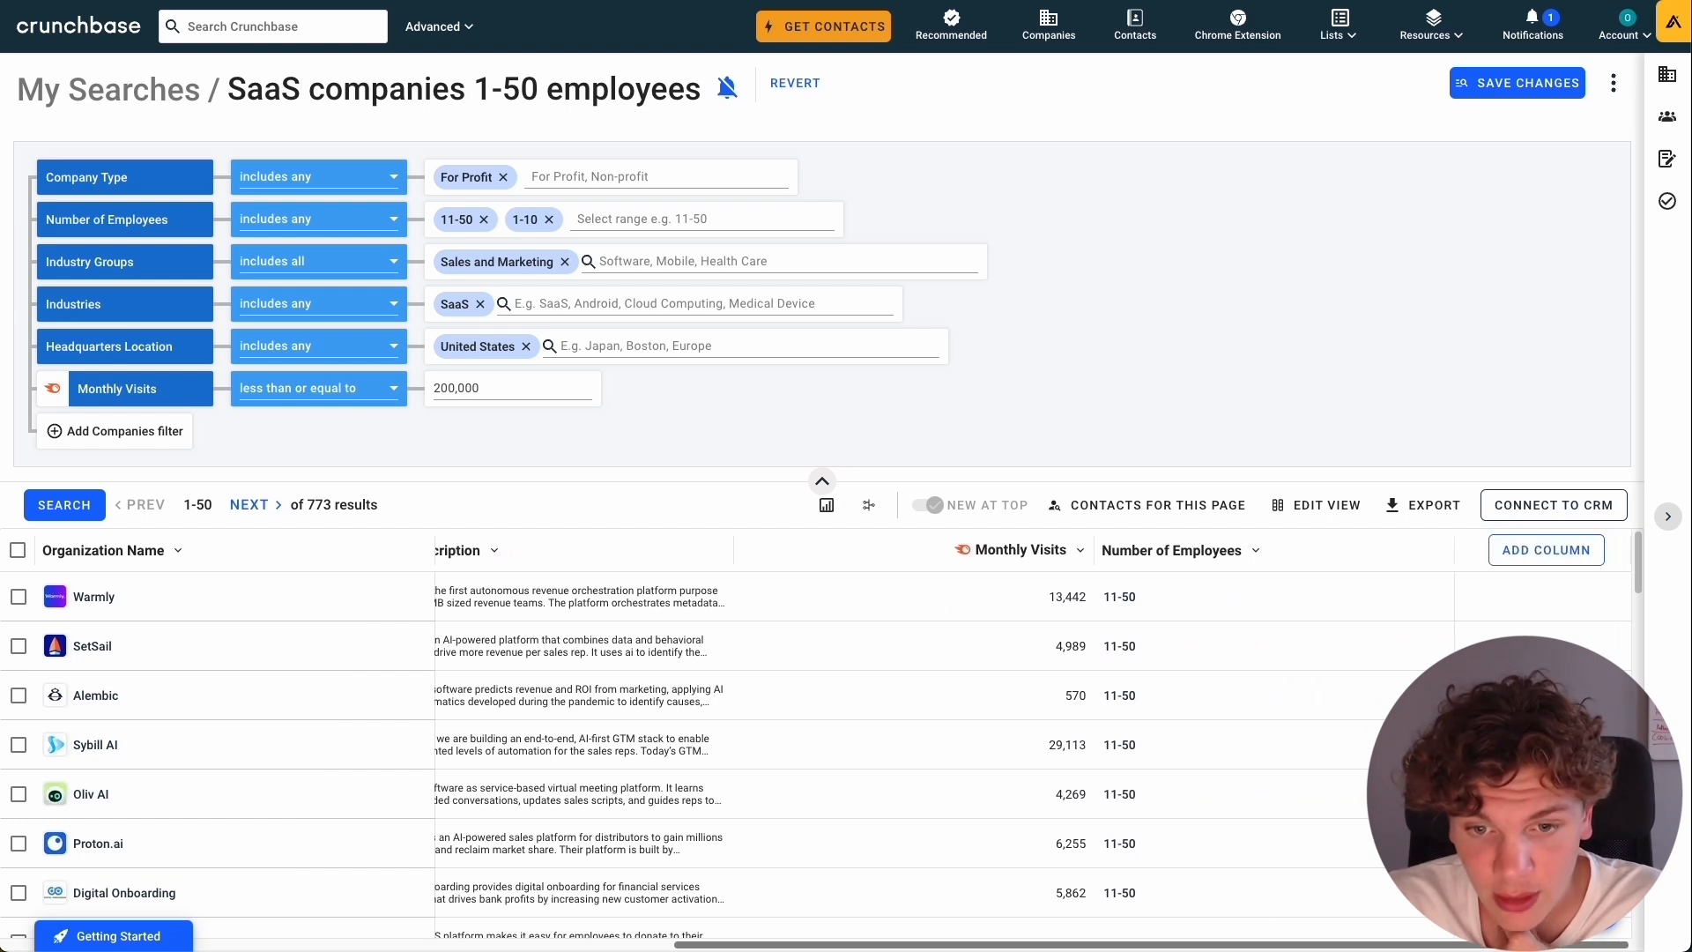
pyautogui.click(1081, 551)
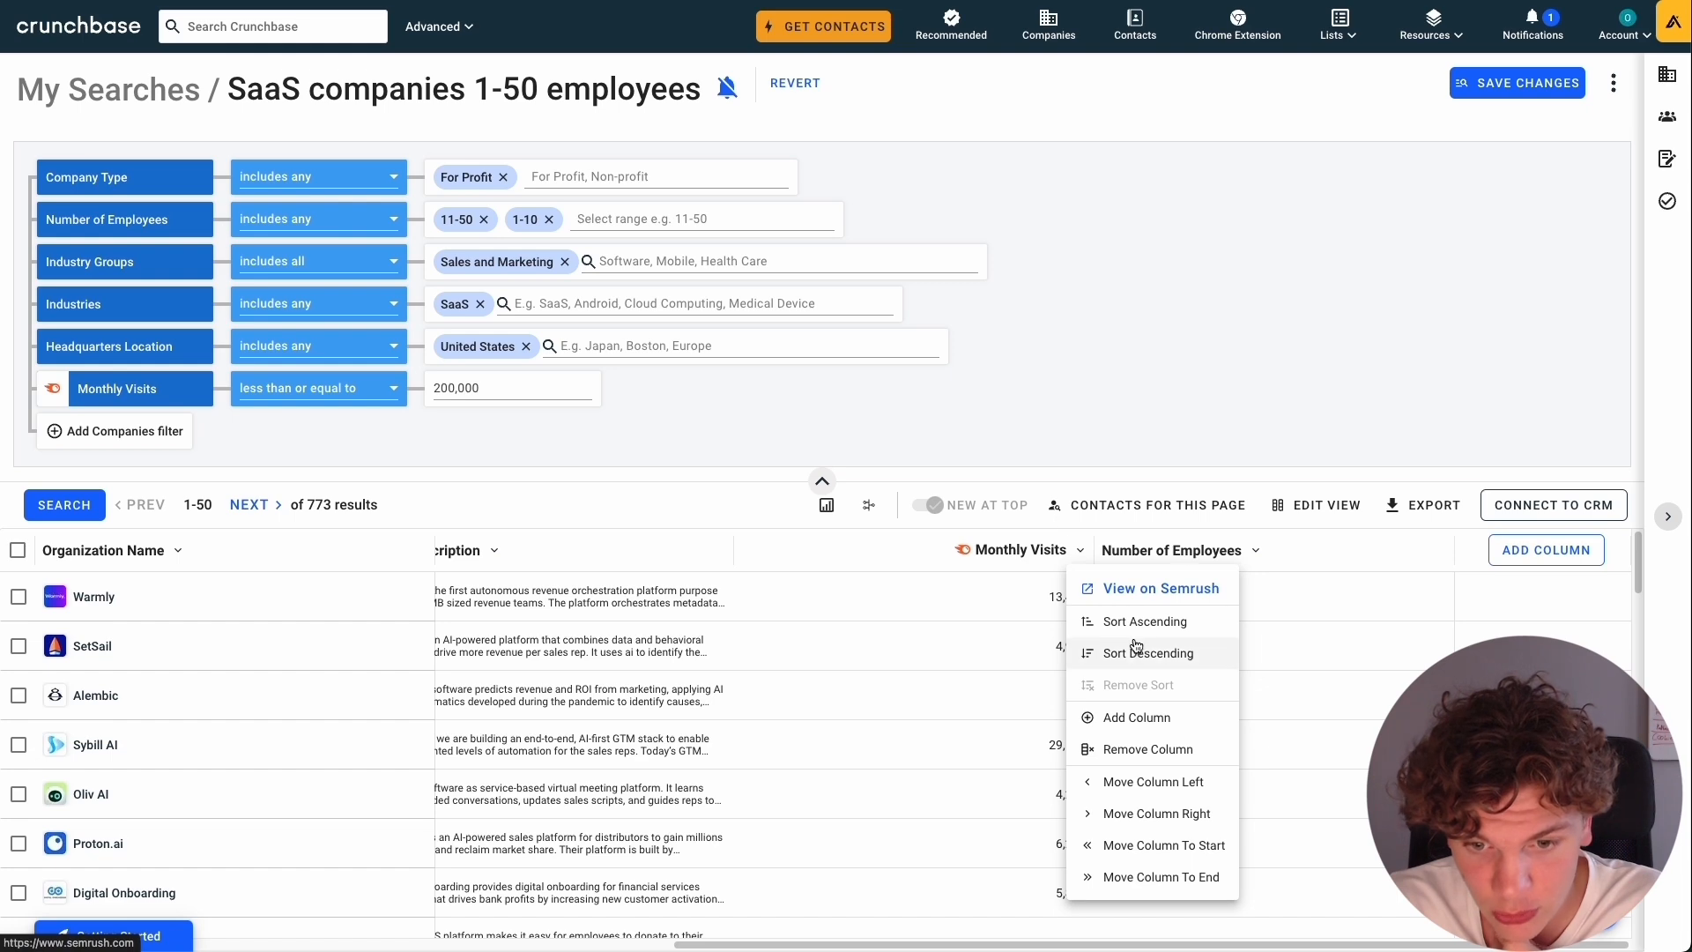
pyautogui.click(1146, 749)
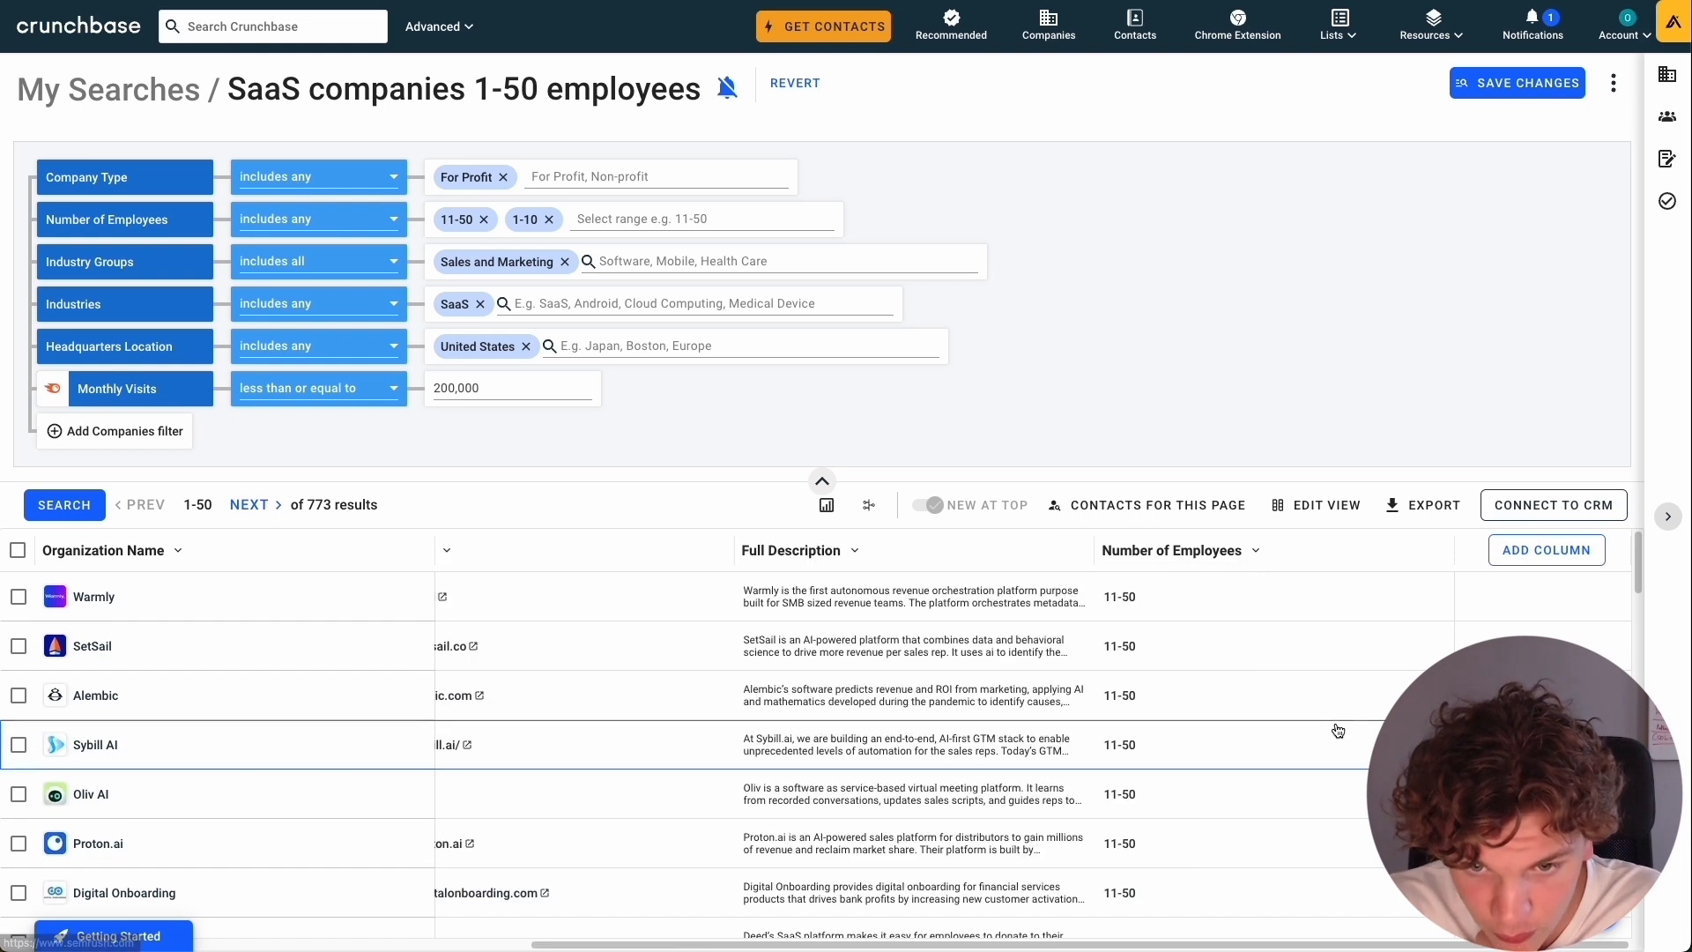
pyautogui.scroll(-3, 1255, 652)
pyautogui.scroll(3, 1271, 664)
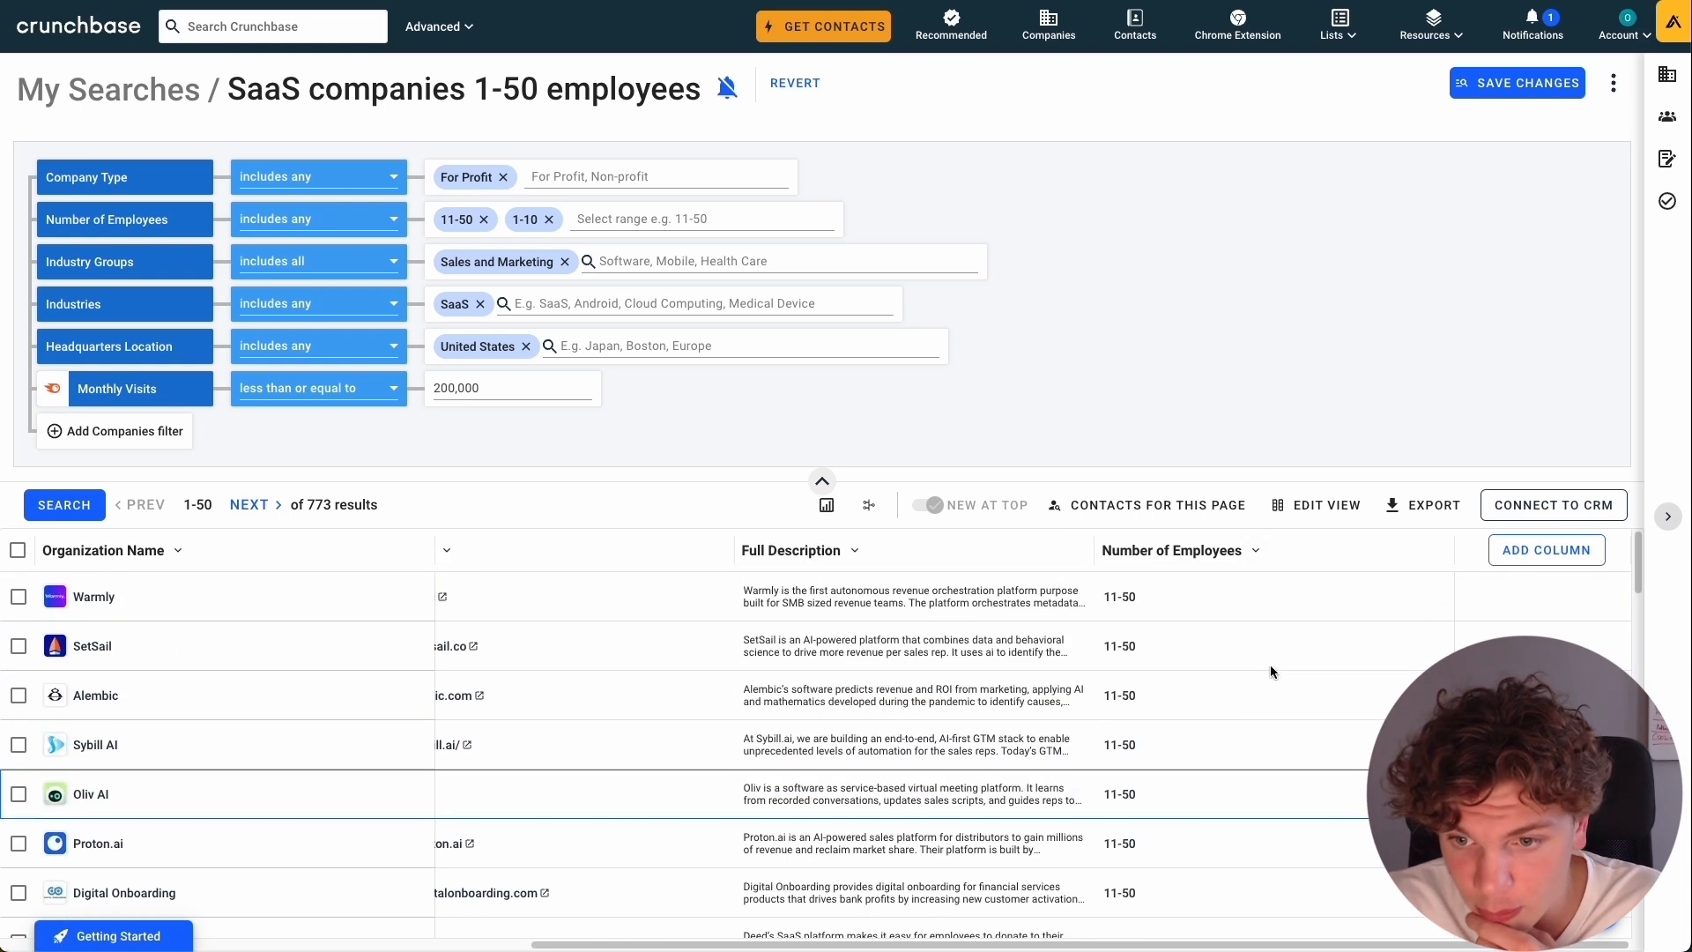
# Export all search results to a file named saa-s-companies-1-50-employees-2024-06-05.
pyautogui.hscroll(-10, 1012, 945)
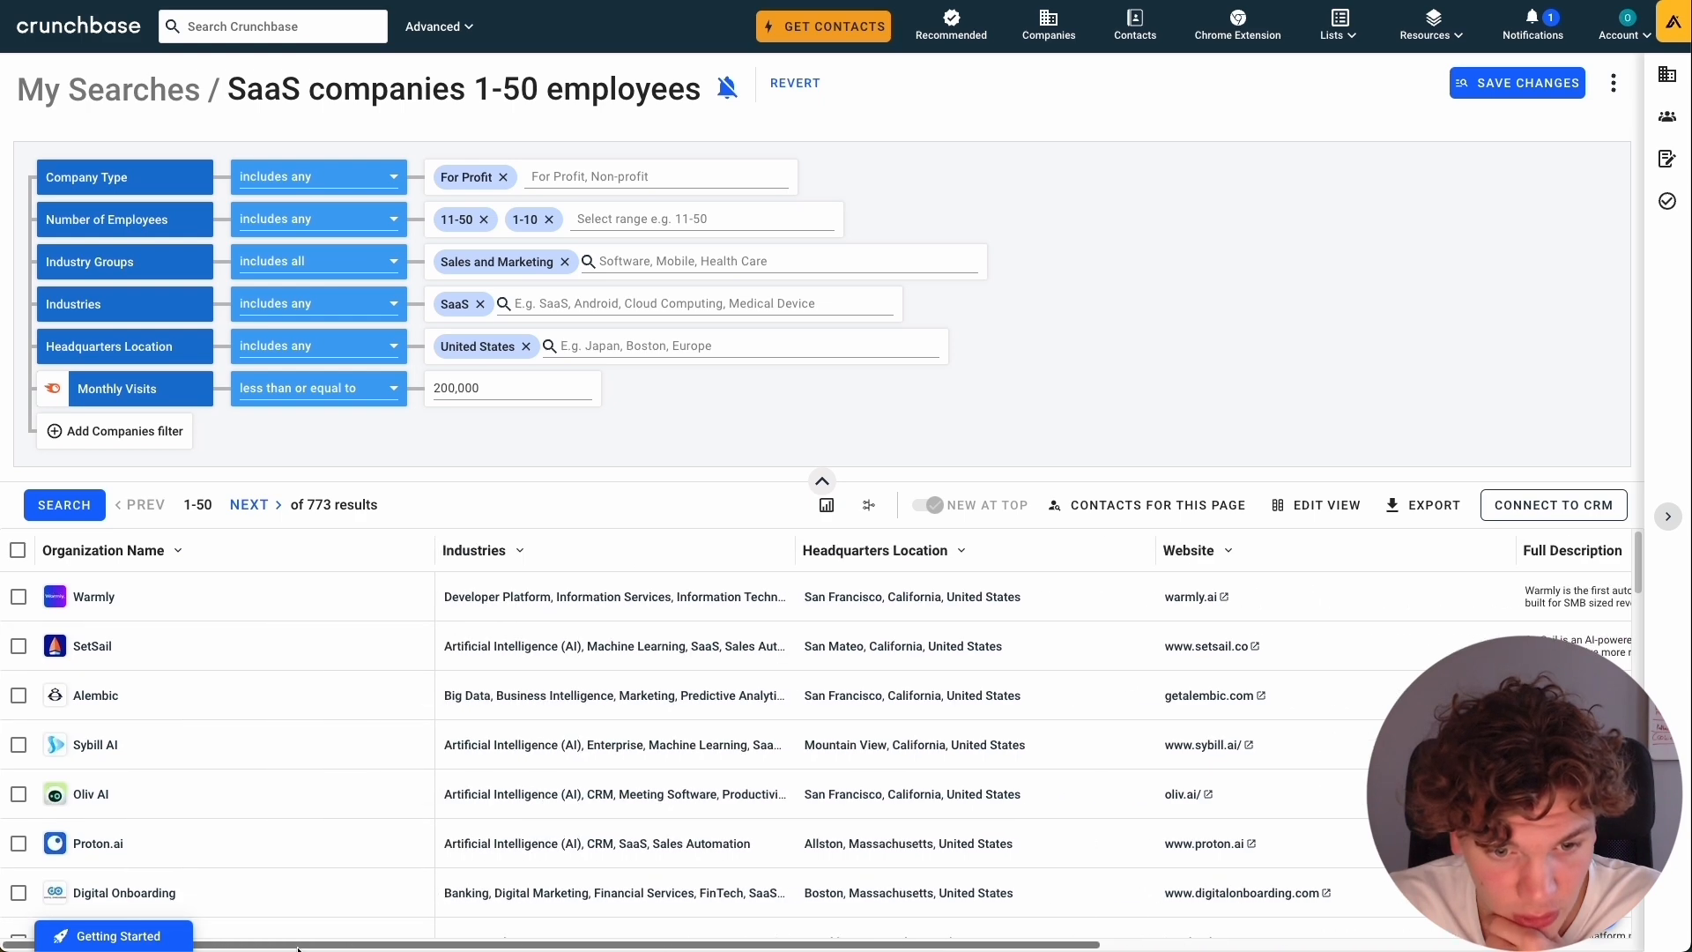
pyautogui.click(1422, 504)
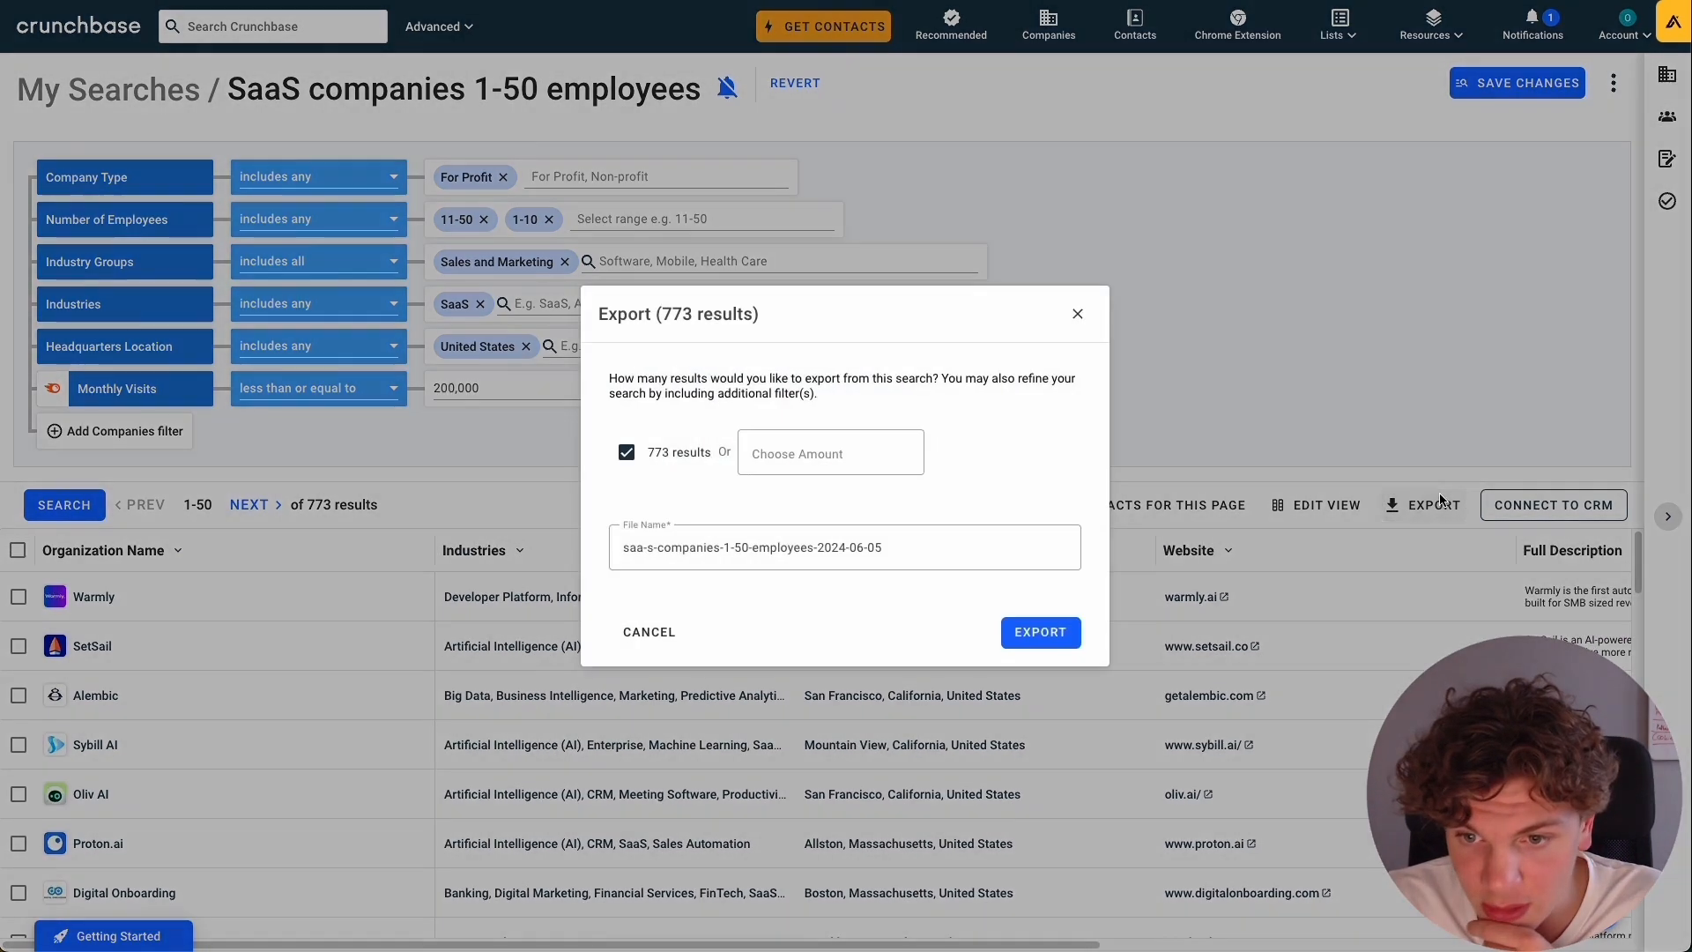
pyautogui.tripleClick(921, 540)
pyautogui.click(876, 573)
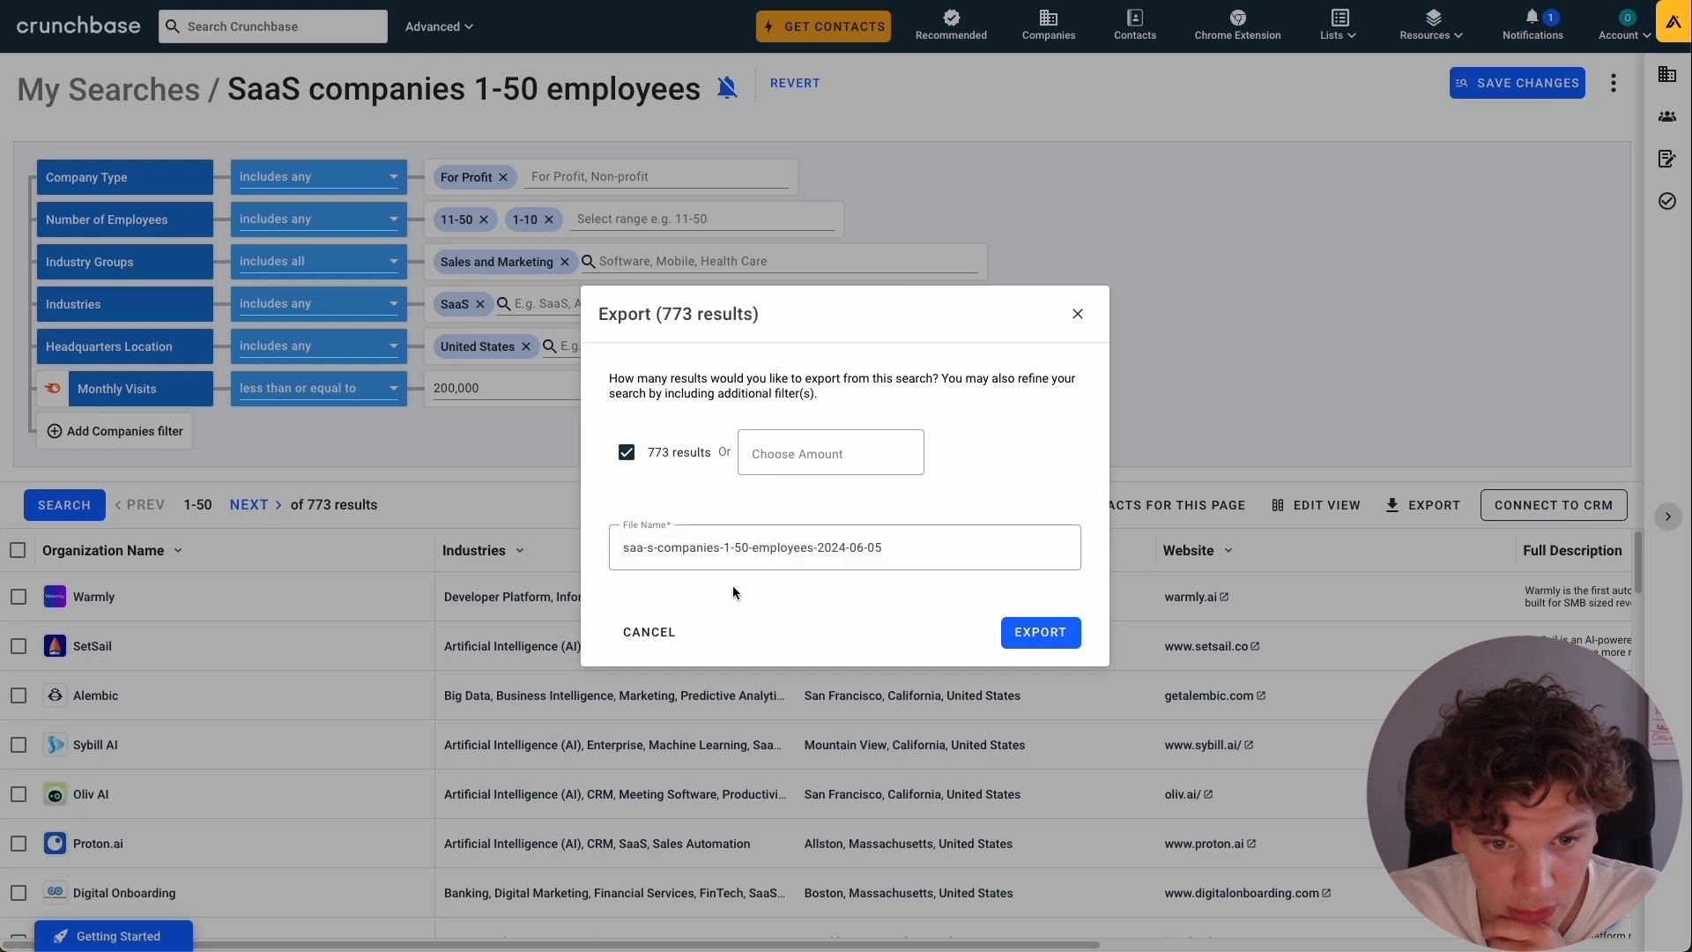
pyautogui.click(1067, 632)
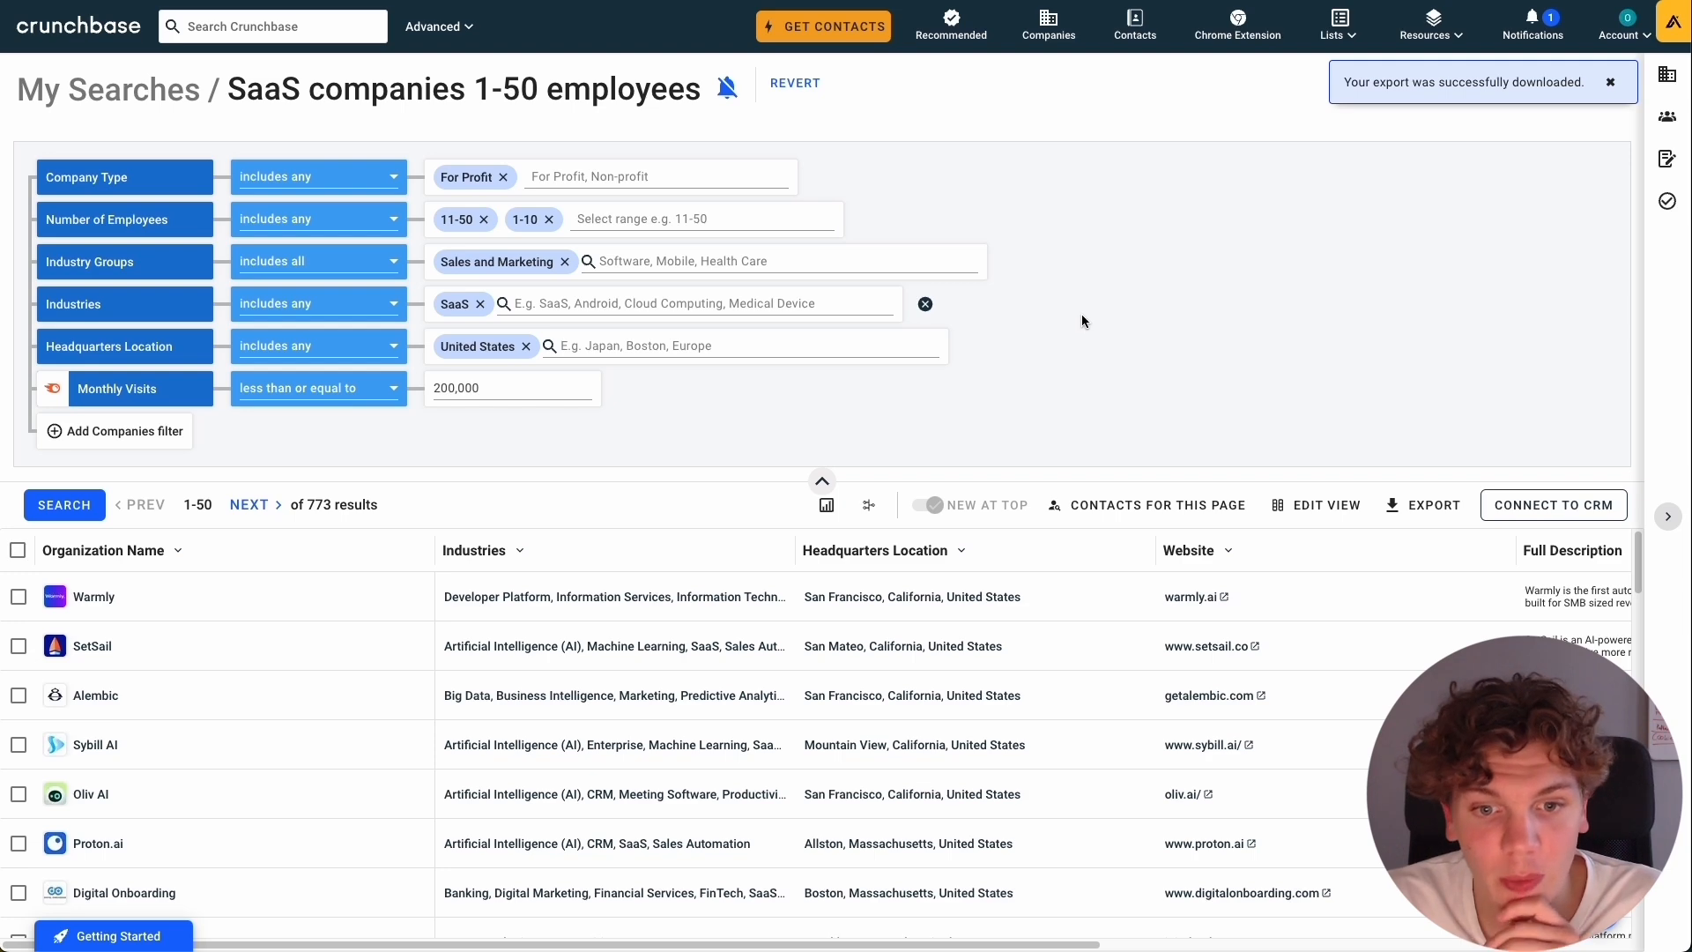
# Switch to Clay and import the companies CSV saa-s-companies-1-50-employees-2024-06-05 into a new blank table.
pyautogui.scroll(-2, 891, 684)
pyautogui.scroll(2, 948, 593)
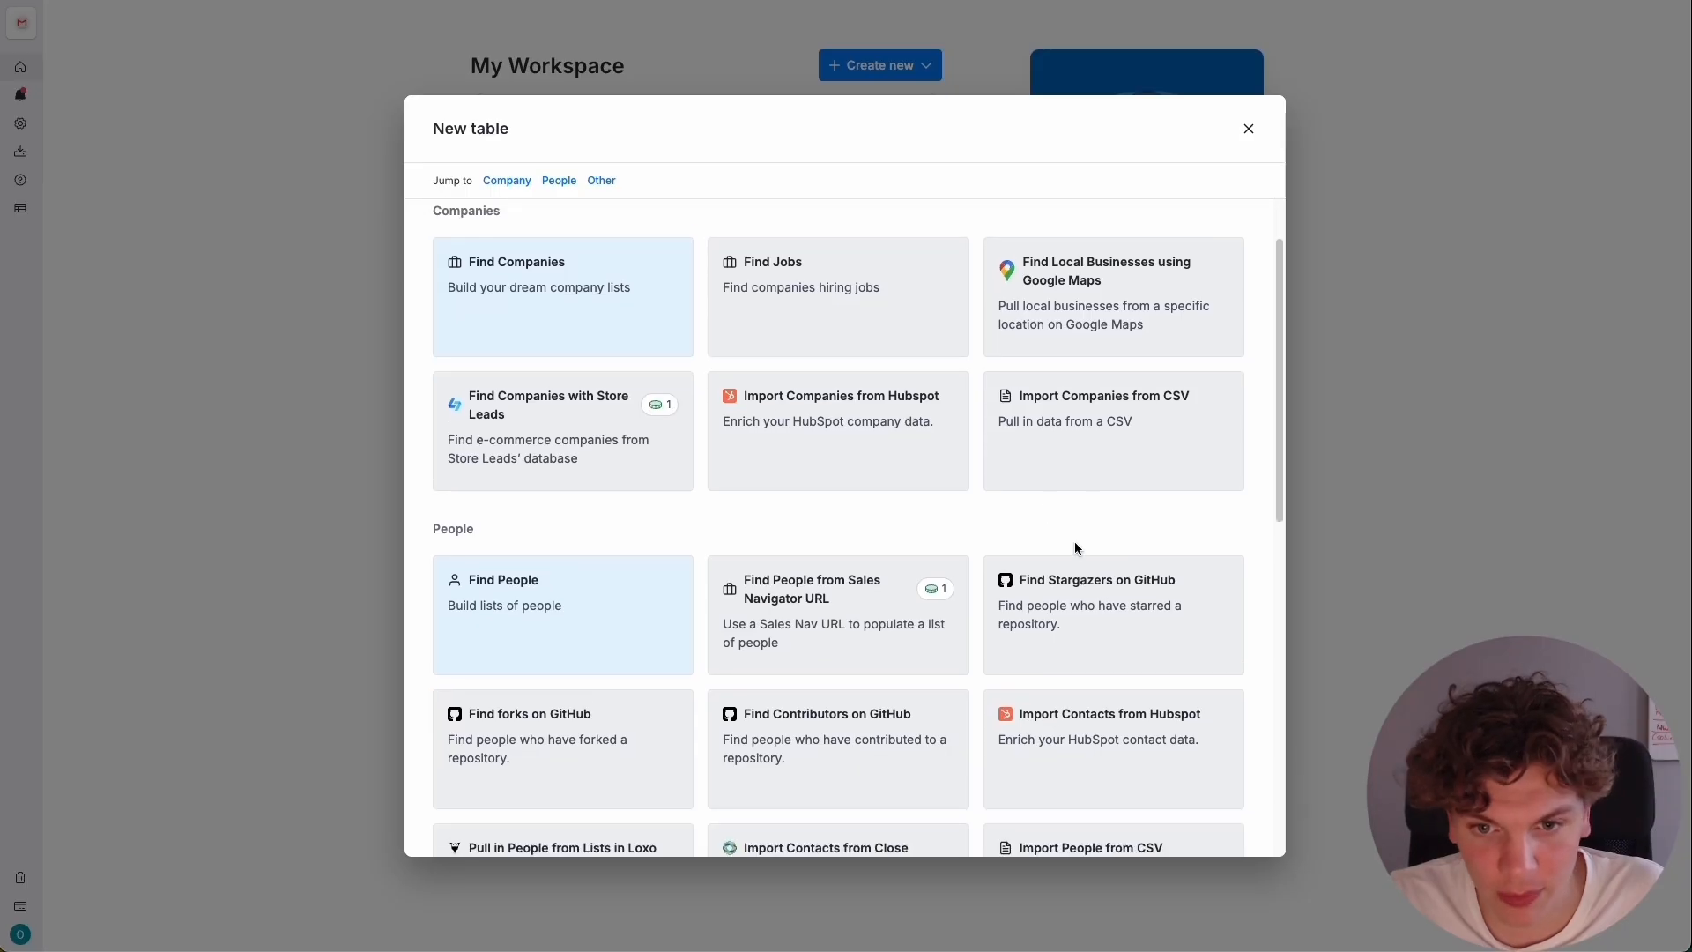
pyautogui.click(1080, 442)
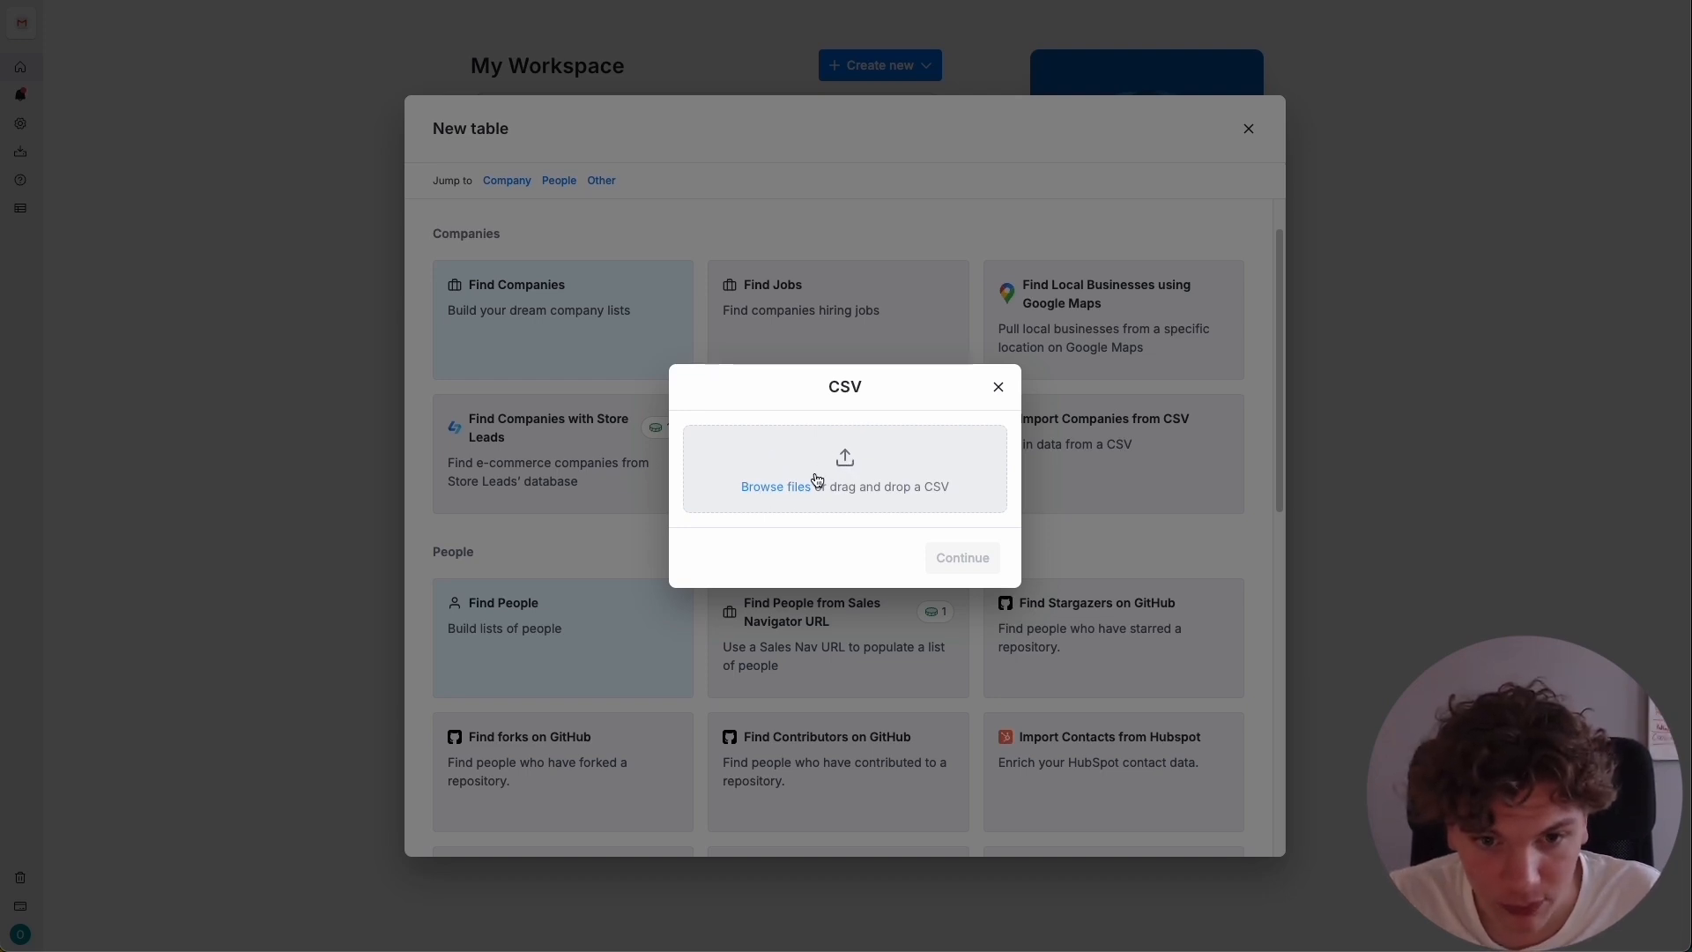
pyautogui.click(865, 427)
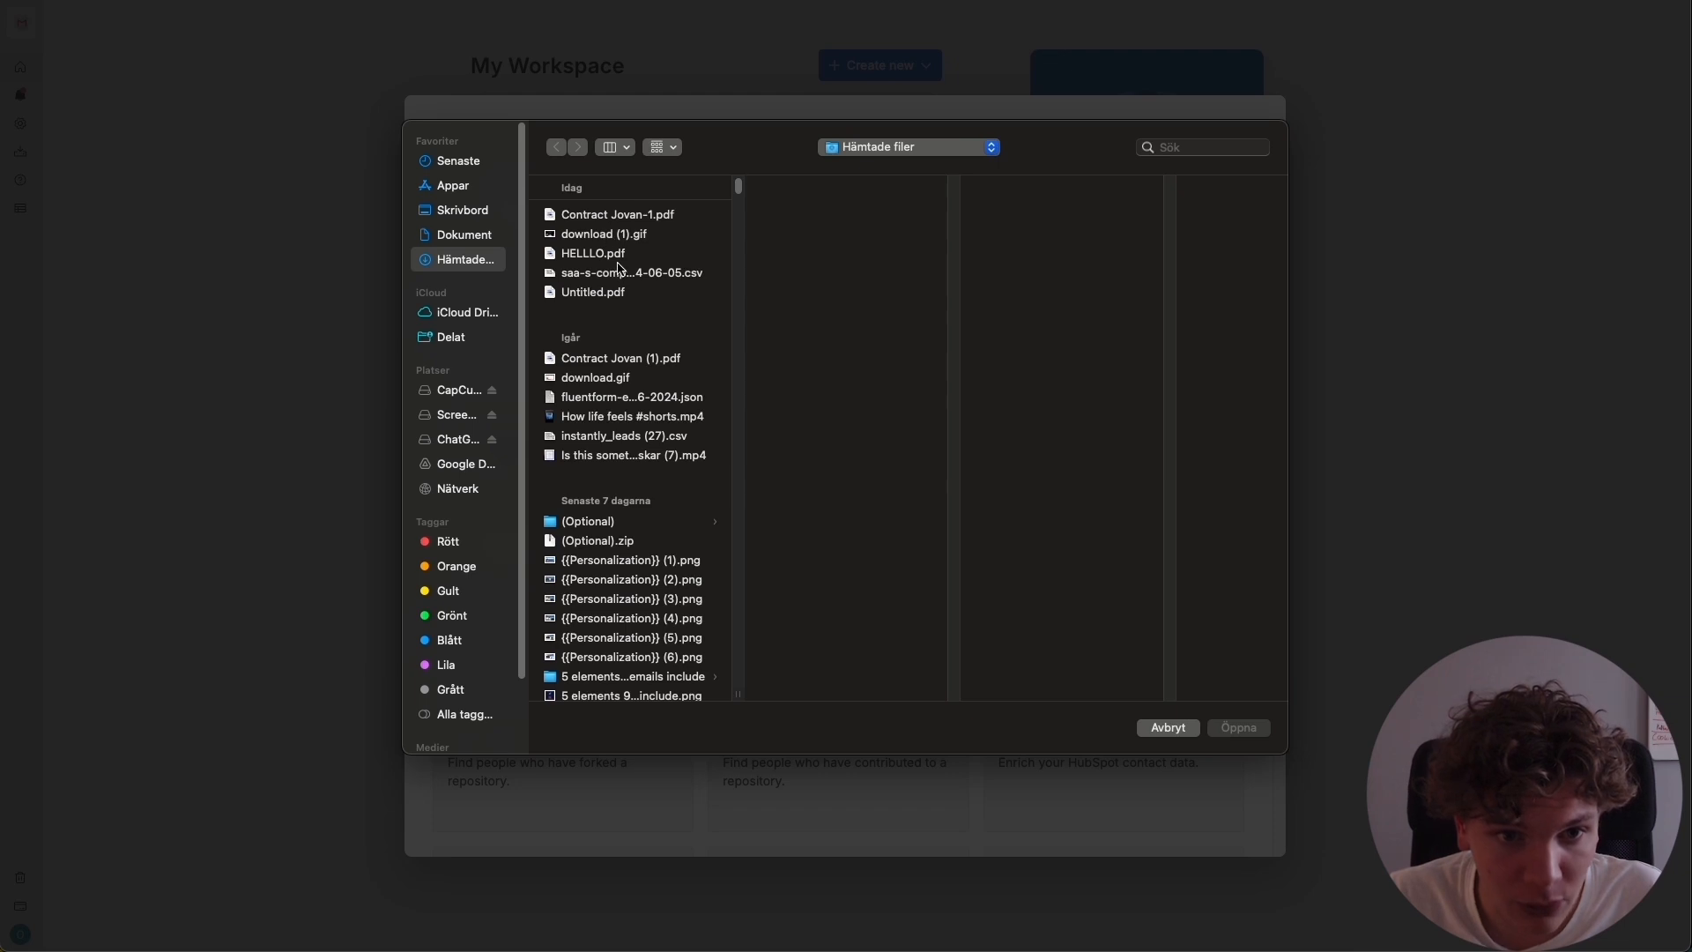
pyautogui.click(617, 271)
pyautogui.click(1239, 731)
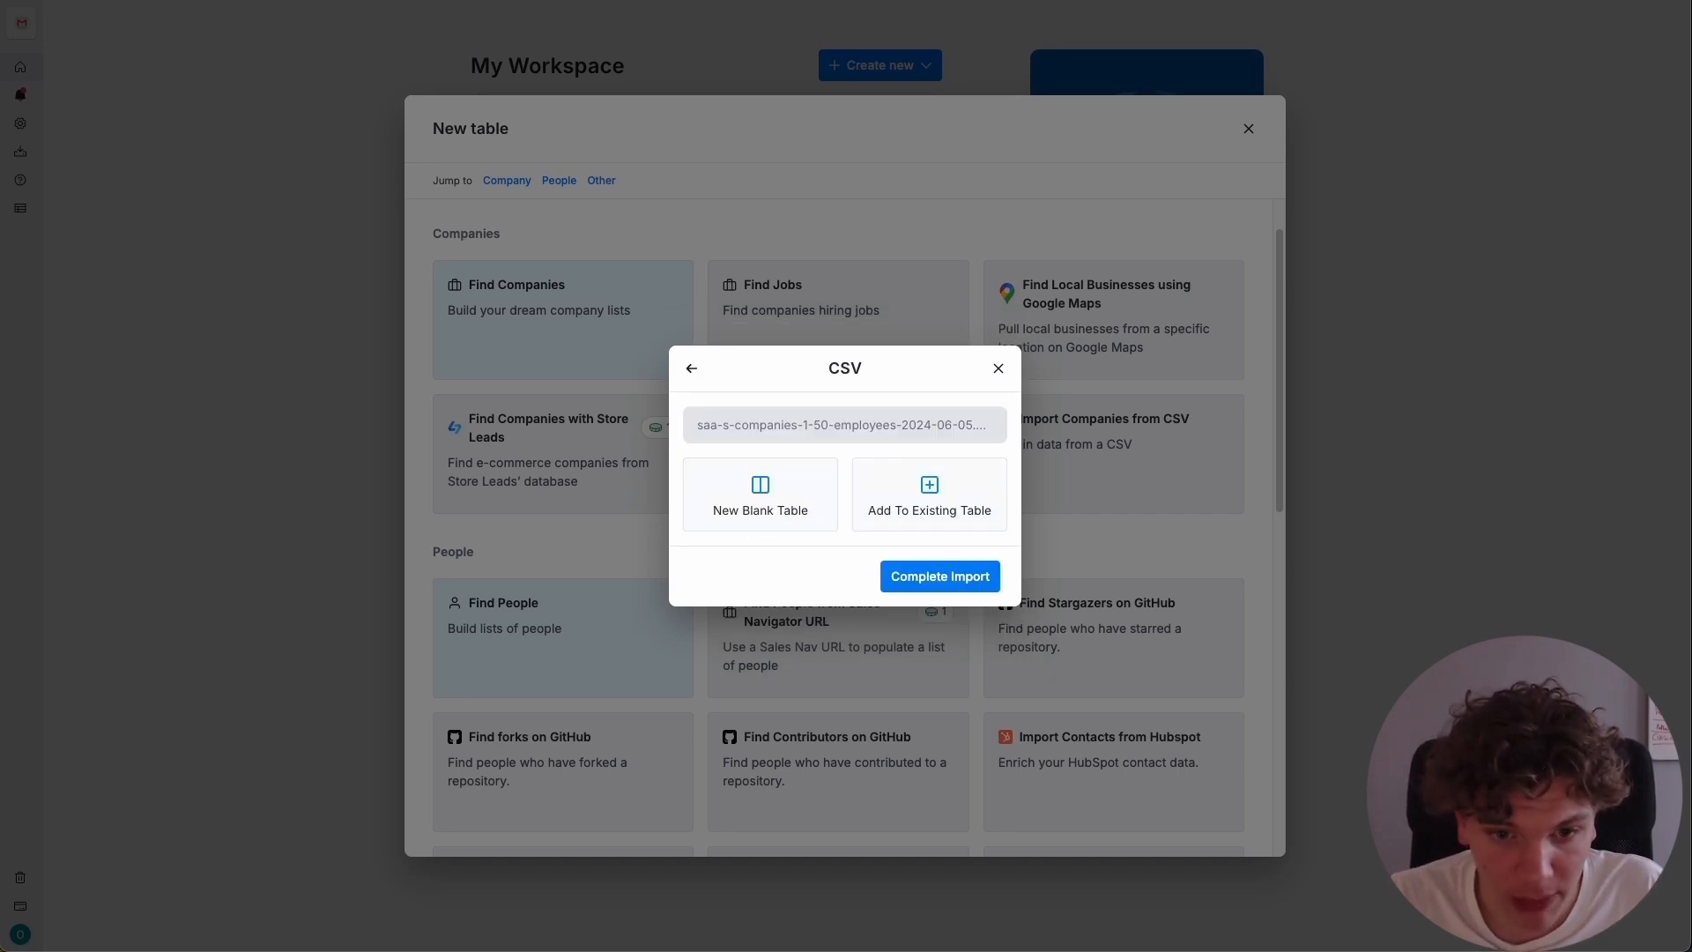
pyautogui.click(761, 498)
pyautogui.click(939, 578)
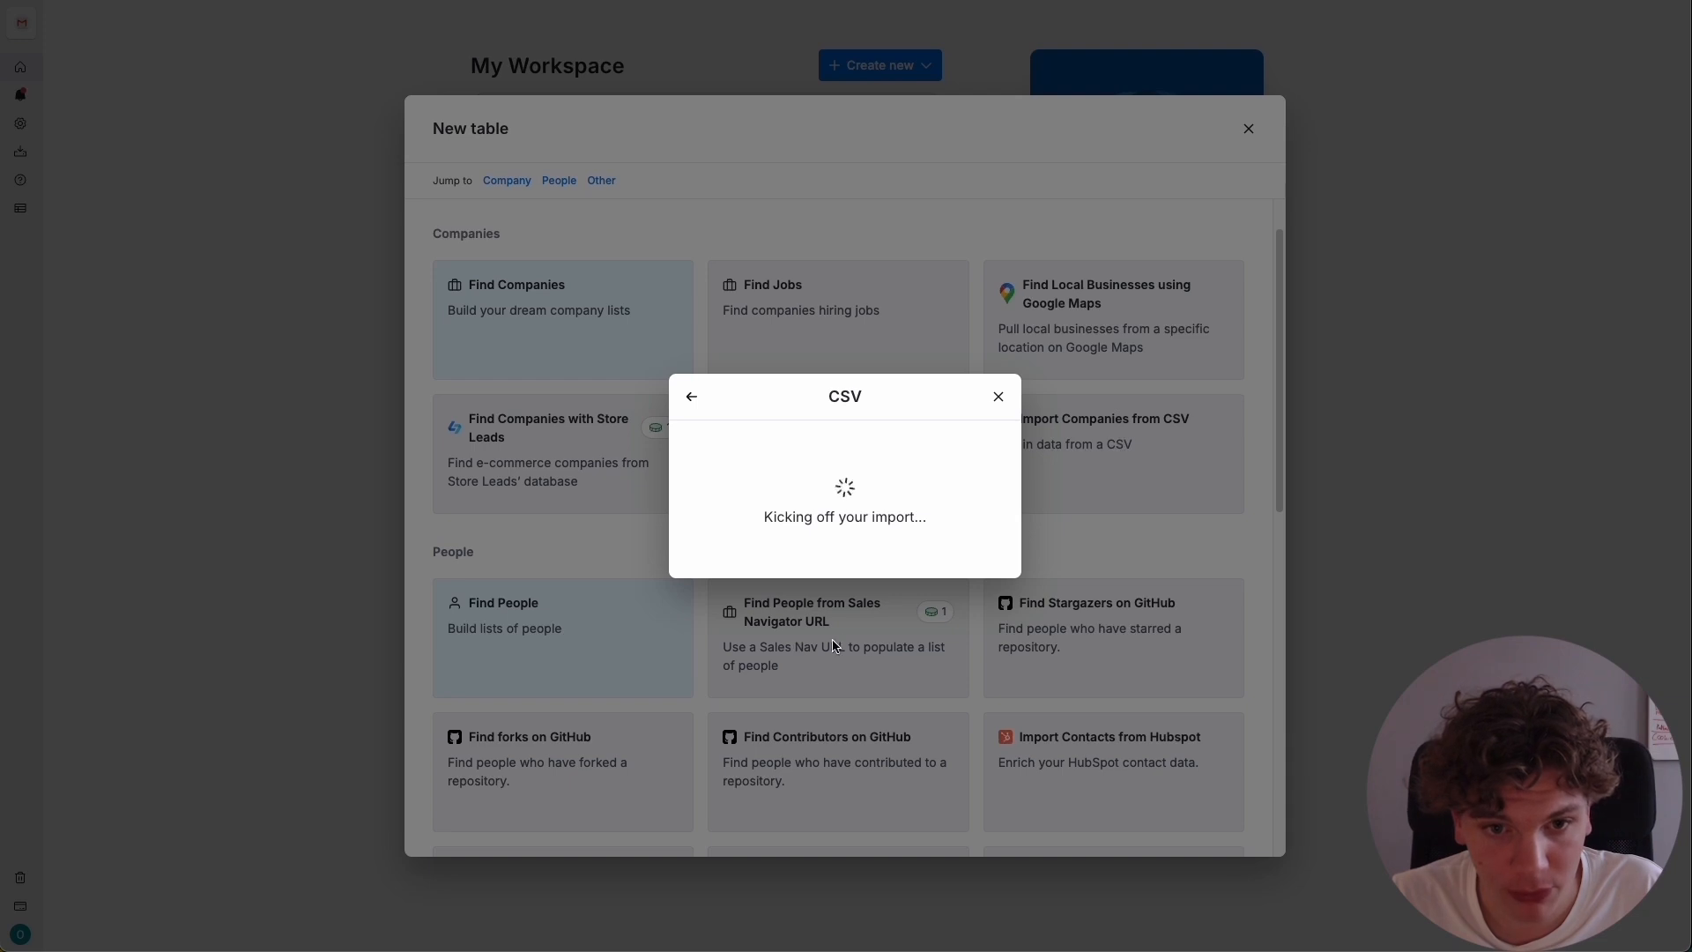
# Look through the imported company rows from first to last, checking the websites, descriptions and employee ranges.
pyautogui.scroll(-20, 895, 421)
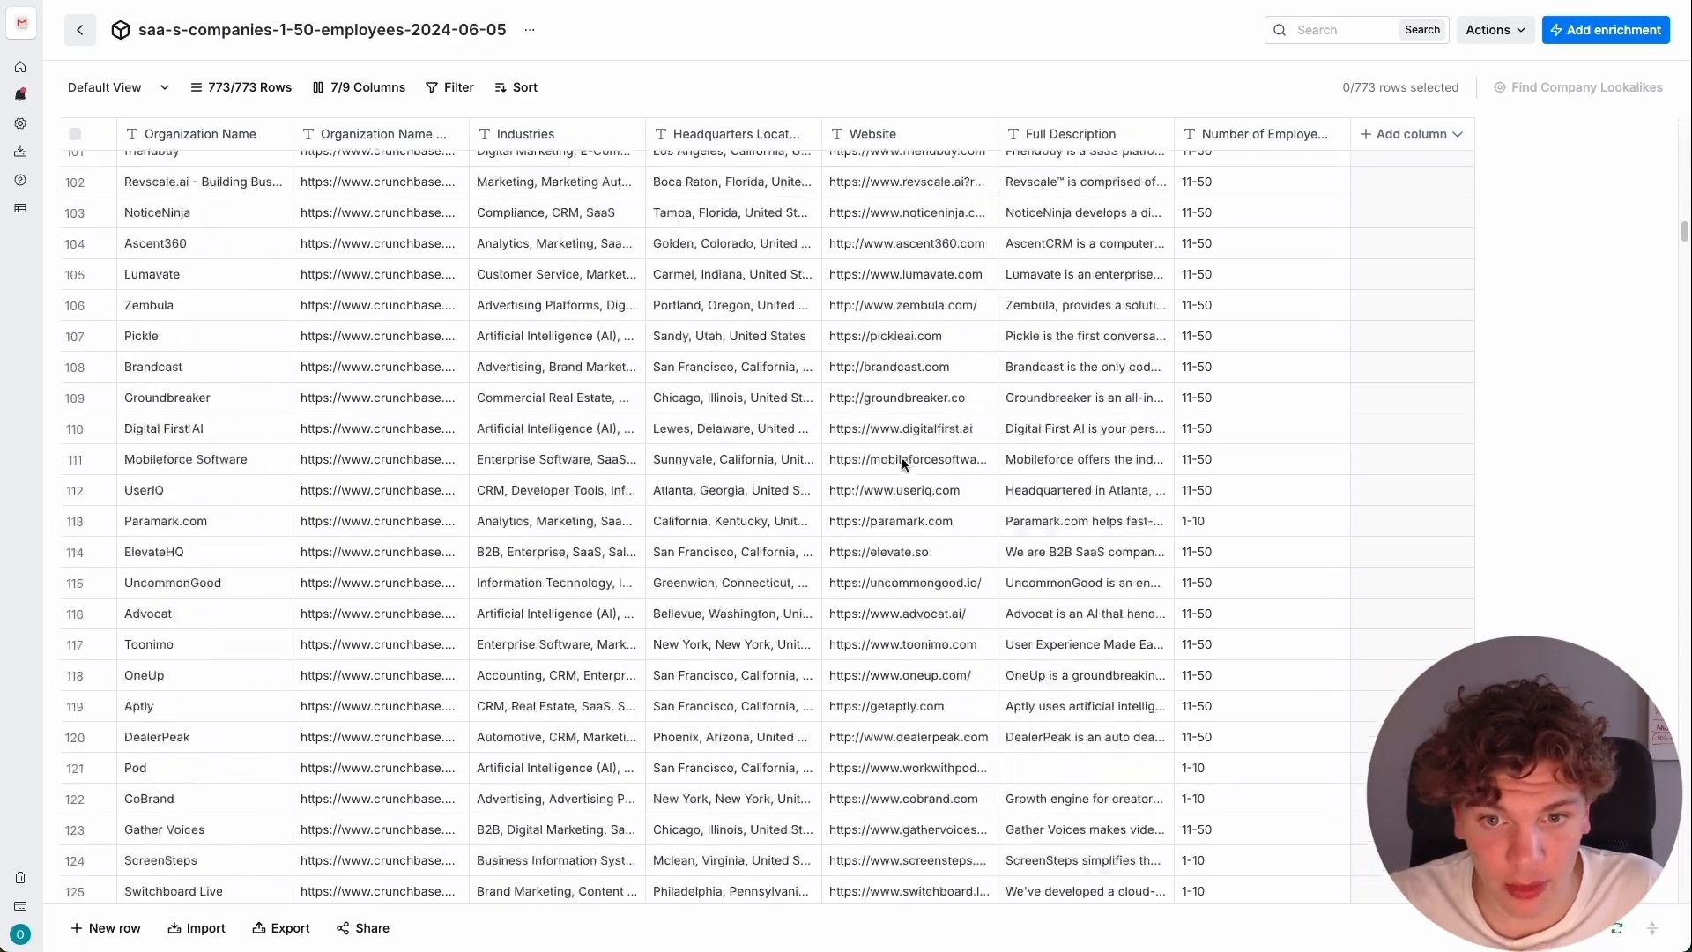
pyautogui.scroll(-20, 901, 458)
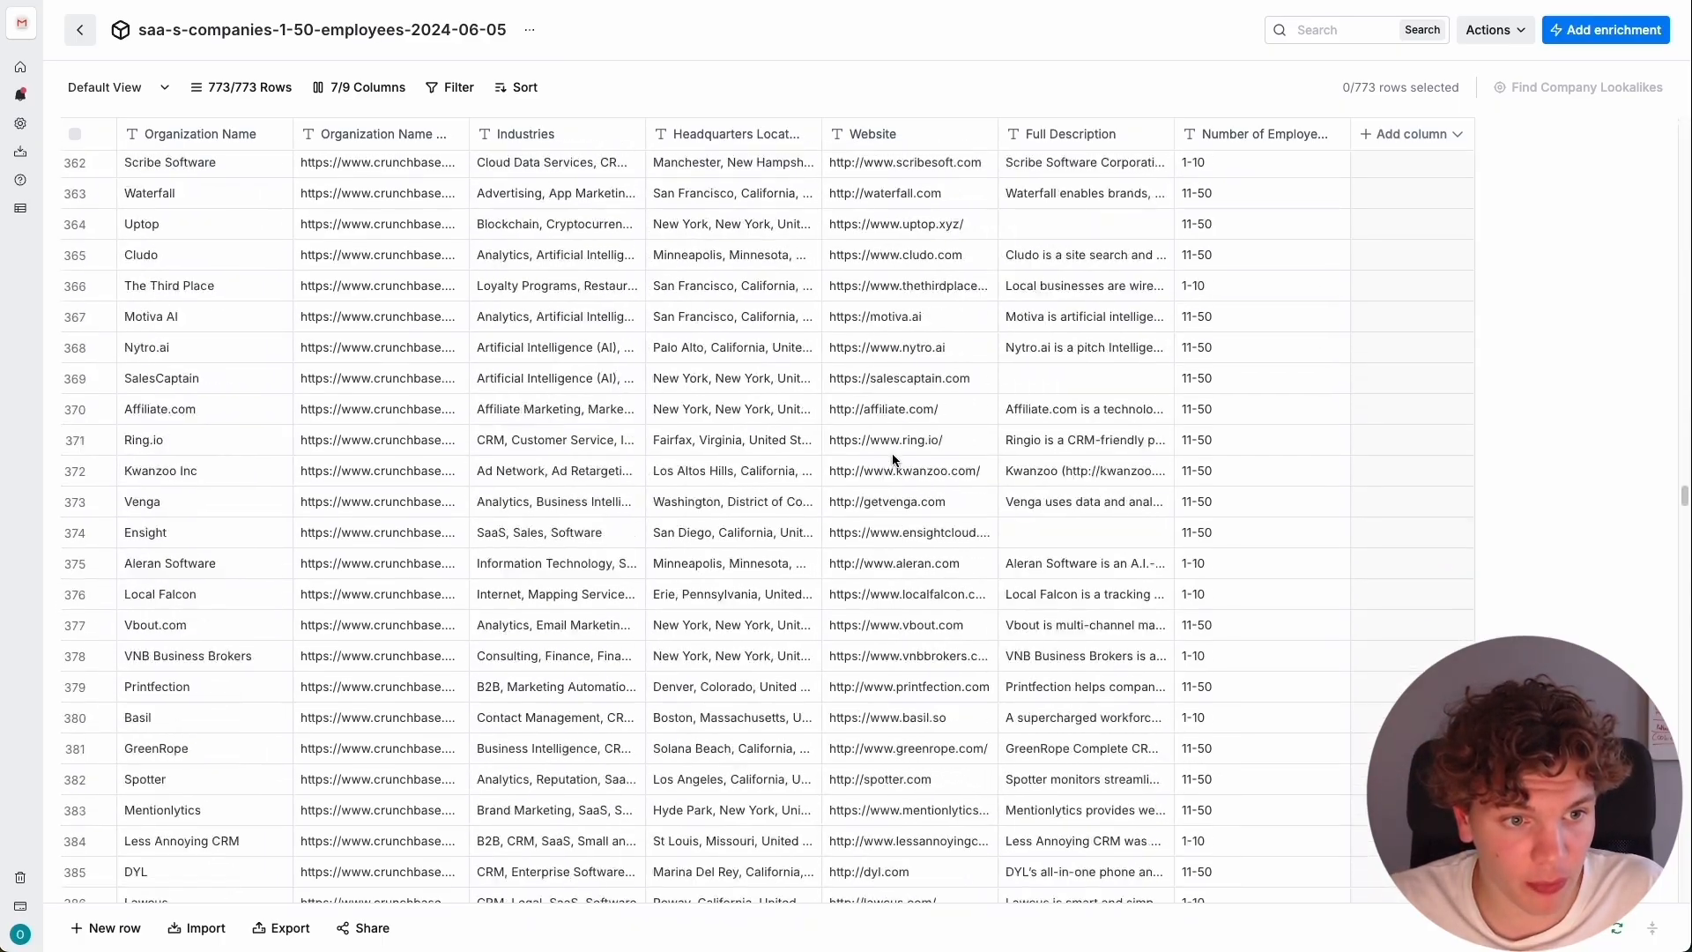
pyautogui.scroll(-20, 893, 458)
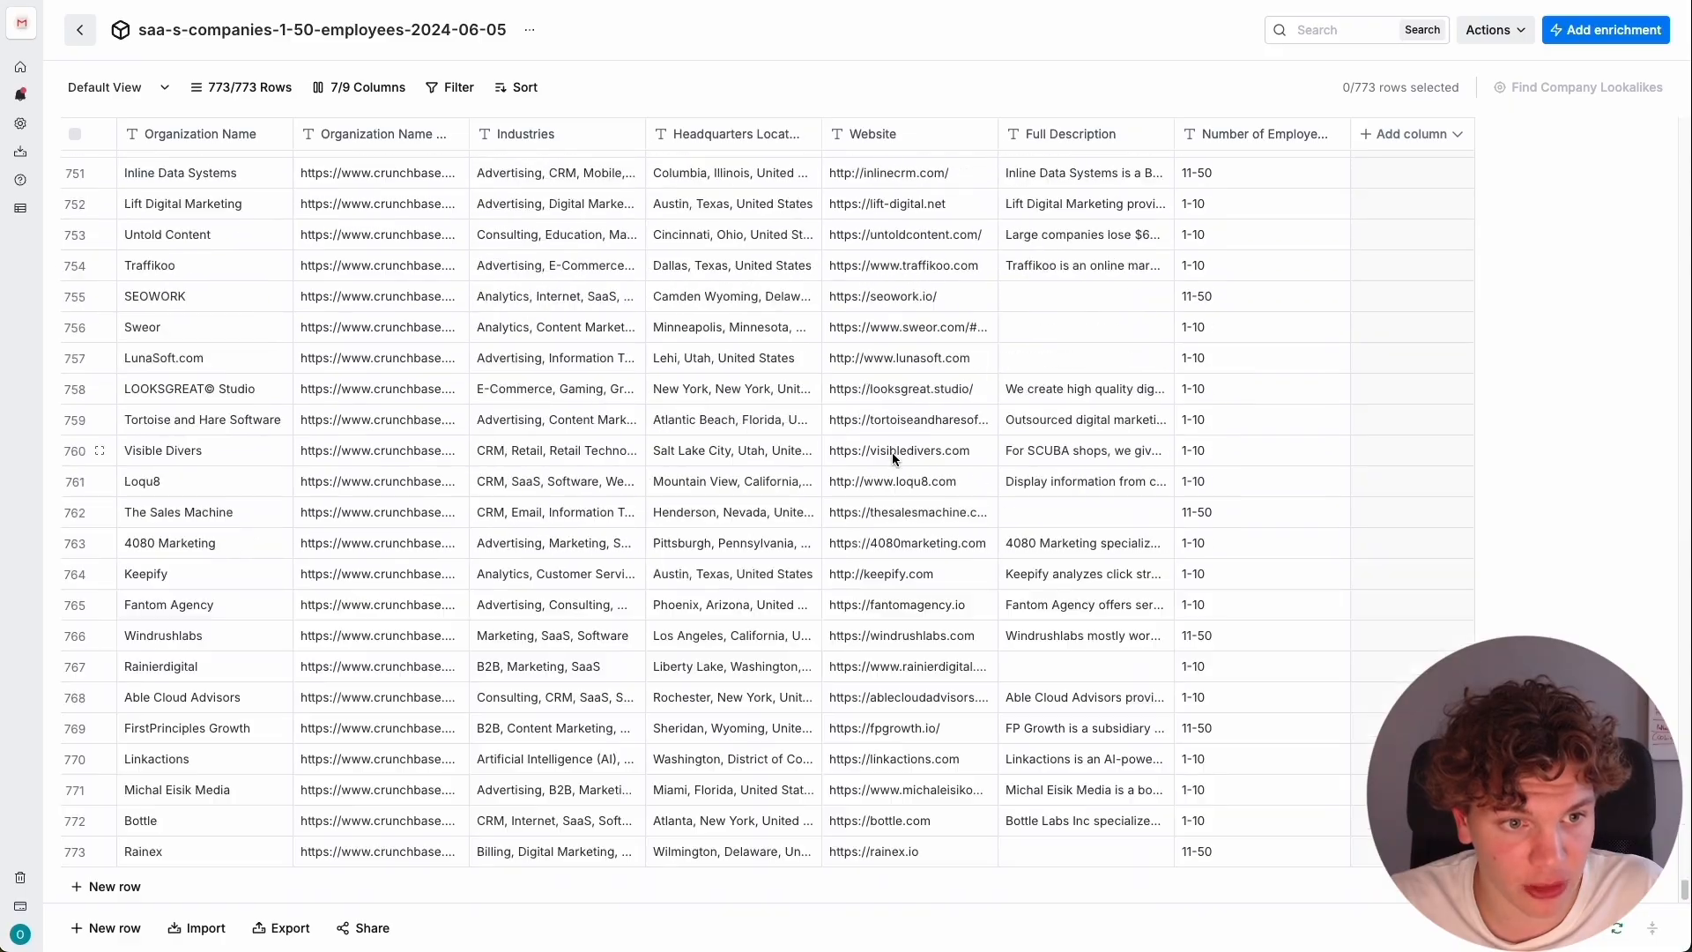
pyautogui.scroll(20, 888, 456)
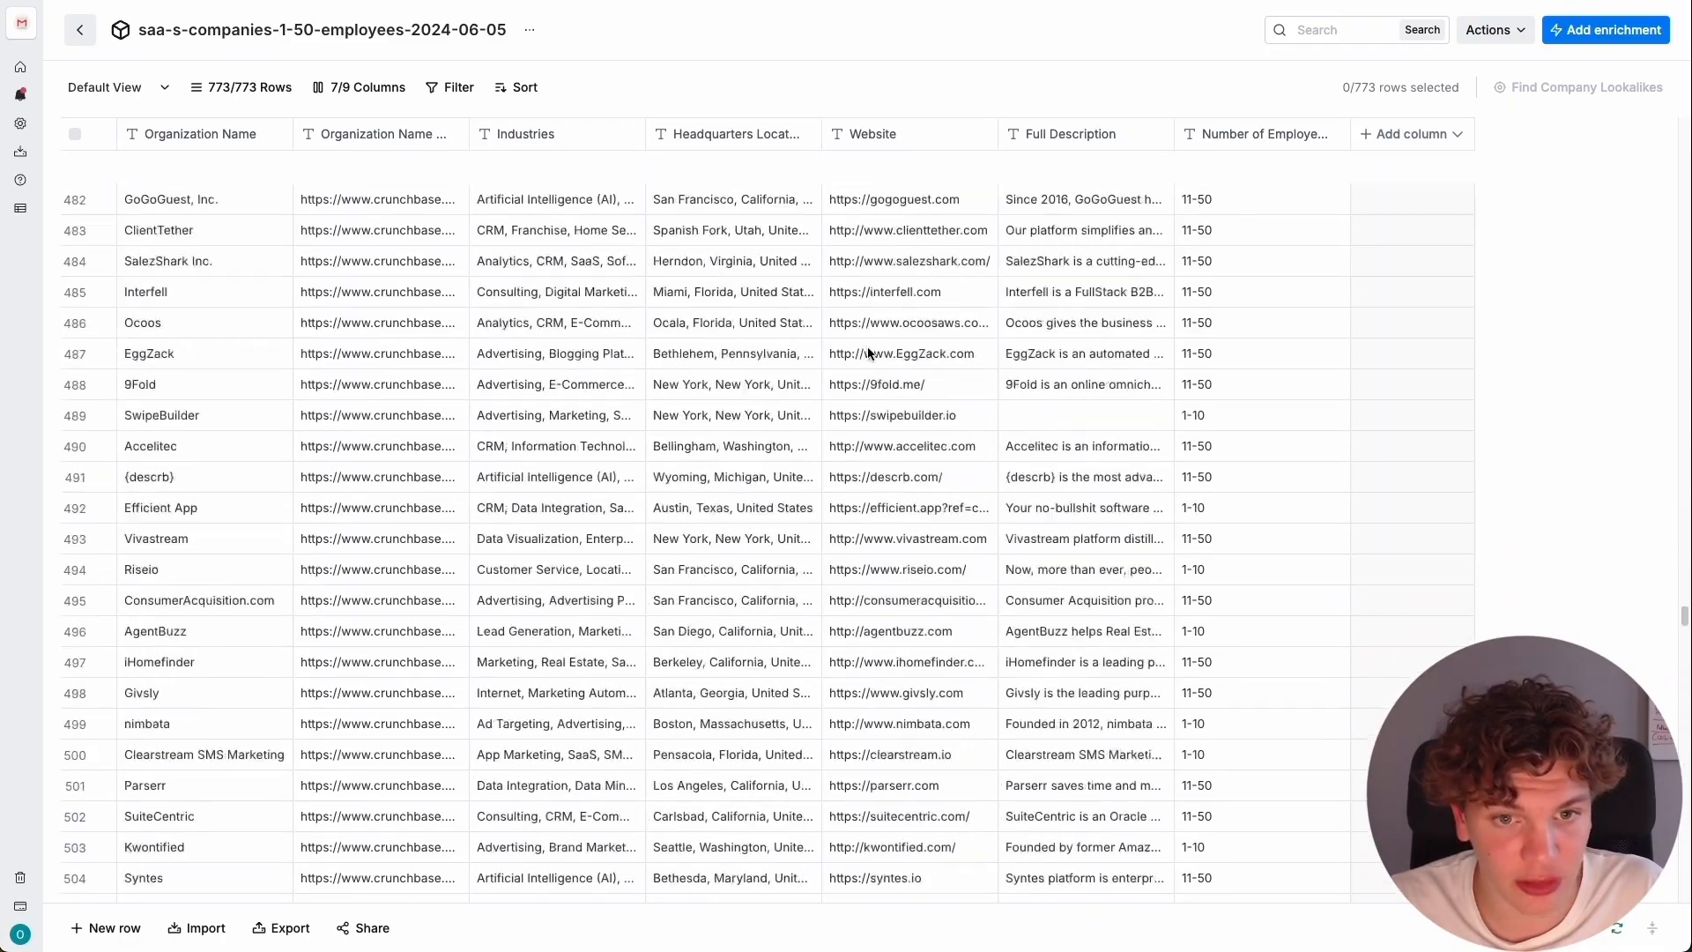
pyautogui.scroll(5, 868, 353)
pyautogui.scroll(20, 868, 353)
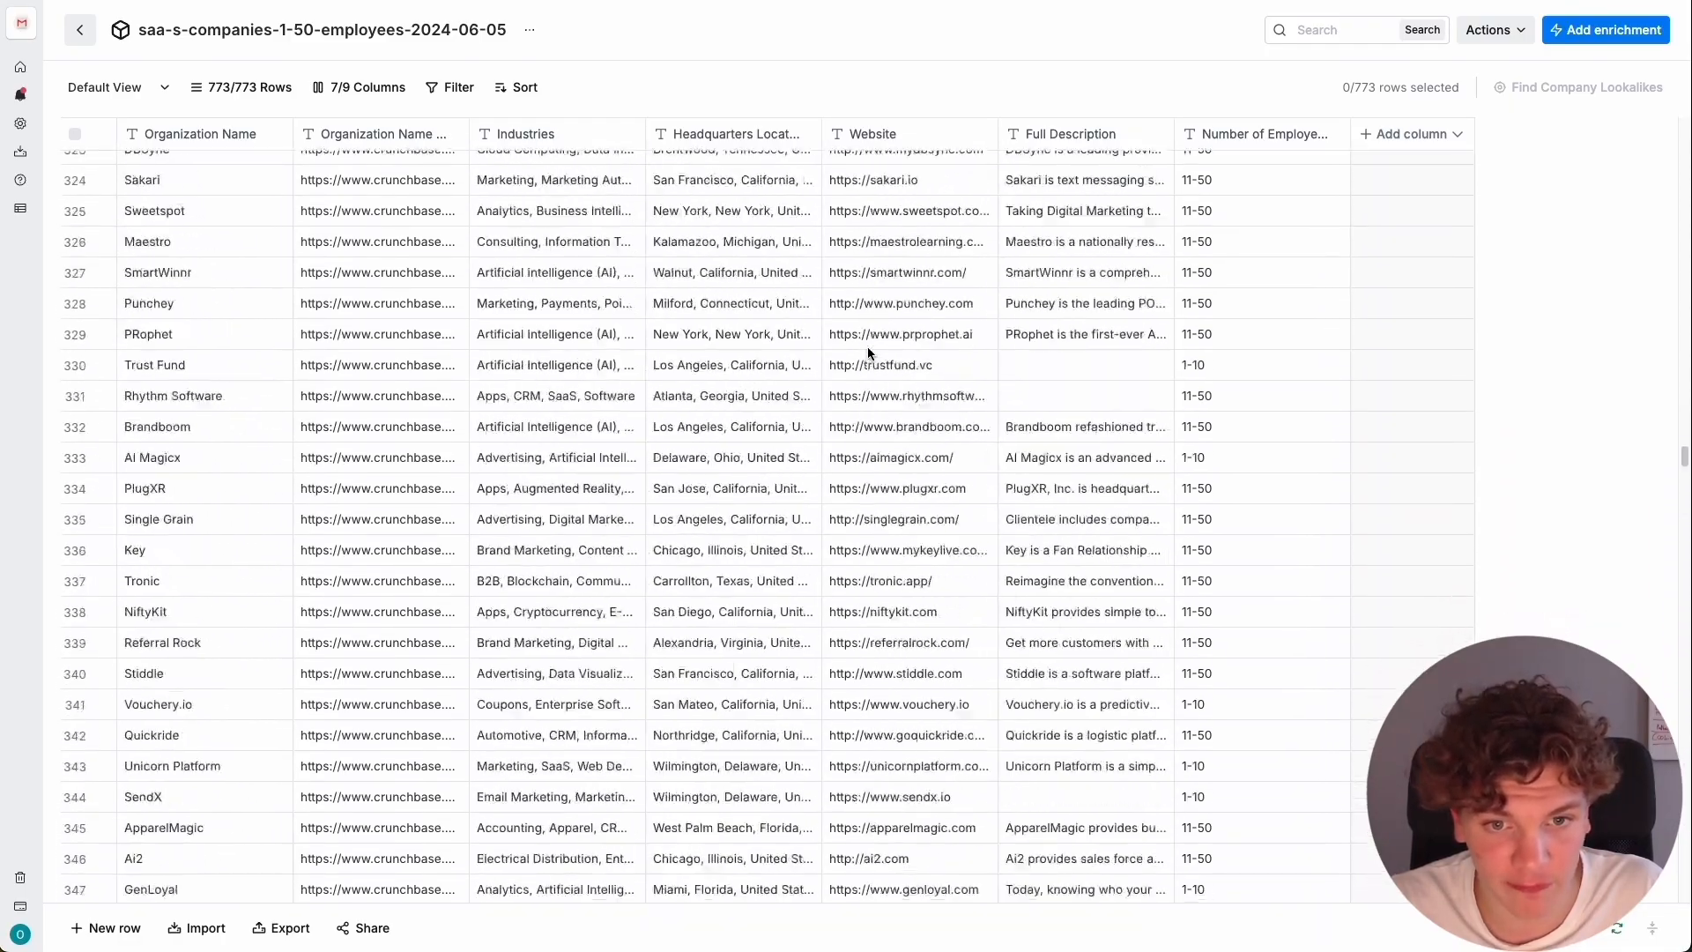
pyautogui.scroll(20, 868, 353)
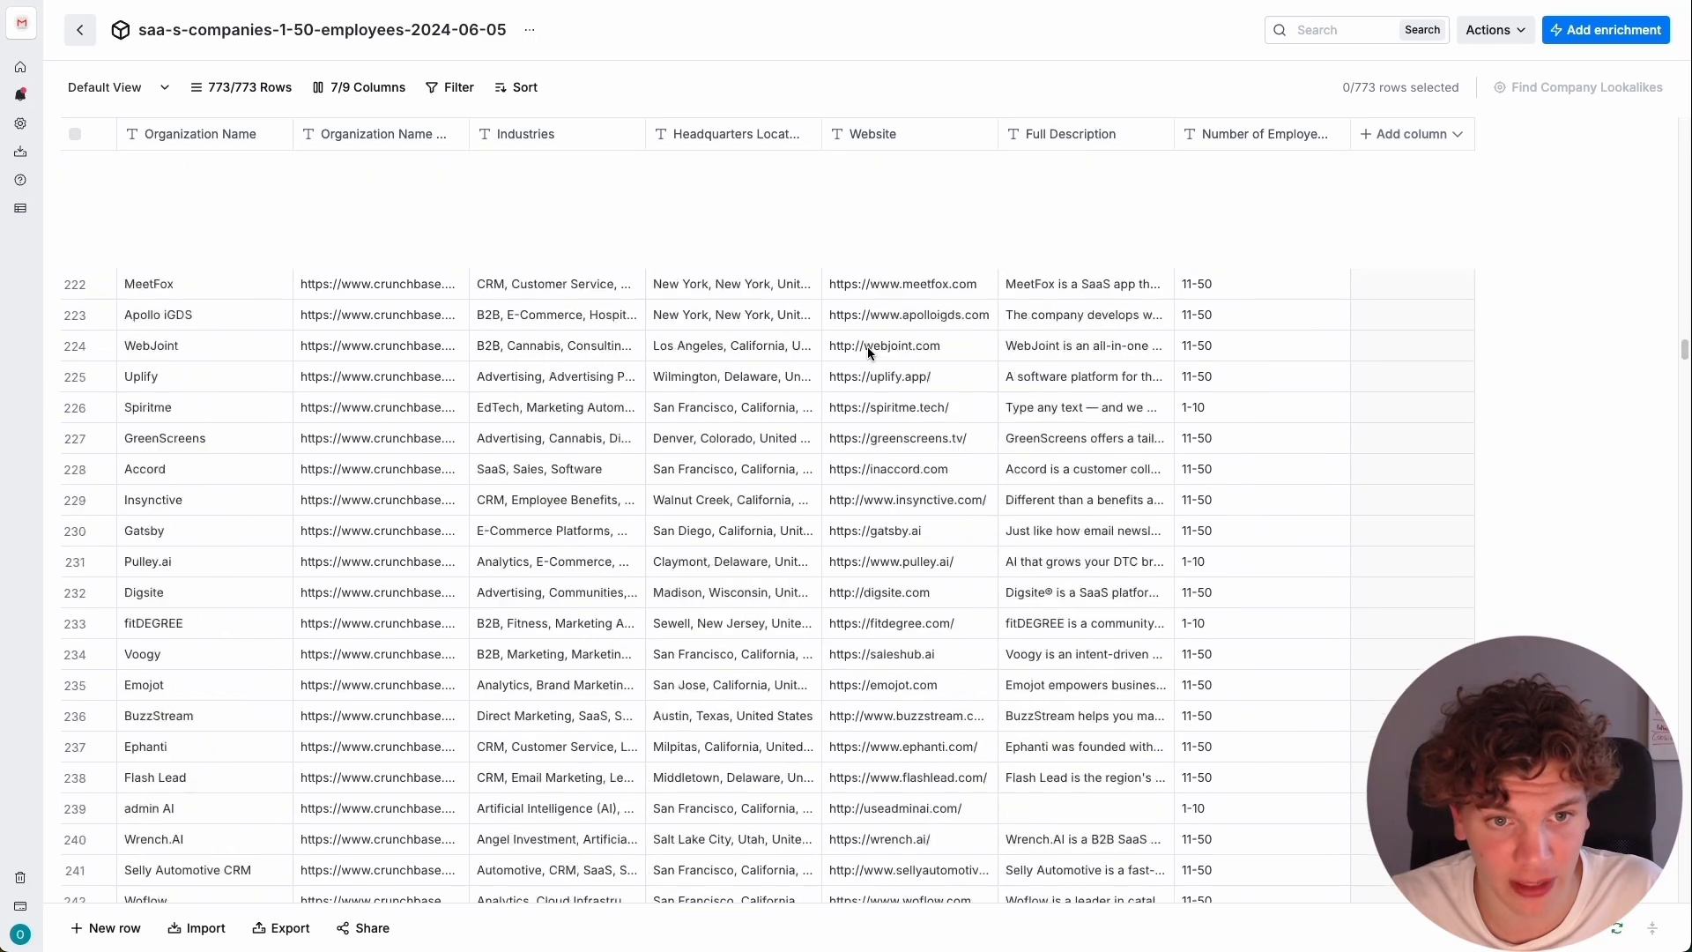
pyautogui.scroll(20, 868, 353)
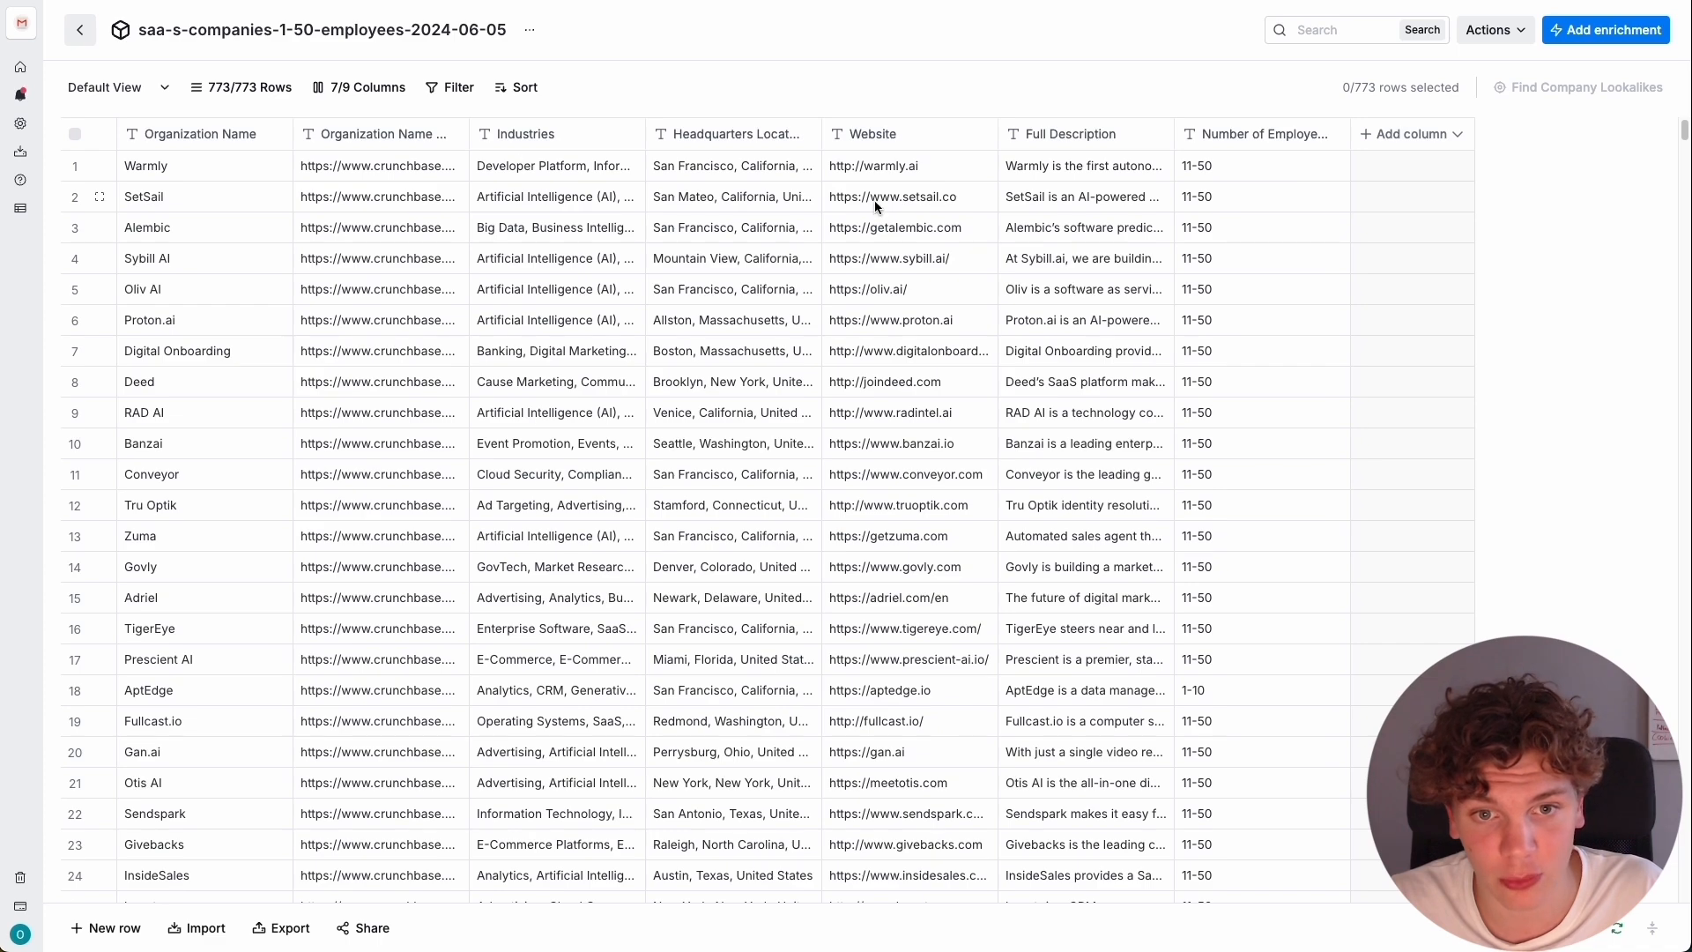
pyautogui.scroll(-13, 904, 199)
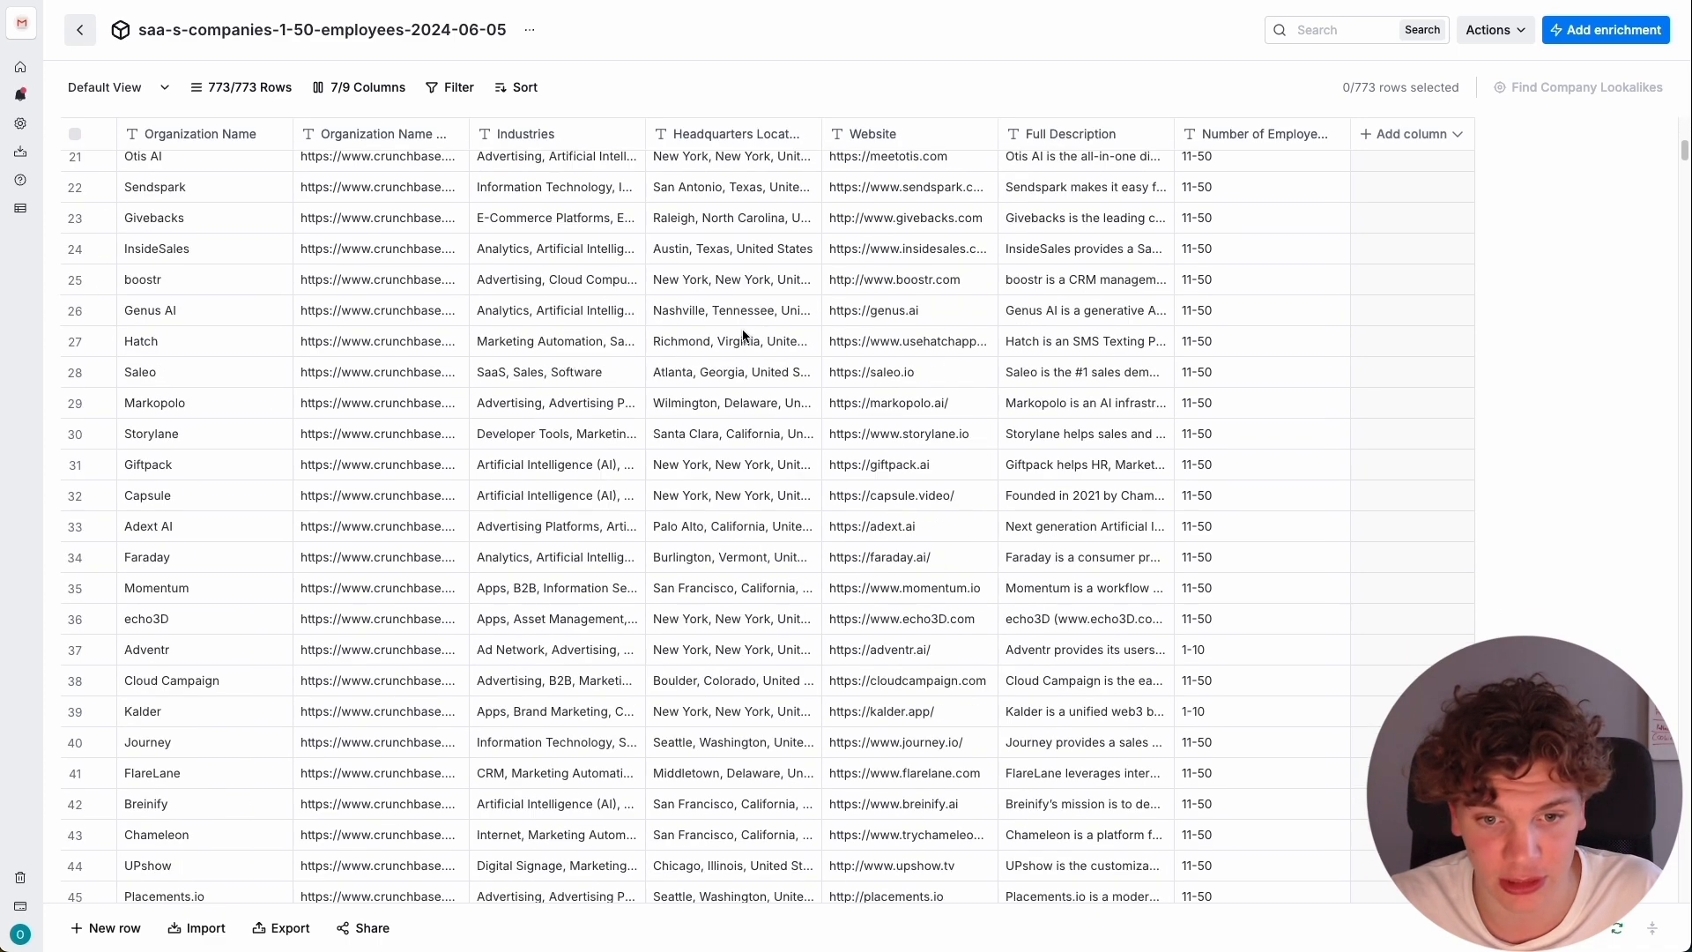
pyautogui.scroll(-18, 711, 373)
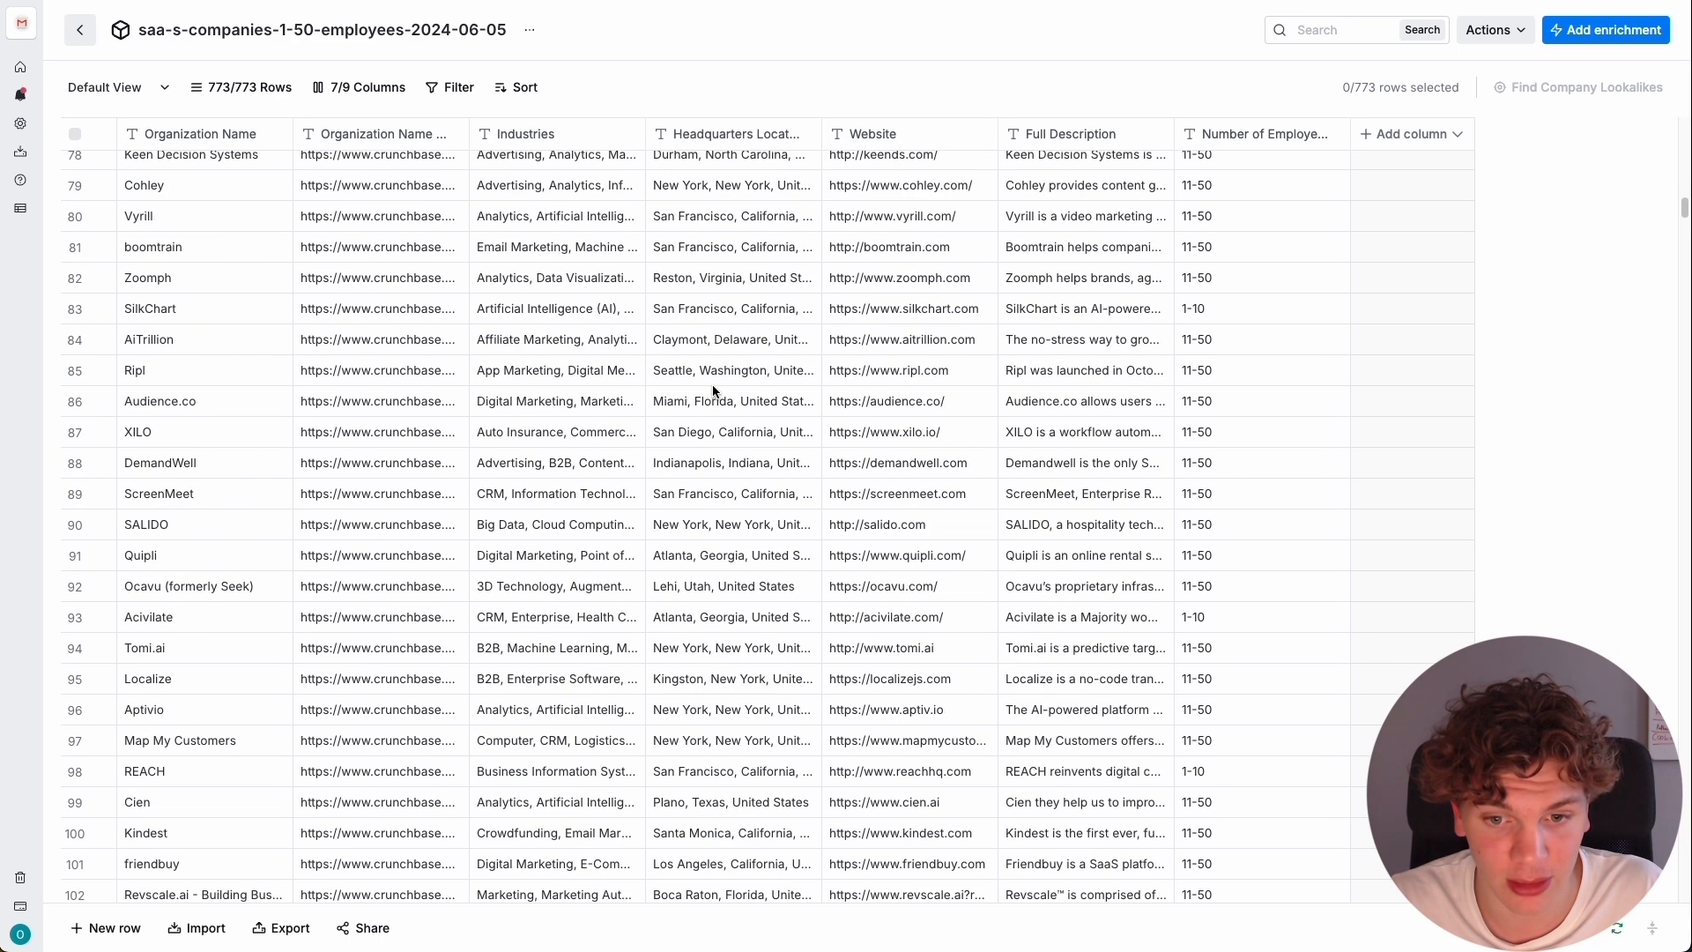
pyautogui.scroll(20, 939, 433)
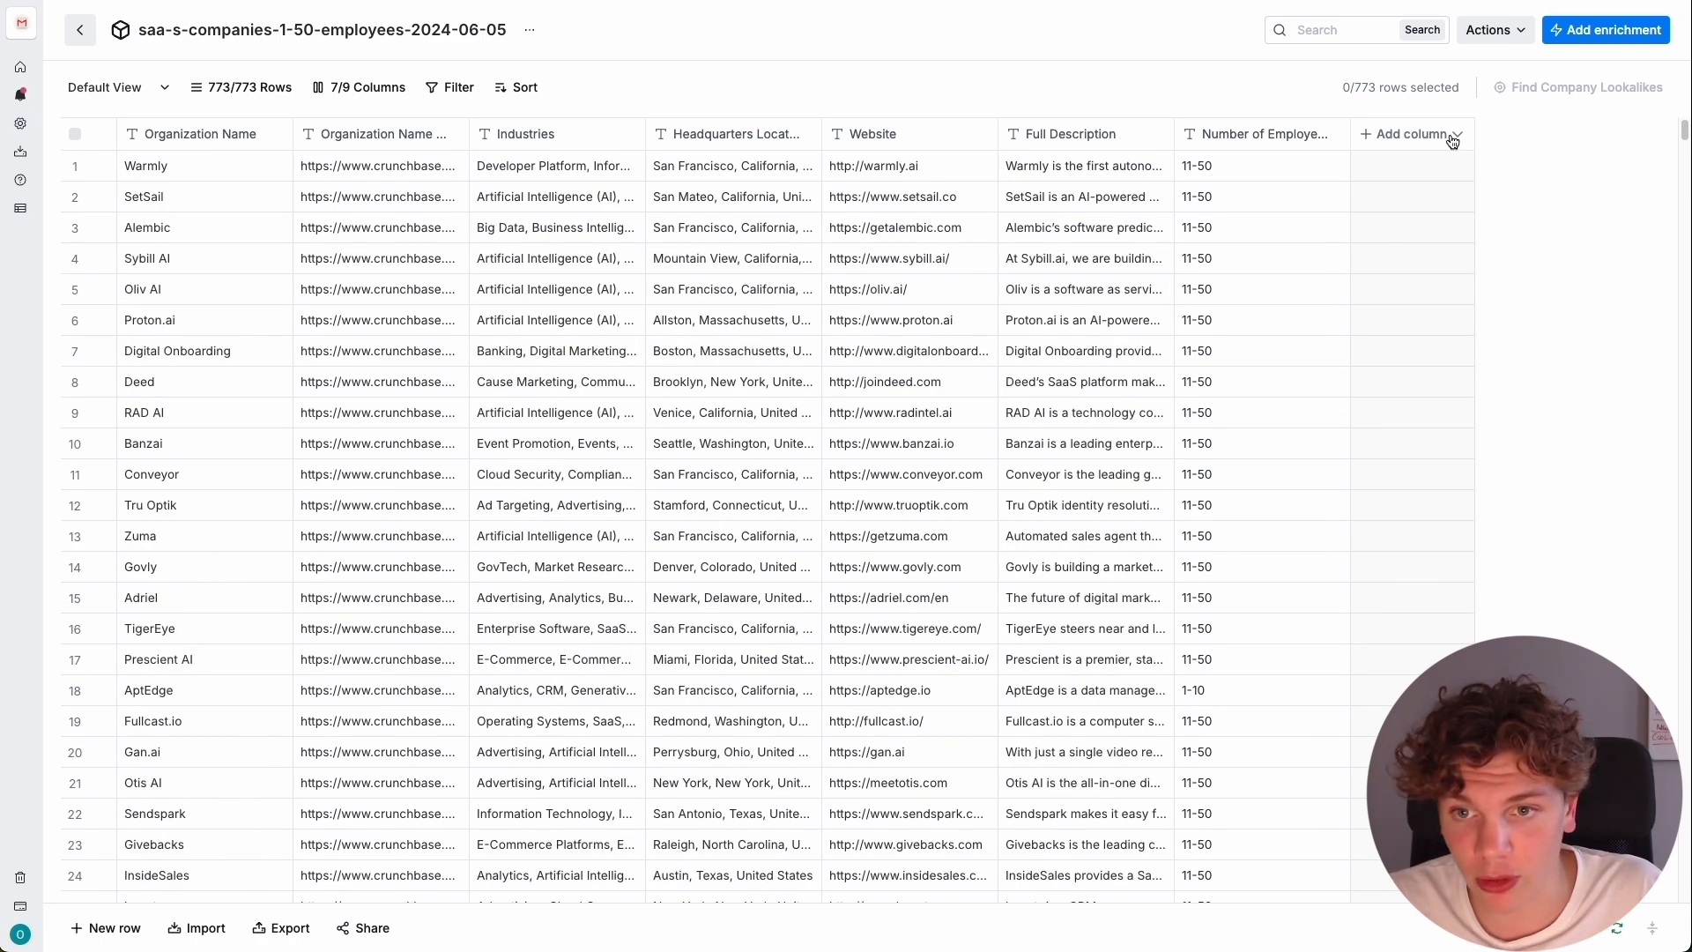
# Search the enrichments for "apollo" and open Apollo.io's Find People at Company By Job Title for a new column.
pyautogui.click(1419, 137)
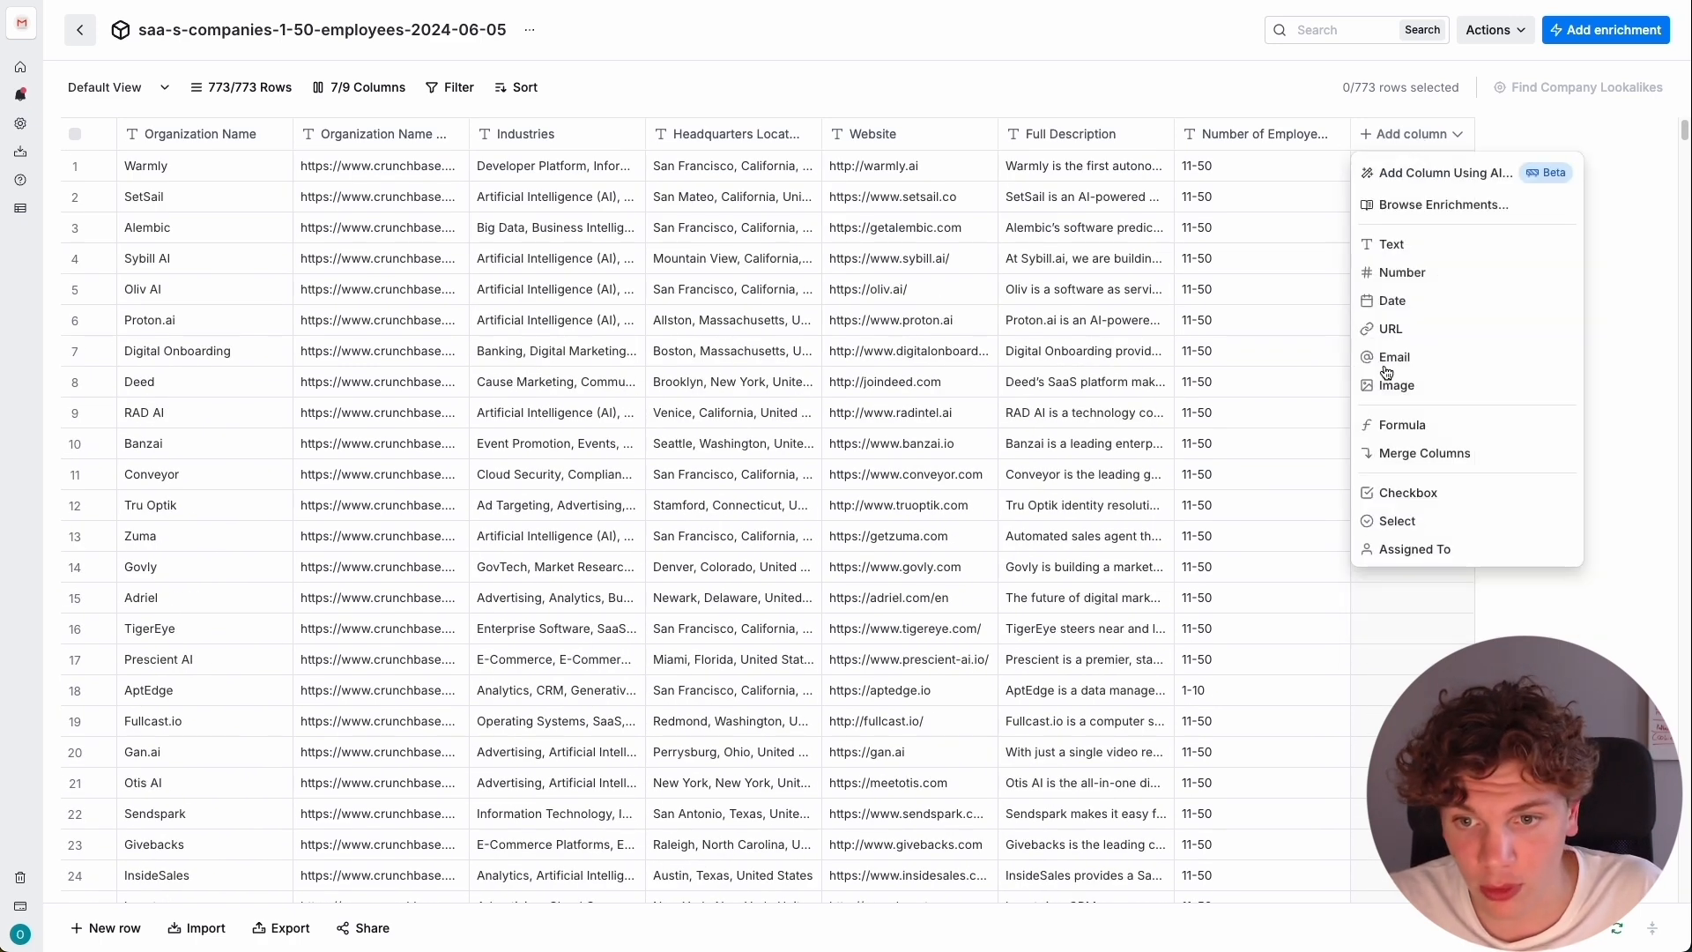
pyautogui.click(1452, 208)
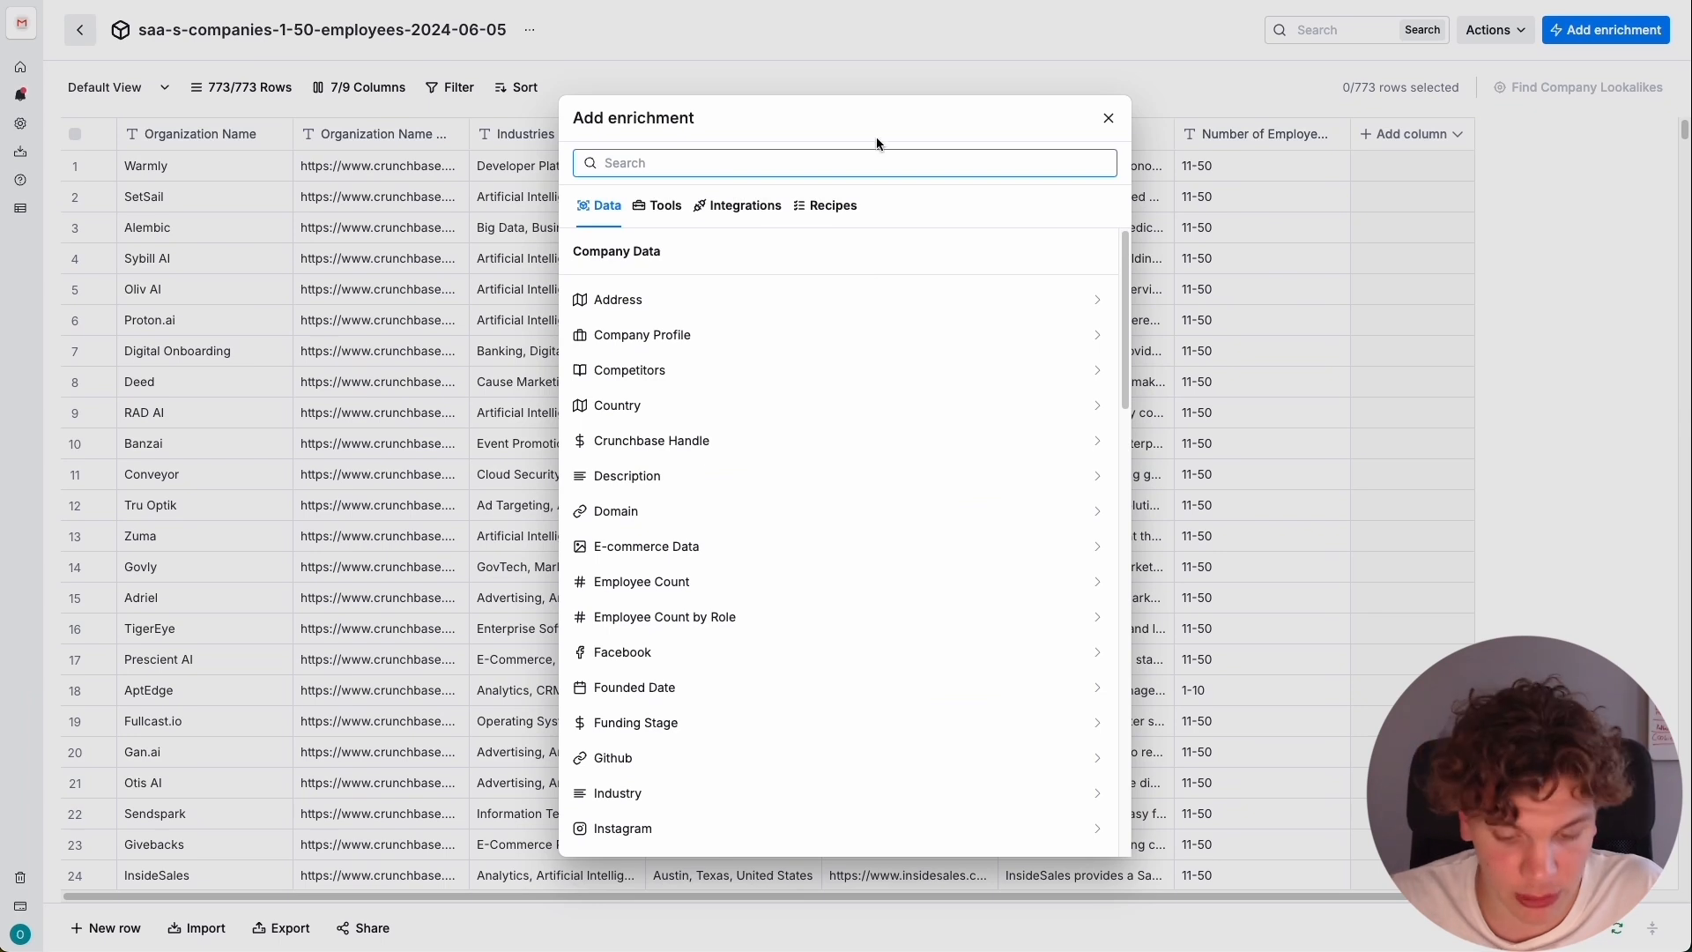
pyautogui.write('apollo')
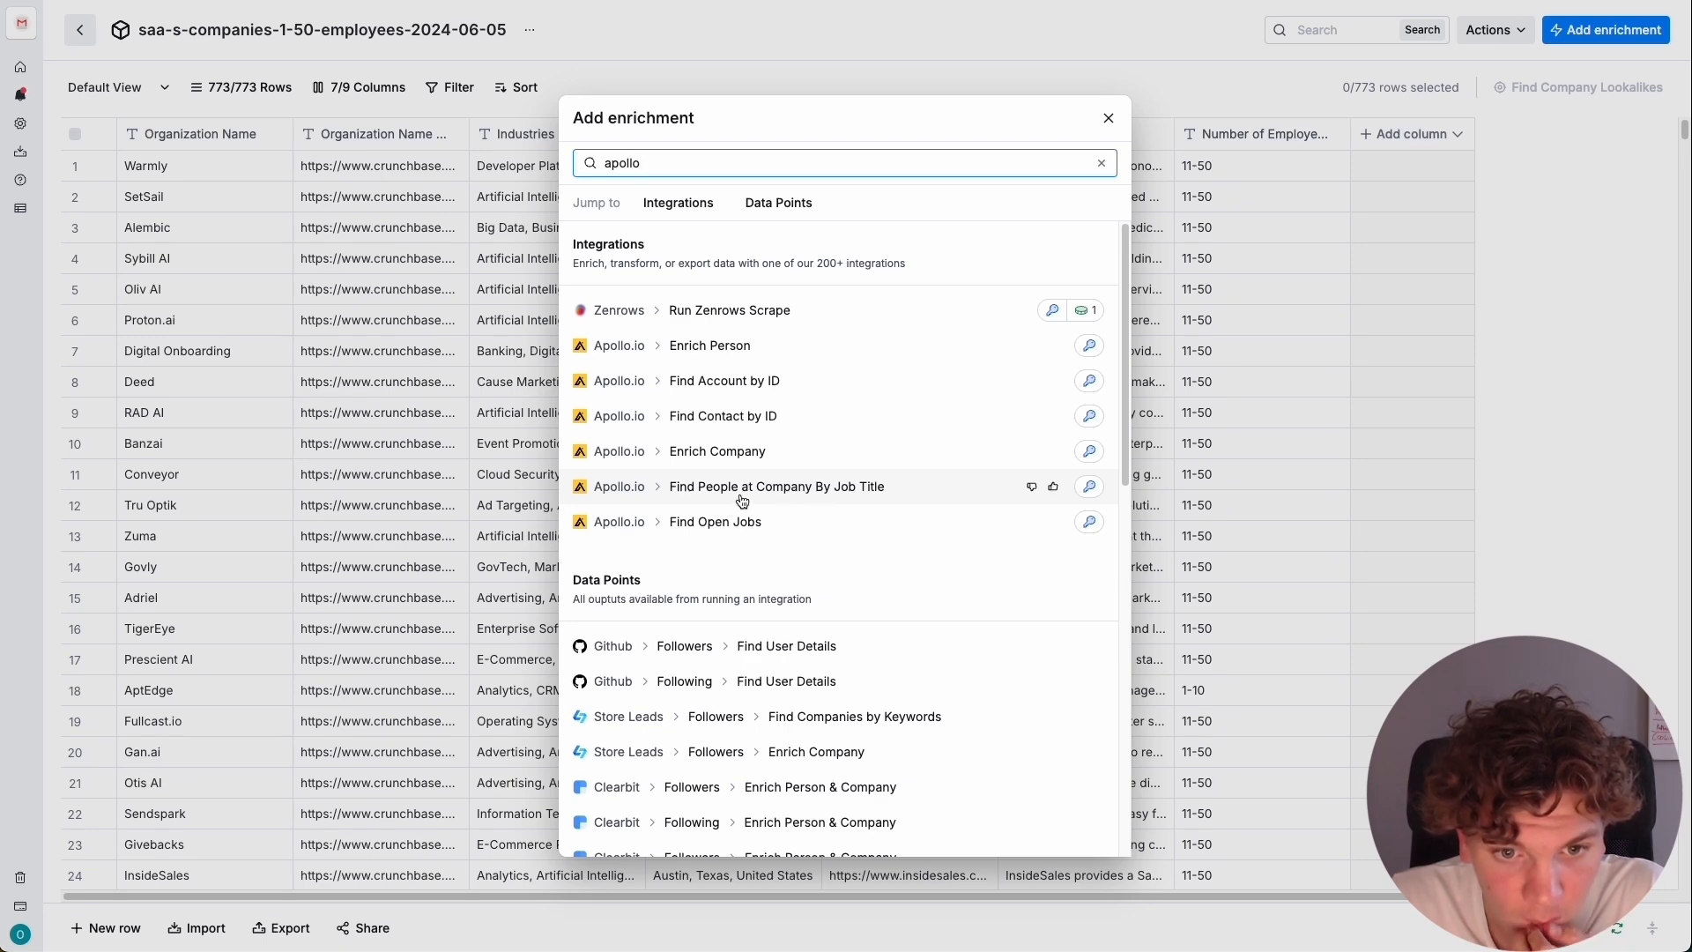
pyautogui.click(680, 487)
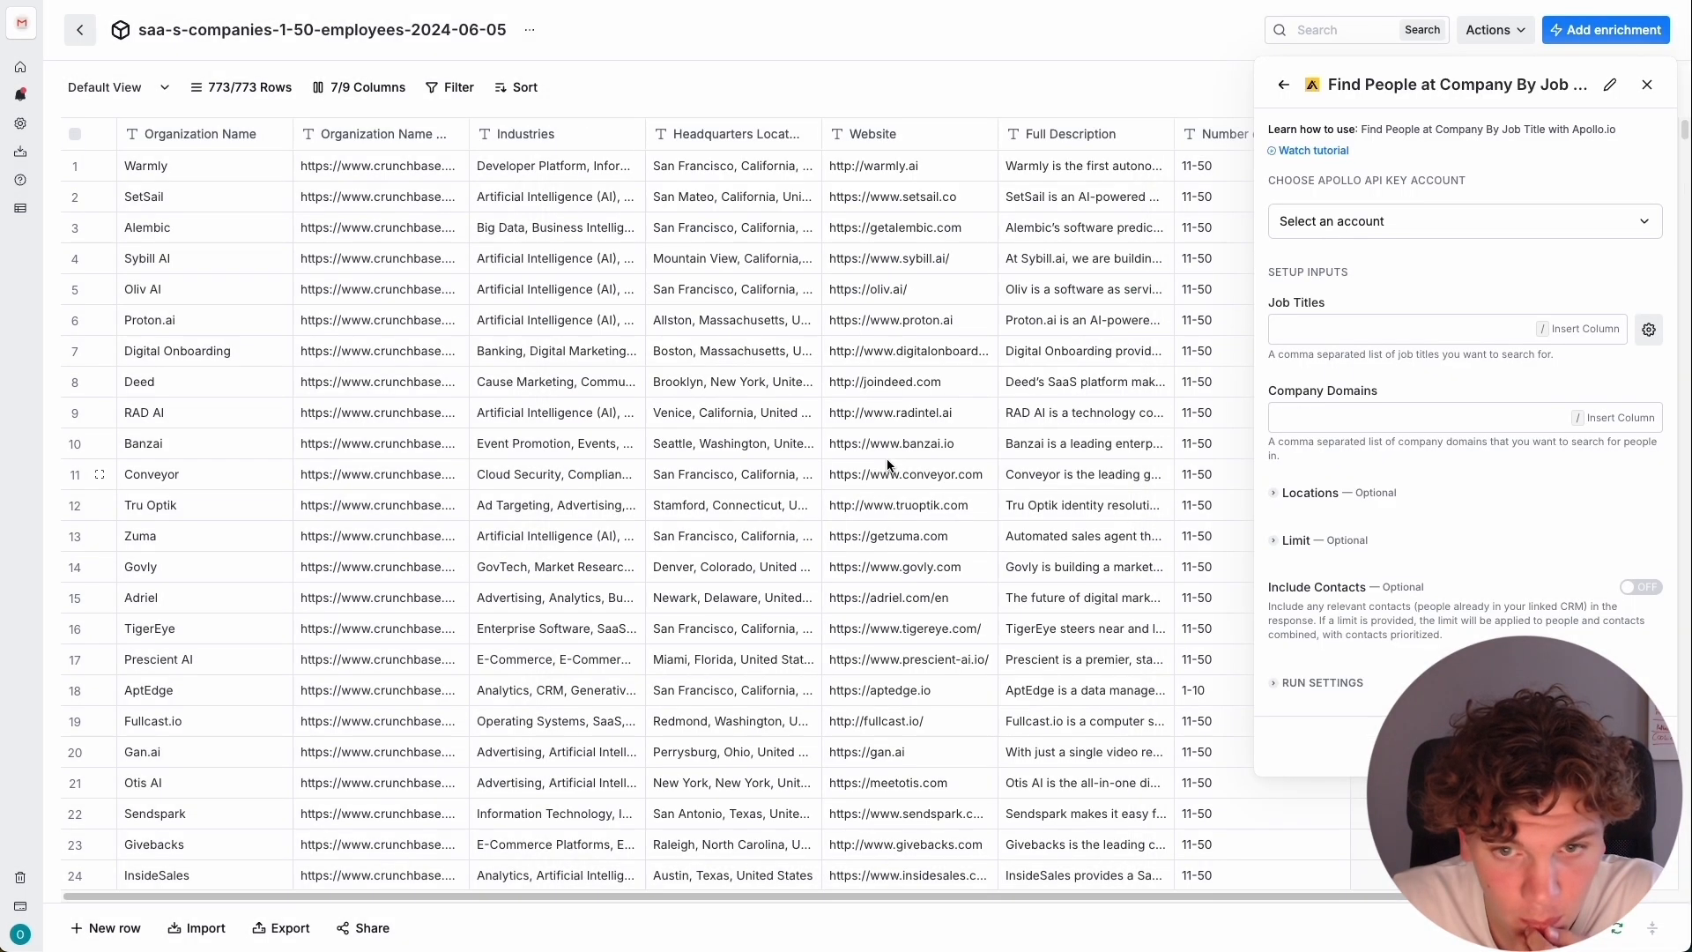
# Enter CEO, founder and owner as the job titles for the people search.
pyautogui.click(1424, 328)
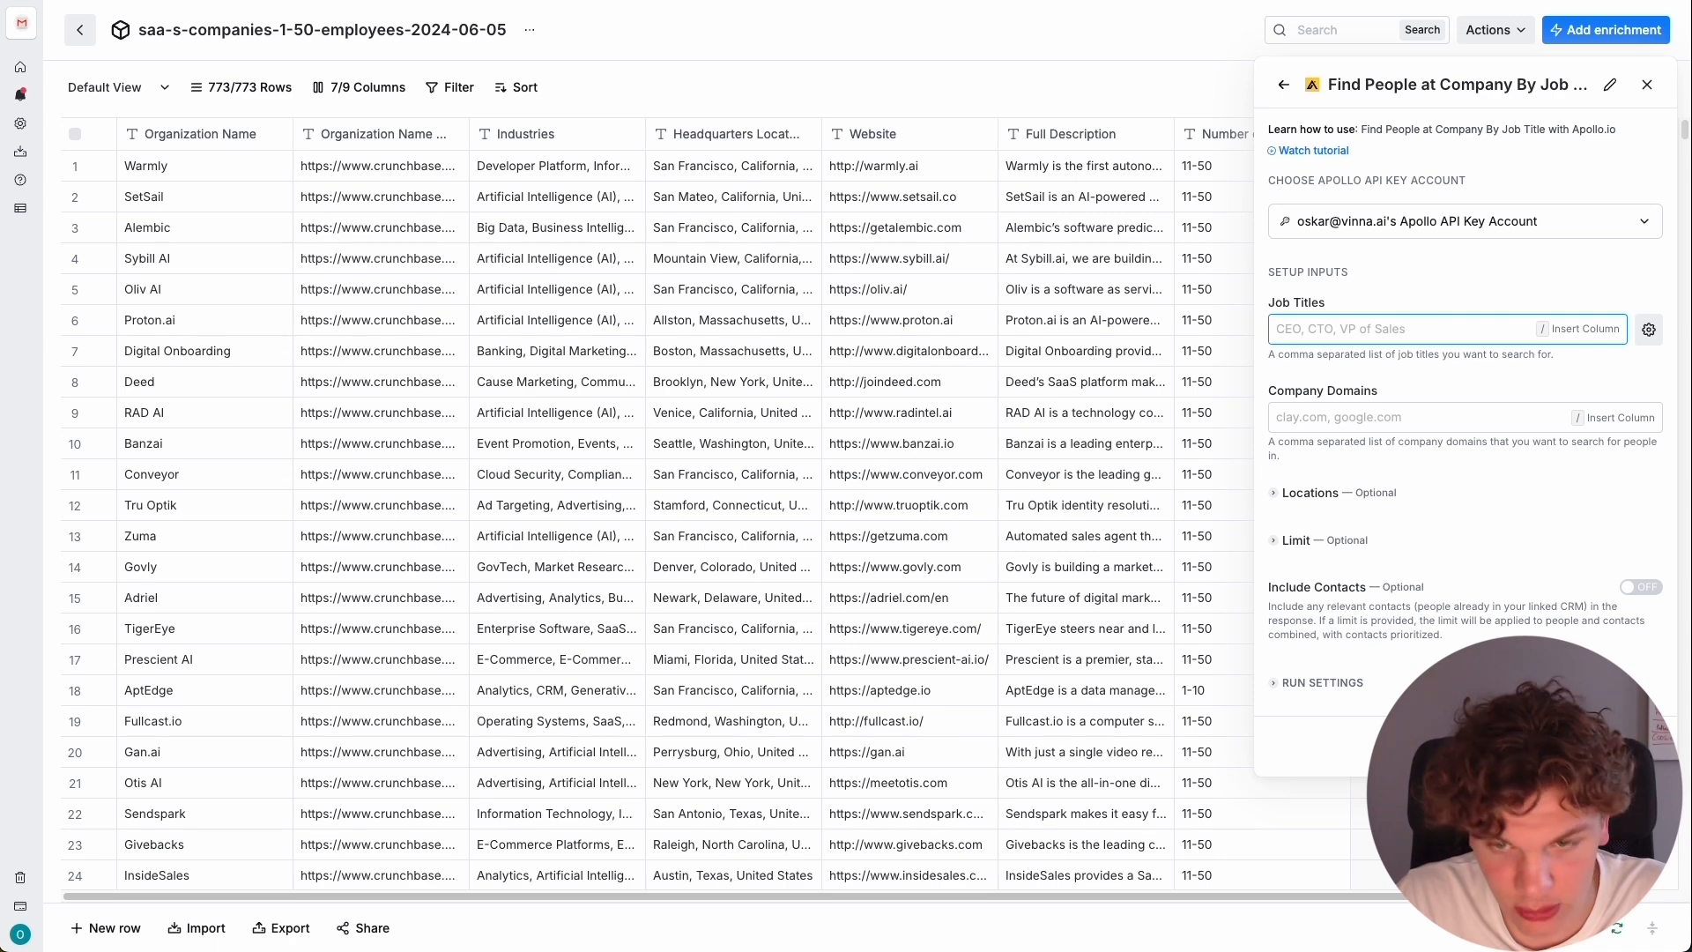
pyautogui.write('CEO')
pyautogui.press('BackSpace')
pyautogui.press('BackSpace')
pyautogui.press('BackSpace')
pyautogui.write('CEO')
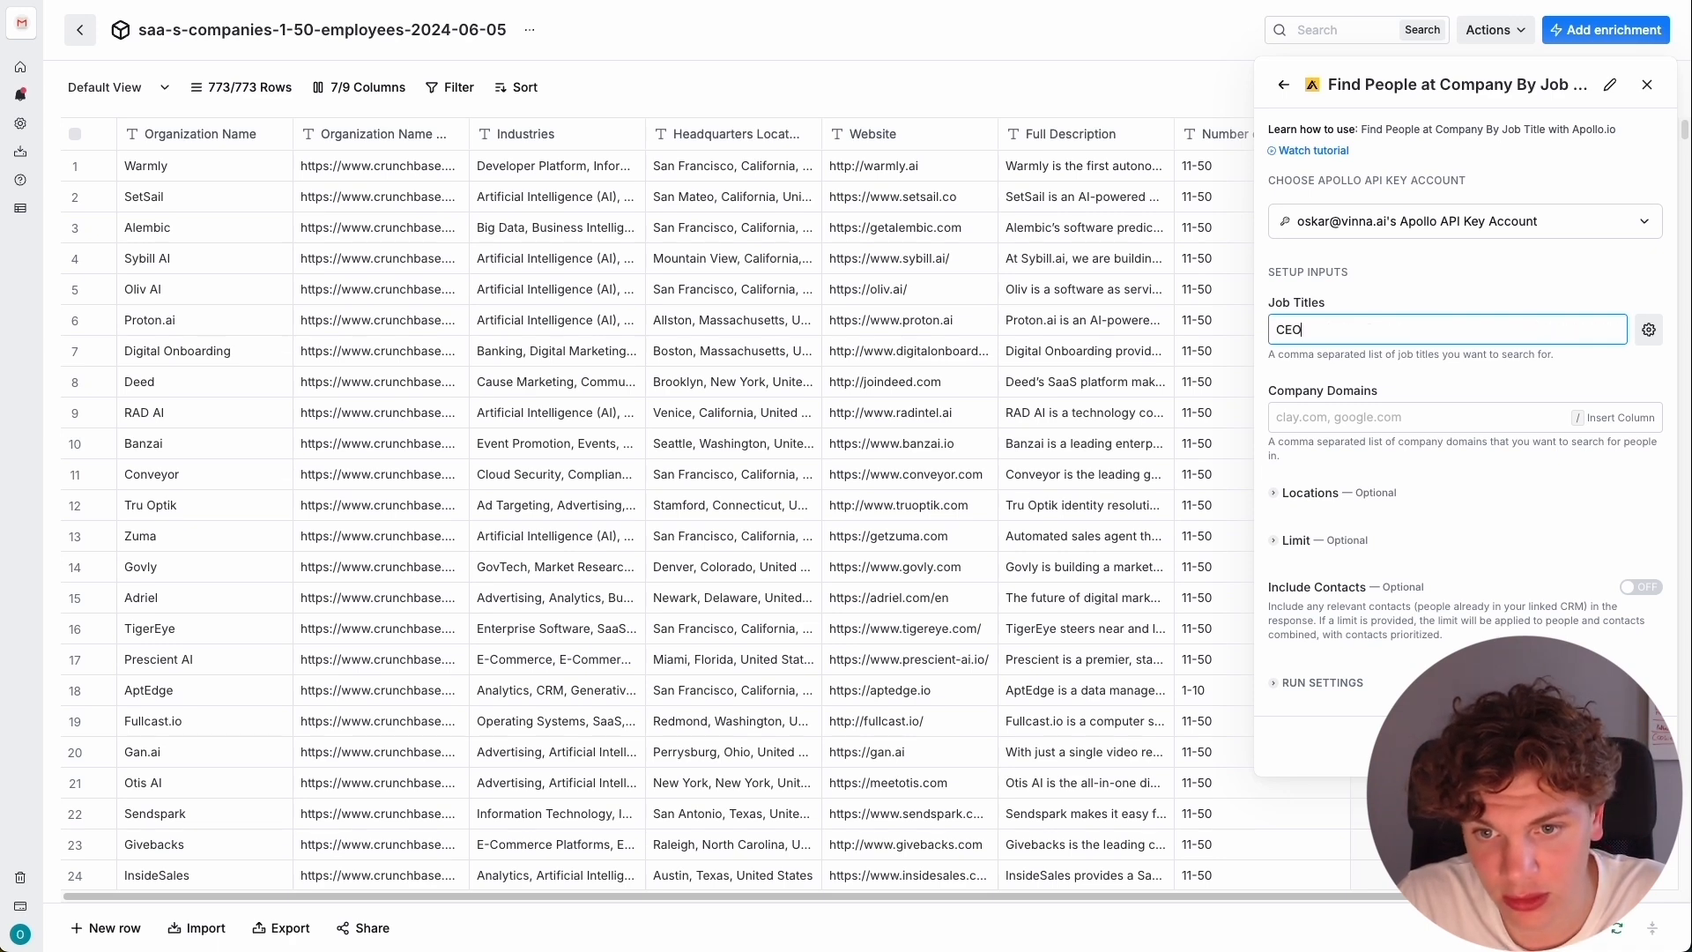
pyautogui.write(',founder,')
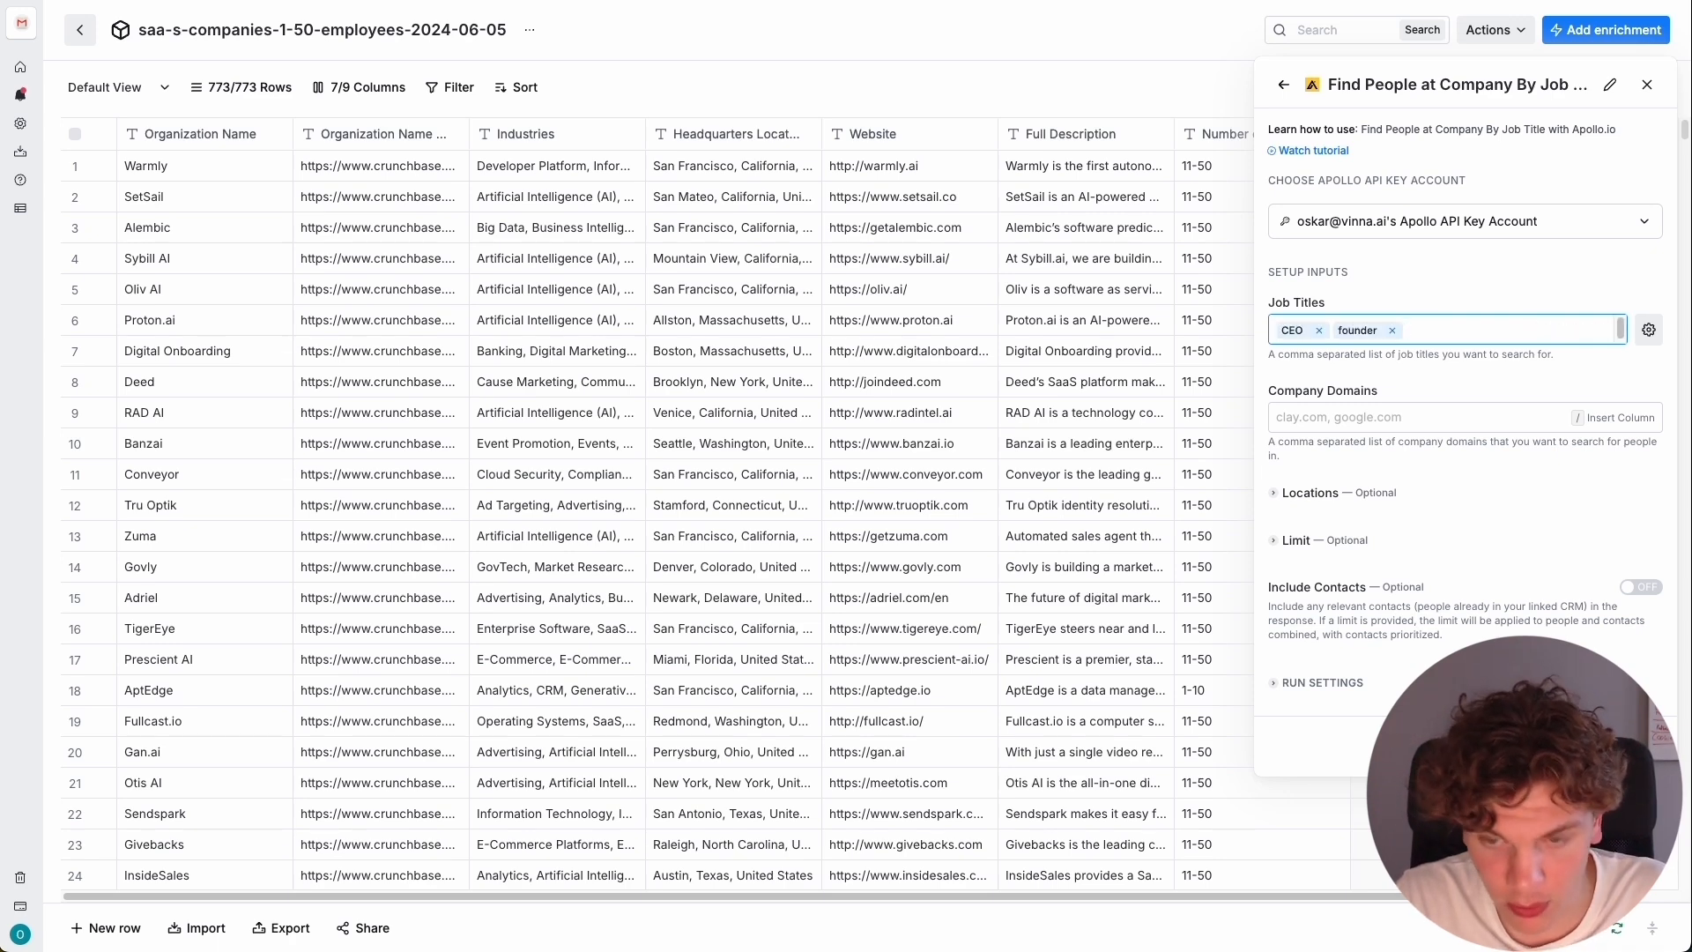
pyautogui.write('owner,')
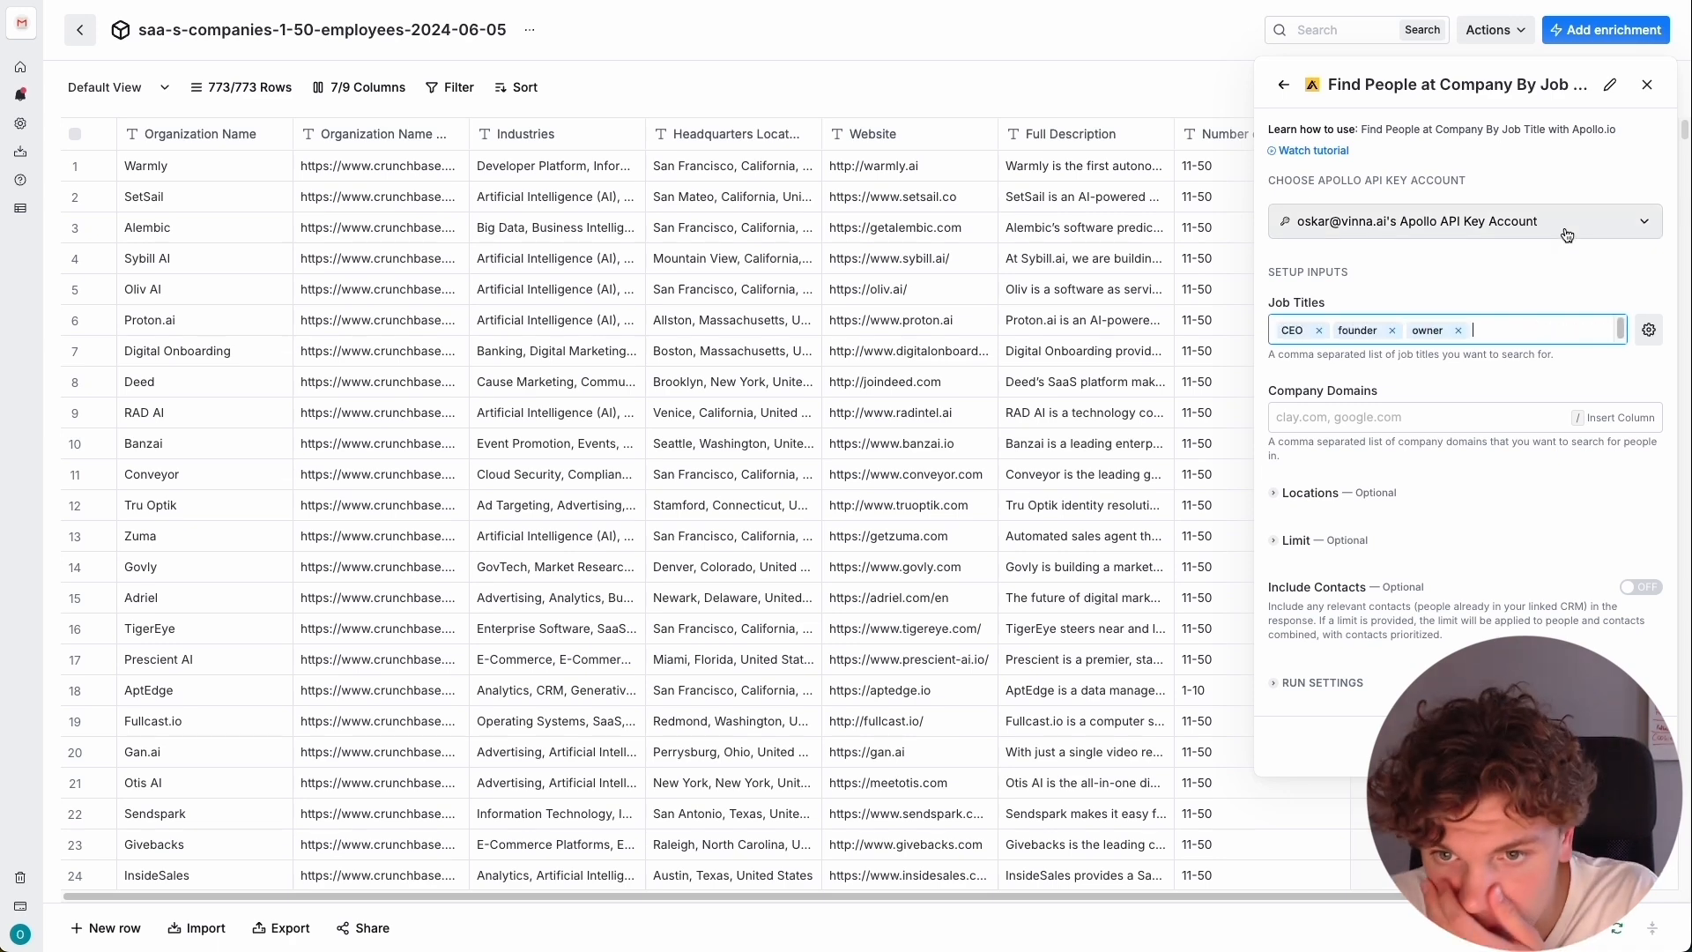
# Use the Website column as the company domains and save the Find People enrichment as a new column.
pyautogui.click(1433, 416)
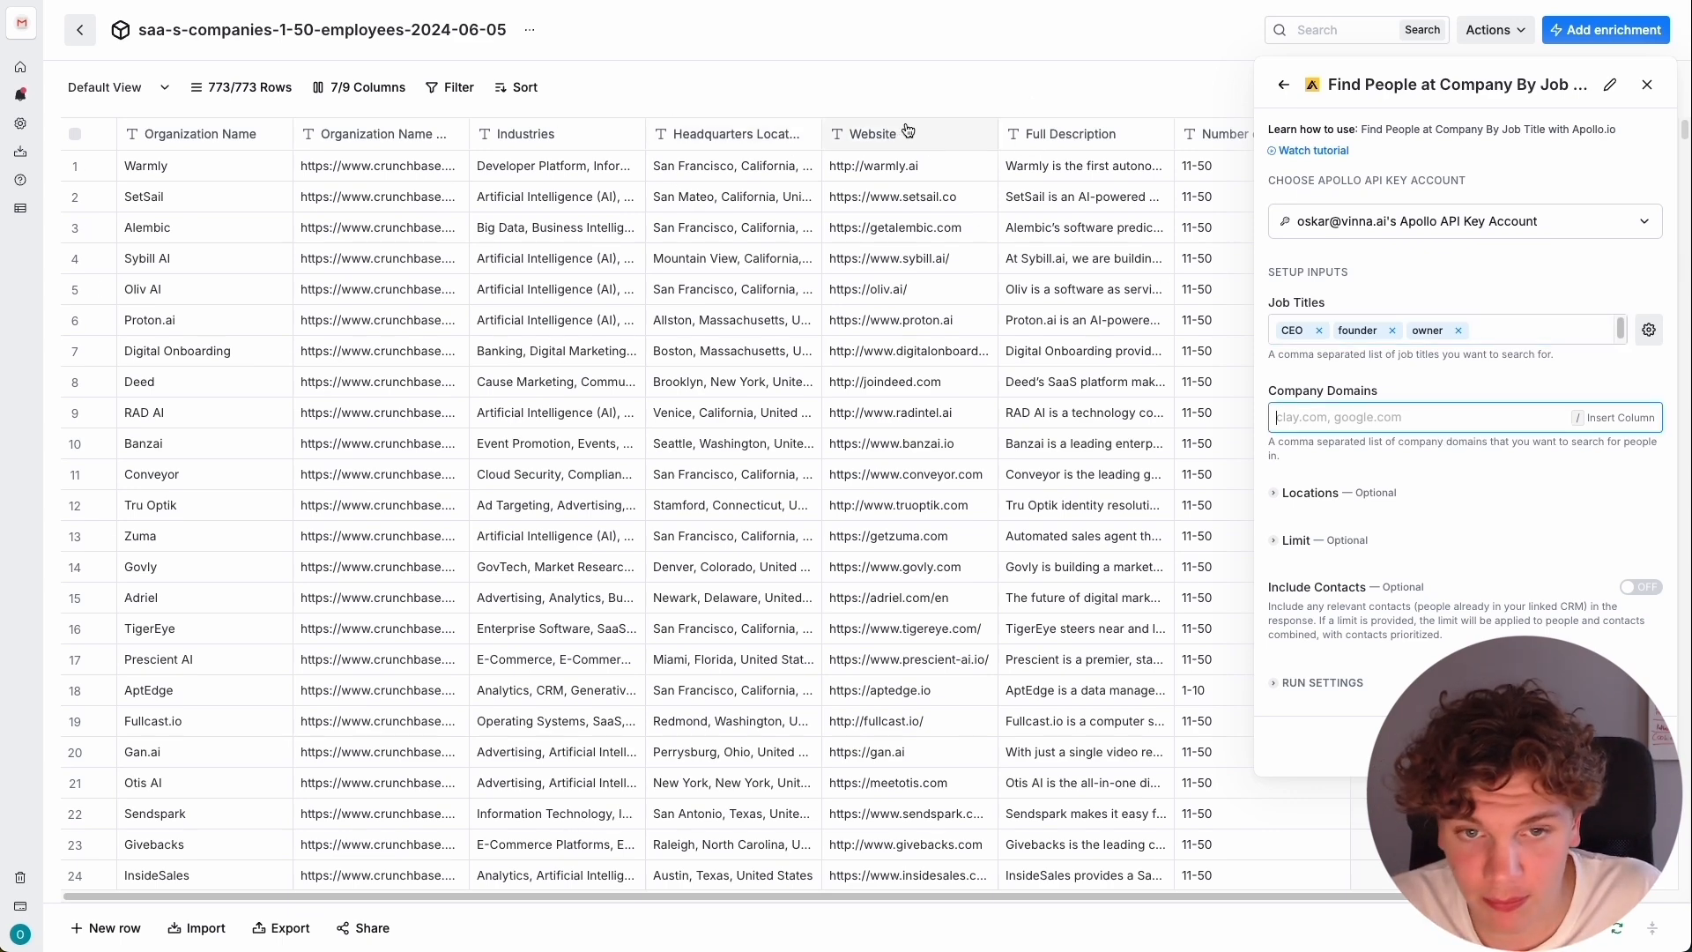
pyautogui.write('/')
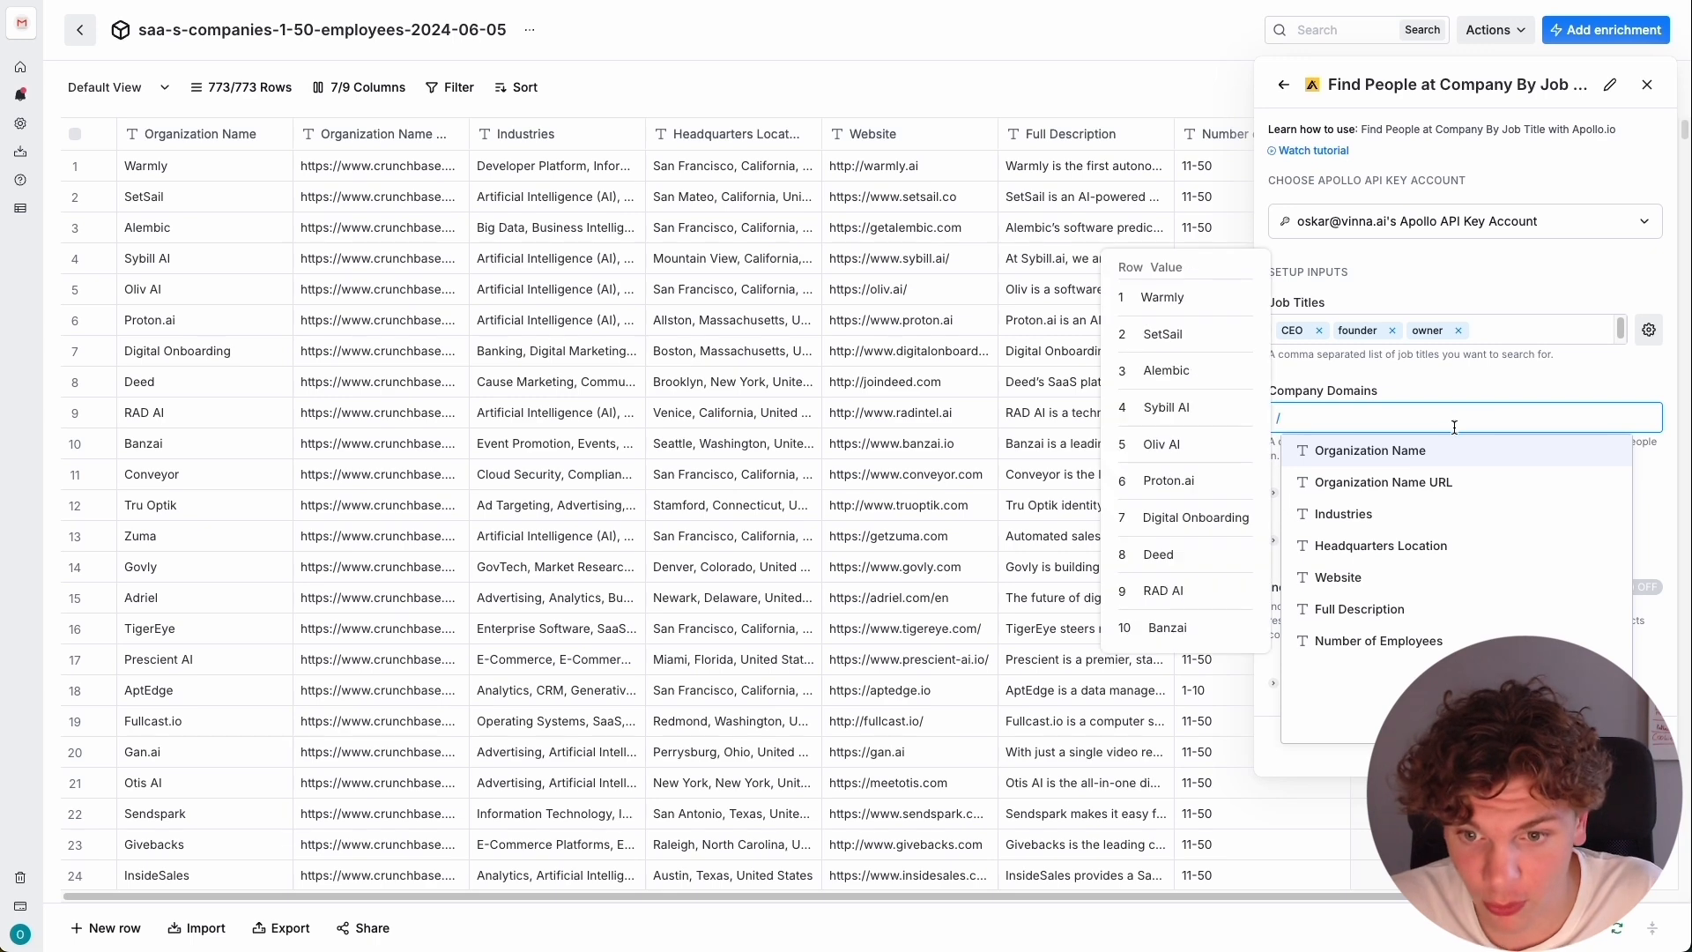
pyautogui.click(1405, 579)
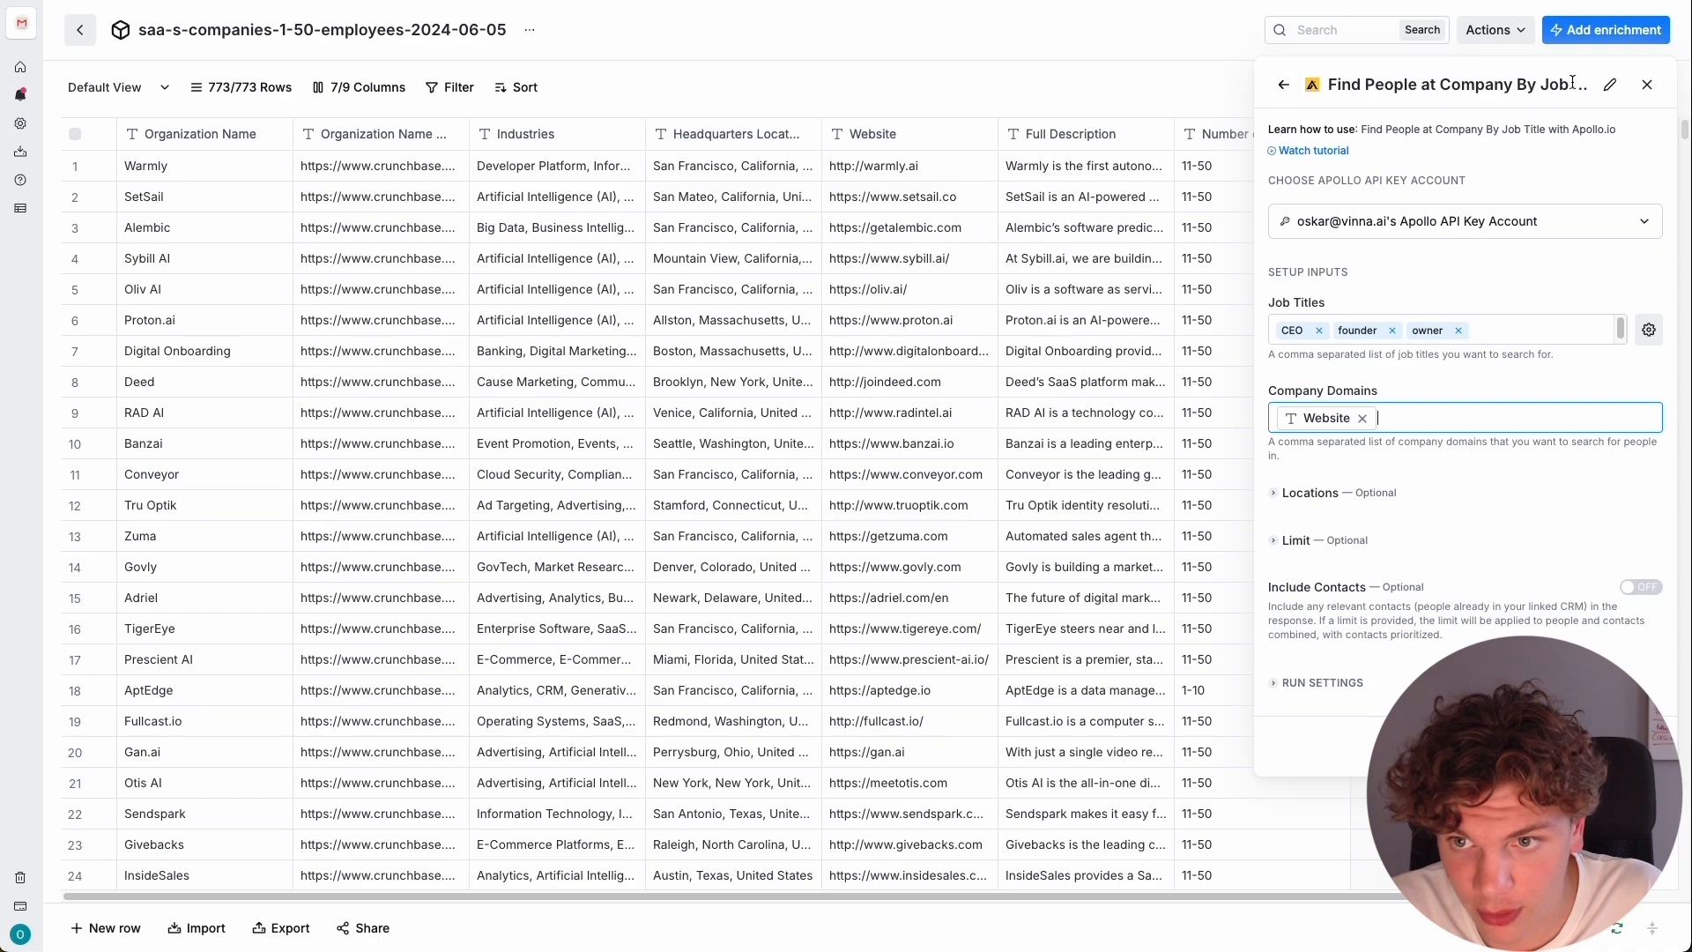
pyautogui.click(1647, 87)
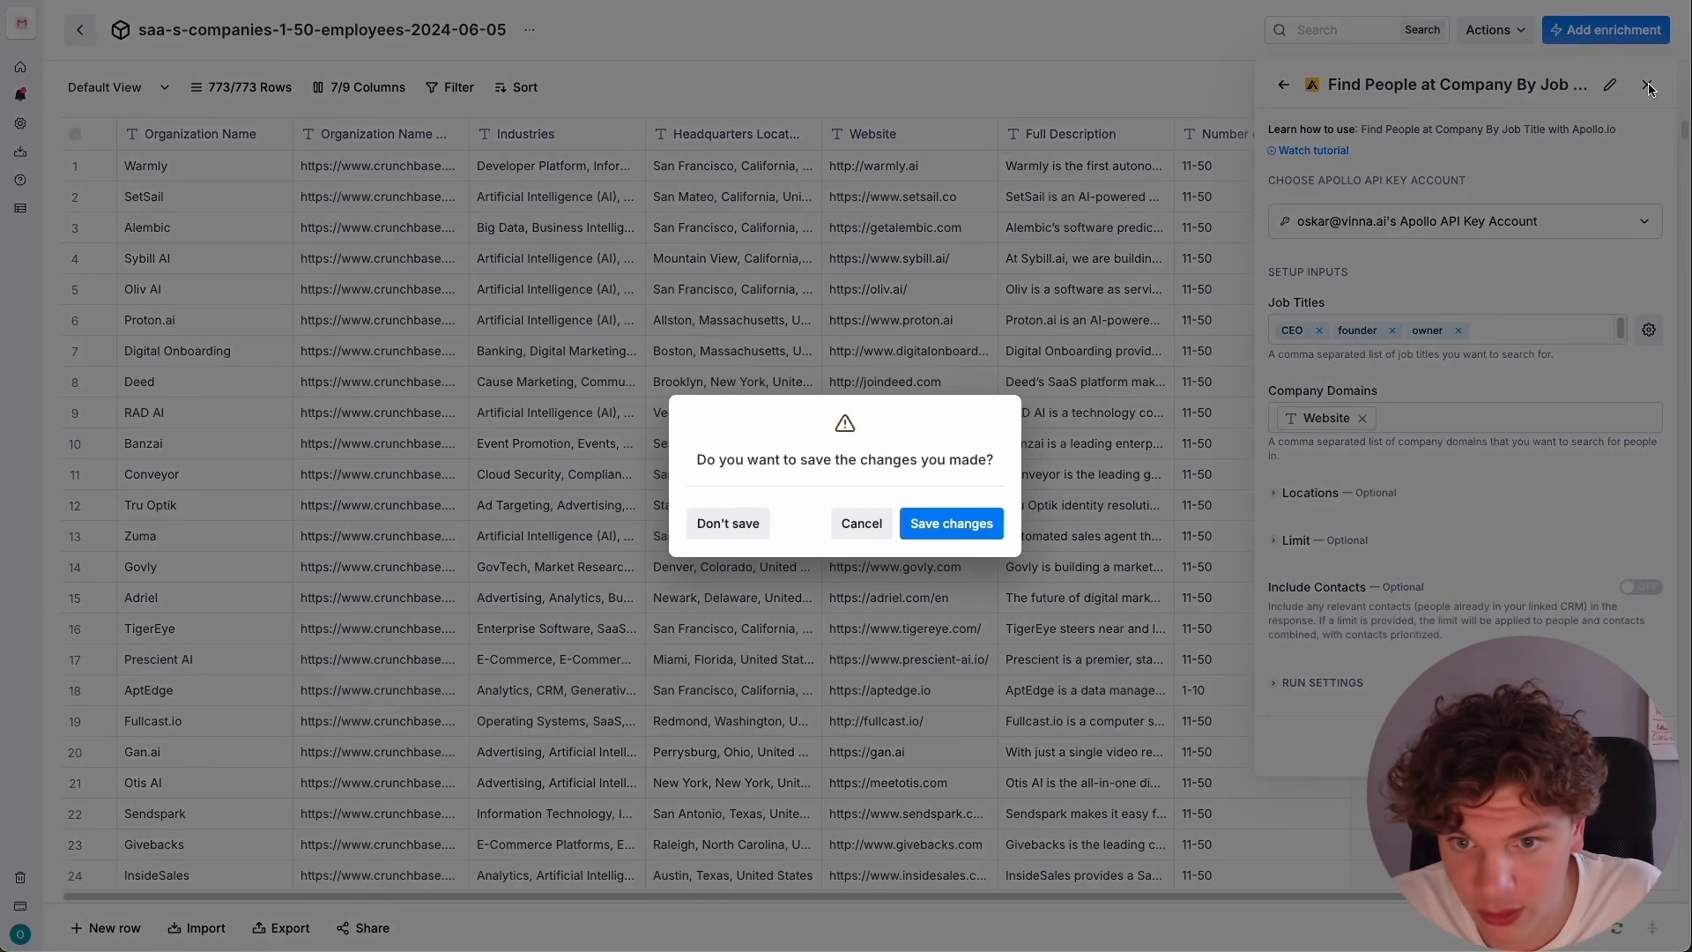
pyautogui.click(969, 524)
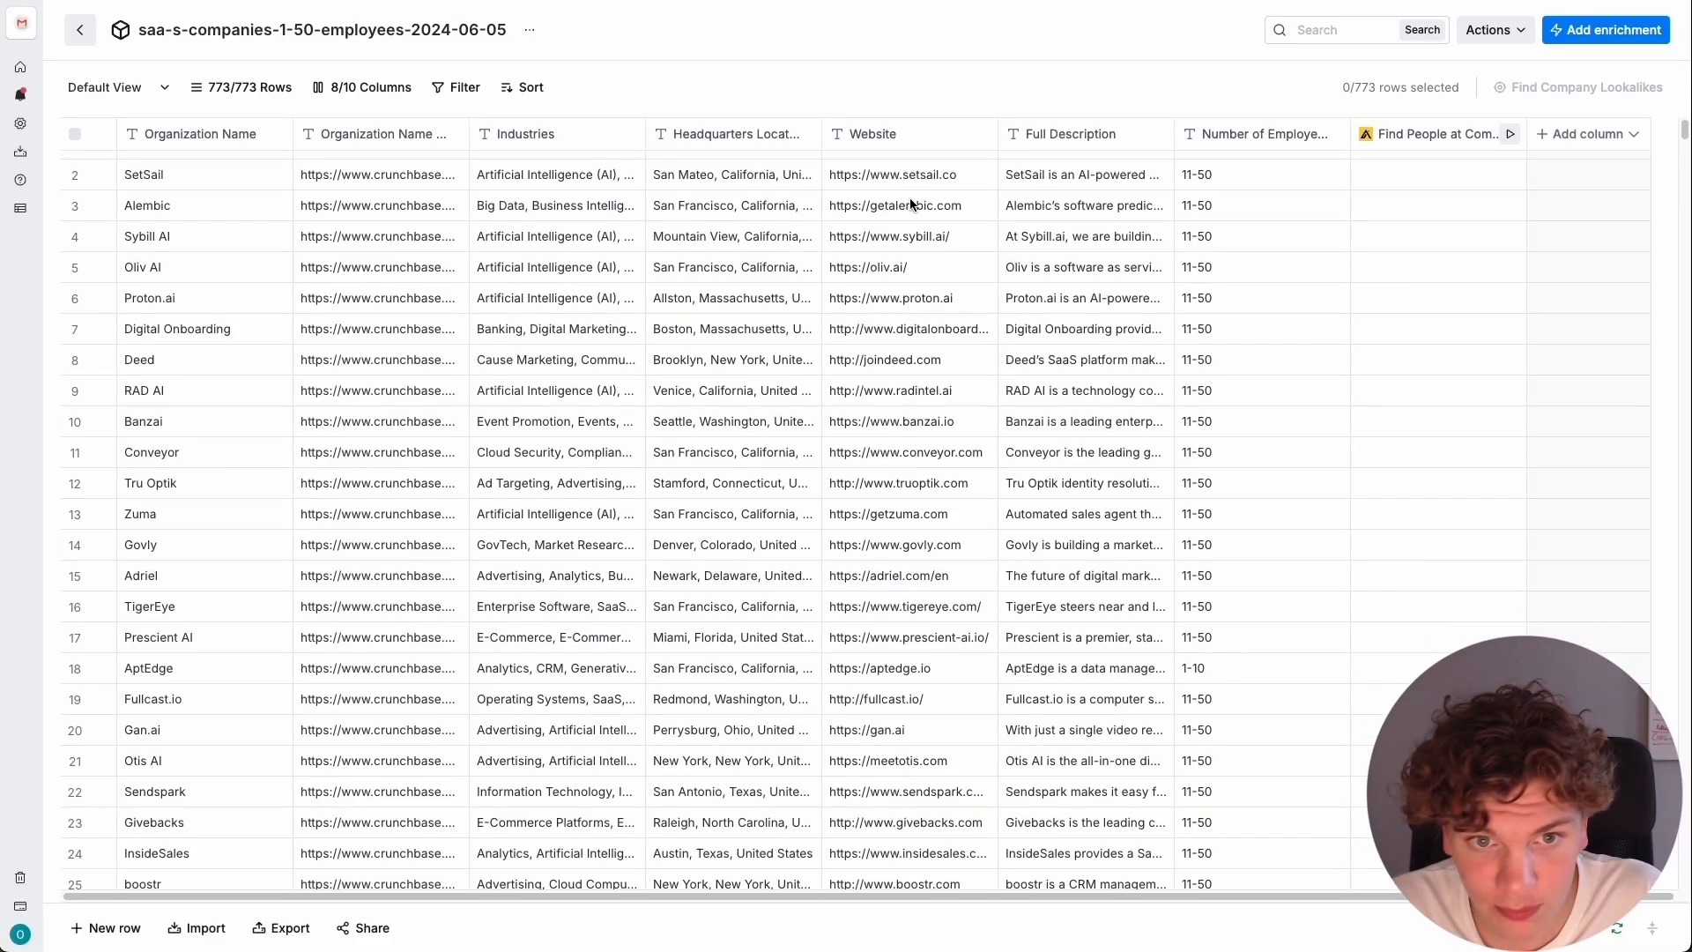
# Change the Website column's data type from text to URL.
pyautogui.click(929, 136)
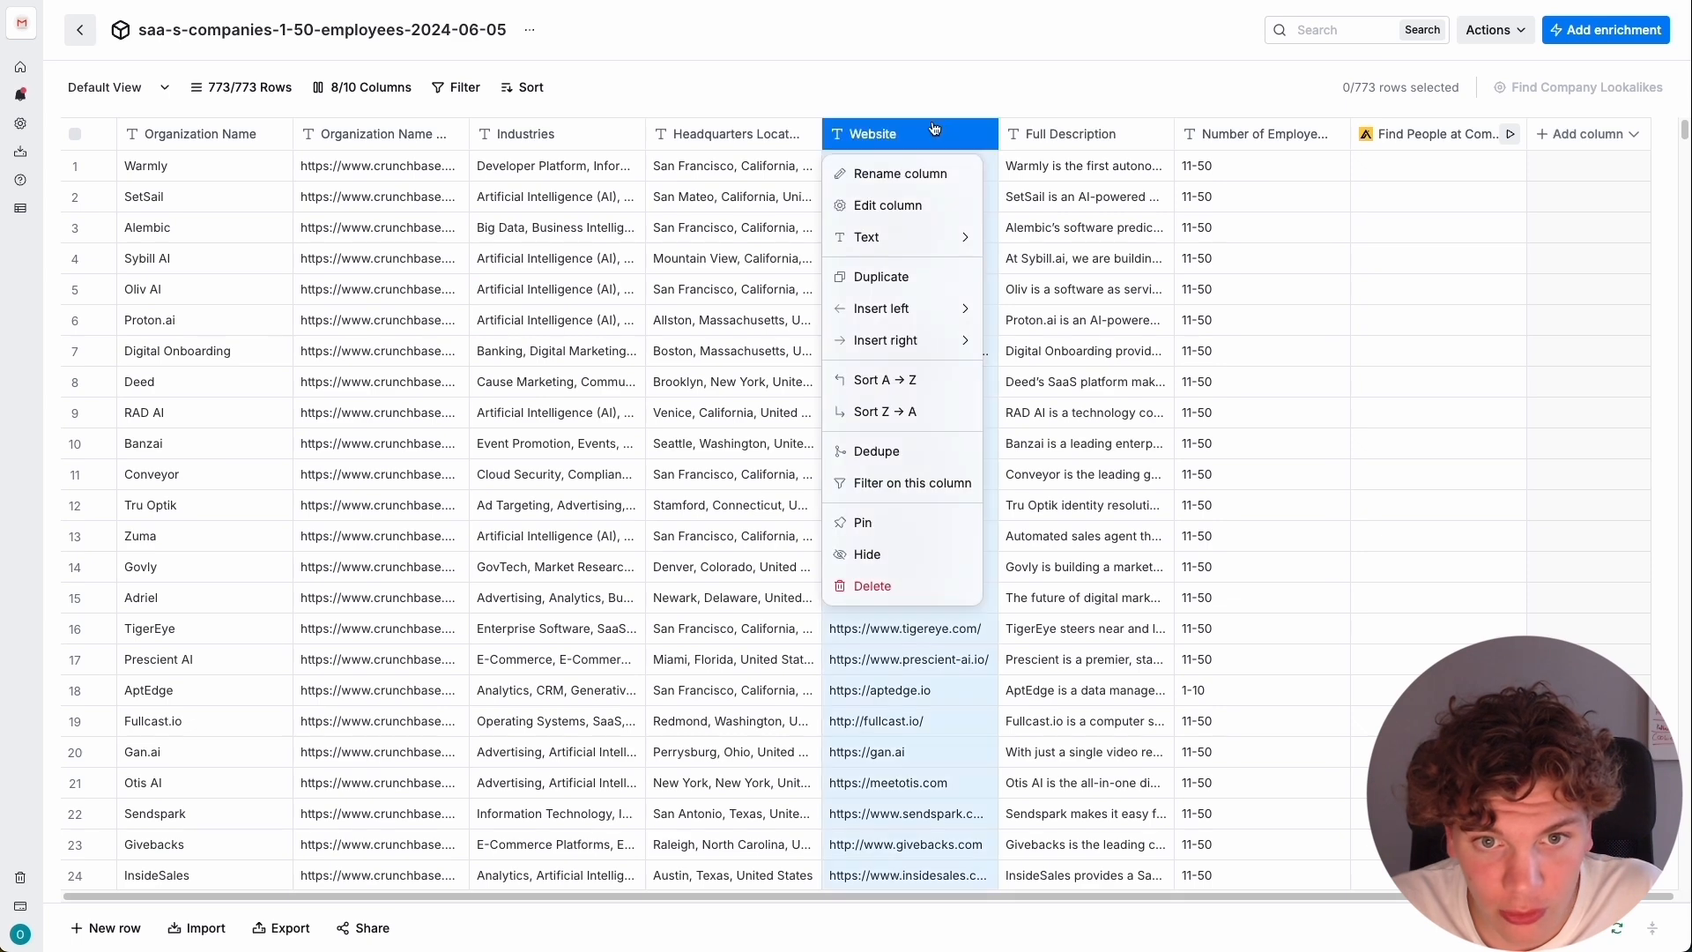
pyautogui.moveTo(908, 237)
pyautogui.click(1060, 365)
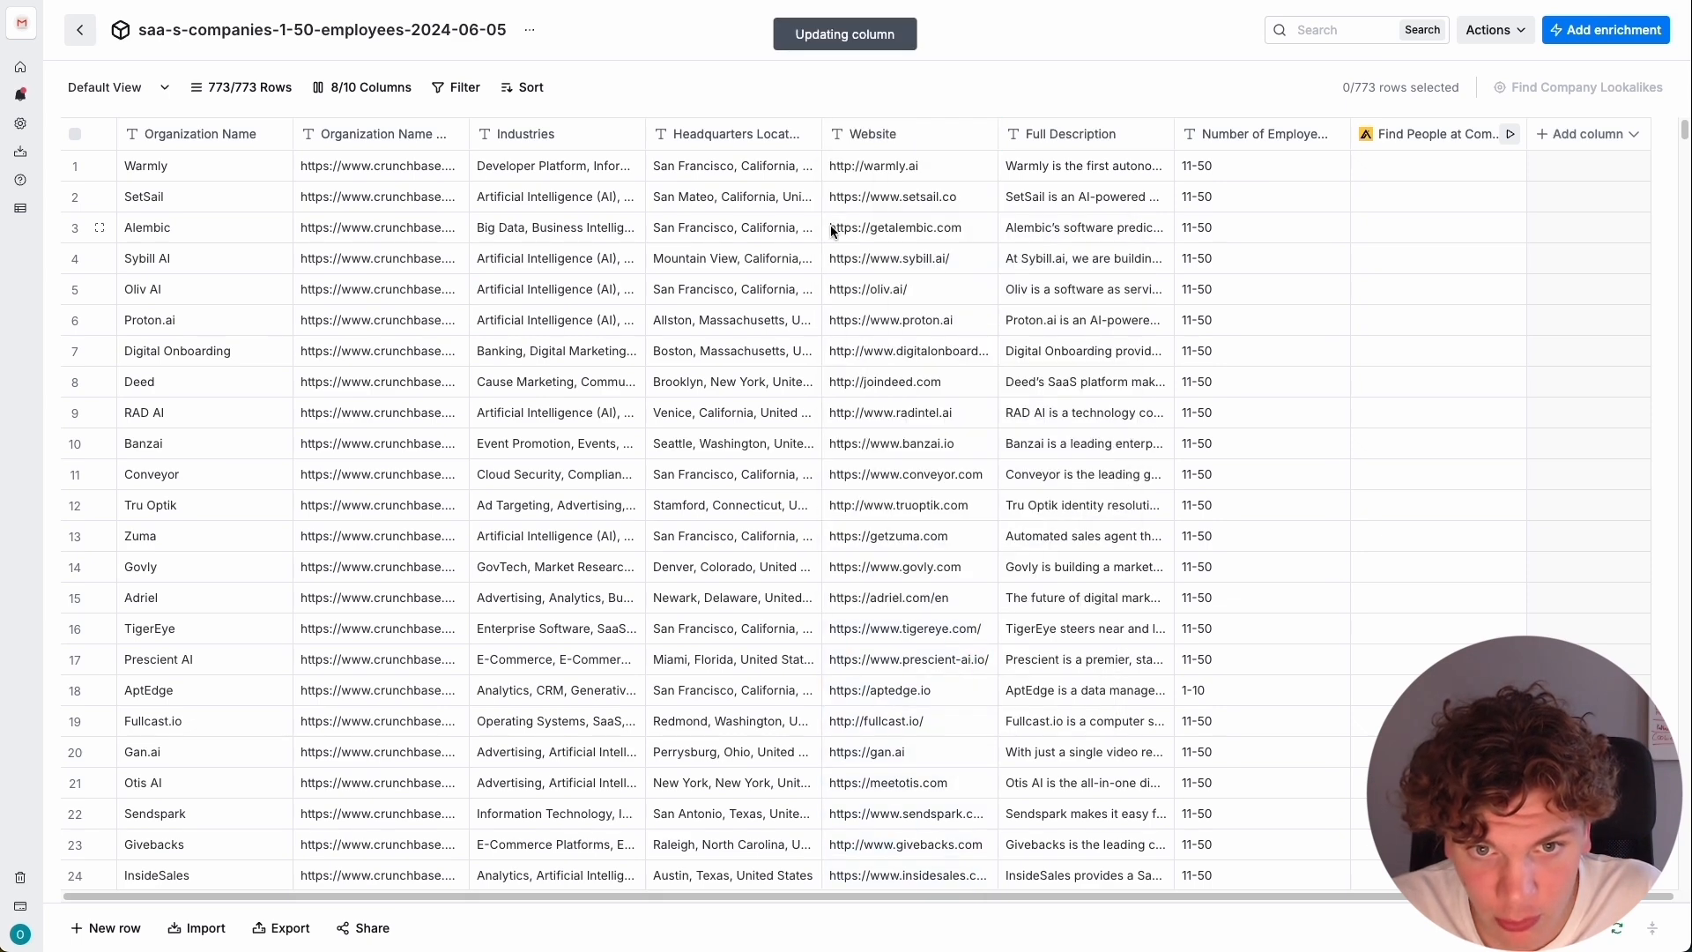
# Edit the Find People at Company column to use the Website column as its company domains again, and save it.
pyautogui.click(1434, 141)
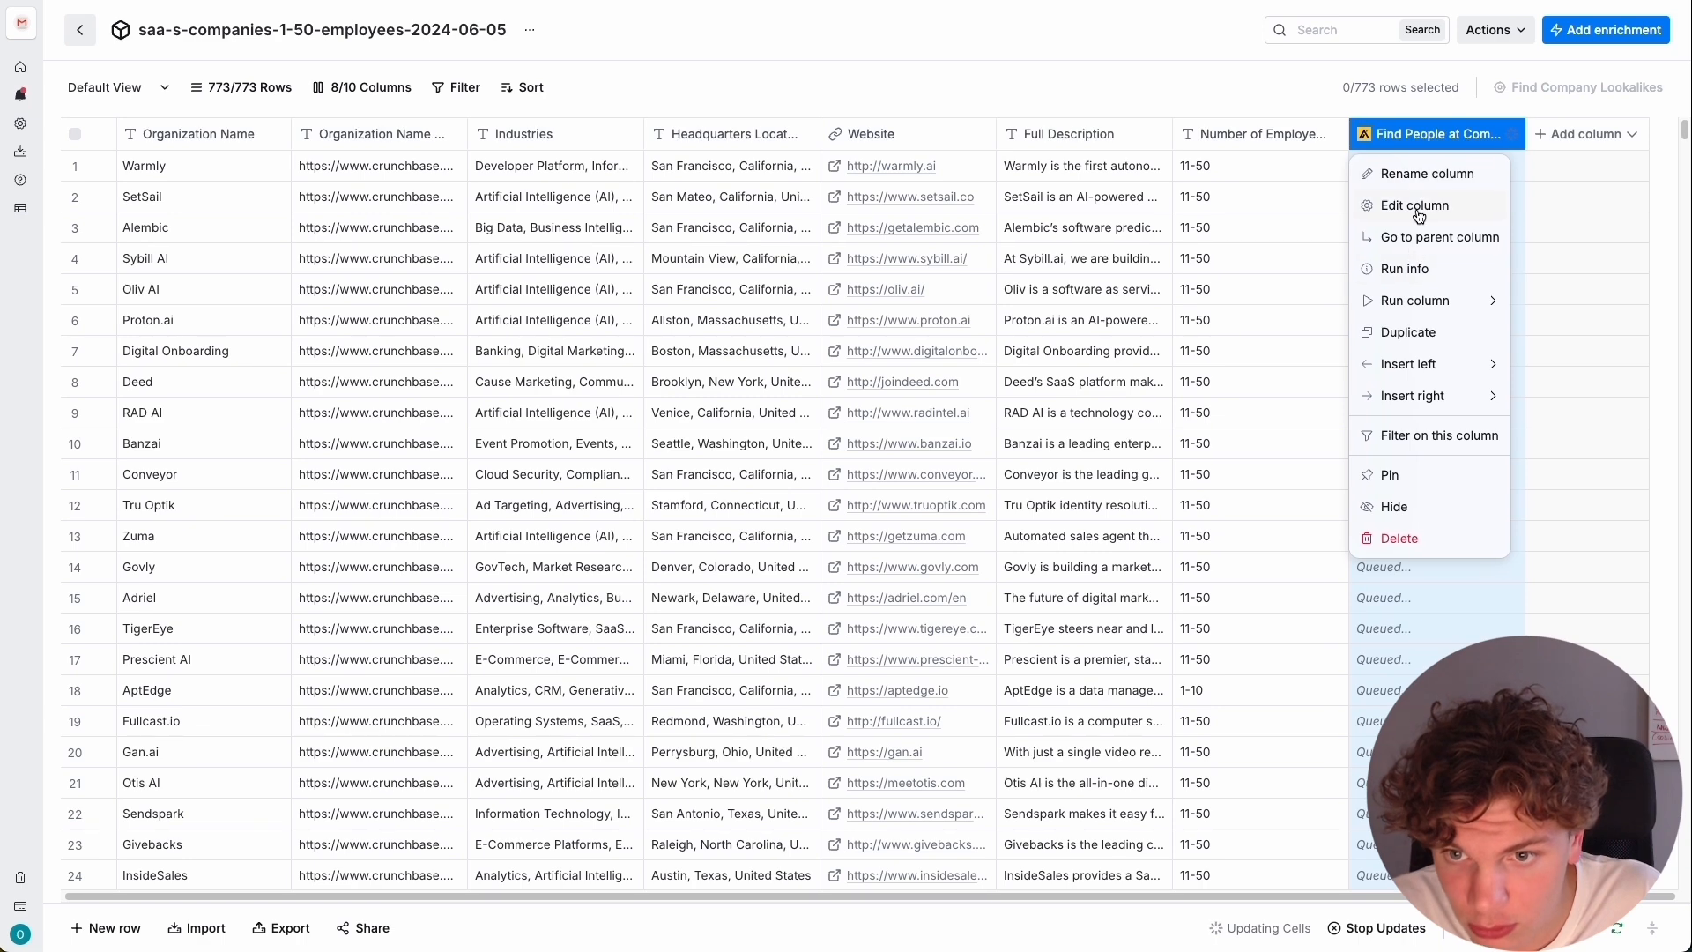
pyautogui.click(1417, 210)
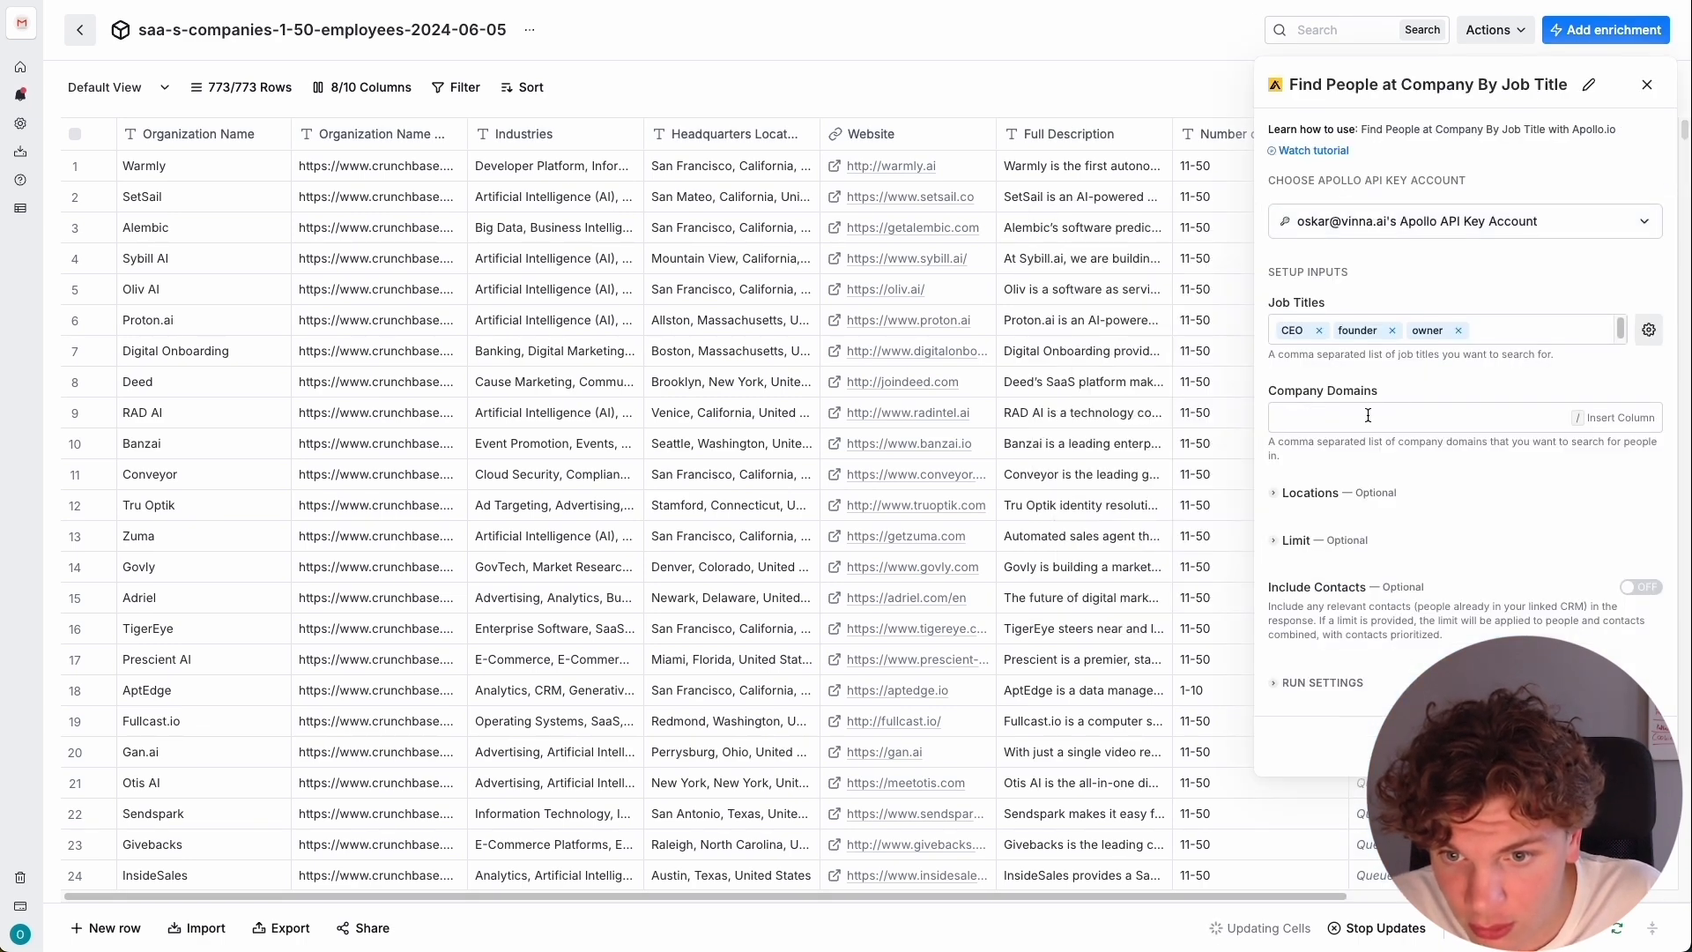
pyautogui.click(1362, 417)
pyautogui.click(1435, 417)
pyautogui.write('/')
pyautogui.press('Down')
pyautogui.press('Down')
pyautogui.press('Down')
pyautogui.press('Down')
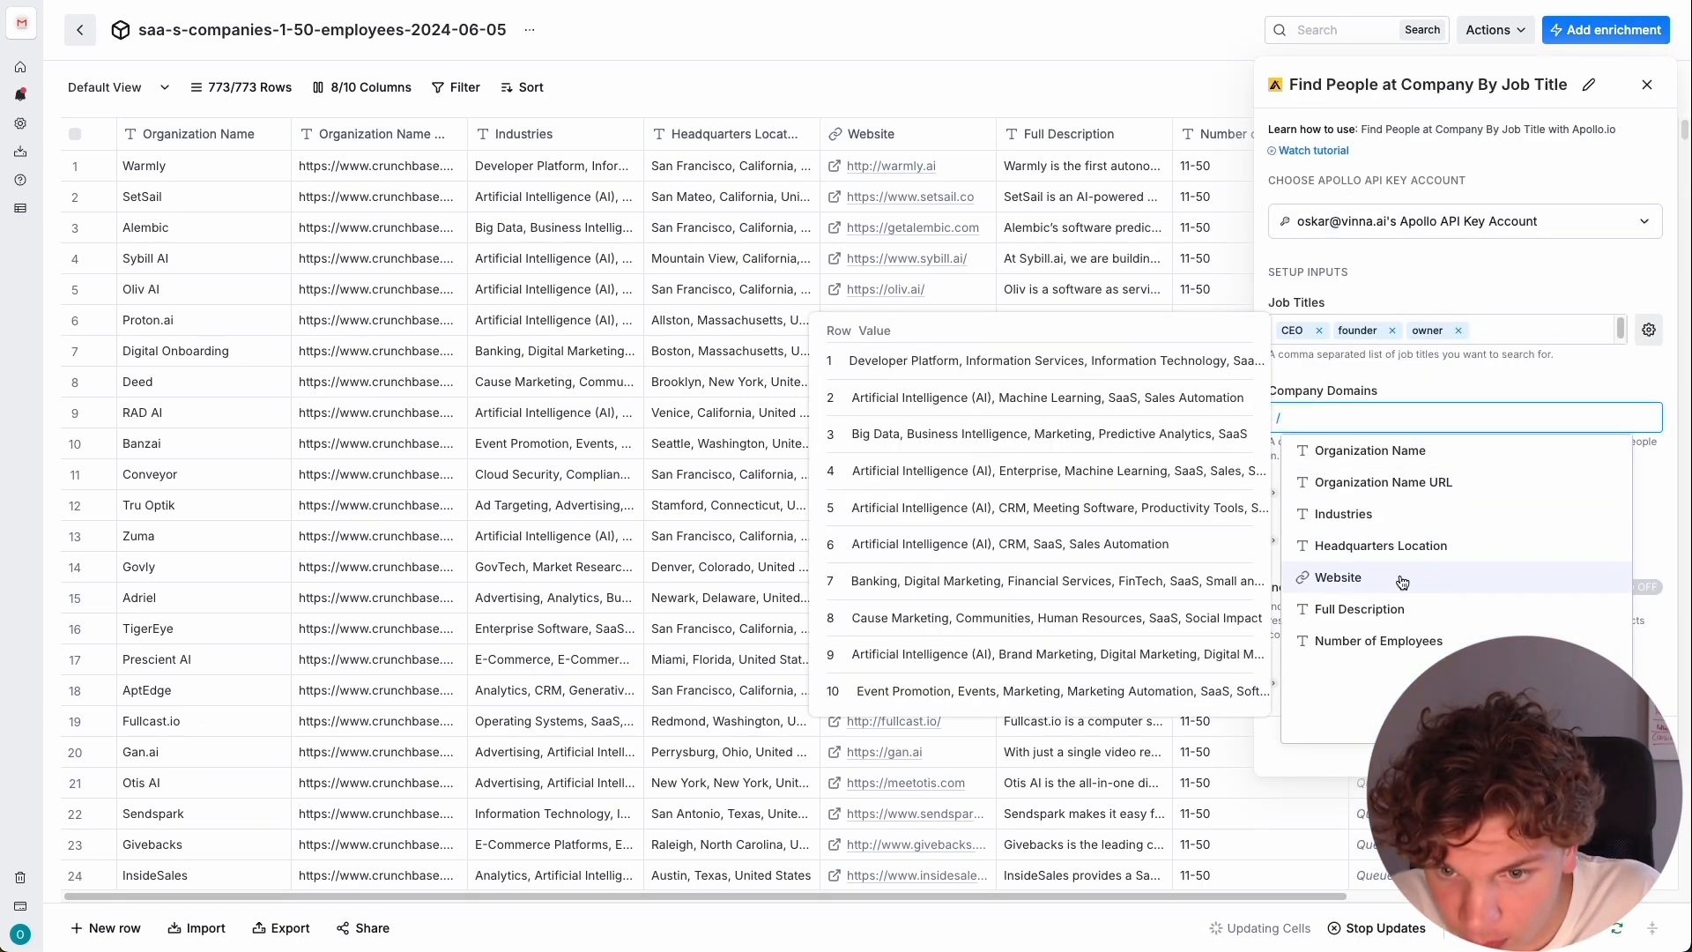
pyautogui.press('Return')
pyautogui.click(1328, 685)
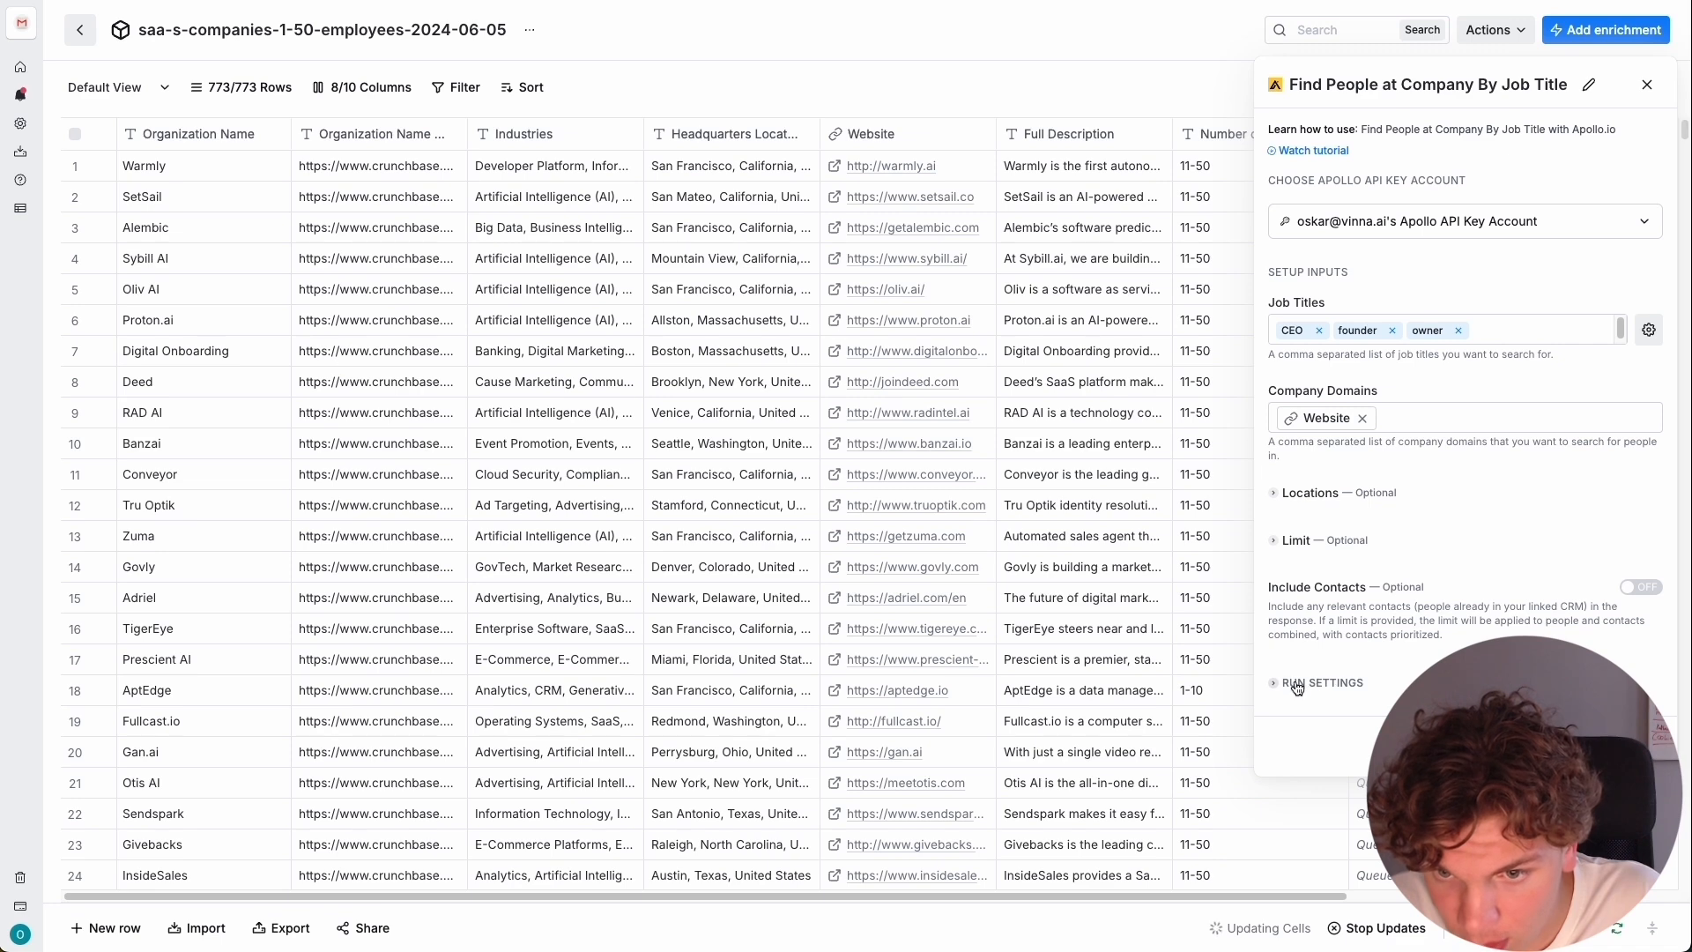
pyautogui.click(1322, 682)
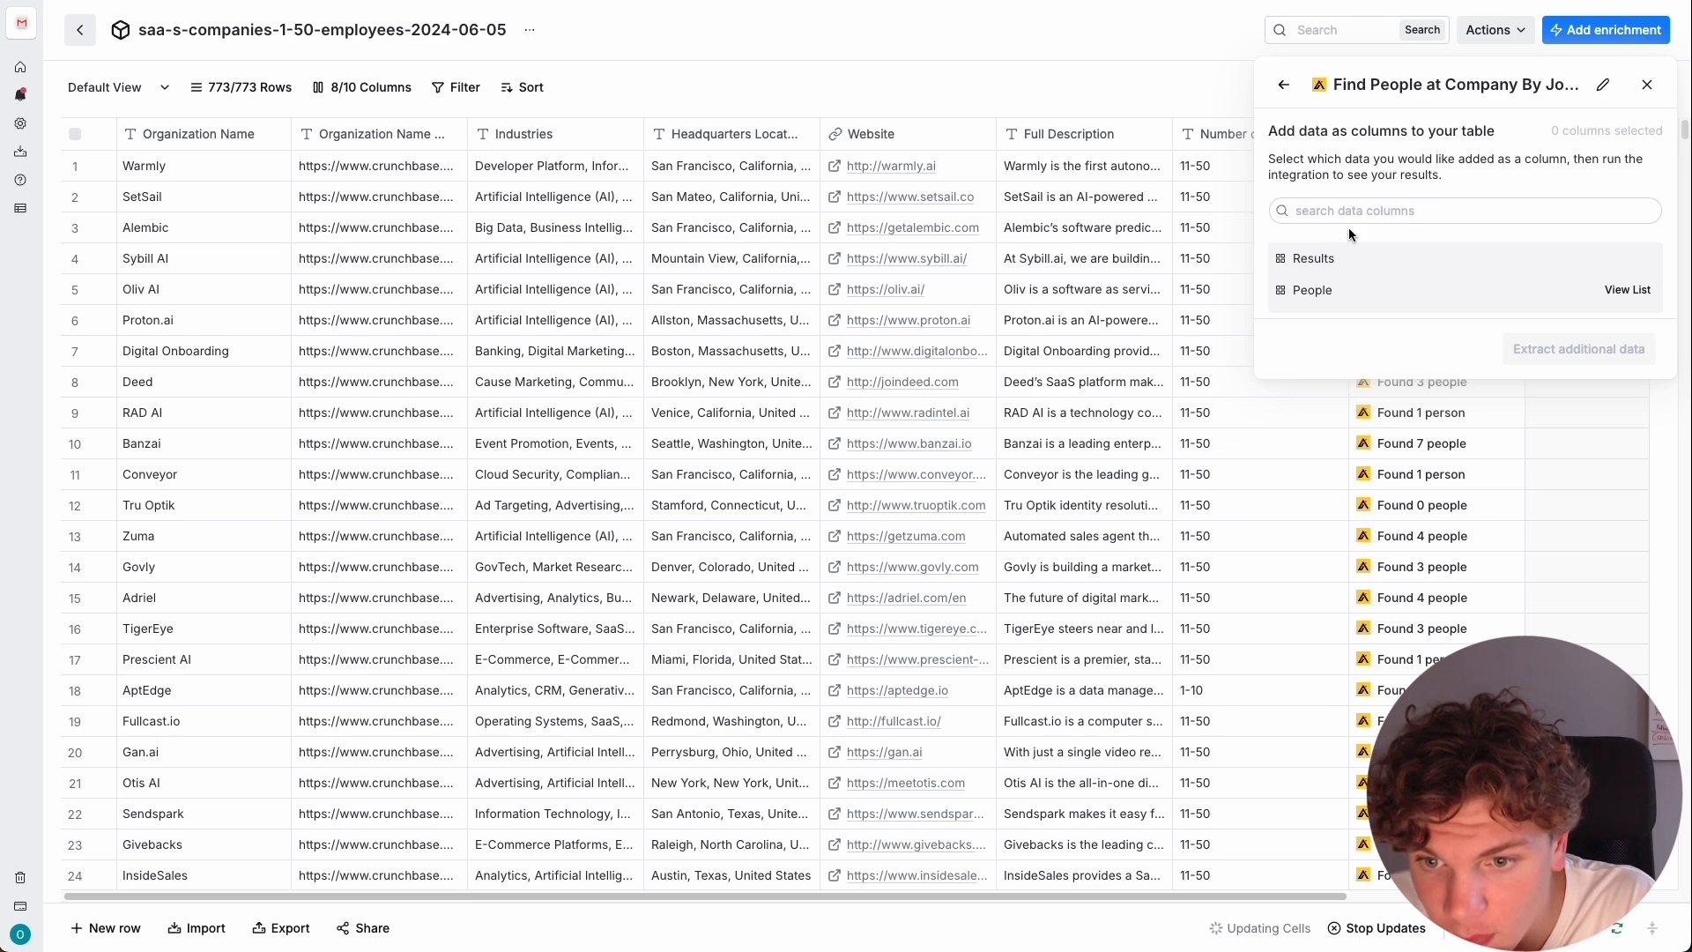
# From the People results, select First Name, Last Name, Name, Linkedin Url and Title as columns to add.
pyautogui.click(1621, 290)
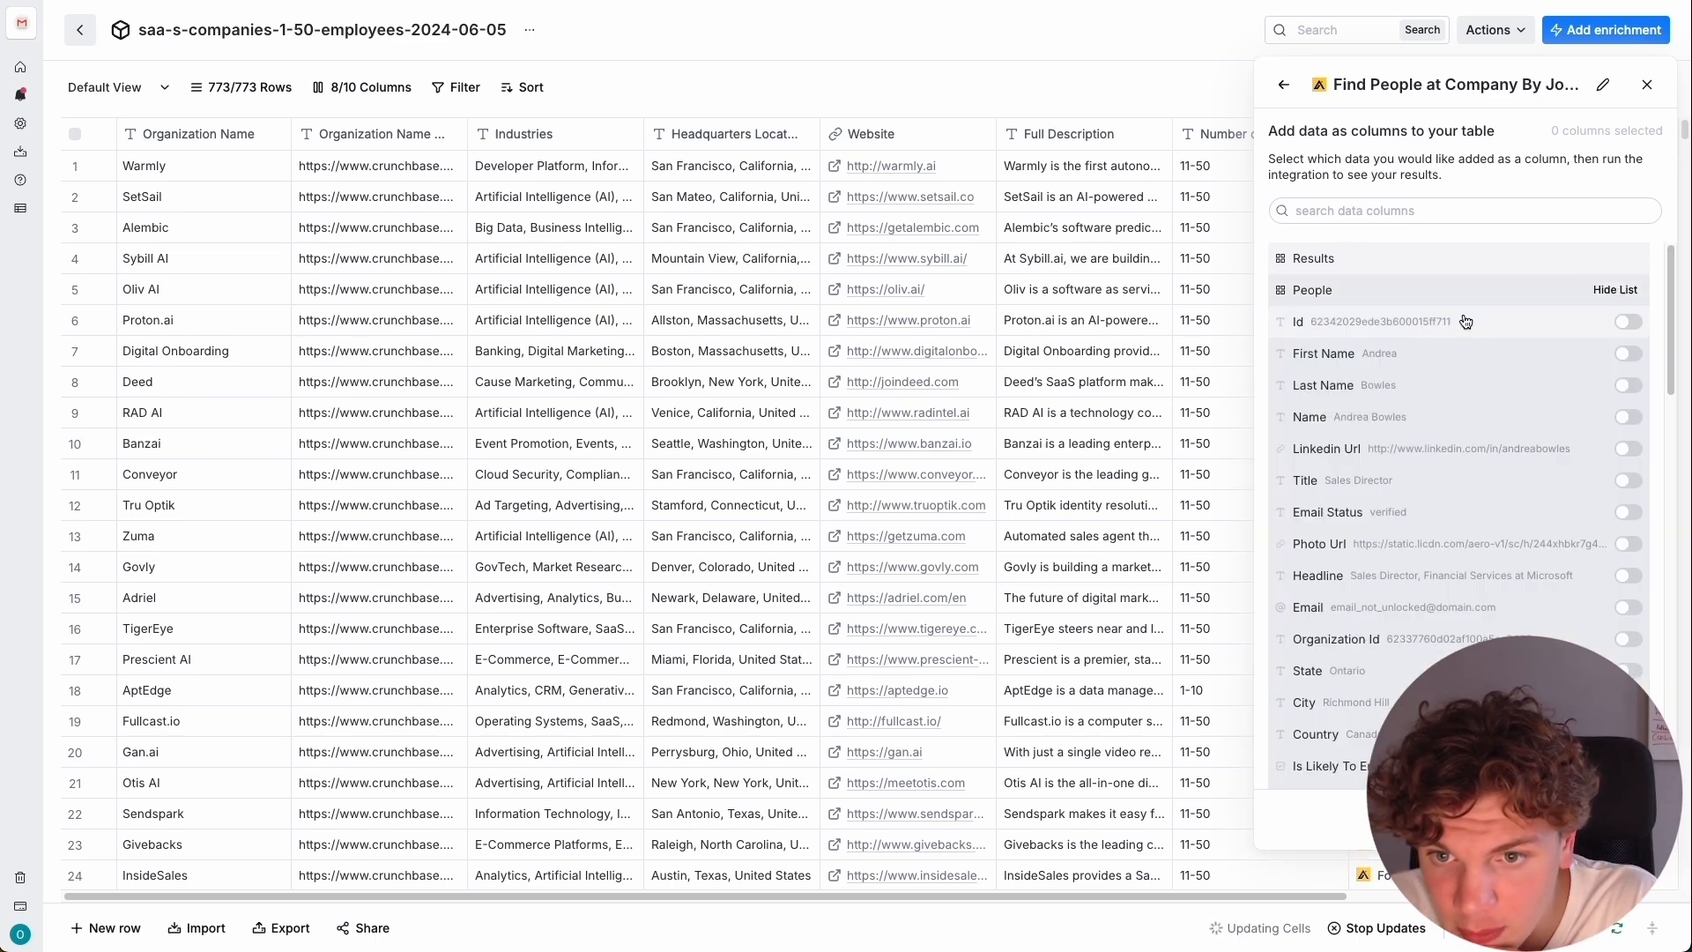
pyautogui.scroll(-1, 1458, 341)
pyautogui.click(1627, 333)
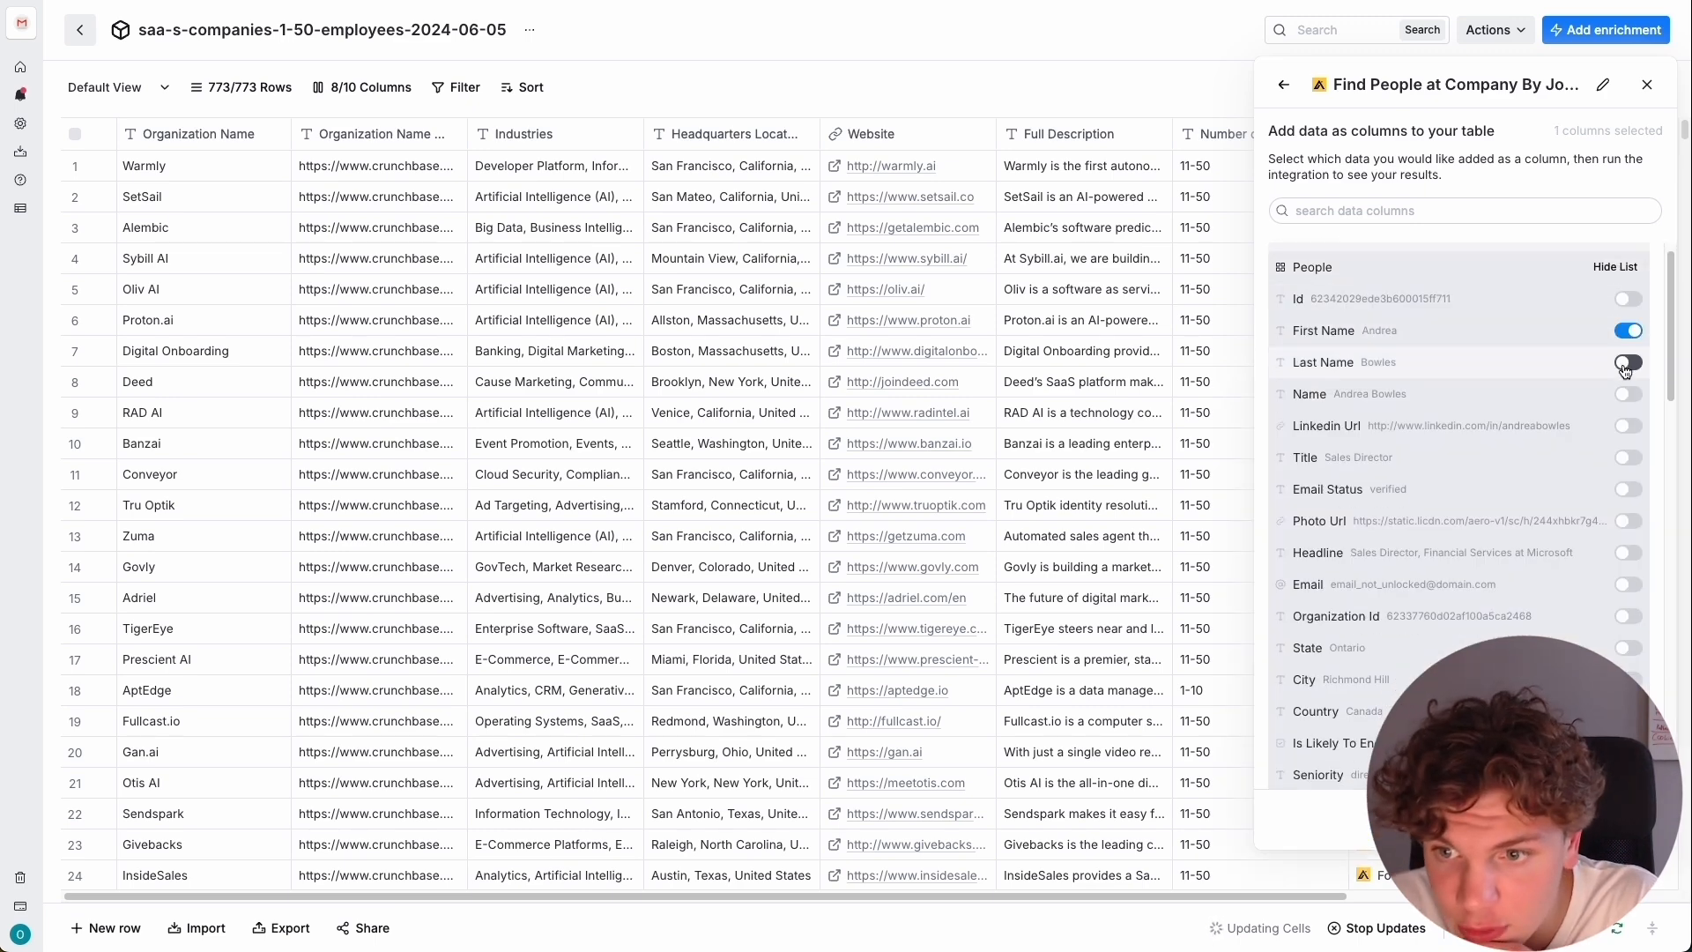
pyautogui.click(1626, 395)
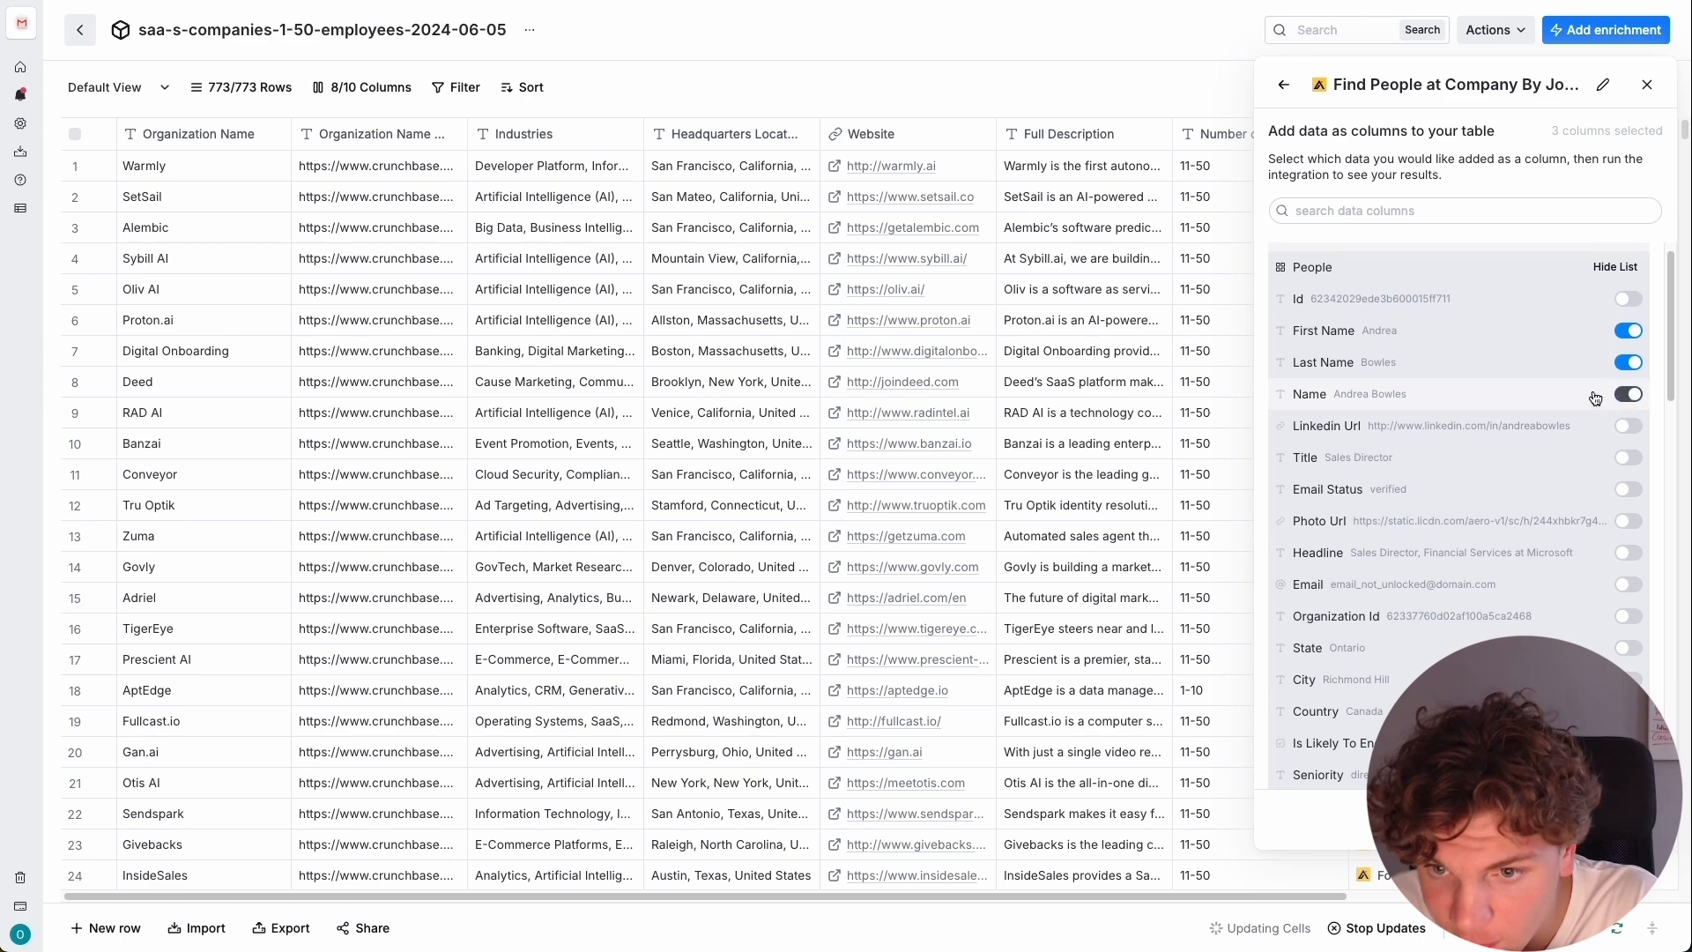
pyautogui.scroll(-1, 1625, 396)
pyautogui.click(1626, 404)
pyautogui.scroll(-1, 1604, 416)
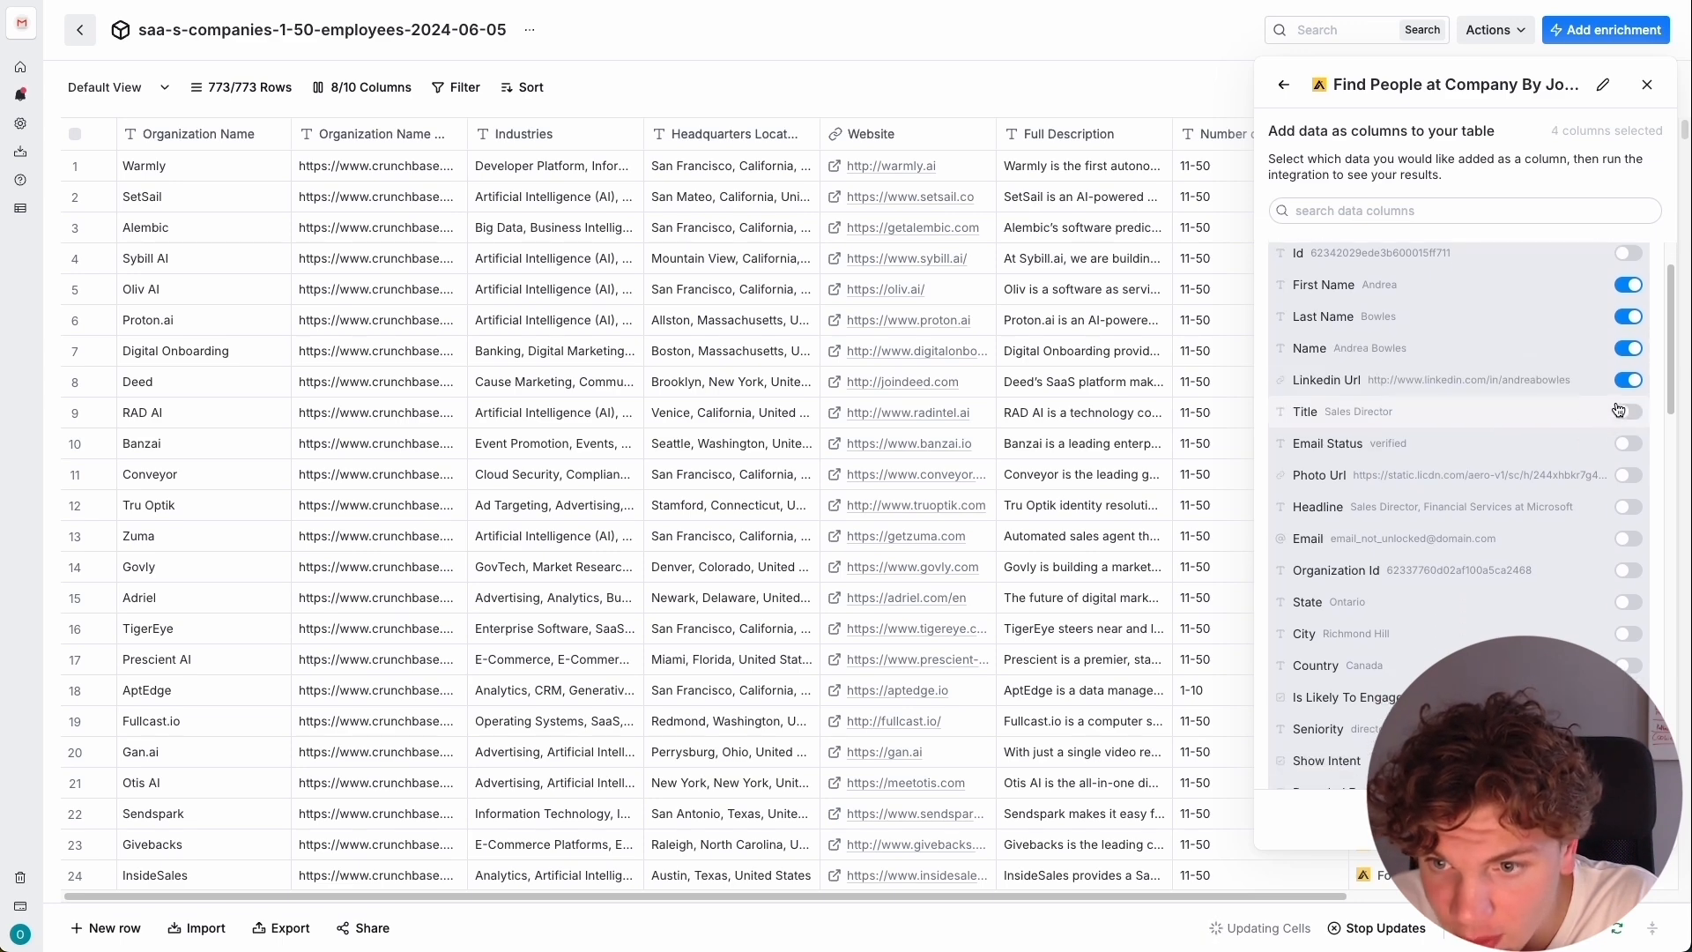
pyautogui.scroll(-2, 1632, 421)
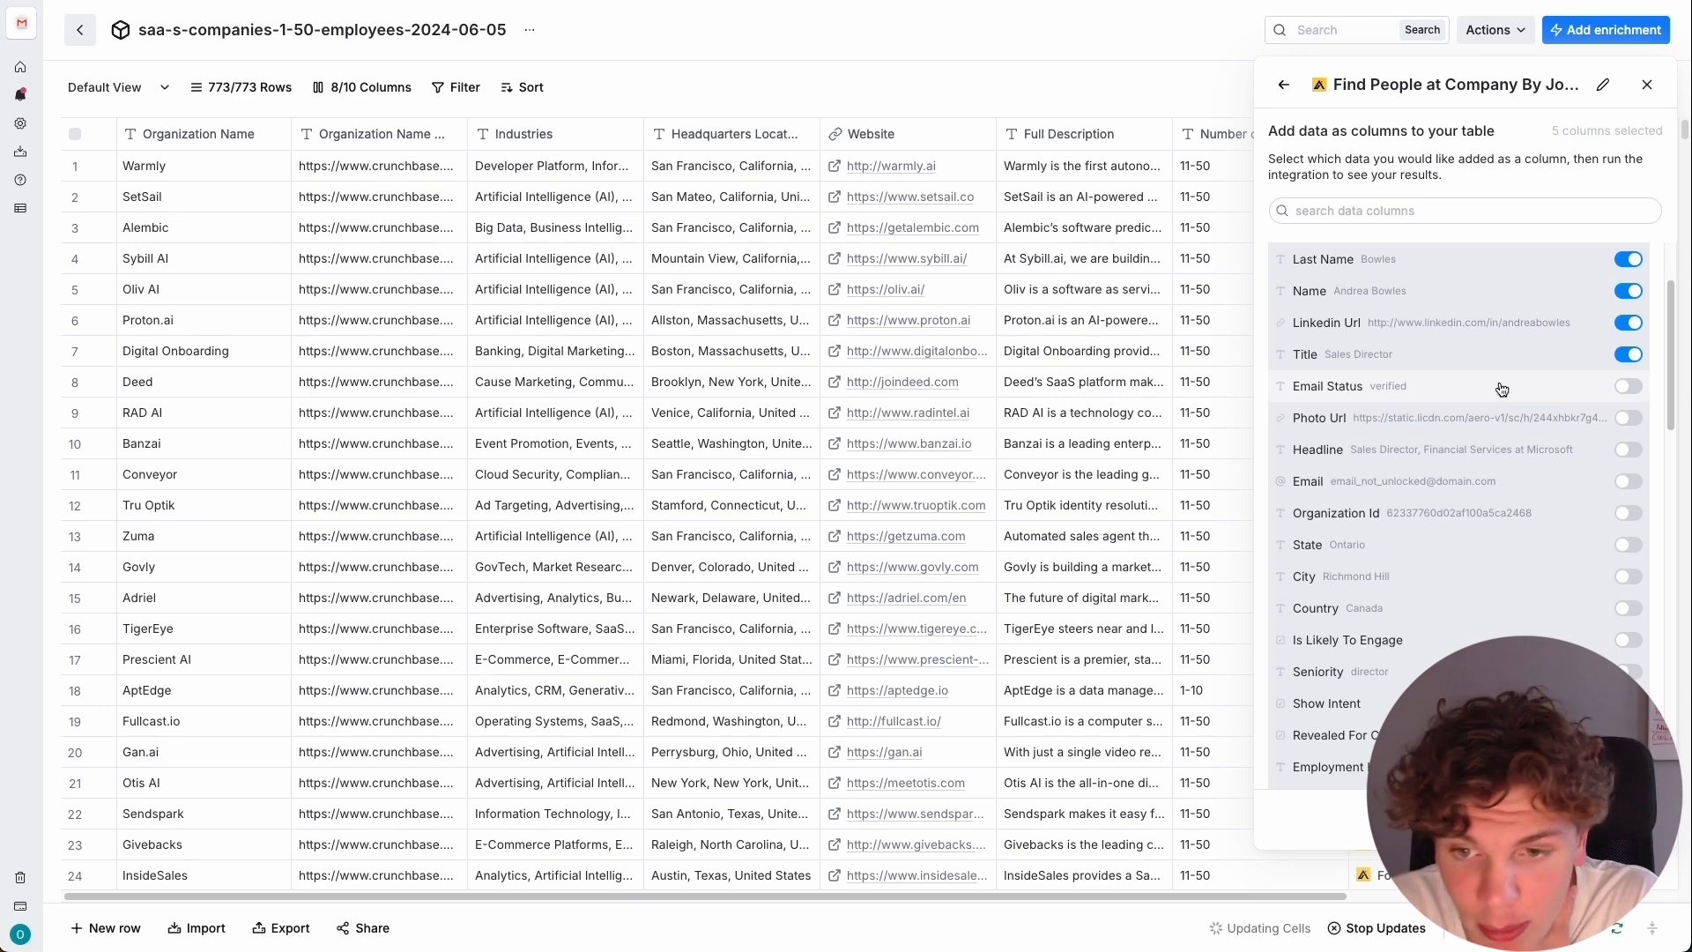
# Leave the Country field deselected and select Organization - Linkedin Url as an additional column to add.
pyautogui.scroll(-2, 1501, 392)
pyautogui.scroll(-1, 1491, 403)
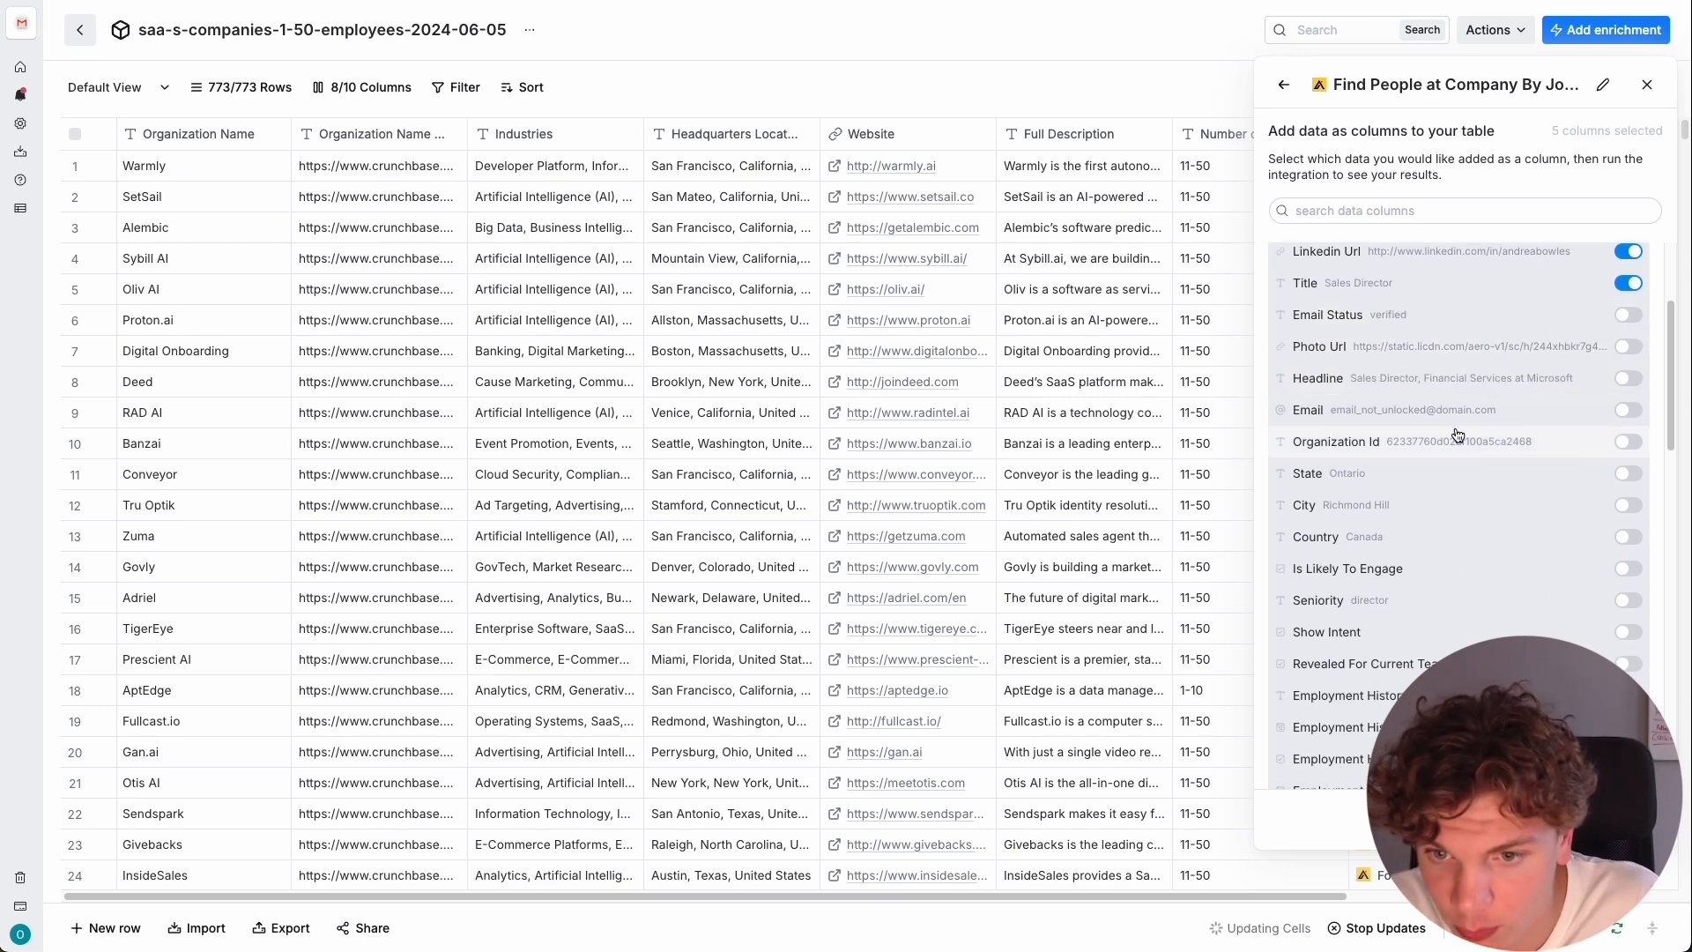
pyautogui.scroll(-1, 1489, 454)
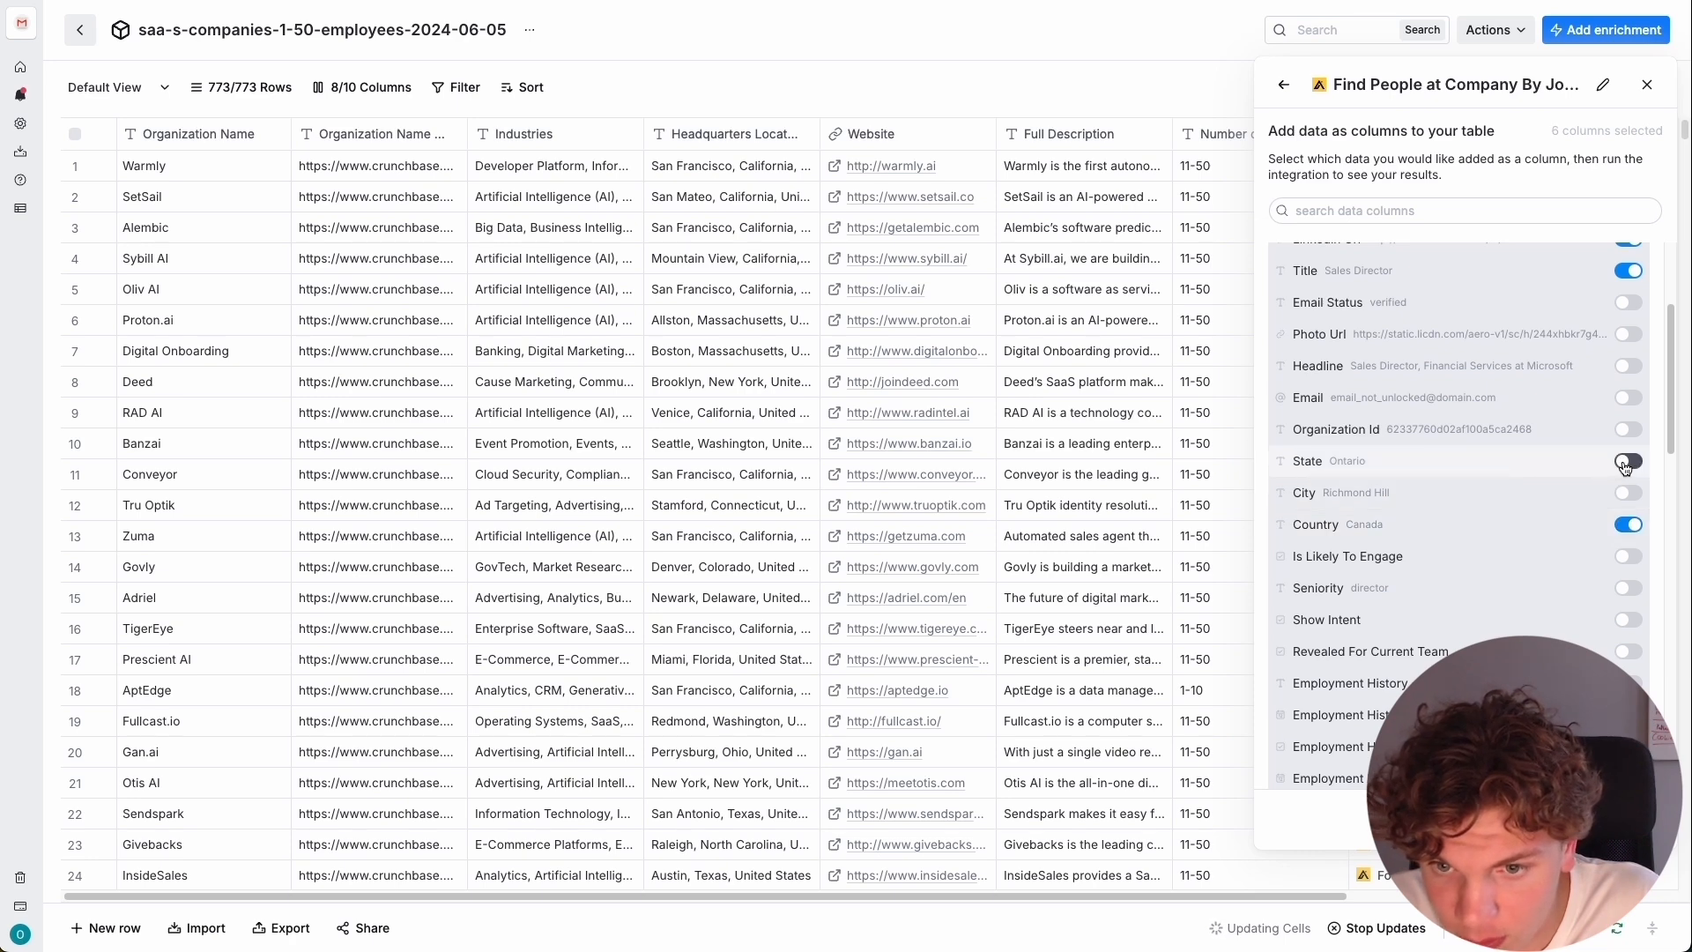
pyautogui.click(1628, 527)
pyautogui.scroll(-3, 1497, 537)
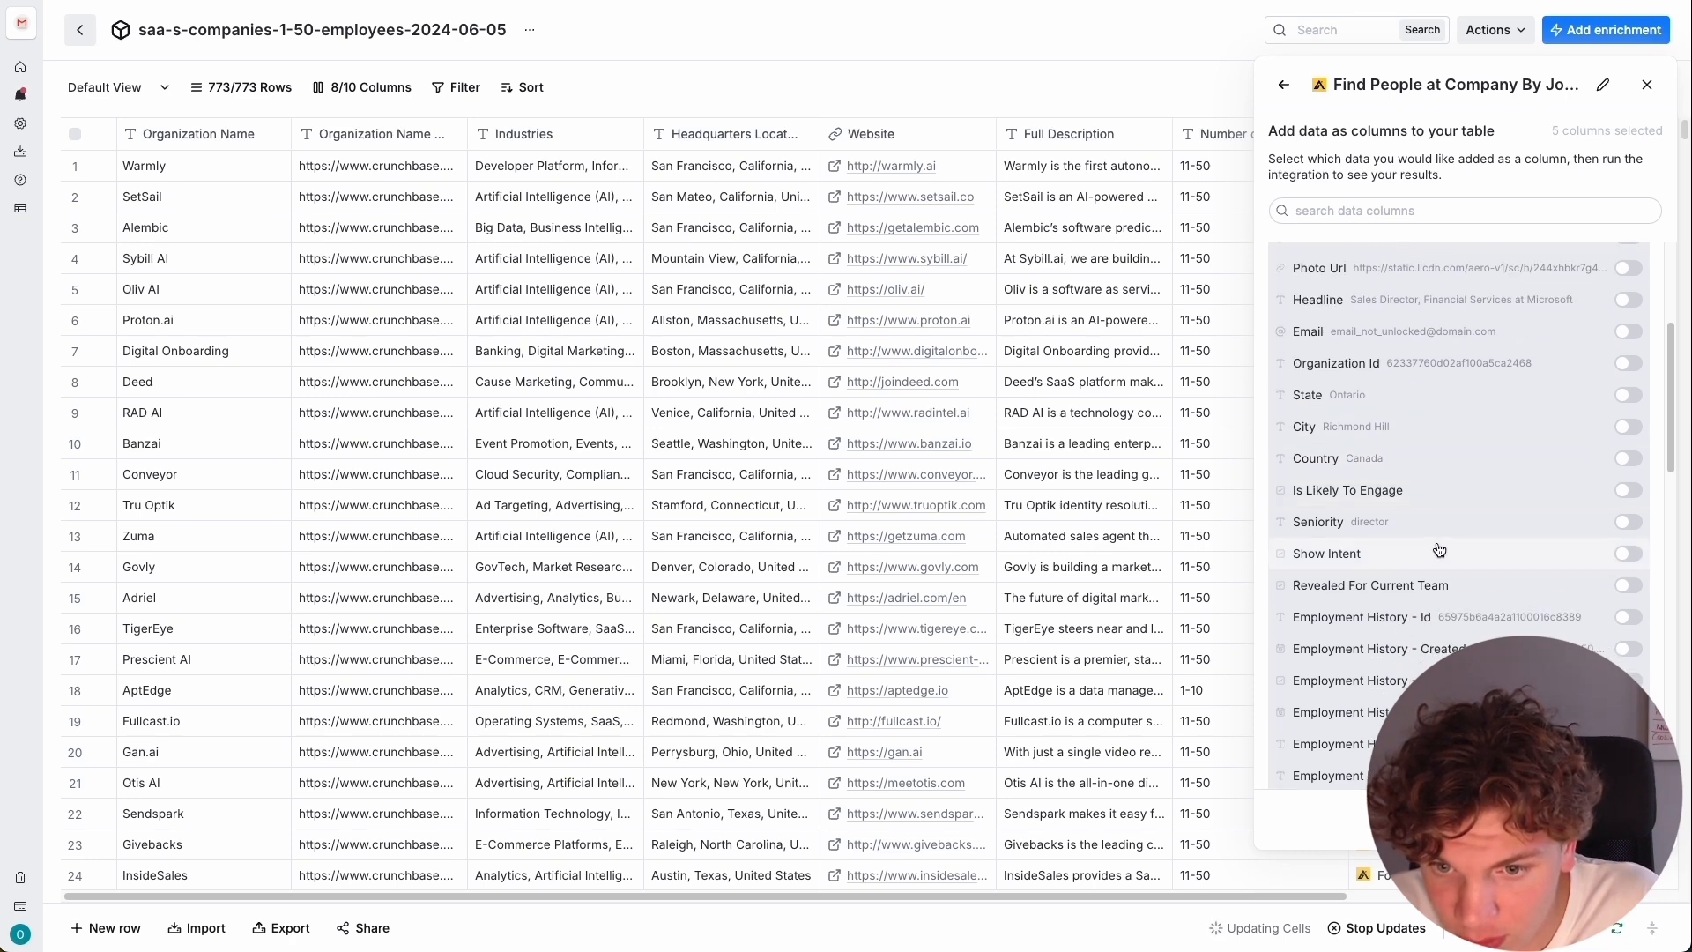
pyautogui.scroll(-3, 1481, 544)
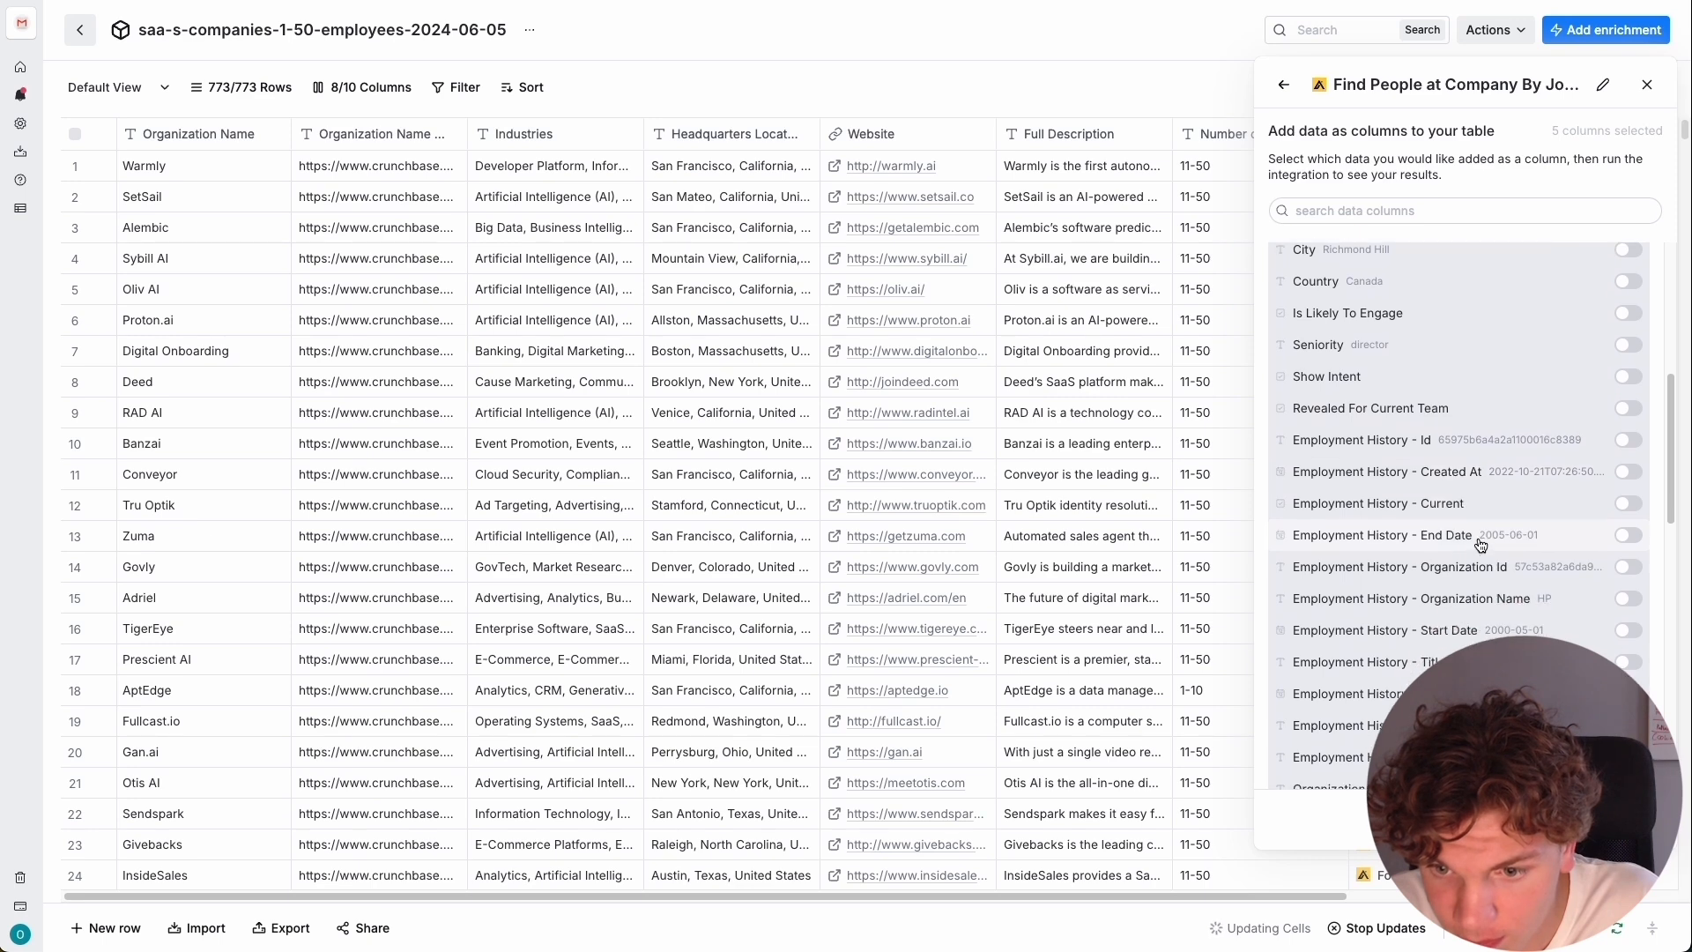
pyautogui.scroll(-2, 1439, 532)
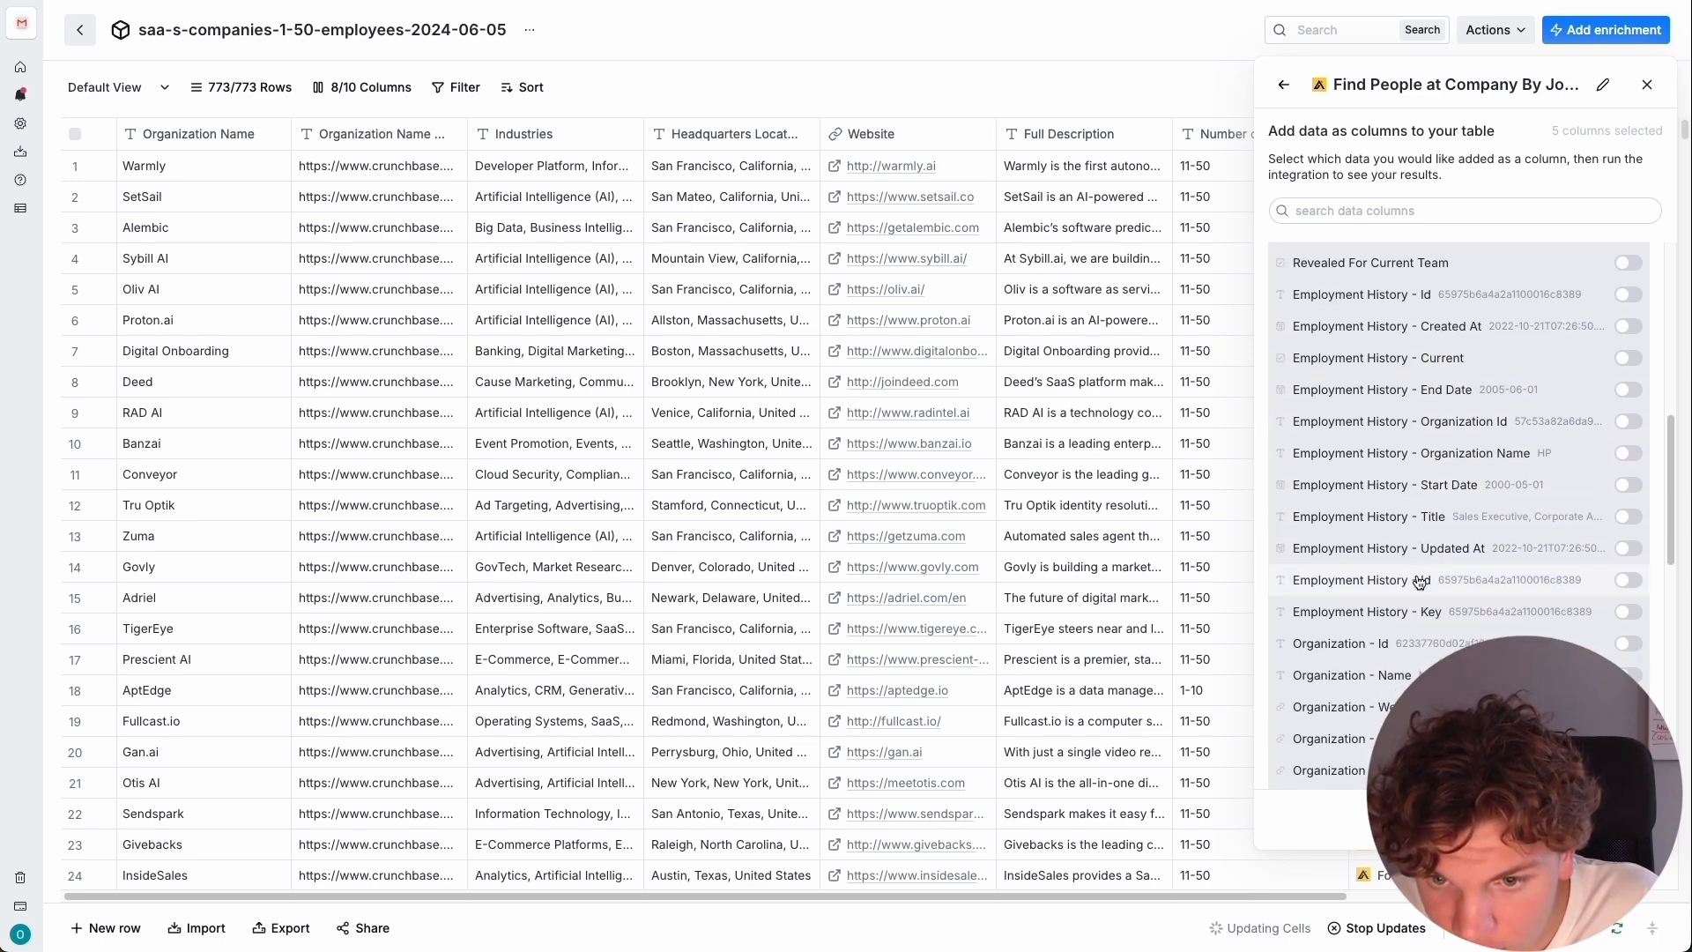
pyautogui.scroll(-1, 1435, 615)
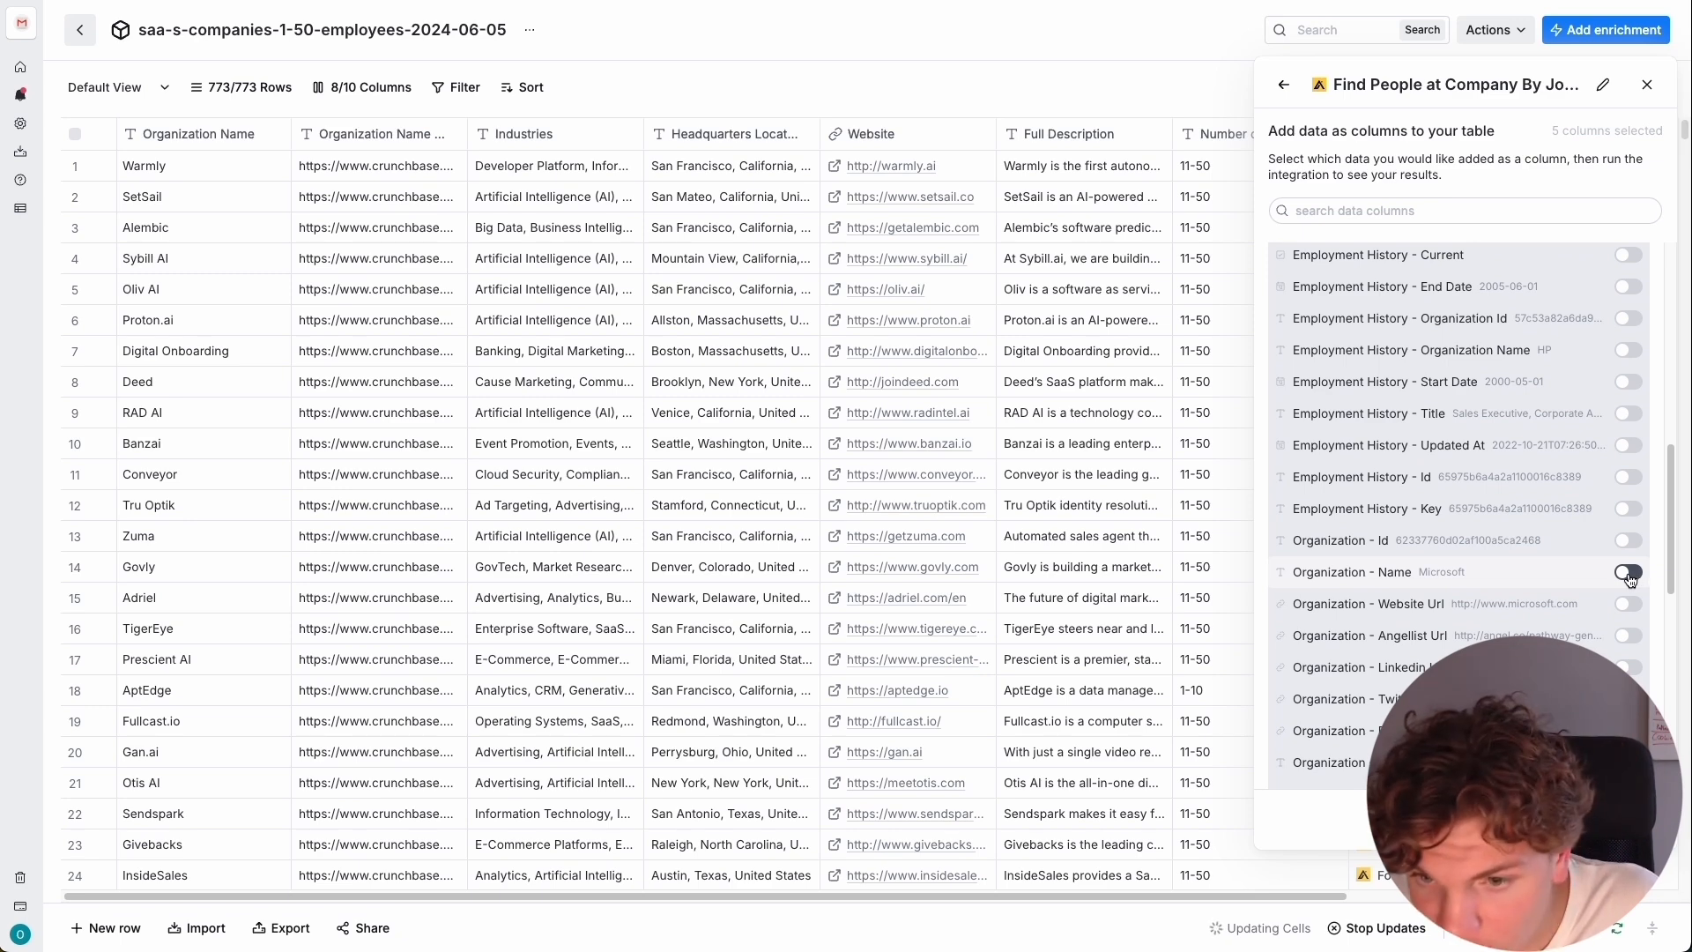
pyautogui.scroll(-1, 1480, 589)
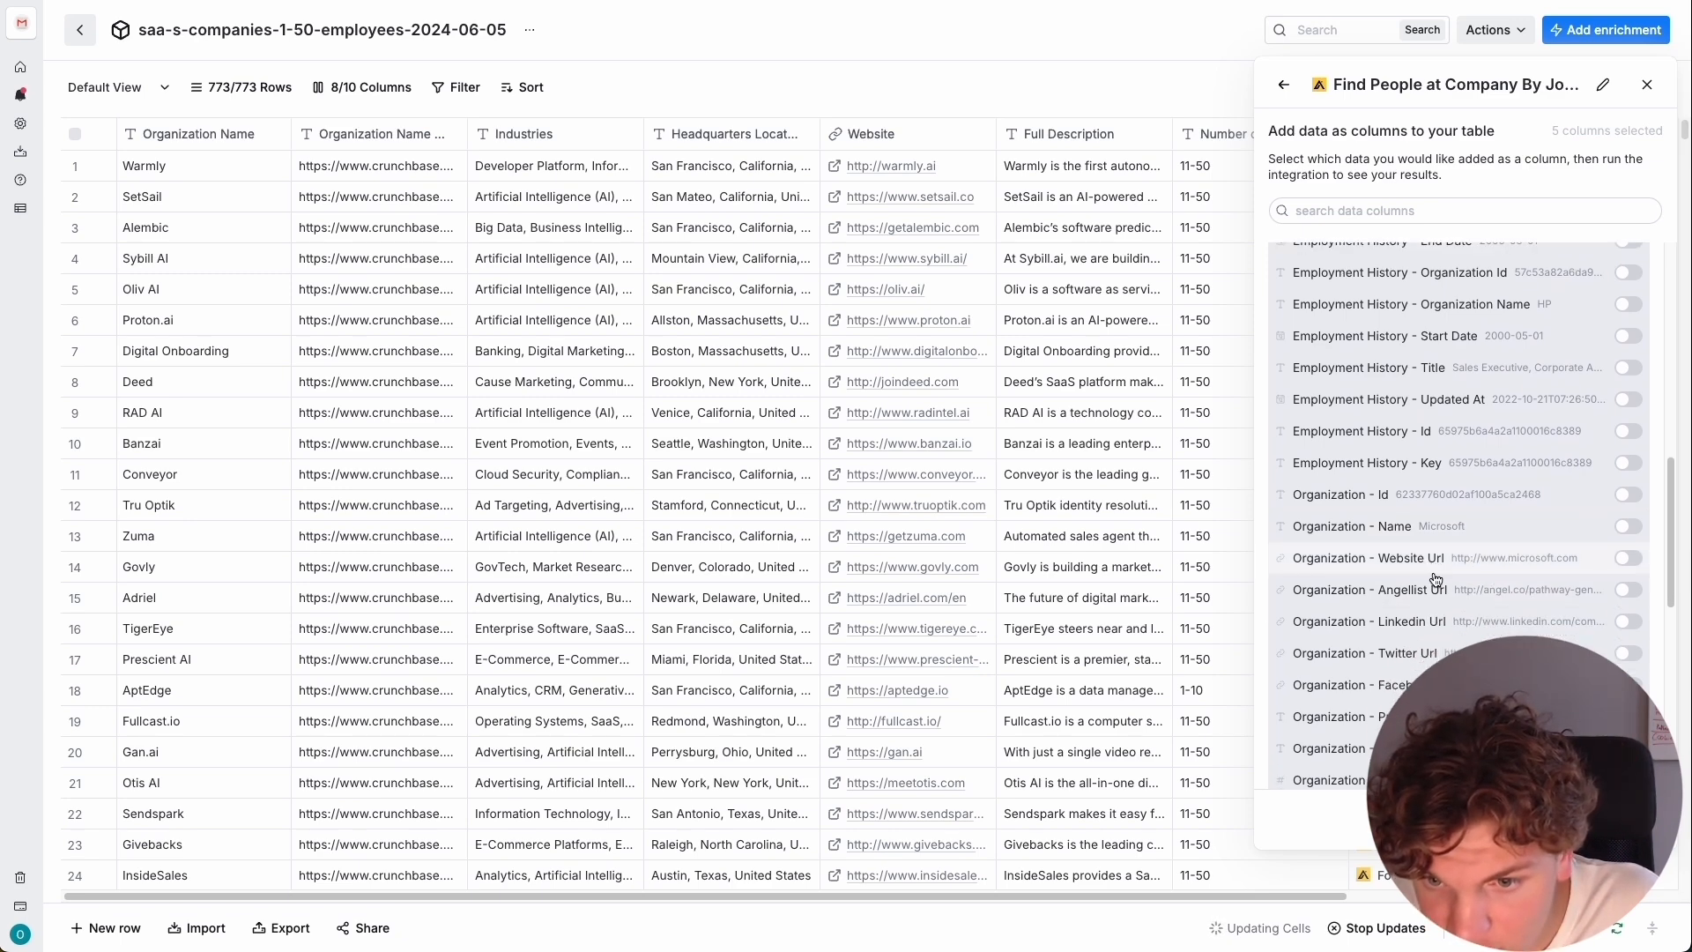
pyautogui.scroll(-2, 1481, 577)
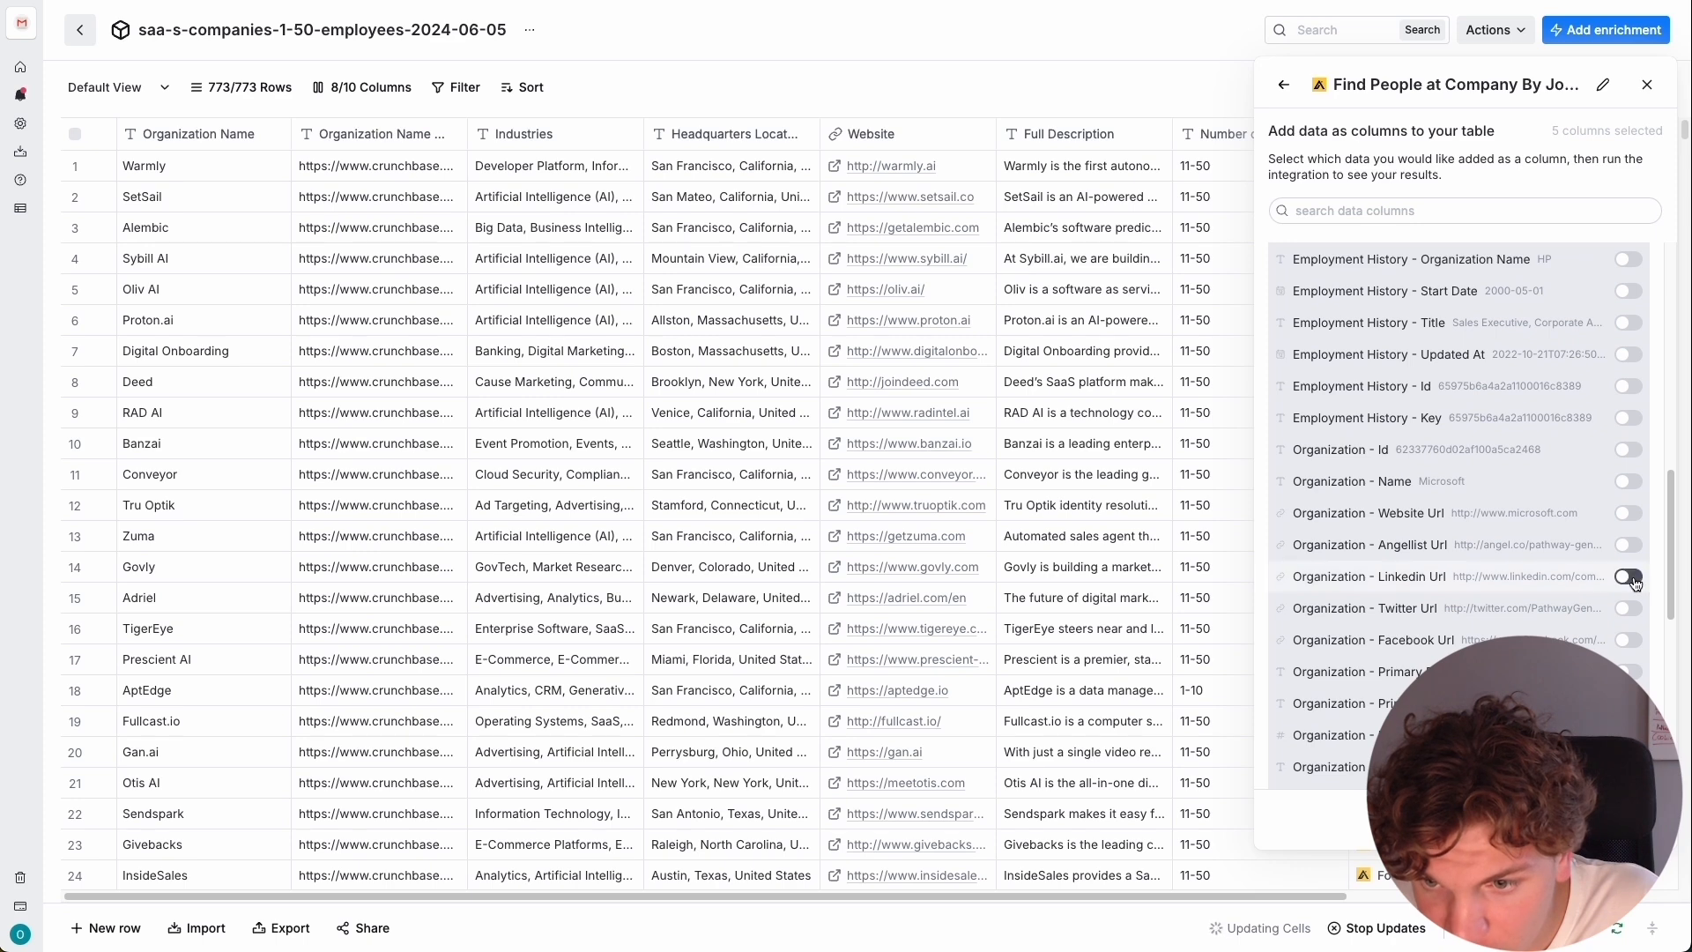
pyautogui.scroll(-4, 1462, 572)
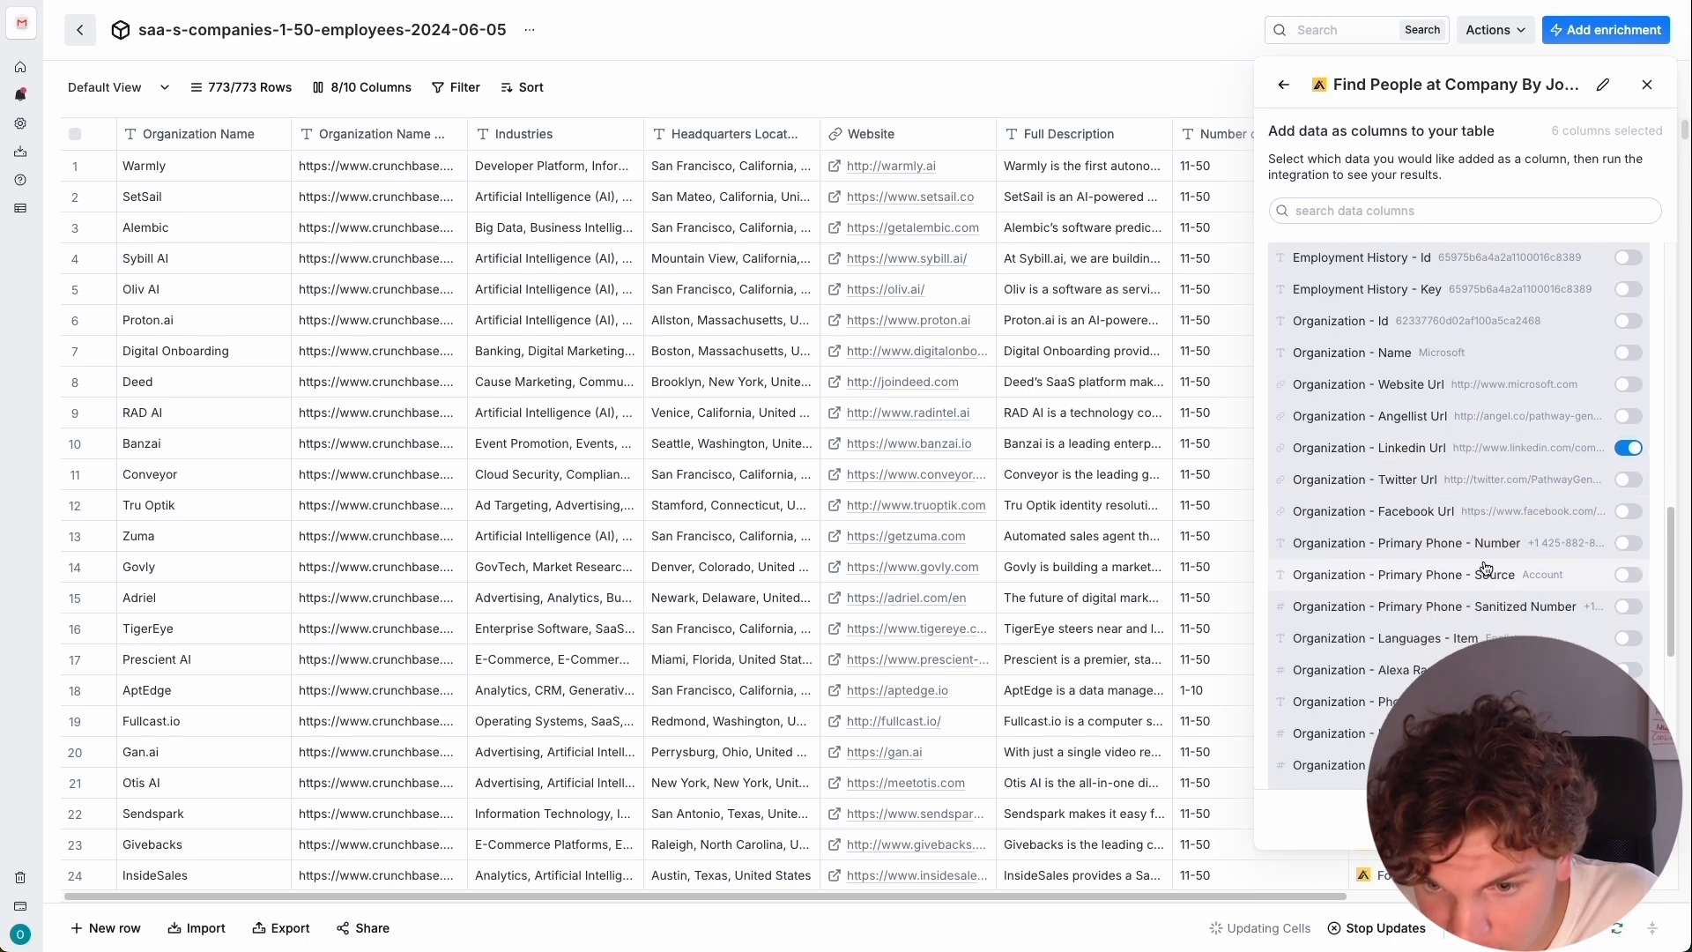
# Extract the selected people and organization fields into the table as columns and look over the added columns.
pyautogui.scroll(-12, 1498, 569)
pyautogui.scroll(20, 1537, 520)
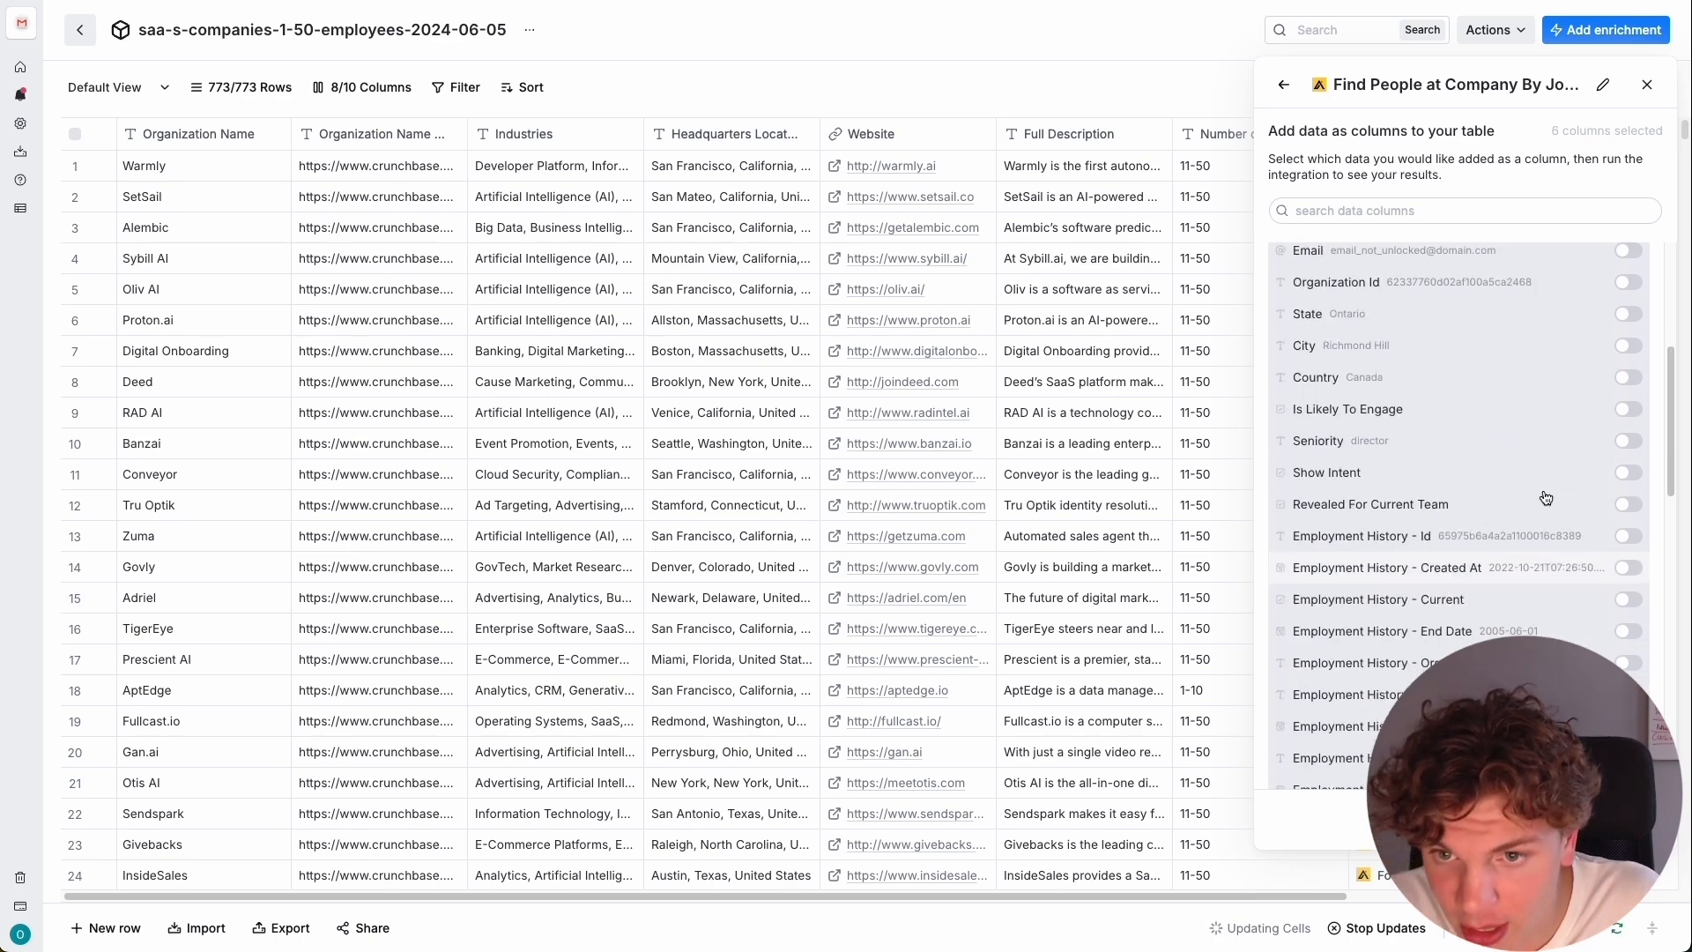
pyautogui.scroll(10, 1548, 489)
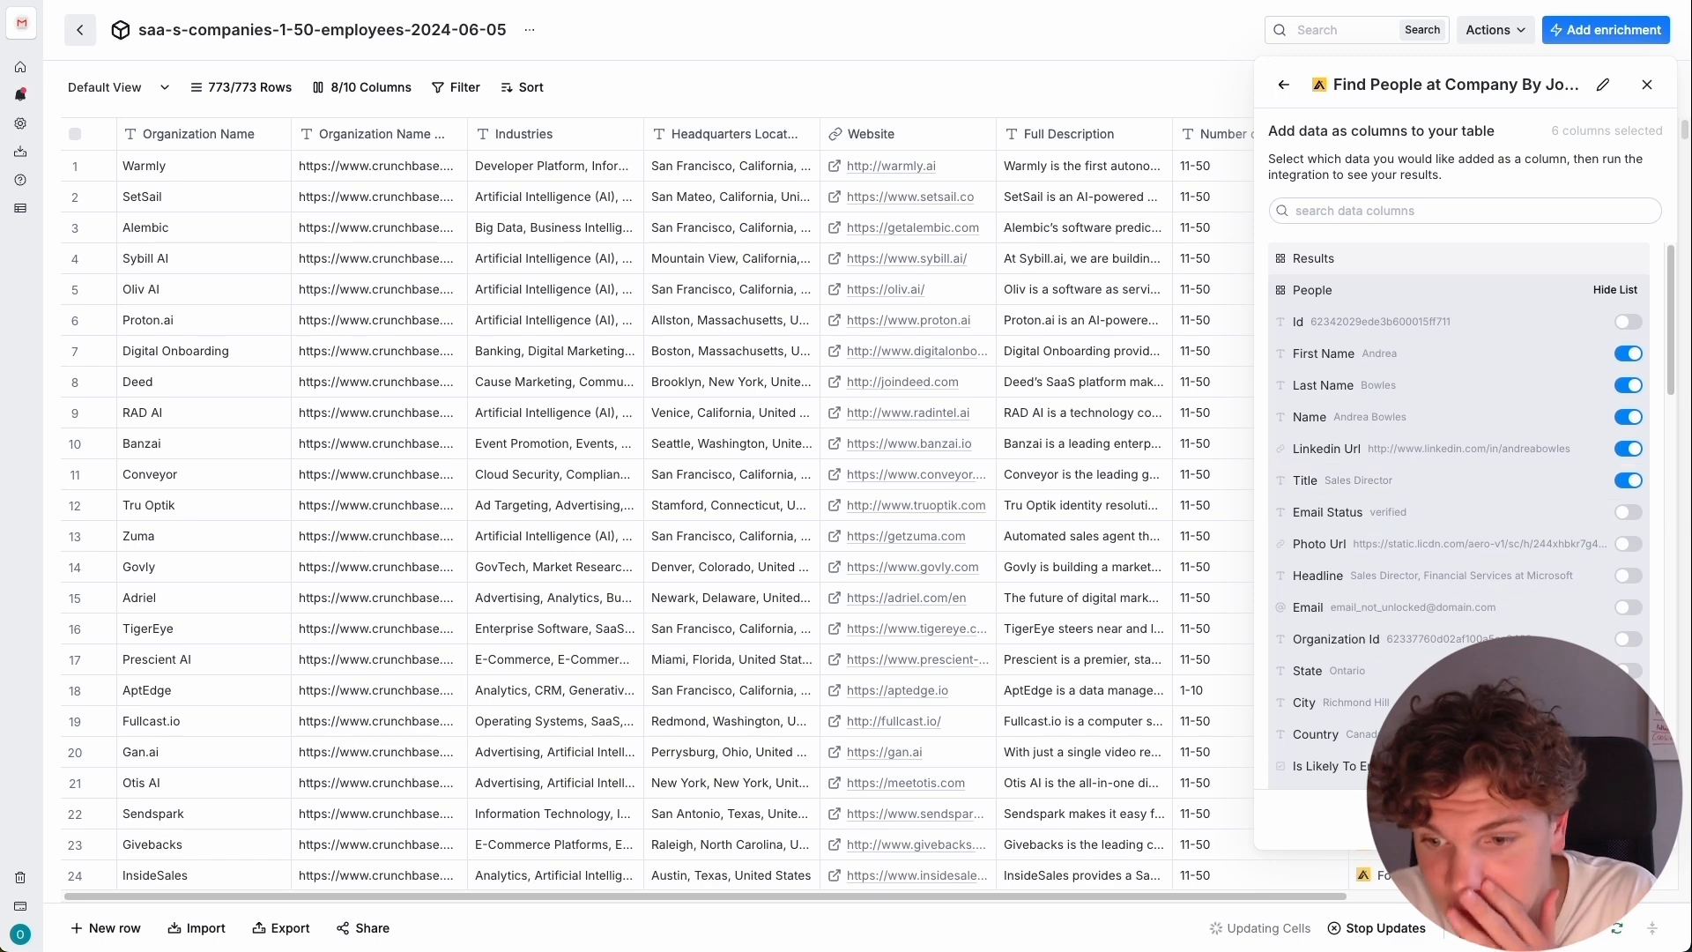
pyautogui.click(1605, 820)
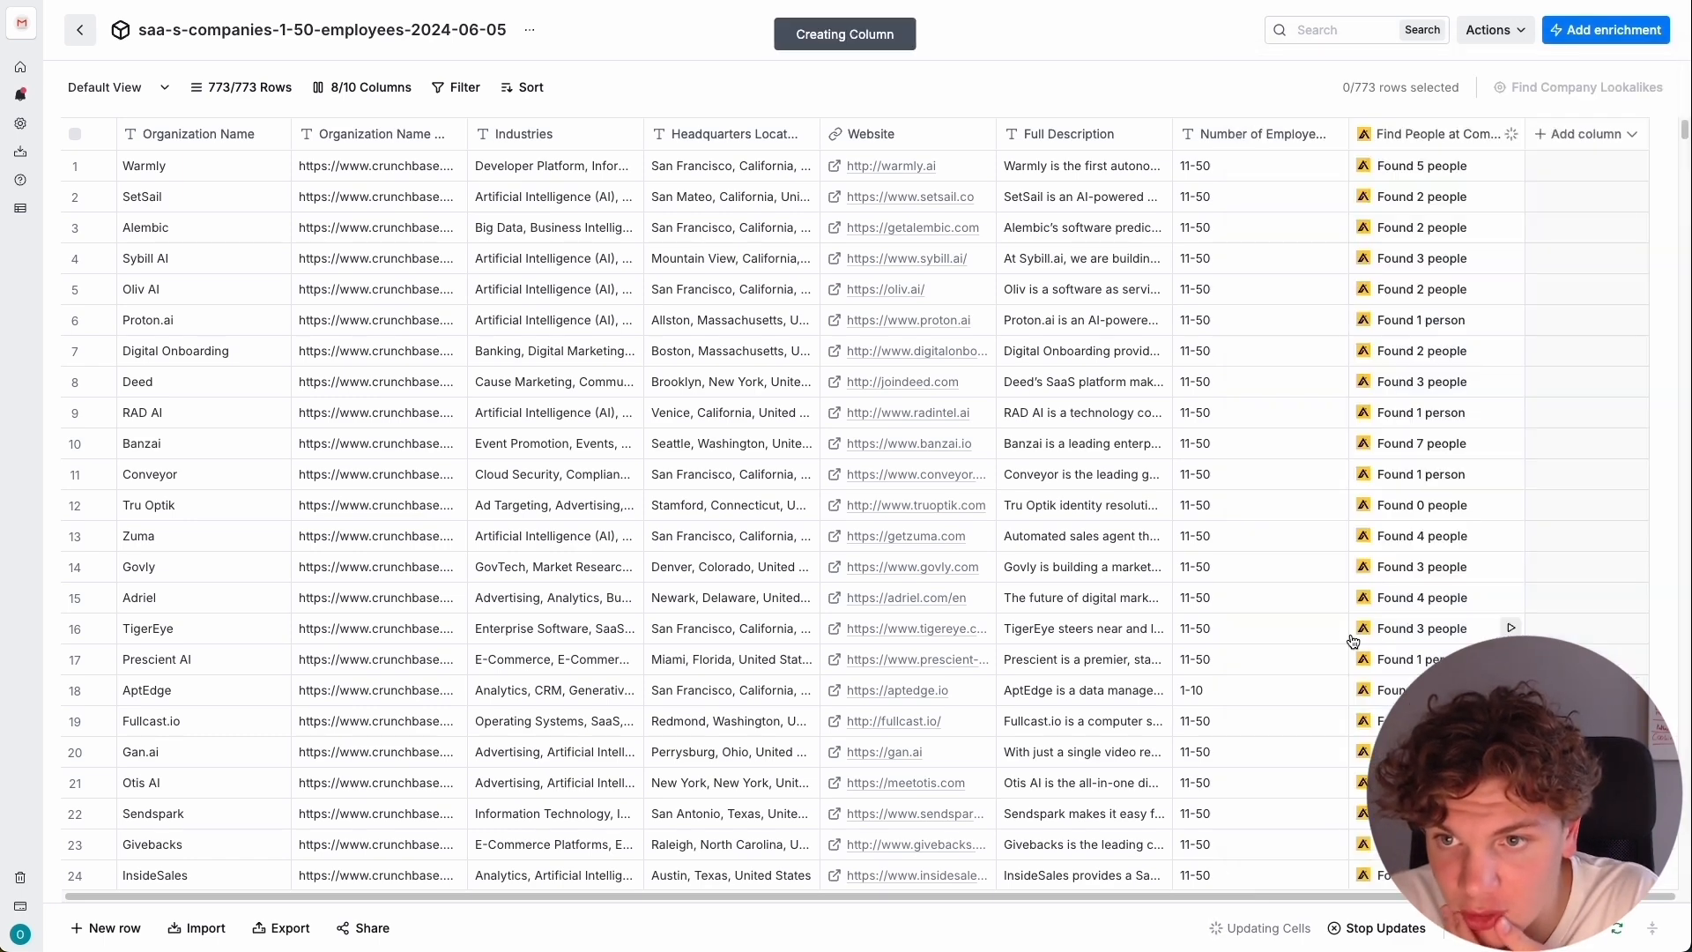
pyautogui.moveTo(1059, 897); pyautogui.dragTo(1630, 900)
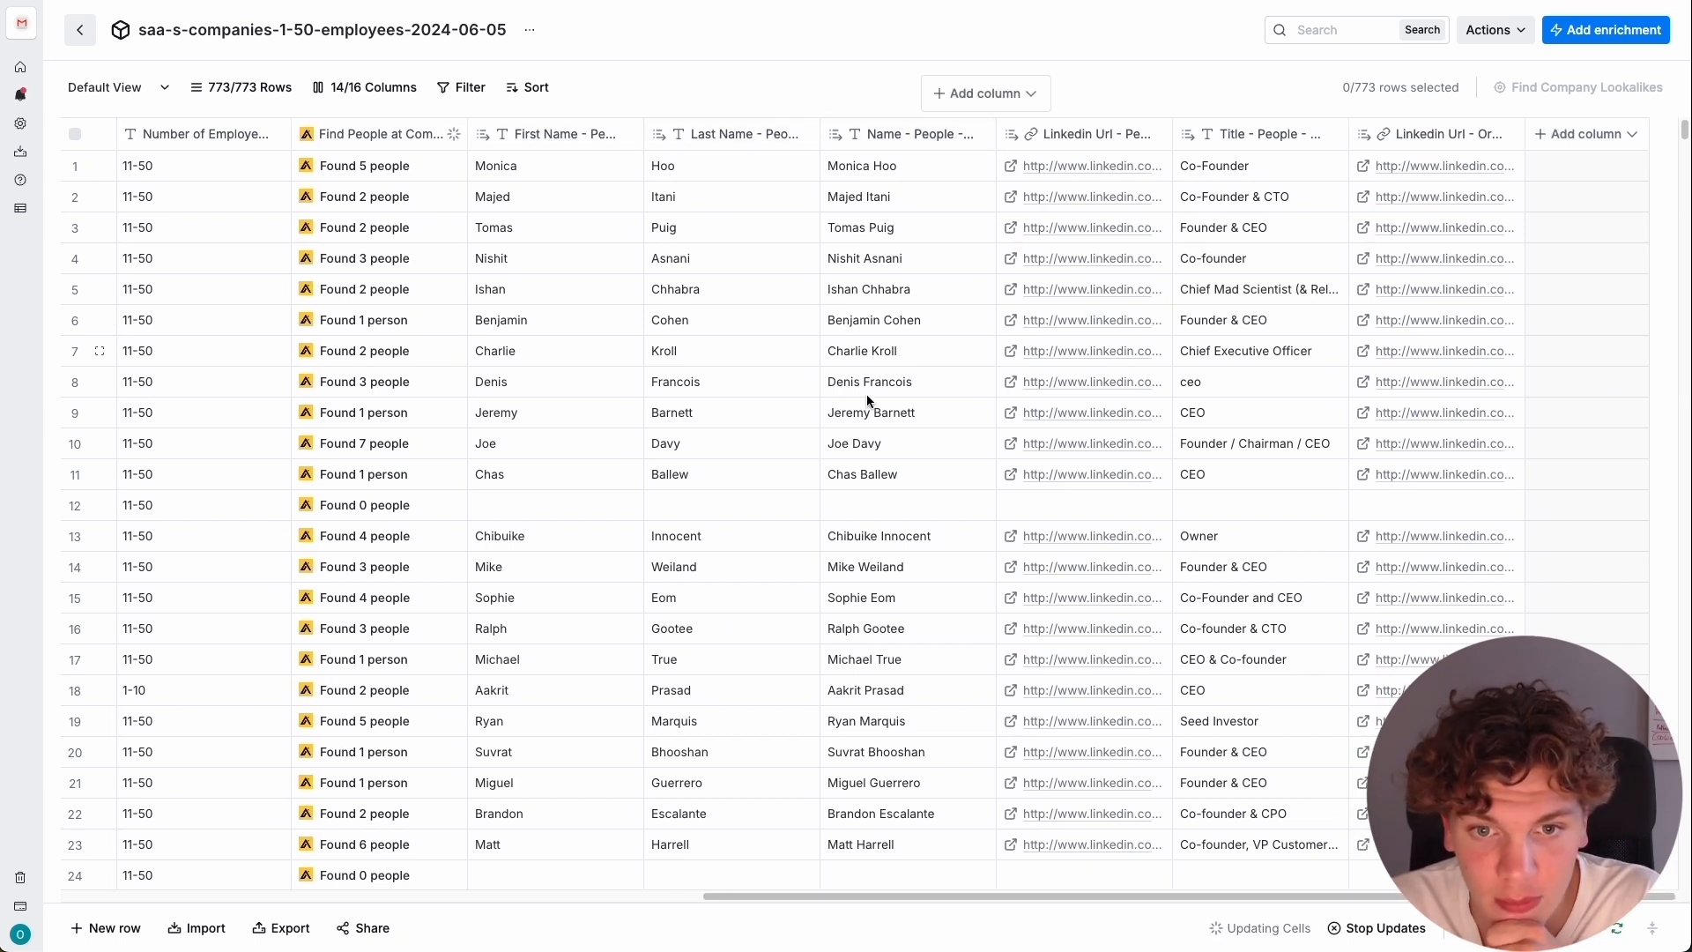
pyautogui.moveTo(874, 895); pyautogui.dragTo(578, 232)
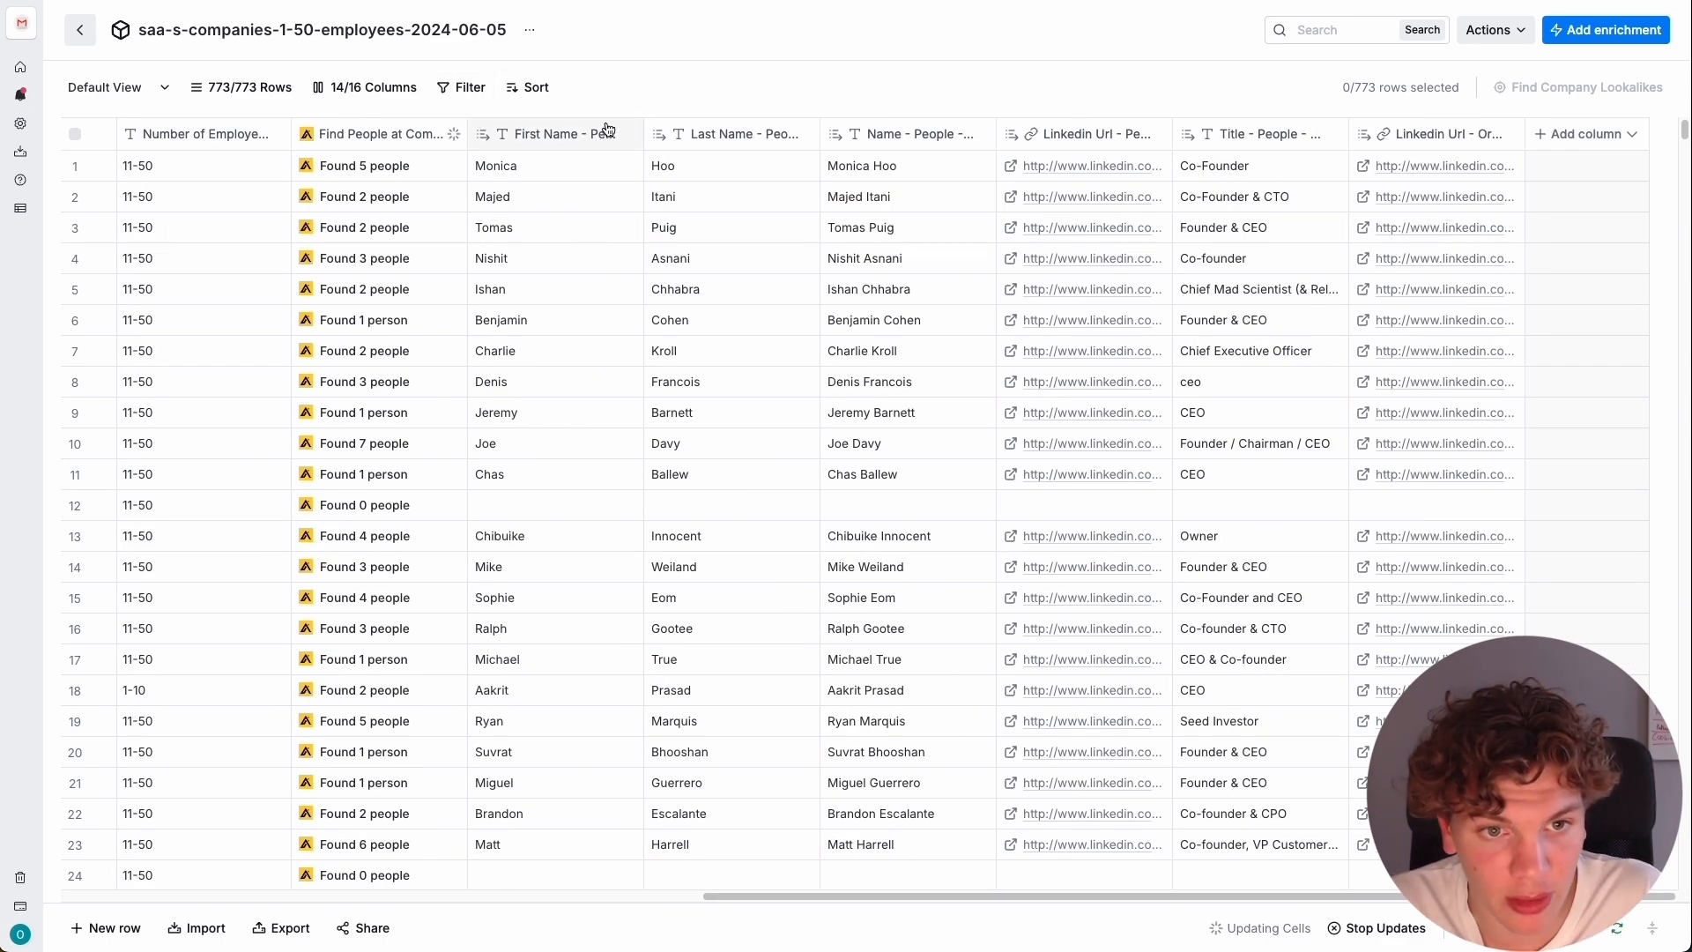
# Filter the table to rows where First Name - People - Results is not empty, and look through the filtered rows.
pyautogui.click(555, 133)
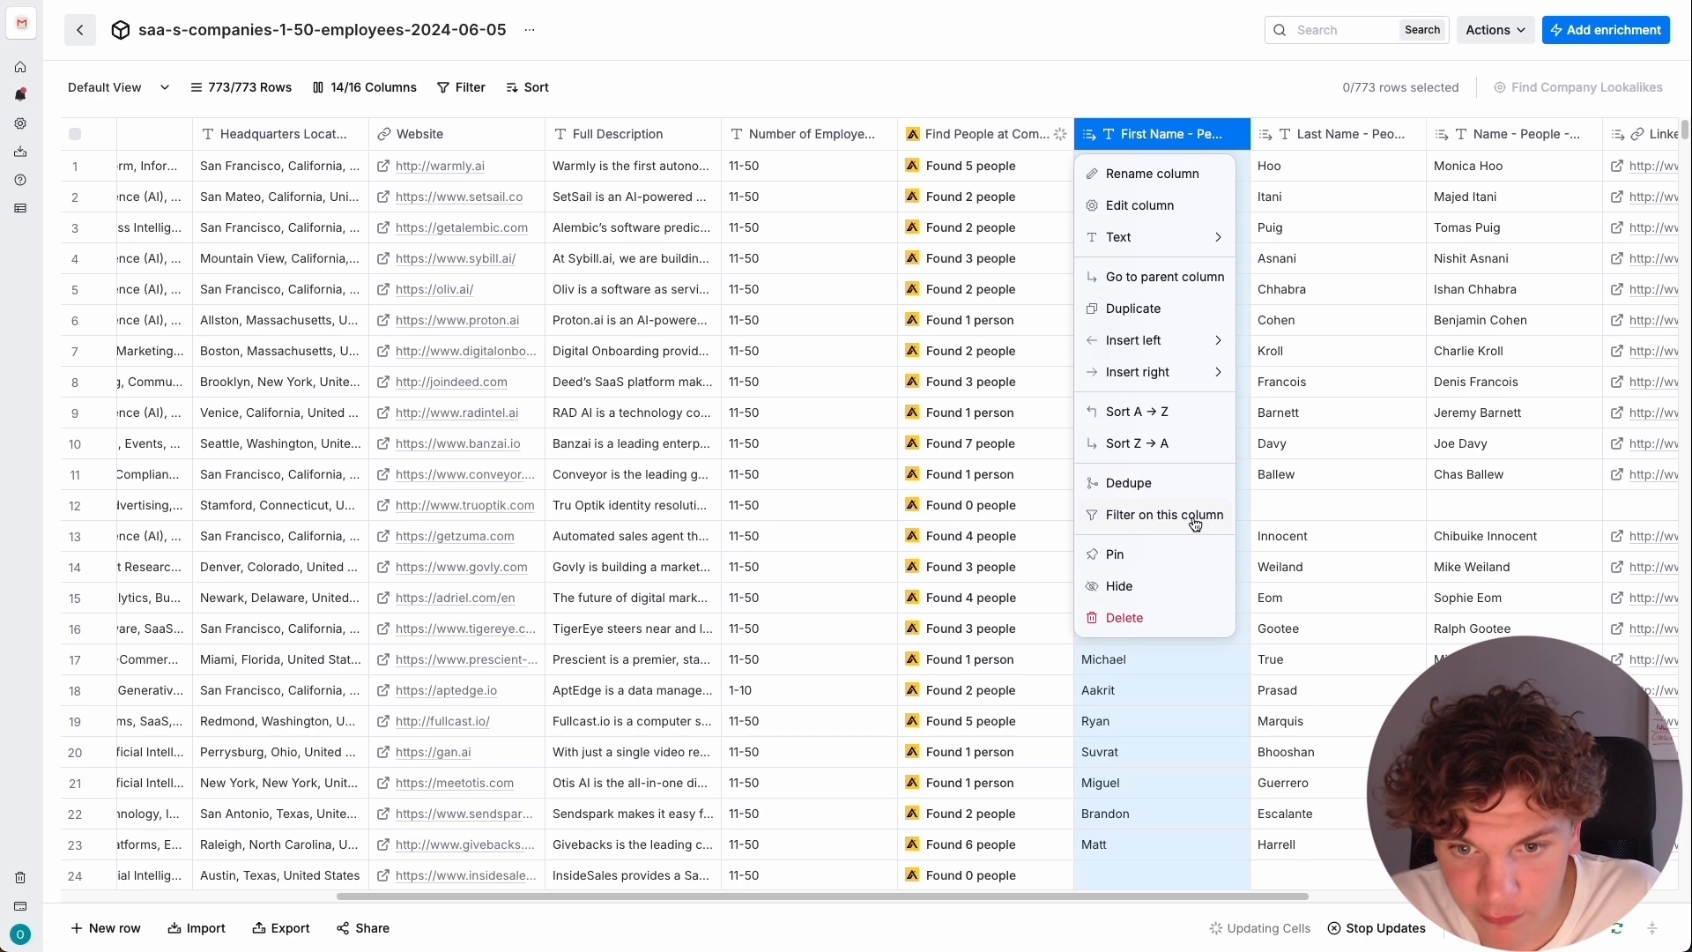
pyautogui.click(1196, 523)
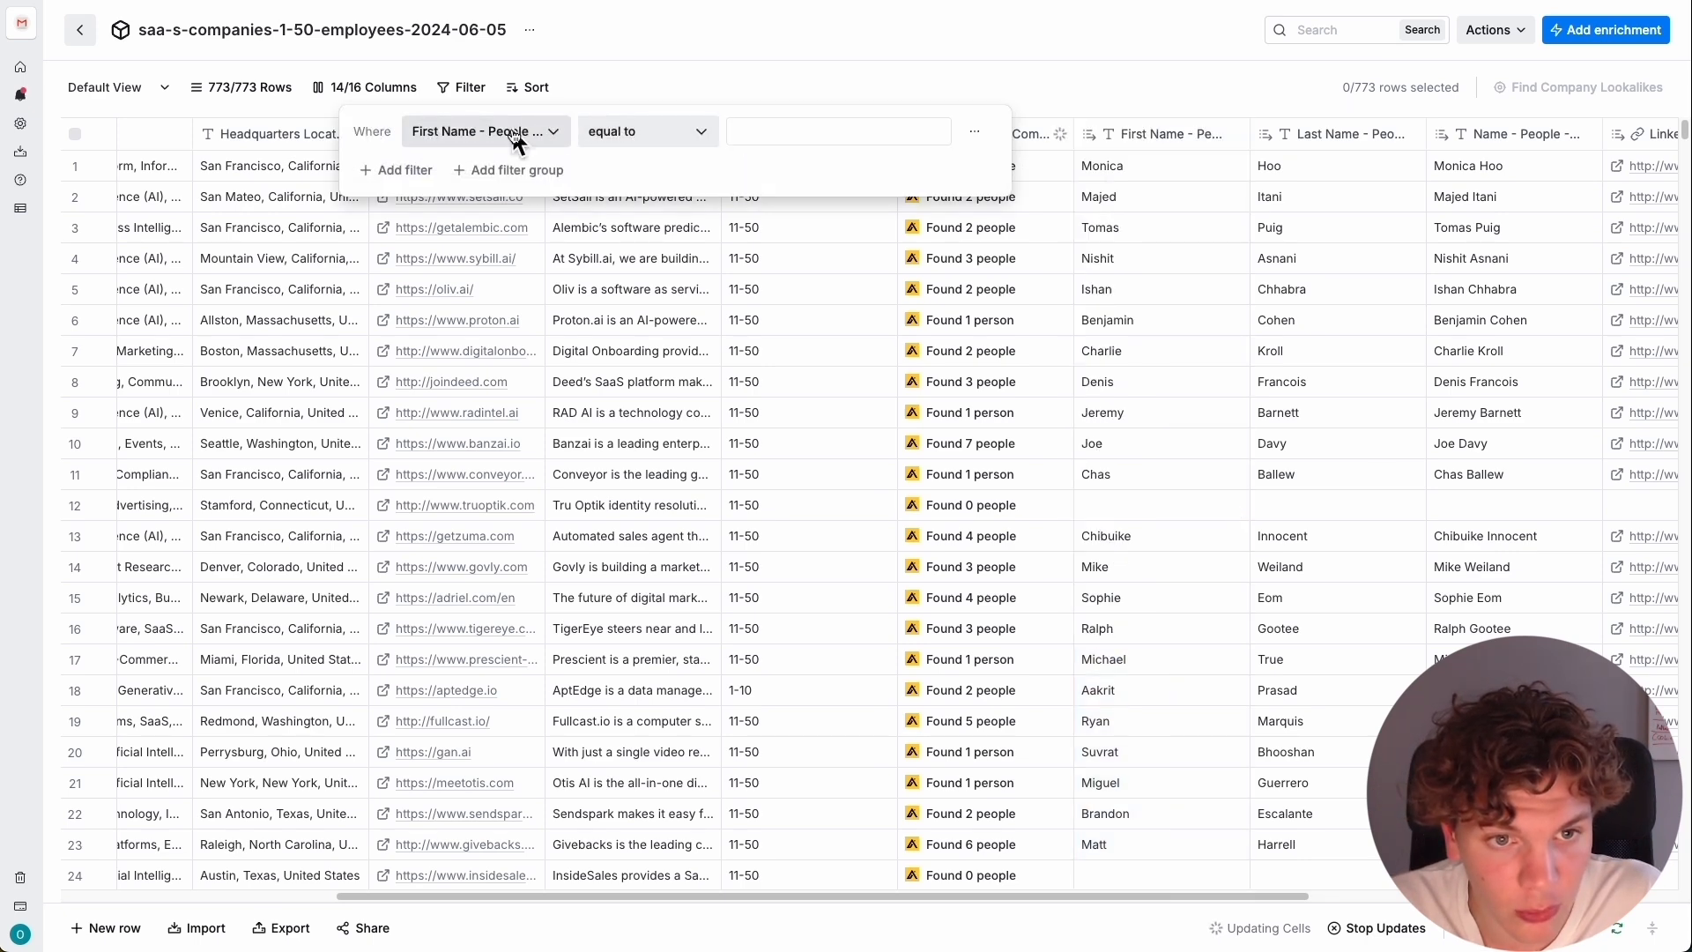
pyautogui.click(548, 139)
pyautogui.click(659, 130)
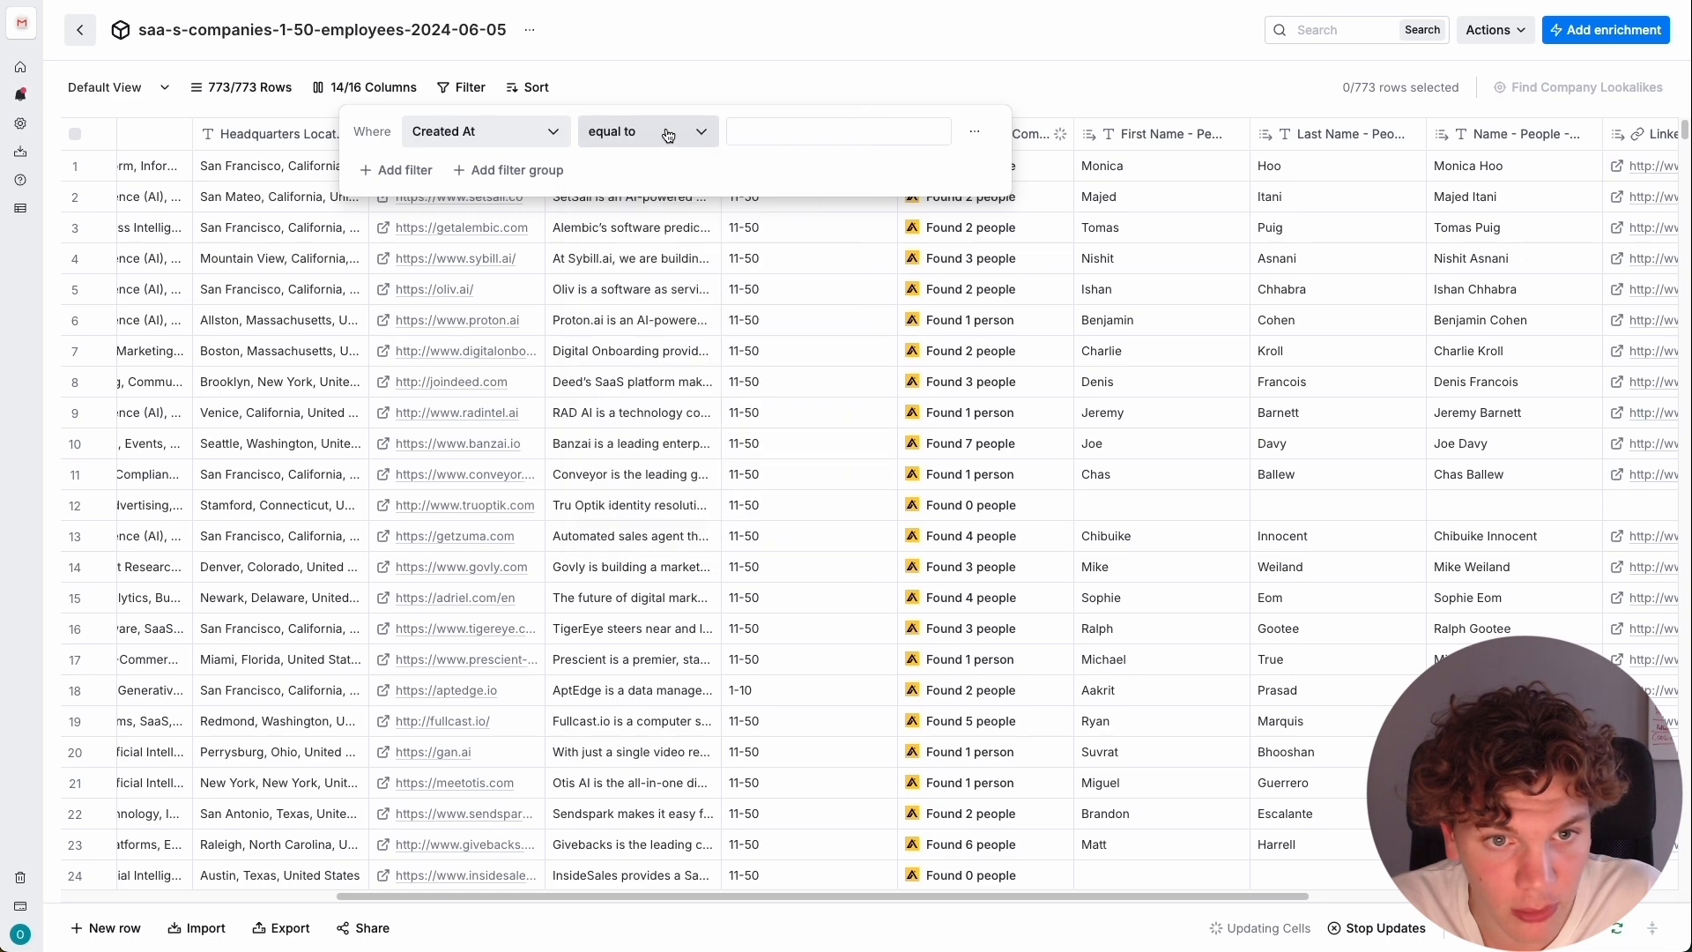
pyautogui.click(532, 135)
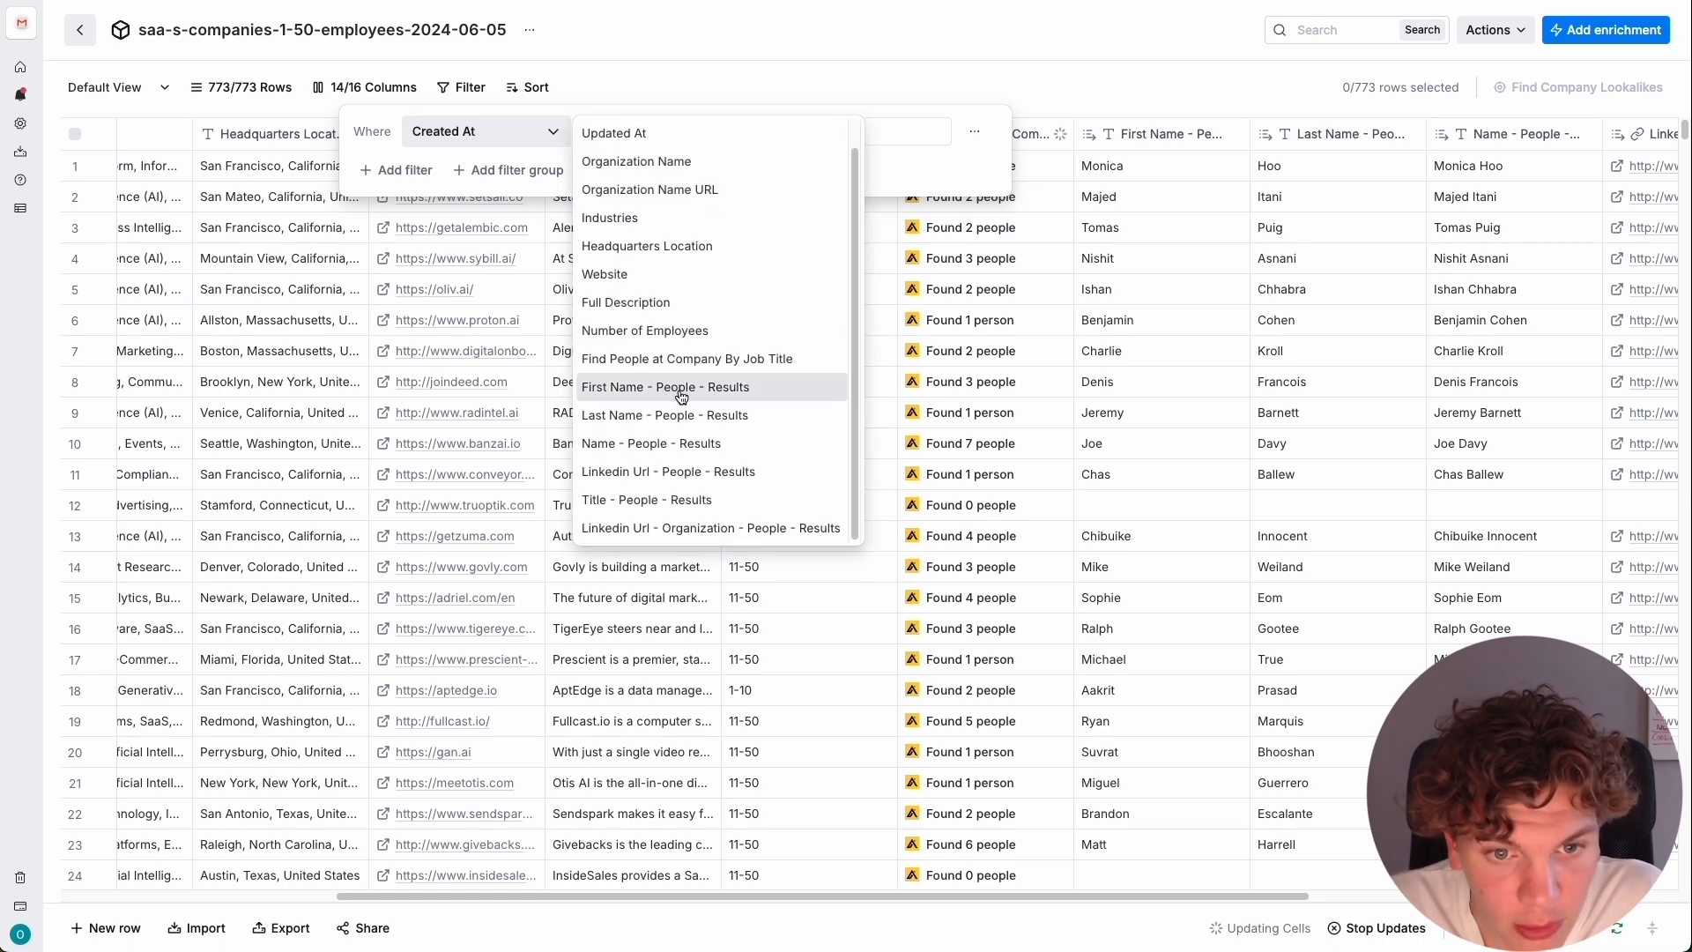
pyautogui.click(783, 392)
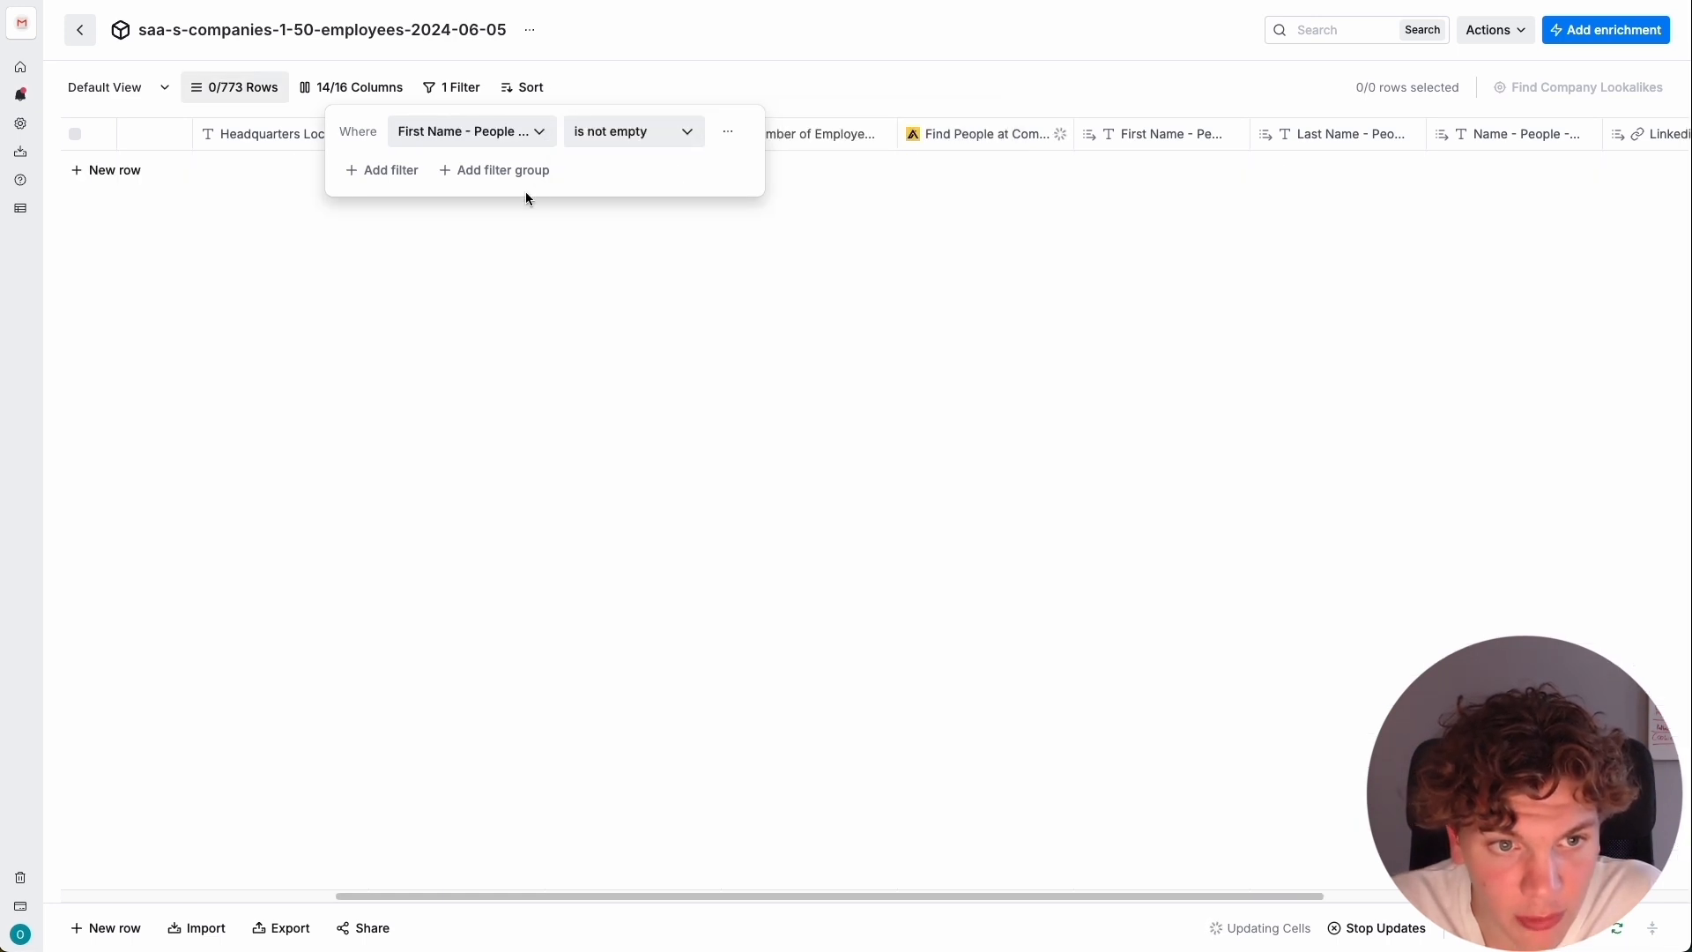
pyautogui.click(1124, 72)
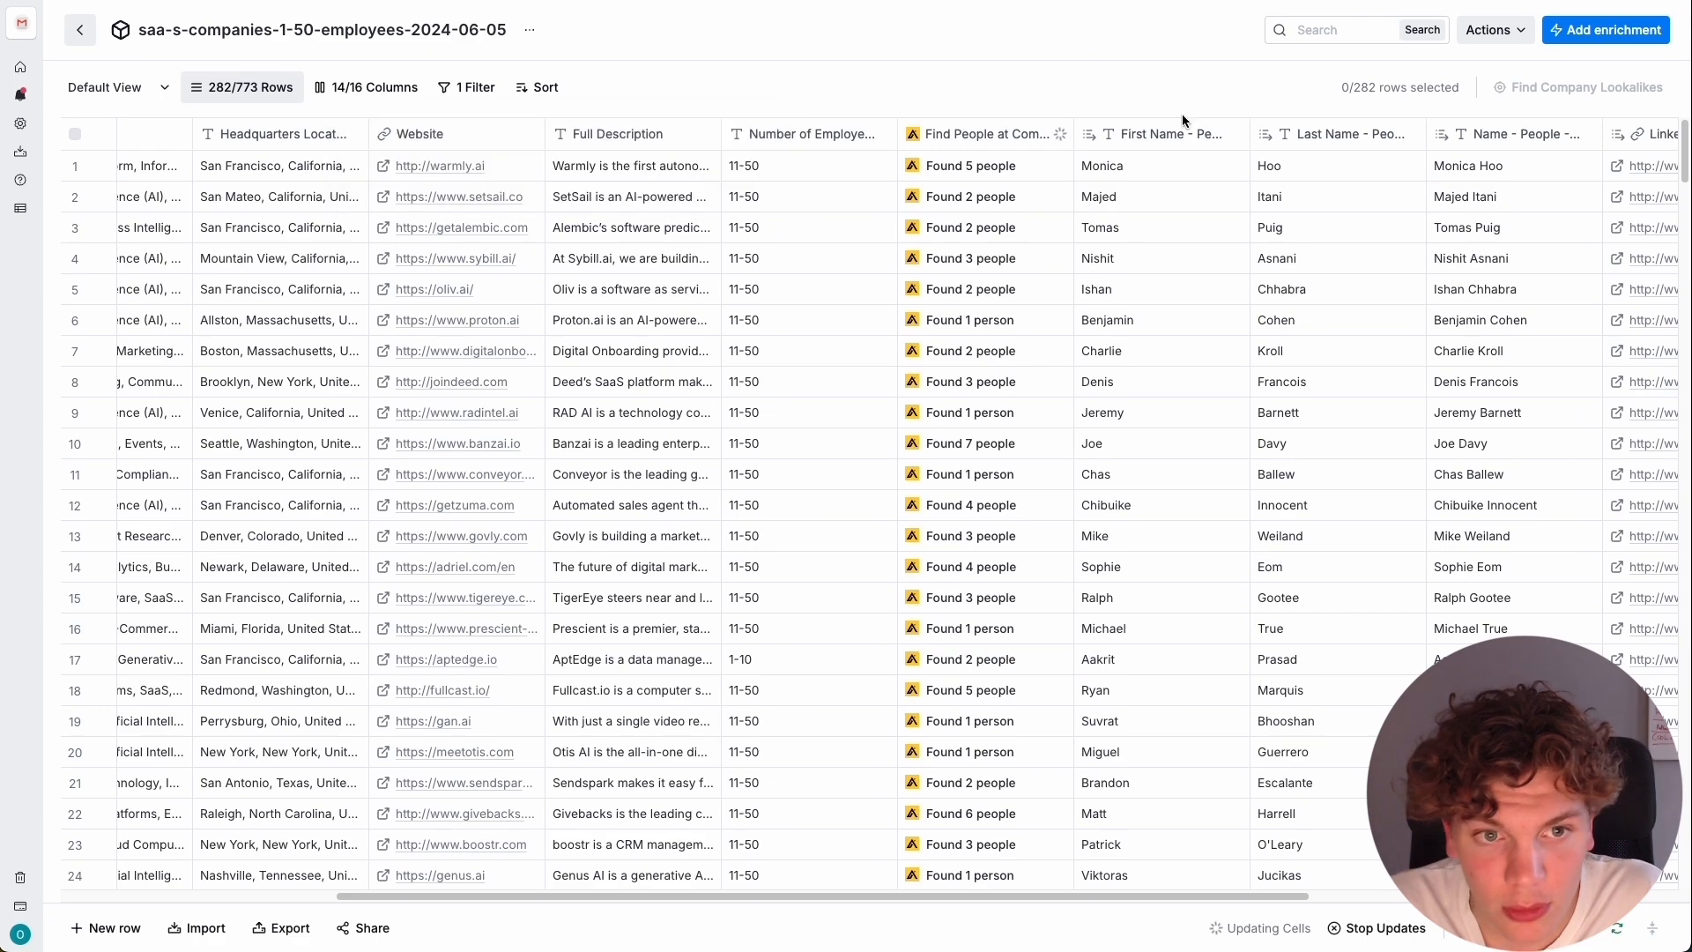
pyautogui.scroll(-20, 1140, 393)
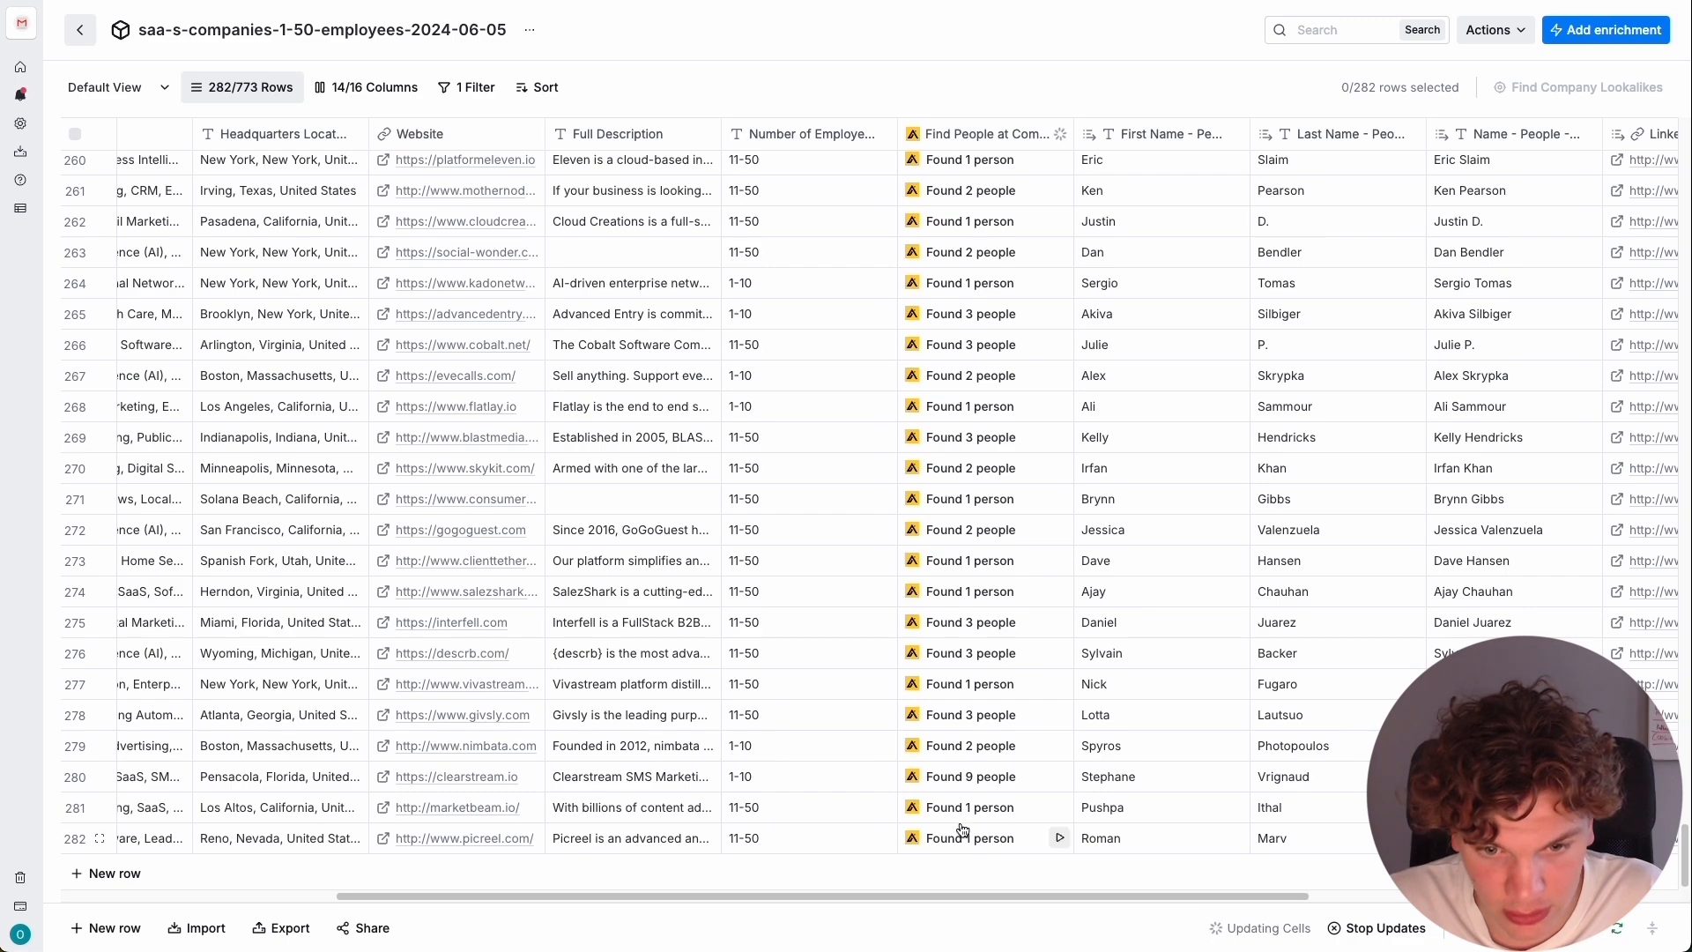
pyautogui.scroll(20, 980, 256)
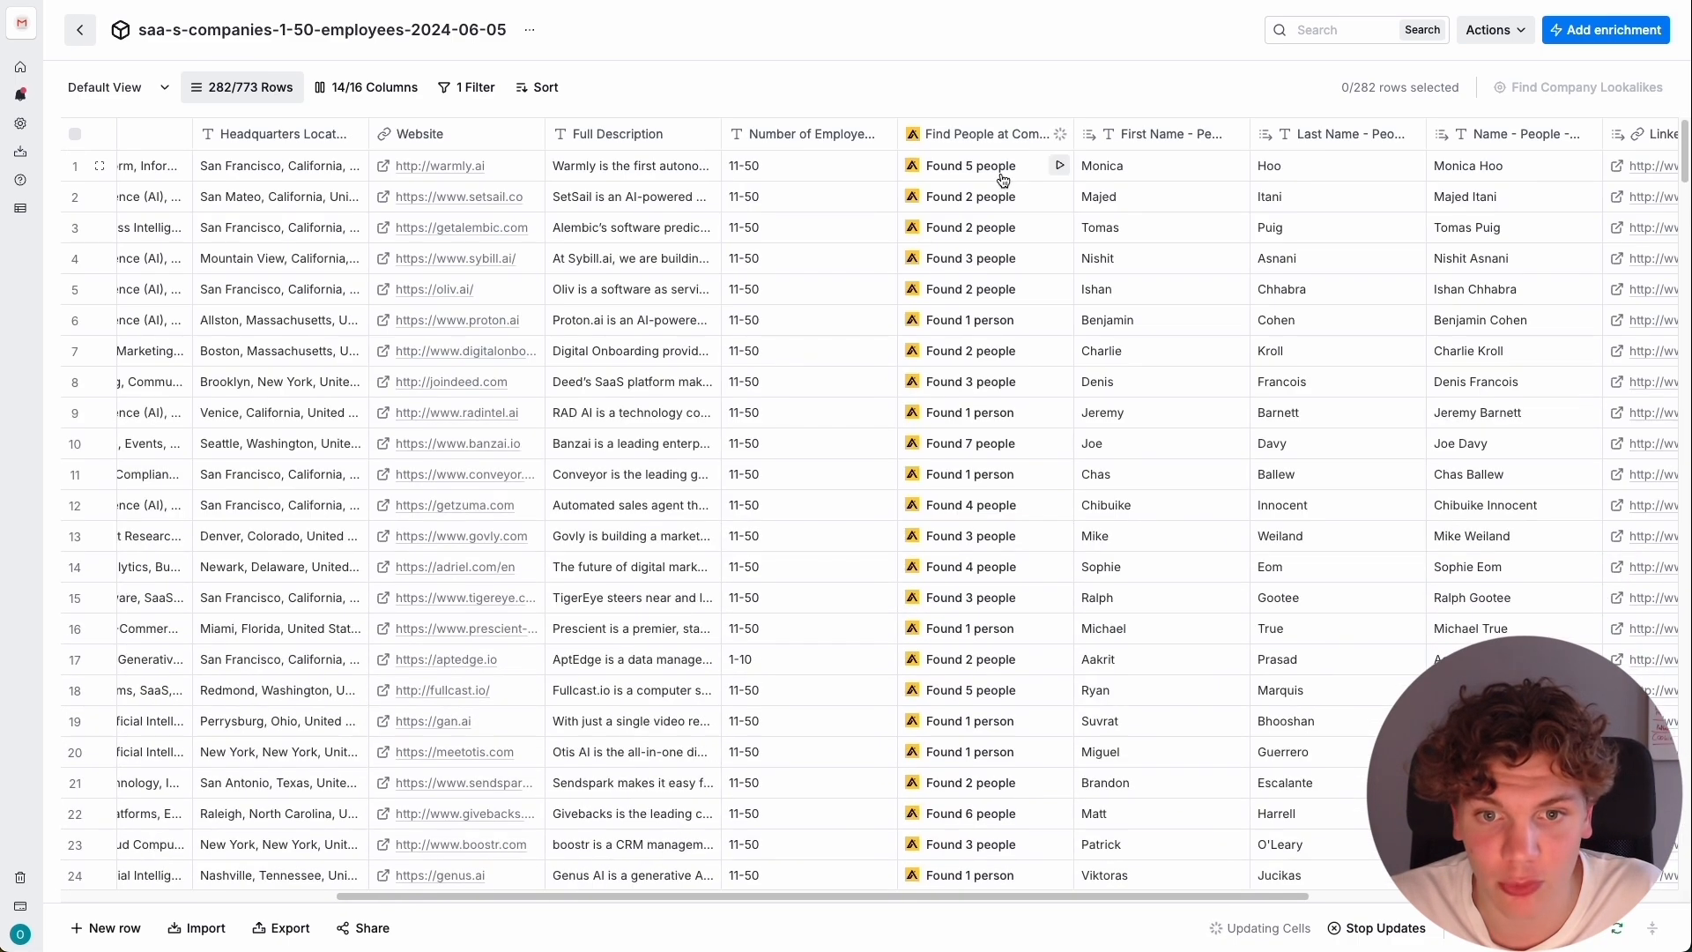
# Delete the First Name - People - Results filter from the table view.
pyautogui.click(461, 89)
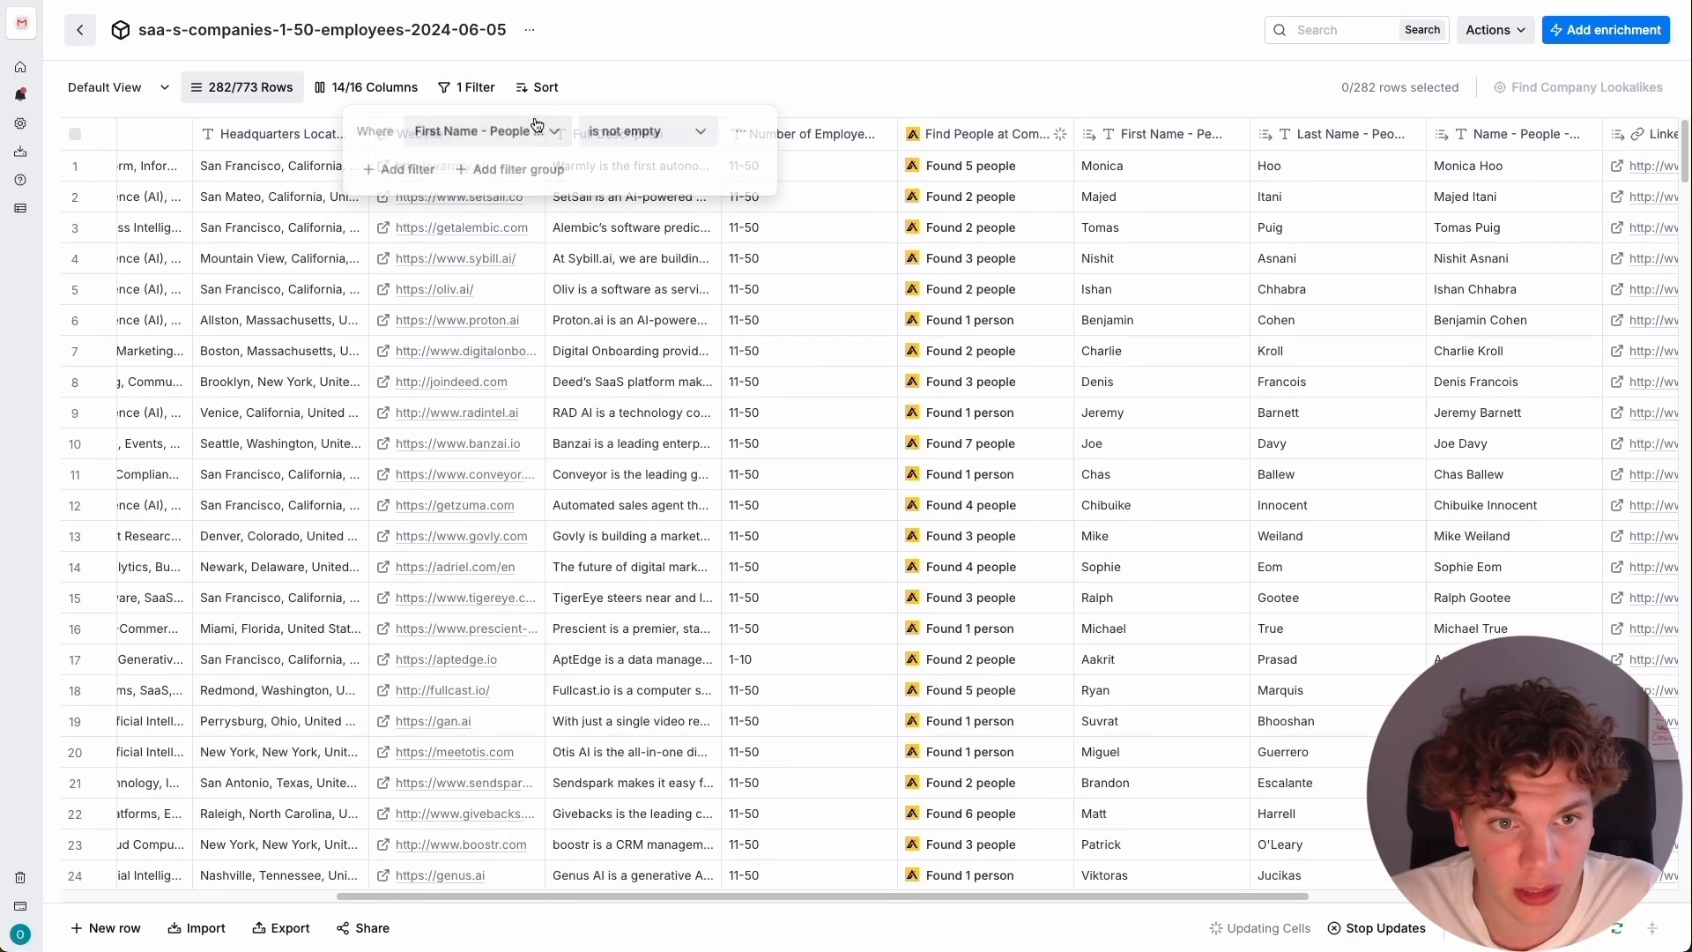
pyautogui.click(676, 134)
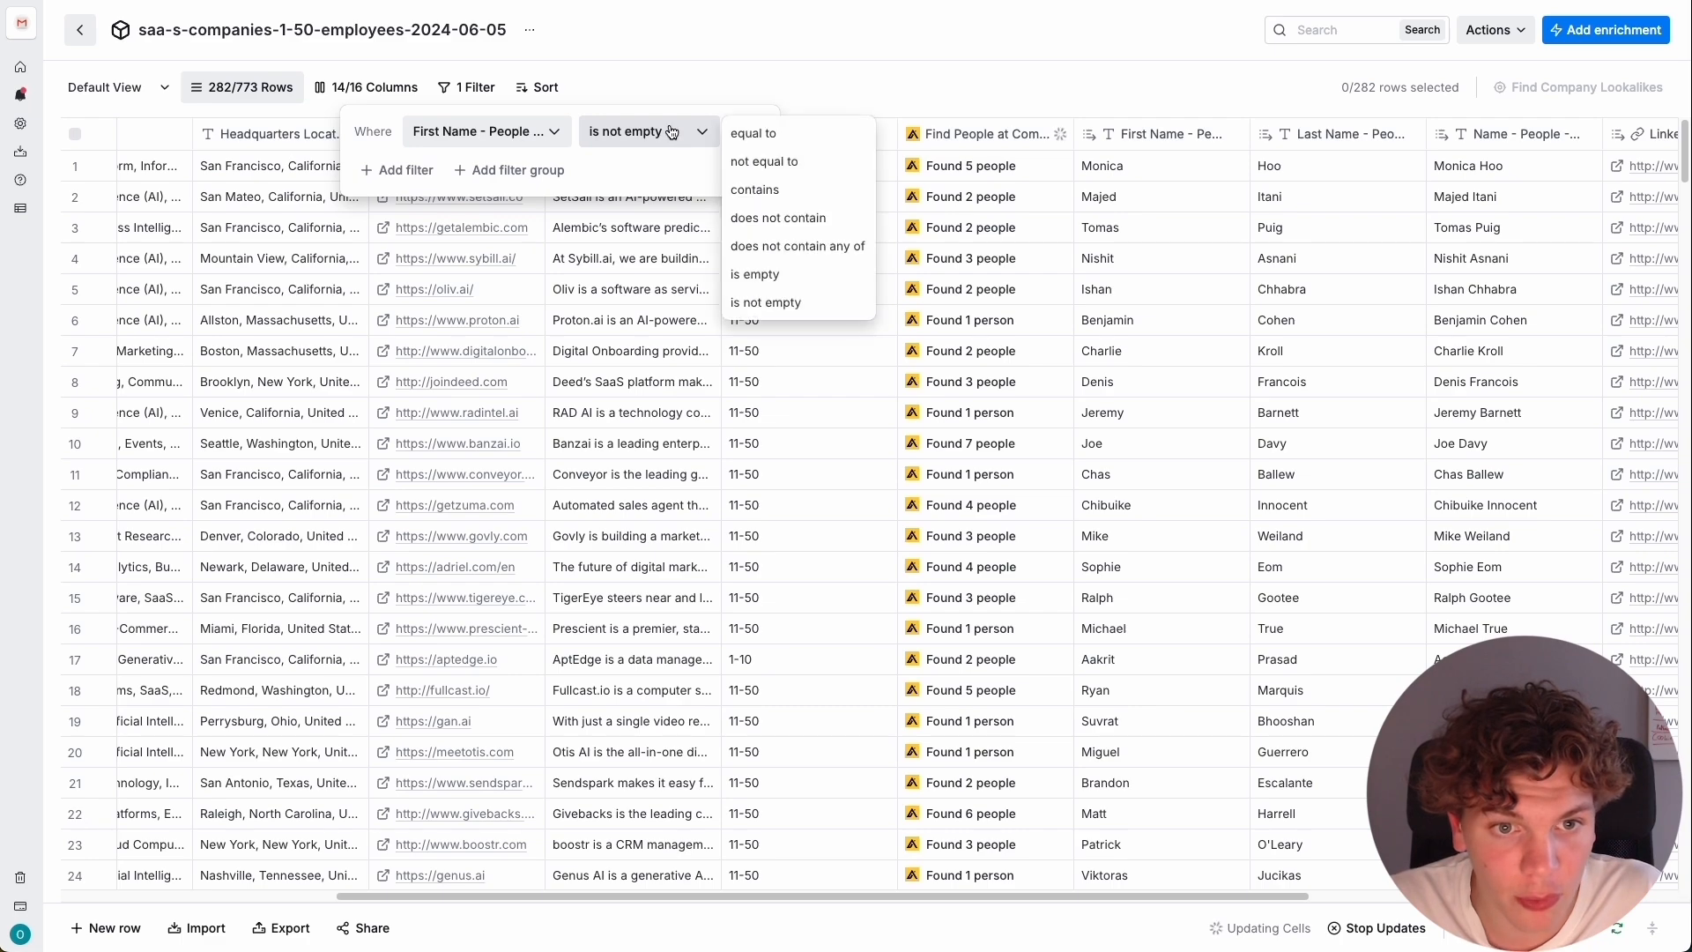
pyautogui.click(697, 122)
pyautogui.click(744, 138)
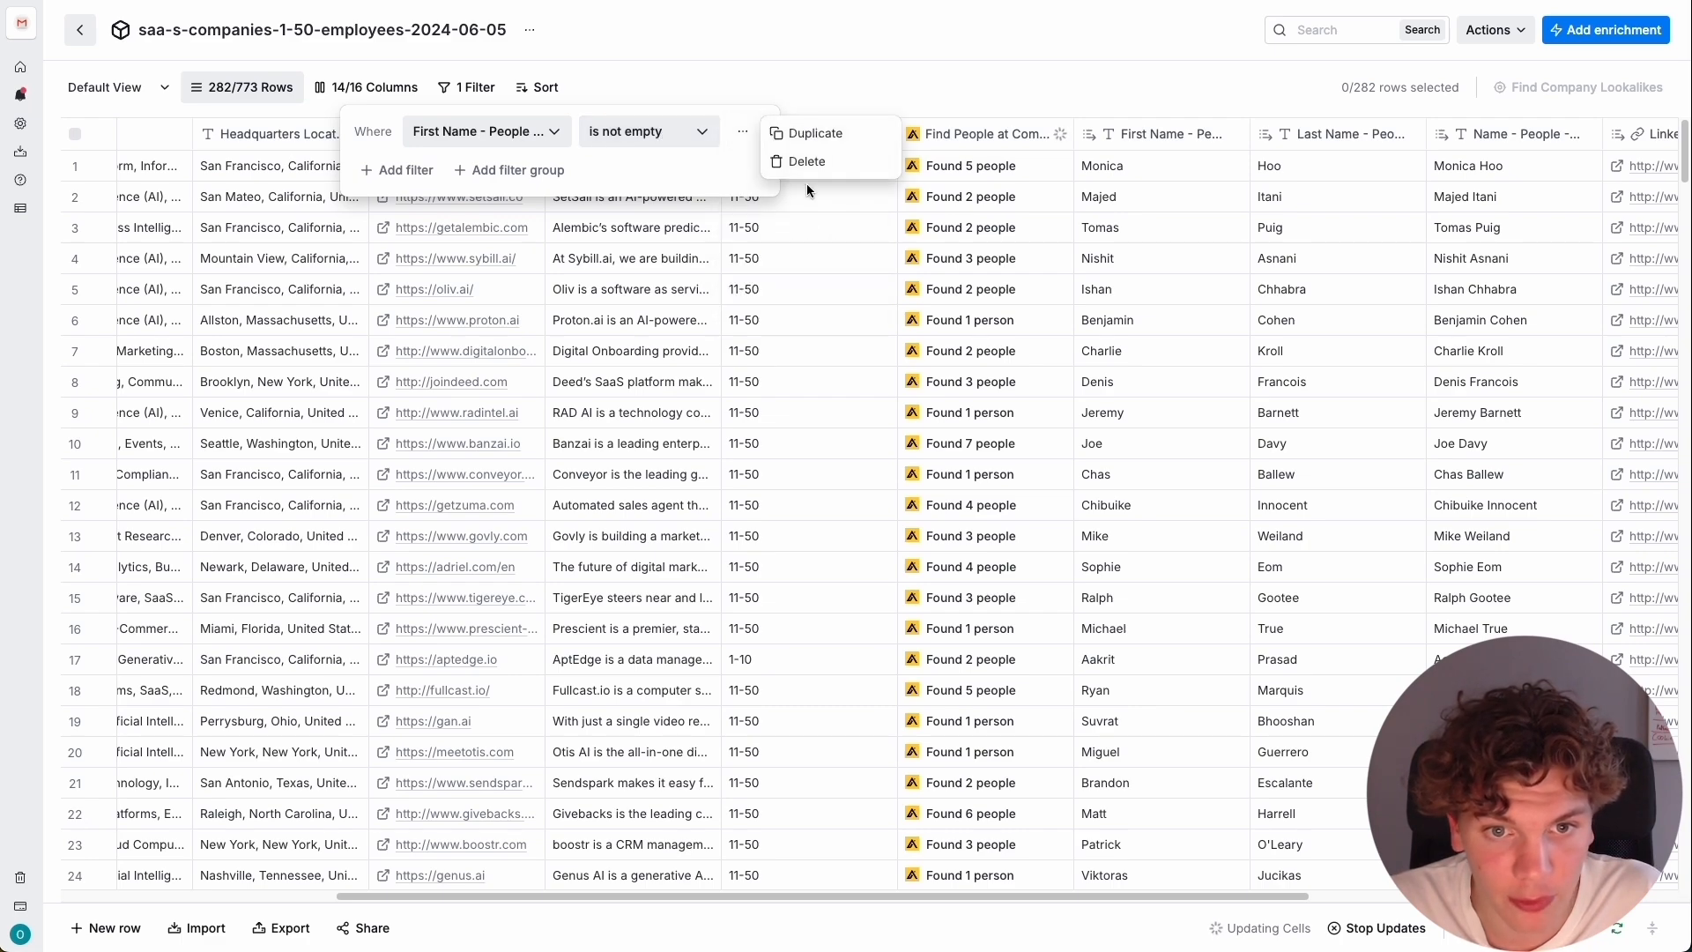
pyautogui.click(797, 158)
pyautogui.click(1047, 464)
# Read the error details of the Find People at Company cell in row 201 and close them.
pyautogui.scroll(-20, 1101, 345)
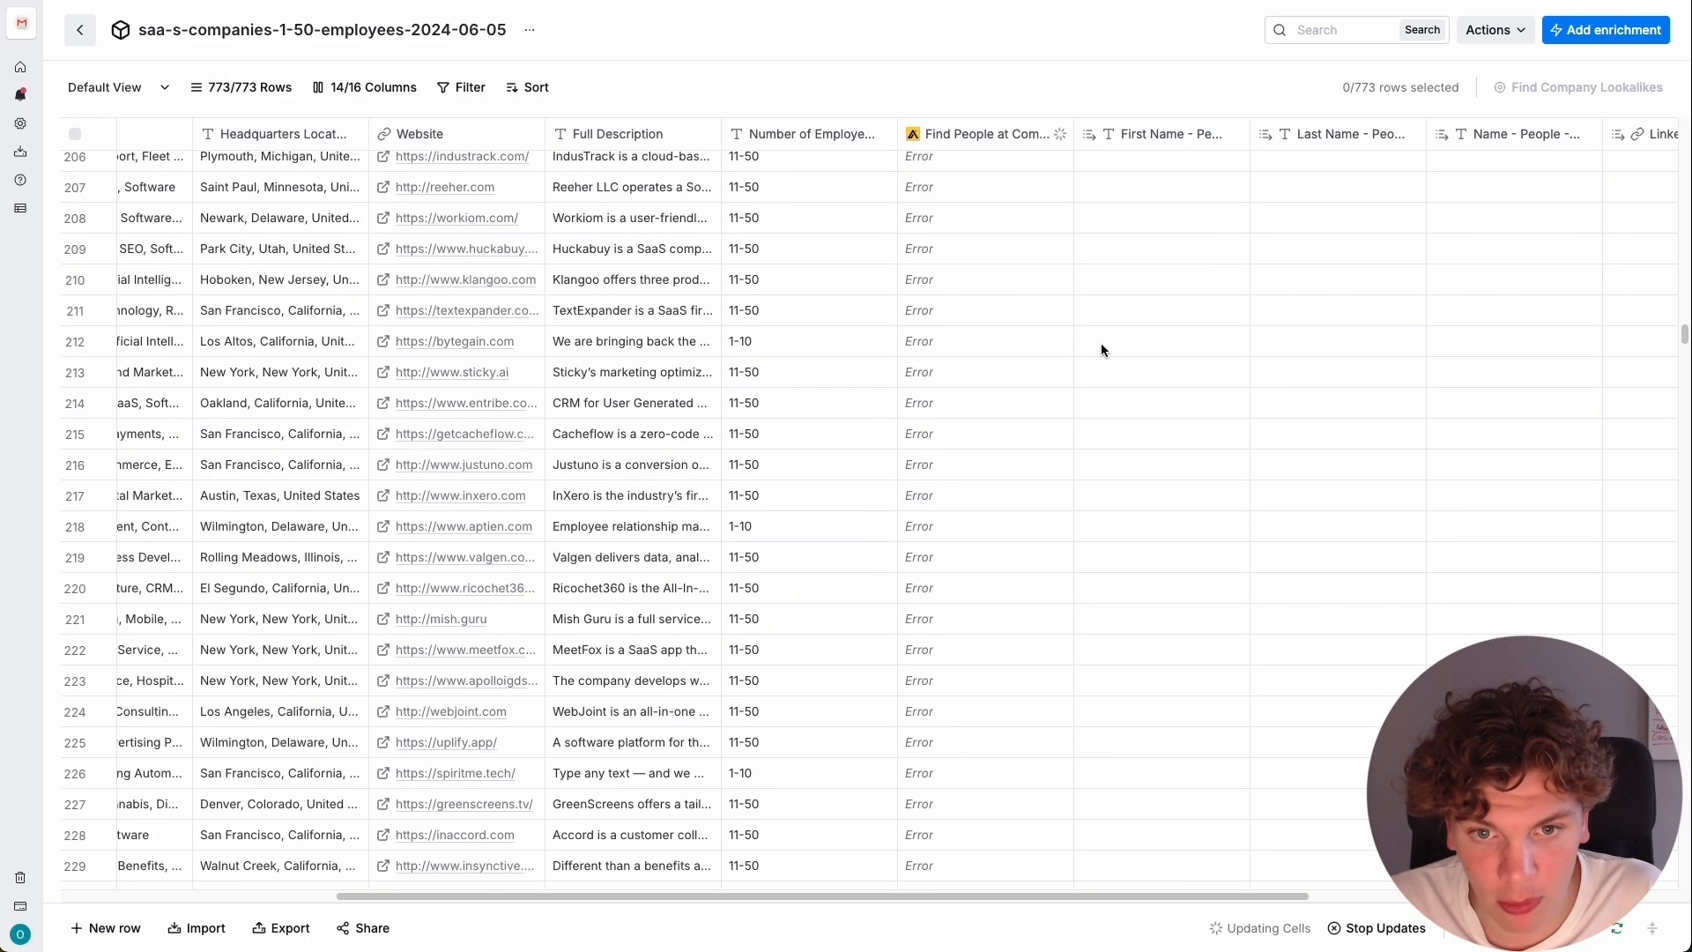
pyautogui.scroll(12, 1076, 353)
pyautogui.click(1000, 461)
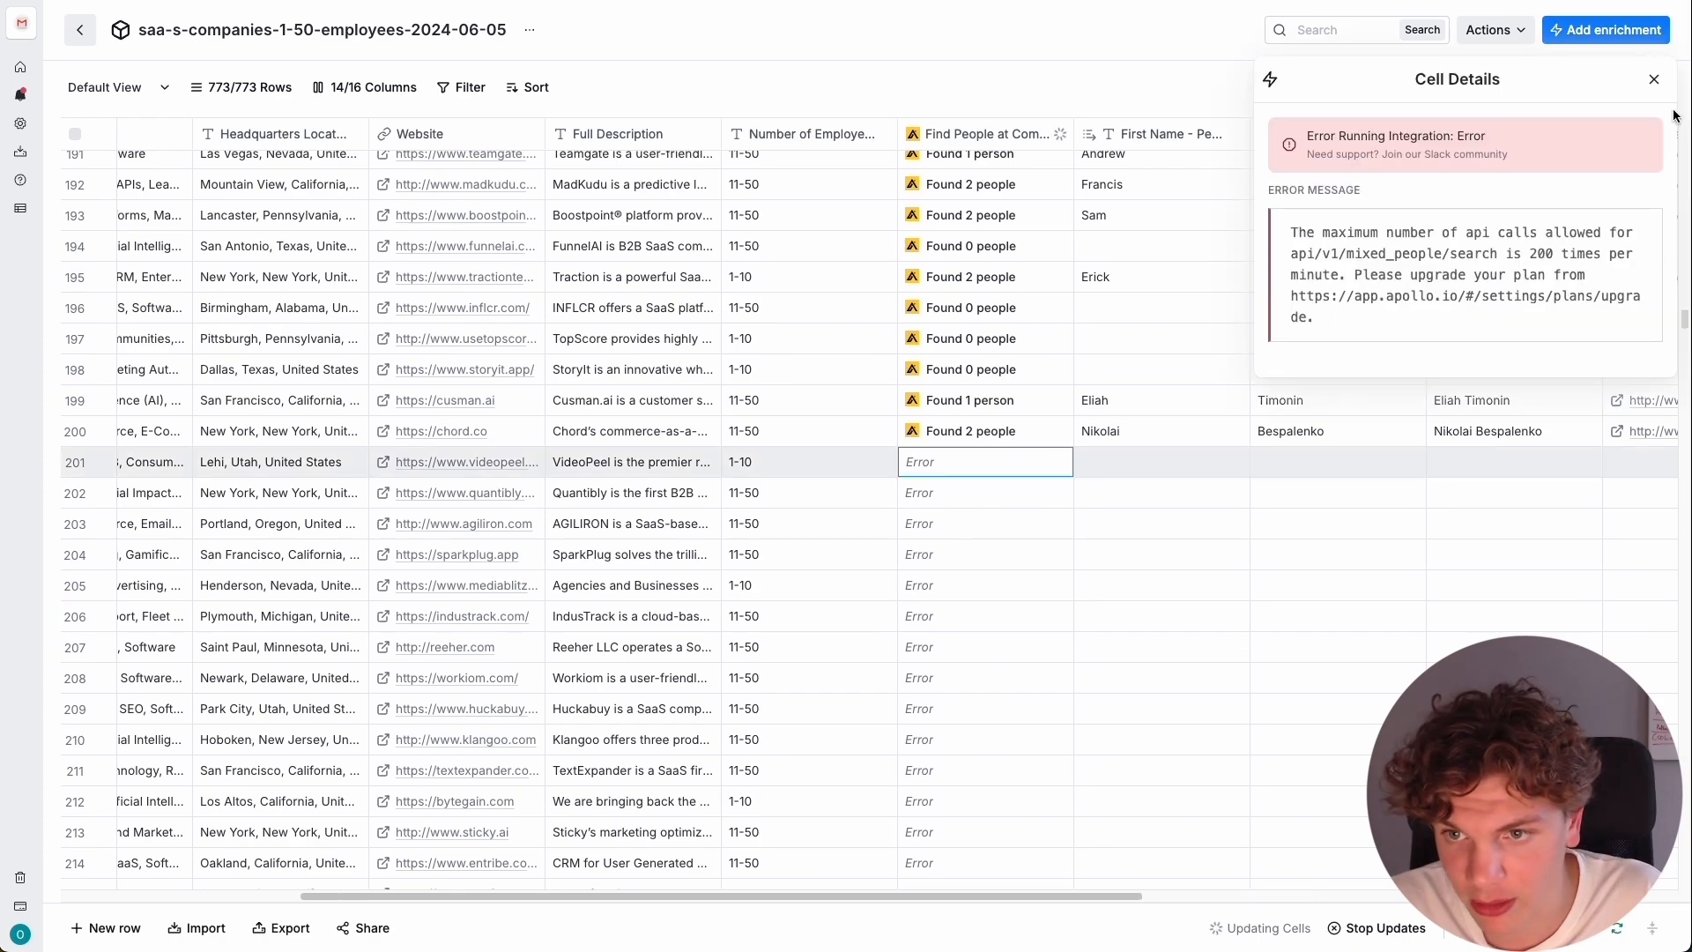
pyautogui.click(1654, 79)
# Look over the extracted name, title and LinkedIn columns beside the Find People at Company column.
pyautogui.scroll(20, 1077, 409)
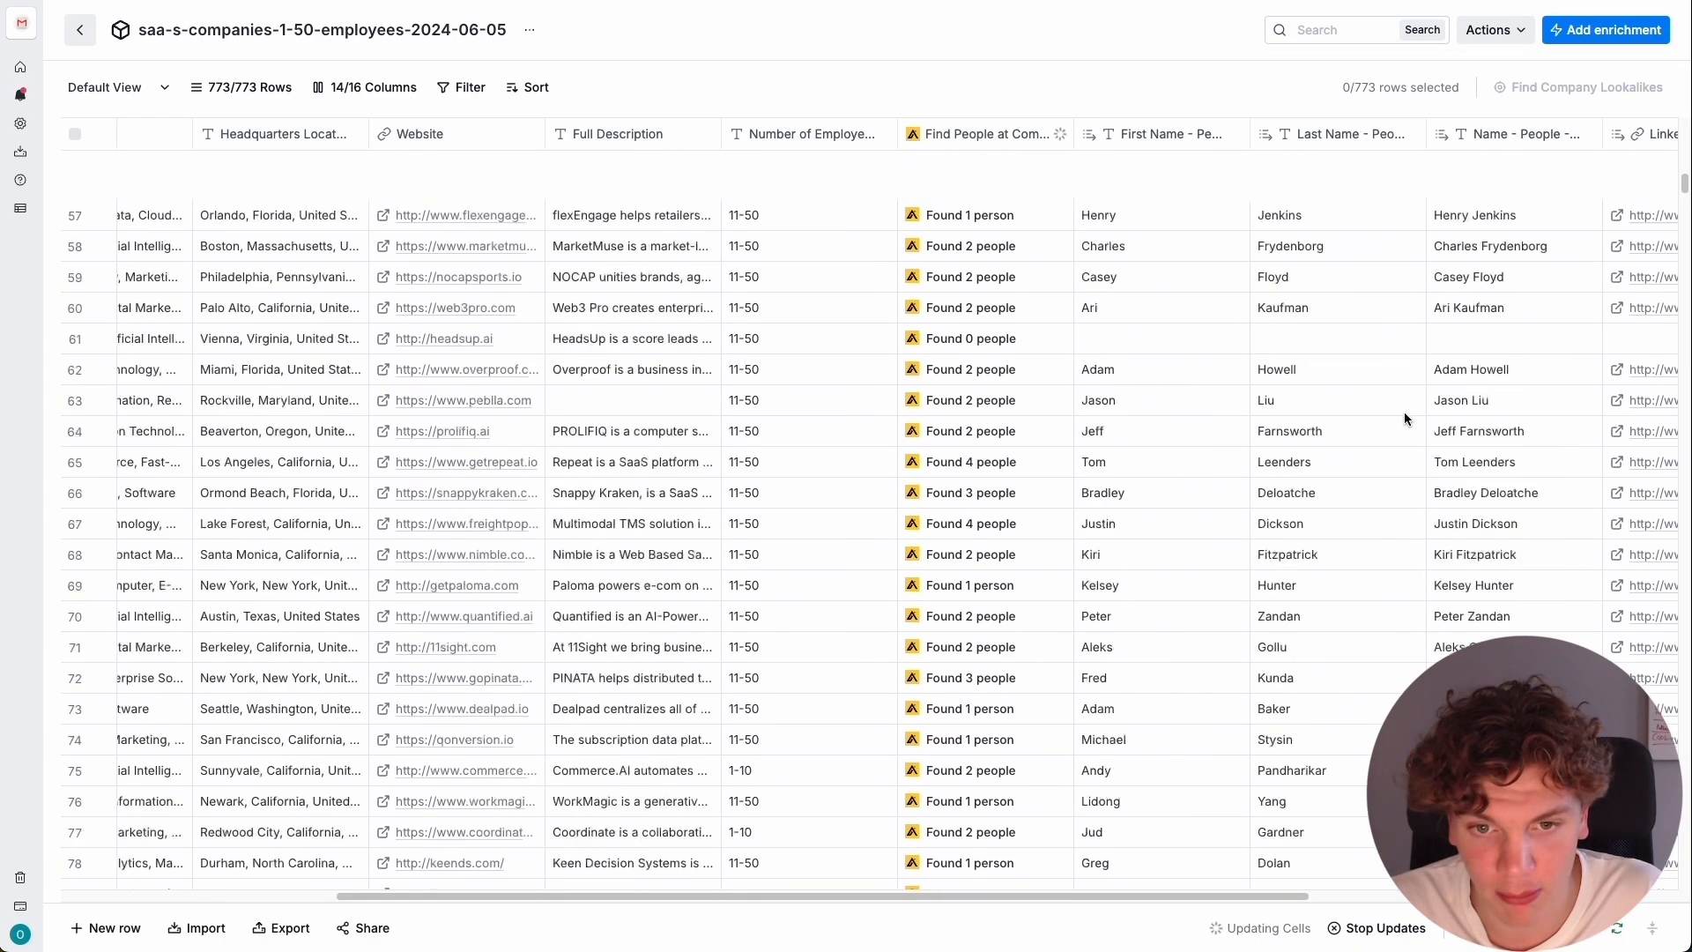
pyautogui.scroll(15, 1404, 411)
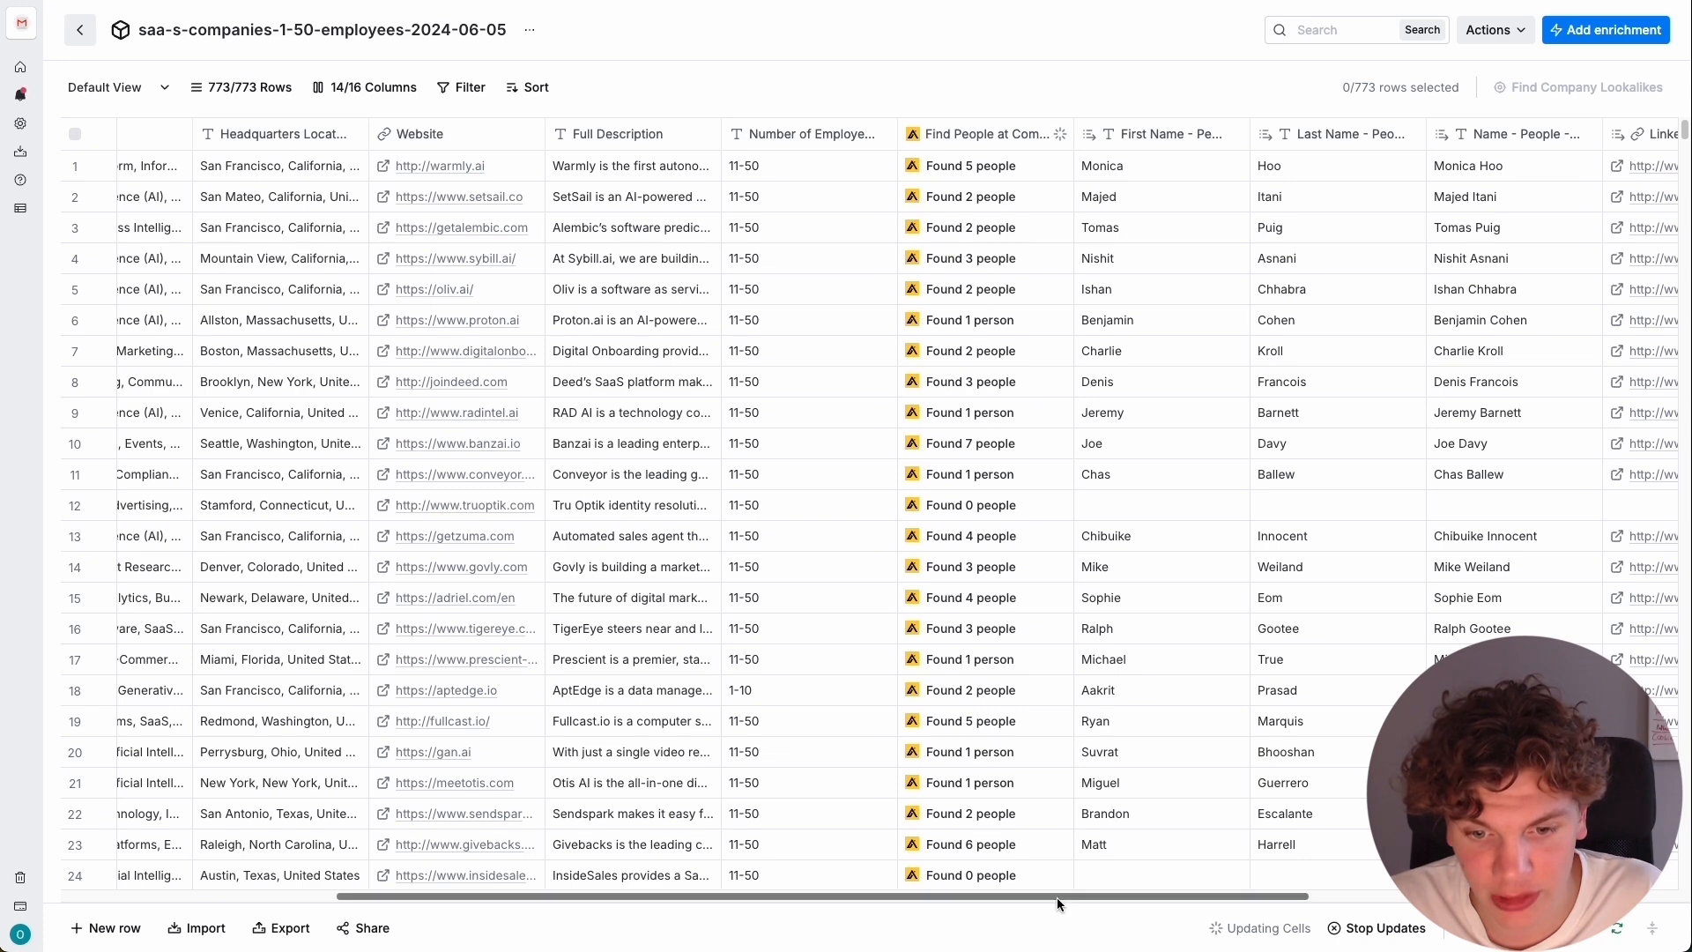
pyautogui.moveTo(1055, 897); pyautogui.dragTo(1428, 897)
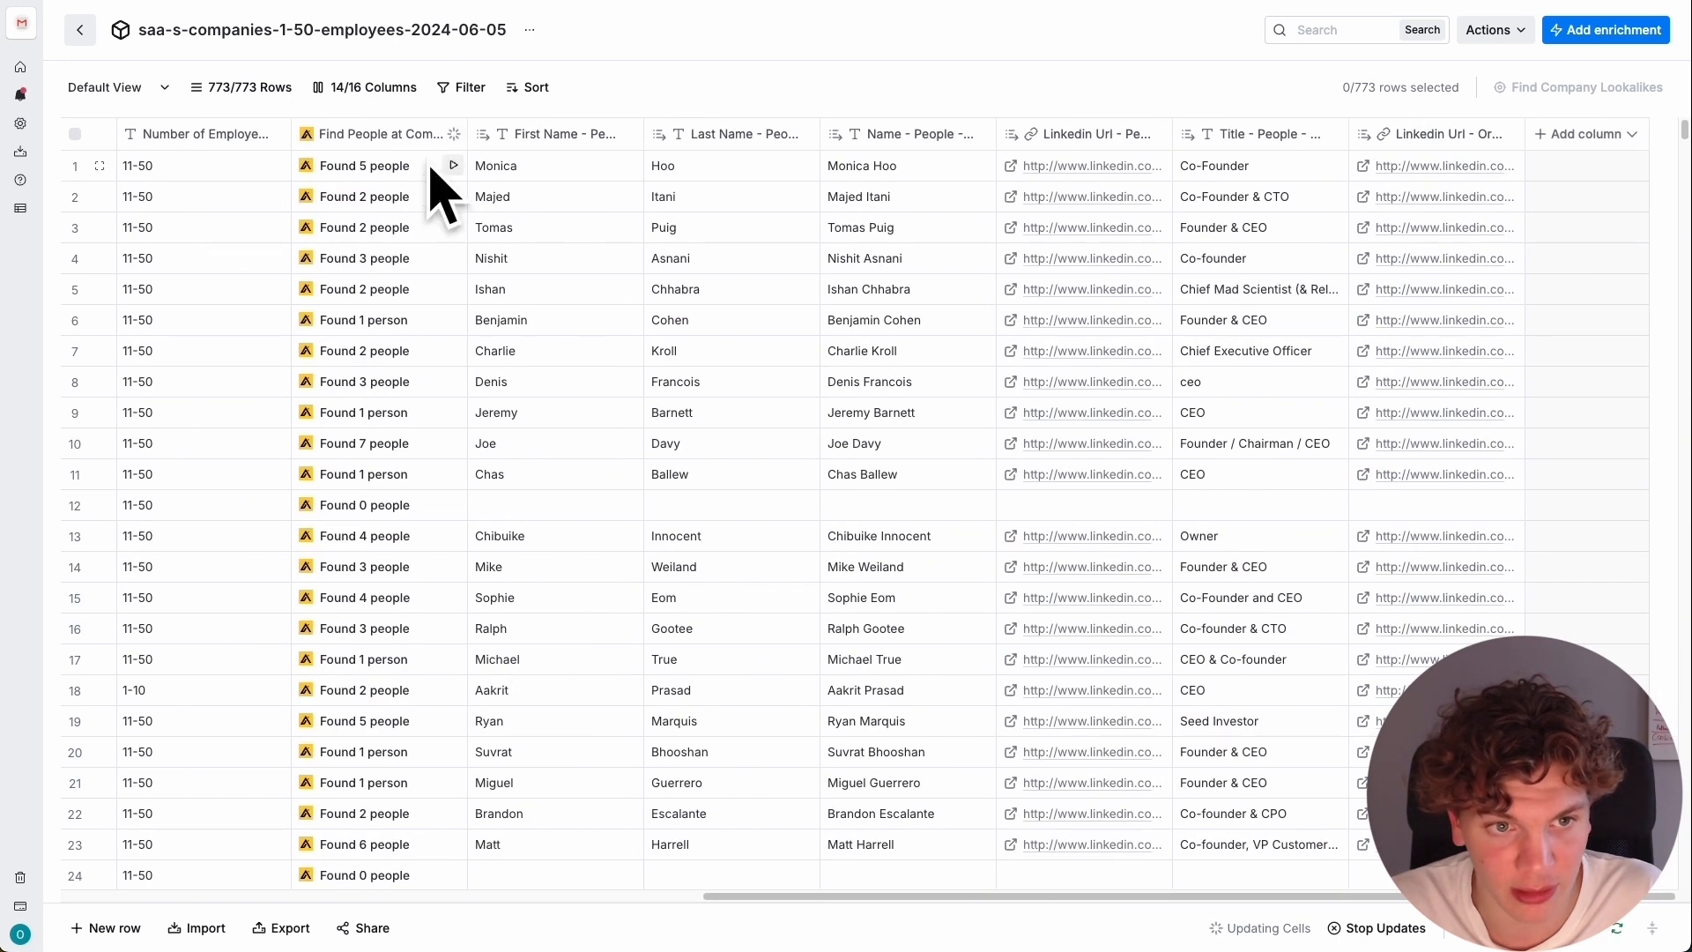
pyautogui.scroll(-15, 630, 585)
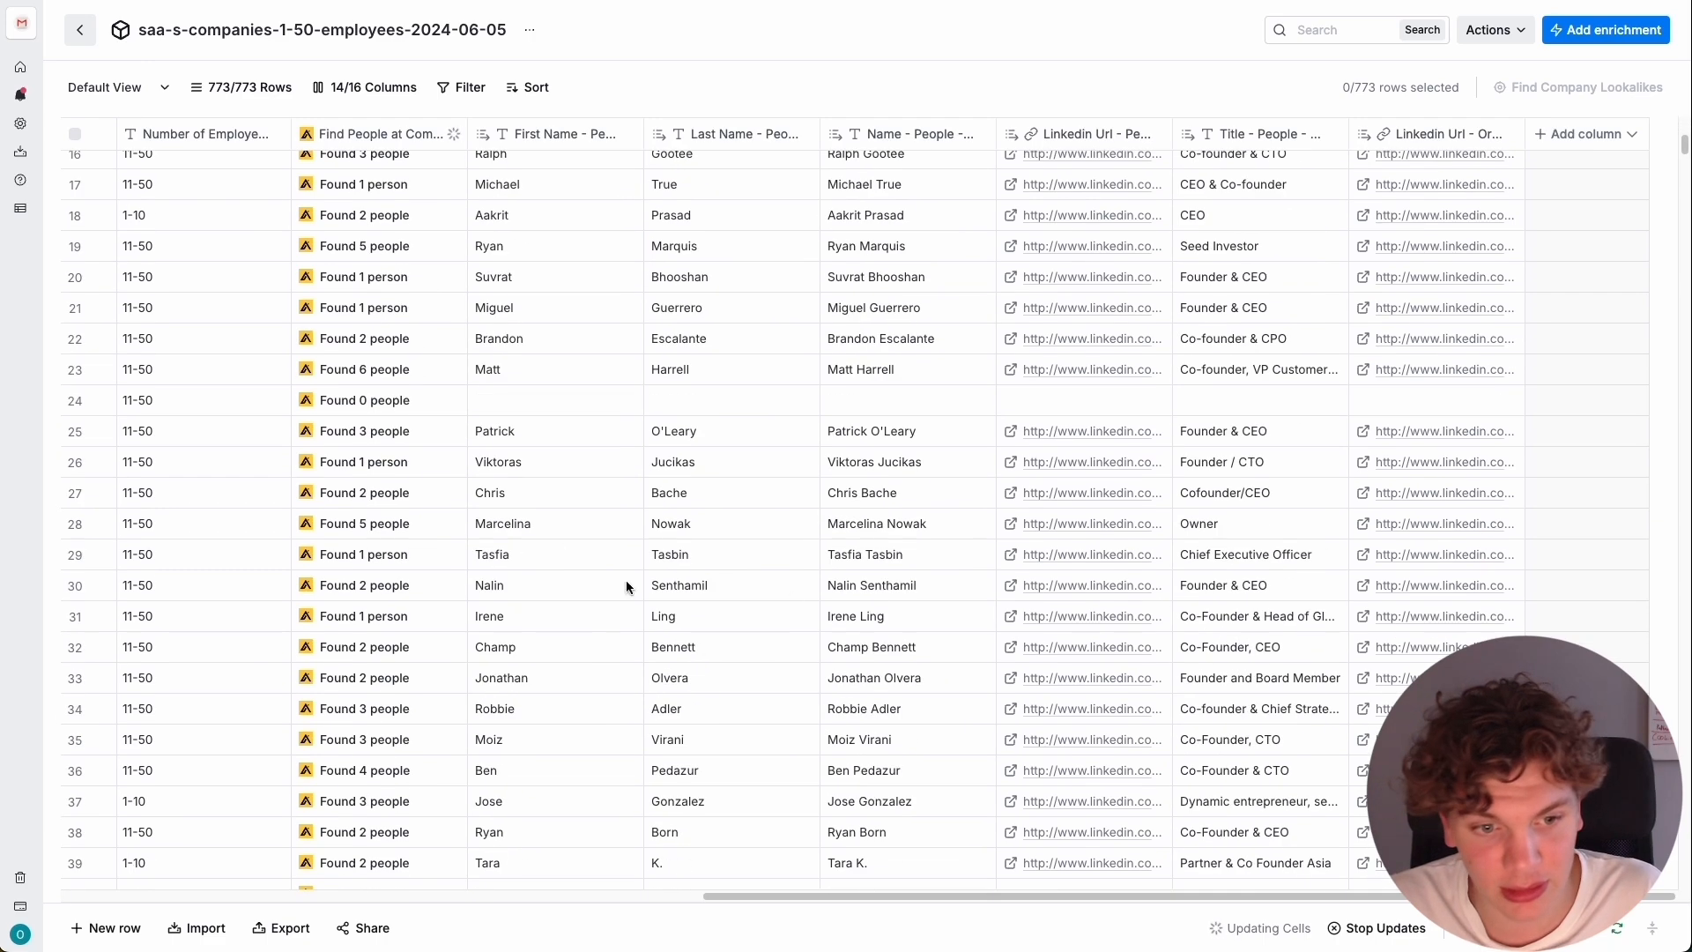
pyautogui.scroll(15, 665, 474)
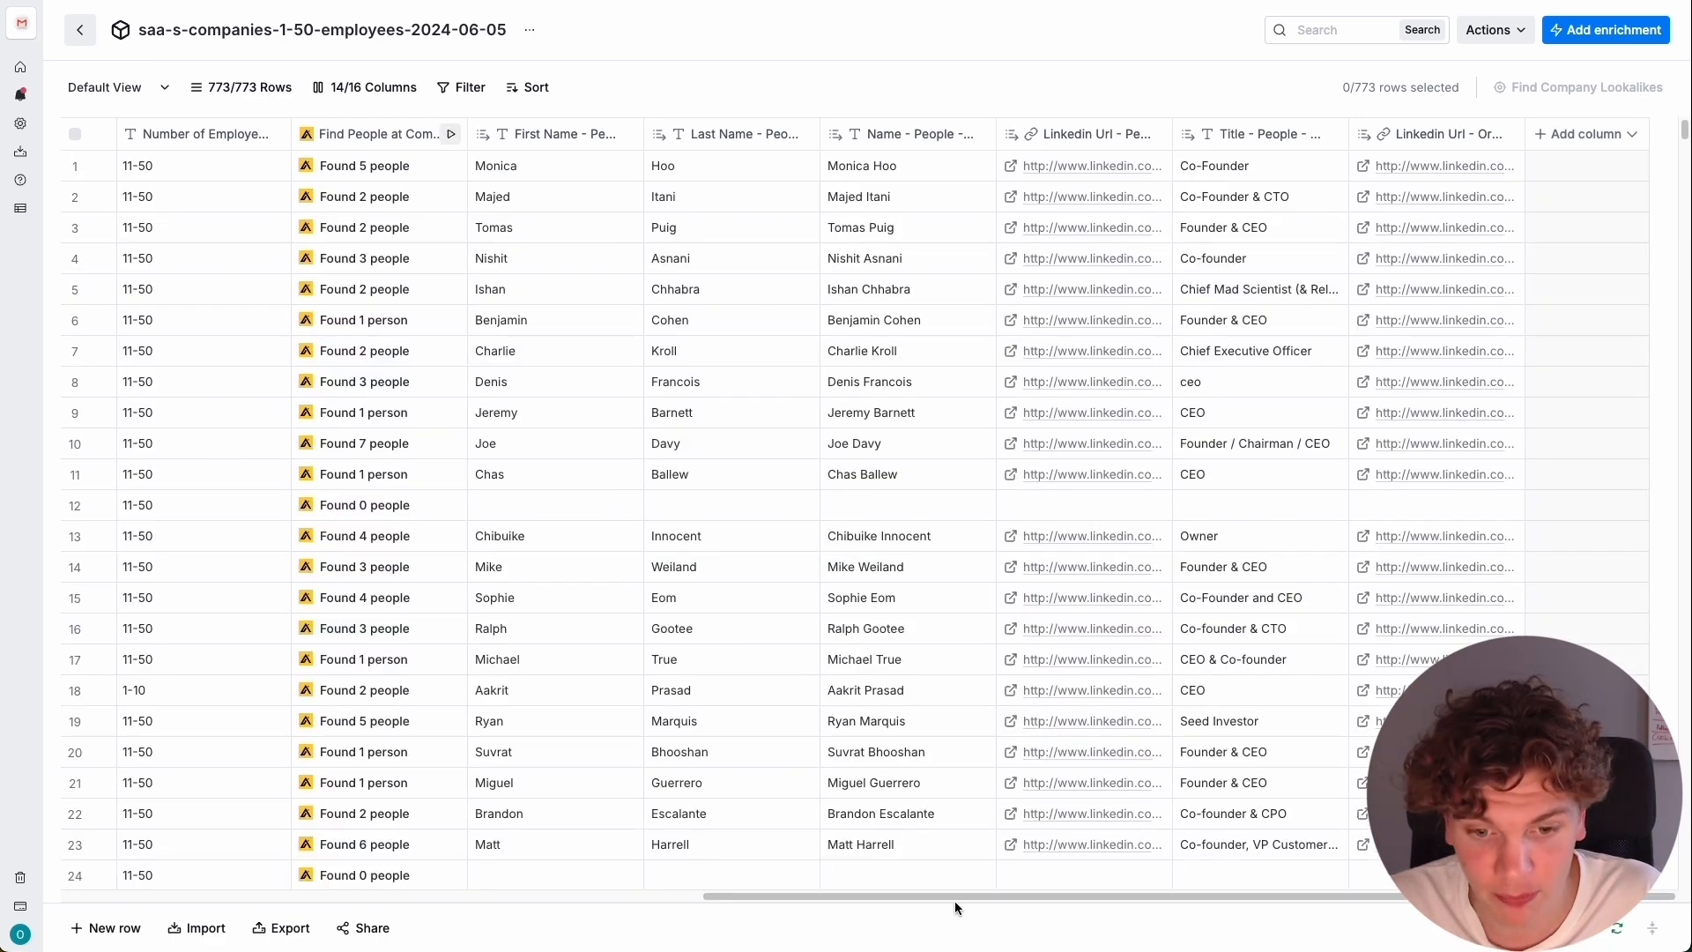
pyautogui.moveTo(954, 897); pyautogui.dragTo(1287, 844)
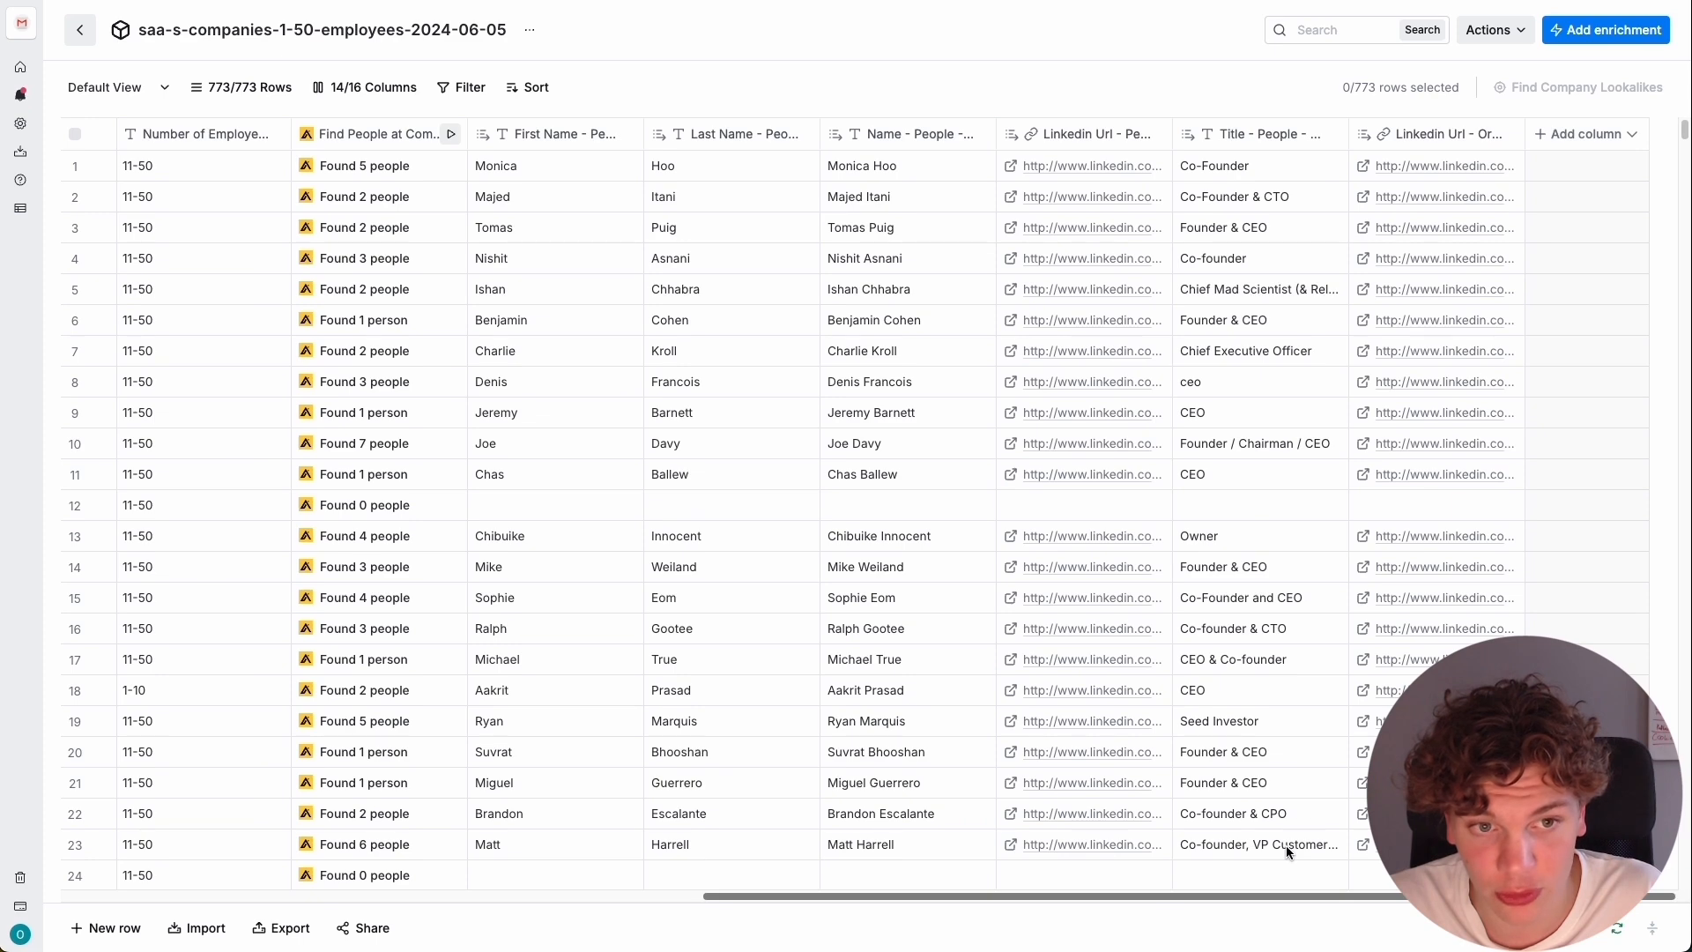
pyautogui.moveTo(827, 895); pyautogui.dragTo(1297, 792)
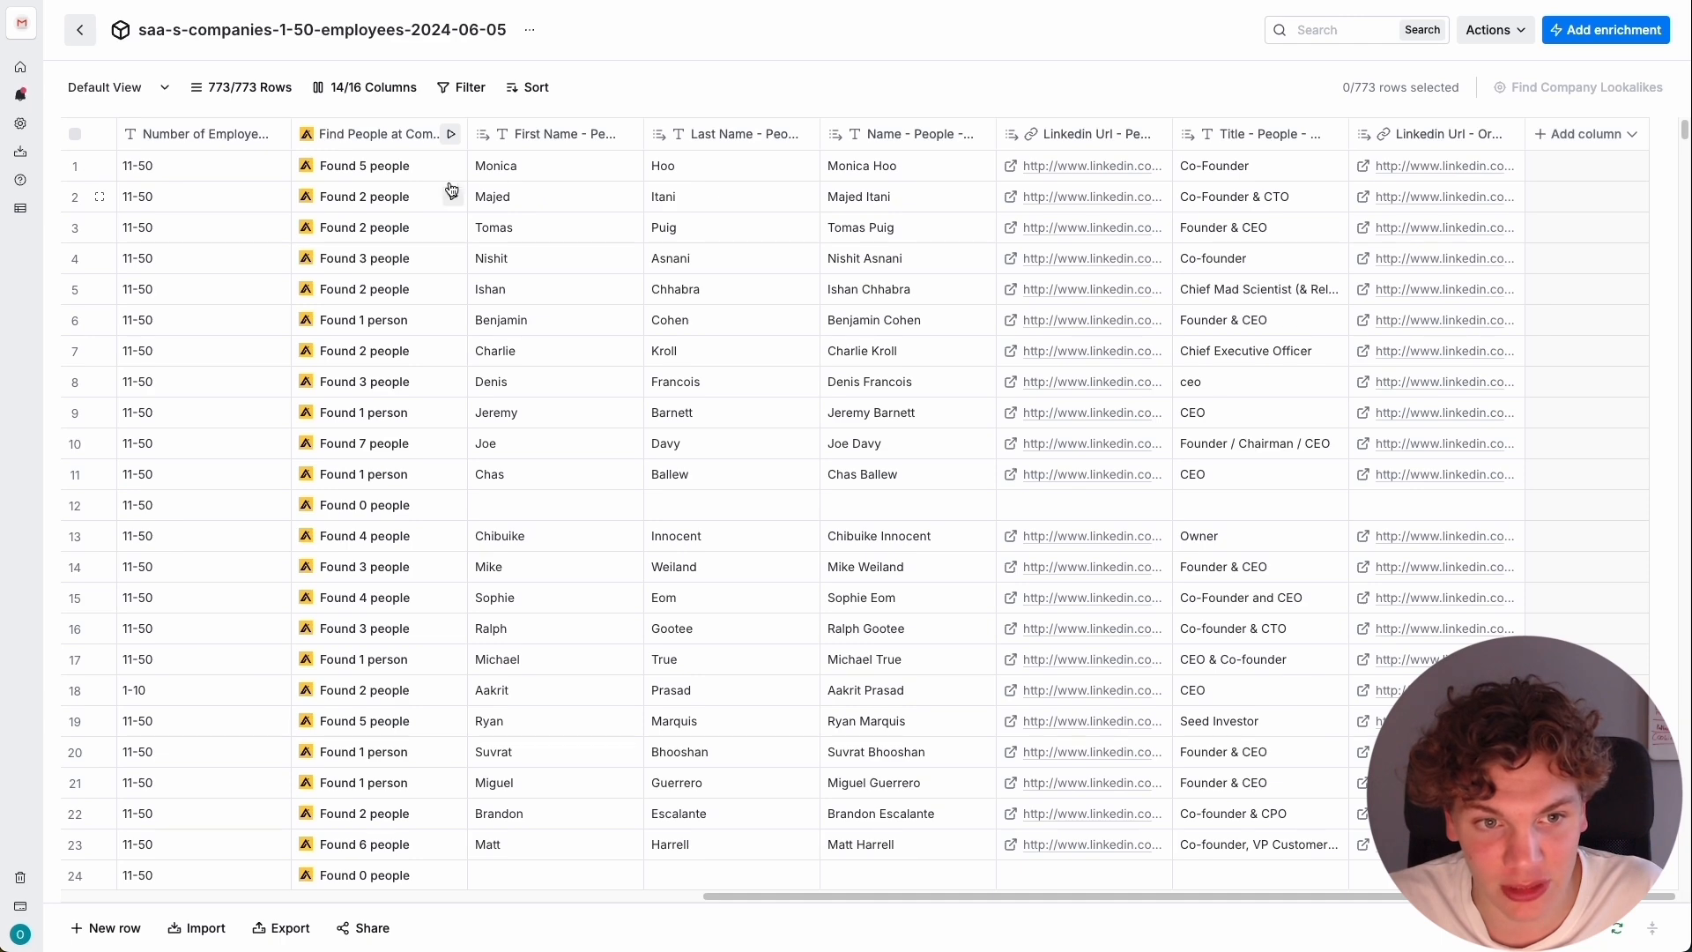
pyautogui.hscroll(-3, 973, 856)
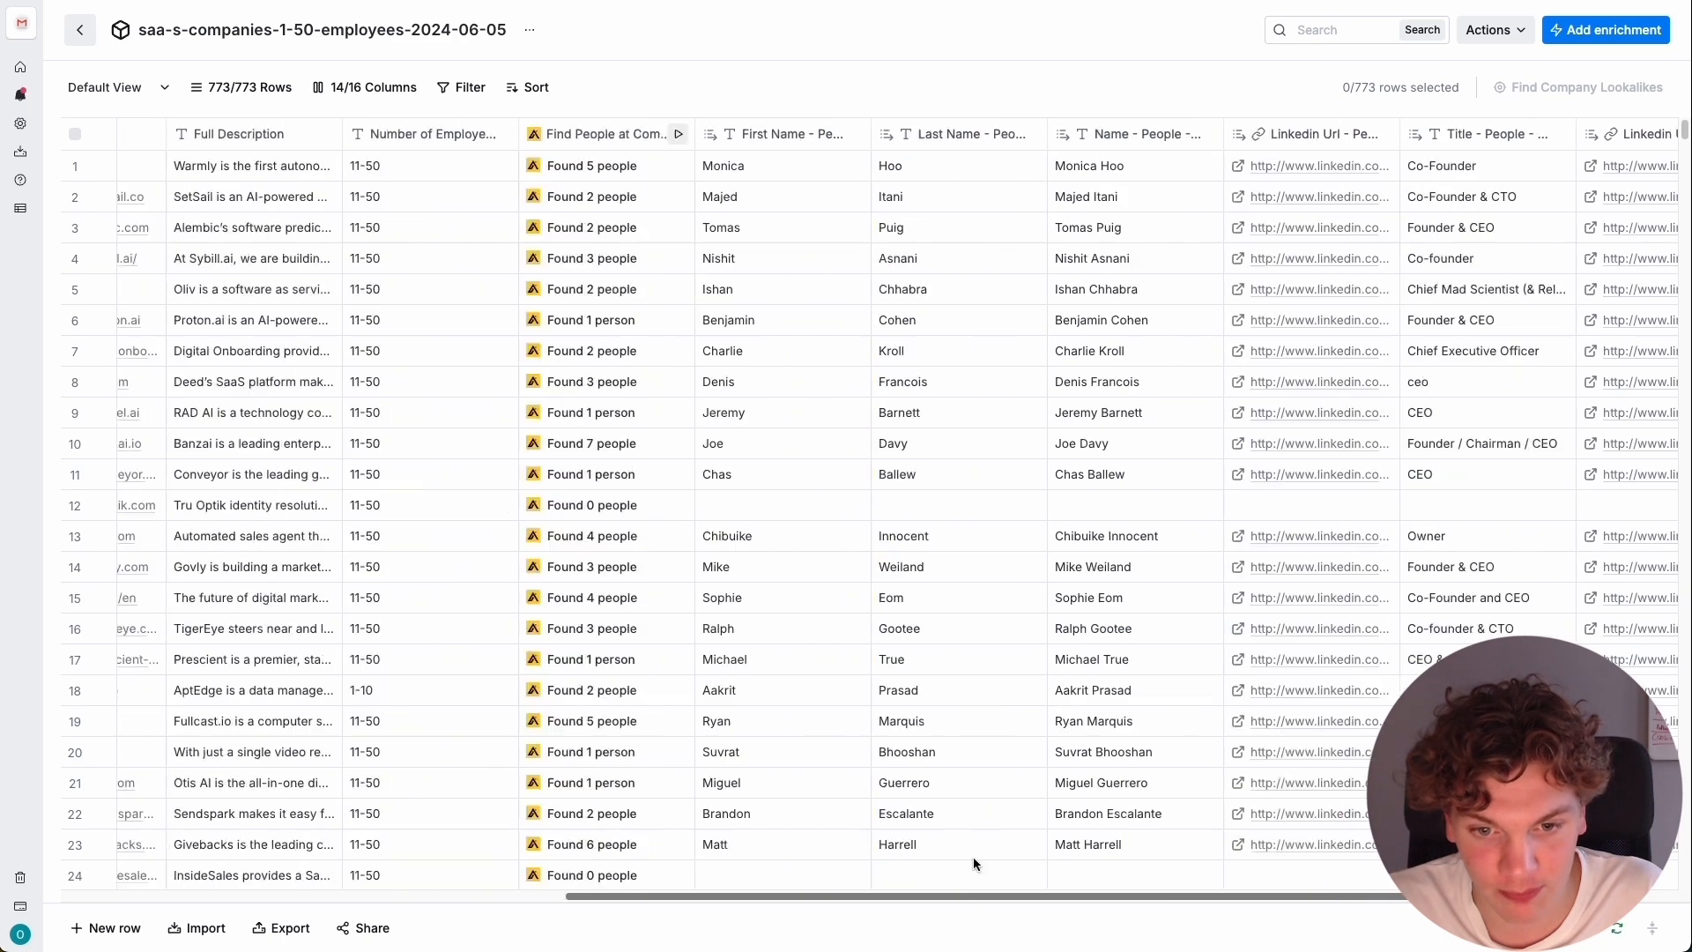
pyautogui.hscroll(3, 973, 856)
# Search the enrichments for "prospeo" and add Prospeo's Find Work Email enrichment as a new column.
pyautogui.click(1612, 137)
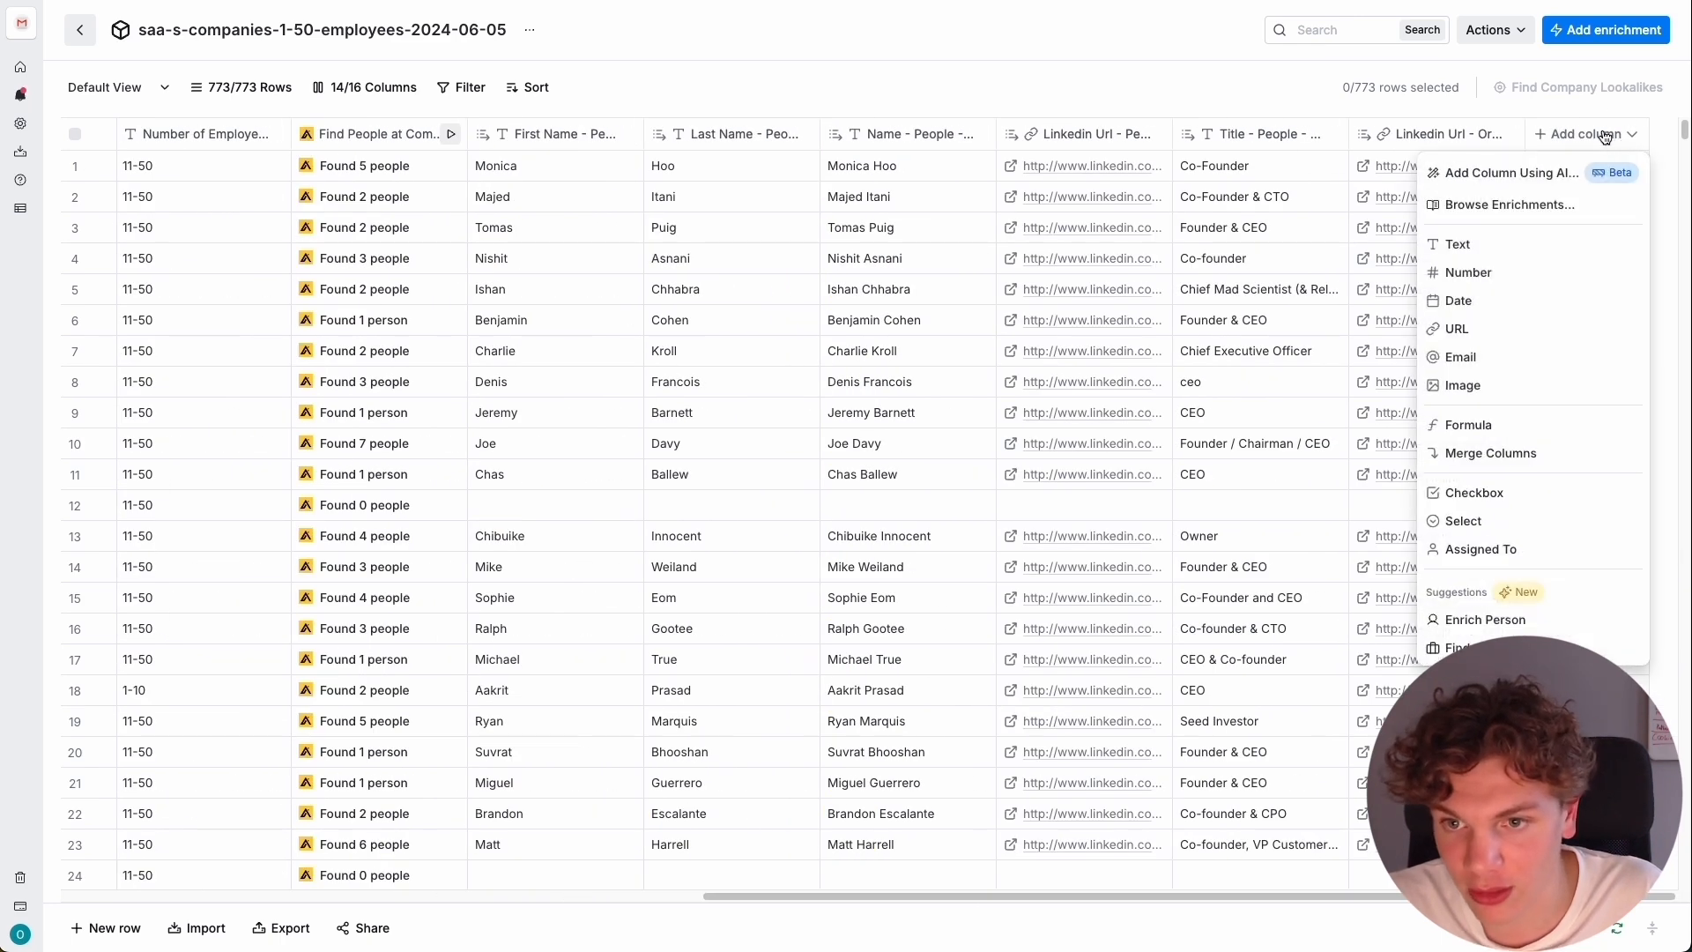
pyautogui.click(1538, 207)
pyautogui.click(710, 163)
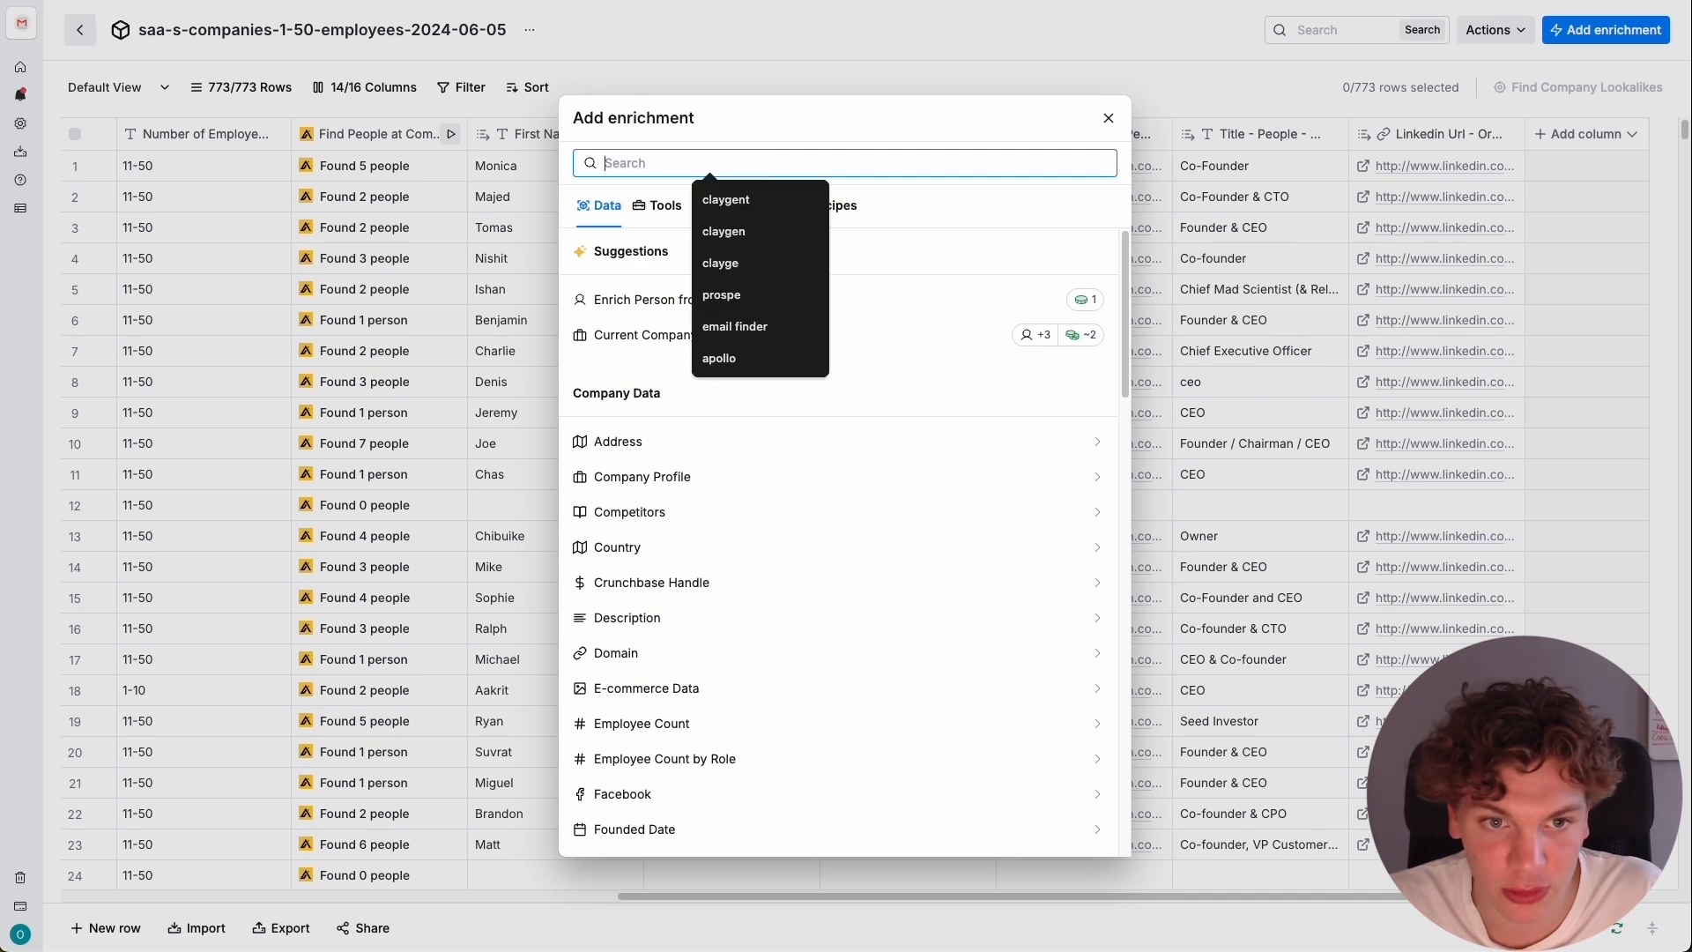
pyautogui.write('prosp')
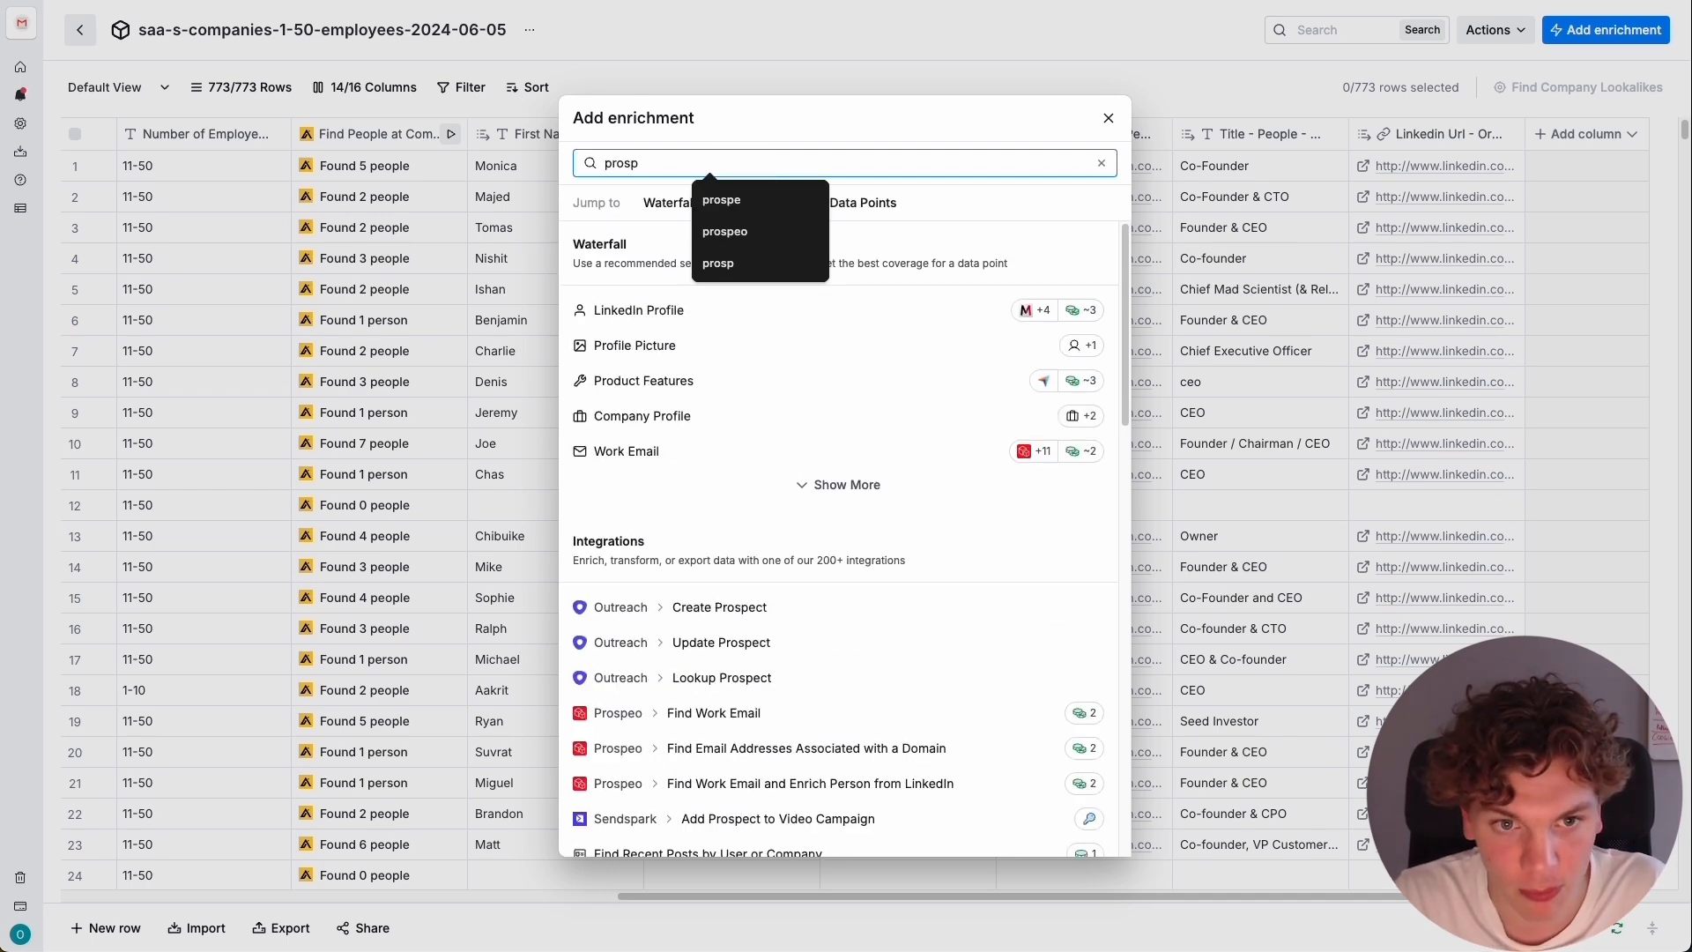
pyautogui.write('eo')
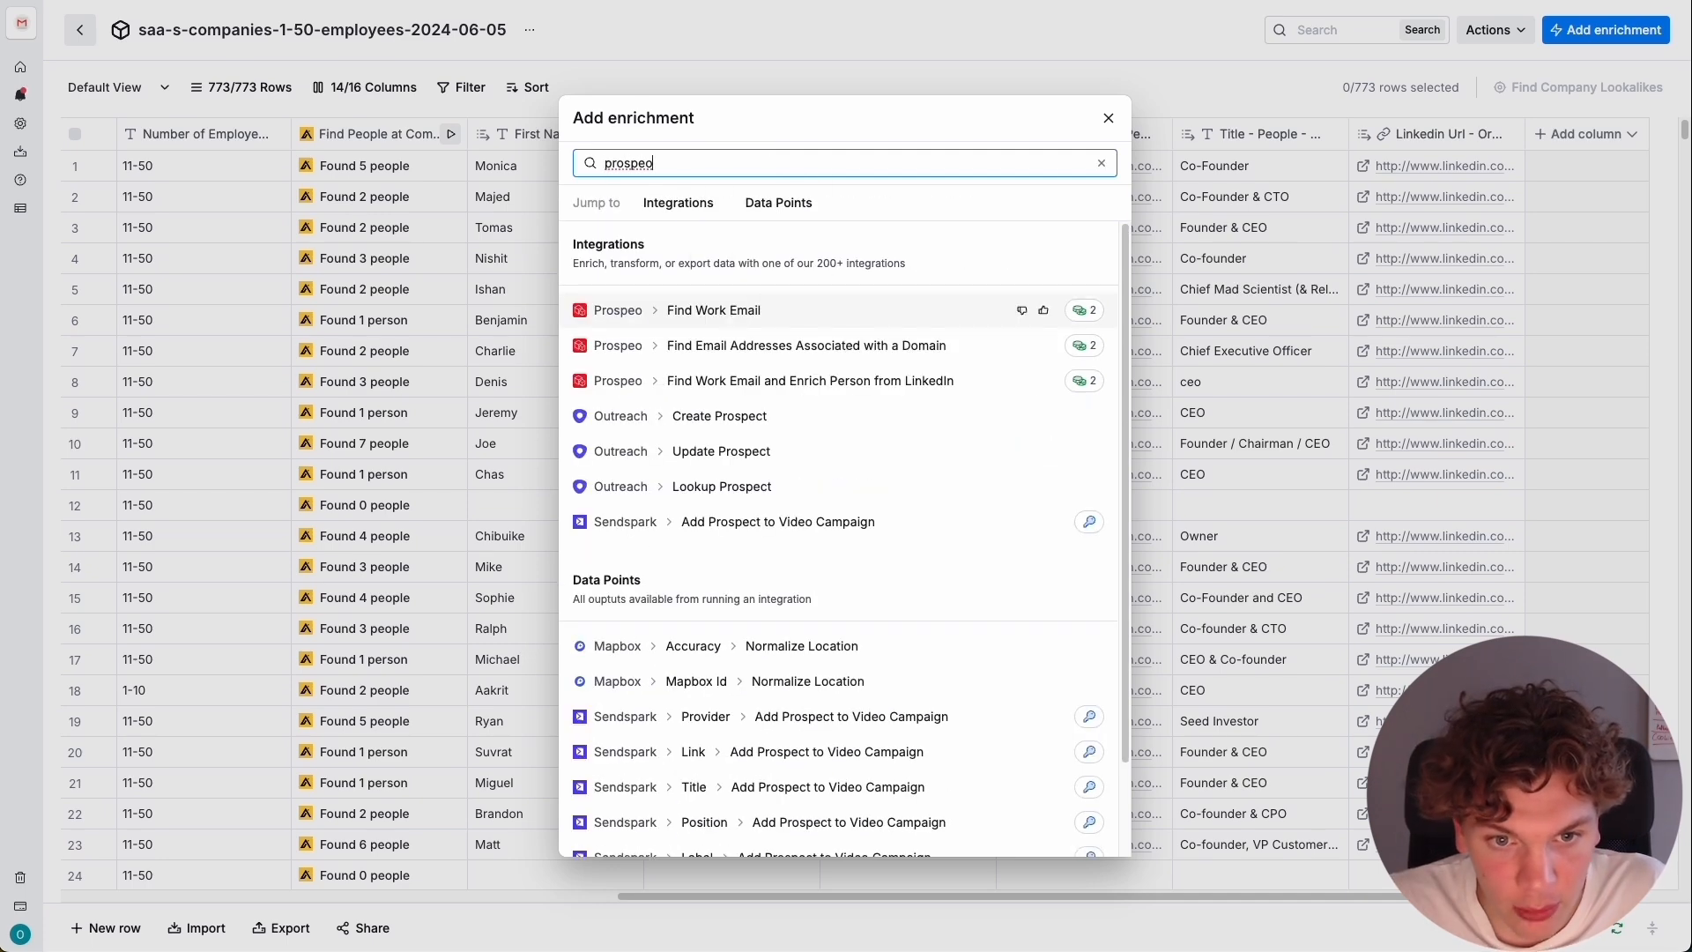
pyautogui.click(816, 313)
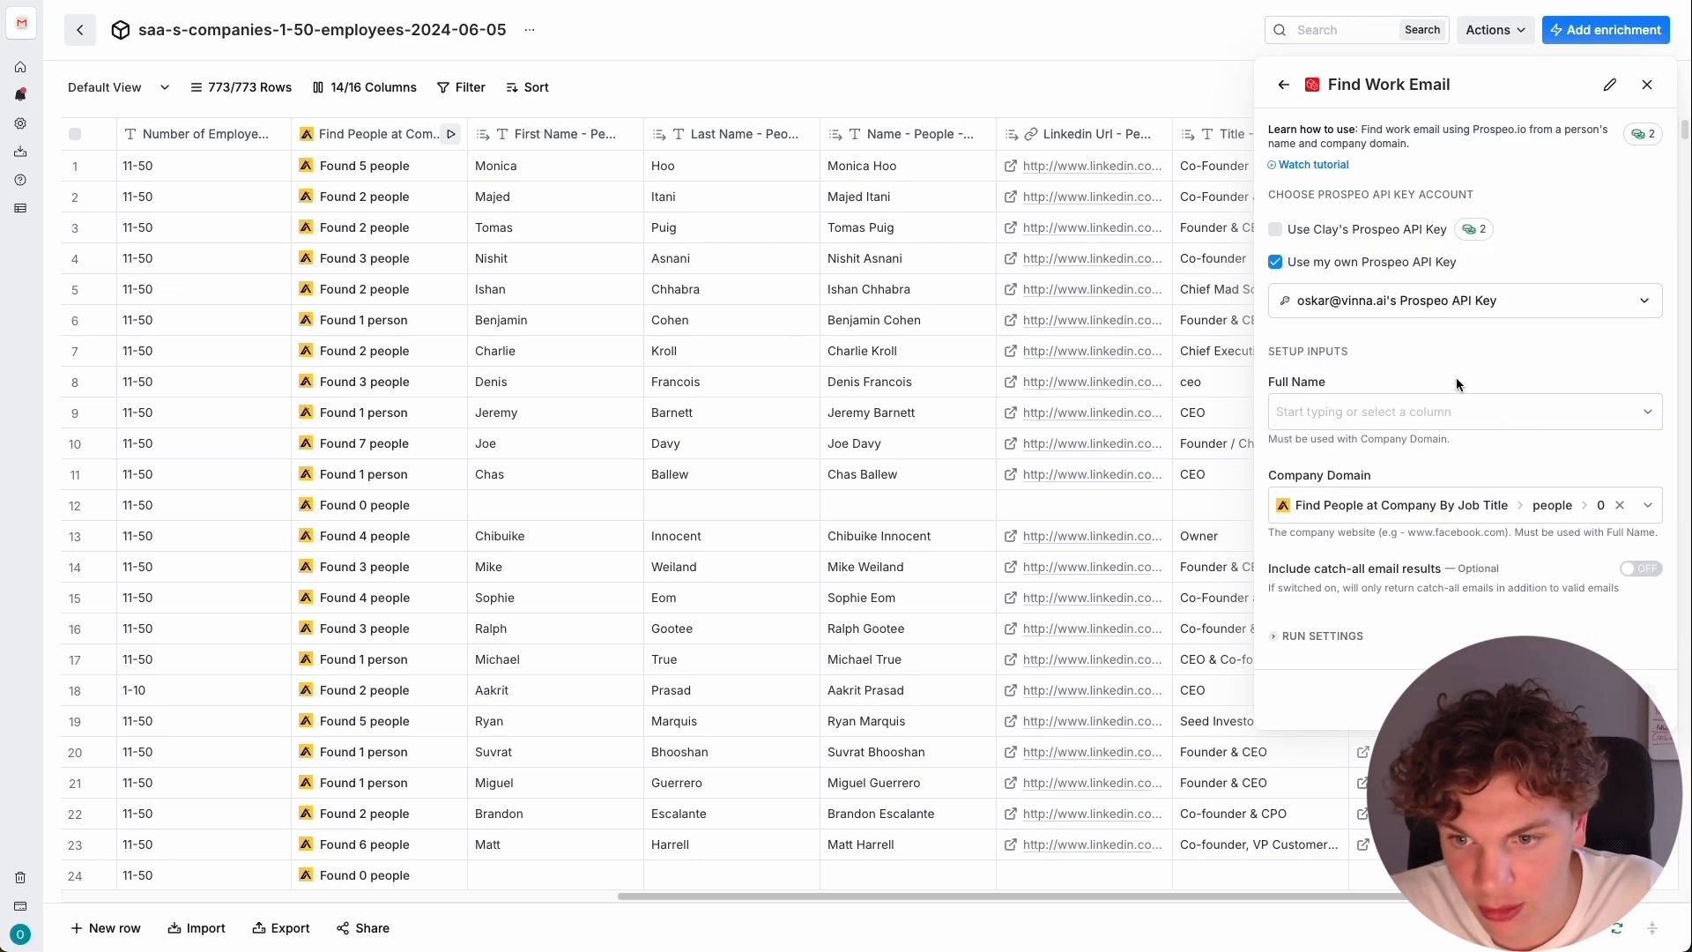
# Map Full Name to Name - People - Results and Company Domain to Website, then save and run the enrichment on the first 10 rows.
pyautogui.click(1496, 408)
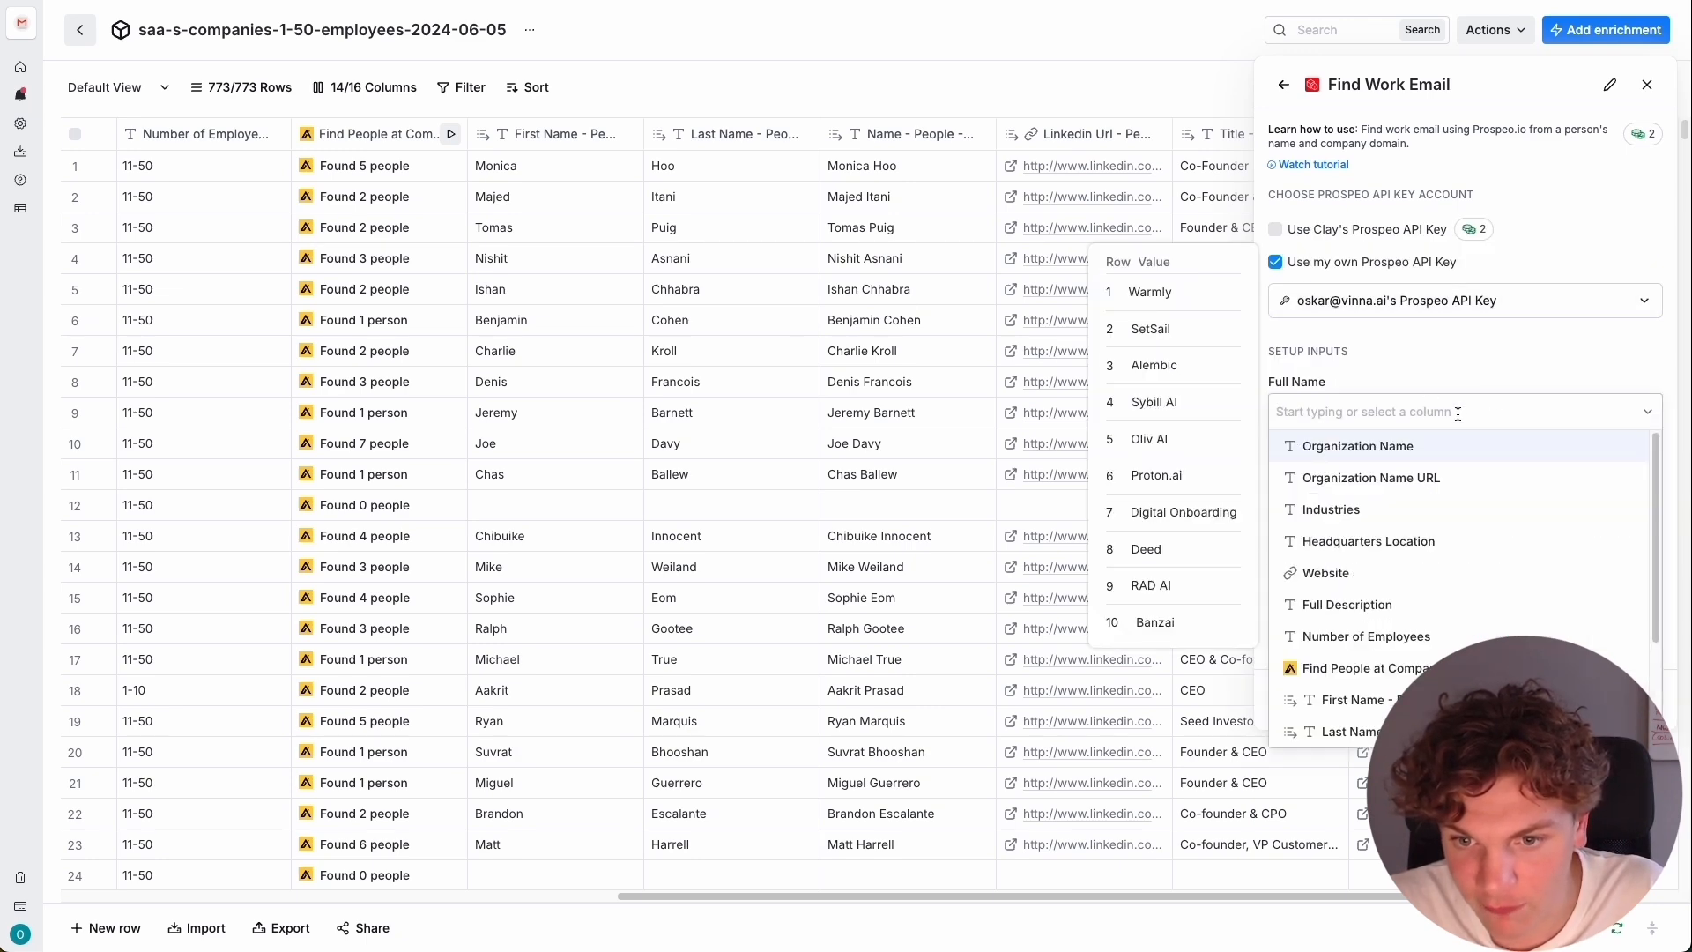
pyautogui.scroll(-3, 1454, 538)
pyautogui.click(1427, 635)
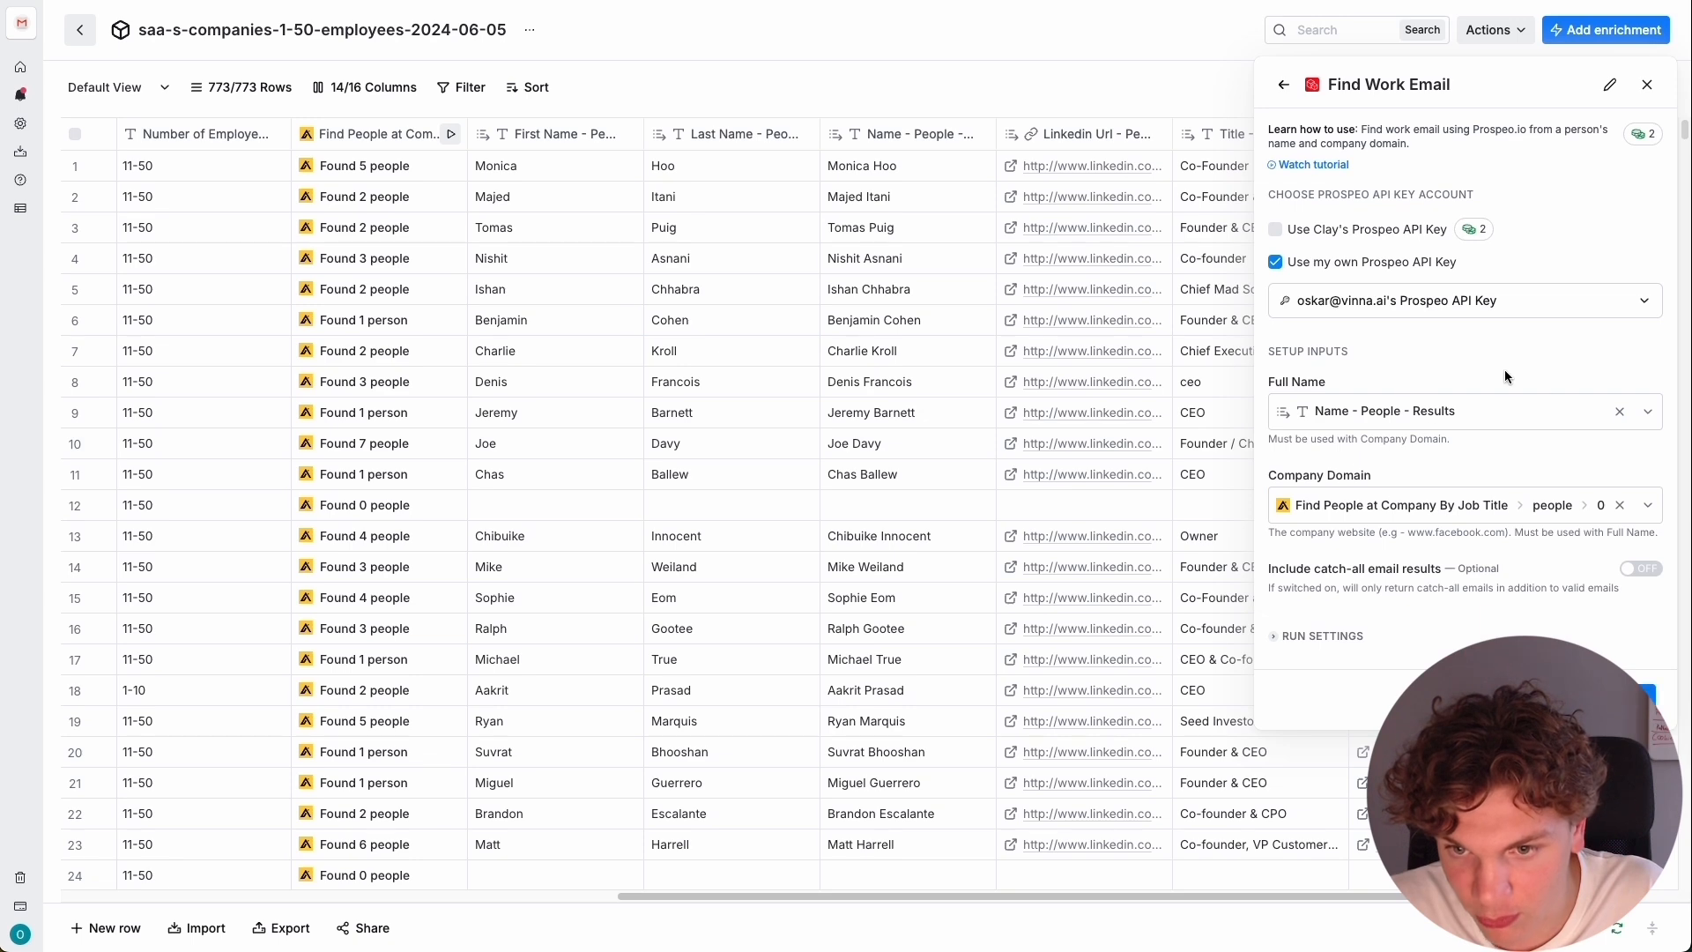
pyautogui.click(1624, 508)
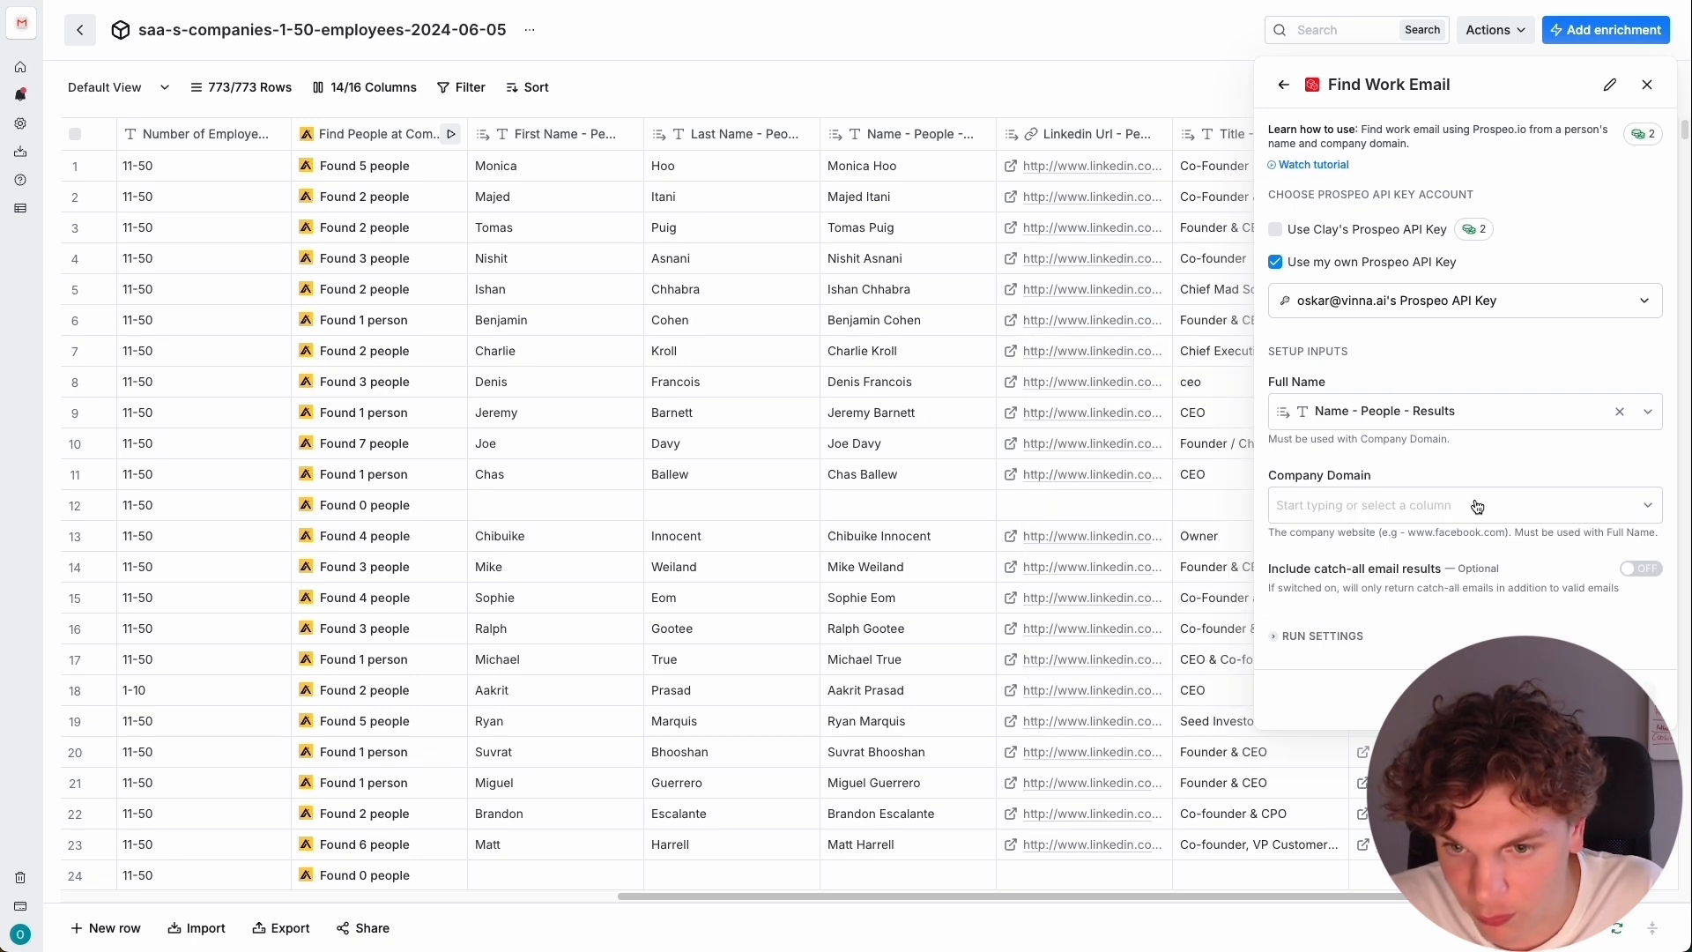
pyautogui.scroll(-3, 1409, 617)
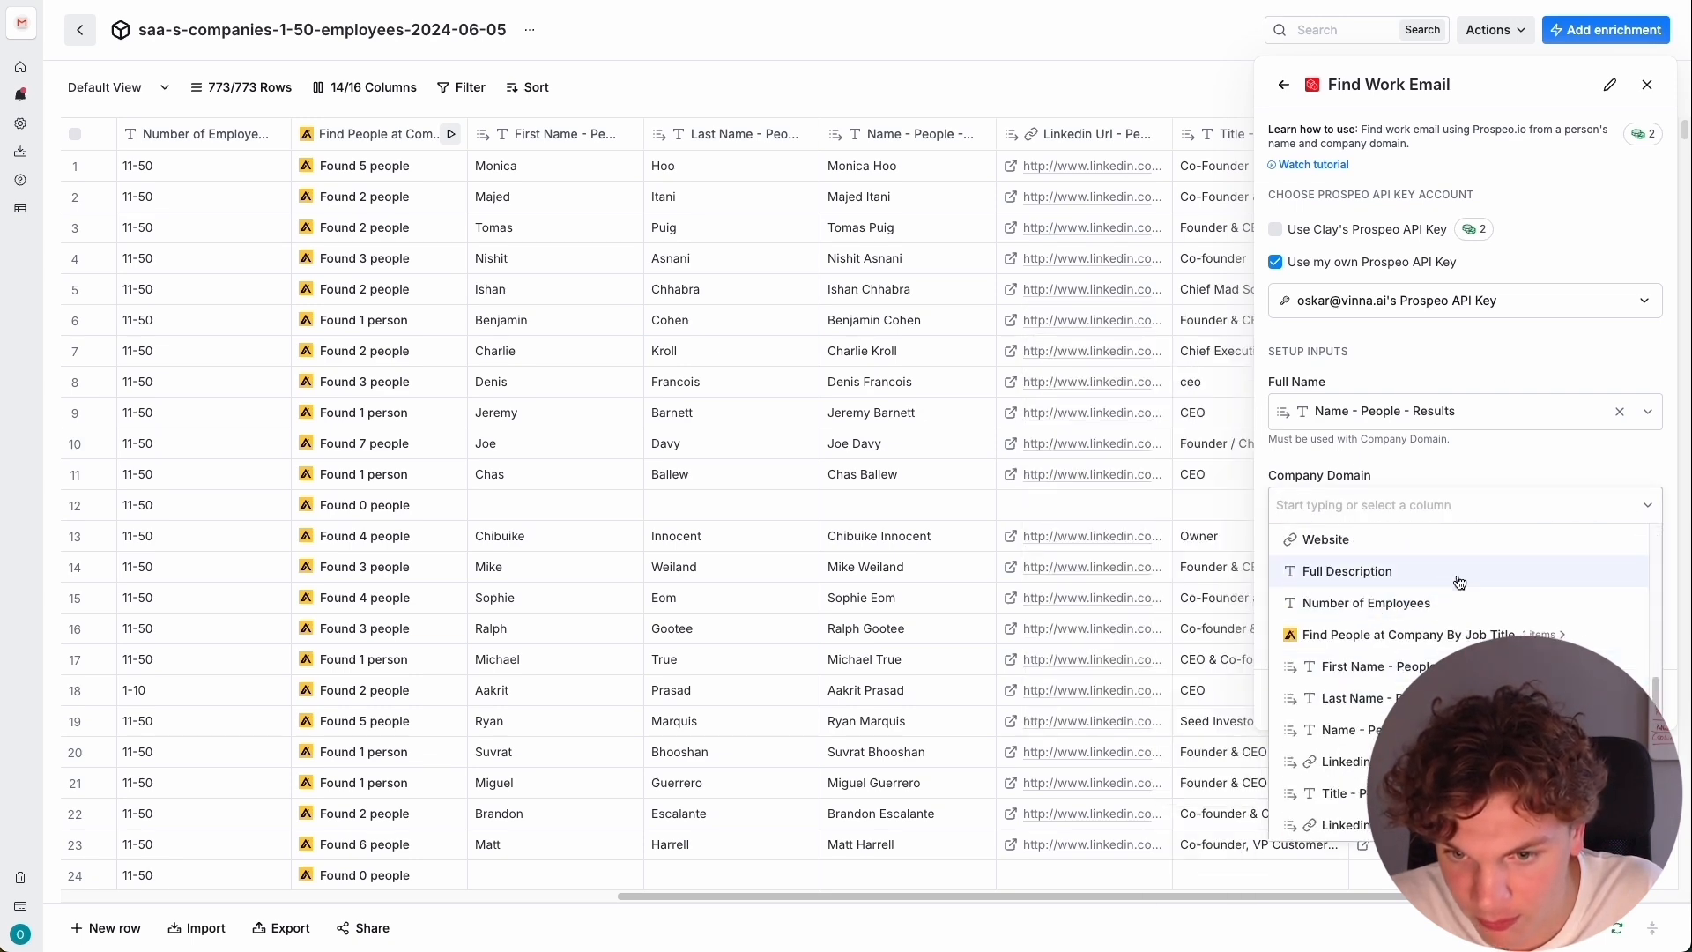
pyautogui.scroll(1, 1388, 596)
pyautogui.click(1388, 594)
pyautogui.scroll(-2, 1388, 596)
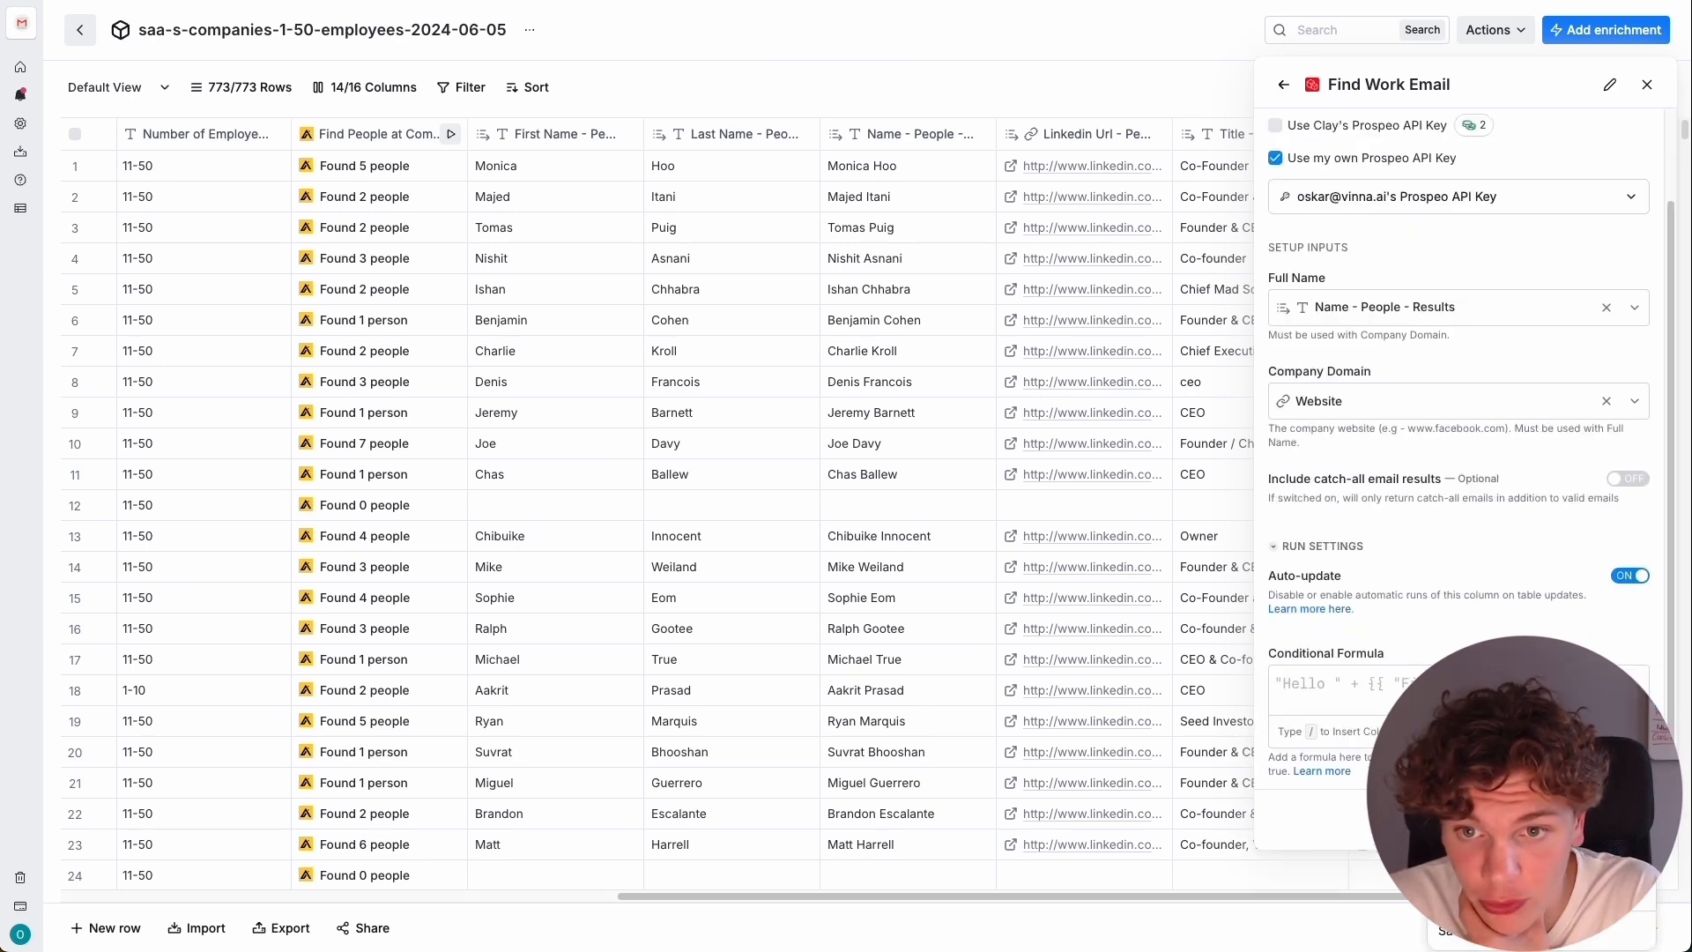
pyautogui.click(1538, 864)
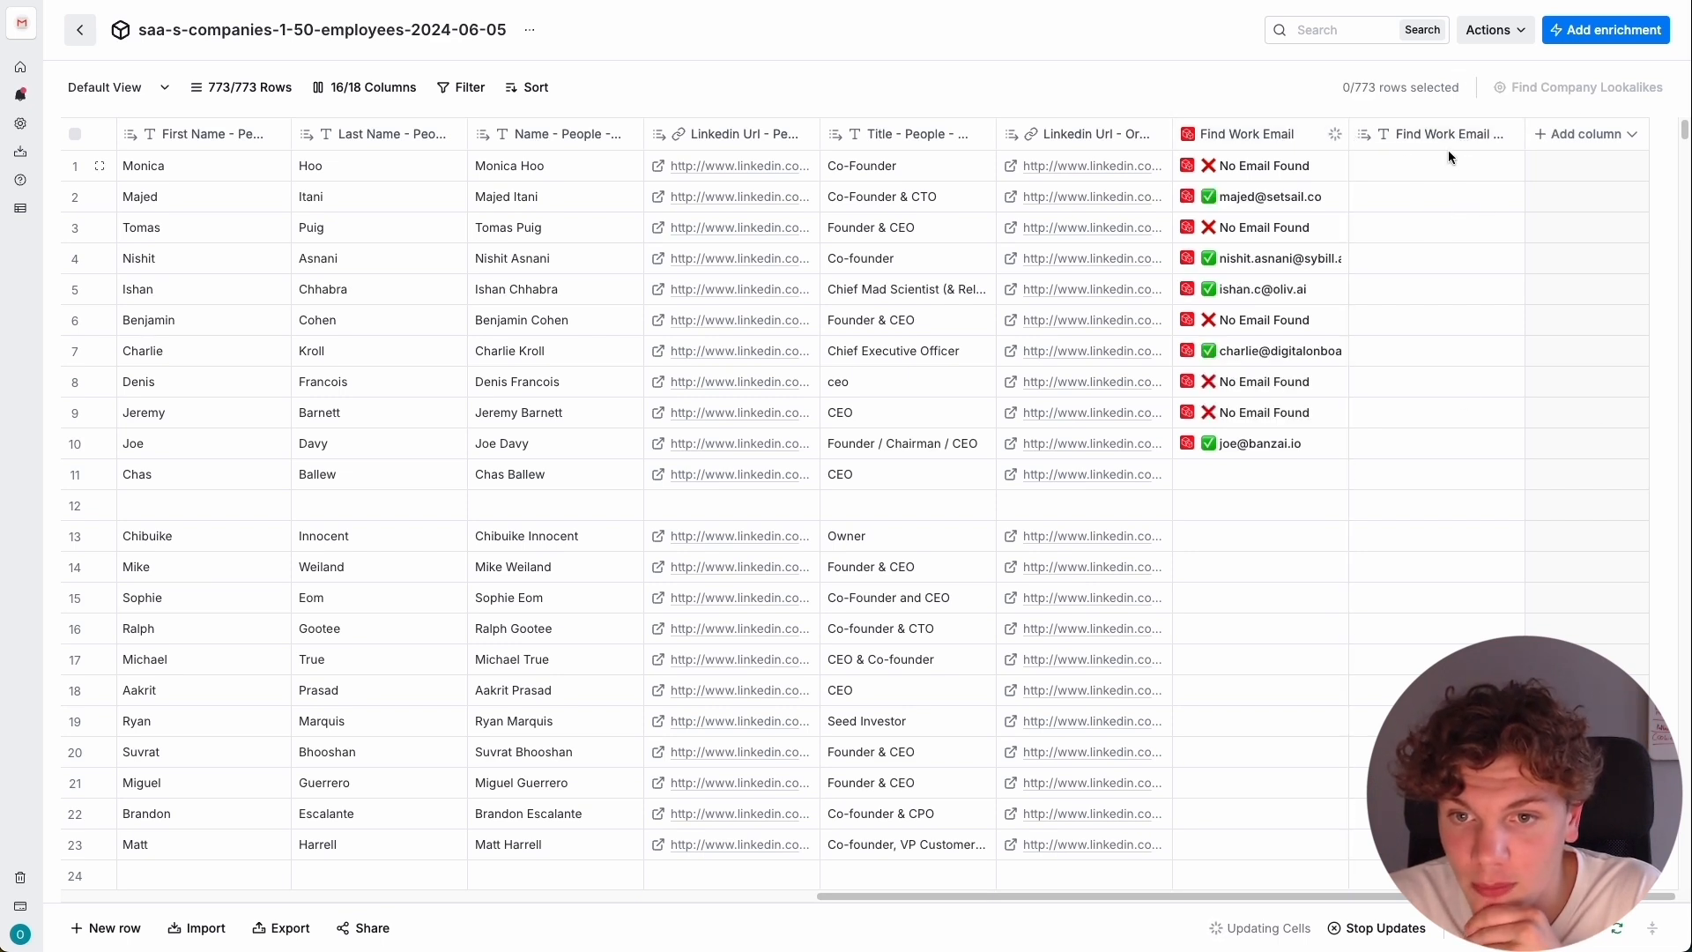
# Search the enrichments for "prospeo" and add Prospeo's Find Work Email and Enrich Person from LinkedIn as a new column.
pyautogui.click(1435, 202)
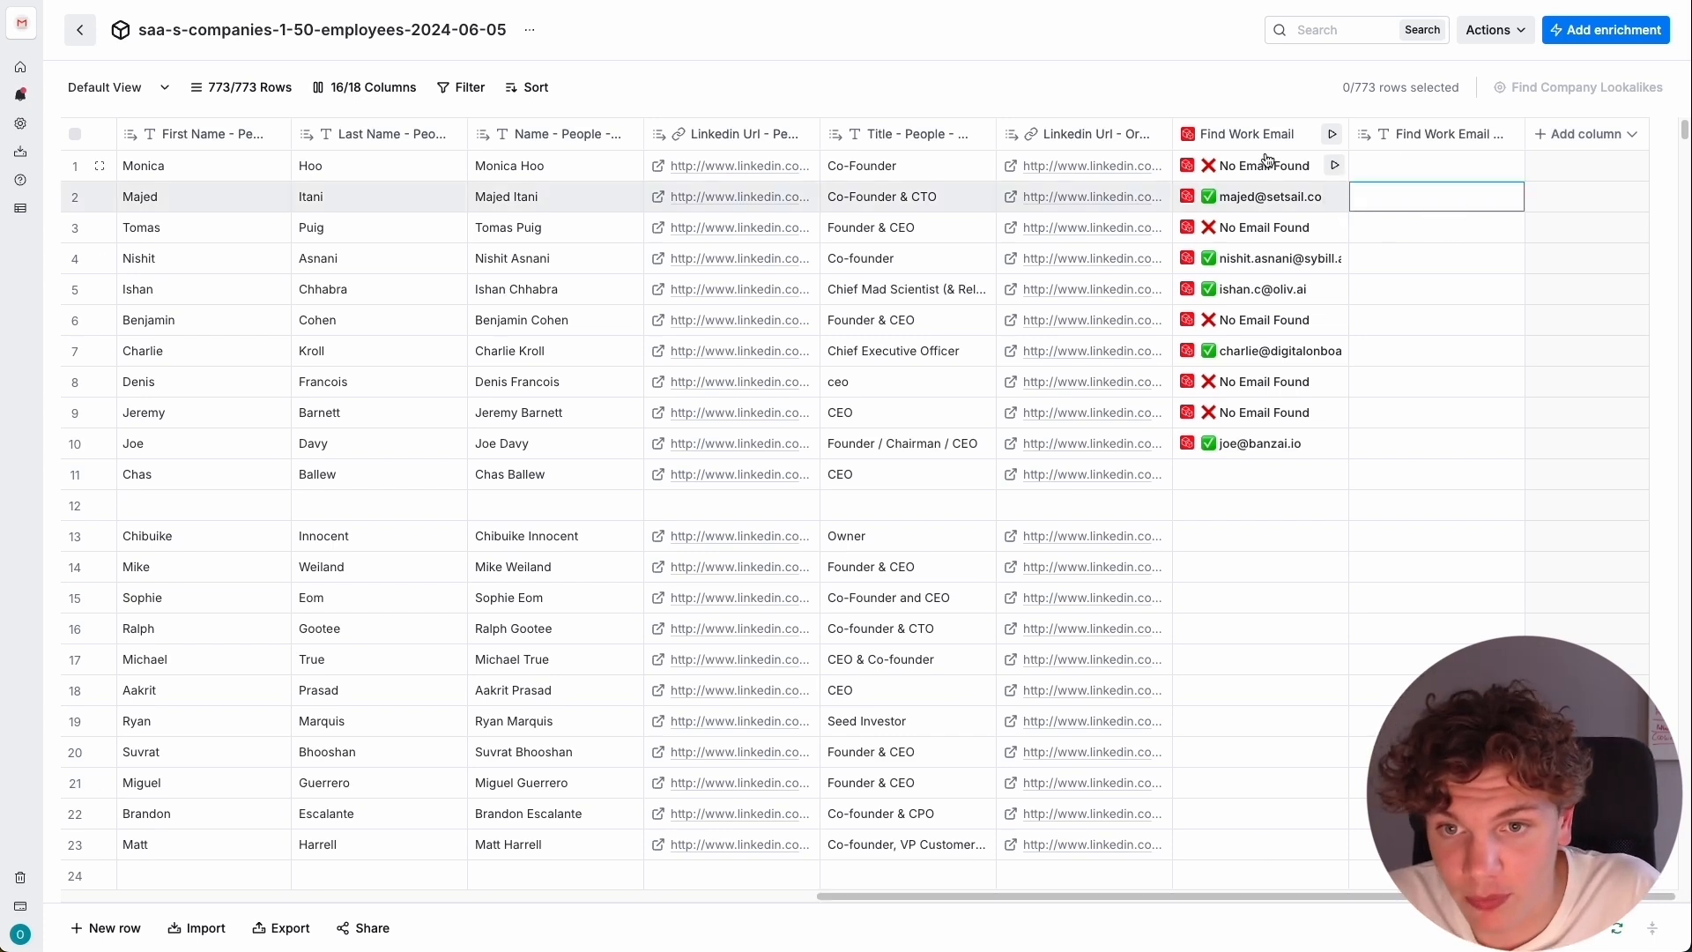
pyautogui.click(1575, 134)
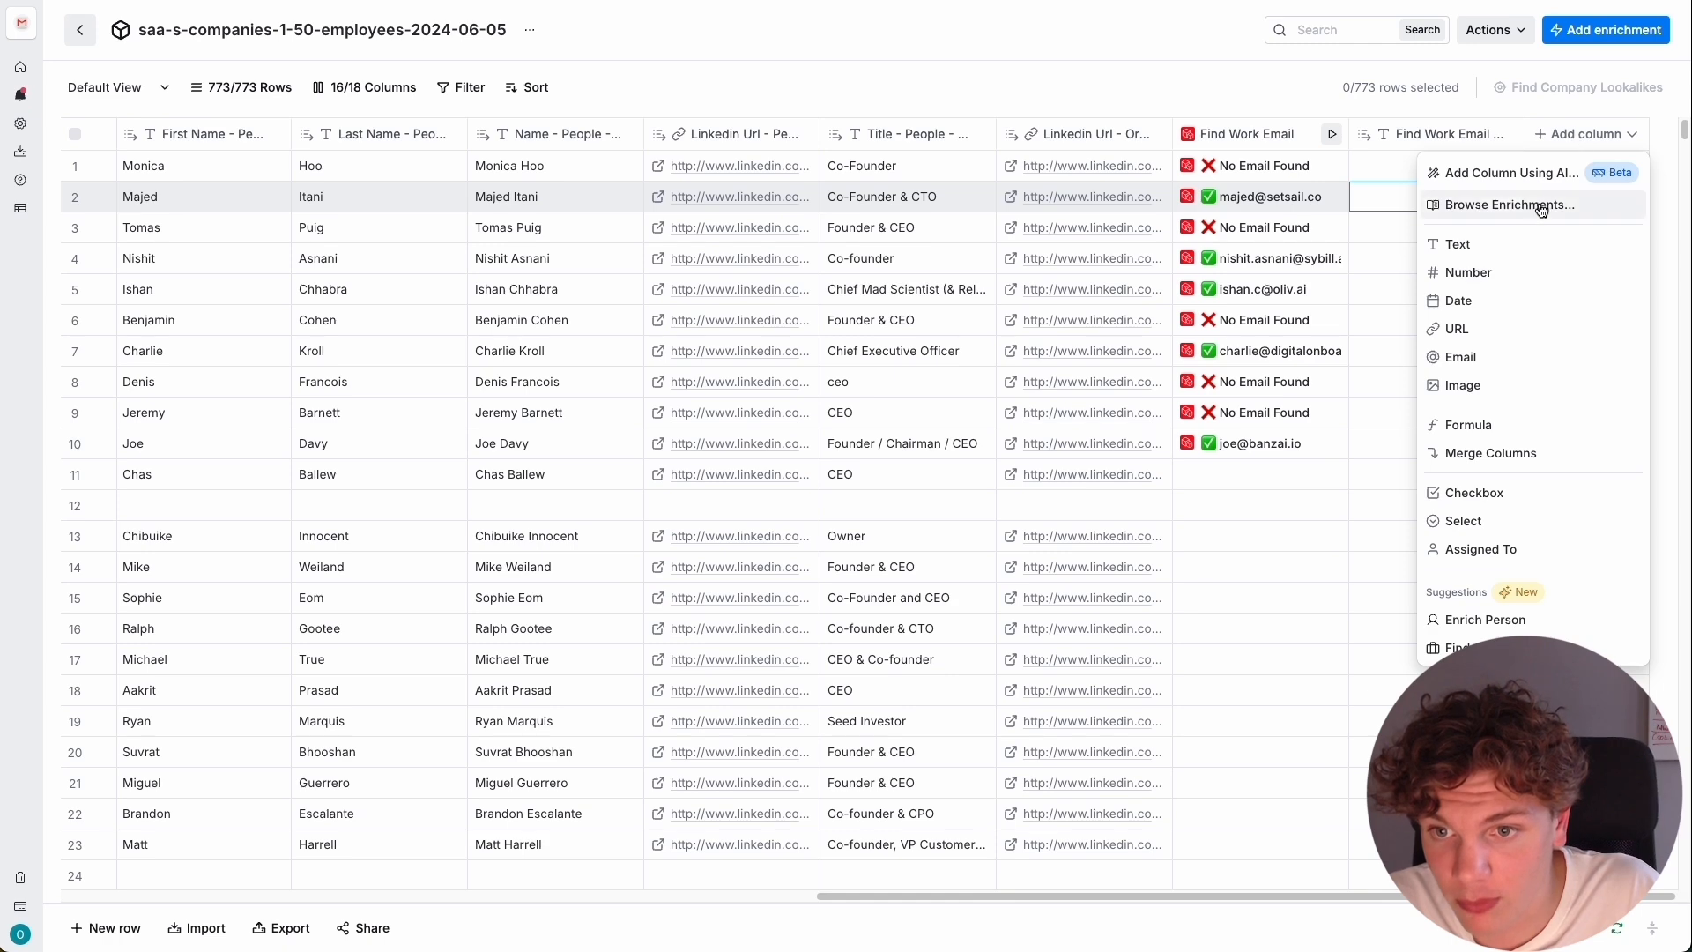
pyautogui.click(1449, 203)
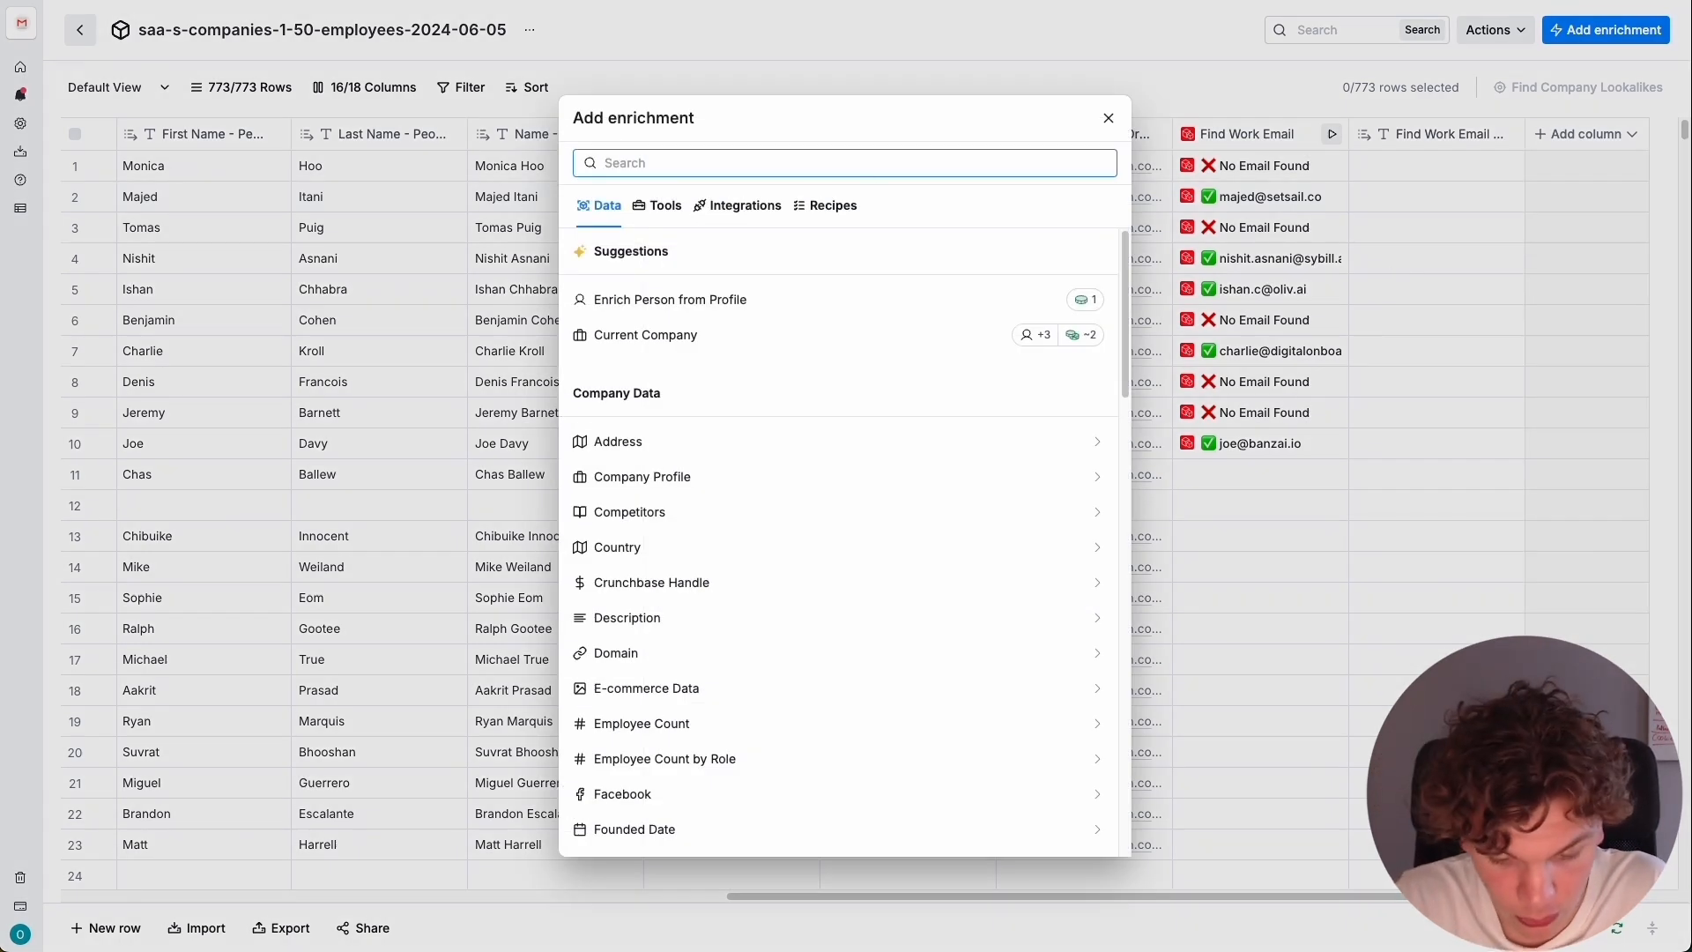
pyautogui.write('prospeo')
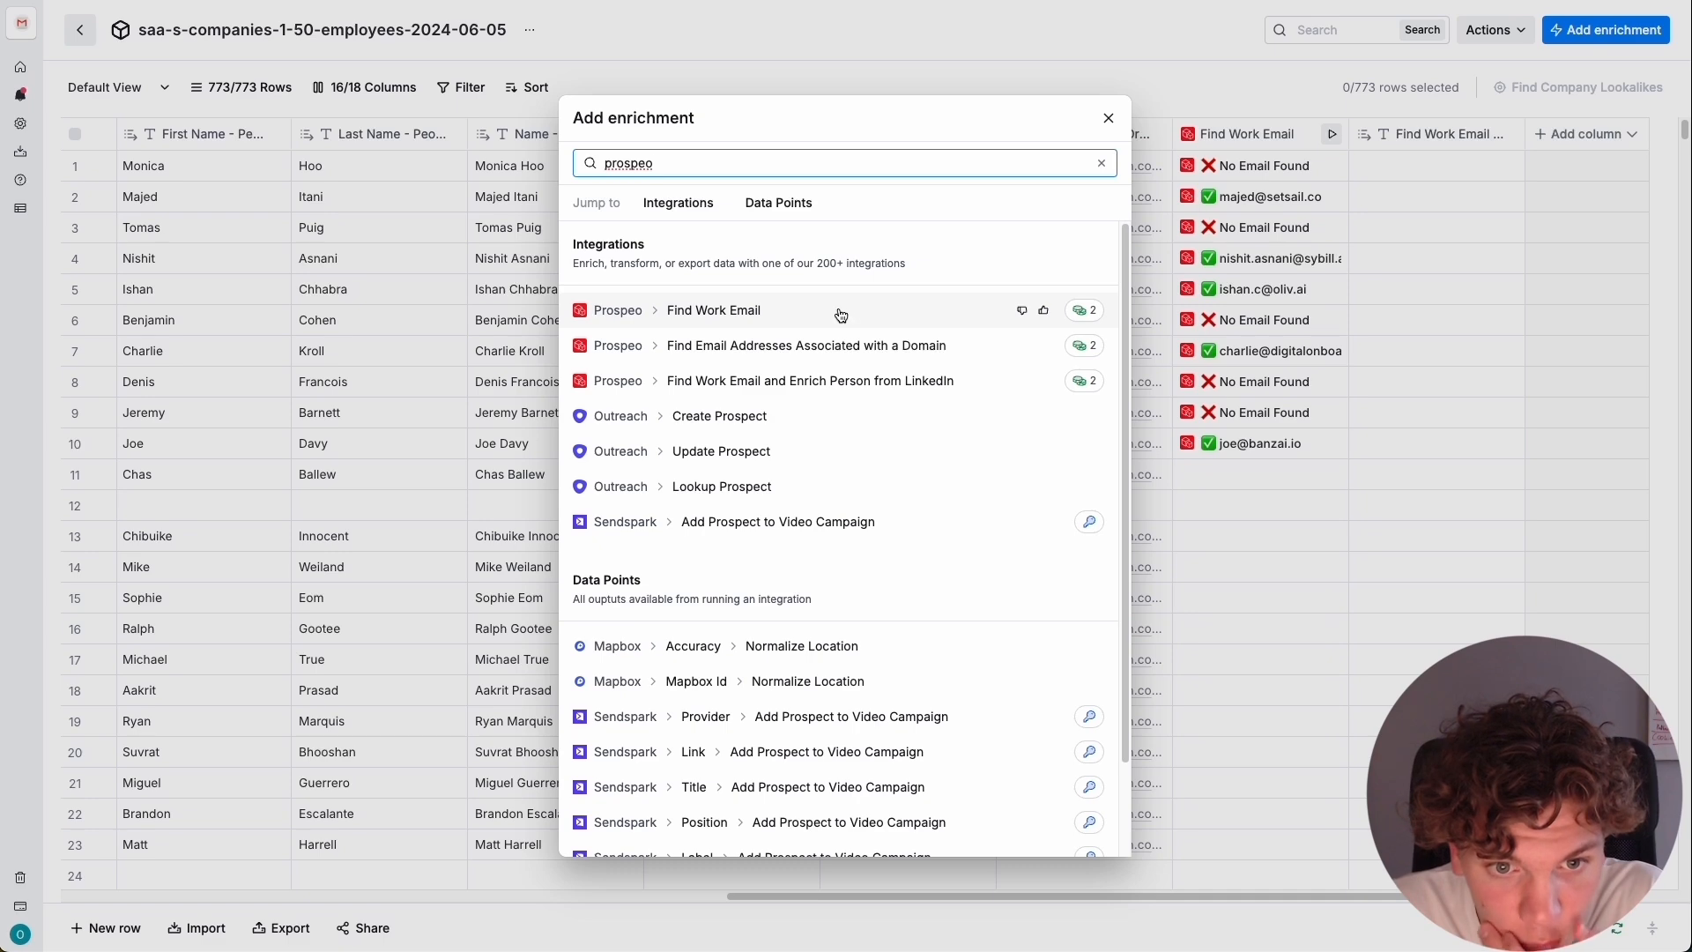
pyautogui.click(824, 388)
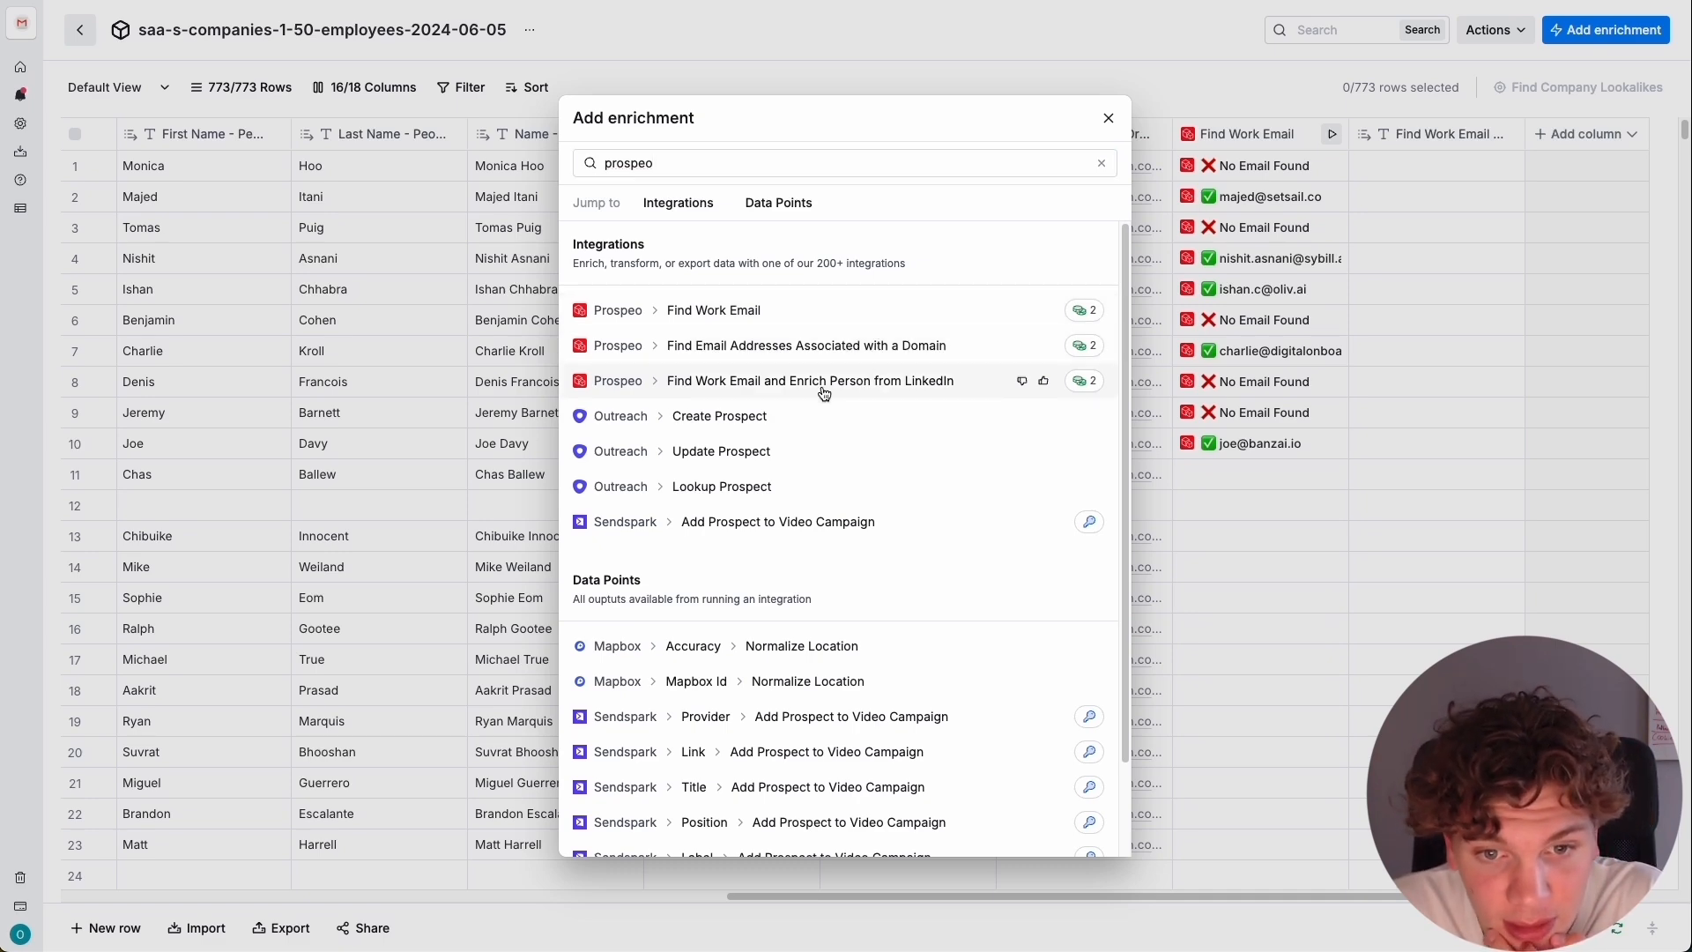
# Map the enrichment's Personal LinkedIn URL input to the Linkedin Url - People - Results column.
pyautogui.moveTo(1401, 408)
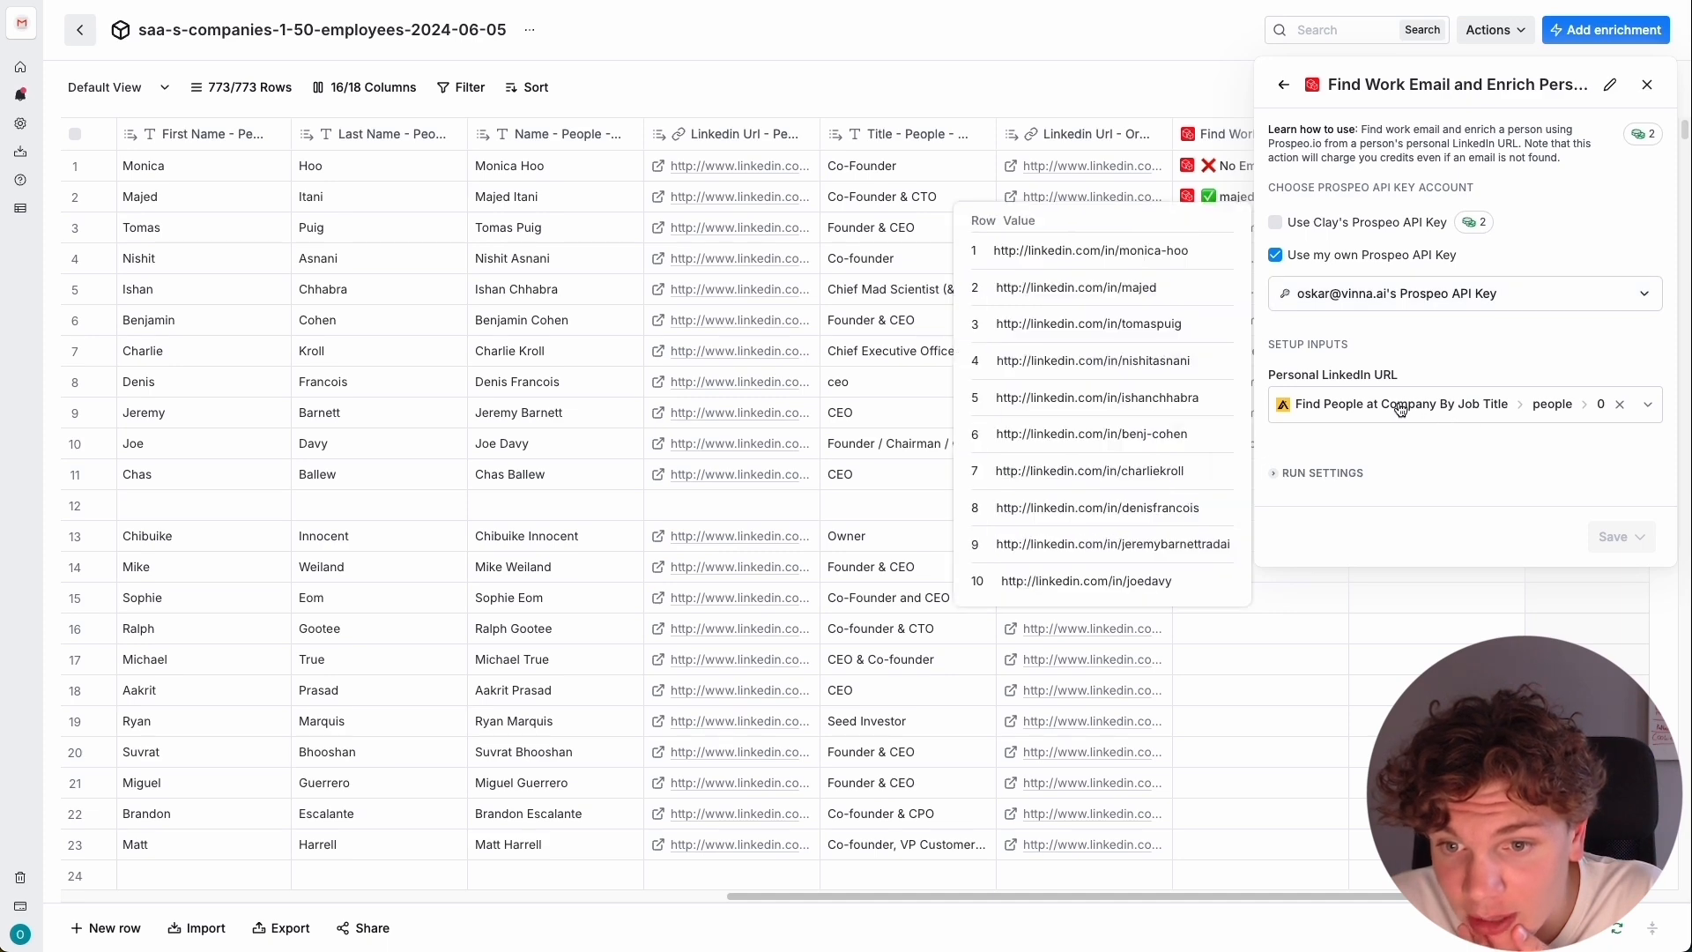
pyautogui.click(1461, 412)
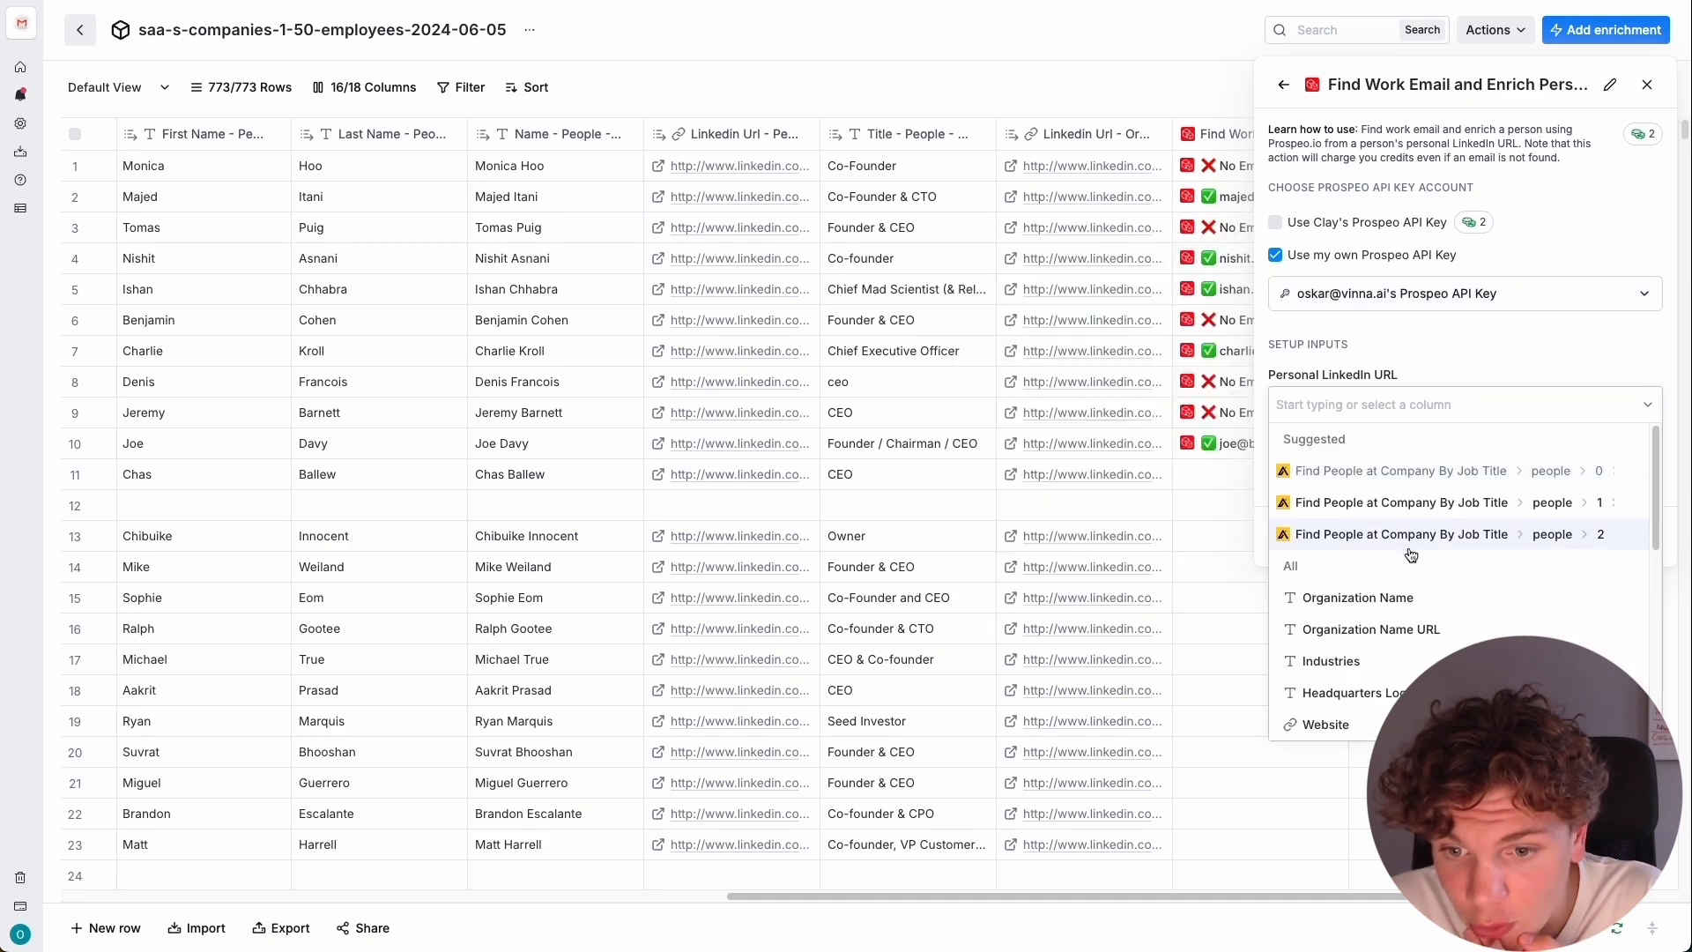
pyautogui.scroll(-5, 1470, 593)
pyautogui.moveTo(1473, 612)
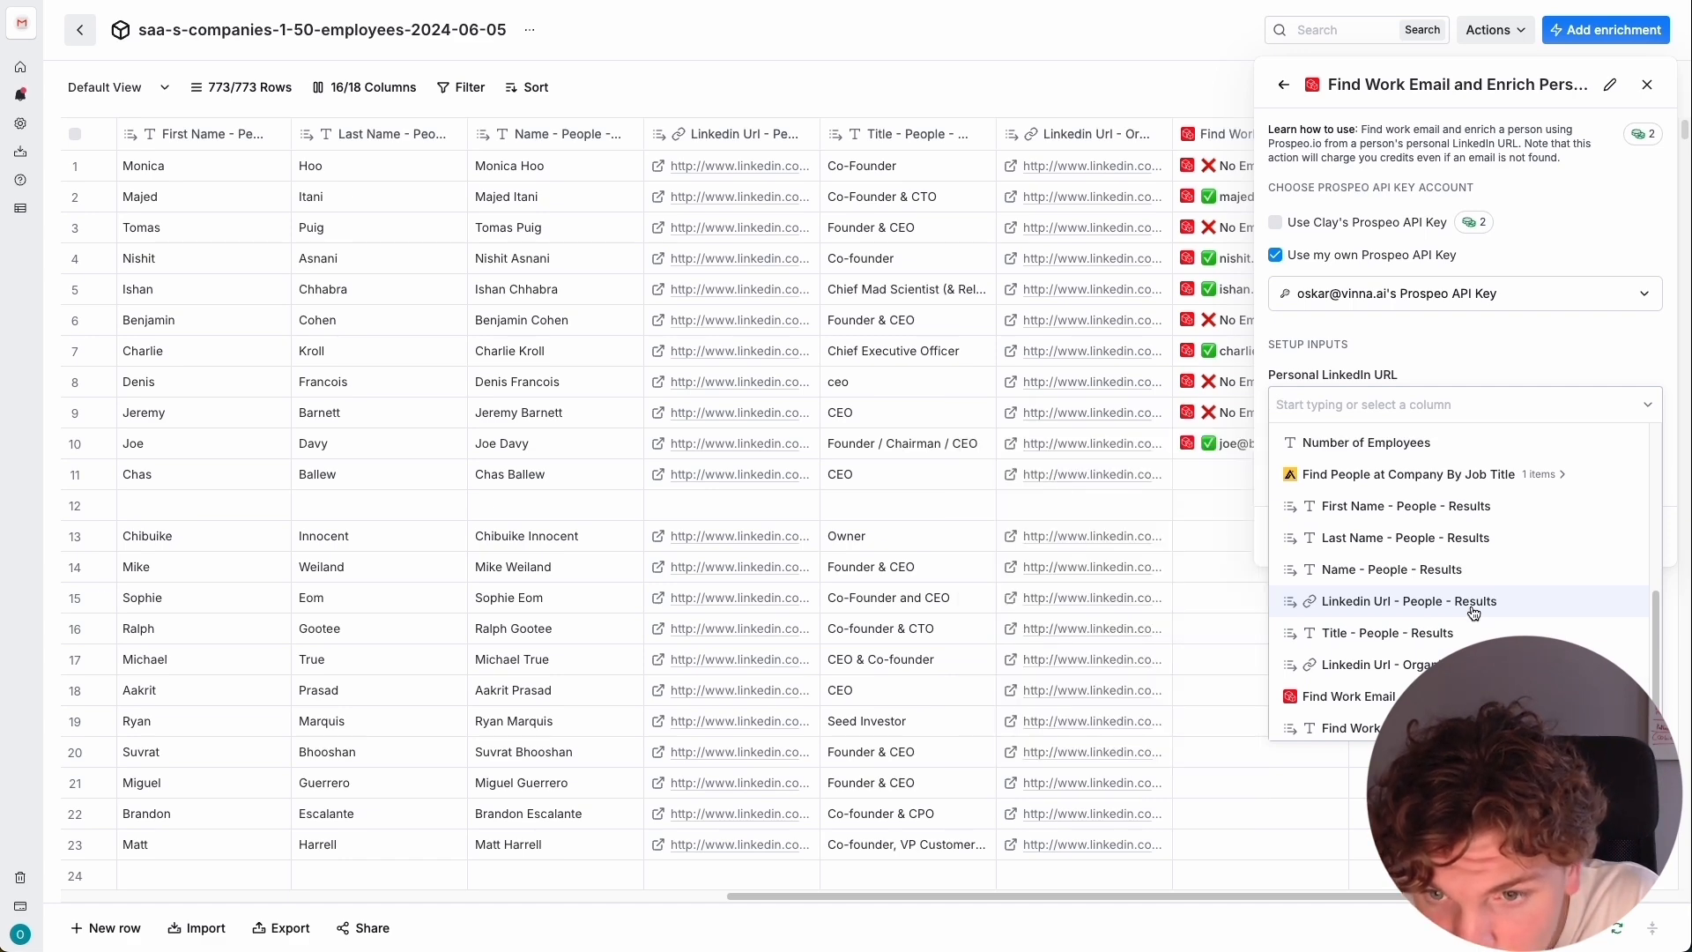
pyautogui.click(1472, 610)
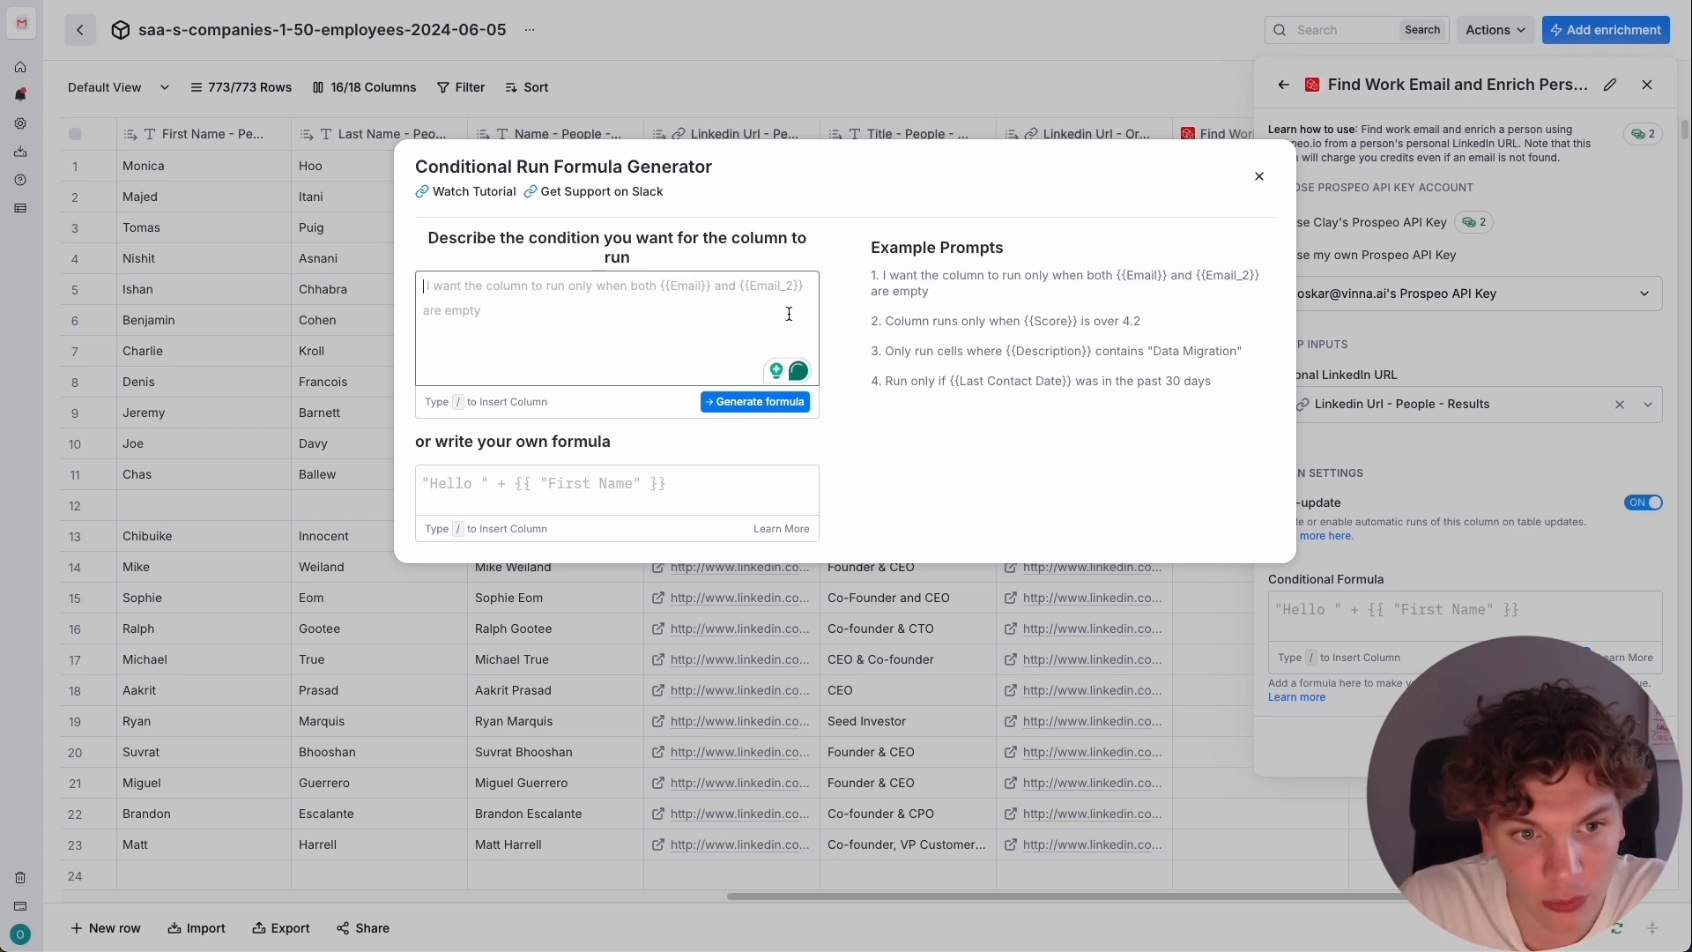
# Describe the run condition as "Only run the column if email is empty", inserting the email field from Find Work Email.
pyautogui.write('Only r')
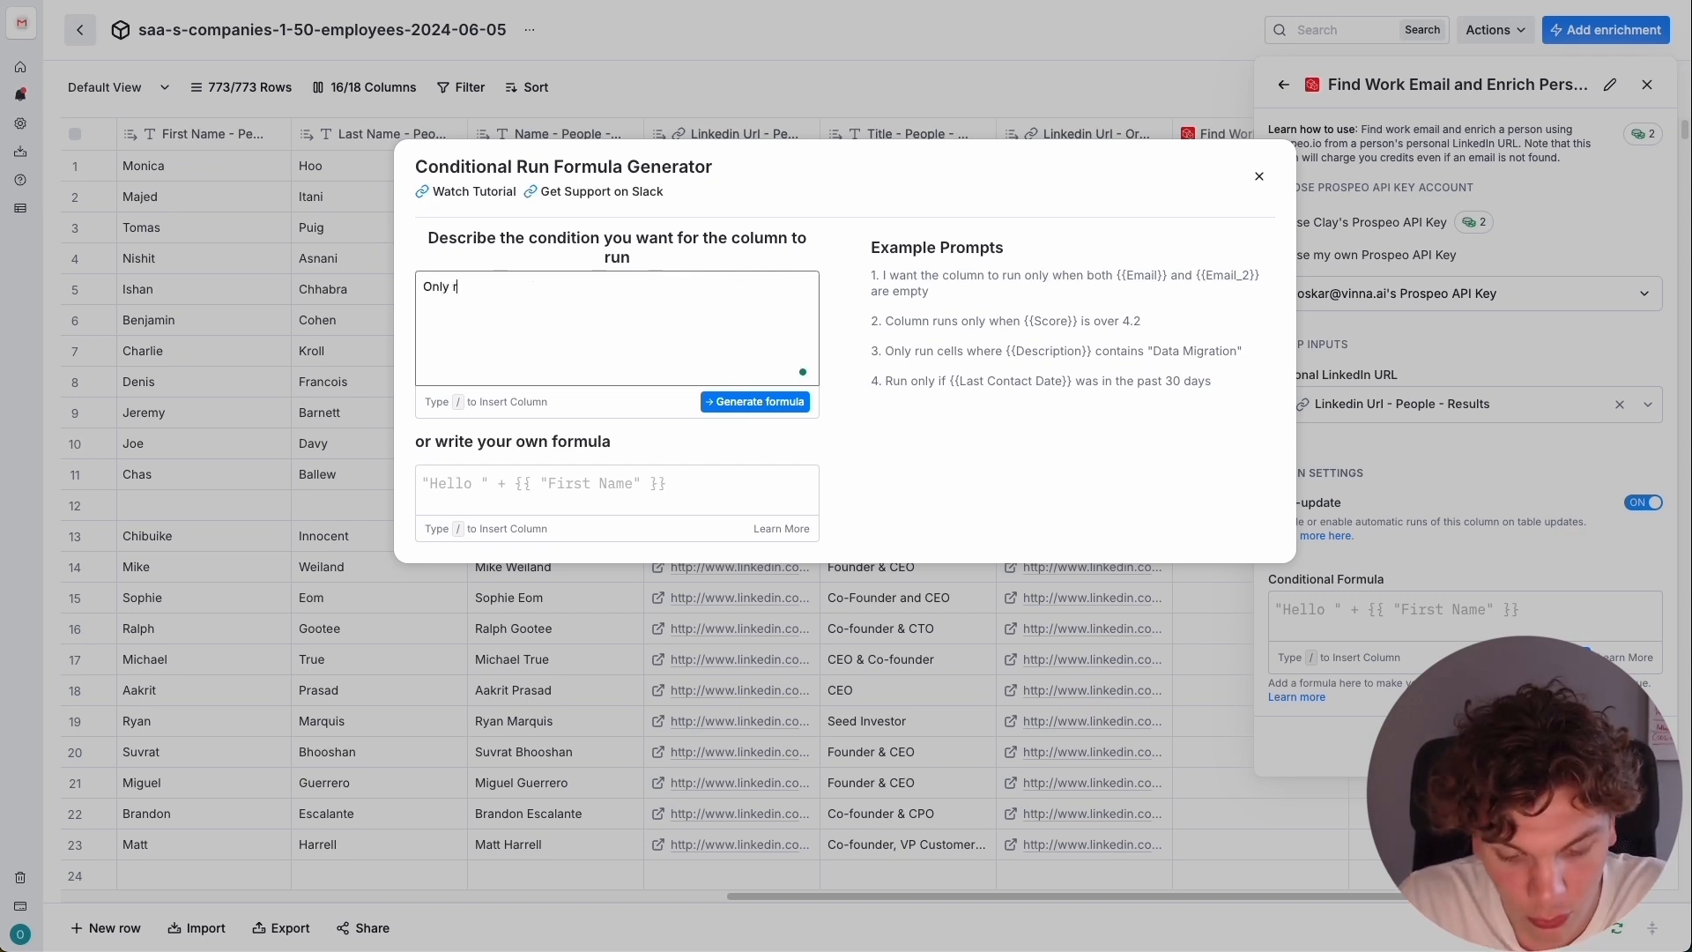
pyautogui.write('un col')
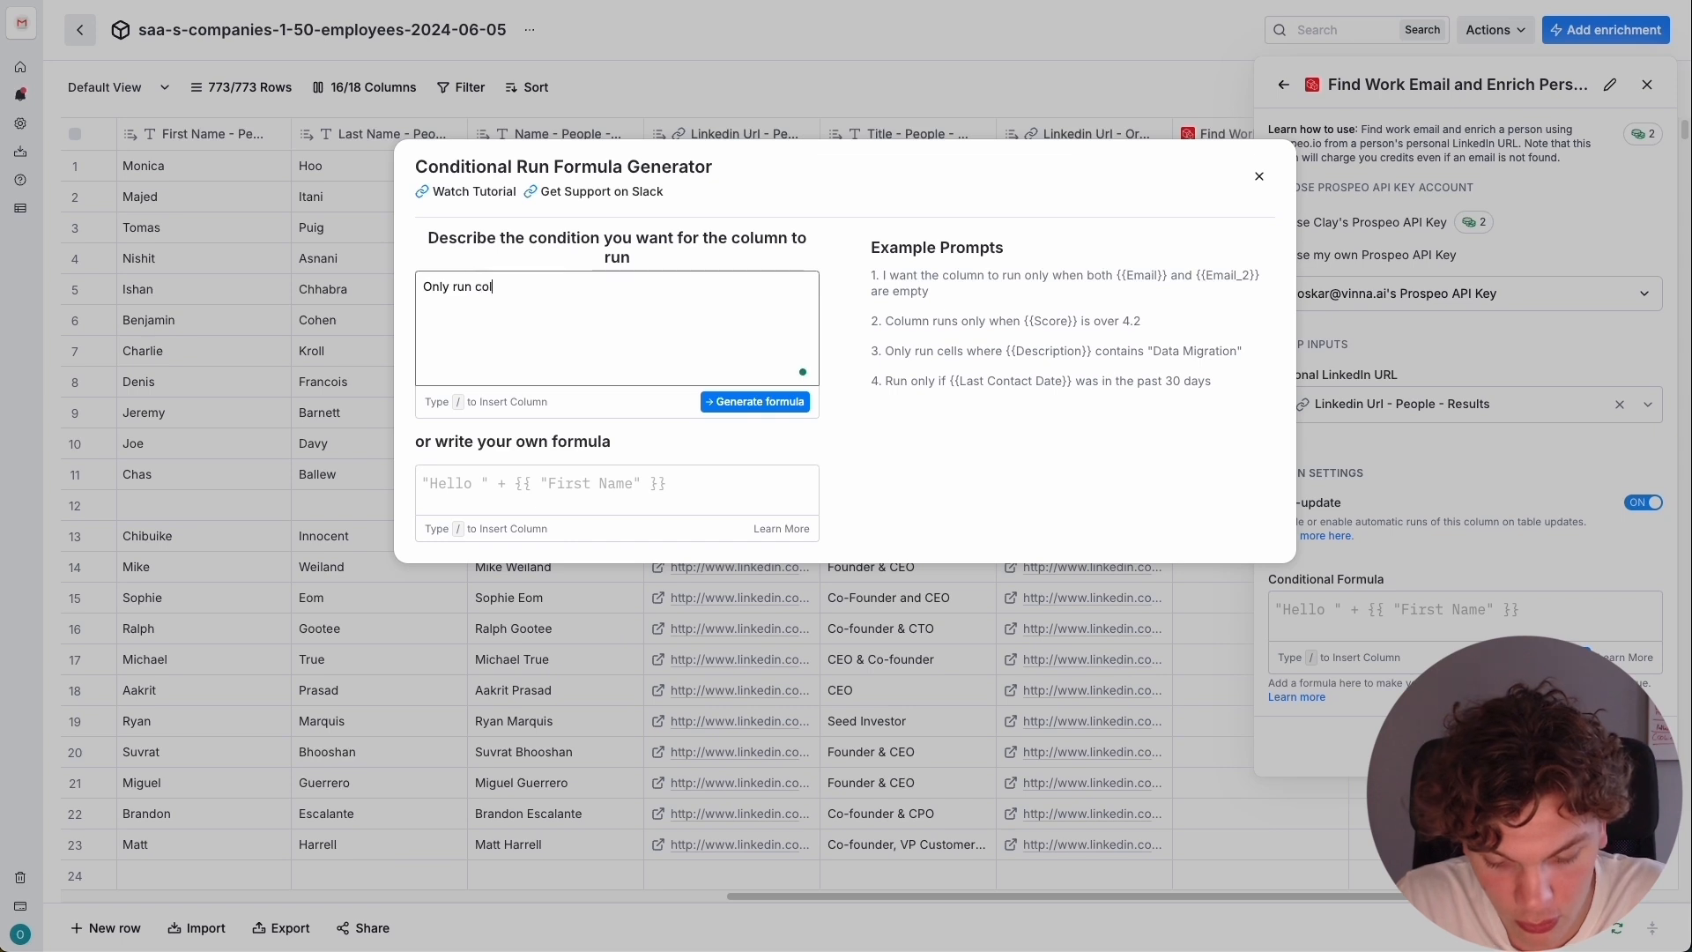
pyautogui.write('umn if /')
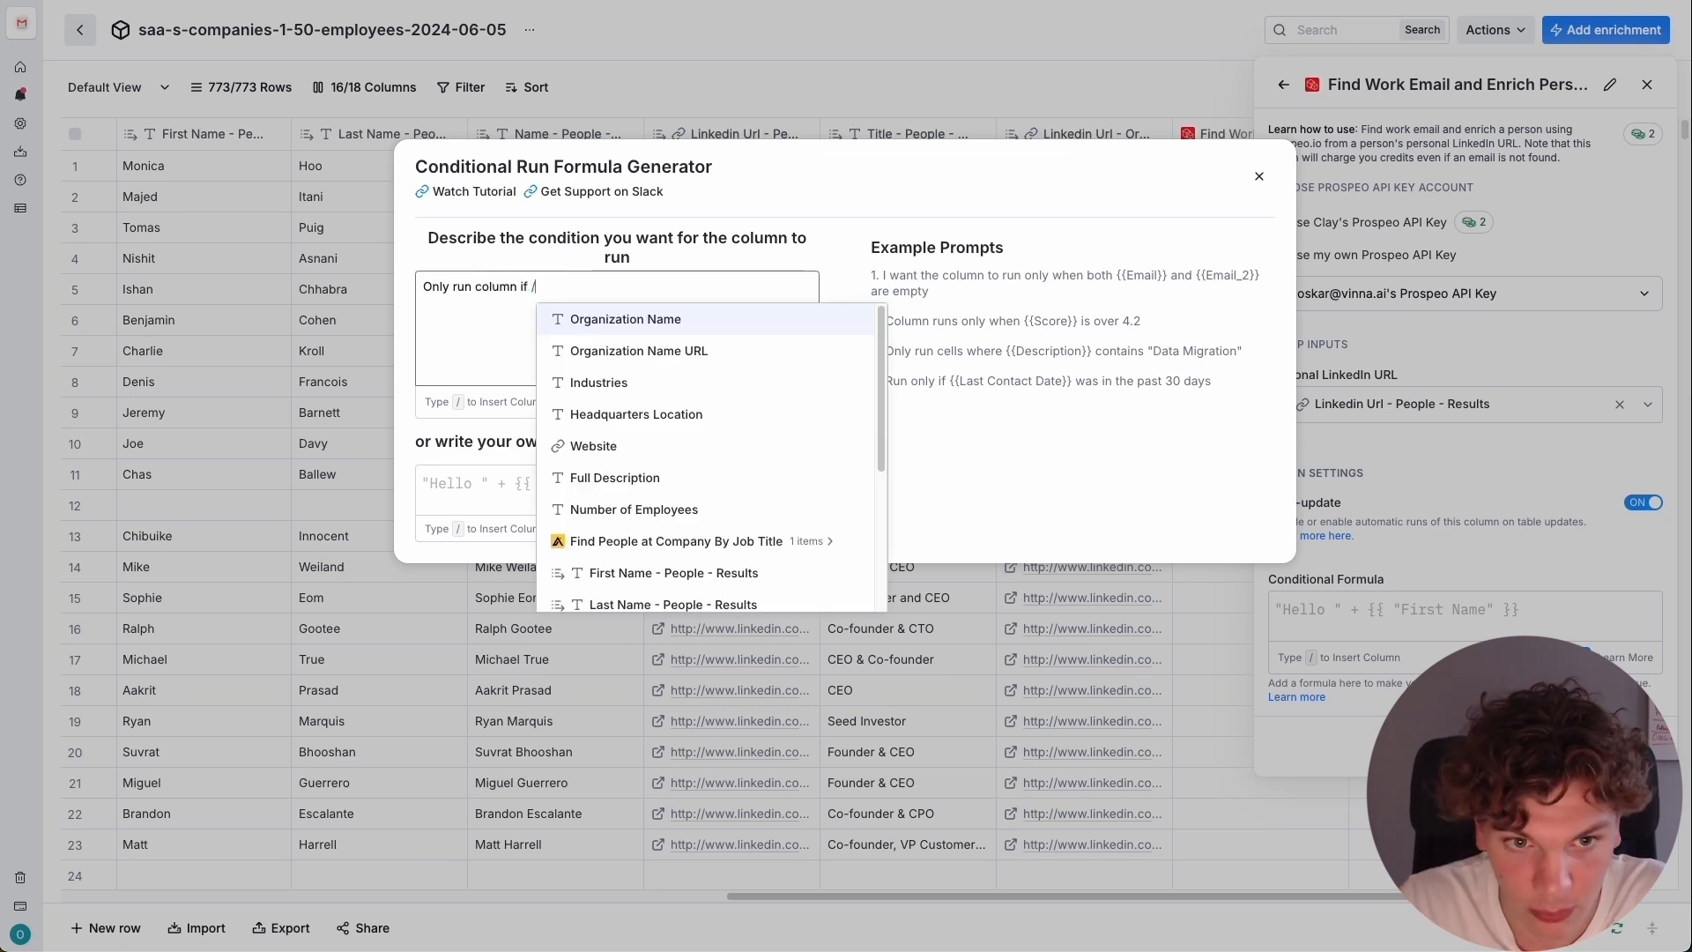
pyautogui.scroll(-3, 699, 397)
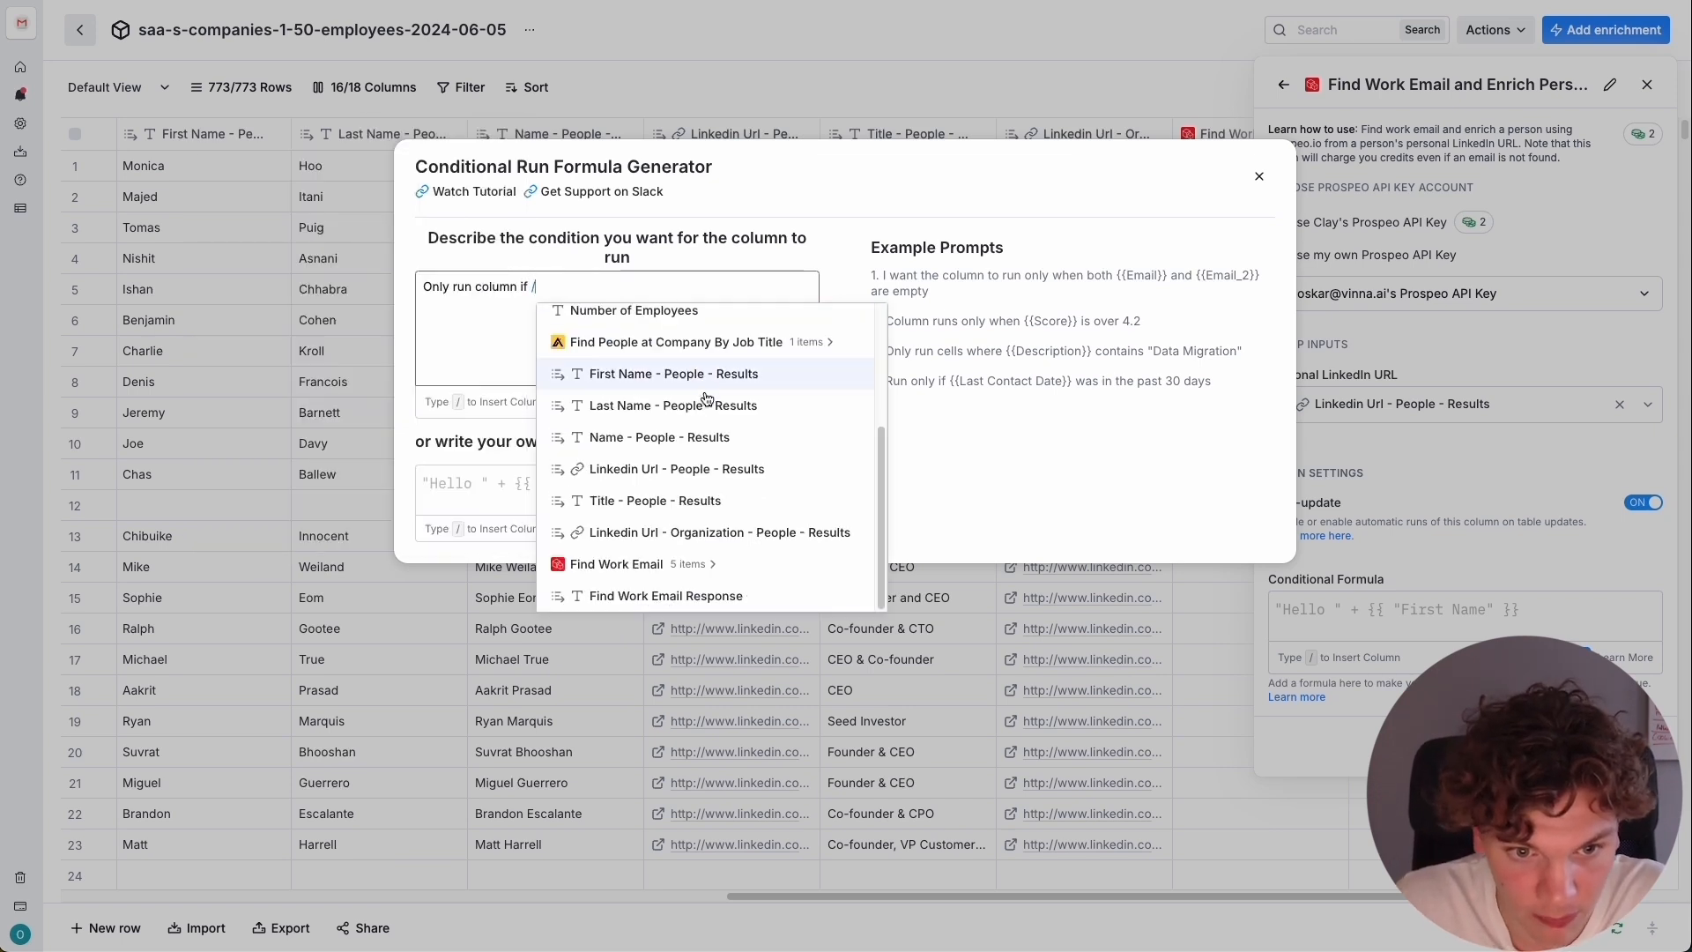
pyautogui.click(703, 567)
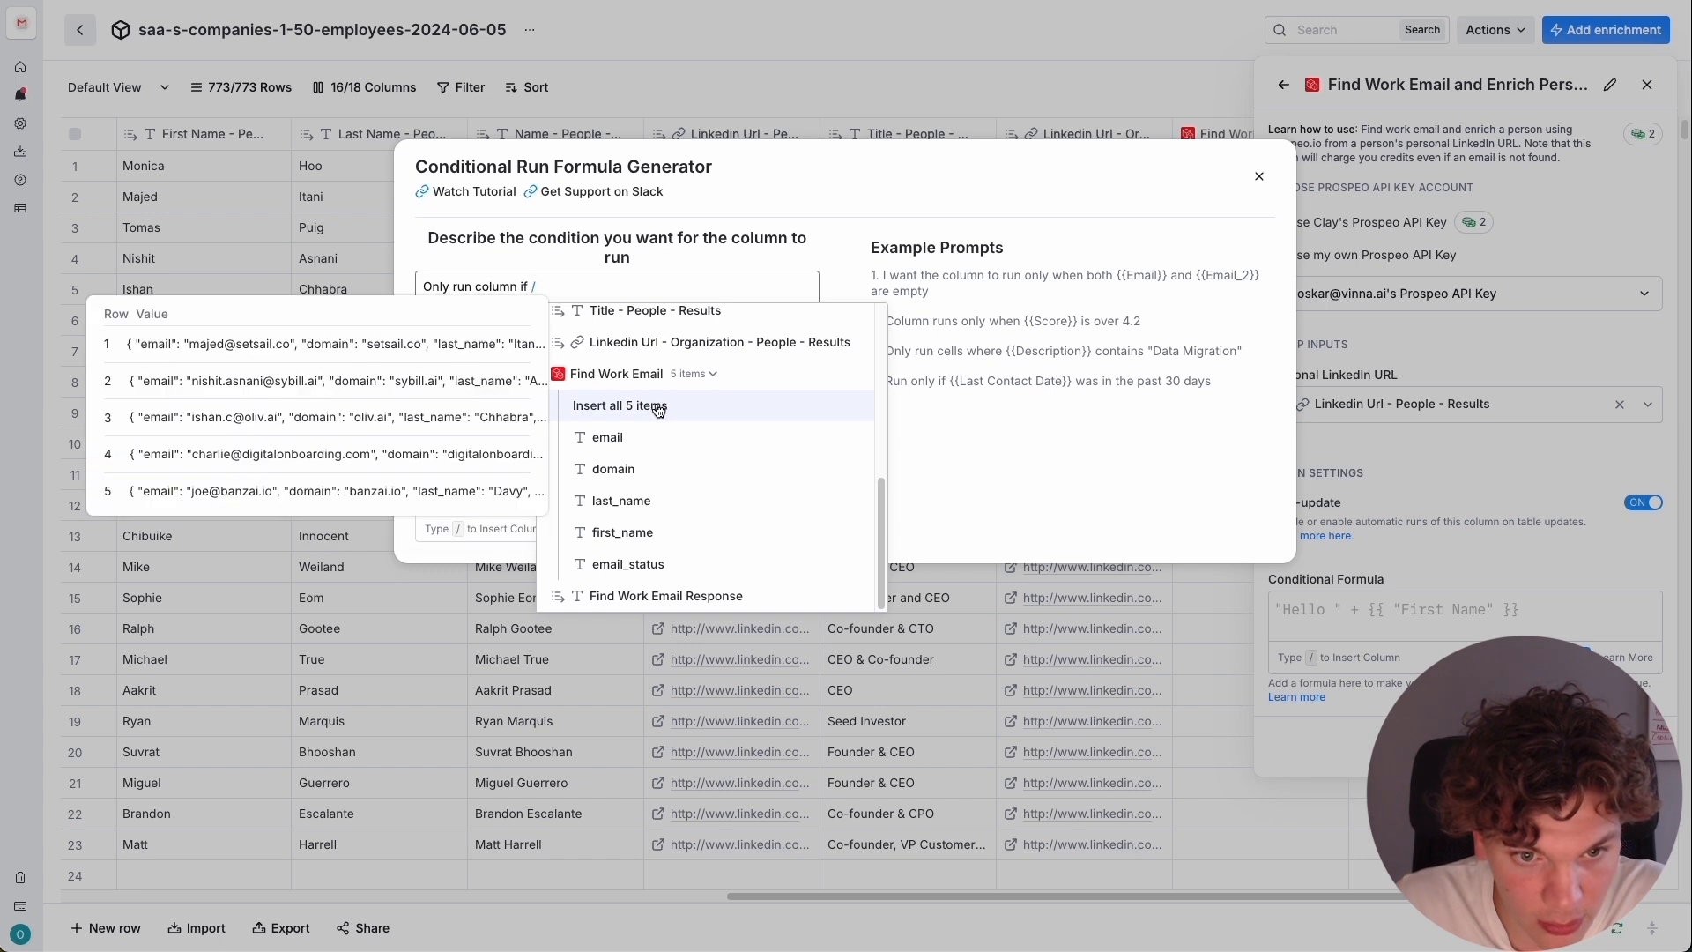
pyautogui.click(659, 437)
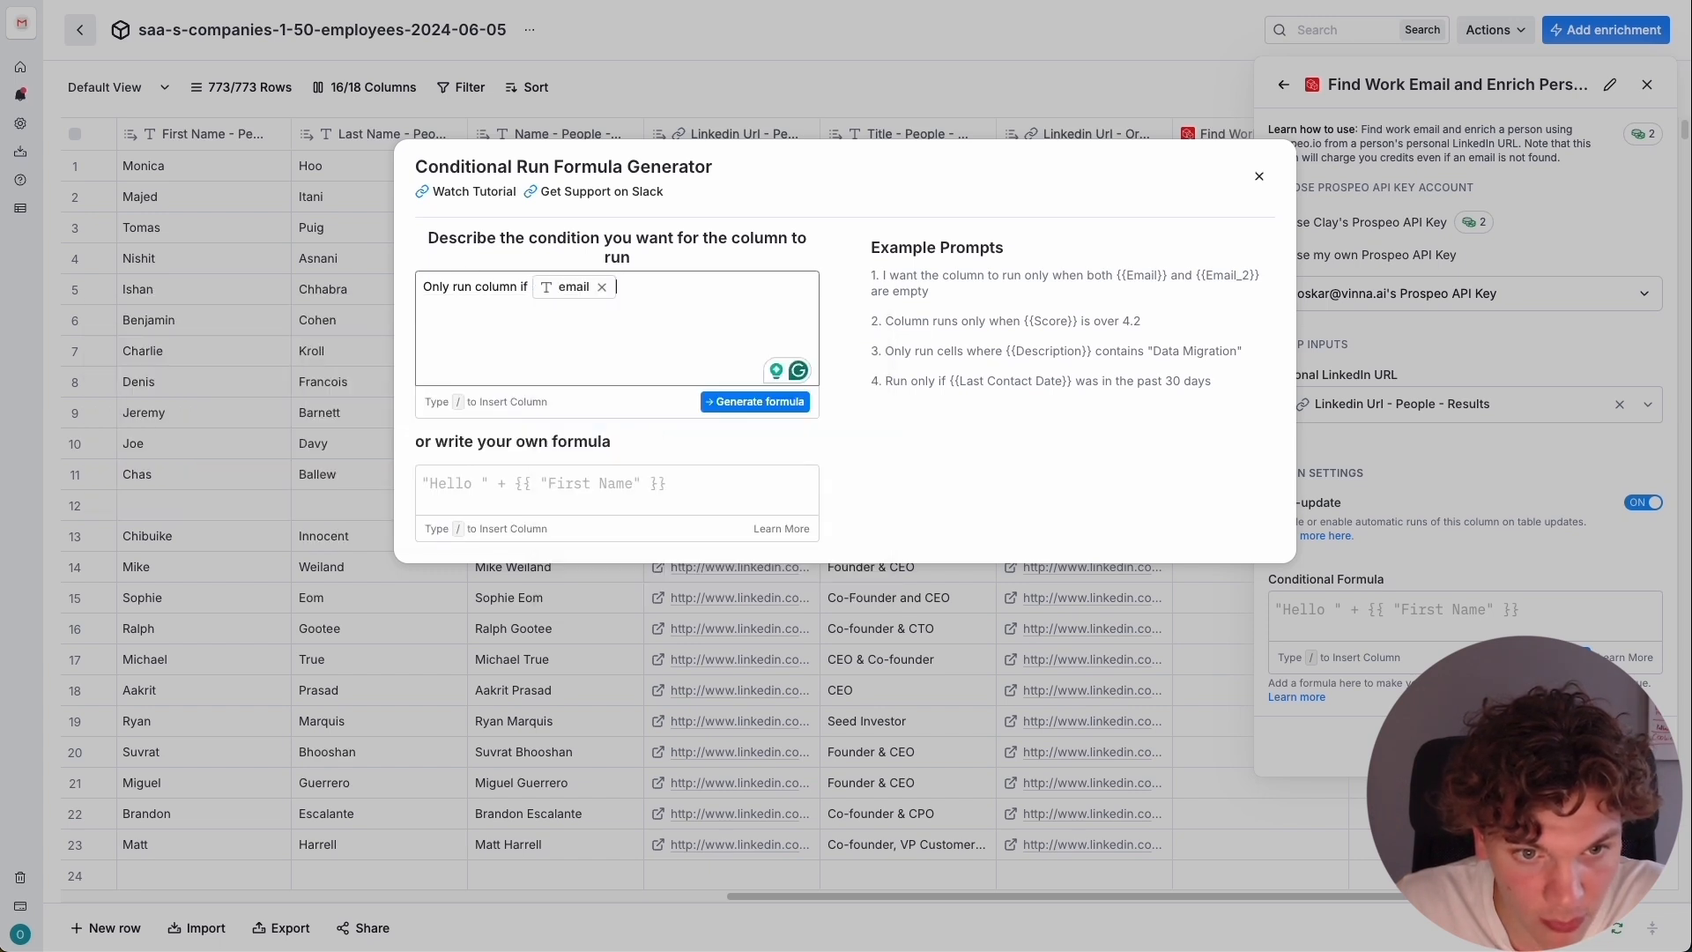
pyautogui.write('is')
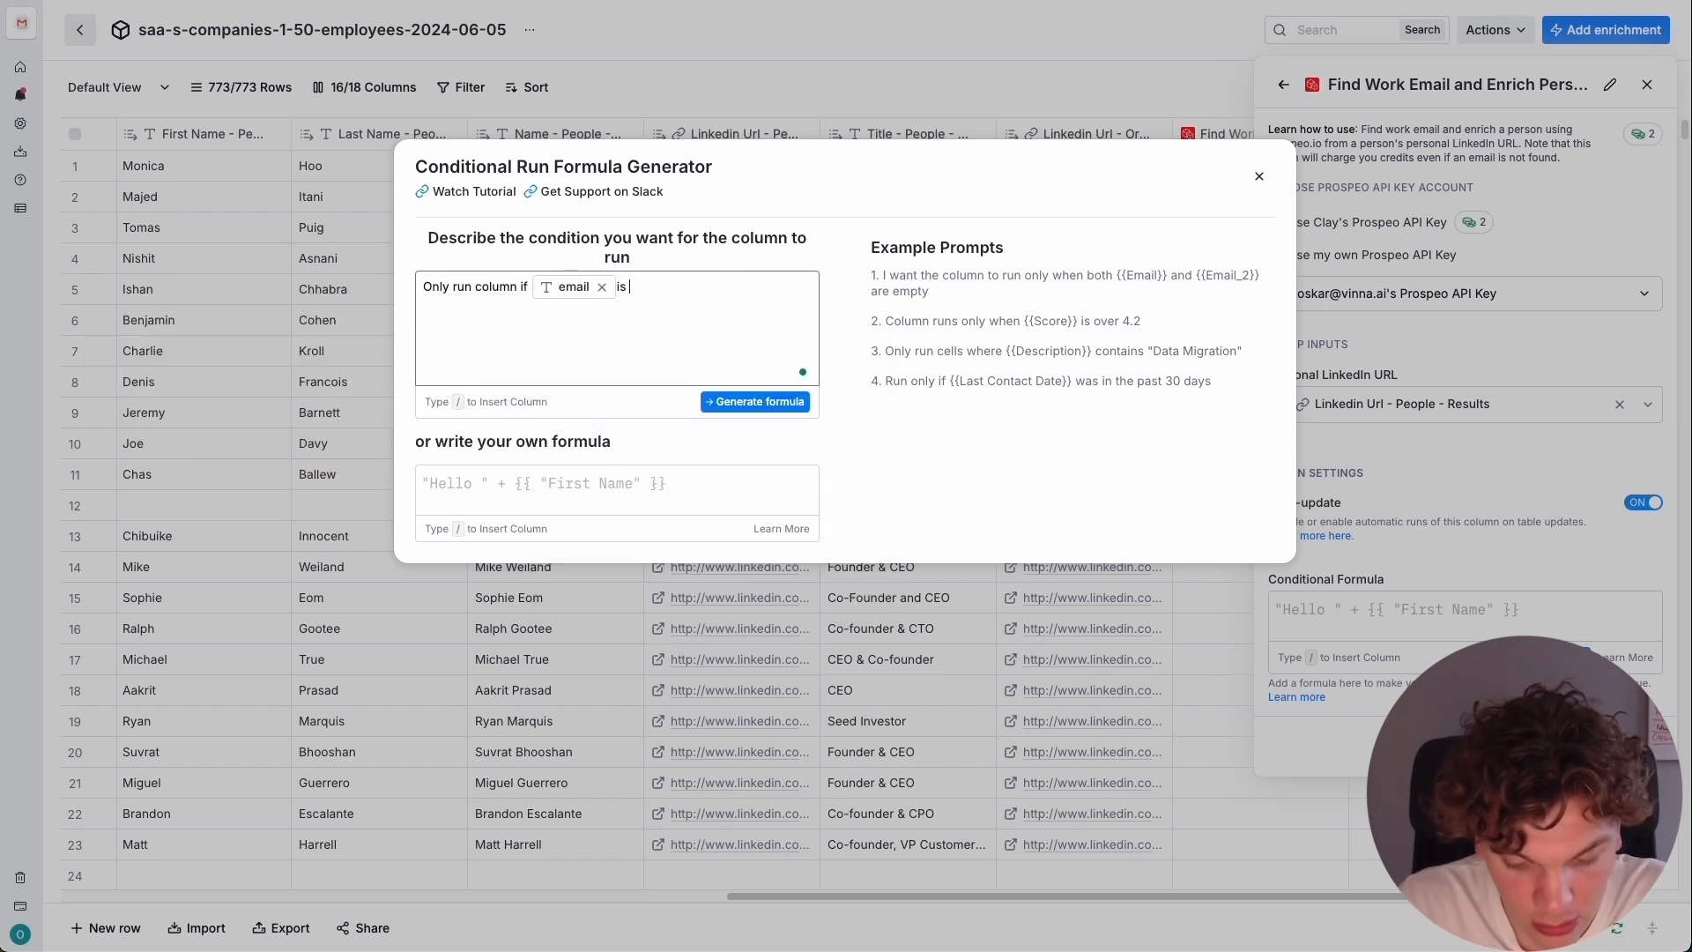
pyautogui.write(' empty')
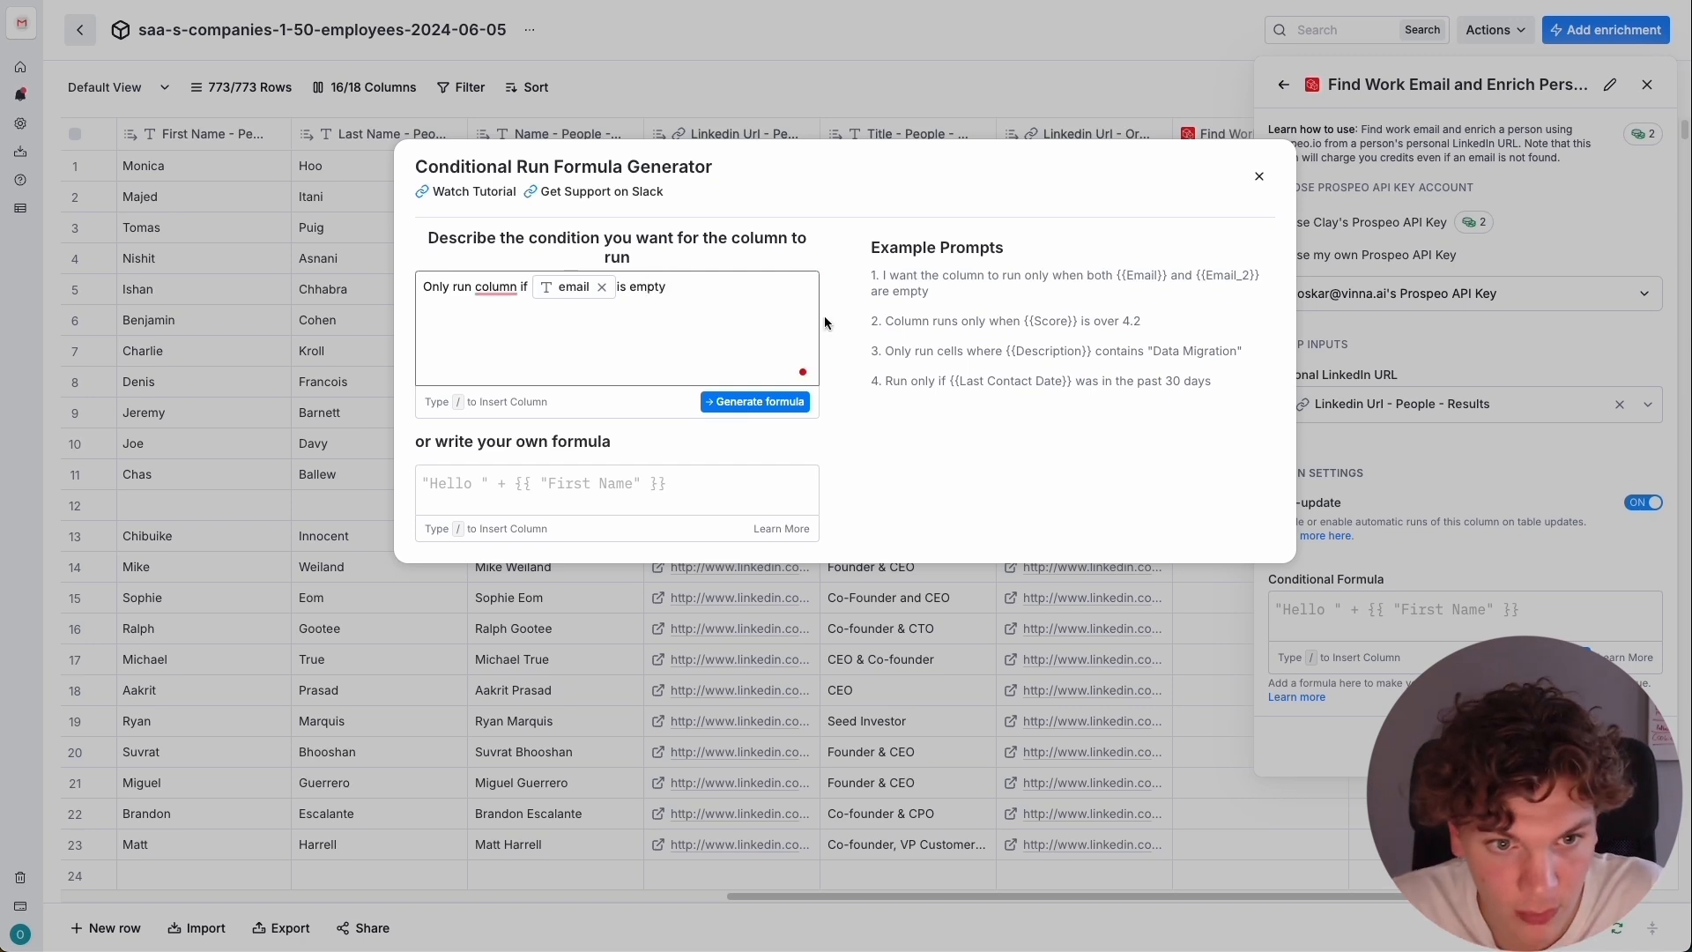
pyautogui.click(480, 299)
pyautogui.write('the')
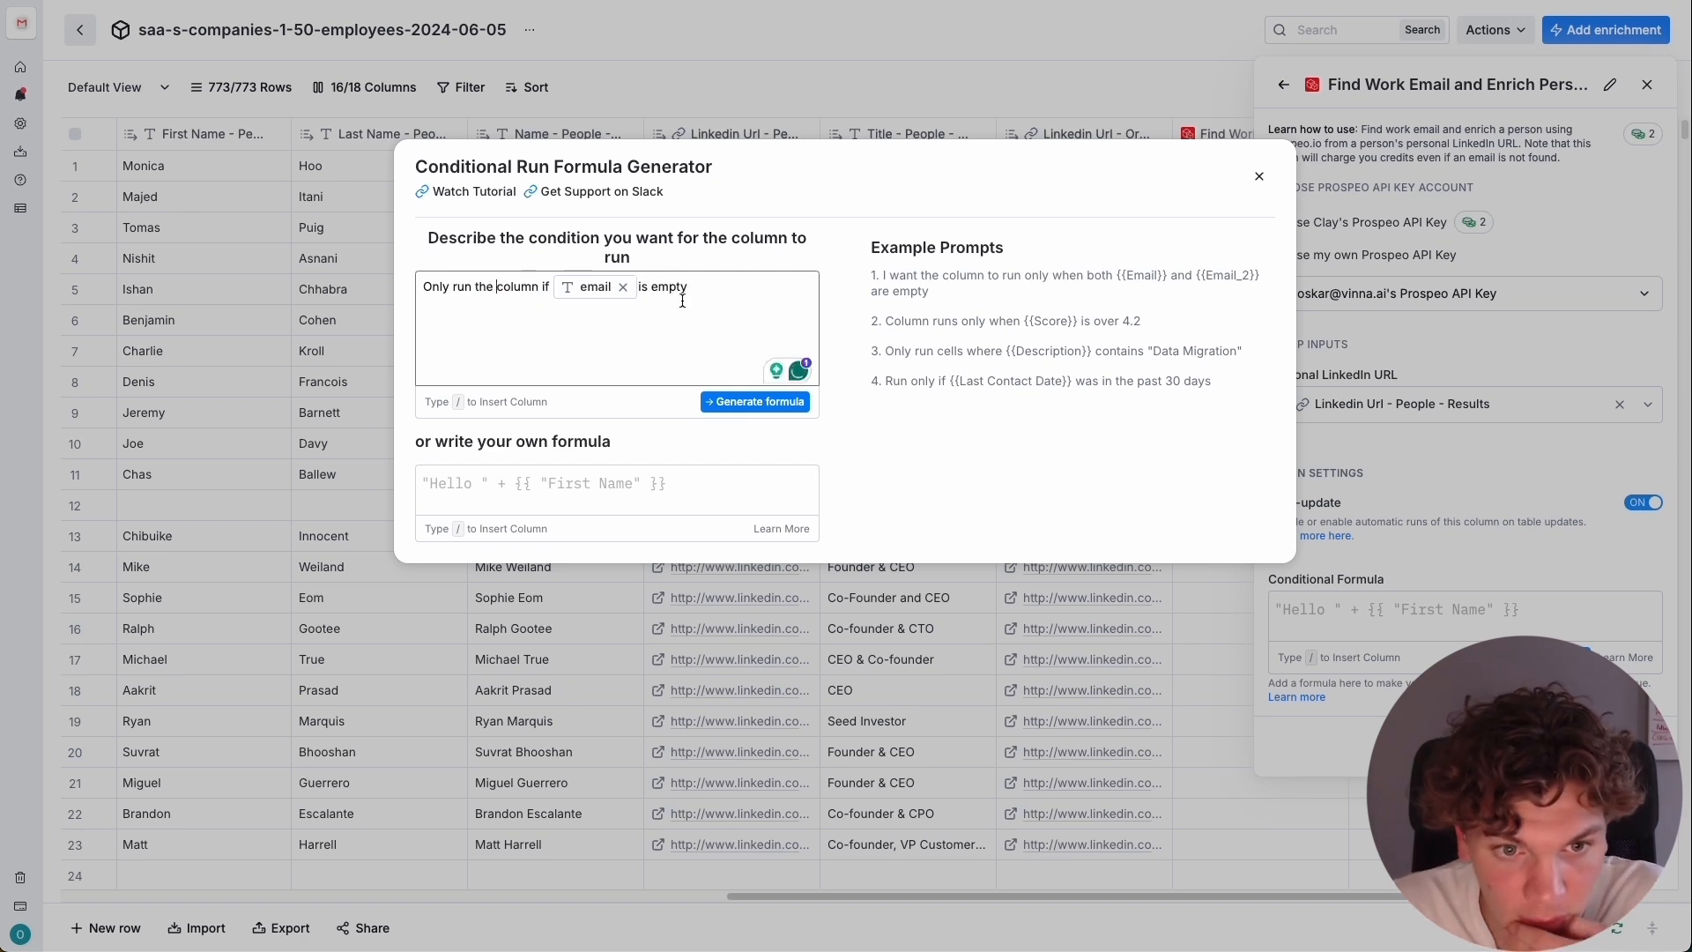
# Generate and accept the conditional formula, and save the LinkedIn enrichment to run on the first 10 rows.
pyautogui.click(755, 402)
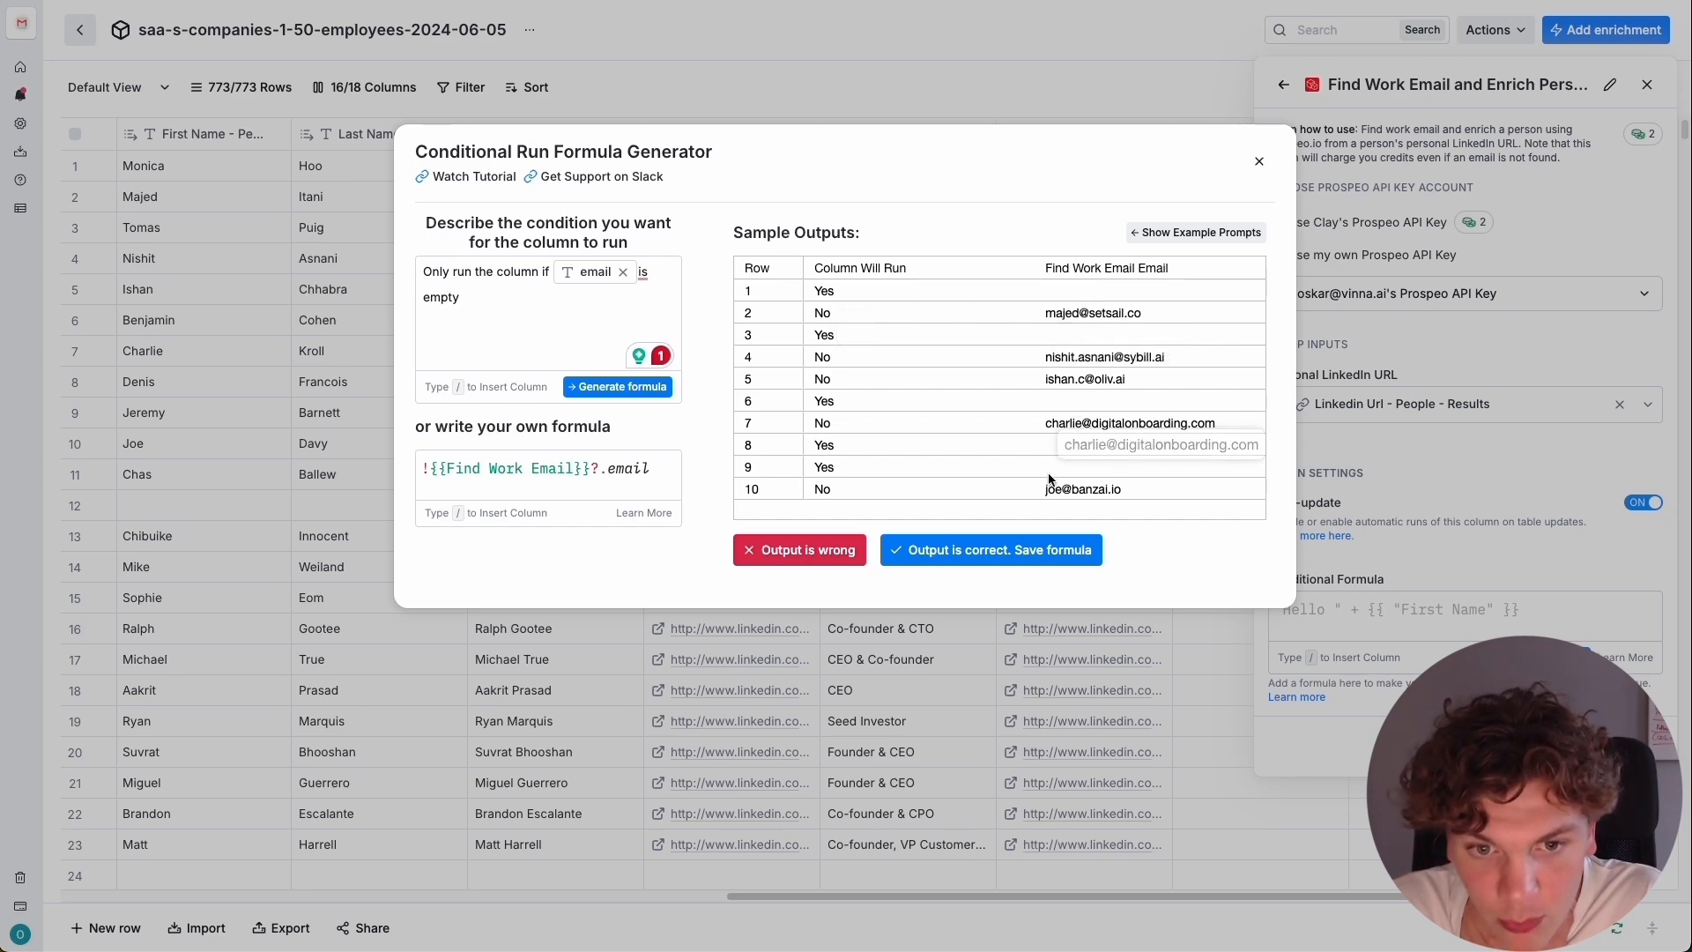
pyautogui.click(959, 555)
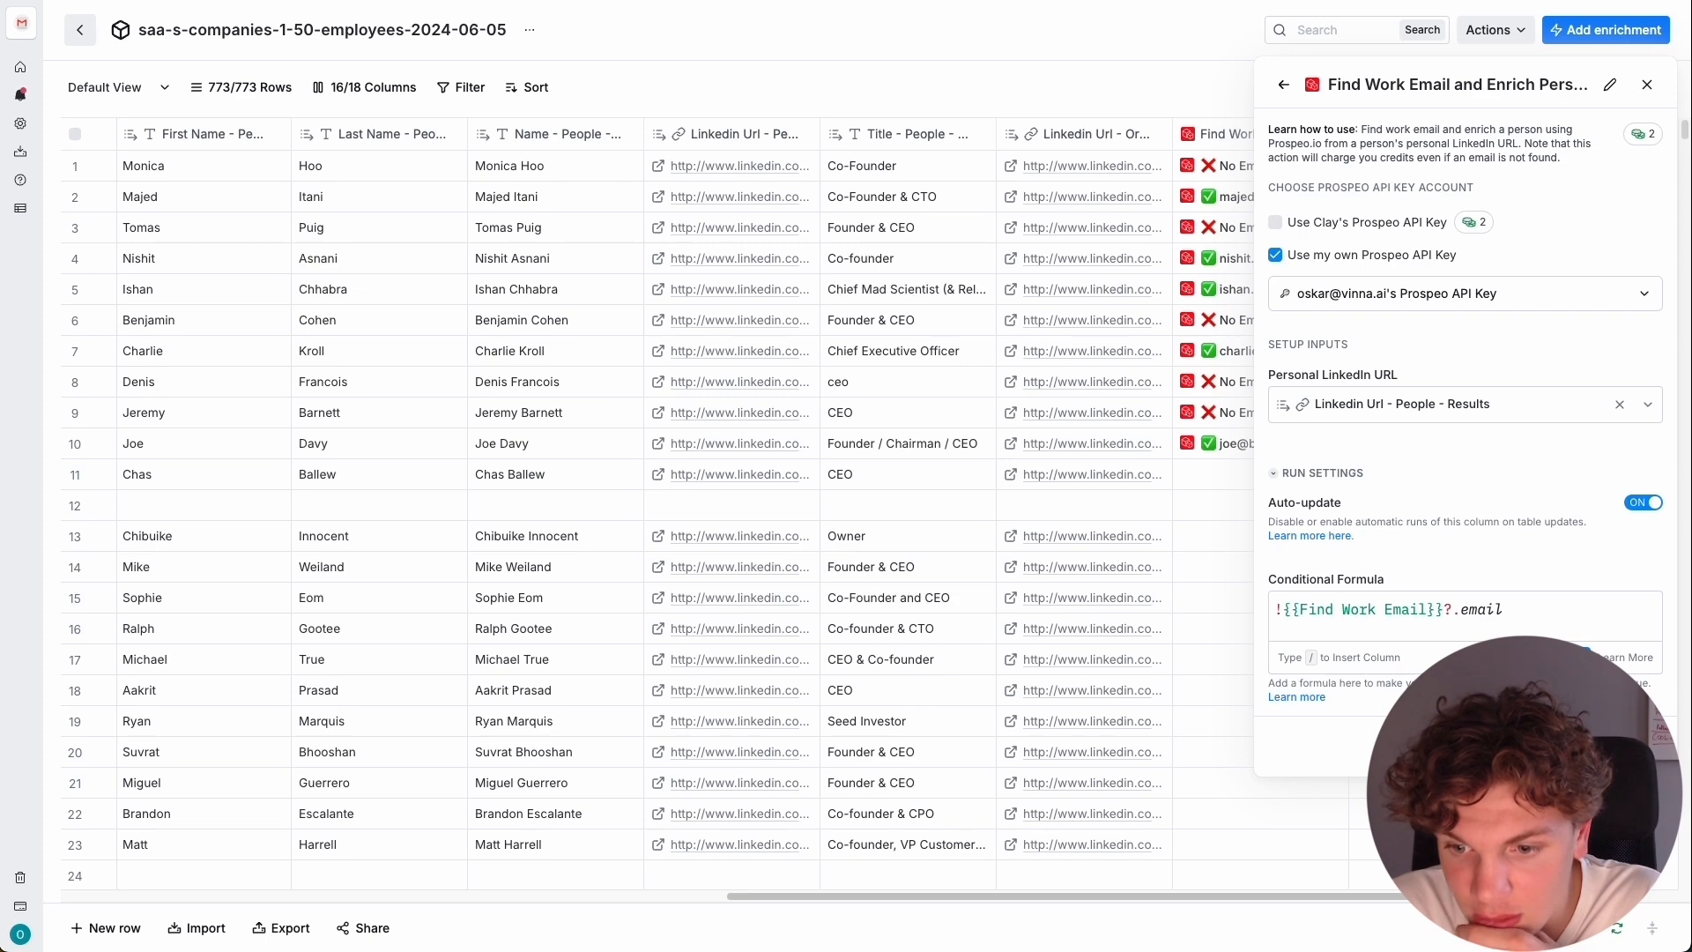
pyautogui.click(1542, 751)
pyautogui.hscroll(4, 1198, 588)
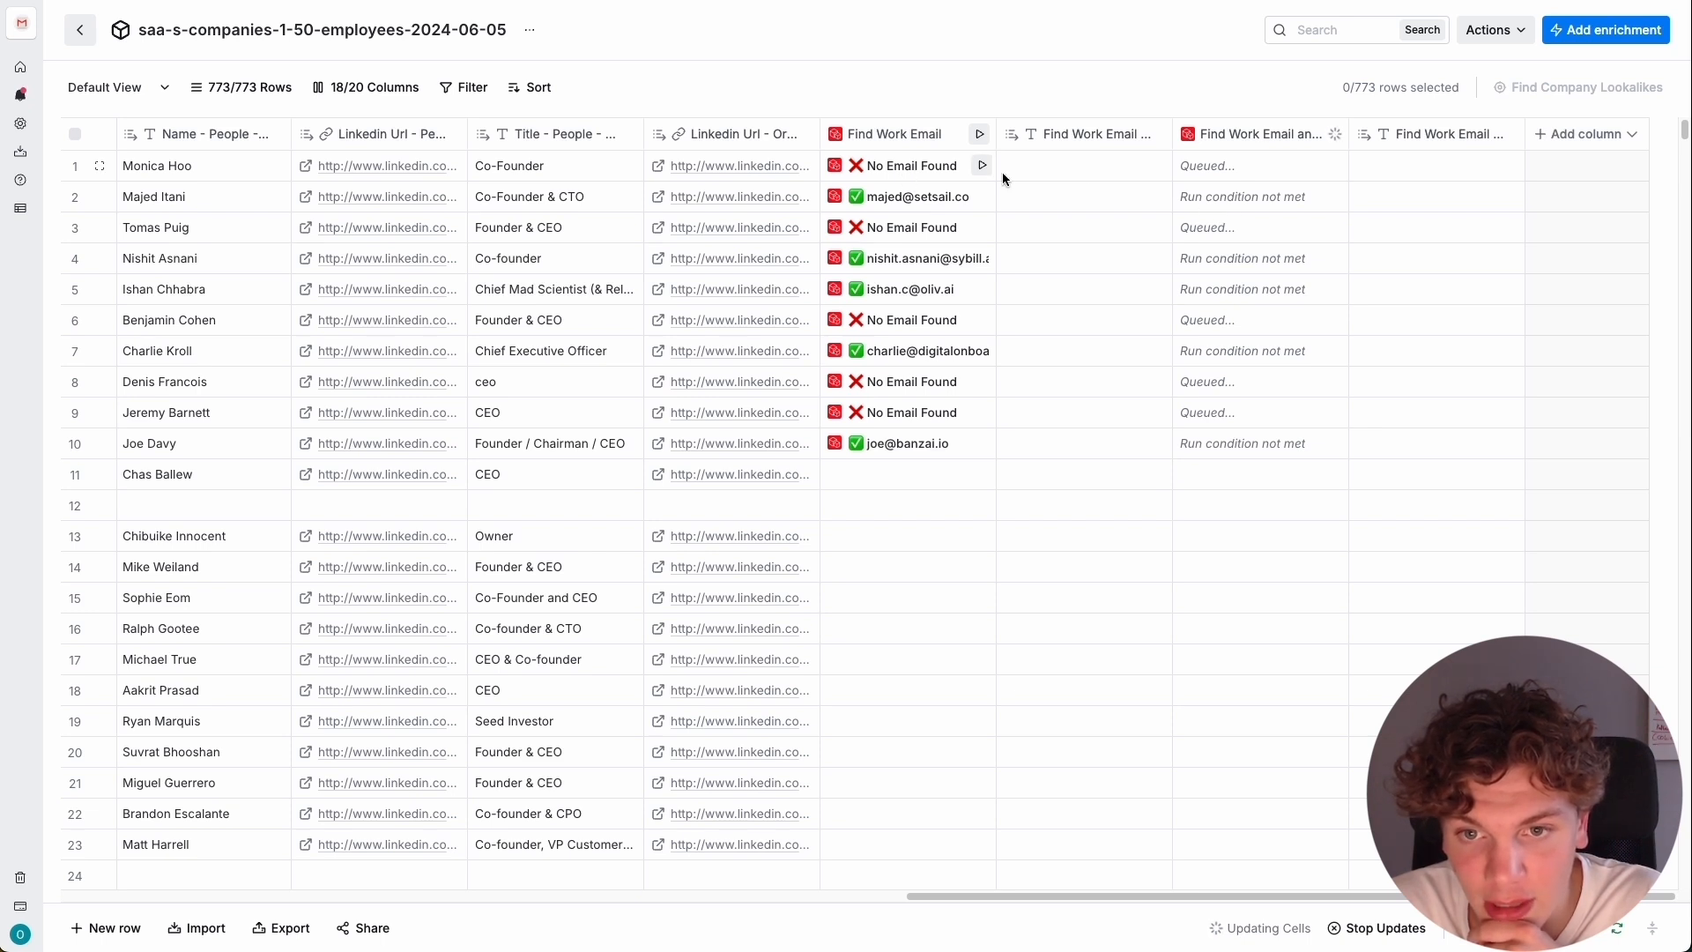
# Read the LinkedIn enrichment's error details in row 1 and check that row's personal LinkedIn profile page.
pyautogui.click(1203, 167)
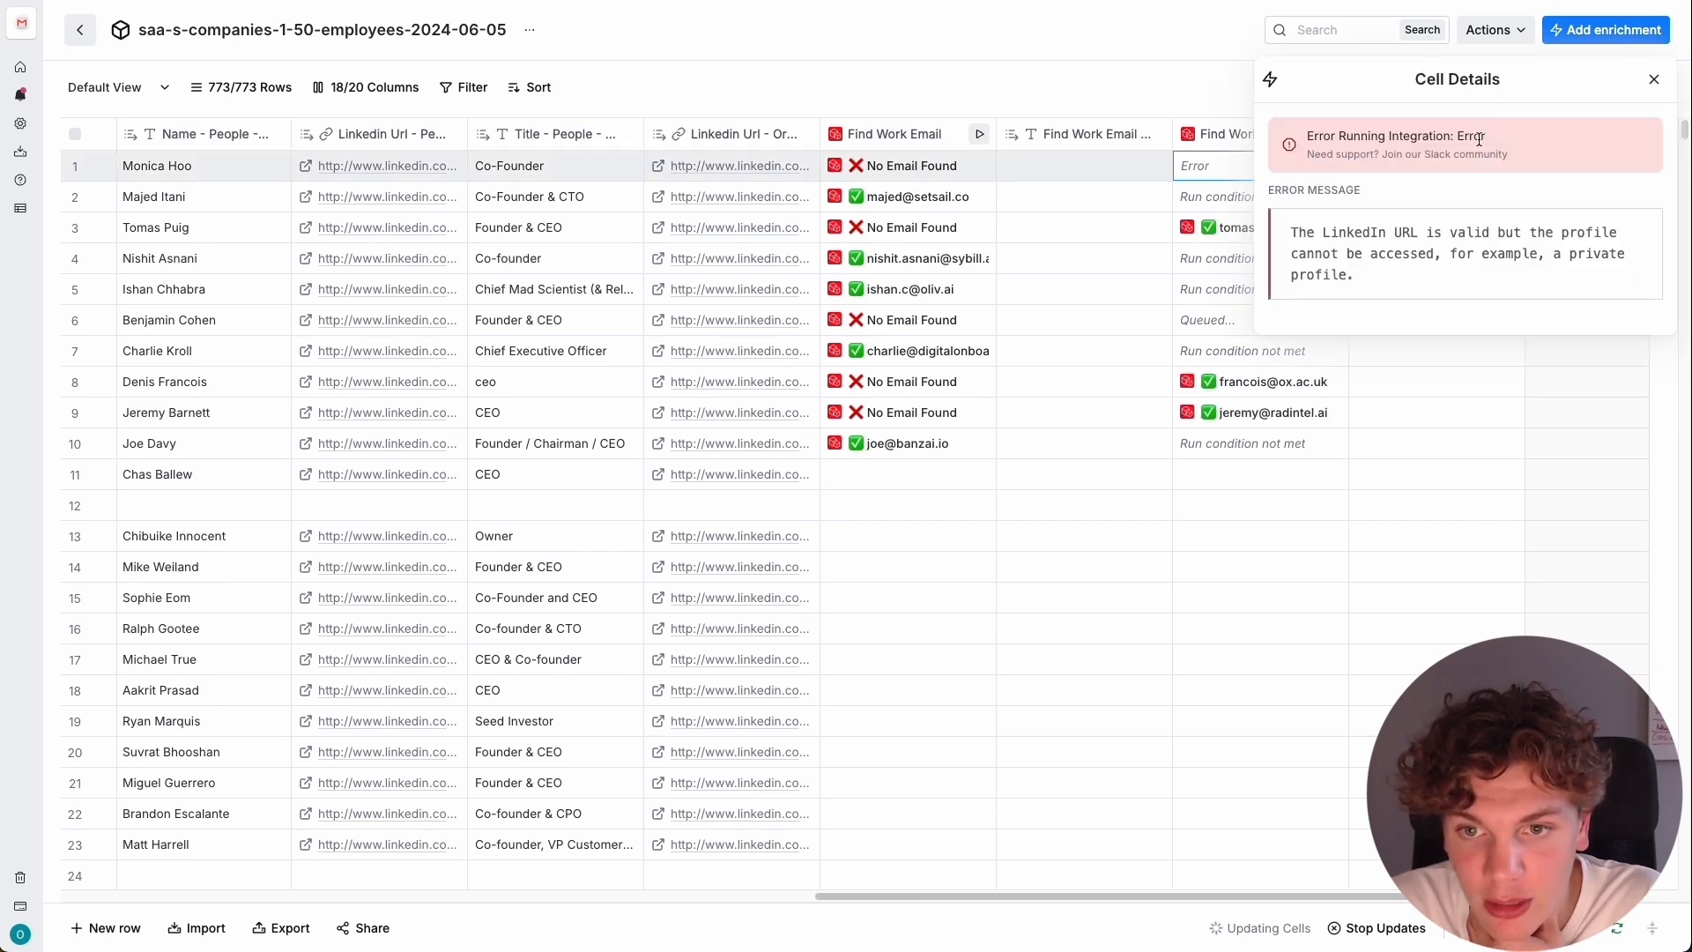
pyautogui.click(1656, 81)
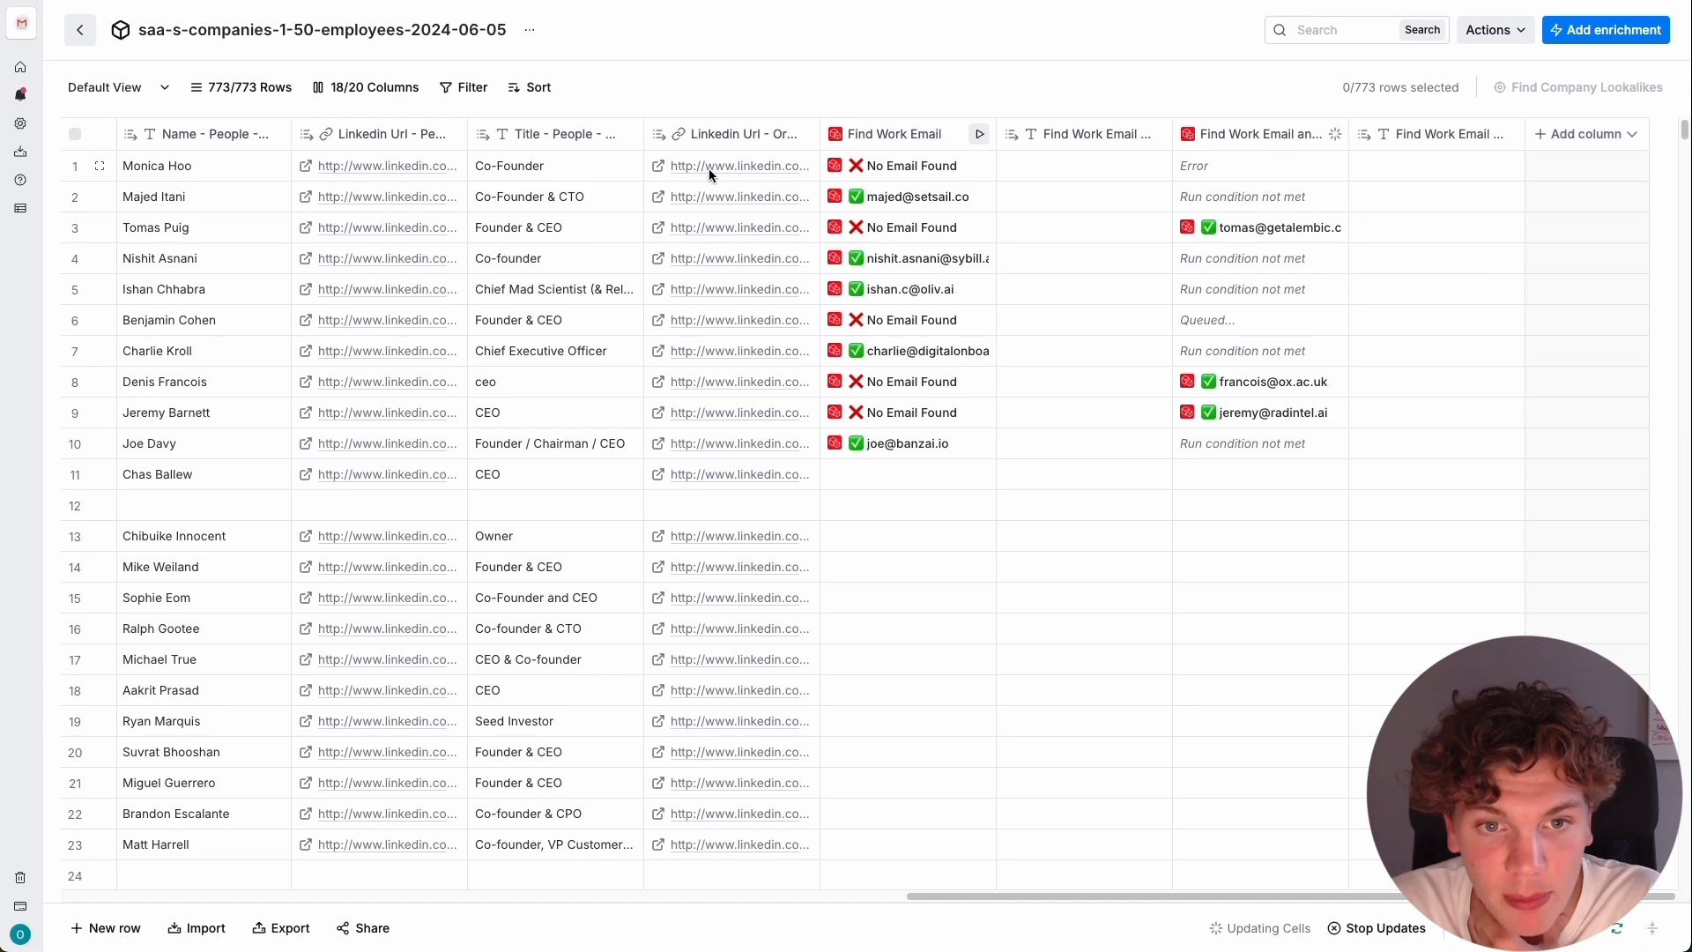
pyautogui.click(308, 171)
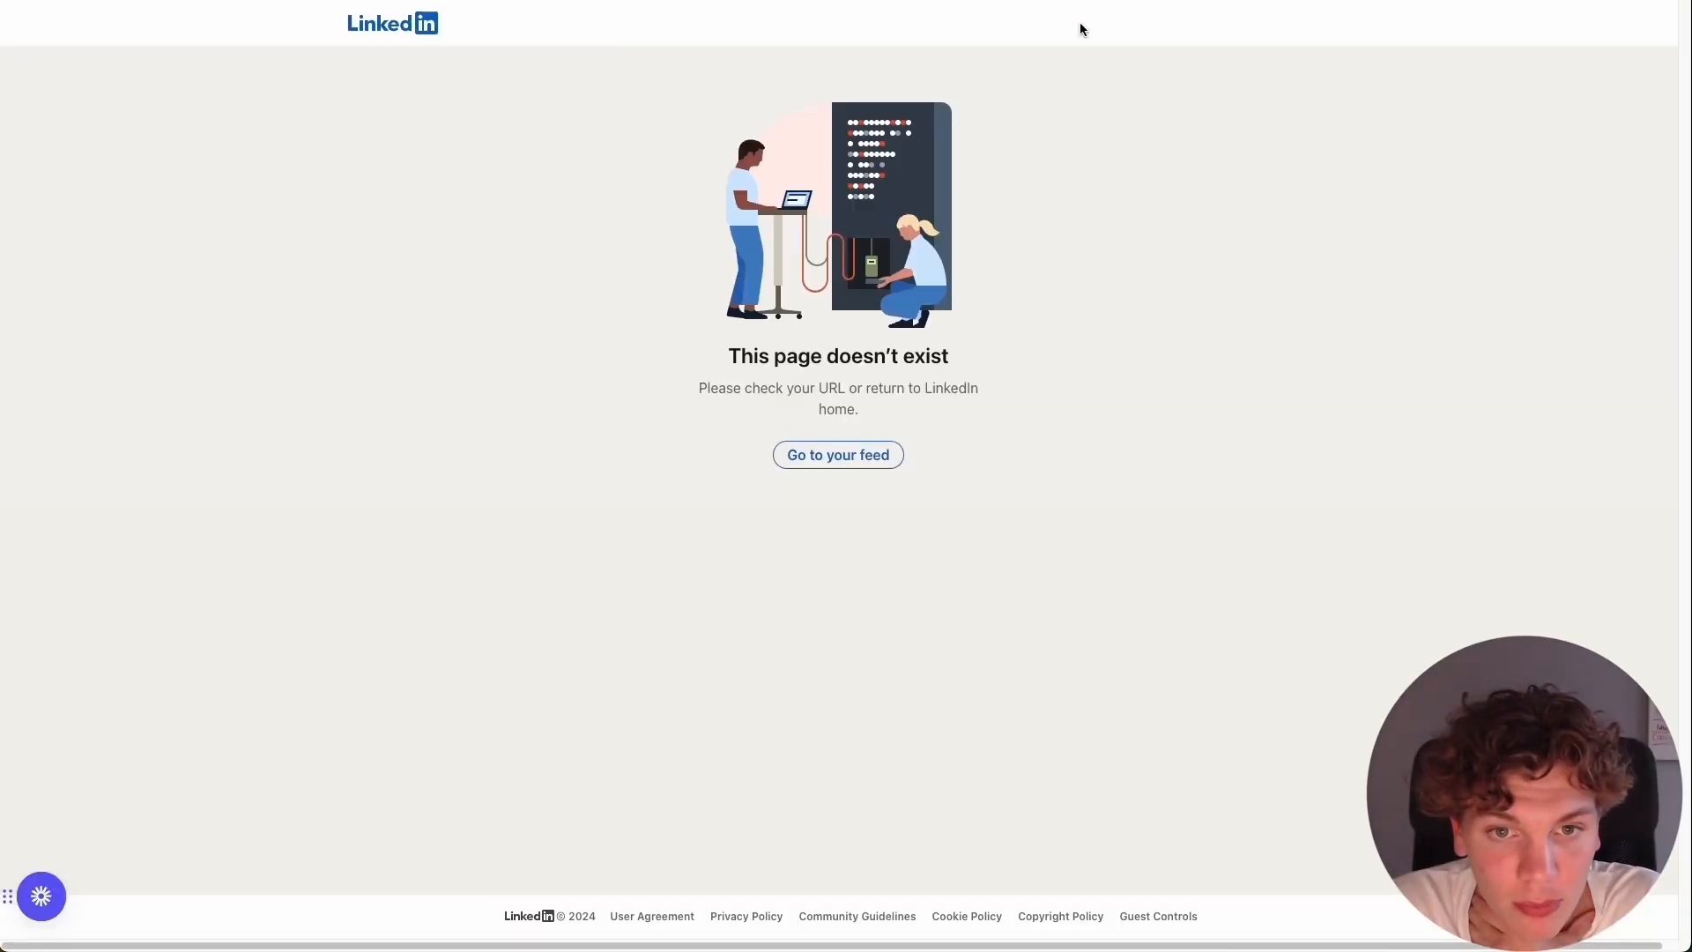
pyautogui.press('super+w')
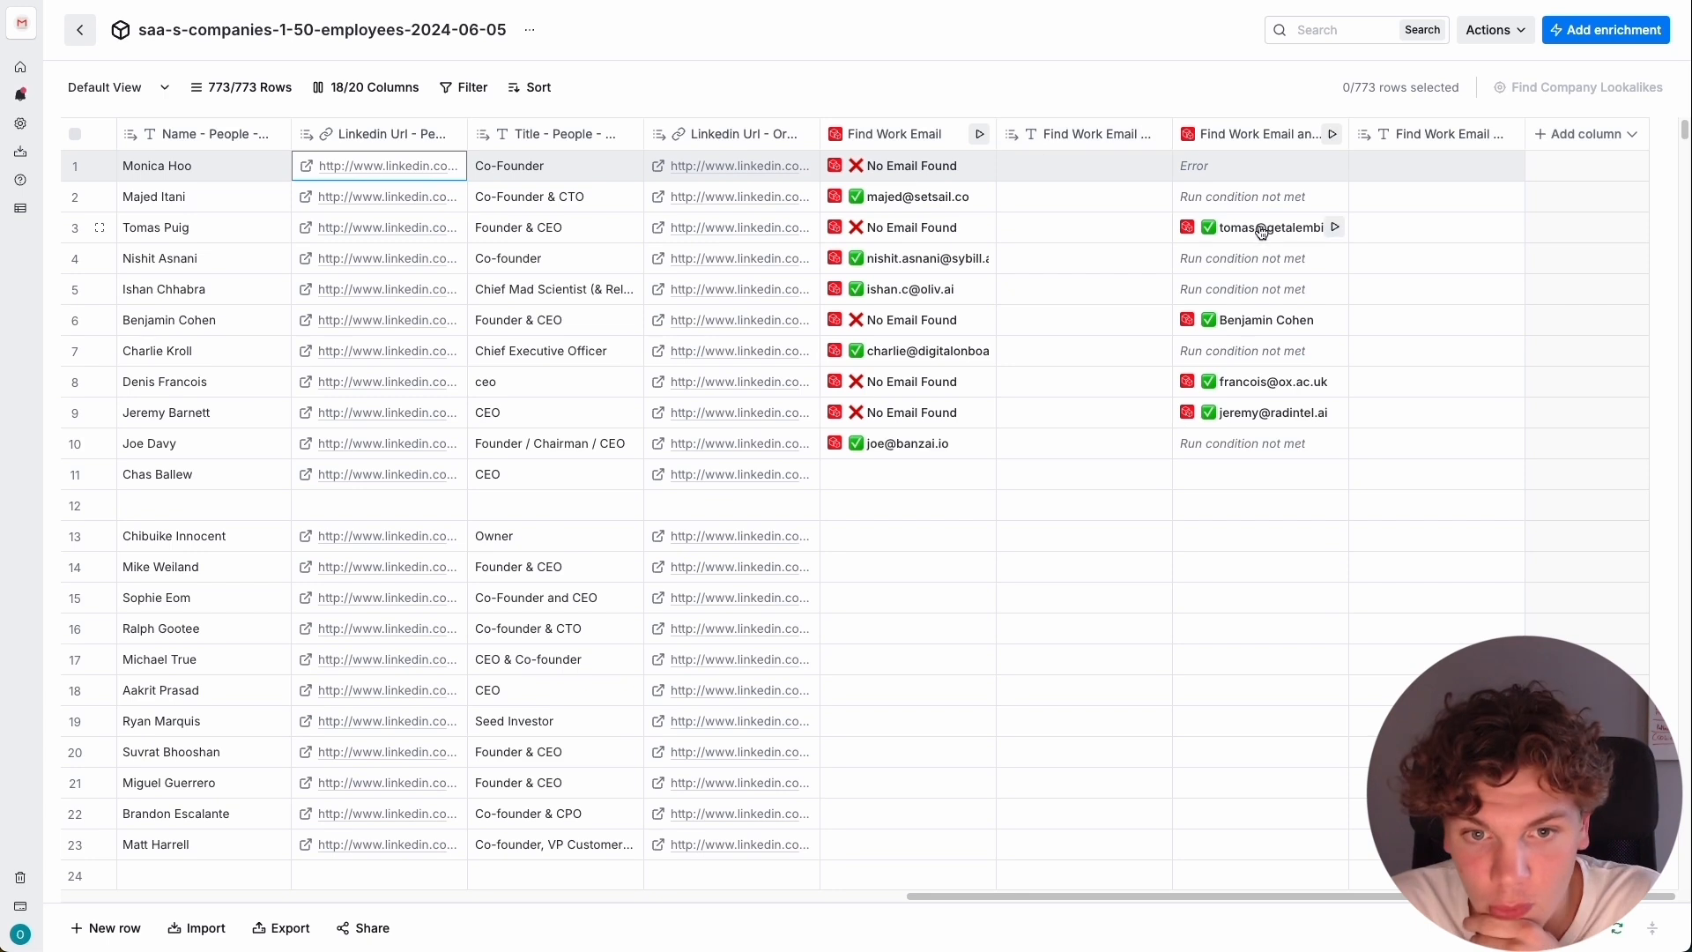
# Examine the Email details in row 6 of the LinkedIn enrichment column and close them.
pyautogui.click(1264, 324)
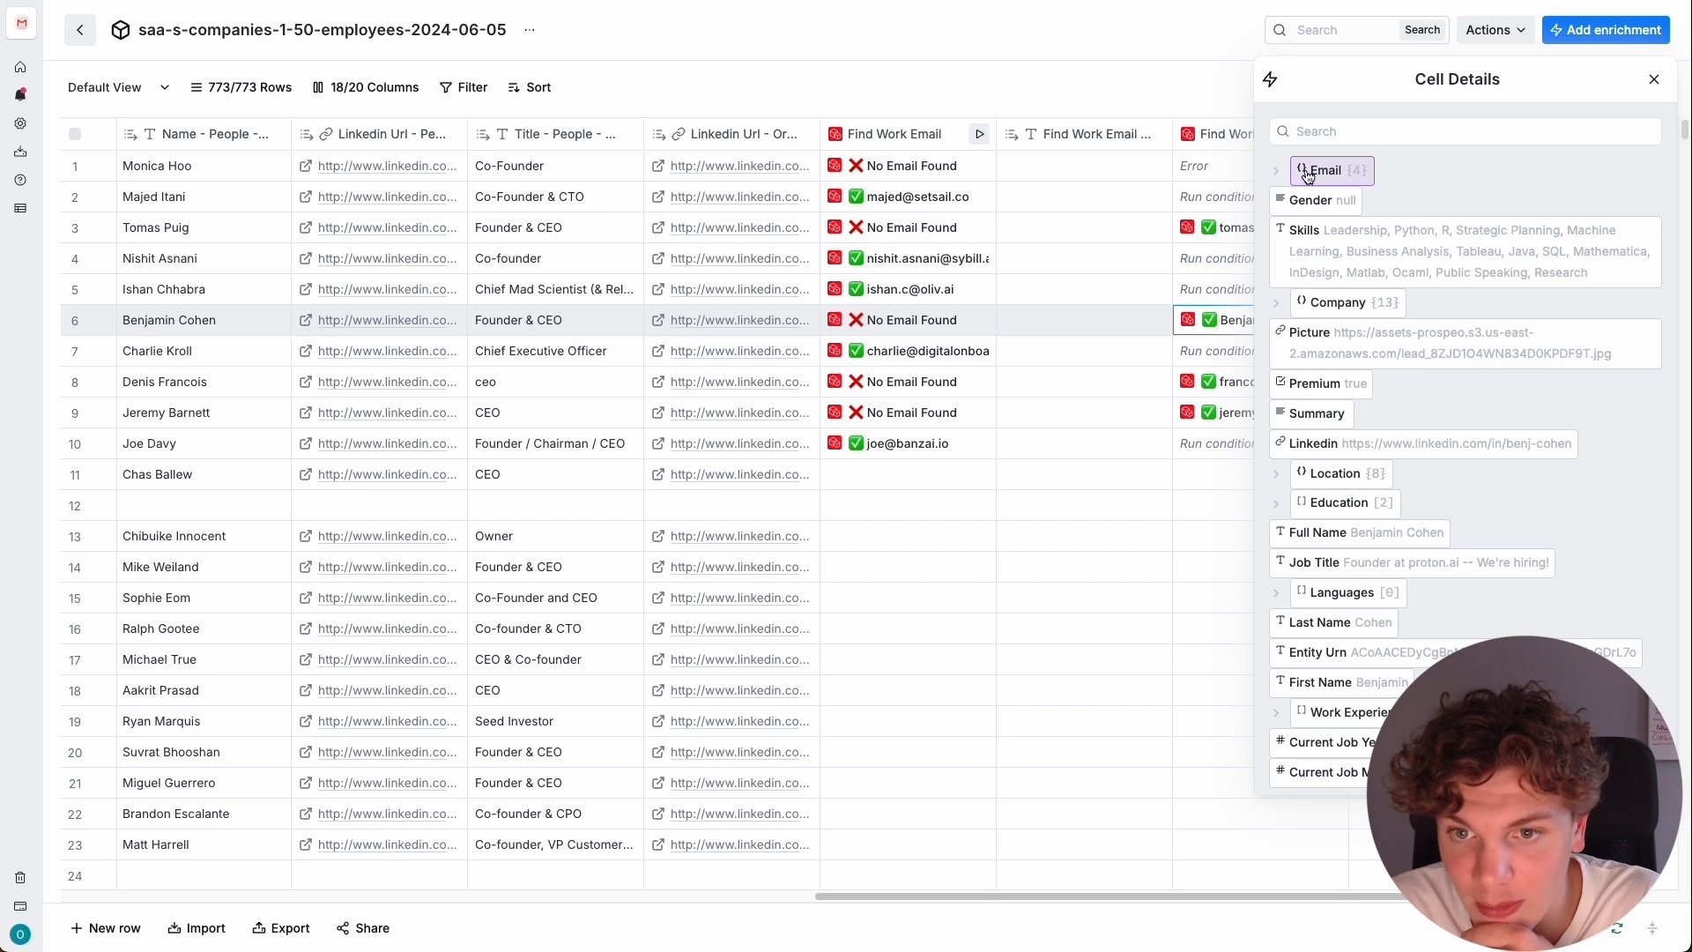
pyautogui.click(1307, 172)
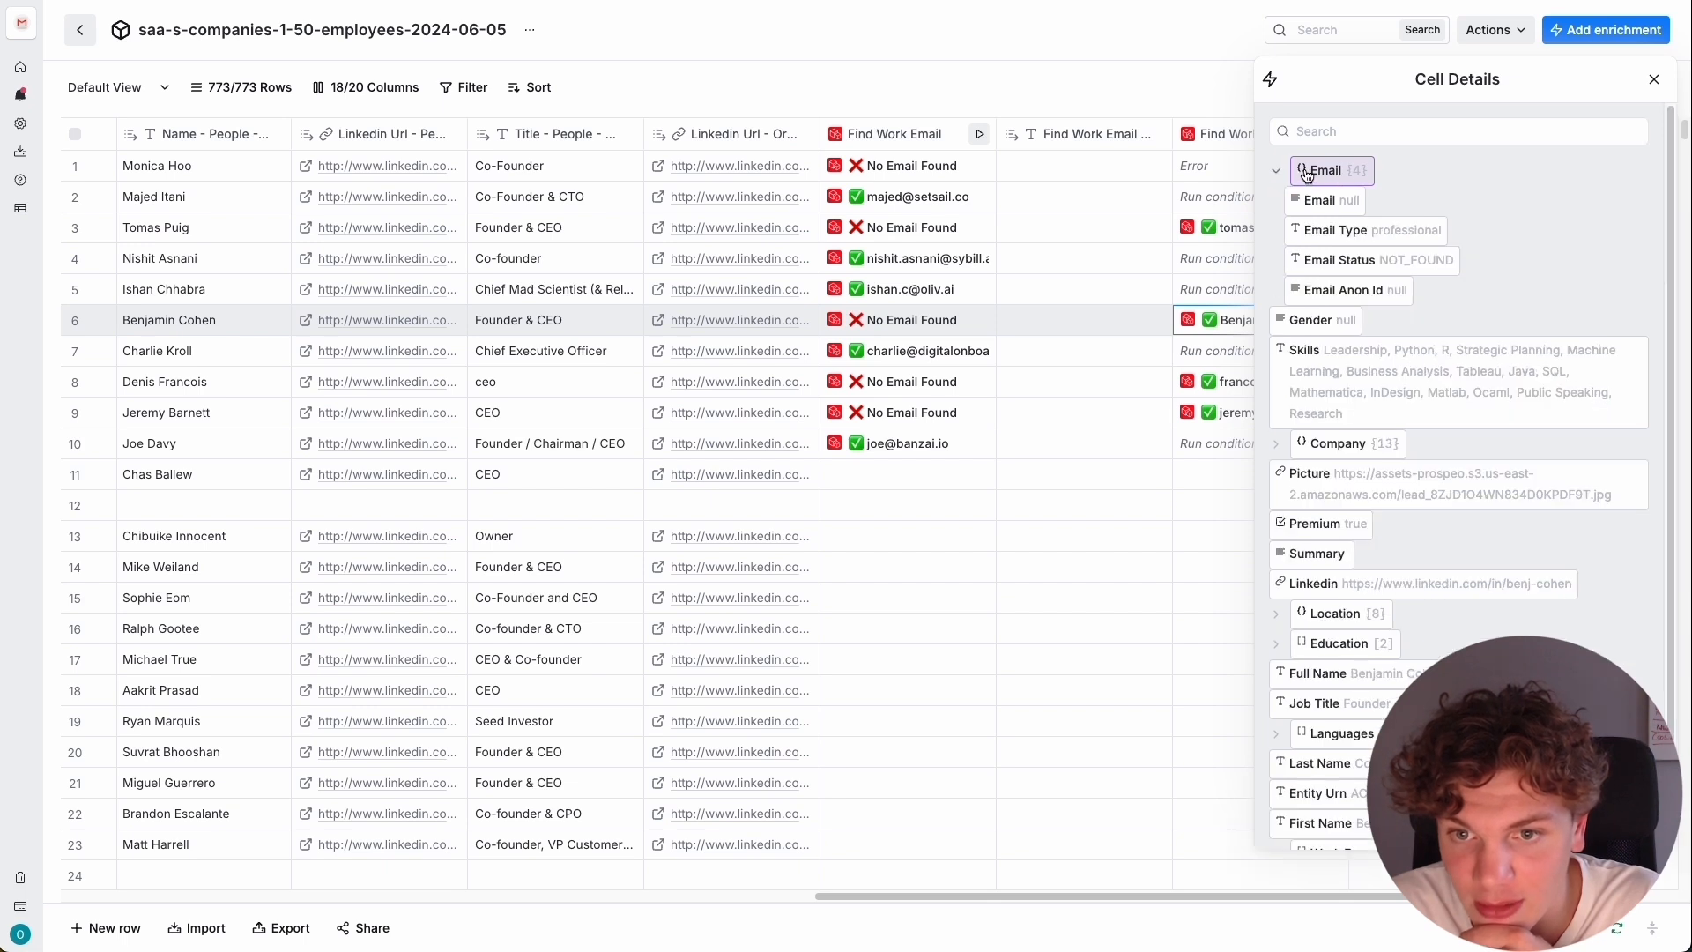
pyautogui.click(1653, 81)
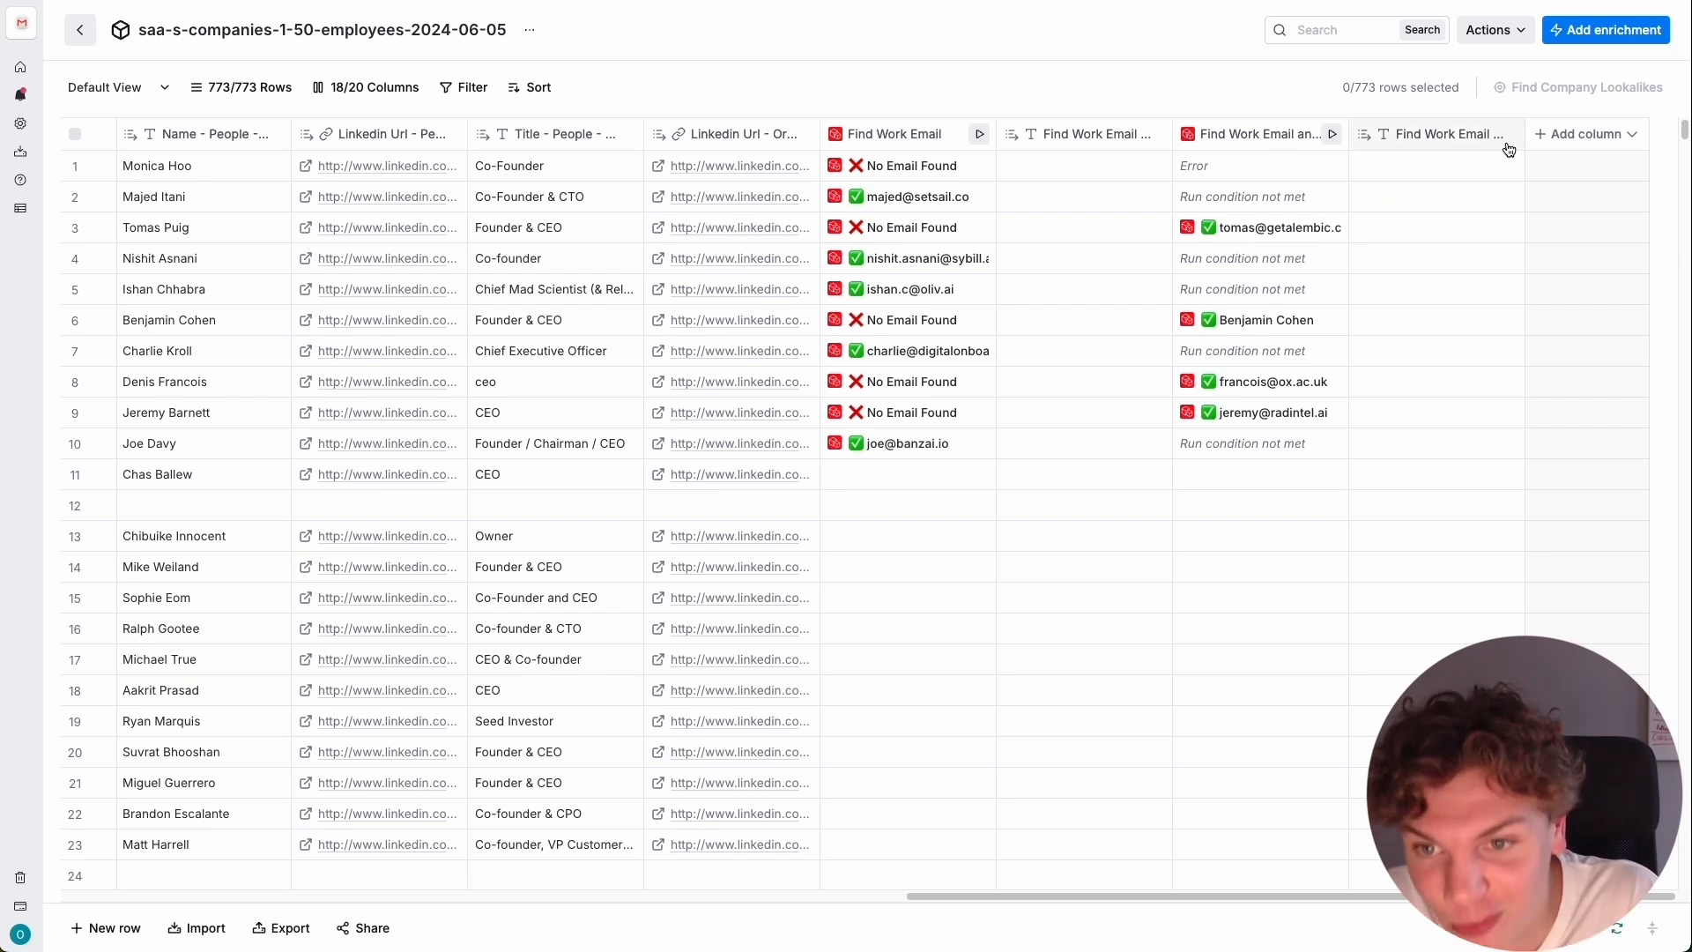
# Edit the LinkedIn enrichment's text response column to contain that enrichment's nested email value and save the settings.
pyautogui.click(1425, 139)
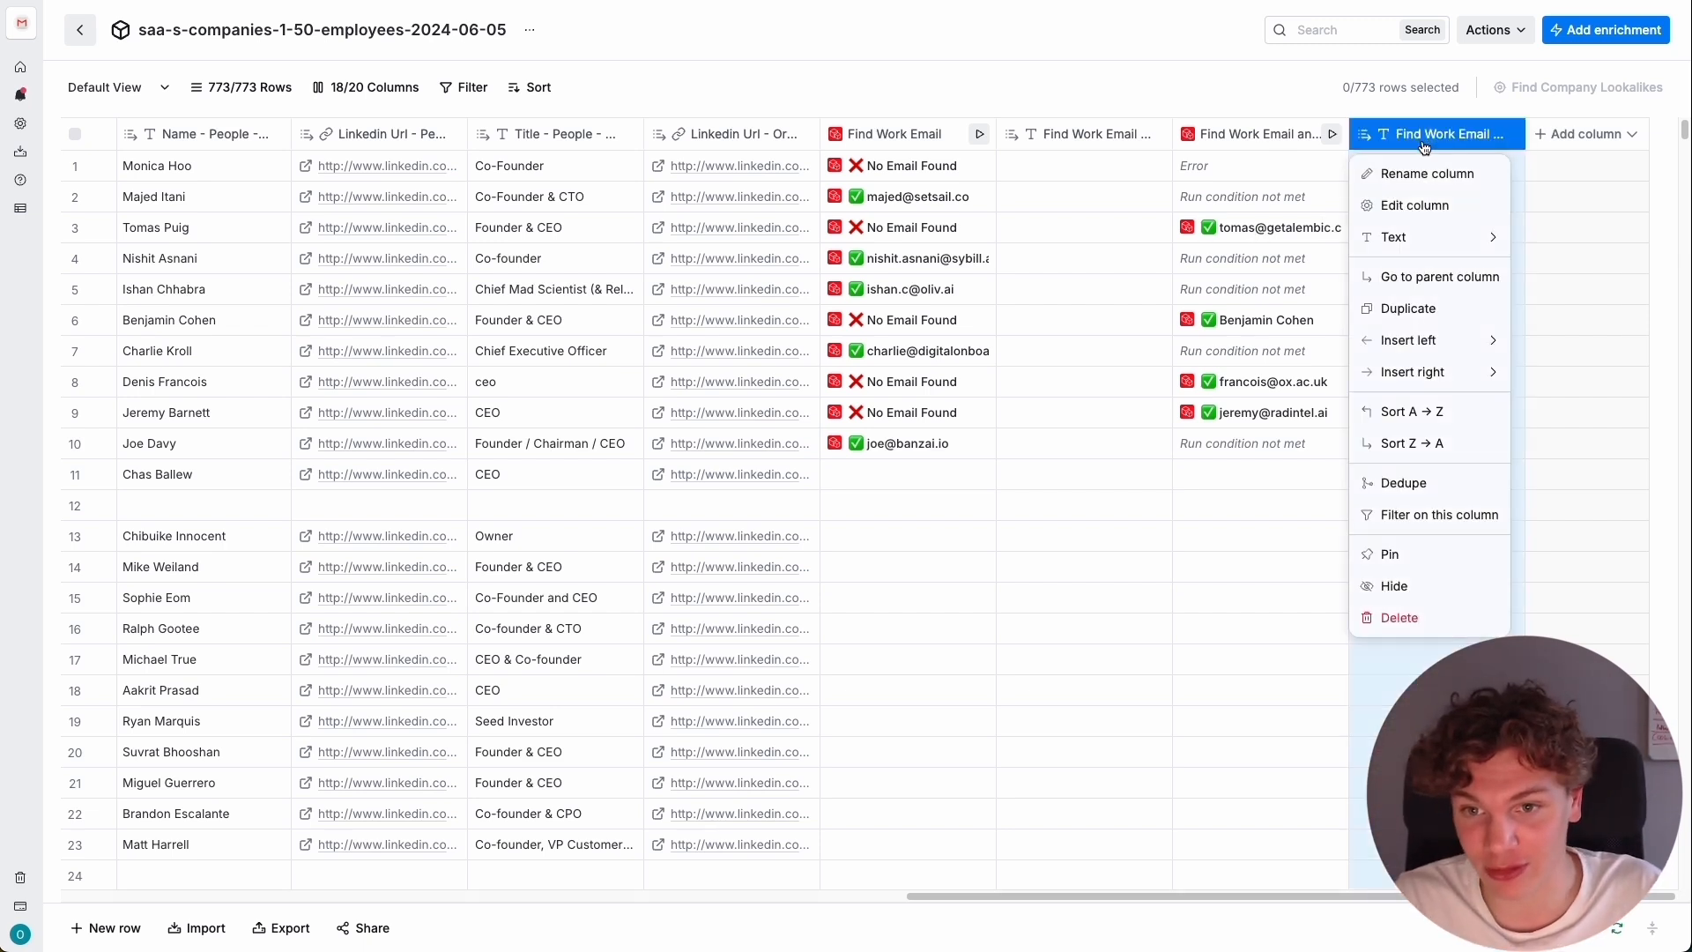
pyautogui.click(1420, 206)
pyautogui.click(1372, 218)
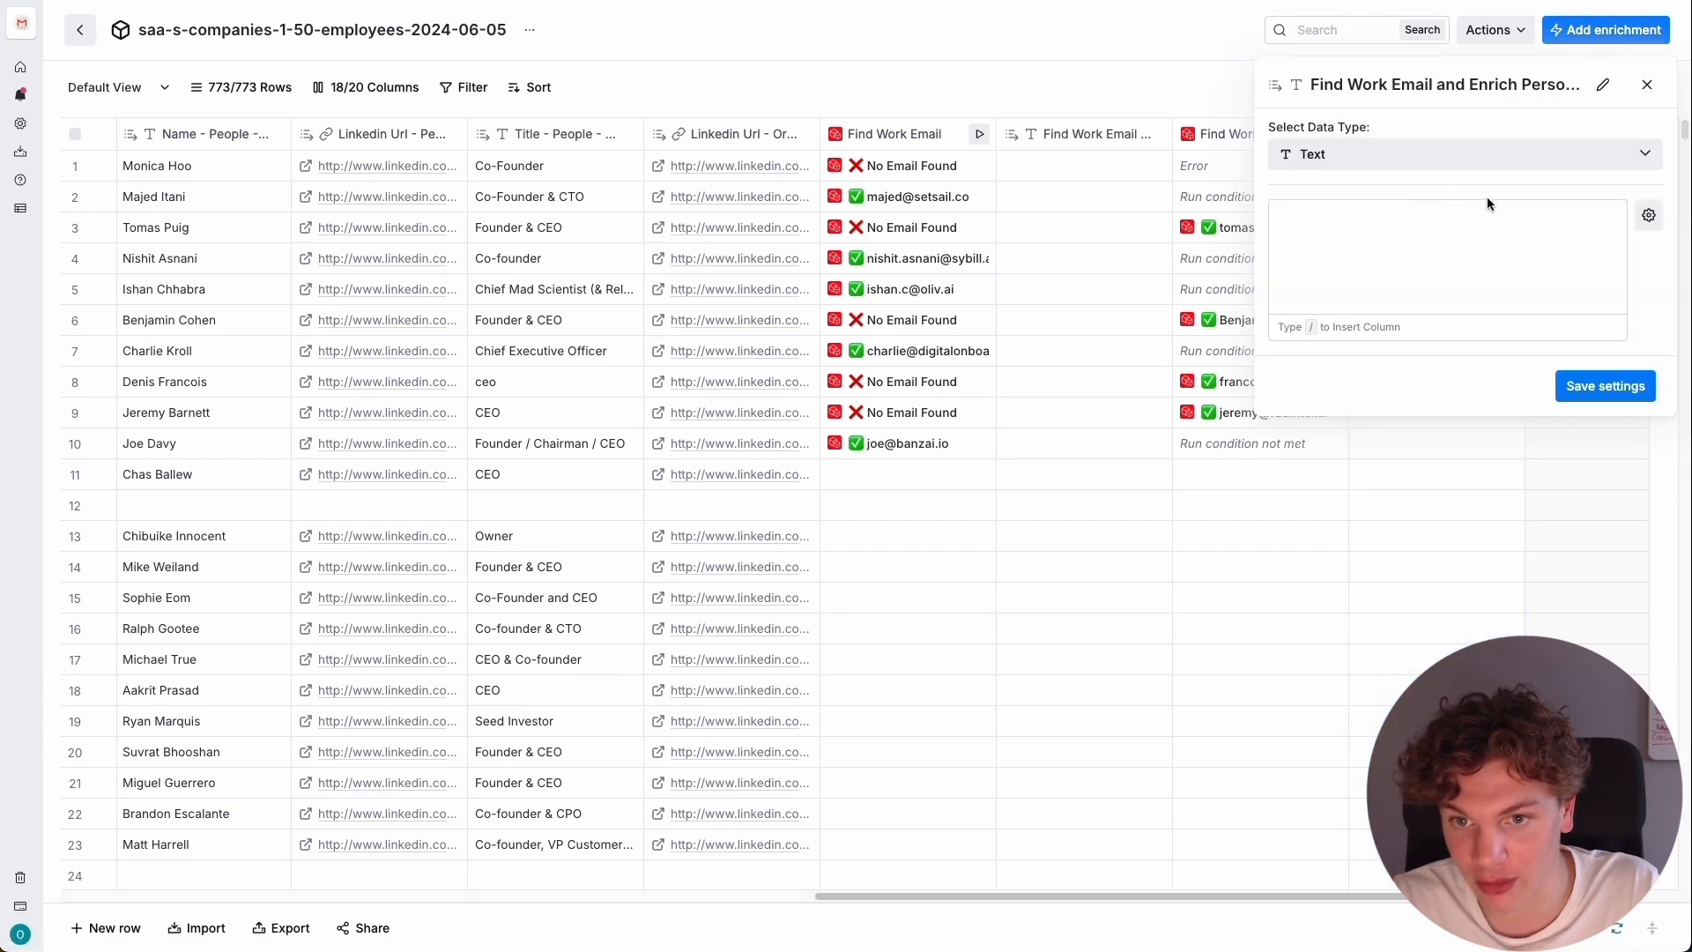
pyautogui.click(1364, 226)
pyautogui.write('/')
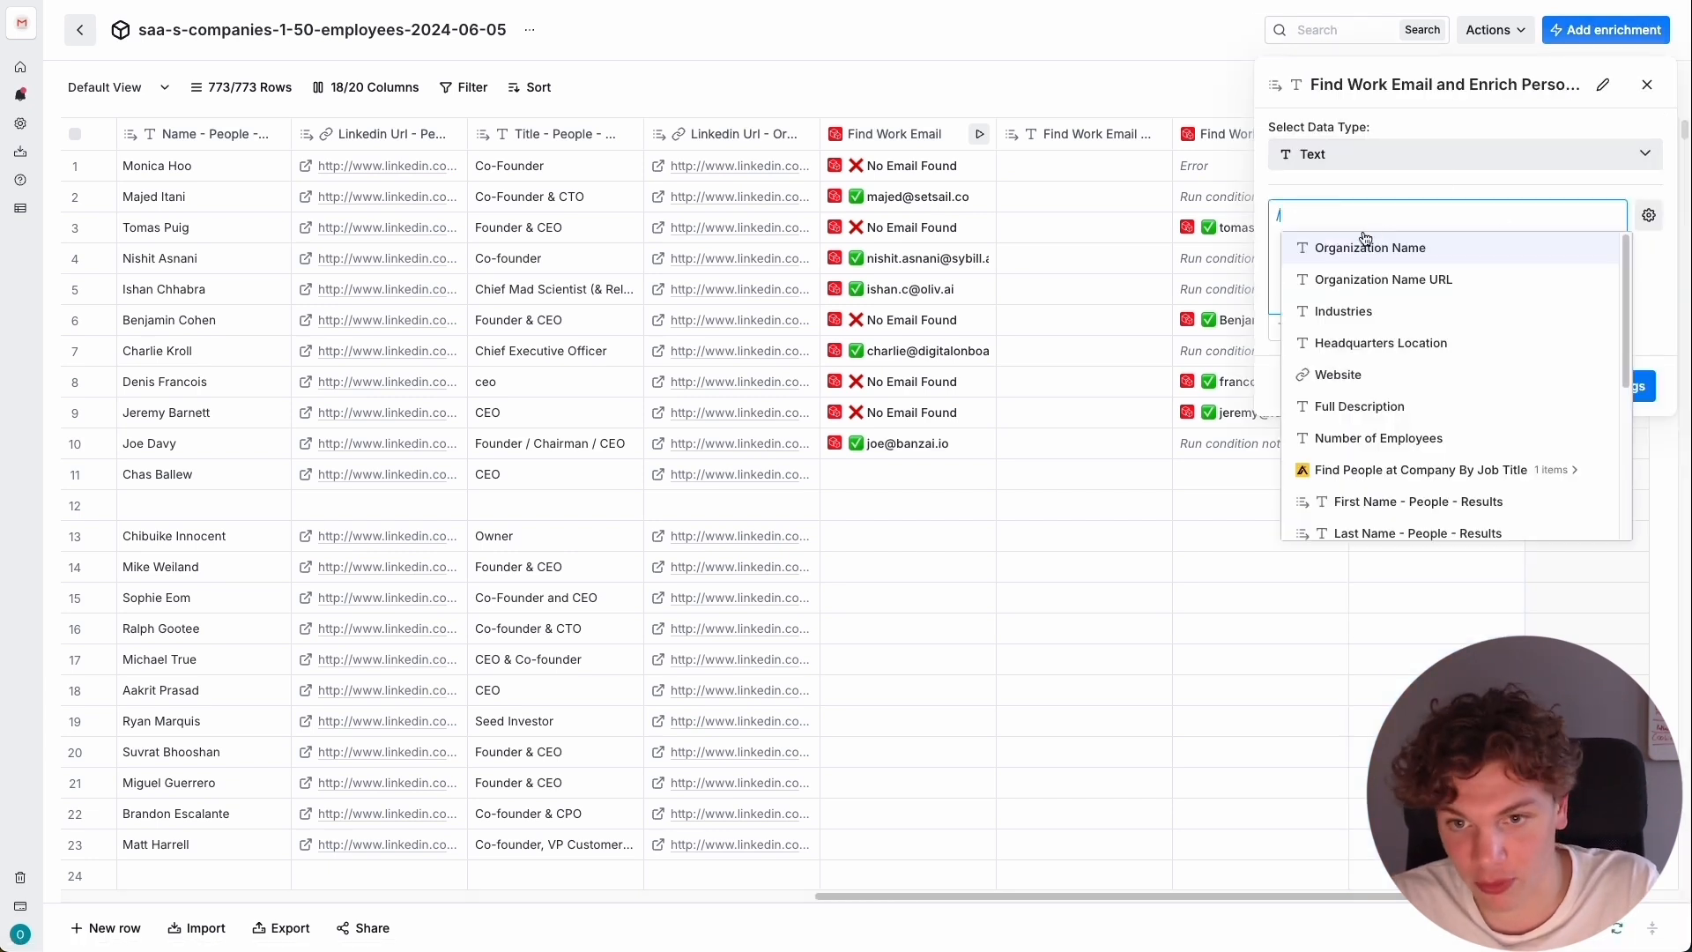
pyautogui.scroll(-3, 1410, 405)
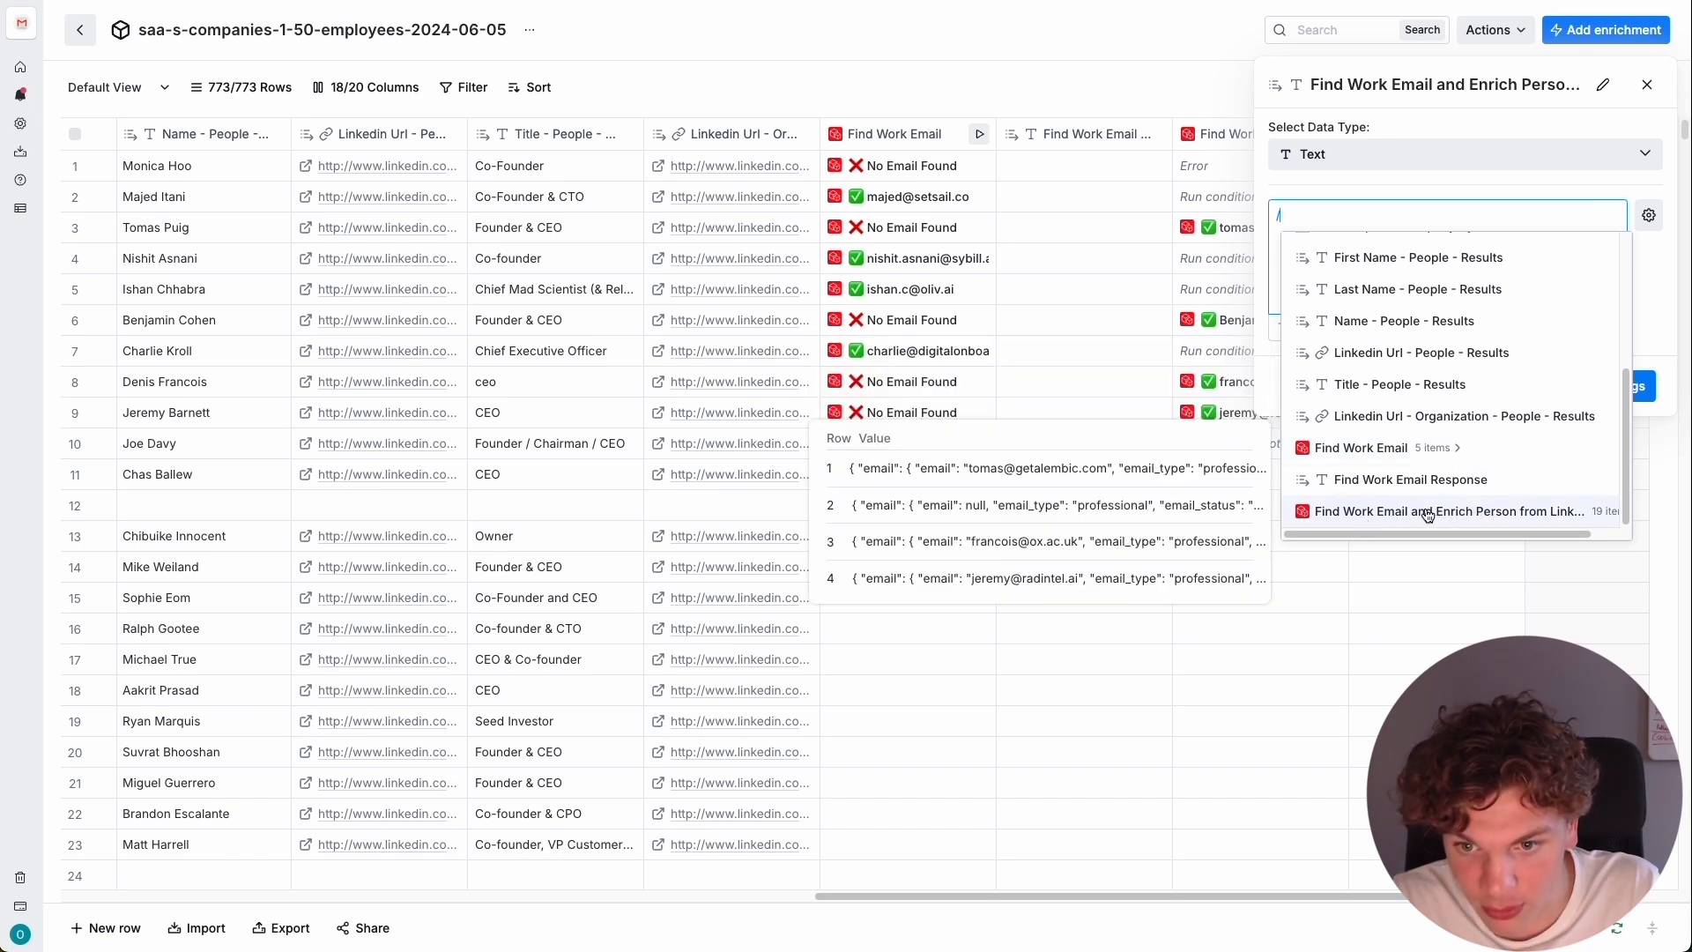
pyautogui.click(1456, 511)
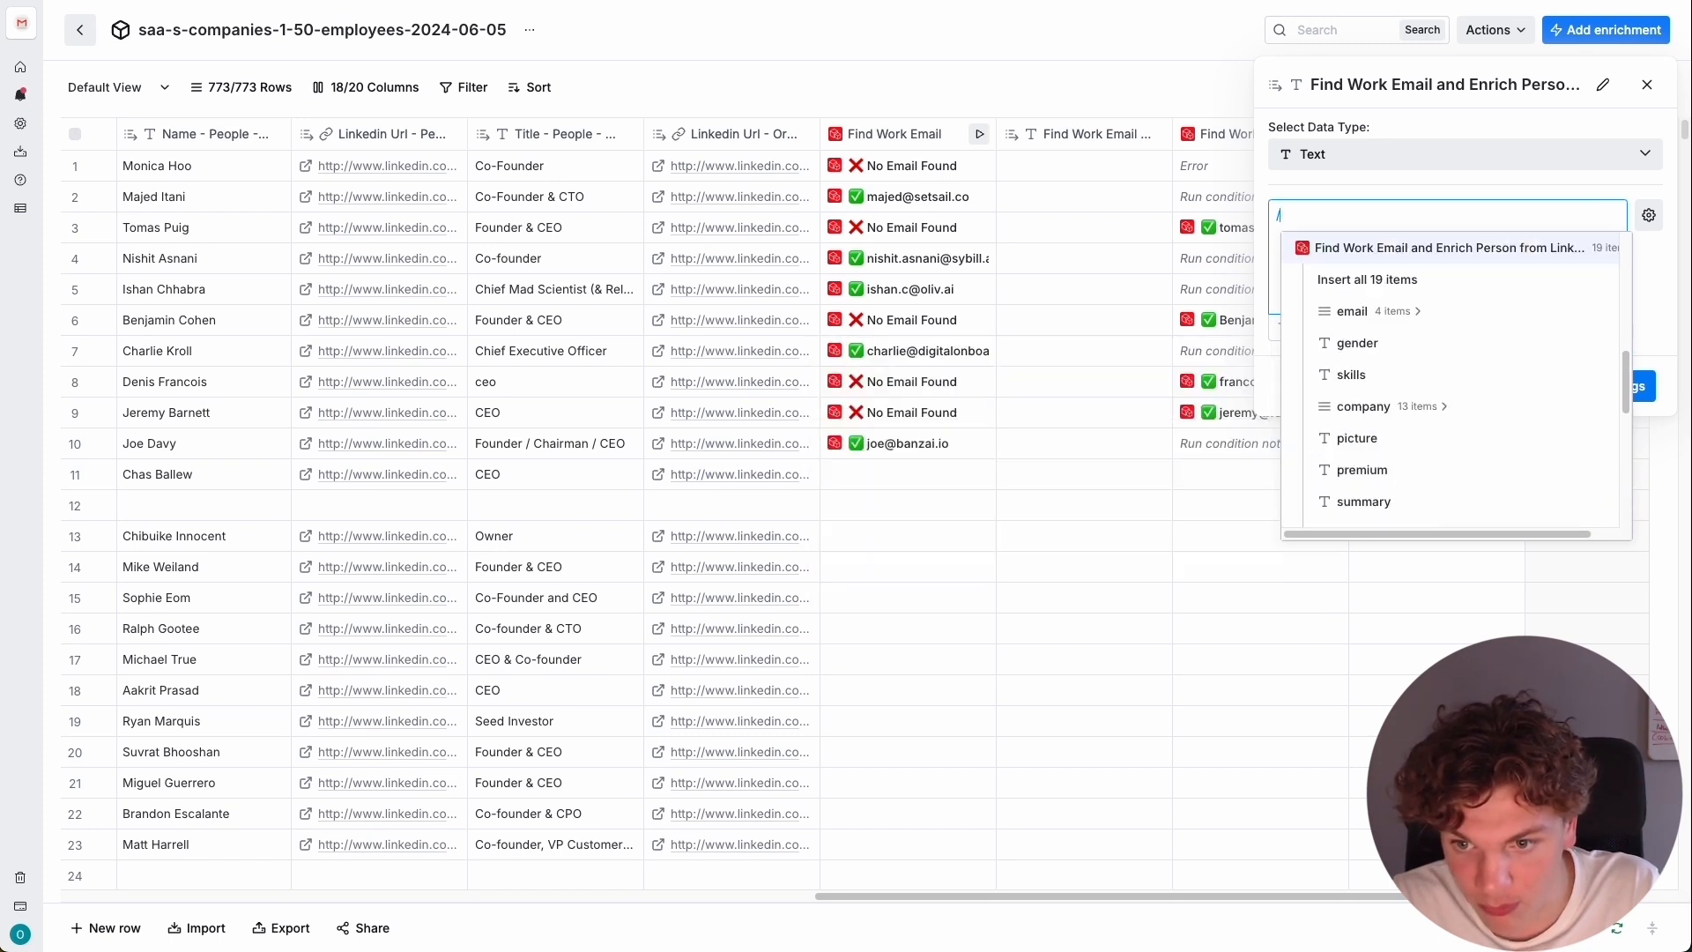
pyautogui.click(1420, 314)
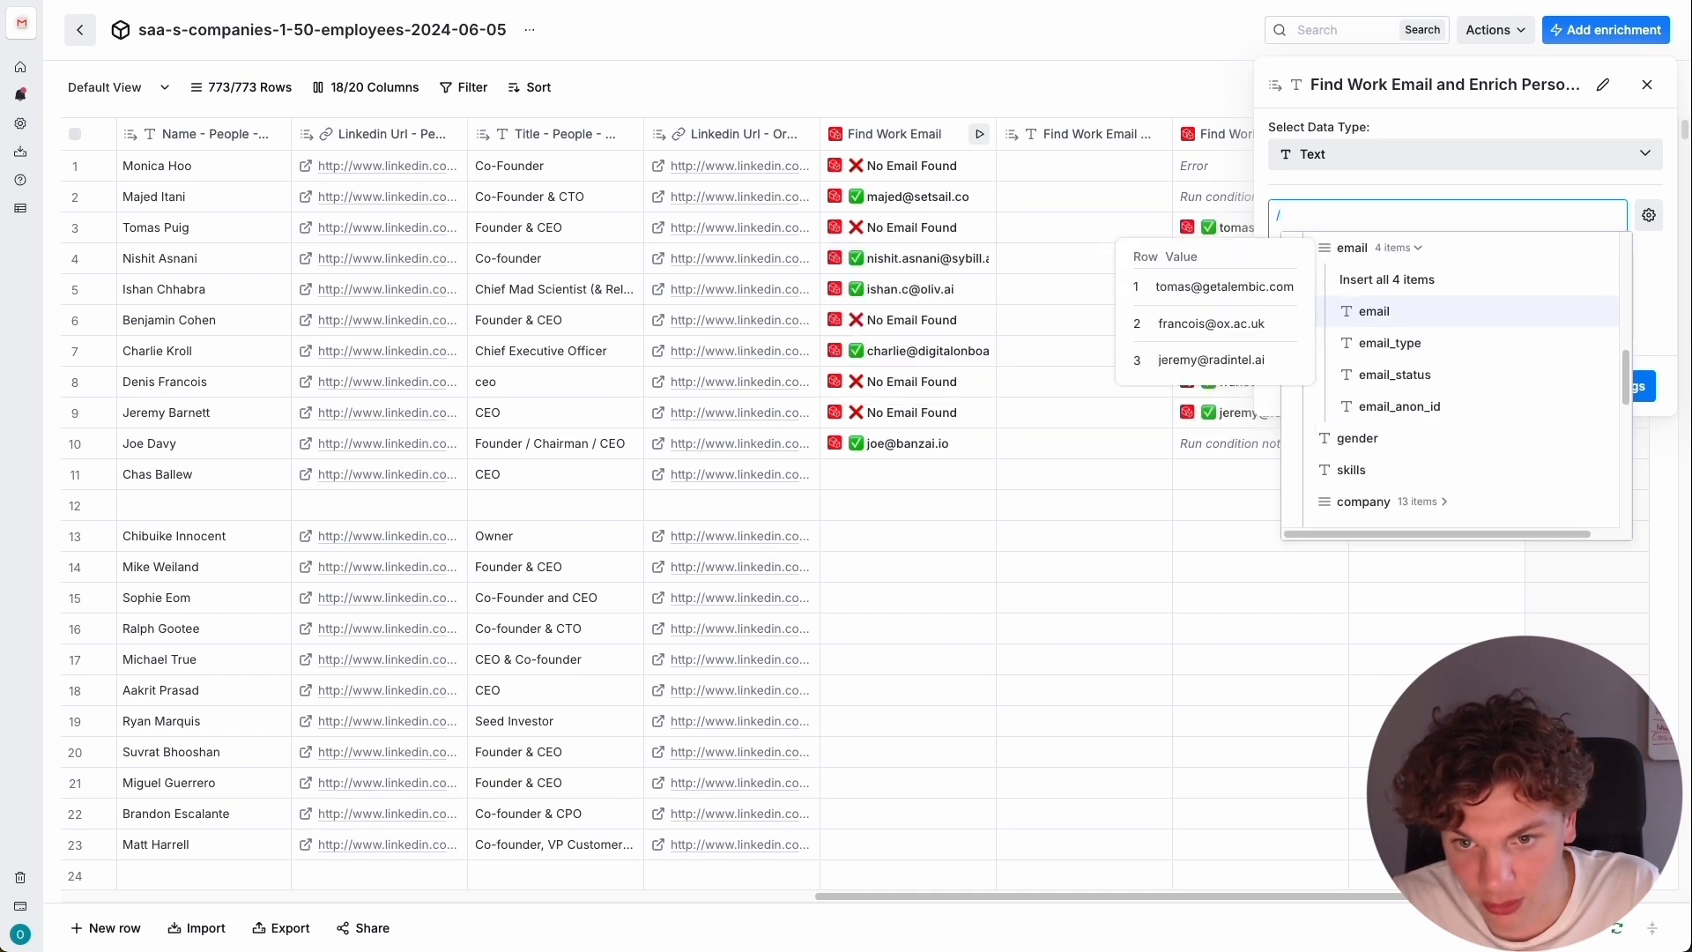
pyautogui.click(1423, 313)
pyautogui.click(1596, 389)
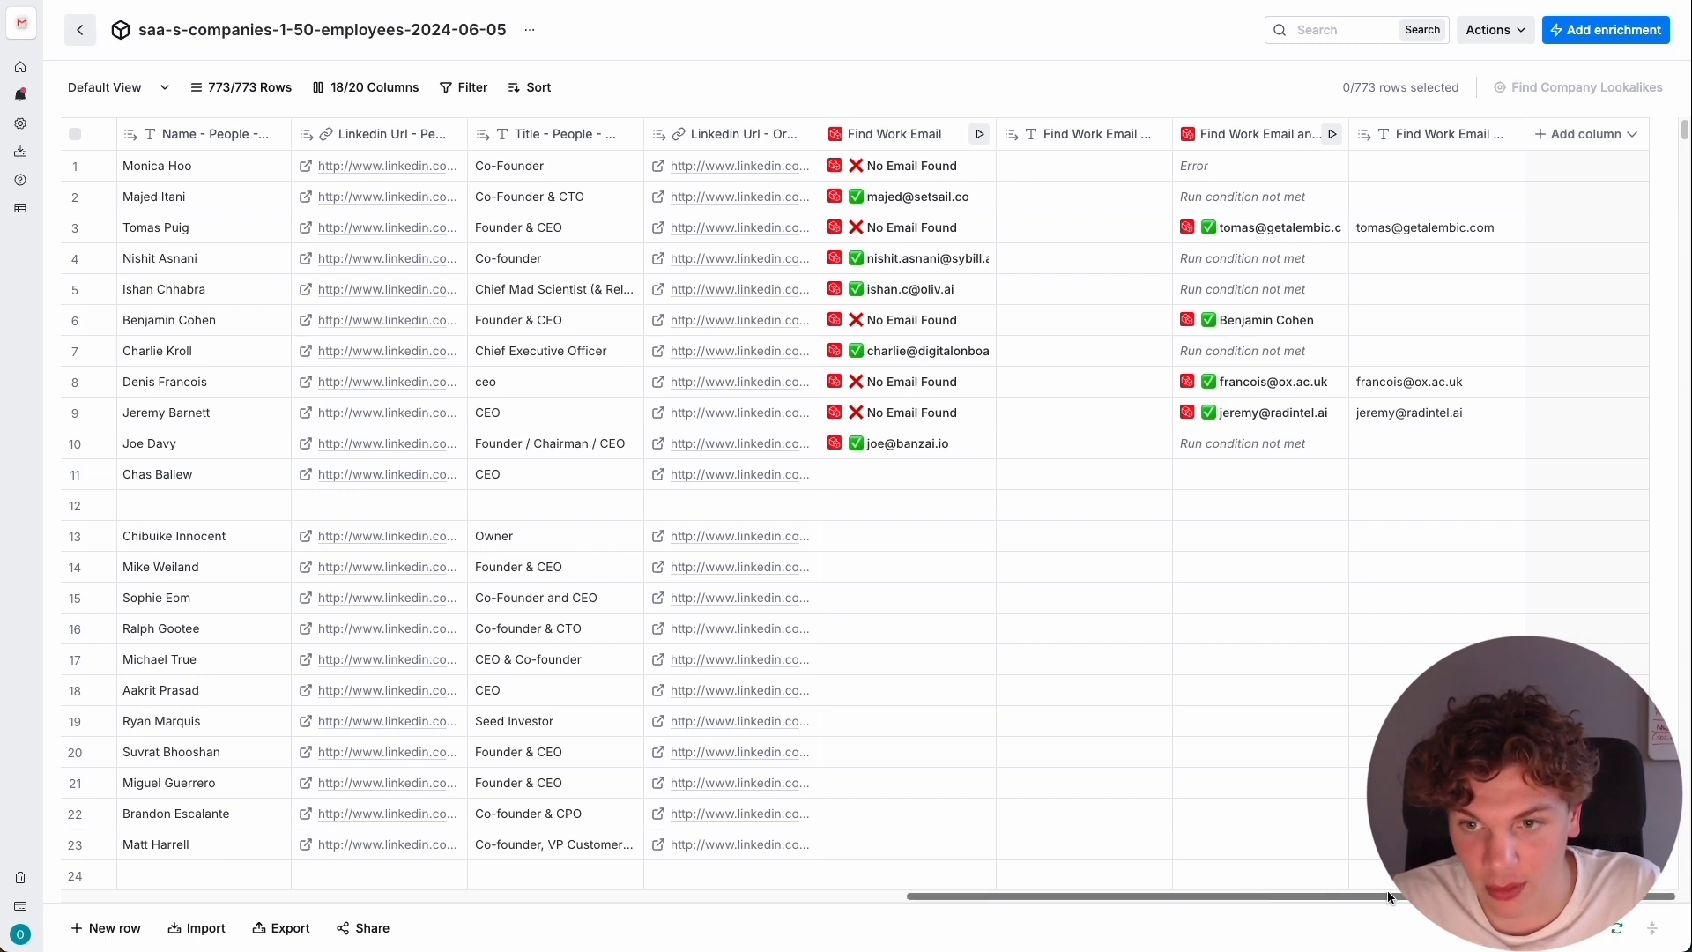
# Search the enrichments for "findymail" and add Findymail's Find Work Email enrichment to the table.
pyautogui.click(1607, 143)
pyautogui.click(1498, 200)
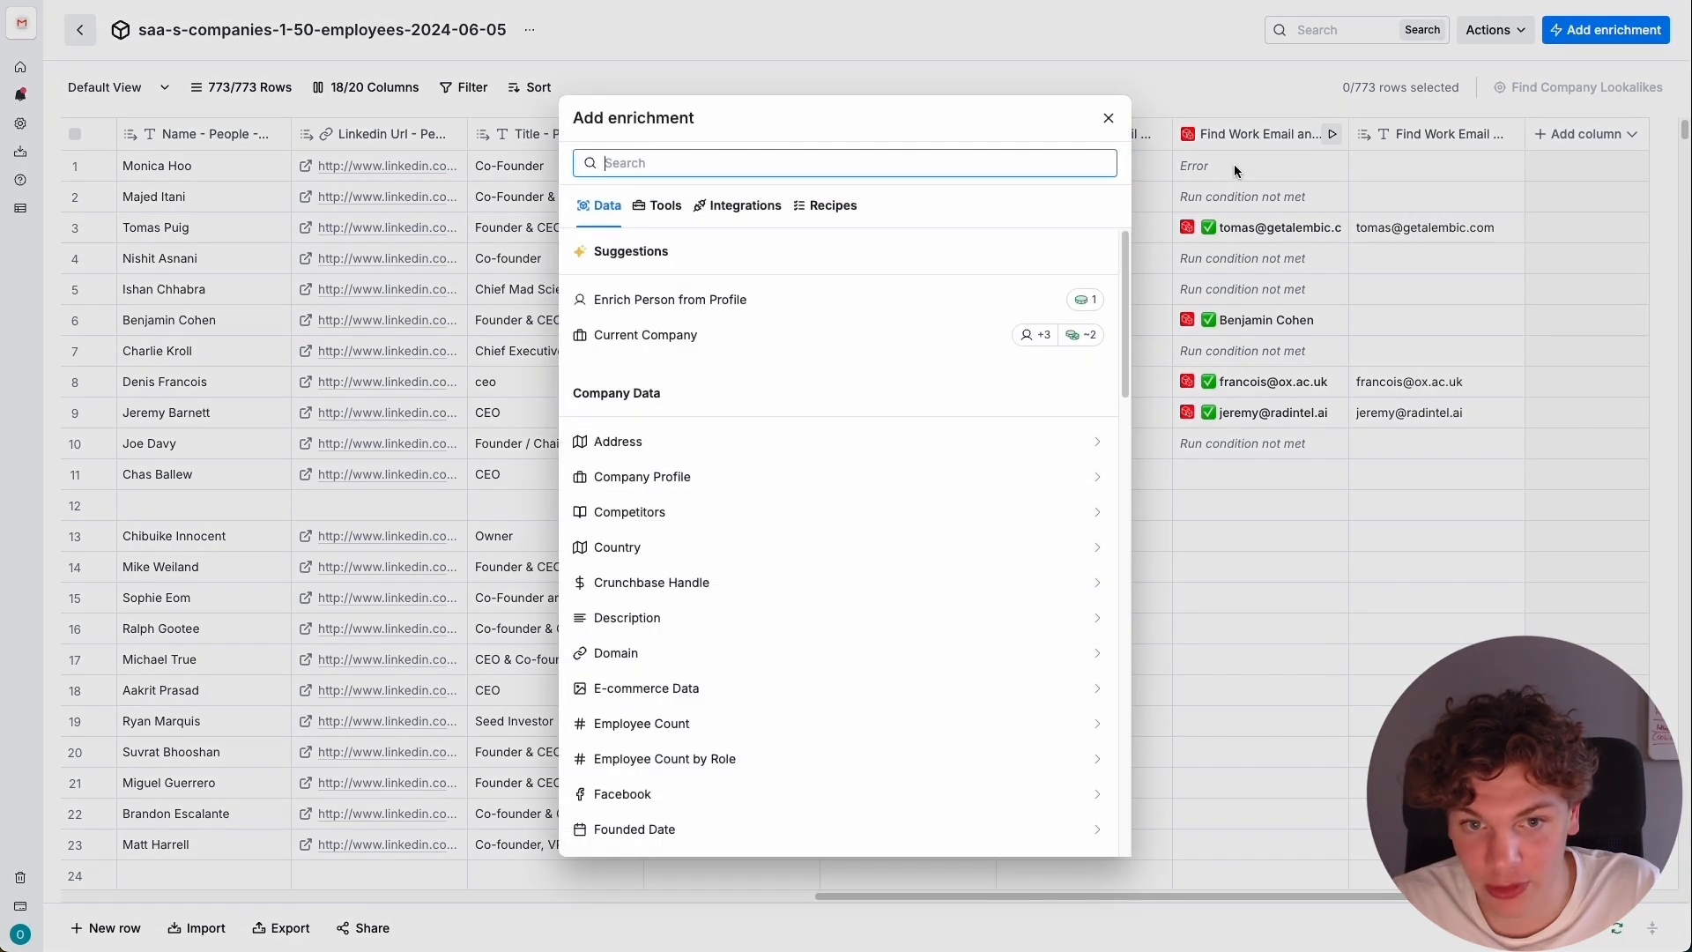
pyautogui.click(813, 164)
pyautogui.write('fin')
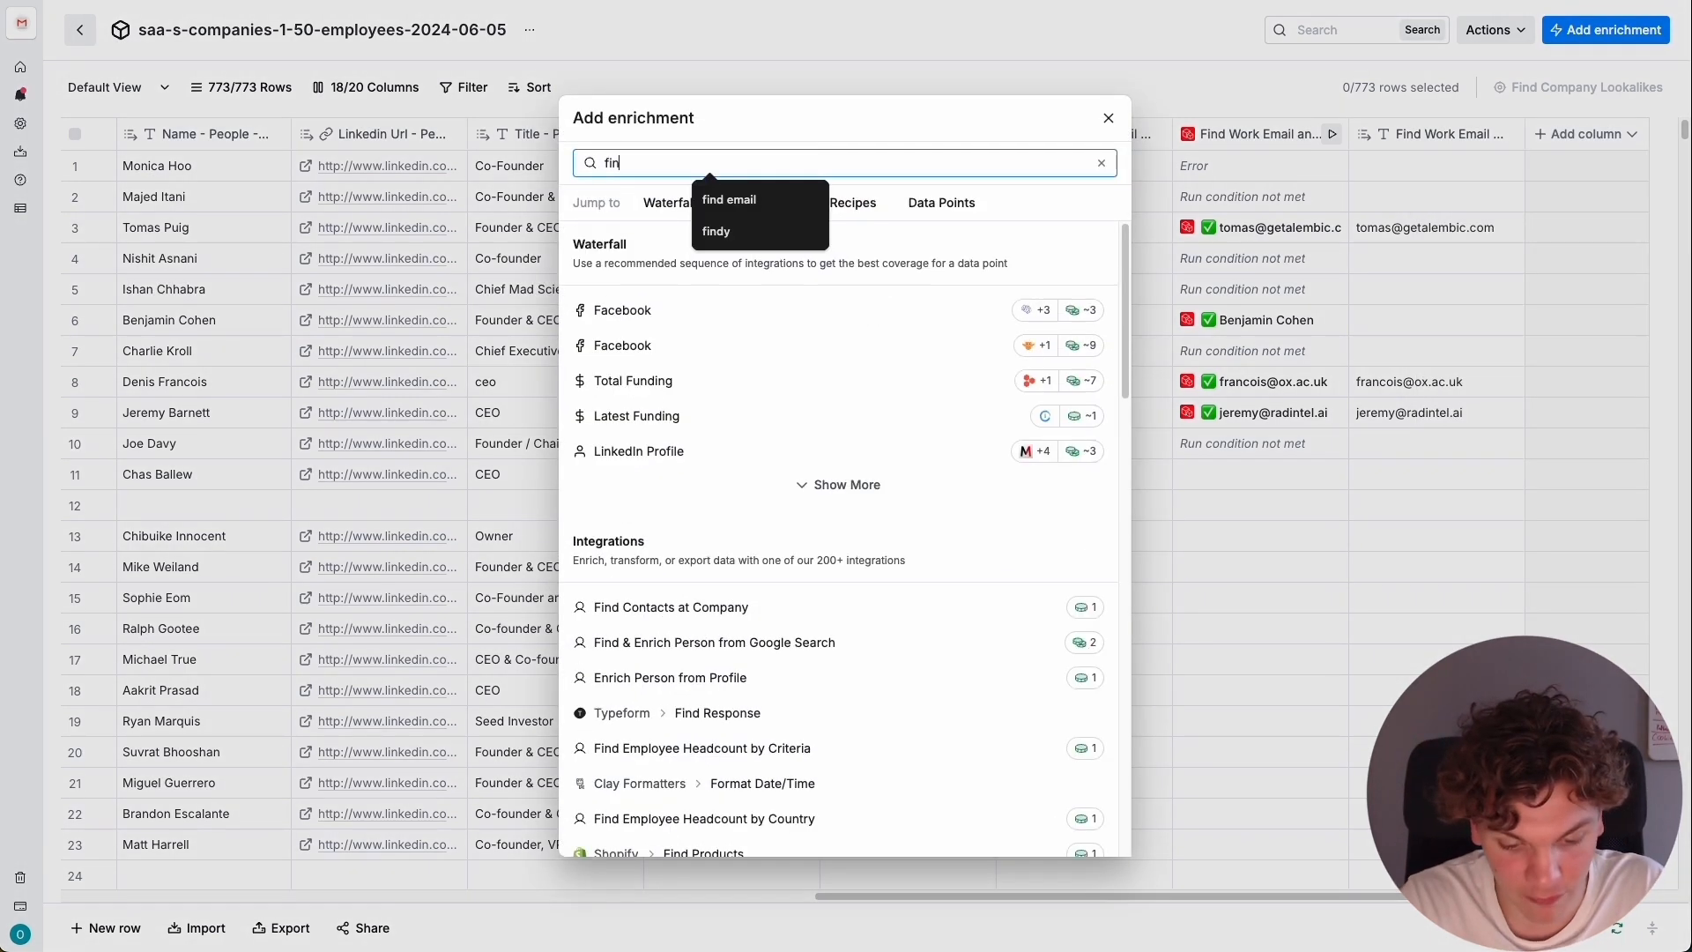
pyautogui.write('dymail')
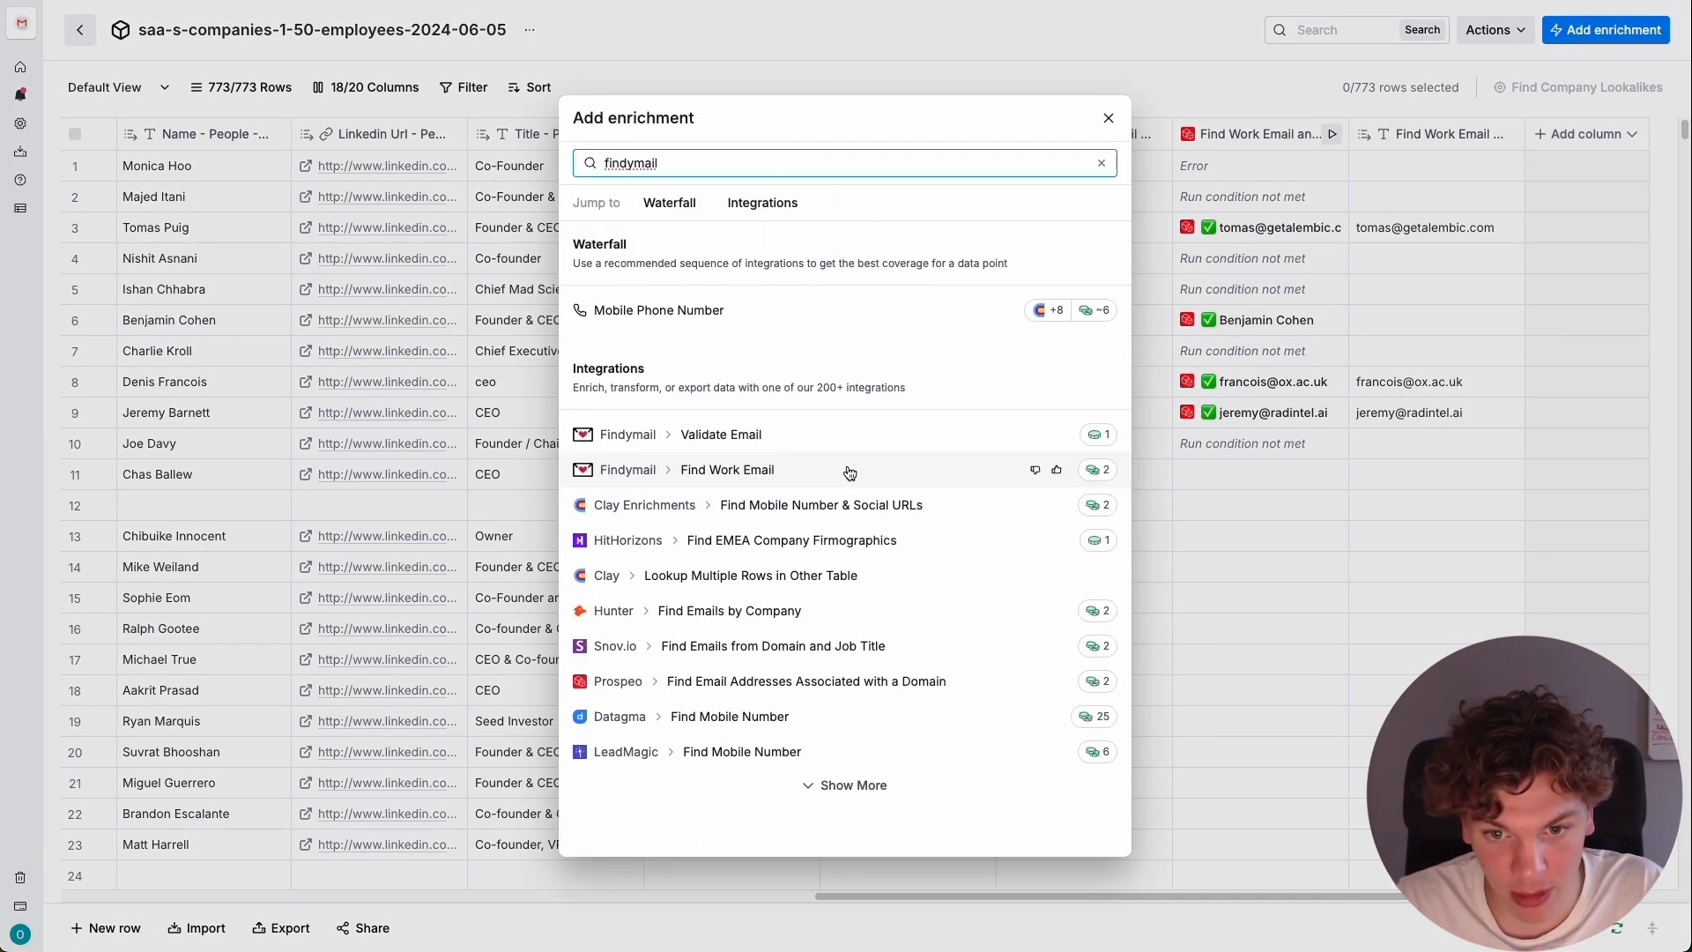
pyautogui.click(849, 470)
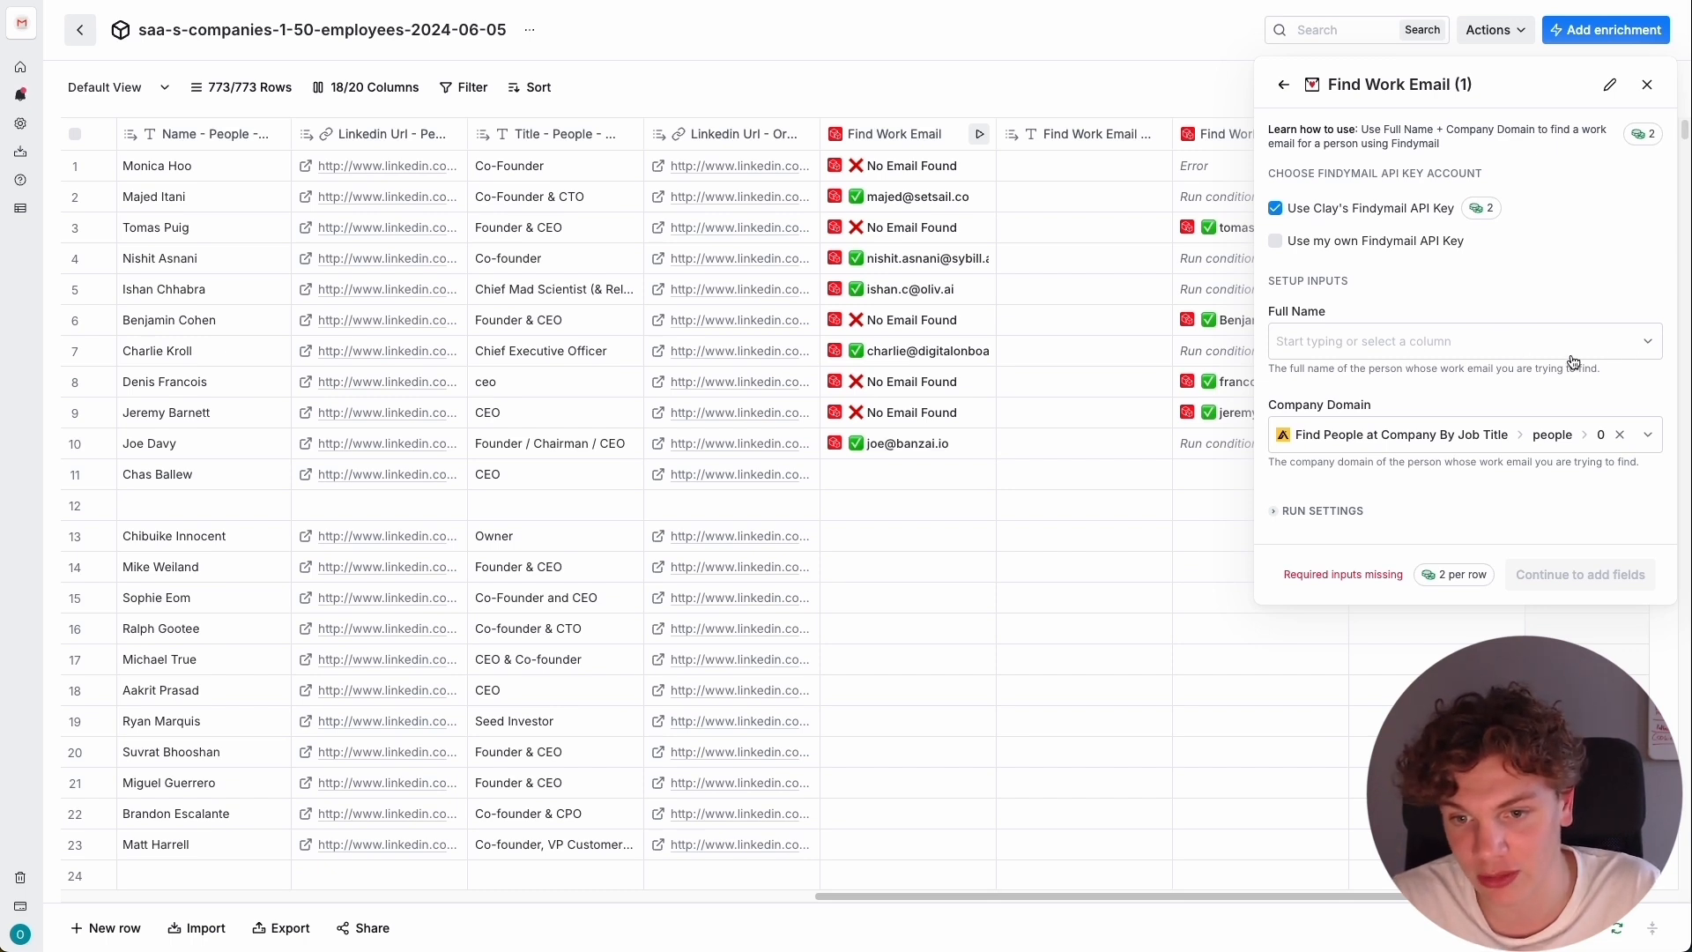
# Map the Findymail enrichment's full name to Name - People - Results and its company domain to Website.
pyautogui.click(1449, 339)
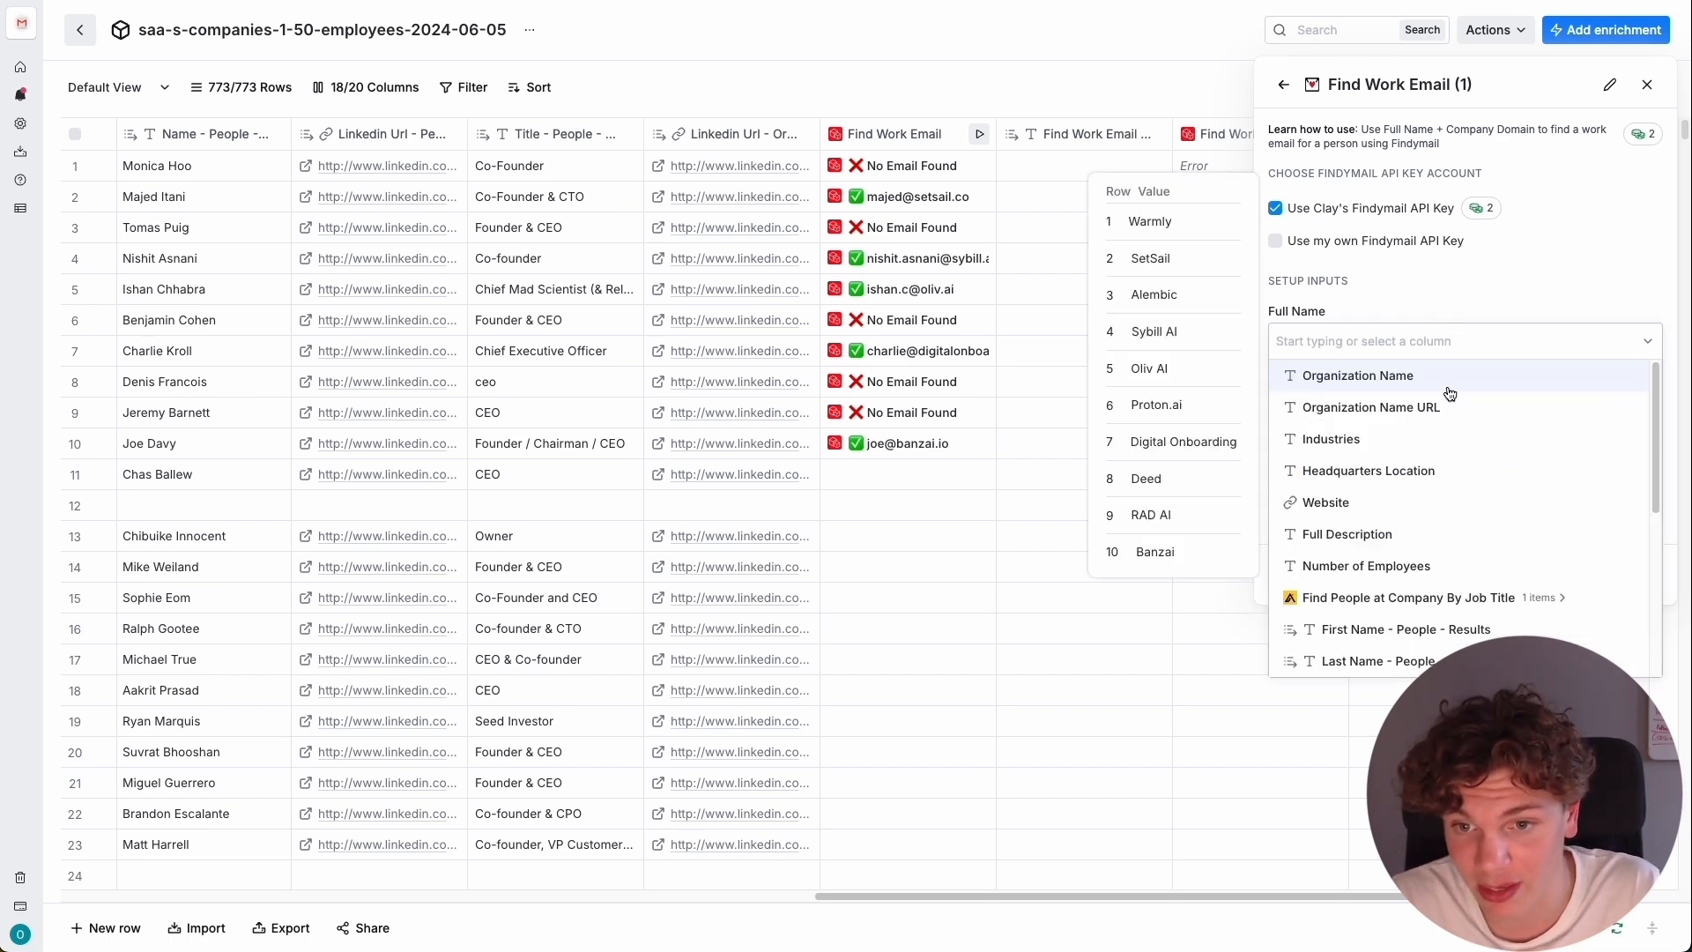
pyautogui.click(1537, 282)
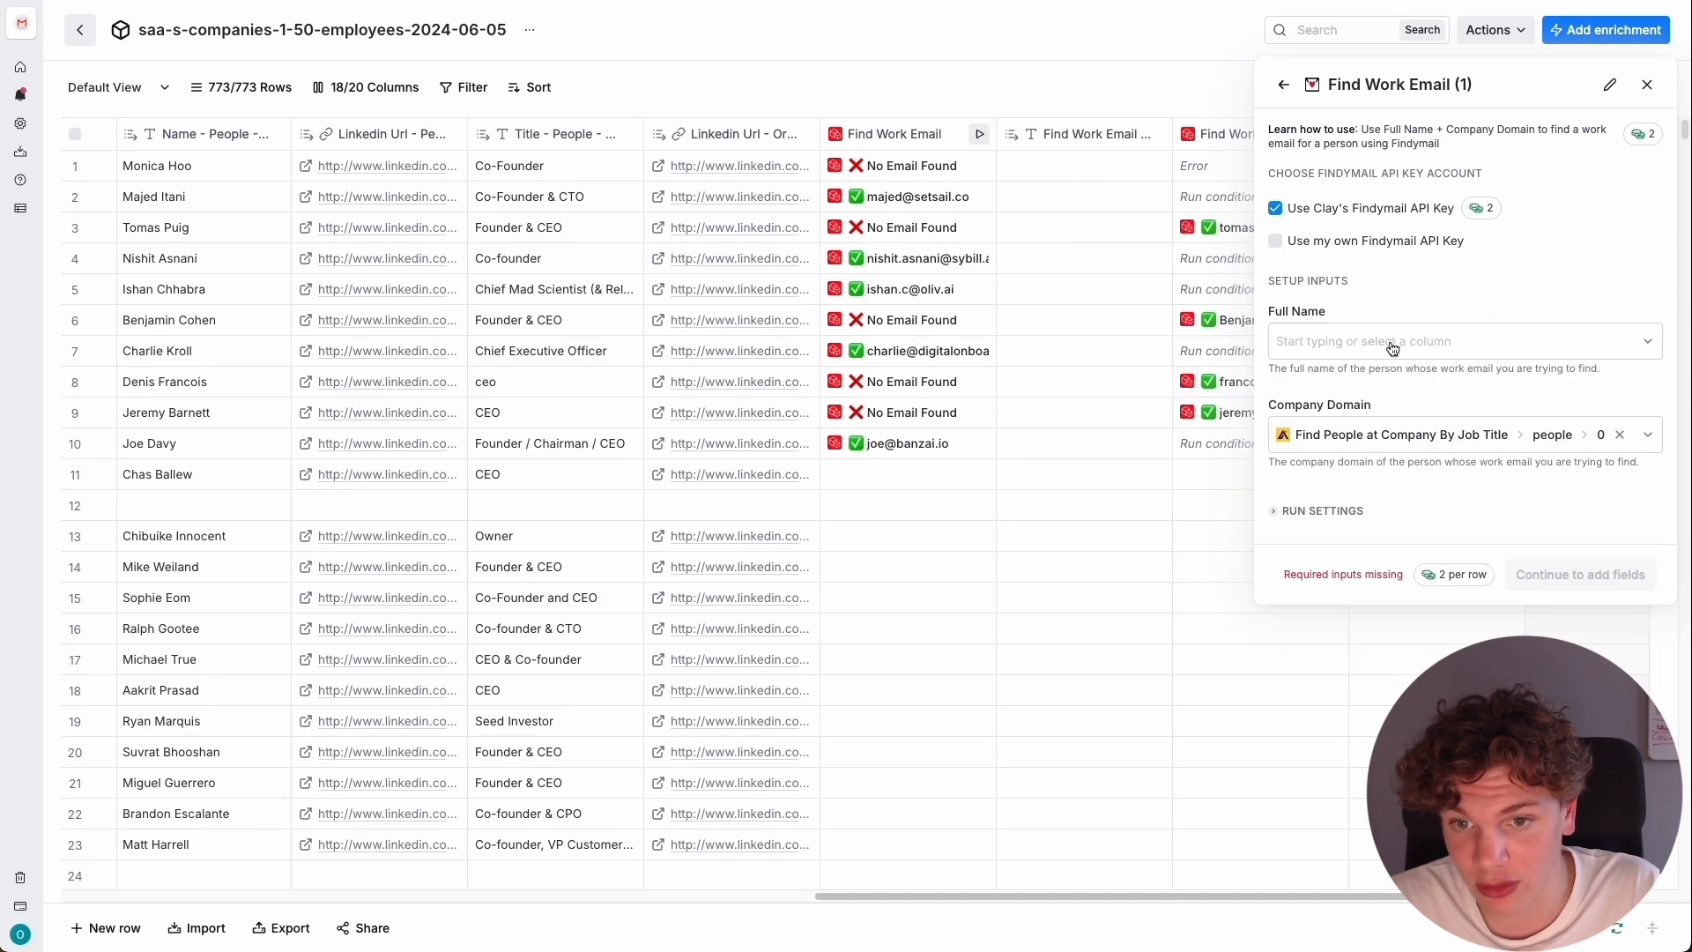
pyautogui.click(1392, 343)
pyautogui.scroll(-3, 1436, 502)
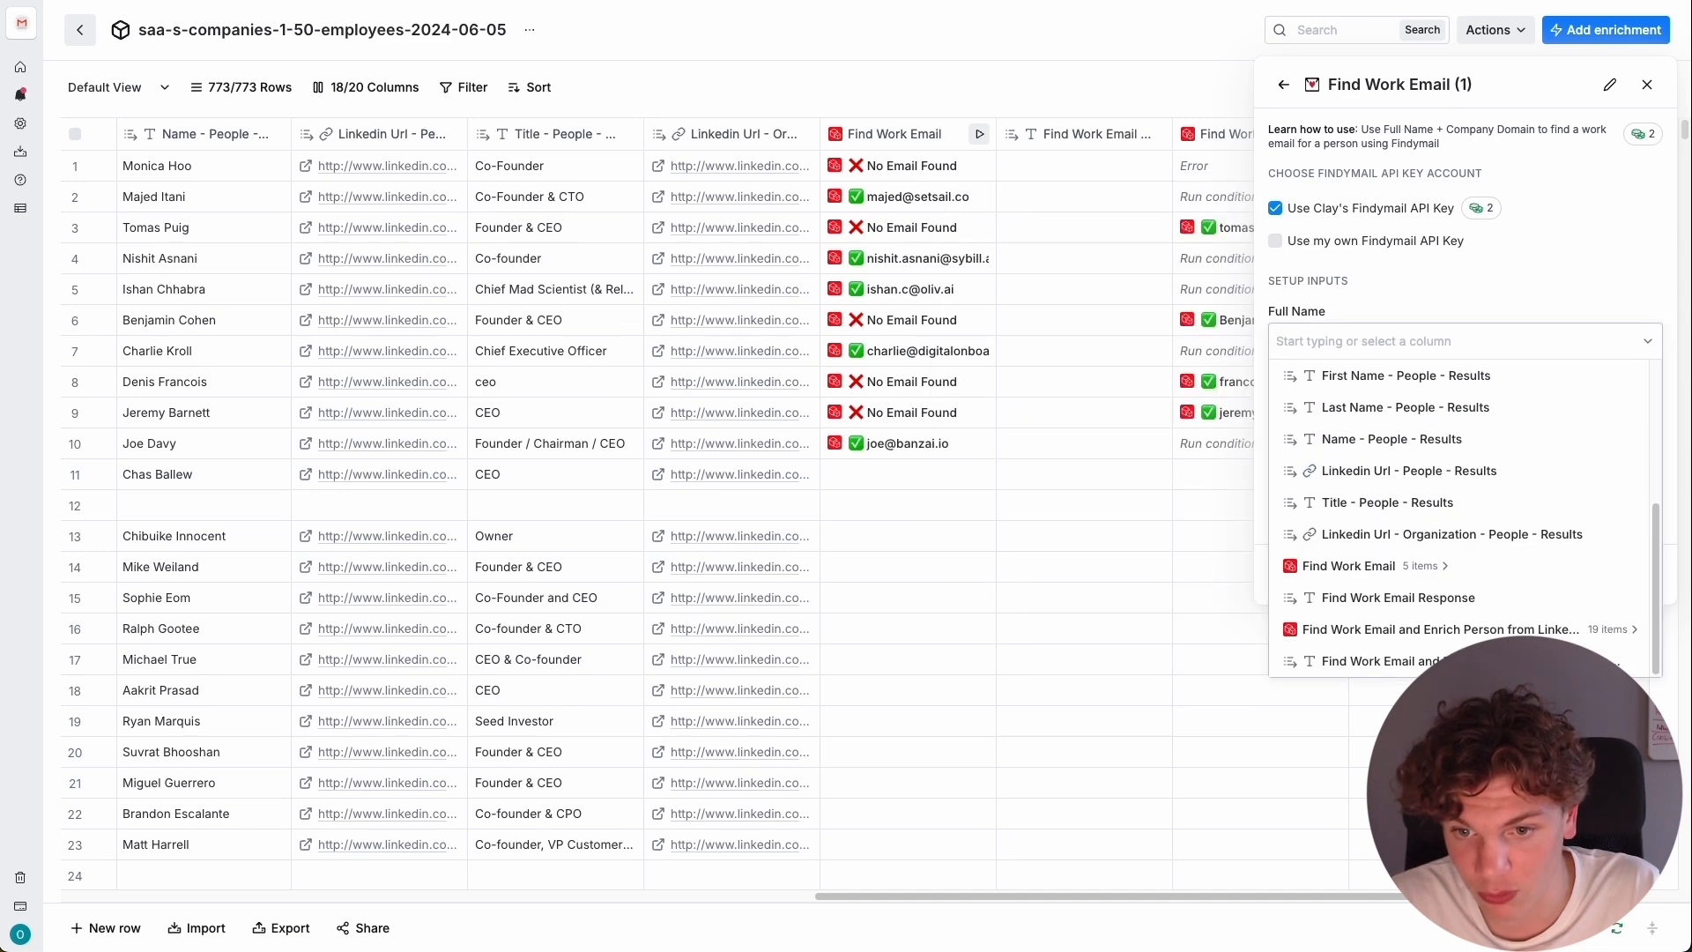
pyautogui.click(1393, 439)
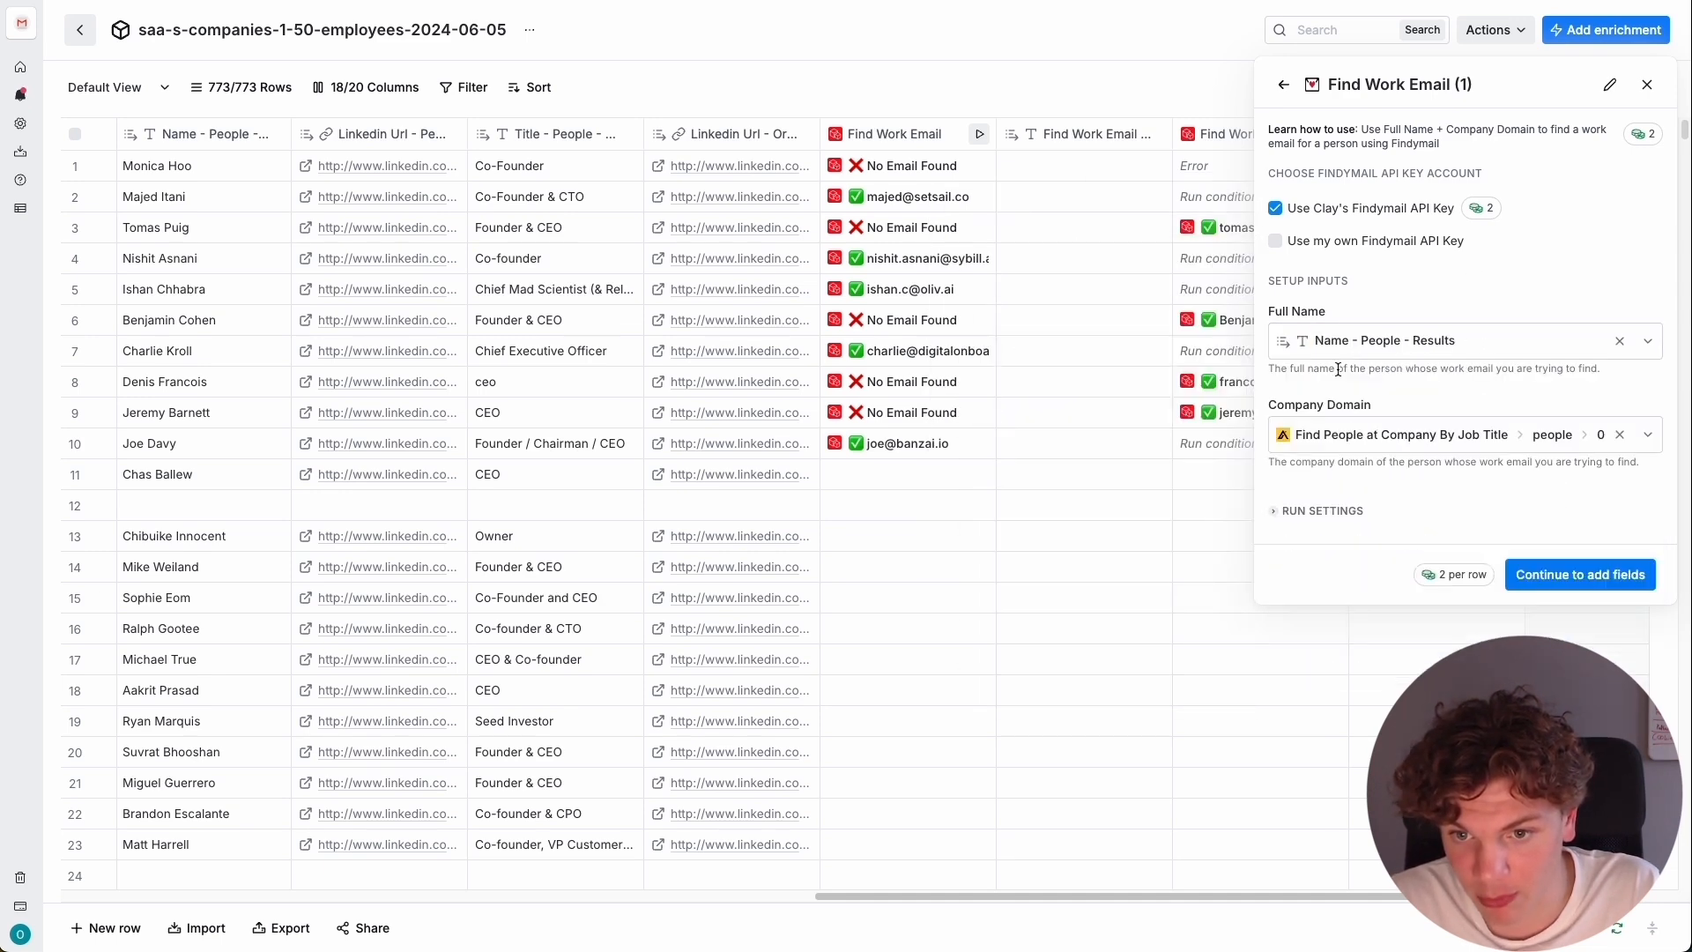
pyautogui.click(1394, 445)
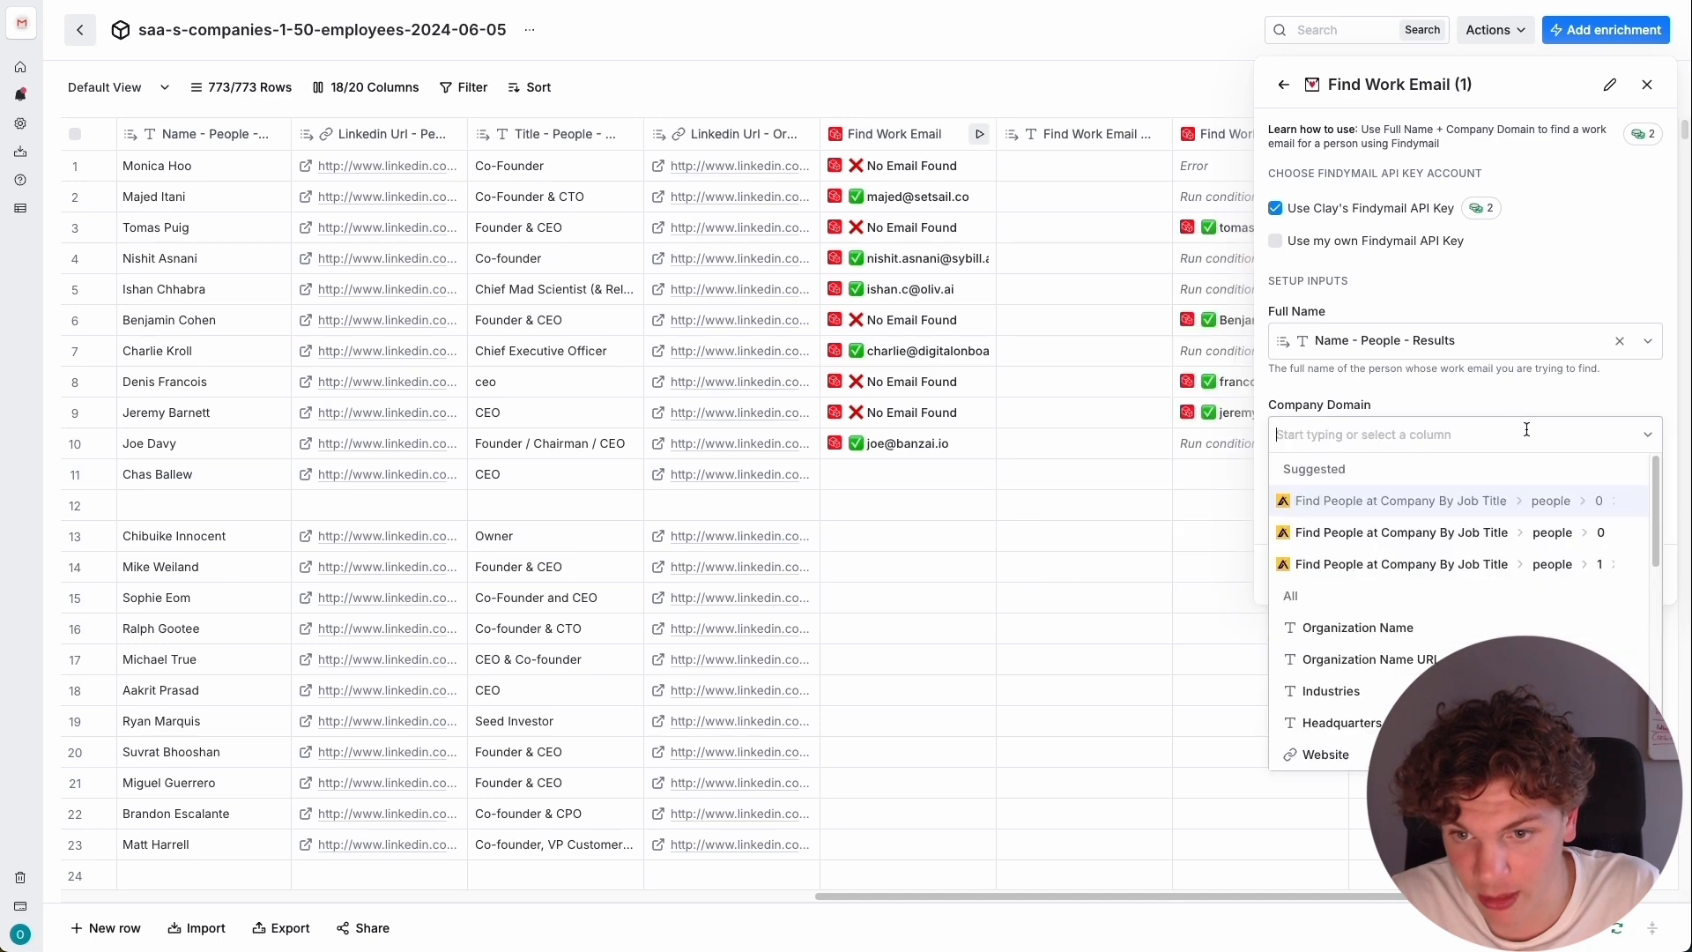
pyautogui.scroll(-4, 1401, 555)
pyautogui.click(1402, 567)
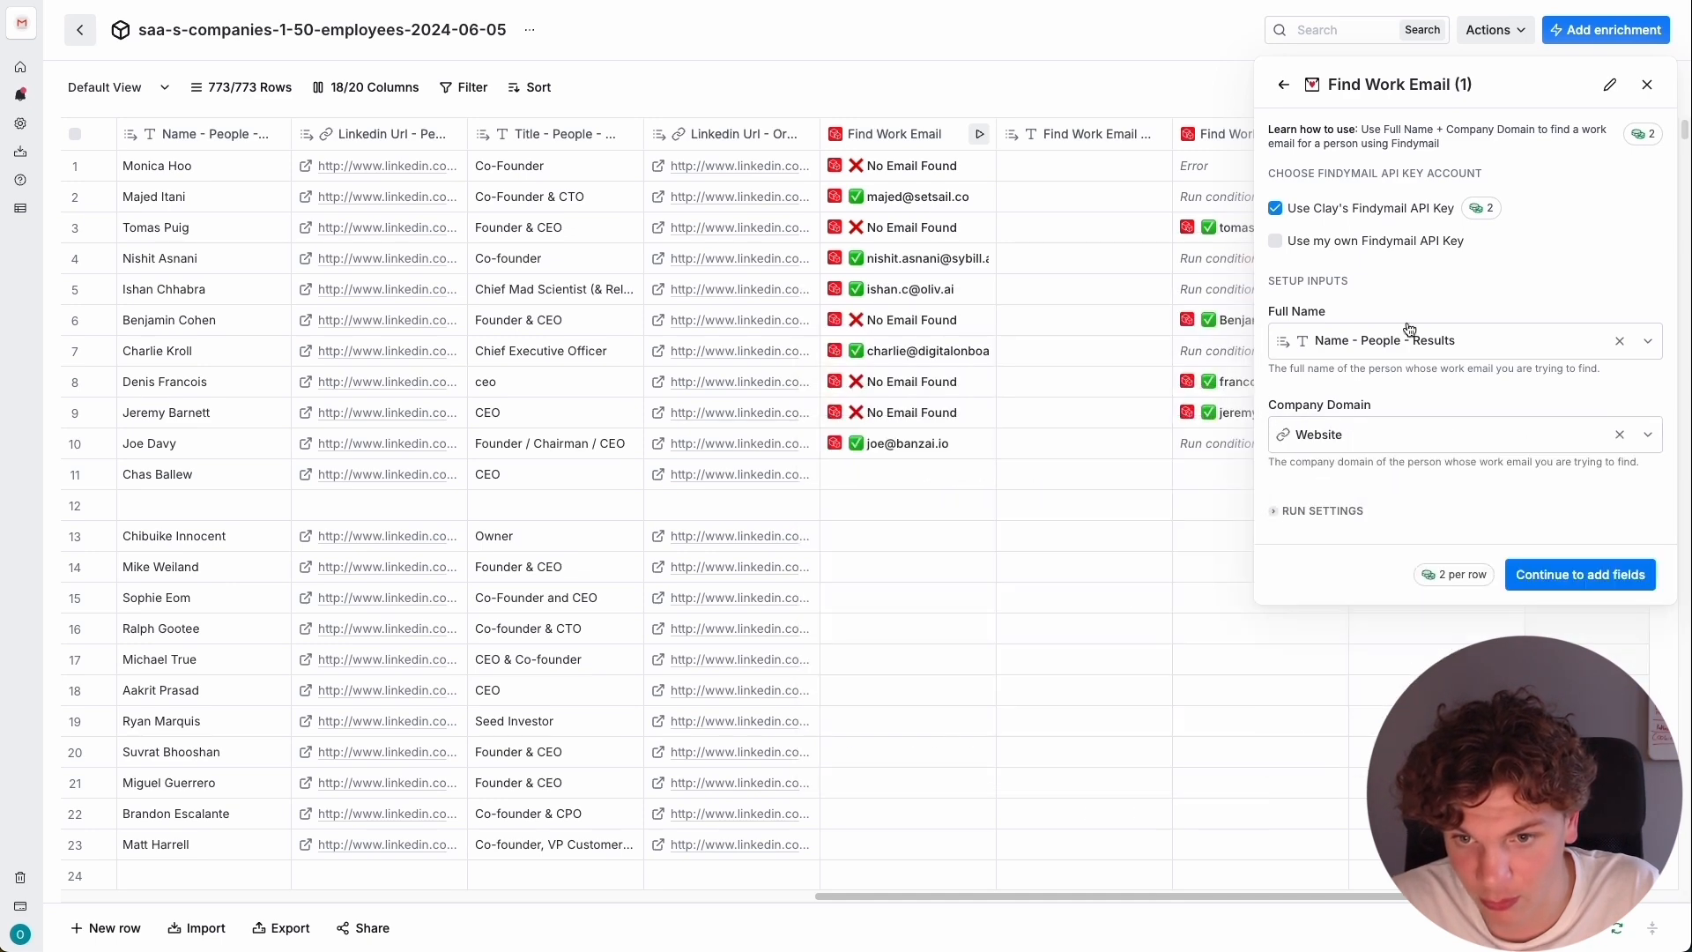
# Begin a conditional run prompt for the Findymail enrichment with "Only run if" and the first Find Work Email enrichment's email value.
pyautogui.click(1333, 517)
pyautogui.click(1555, 696)
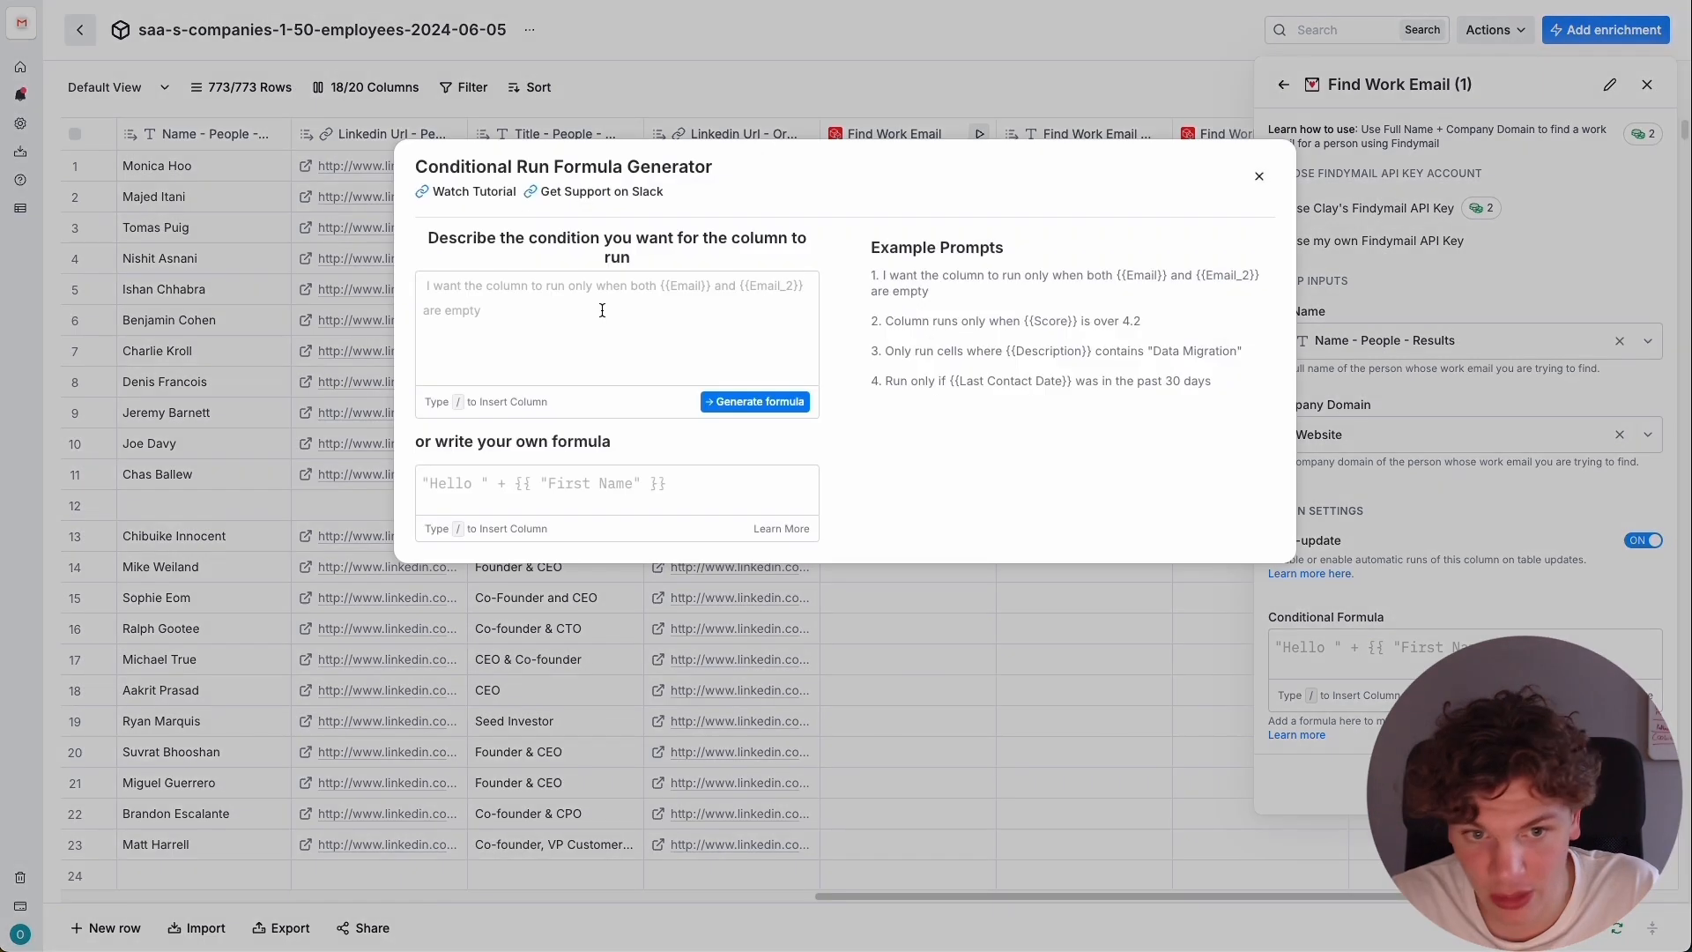
pyautogui.click(607, 310)
pyautogui.write('Only ')
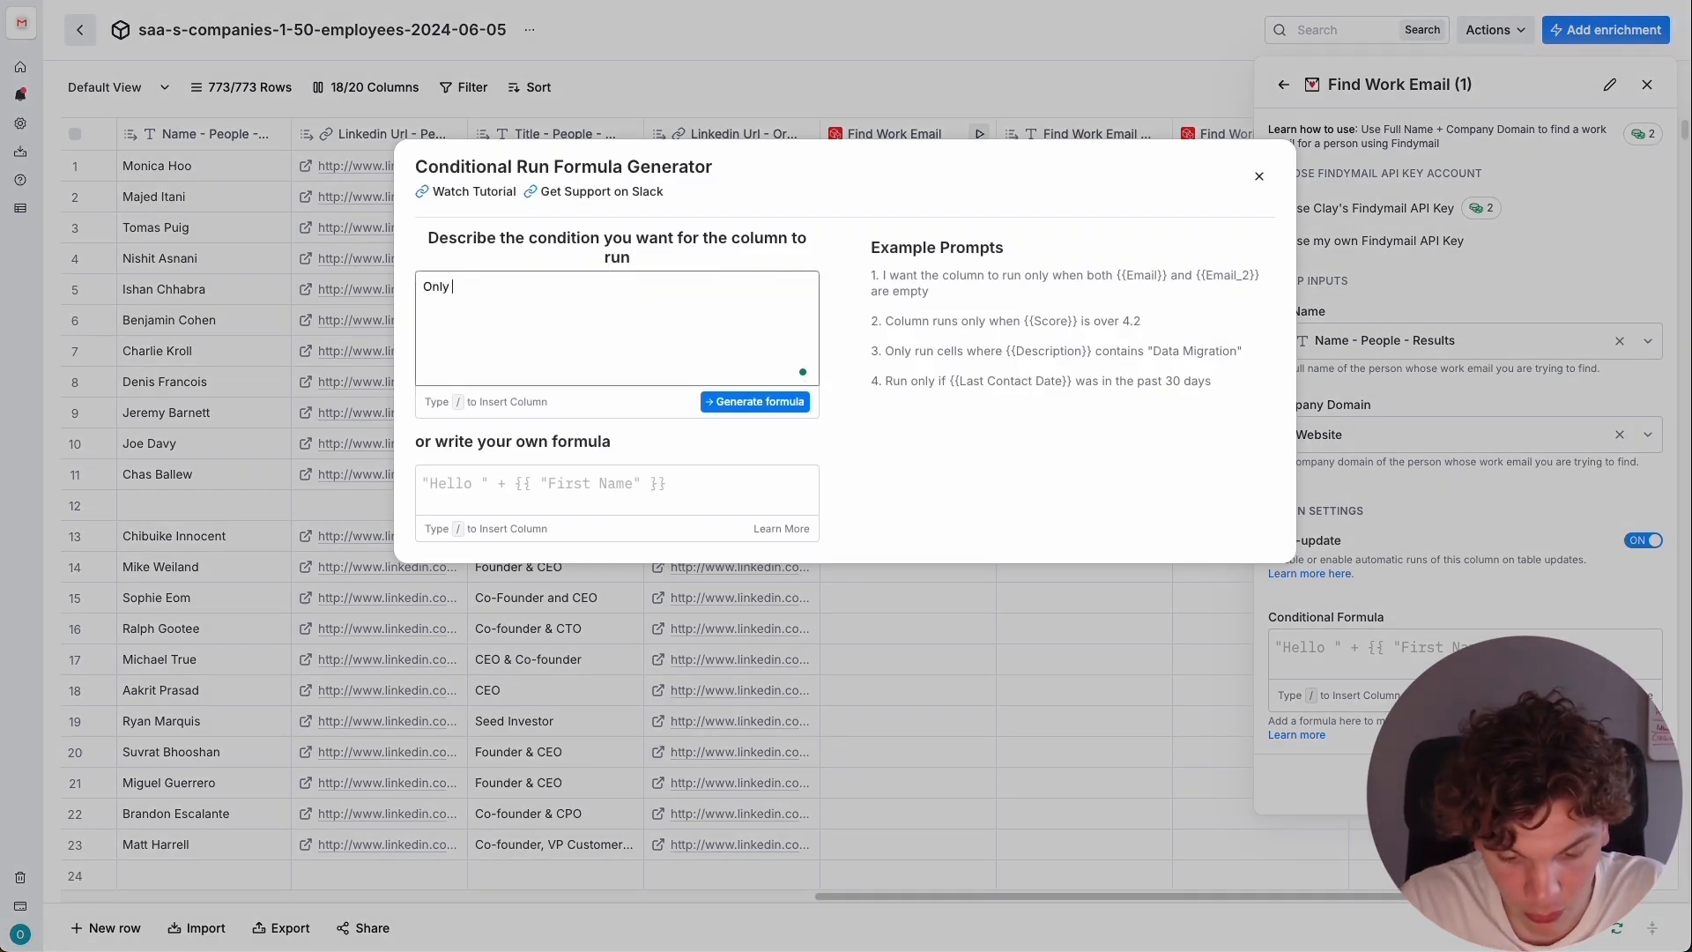
pyautogui.write('run if /')
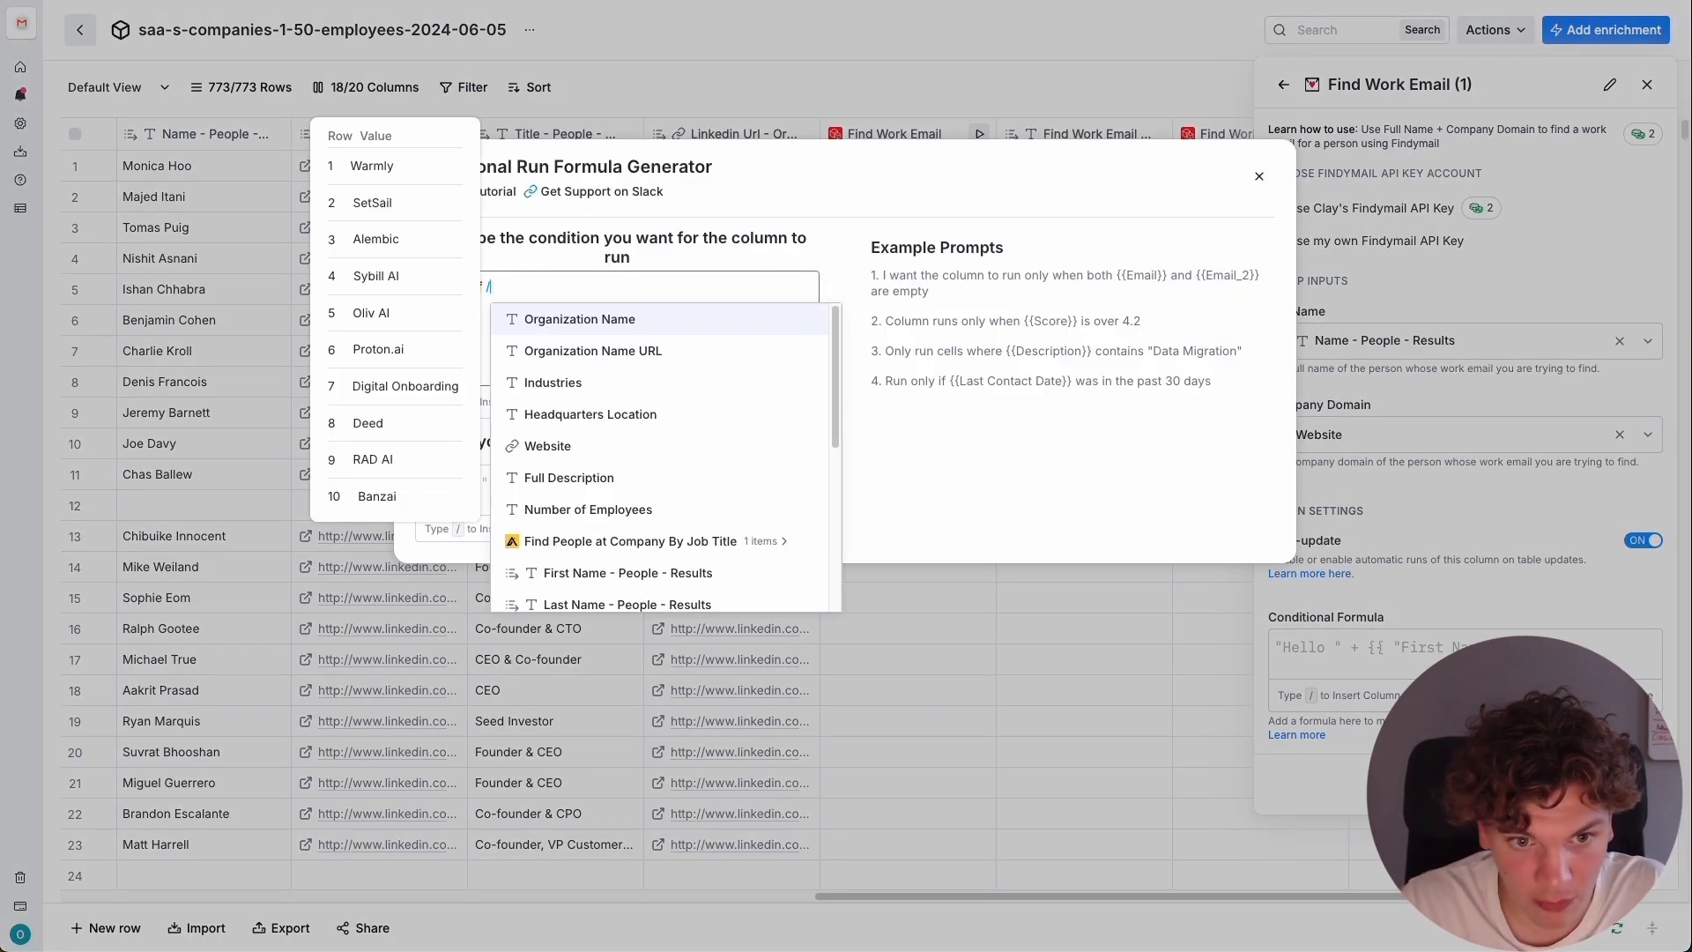
pyautogui.scroll(-3, 648, 496)
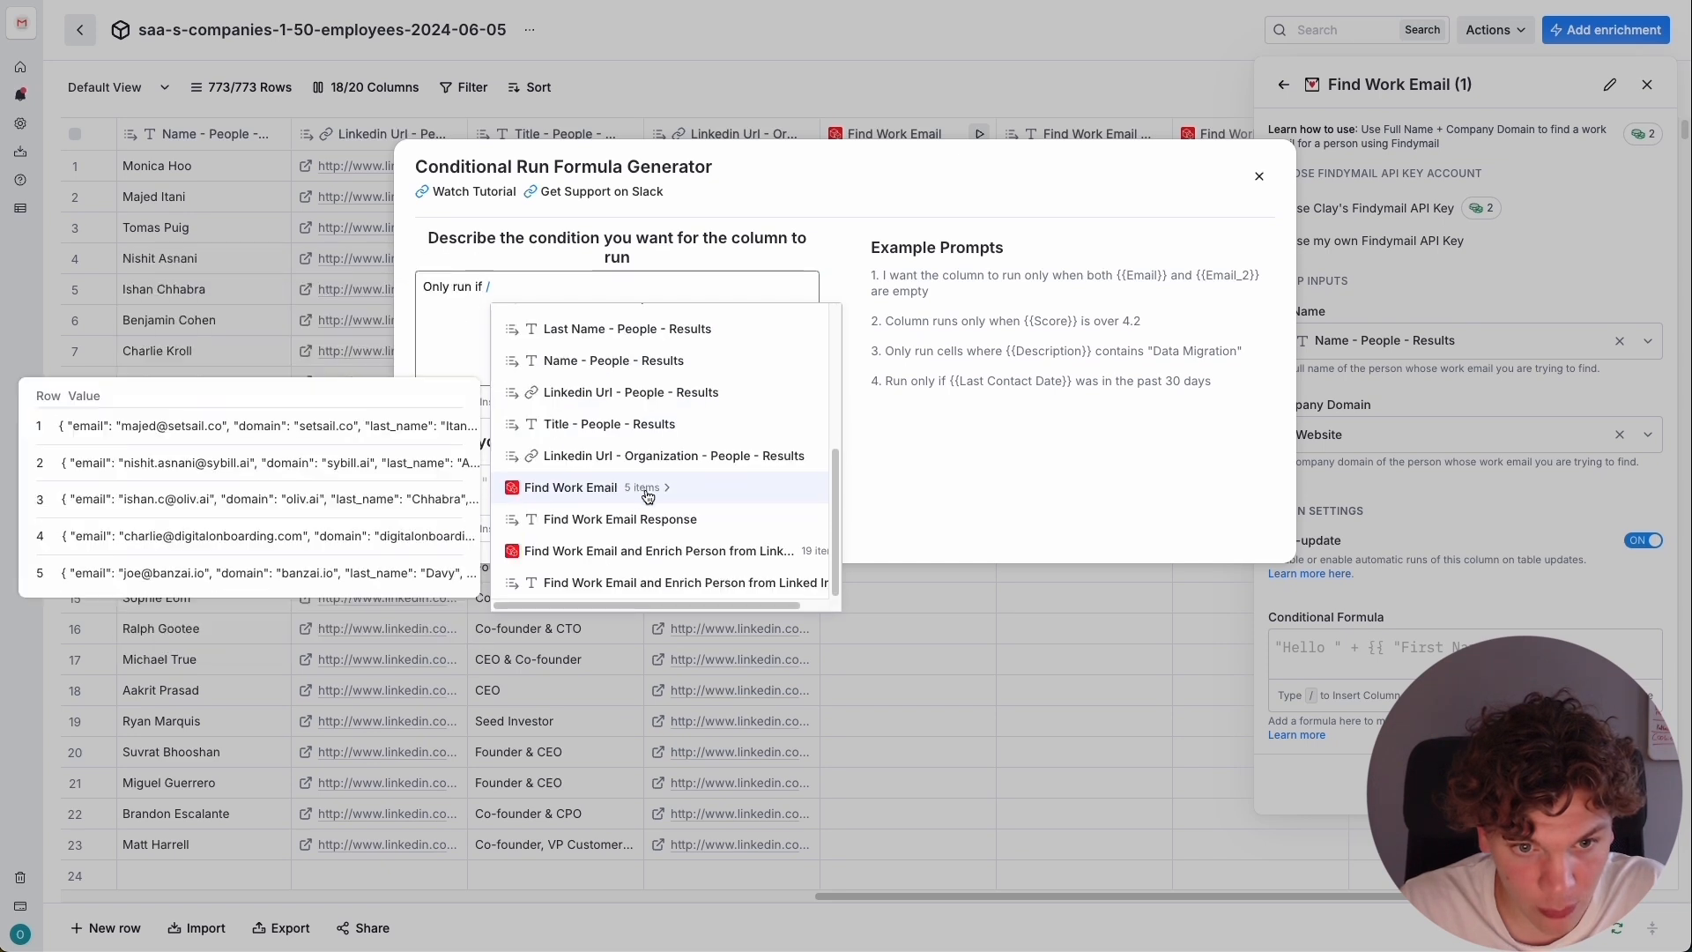
pyautogui.click(624, 490)
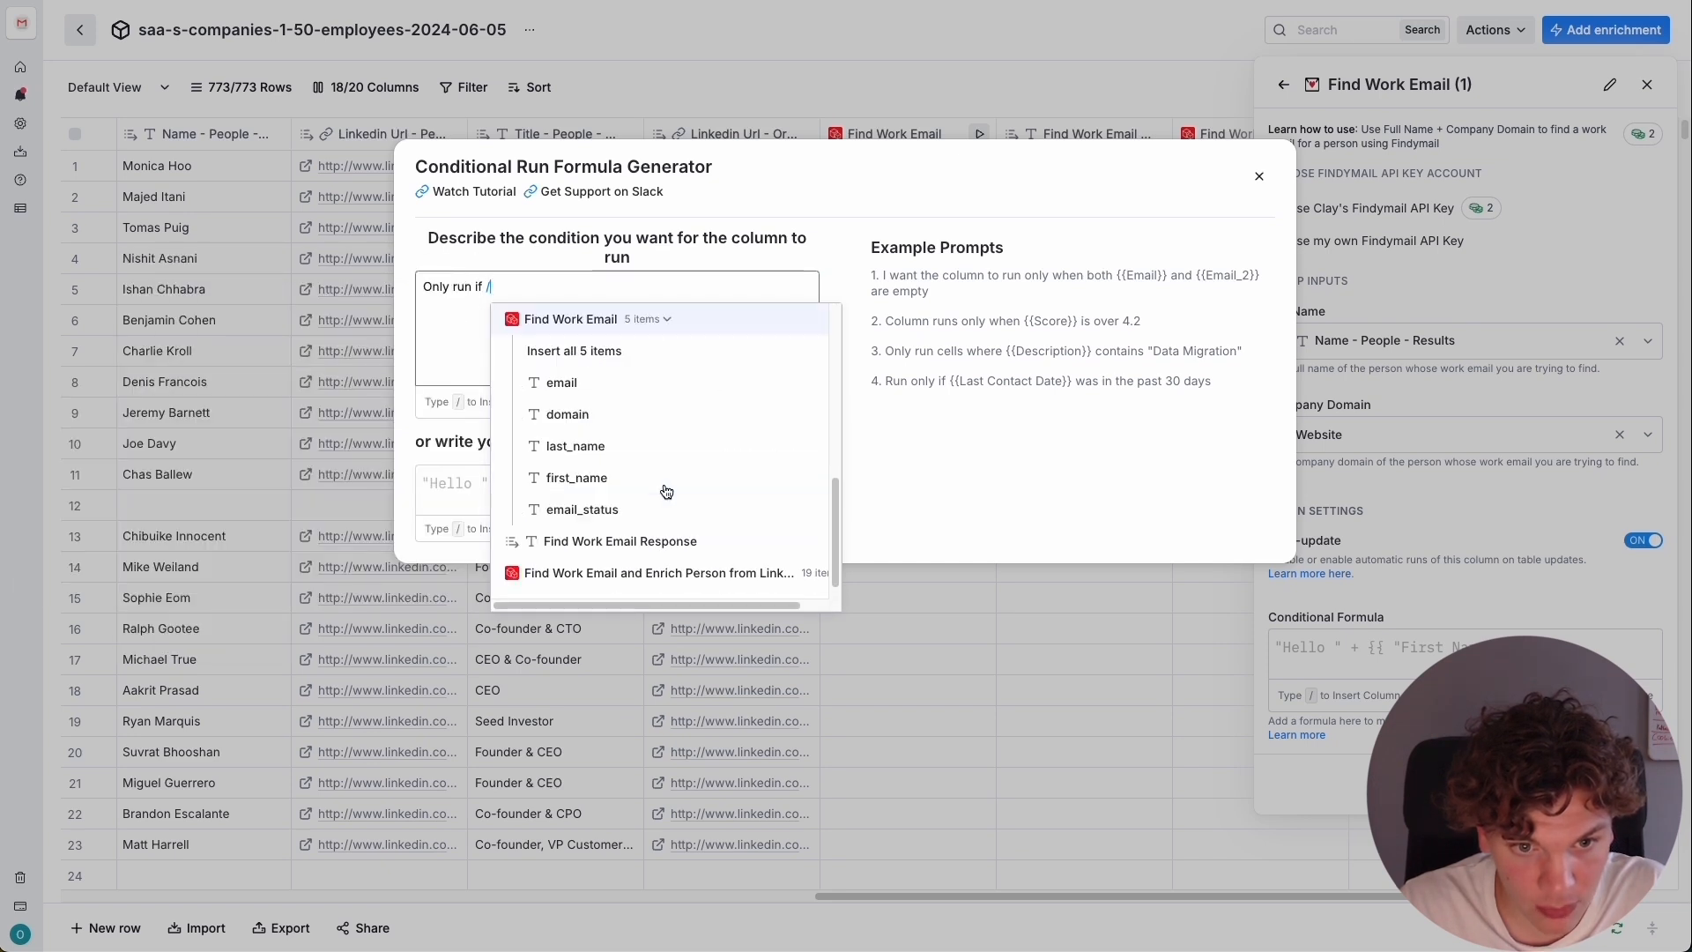
pyautogui.click(623, 391)
# Complete the prompt with "and" the Find Work Email and Enrich Person from LinkedIn response "are empty", then generate and save the formula.
pyautogui.write('ail a')
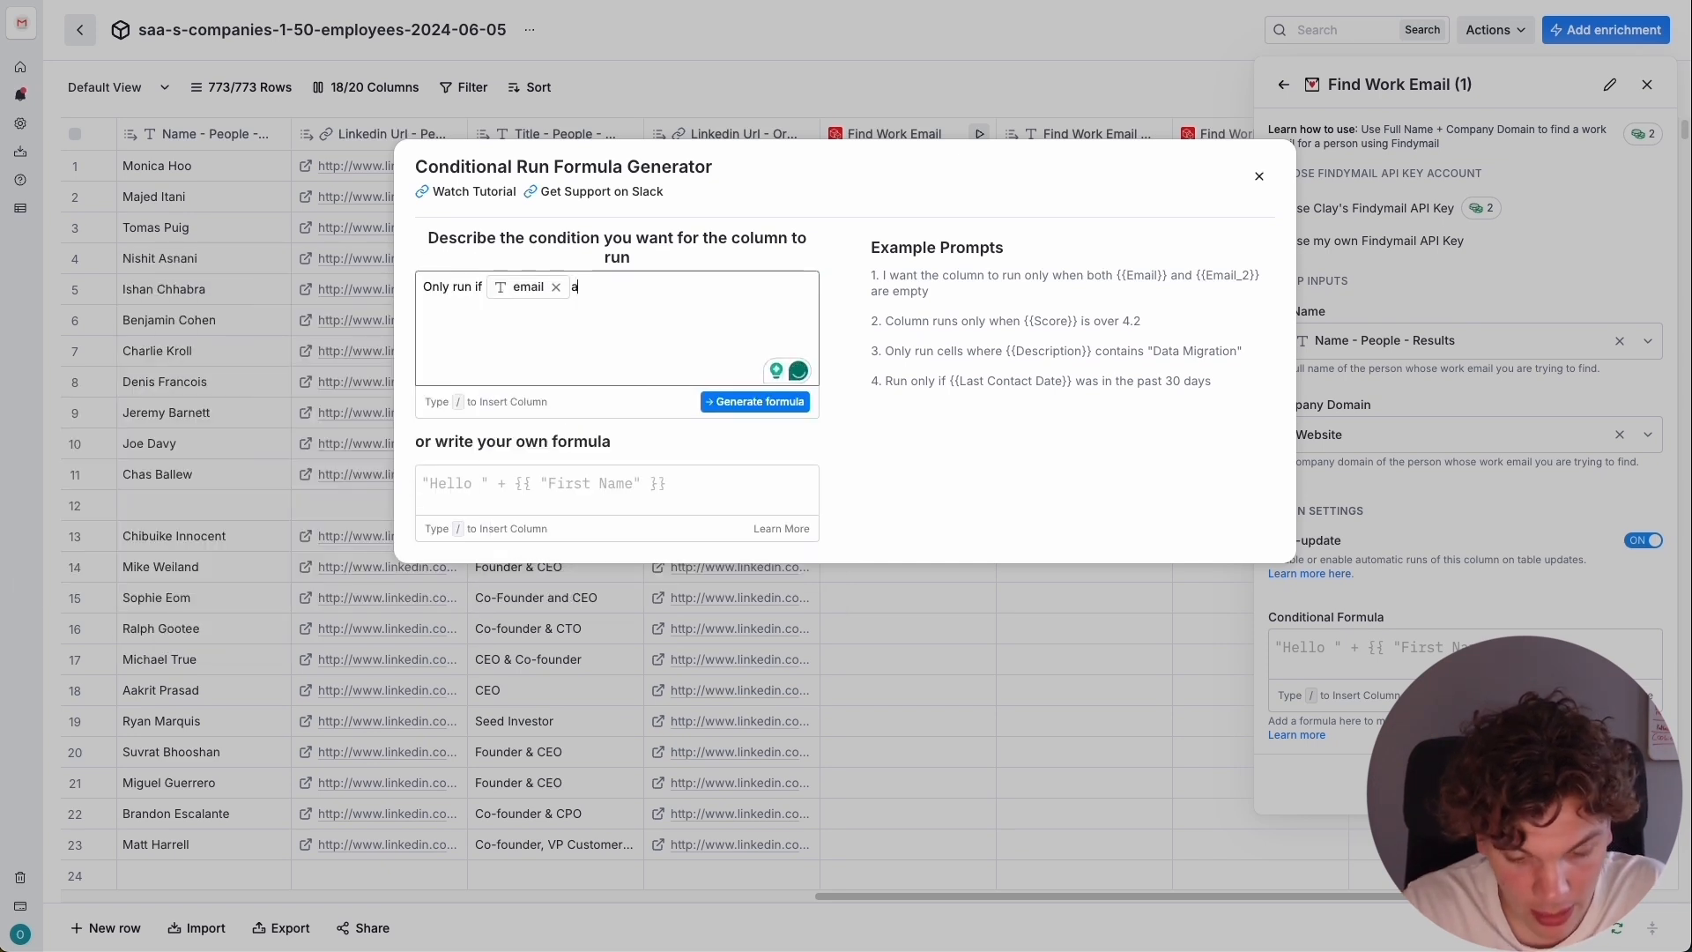
pyautogui.write('nd /')
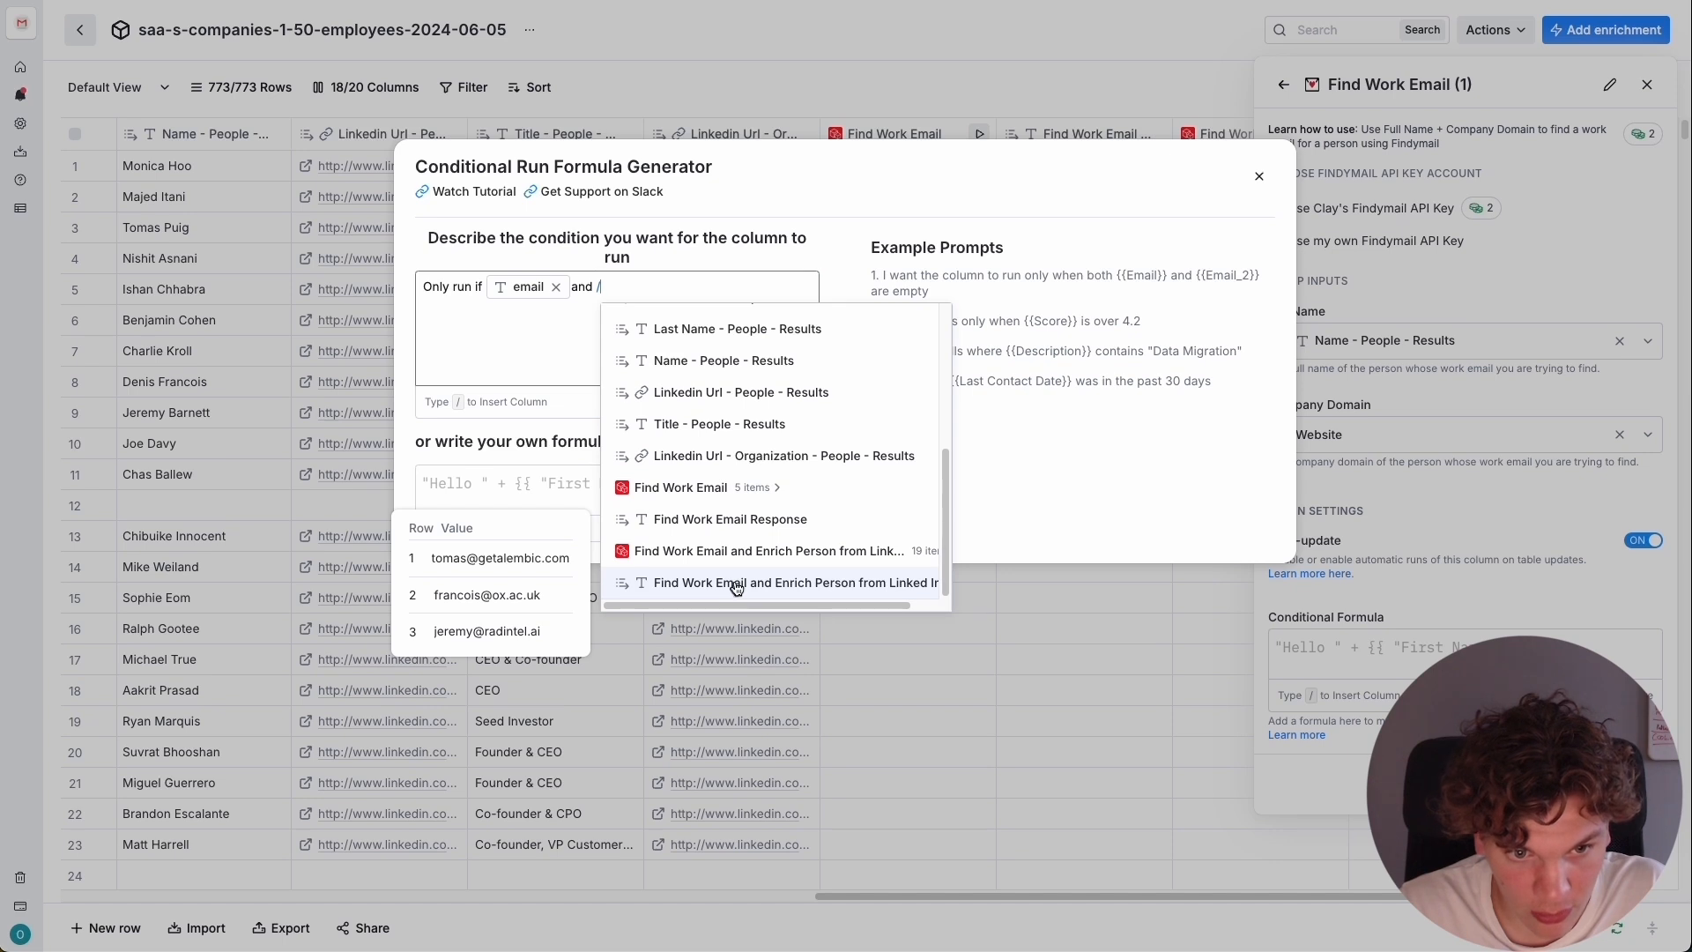
pyautogui.click(737, 583)
pyautogui.write('are')
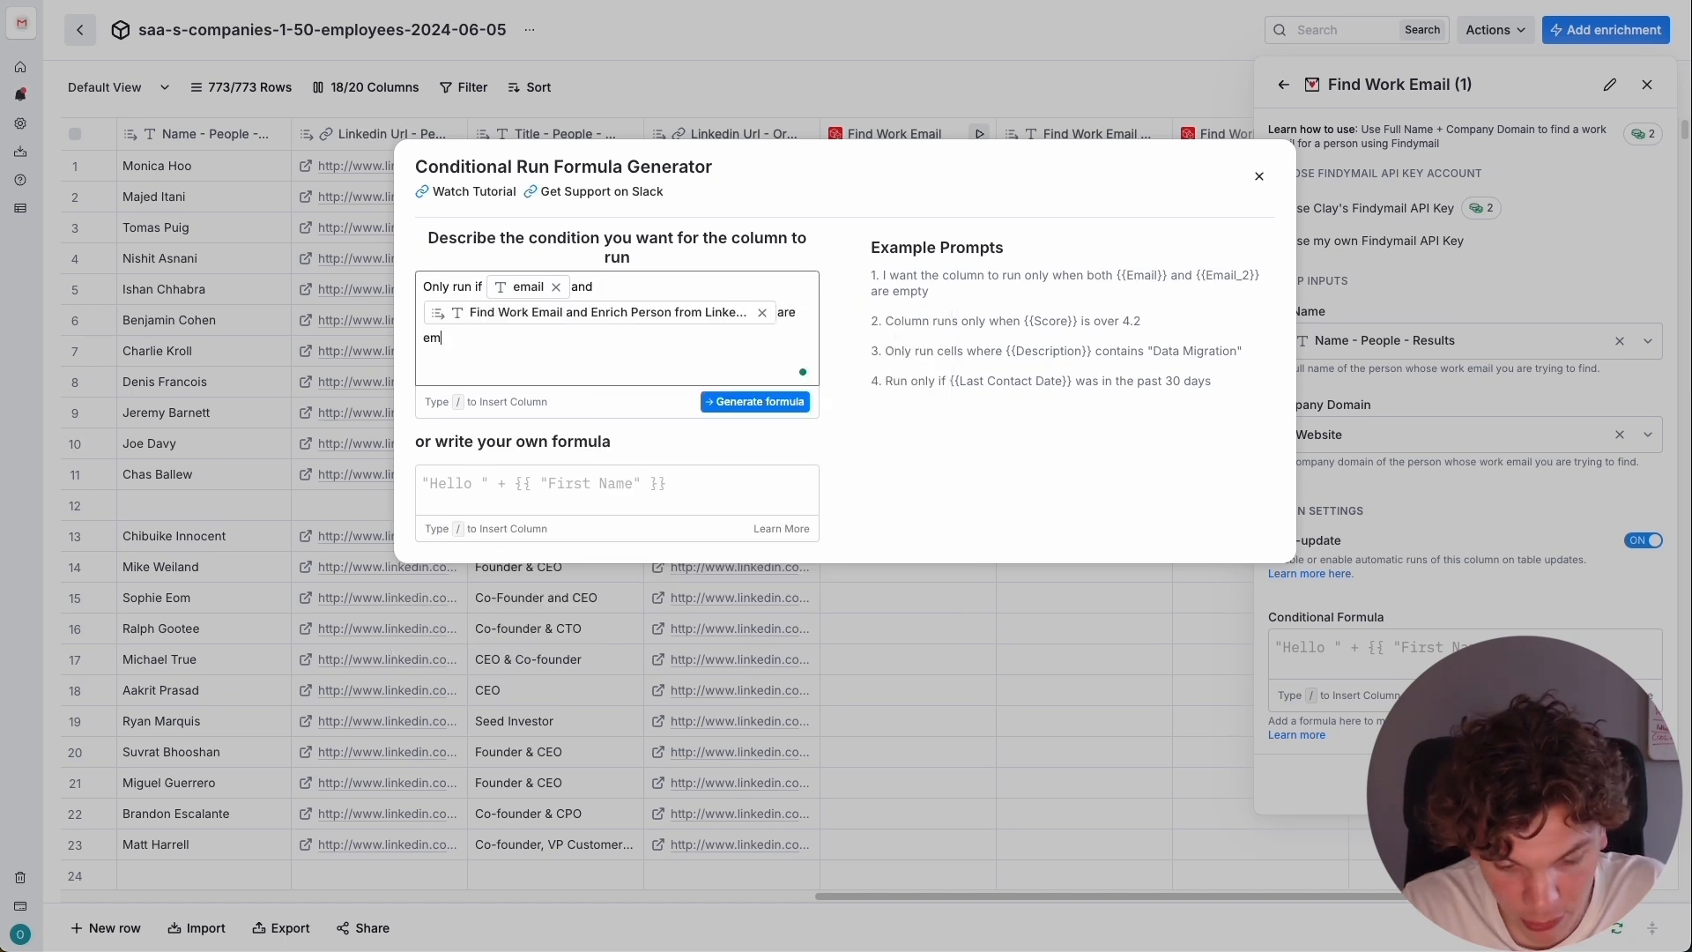
pyautogui.write(' empty')
pyautogui.press('Return')
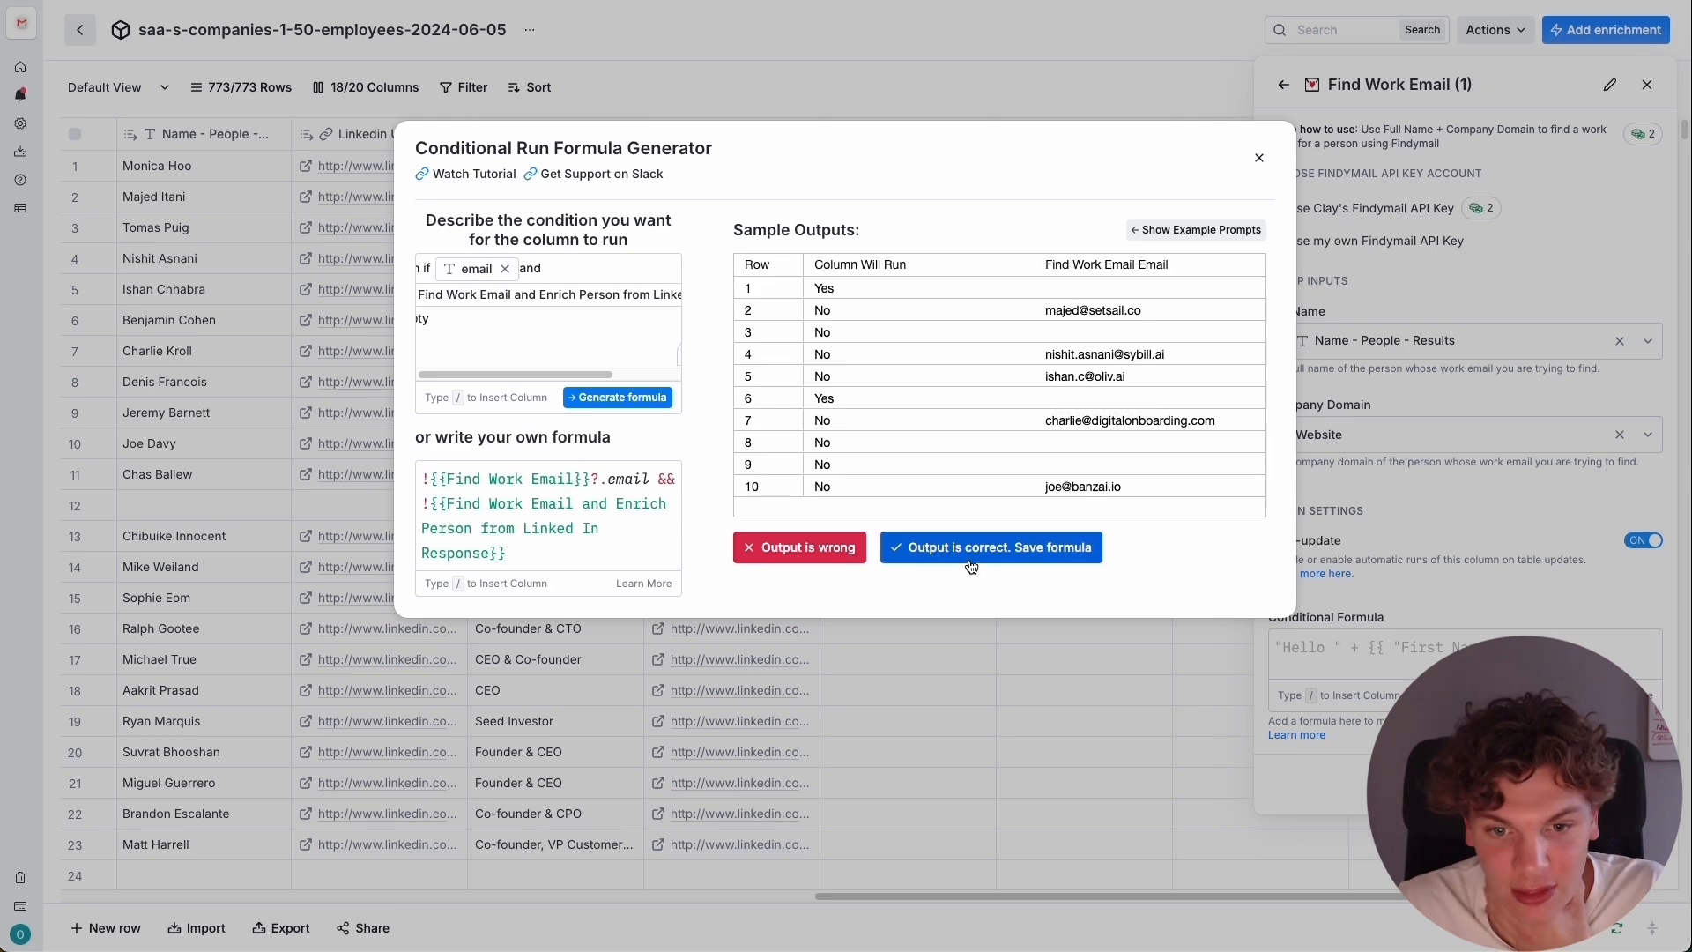
pyautogui.click(966, 562)
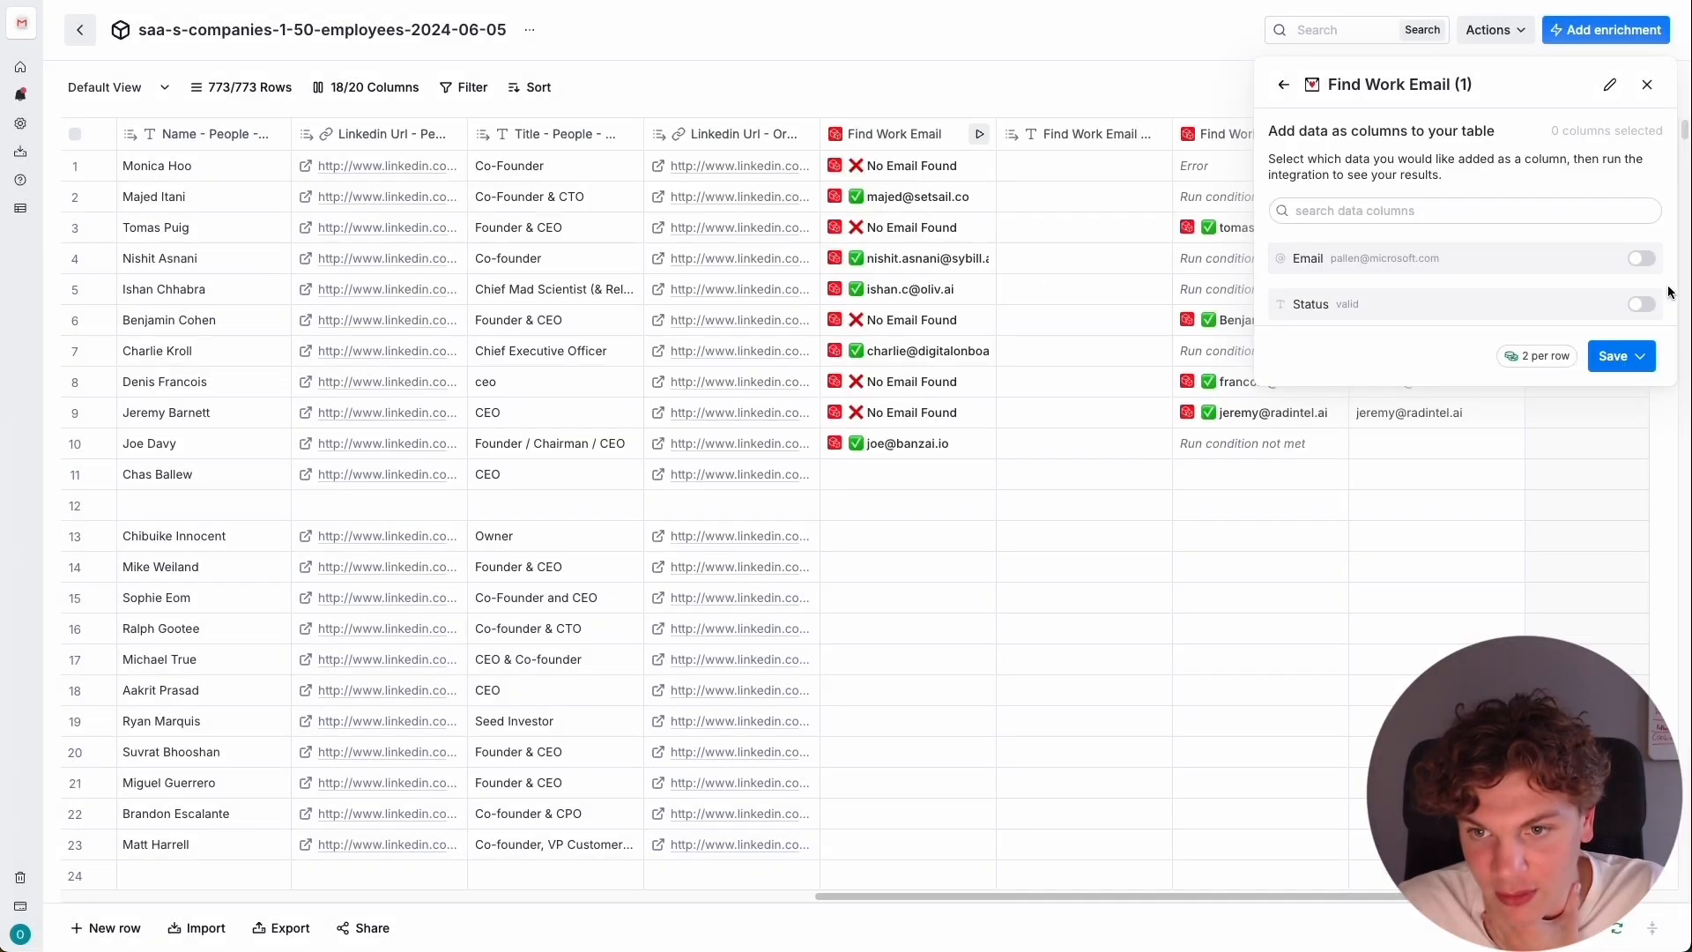
# Output the Findymail Email field as a table column and save the enrichment to run on 10 rows.
pyautogui.click(1641, 258)
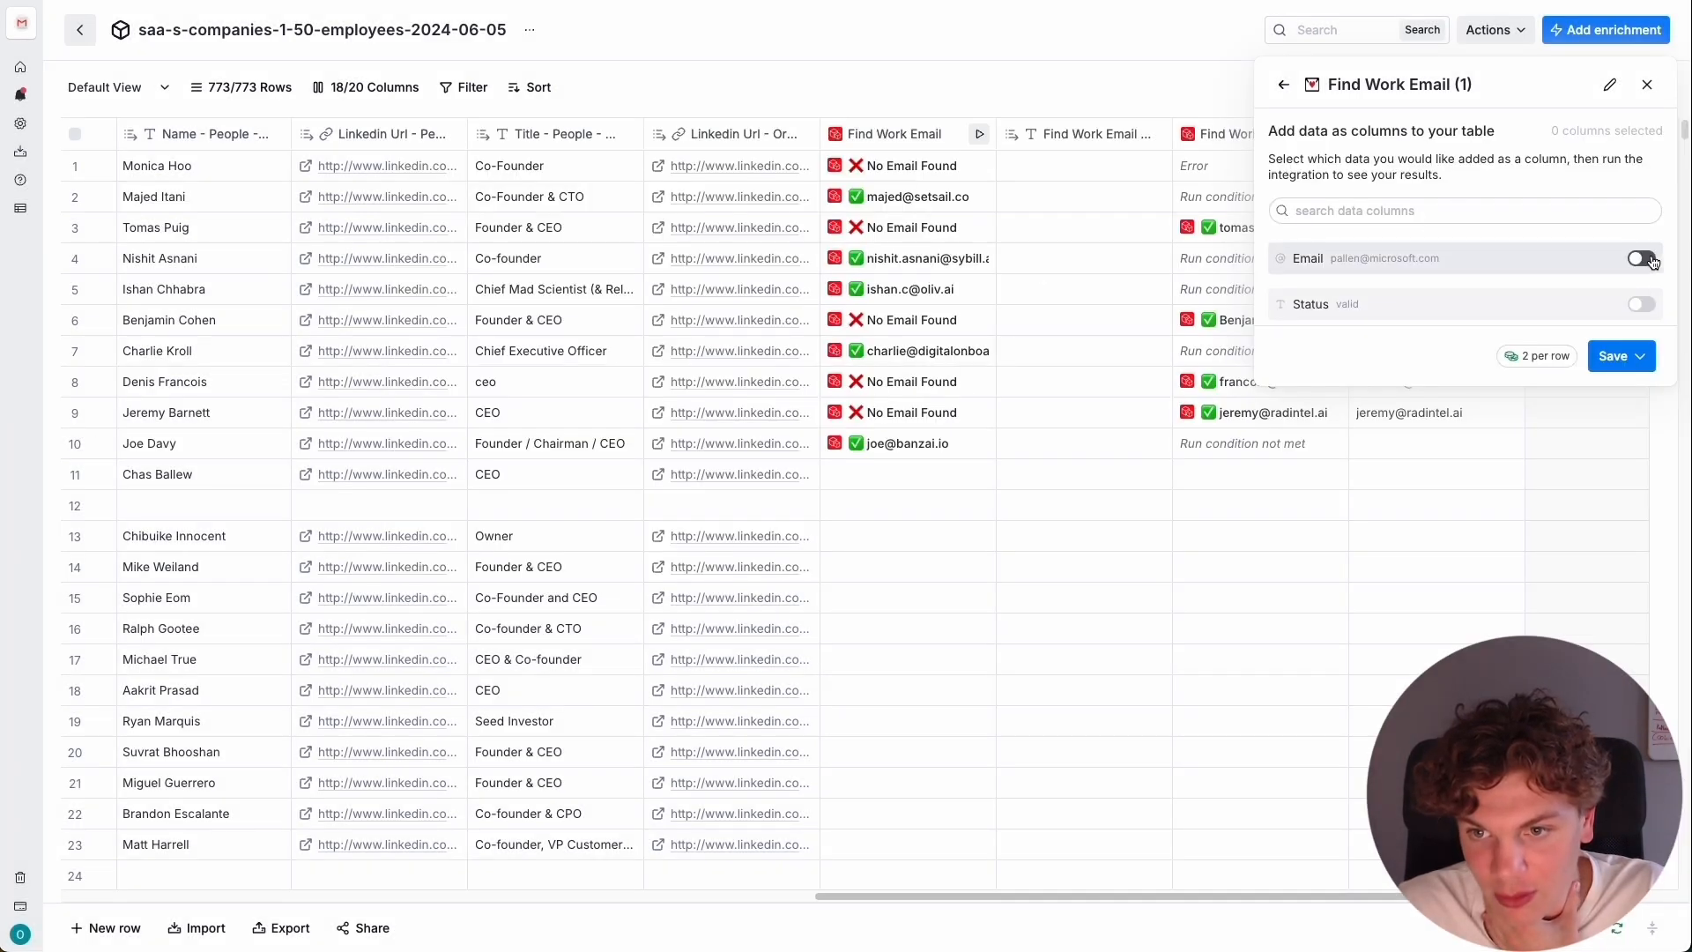
pyautogui.click(1621, 364)
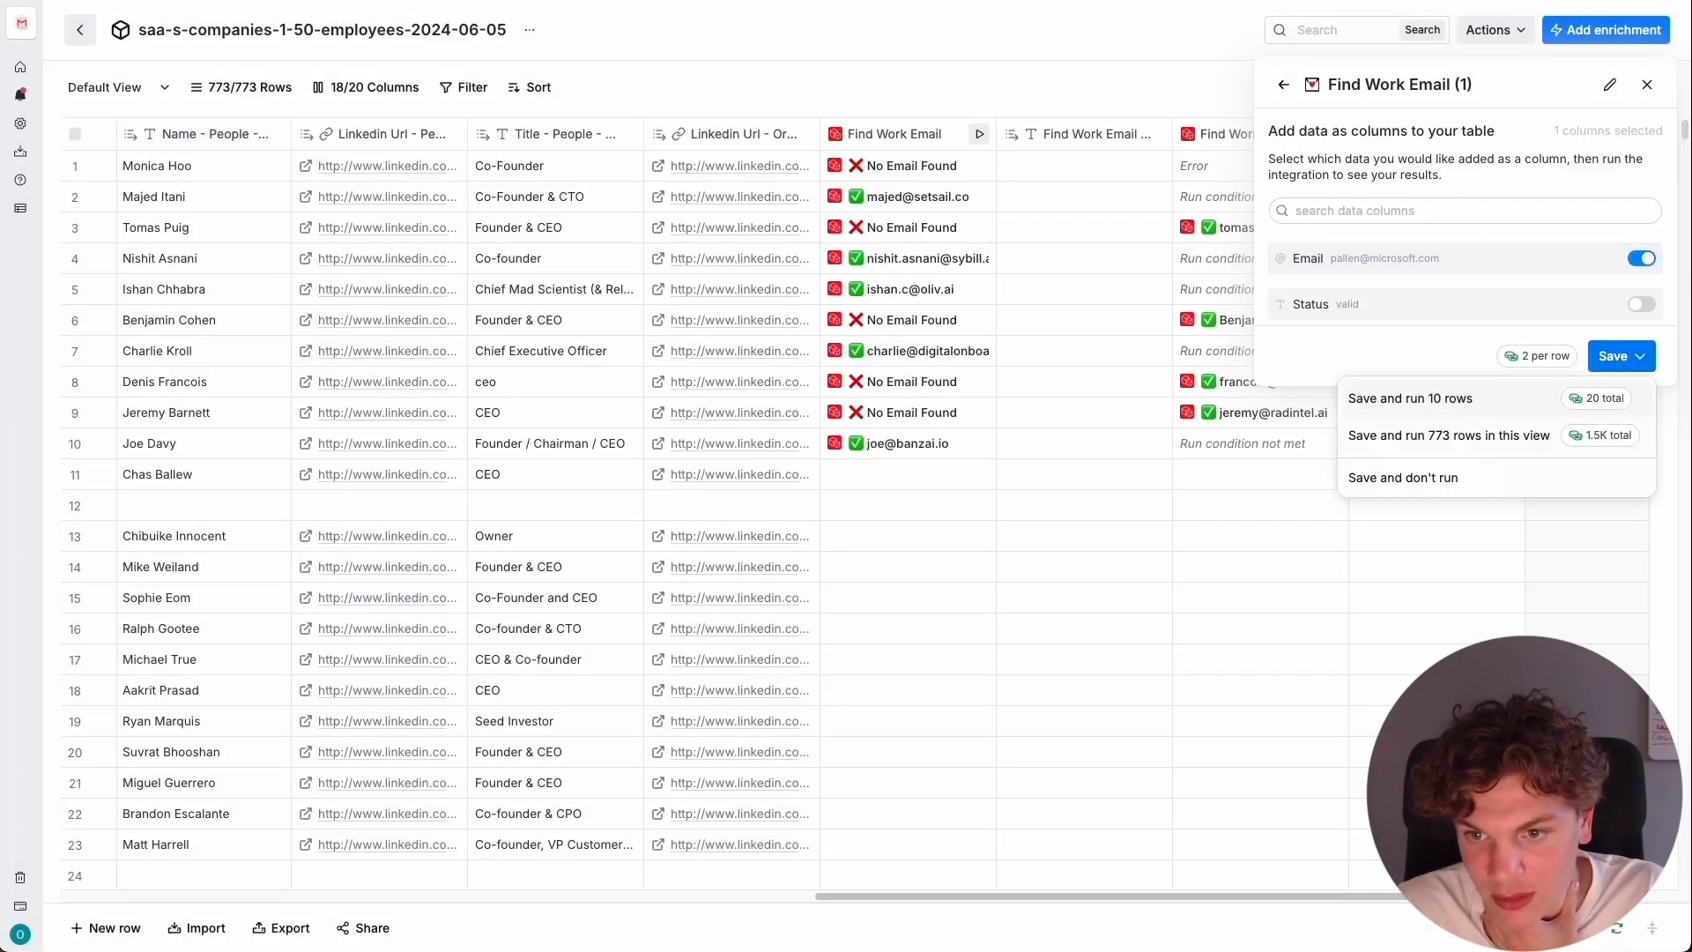
pyautogui.click(1470, 398)
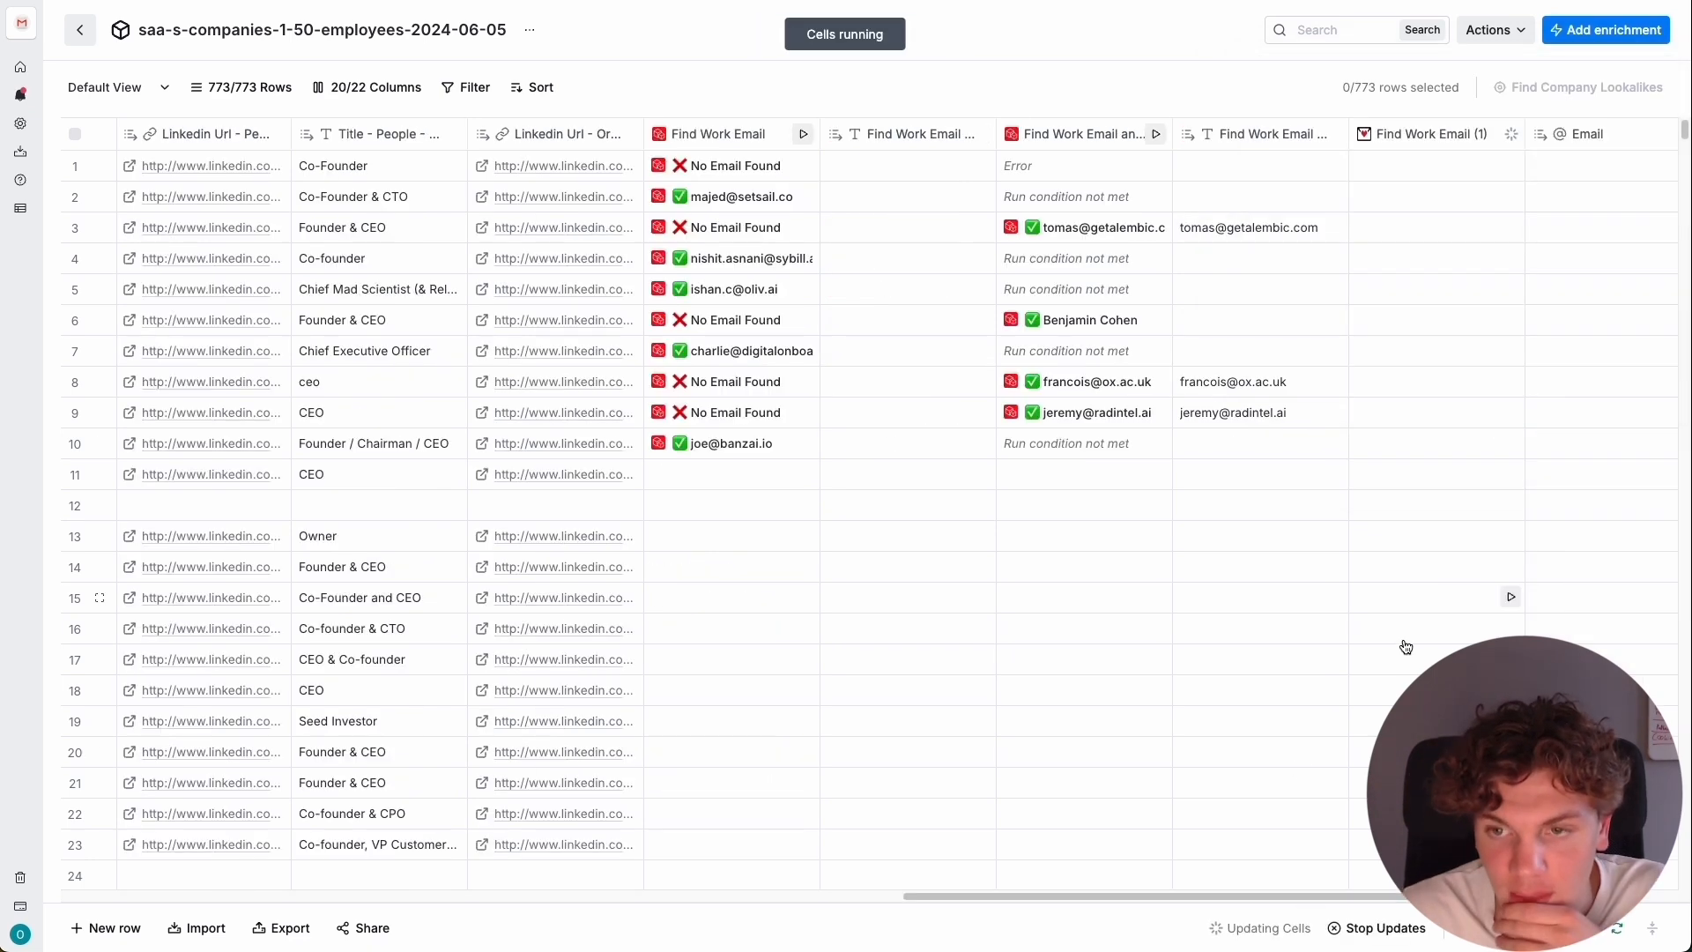
# Add a merge column whose first try is the email value from the first Find Work Email enrichment.
pyautogui.moveTo(1240, 895); pyautogui.dragTo(1401, 896)
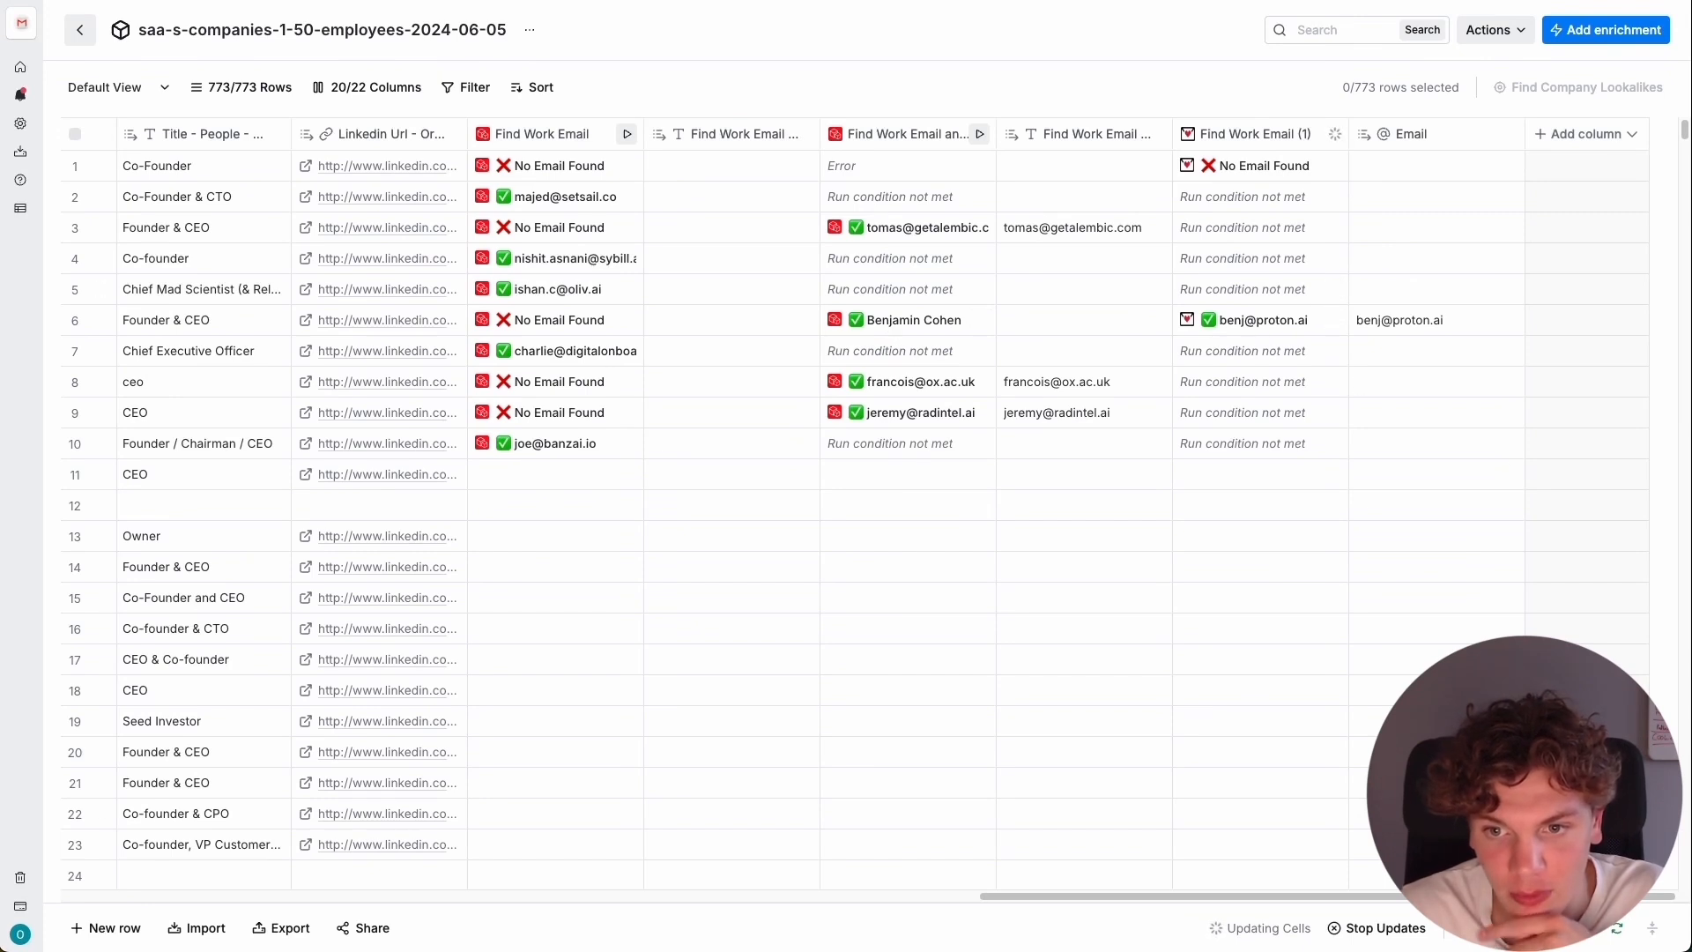
pyautogui.click(1597, 138)
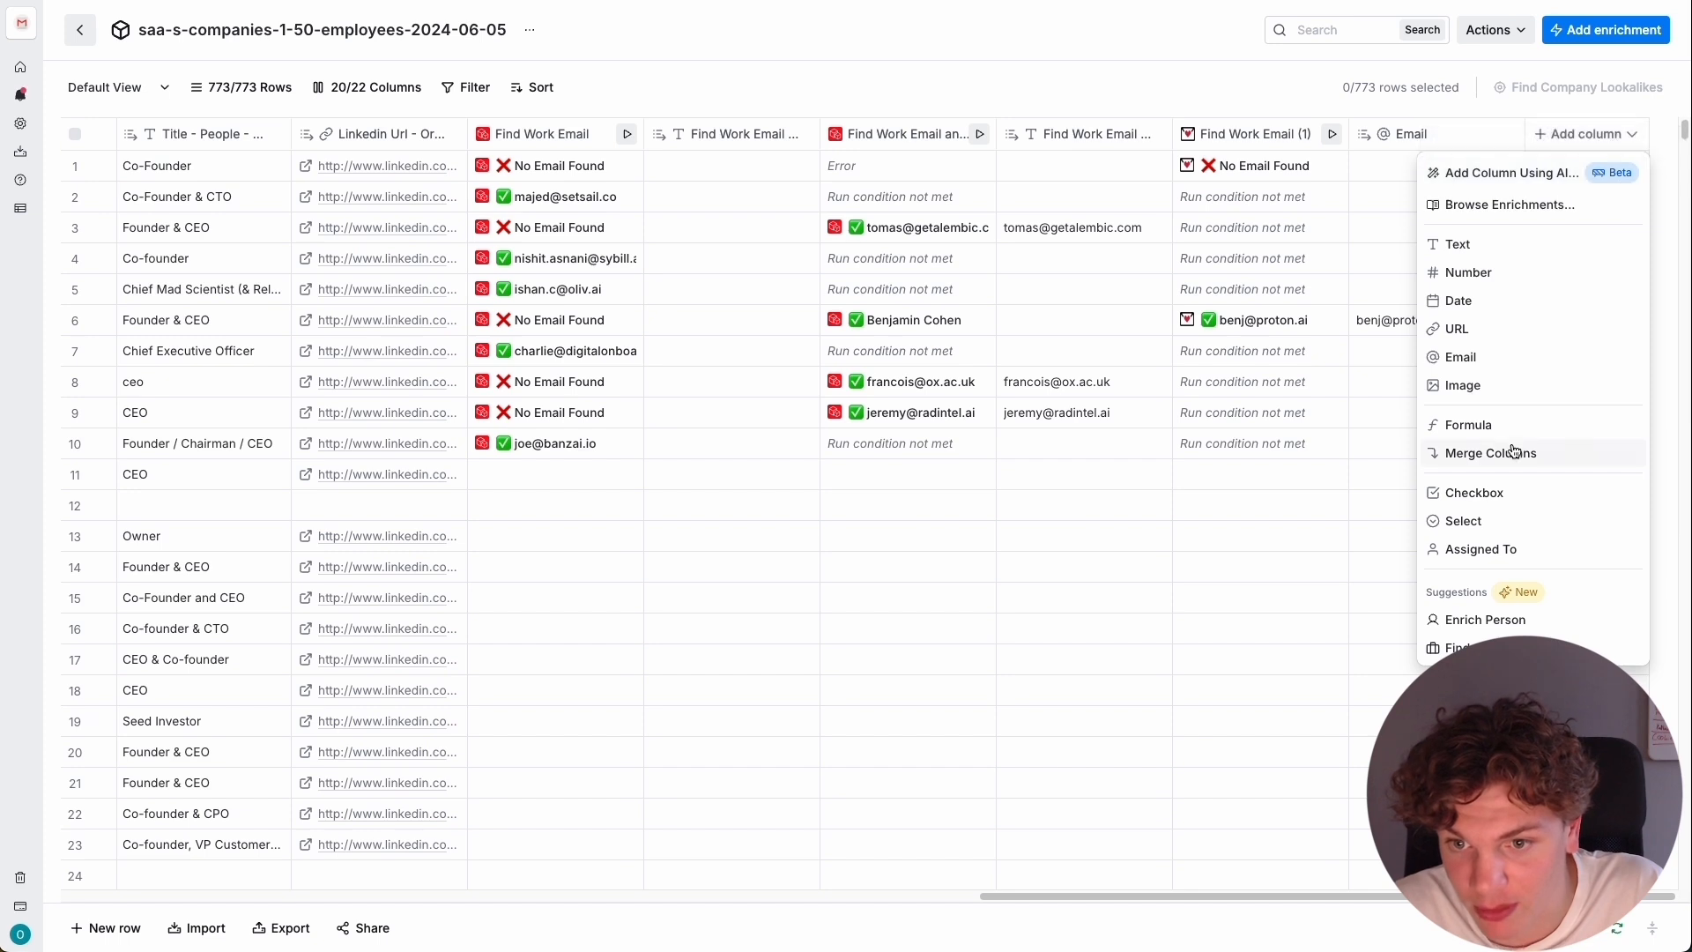
pyautogui.click(1480, 453)
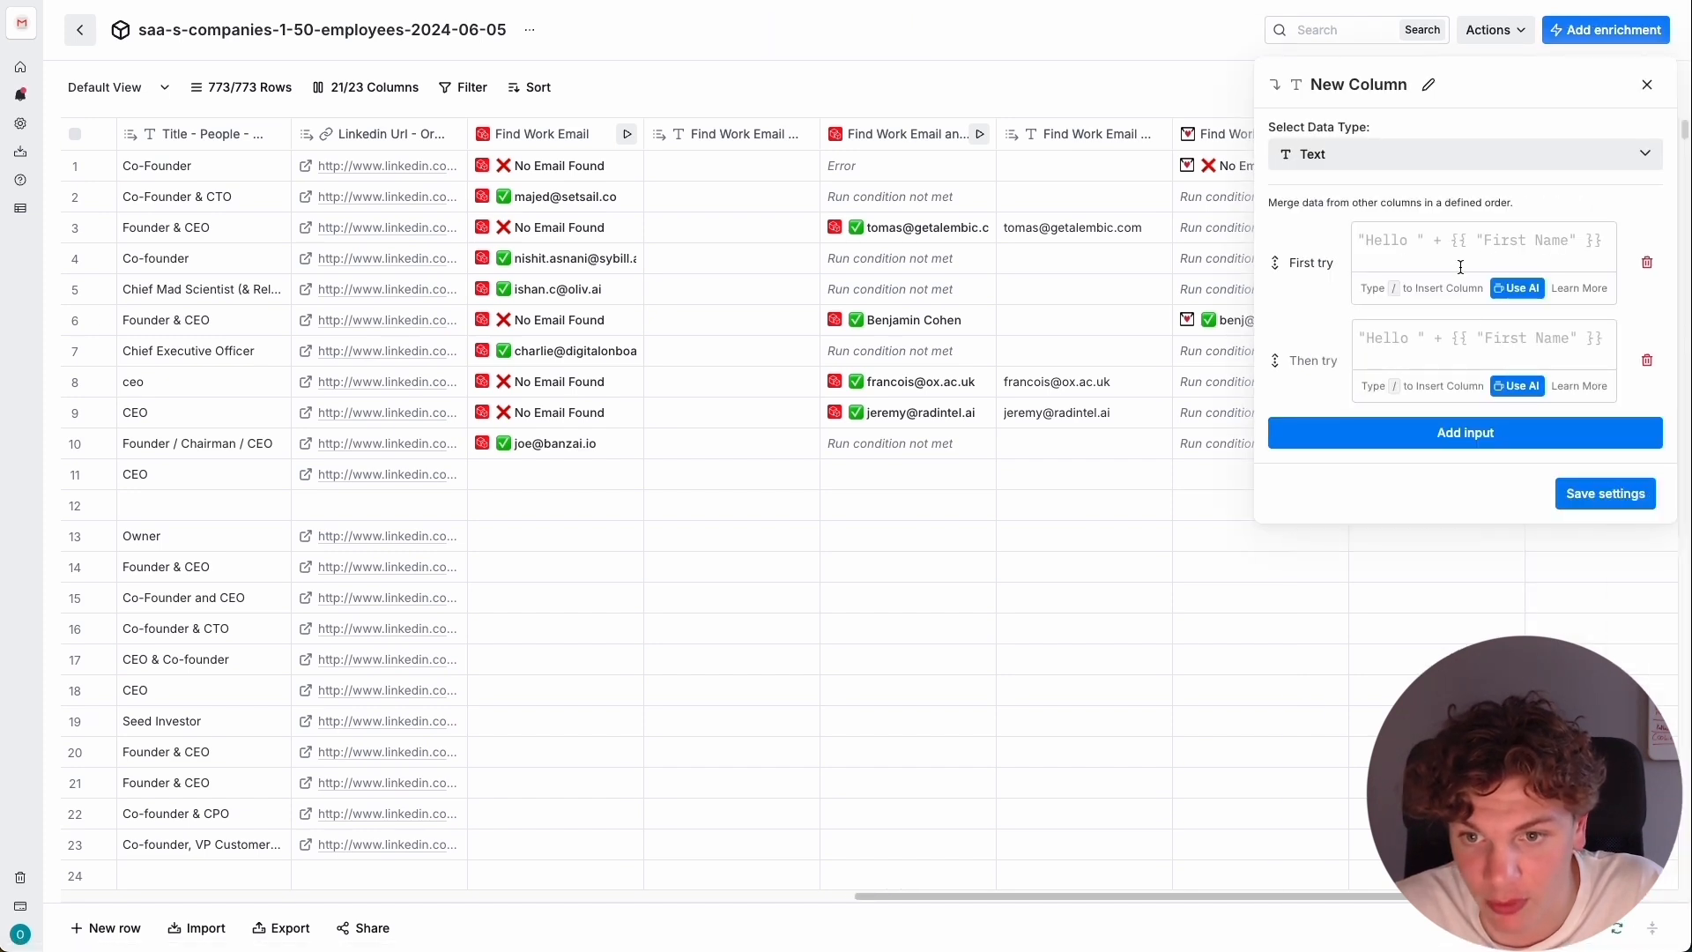
pyautogui.click(1486, 240)
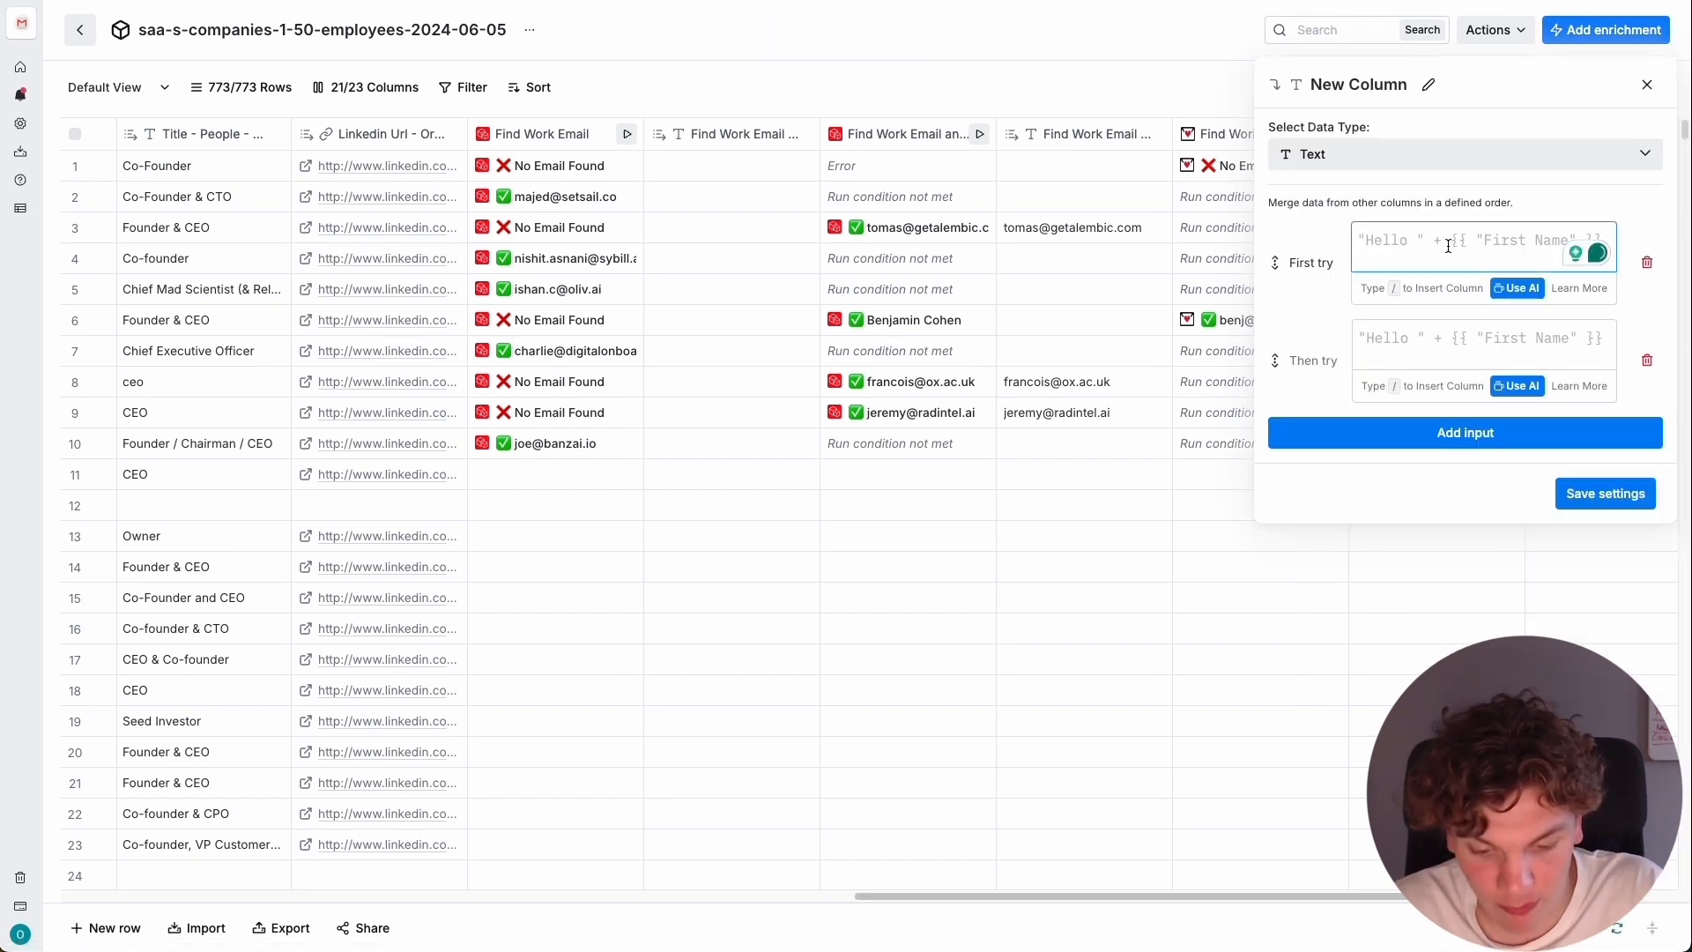
pyautogui.write('/')
pyautogui.scroll(-5, 1455, 467)
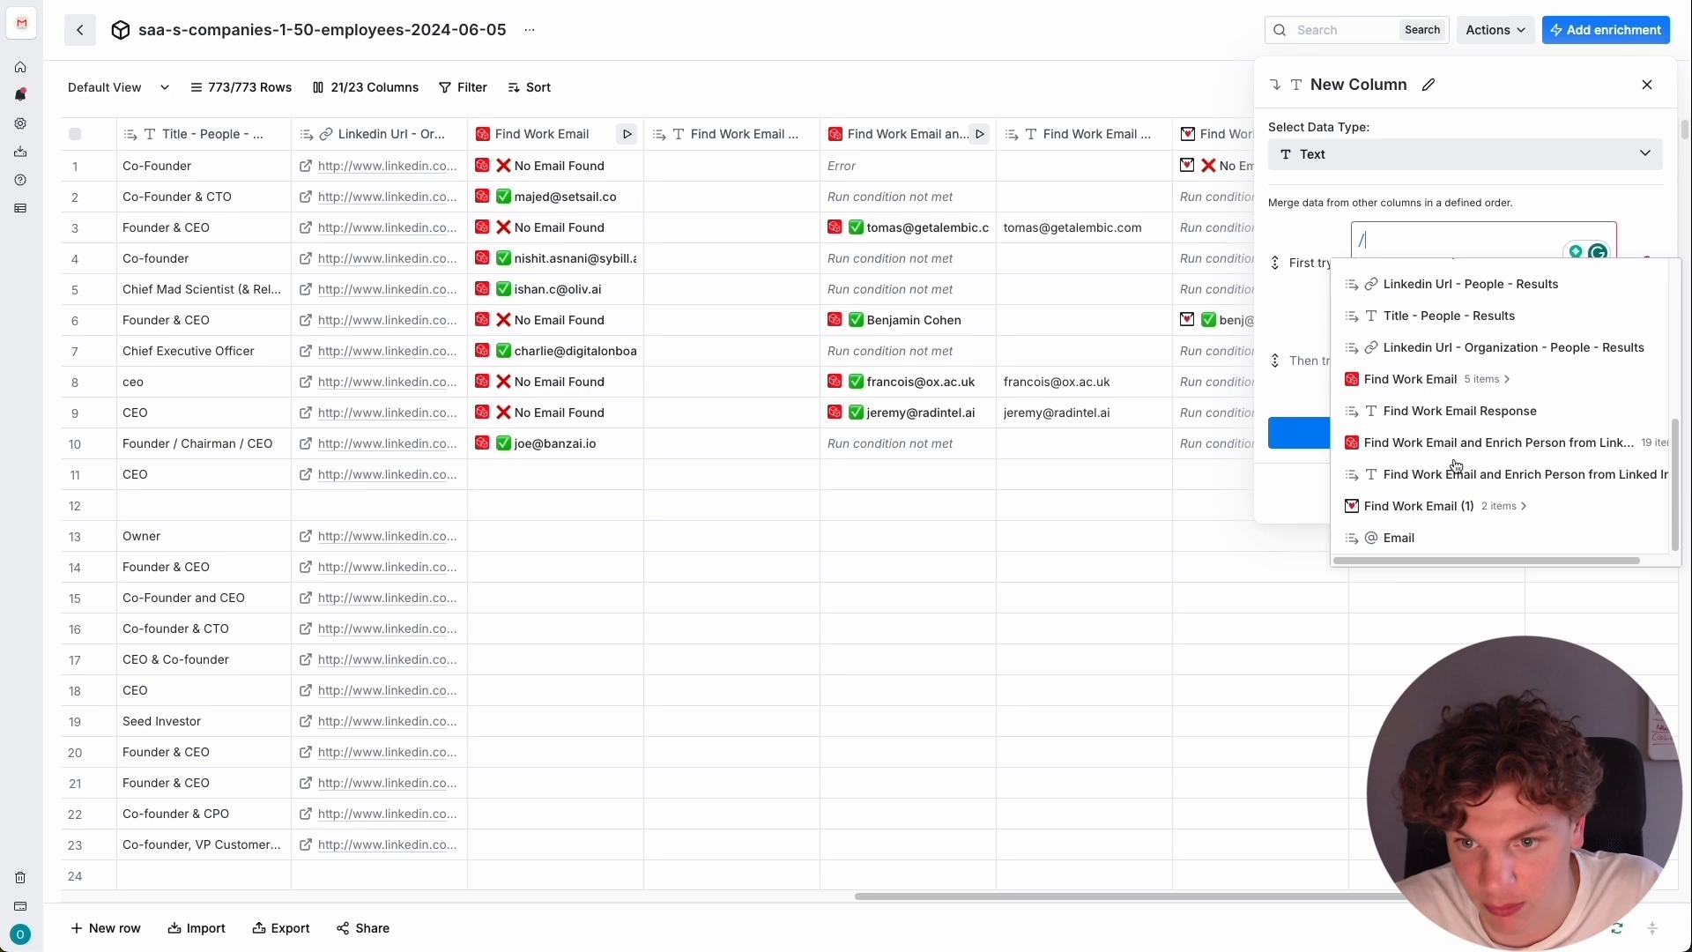
pyautogui.click(1473, 381)
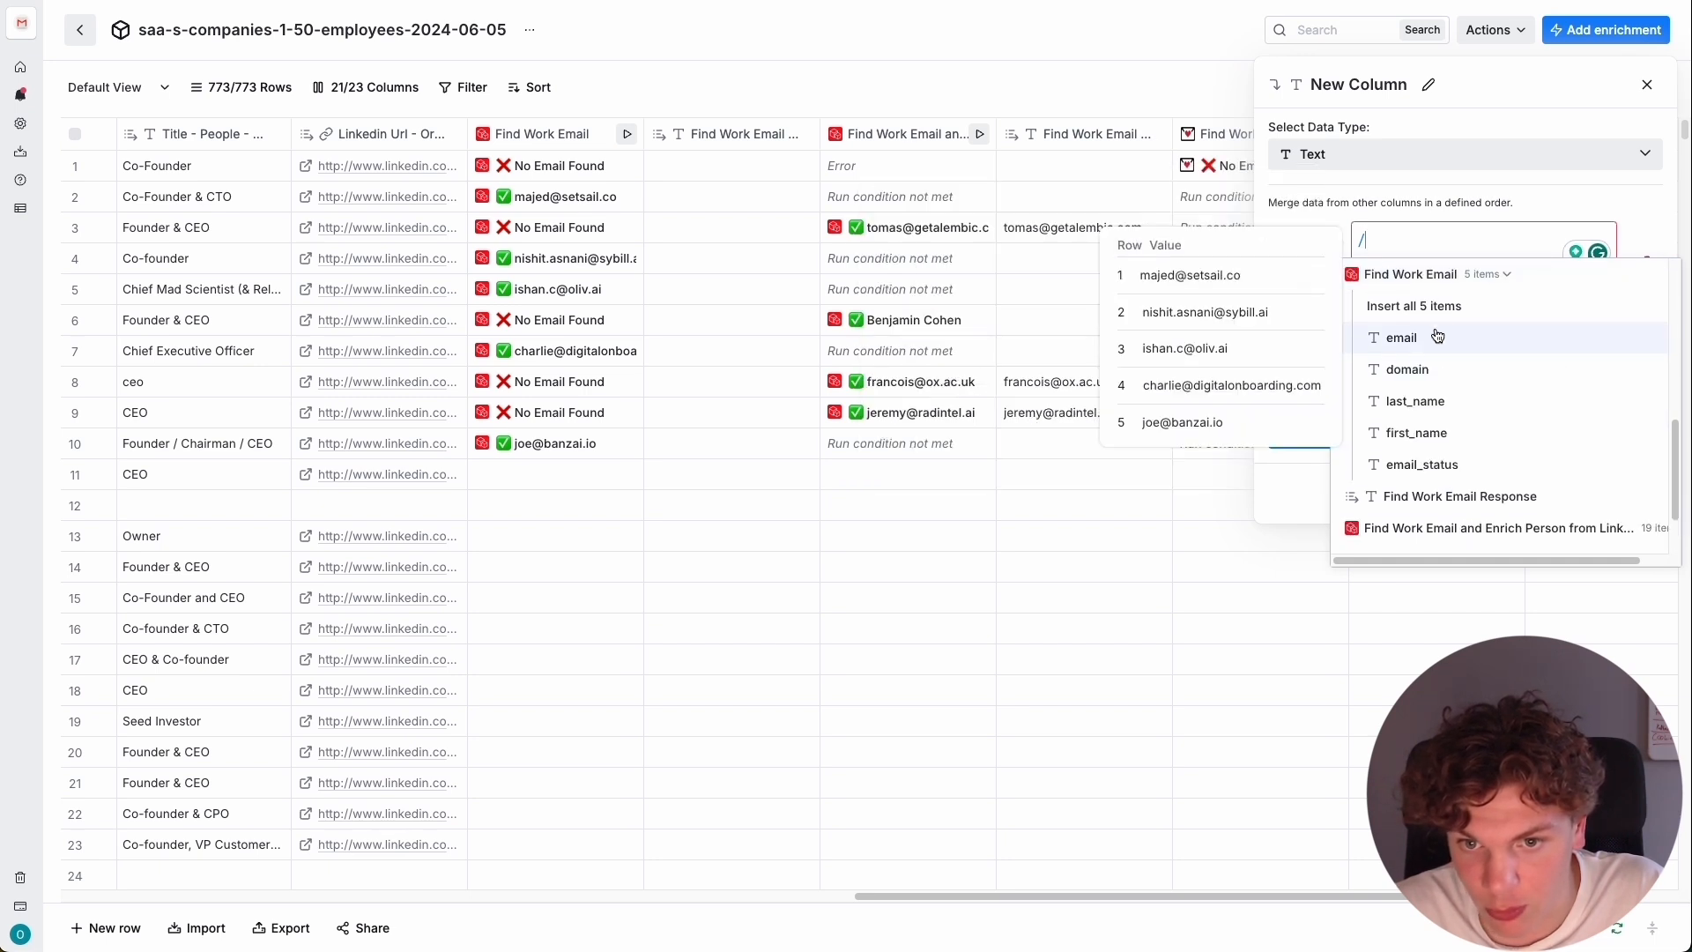
pyautogui.click(1564, 342)
# Set the merge column's second try to the Find Work Email and Enrich Person from Linked In Response column.
pyautogui.click(1440, 354)
pyautogui.write('/')
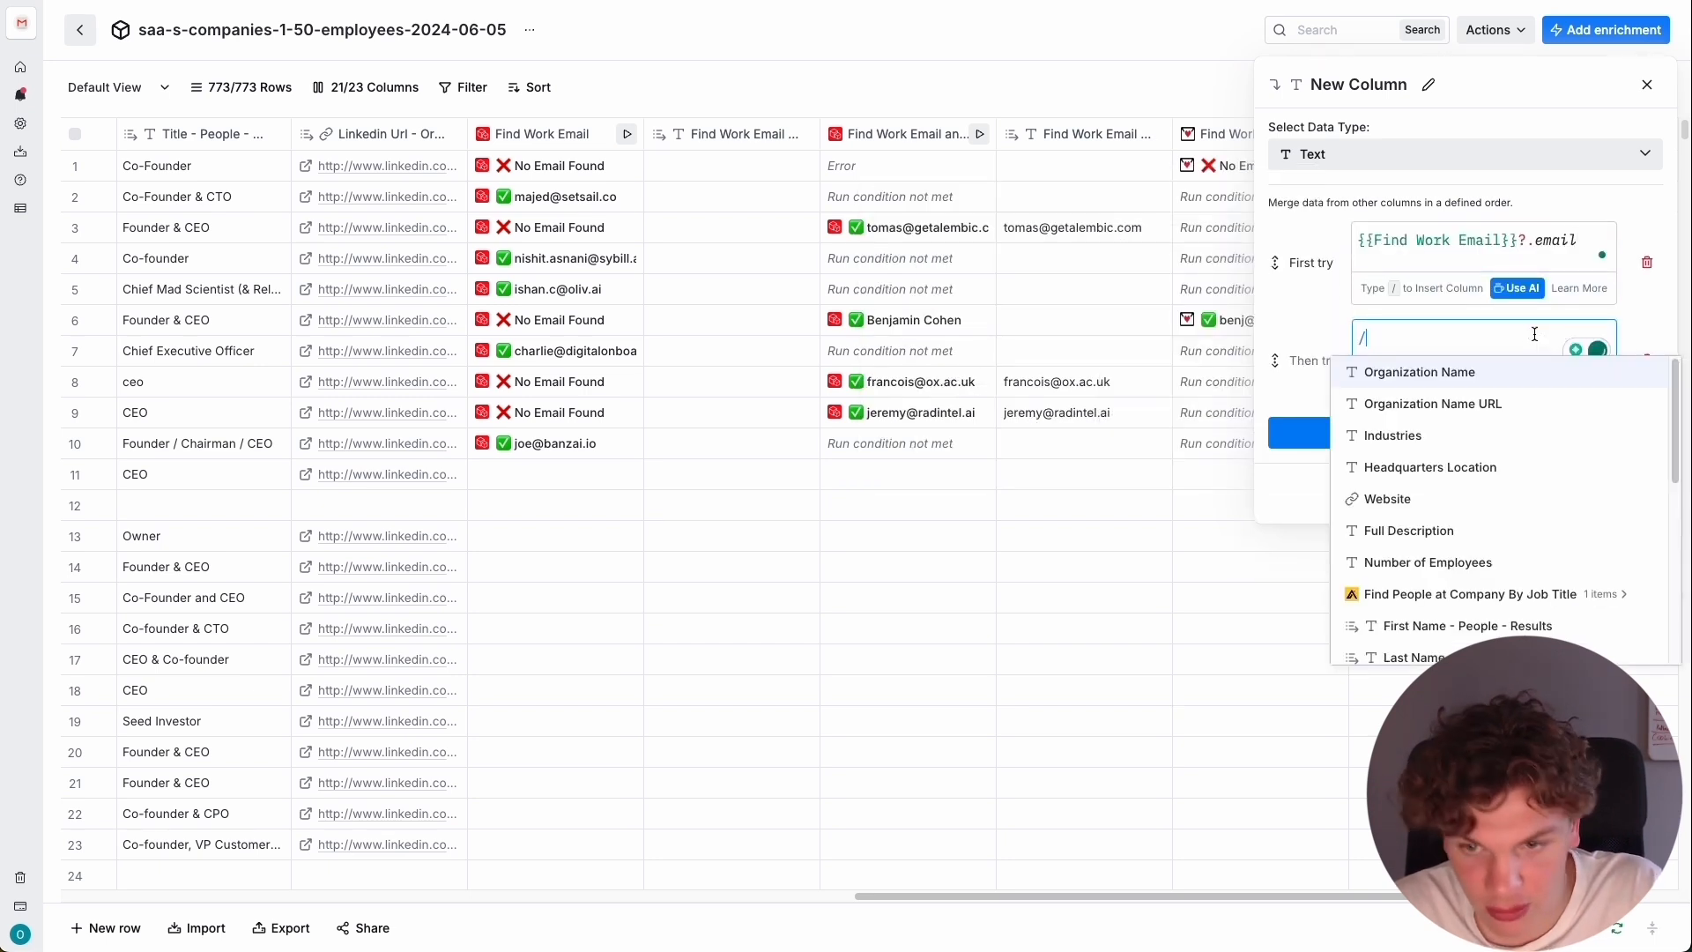
pyautogui.scroll(-4, 1436, 398)
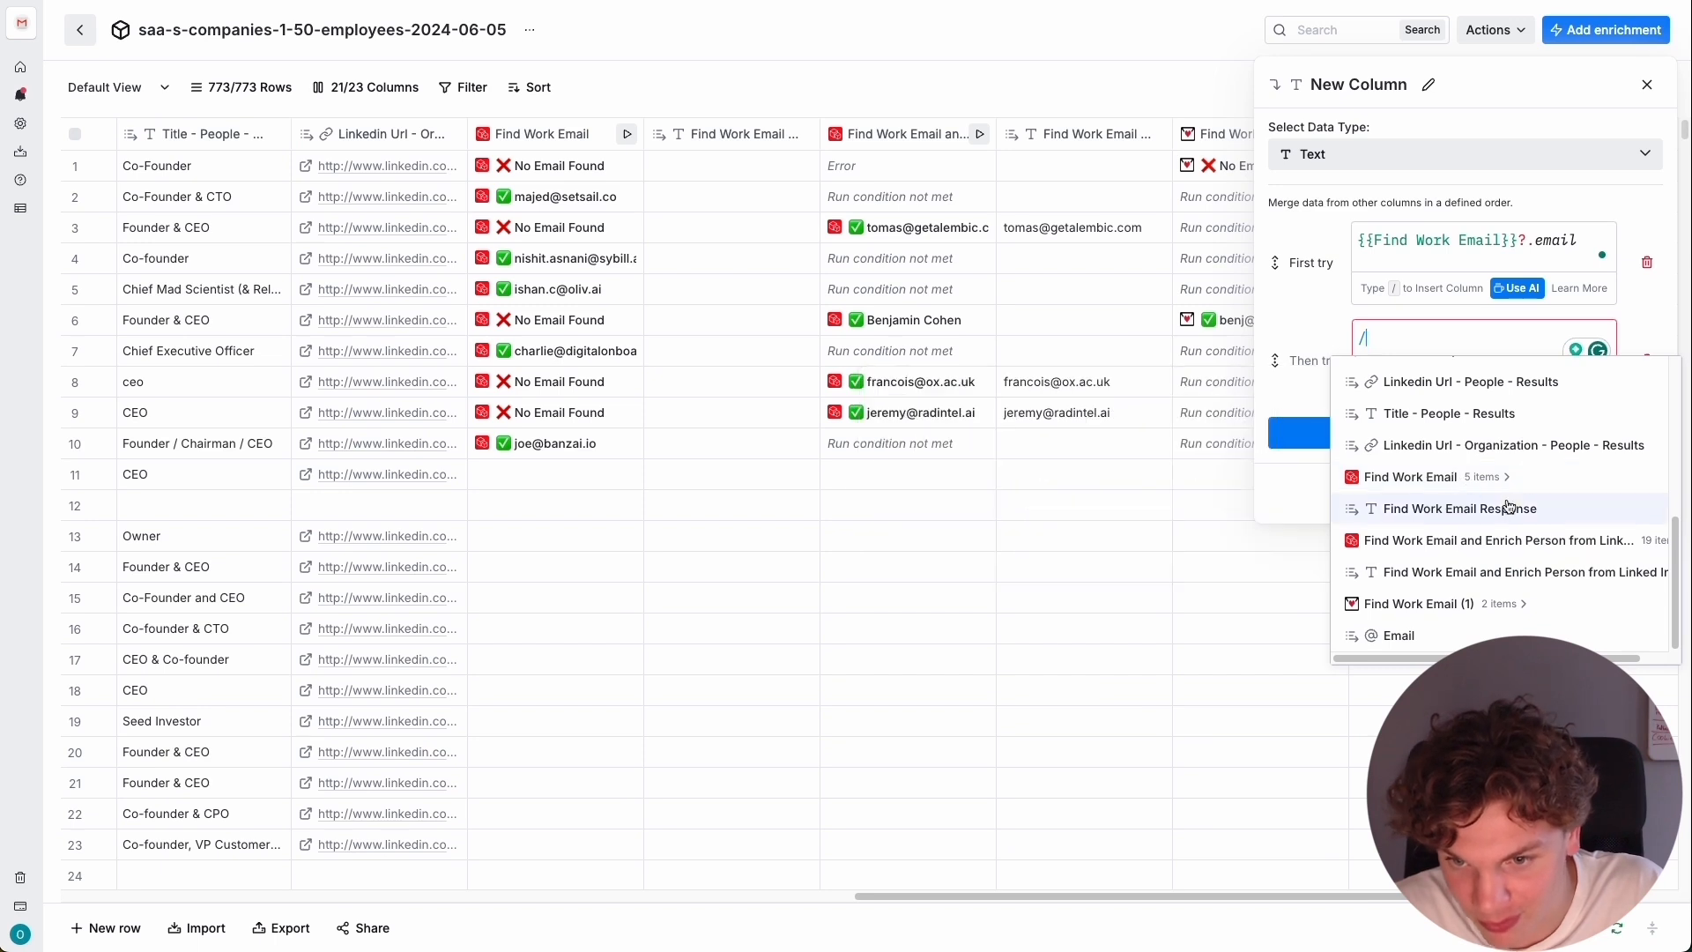
pyautogui.moveTo(1491, 467)
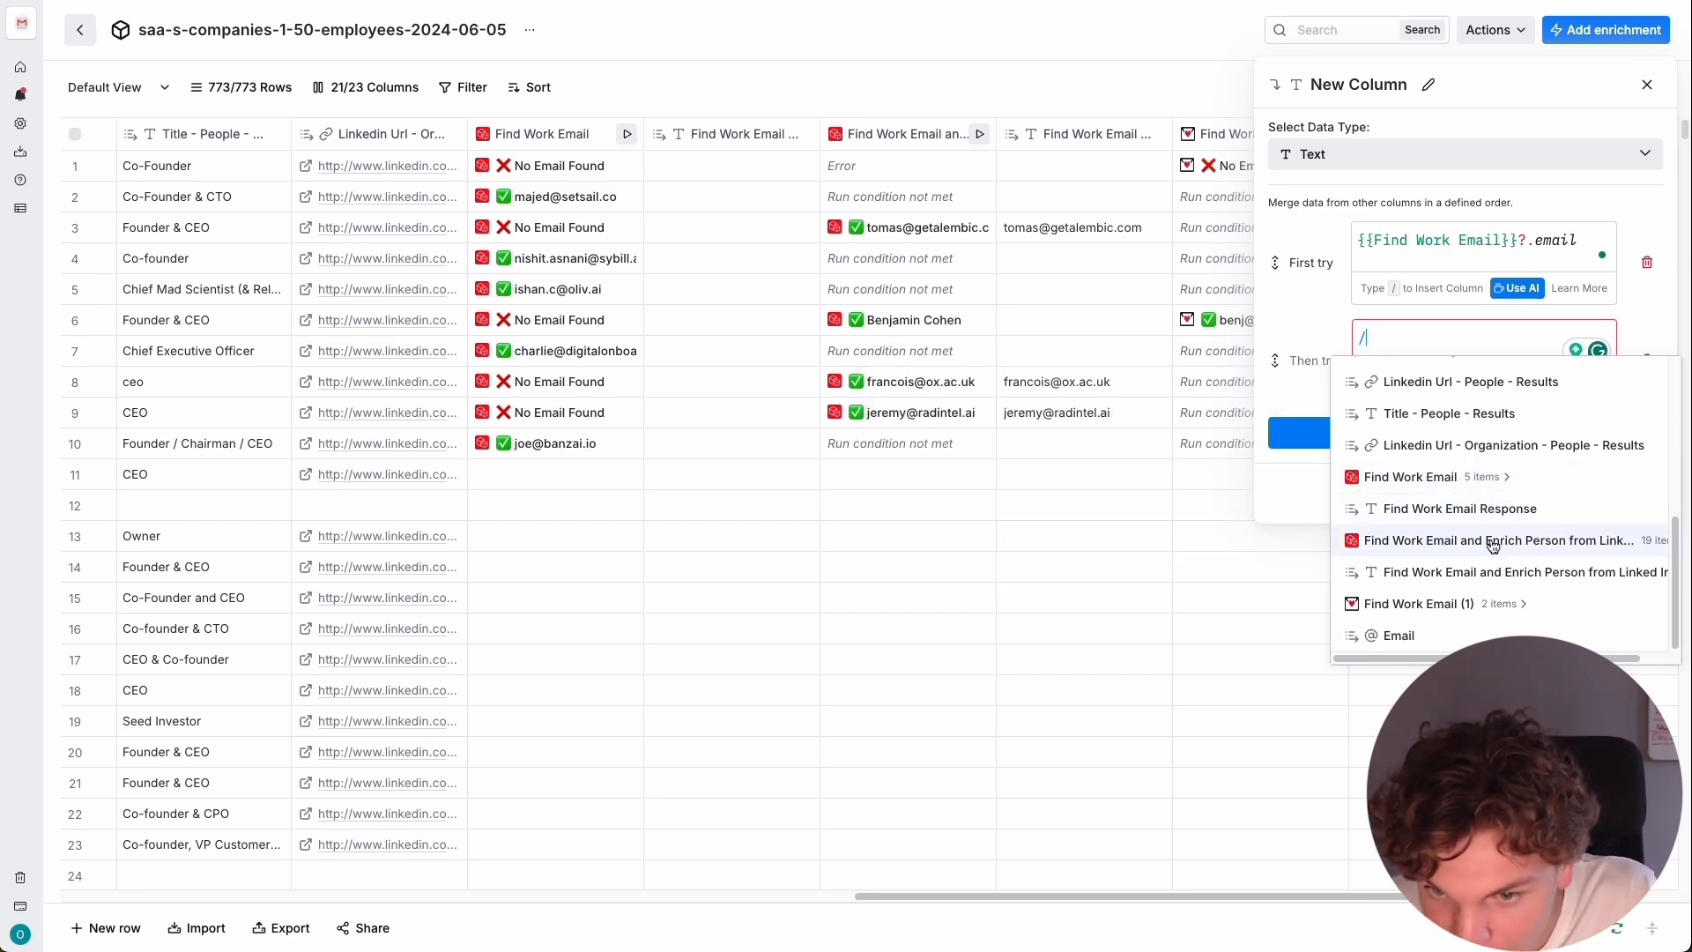
pyautogui.moveTo(1491, 546)
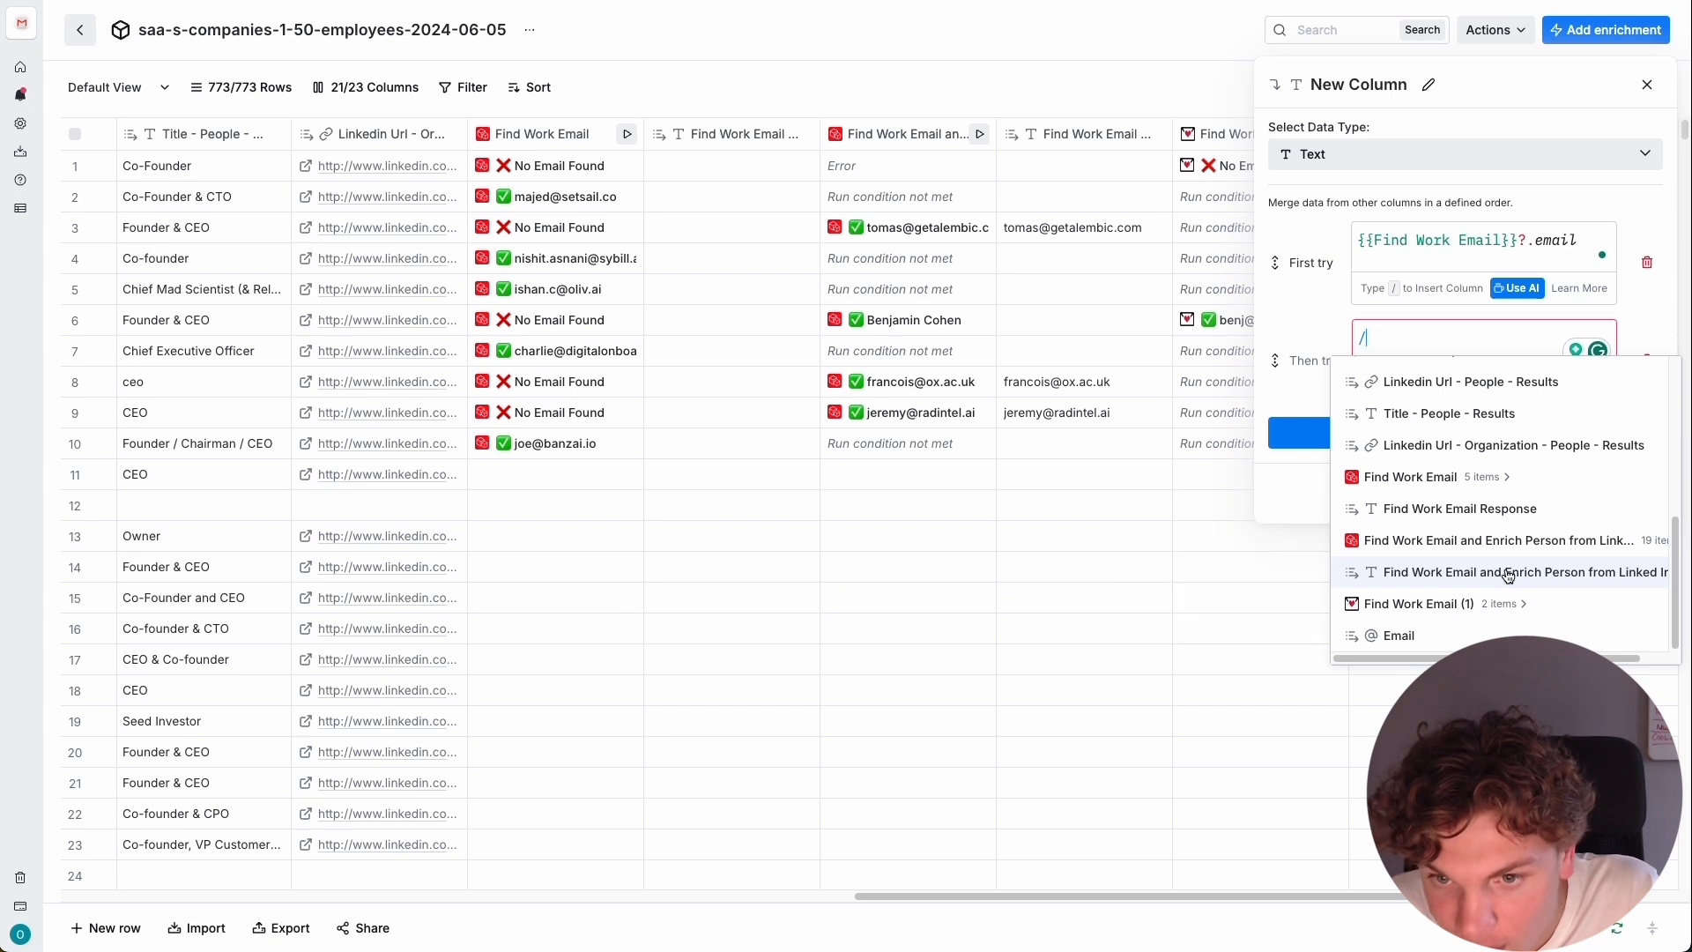
pyautogui.click(1434, 572)
# Set the merge column's third try to the Email column and save the merge settings.
pyautogui.click(1470, 468)
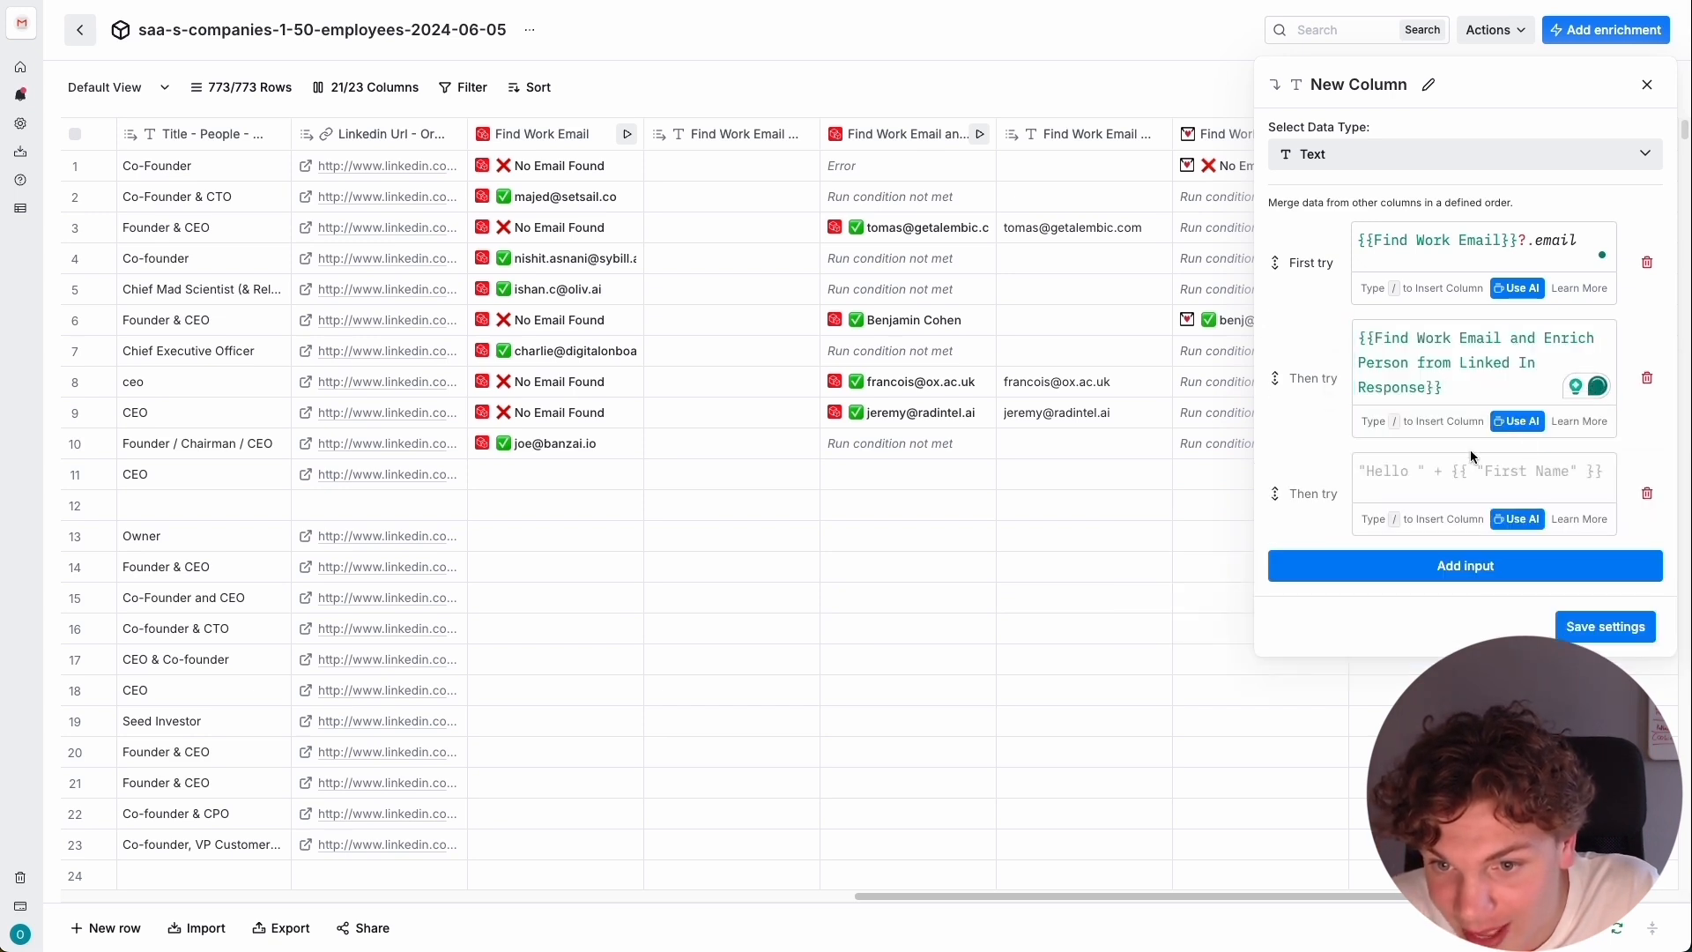
pyautogui.write('/')
pyautogui.scroll(-3, 1497, 643)
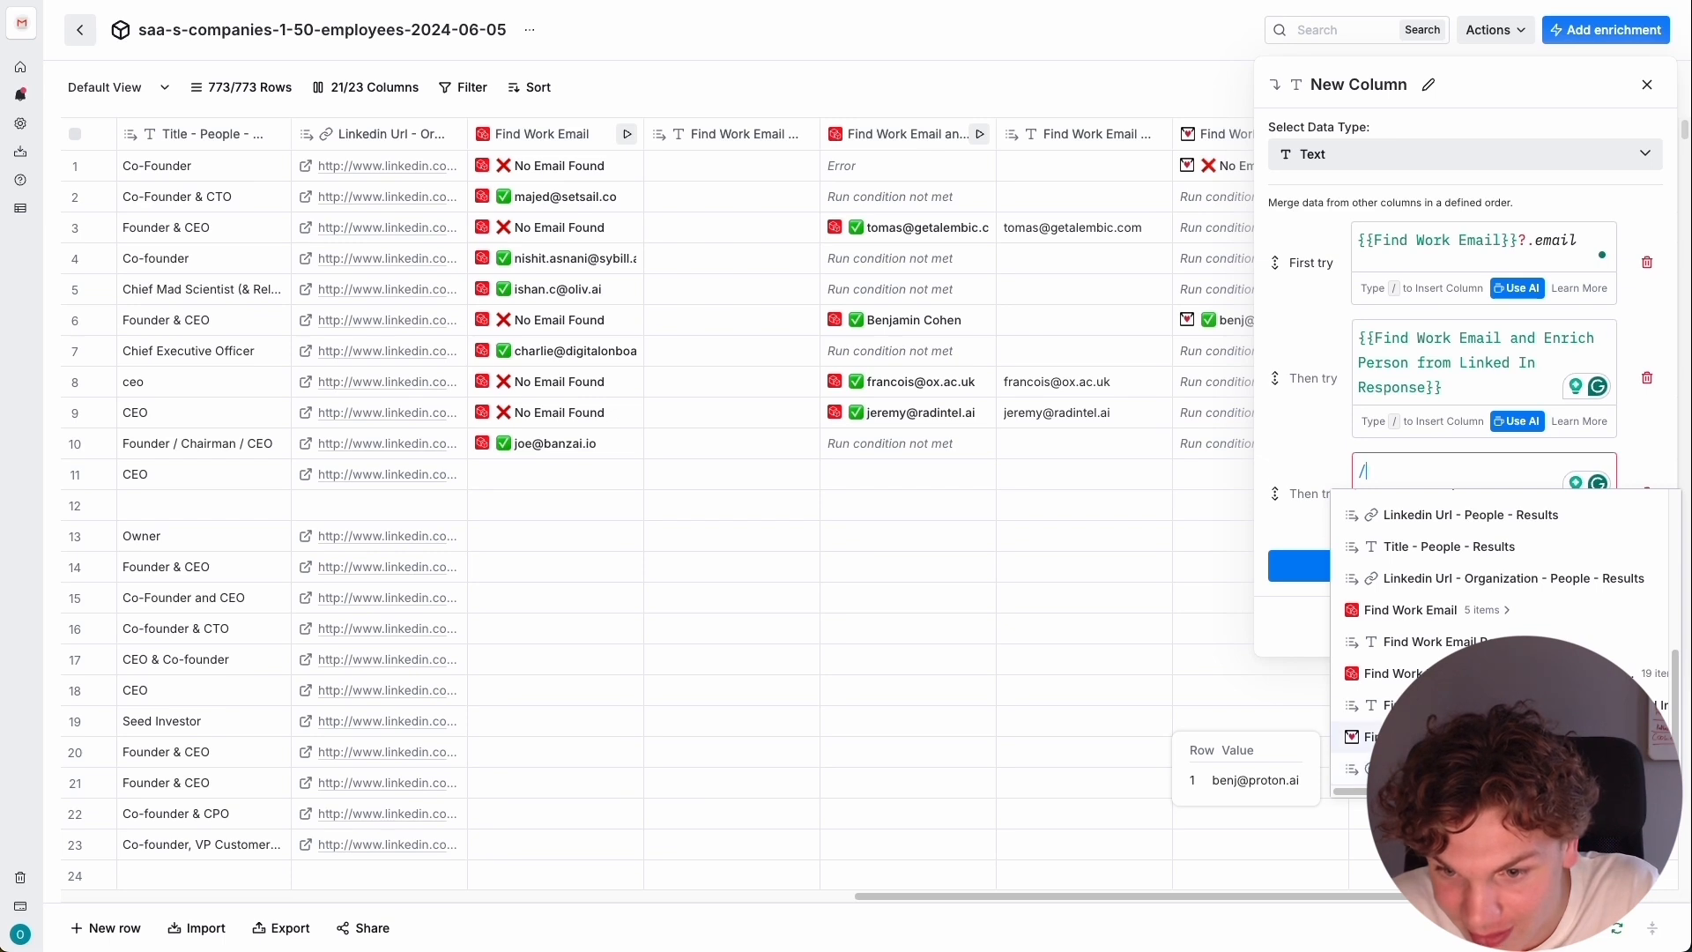
pyautogui.click(1489, 768)
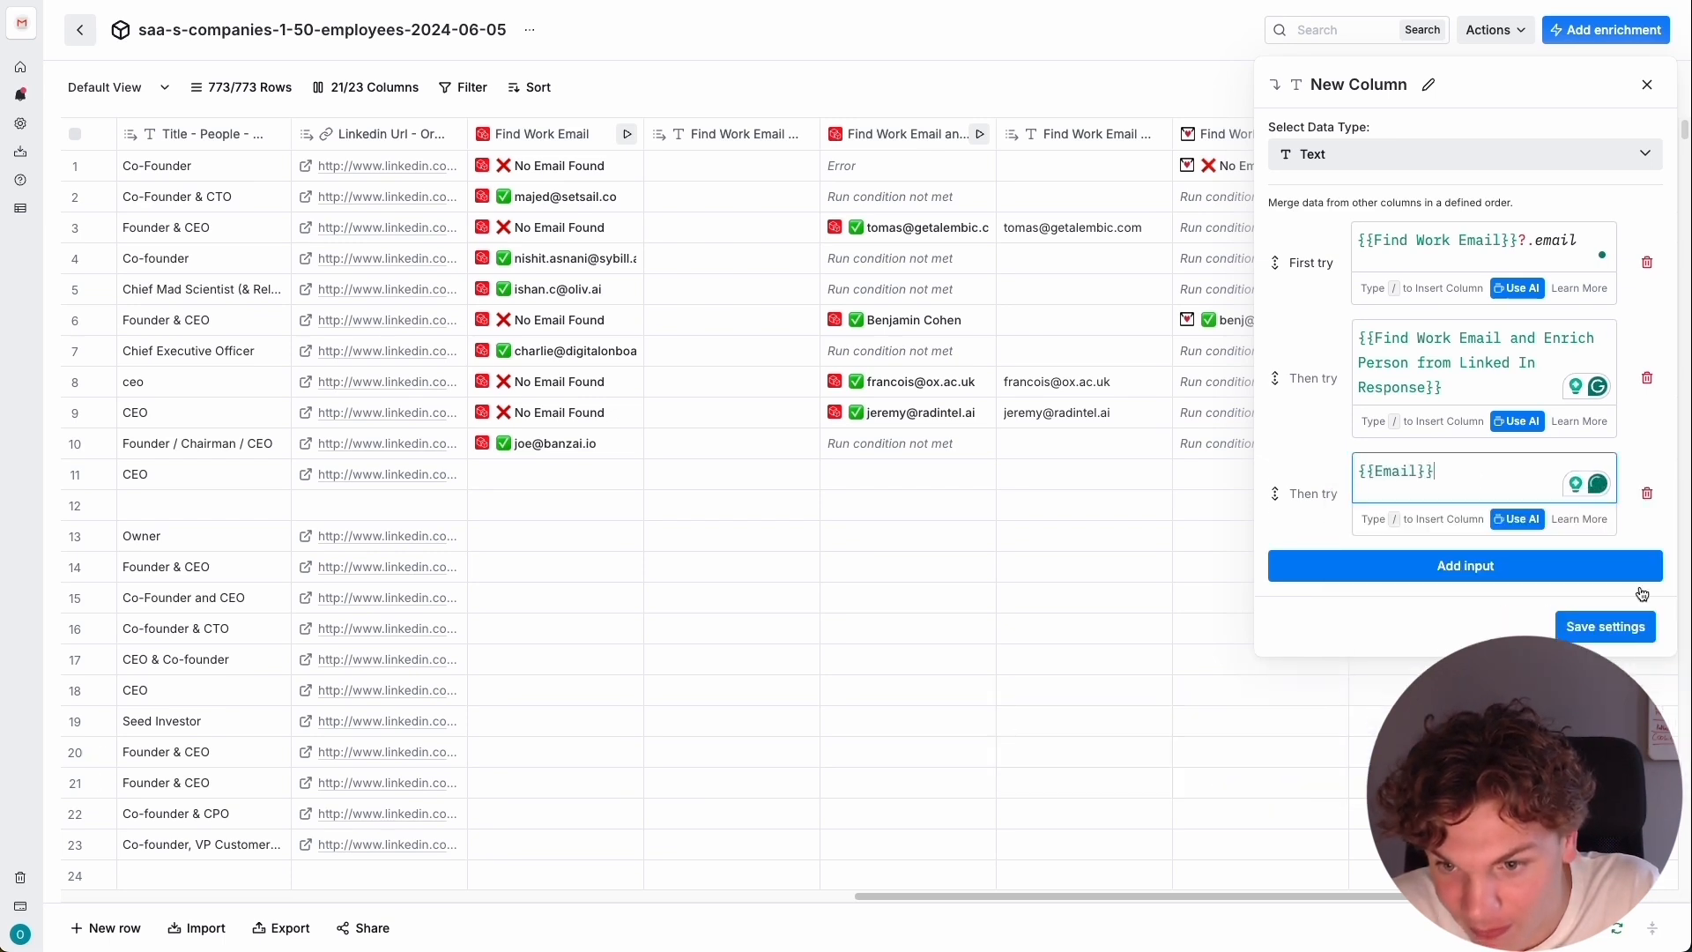
pyautogui.click(1625, 641)
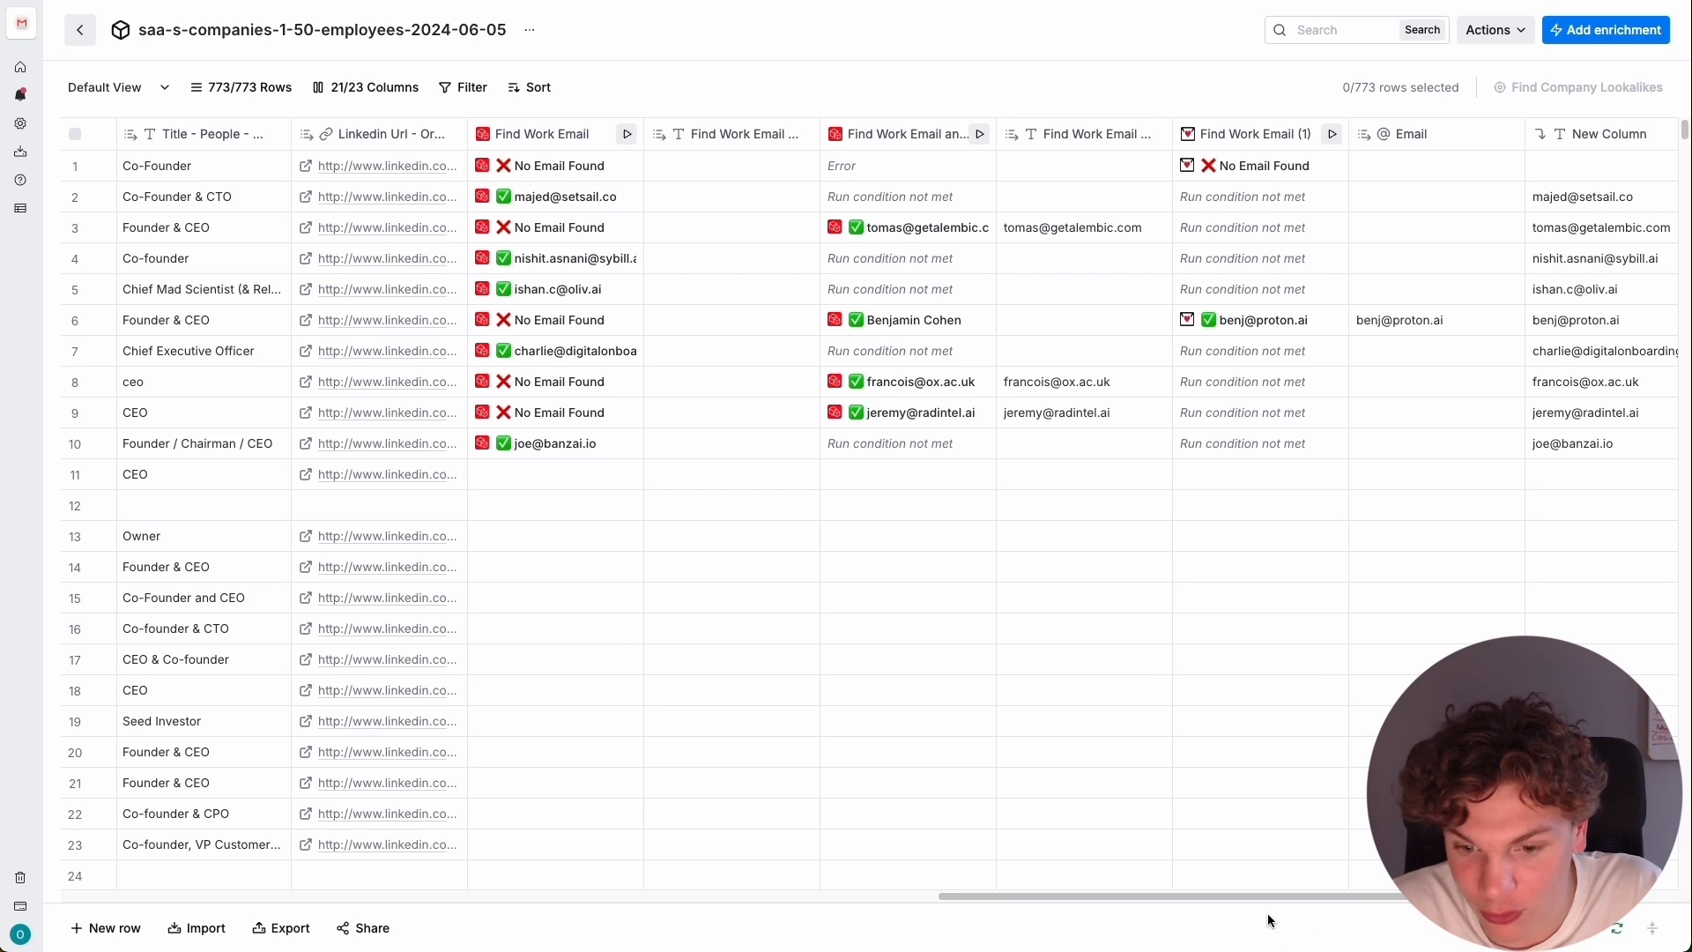
pyautogui.moveTo(1282, 897); pyautogui.dragTo(1357, 896)
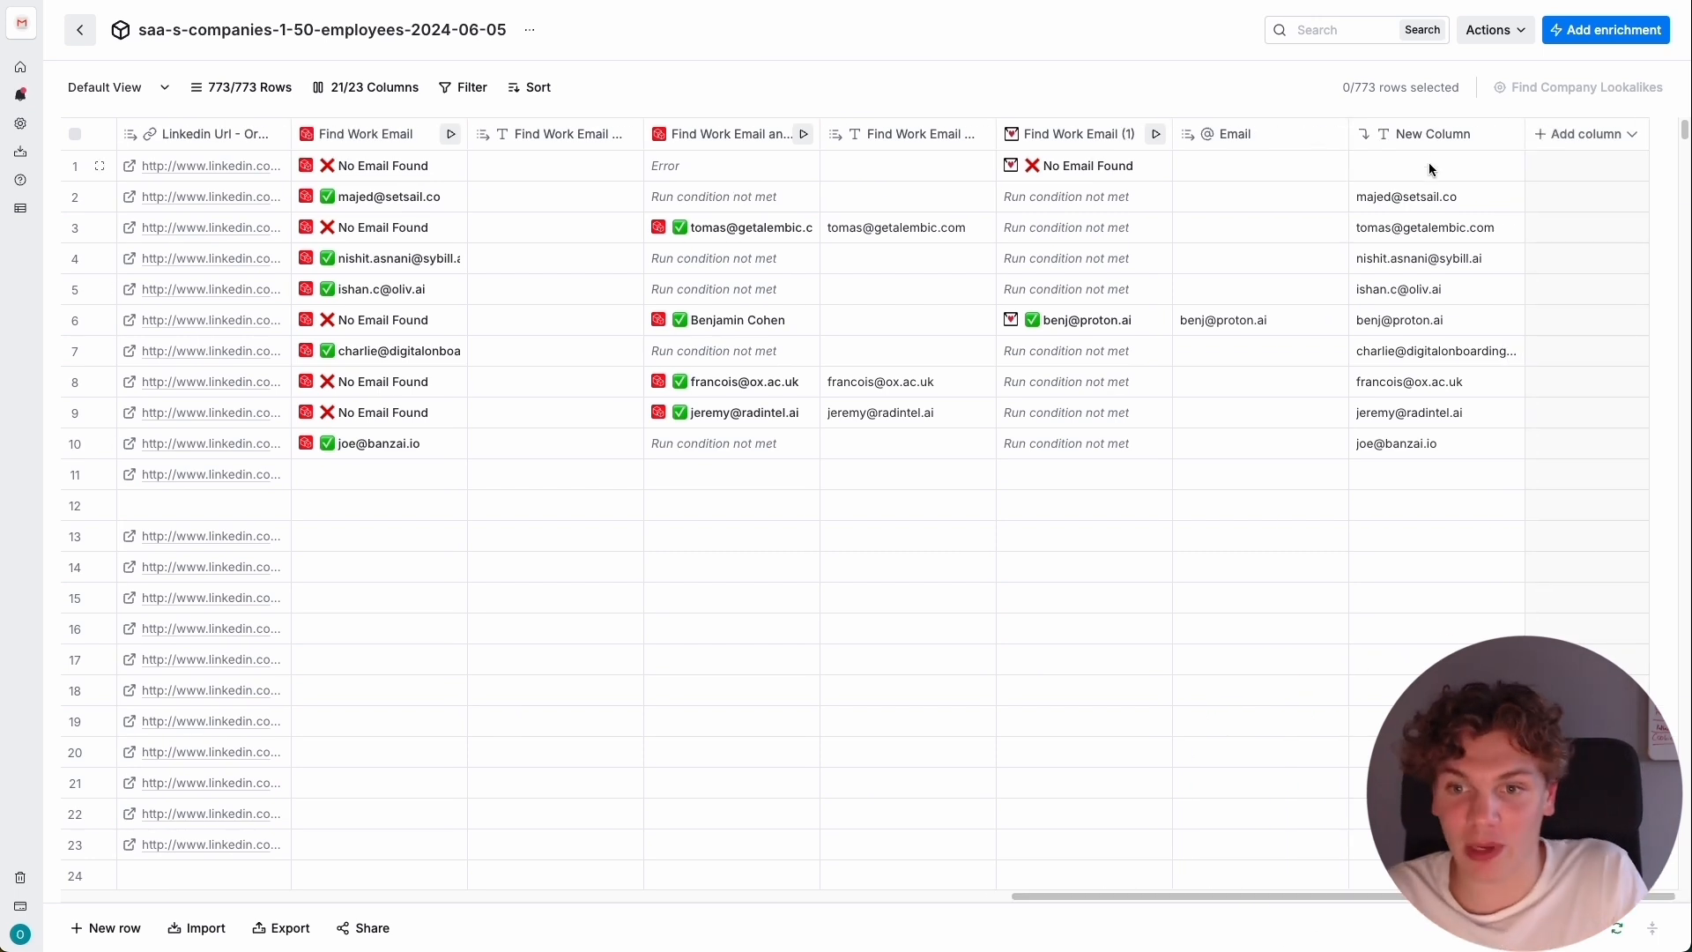
pyautogui.click(1428, 197)
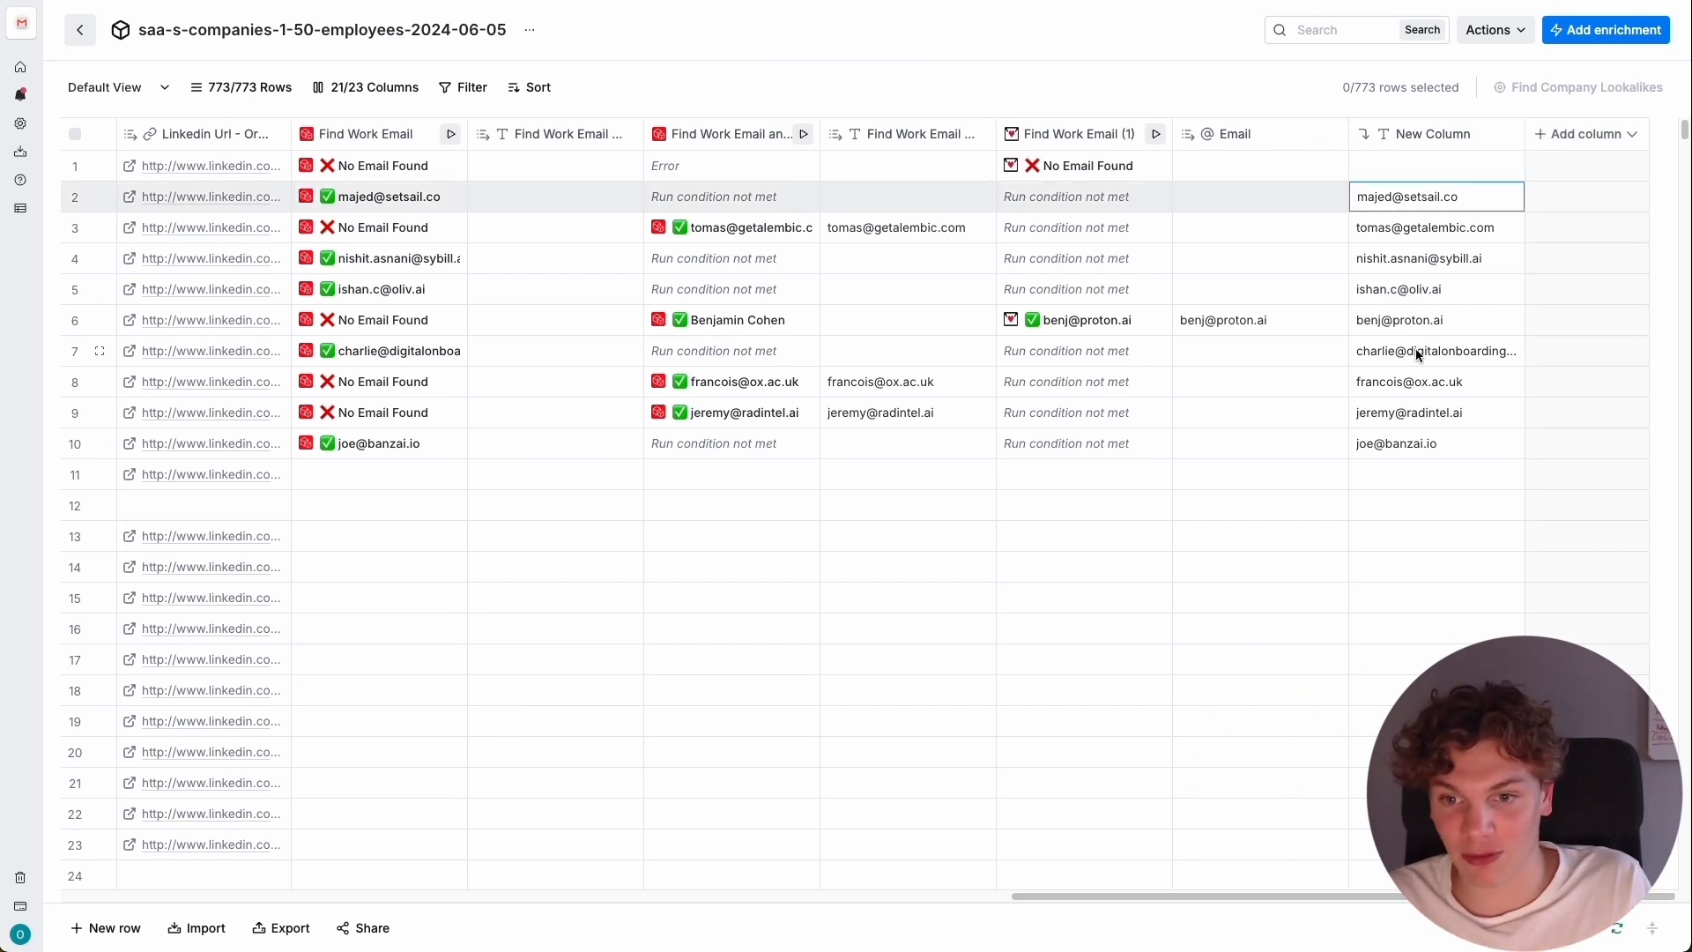
pyautogui.click(1408, 449)
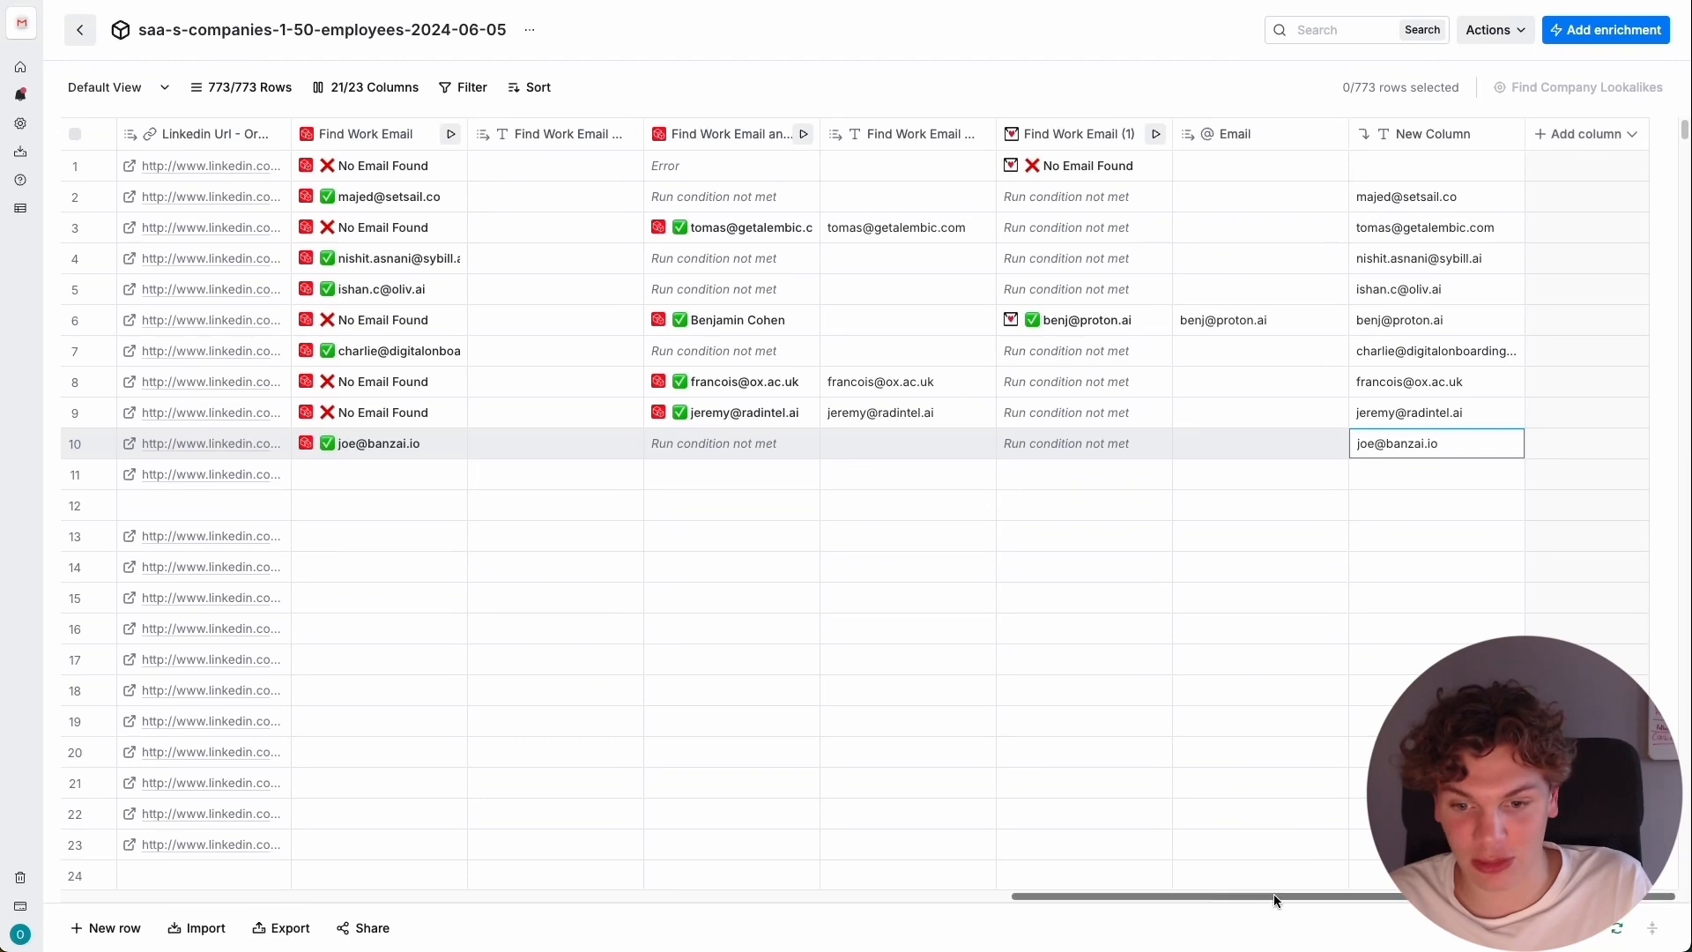
# Run the first Find Work Email enrichment individually on rows 11, 12 and 13.
pyautogui.hscroll(-3, 1272, 893)
pyautogui.hscroll(2, 686, 485)
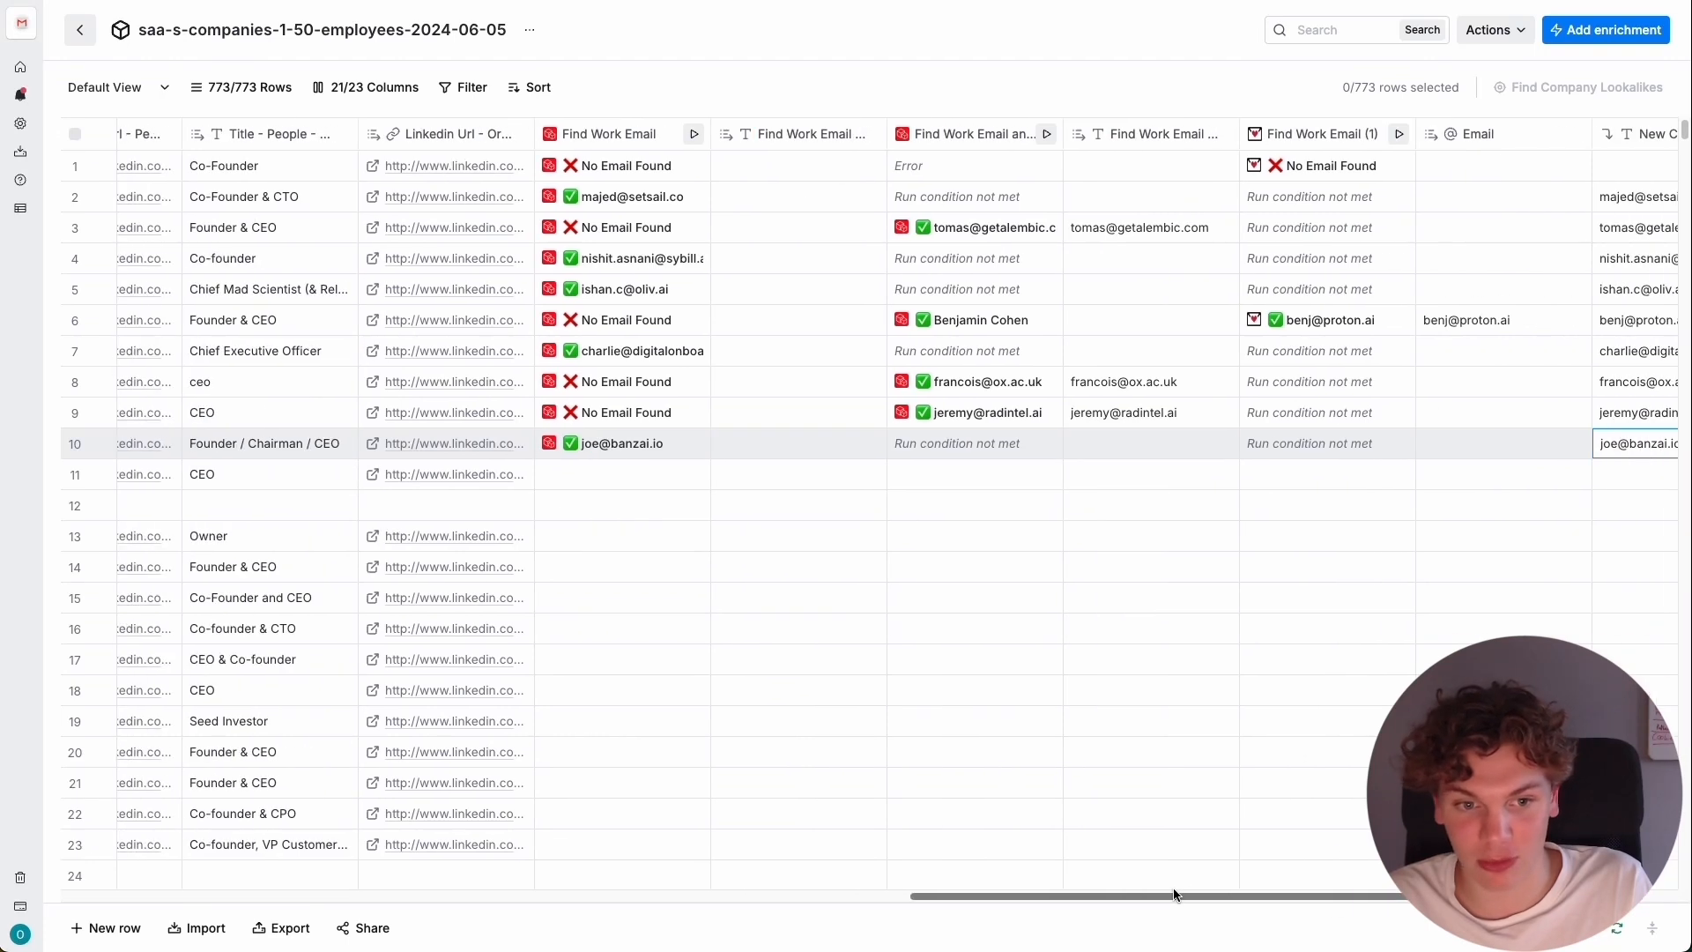
pyautogui.click(687, 475)
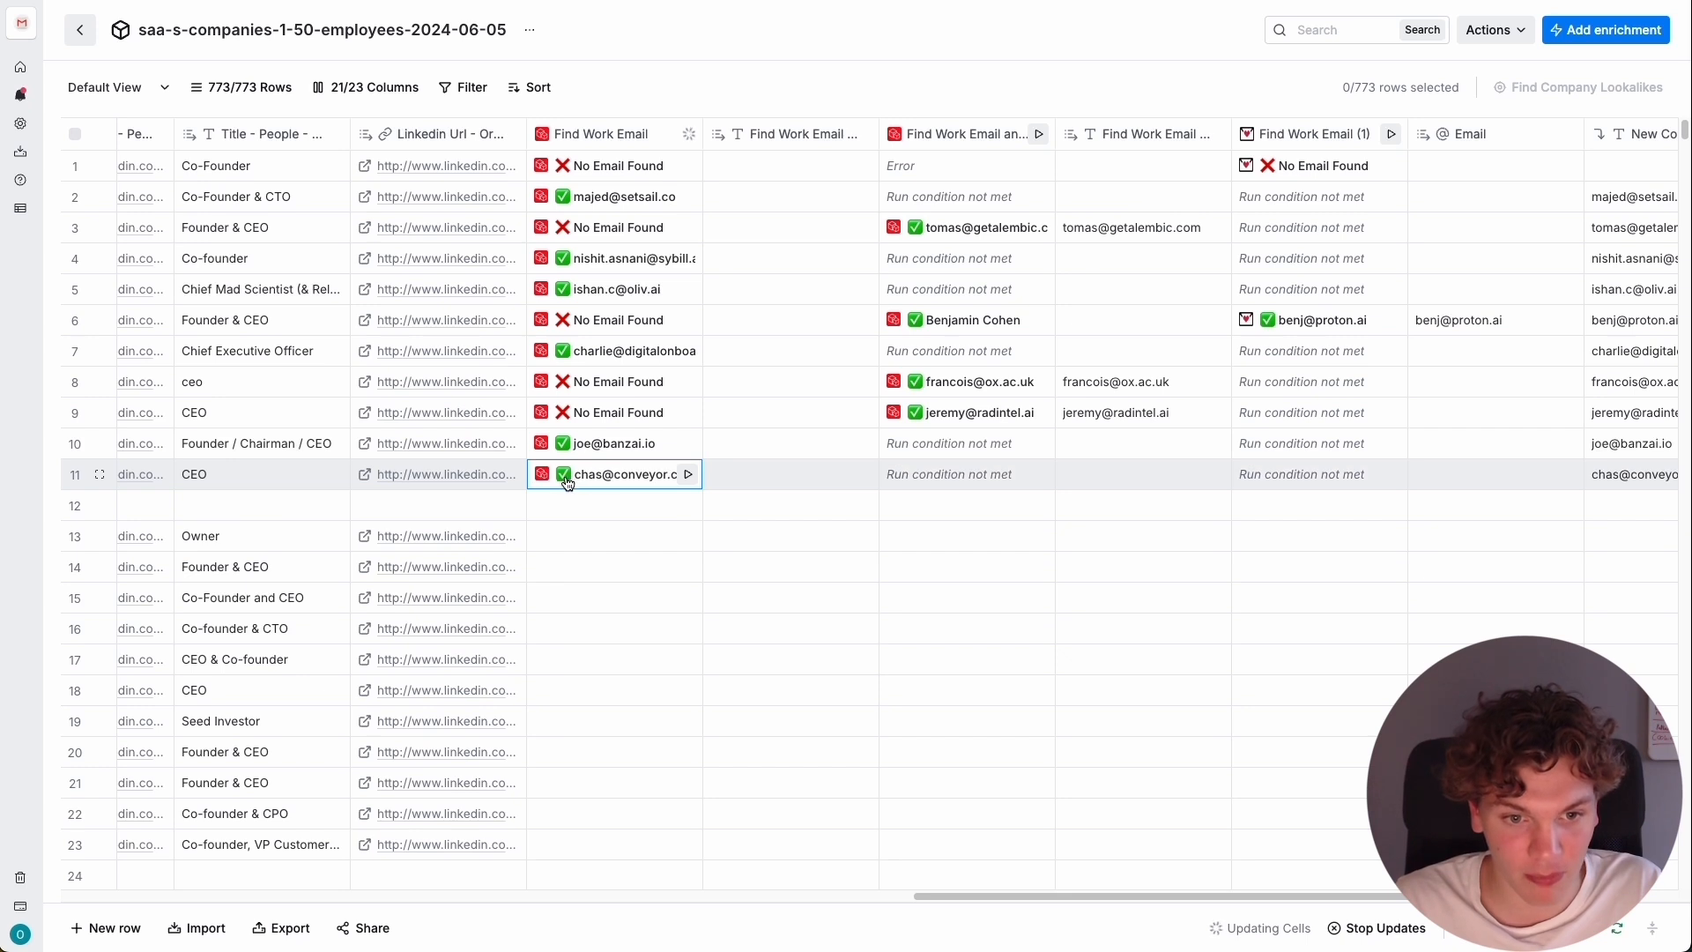
pyautogui.moveTo(1112, 895); pyautogui.dragTo(1304, 895)
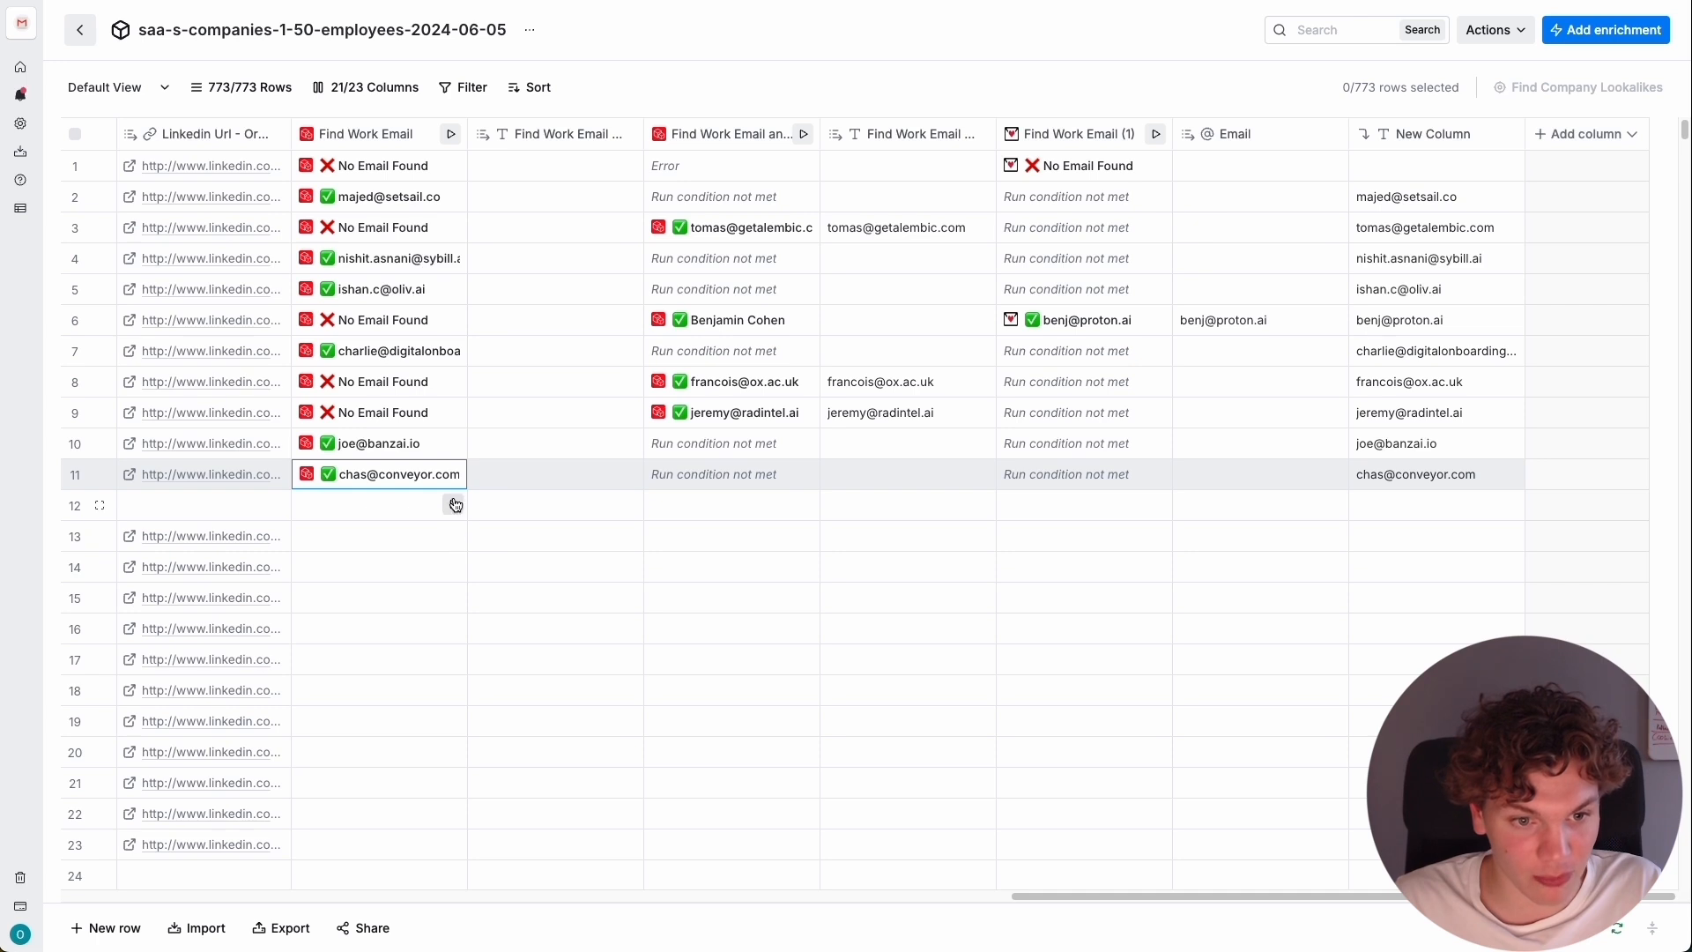
pyautogui.click(455, 504)
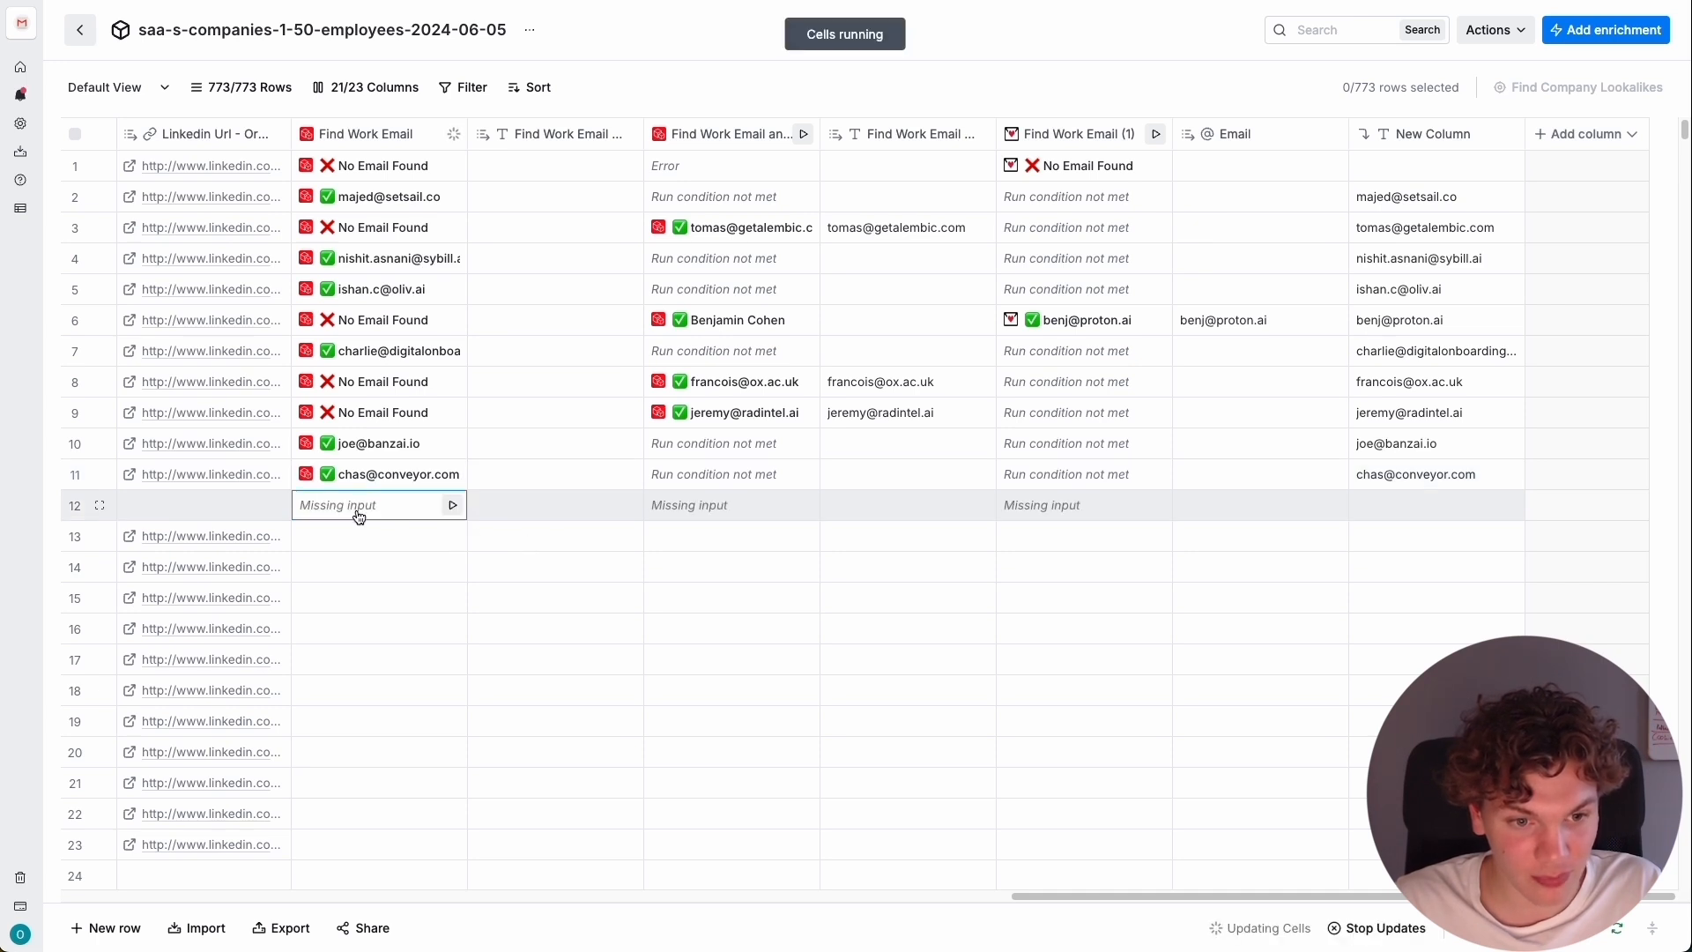
pyautogui.click(453, 536)
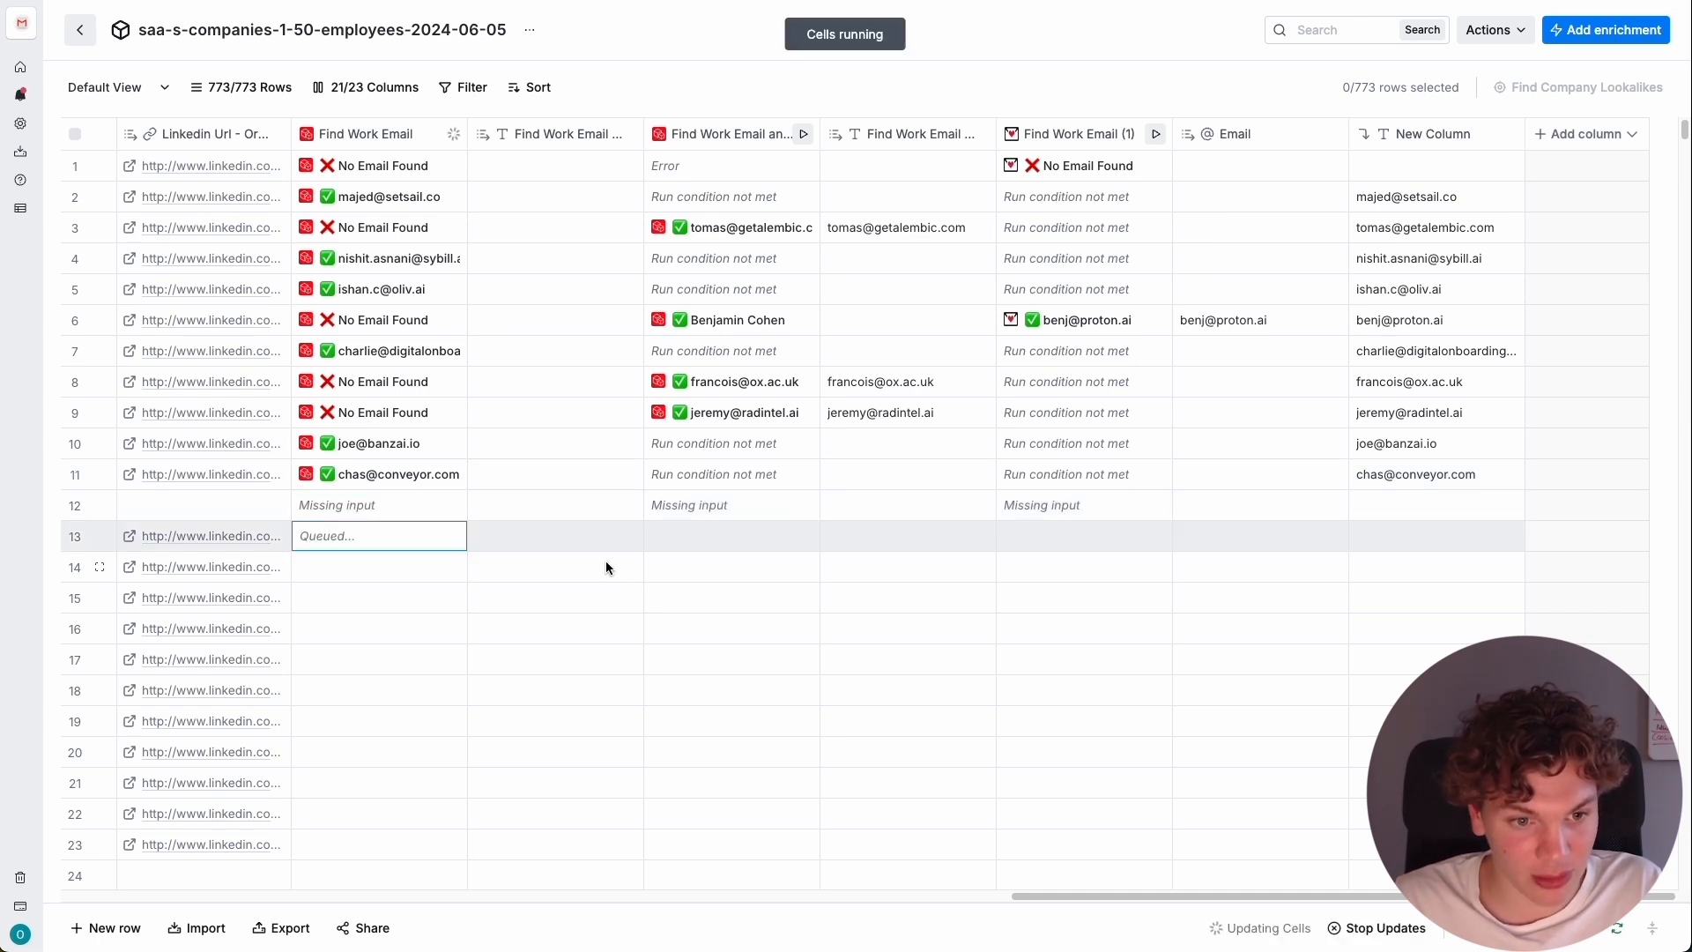
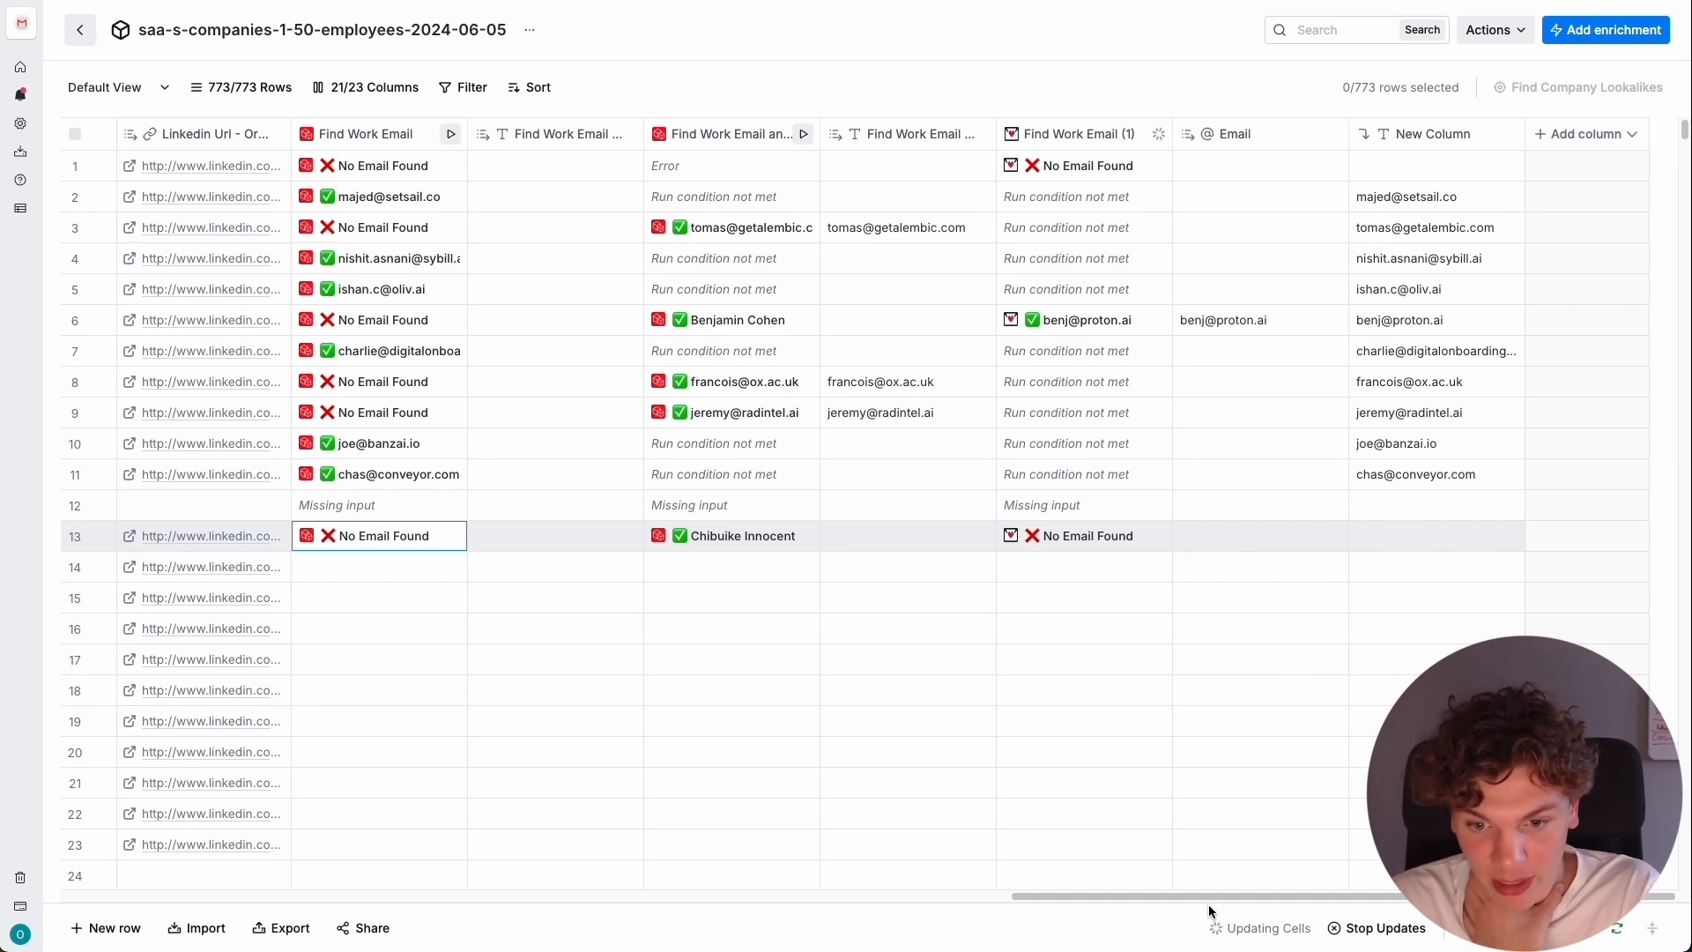
# Run the first Find Work Email enrichment individually on rows 14 through 19.
pyautogui.moveTo(1208, 898)
pyautogui.mouseDown()
pyautogui.moveTo(1157, 899)
pyautogui.moveTo(1220, 895)
pyautogui.mouseUp()
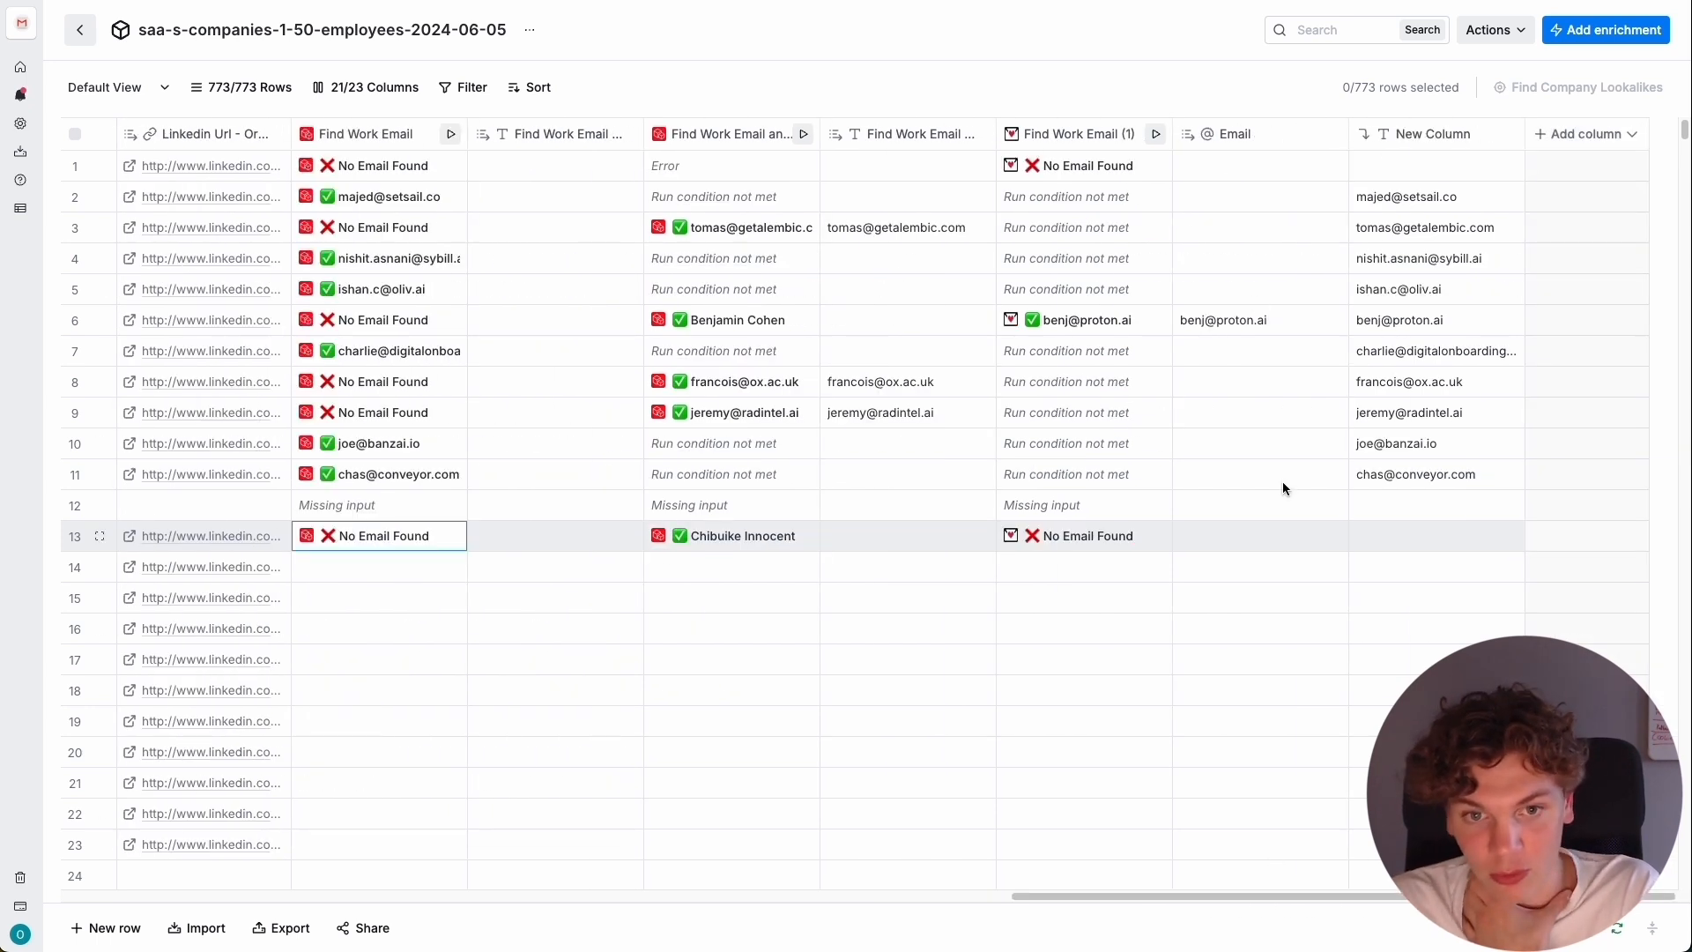
pyautogui.moveTo(1093, 895); pyautogui.dragTo(1040, 895)
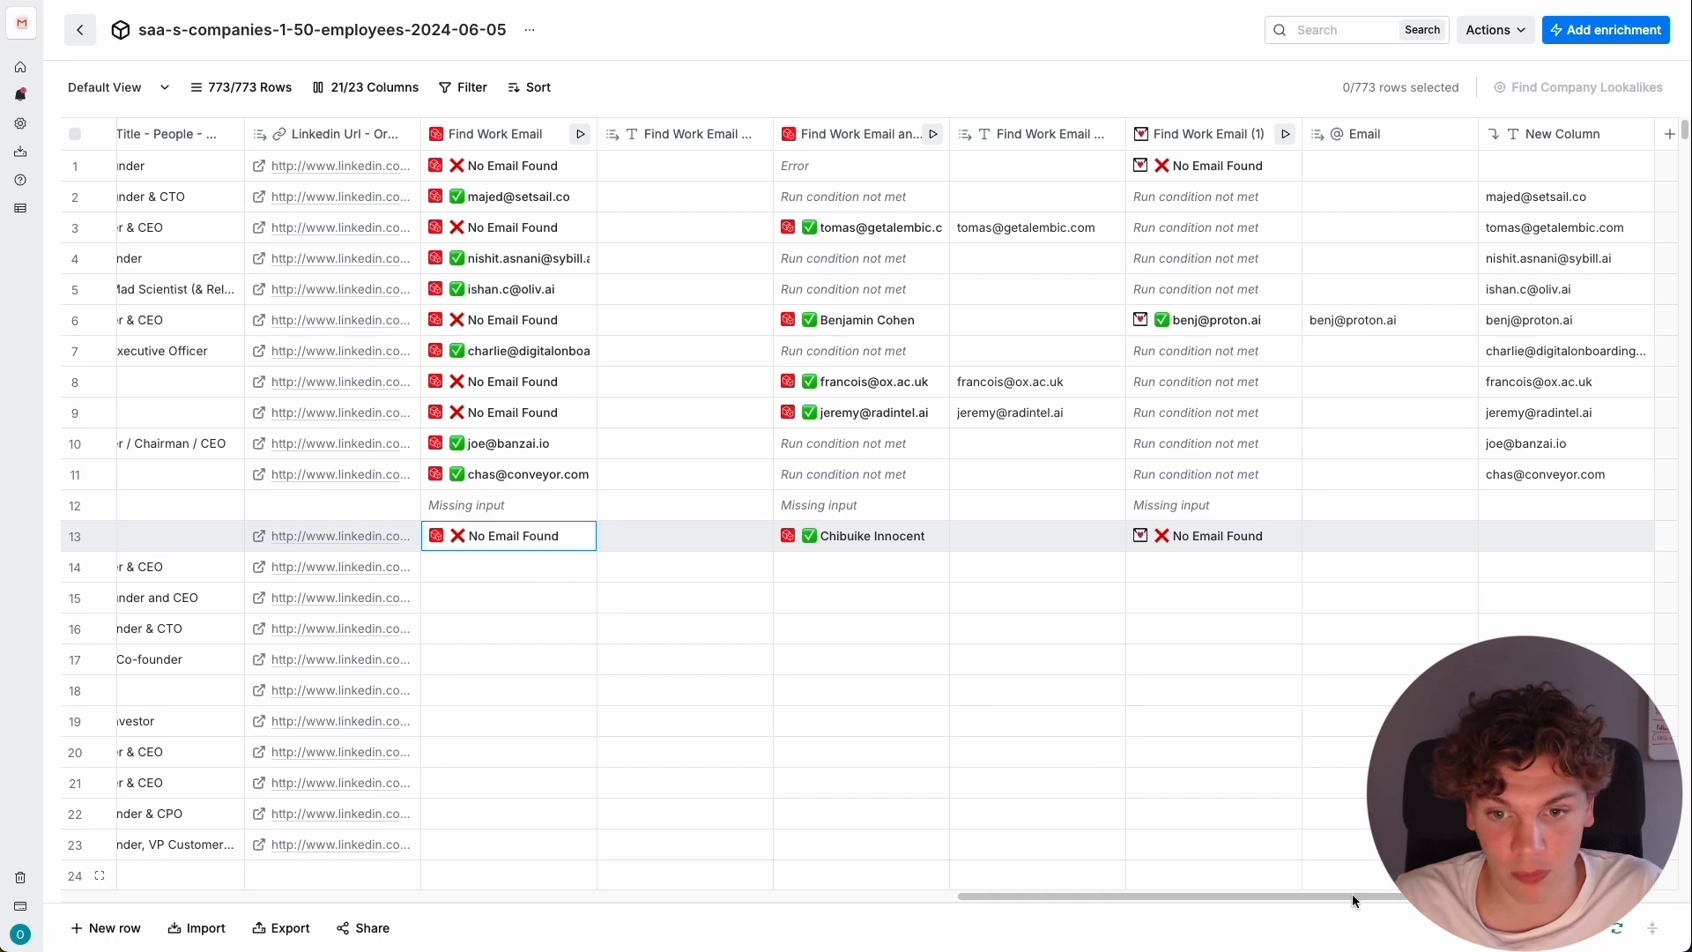
pyautogui.moveTo(1320, 897); pyautogui.dragTo(1339, 897)
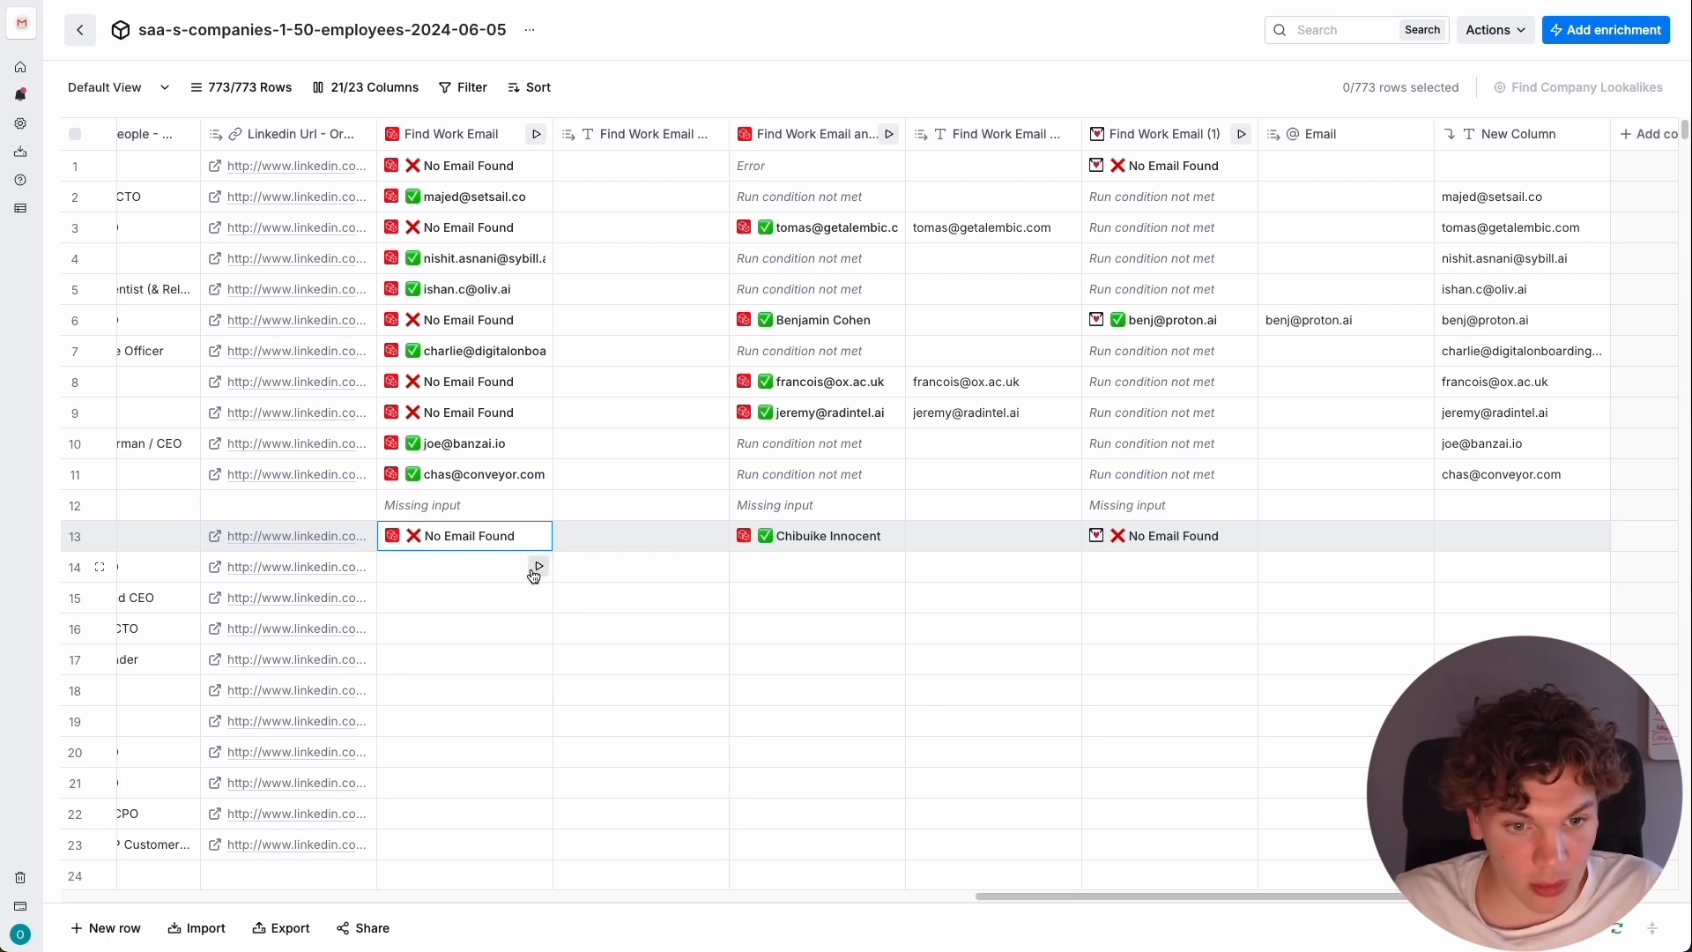
pyautogui.click(538, 566)
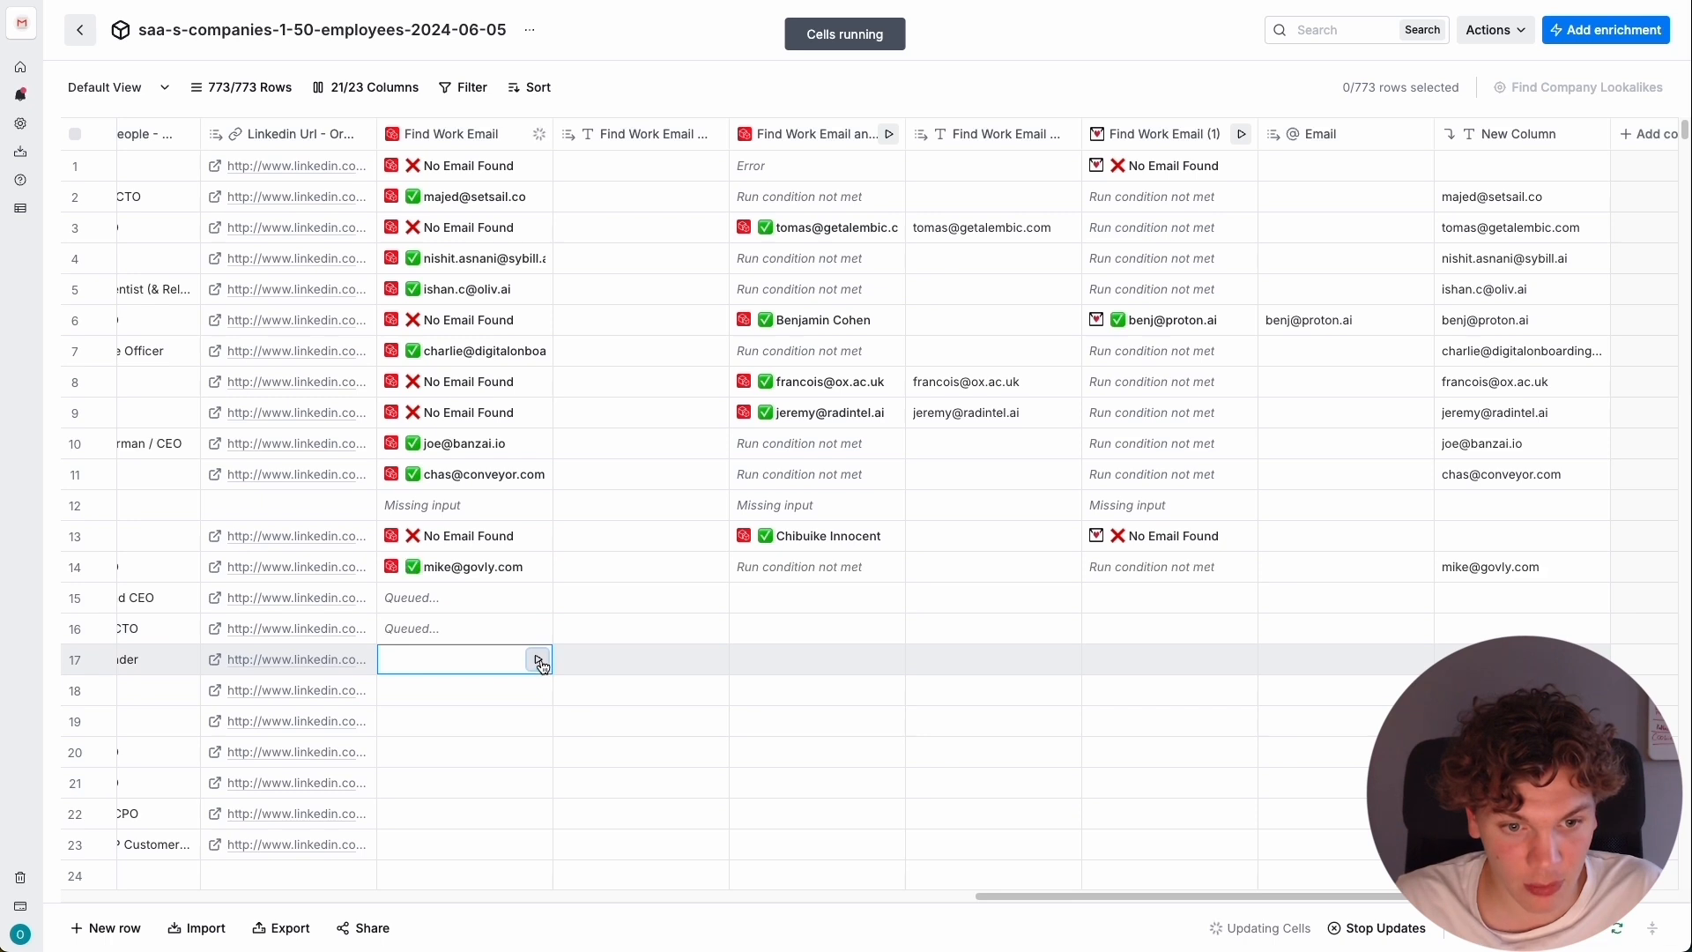
pyautogui.click(539, 660)
pyautogui.click(538, 689)
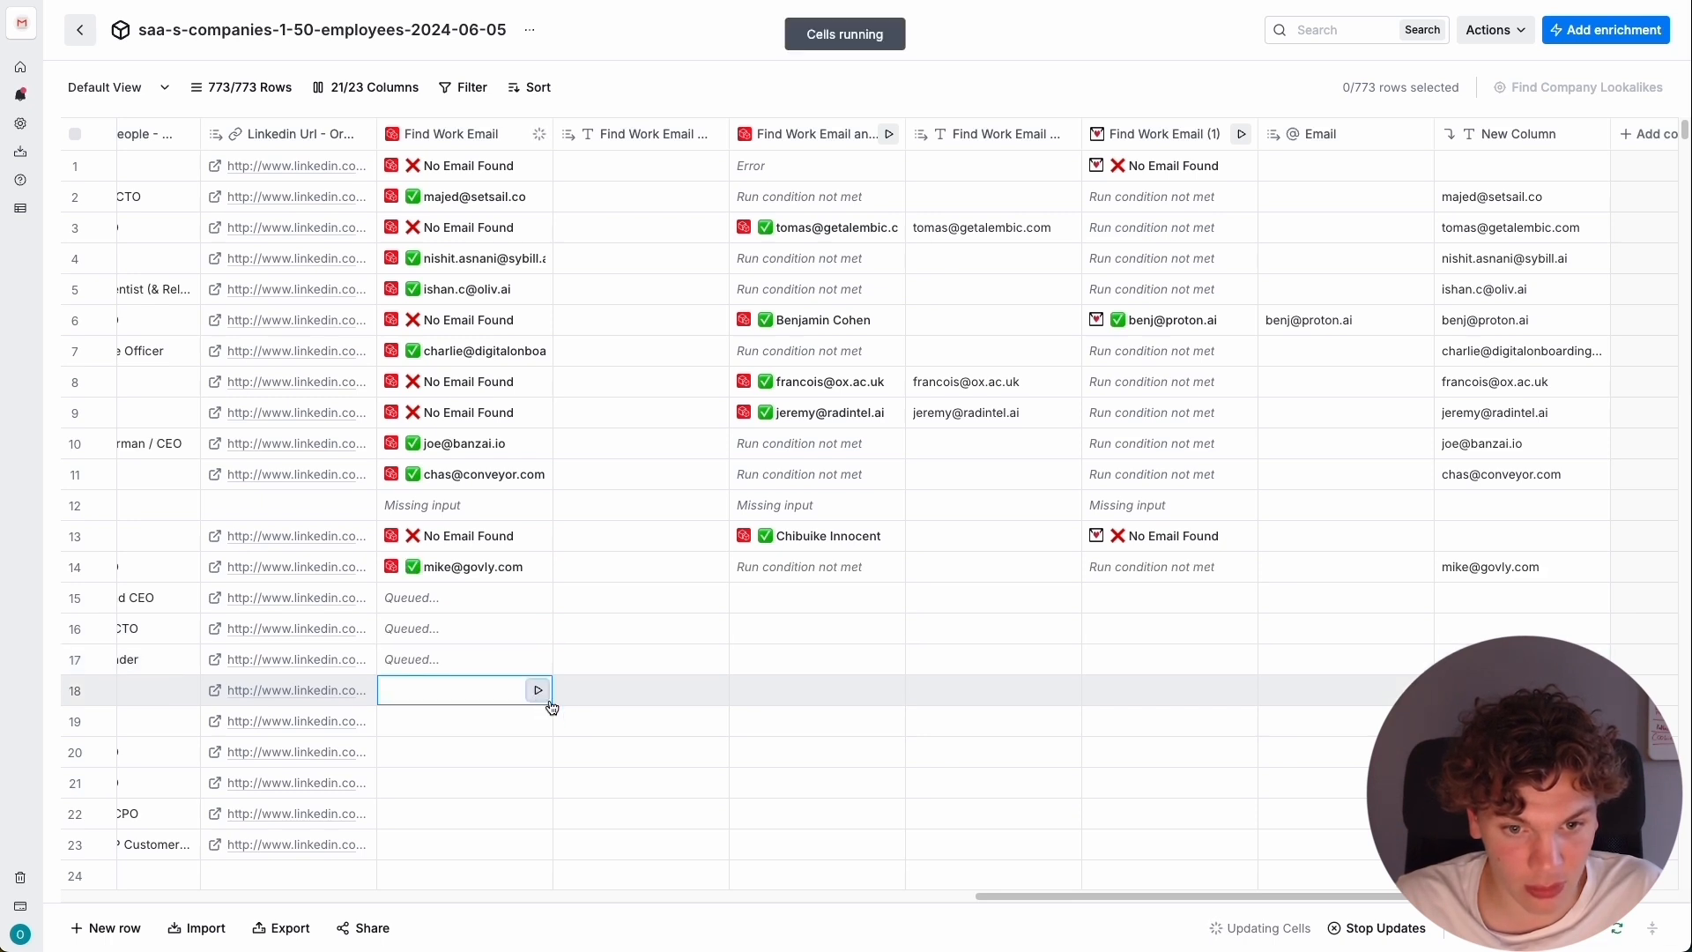
pyautogui.click(538, 721)
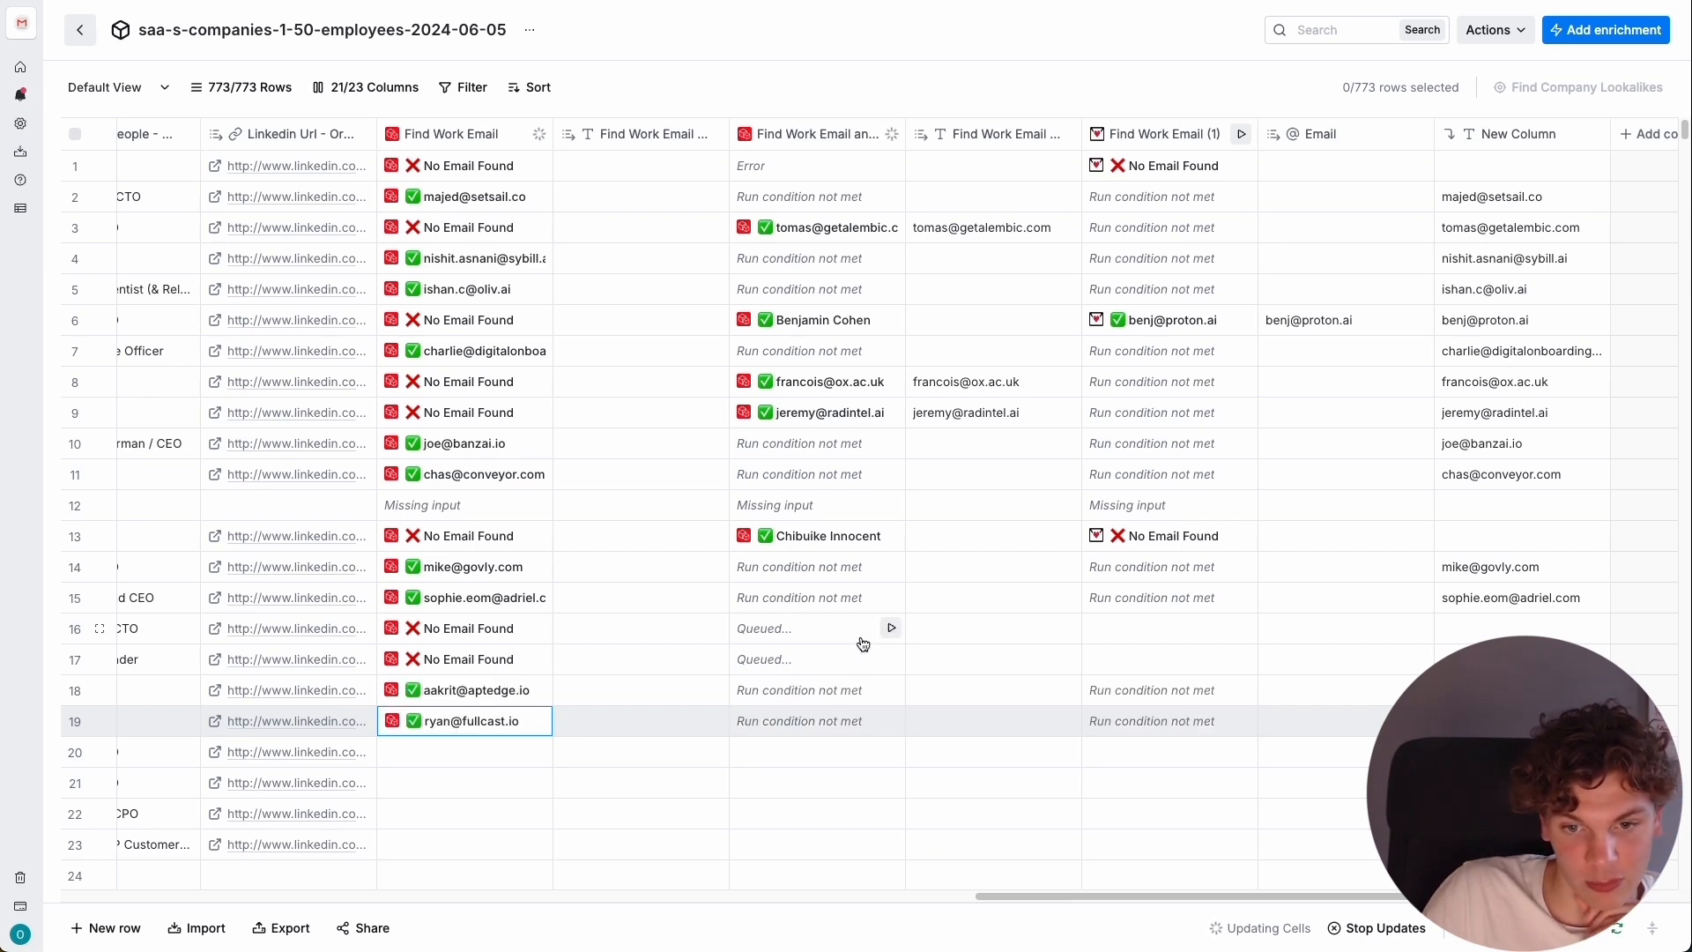
pyautogui.hscroll(2, 940, 640)
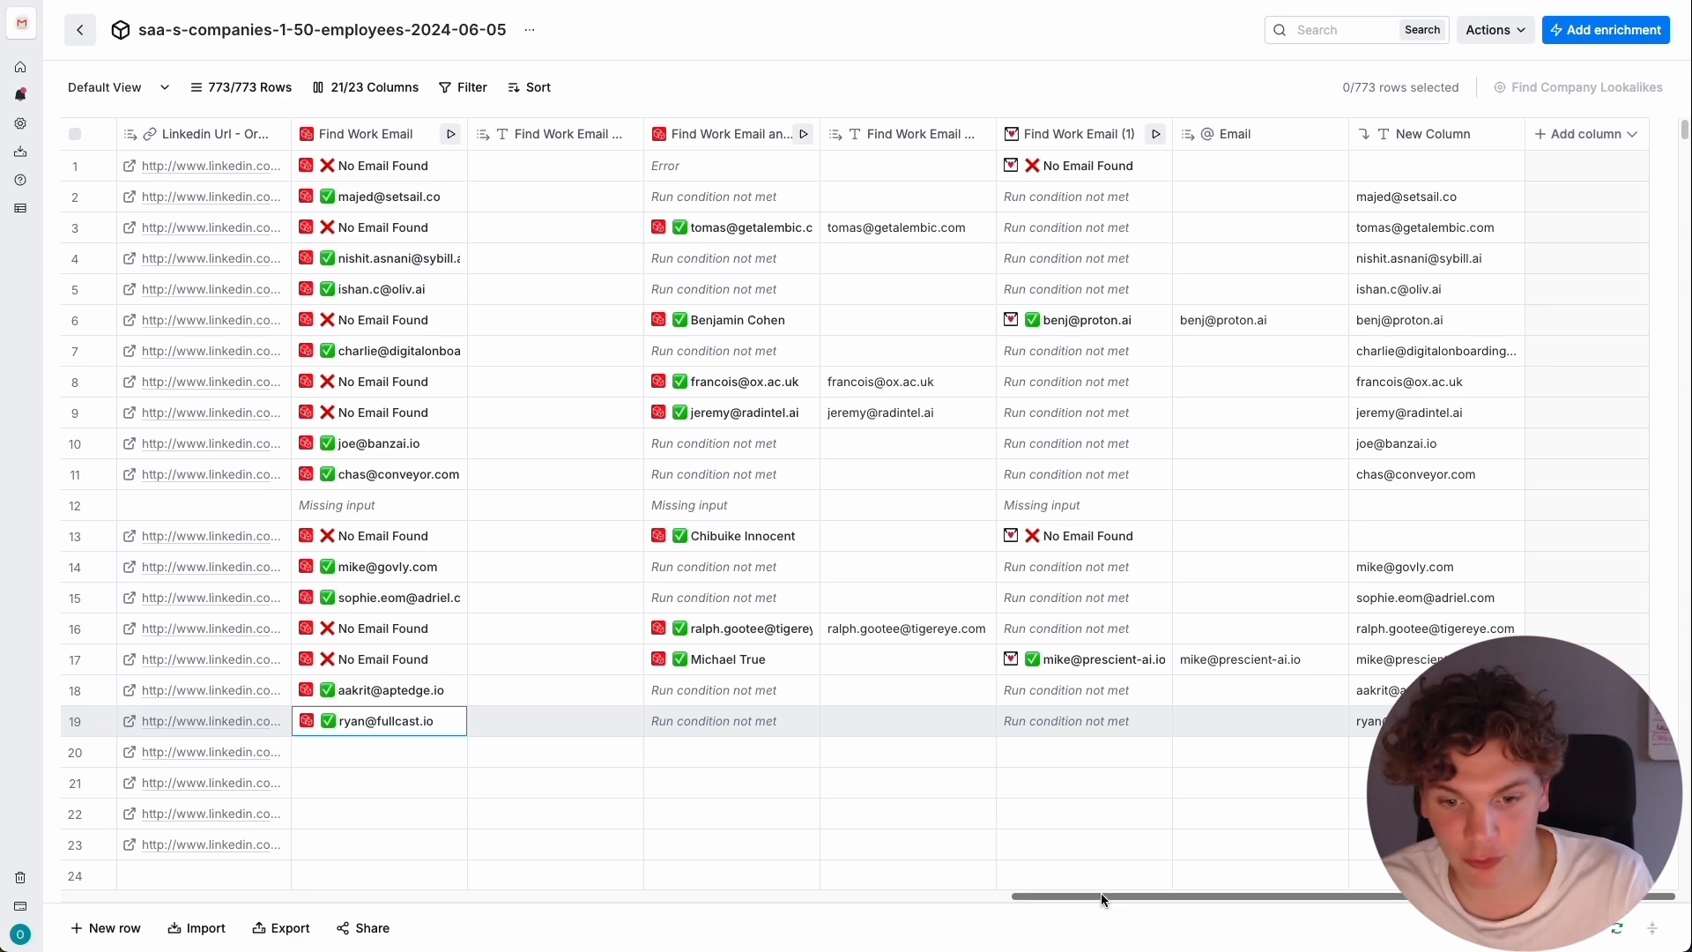
# Run the Find People at Company enrichment on all rows that haven't run or have errors.
pyautogui.moveTo(1117, 895); pyautogui.dragTo(574, 896)
pyautogui.scroll(-5, 532, 542)
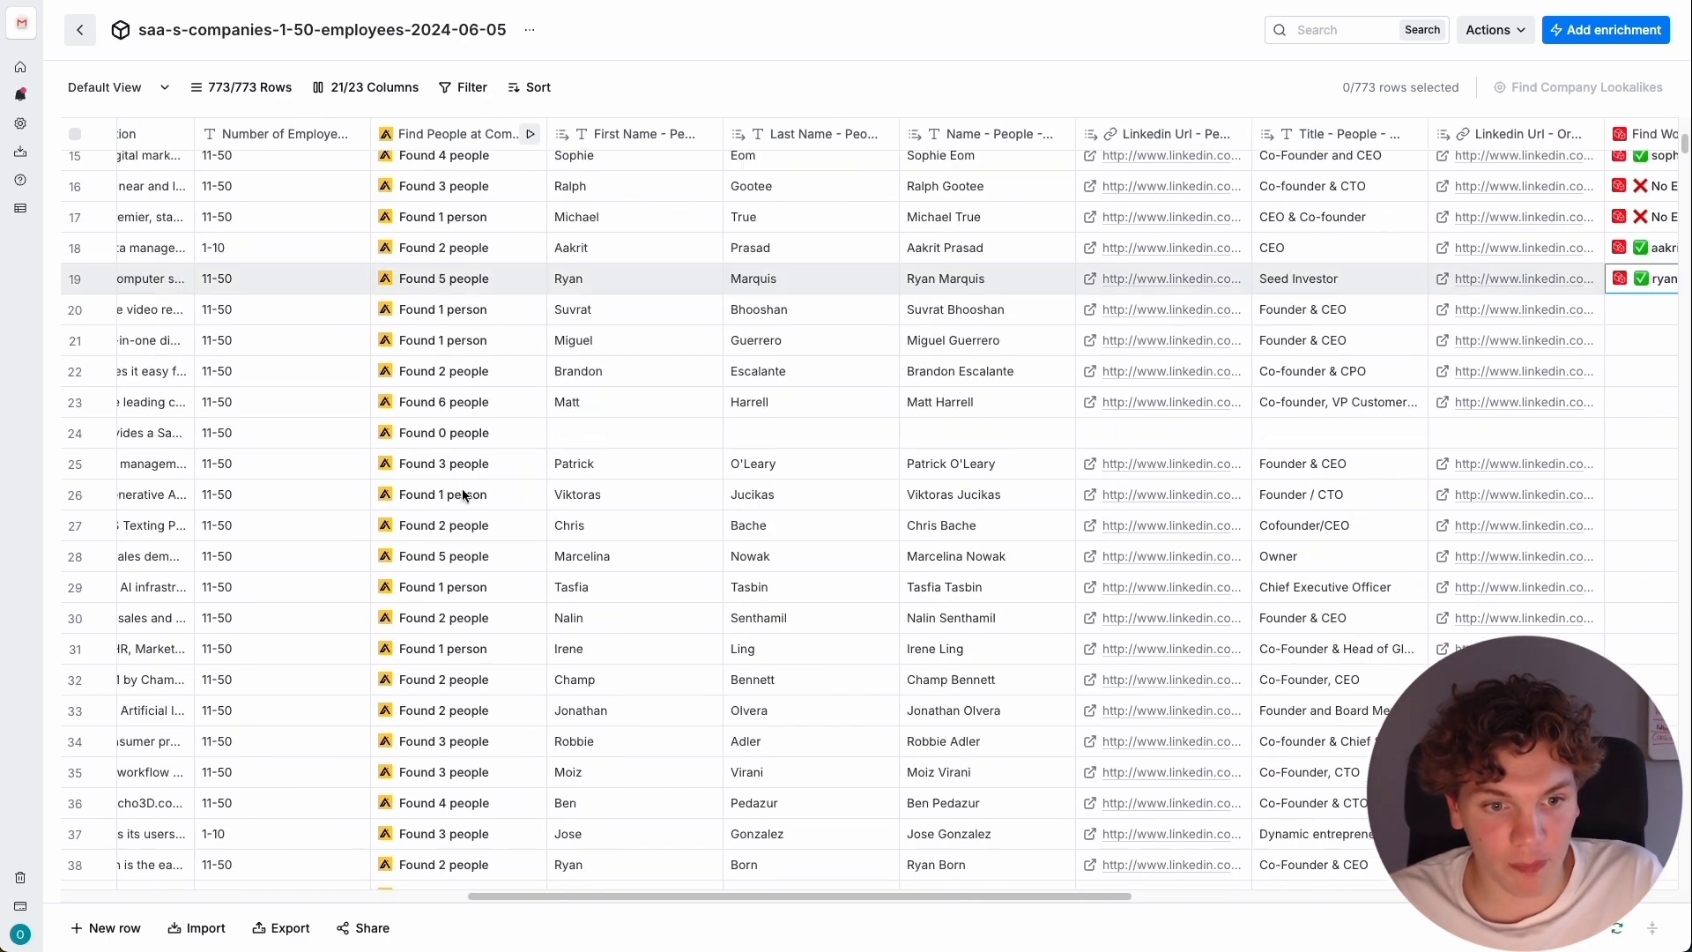
pyautogui.scroll(5, 529, 352)
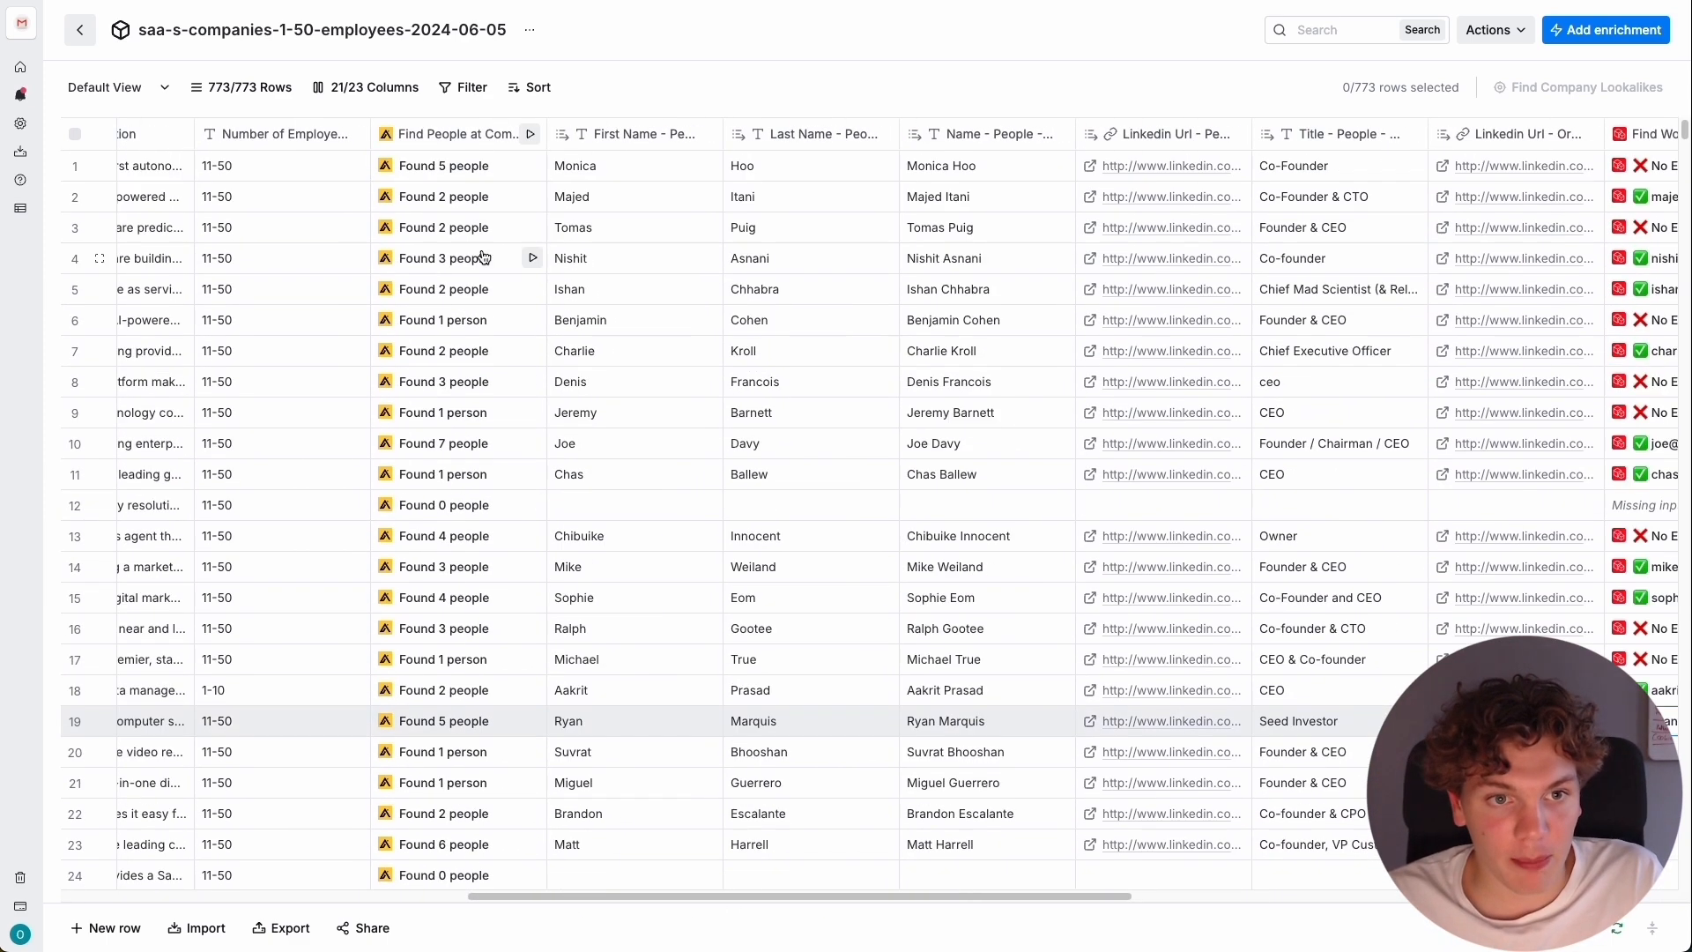
pyautogui.click(530, 134)
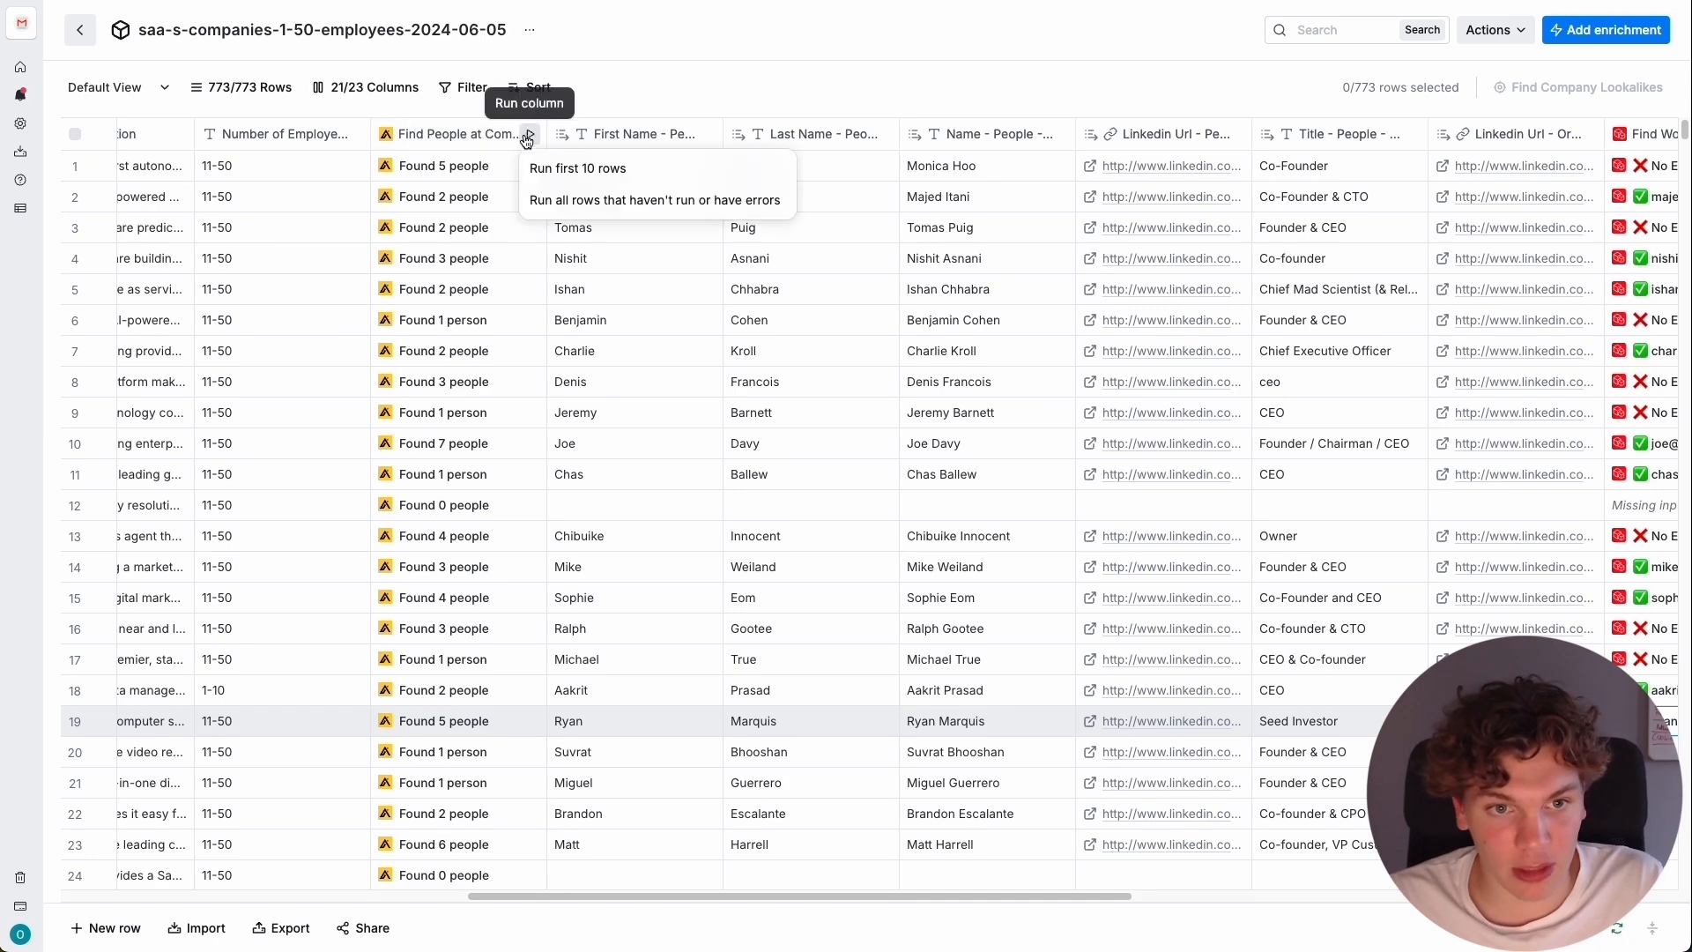
pyautogui.click(570, 201)
# Check the enrichment progress down the rows of the people, work email and merged email columns.
pyautogui.scroll(-5, 536, 567)
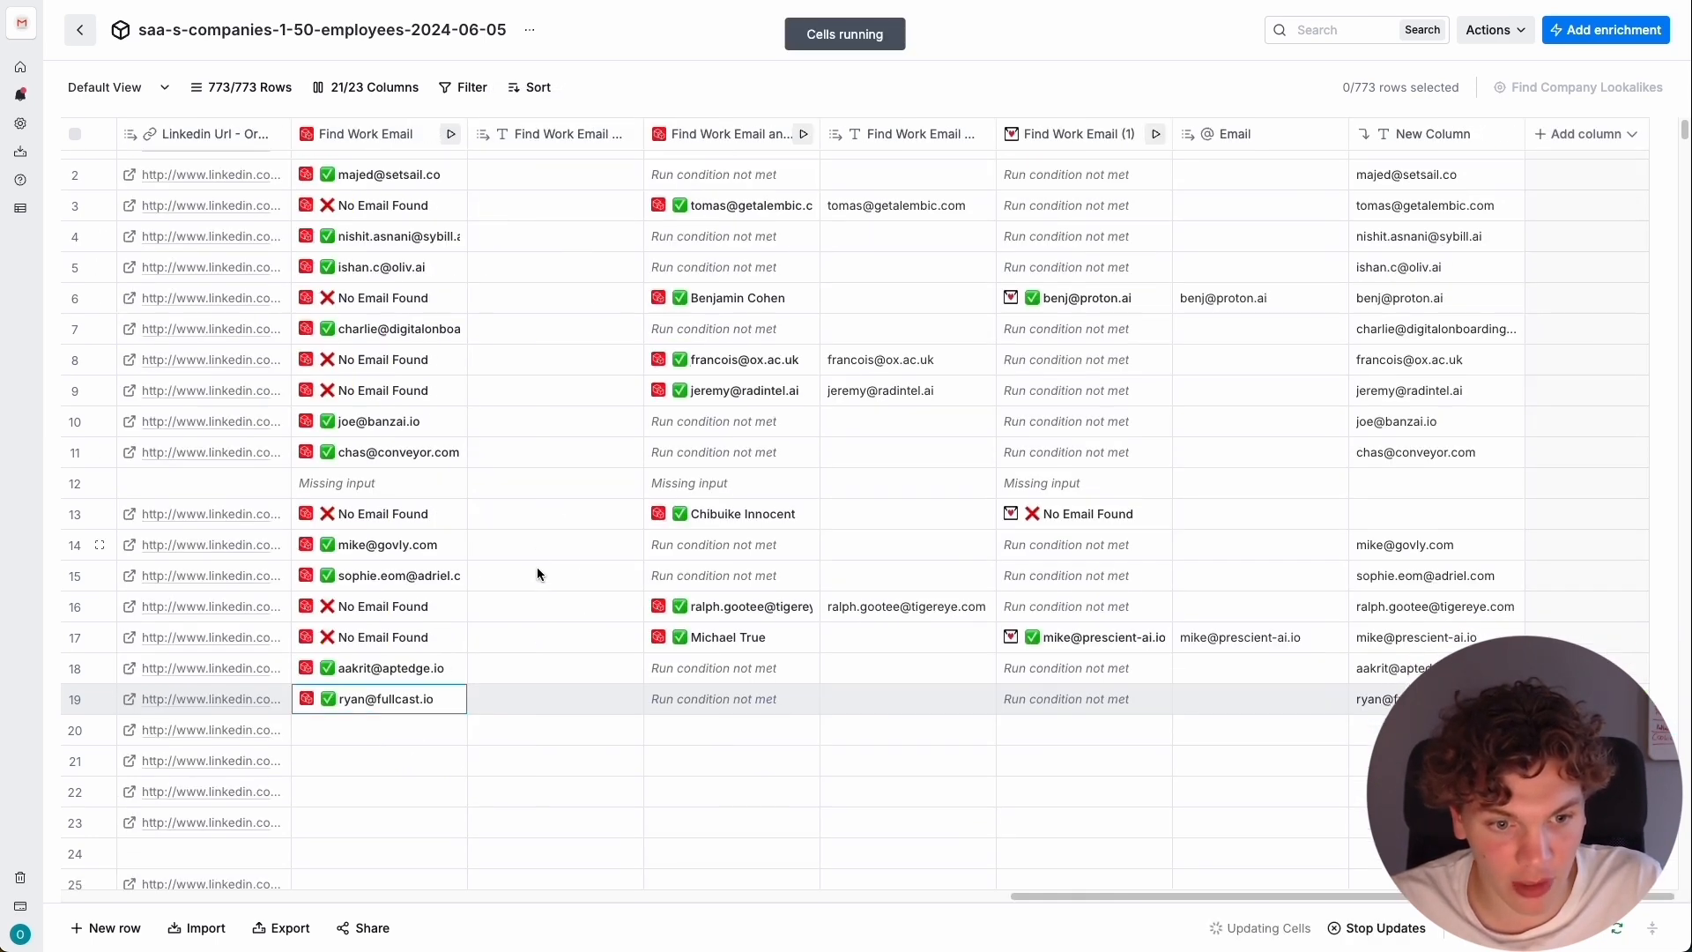
pyautogui.scroll(-15, 409, 598)
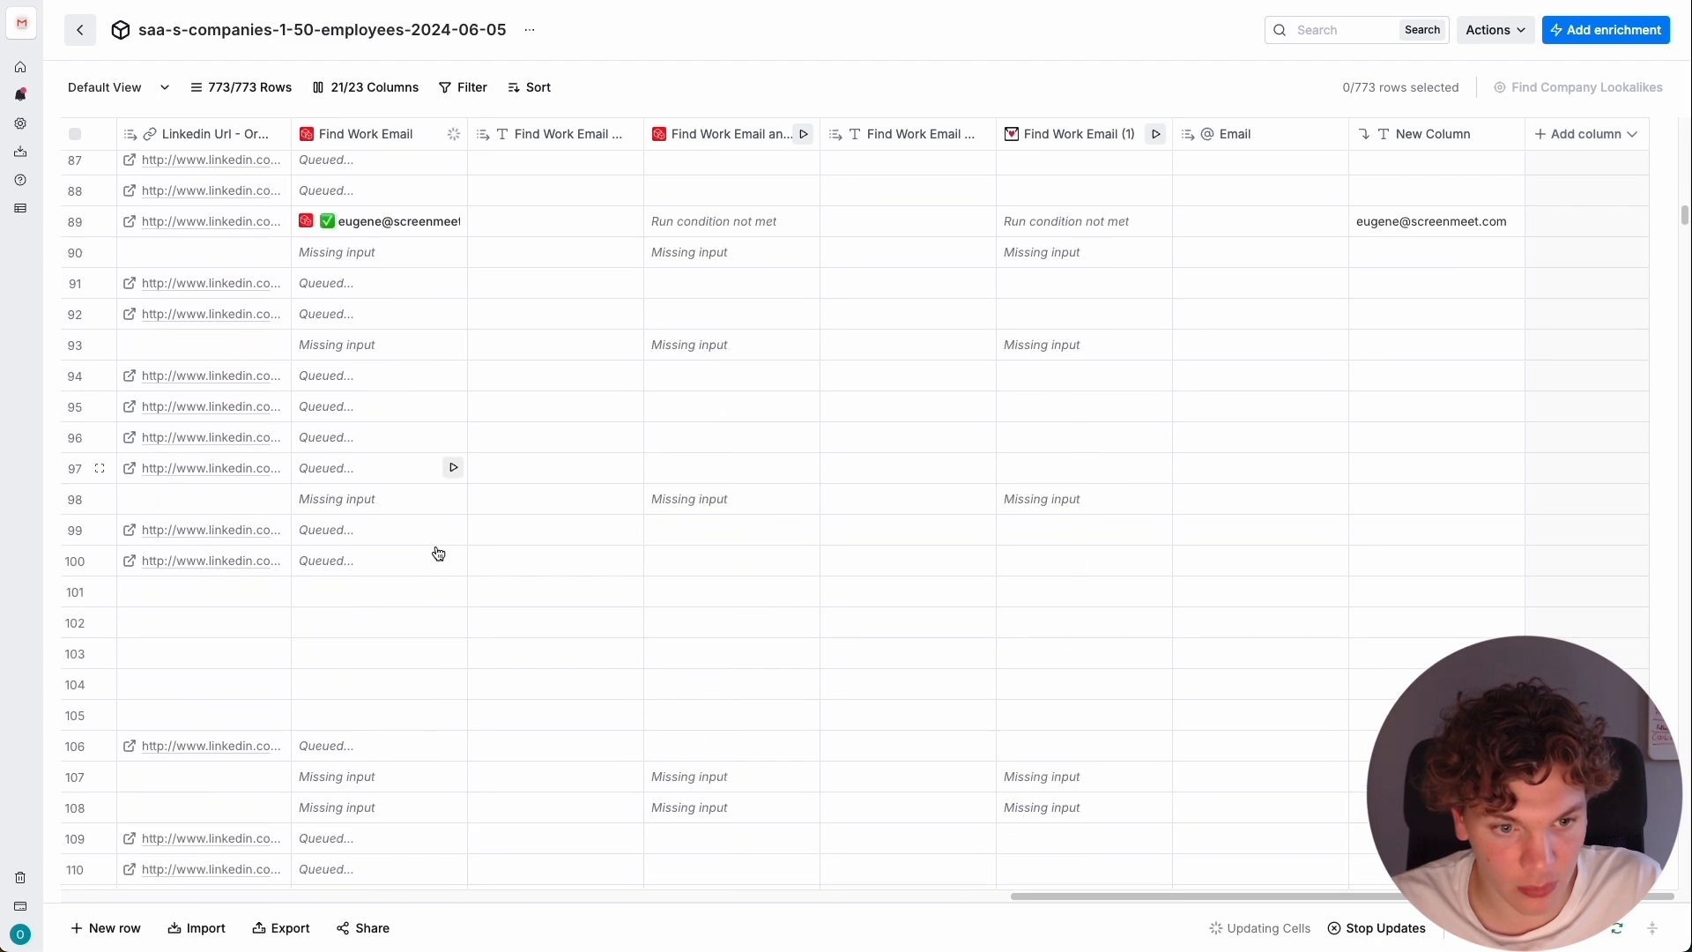
pyautogui.scroll(-10, 444, 482)
pyautogui.scroll(12, 510, 481)
pyautogui.hscroll(-15, 511, 484)
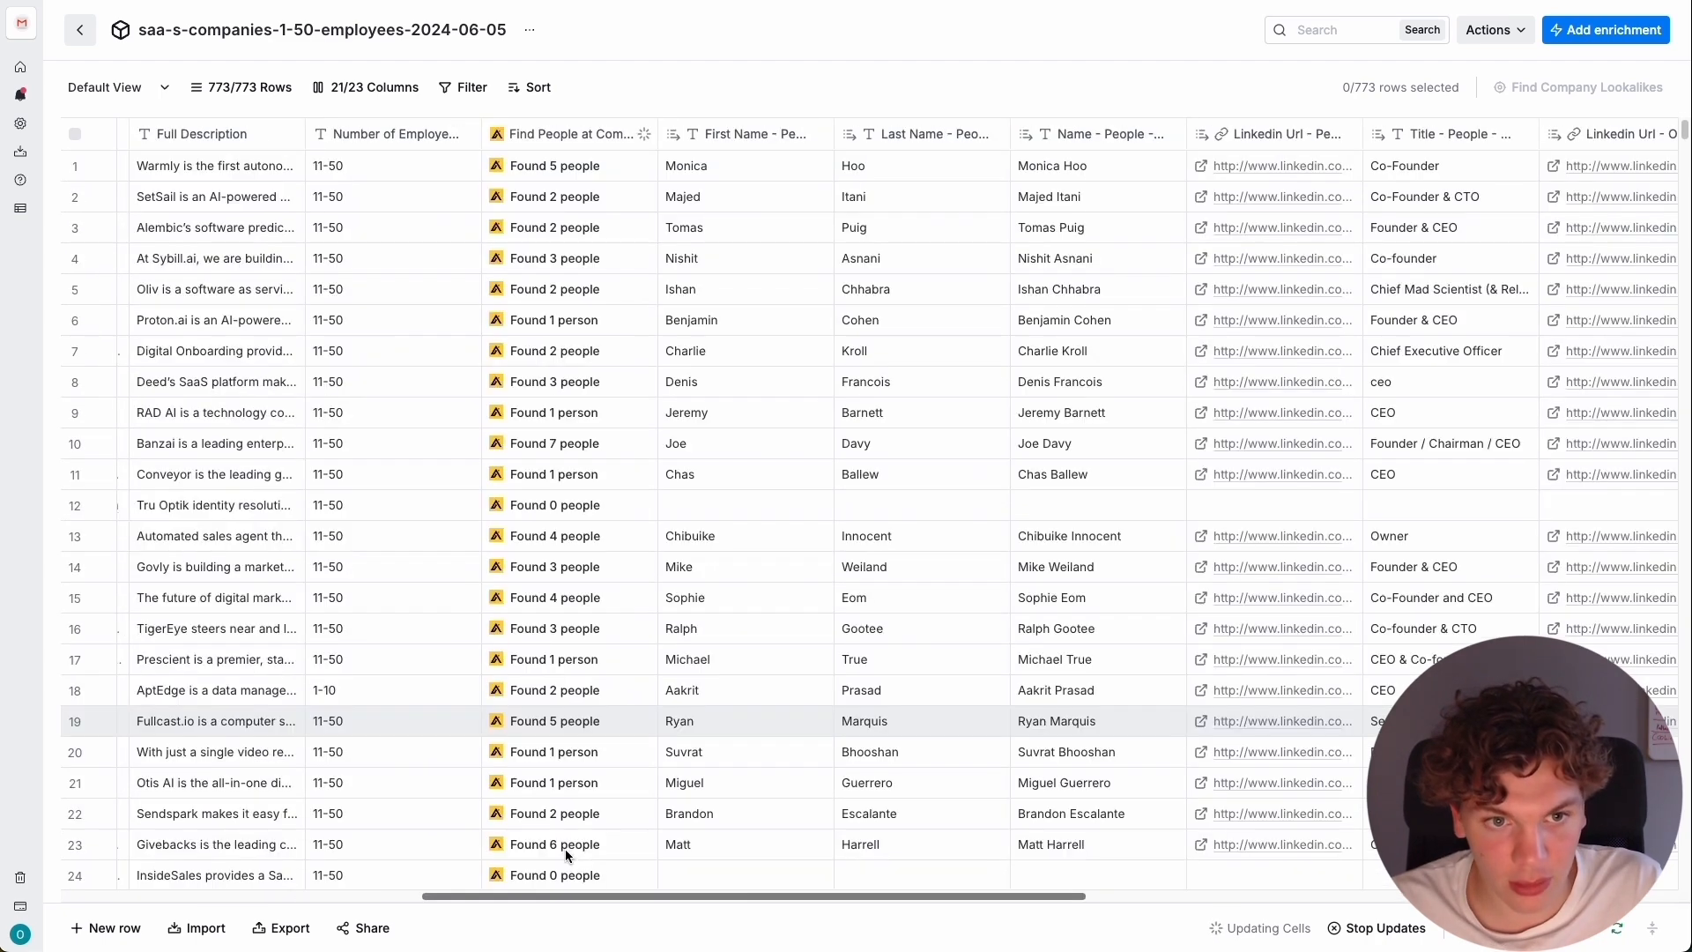
pyautogui.scroll(-5, 566, 852)
pyautogui.scroll(5, 906, 520)
pyautogui.hscroll(15, 906, 520)
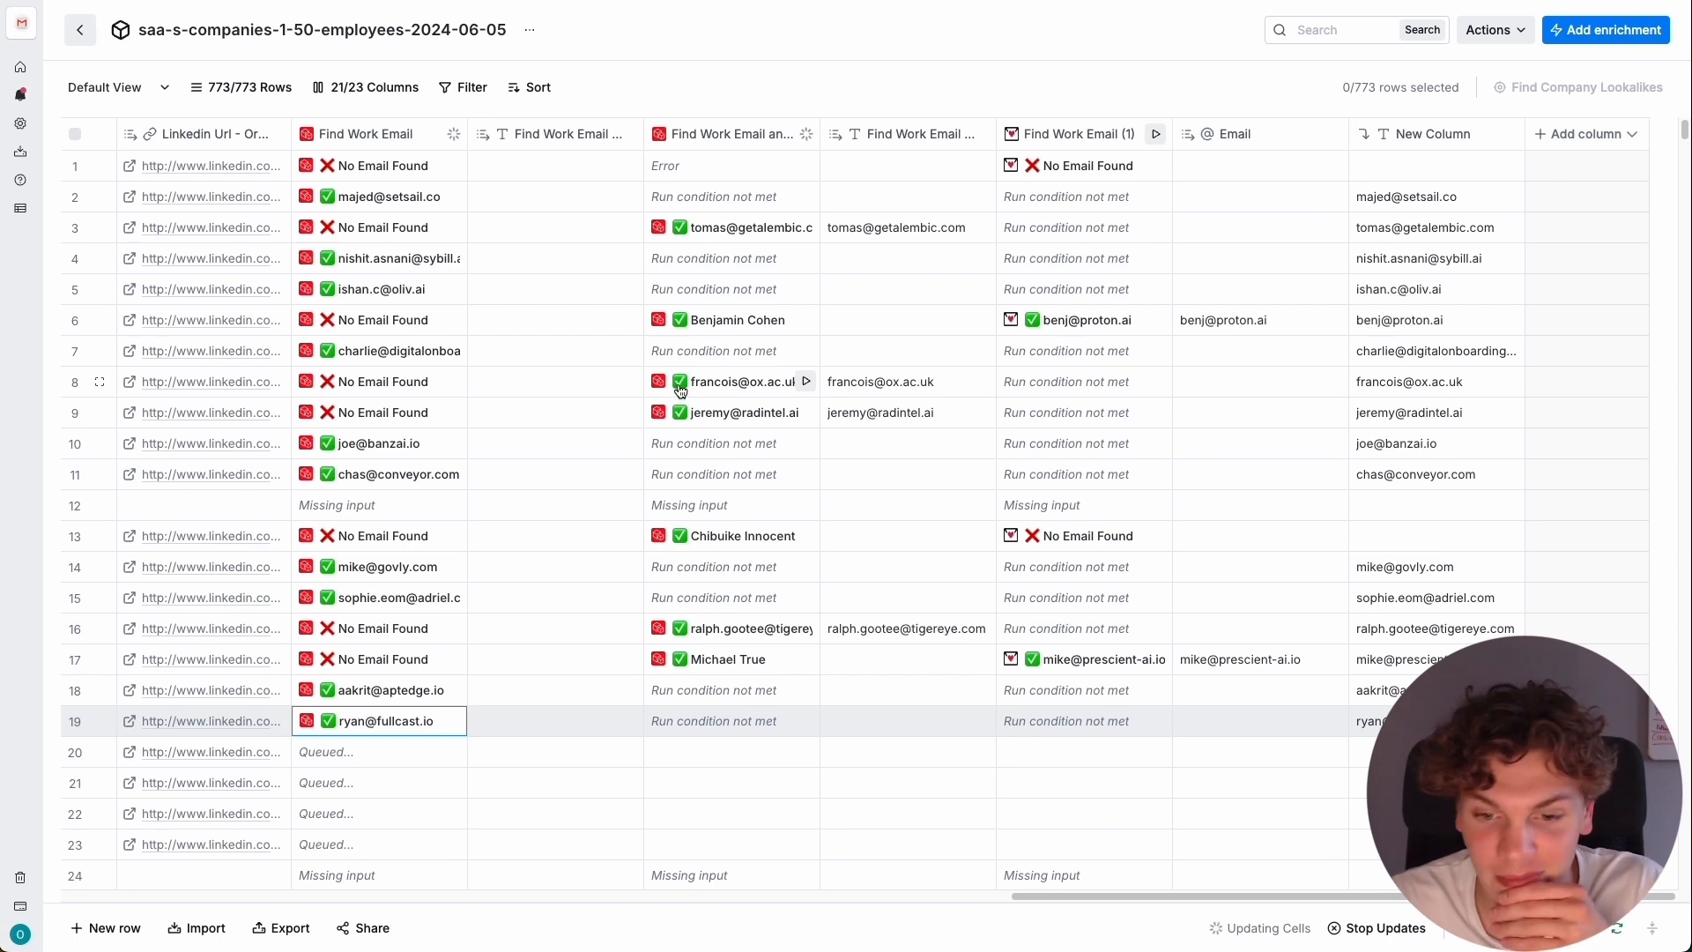
pyautogui.scroll(-1, 584, 483)
pyautogui.scroll(1, 582, 484)
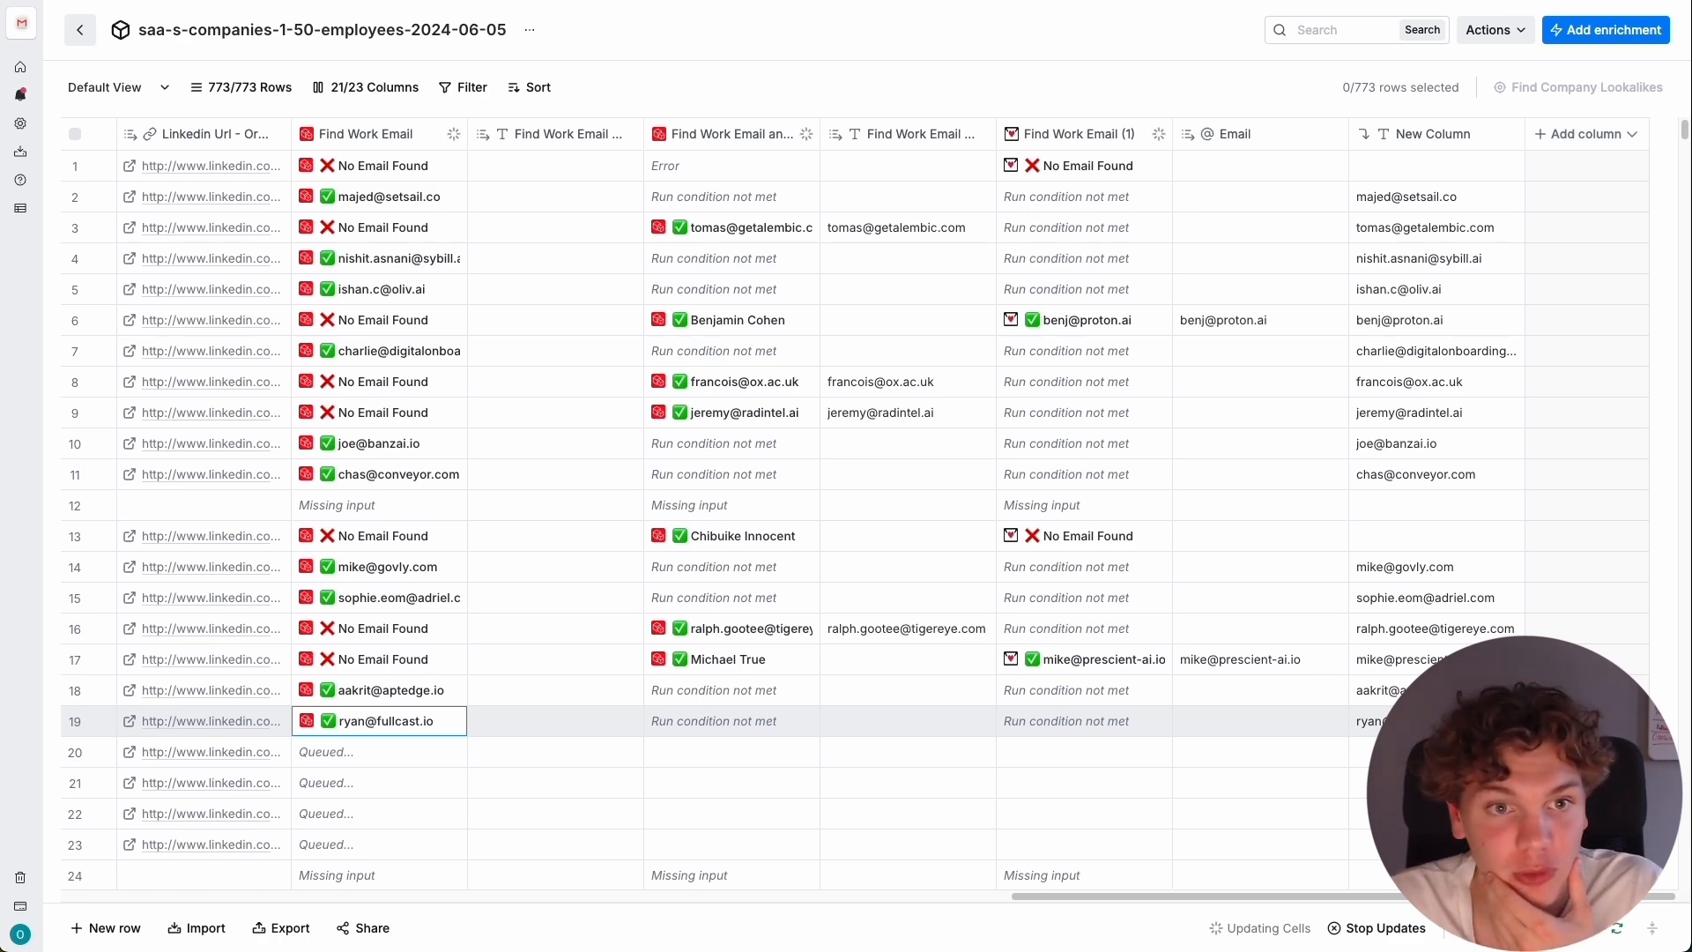
# Switch to the campaign outline in Google Docs and add an empty line under "Write initial copy:".
pyautogui.hotkey('ctrl', 'Tab')
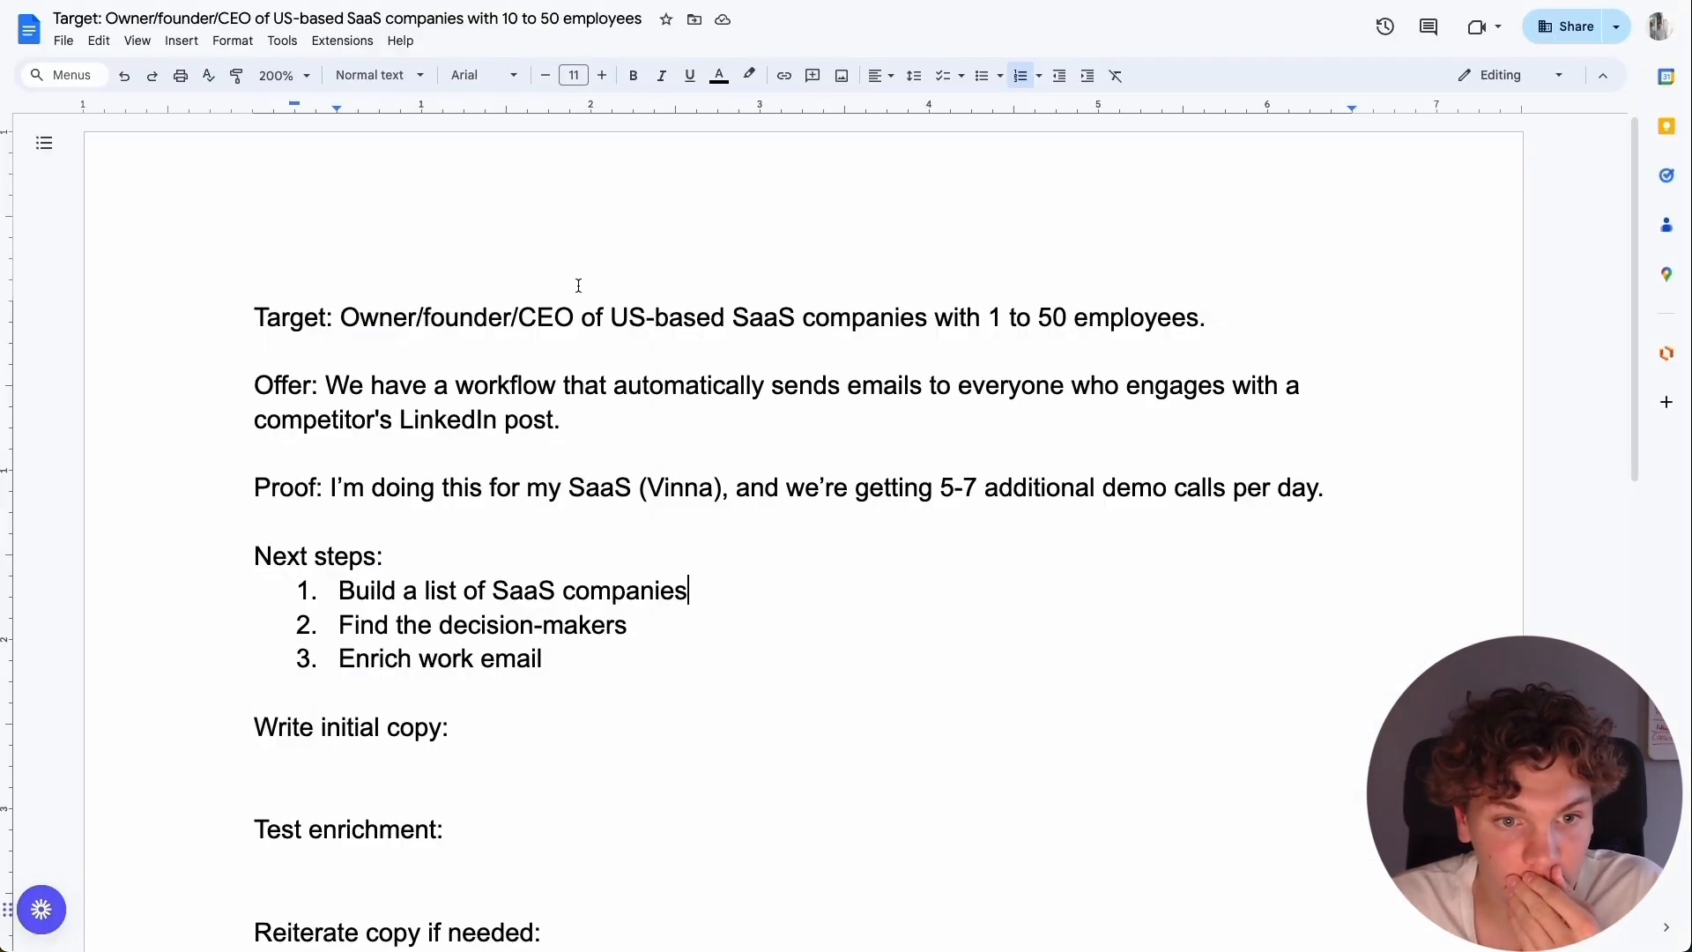
pyautogui.scroll(-4, 626, 407)
pyautogui.scroll(2, 661, 417)
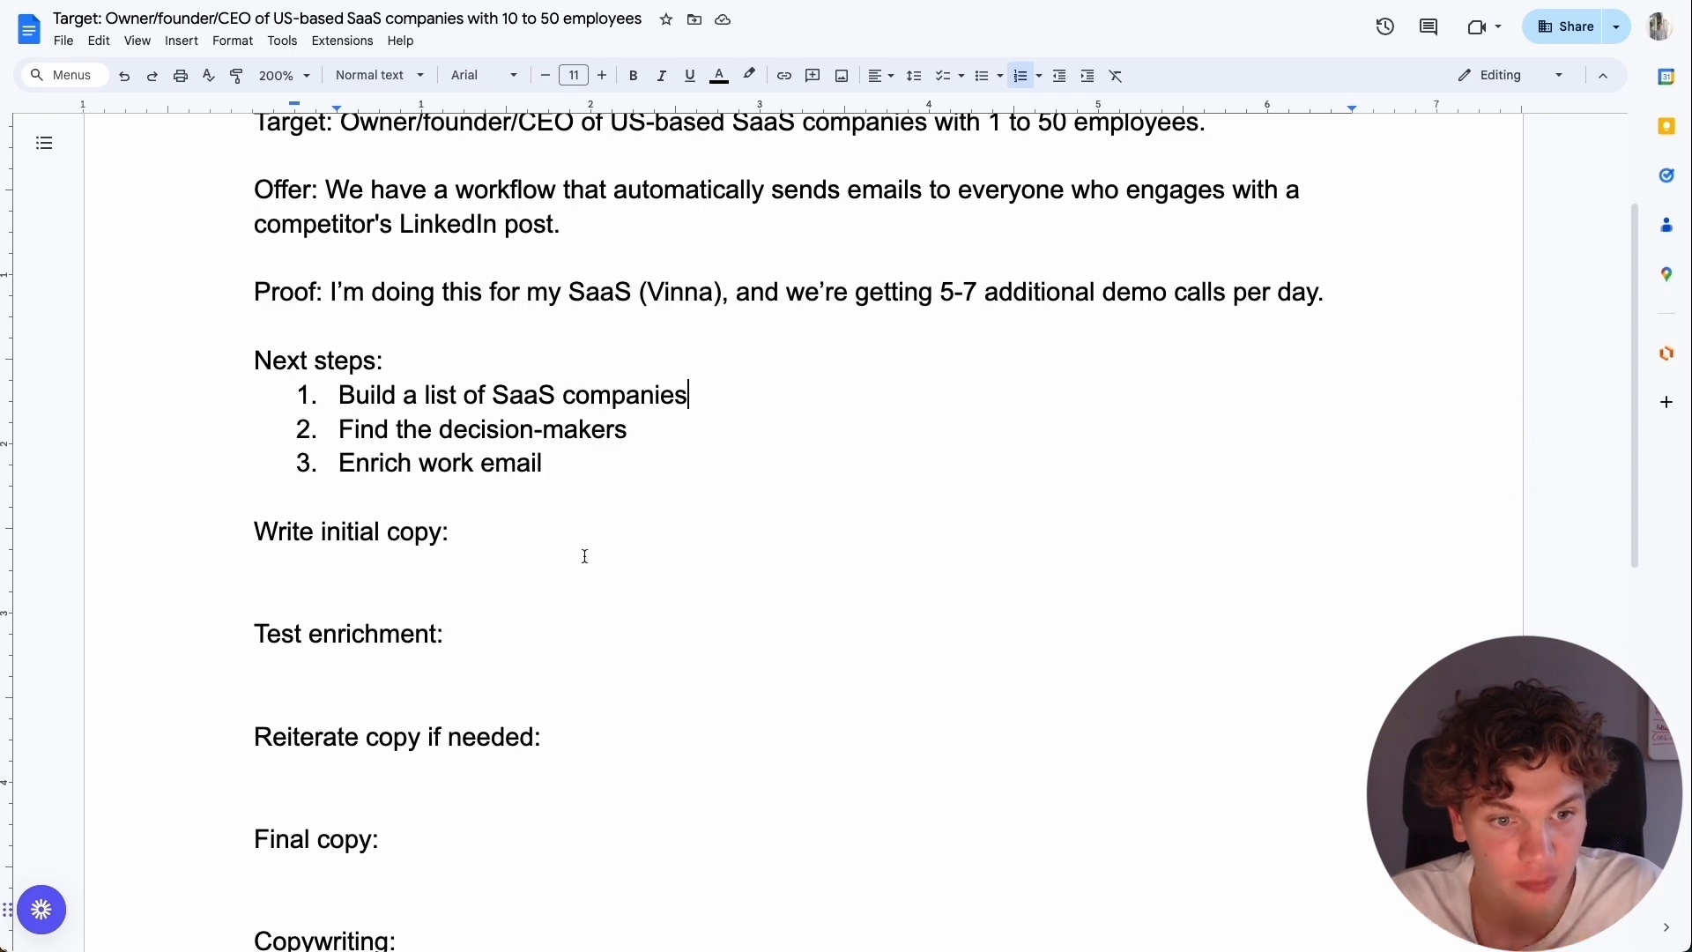
pyautogui.click(504, 553)
pyautogui.press('Return')
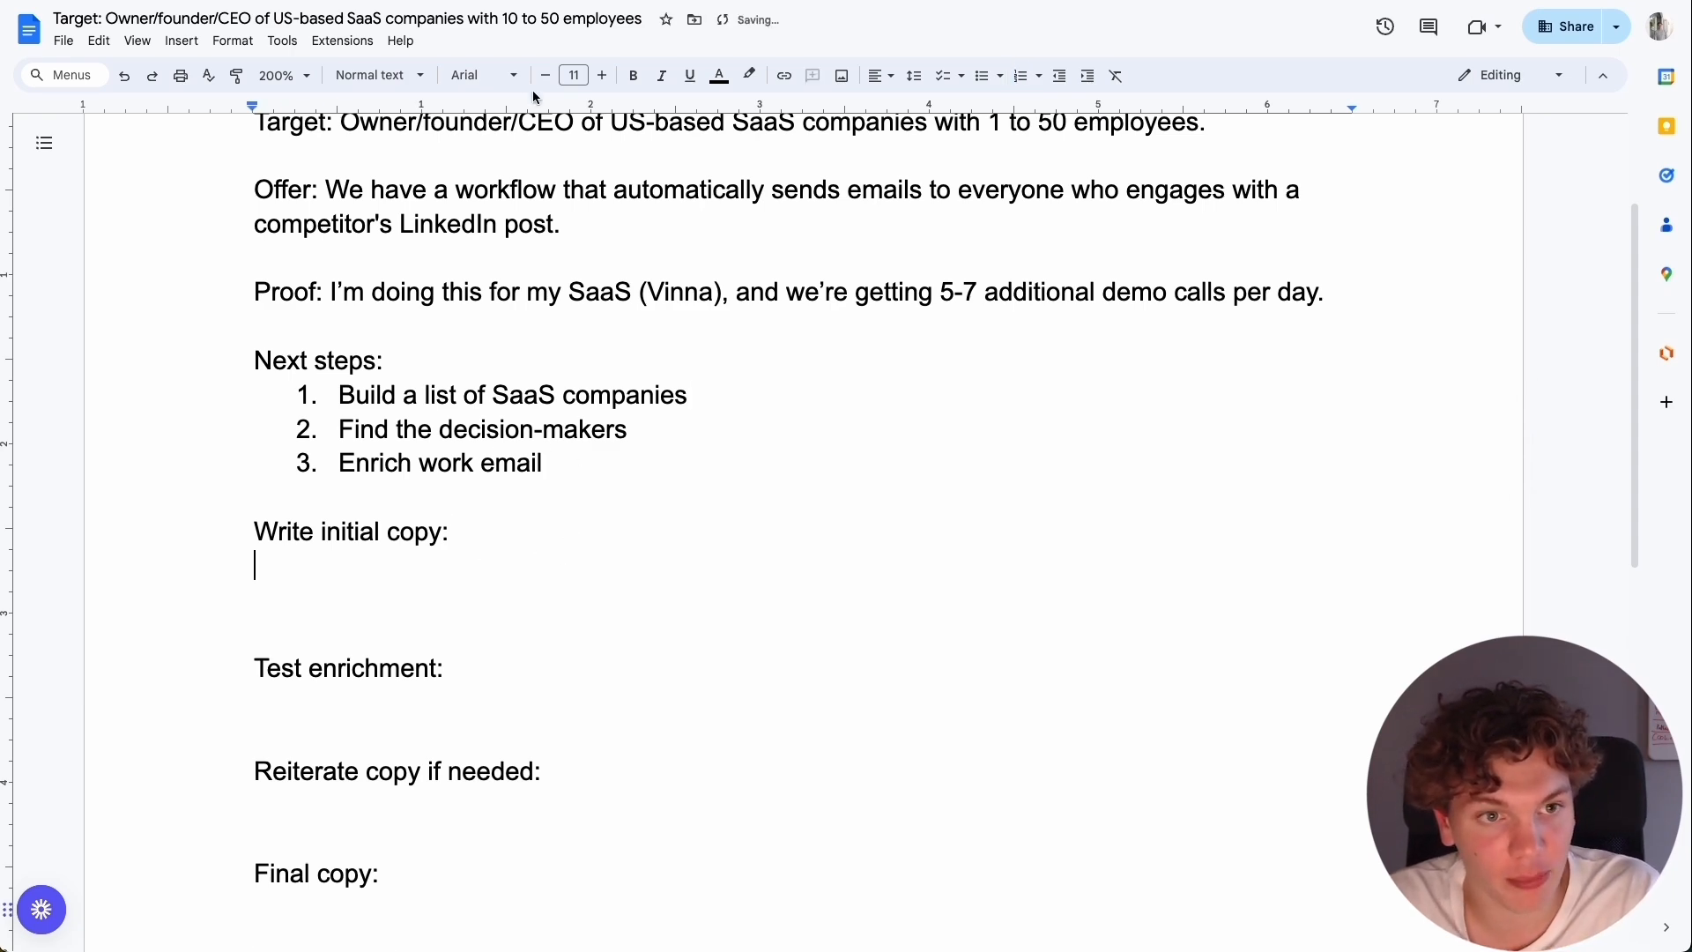
pyautogui.hotkey('ctrl', 'Tab')
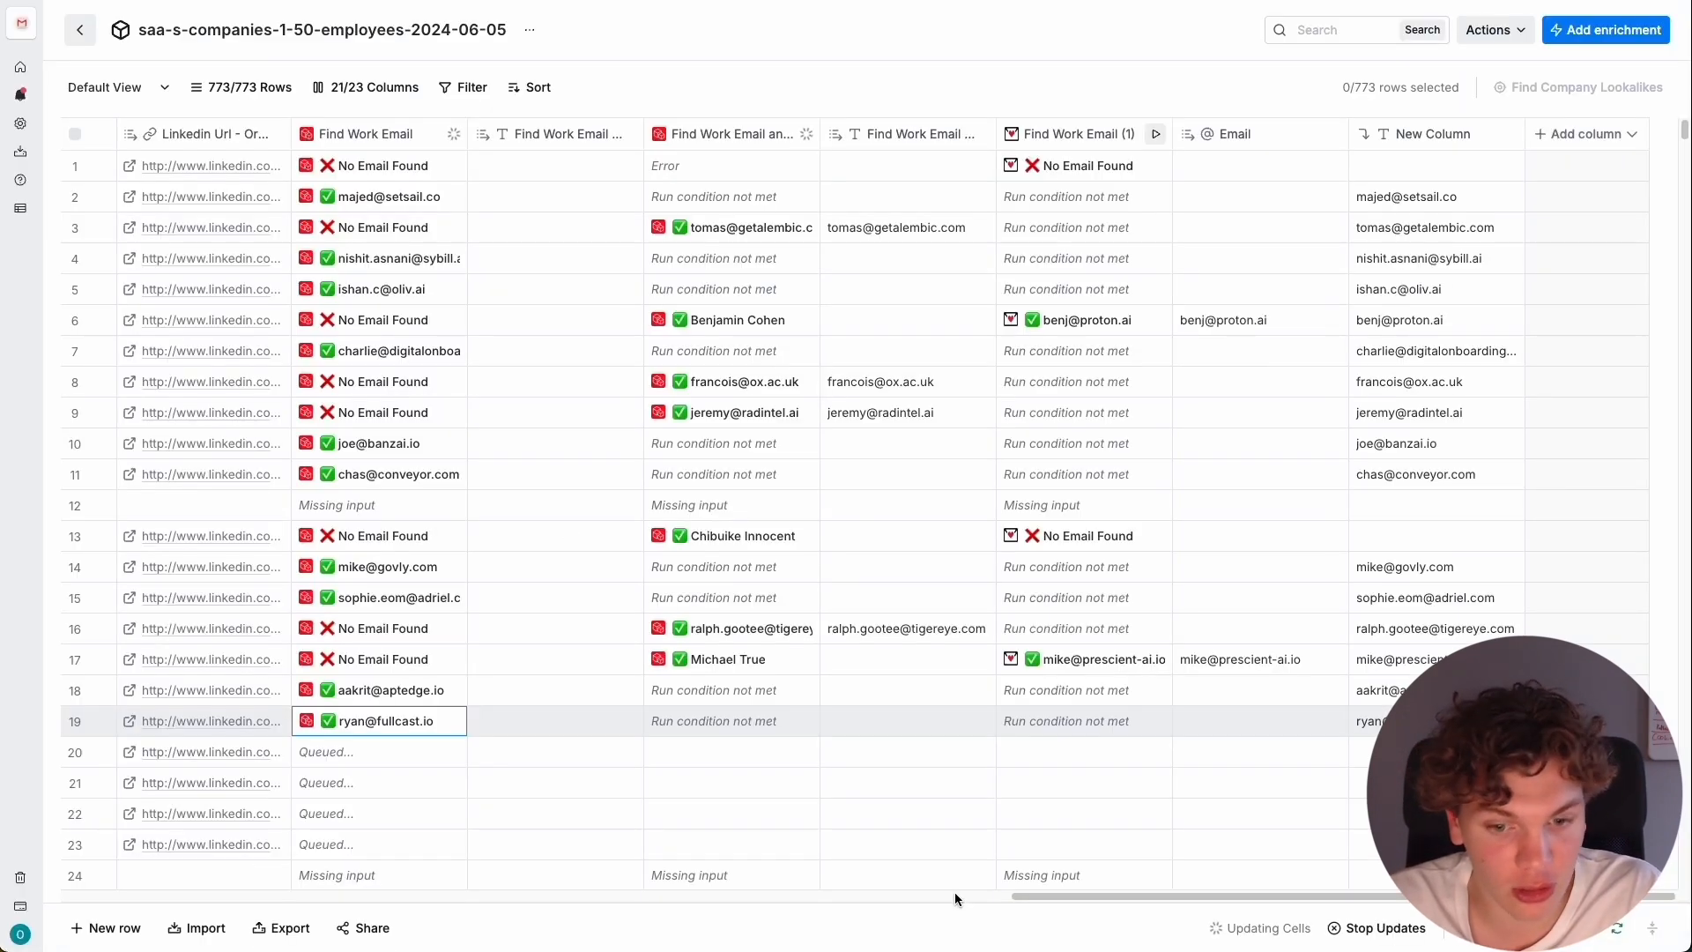
pyautogui.moveTo(1021, 897); pyautogui.dragTo(358, 888)
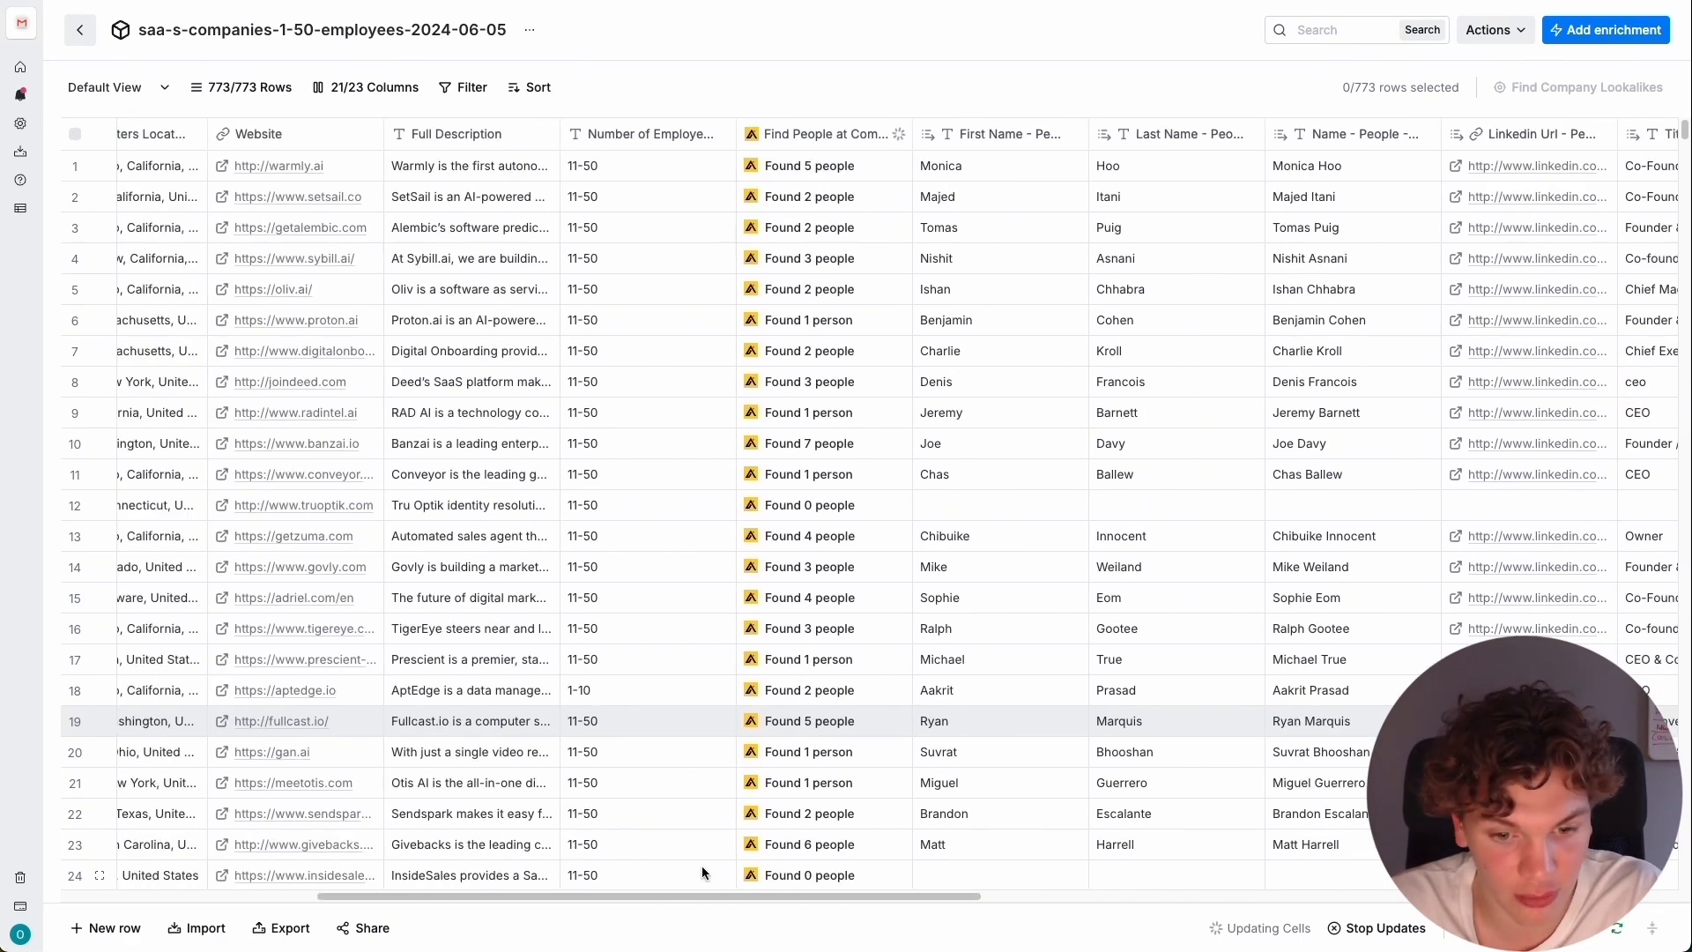
pyautogui.hscroll(-3, 702, 868)
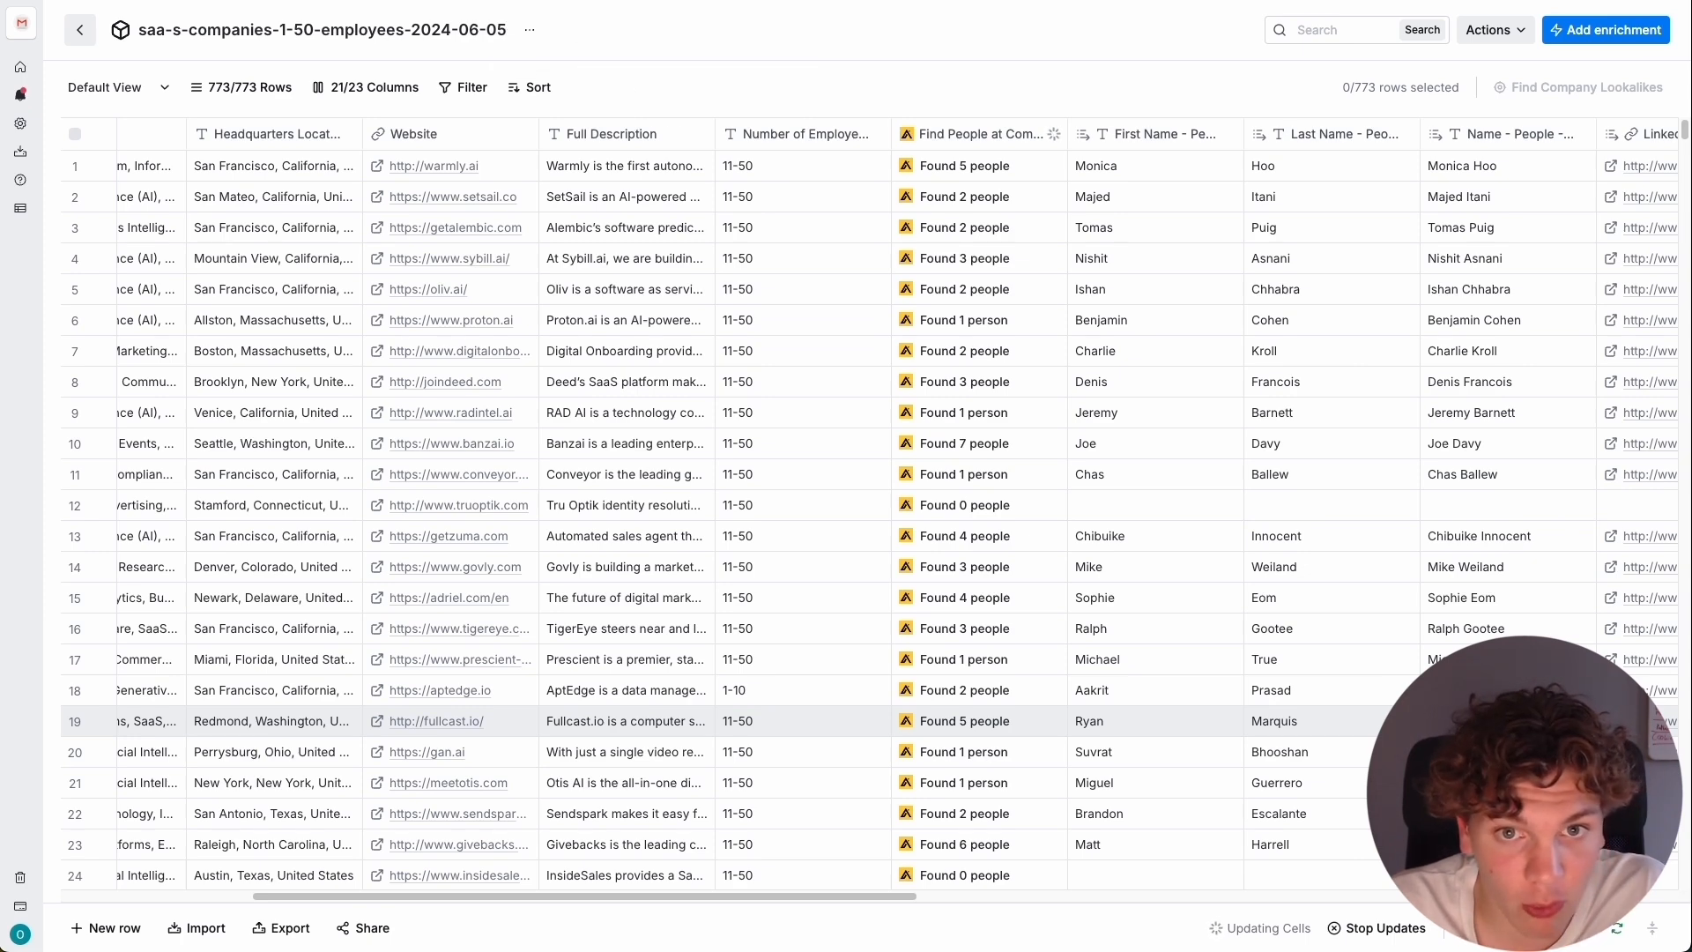
pyautogui.press('super+t')
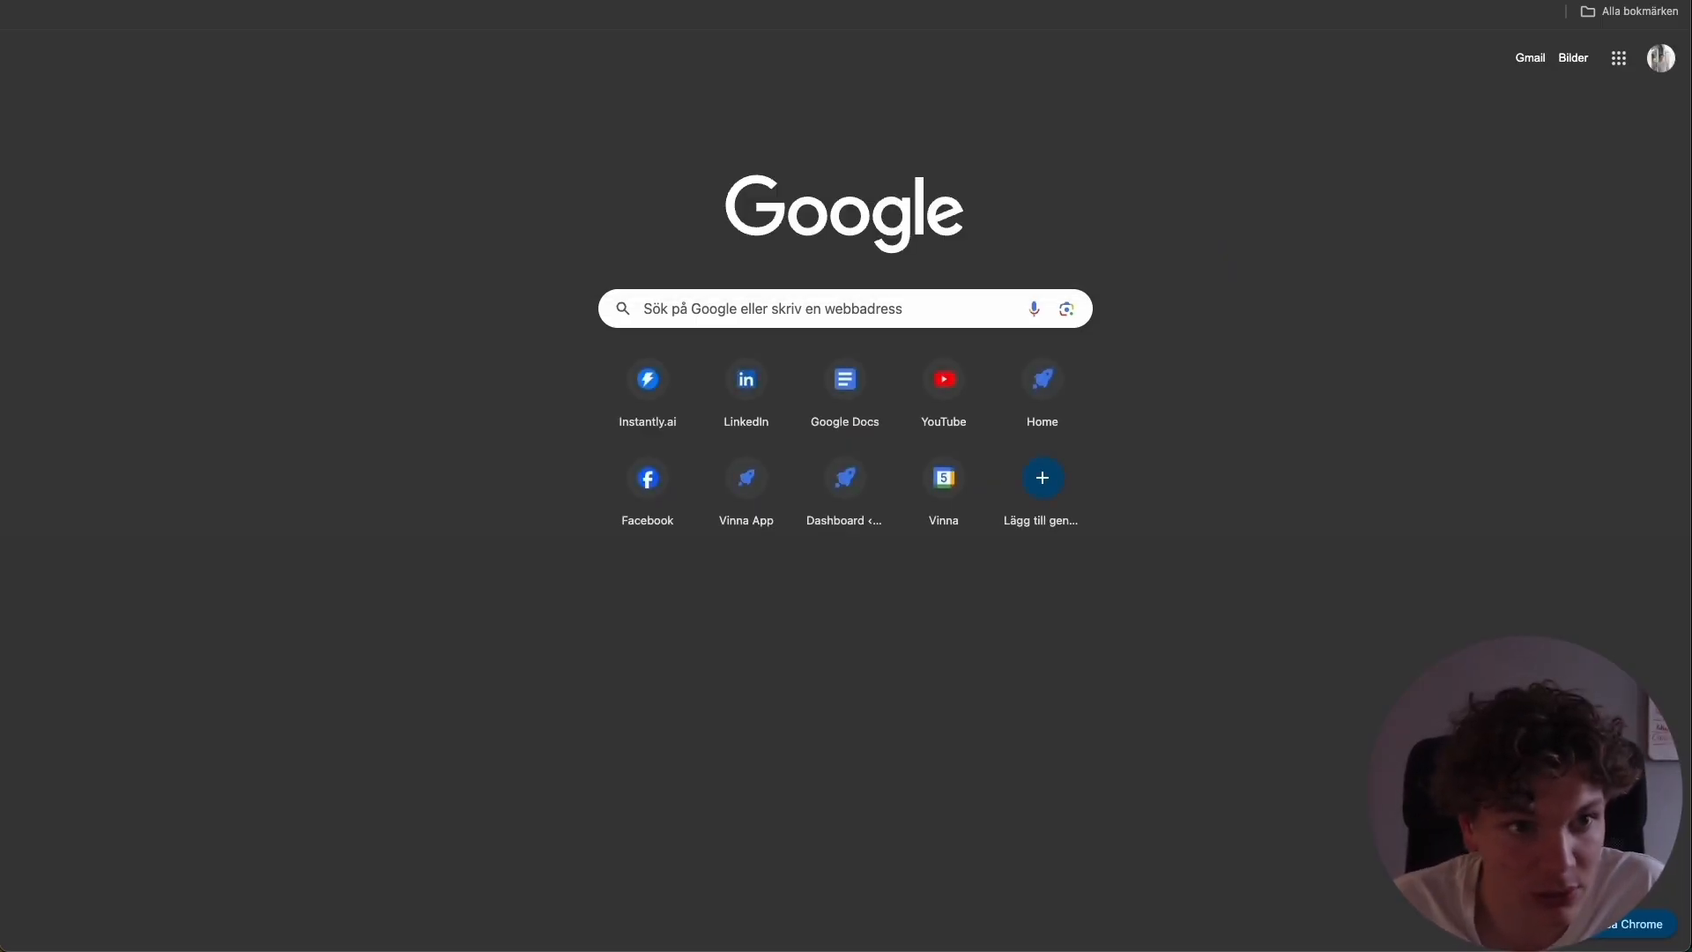
pyautogui.scroll(-2, 529, 388)
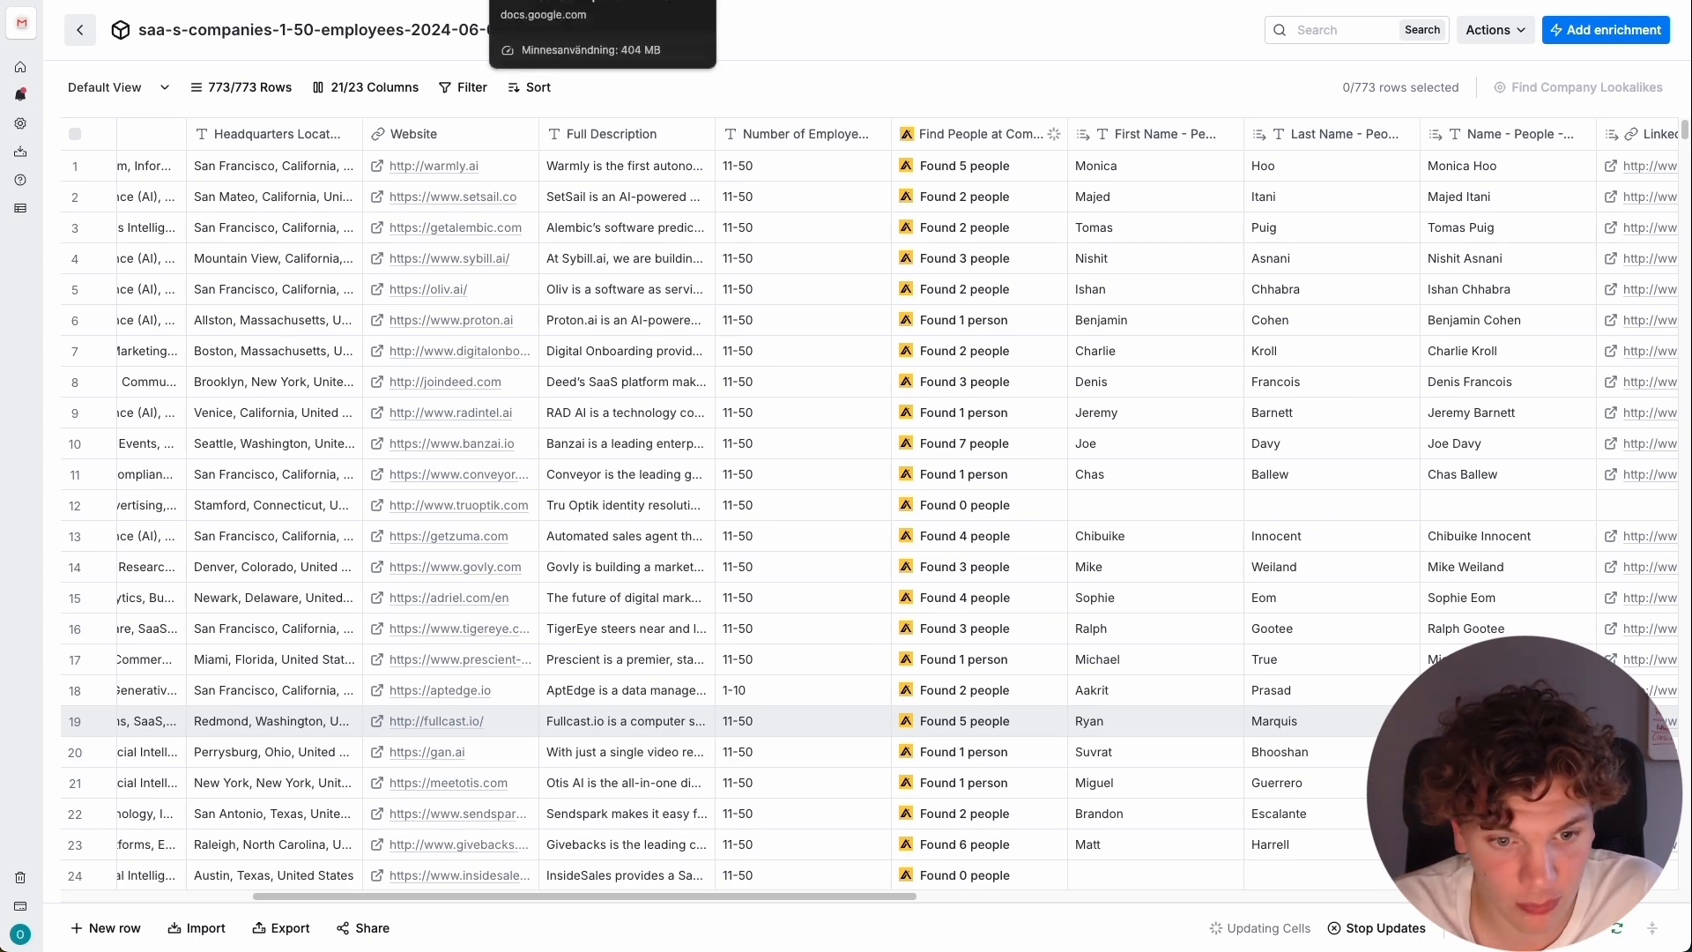
# Insert the cold email draft under "Write initial copy:" in Google Docs, from the greeting to "Open to watching a 60-second video on how it works?".
pyautogui.click(563, 0)
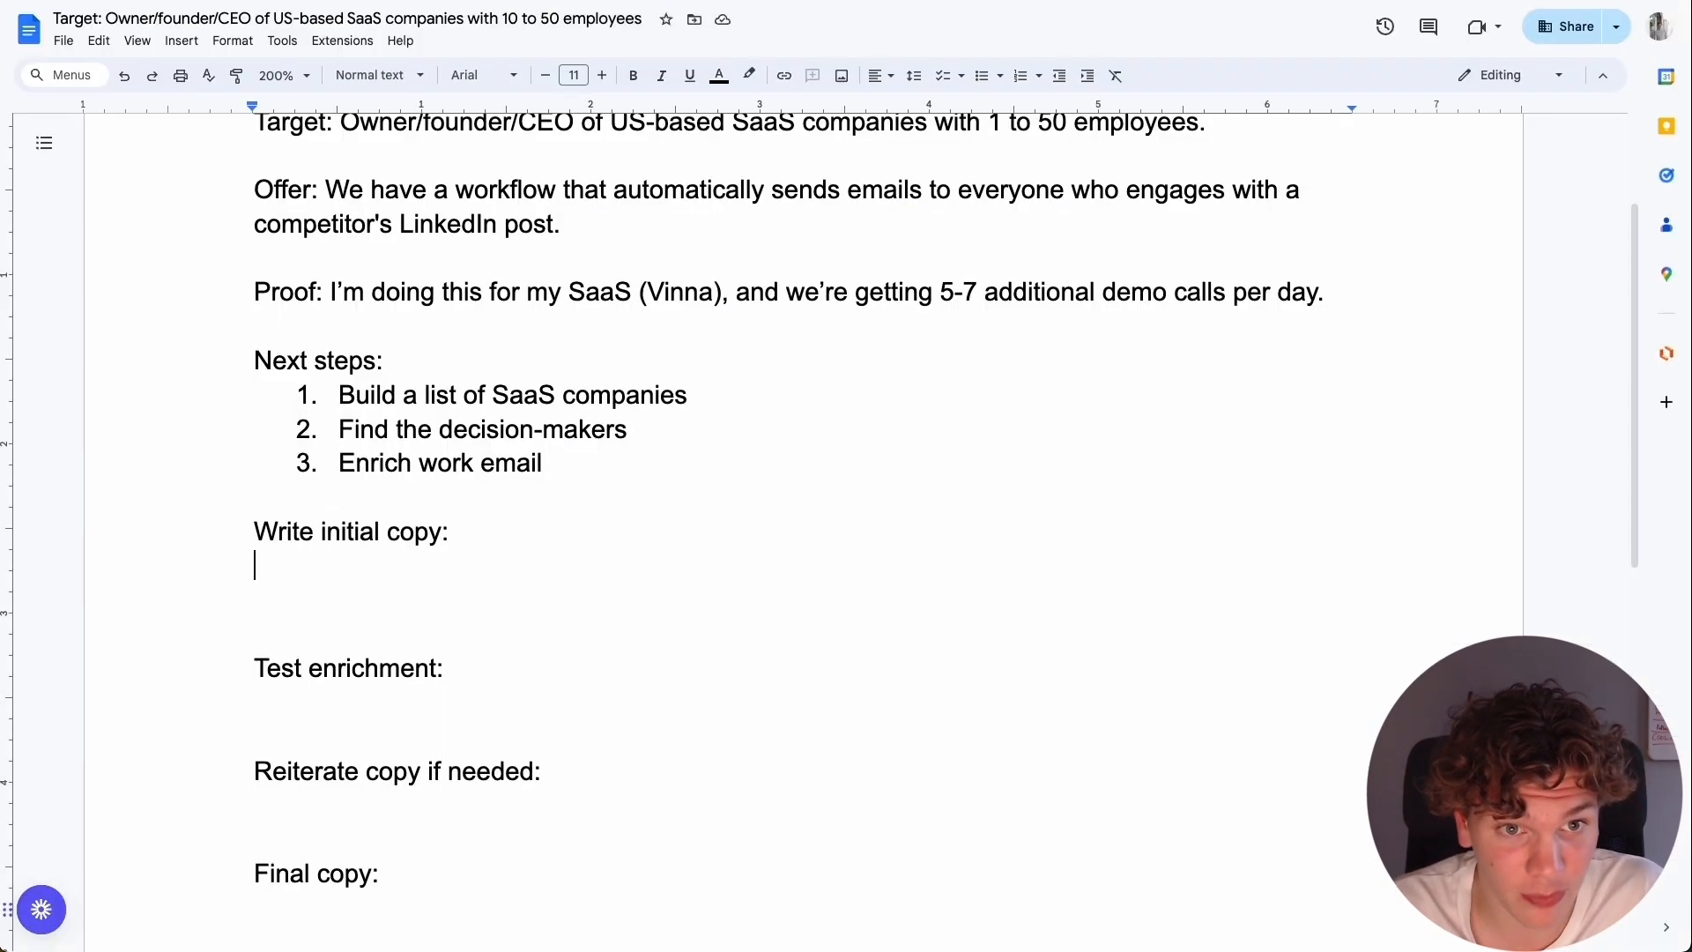
pyautogui.scroll(-2, 436, 511)
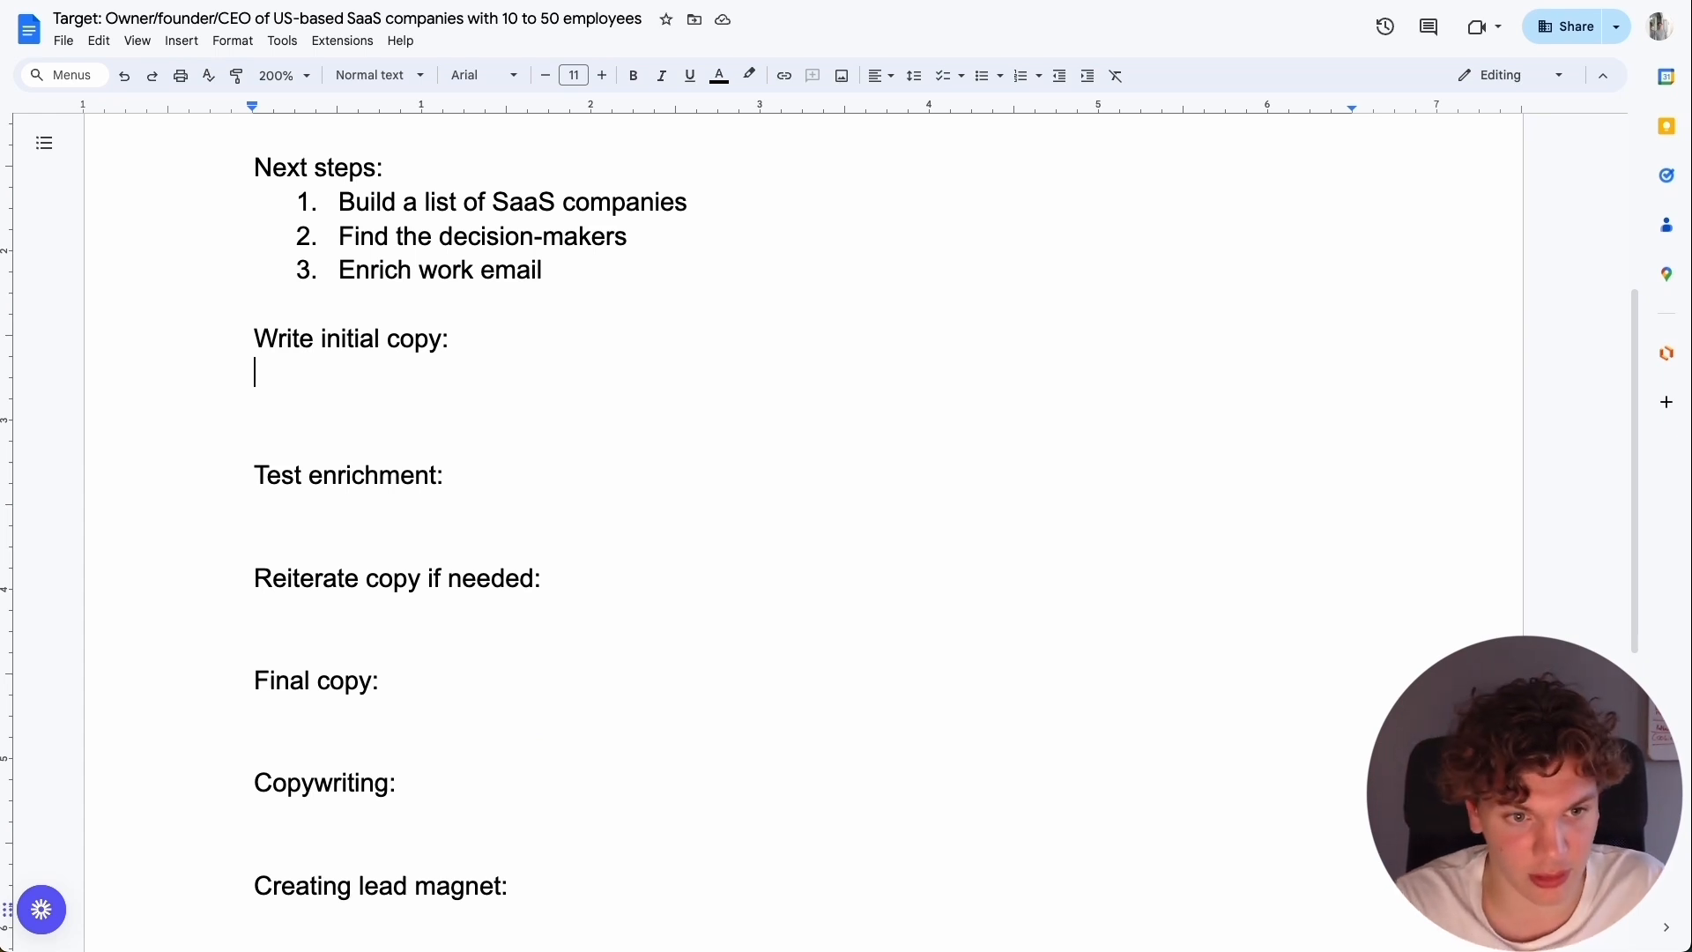
pyautogui.write('Hey')
pyautogui.write('Oskar, I’ve heard great things about your video prospecting tool. Keep up the good work!  If your competitors (Sendpotion, Loom, Pitchlane, etc) are posting on LinkedIn - you’re sitting on an absolute goldmine.  You can send a personalized demo video to everyone who reacts to their posts and steel their market share. It’s completely automated and I’d love to show you how it works.  Open to watching a 60-second video on how it works?')
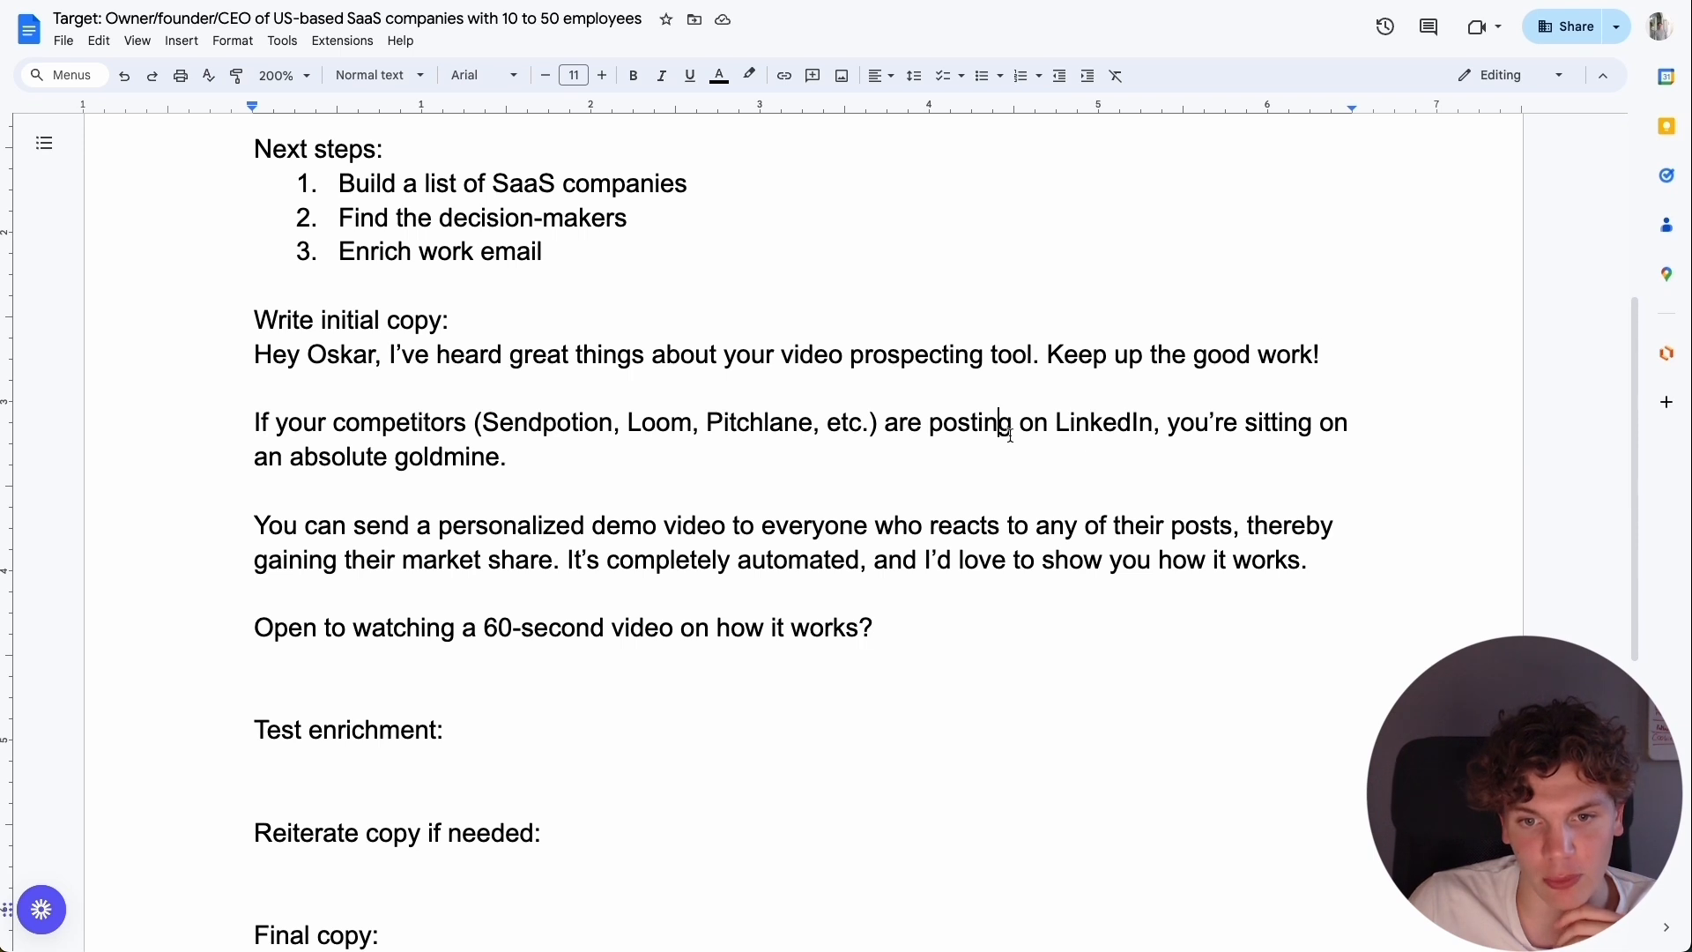
pyautogui.click(696, 462)
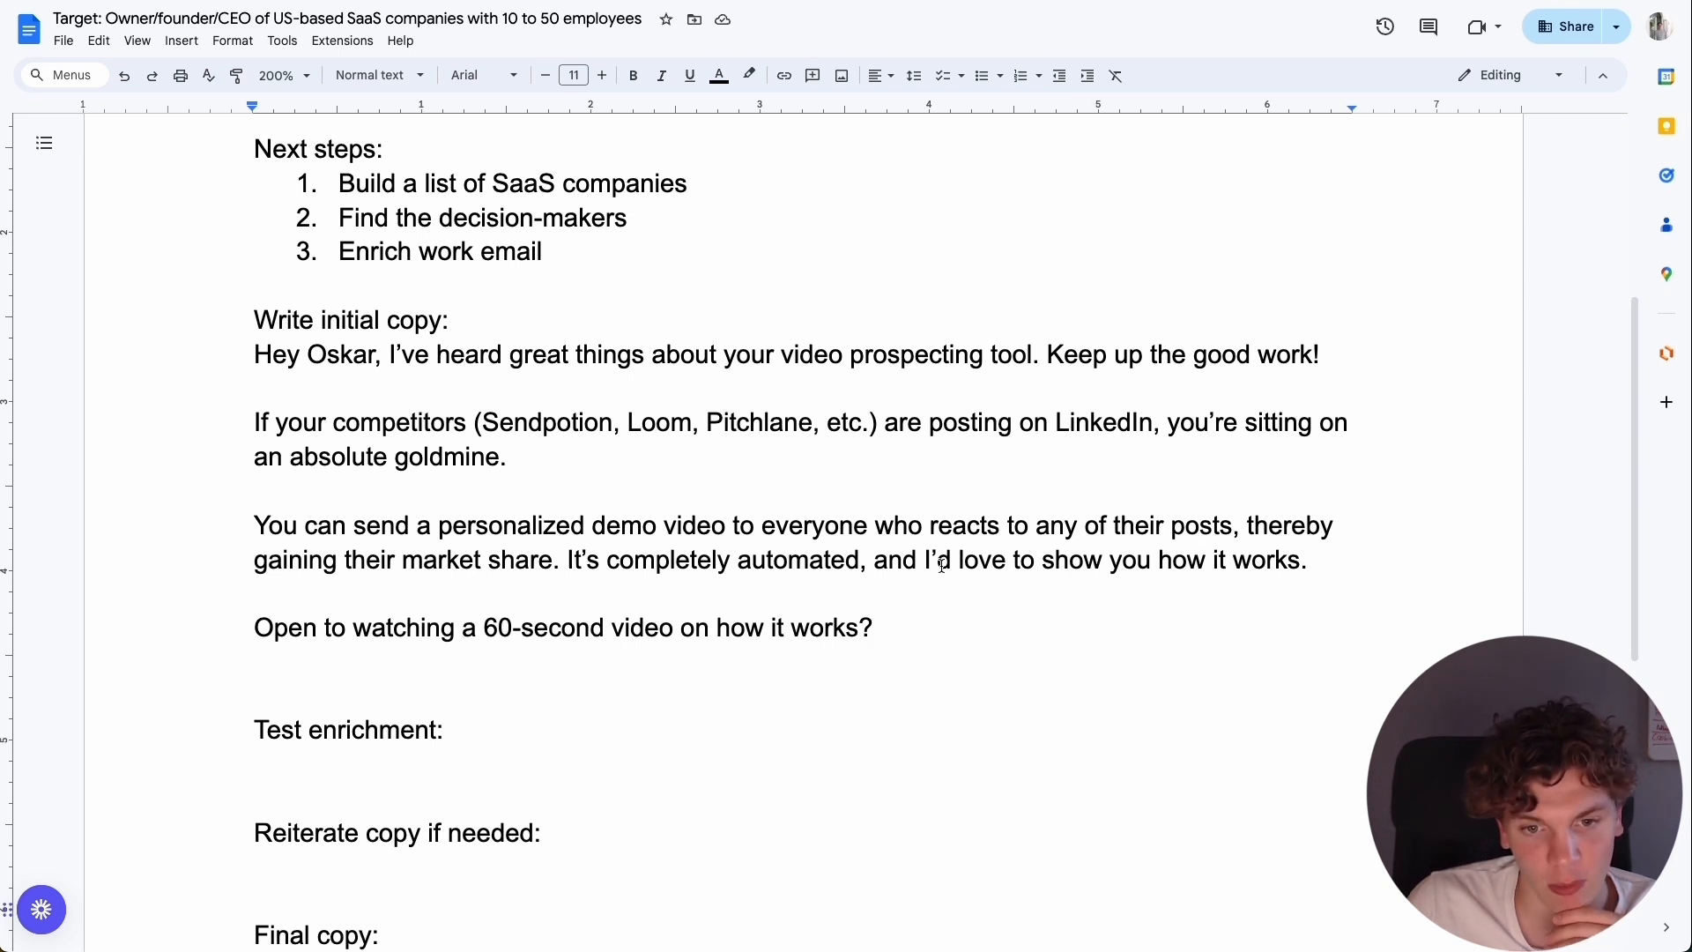
pyautogui.click(938, 631)
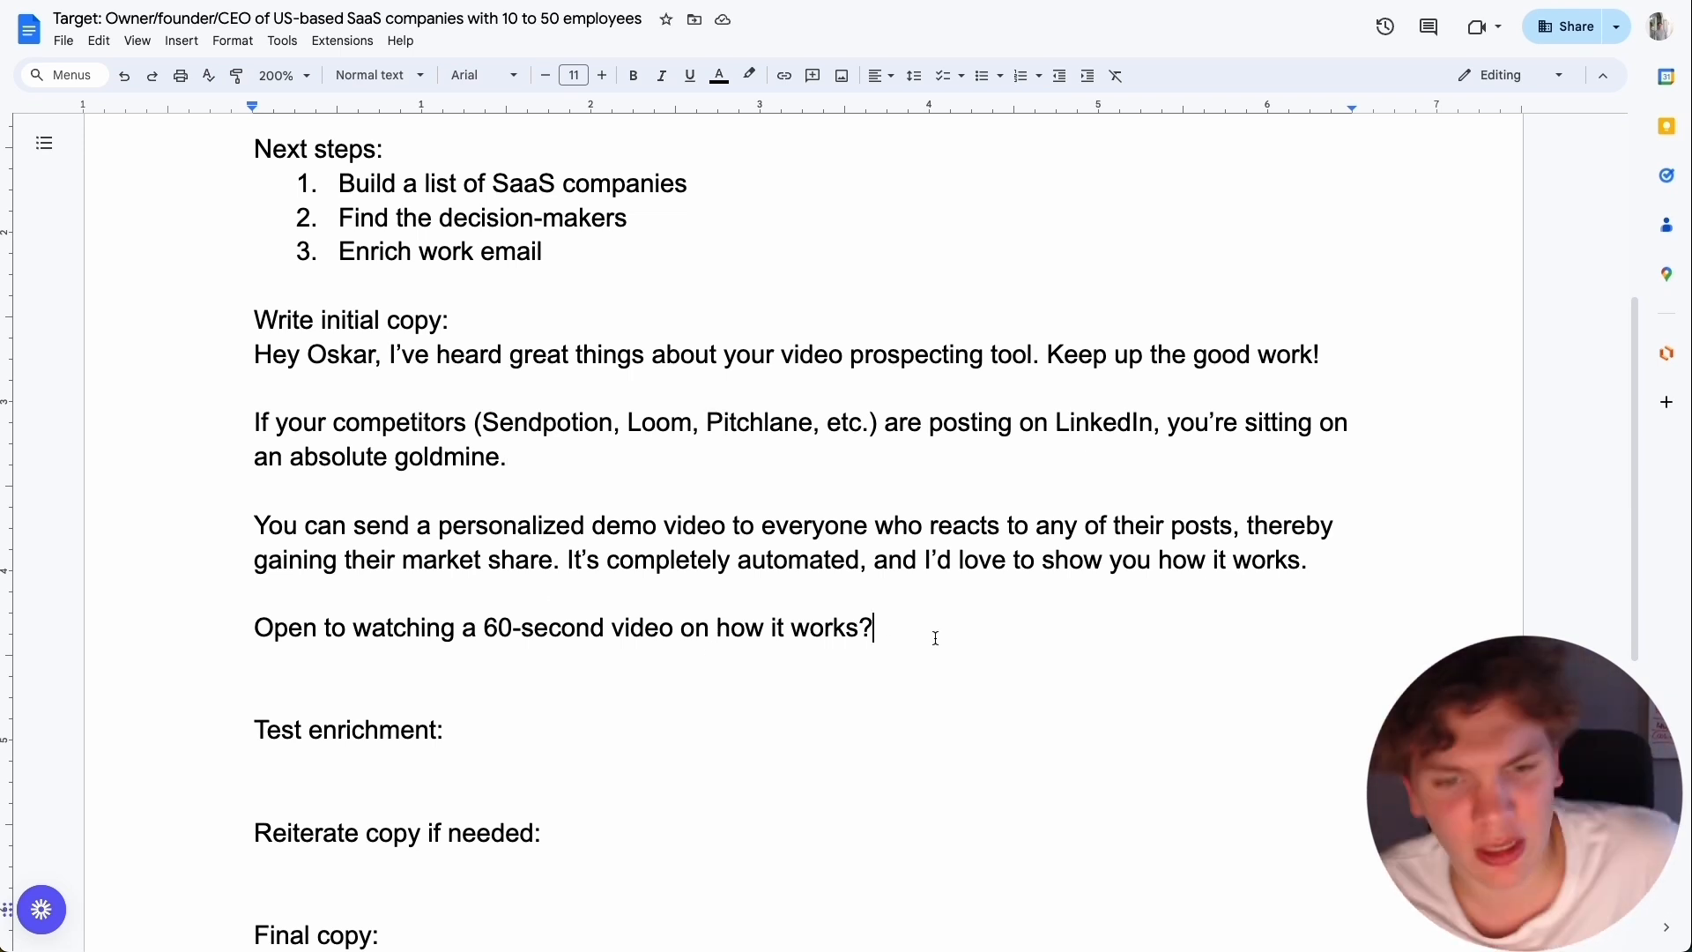
# Bold the recipient's first name and "video prospecting tool" in the opening line of the email draft.
pyautogui.scroll(2, 934, 631)
pyautogui.scroll(-1, 623, 555)
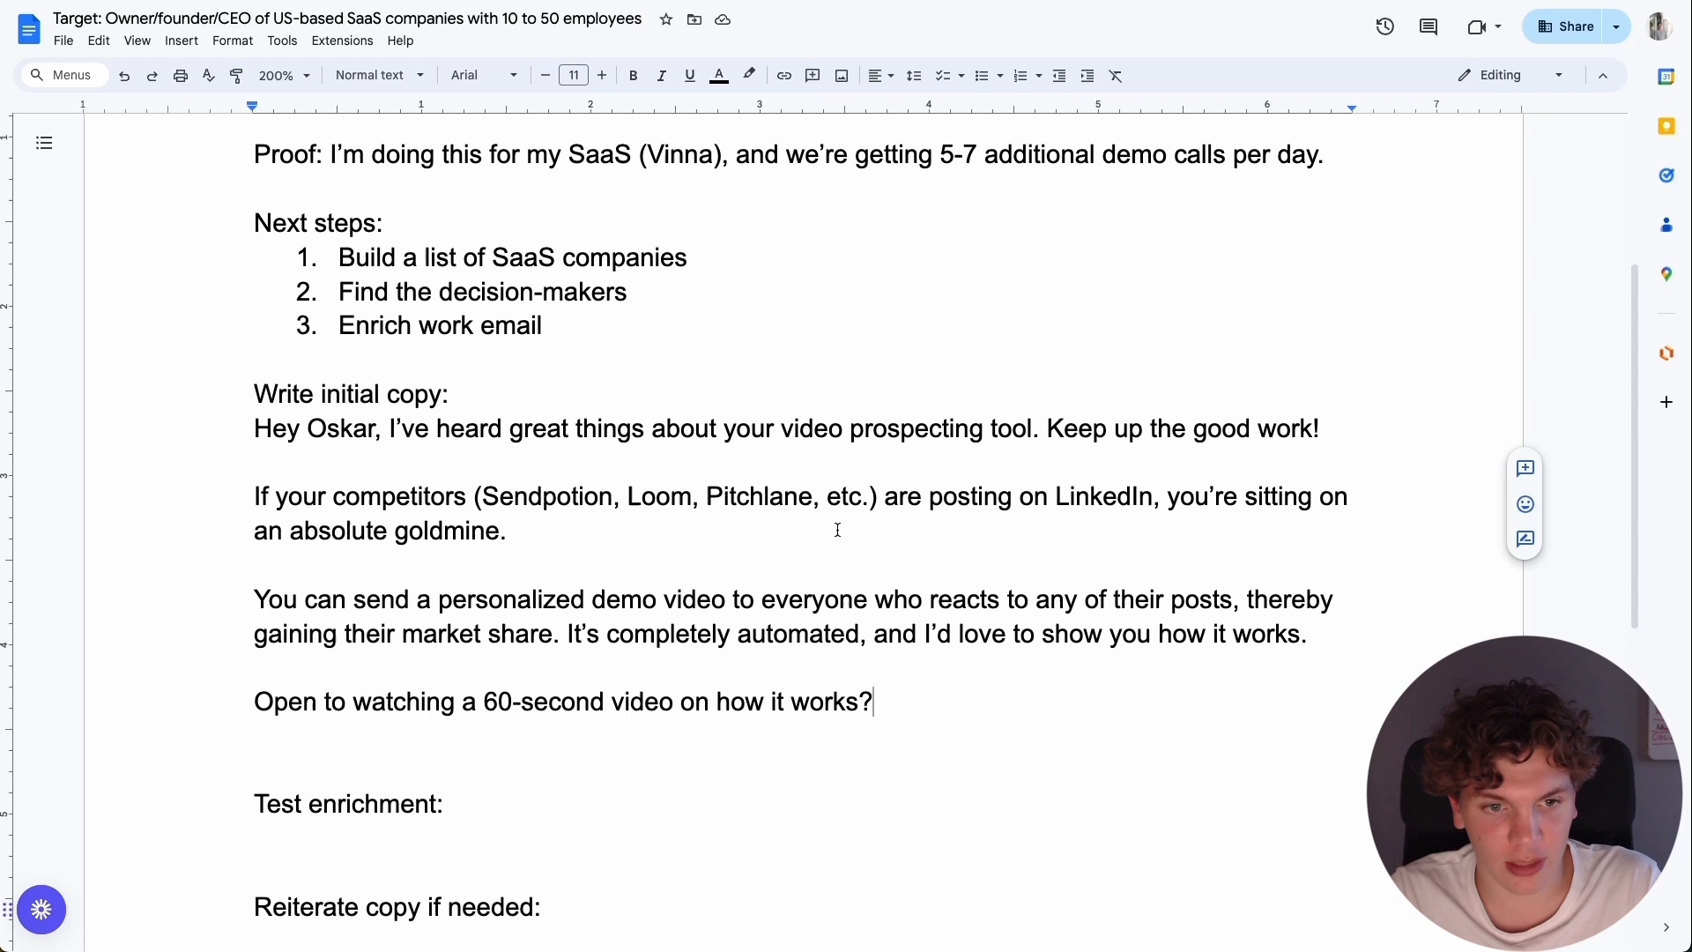
pyautogui.doubleClick(343, 428)
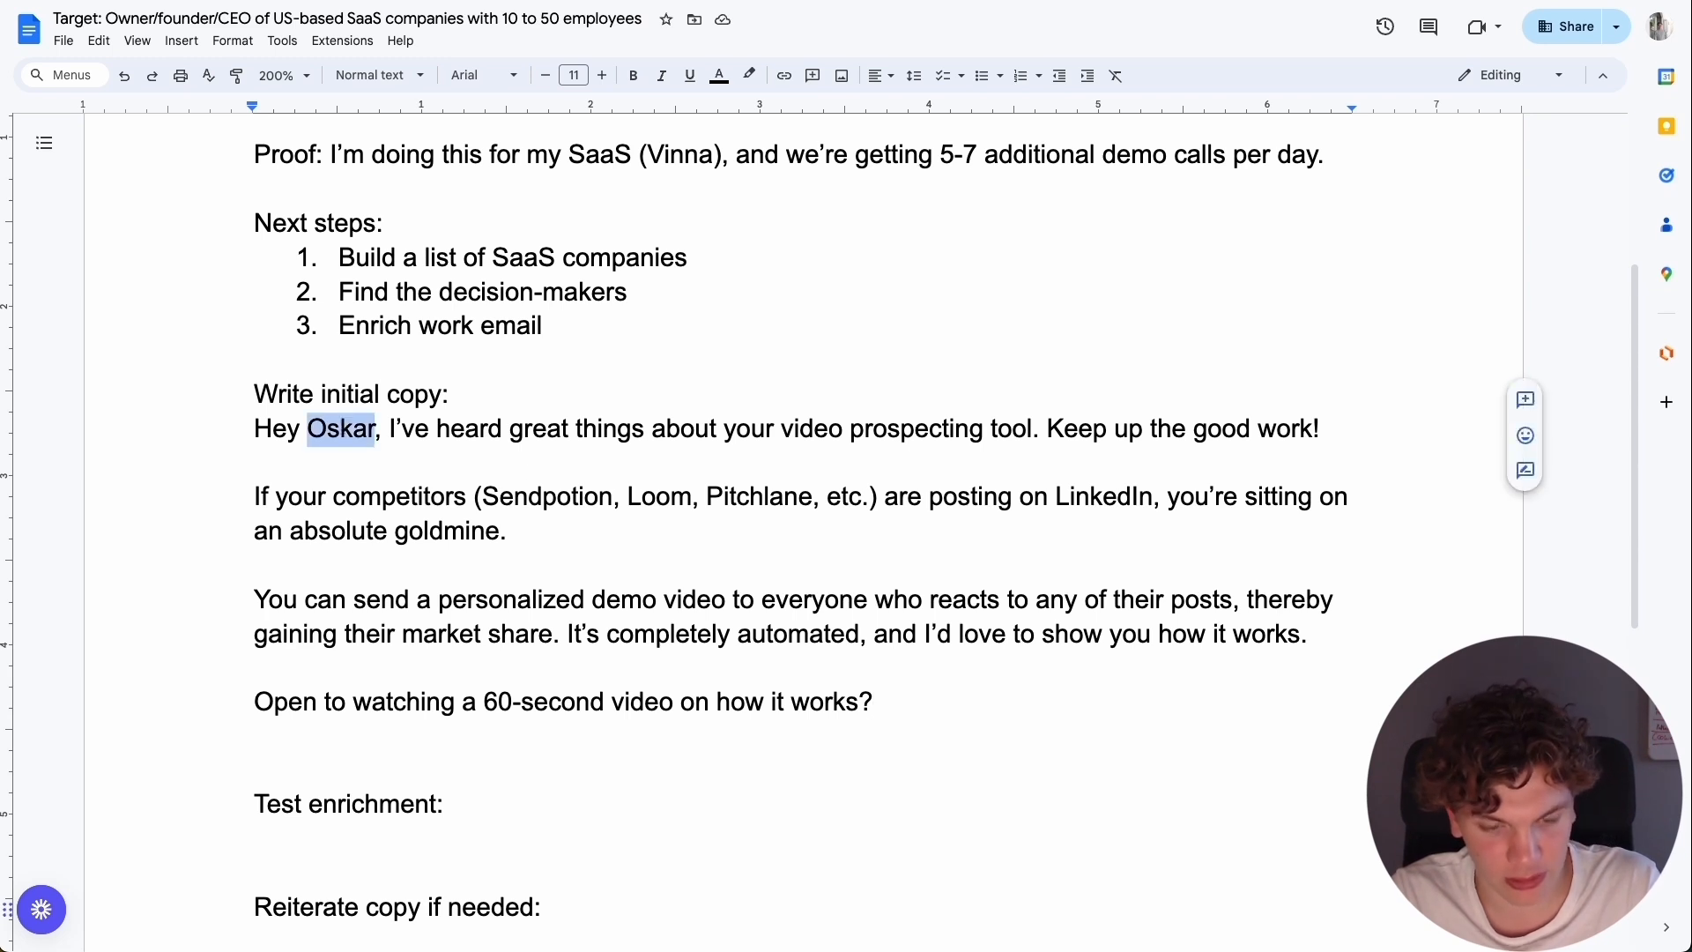
pyautogui.hotkey('ctrl', 'b')
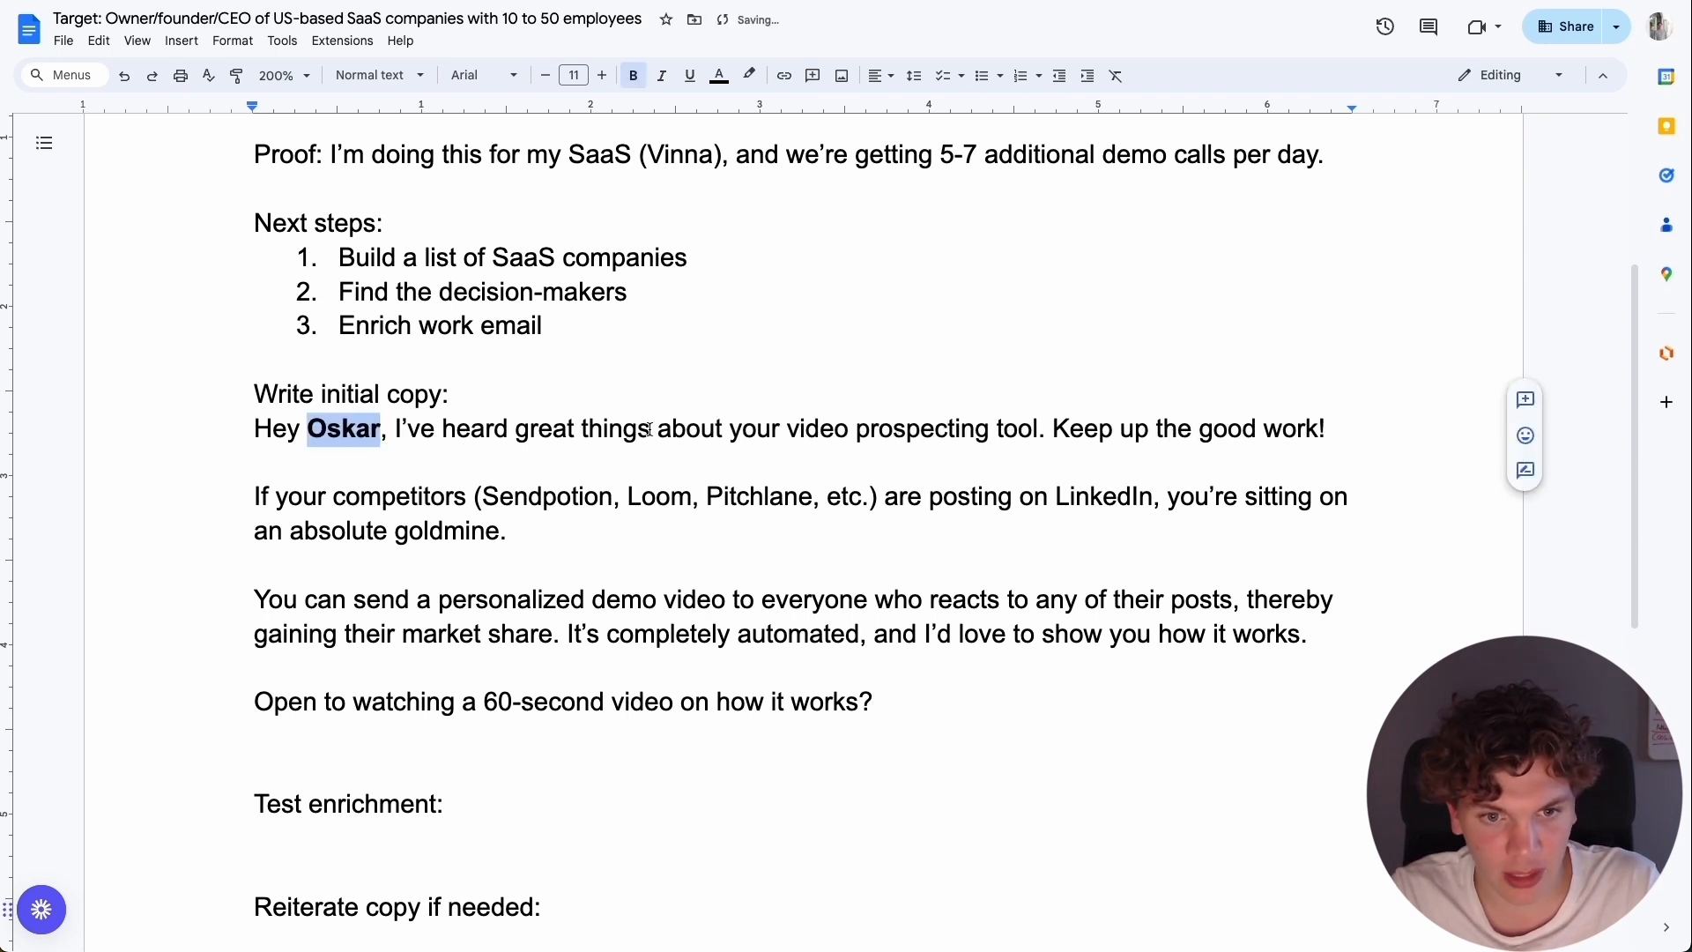
pyautogui.click(719, 430)
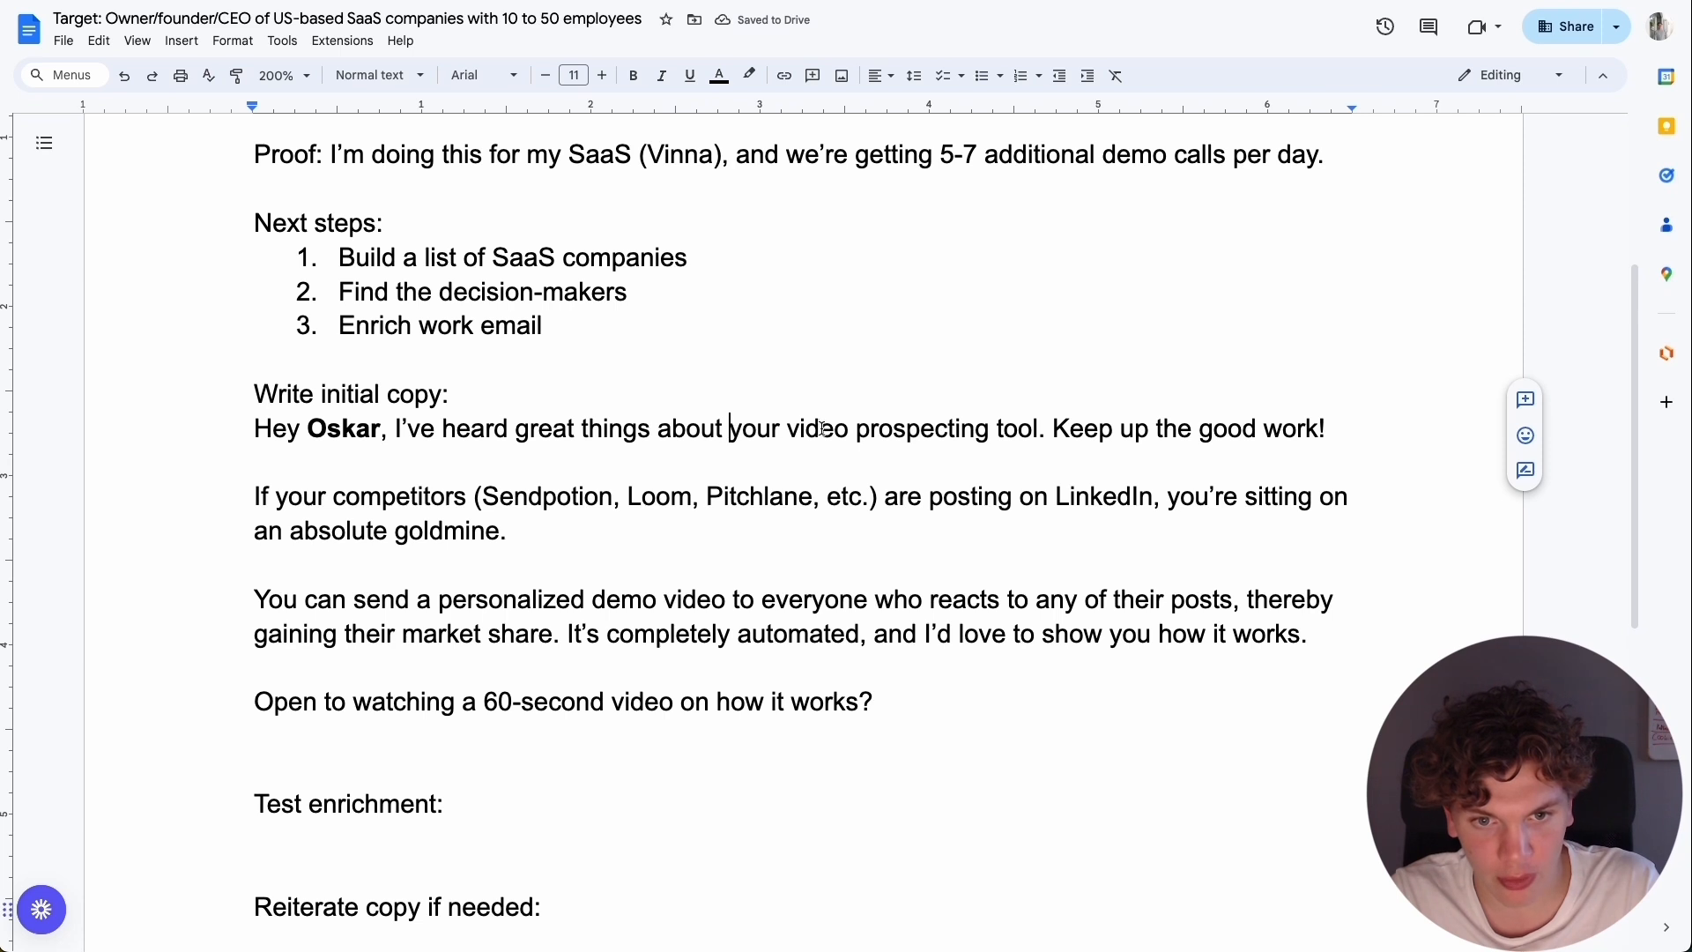
pyautogui.moveTo(787, 428); pyautogui.dragTo(1037, 430)
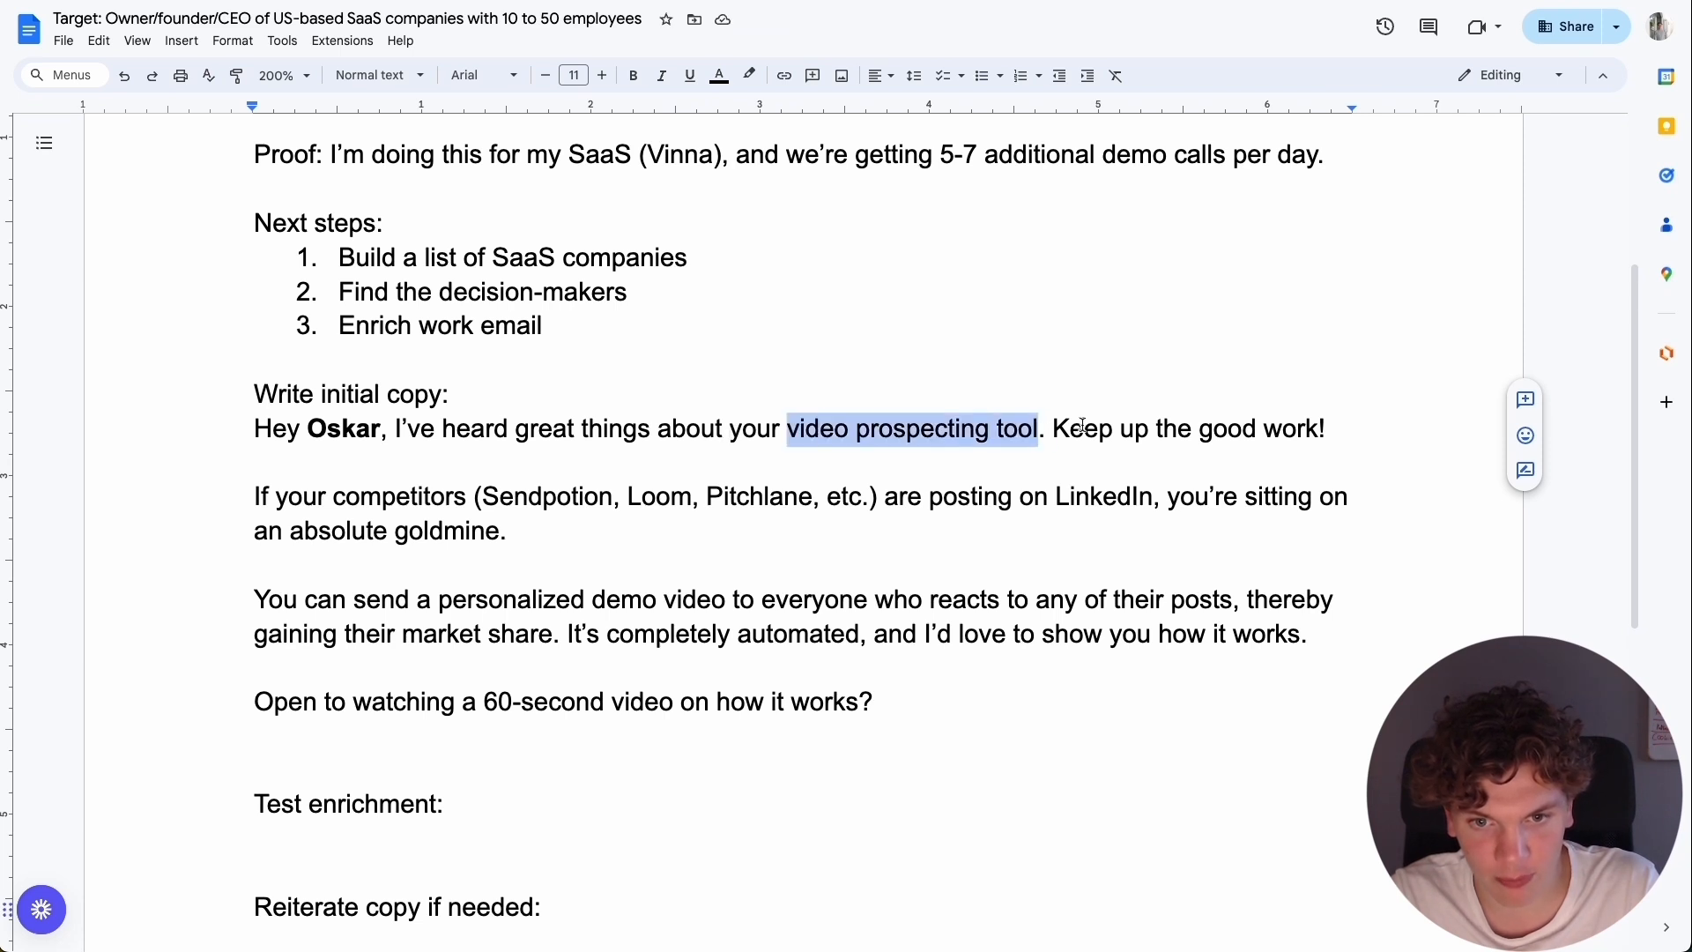
pyautogui.hotkey('ctrl', 'b')
pyautogui.doubleClick(861, 451)
pyautogui.click(860, 461)
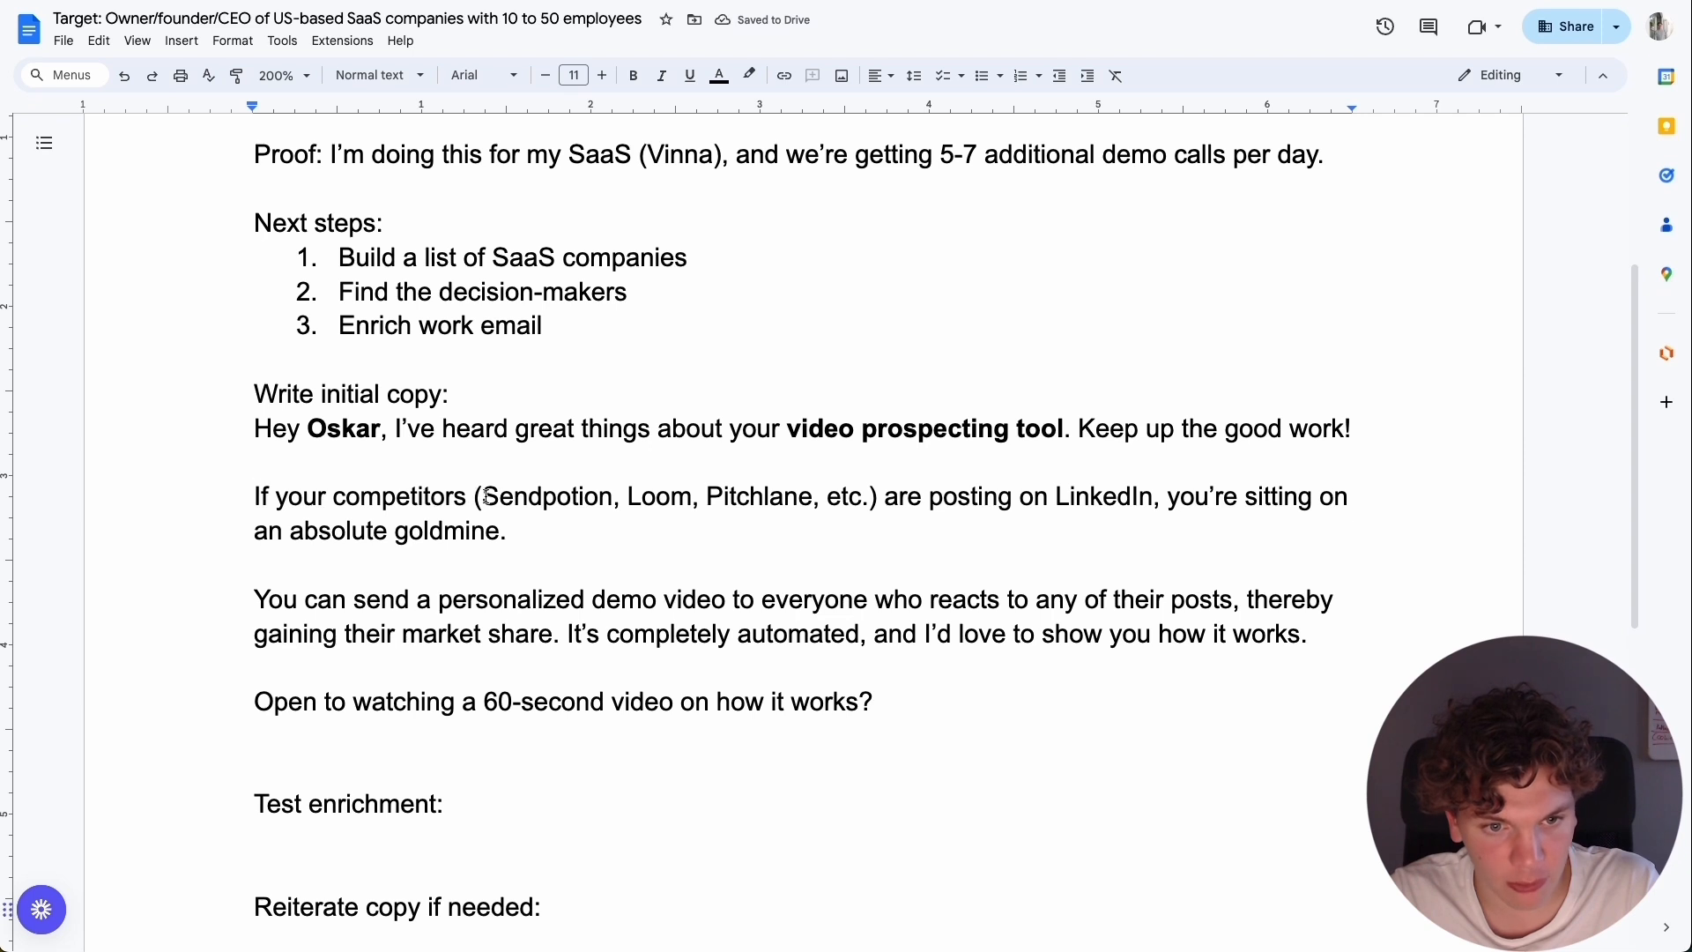
# Bold the competitor names "Sendpotion, Loom, Pitchlane" in the second paragraph of the email draft.
pyautogui.moveTo(487, 496); pyautogui.dragTo(811, 507)
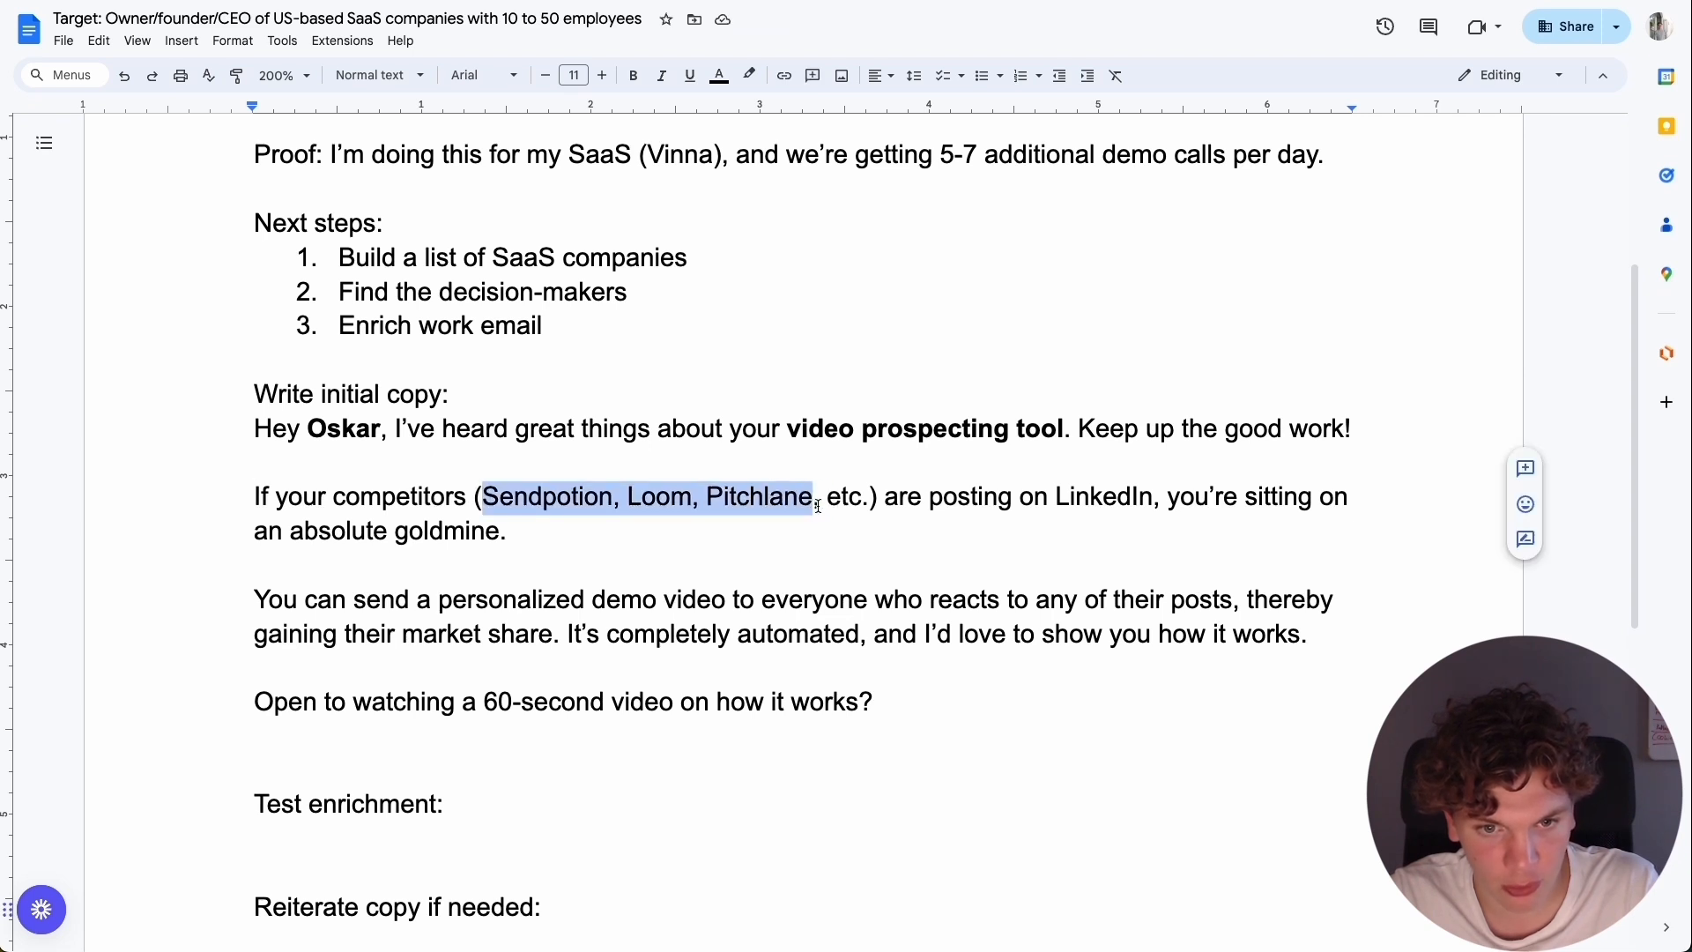
pyautogui.hotkey('ctrl', 'b')
pyautogui.click(846, 520)
pyautogui.scroll(2, 793, 546)
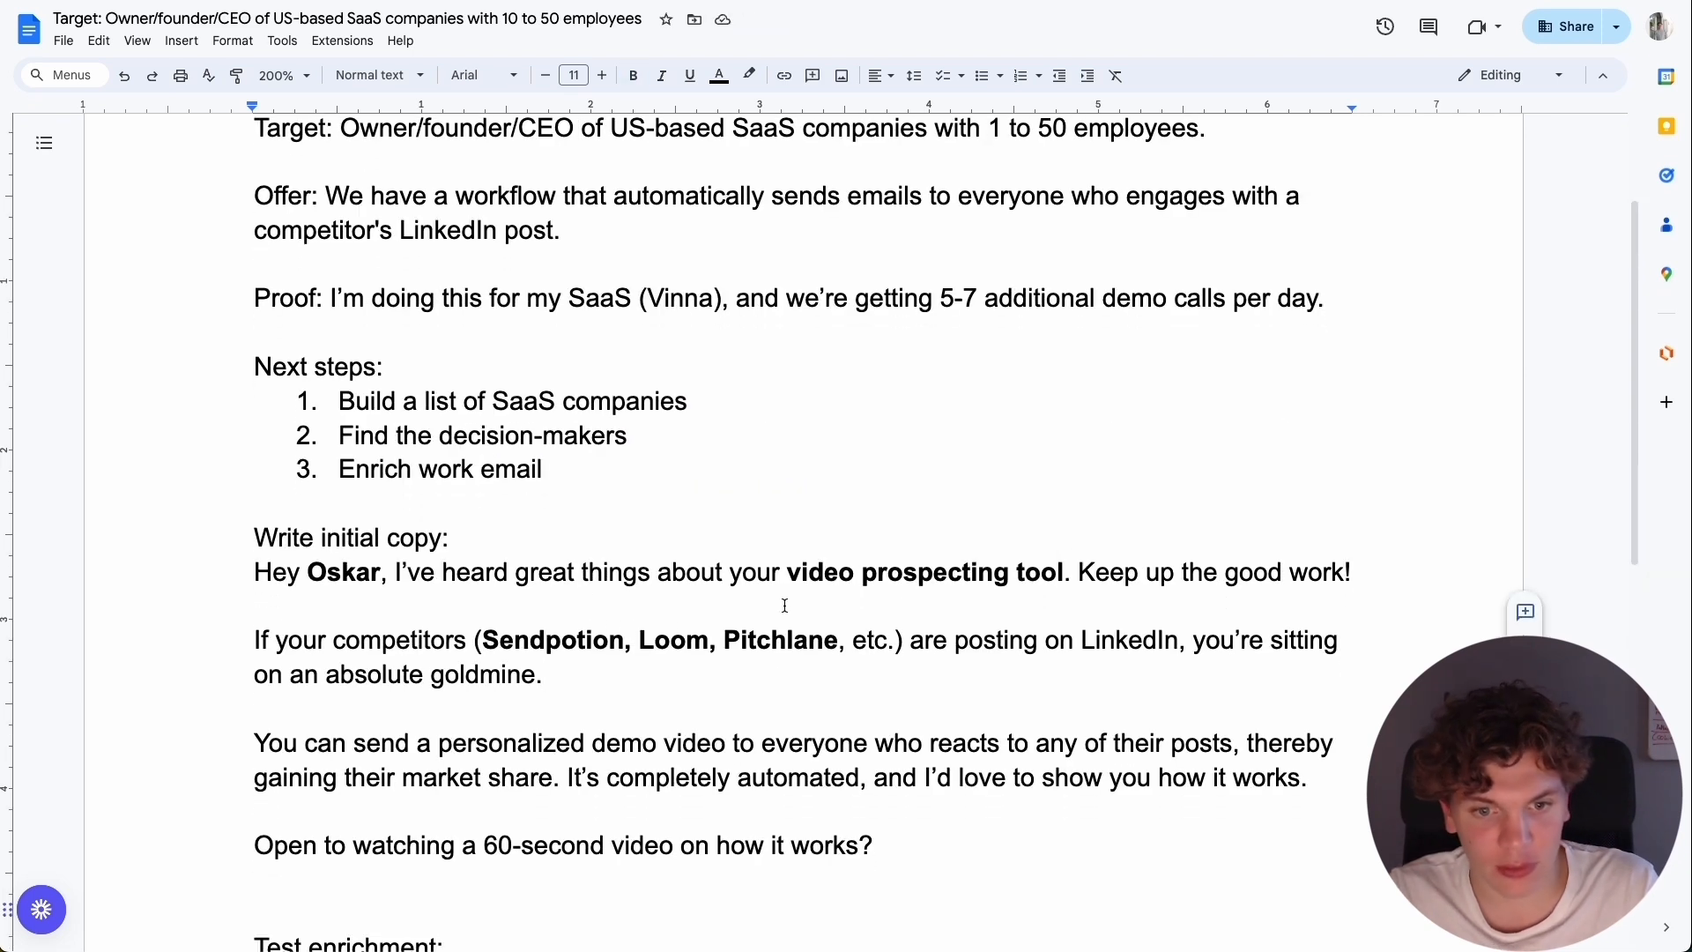
pyautogui.doubleClick(333, 573)
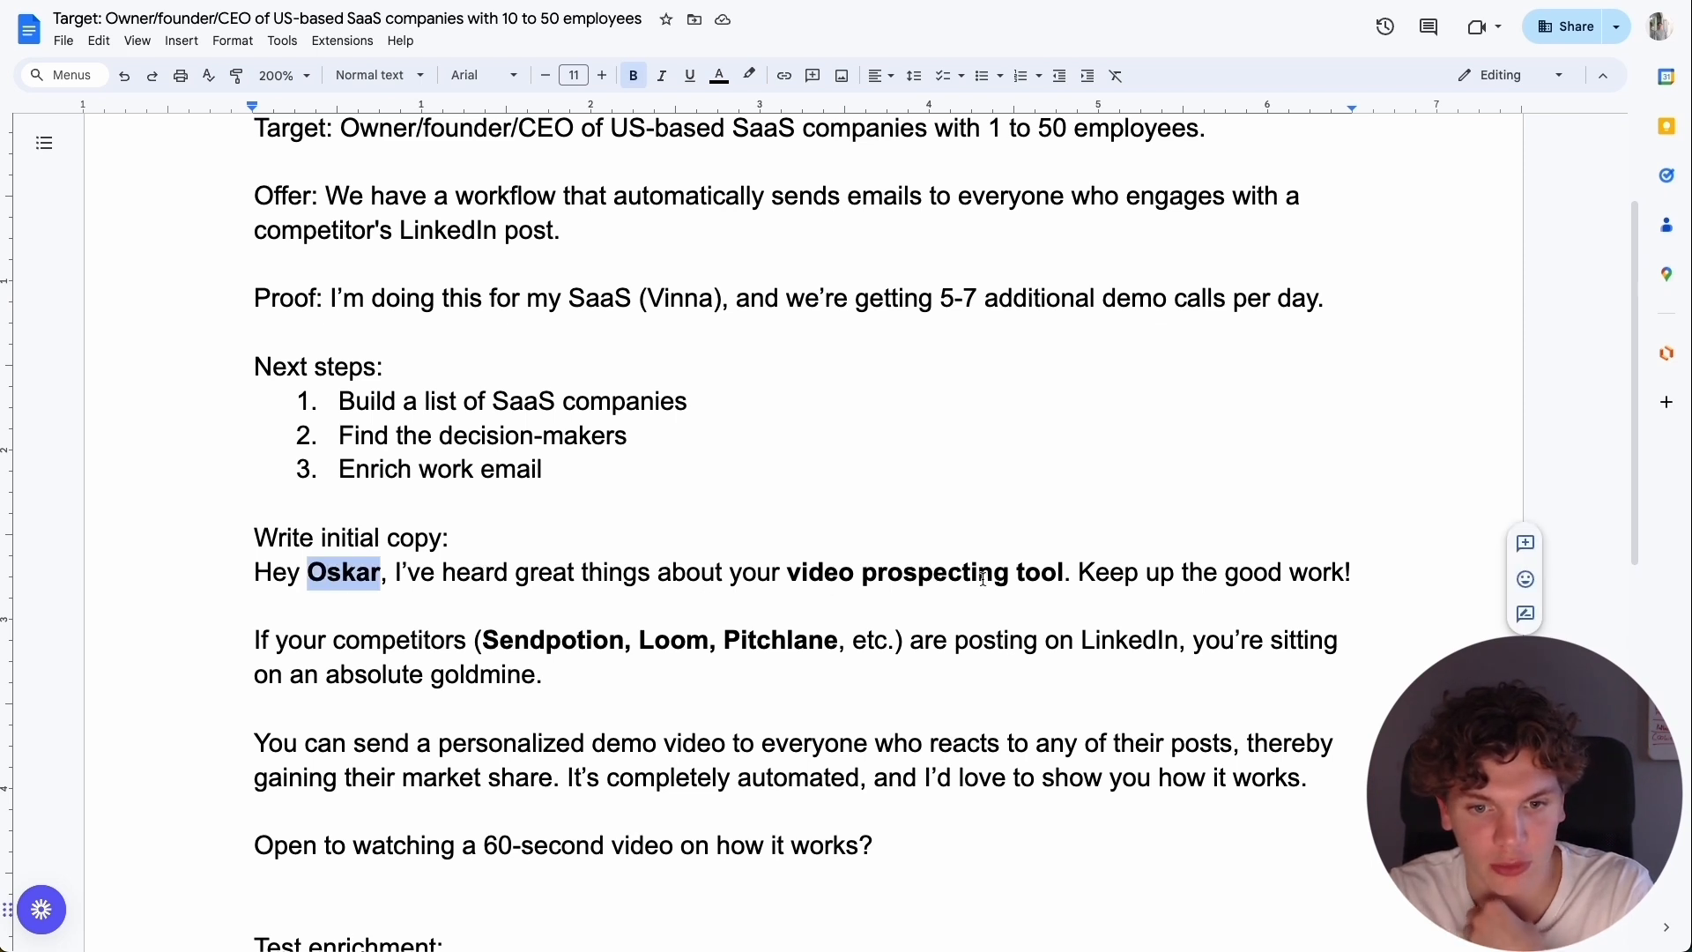
pyautogui.moveTo(798, 577); pyautogui.dragTo(1069, 577)
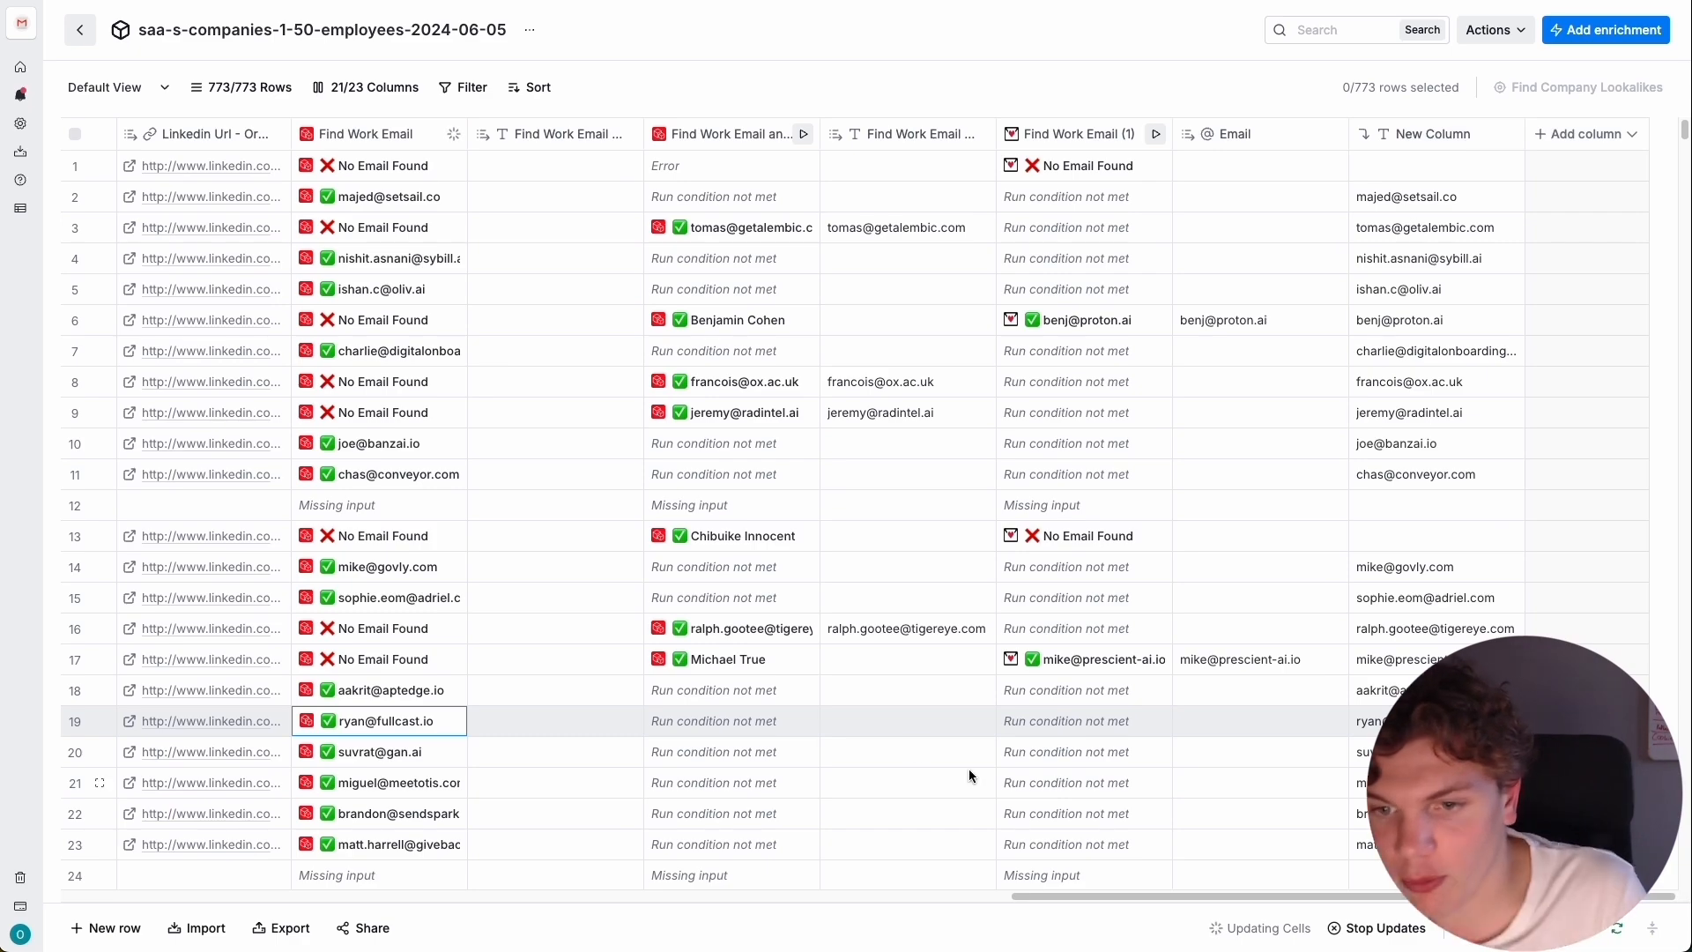
# Switch to the Clay table and add a Claygent (AI Web Scraper) enrichment using the account owner's OpenAI API Key (1).
pyautogui.scroll(-15, 1386, 473)
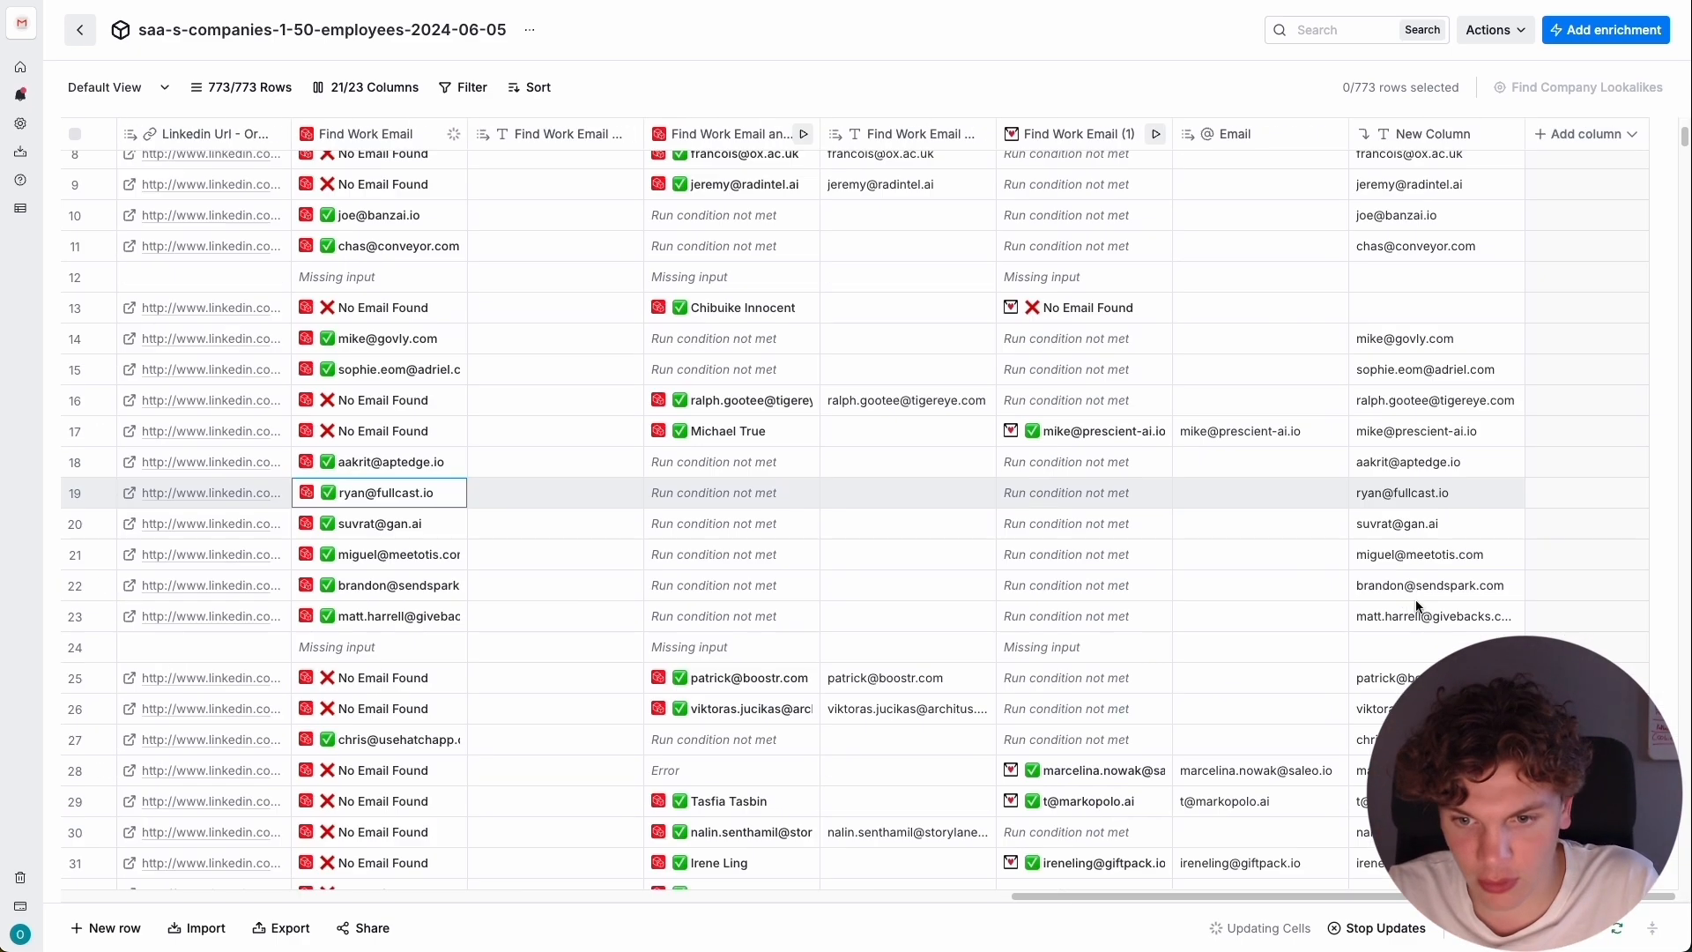
pyautogui.scroll(15, 1386, 473)
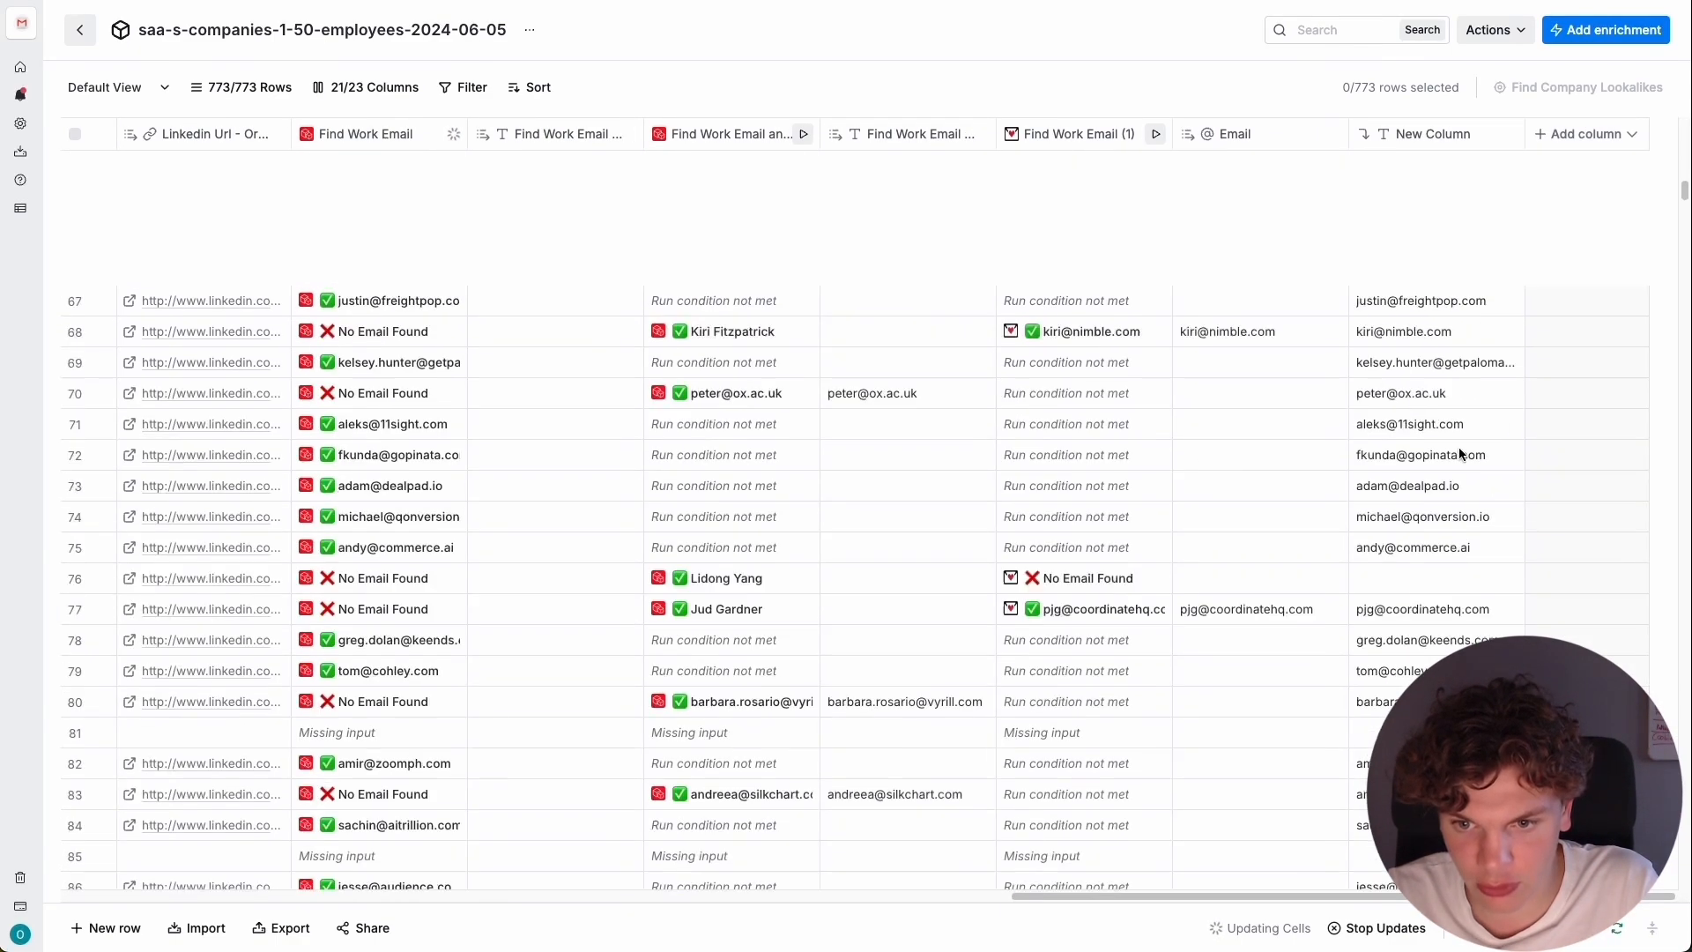
pyautogui.click(1585, 134)
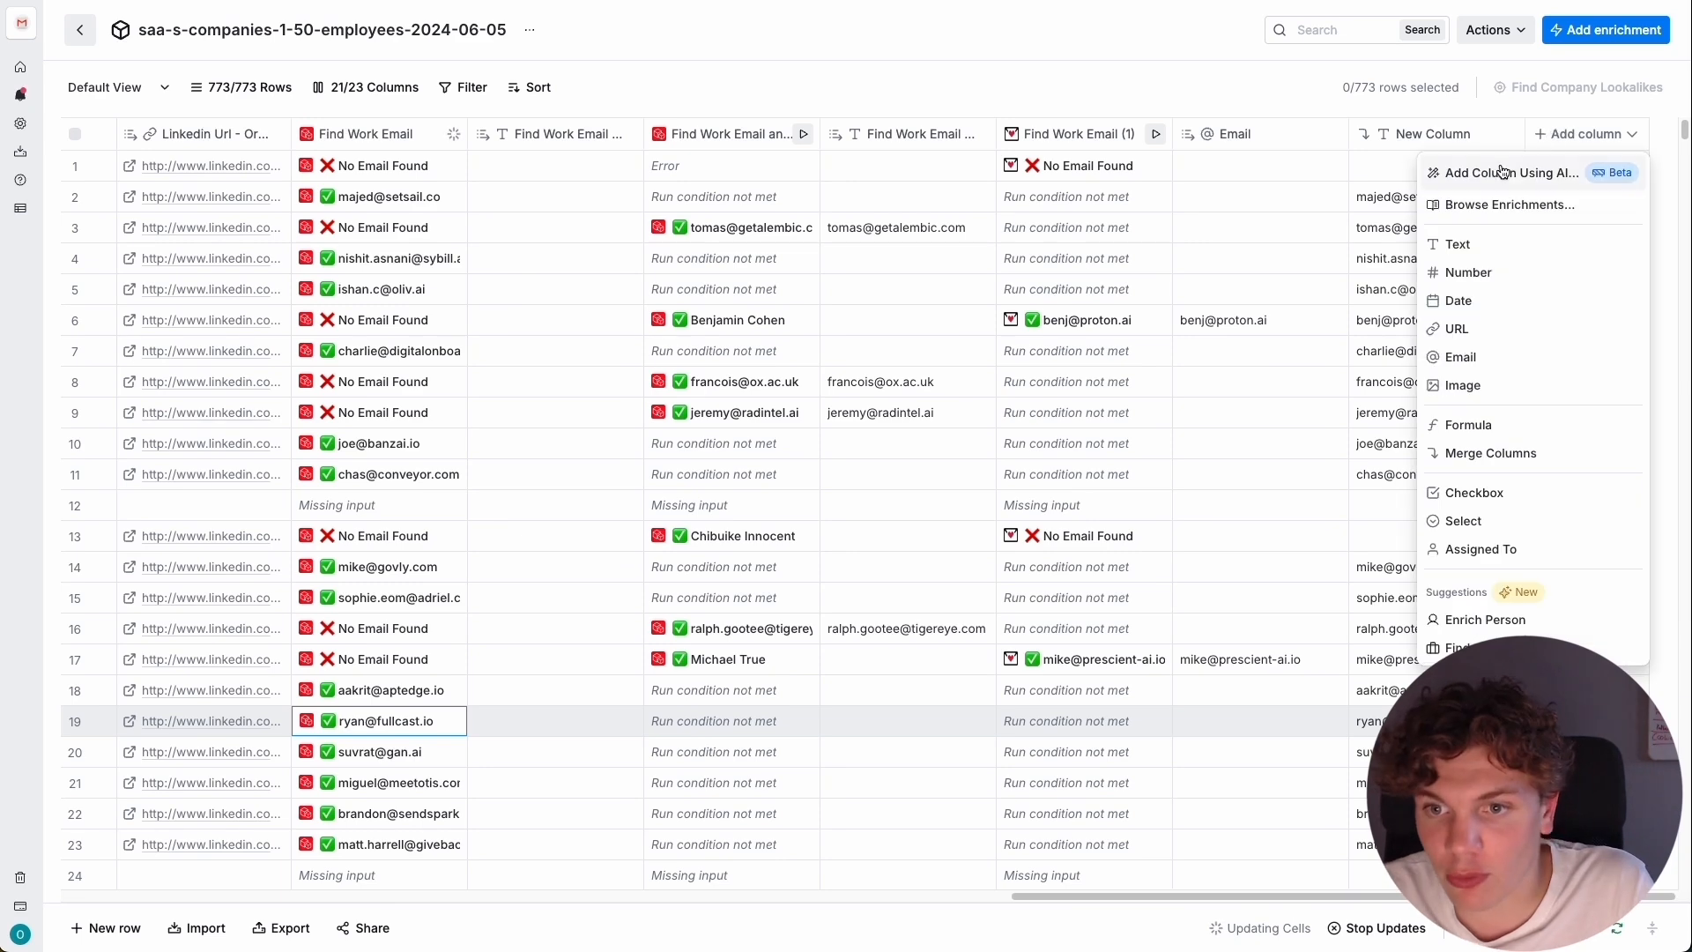
pyautogui.click(1530, 203)
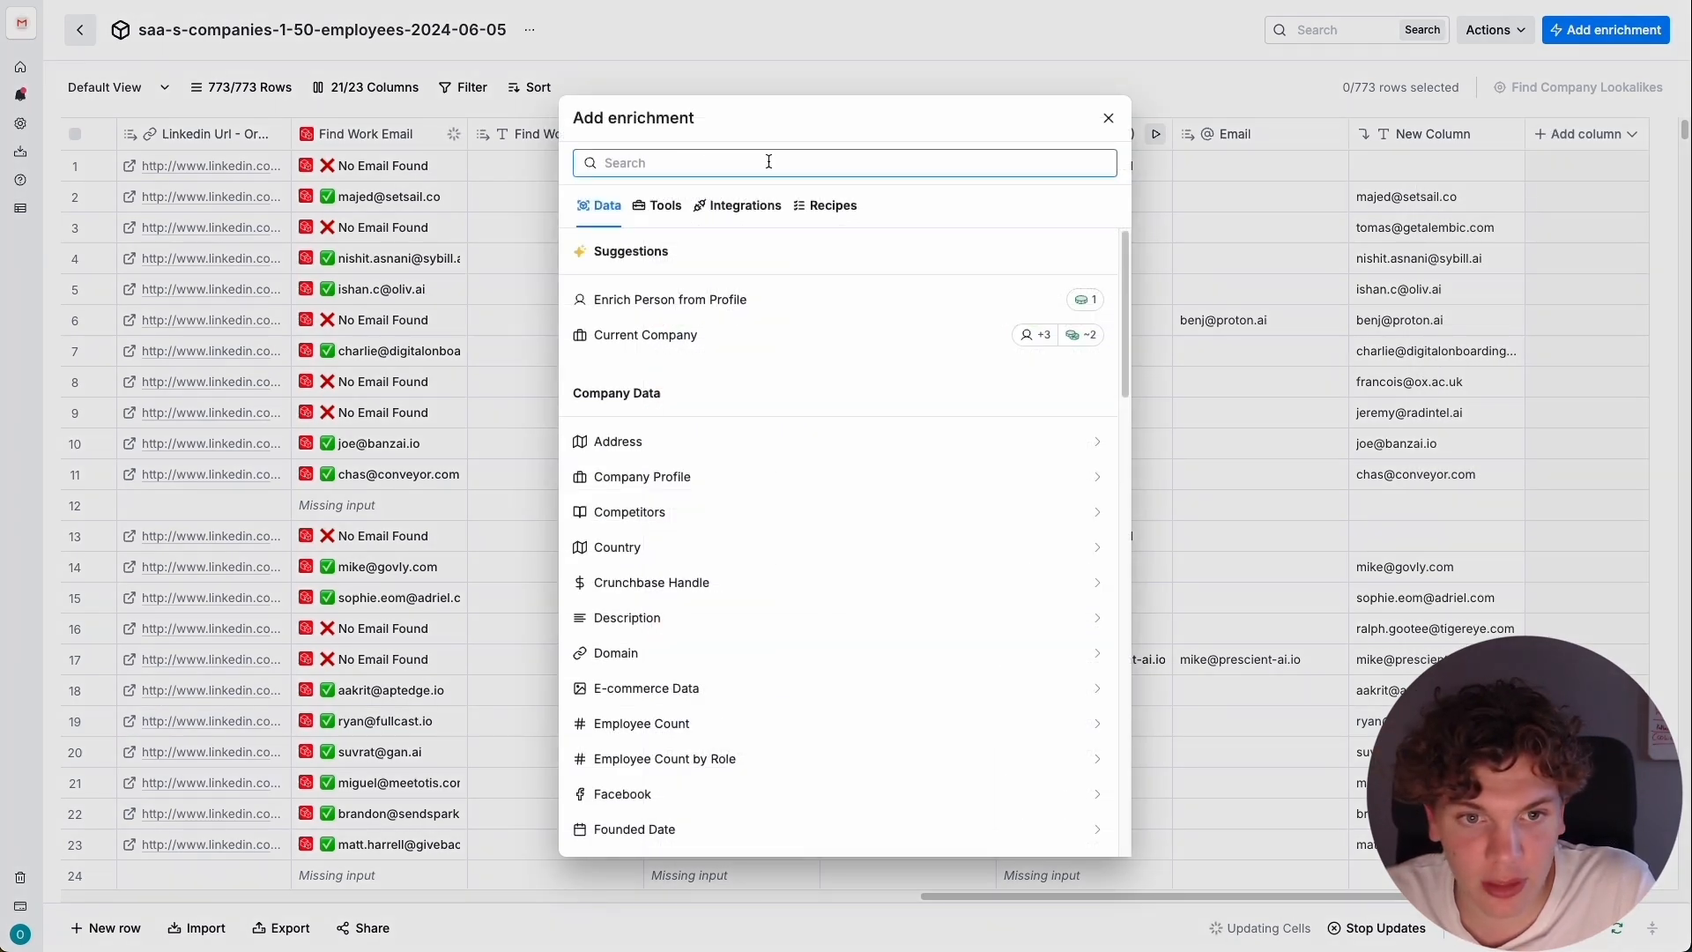
pyautogui.write('clay')
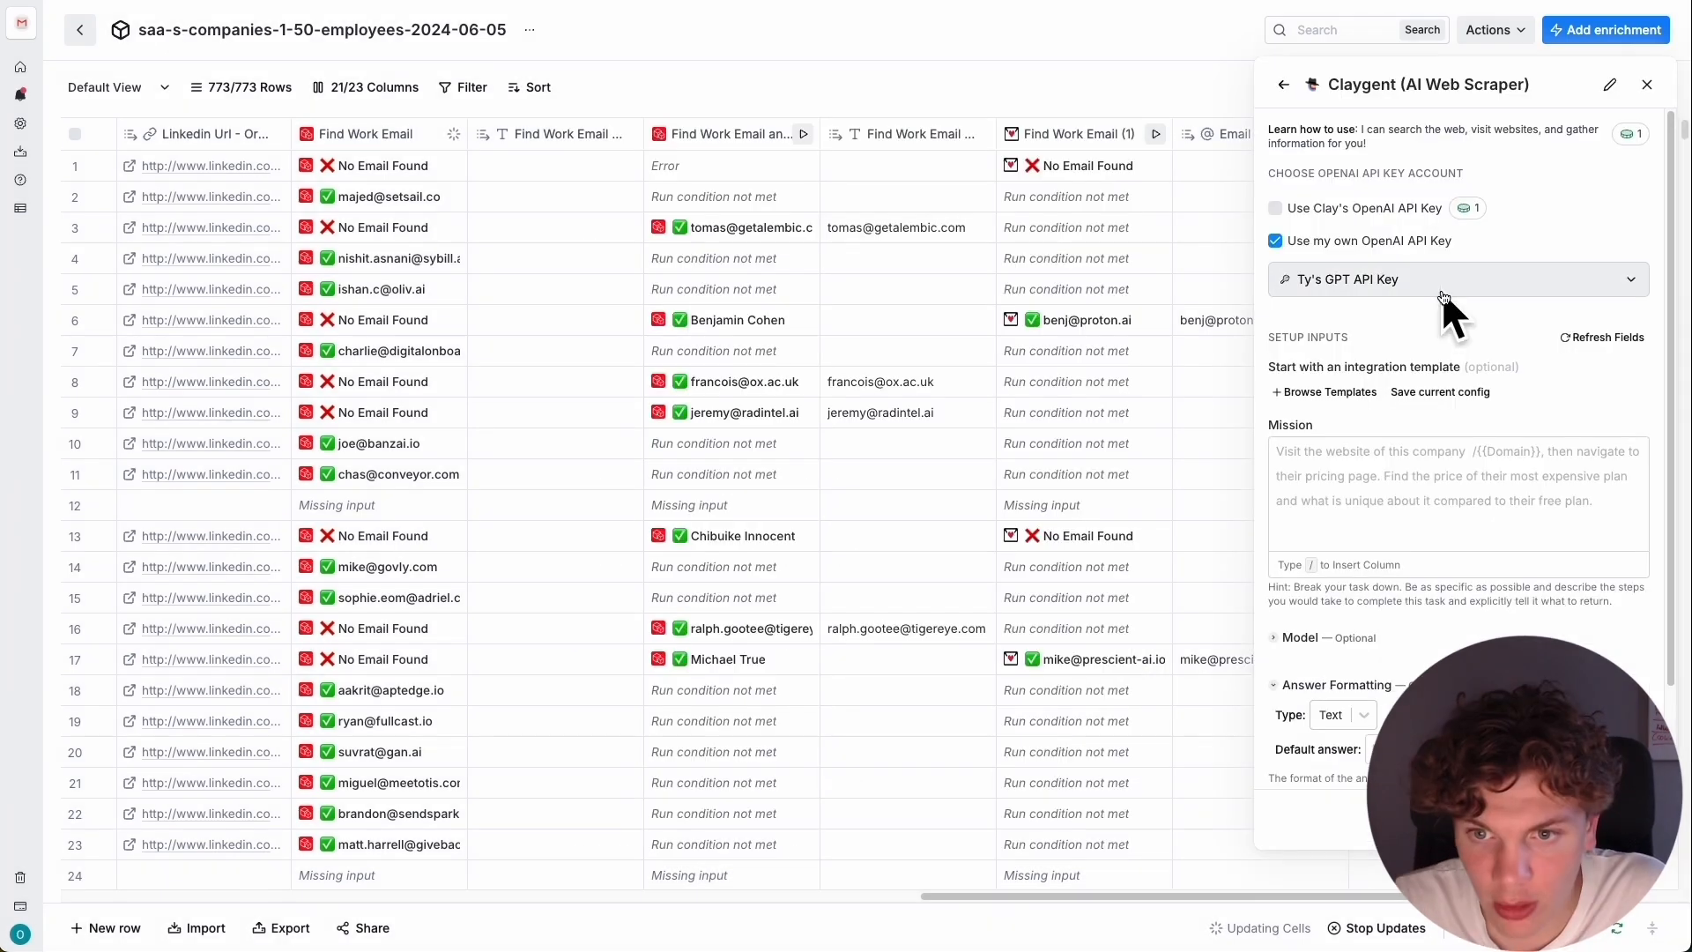
pyautogui.click(1442, 293)
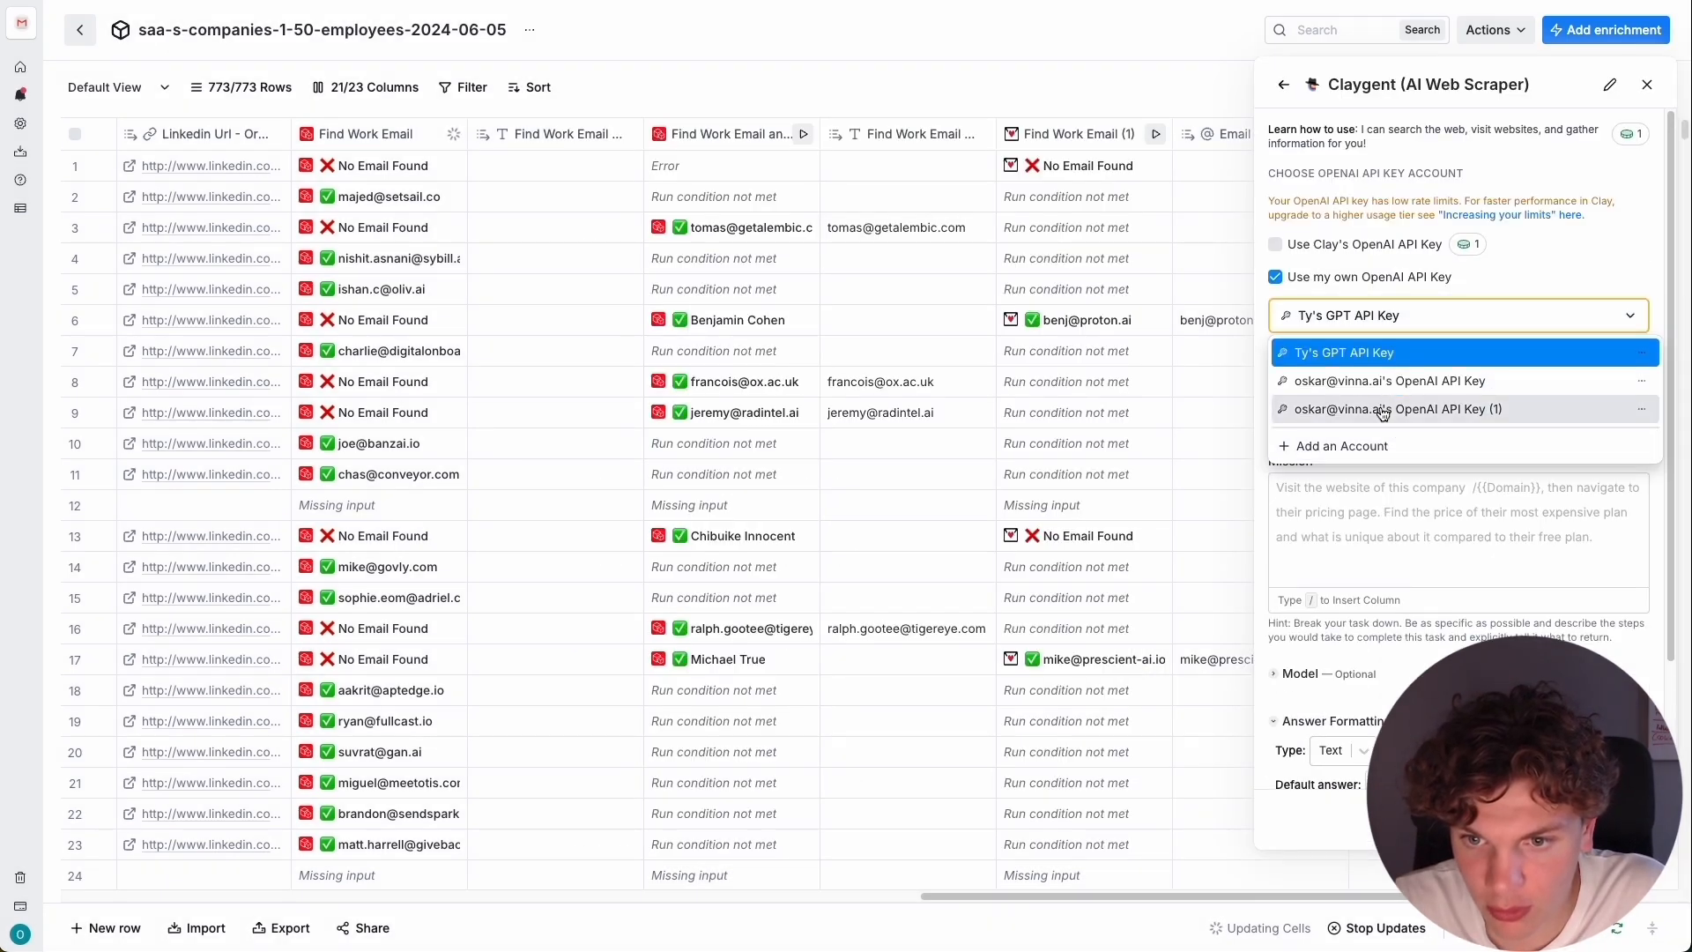
pyautogui.click(1381, 410)
# Fill the Claygent mission from the saved template "First line (heard about your)", using the Full Description column as its input.
pyautogui.scroll(-1, 1438, 510)
pyautogui.click(1465, 391)
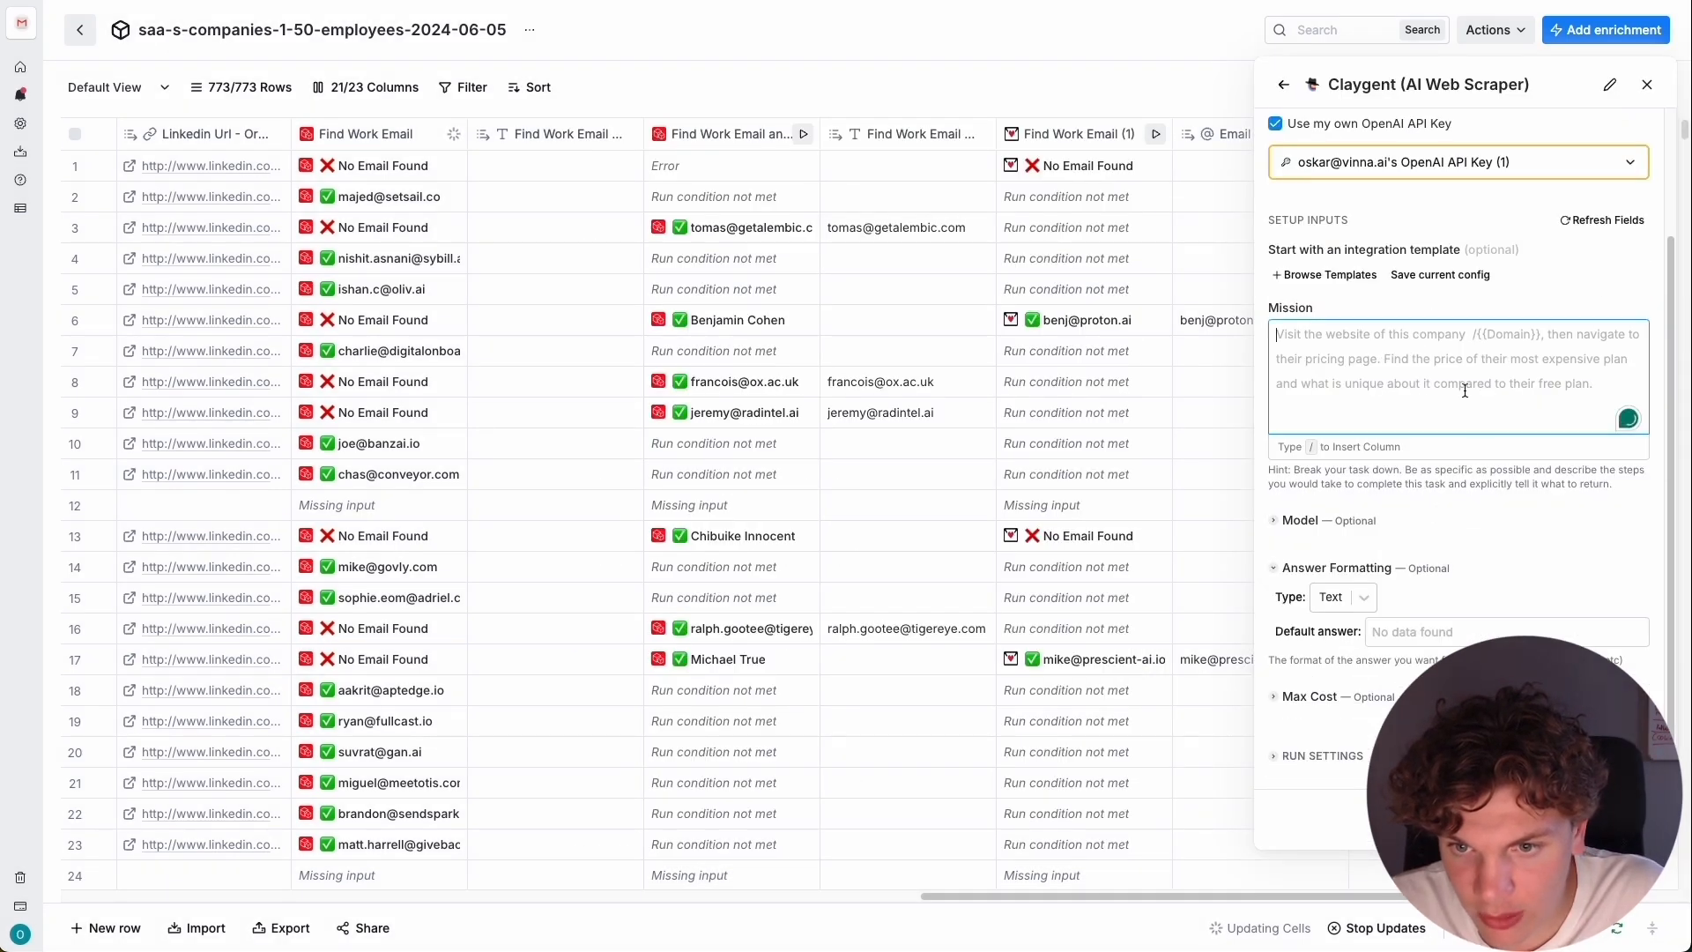
pyautogui.click(1357, 280)
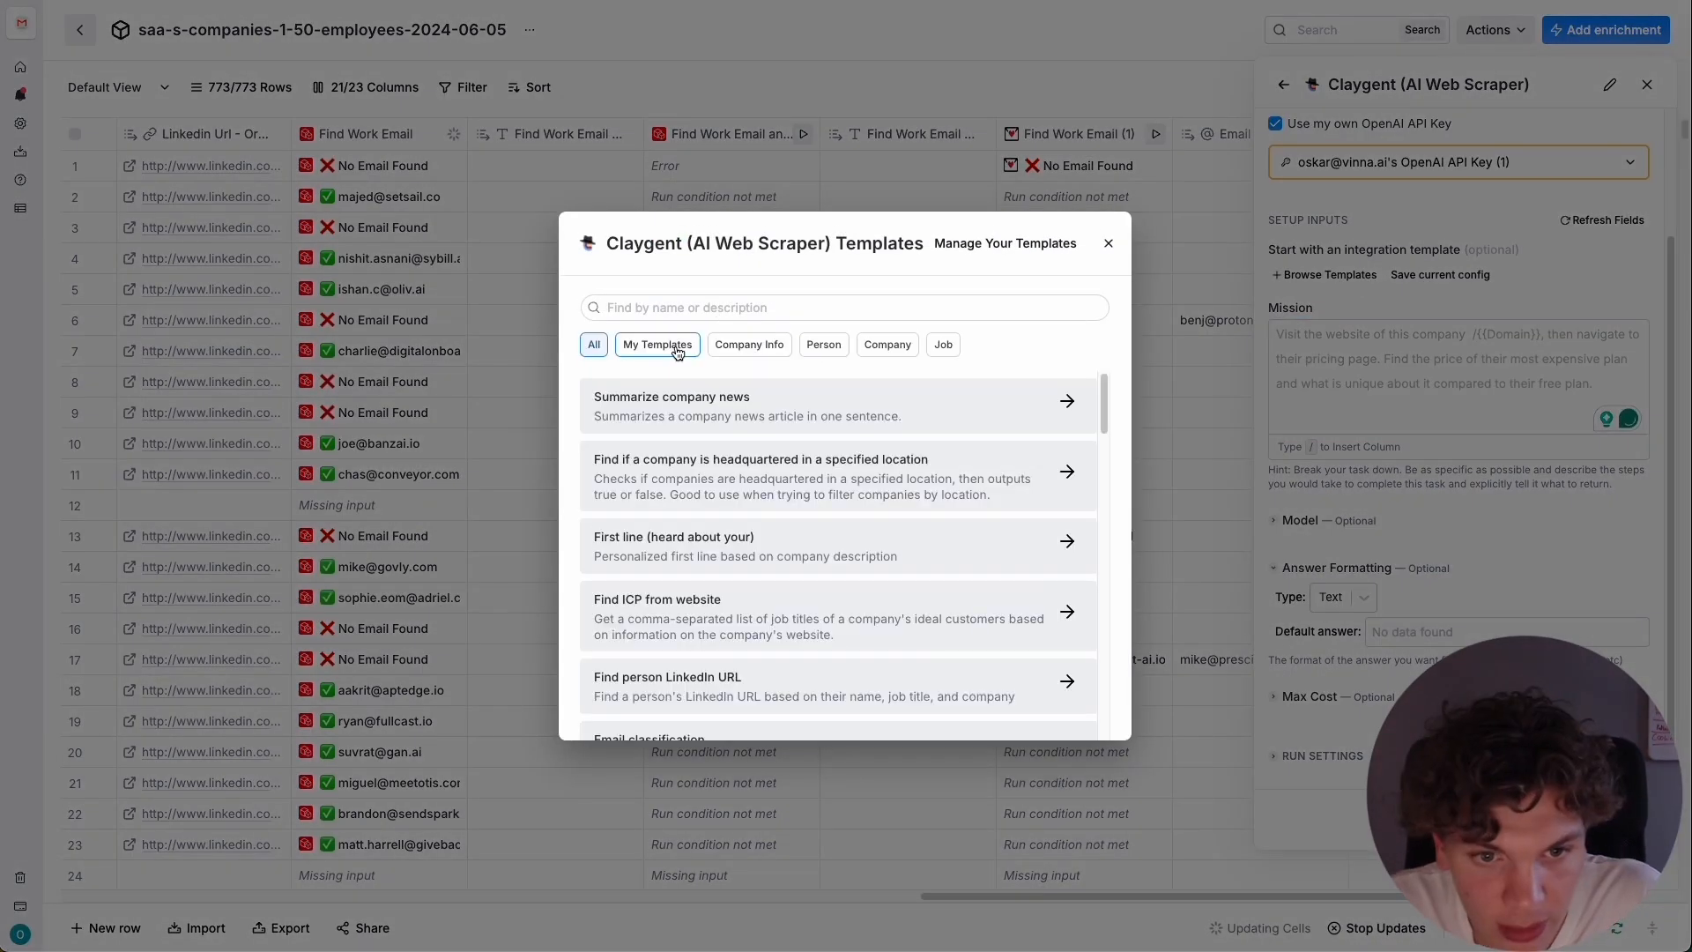
pyautogui.click(659, 342)
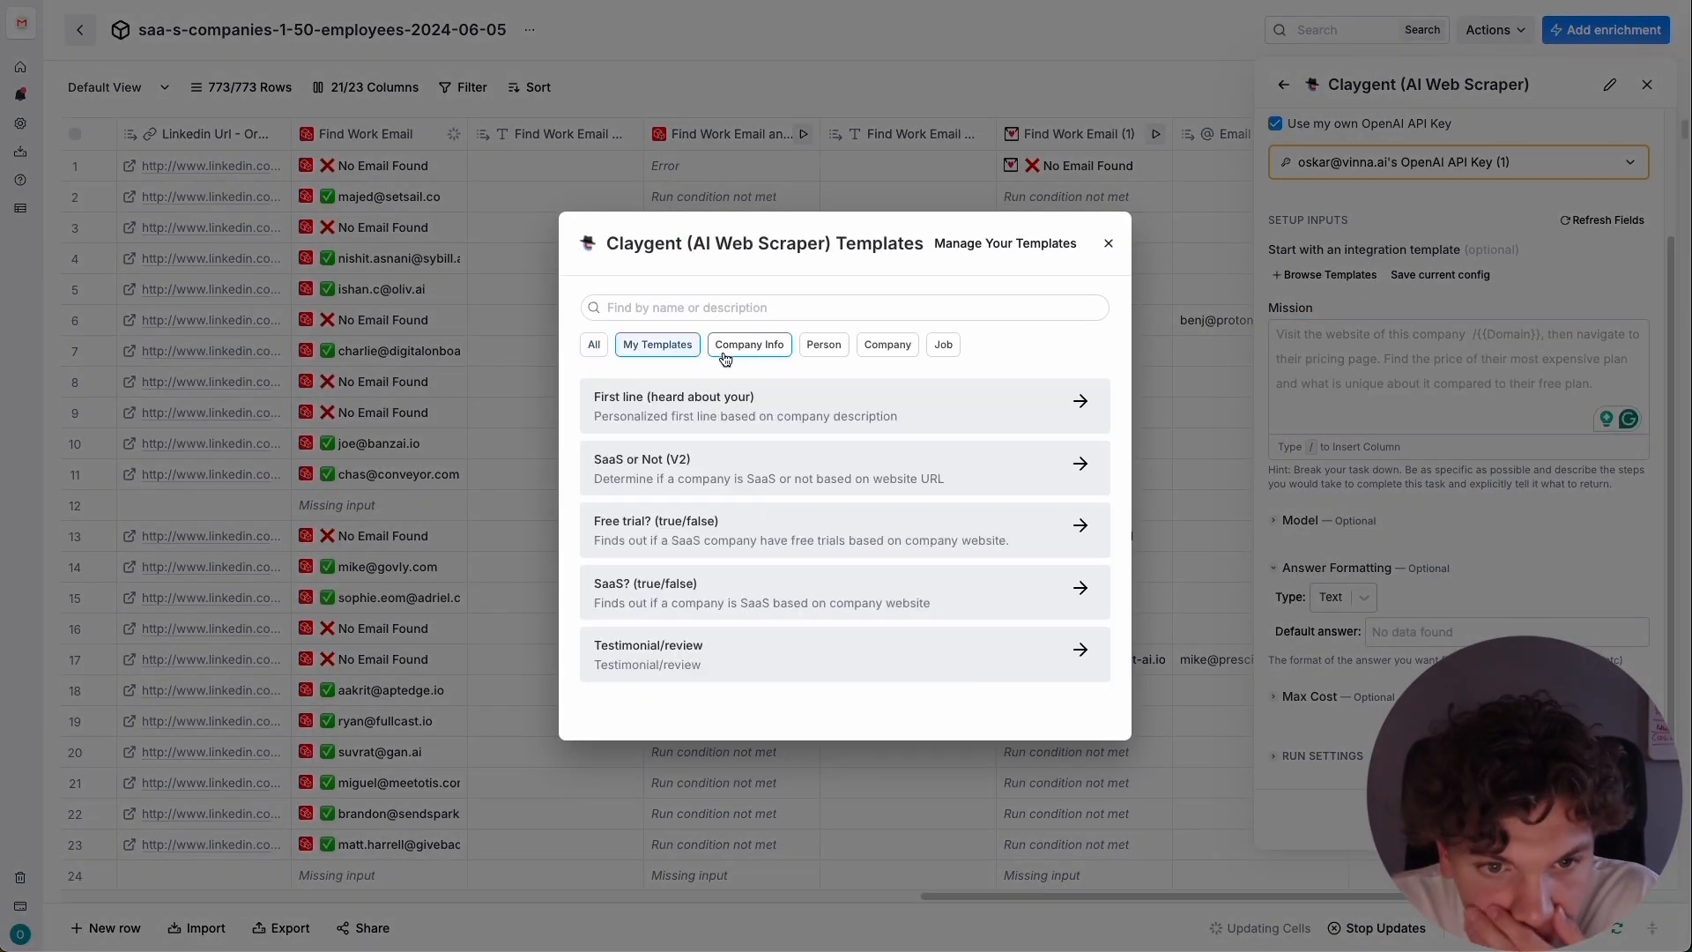
pyautogui.click(910, 415)
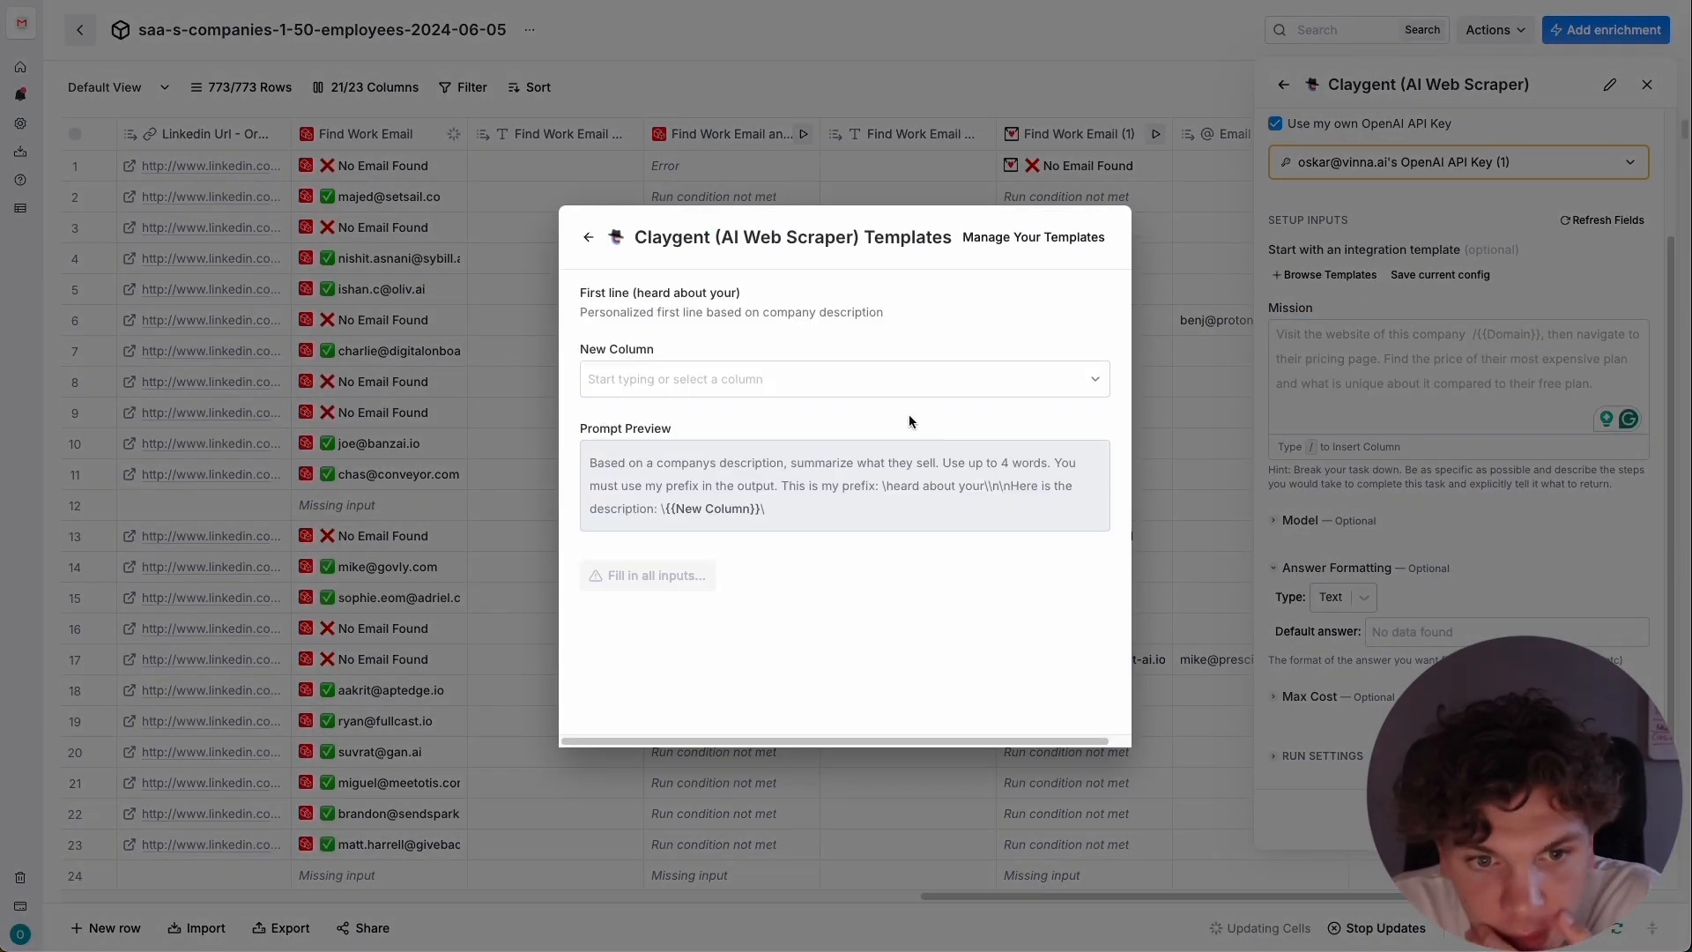
pyautogui.click(829, 388)
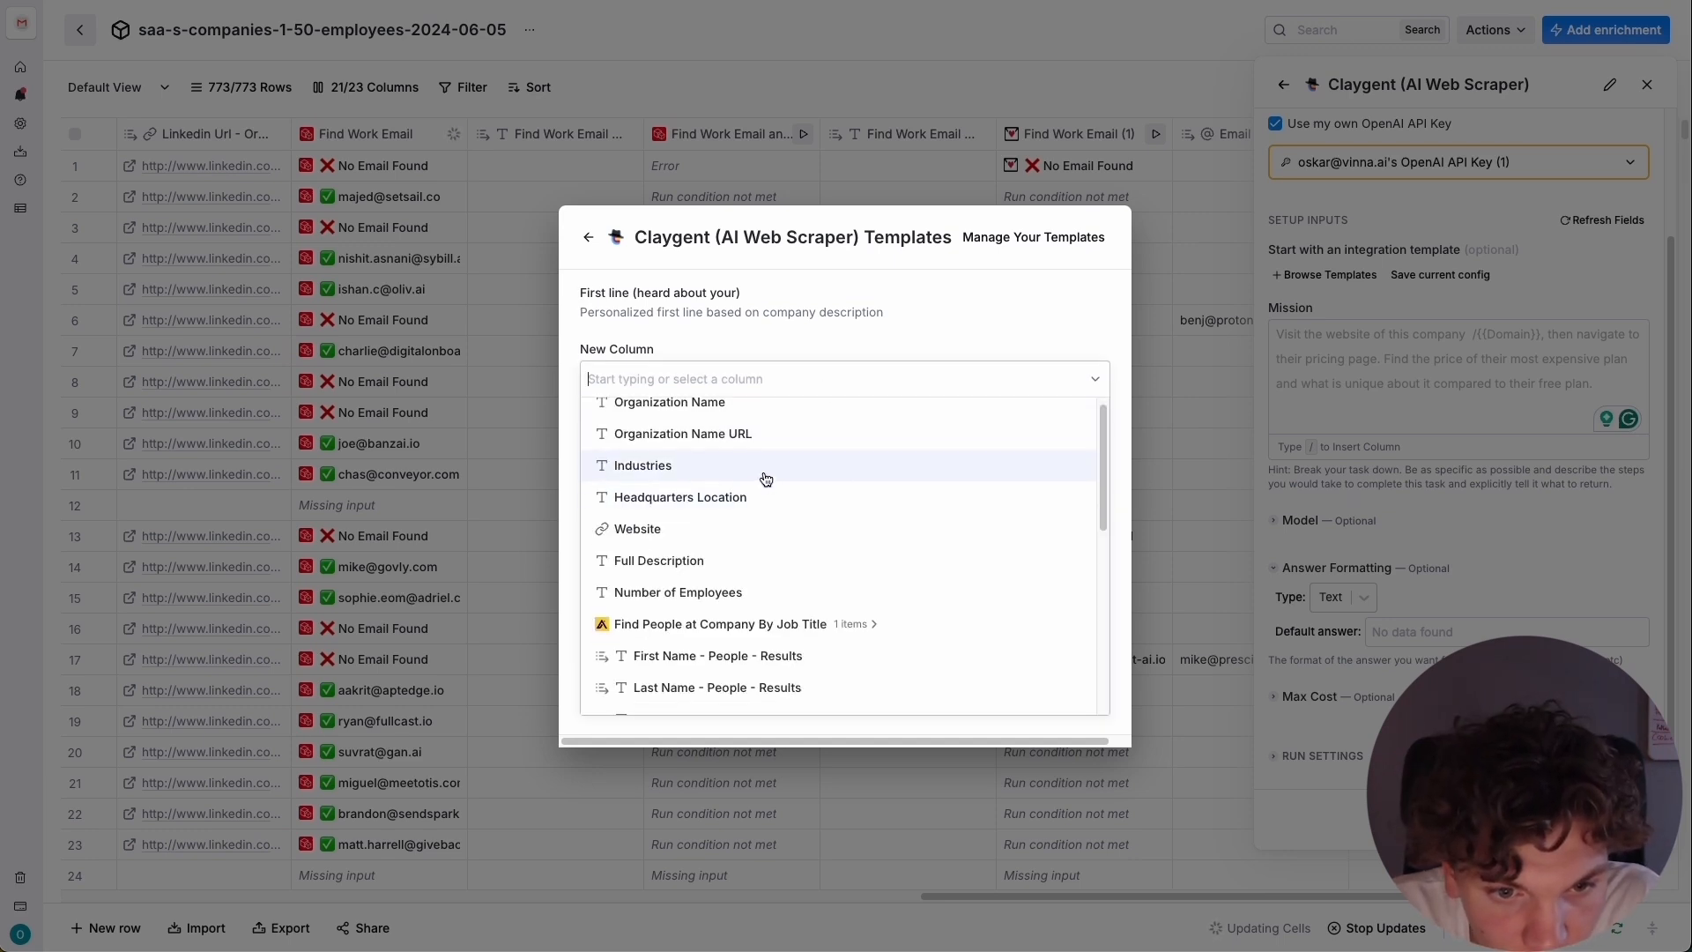
pyautogui.click(742, 562)
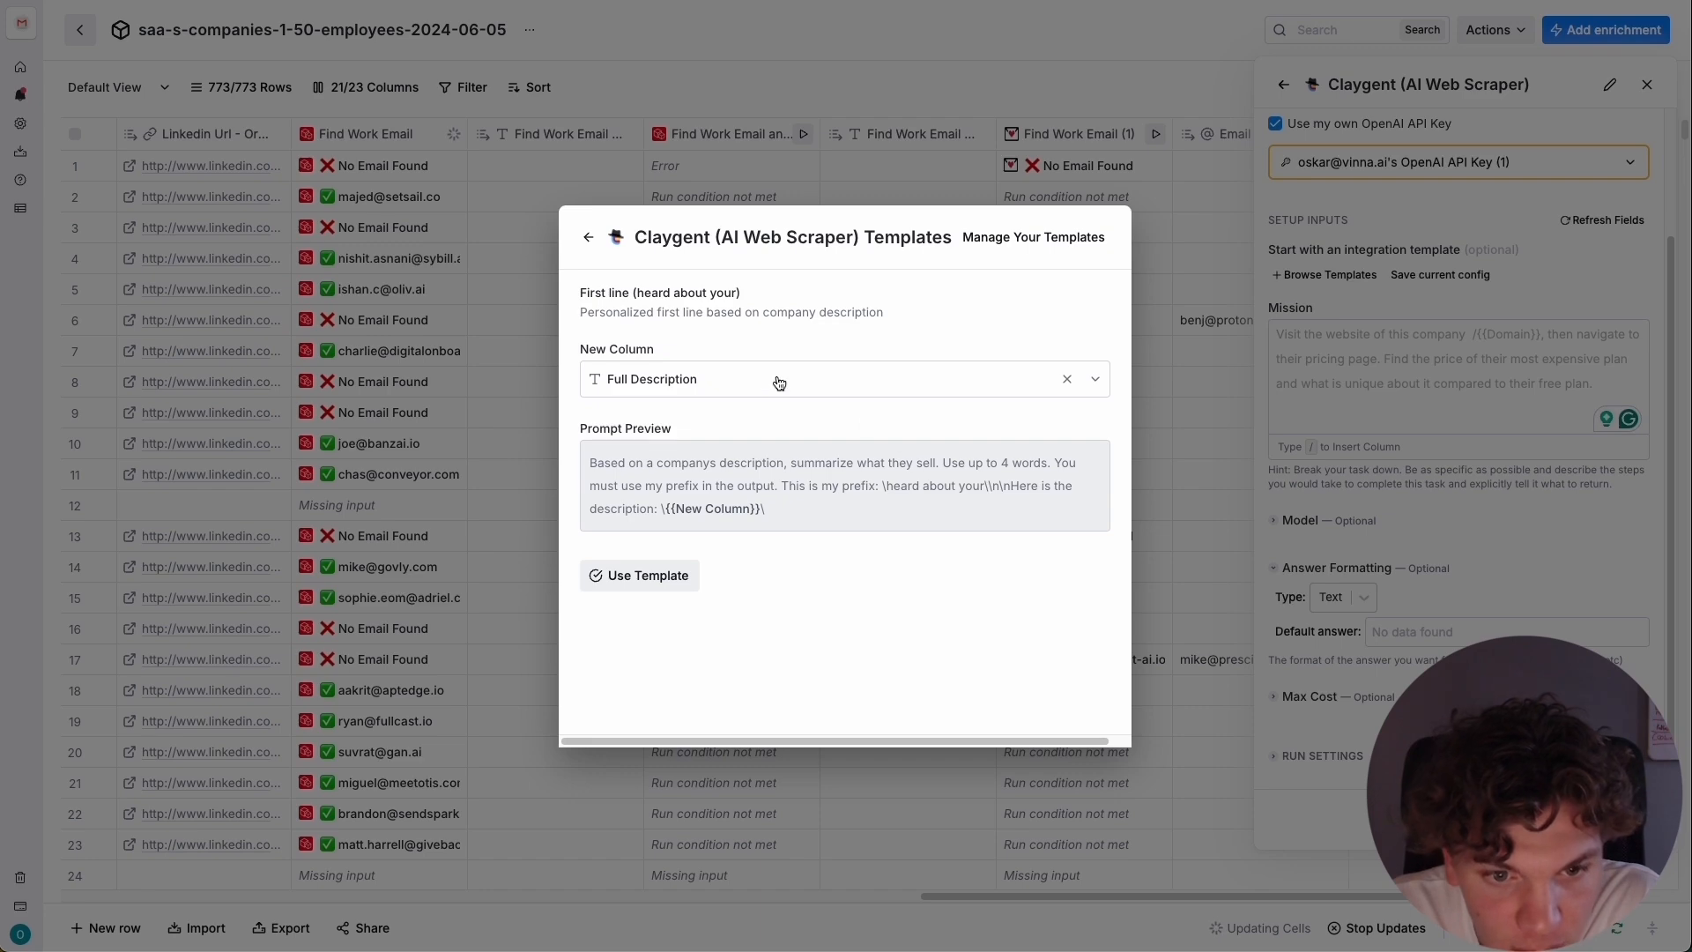
pyautogui.click(648, 576)
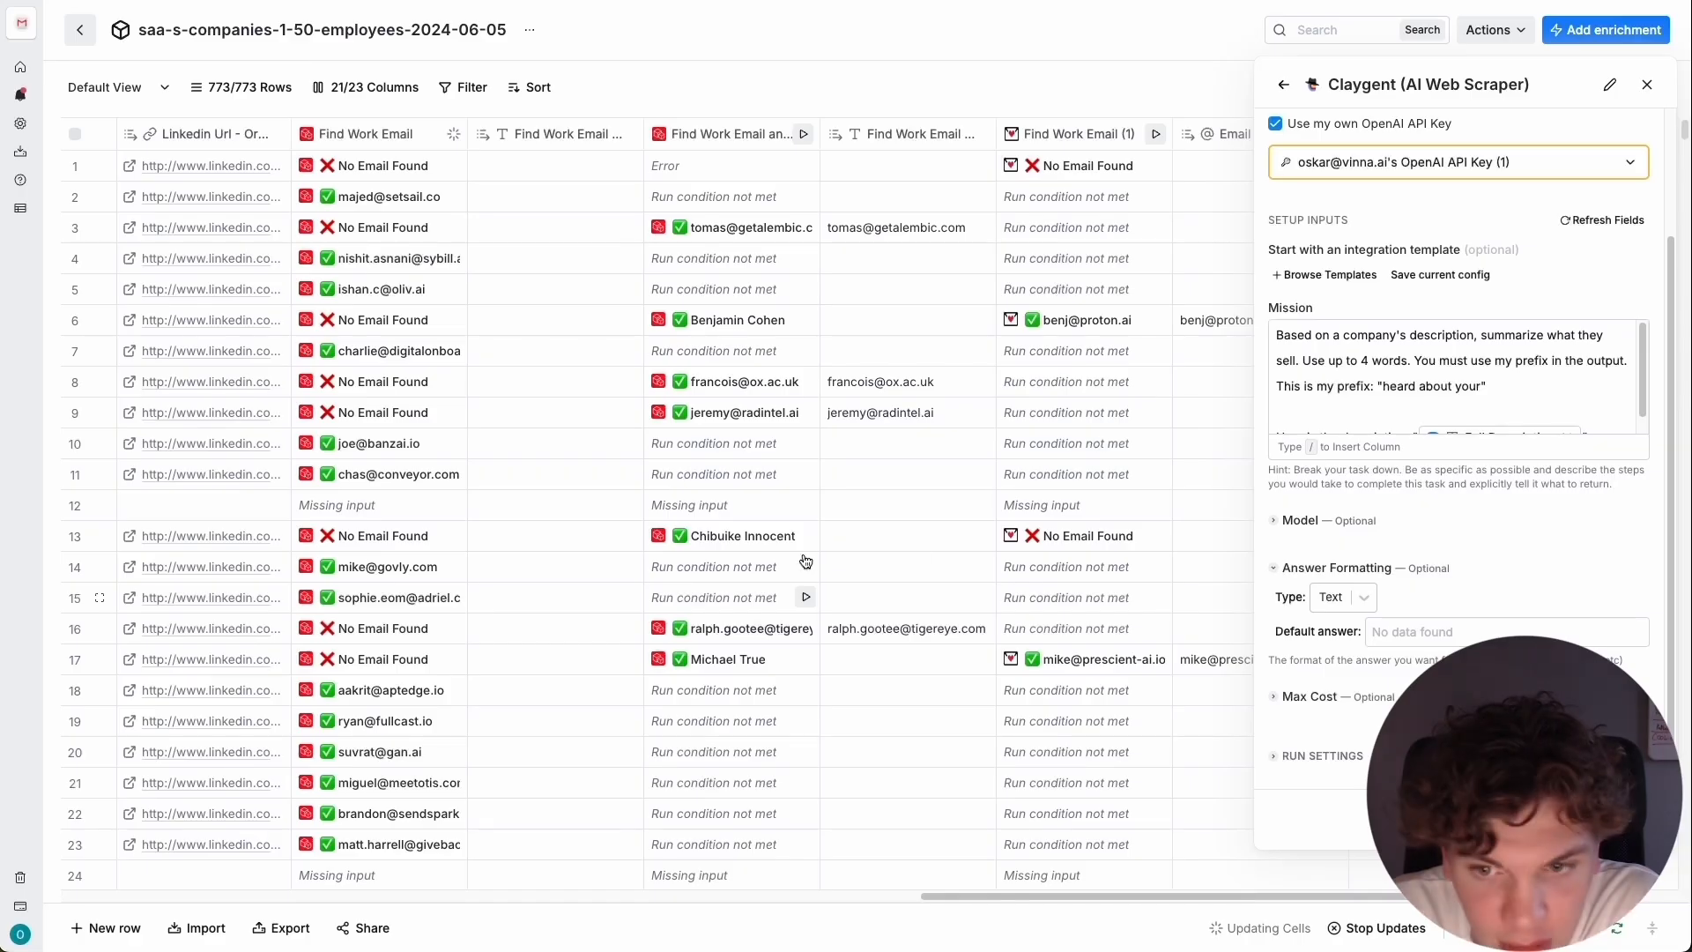
pyautogui.scroll(-1, 1455, 334)
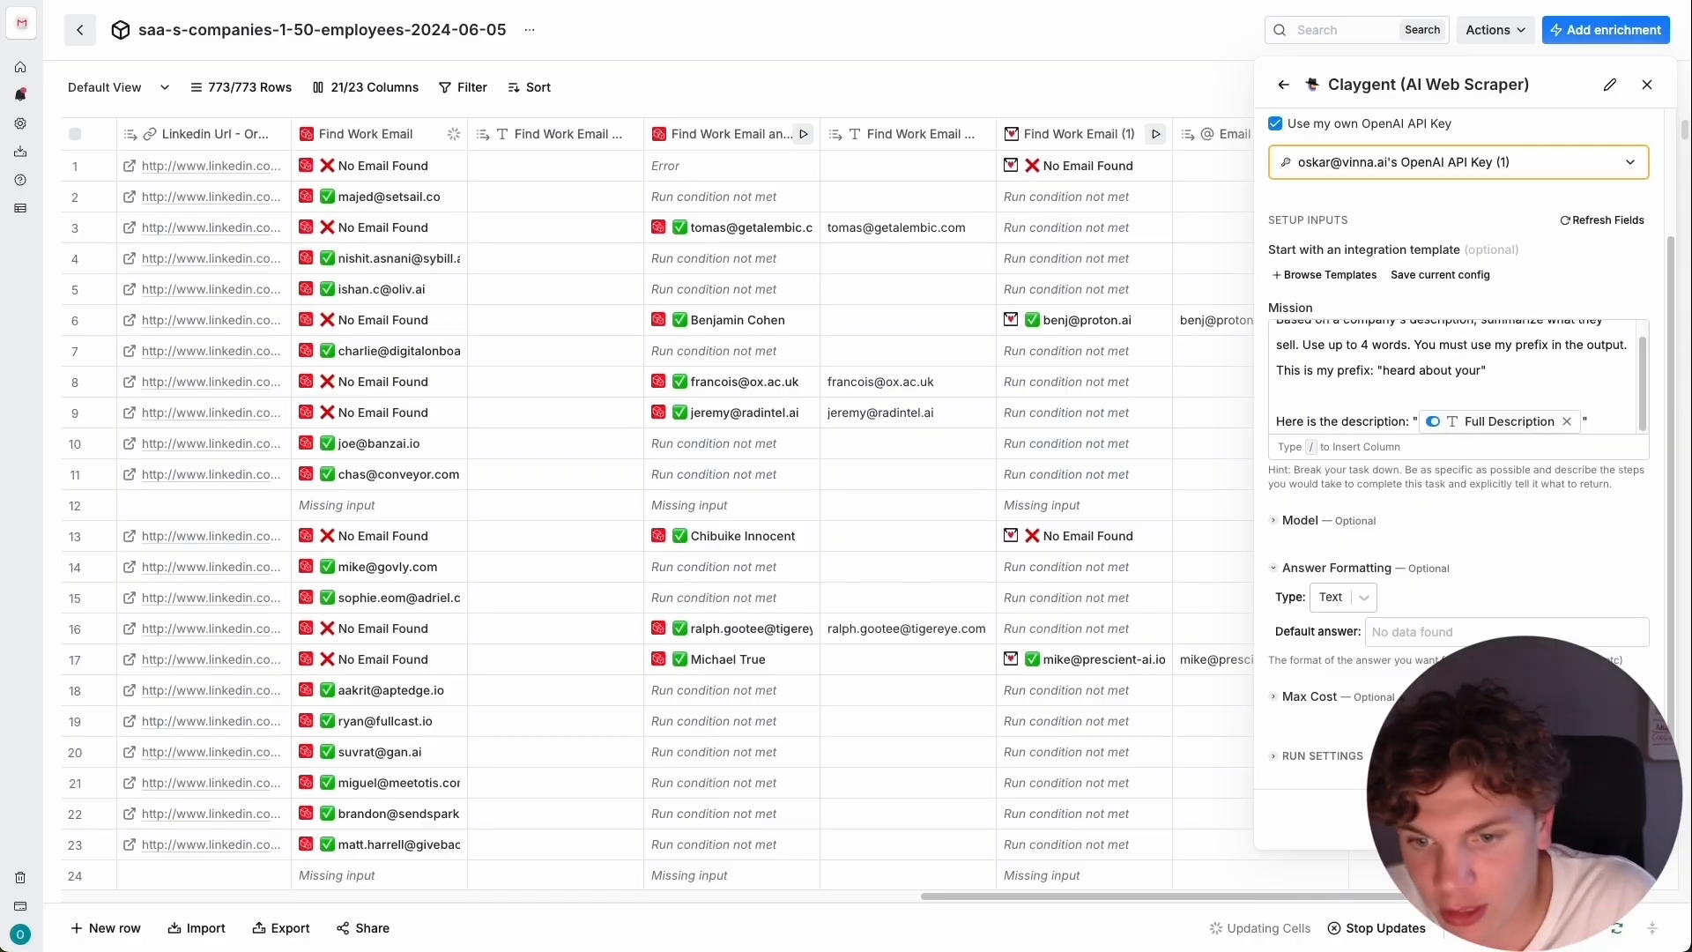
# Generate and save a conditional run formula for the Claygent column from the description "Only run the column if New Column is not empty".
pyautogui.click(1321, 765)
pyautogui.scroll(-2, 1482, 564)
pyautogui.click(1365, 684)
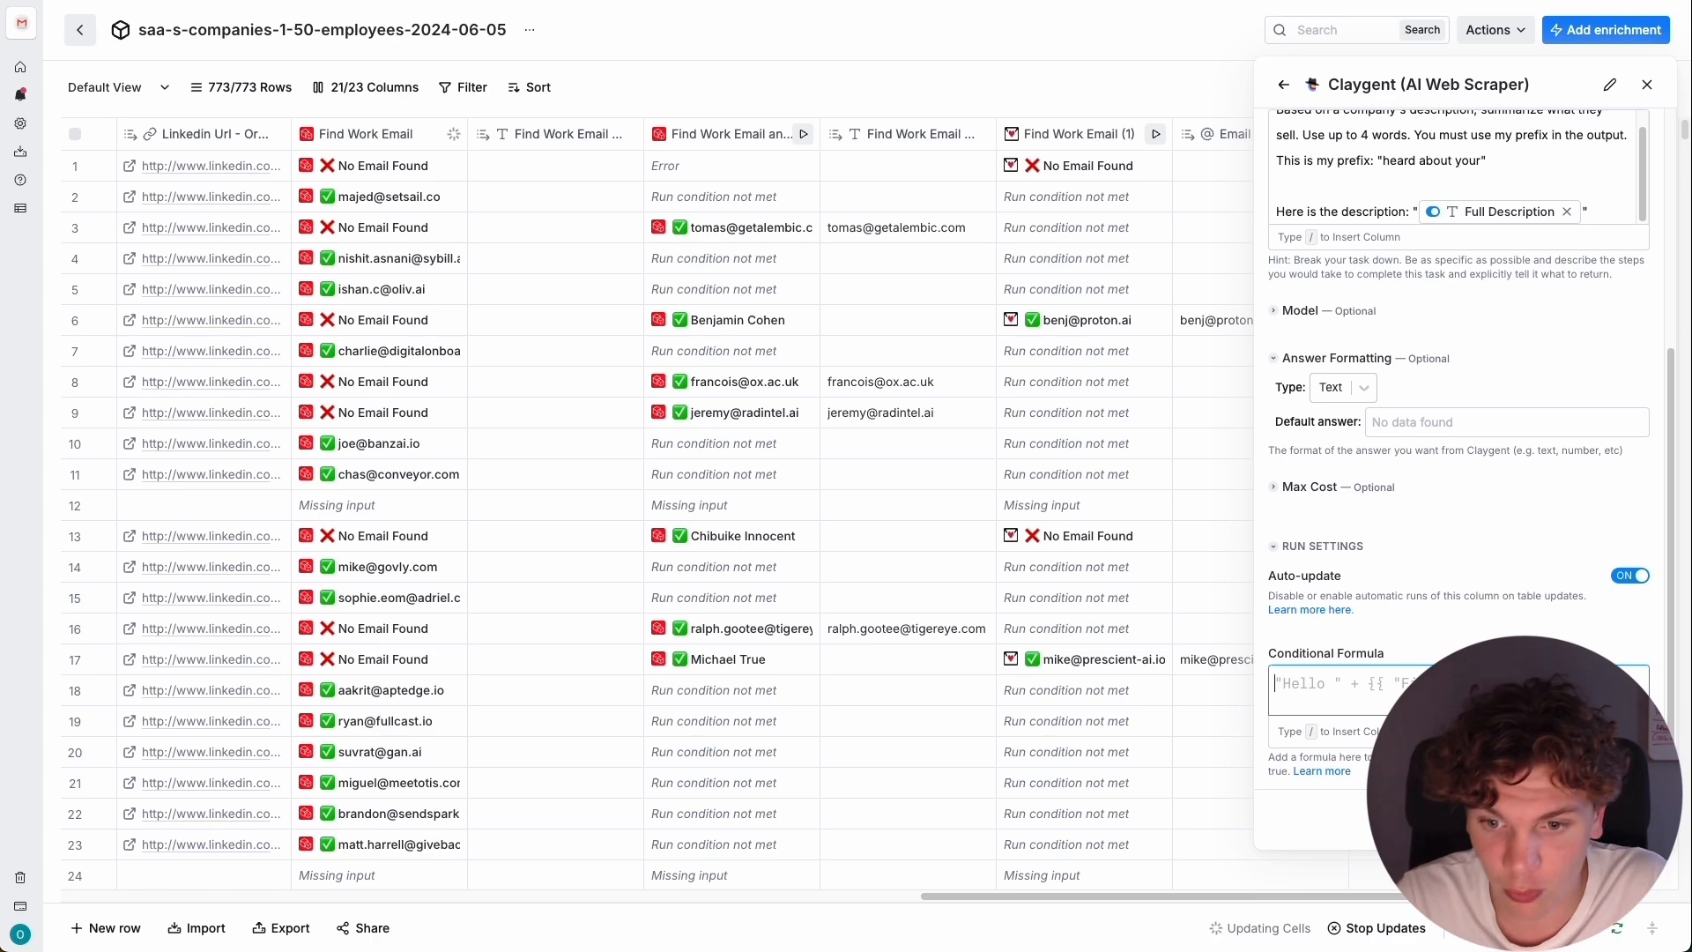
pyautogui.click(1617, 820)
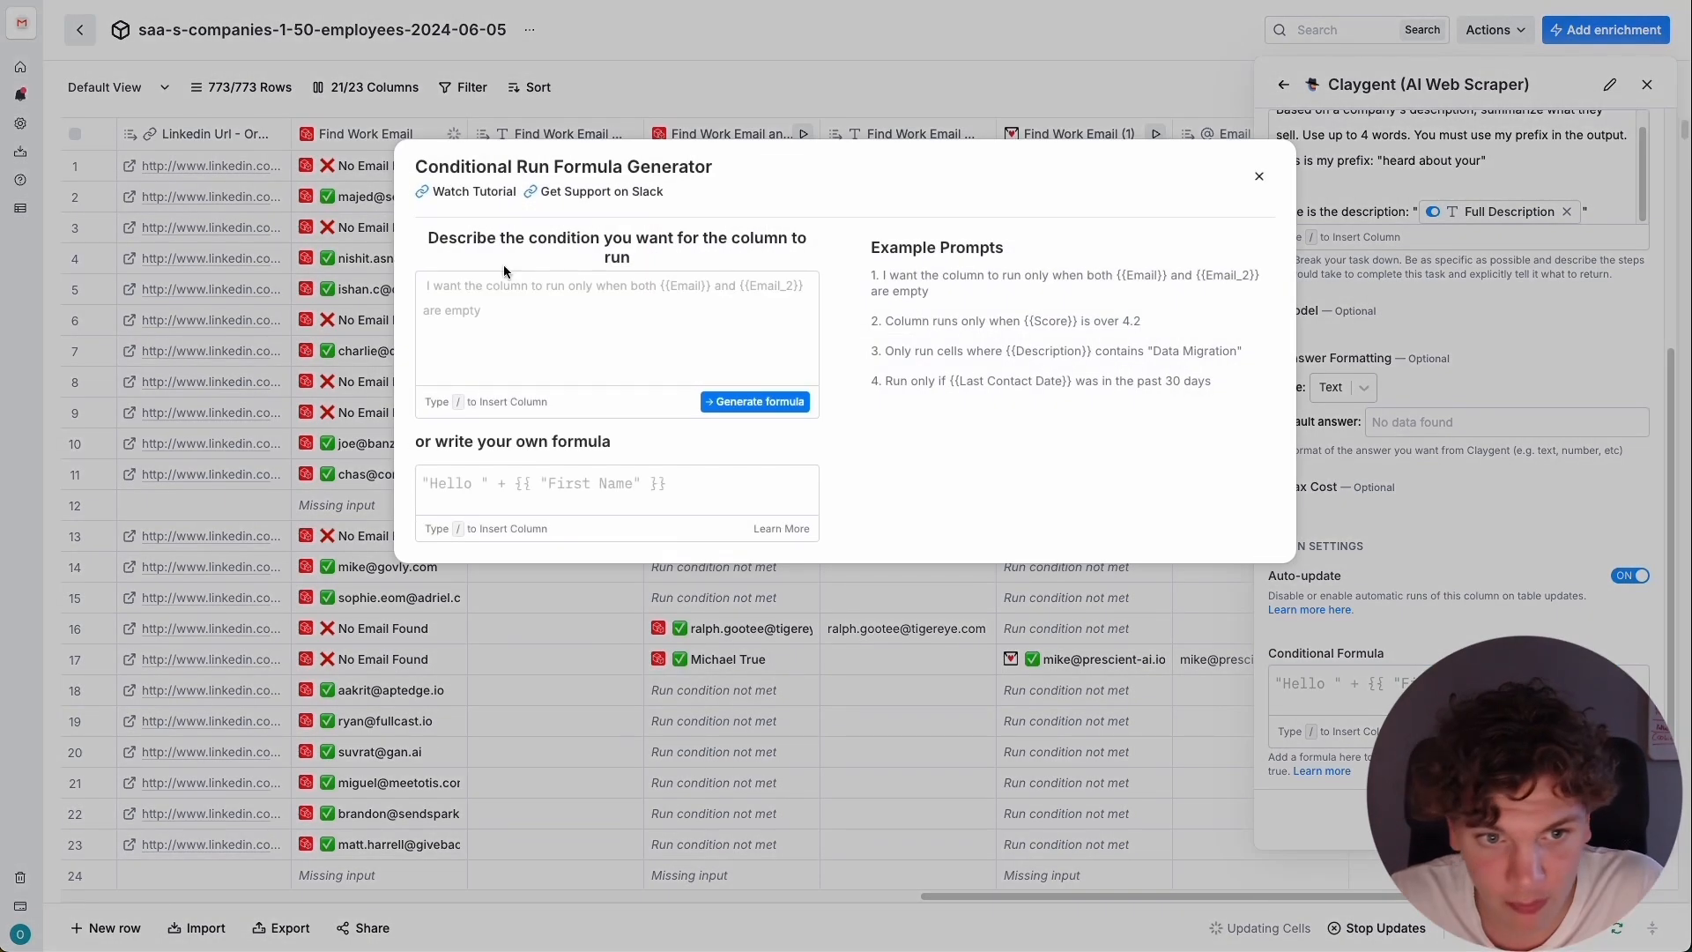
pyautogui.click(504, 291)
pyautogui.write('O')
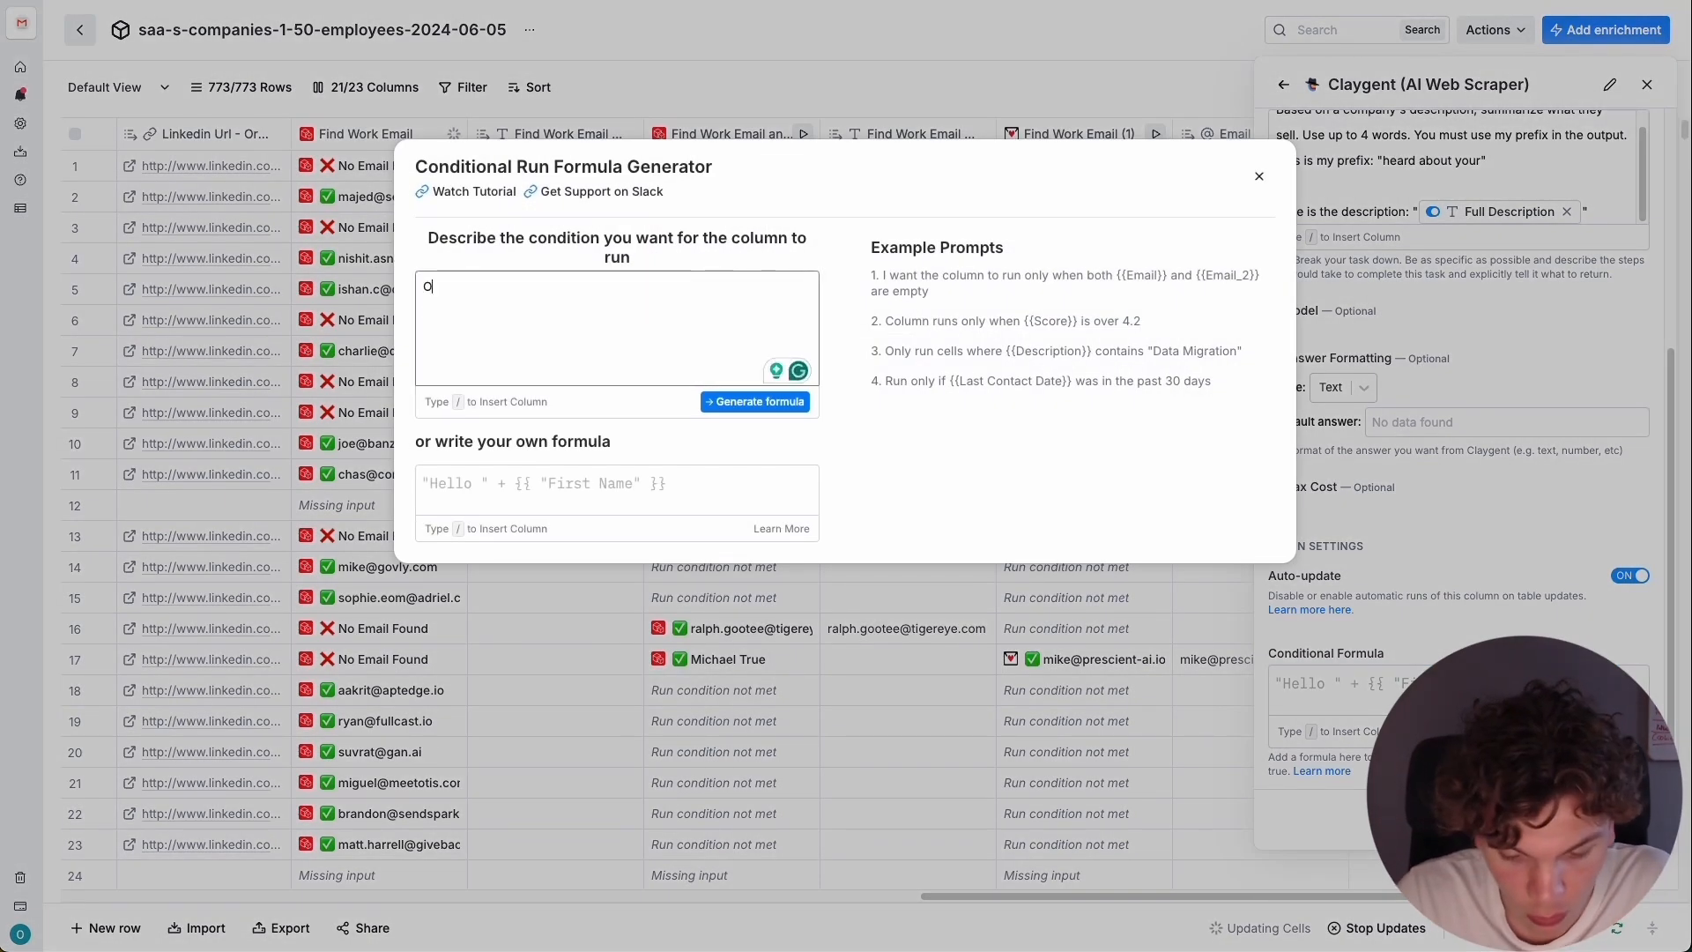
pyautogui.write('nly run t')
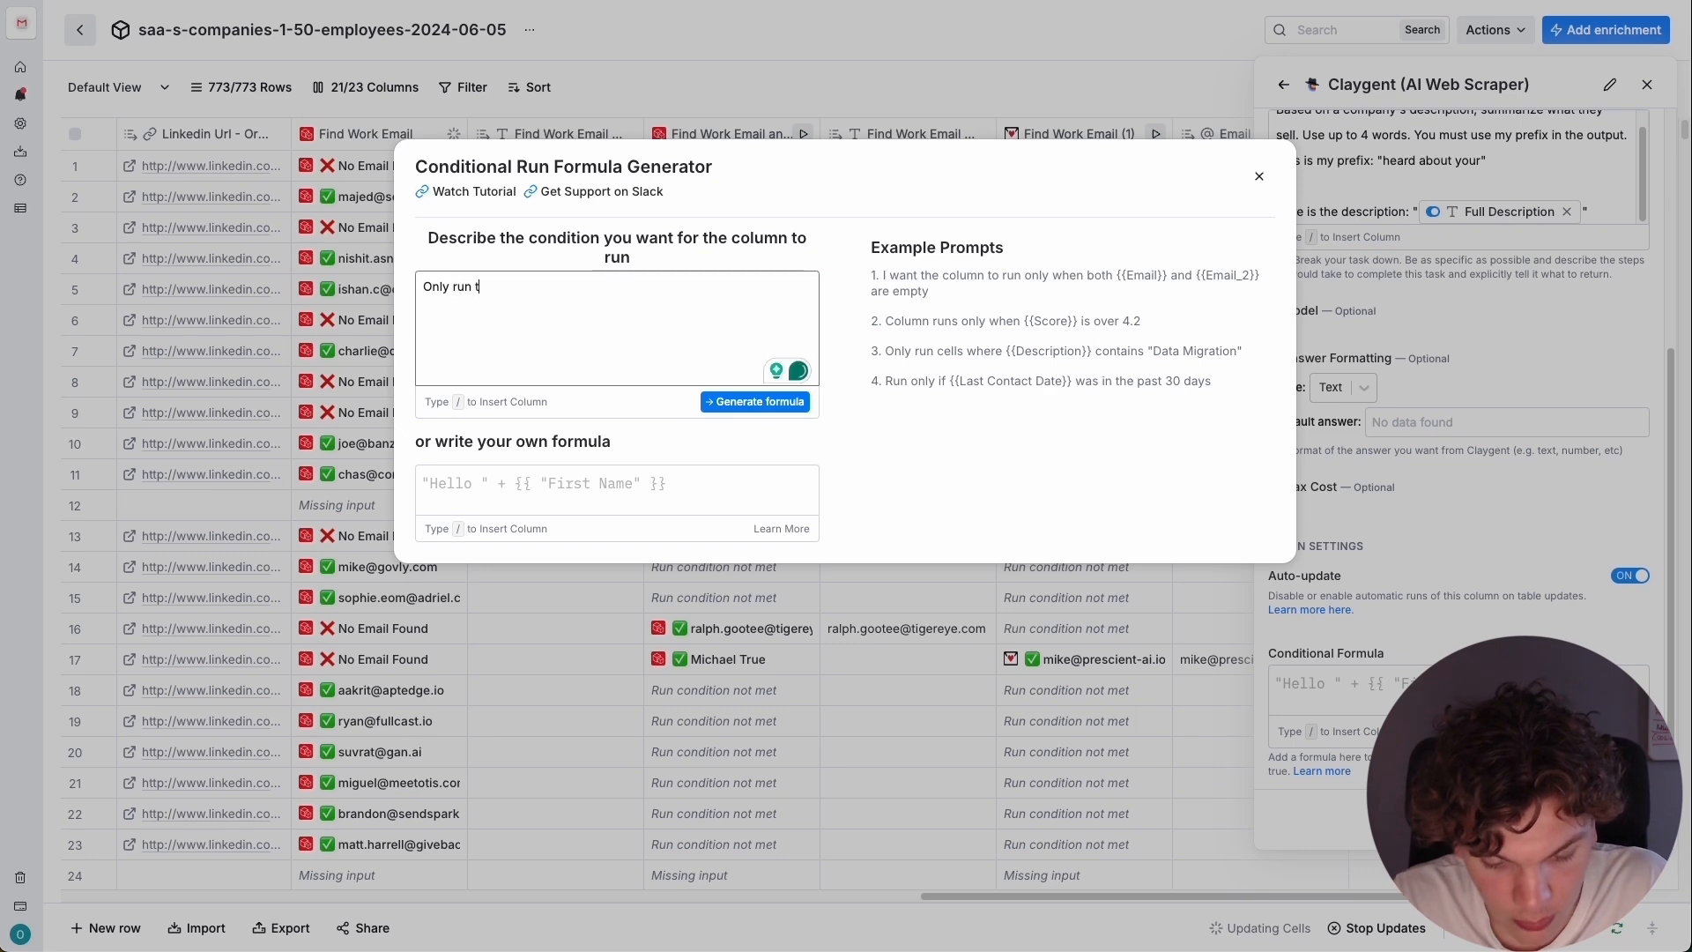
pyautogui.write('he column if /')
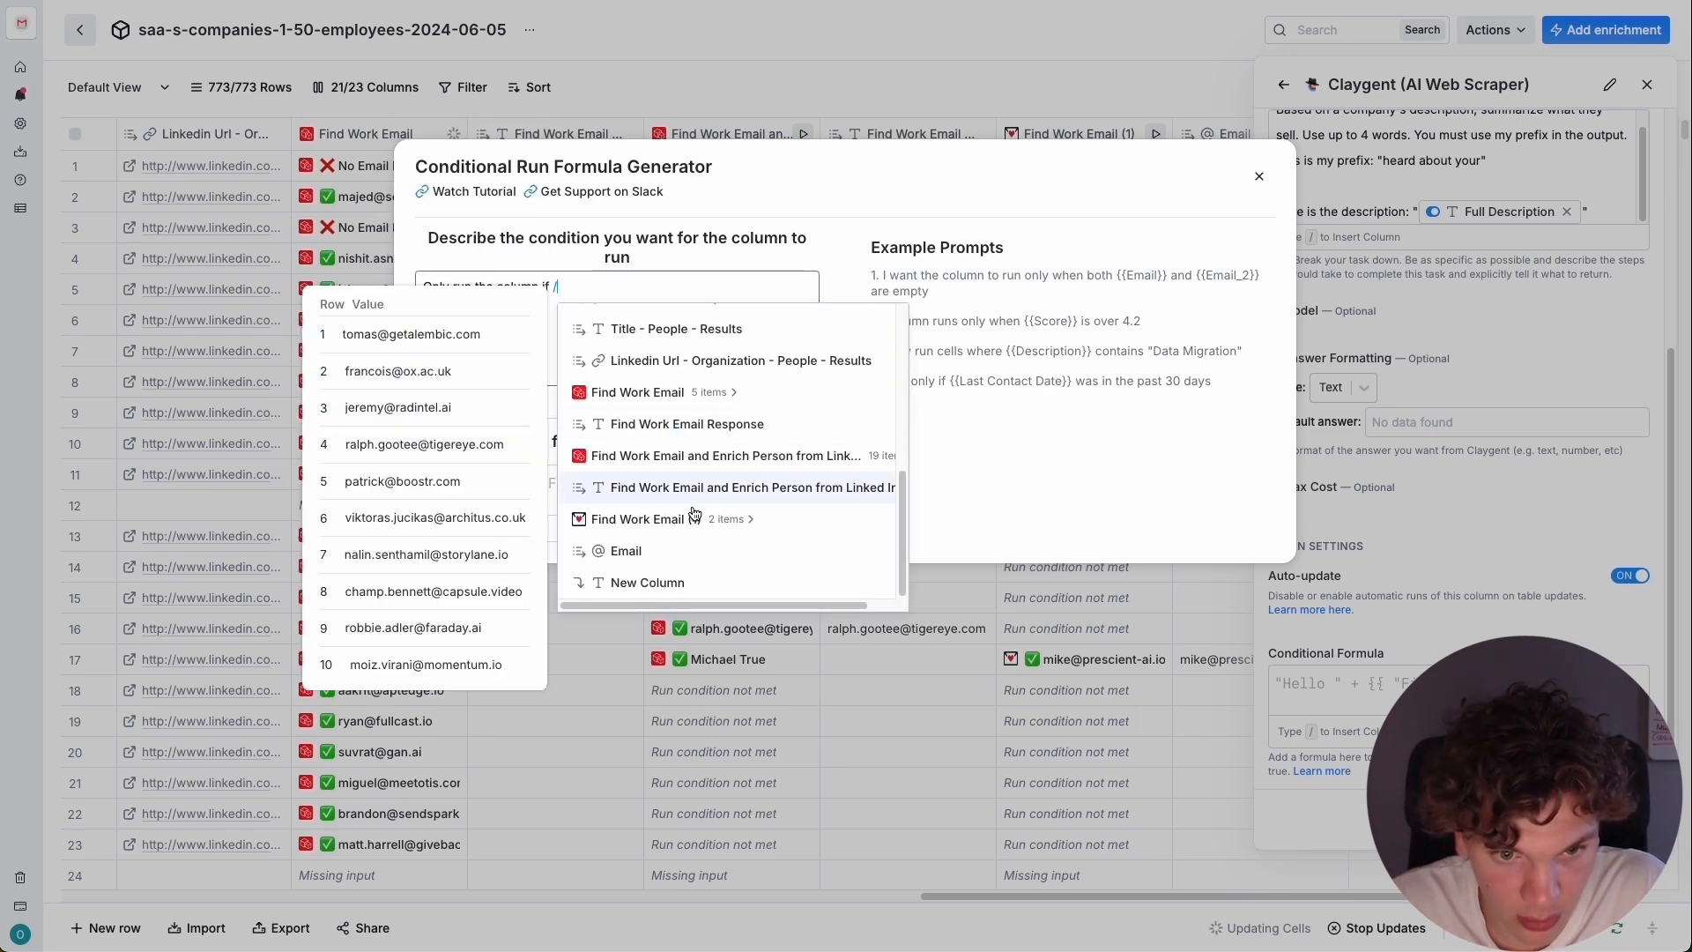
pyautogui.click(717, 585)
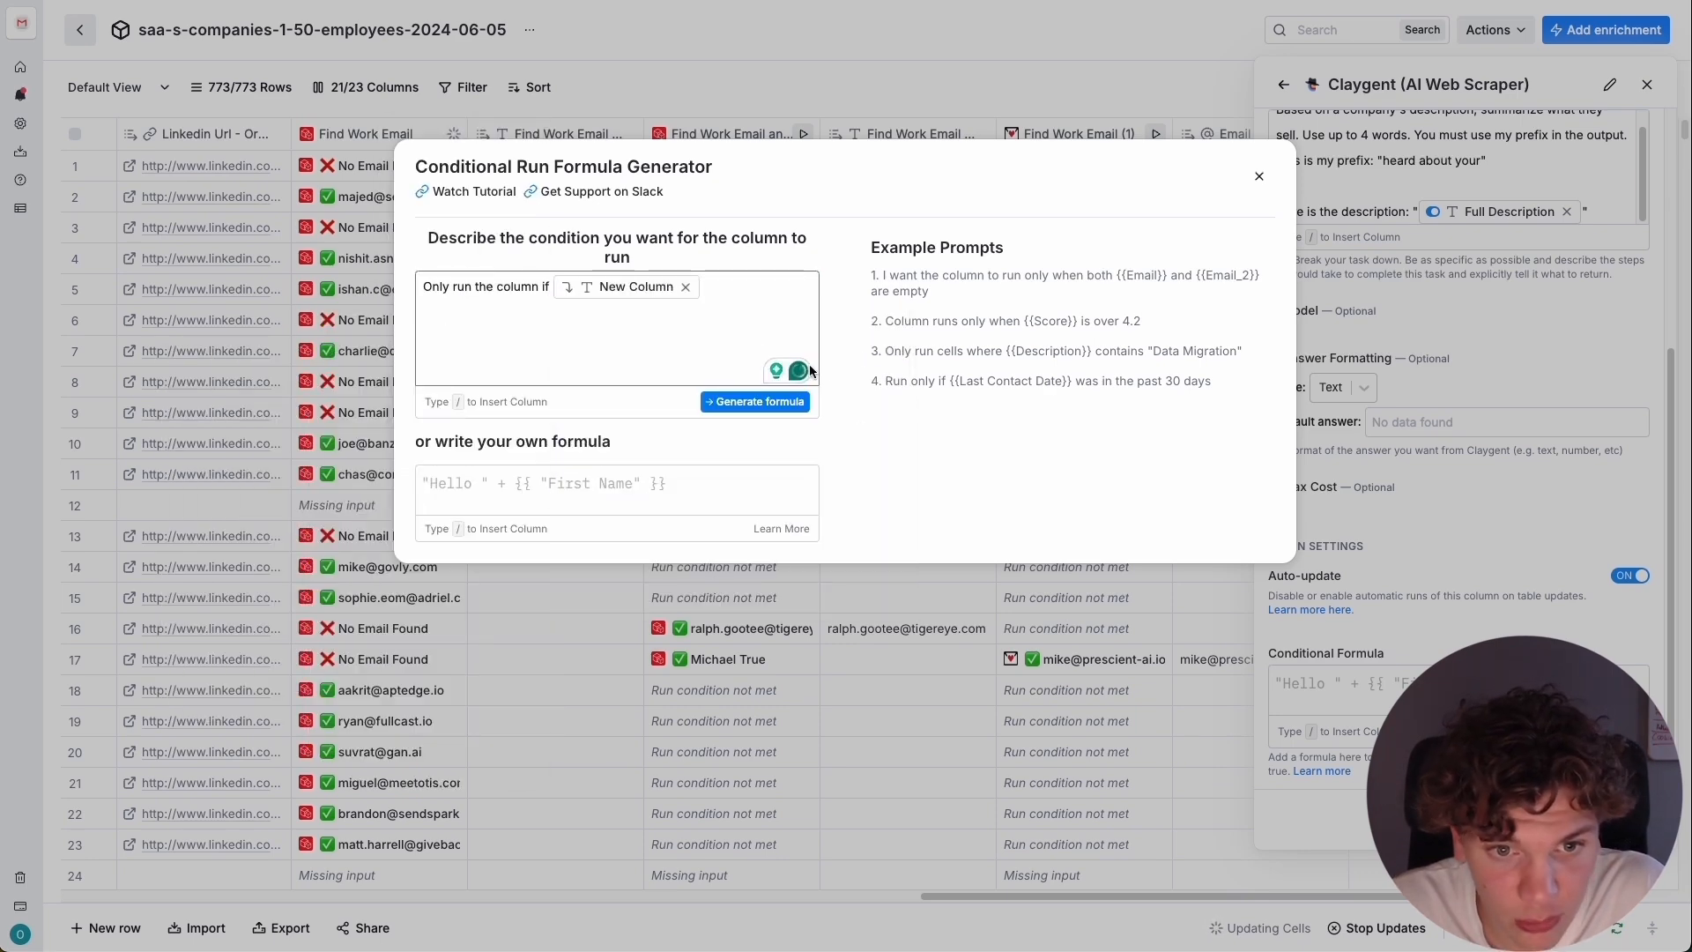
pyautogui.write('is not empty')
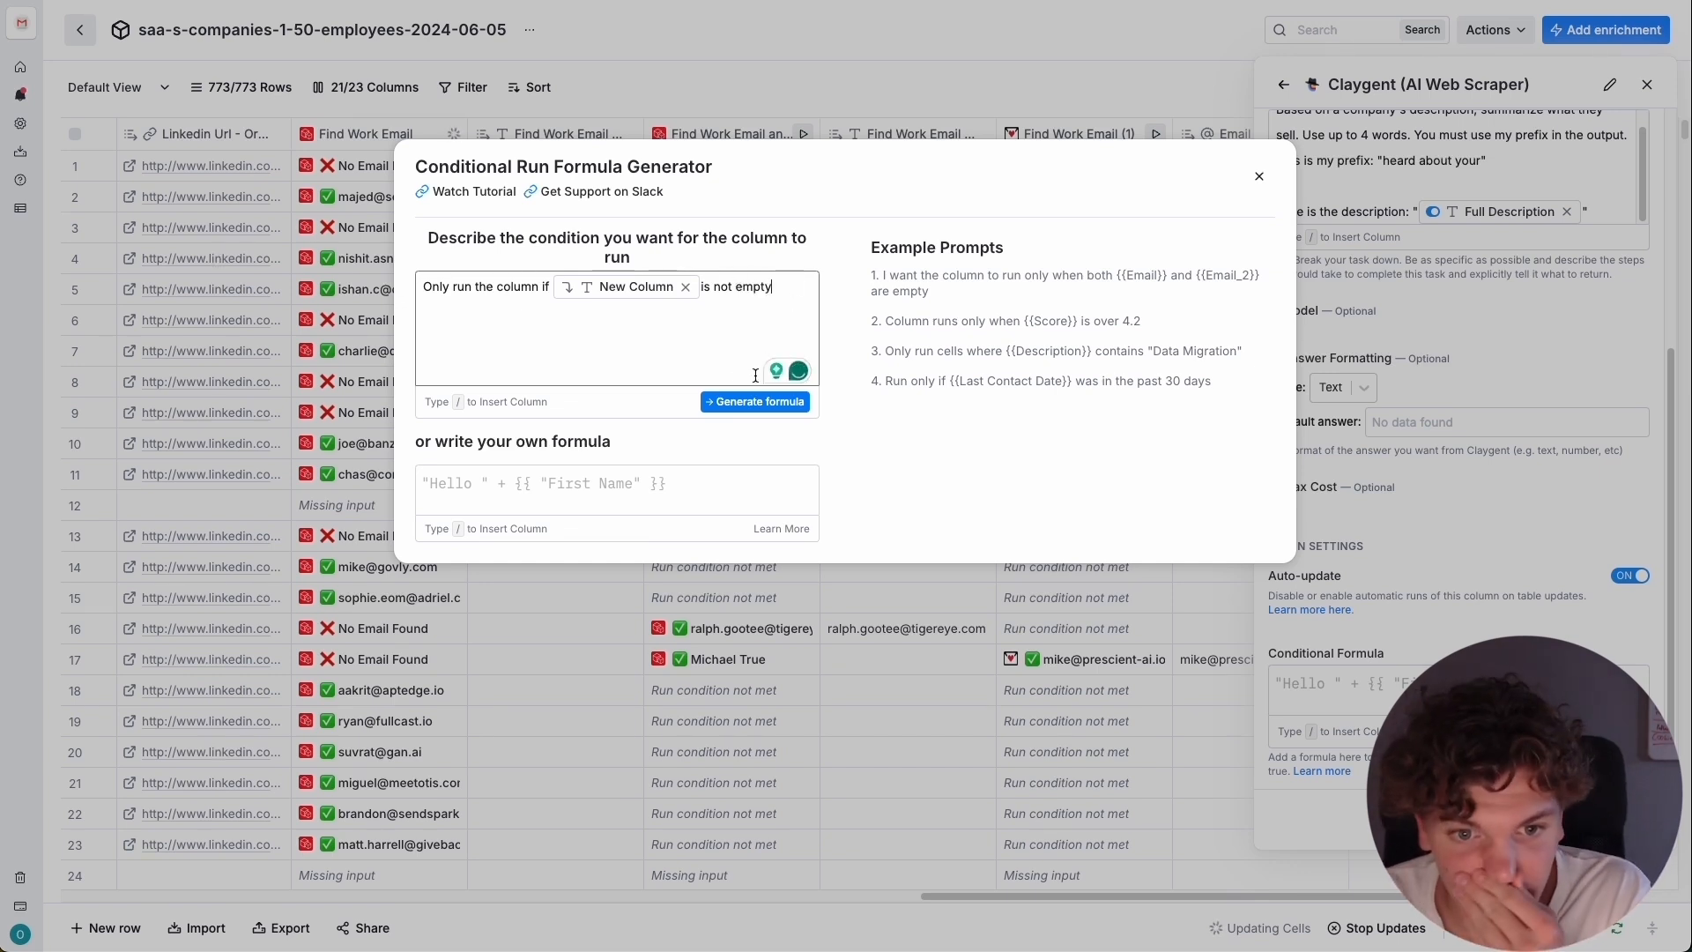
pyautogui.click(758, 402)
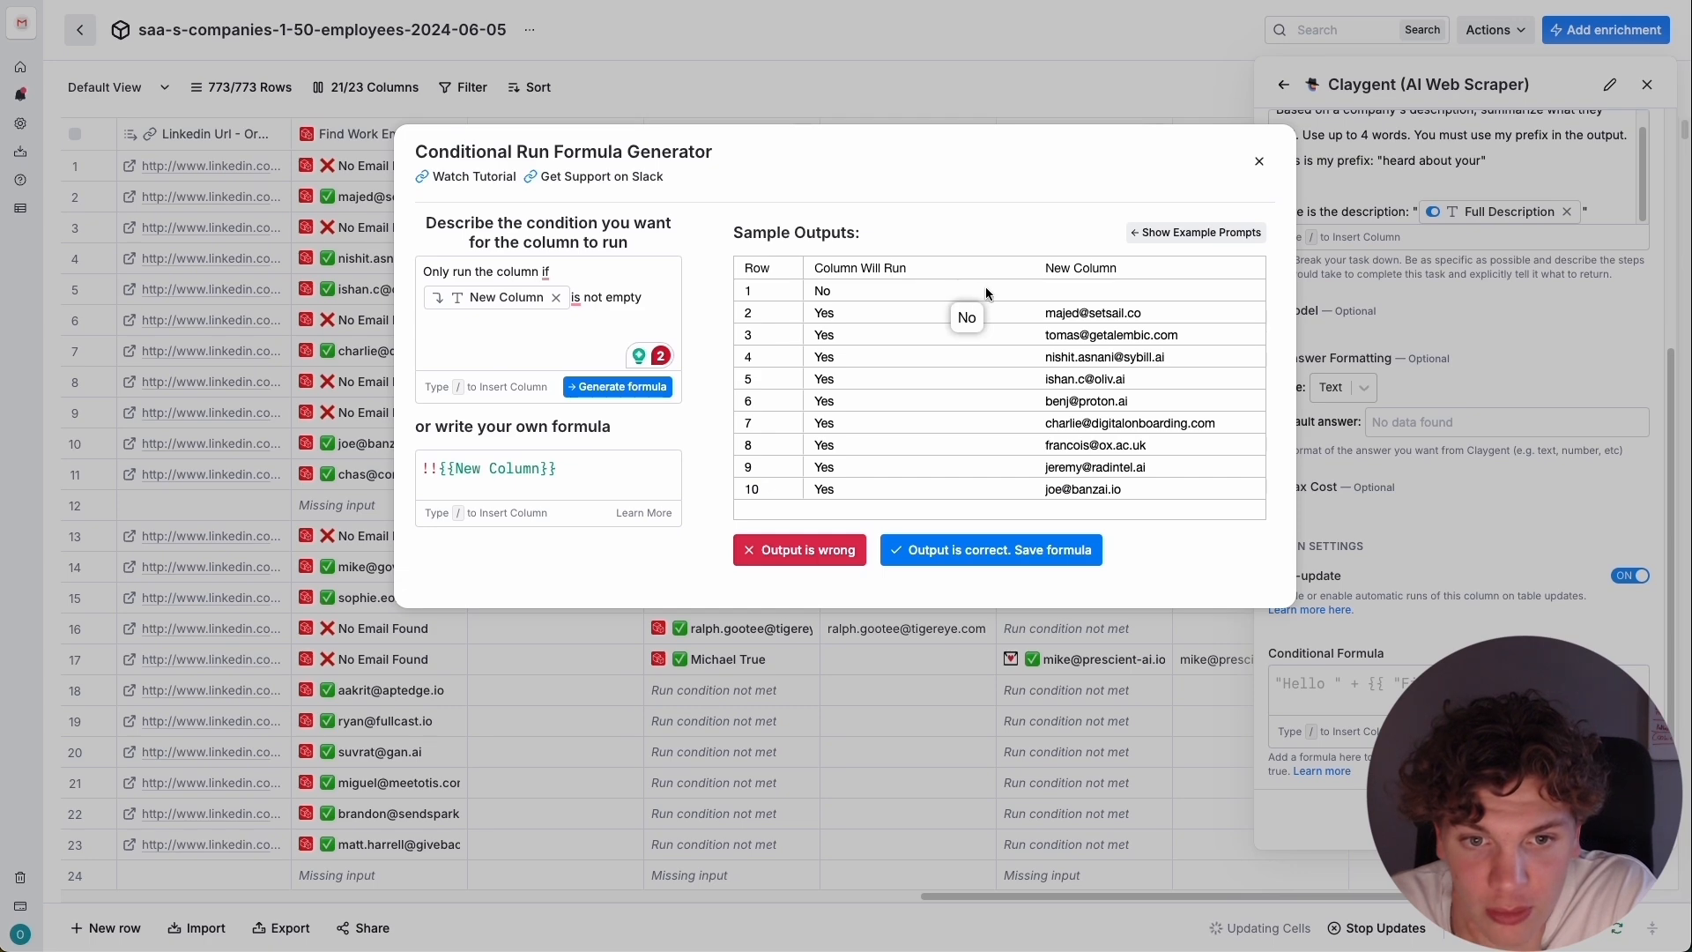
pyautogui.click(1000, 549)
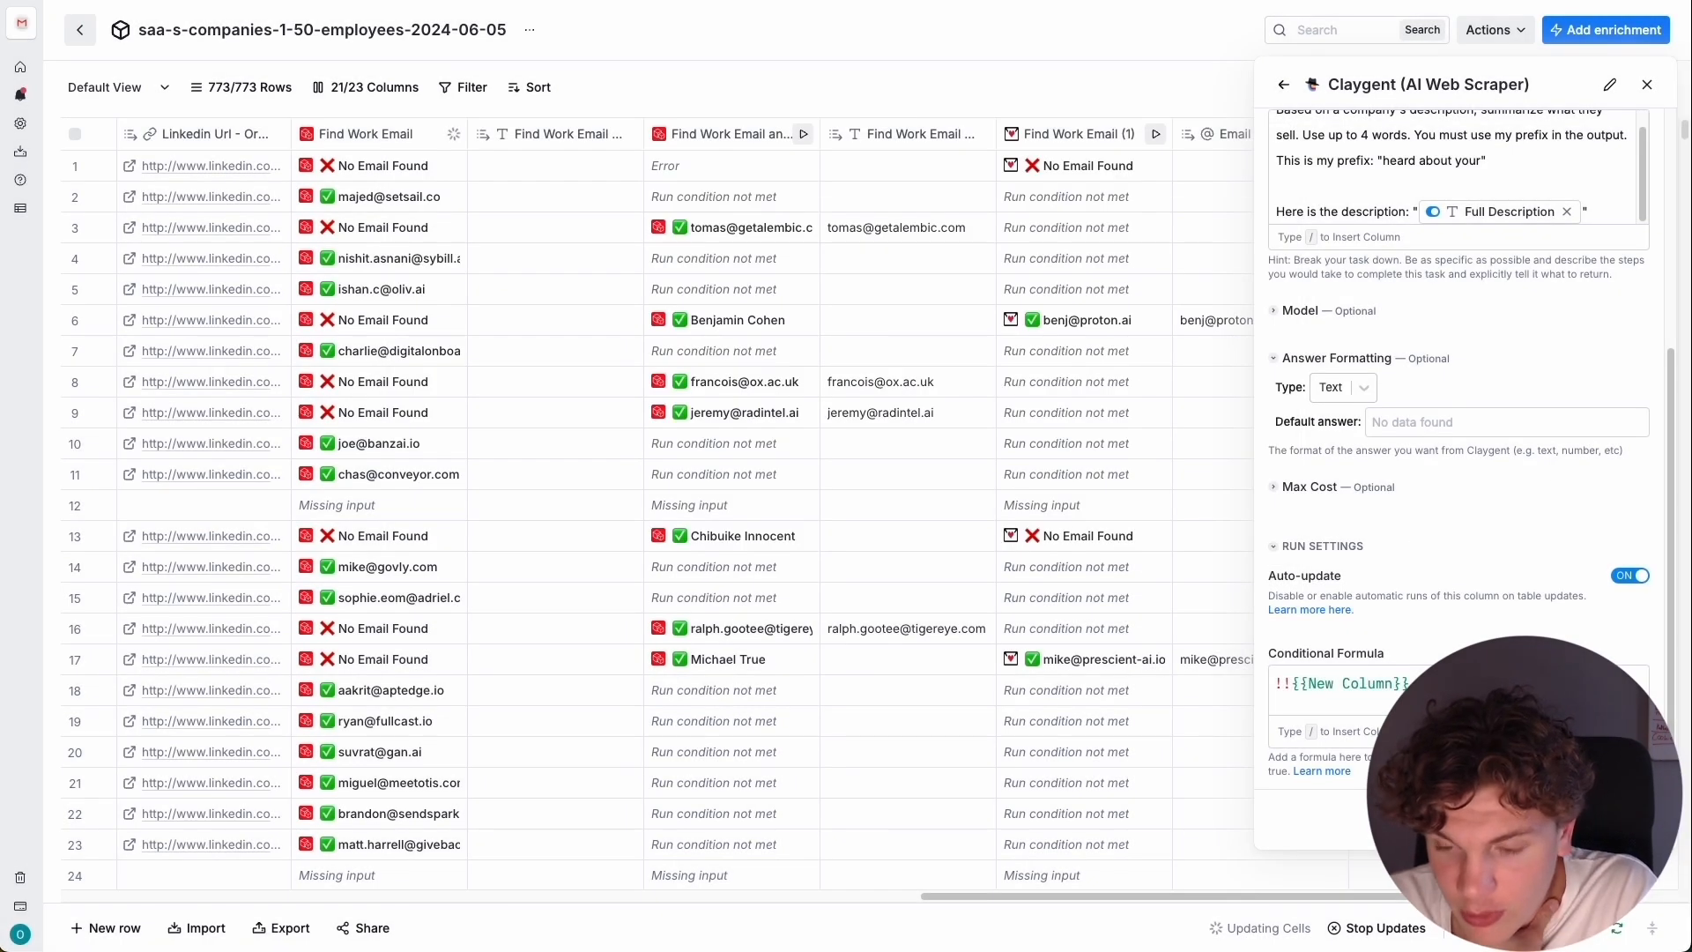
# Change the prefix in the Claygent mission to "heard good things about your".
pyautogui.scroll(5, 1497, 533)
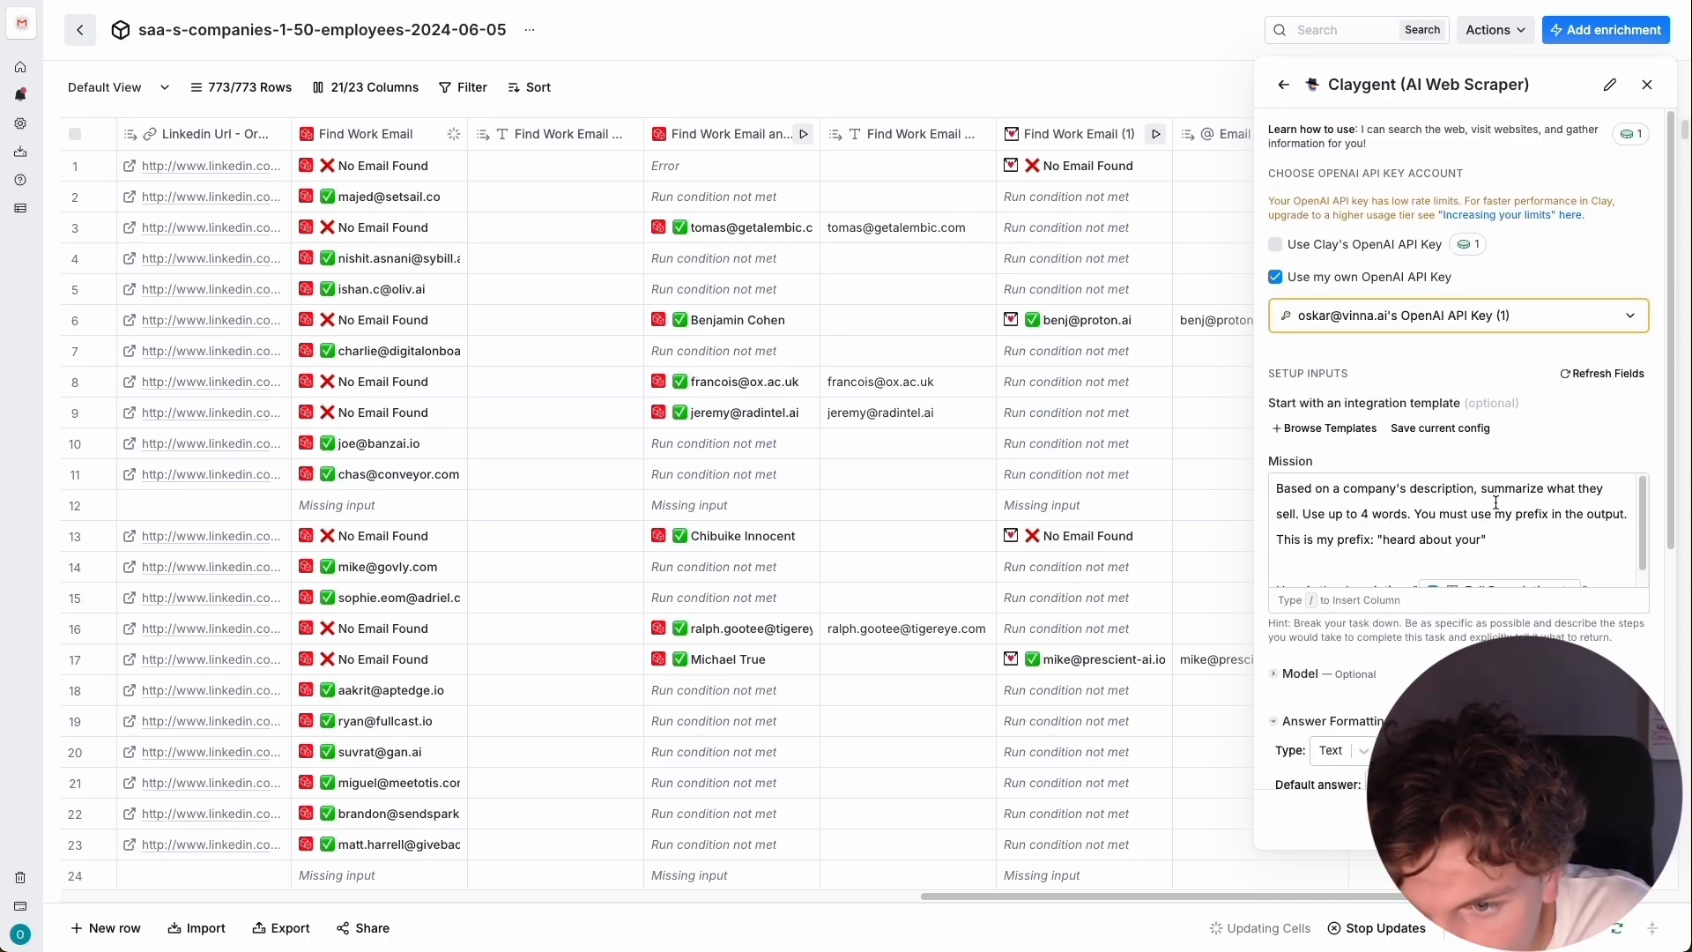
pyautogui.scroll(-1, 1368, 520)
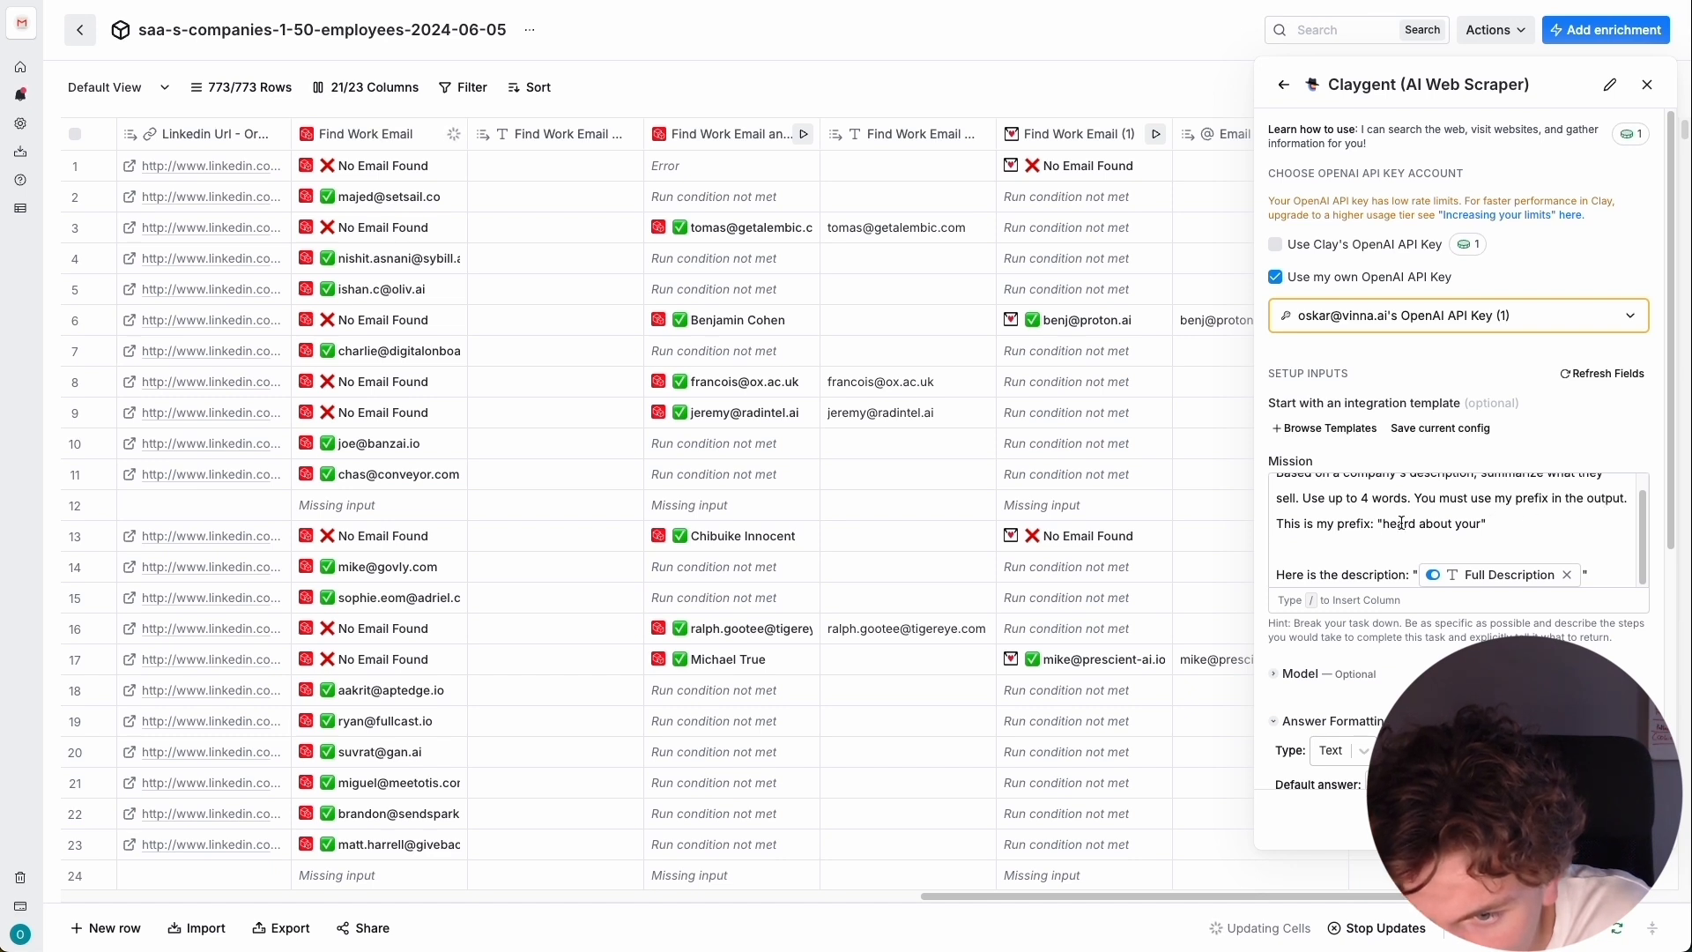
pyautogui.moveTo(1479, 522); pyautogui.dragTo(1391, 527)
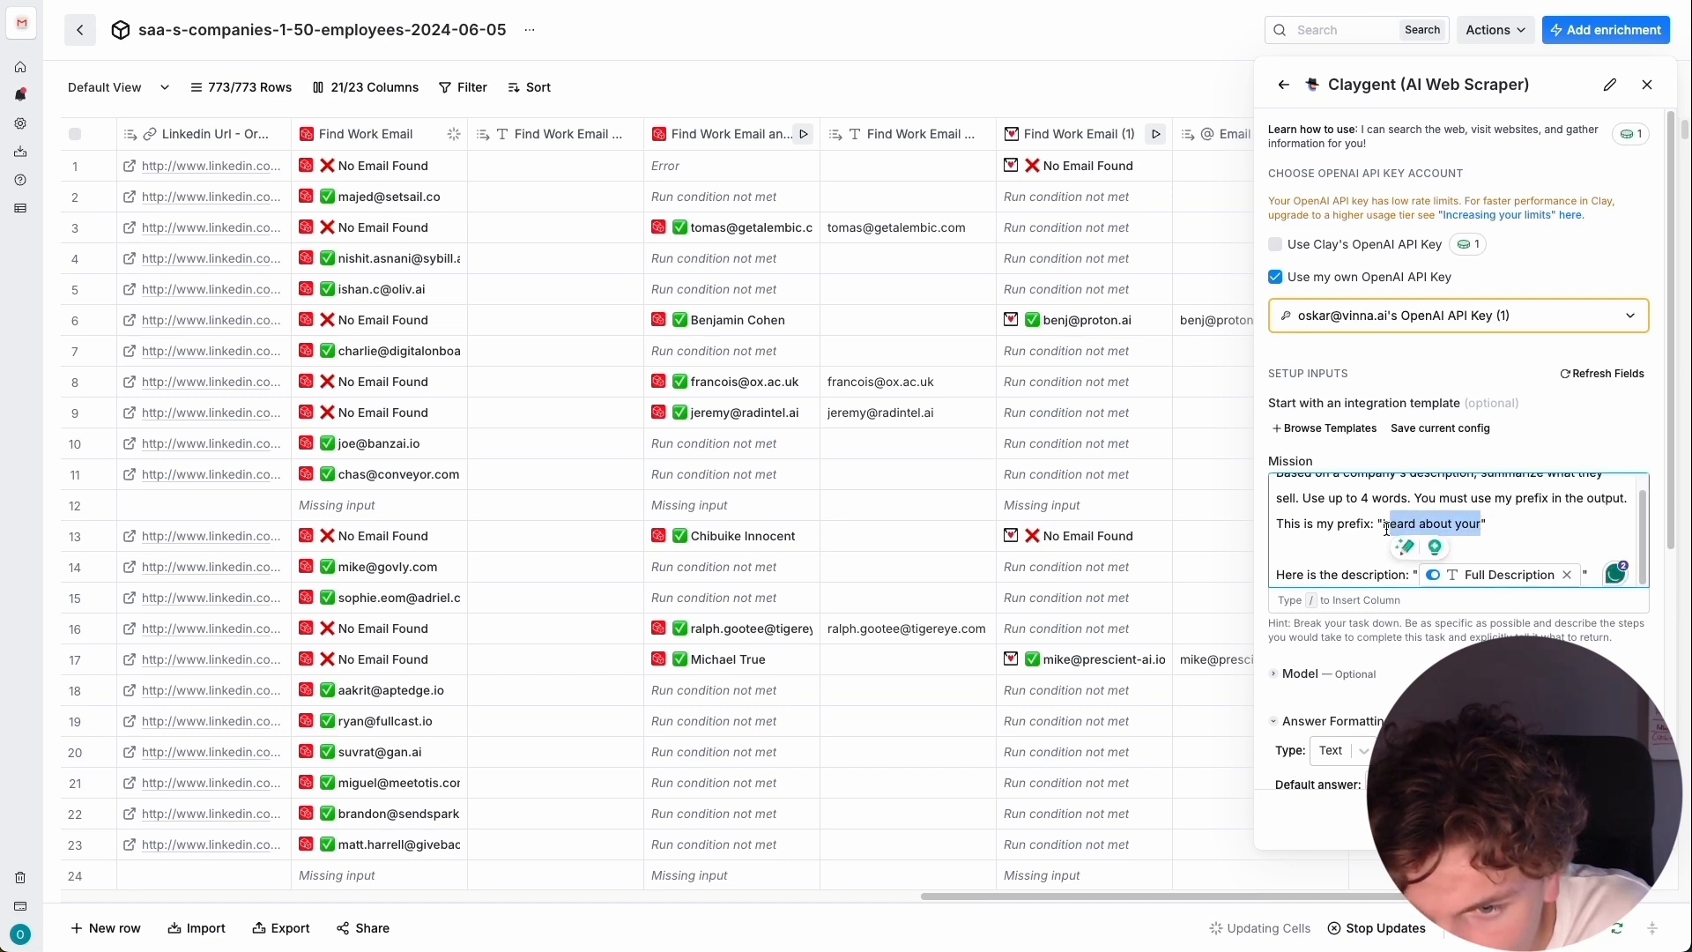
pyautogui.write('I')
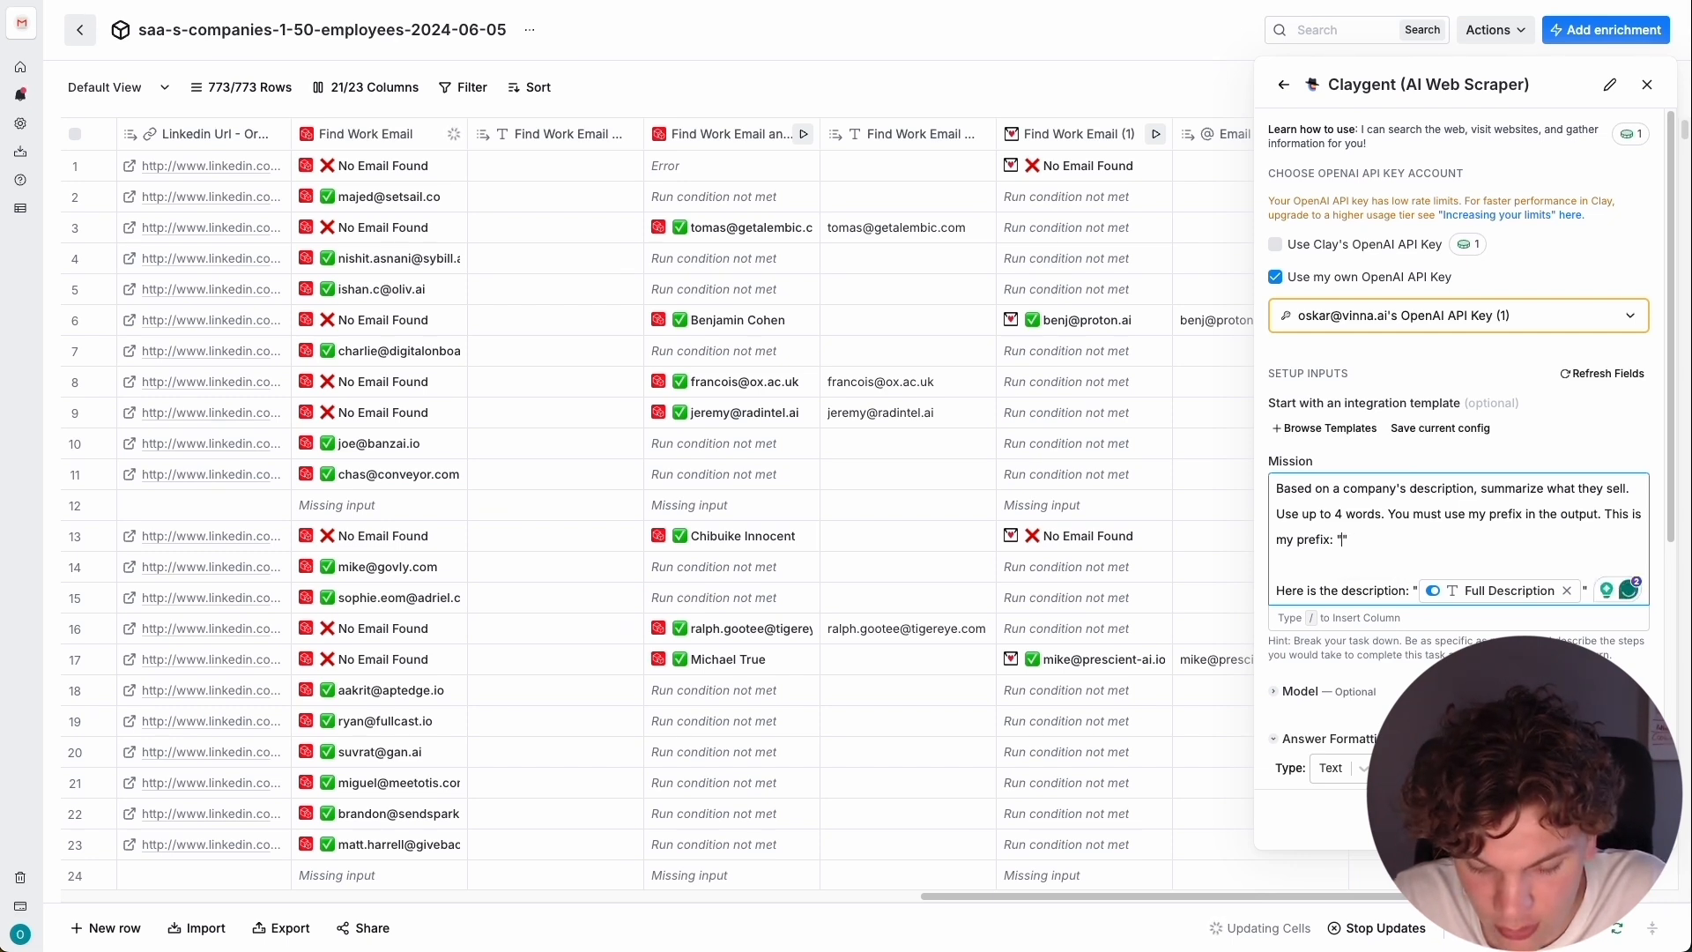
pyautogui.write('heard goo')
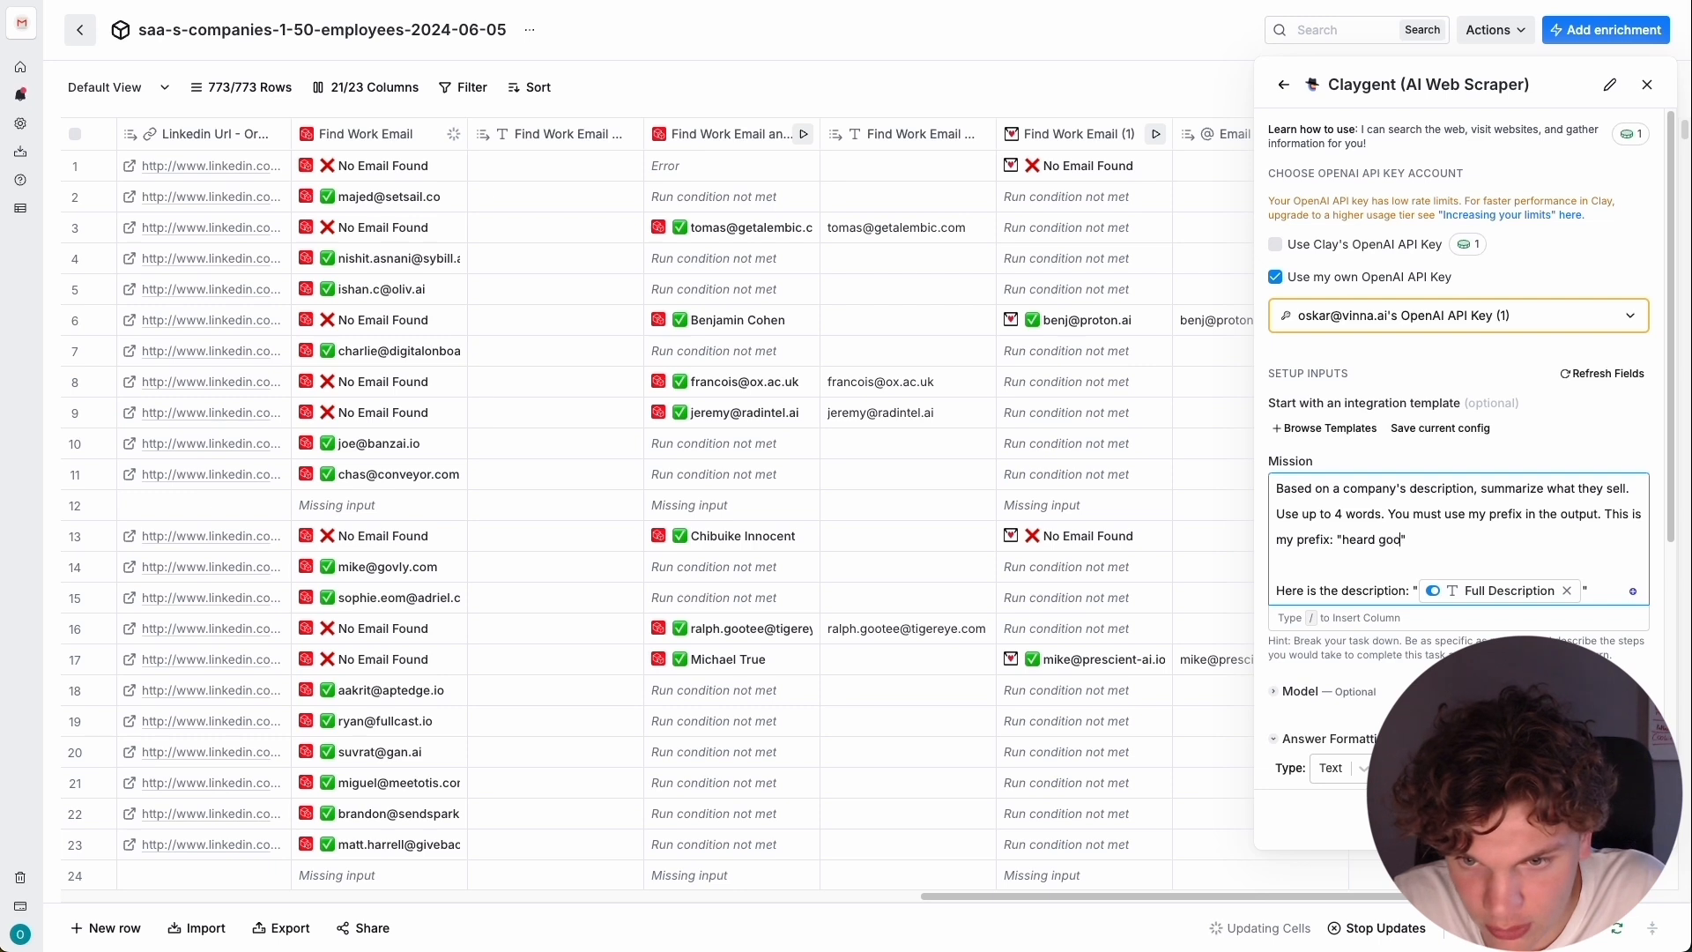
pyautogui.write('d things about your')
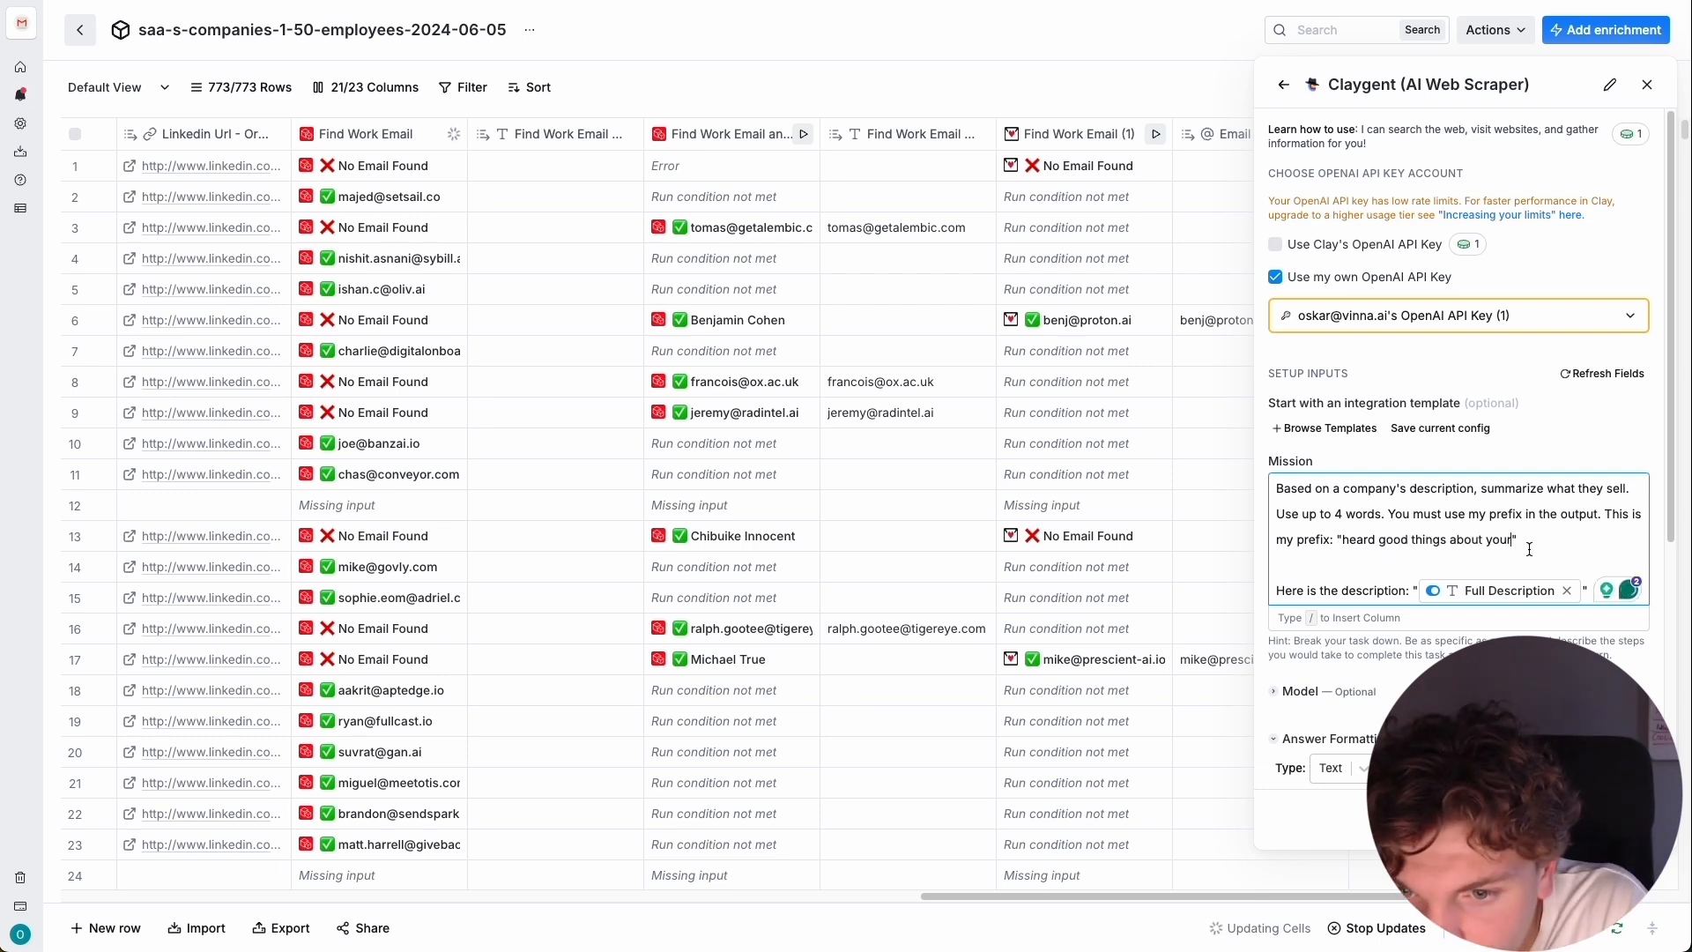
pyautogui.click(1560, 543)
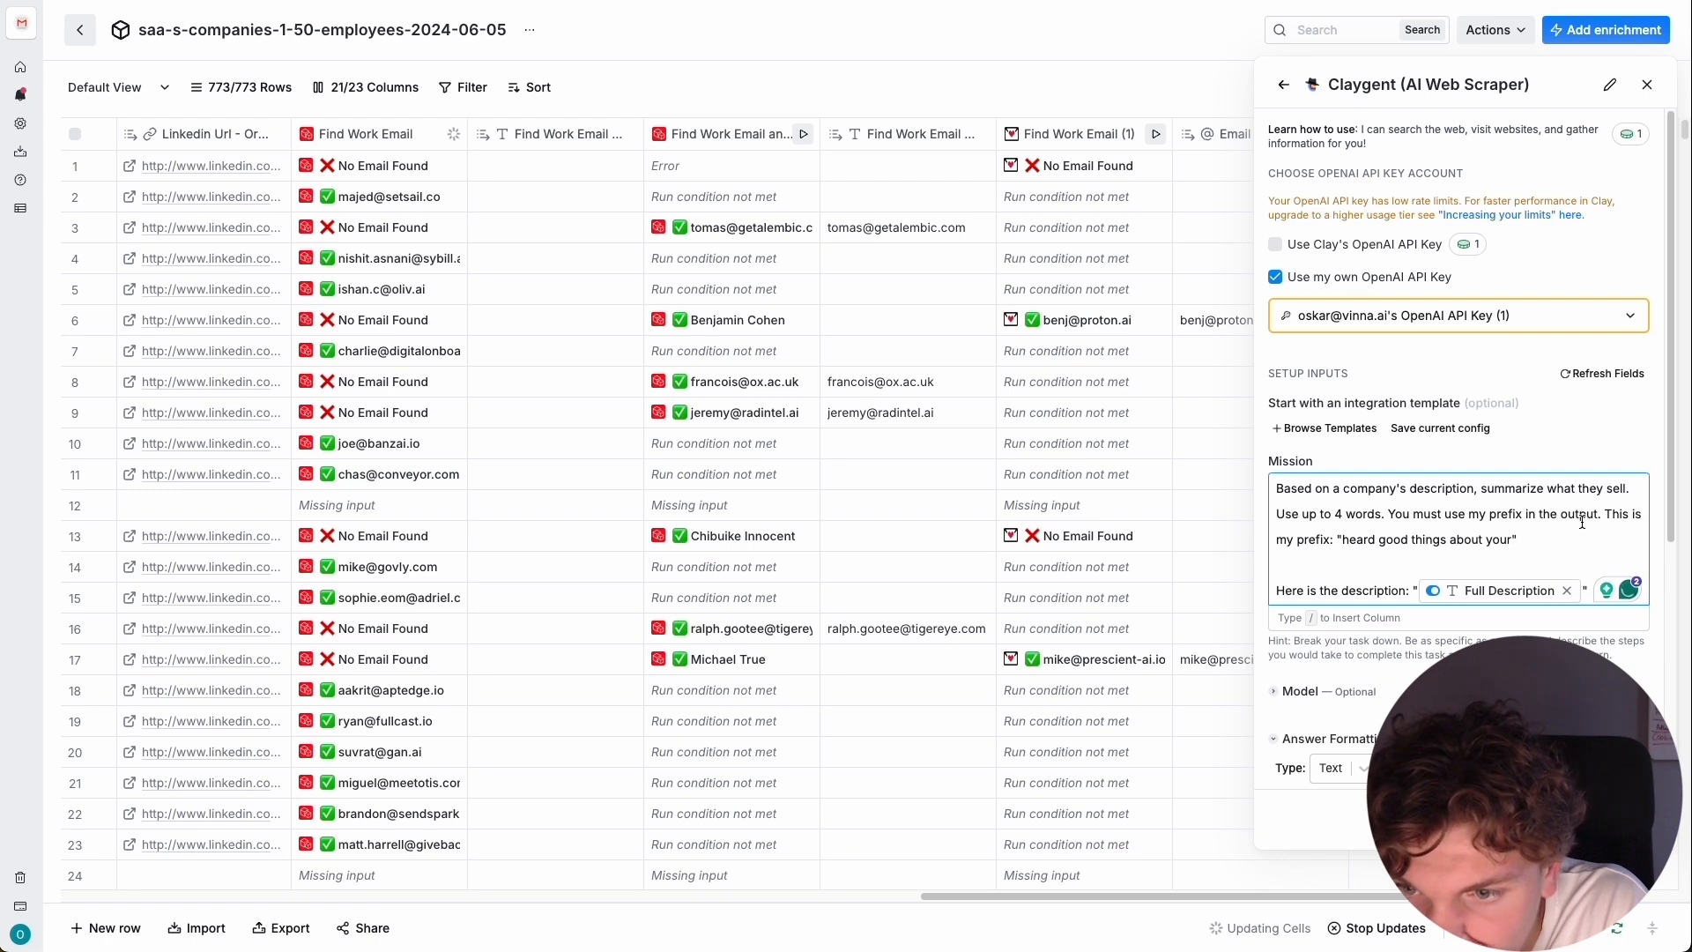
pyautogui.scroll(-2, 1409, 520)
pyautogui.scroll(-2, 1405, 514)
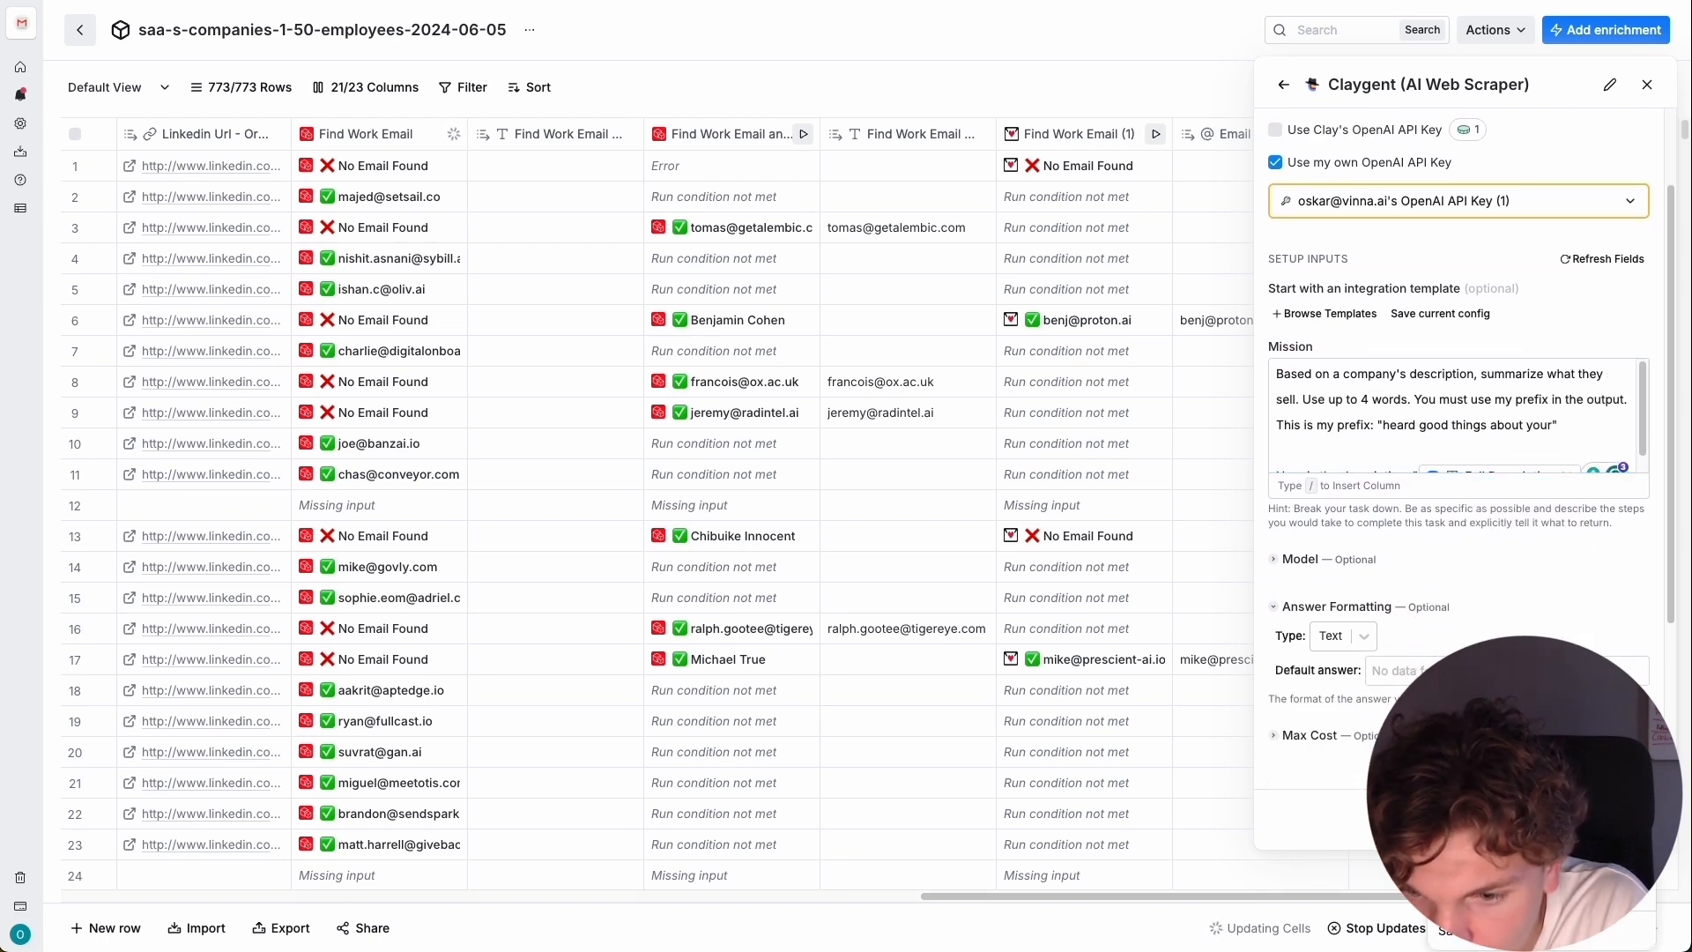
# Save the Claygent enrichment as the Product Summary column and run it on the table's first rows.
pyautogui.click(1538, 890)
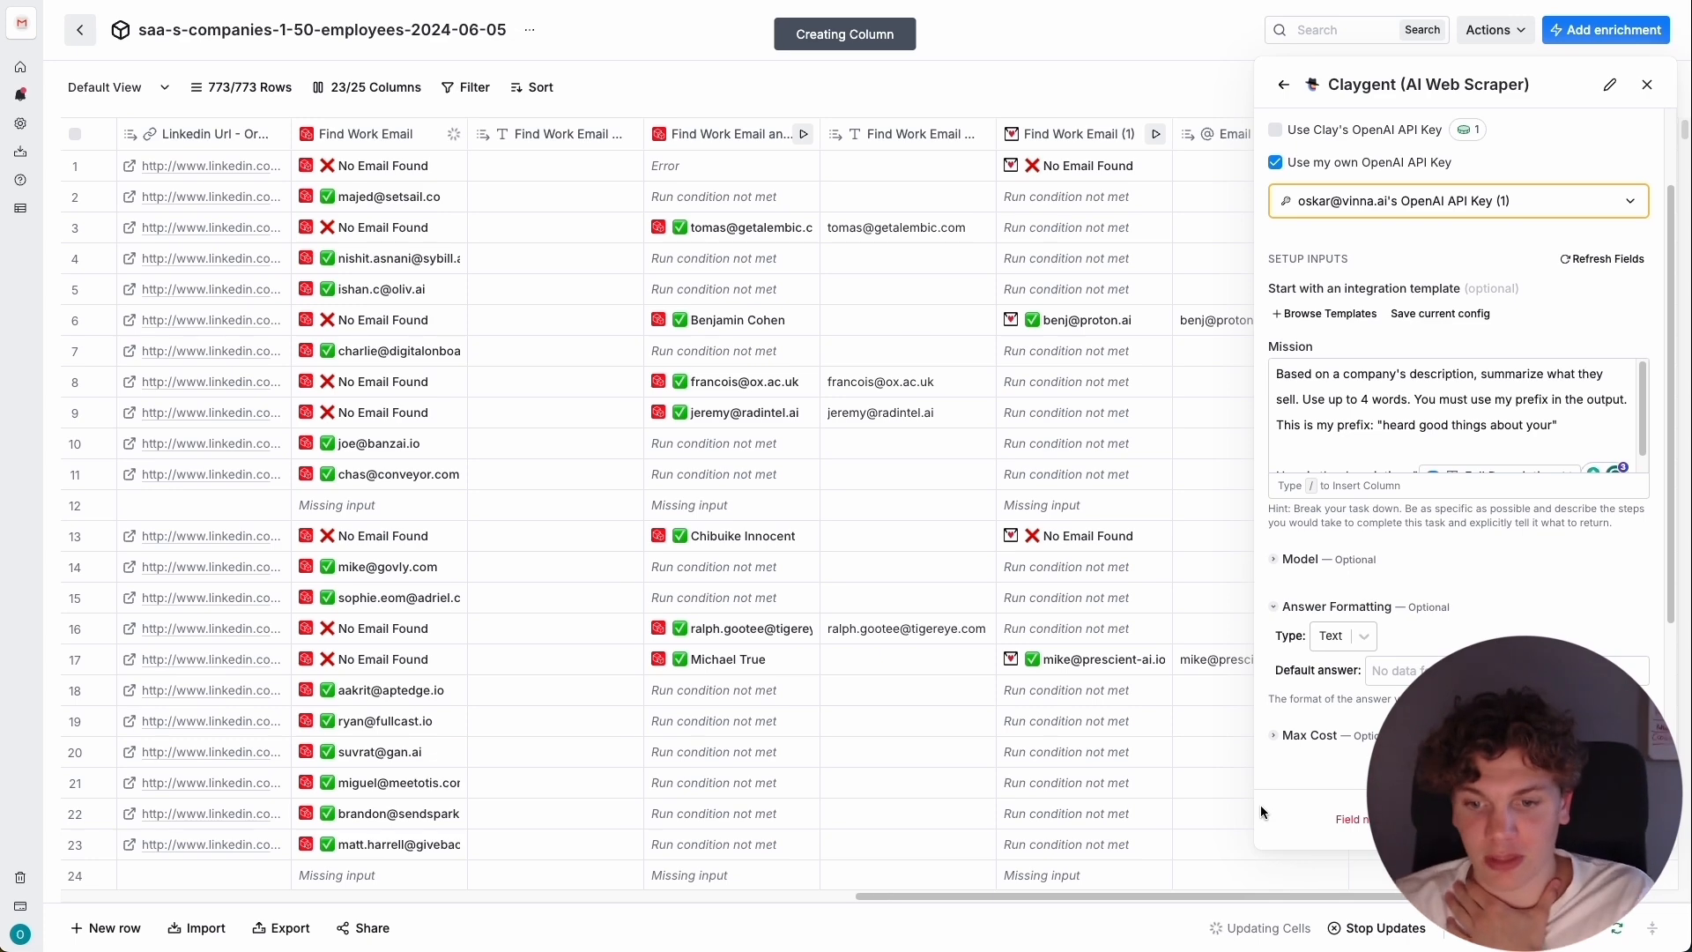
pyautogui.moveTo(1290, 898); pyautogui.dragTo(1422, 898)
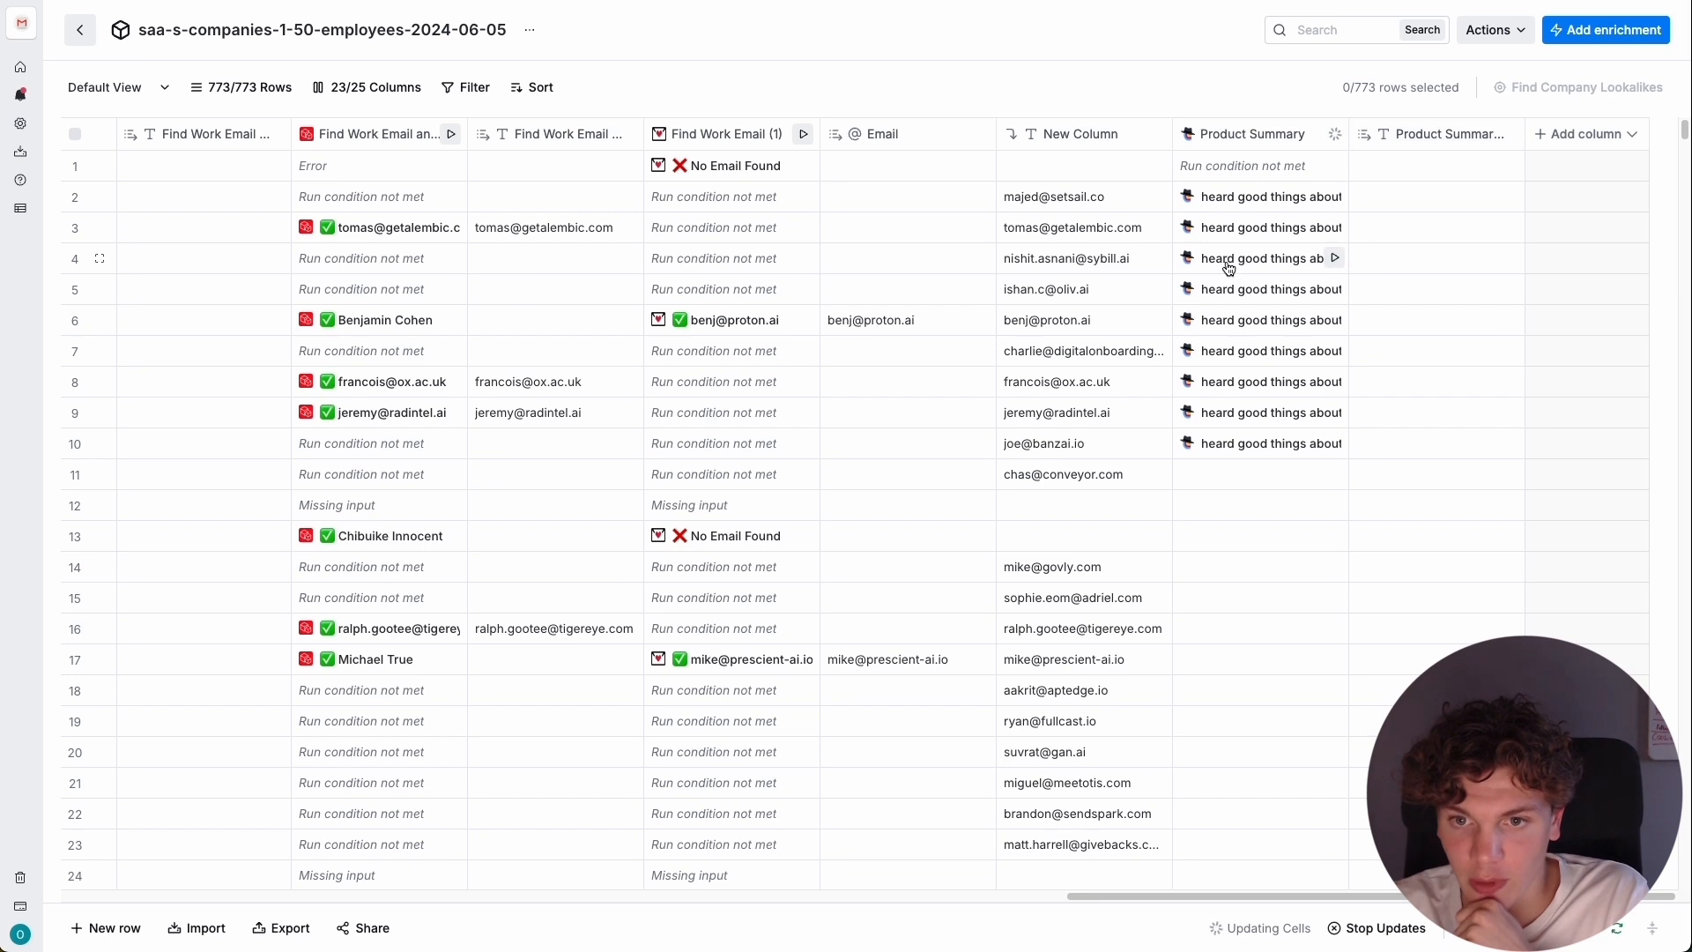
# Examine the generated Product Summary results and their reasoning in rows 4, 3, 2, 8, 9 and 10.
pyautogui.click(1228, 268)
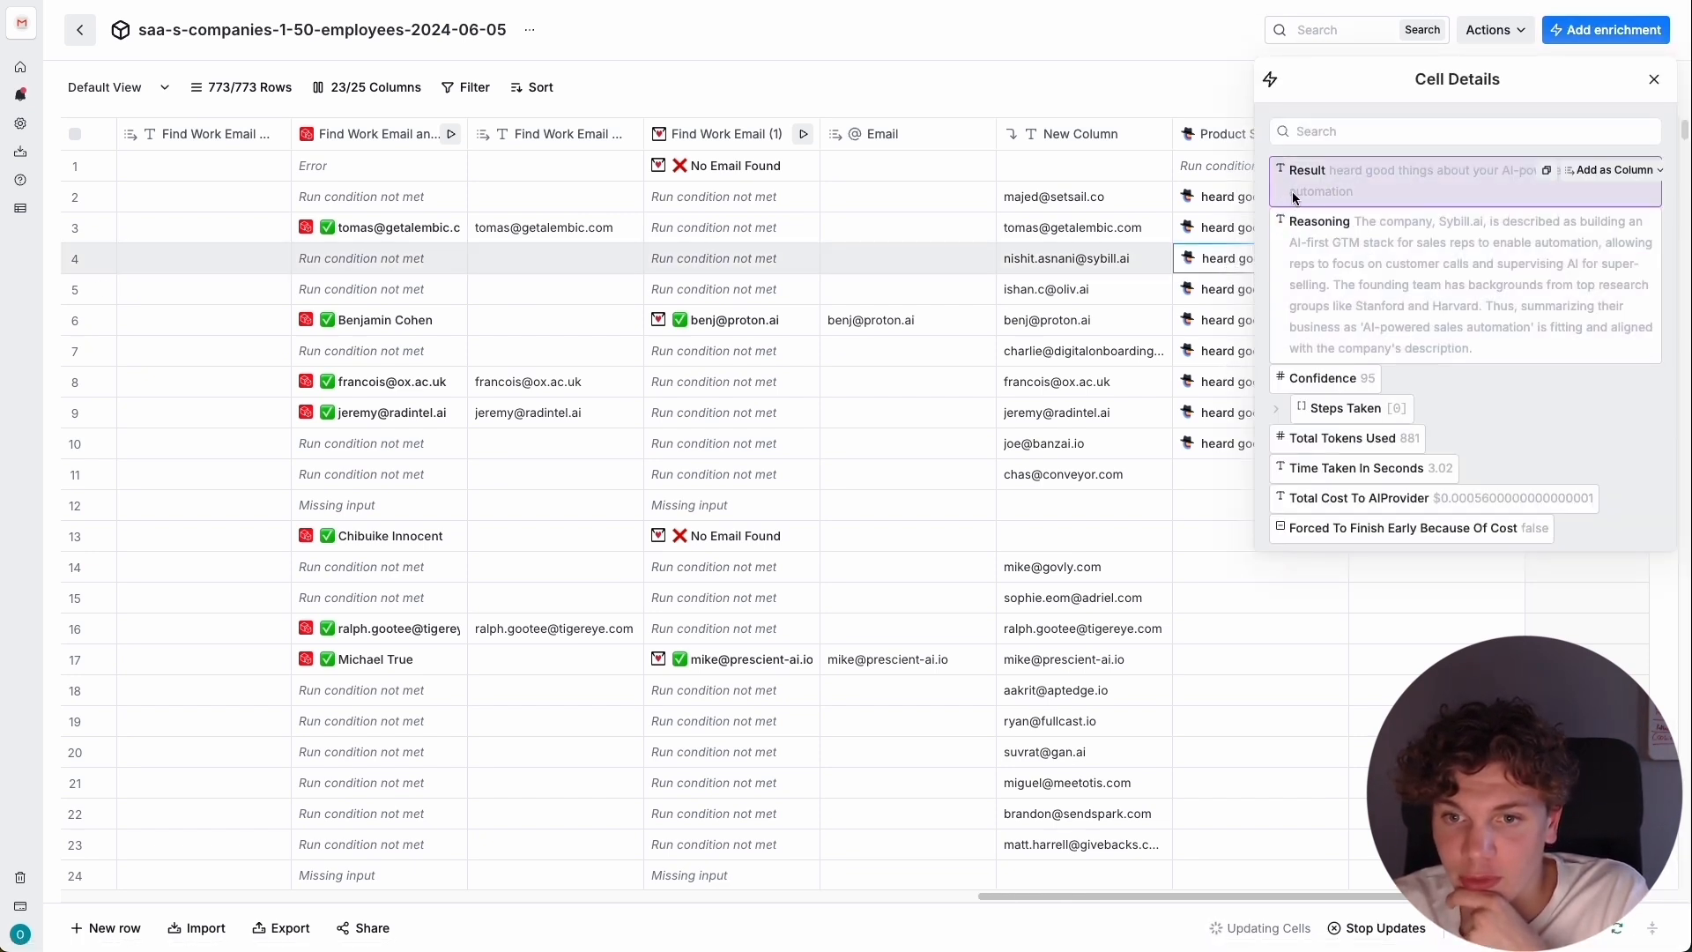
pyautogui.click(1215, 231)
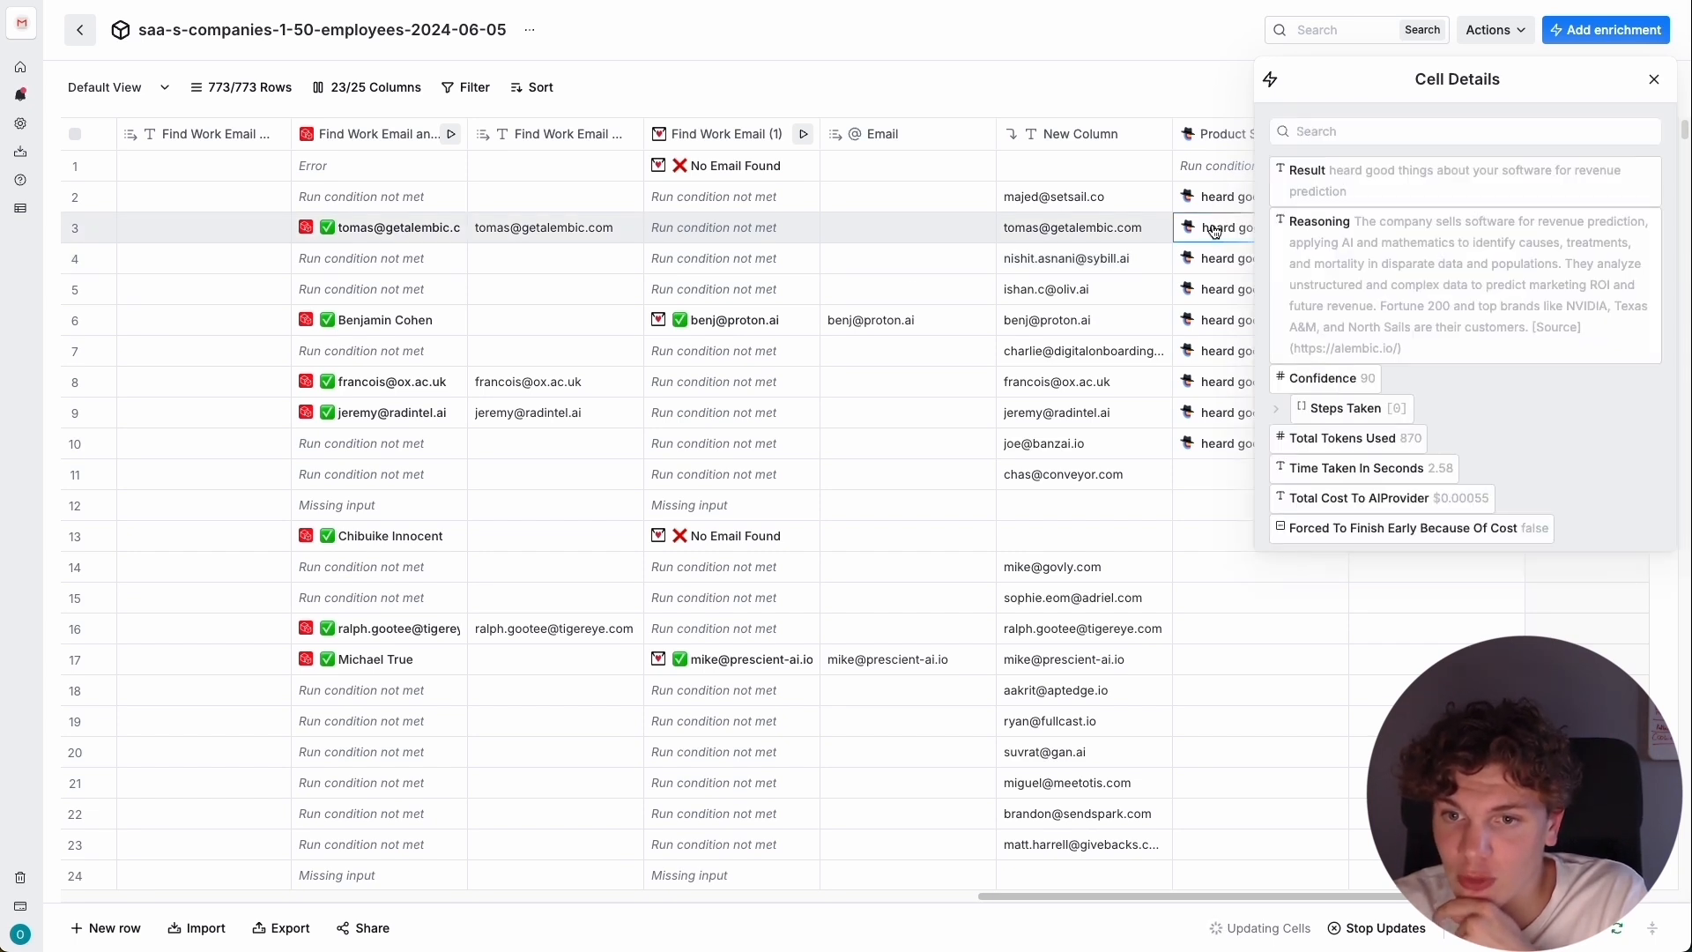
pyautogui.click(1218, 200)
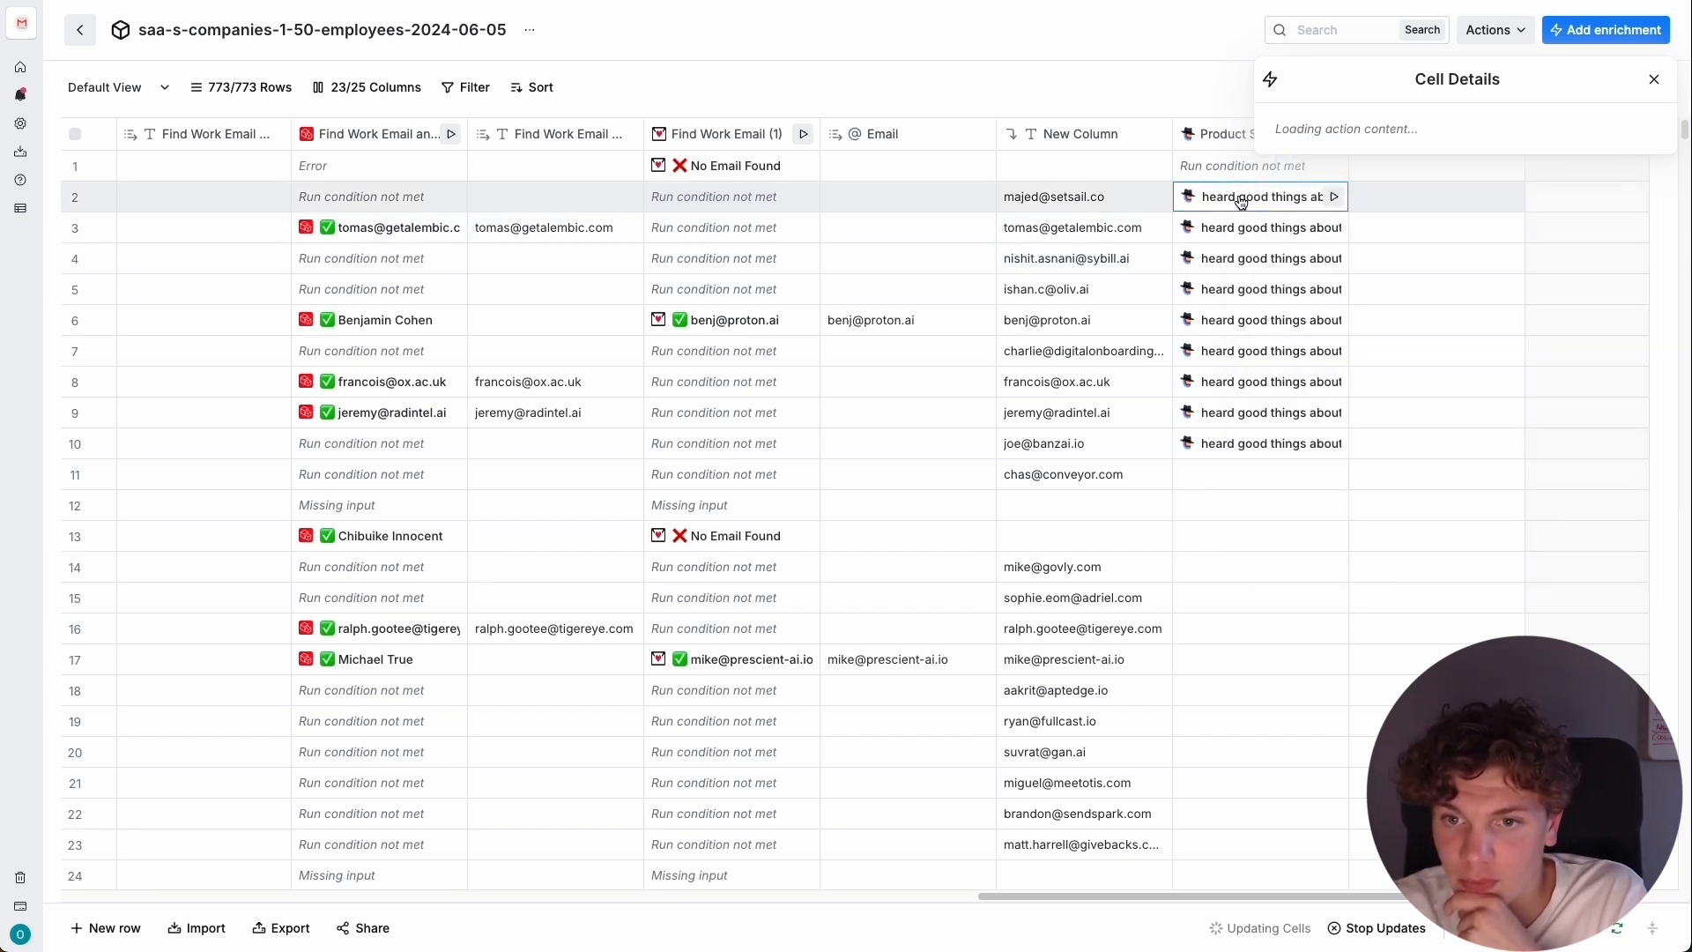
pyautogui.click(1224, 382)
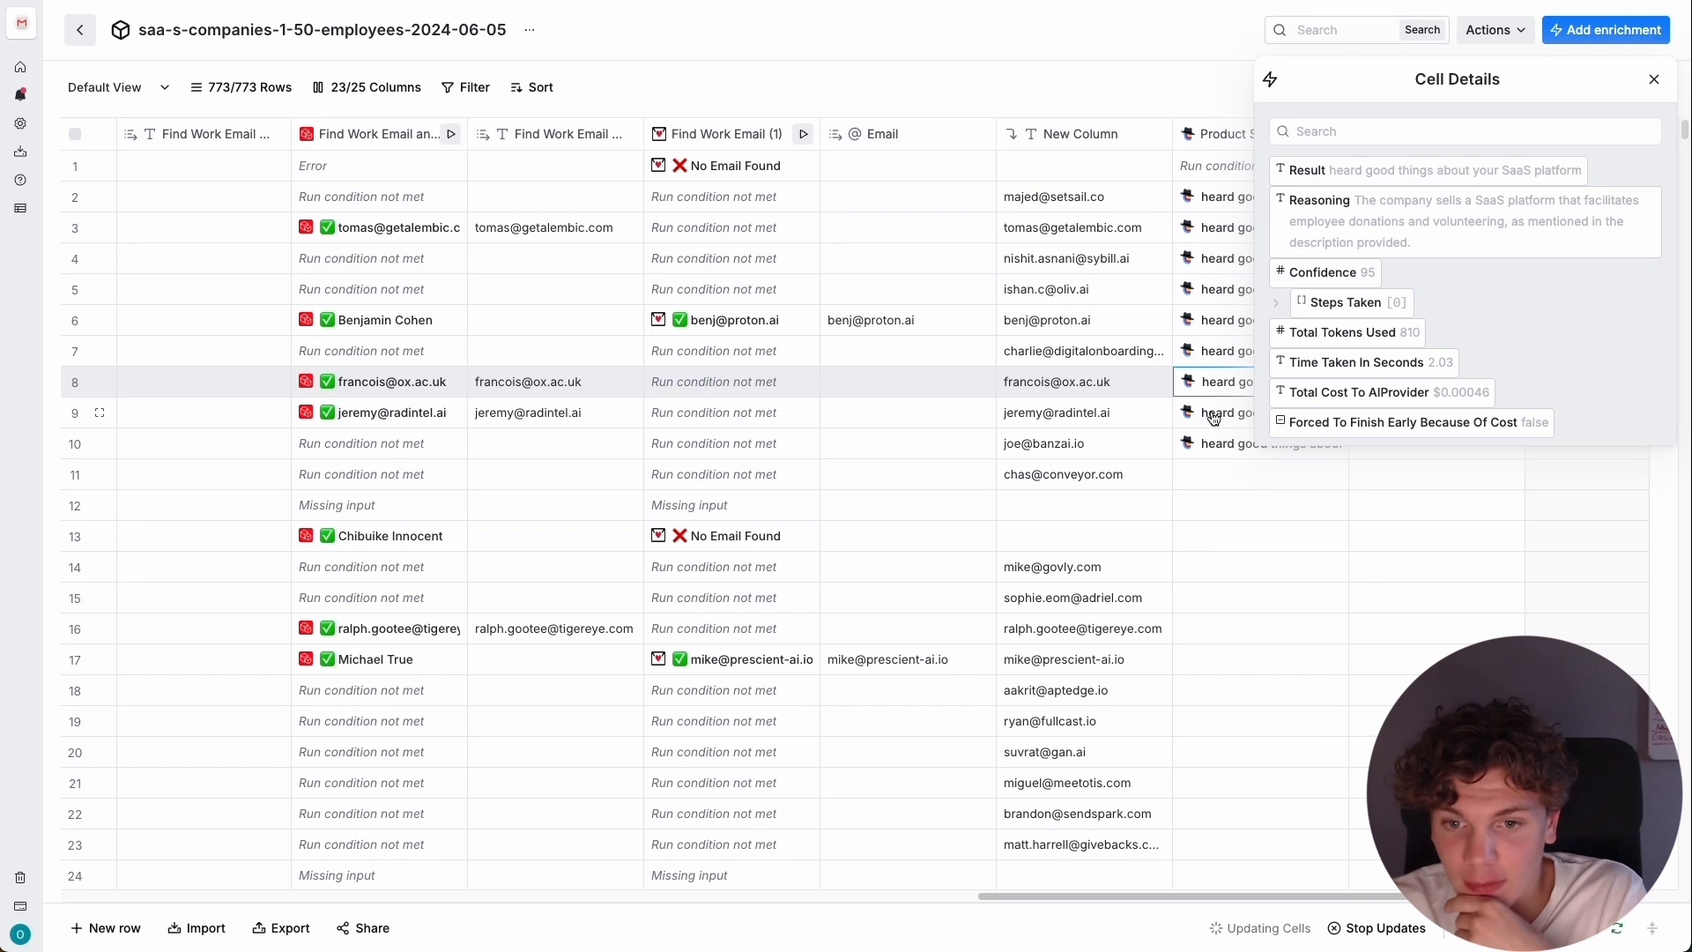
pyautogui.click(1213, 415)
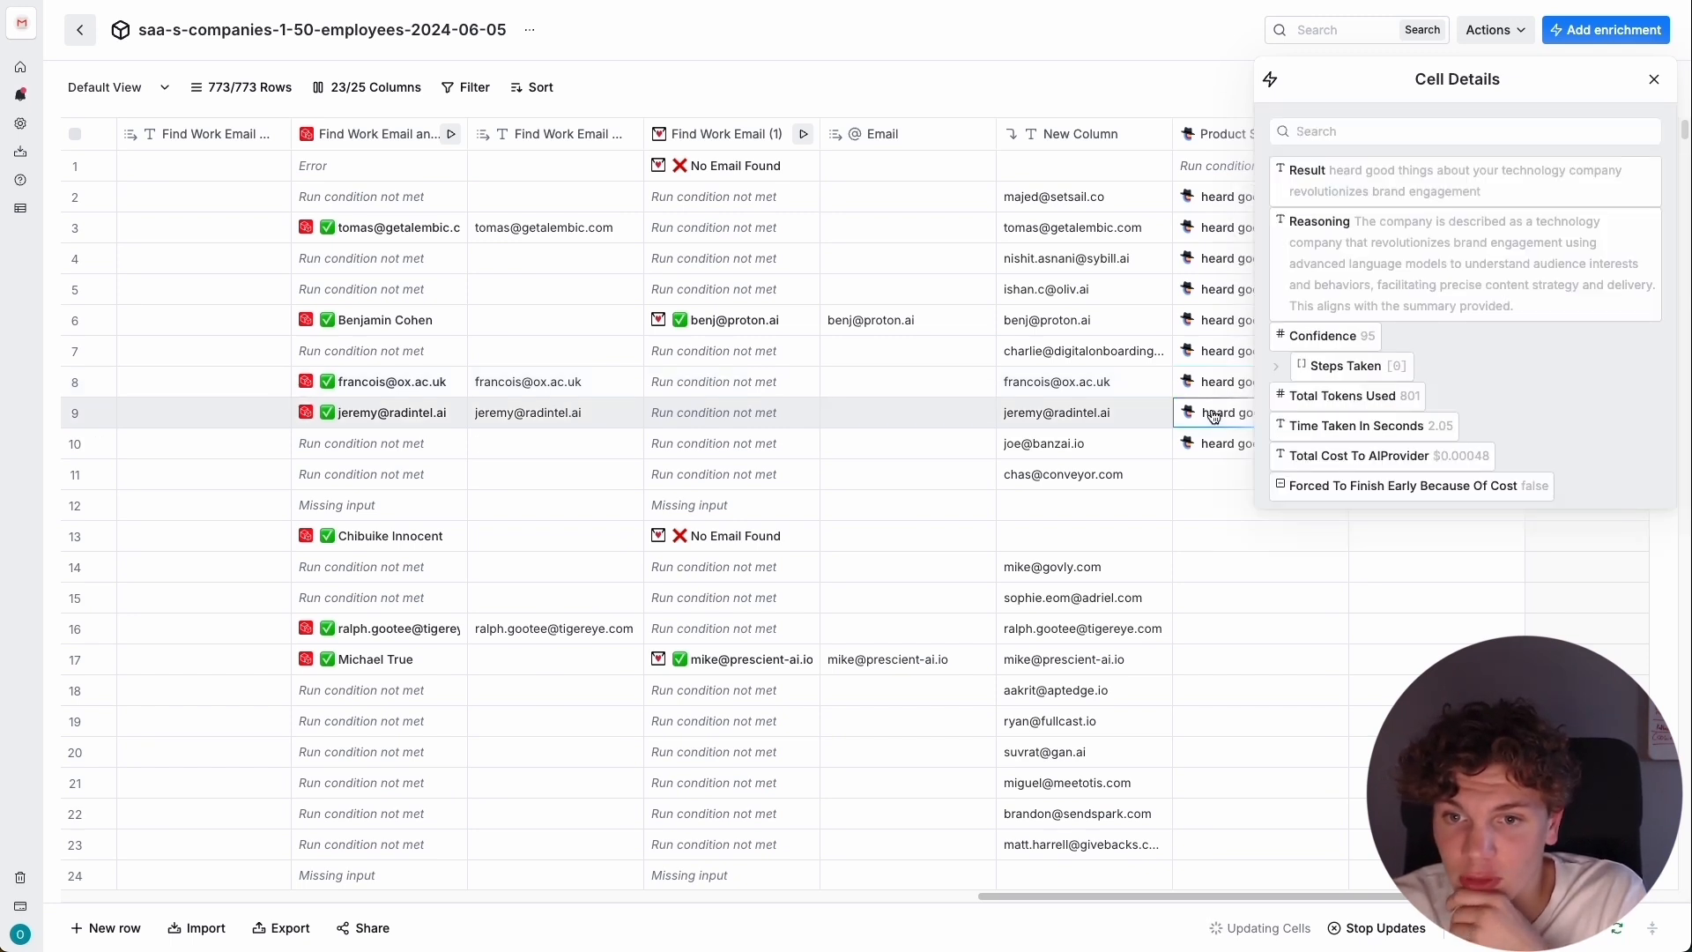
pyautogui.moveTo(1505, 169)
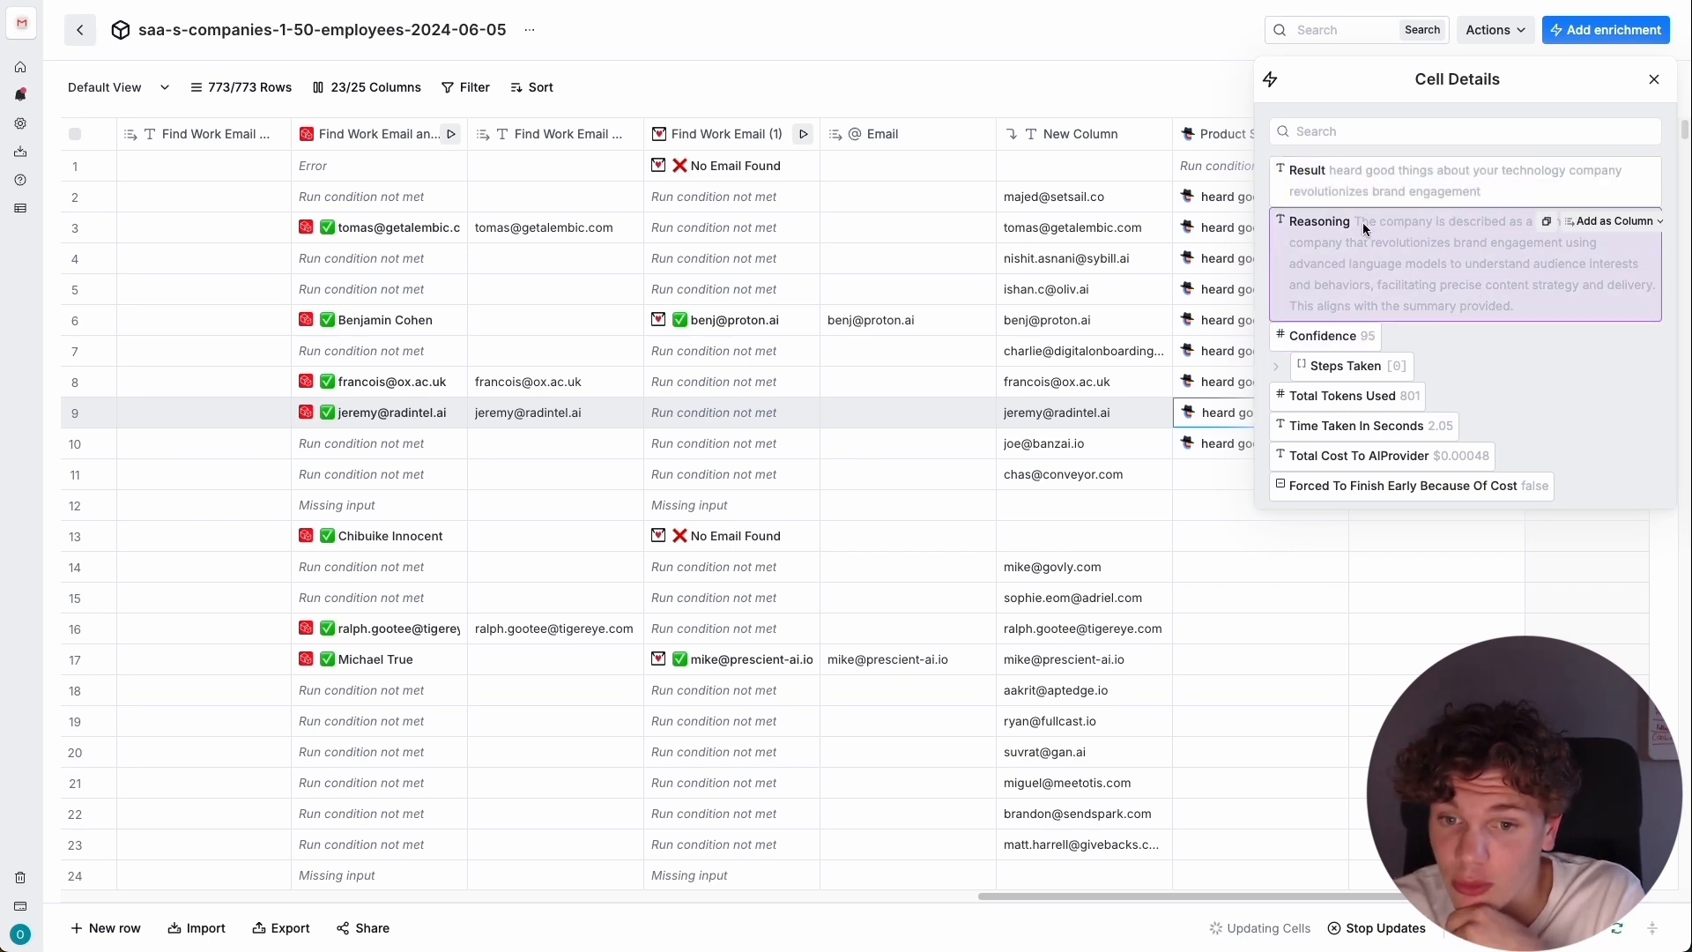
pyautogui.click(1230, 444)
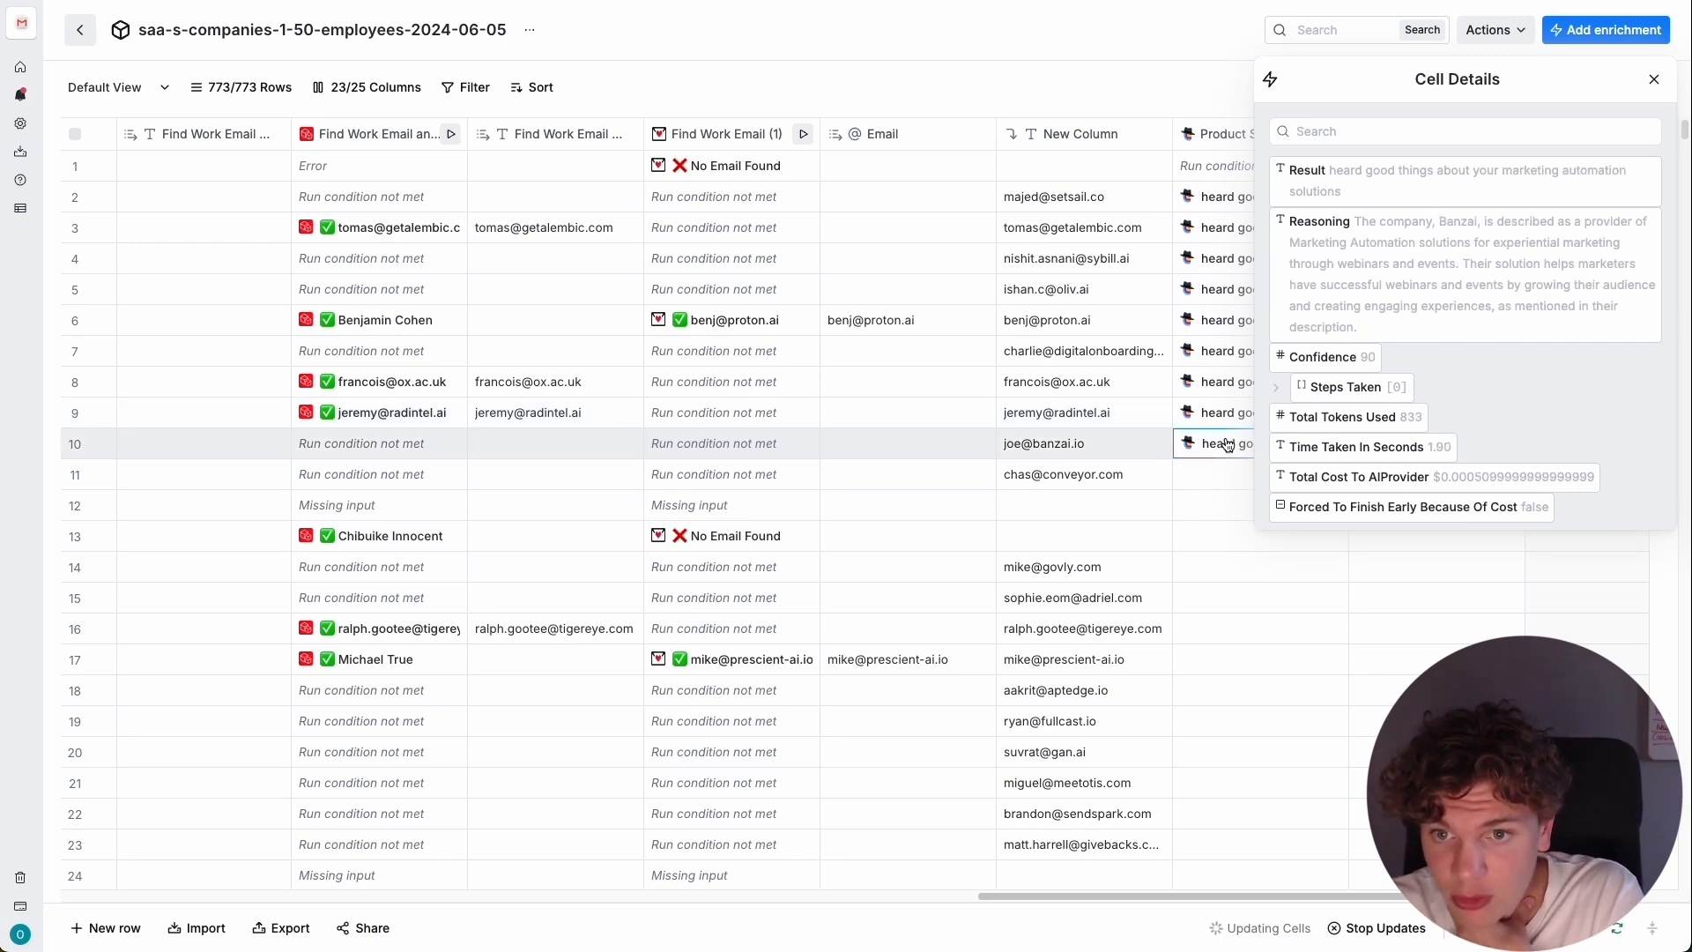
# Run the Product Summary enrichment individually for row 11 and rows 14 through 18.
pyautogui.click(1197, 482)
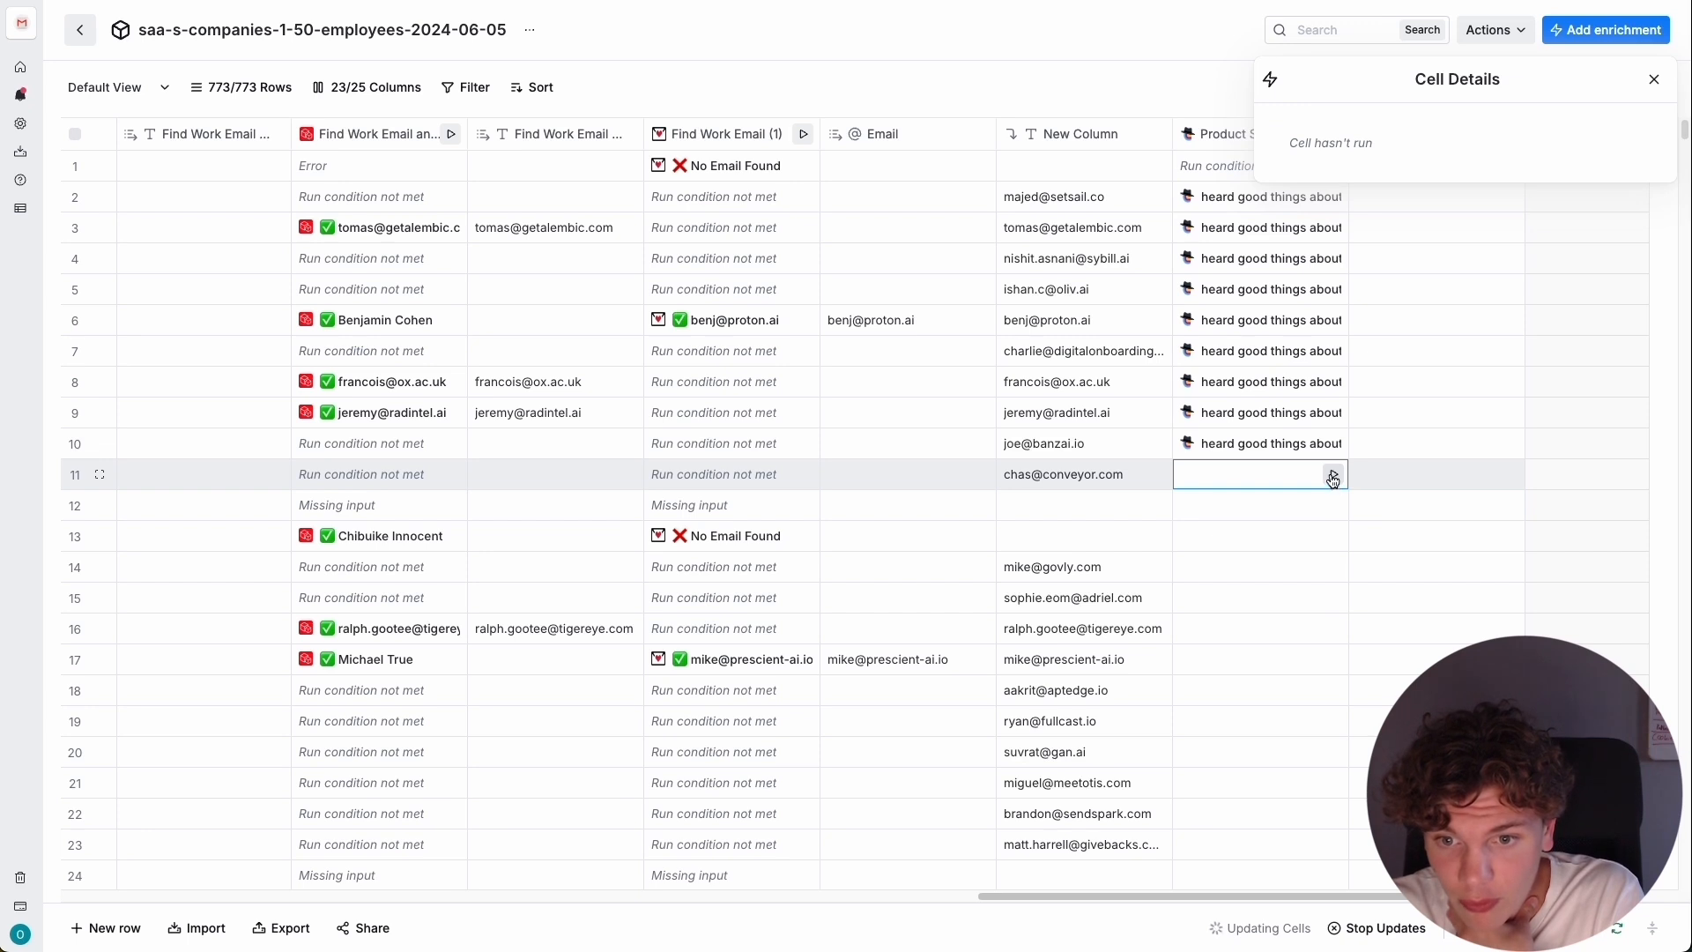
pyautogui.click(1334, 476)
pyautogui.click(1333, 568)
pyautogui.click(1333, 599)
pyautogui.click(1333, 629)
pyautogui.click(1332, 661)
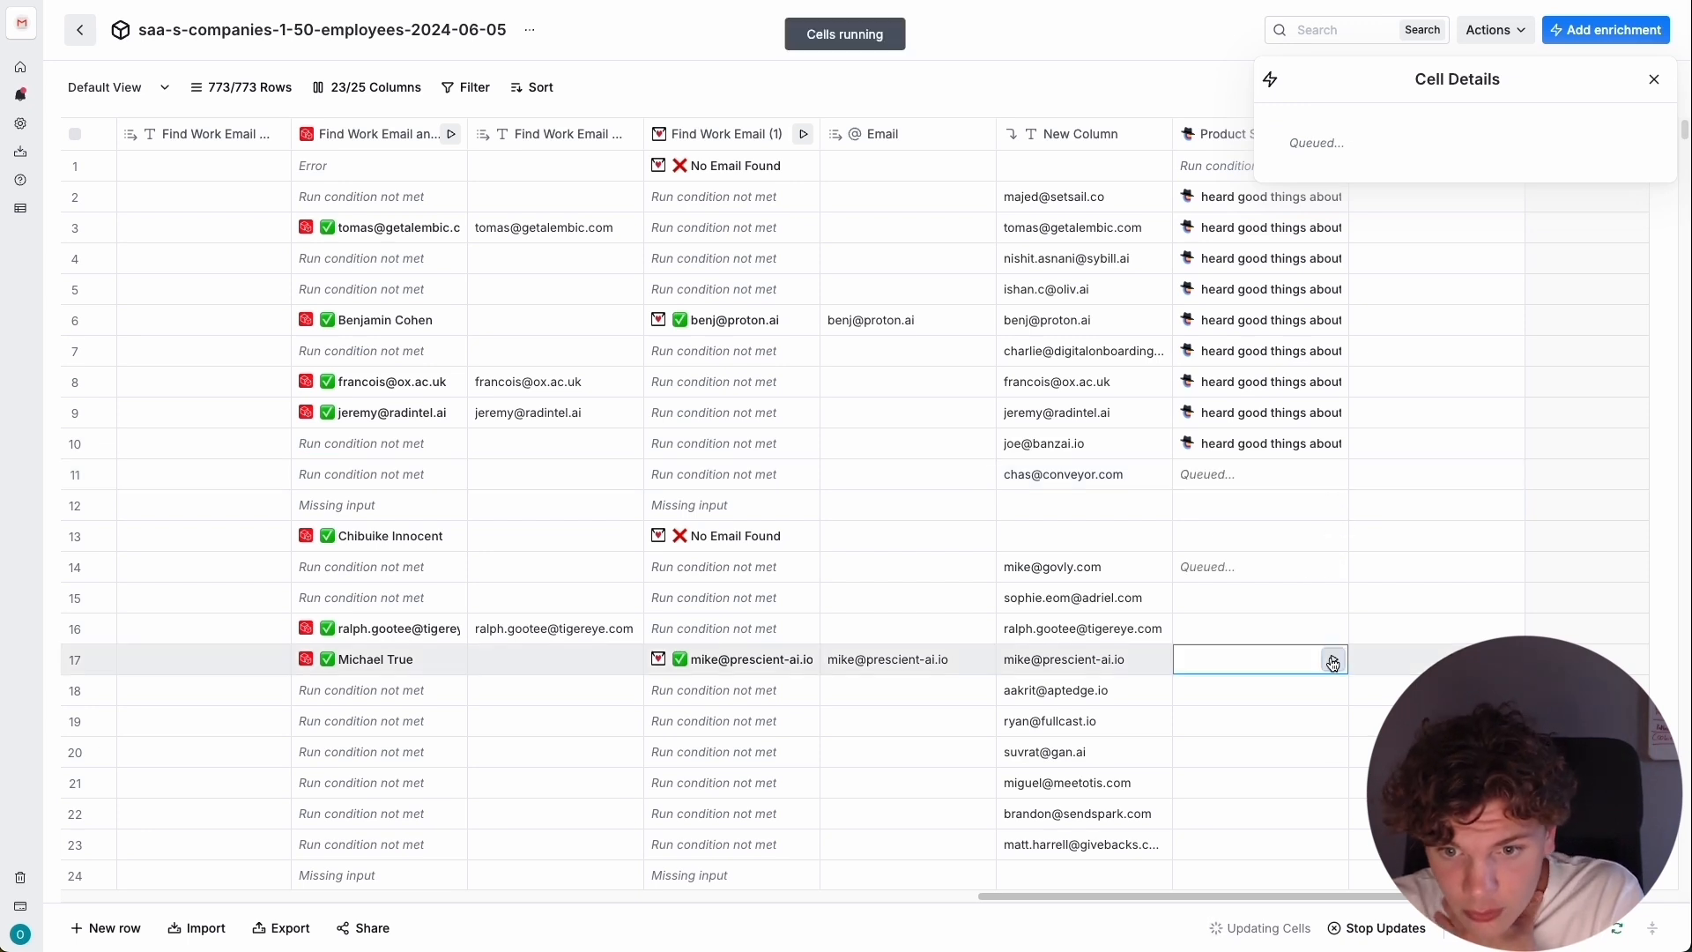
pyautogui.click(1334, 694)
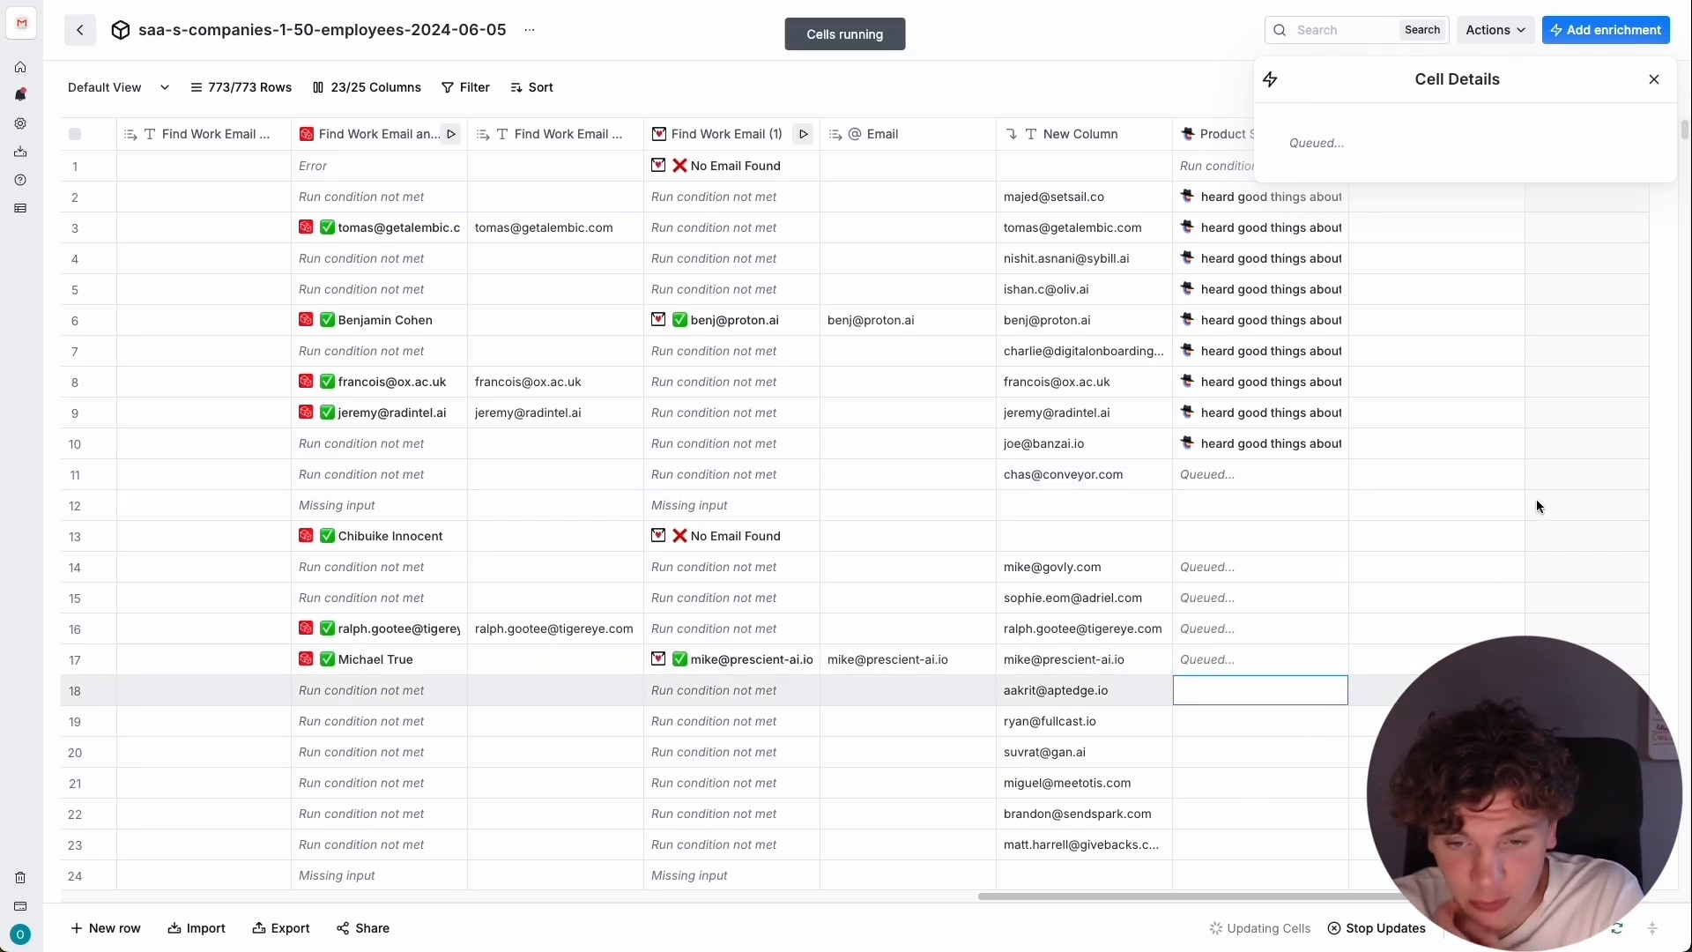
pyautogui.click(1652, 80)
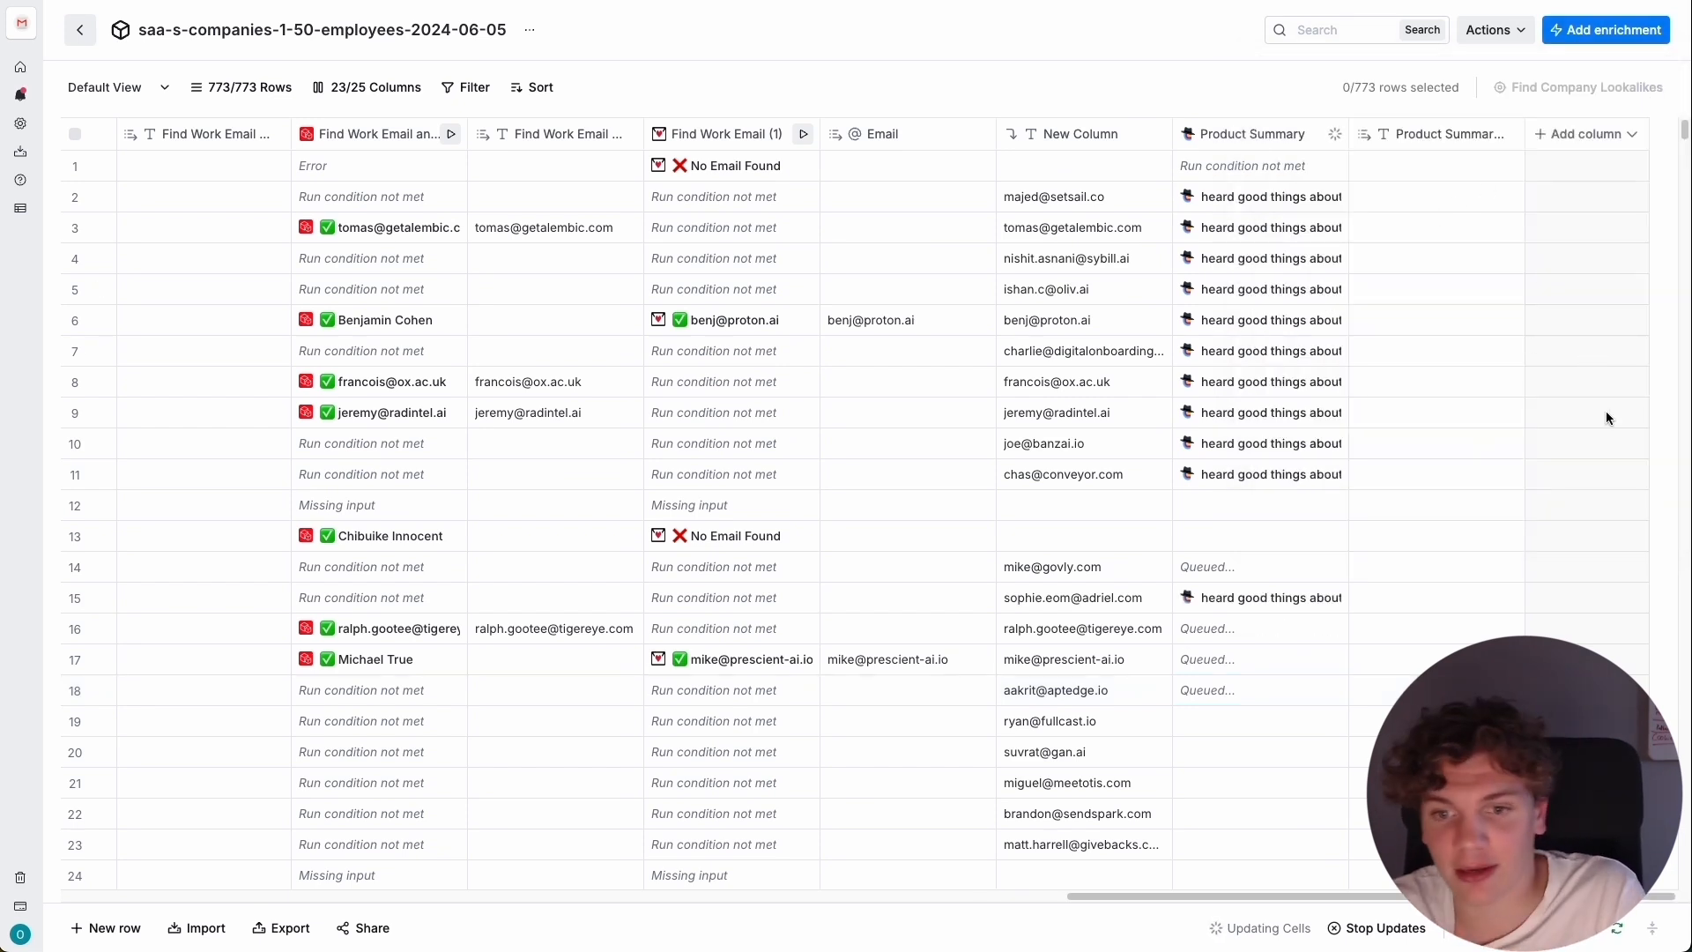
# Inspect the Product Summary details of rows 18 and 11 and compare row 11's result with its cited Conveyor website.
pyautogui.click(1266, 692)
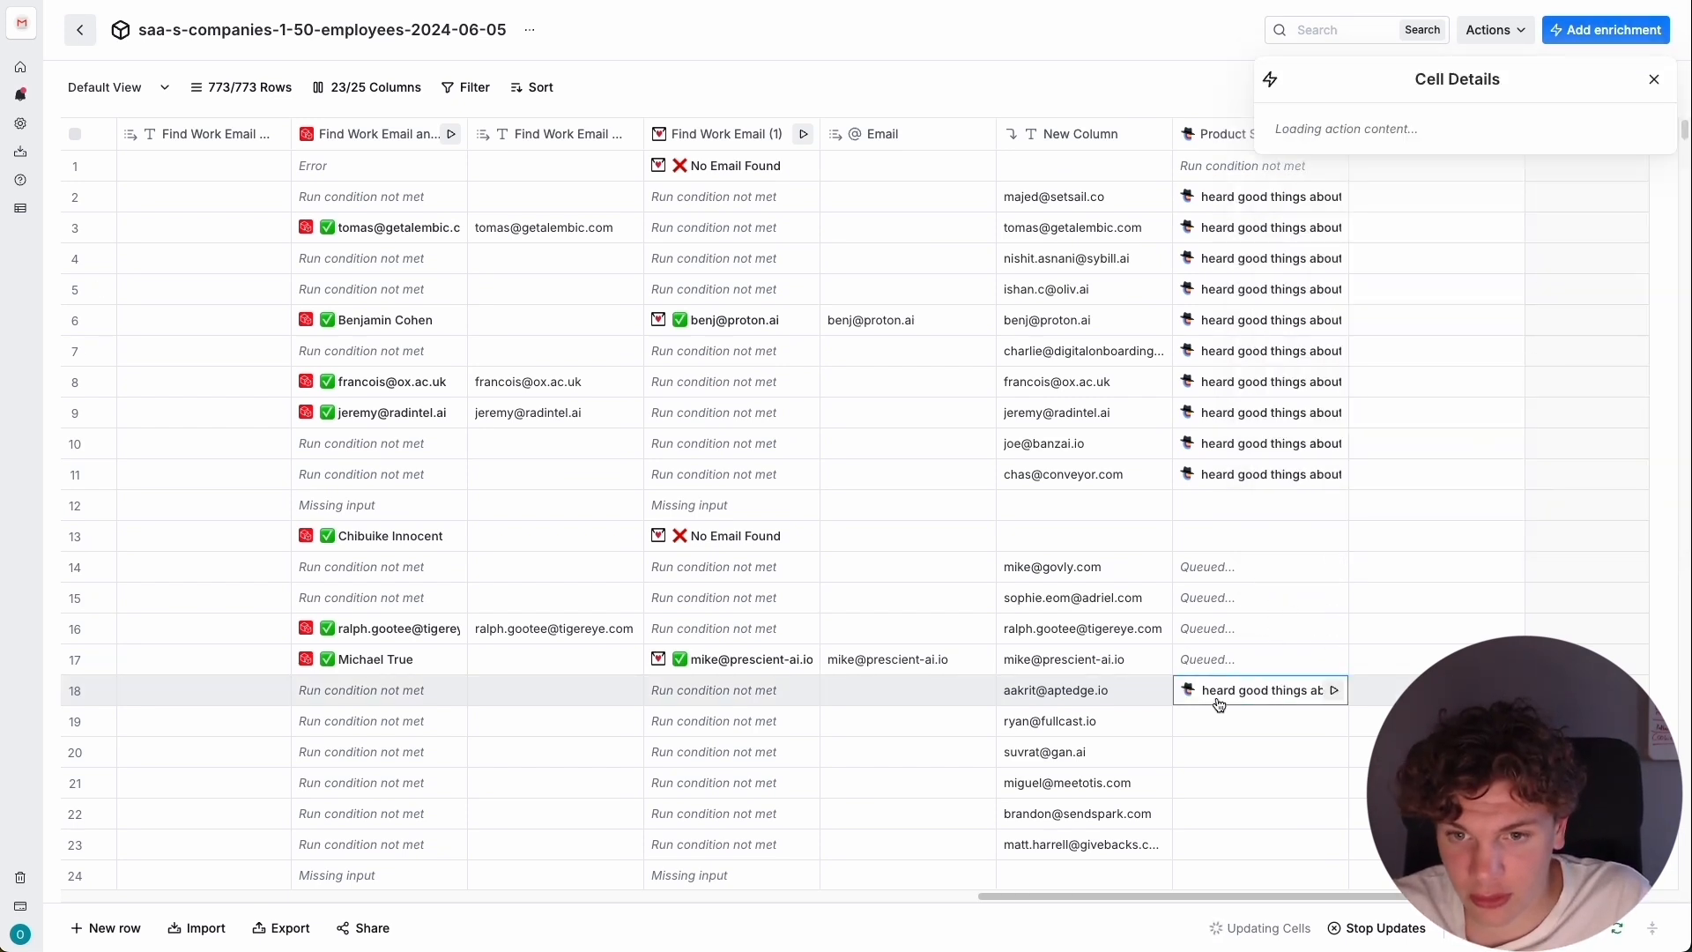
pyautogui.click(1294, 474)
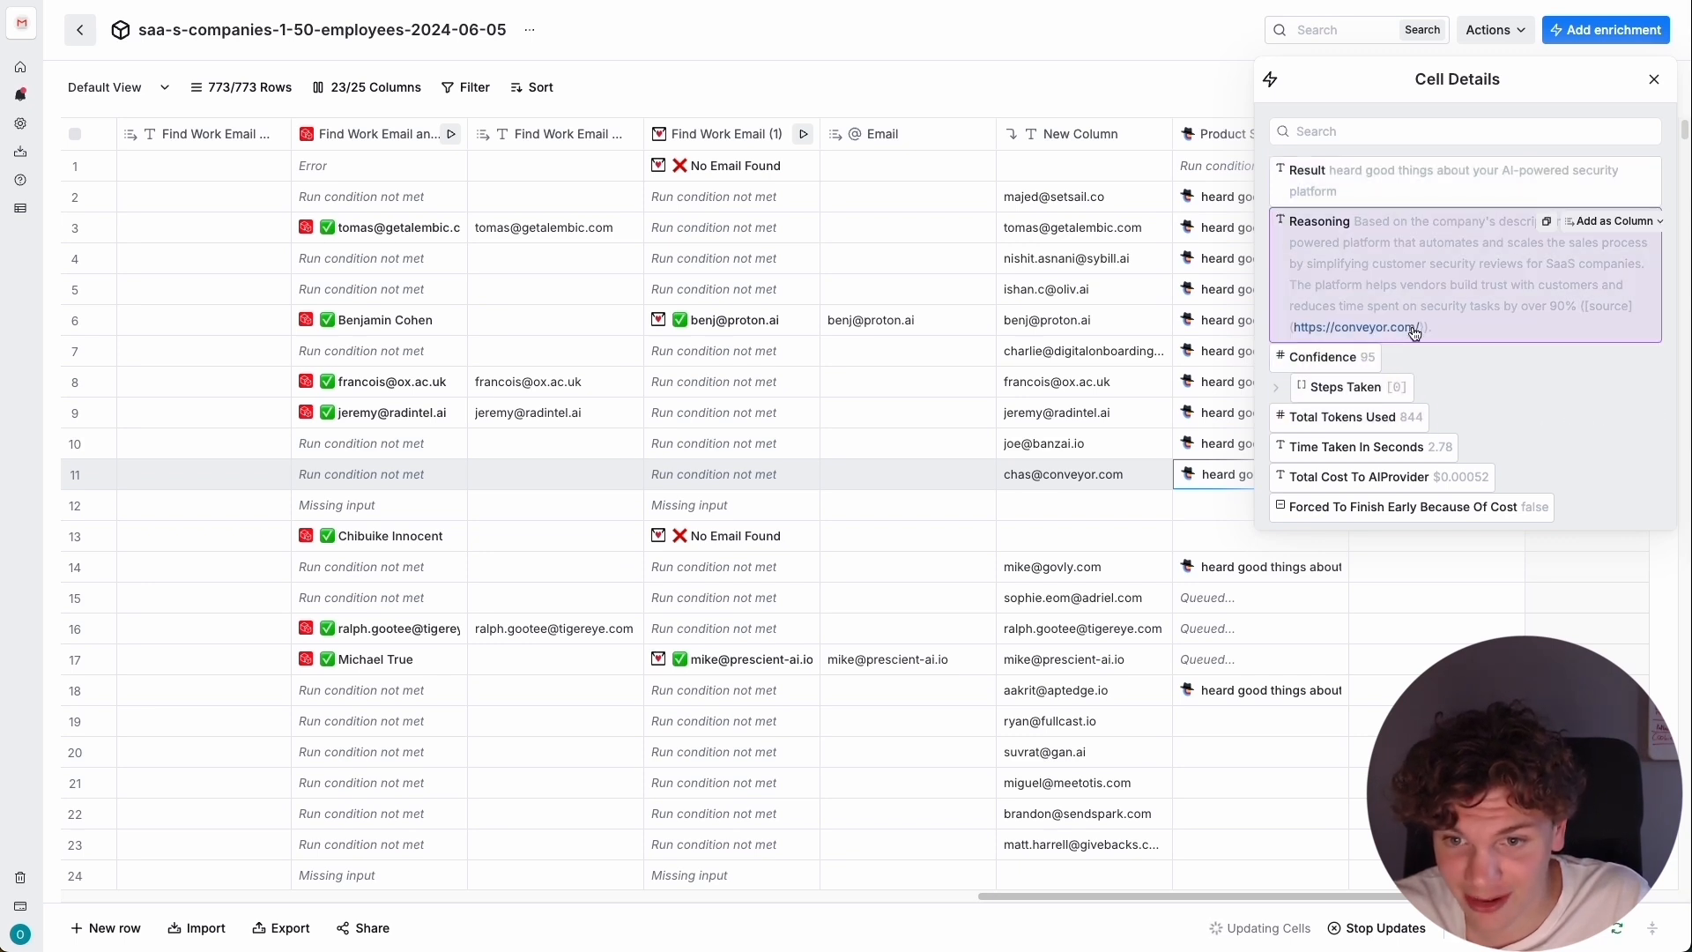
pyautogui.click(1358, 330)
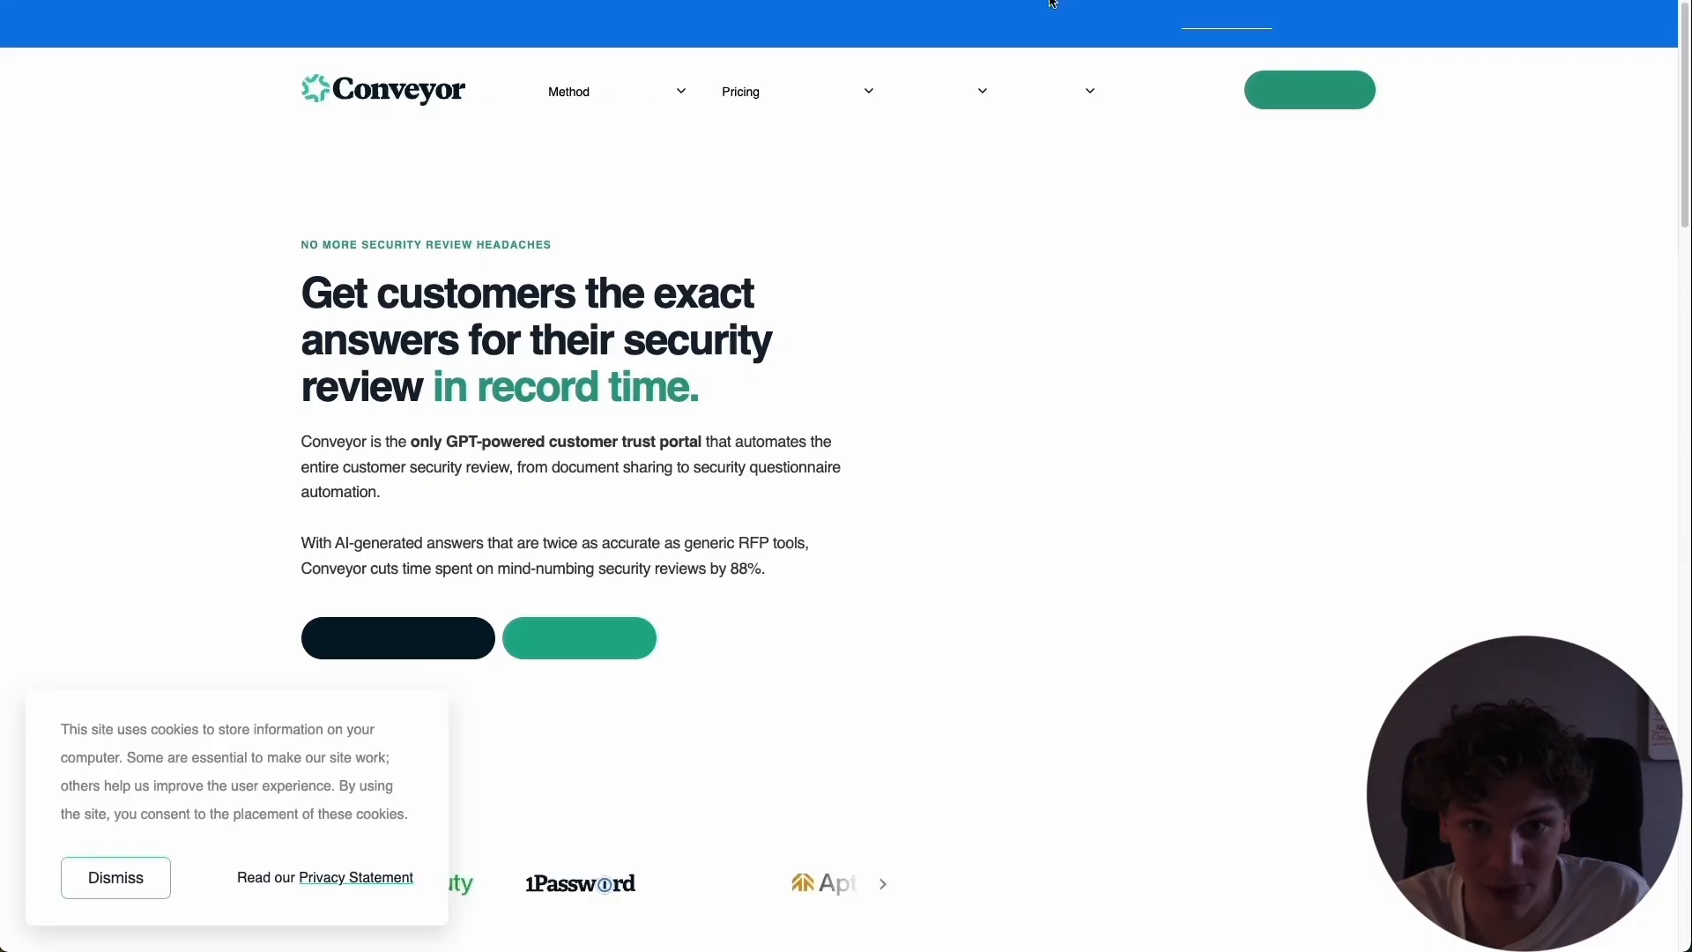
pyautogui.scroll(-3, 644, 176)
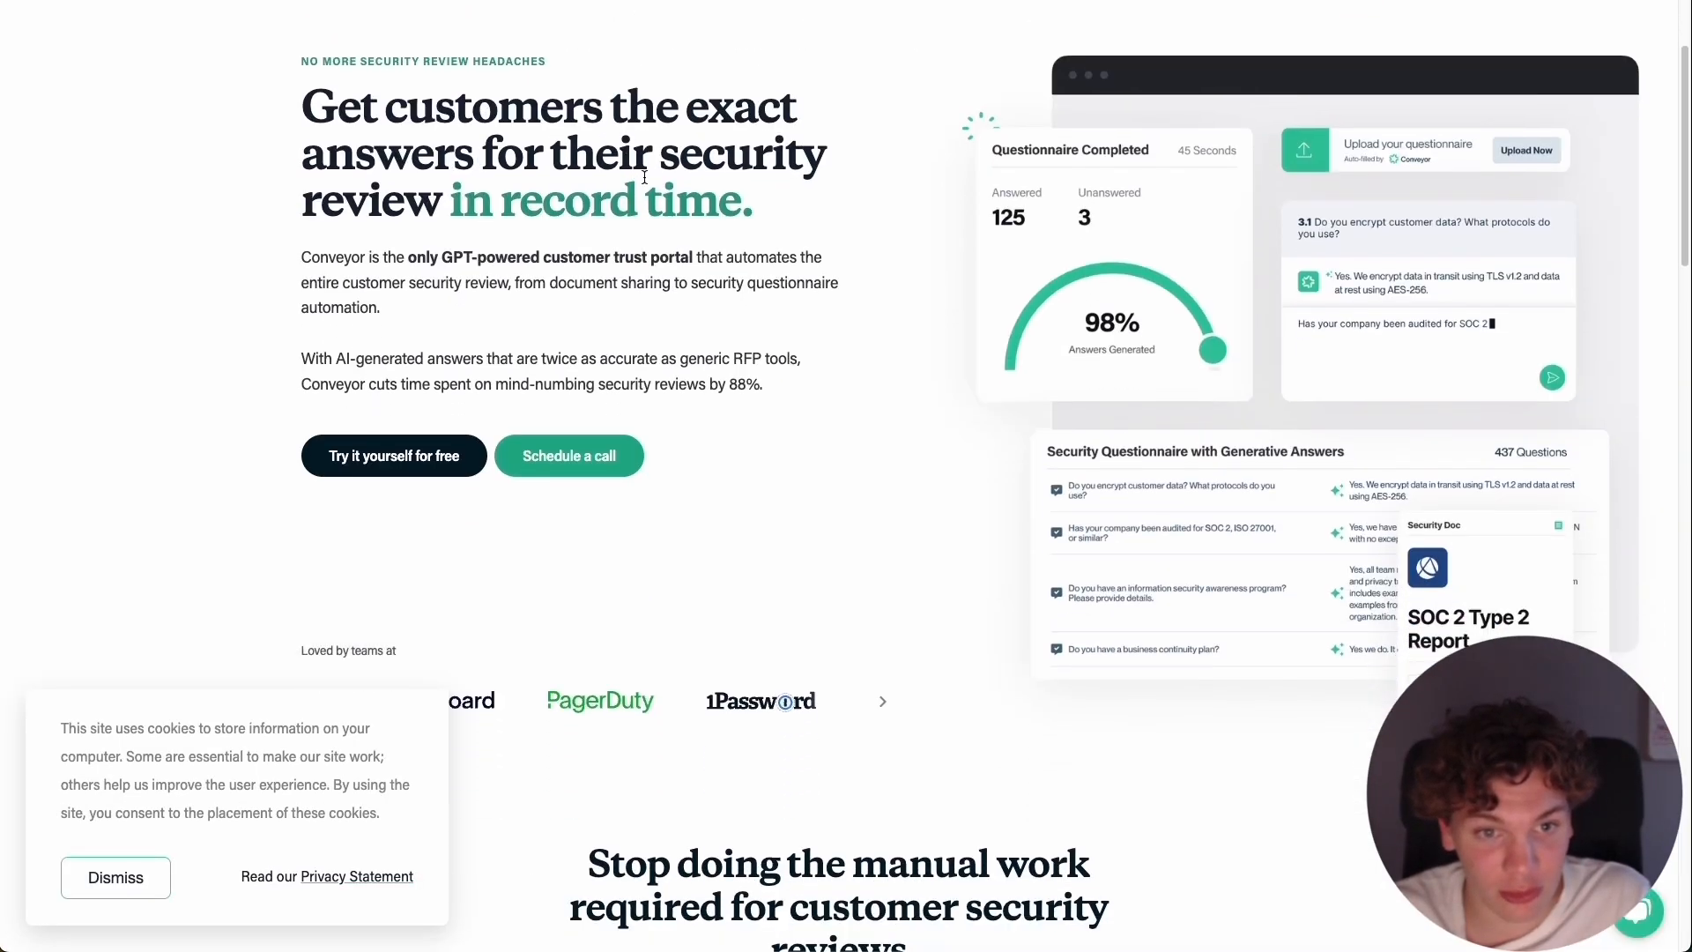
pyautogui.scroll(2, 562, 169)
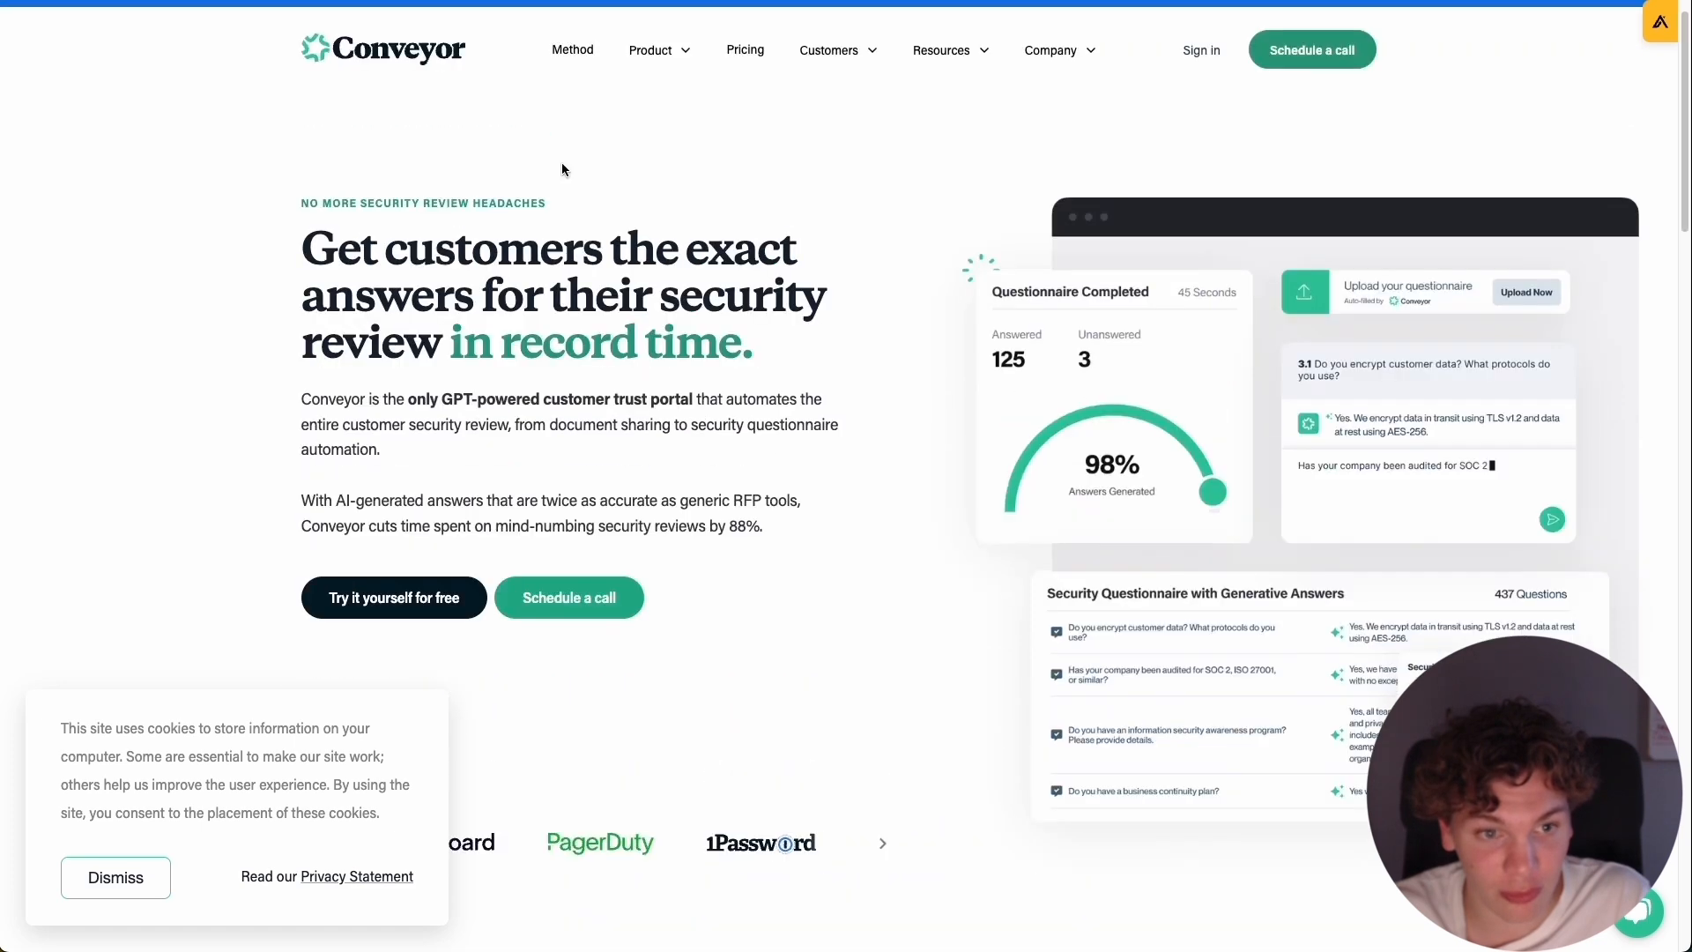
pyautogui.scroll(1, 562, 169)
pyautogui.scroll(-2, 538, 327)
pyautogui.scroll(3, 415, 314)
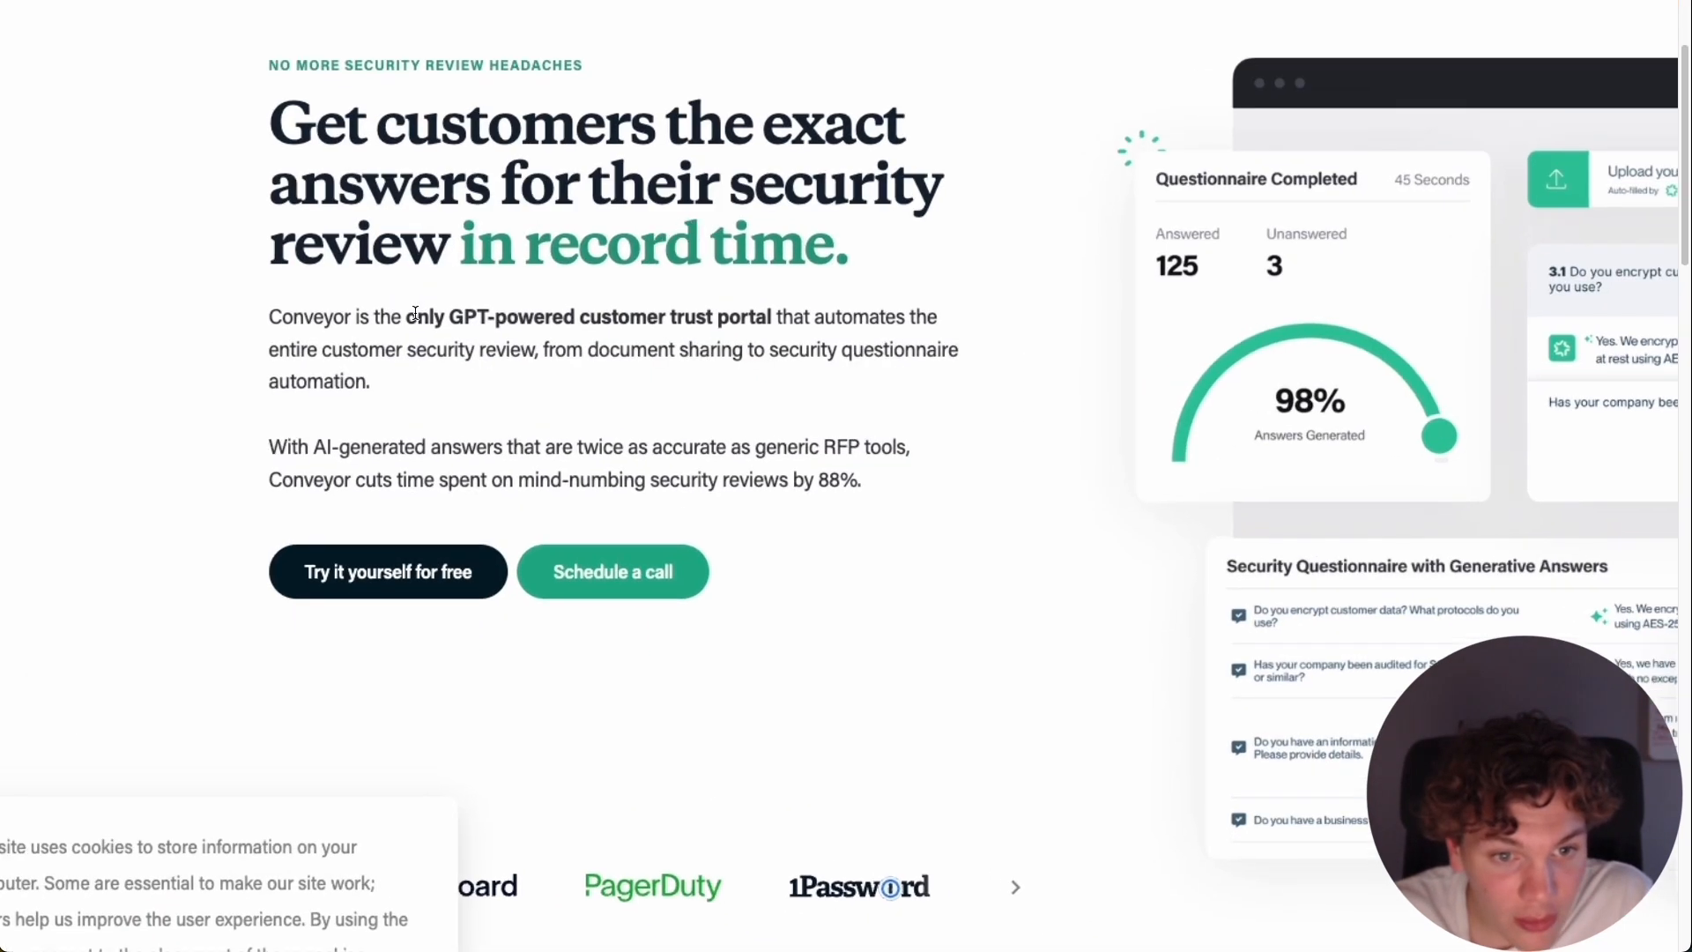
pyautogui.scroll(-3, 415, 313)
pyautogui.scroll(-1, 724, 282)
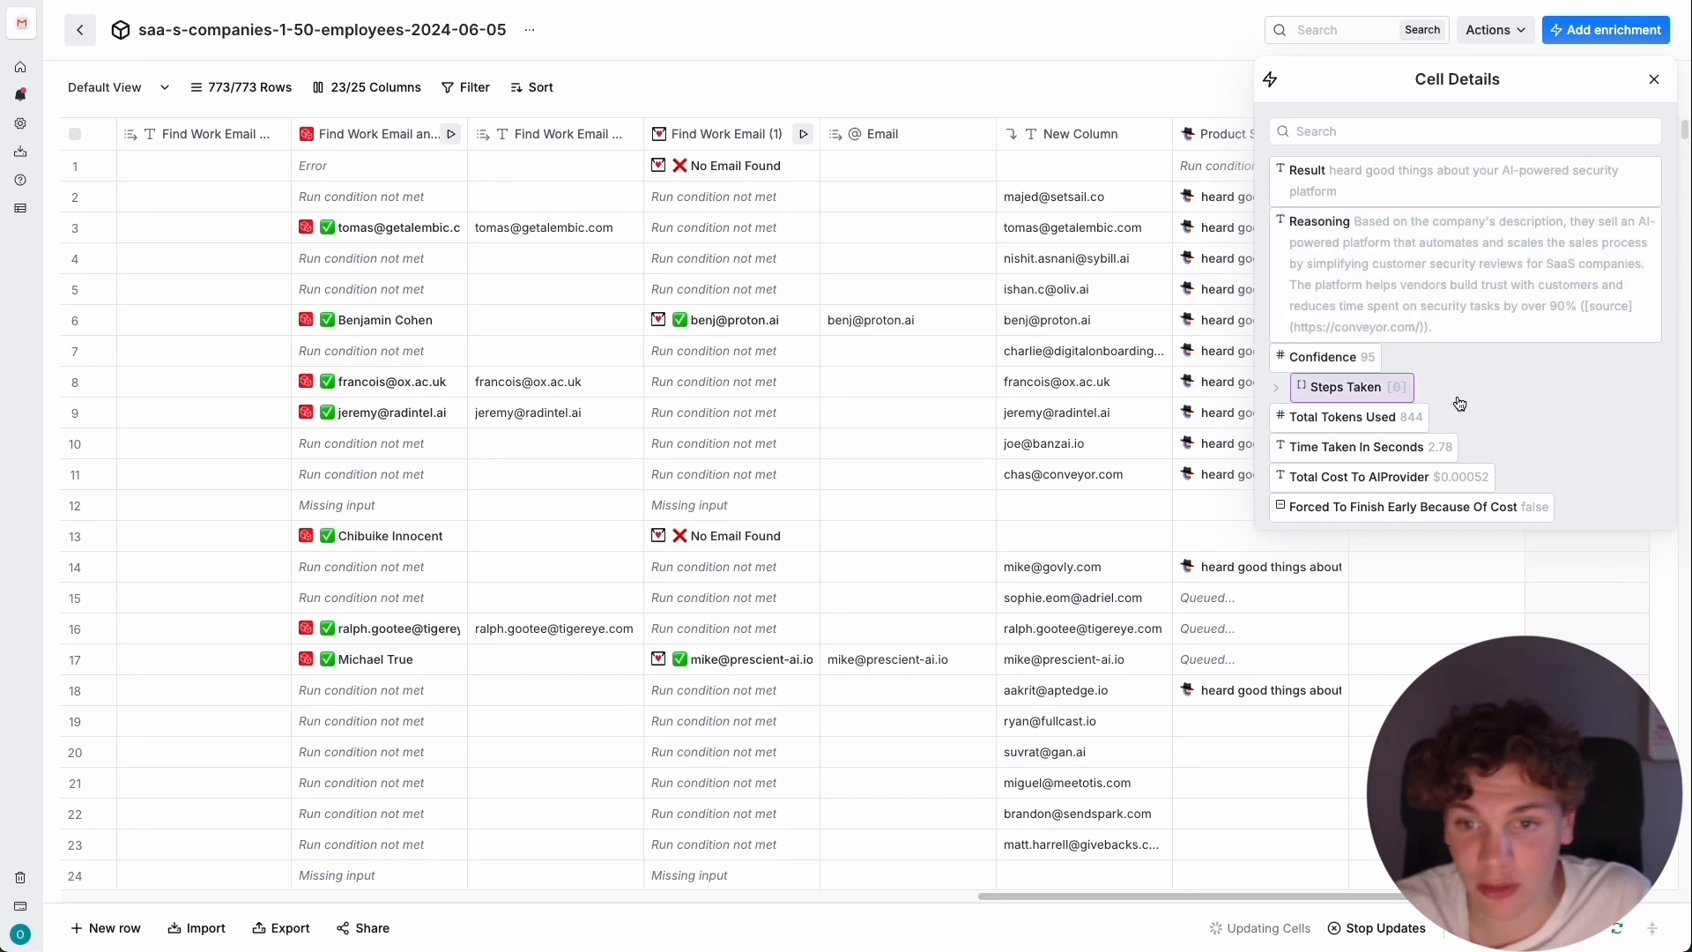
# Review the Product Summary details of rows 18 and 14, including the PitchBook source cited for Govly in row 14.
pyautogui.click(1266, 697)
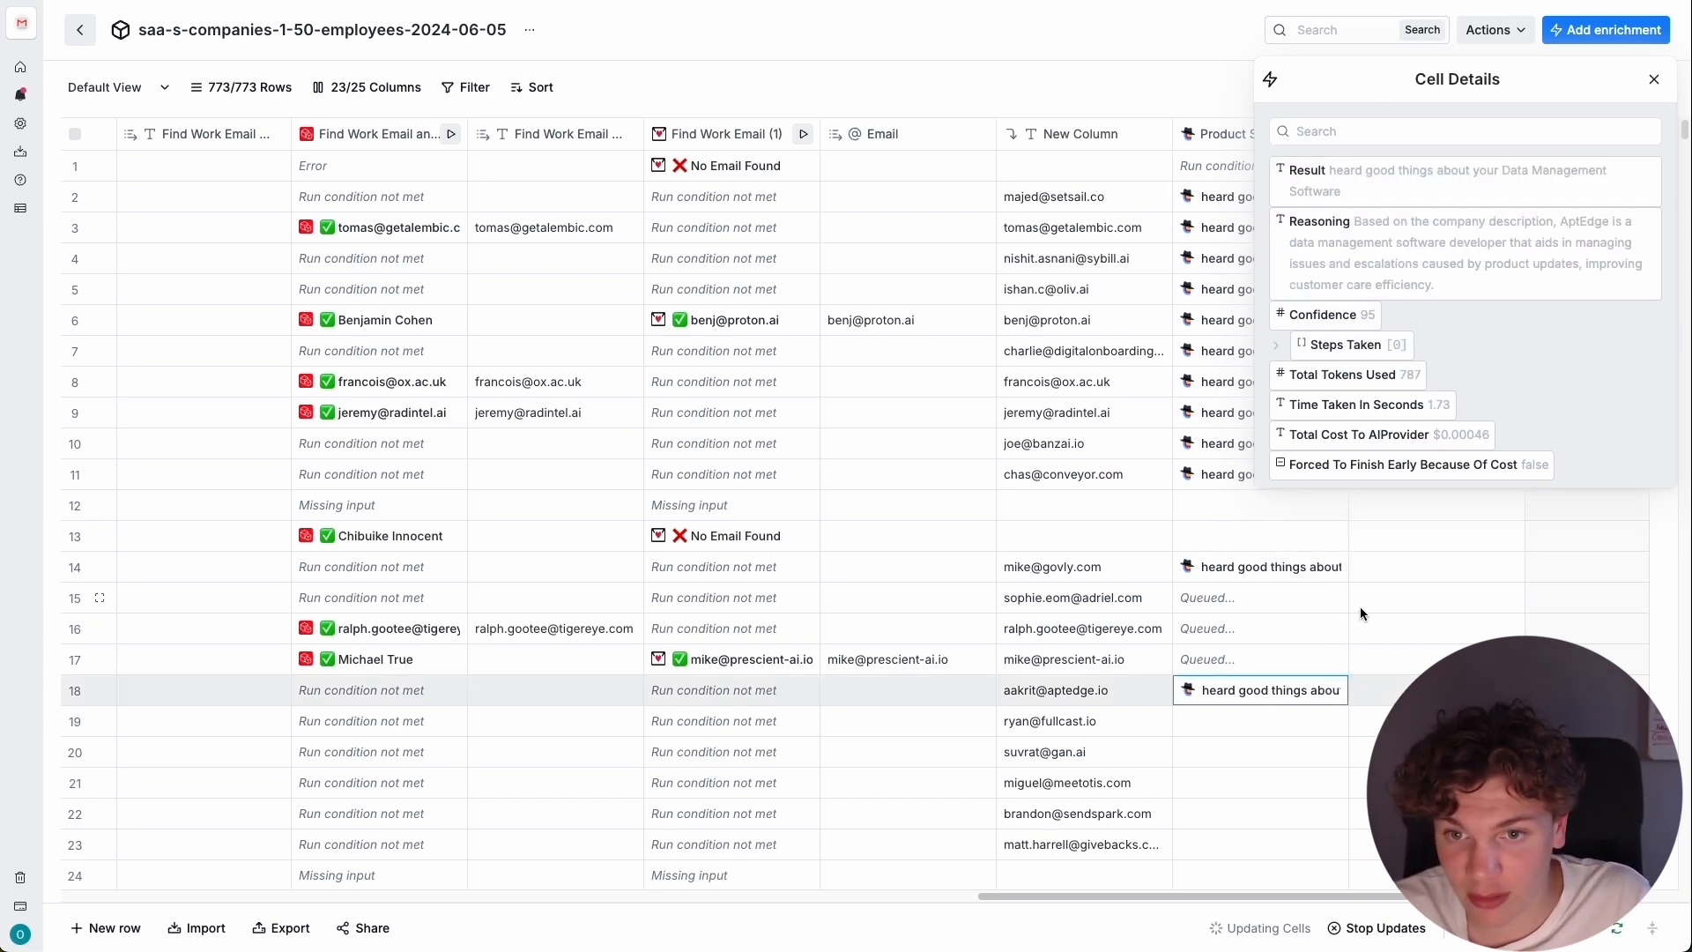
pyautogui.click(1262, 569)
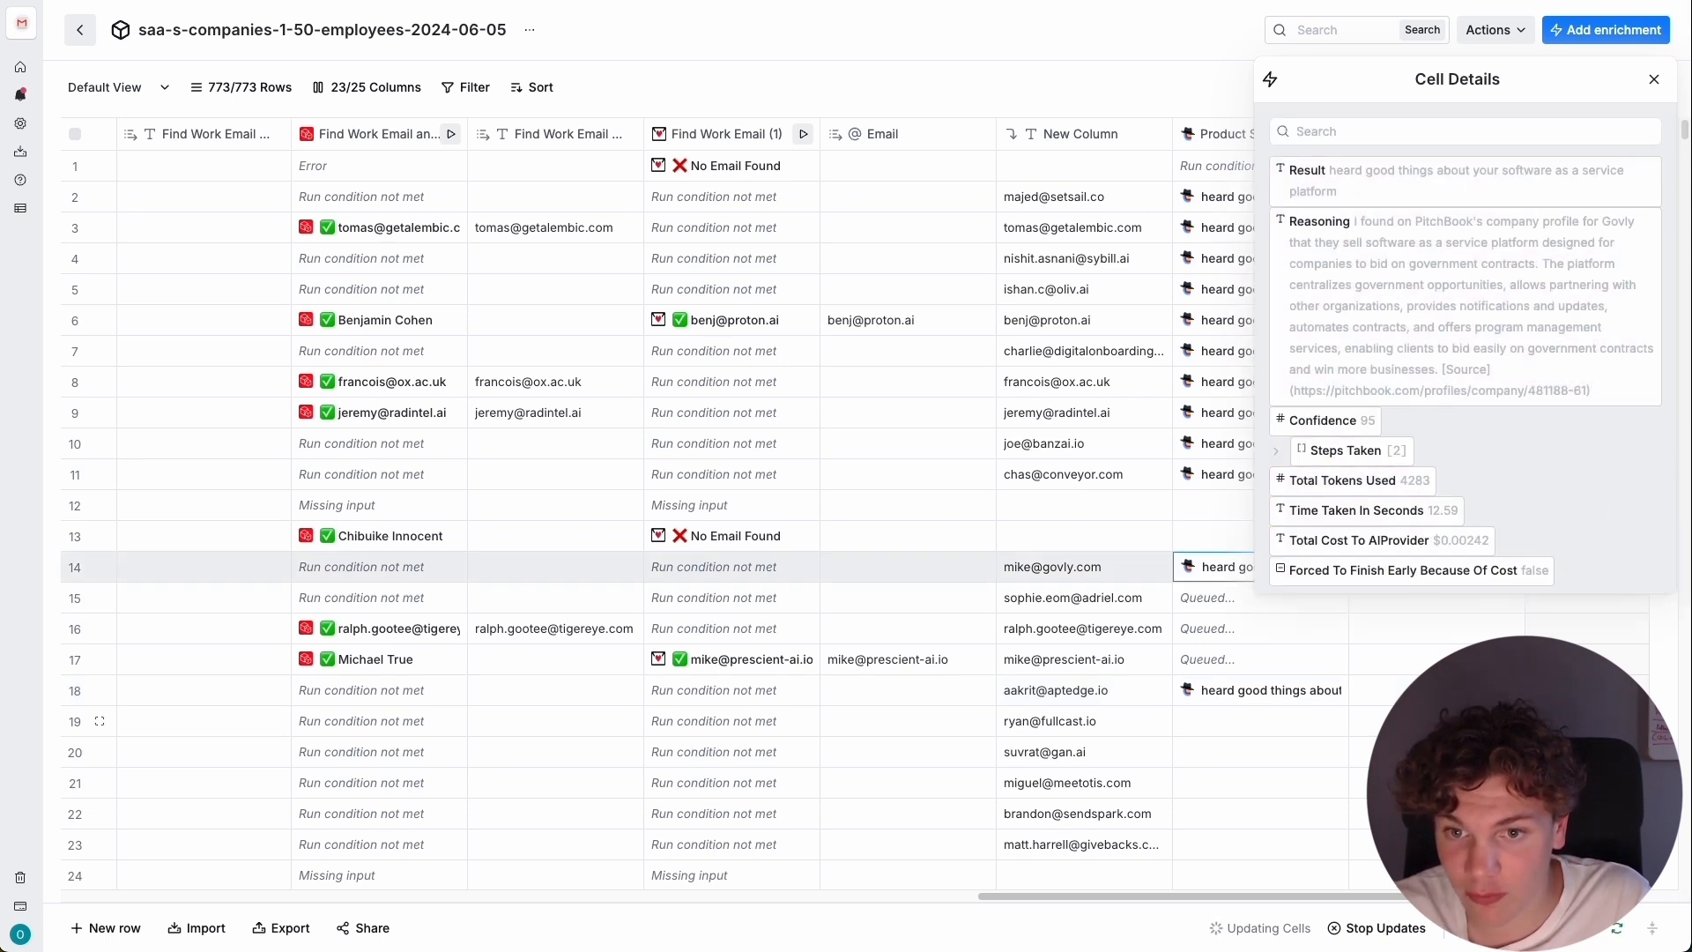
pyautogui.click(1462, 397)
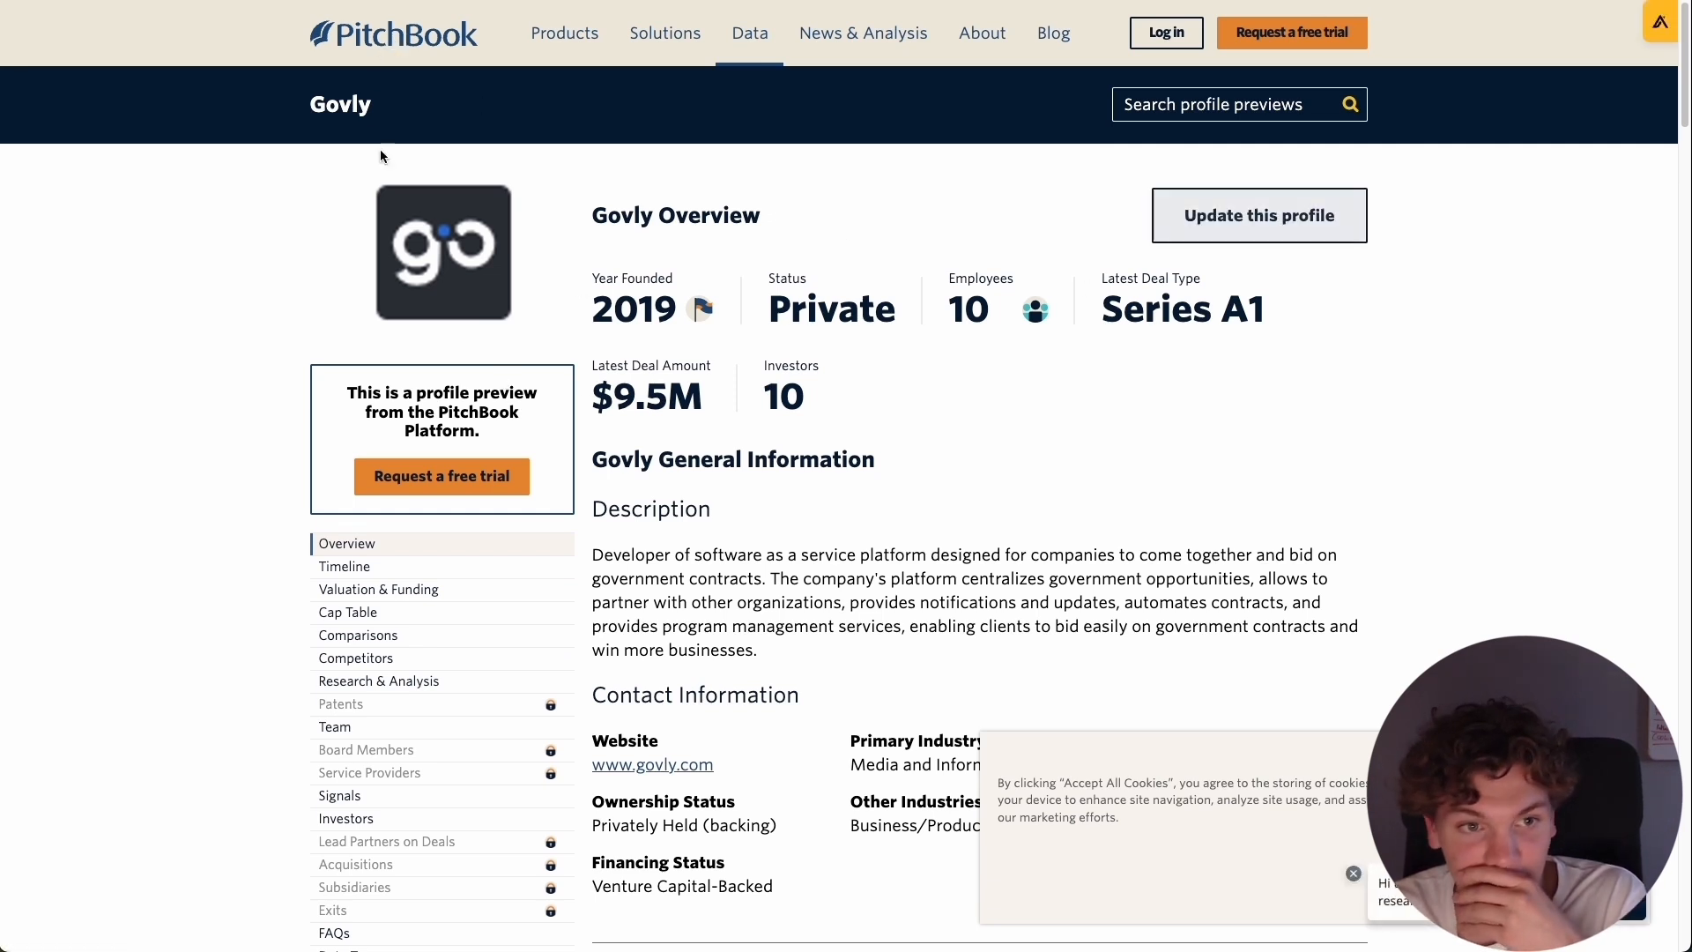
pyautogui.press('super+w')
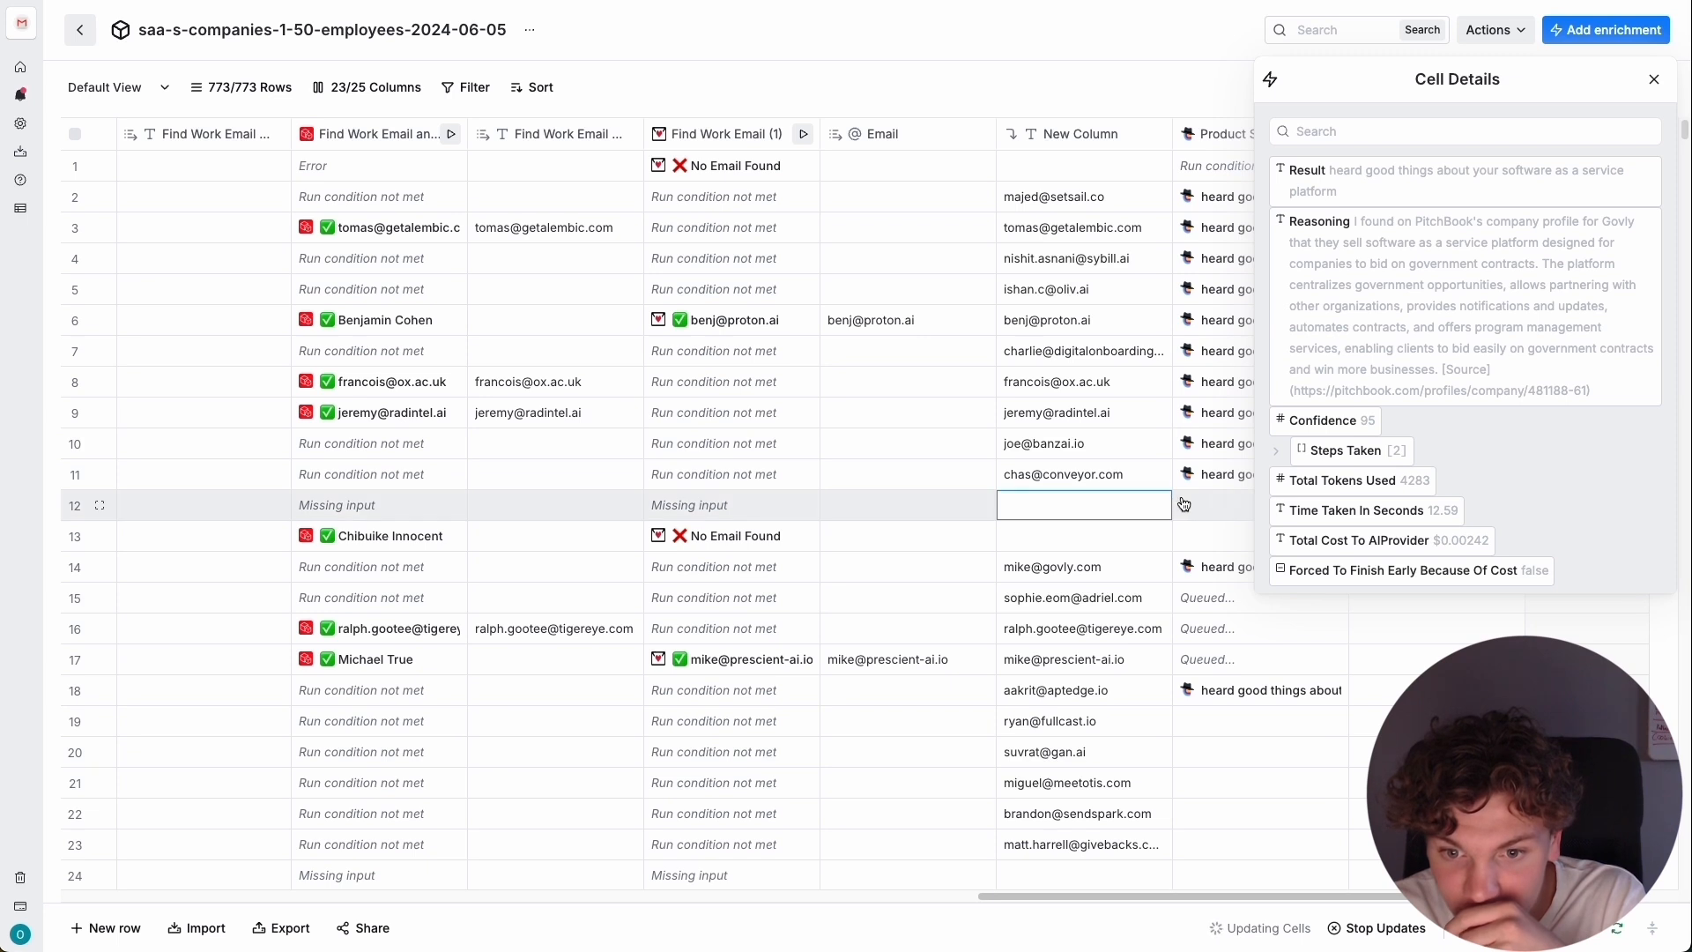
pyautogui.click(1195, 564)
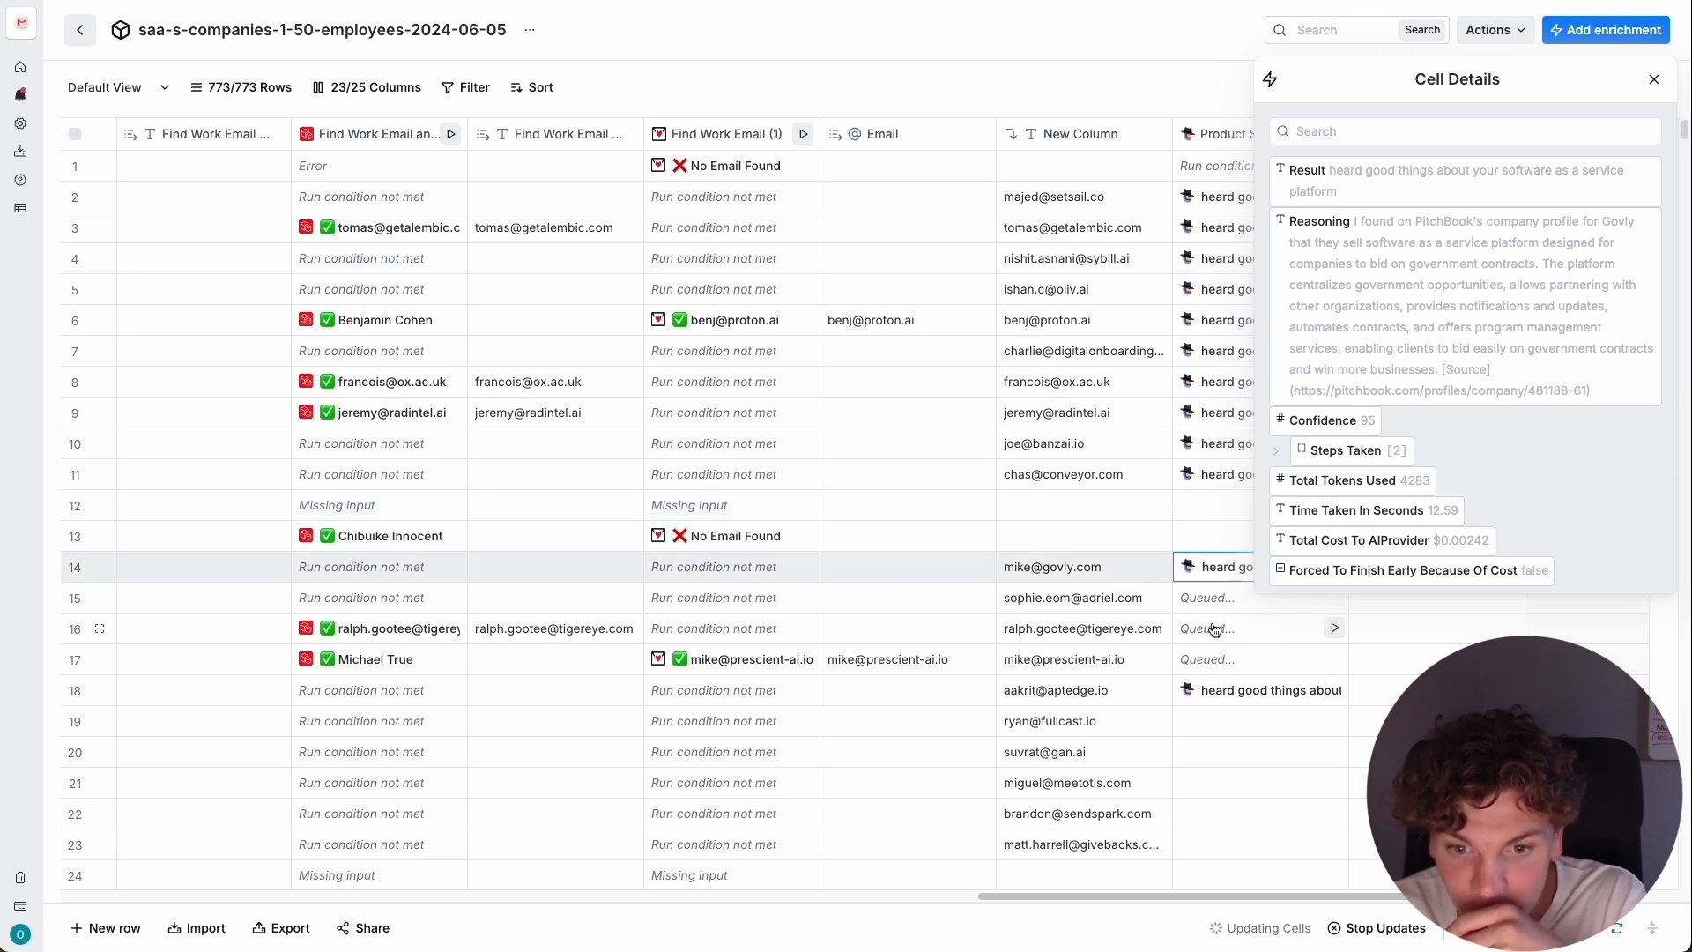
pyautogui.click(1654, 79)
# Hide the extra text output column beside the Product Summary column.
pyautogui.scroll(-5, 1310, 358)
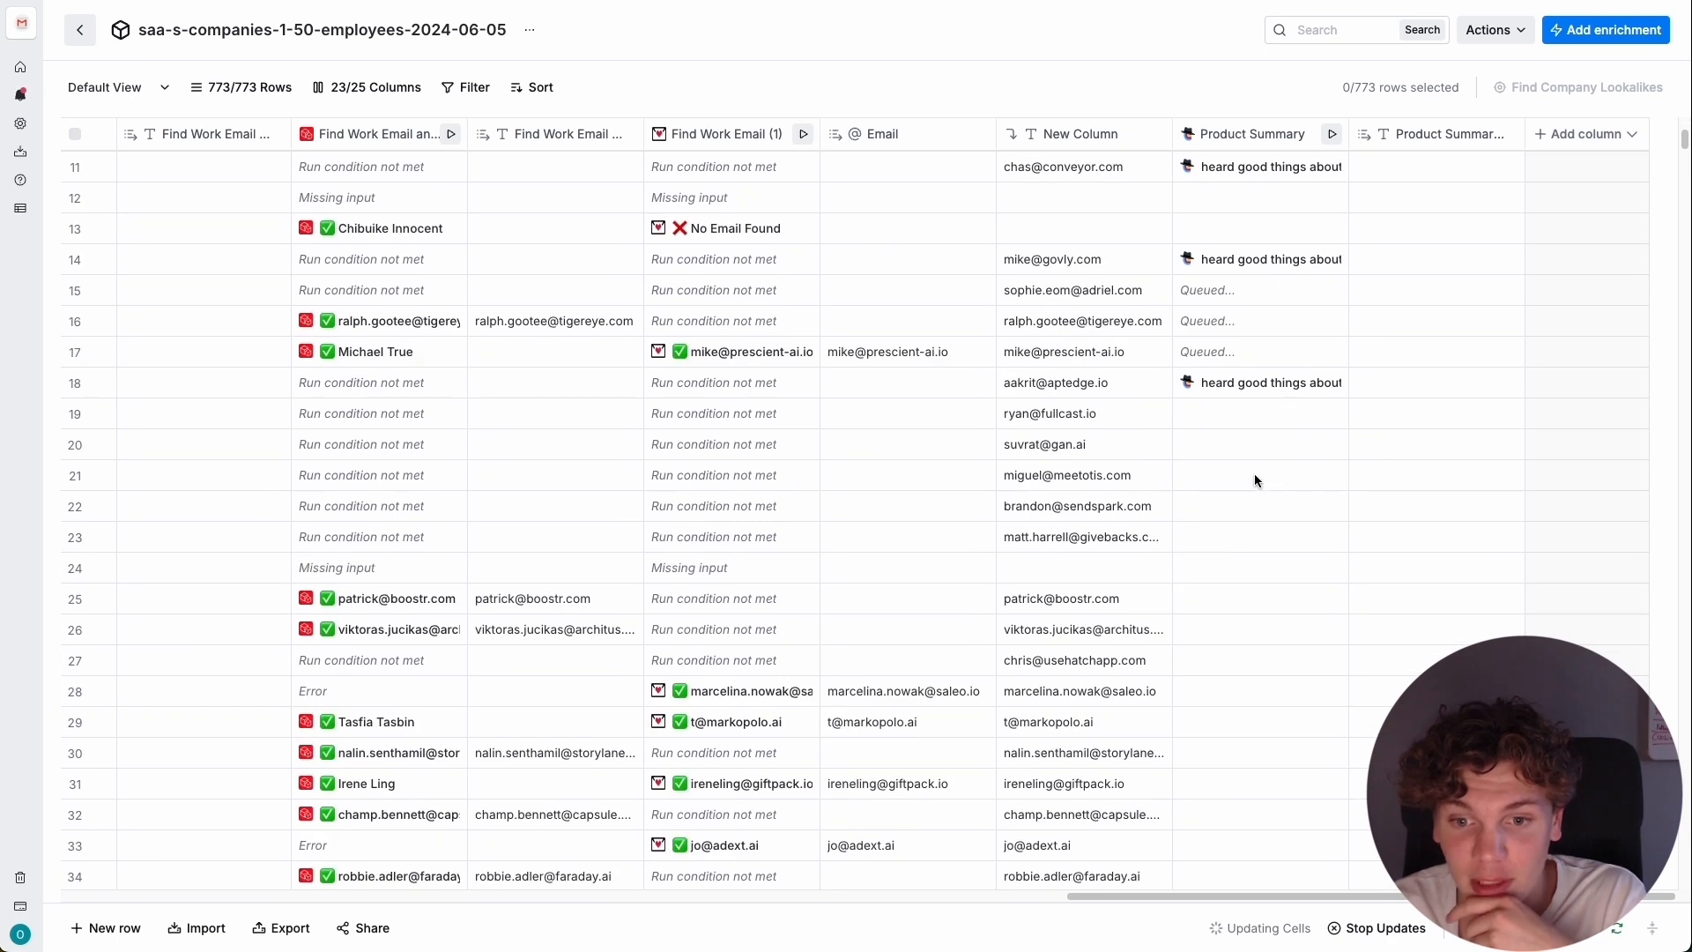
pyautogui.scroll(5, 1237, 426)
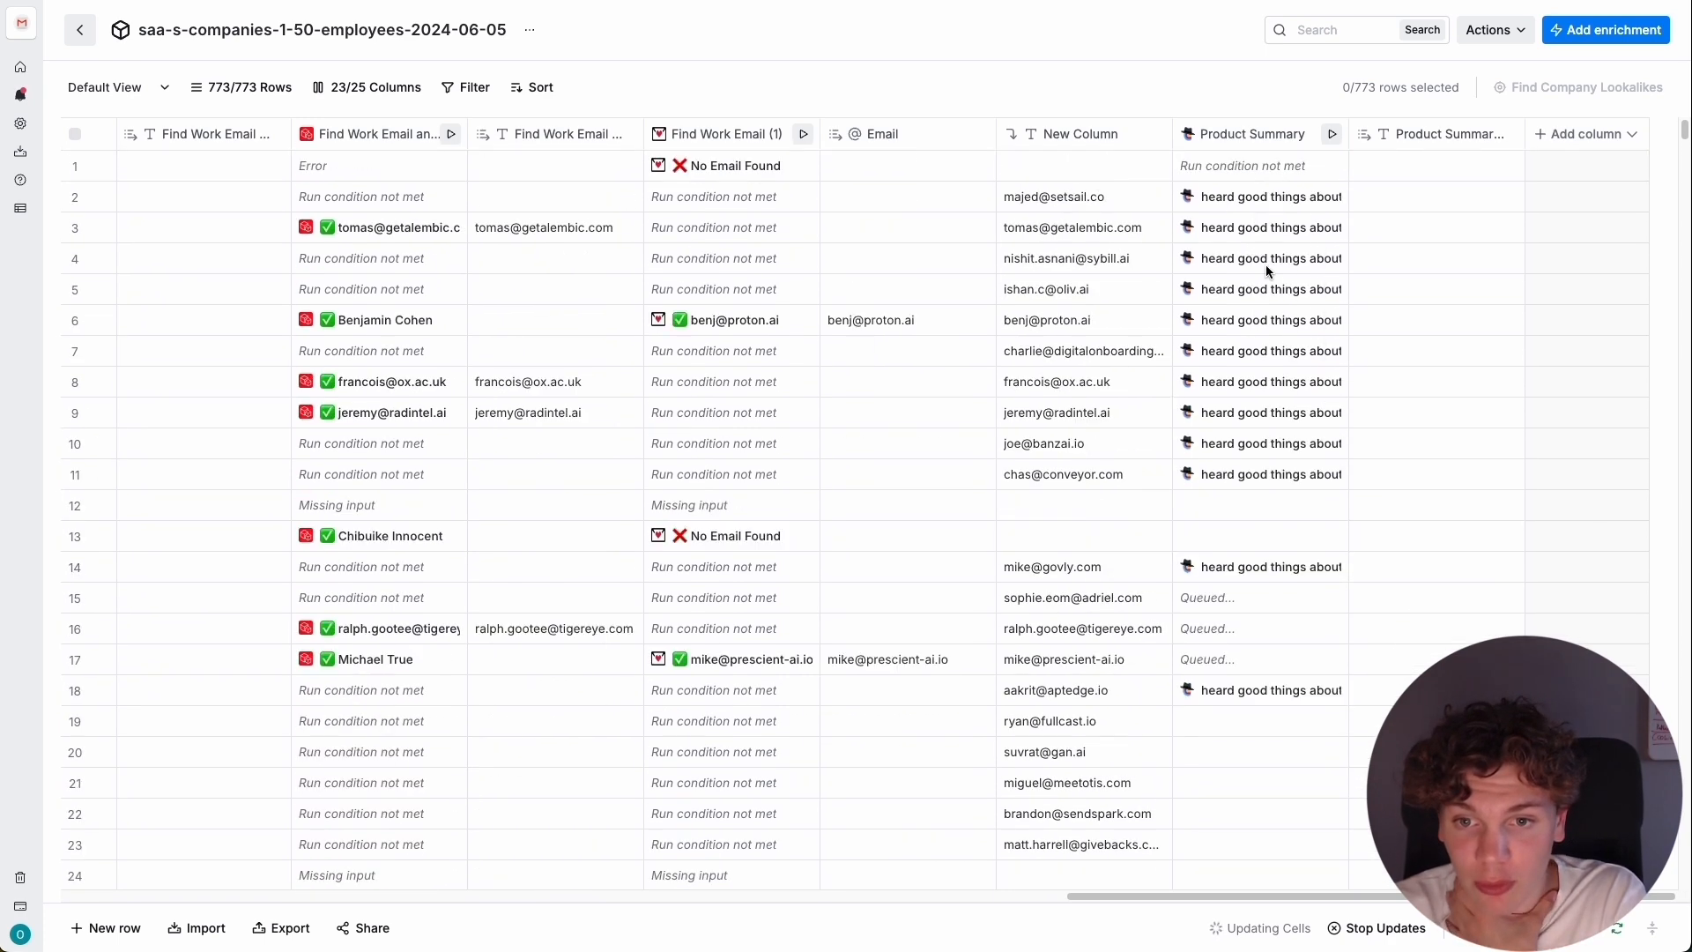
pyautogui.click(1445, 134)
pyautogui.click(1578, 202)
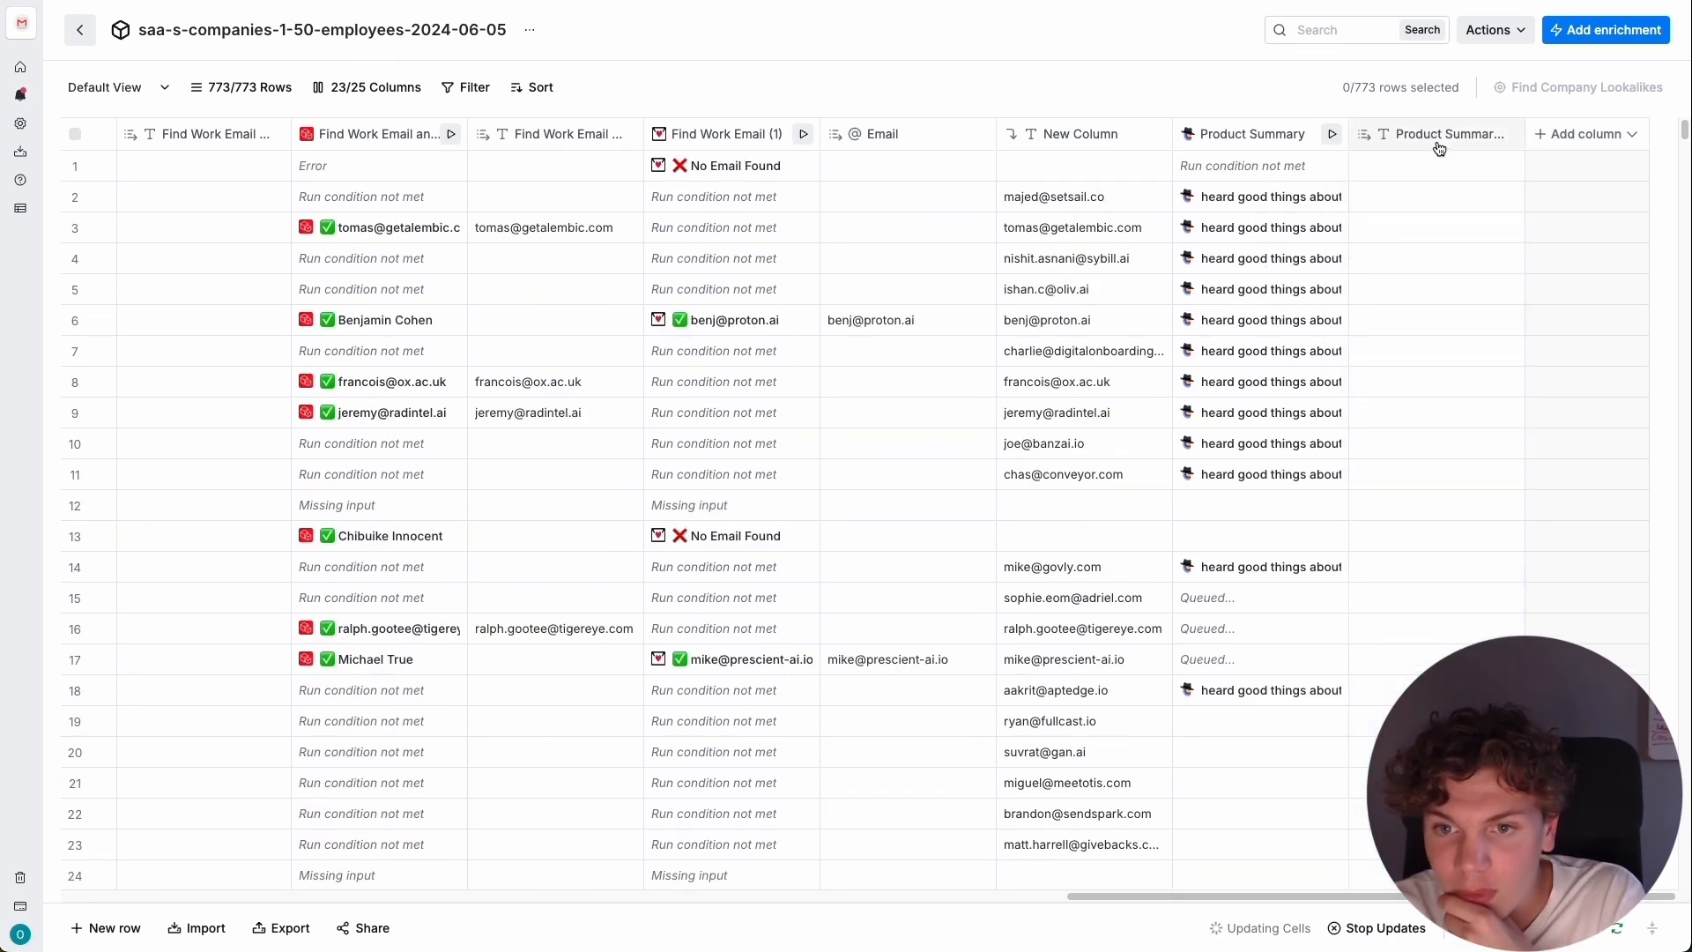
pyautogui.click(1436, 134)
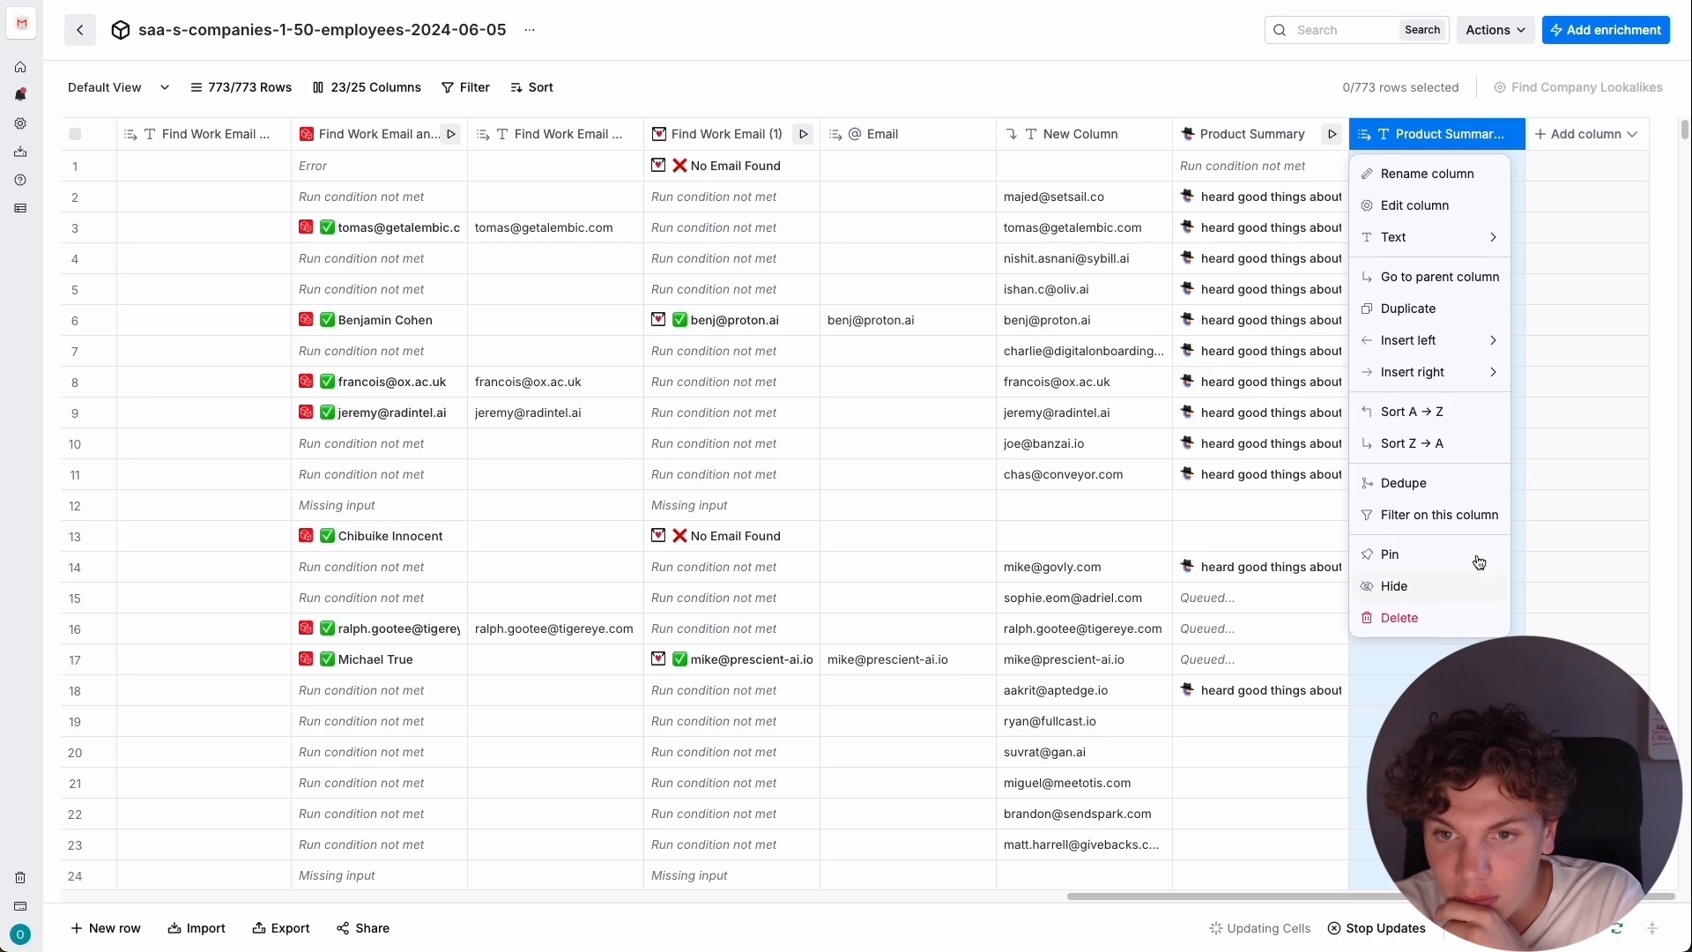
pyautogui.click(1462, 581)
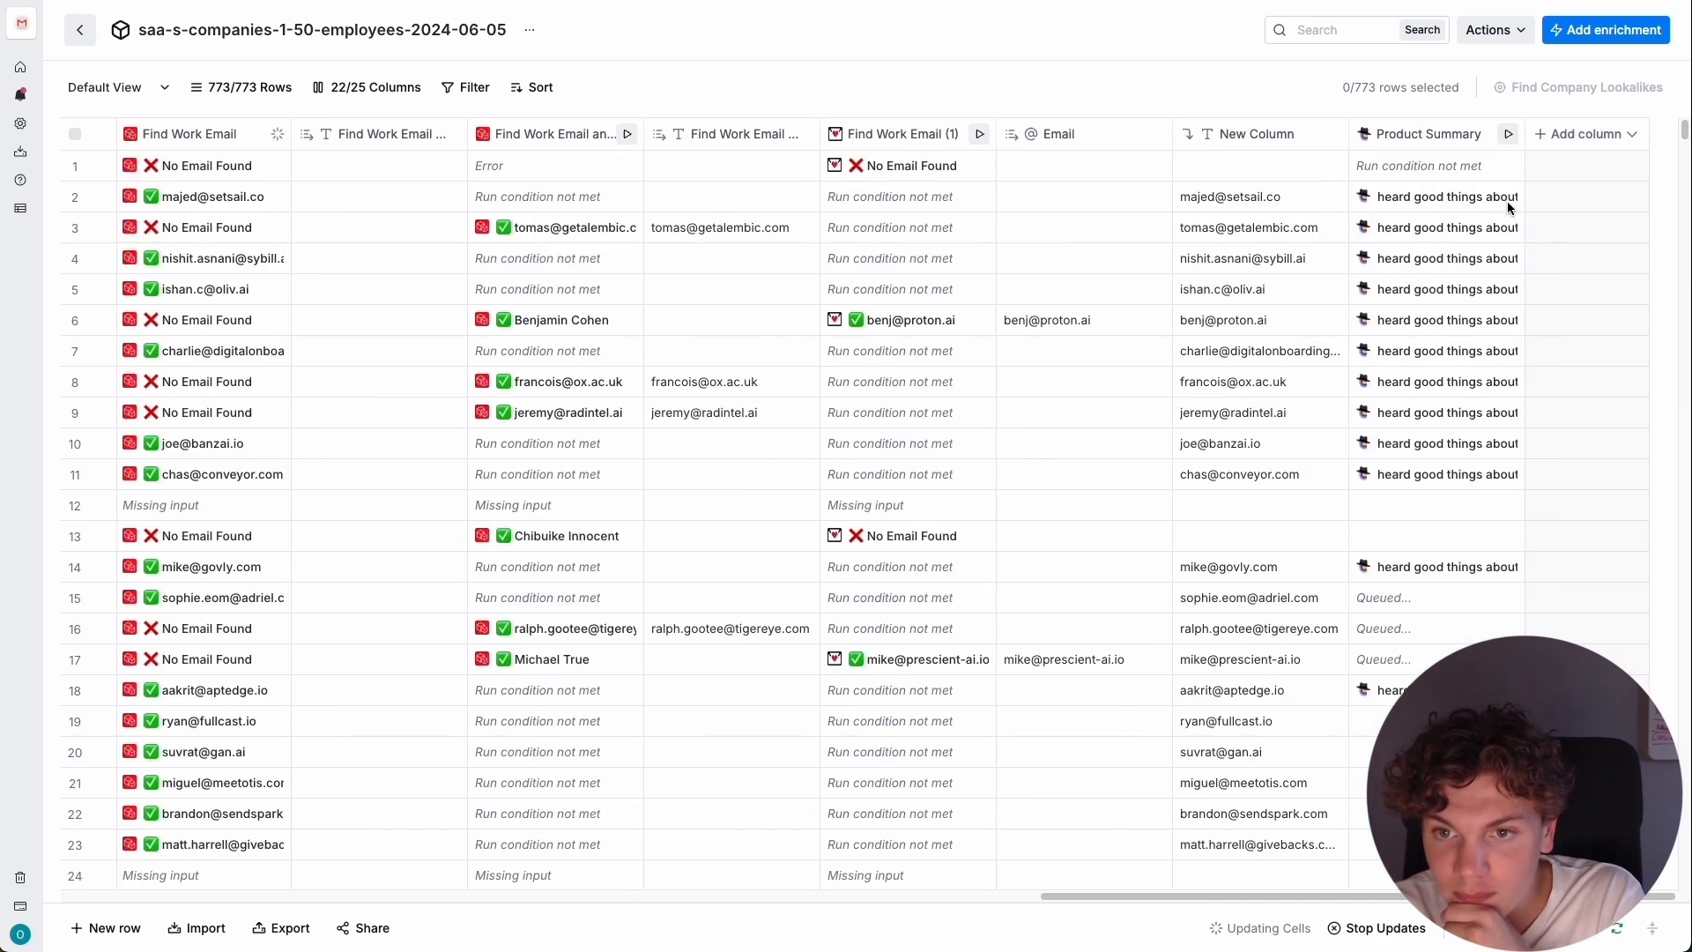
# Add another Claygent (AI Web Scraper) enrichment using the account owner's OpenAI API Key (1).
pyautogui.click(1596, 141)
pyautogui.write('ygent')
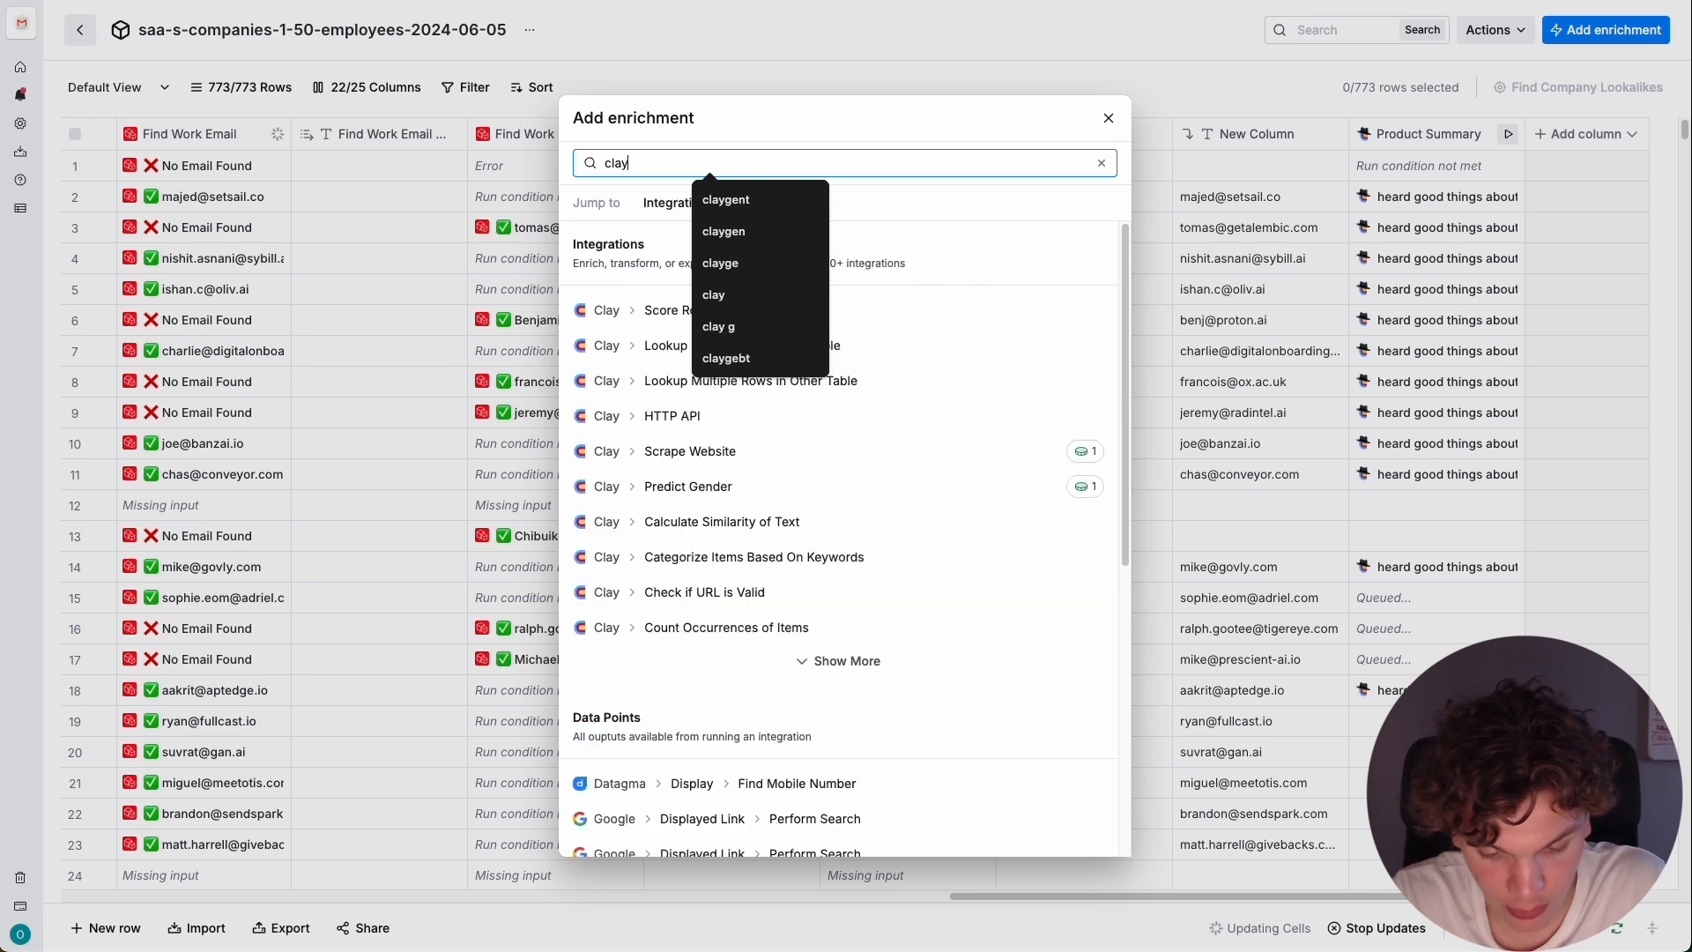
pyautogui.click(815, 309)
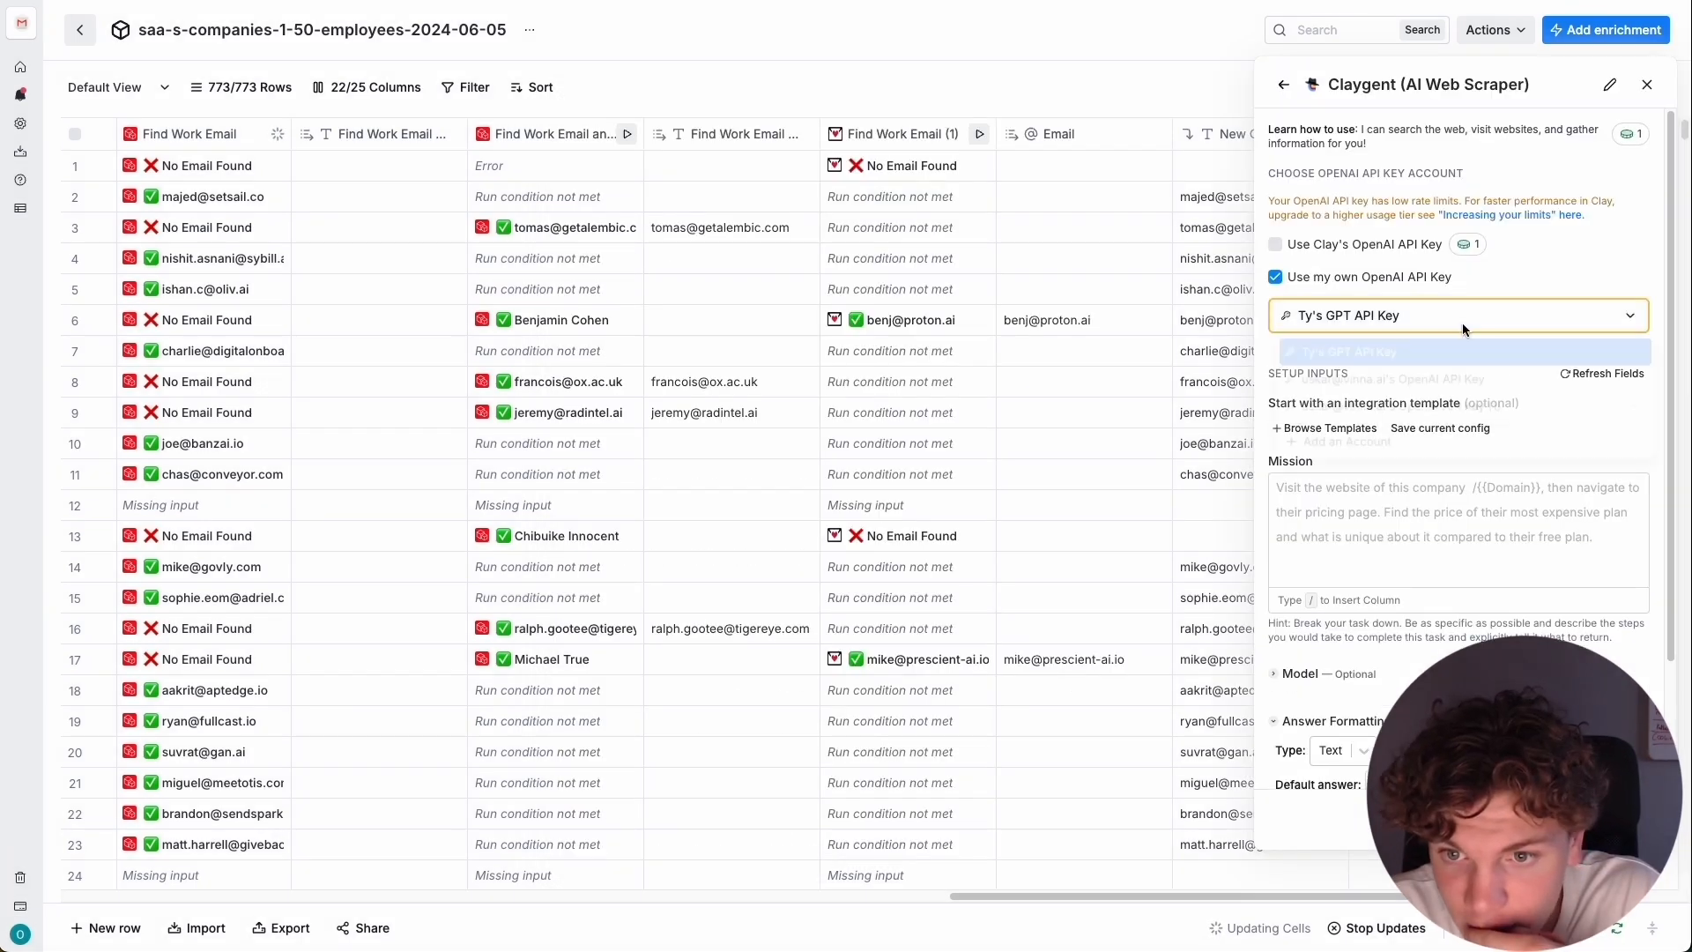
pyautogui.click(1462, 322)
pyautogui.click(1498, 408)
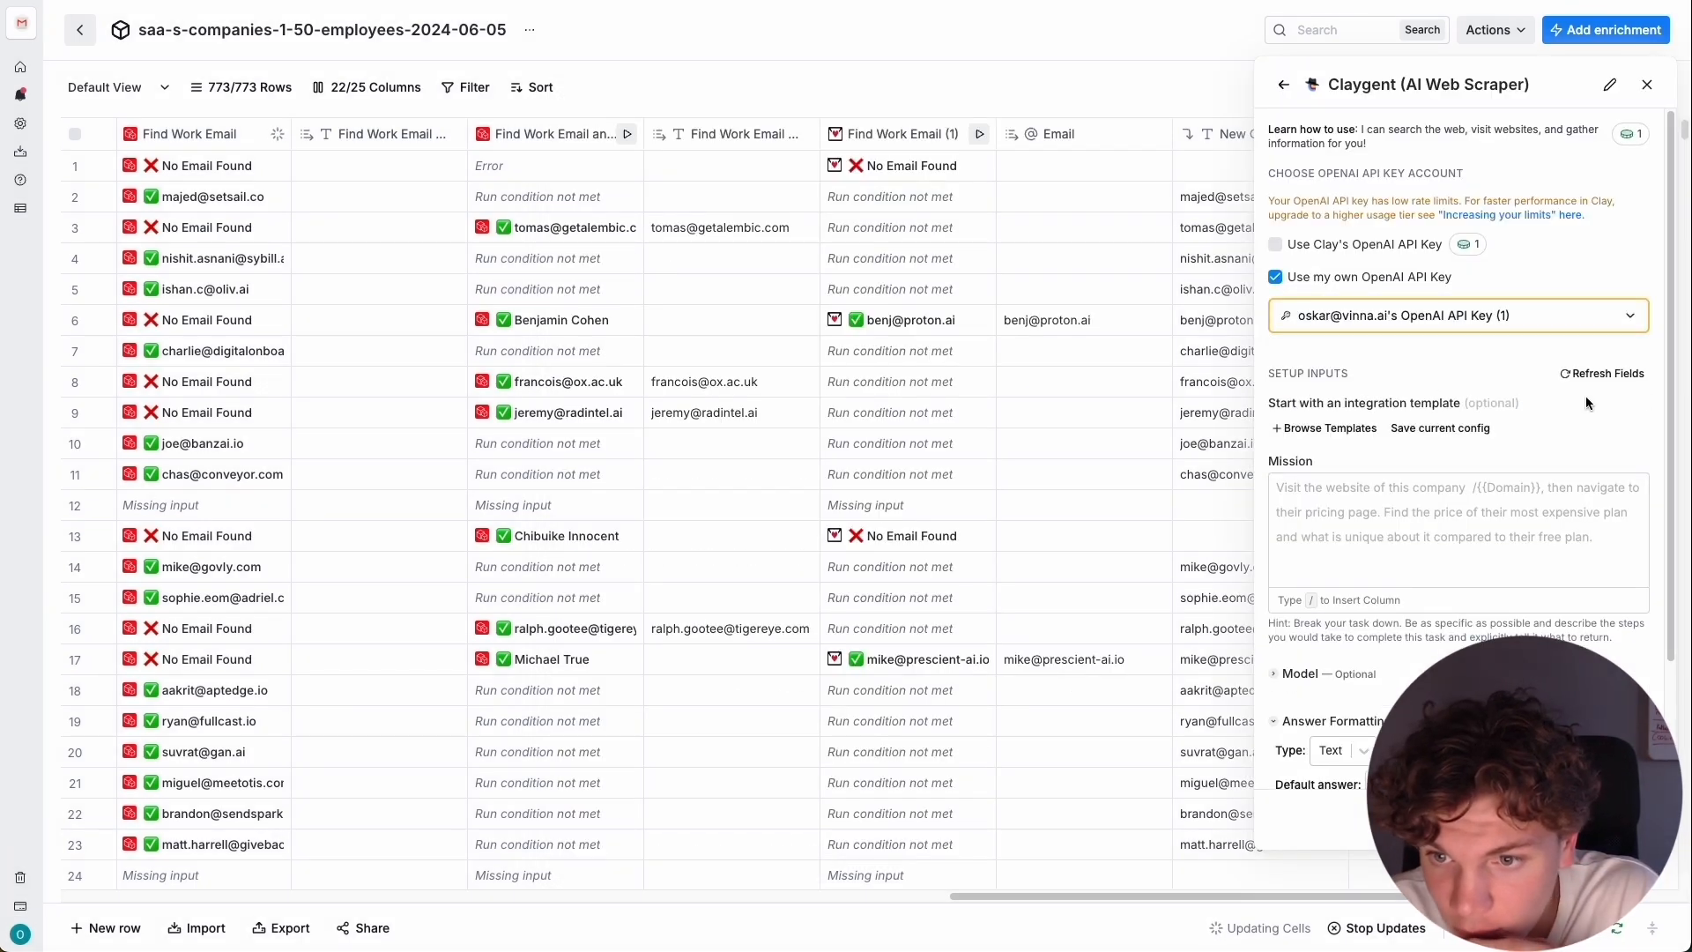
# Browse the Claygent templates, including the saved ones, and open Find competitors from the Company category.
pyautogui.scroll(-1, 1584, 395)
pyautogui.click(1423, 462)
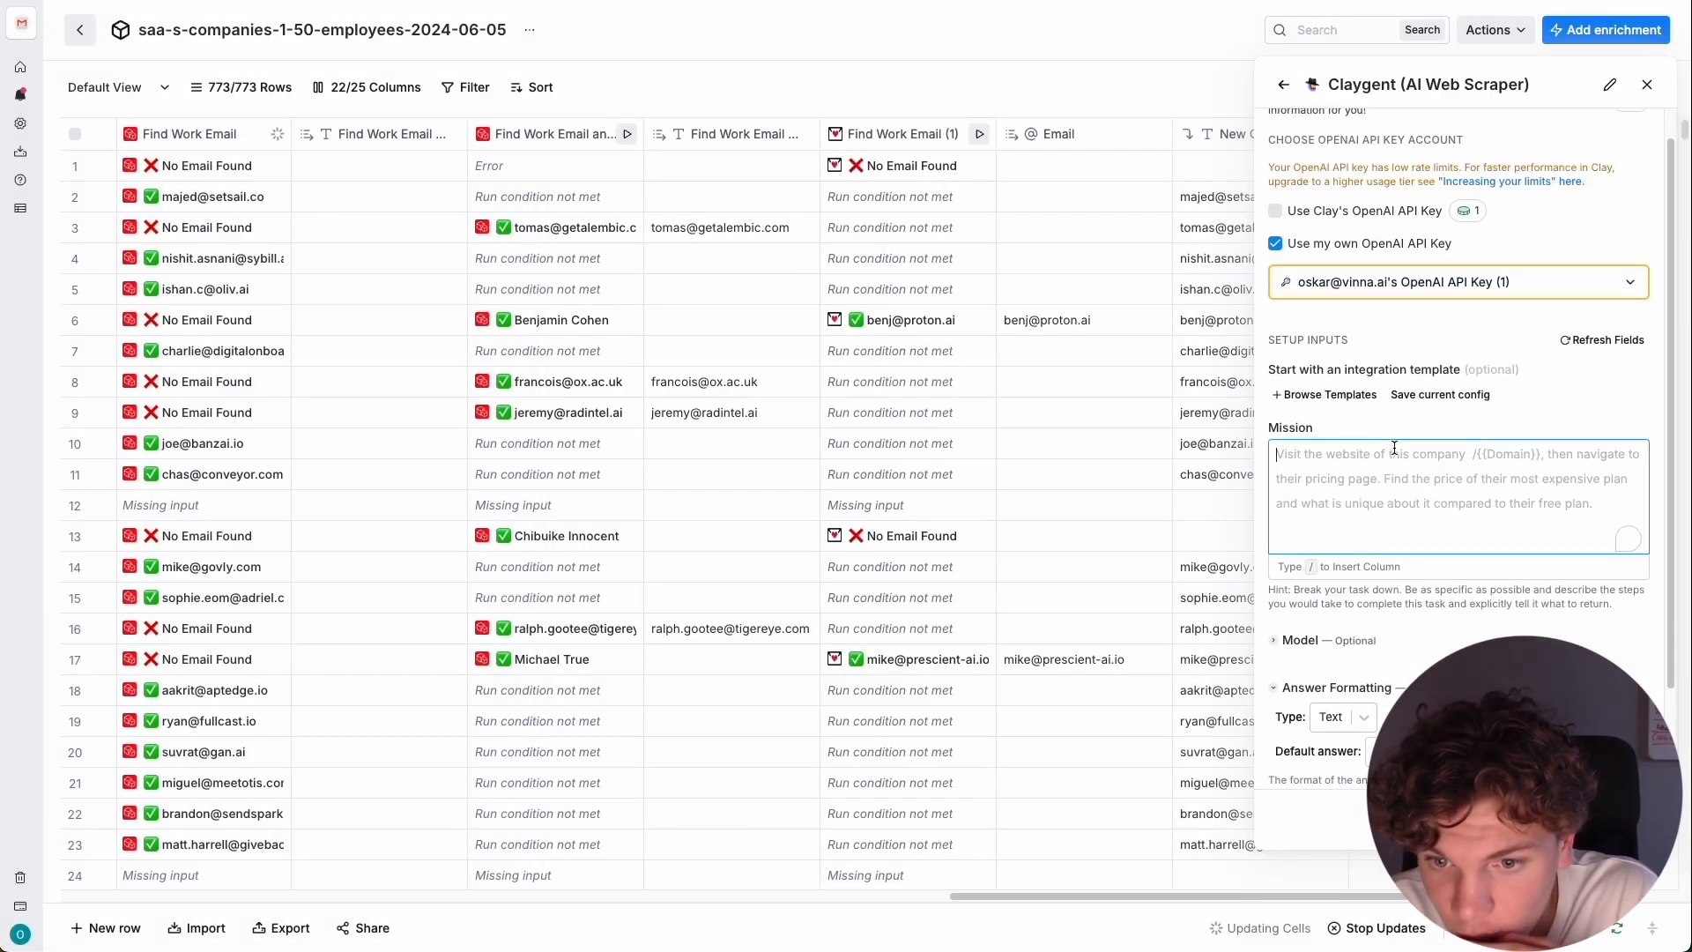
pyautogui.click(1326, 395)
pyautogui.click(753, 345)
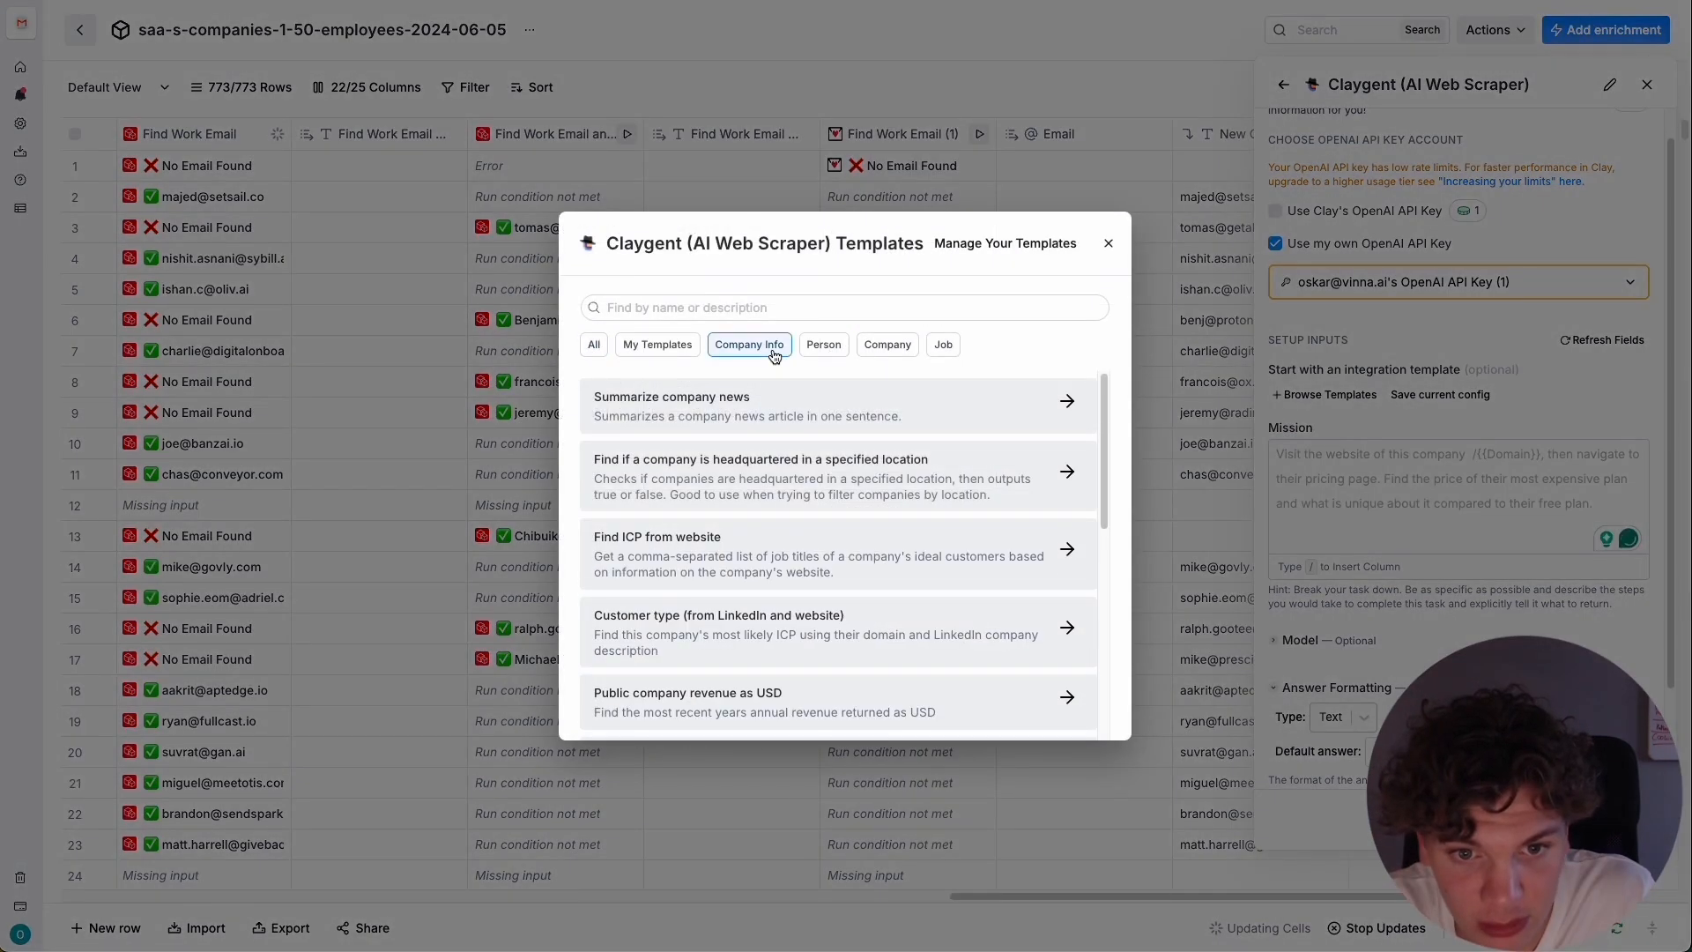
pyautogui.click(667, 346)
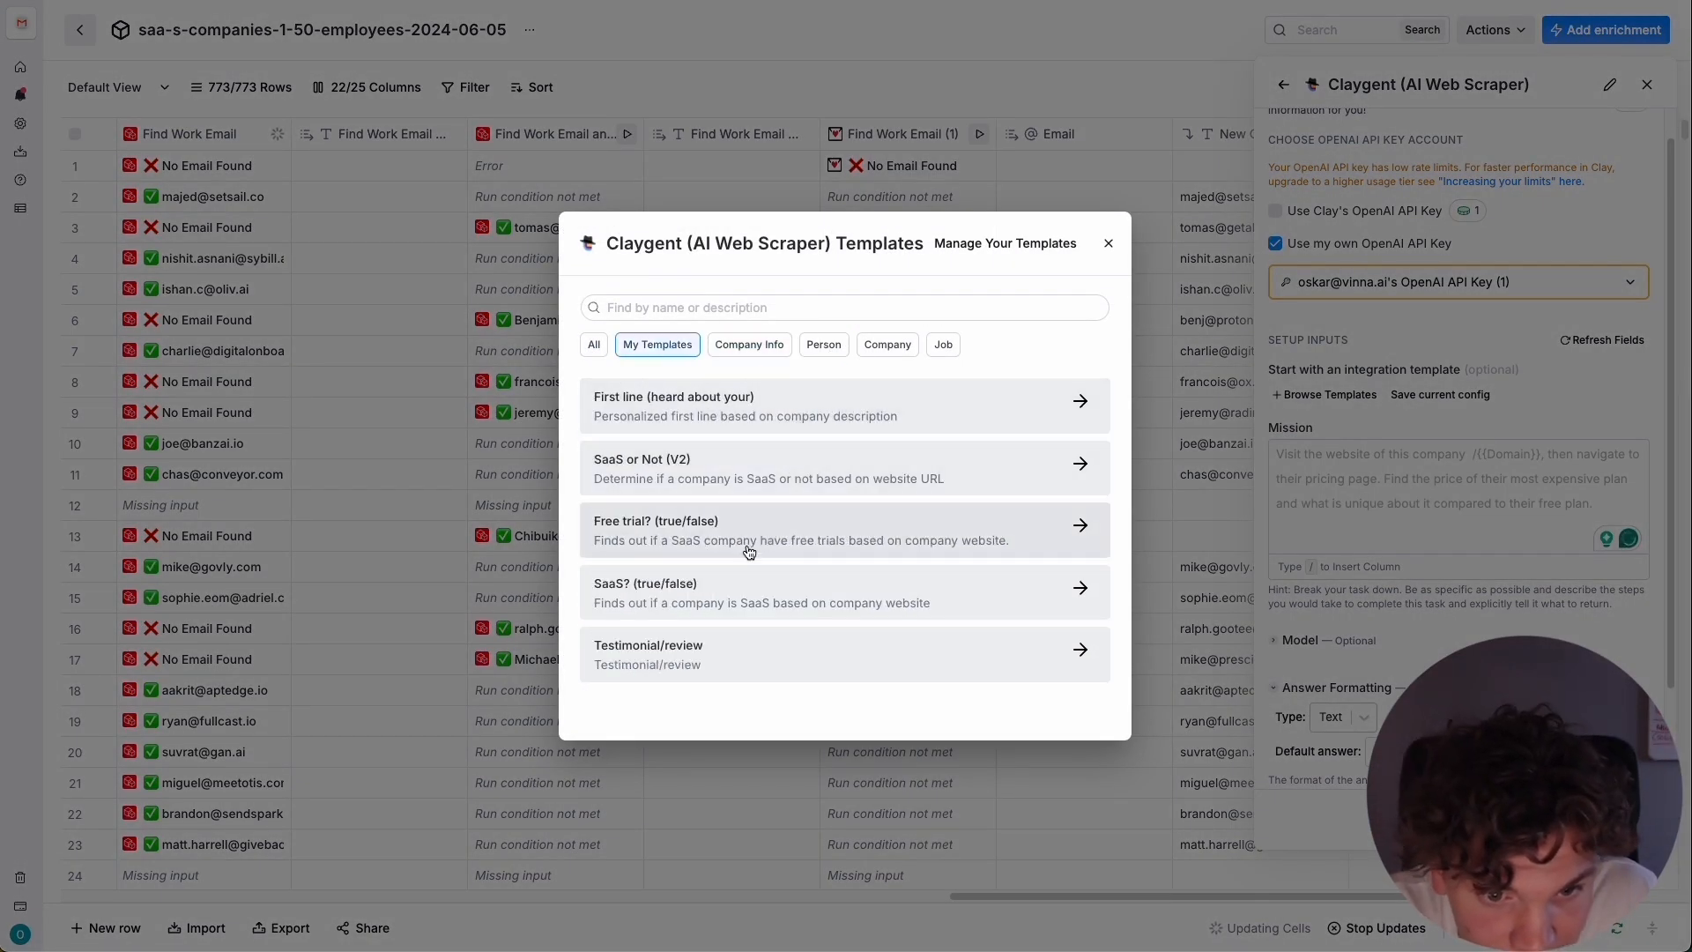
pyautogui.click(594, 345)
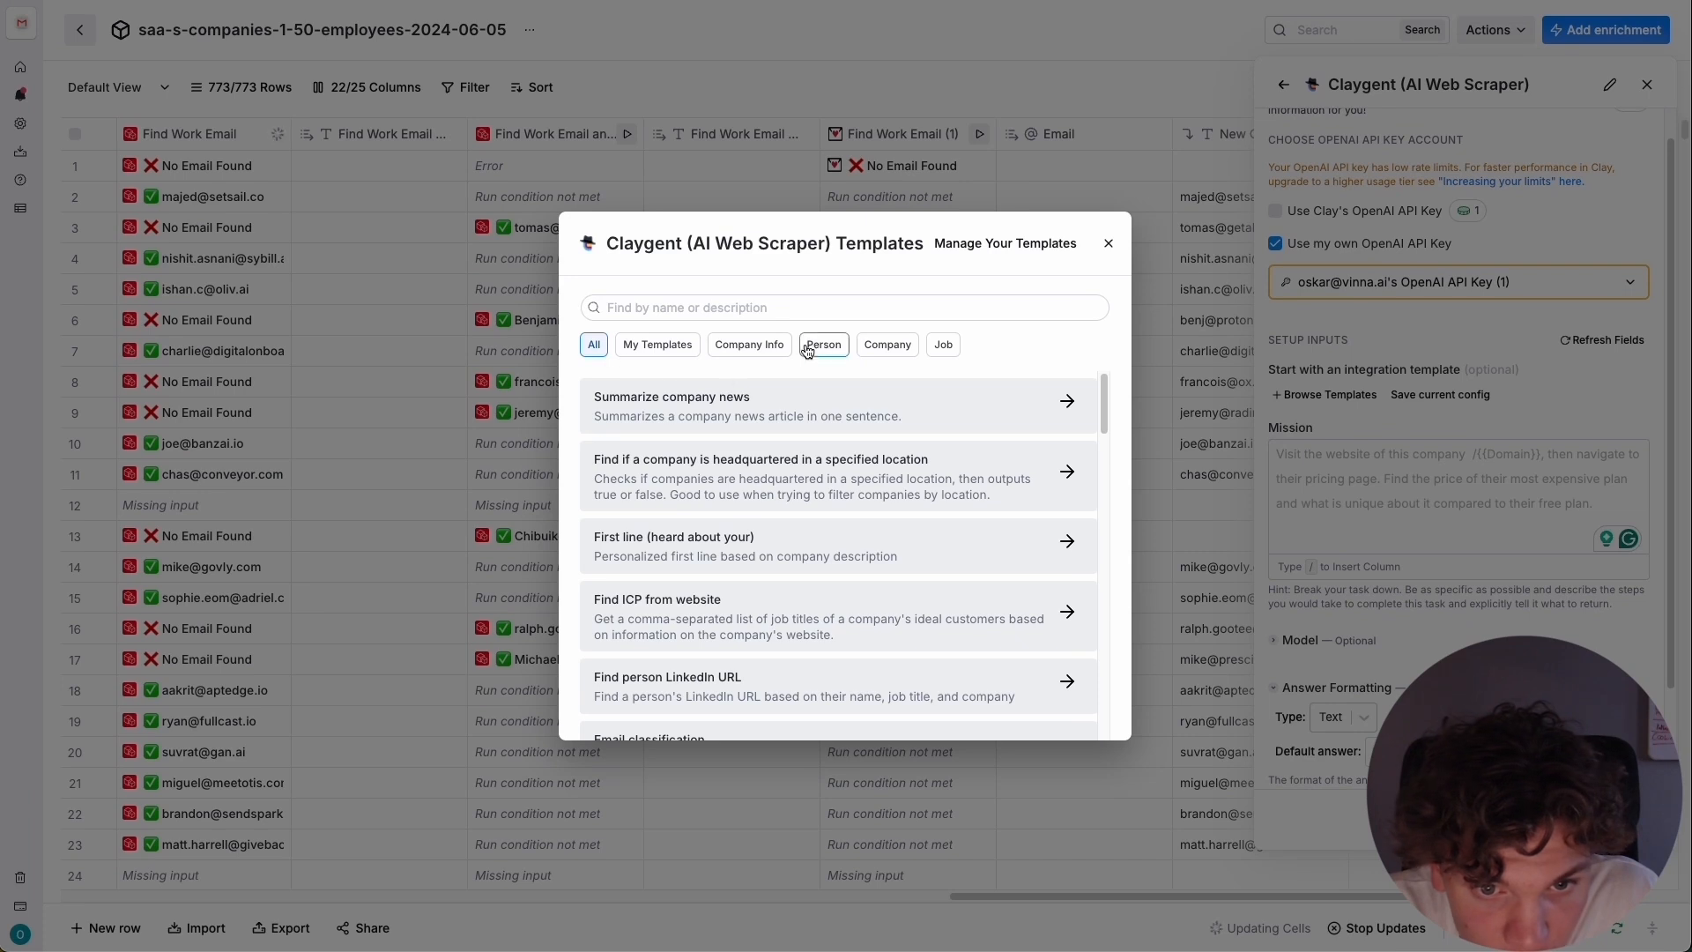
pyautogui.click(887, 345)
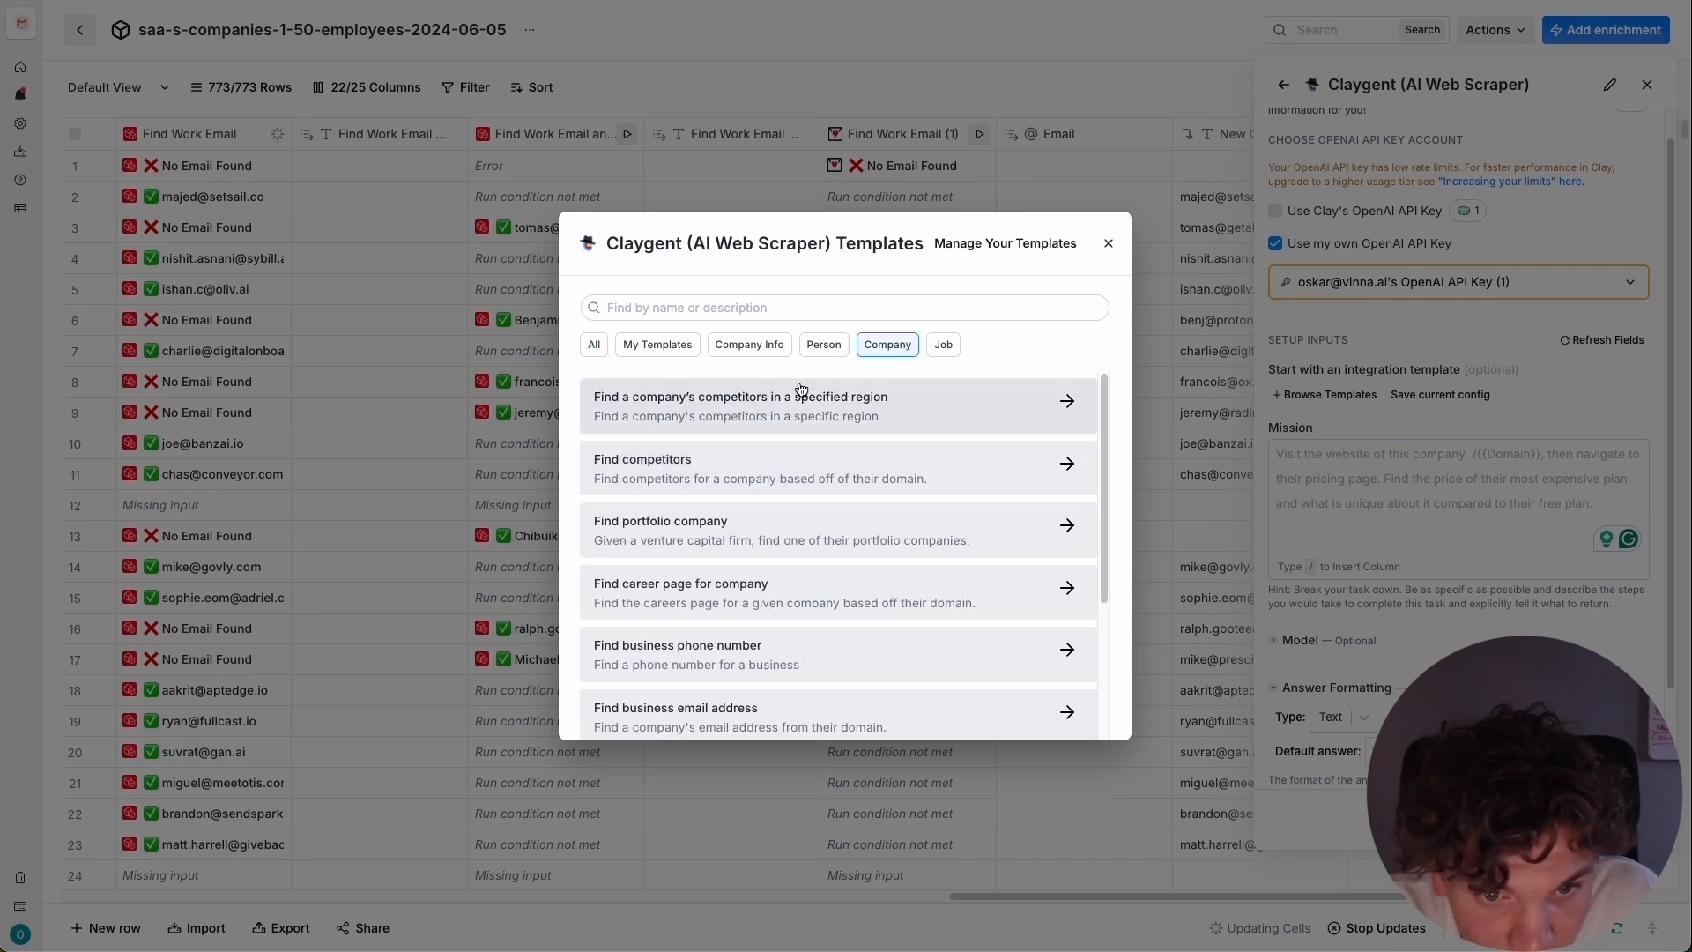
pyautogui.click(915, 482)
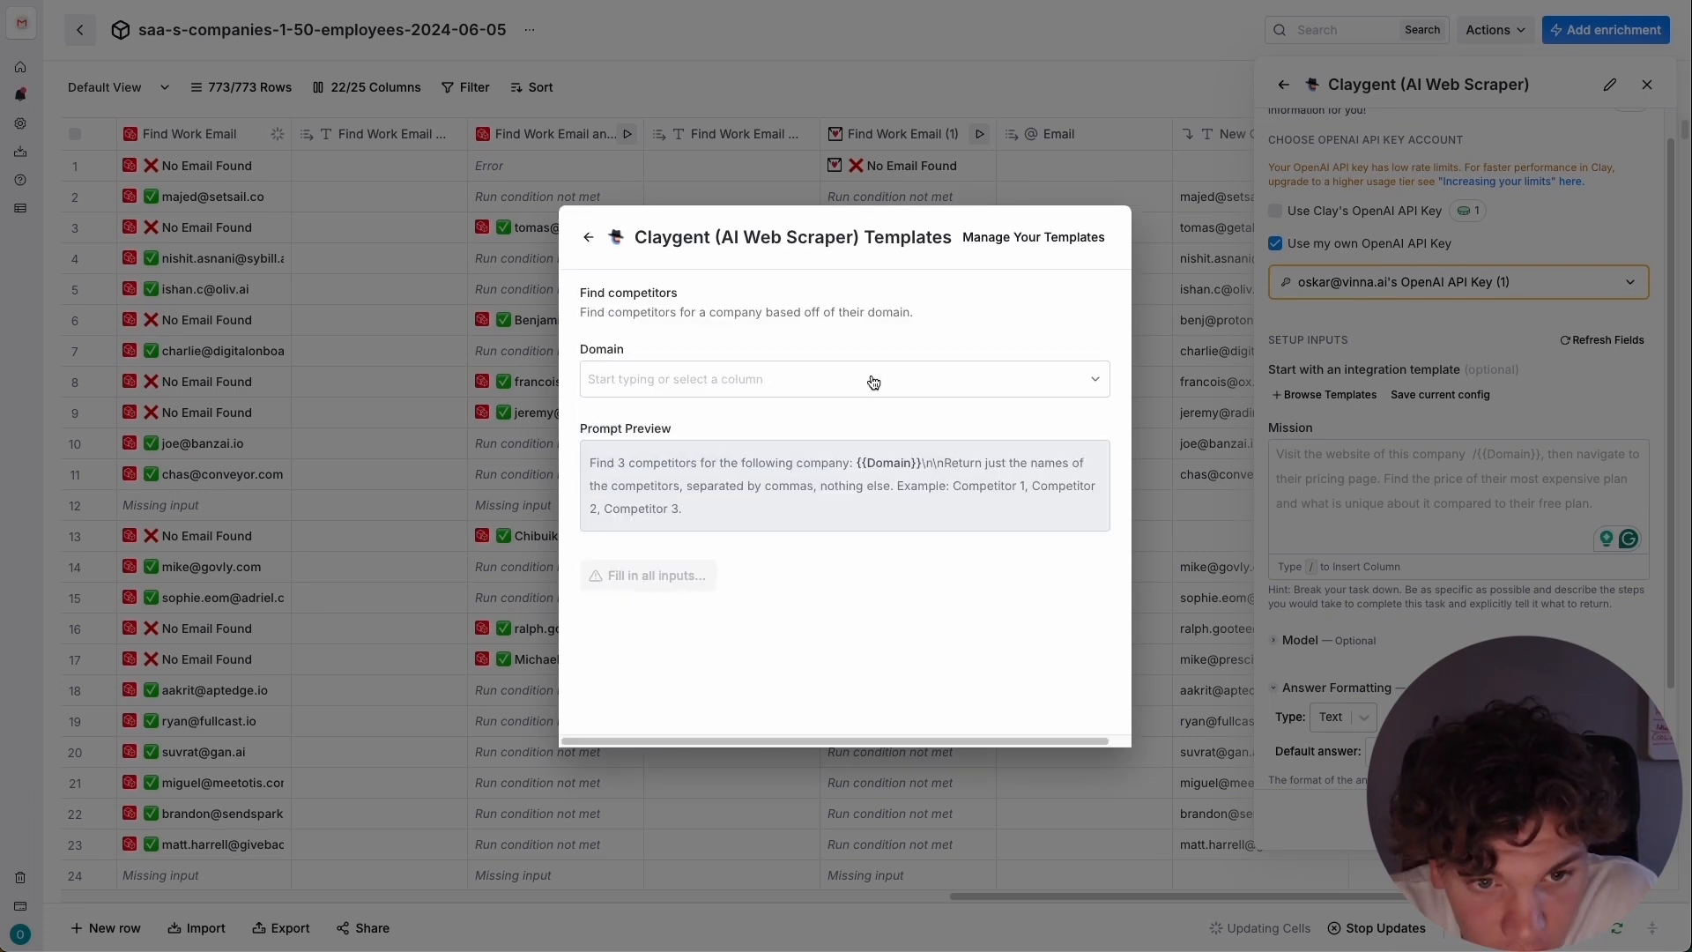
# Map the Find competitors template's Domain to the Website column and apply the template to the Claygent mission.
pyautogui.click(833, 378)
pyautogui.click(637, 539)
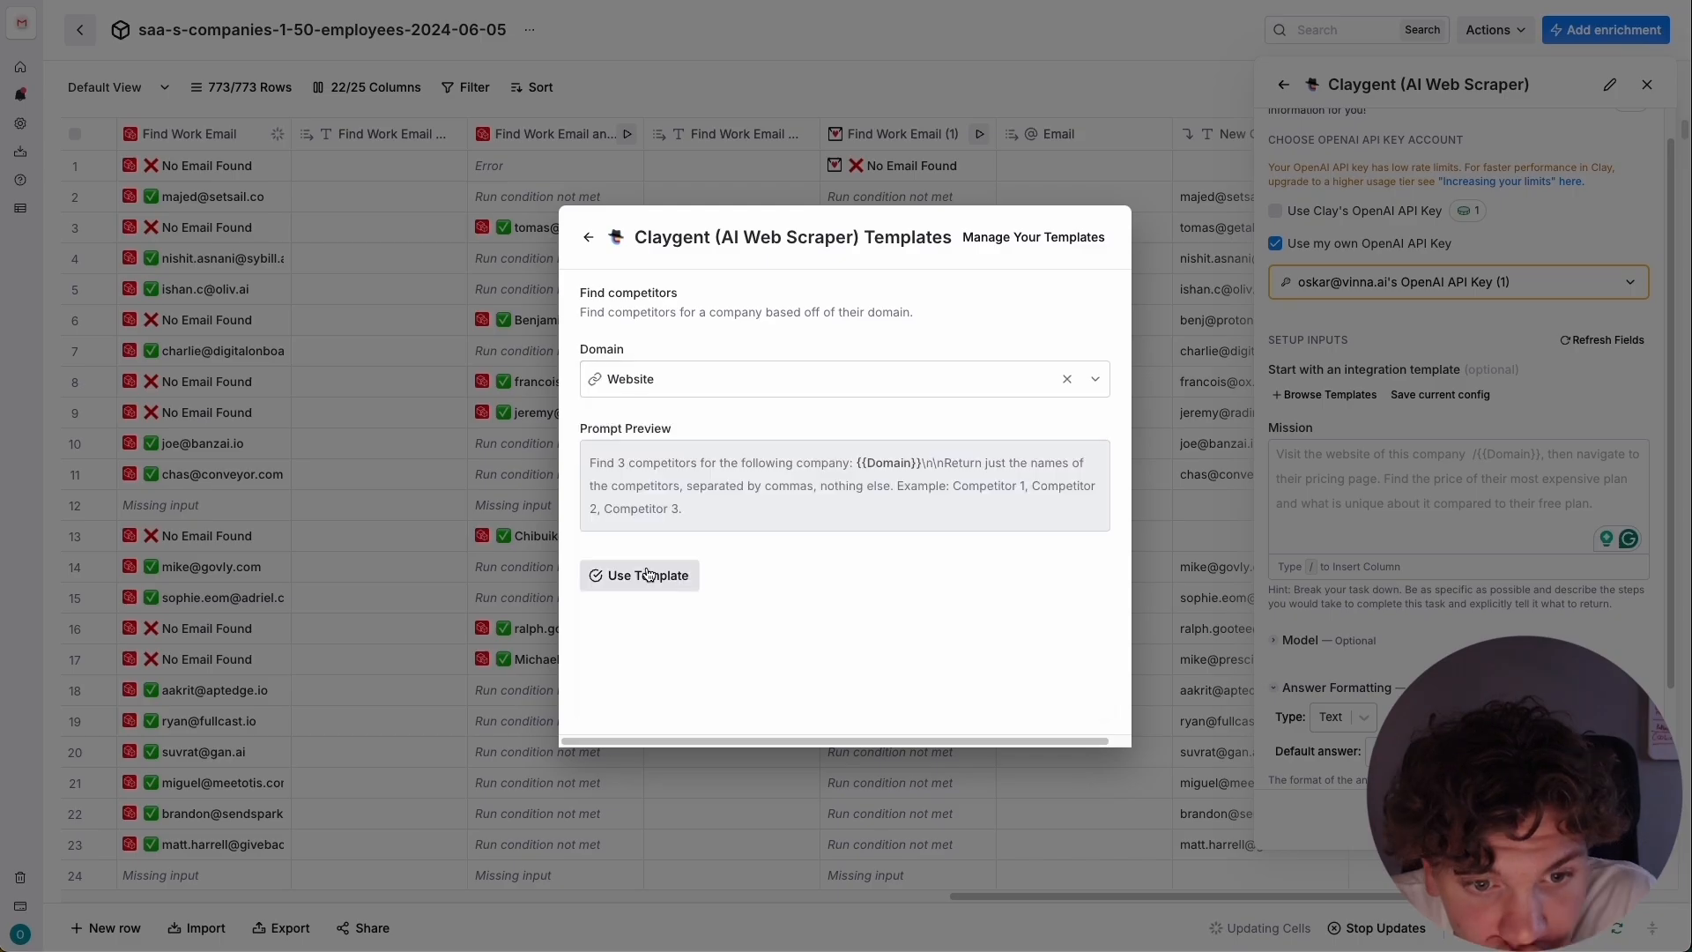
pyautogui.click(649, 574)
pyautogui.scroll(-2, 1552, 472)
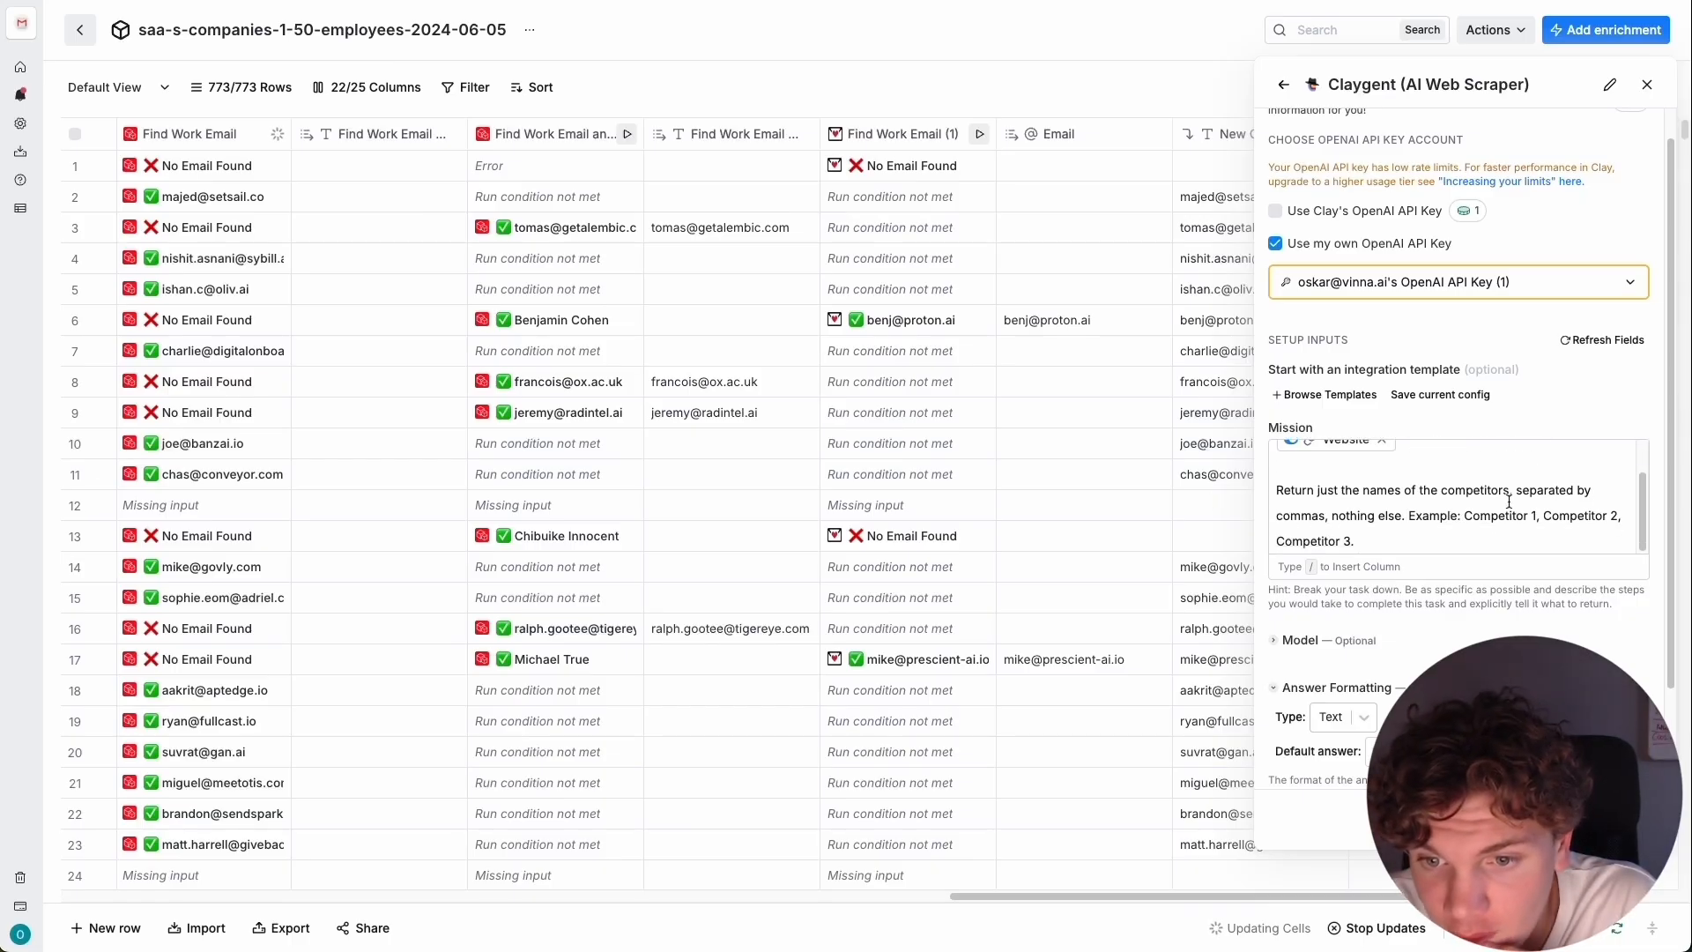
# Describe a run condition for the Claygent column: "Only run the column if result is not empty", referencing the Product Summary result.
pyautogui.scroll(-3, 1488, 624)
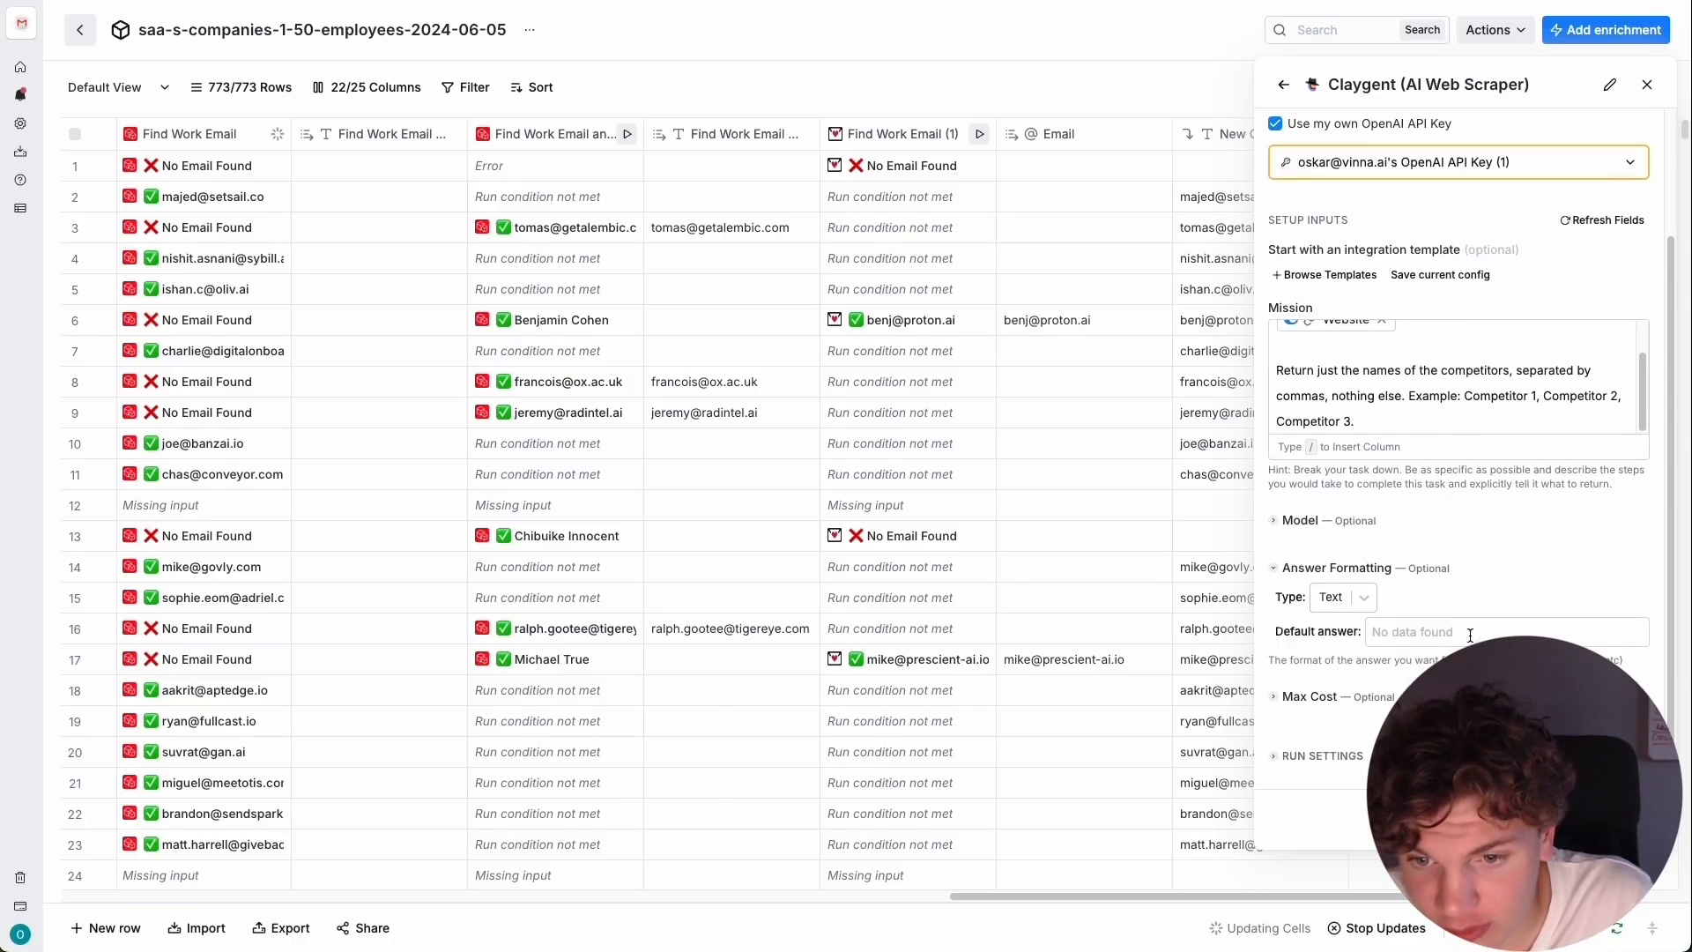
pyautogui.click(1285, 755)
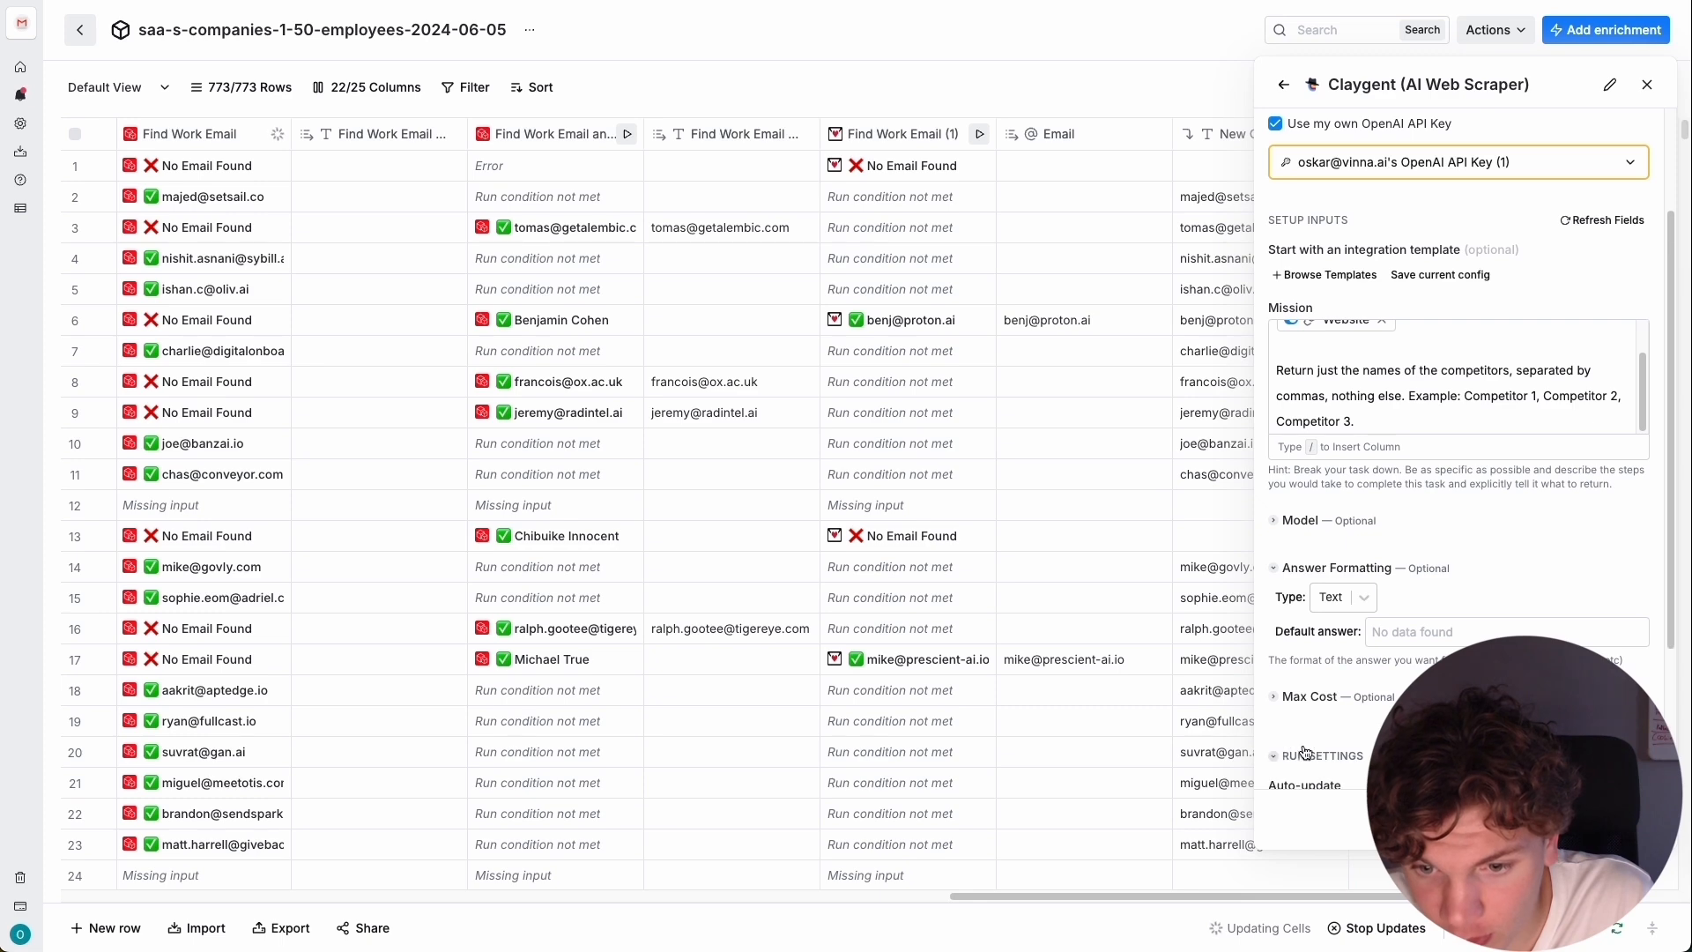
pyautogui.scroll(-4, 1287, 755)
pyautogui.click(1610, 731)
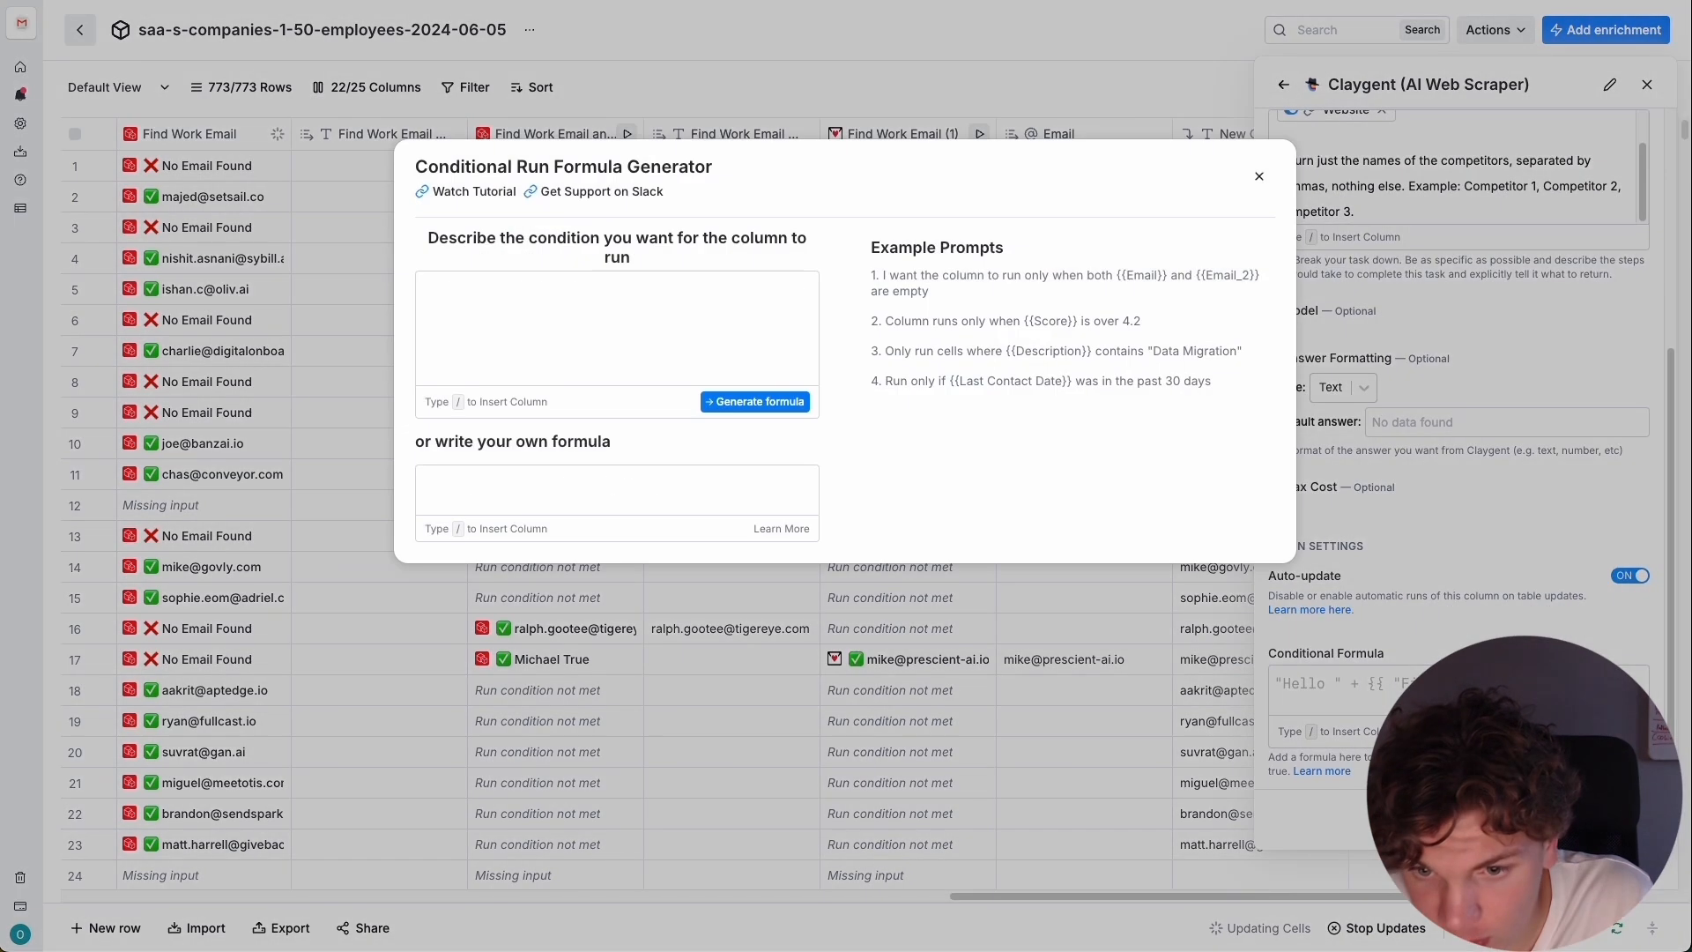
pyautogui.click(585, 306)
pyautogui.write('Only run the co')
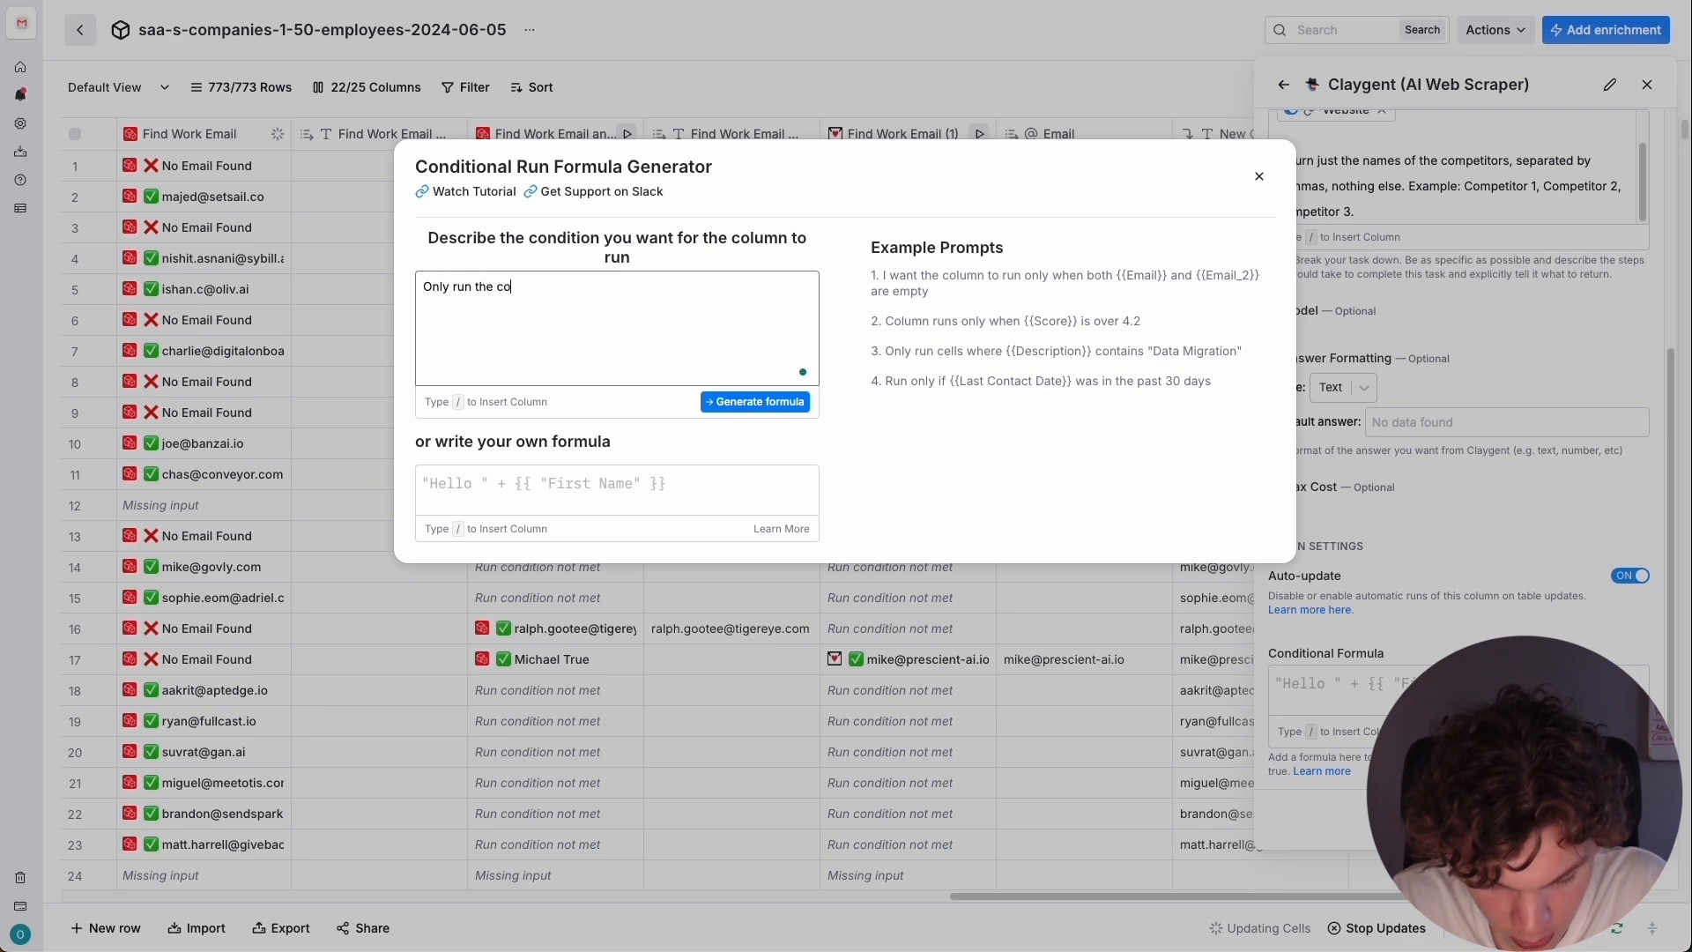
pyautogui.write('lumn if /')
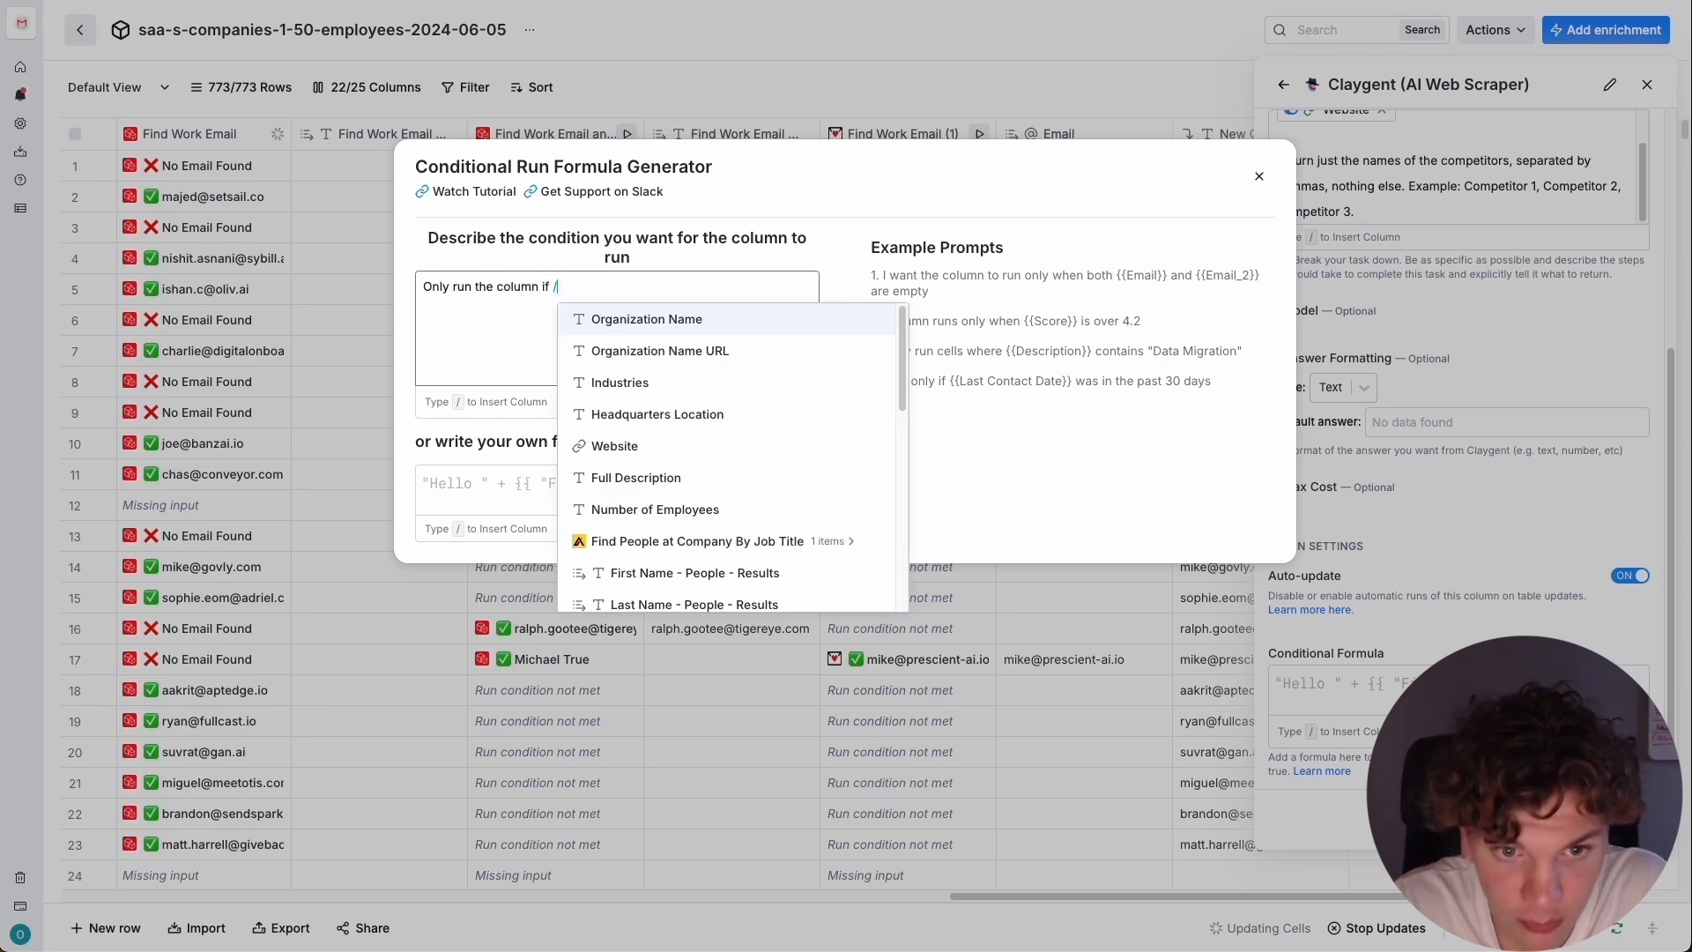
pyautogui.scroll(-5, 740, 528)
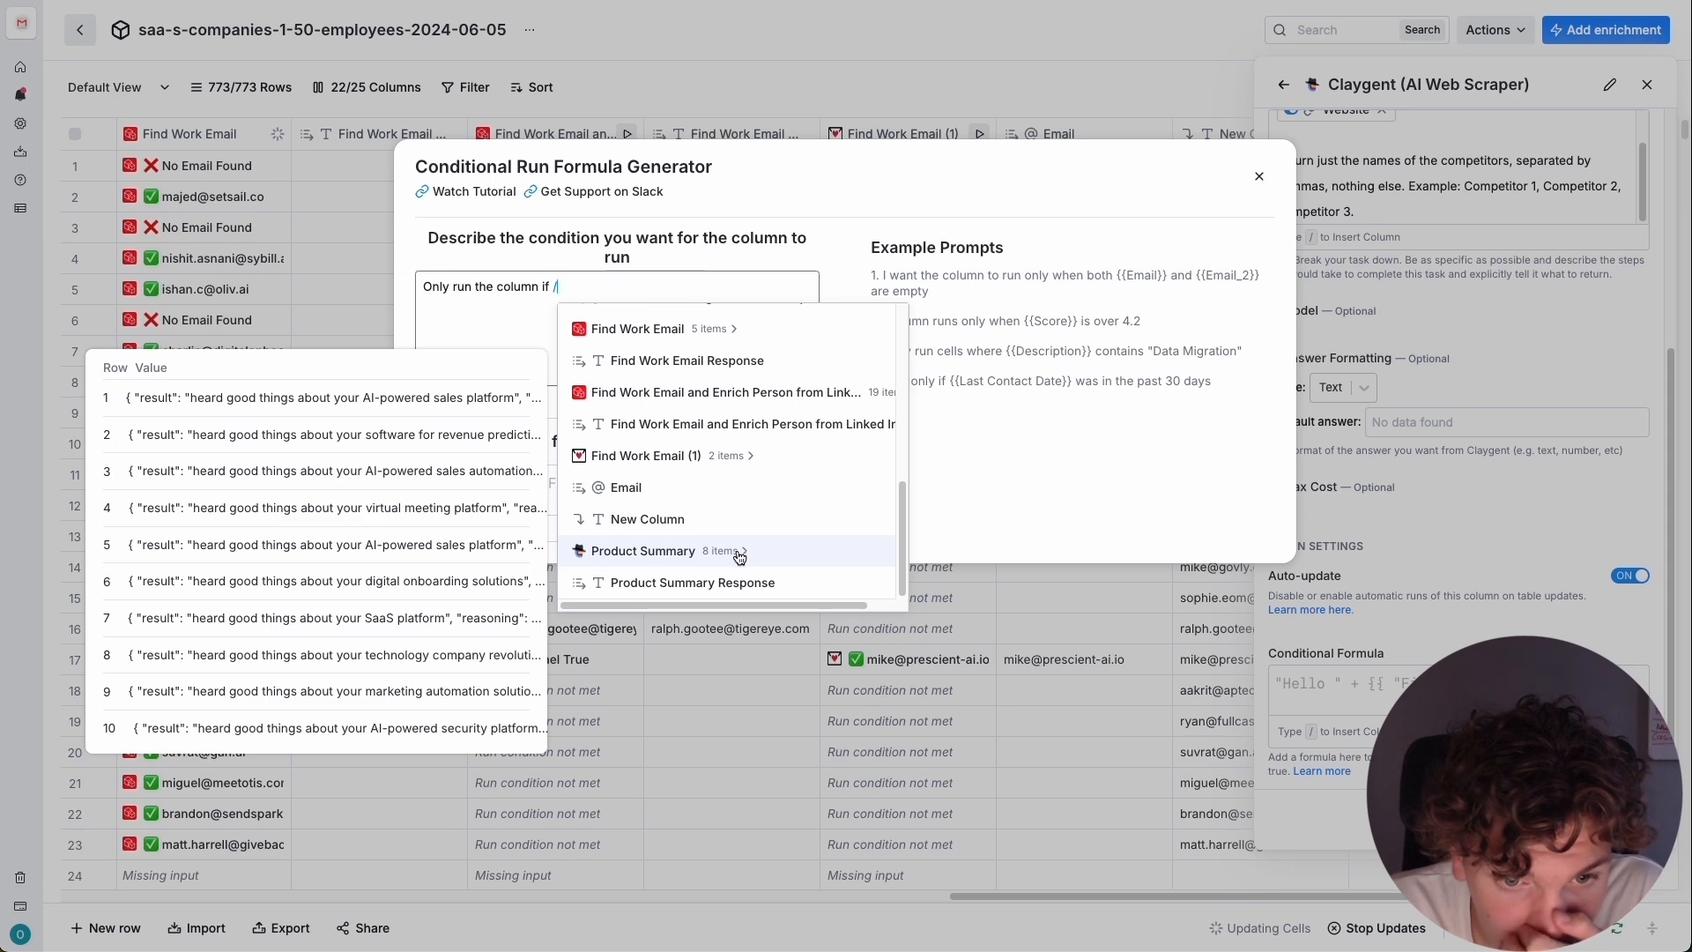
pyautogui.click(745, 551)
pyautogui.click(699, 389)
pyautogui.write('is no')
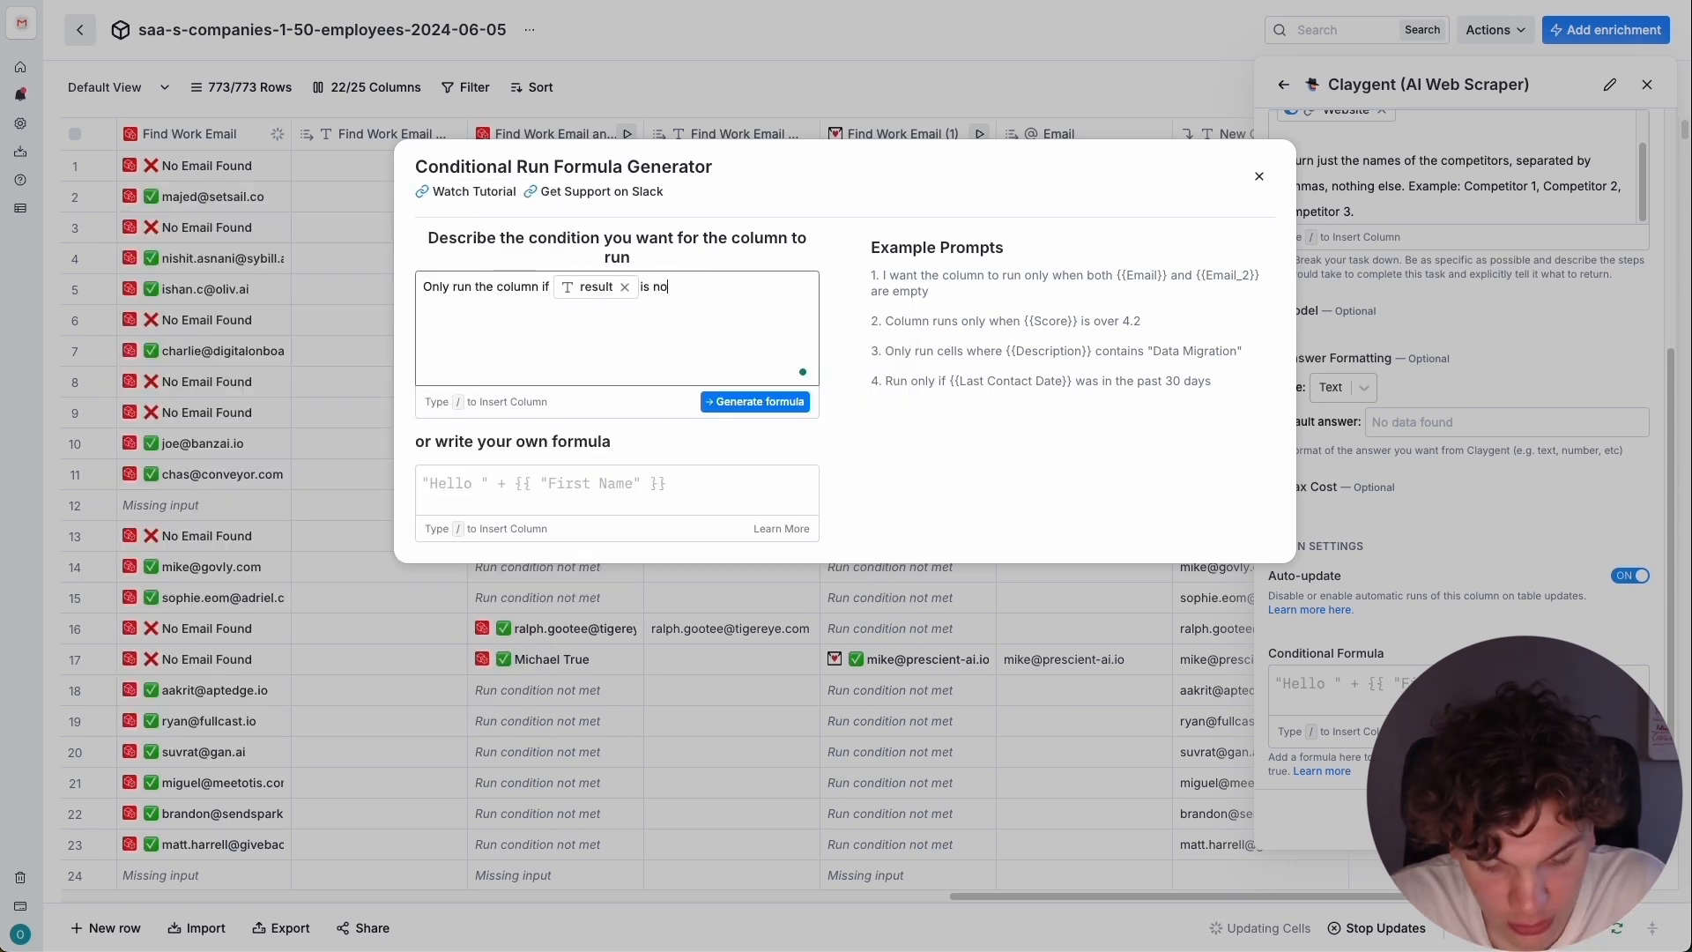
pyautogui.write('t empty')
# Generate and save the conditional formula, and save the enrichment as Company Competitors, running it on the first 10 rows.
pyautogui.press('Return')
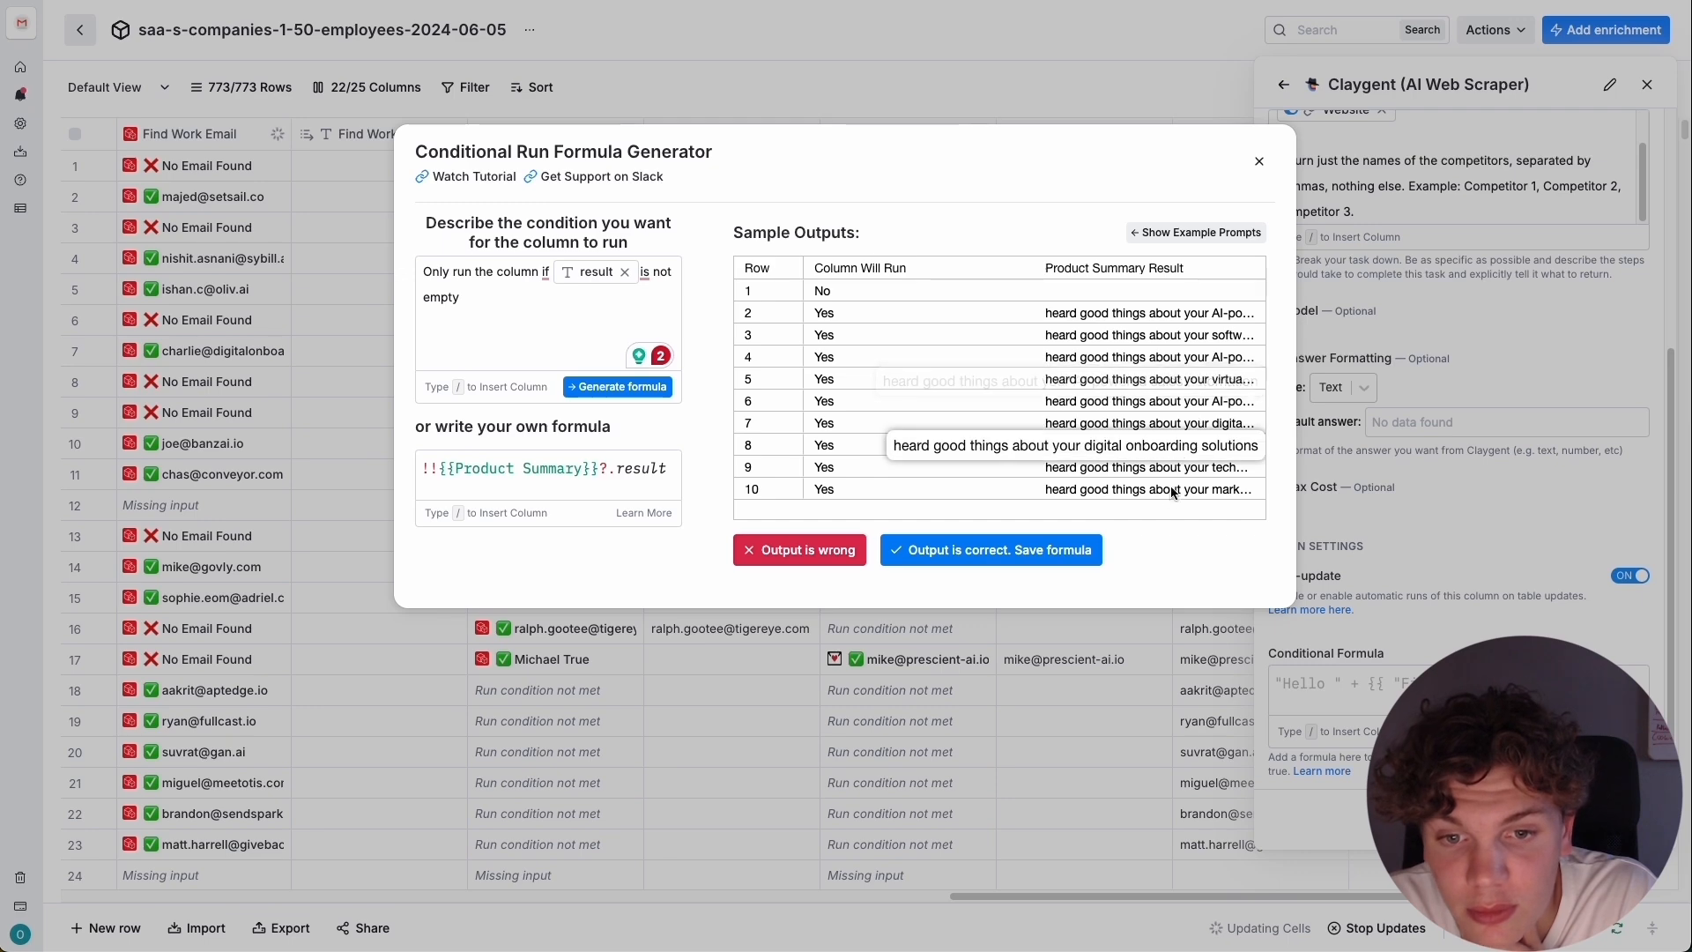
pyautogui.click(993, 561)
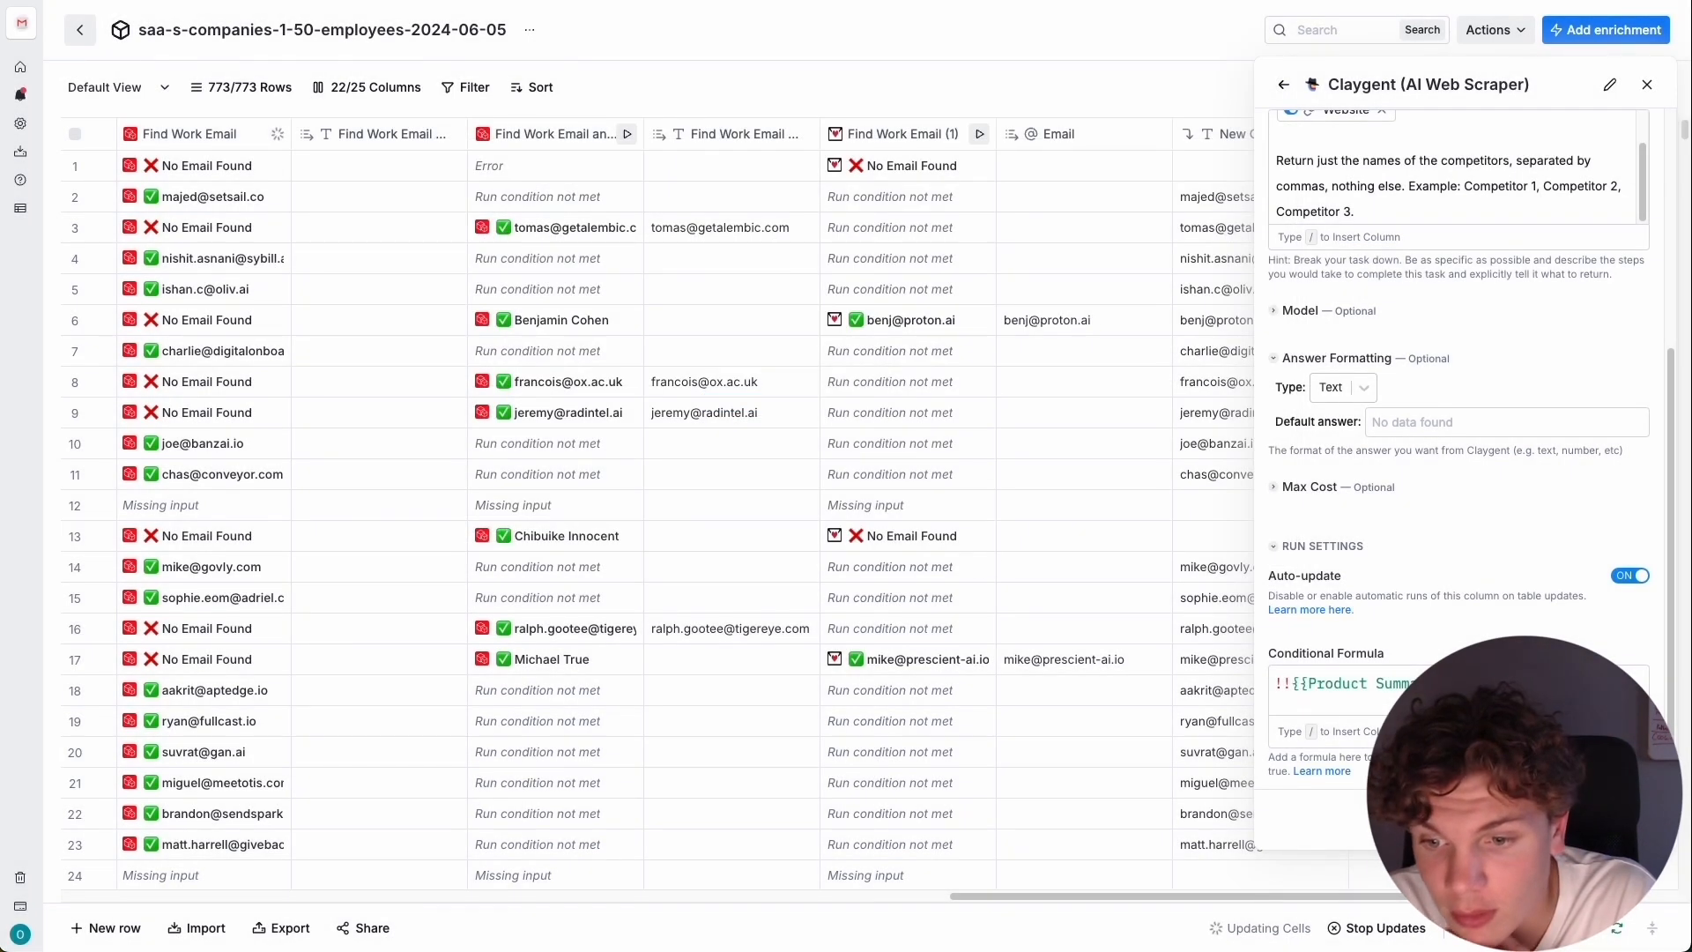
pyautogui.click(1454, 930)
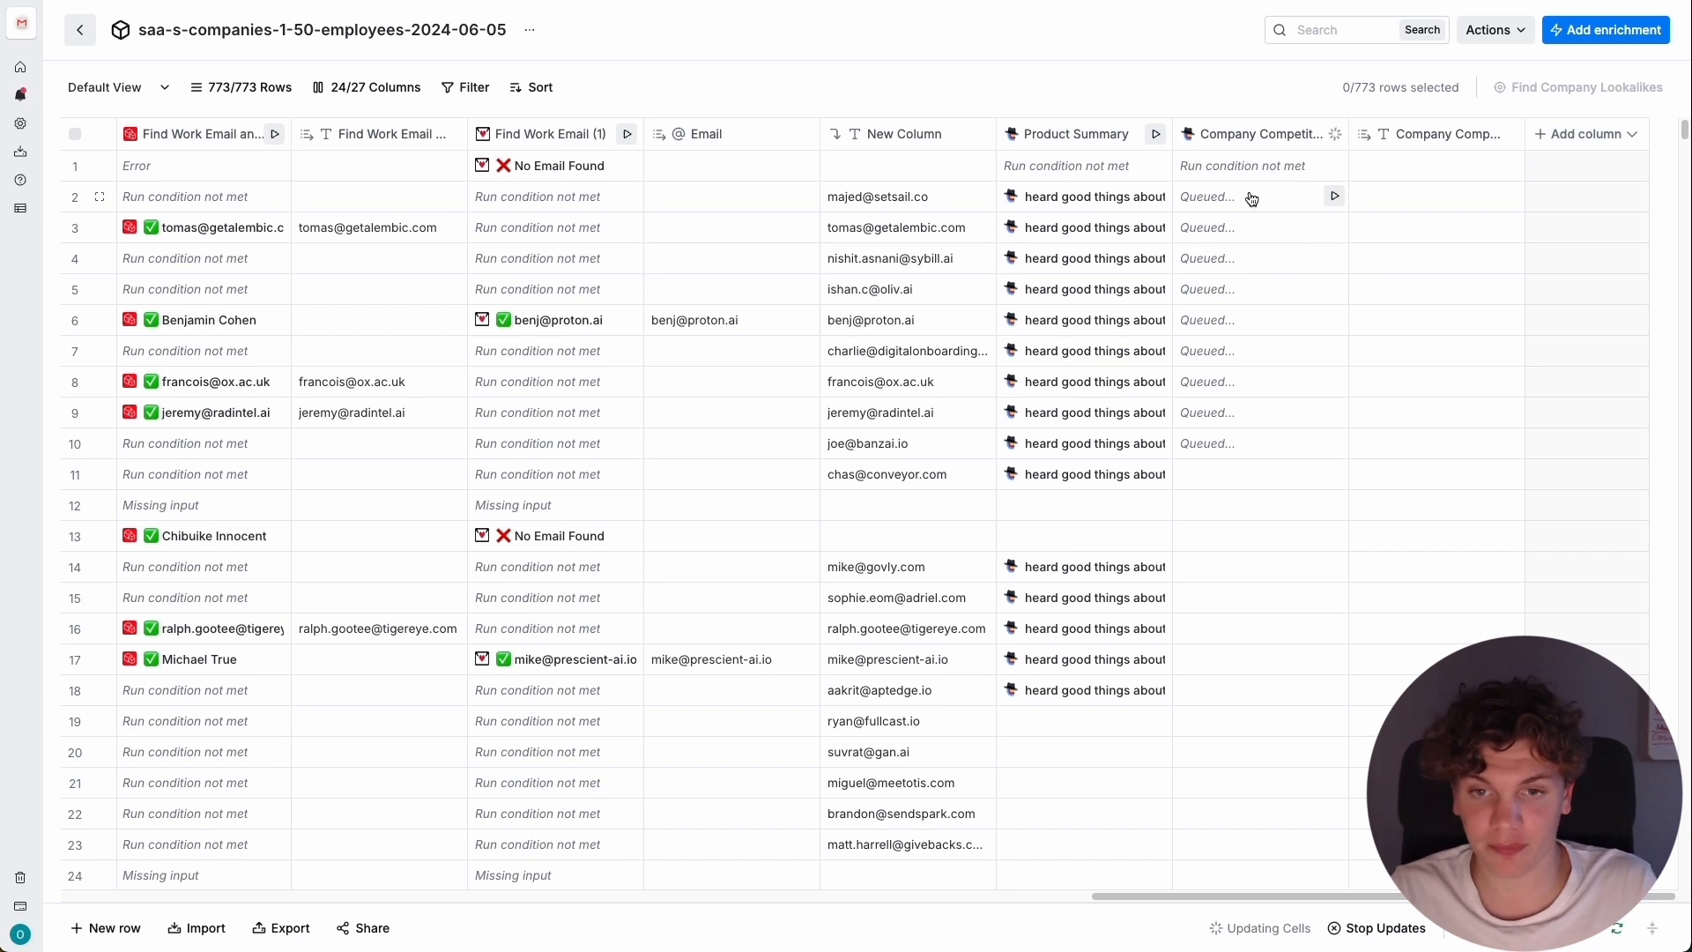
# Inspect the cell details of the Company Competitors result in row 9.
pyautogui.click(1238, 414)
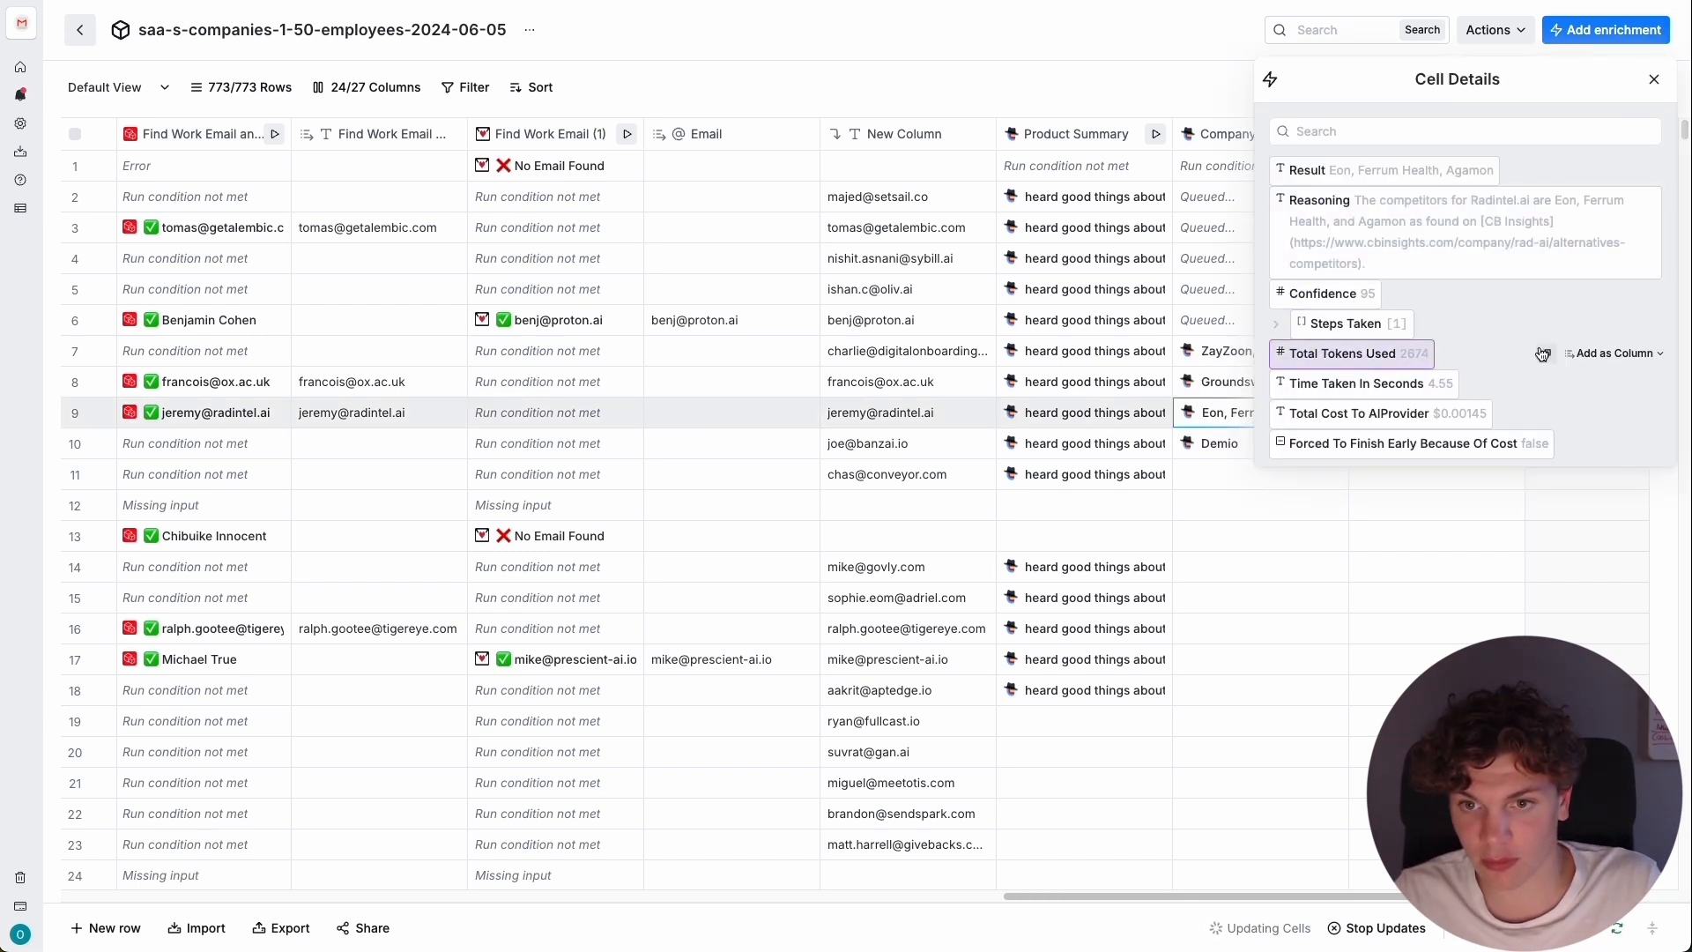
pyautogui.press('Escape')
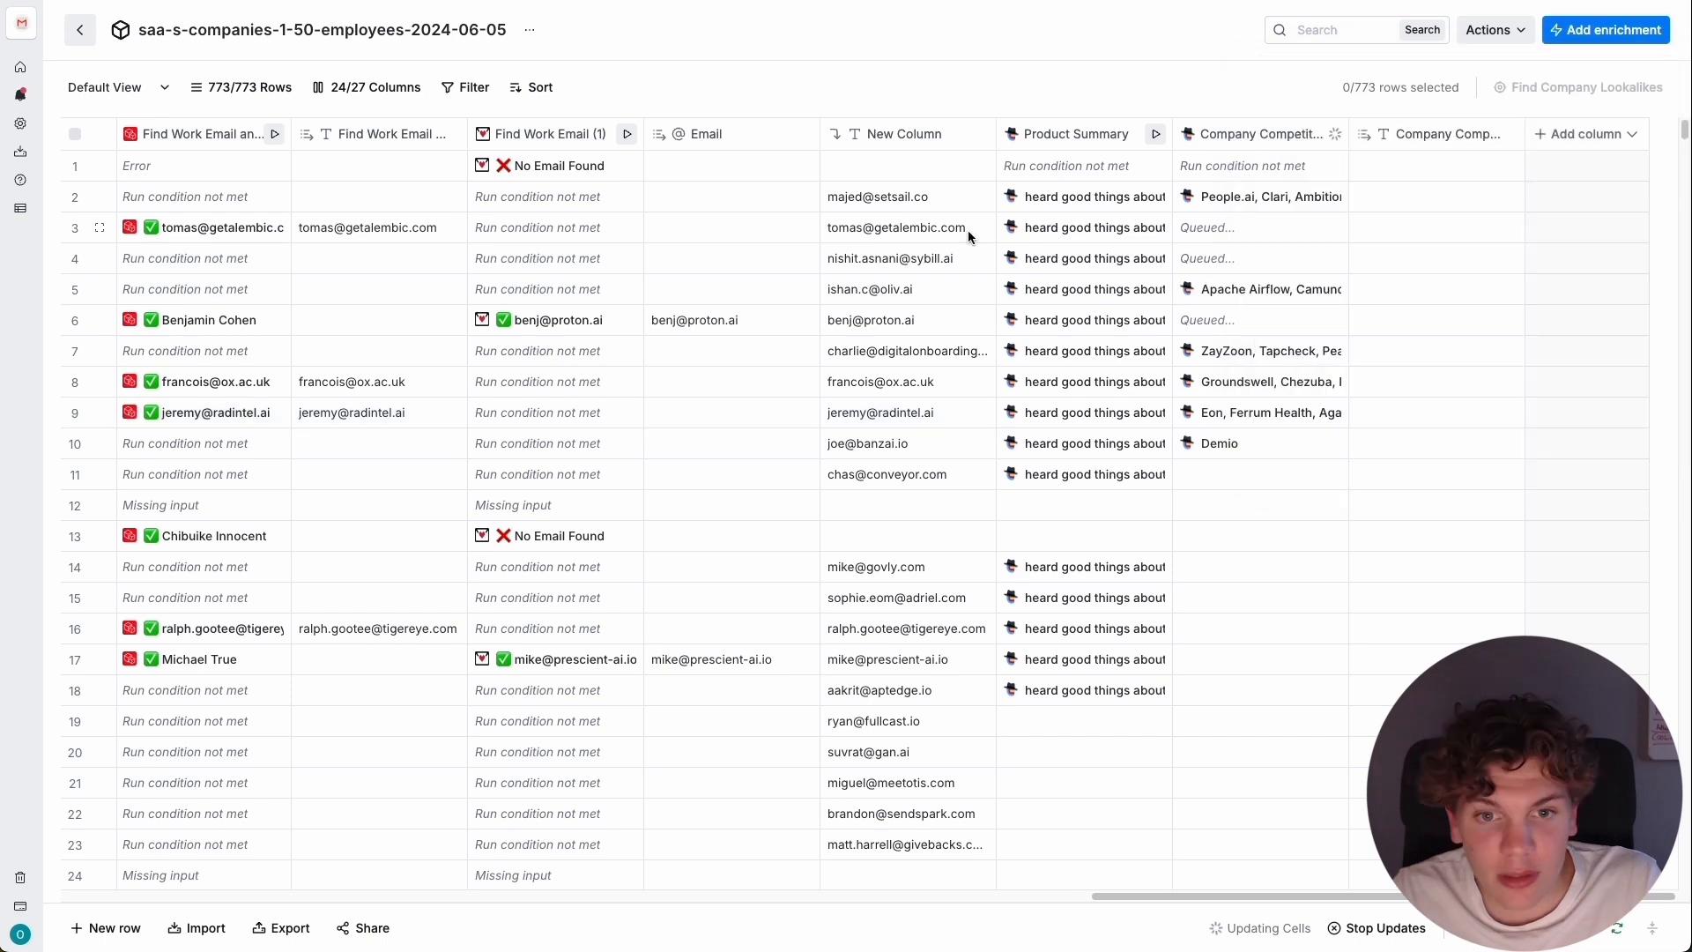
pyautogui.scroll(-1, 942, 278)
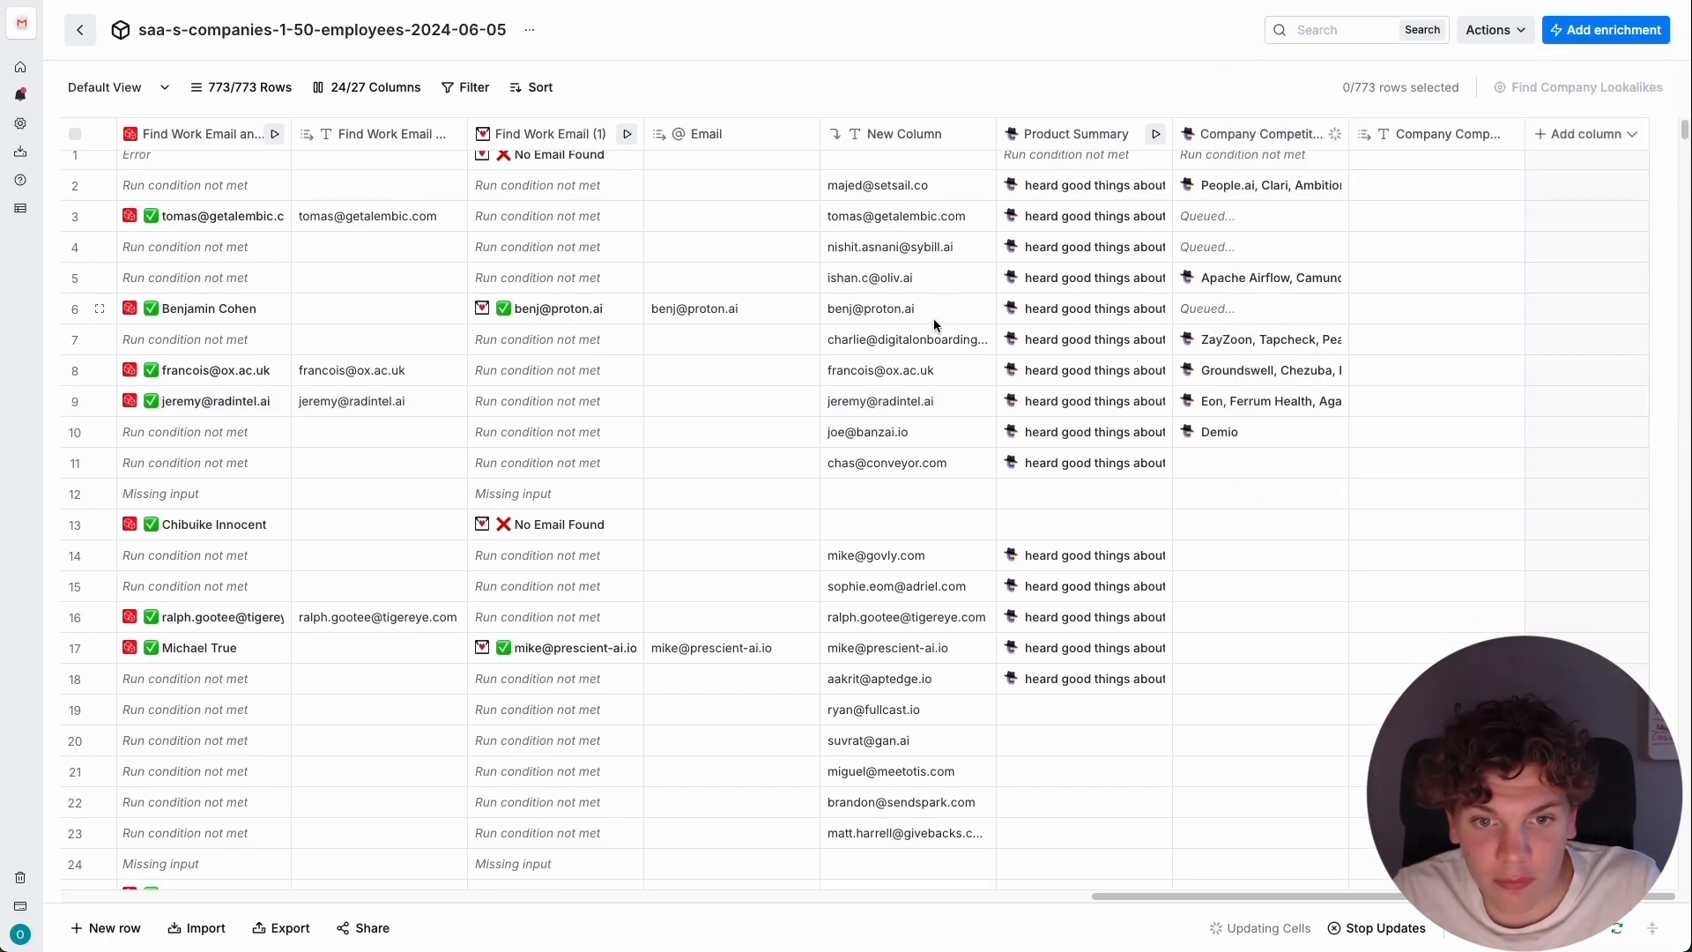
pyautogui.scroll(1, 946, 450)
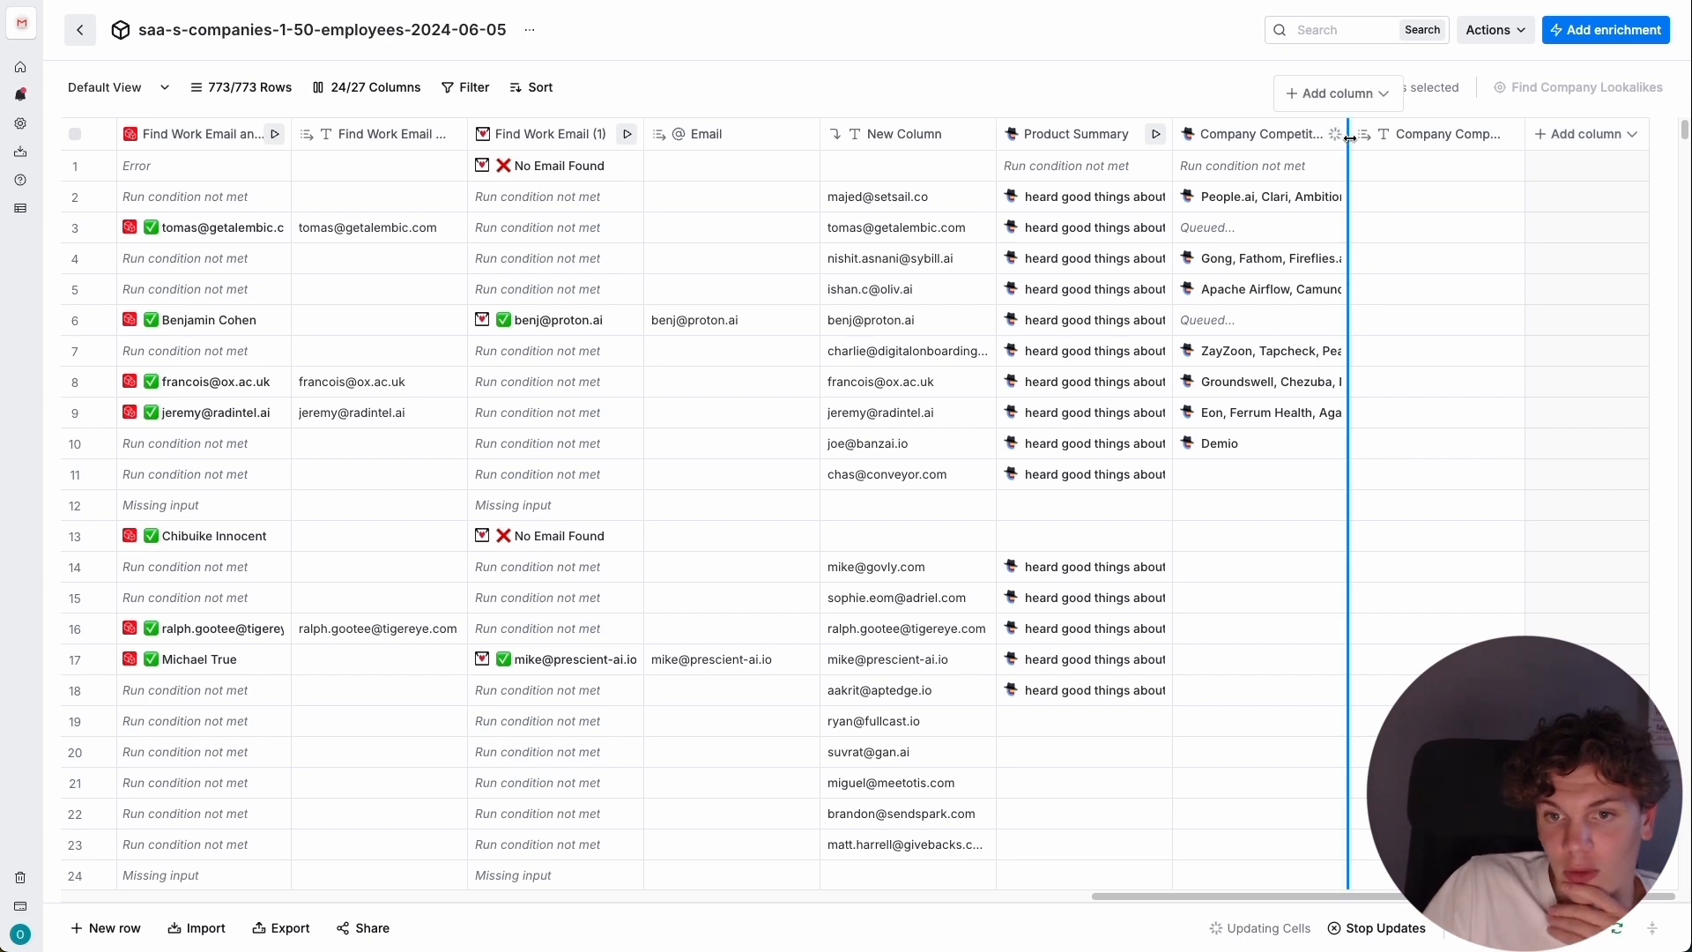
# Run the Company Competitors enrichment for row 11 and rows 14 to 18.
pyautogui.click(1480, 384)
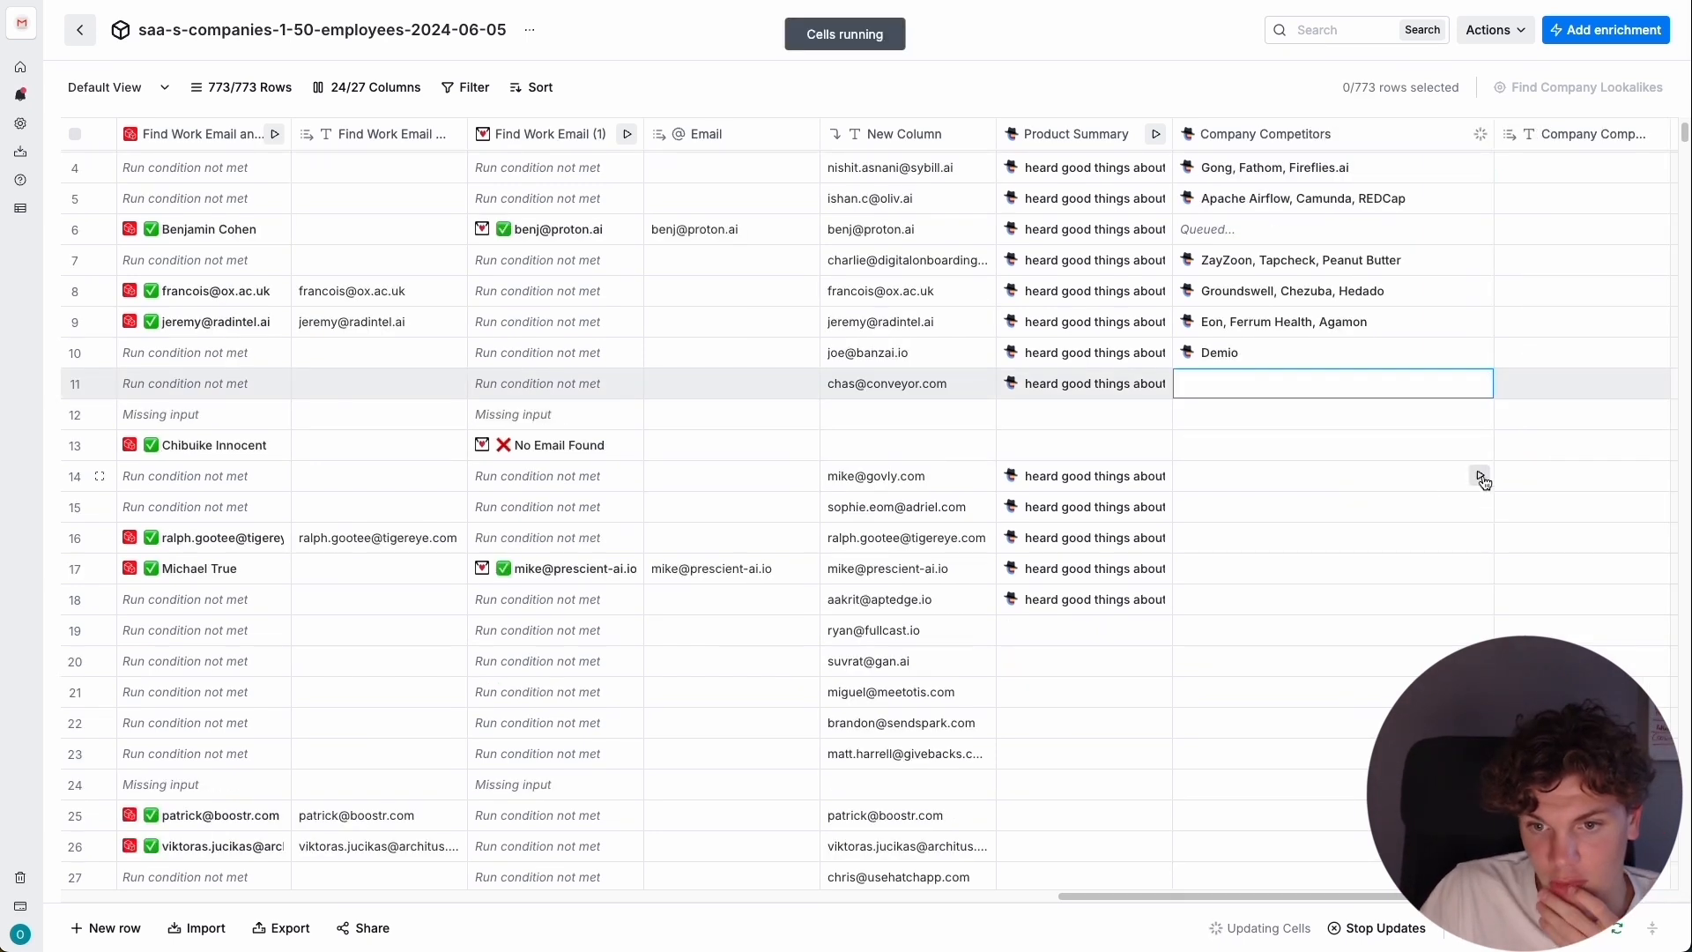
pyautogui.click(1480, 476)
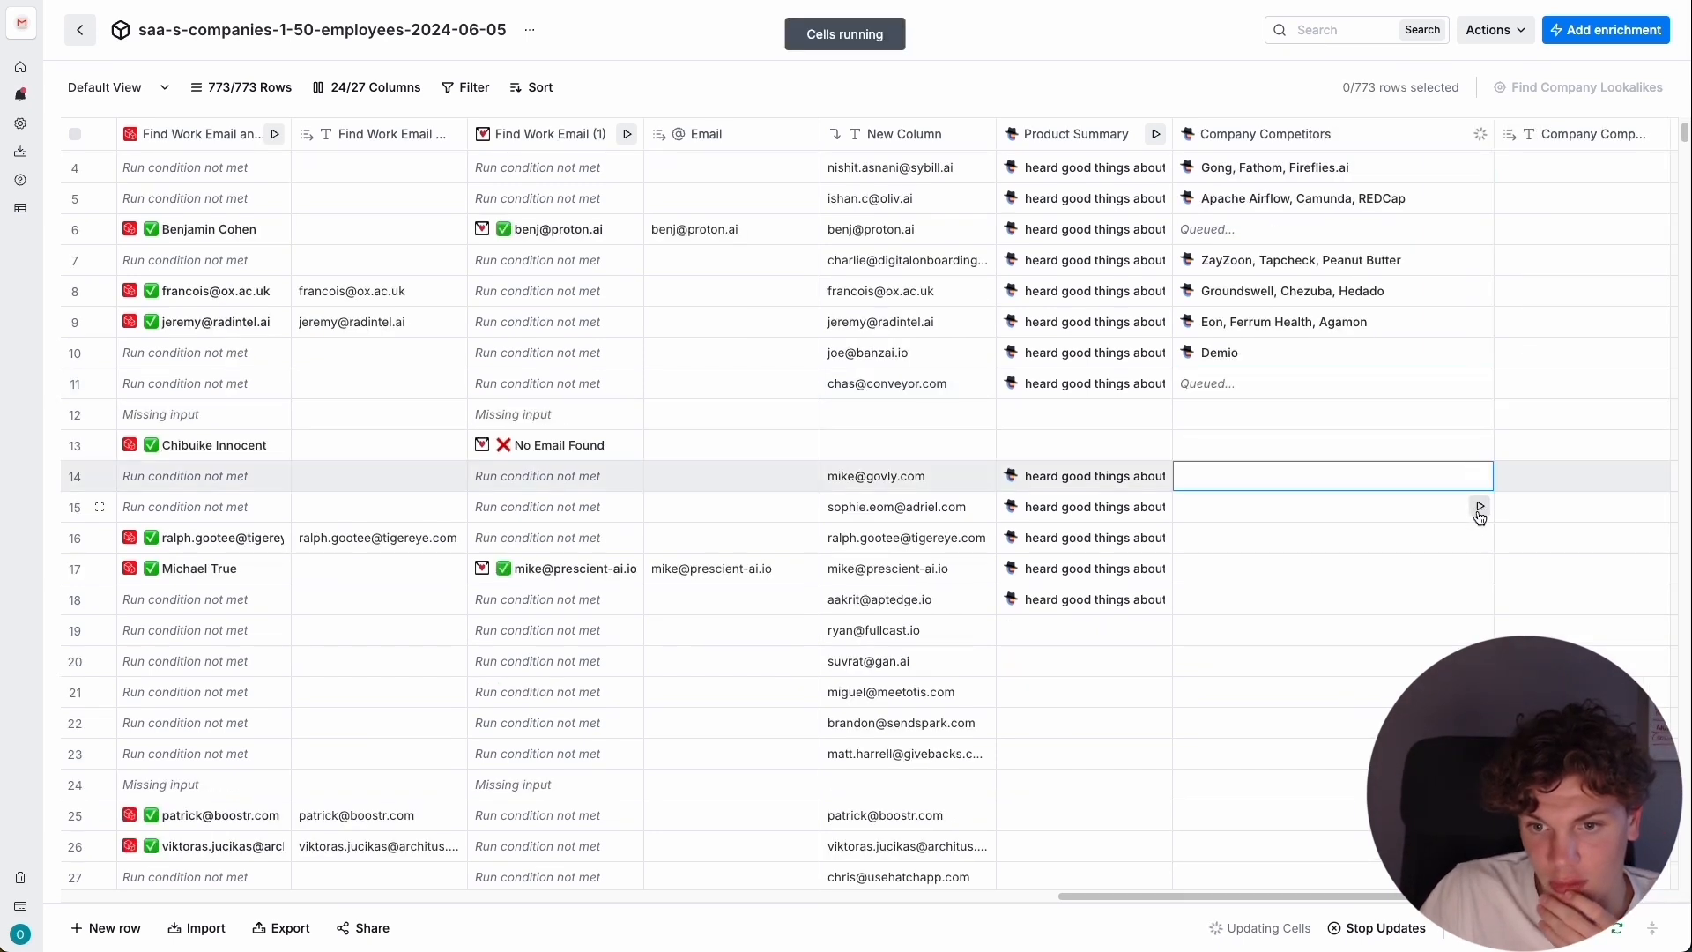
pyautogui.click(1481, 507)
pyautogui.click(1480, 539)
pyautogui.click(1480, 569)
pyautogui.click(1481, 599)
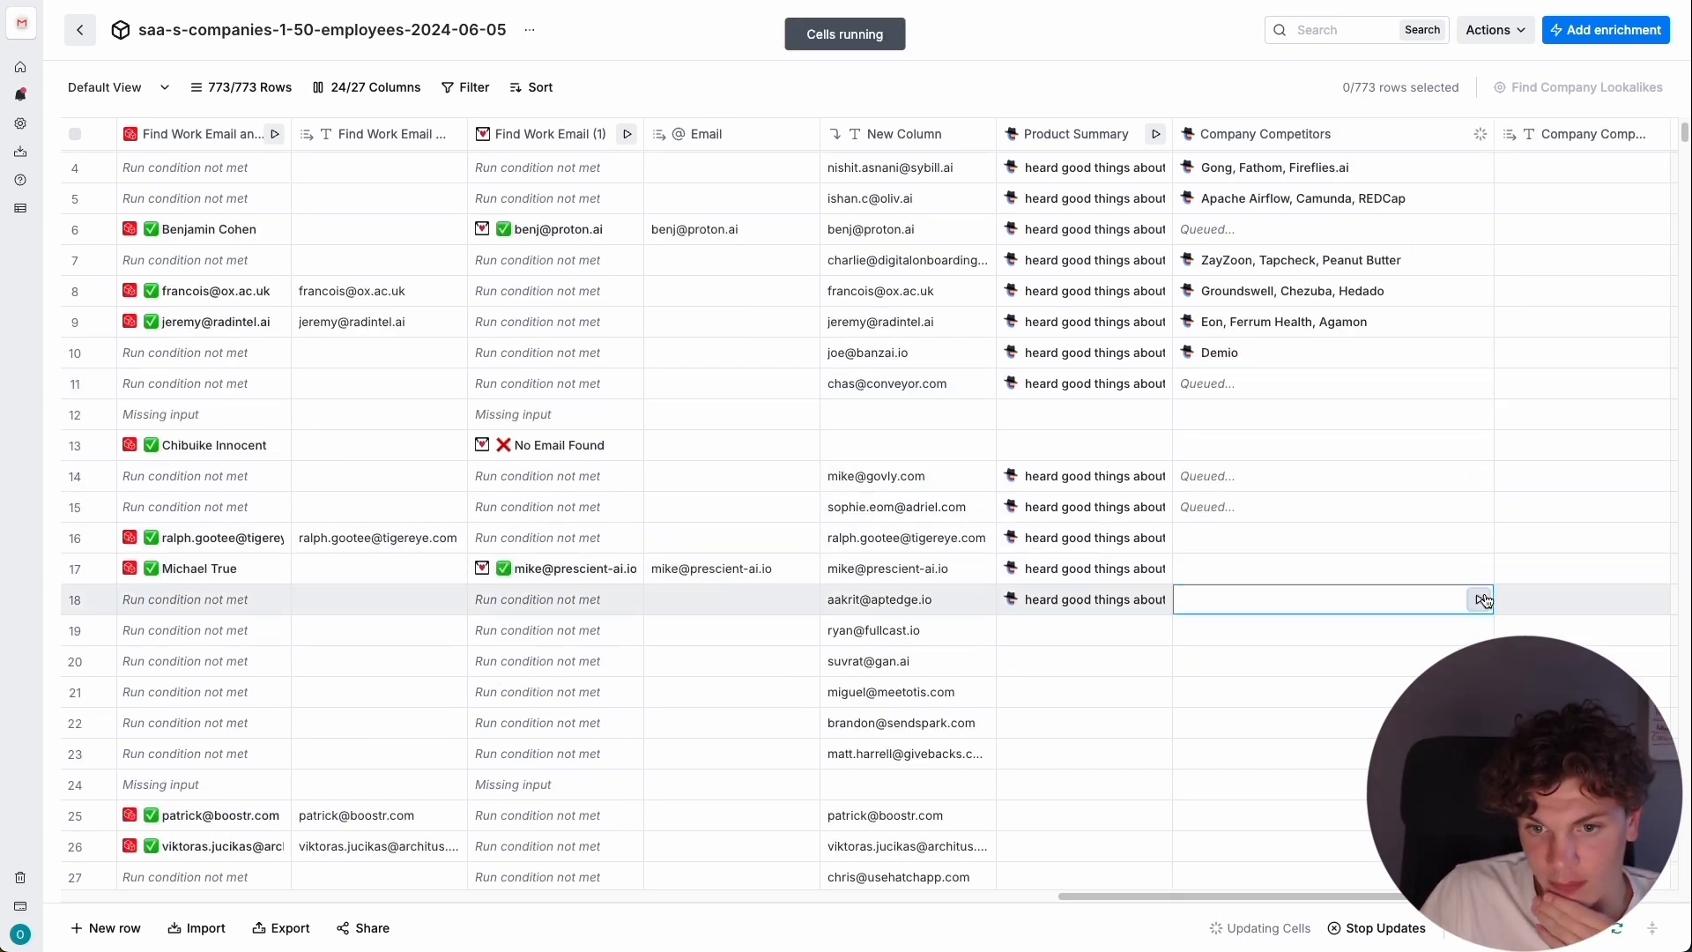
# Widen the Company Competitors column slightly and review the competitors found down to row 18.
pyautogui.scroll(2, 1388, 318)
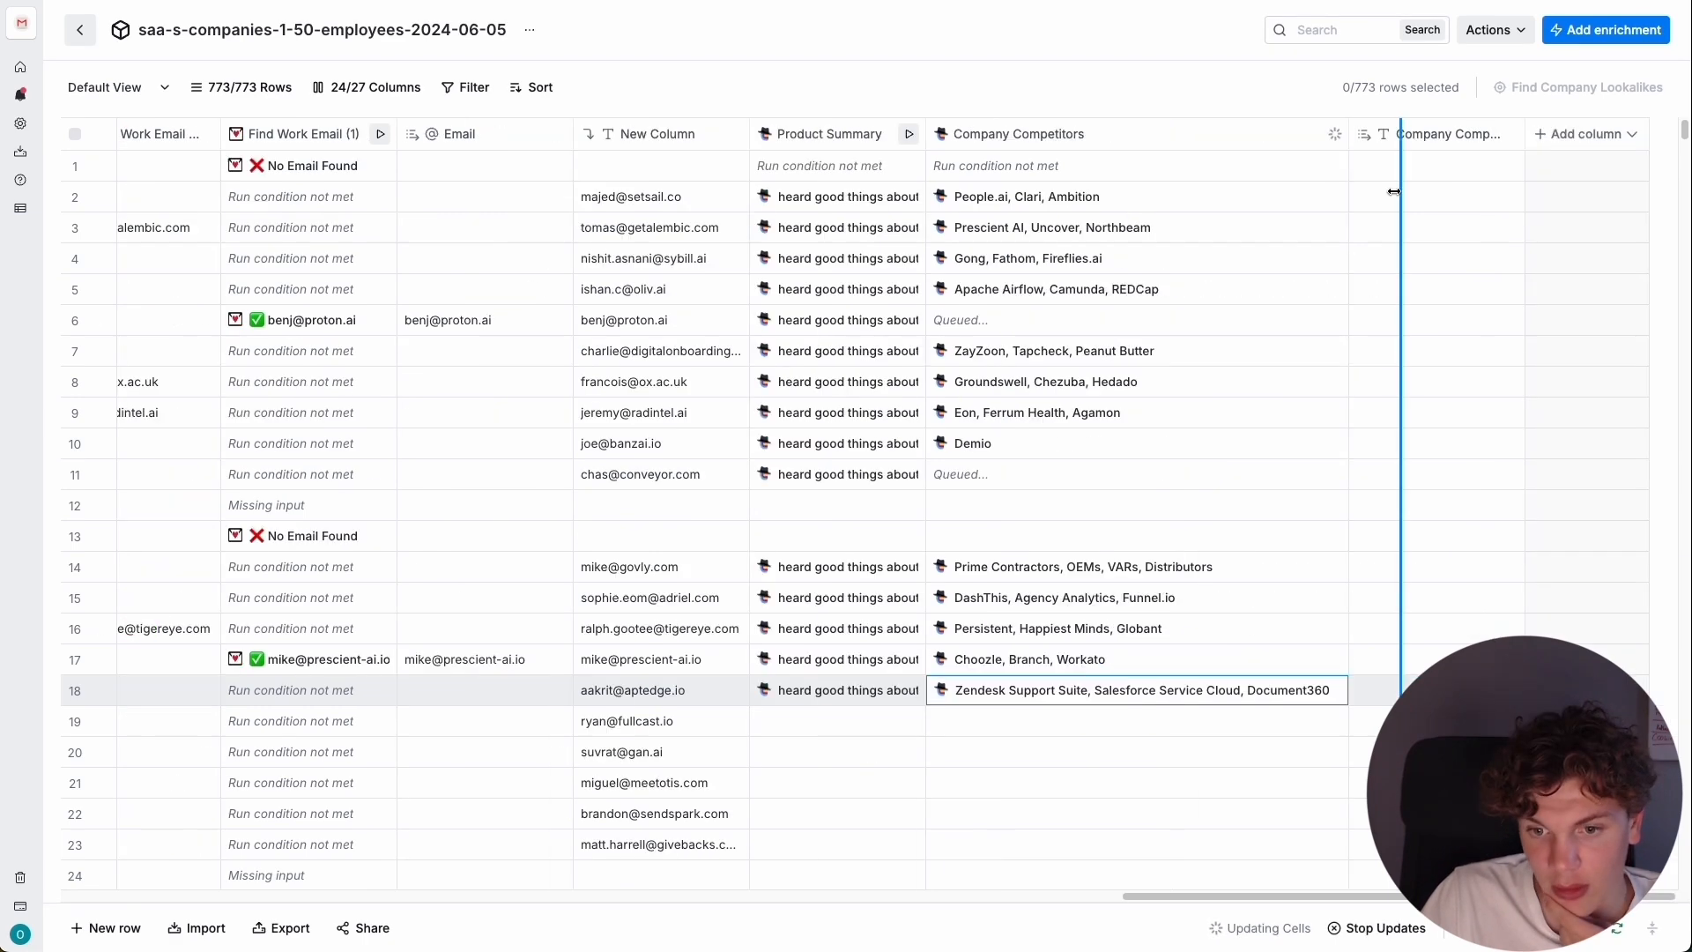
pyautogui.moveTo(1397, 191); pyautogui.dragTo(1359, 201)
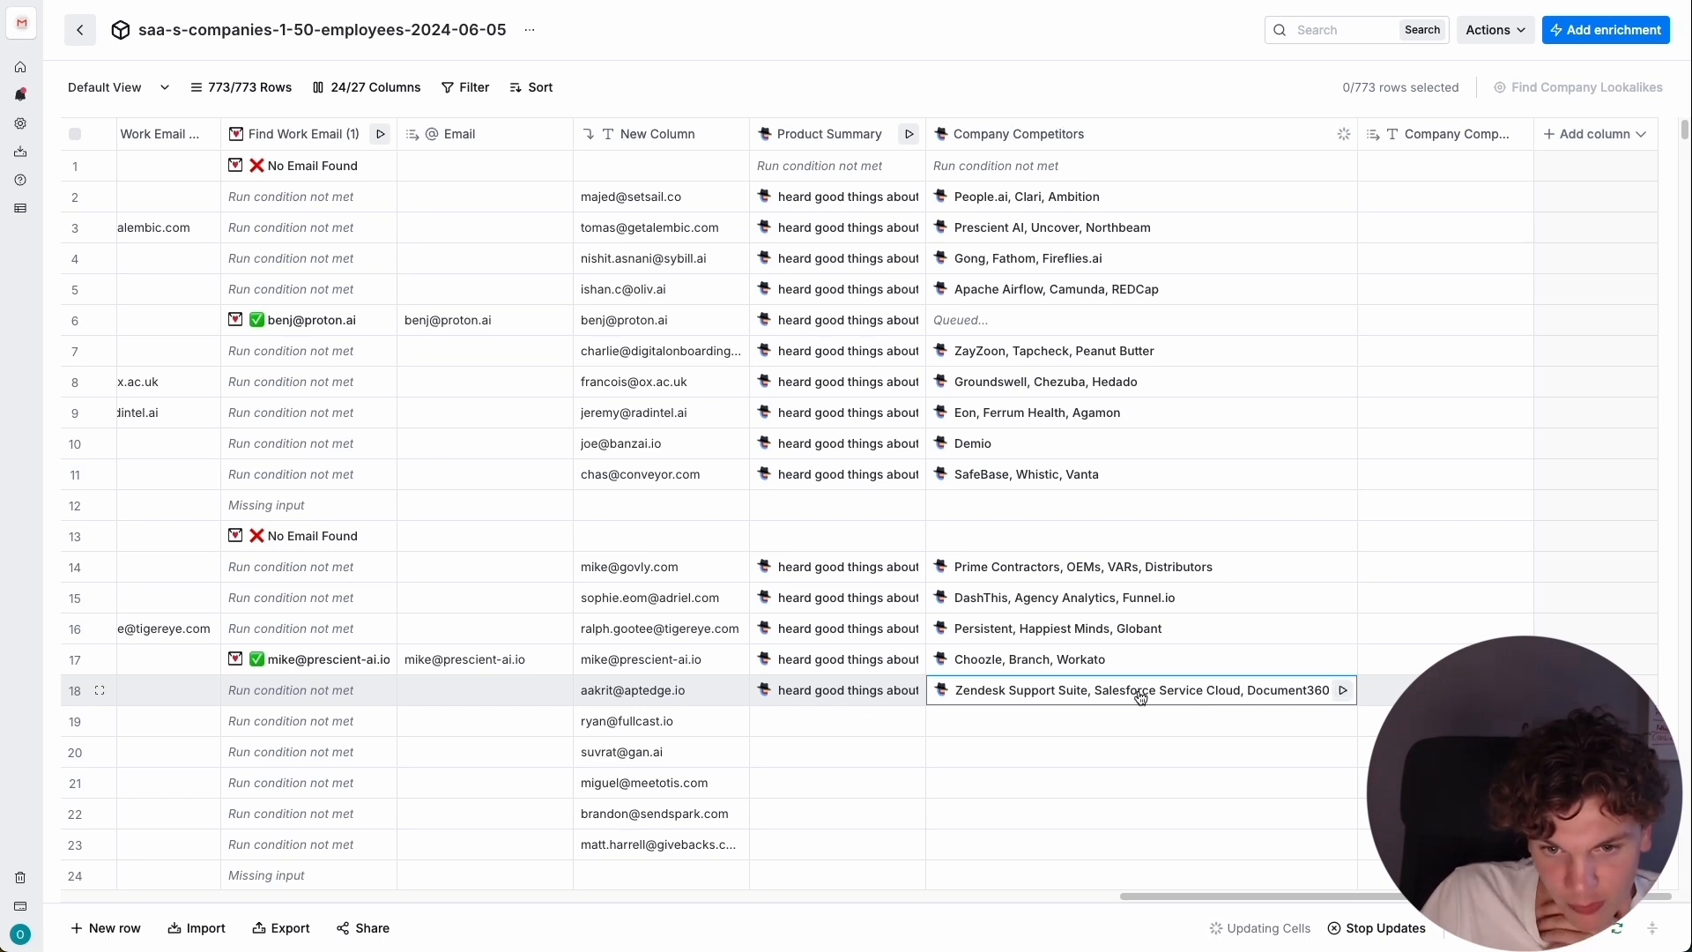
pyautogui.scroll(-2, 1136, 625)
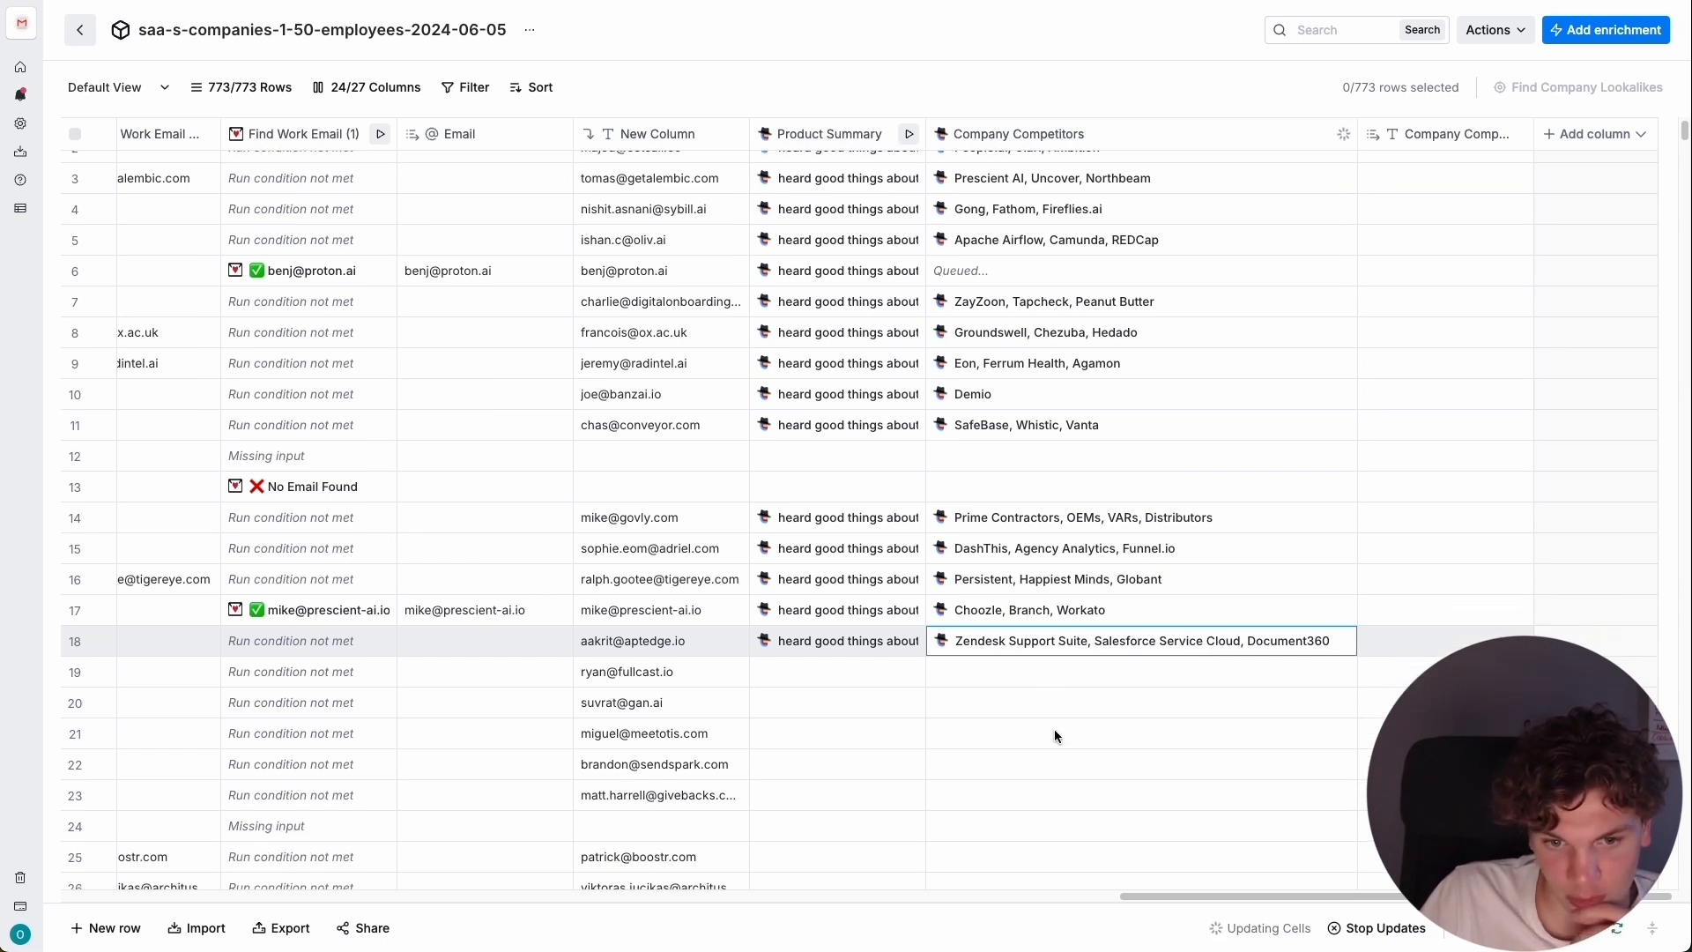
pyautogui.scroll(2, 1150, 587)
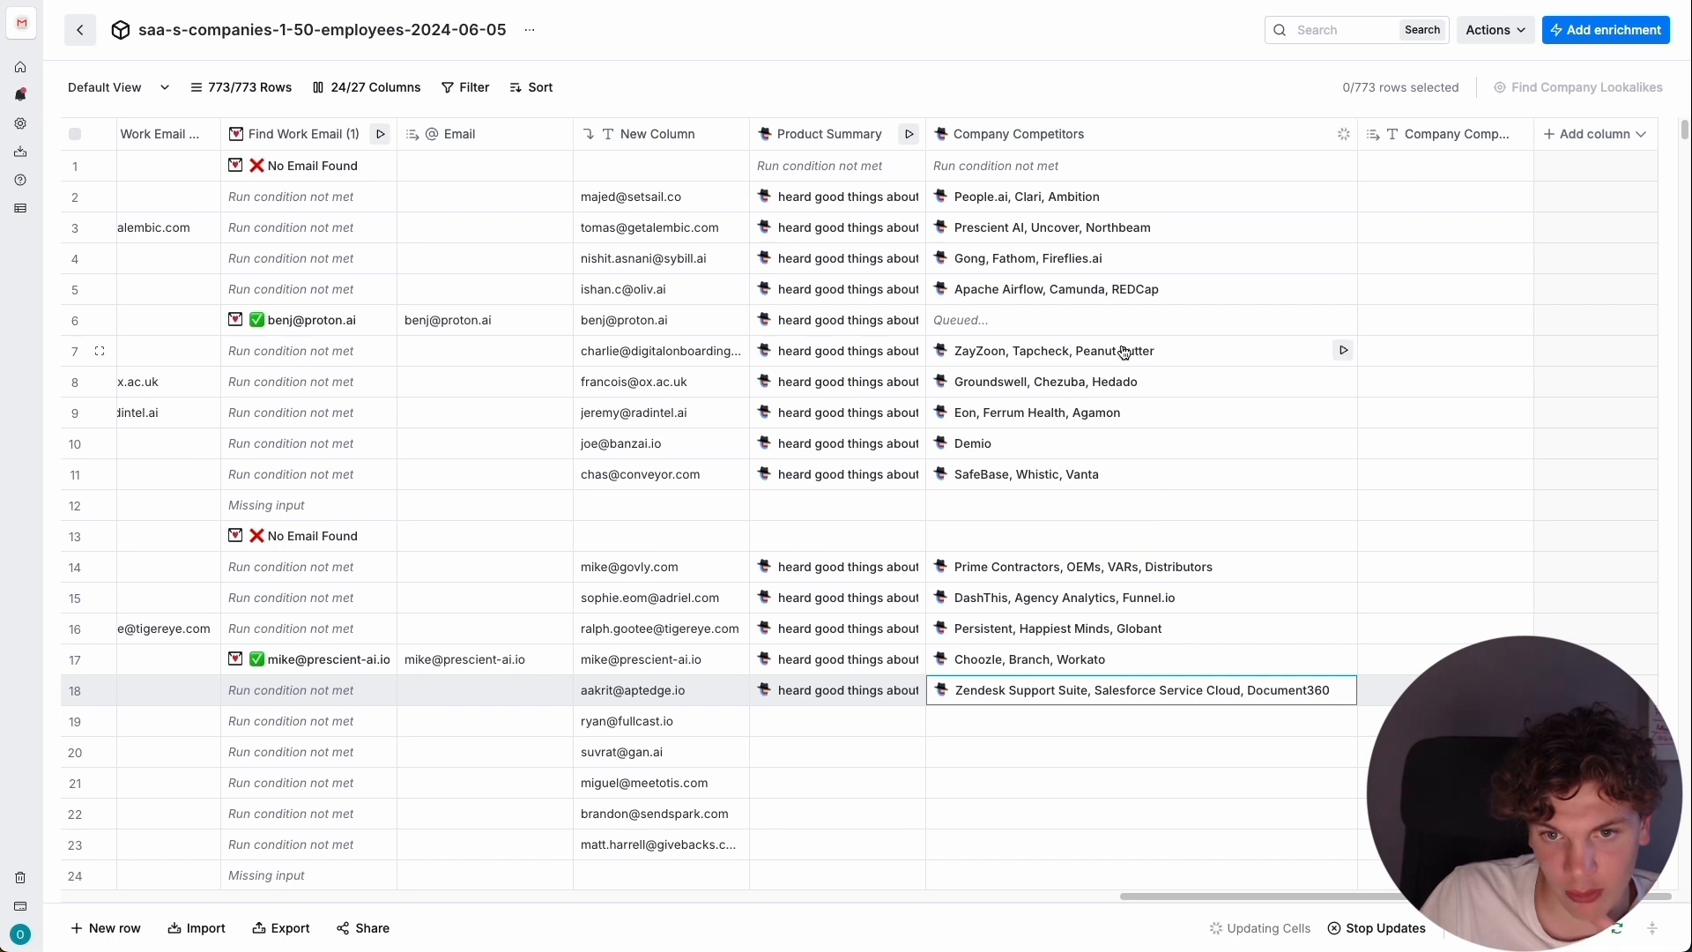
pyautogui.scroll(-2, 1126, 652)
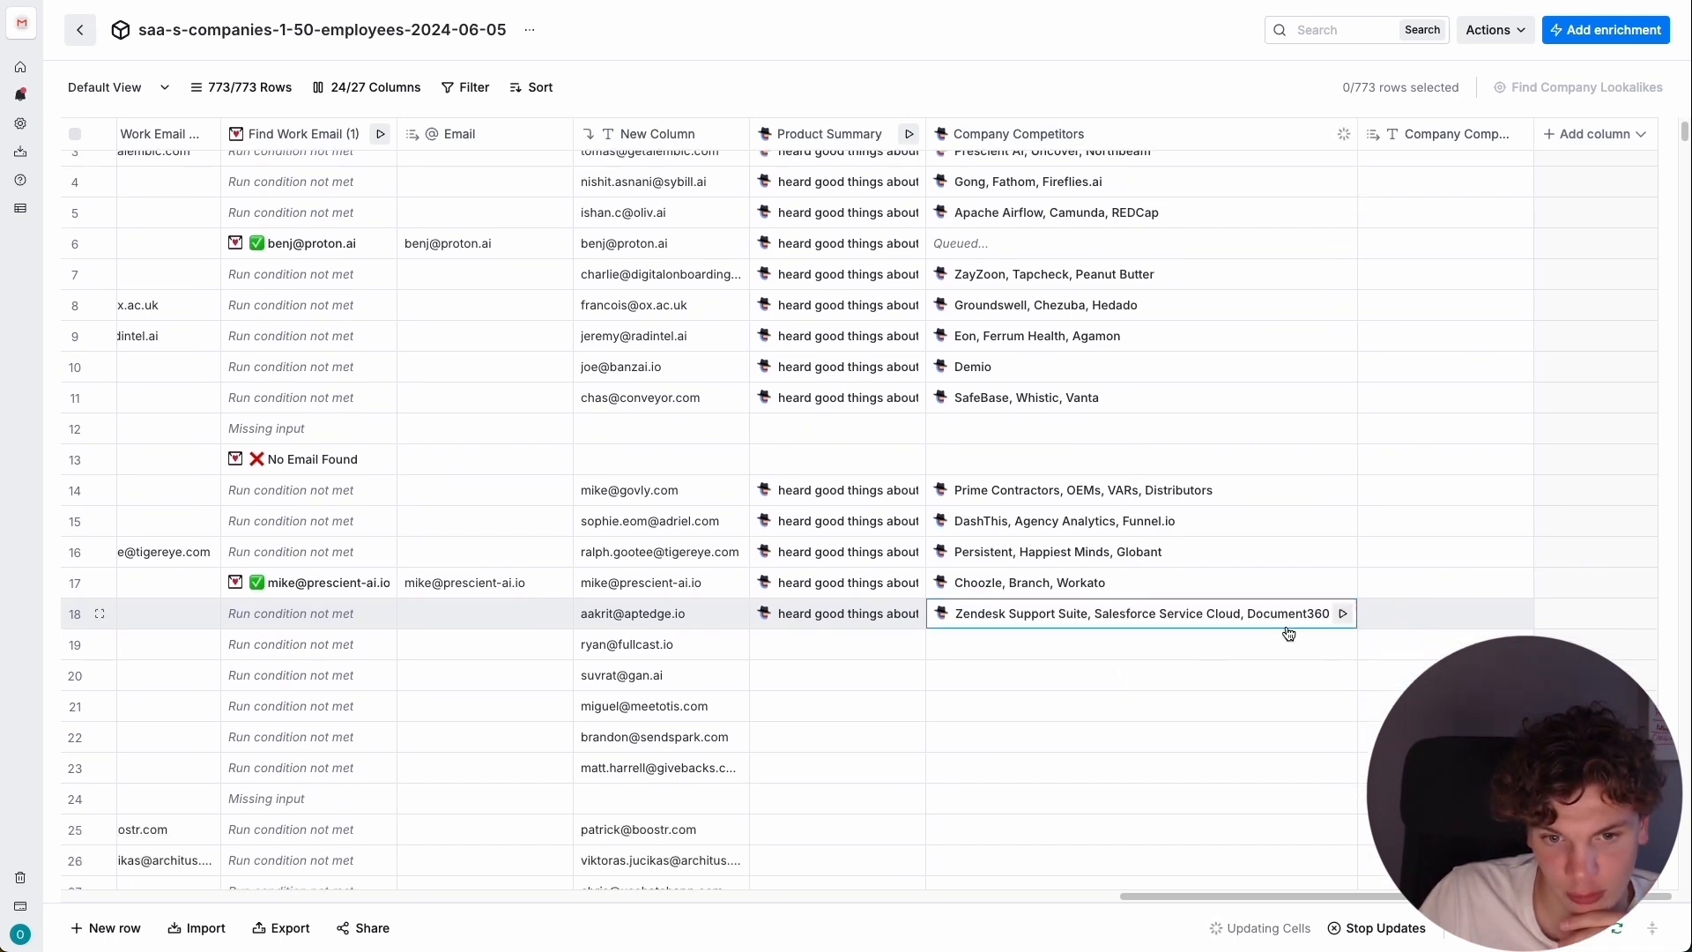
# Run the Product Summary enrichment for rows 20 to 23.
pyautogui.scroll(-2, 914, 628)
pyautogui.click(912, 622)
pyautogui.click(912, 653)
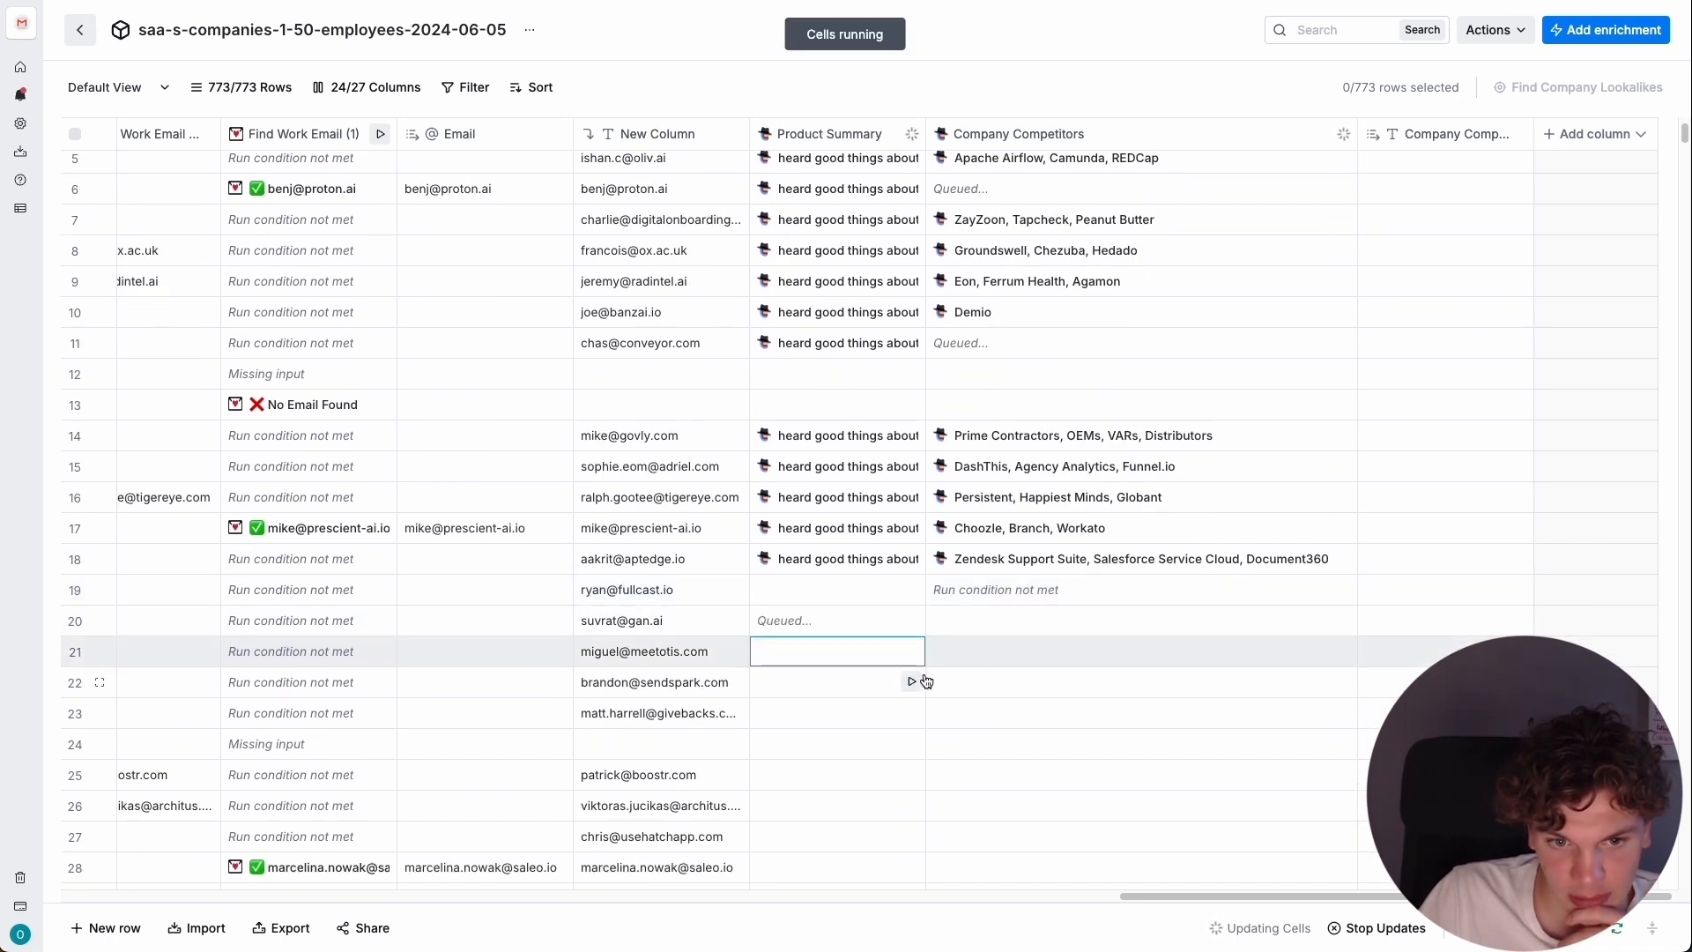
pyautogui.click(913, 684)
pyautogui.click(912, 713)
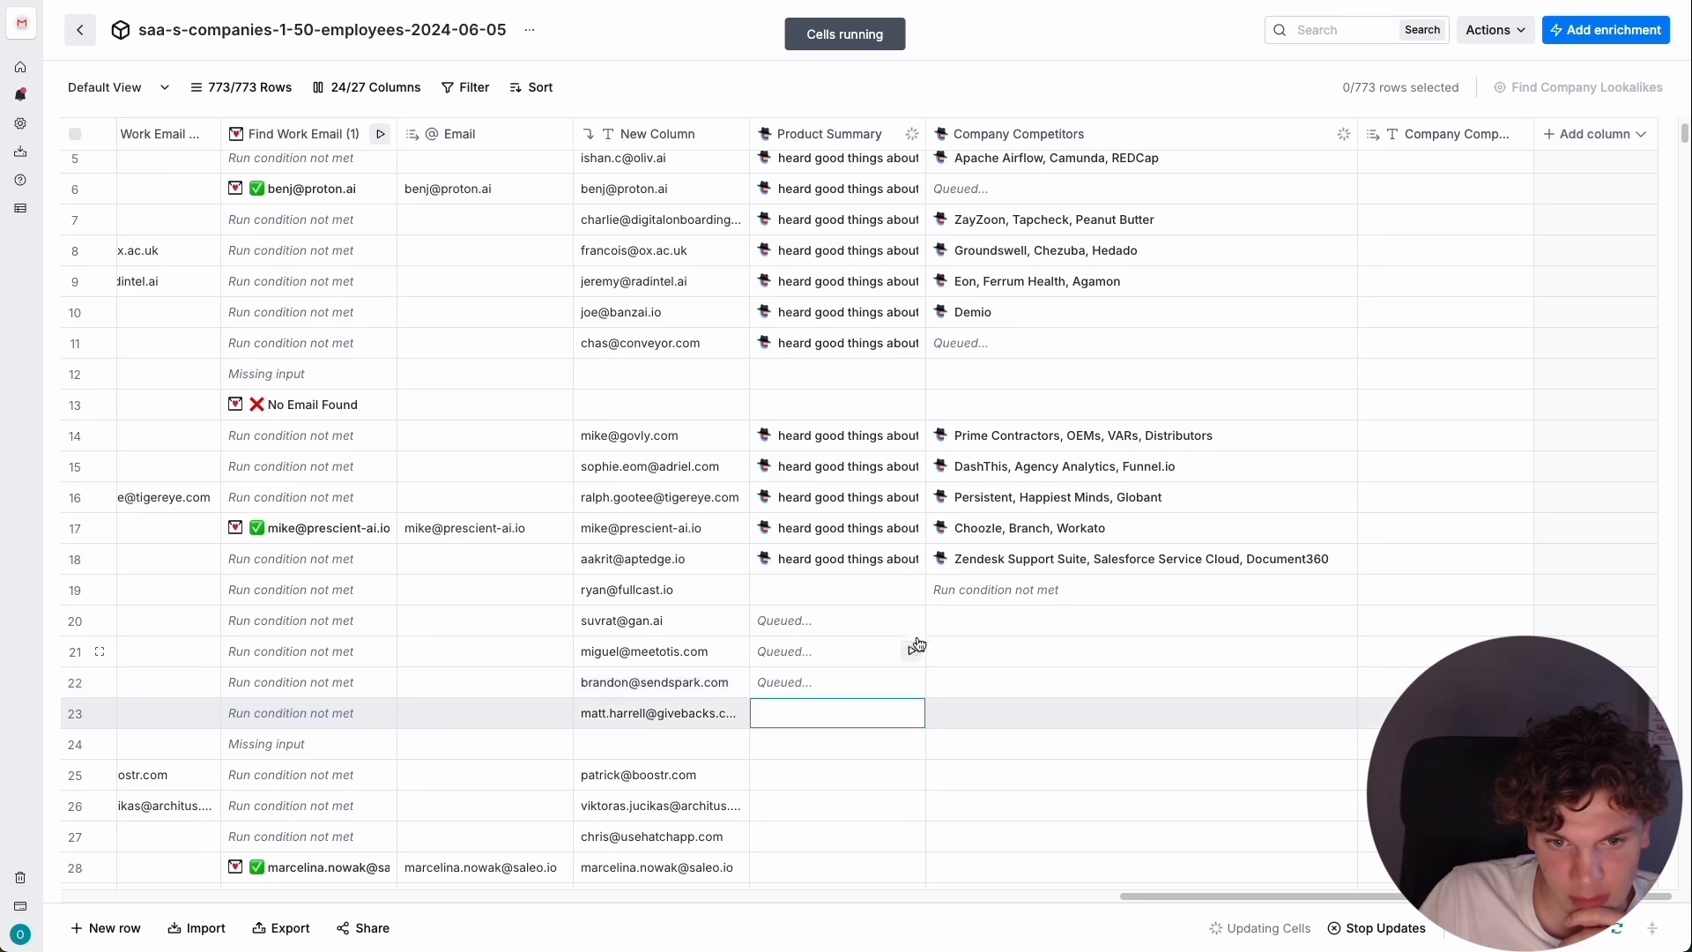
# Check the Product Summary and Company Competitors results of the newly run rows and select row 22.
pyautogui.scroll(-6, 863, 634)
pyautogui.scroll(-3, 828, 687)
pyautogui.scroll(8, 838, 684)
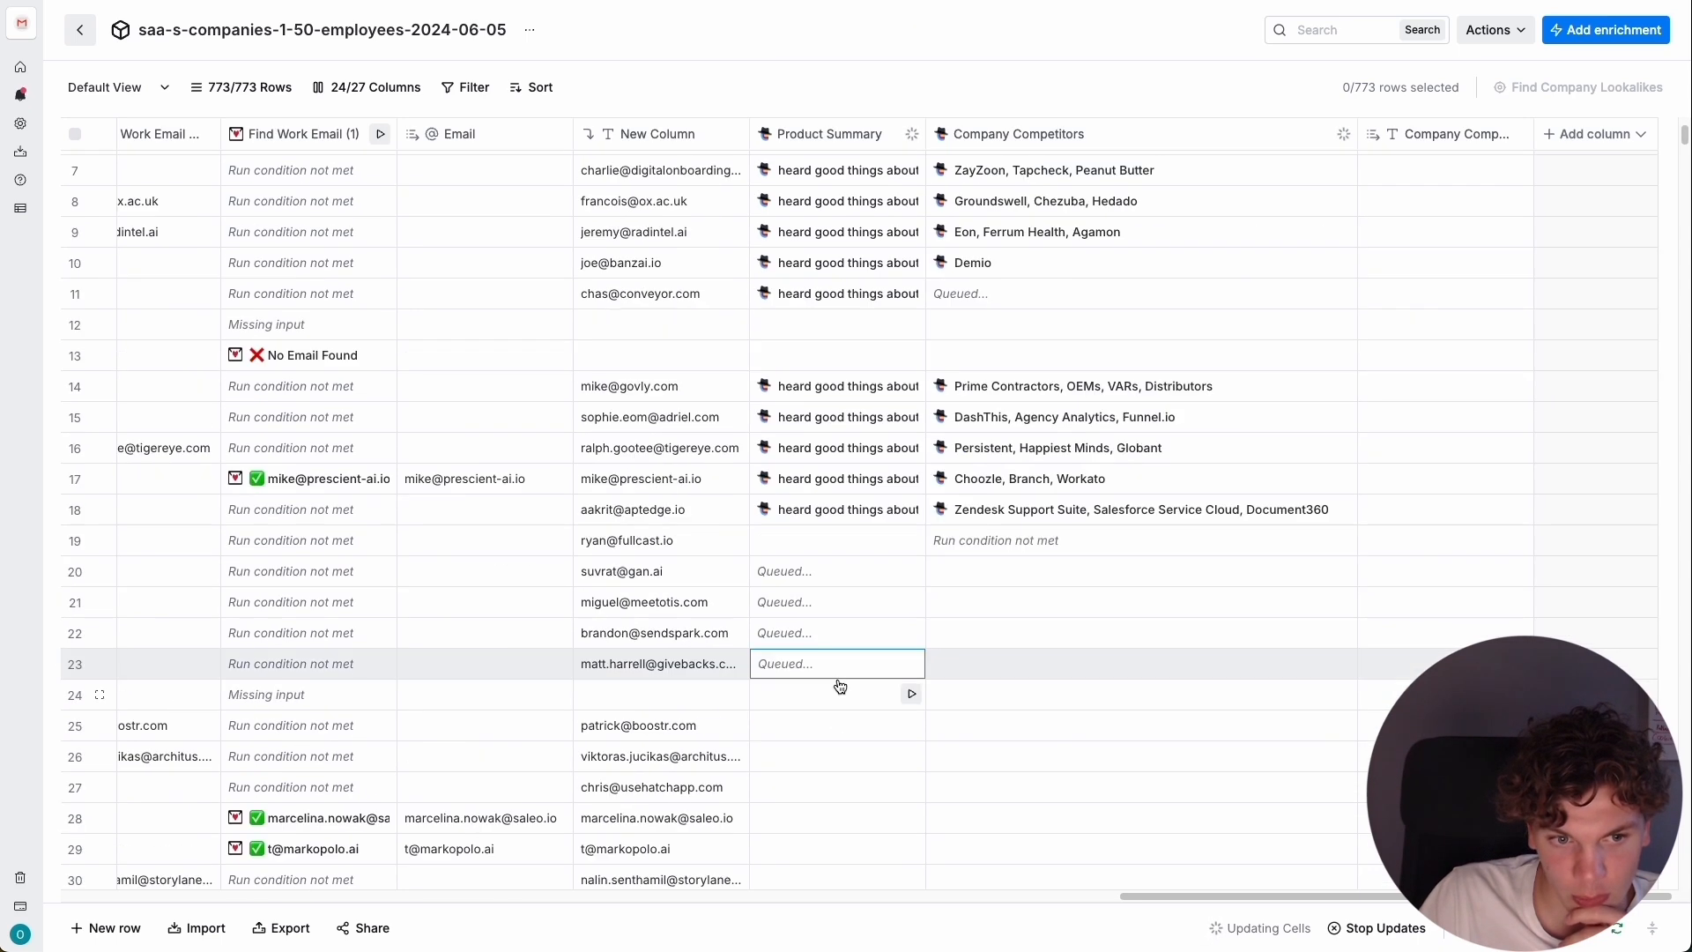
pyautogui.scroll(-8, 537, 557)
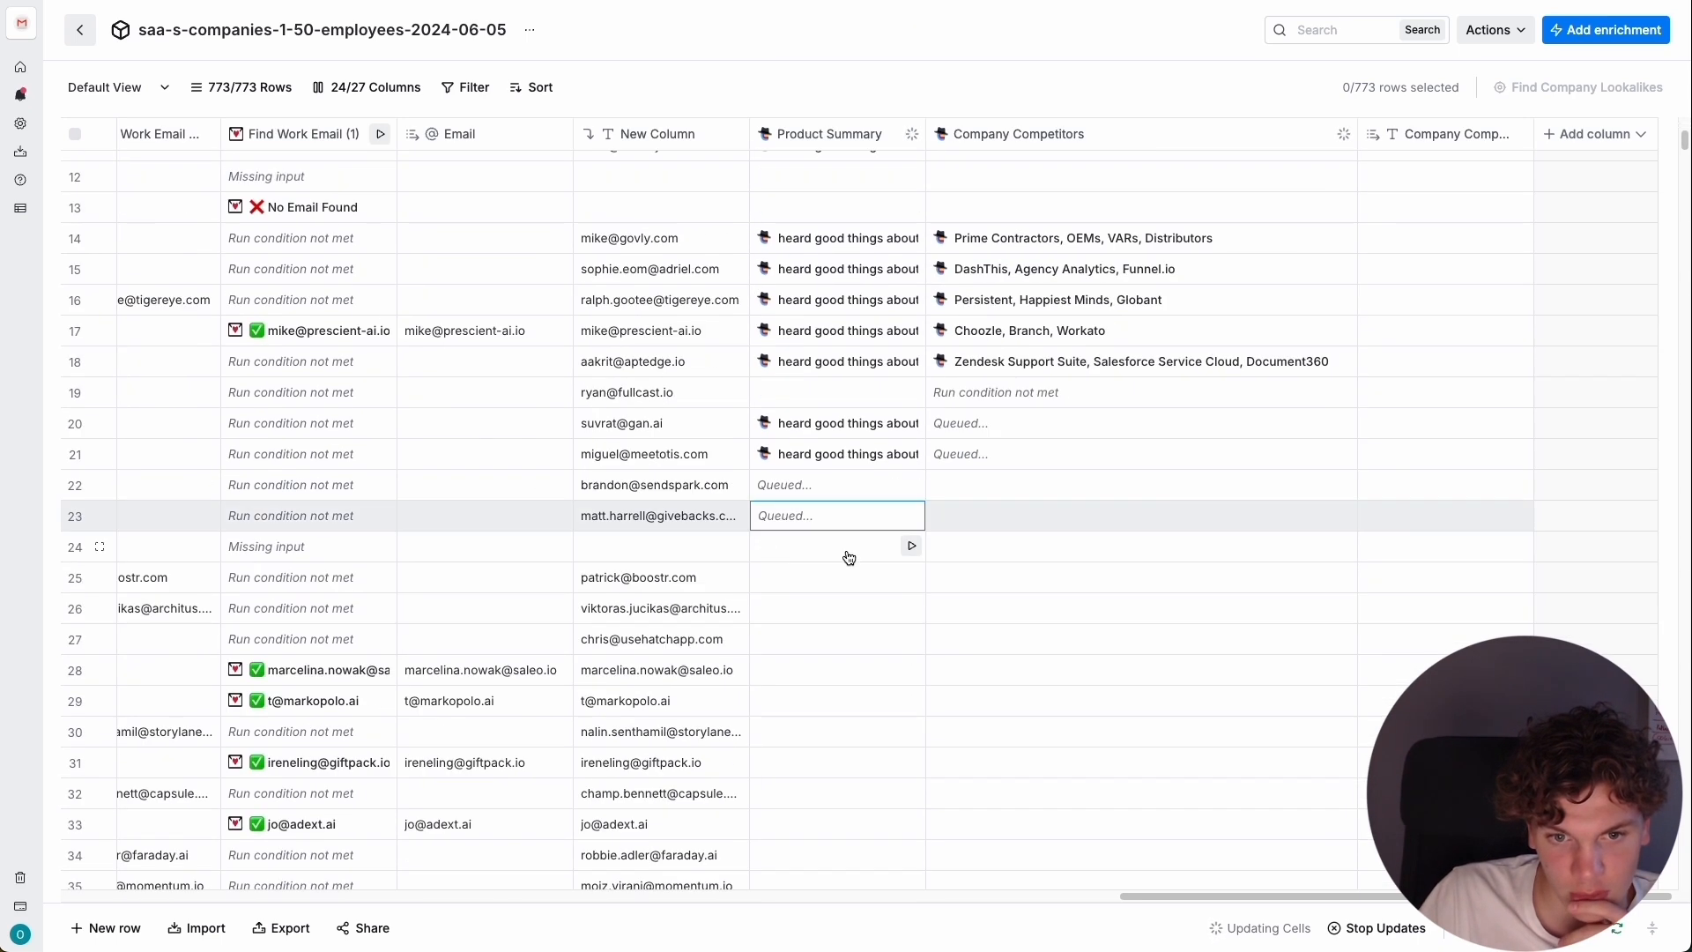
pyautogui.click(695, 563)
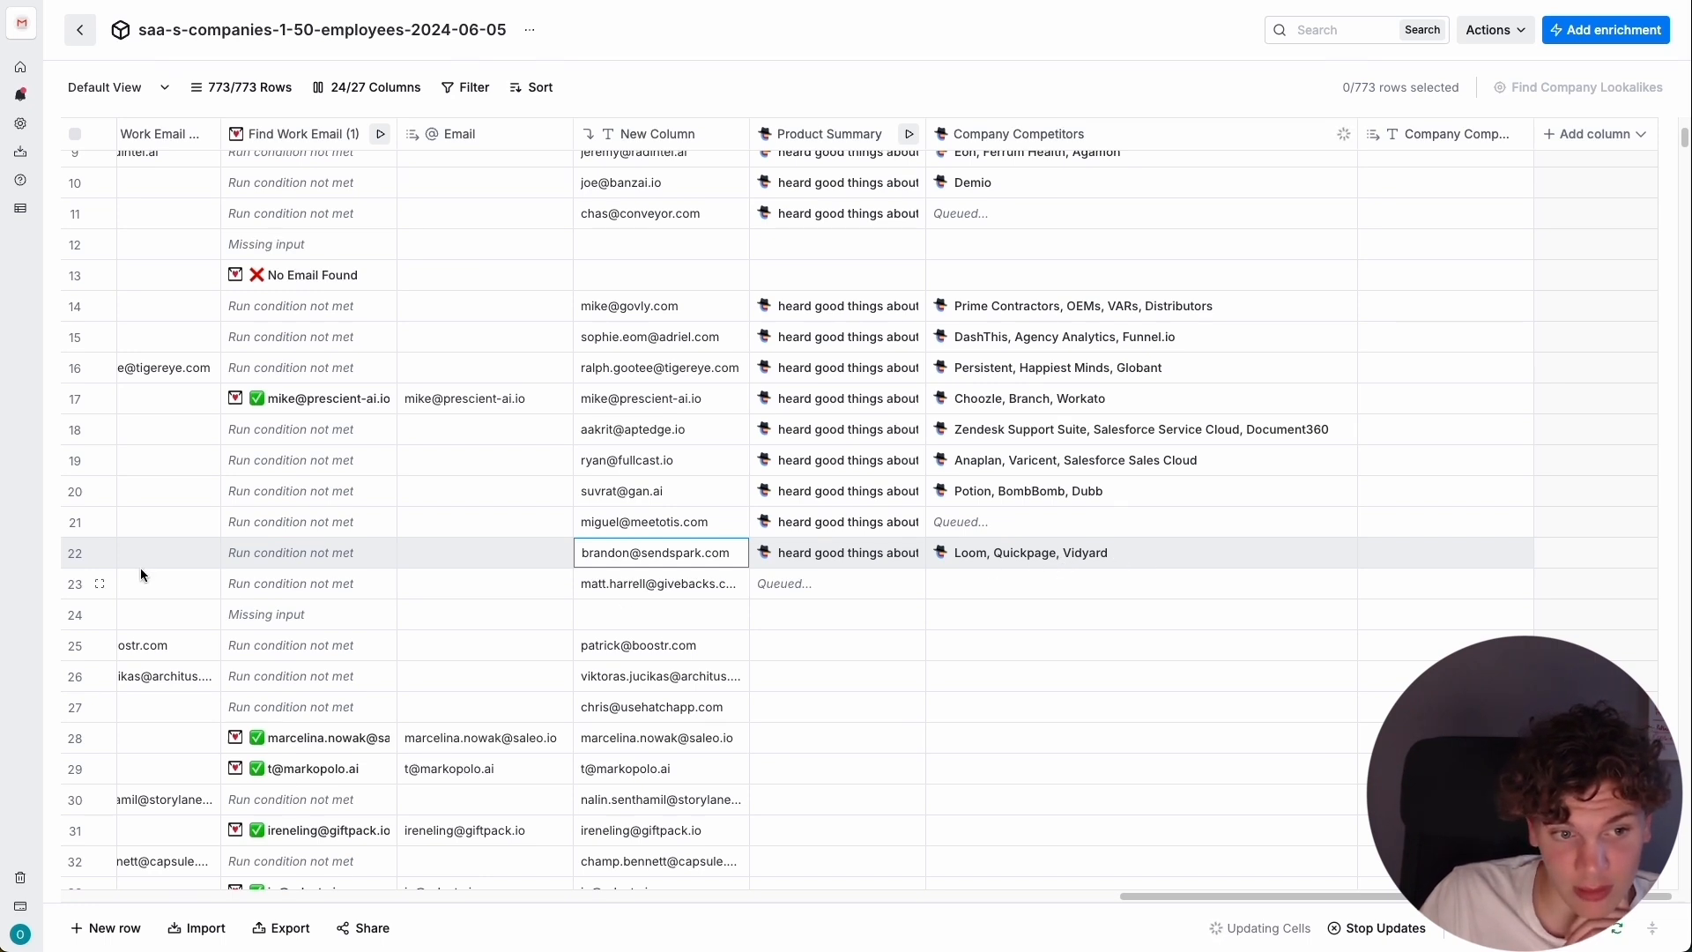
pyautogui.click(77, 555)
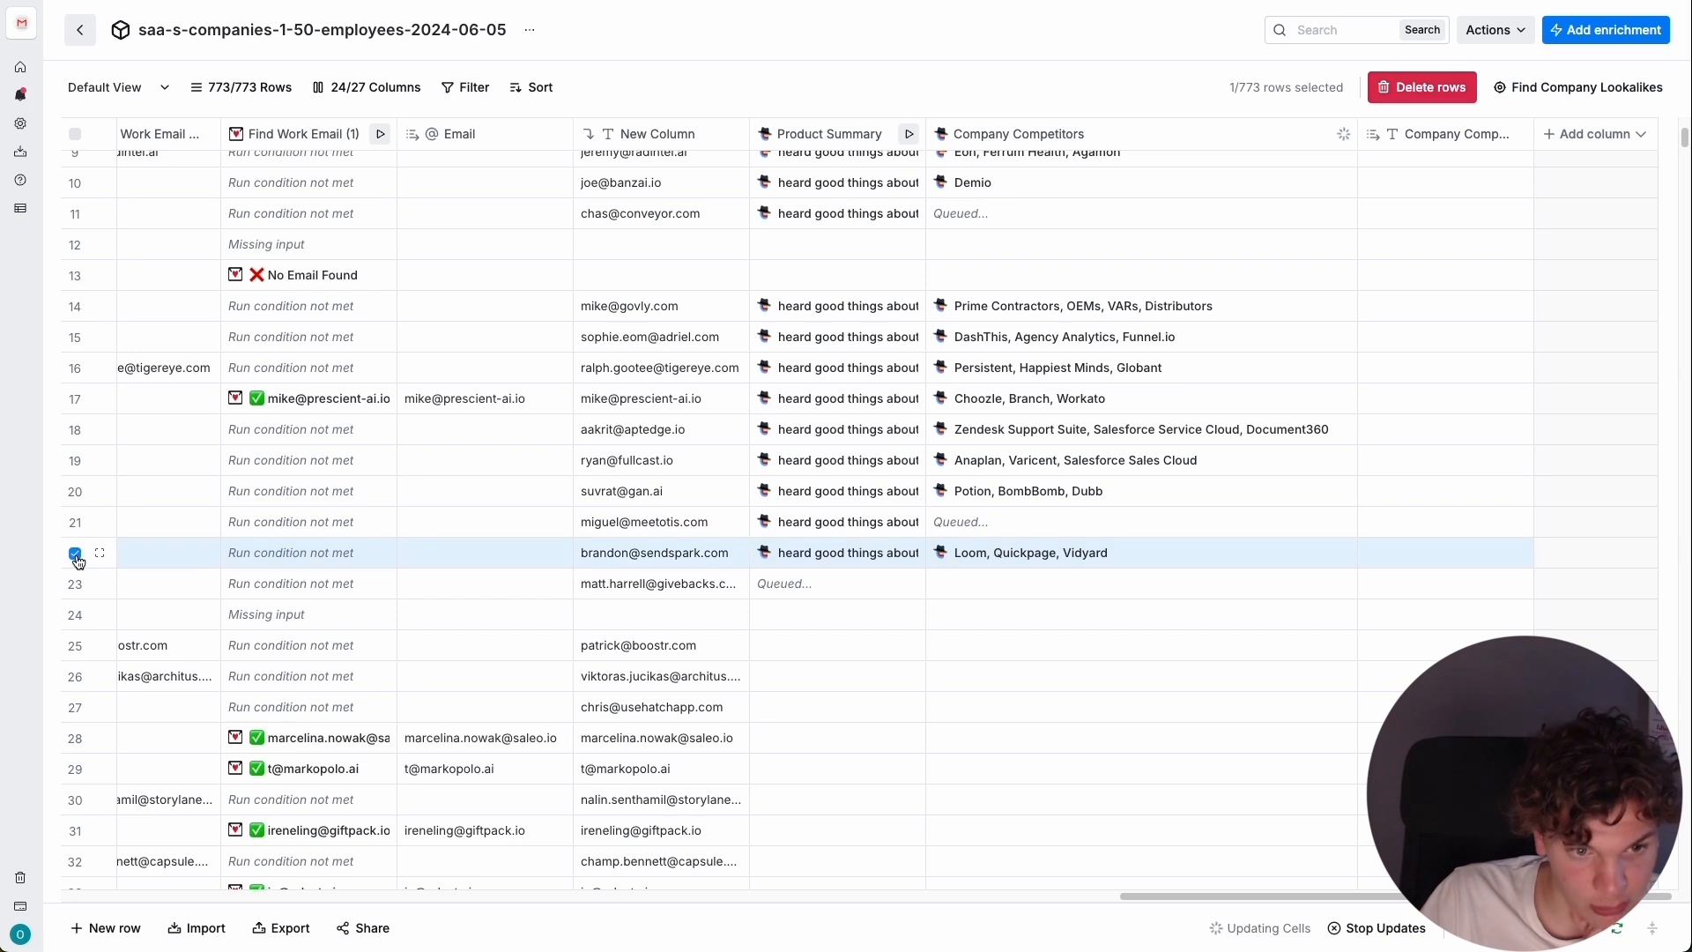
# Delete the selected row 22 from the table.
pyautogui.click(1417, 99)
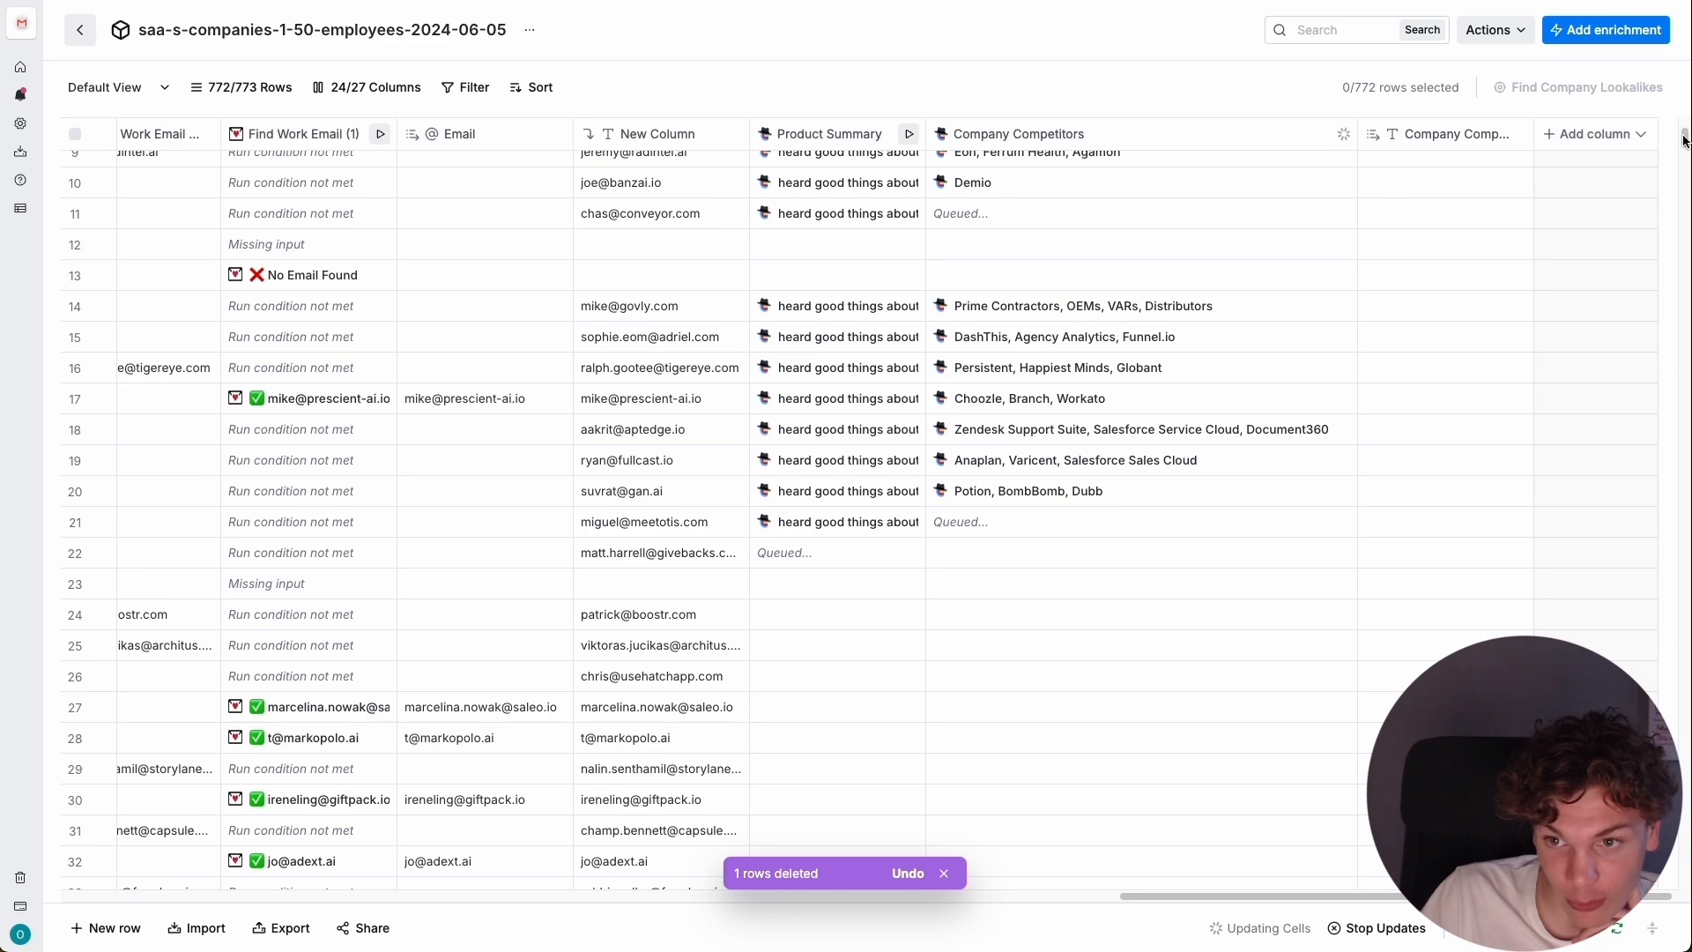
# Hide the two Find Work Email text columns and the Email column.
pyautogui.scroll(3, 912, 584)
pyautogui.hscroll(-10, 796, 869)
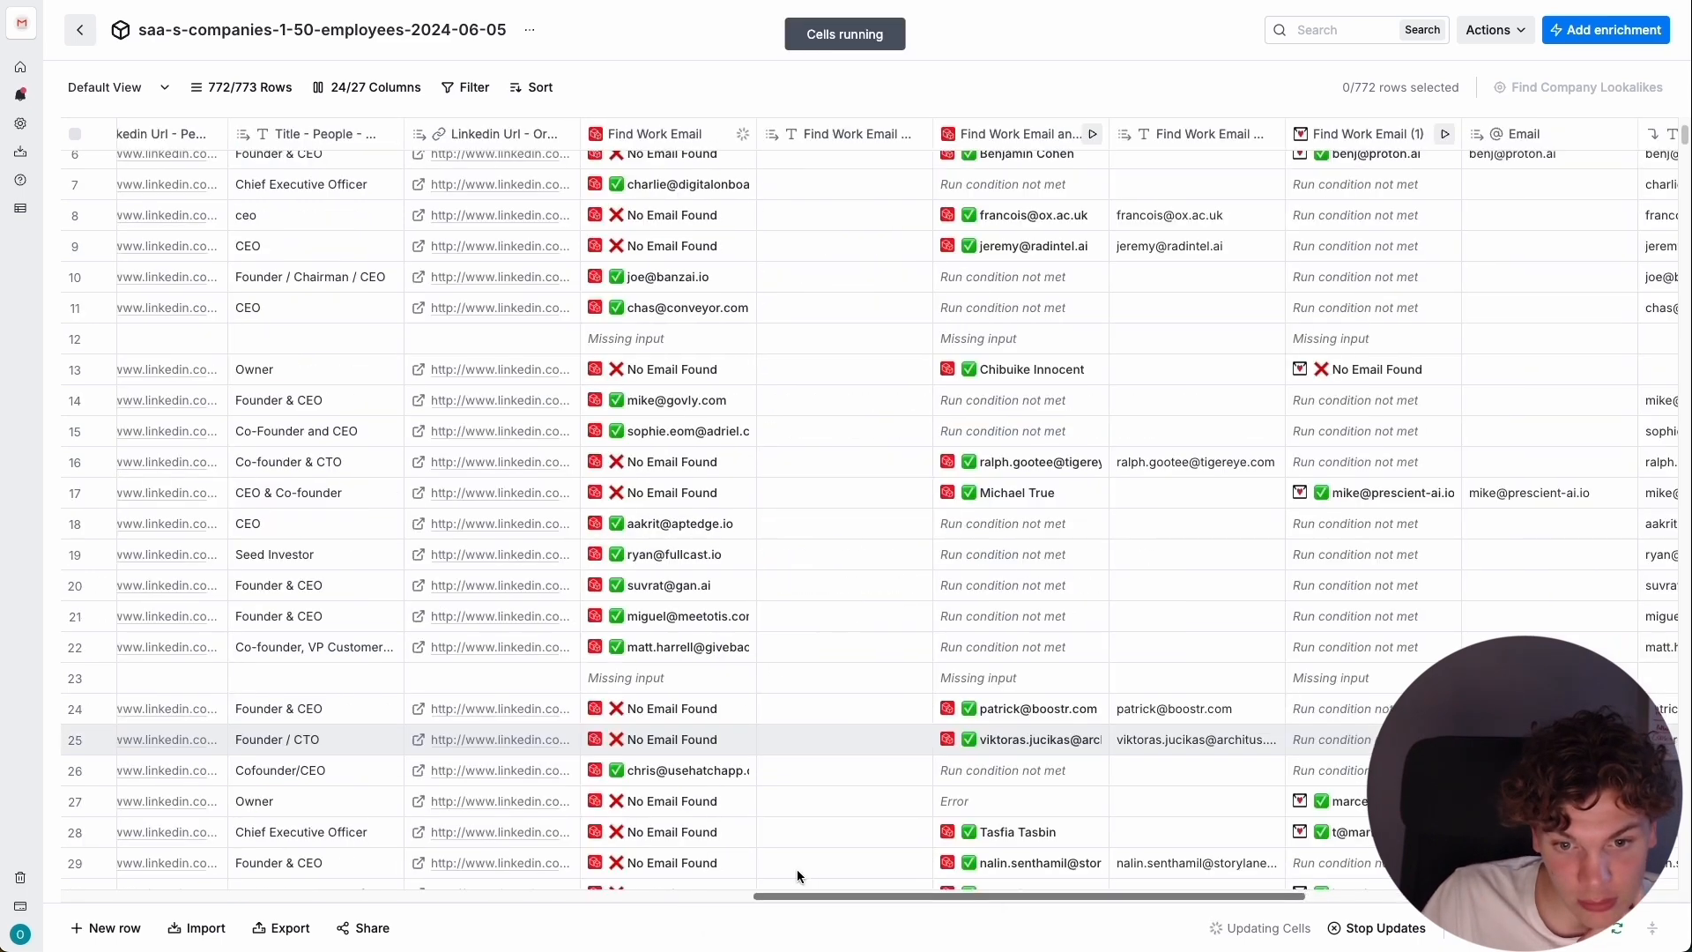
pyautogui.scroll(3, 634, 126)
pyautogui.hscroll(5, 635, 126)
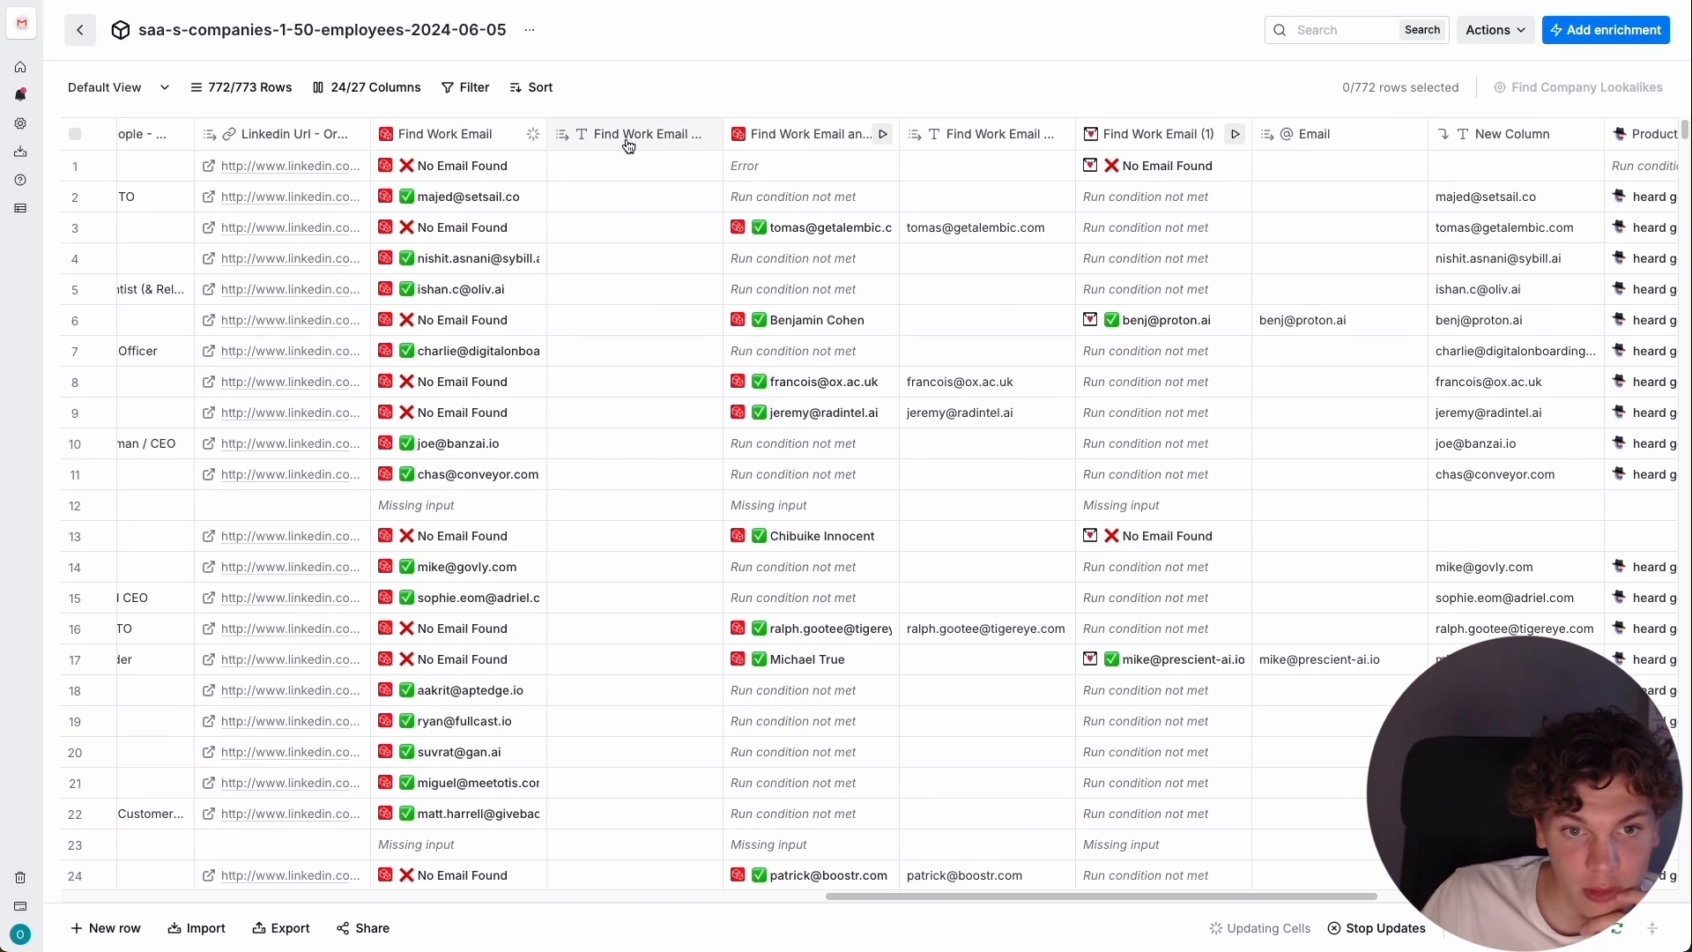
pyautogui.hscroll(-5, 628, 145)
pyautogui.click(1154, 134)
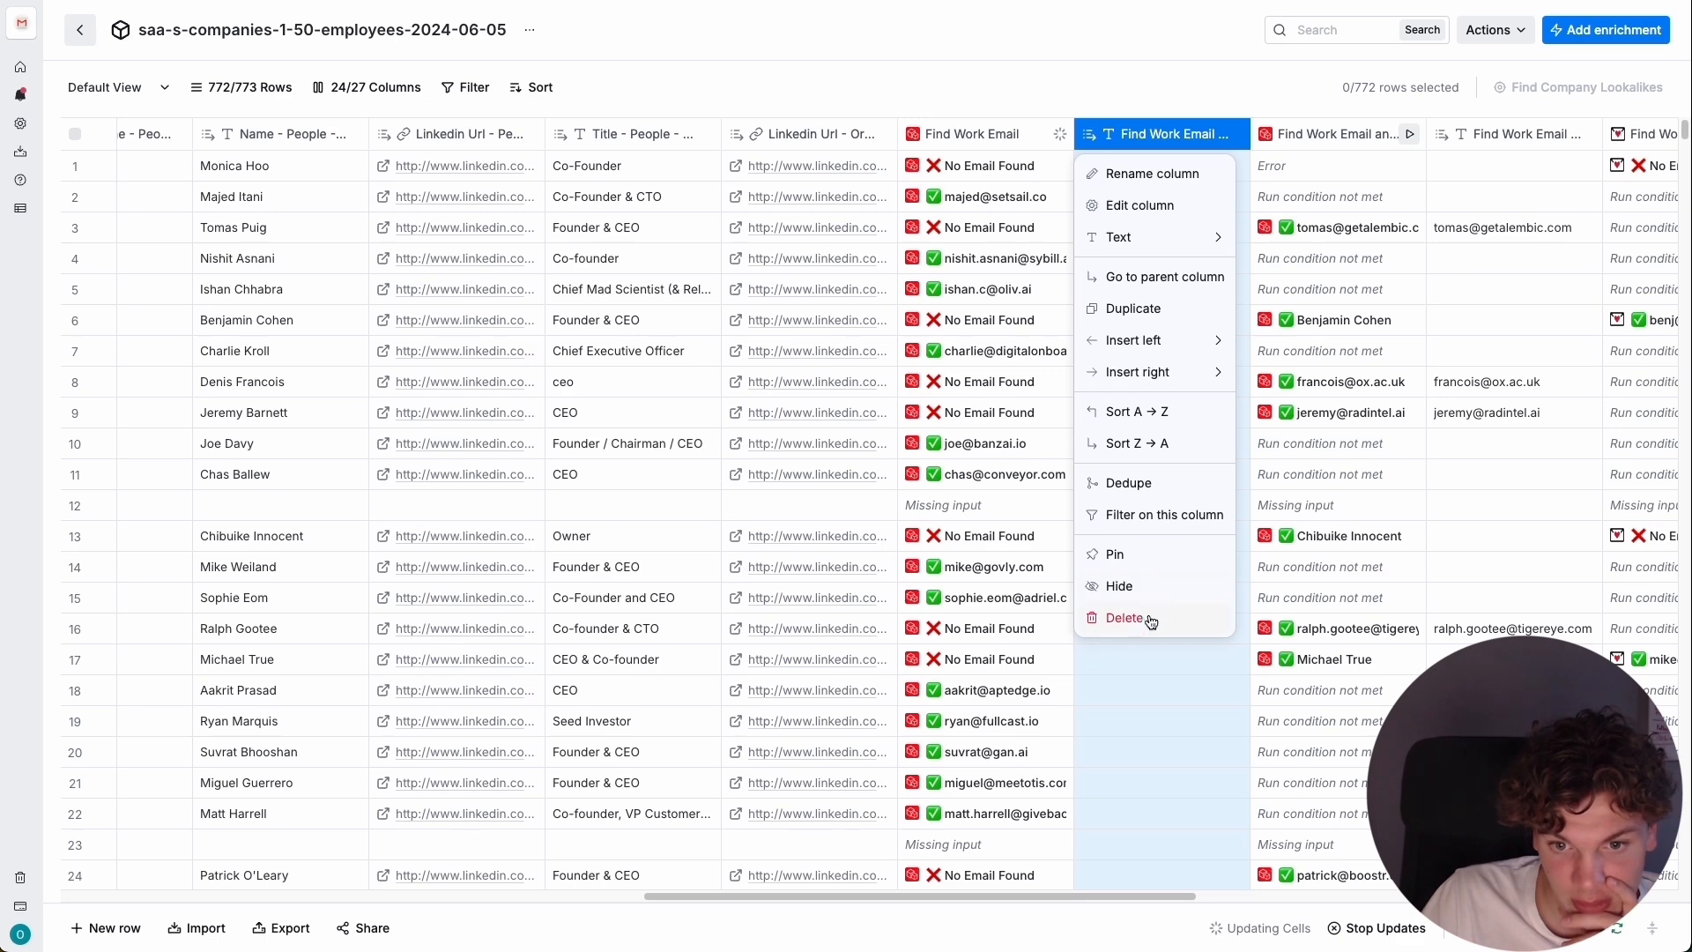
pyautogui.click(1162, 583)
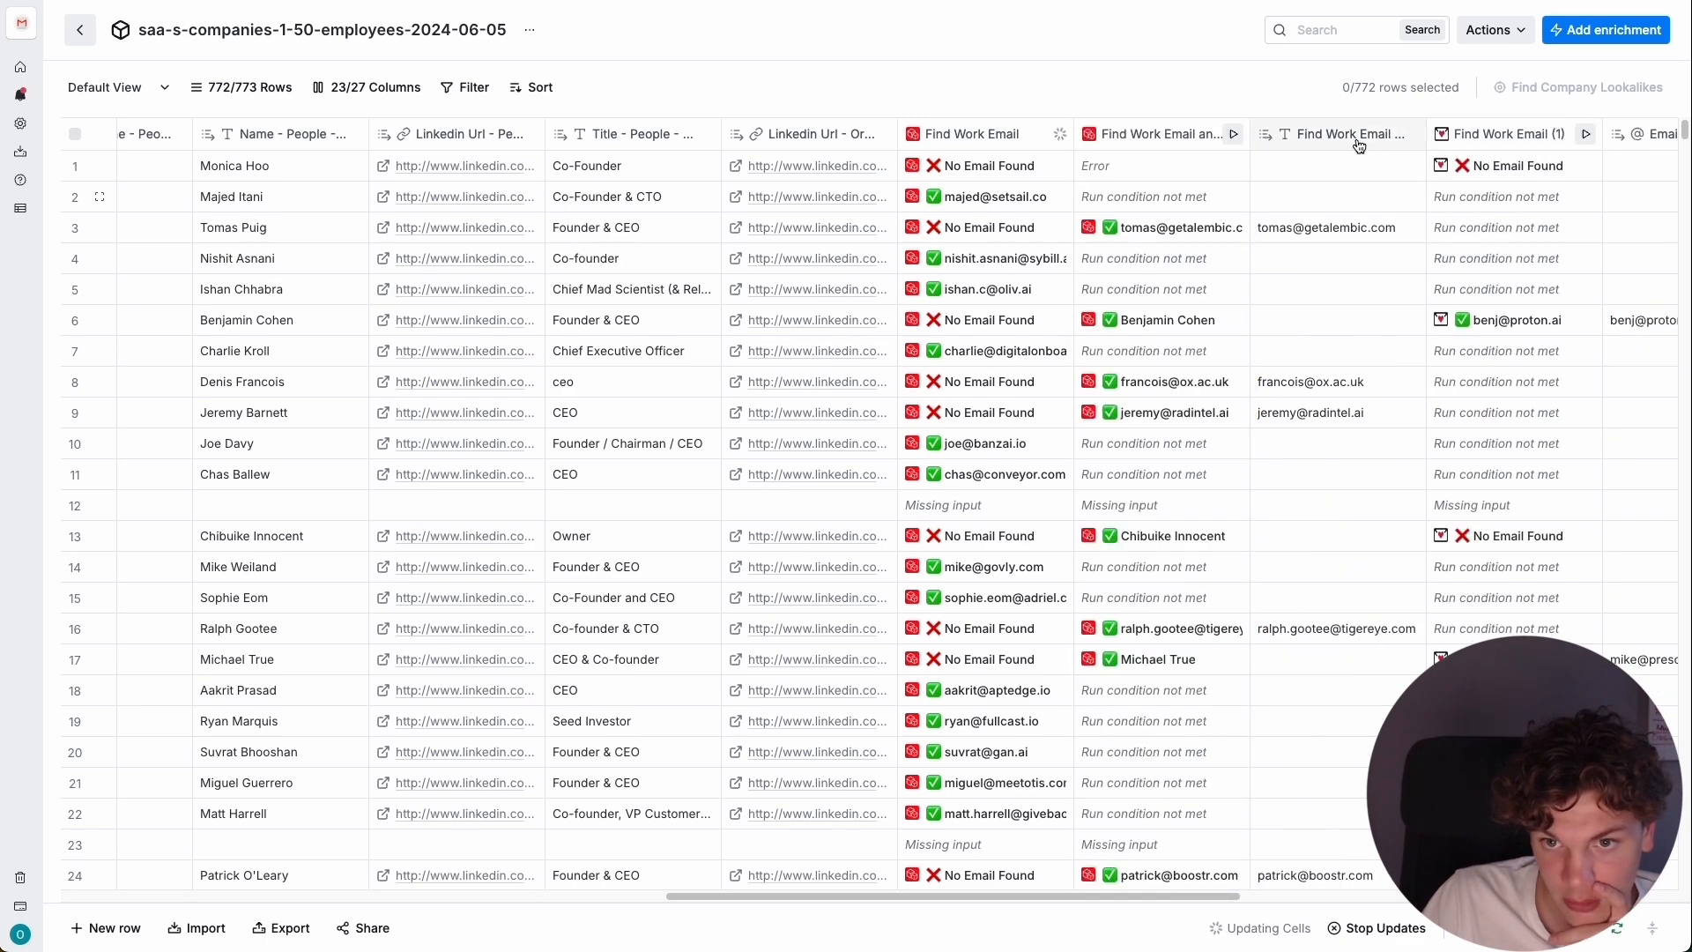
pyautogui.click(1161, 583)
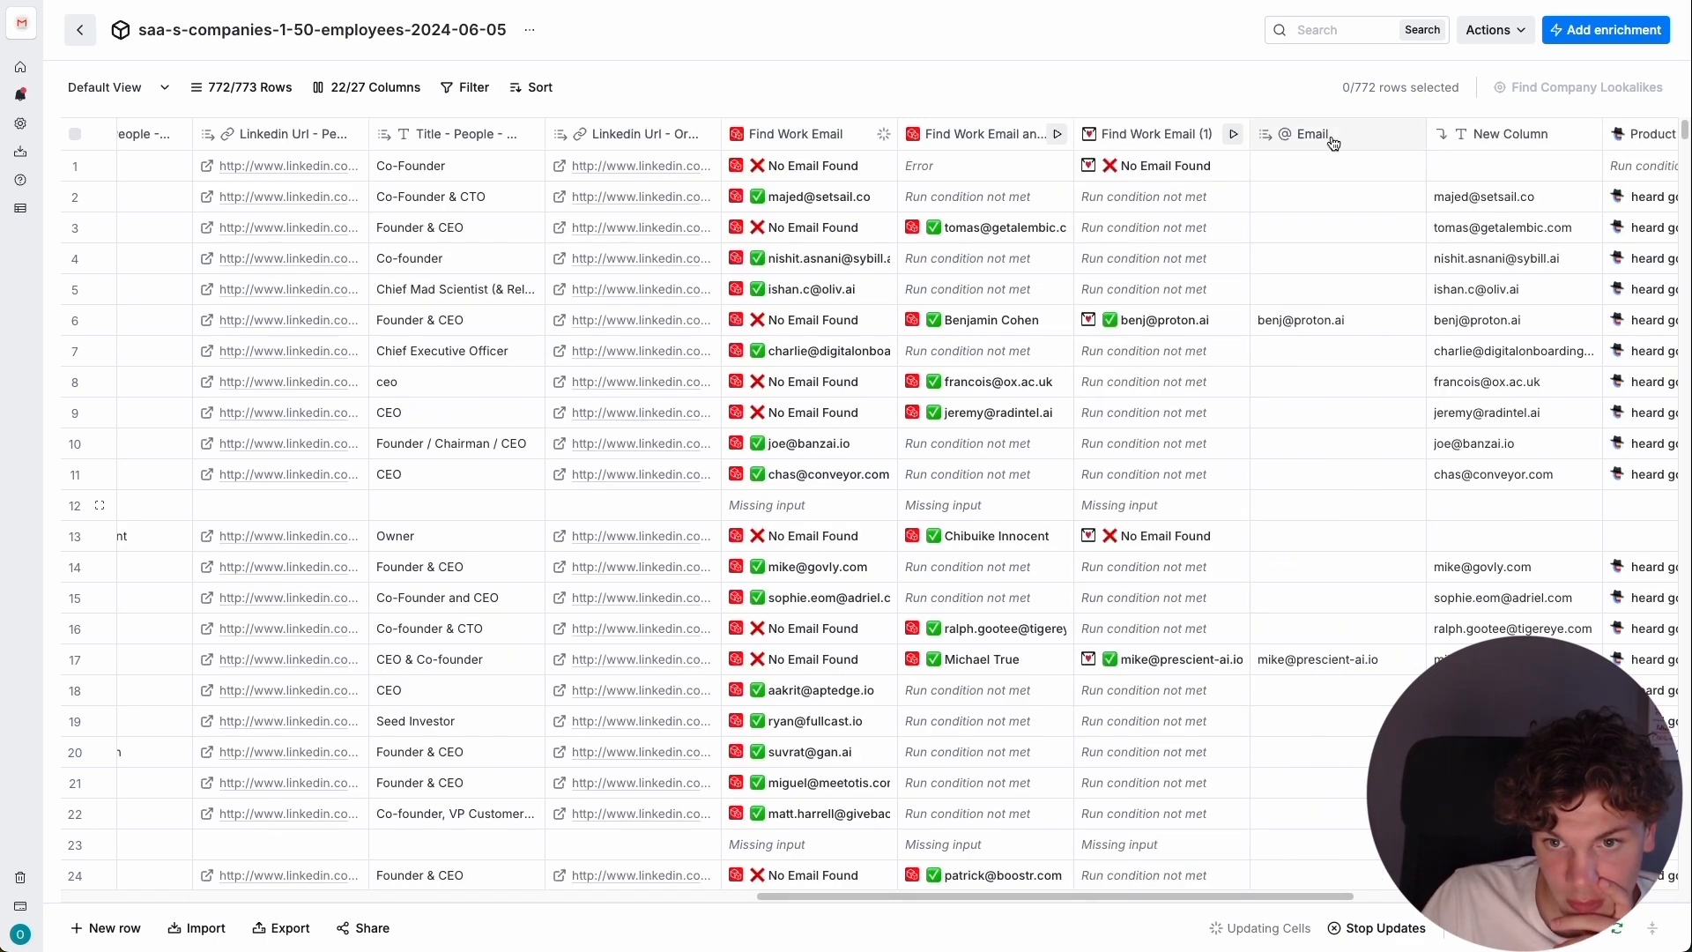
pyautogui.click(1333, 144)
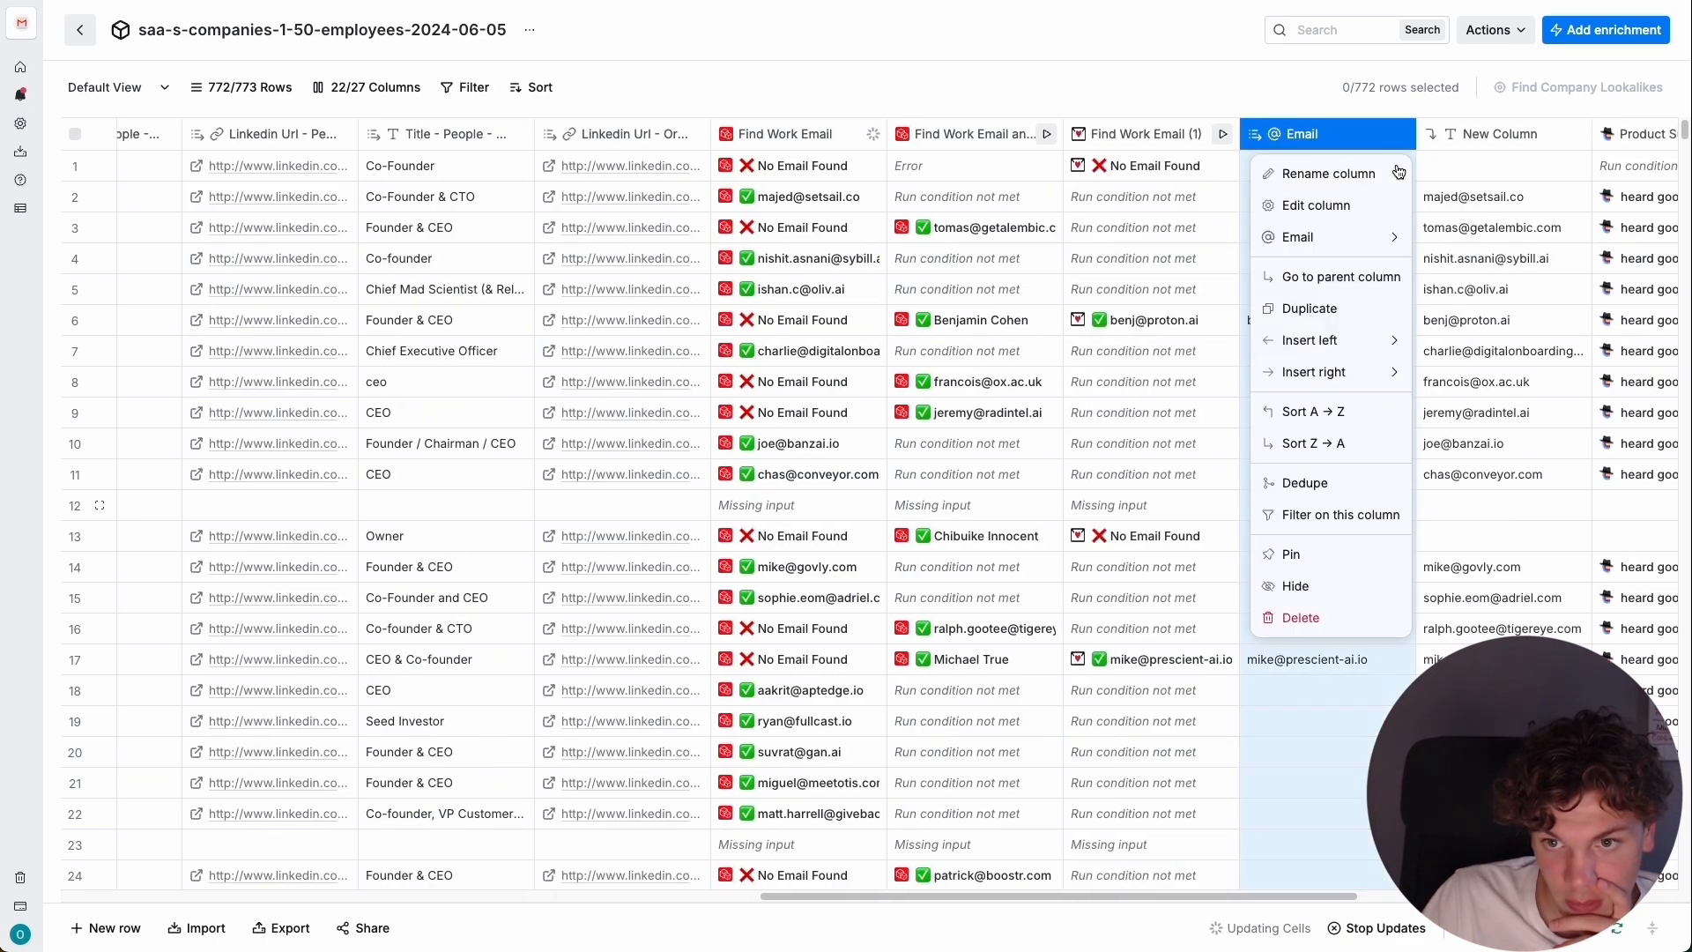
pyautogui.click(1145, 582)
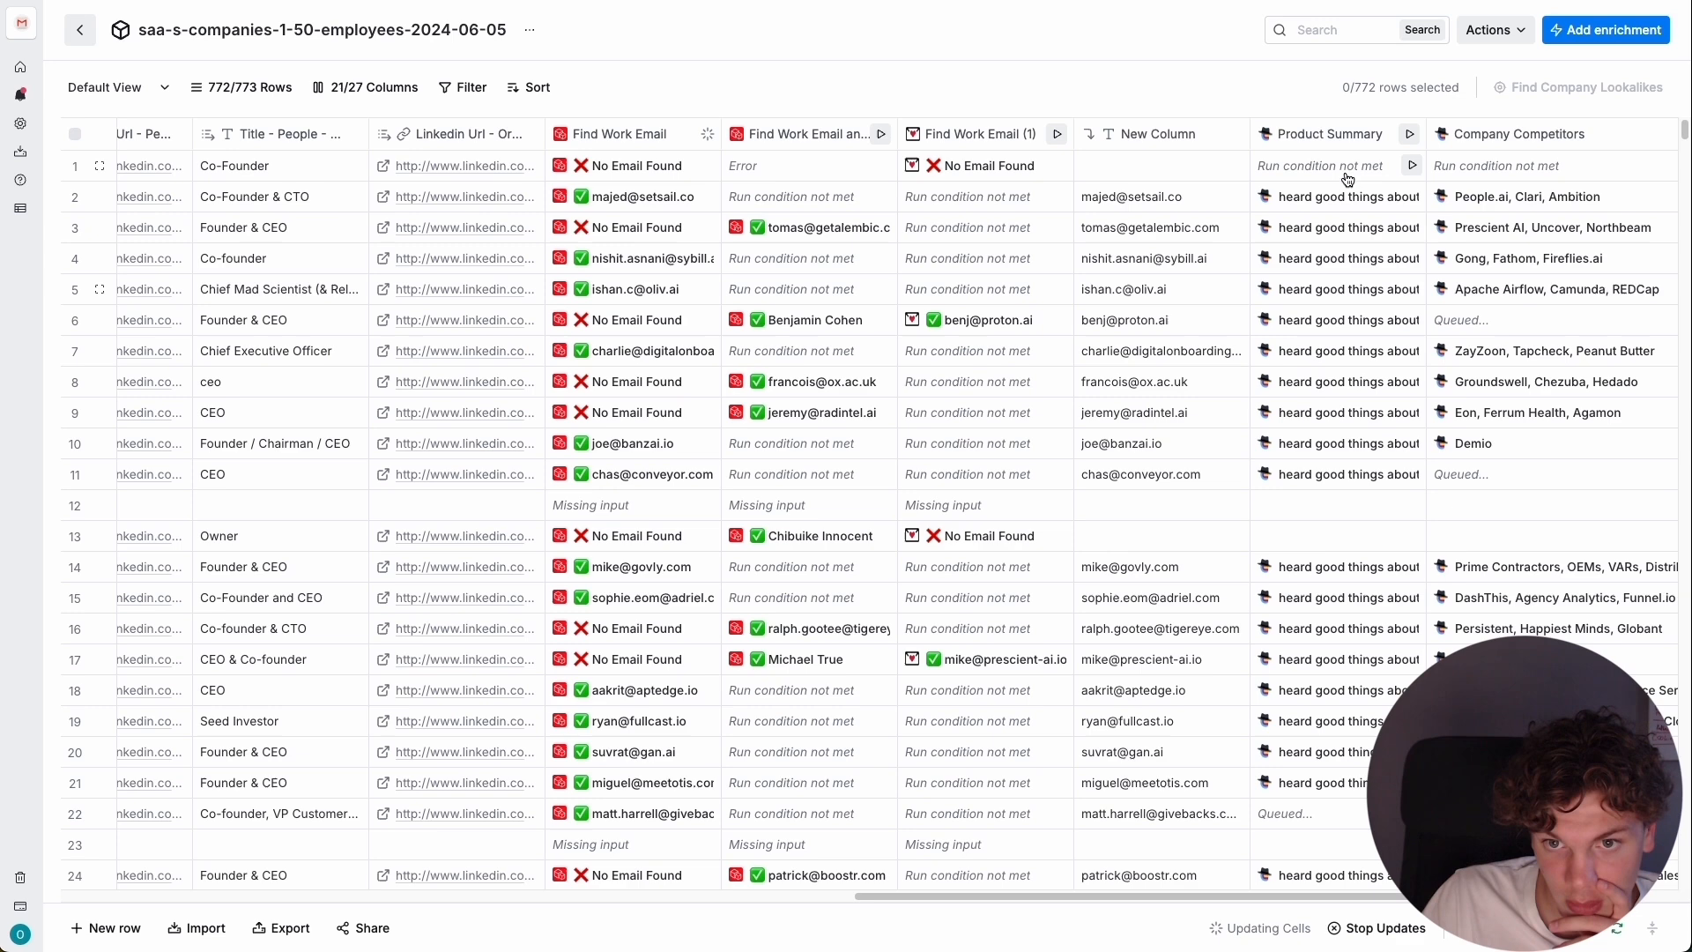
# Rename the column New Column as Email Master.
pyautogui.click(1160, 133)
pyautogui.click(1164, 174)
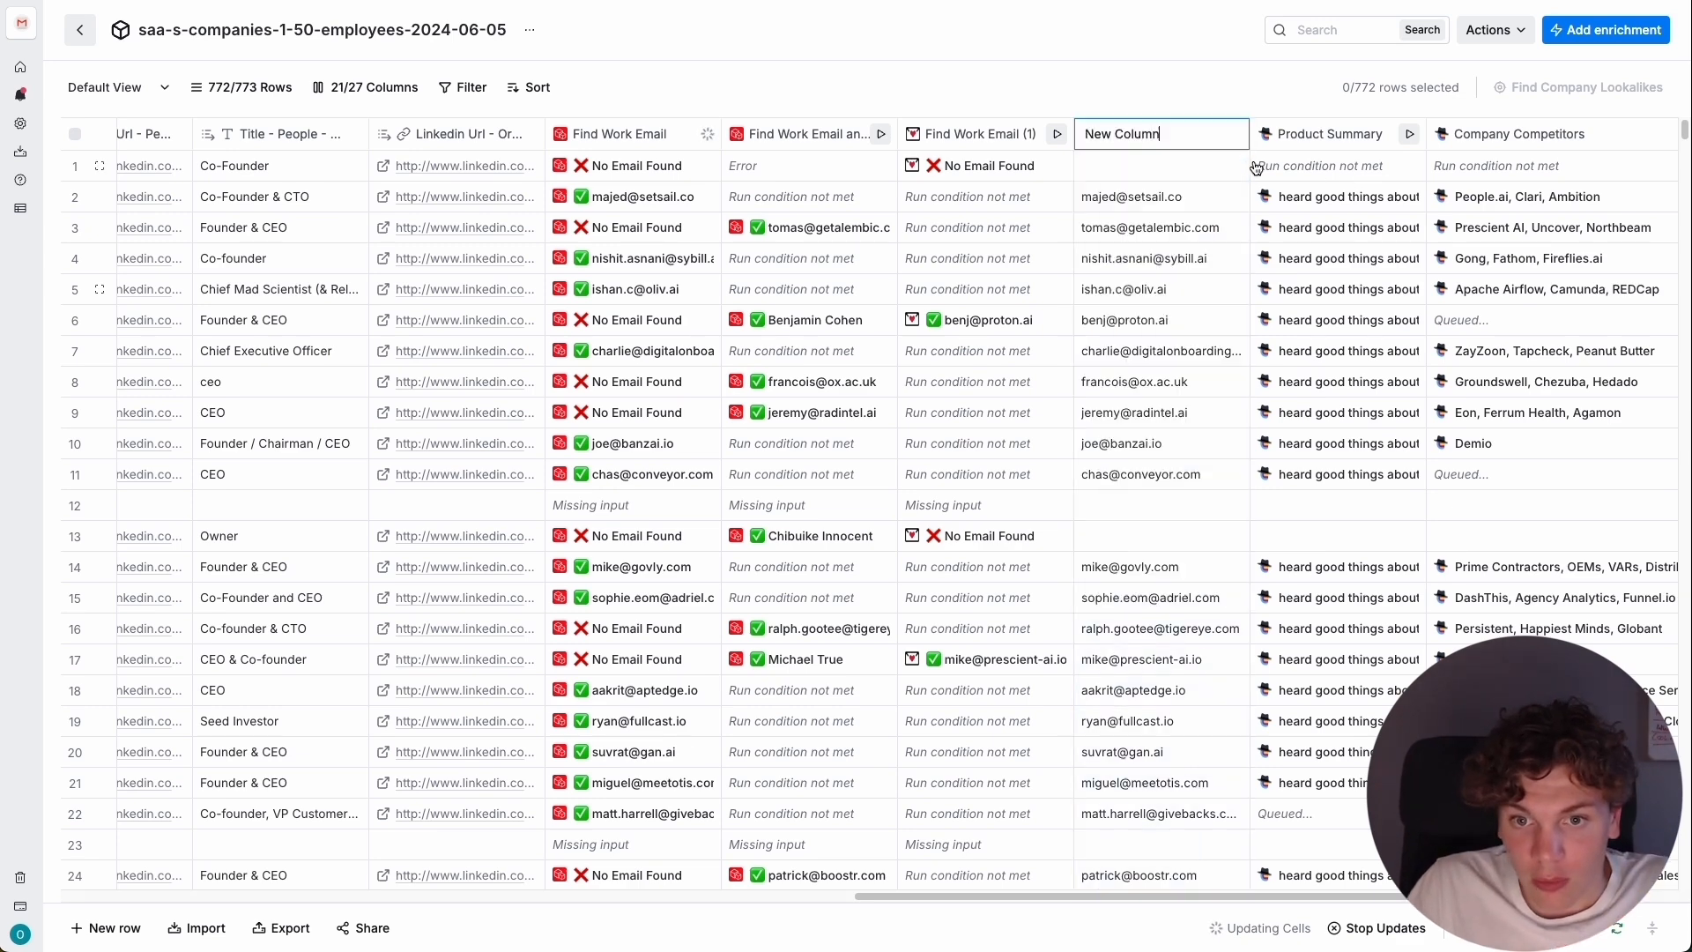
pyautogui.hotkey('ctrl', 'a')
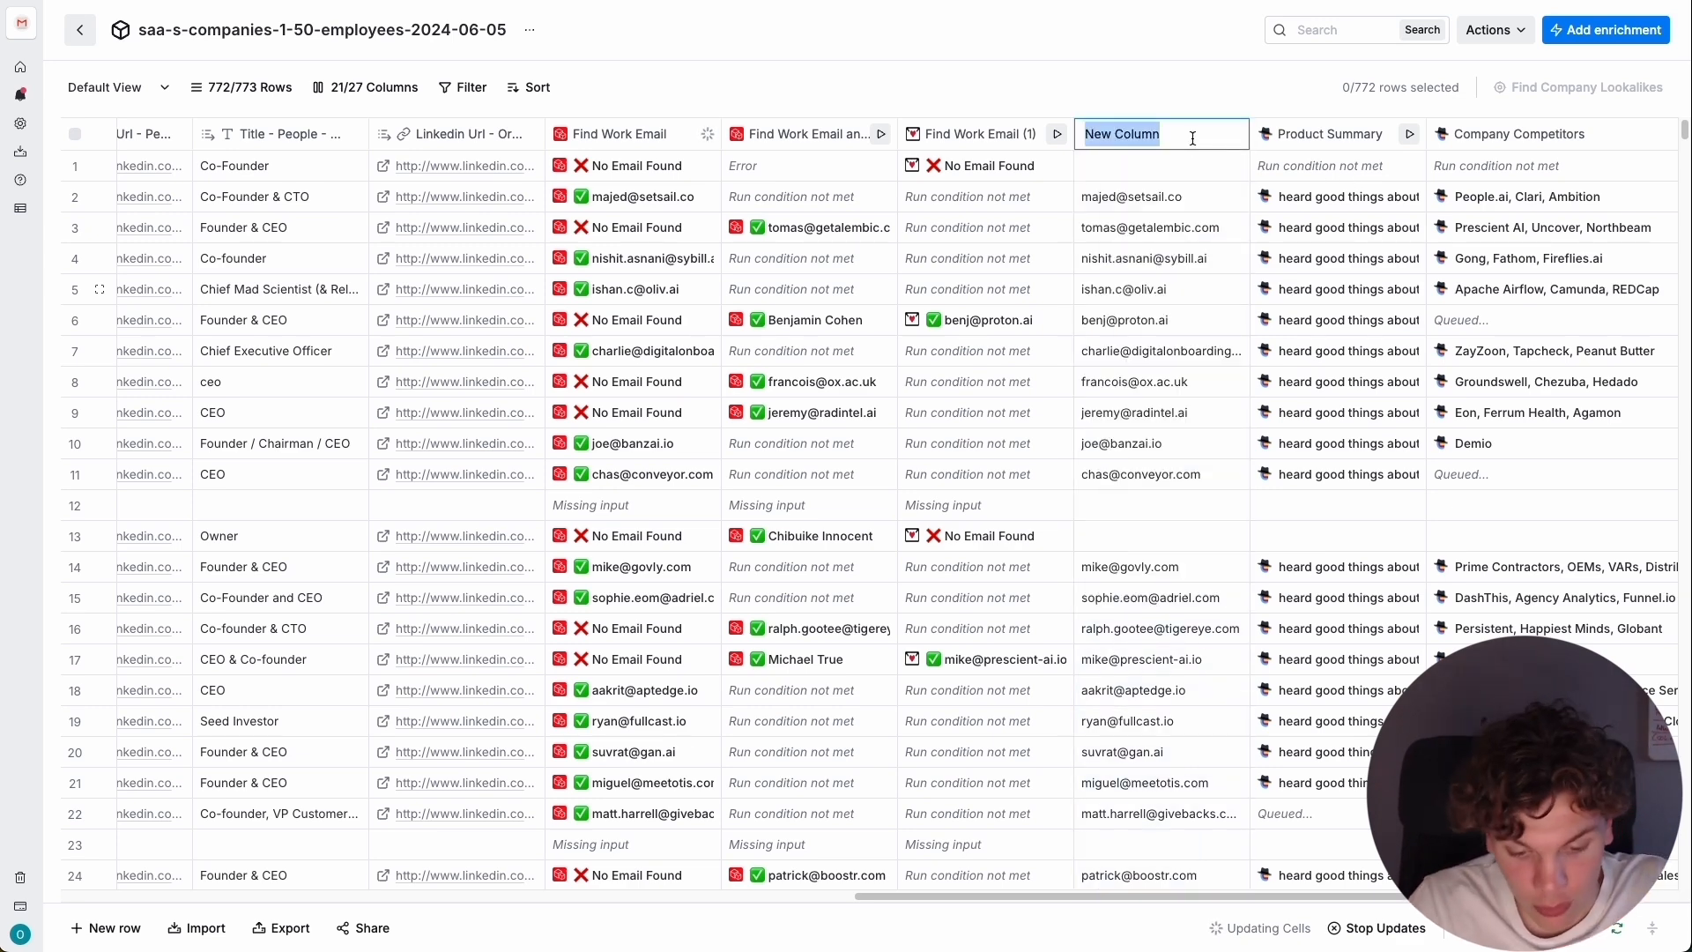
pyautogui.write('Email Master')
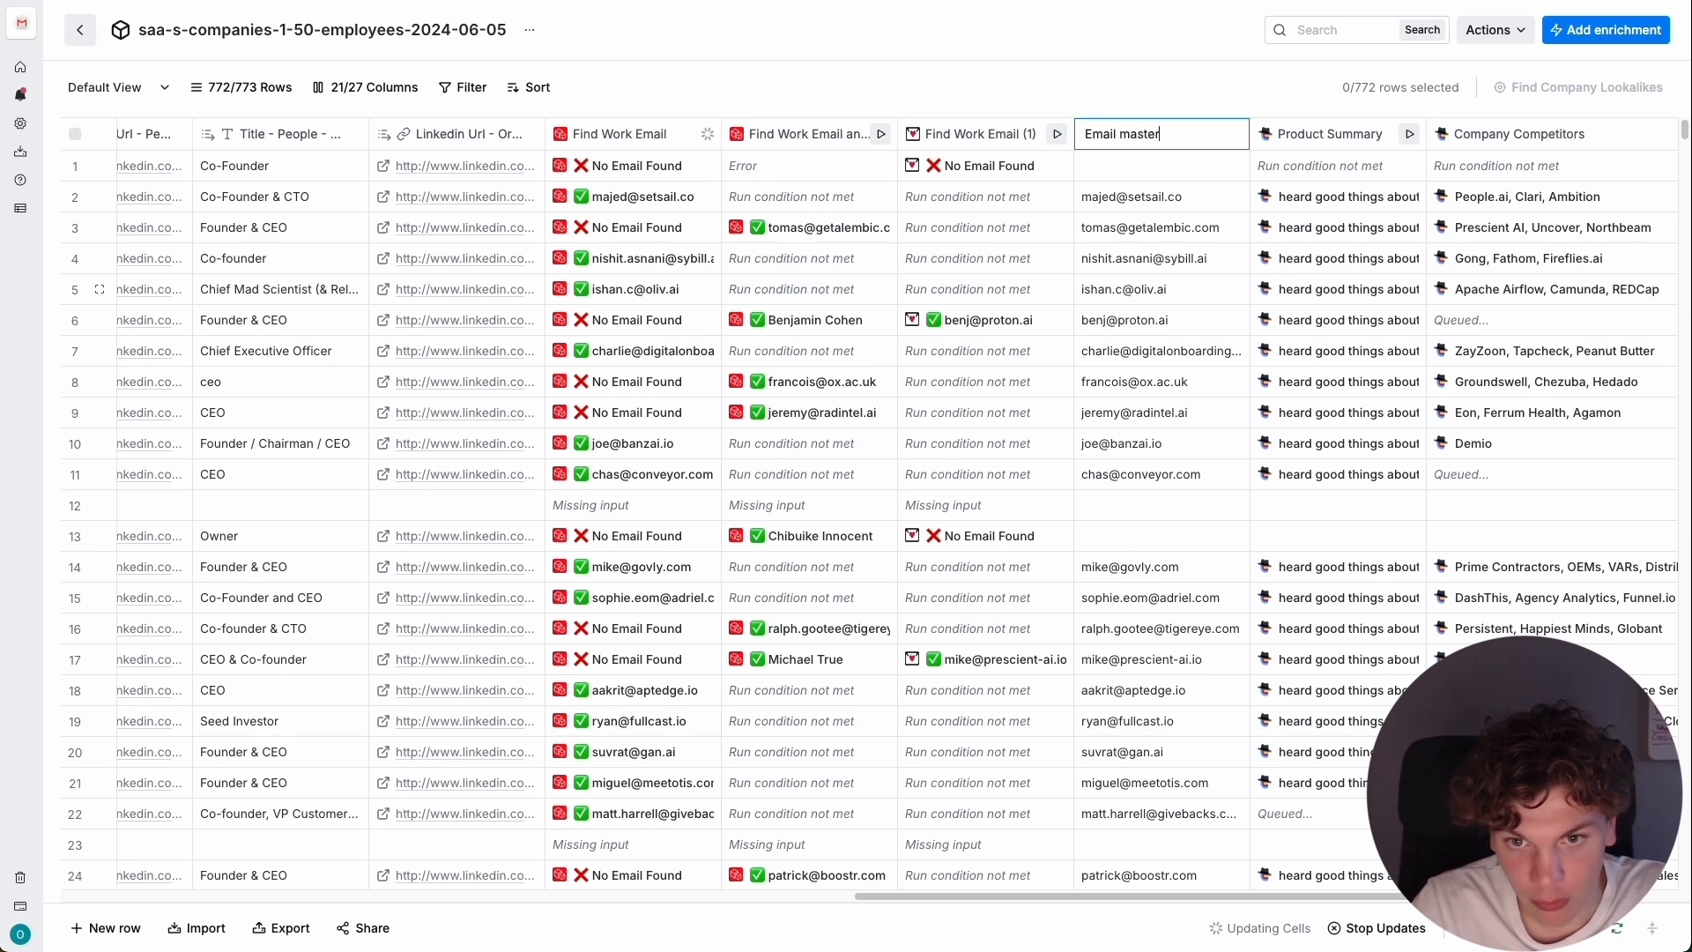
pyautogui.press('Return')
# Delete the empty text column that follows the Company Competitors enrichment column.
pyautogui.hscroll(5, 1466, 156)
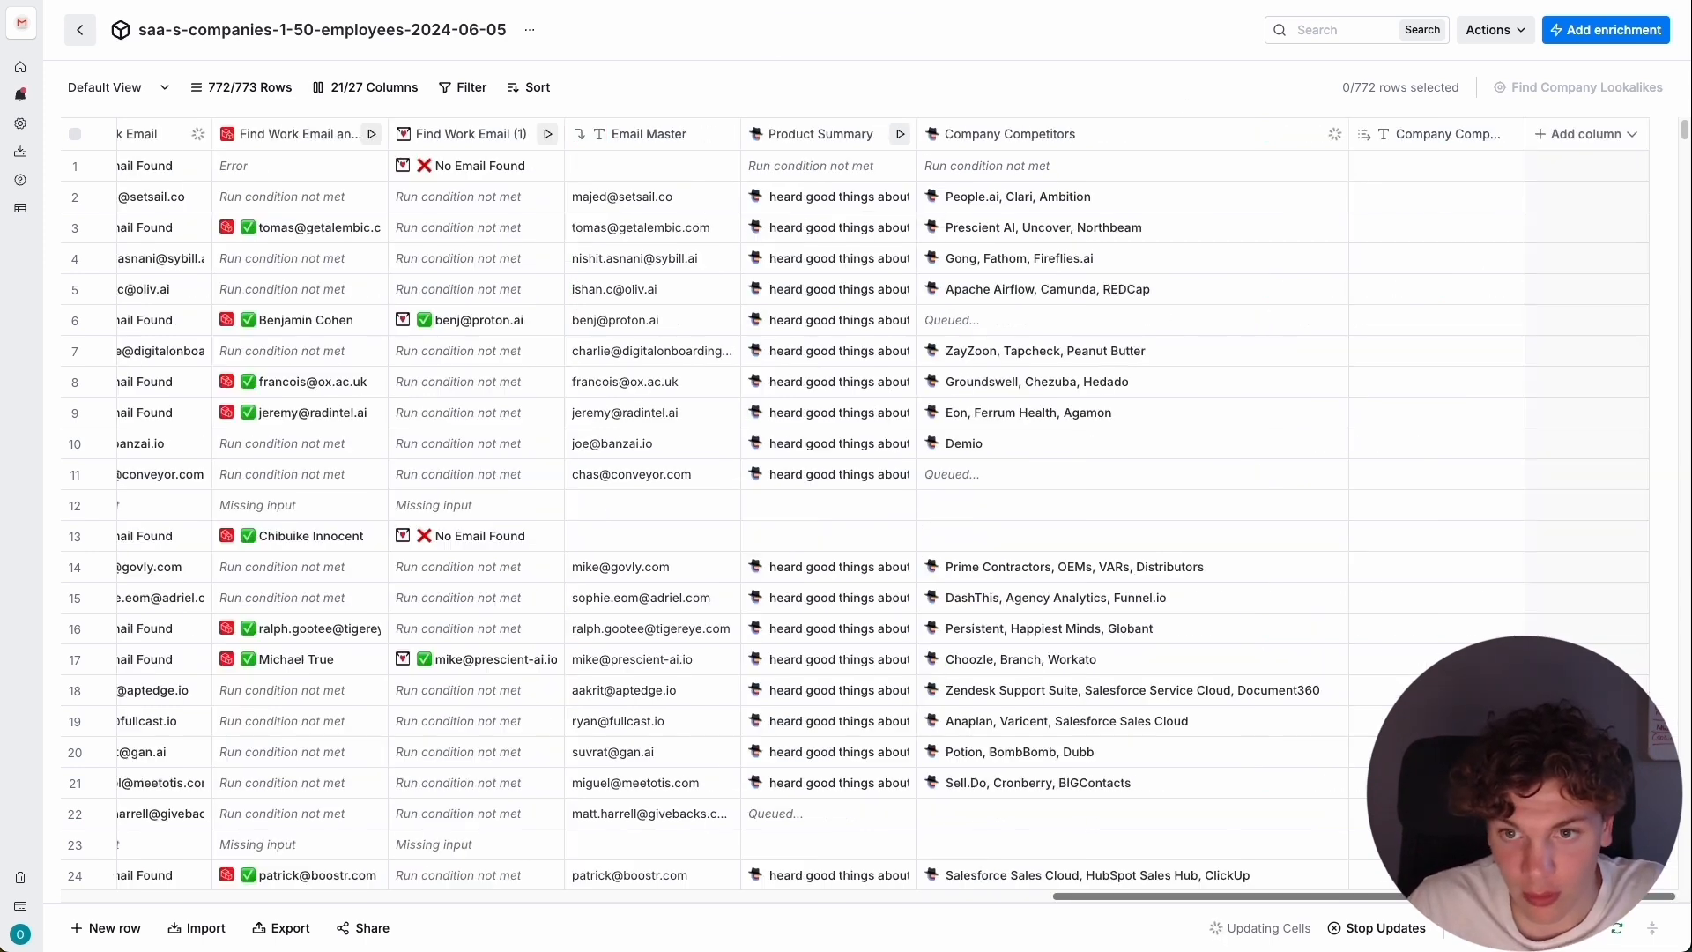
pyautogui.click(1454, 140)
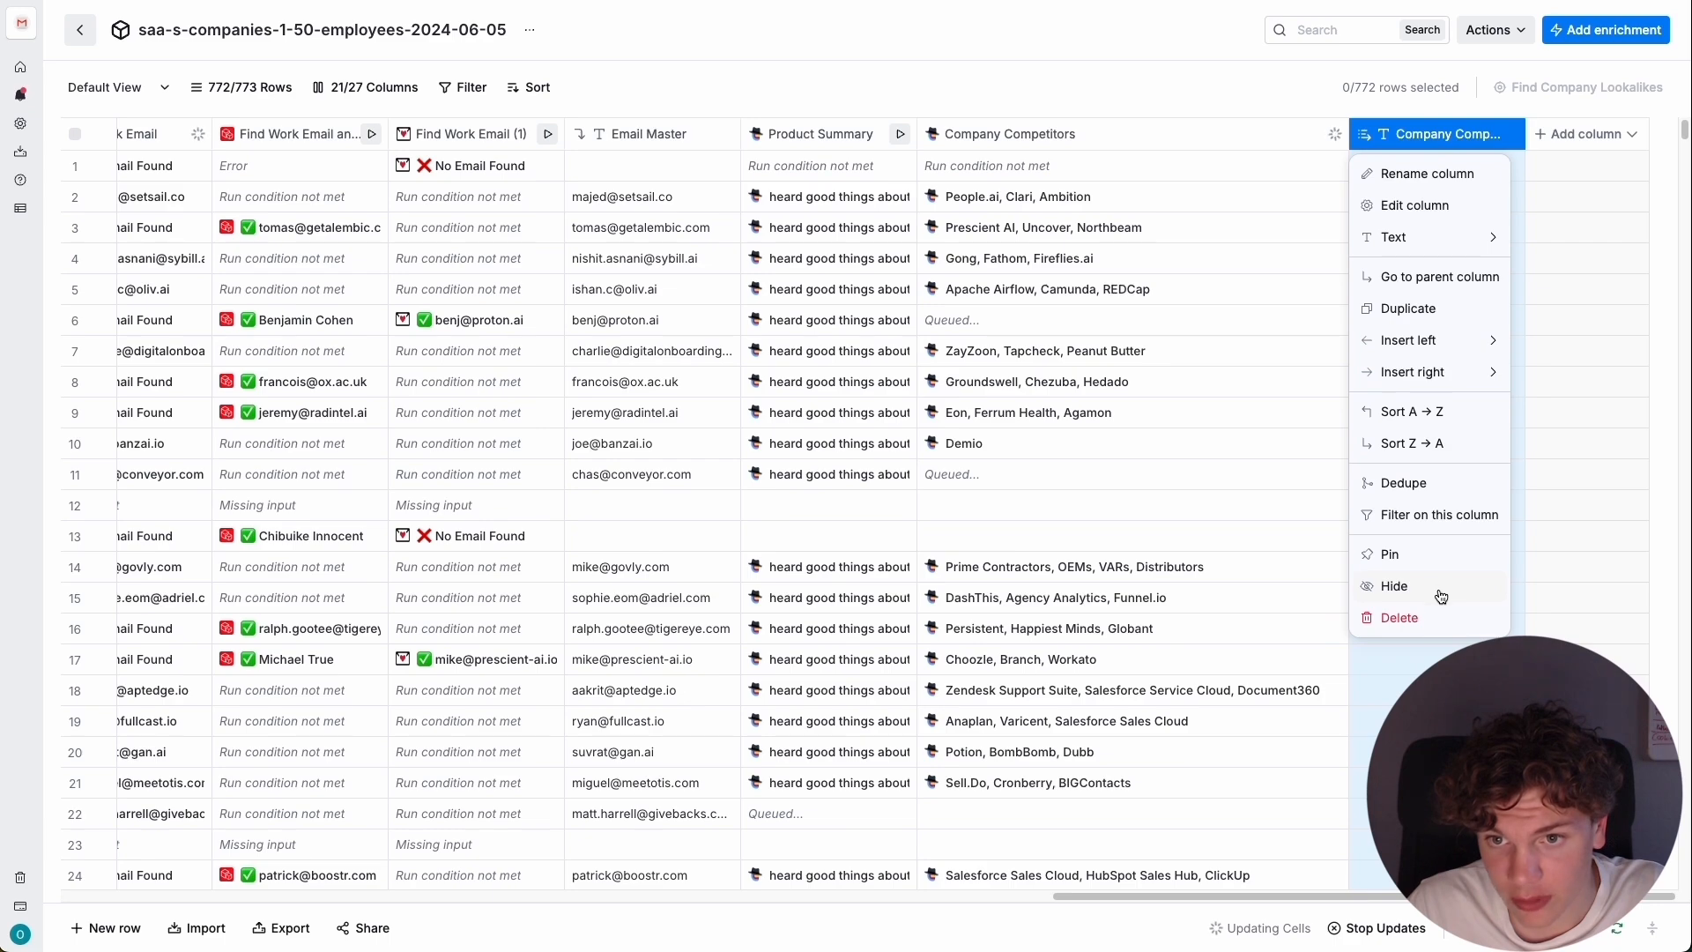
pyautogui.click(1410, 615)
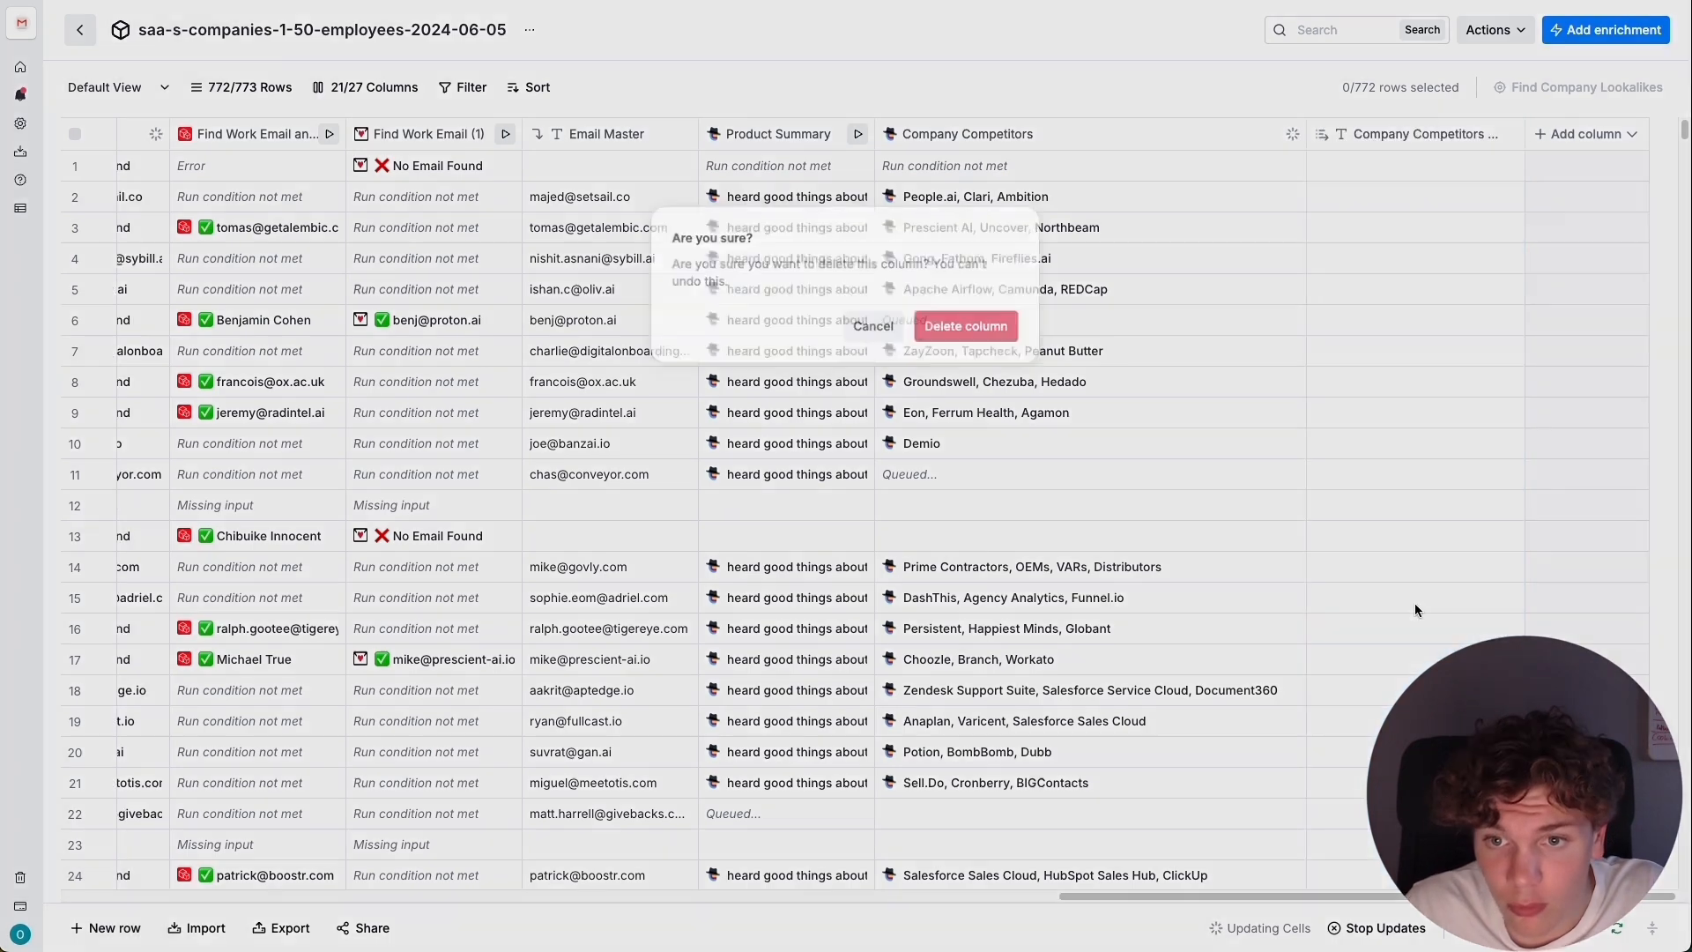
pyautogui.click(968, 327)
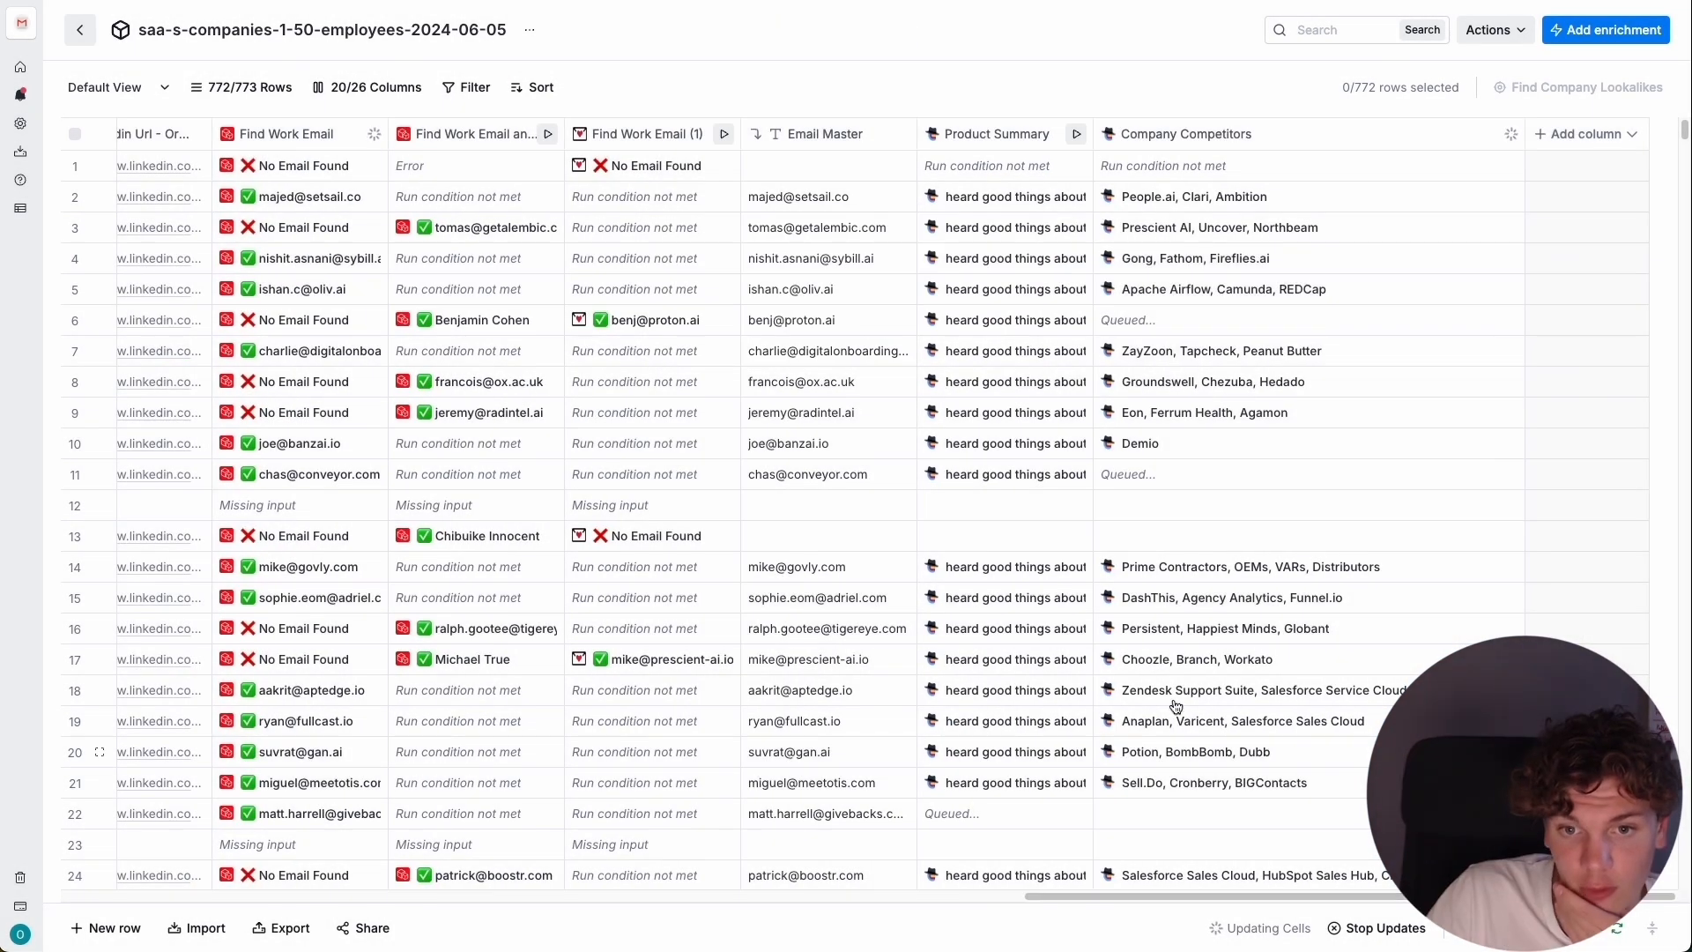
# Run the Product Summary enrichment for rows 26 and 27.
pyautogui.scroll(-10, 1065, 432)
pyautogui.scroll(5, 1058, 427)
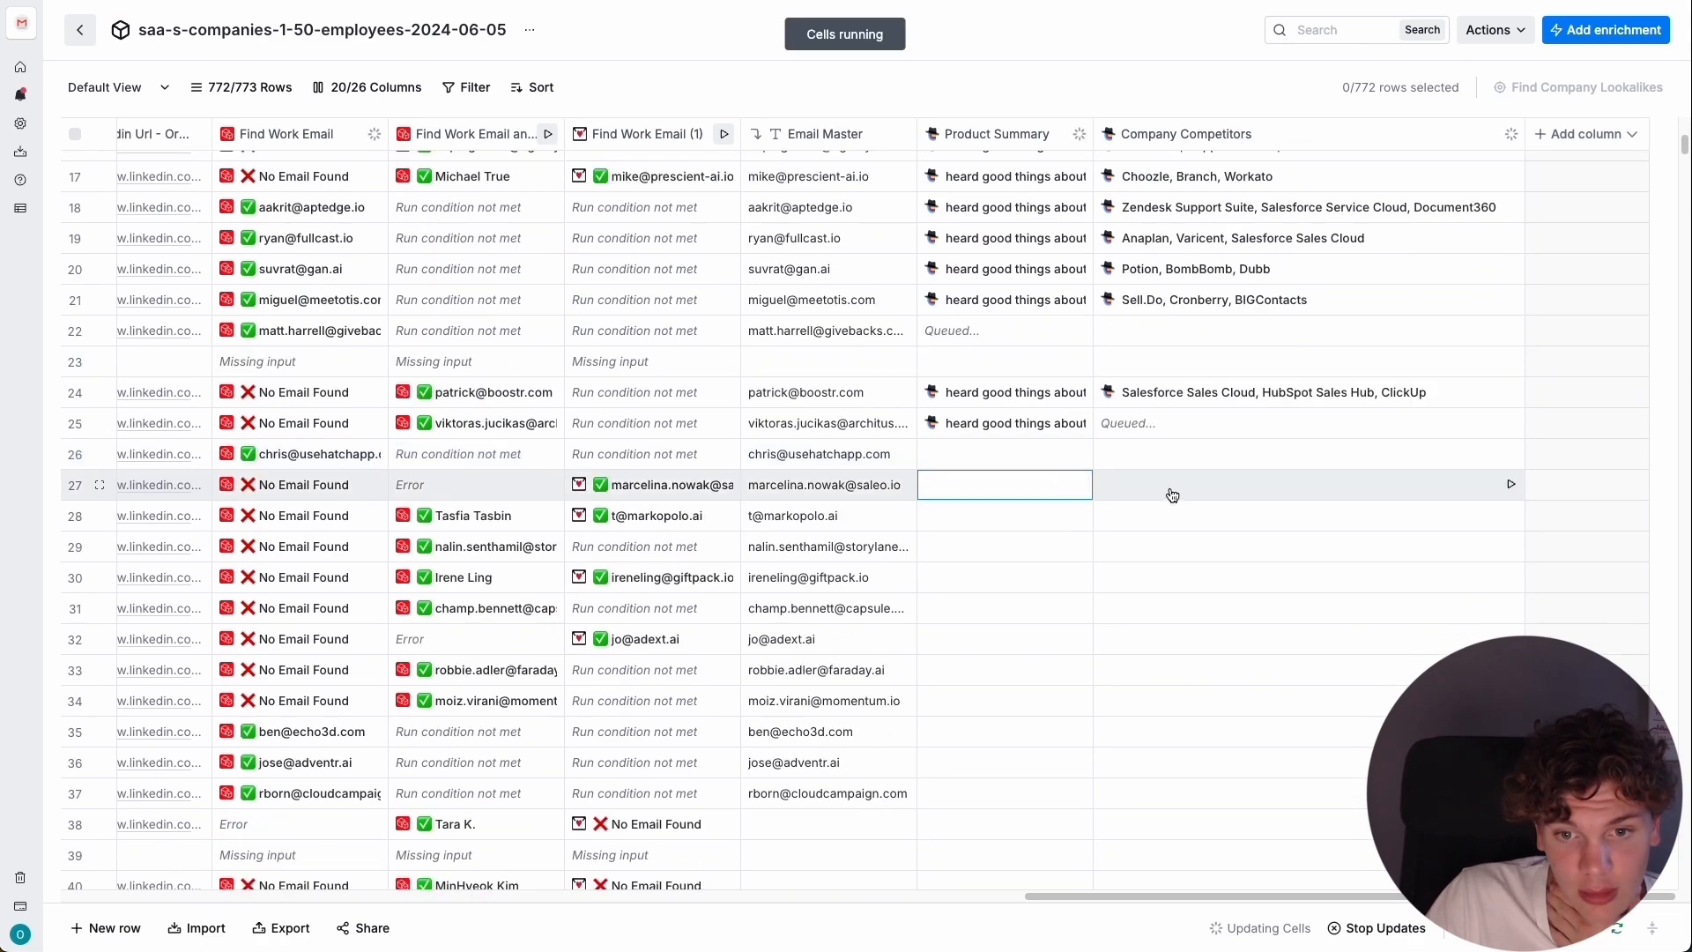
pyautogui.scroll(2, 1186, 499)
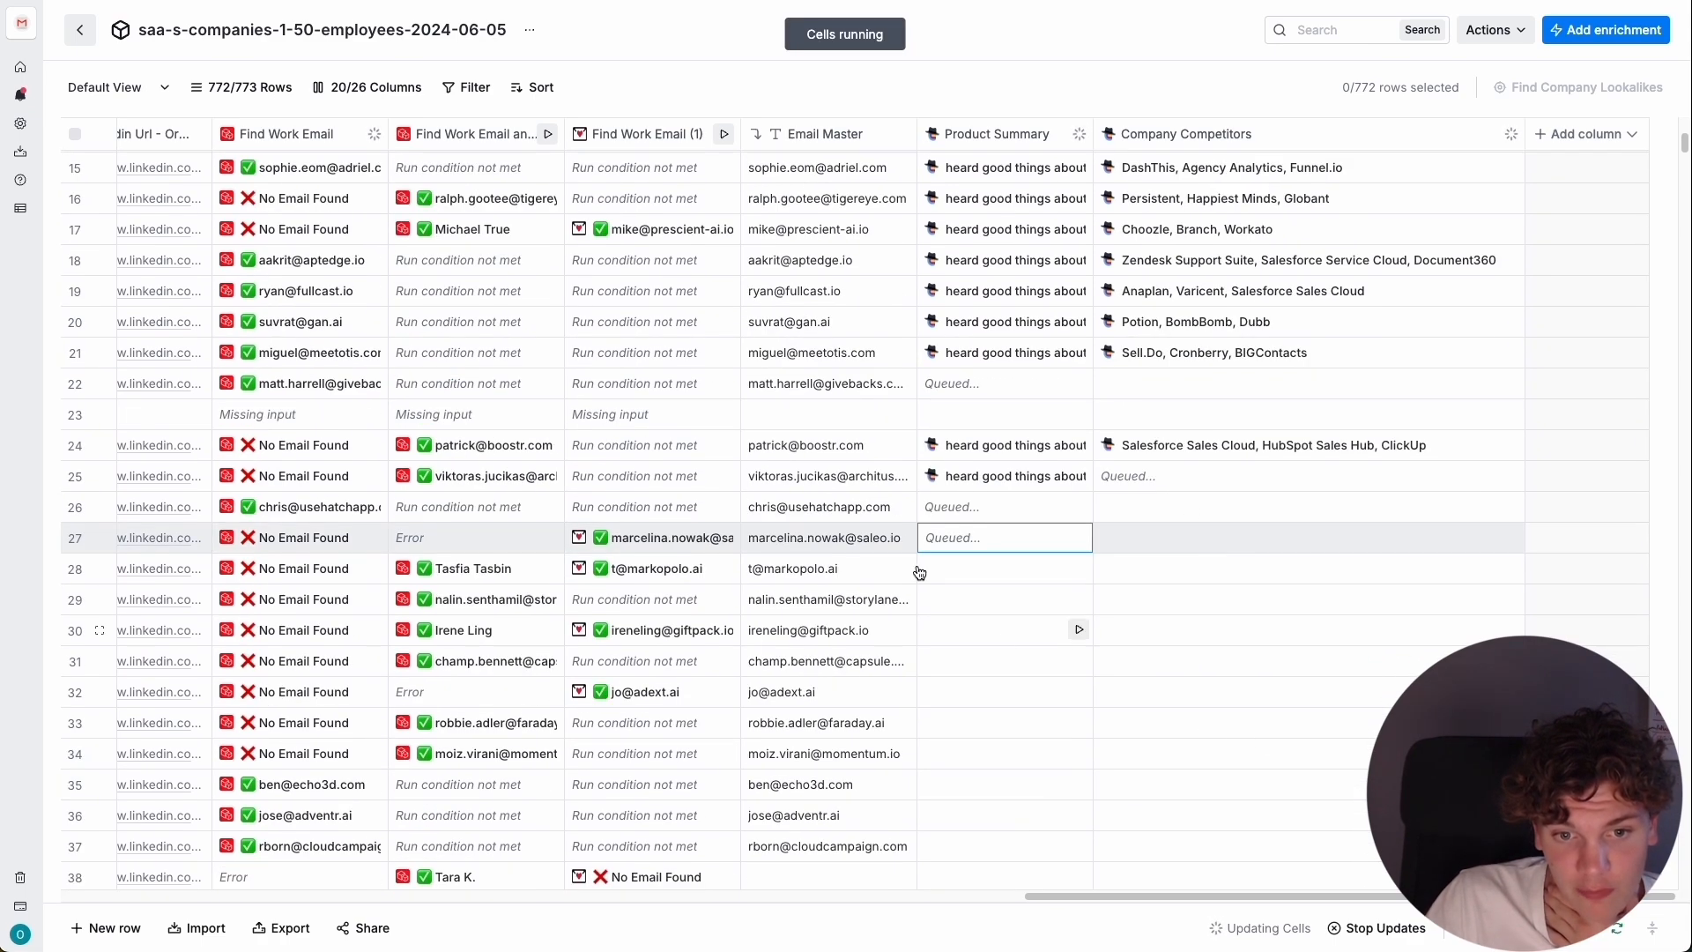
# Review the email and enrichment columns down to about row 120 and return to the first rows.
pyautogui.scroll(-10, 901, 531)
pyautogui.scroll(-4, 880, 476)
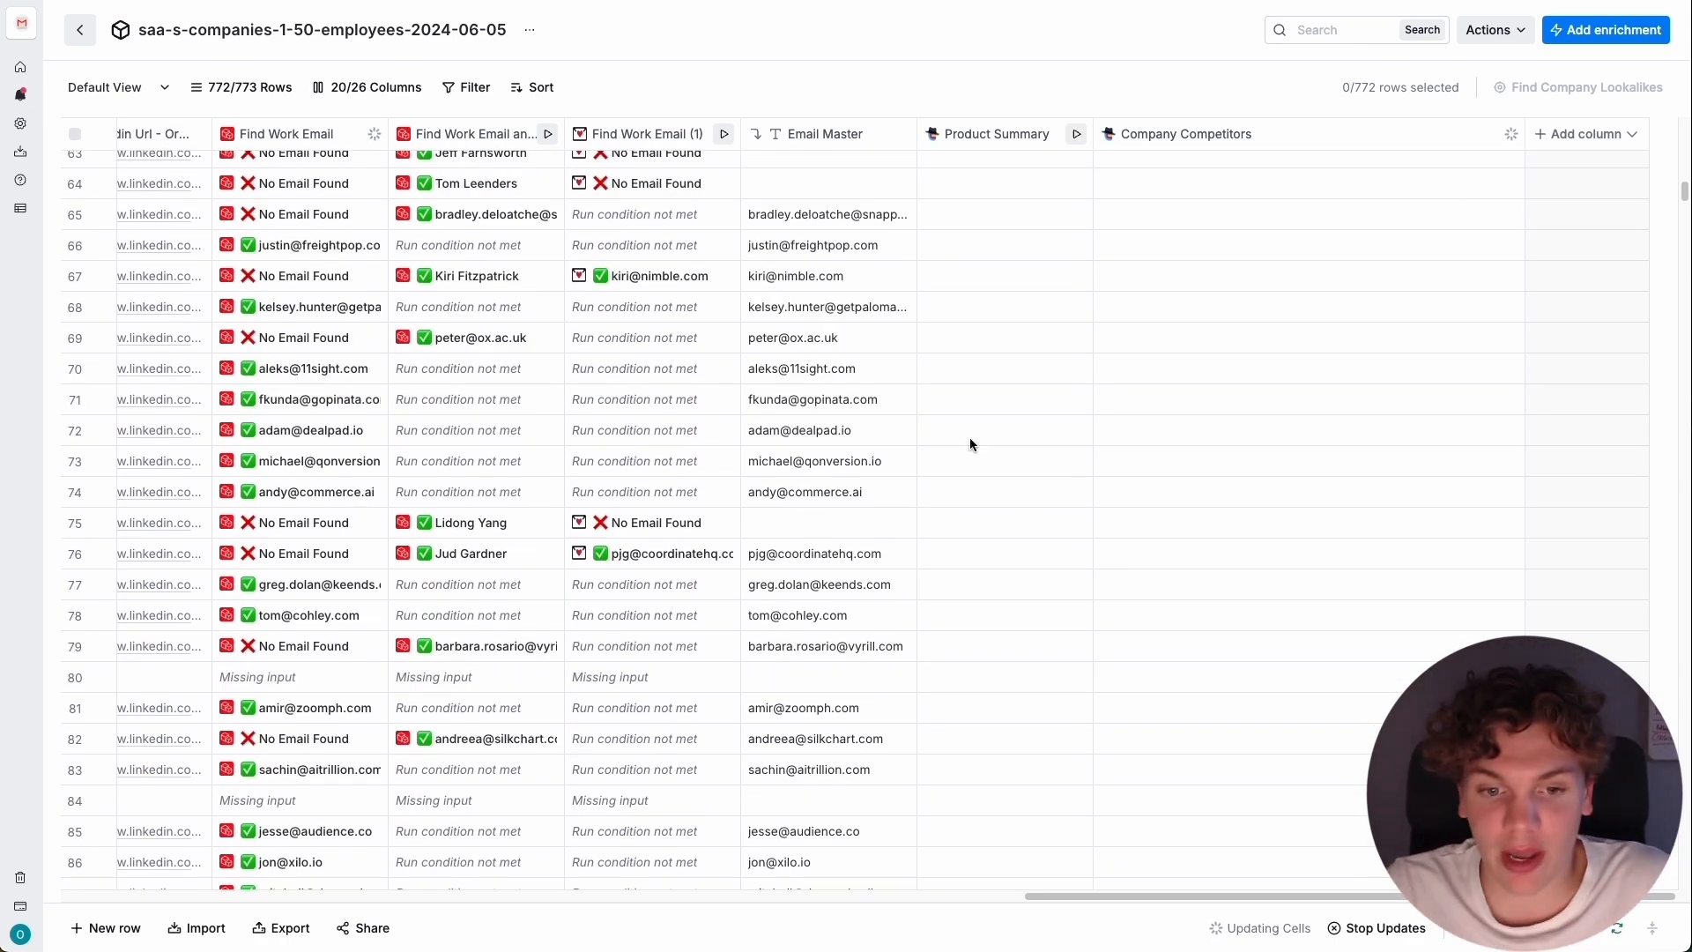
pyautogui.scroll(-5, 702, 517)
pyautogui.scroll(-8, 664, 371)
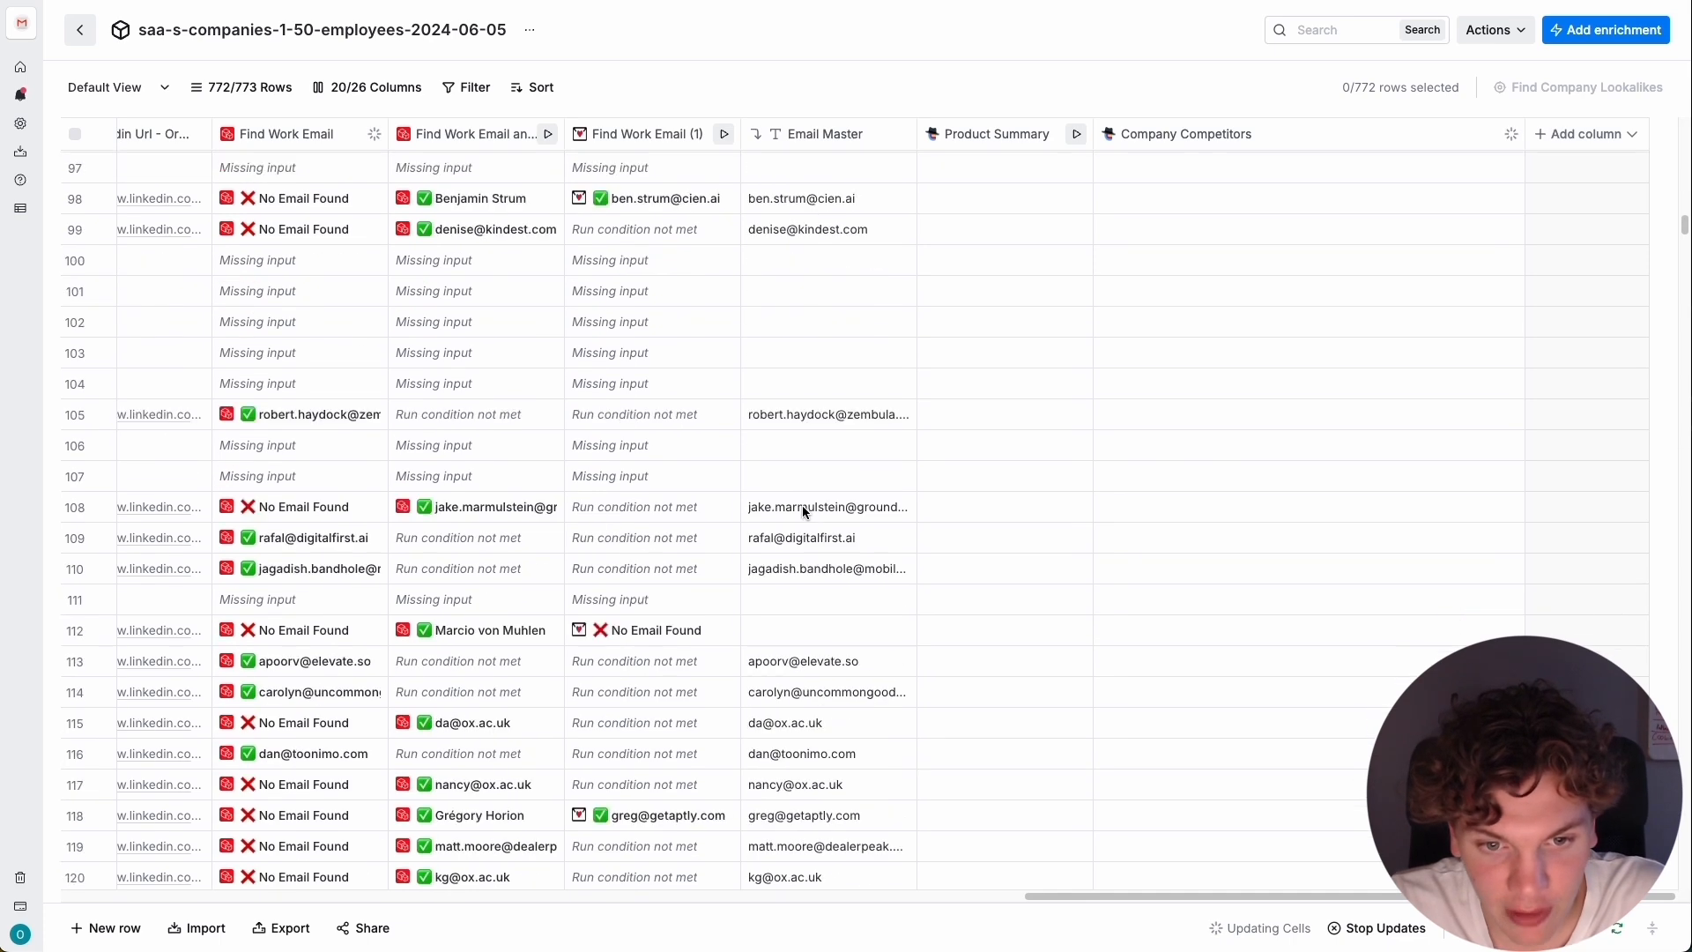
pyautogui.scroll(20, 1049, 504)
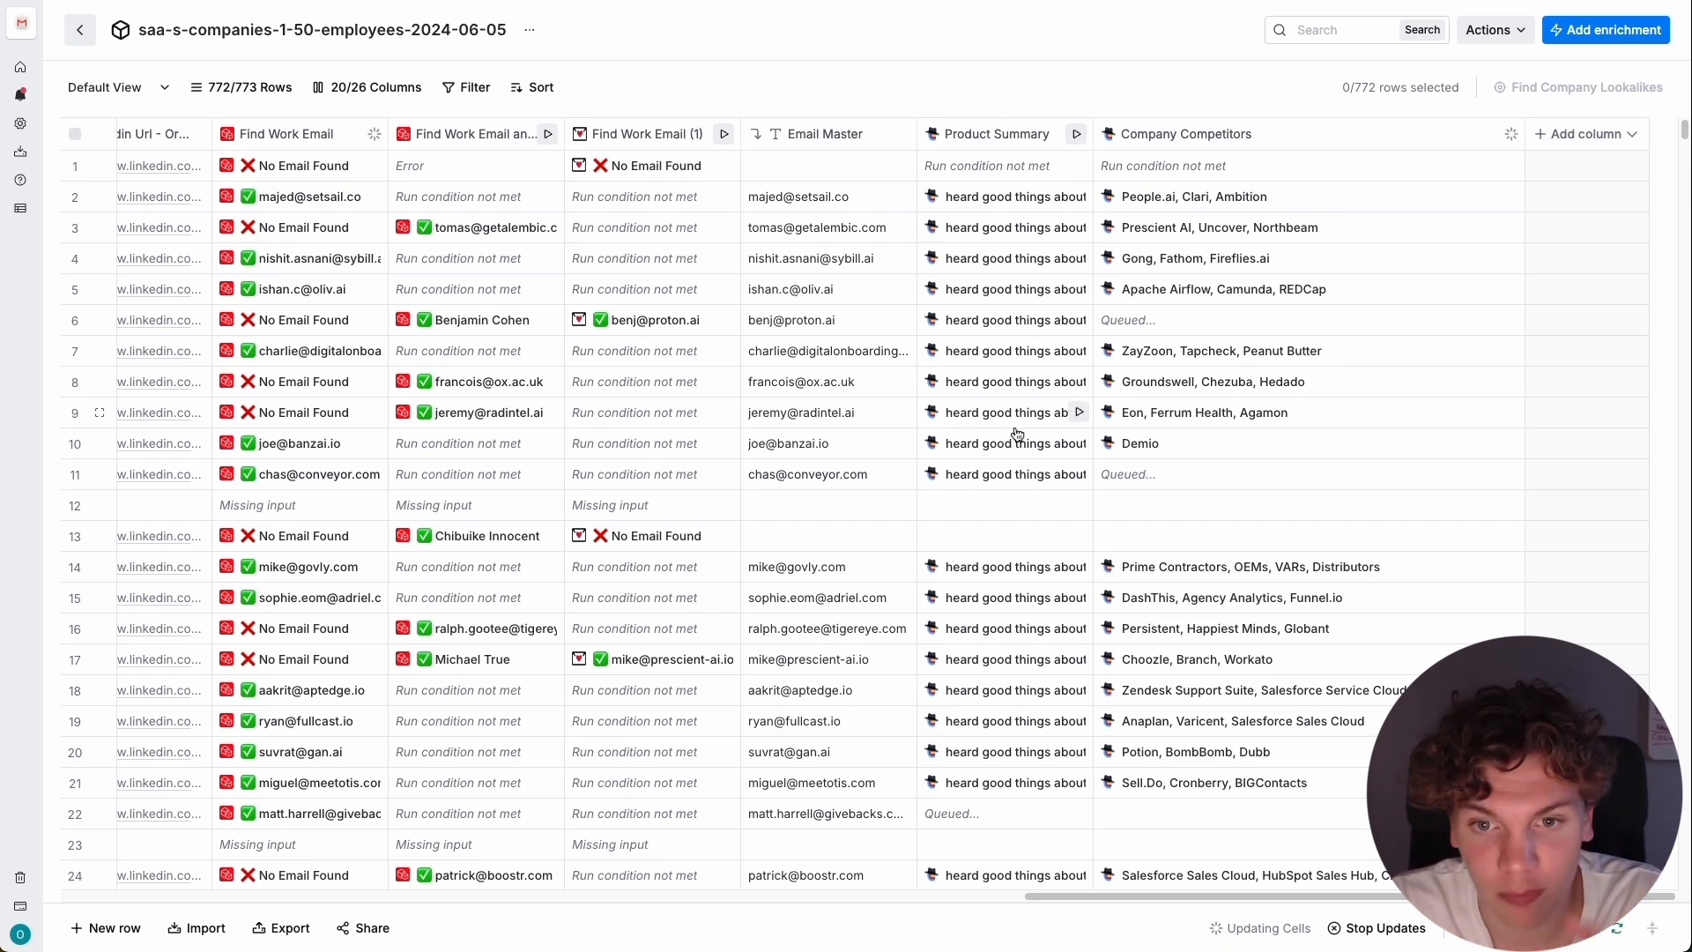
pyautogui.moveTo(1106, 895); pyautogui.dragTo(1209, 854)
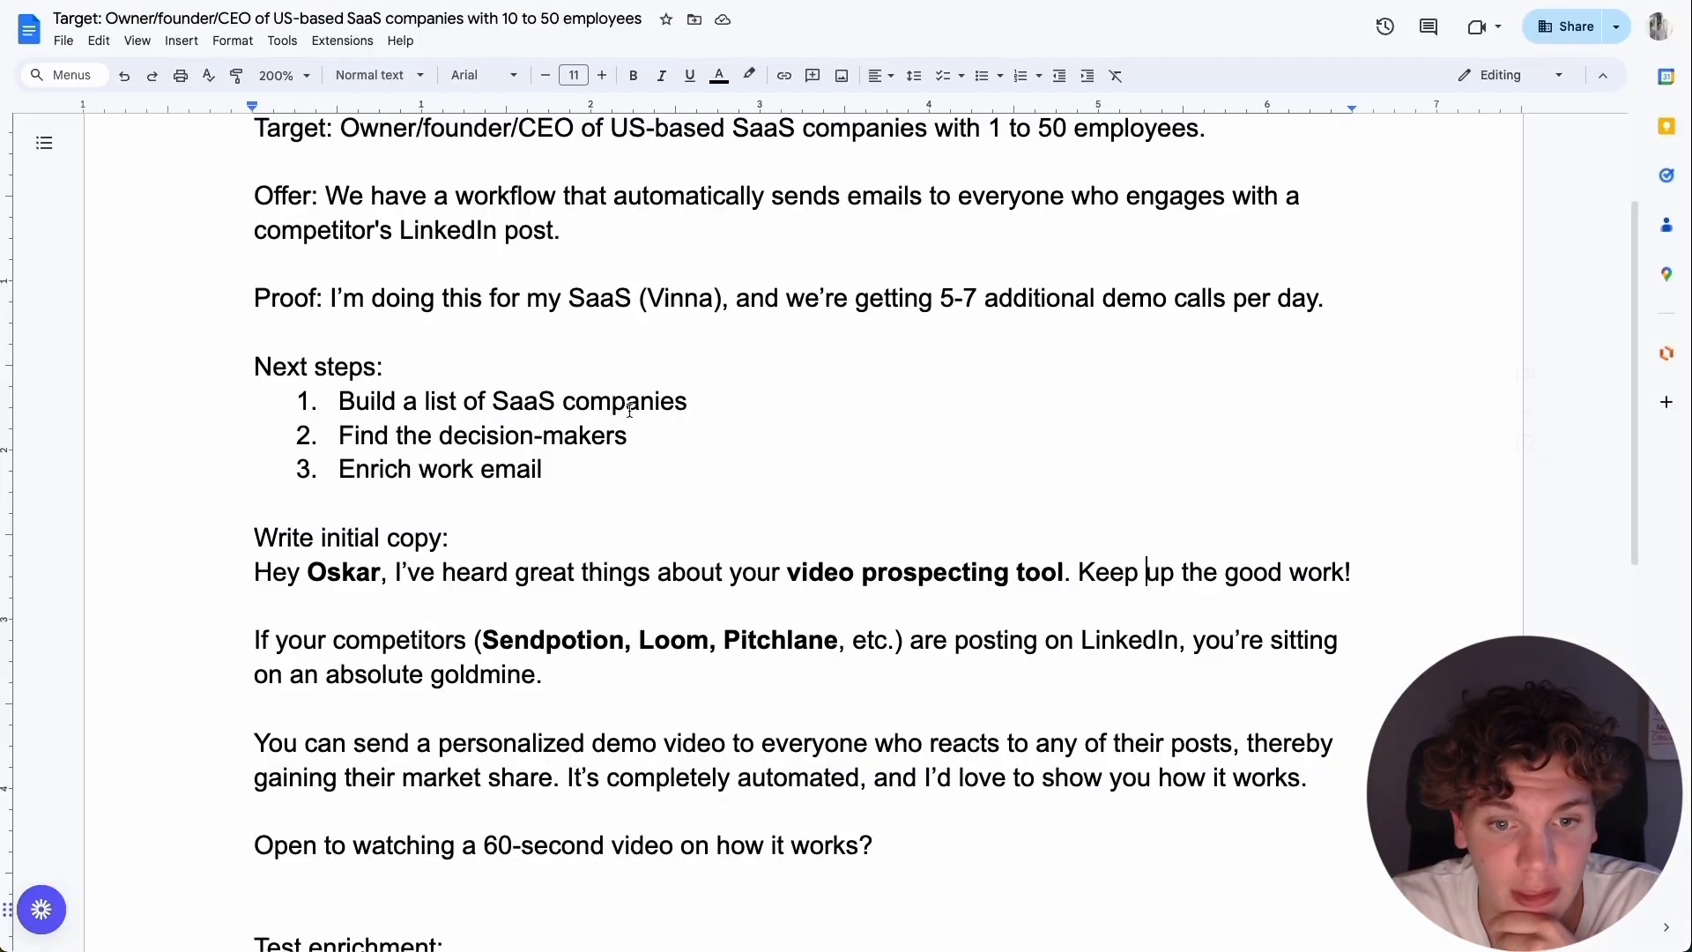
# Switch to the campaign document in Google Docs and bold "heard great things about your" in the initial copy.
pyautogui.scroll(1, 906, 370)
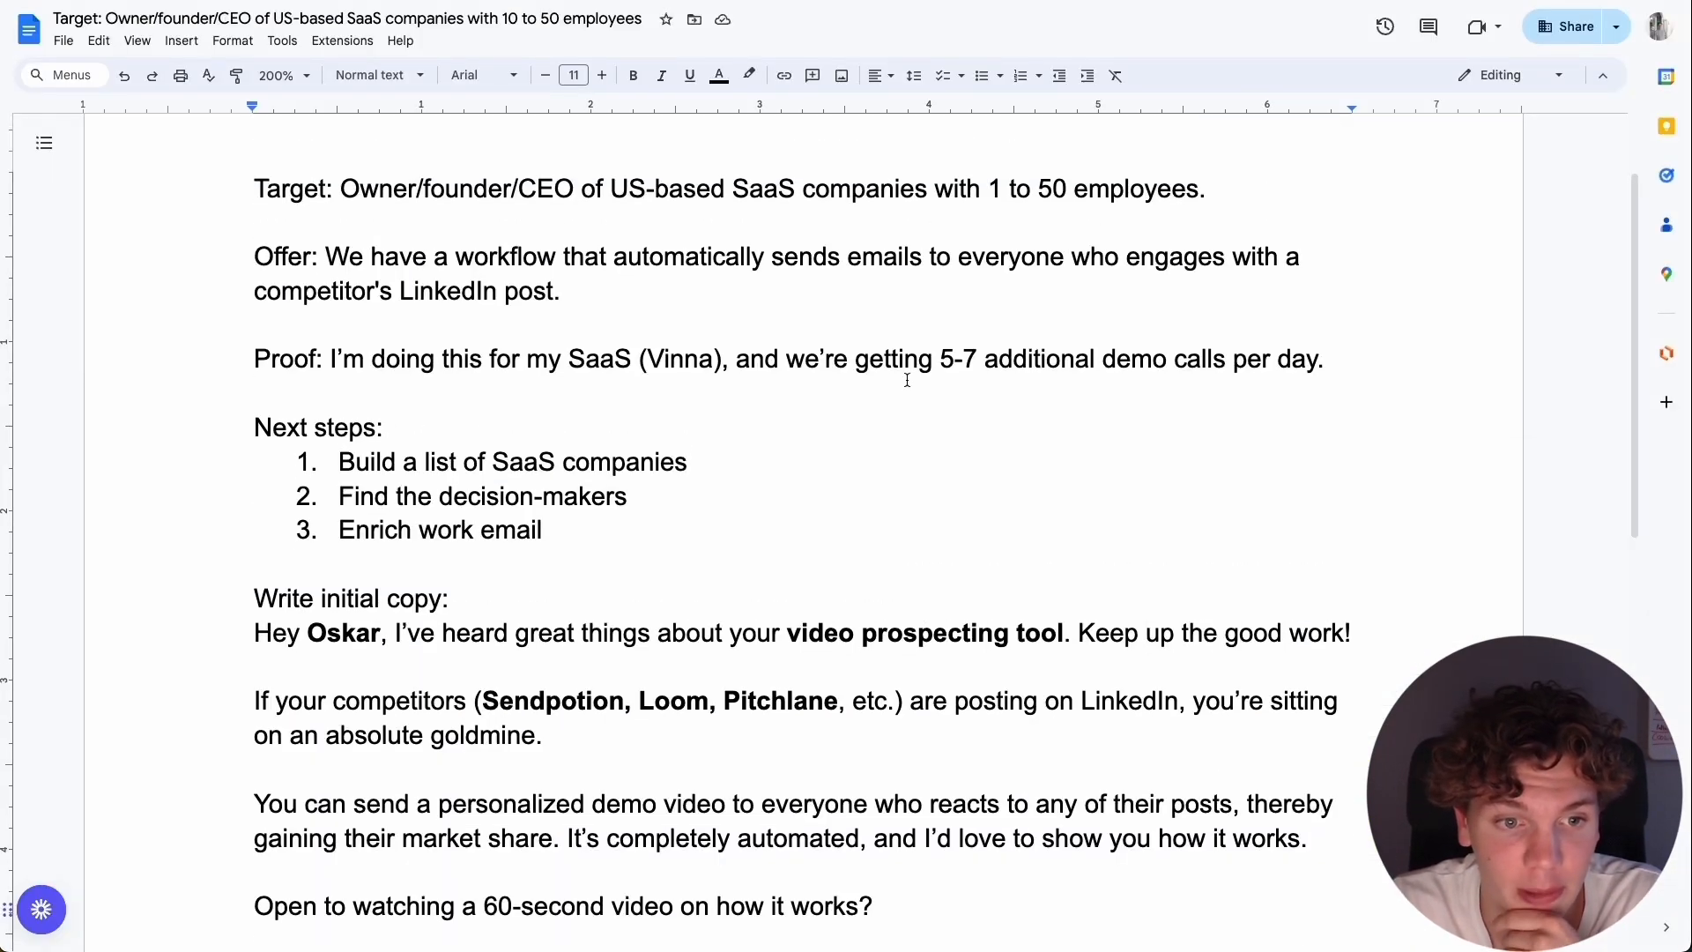
pyautogui.scroll(-4, 841, 386)
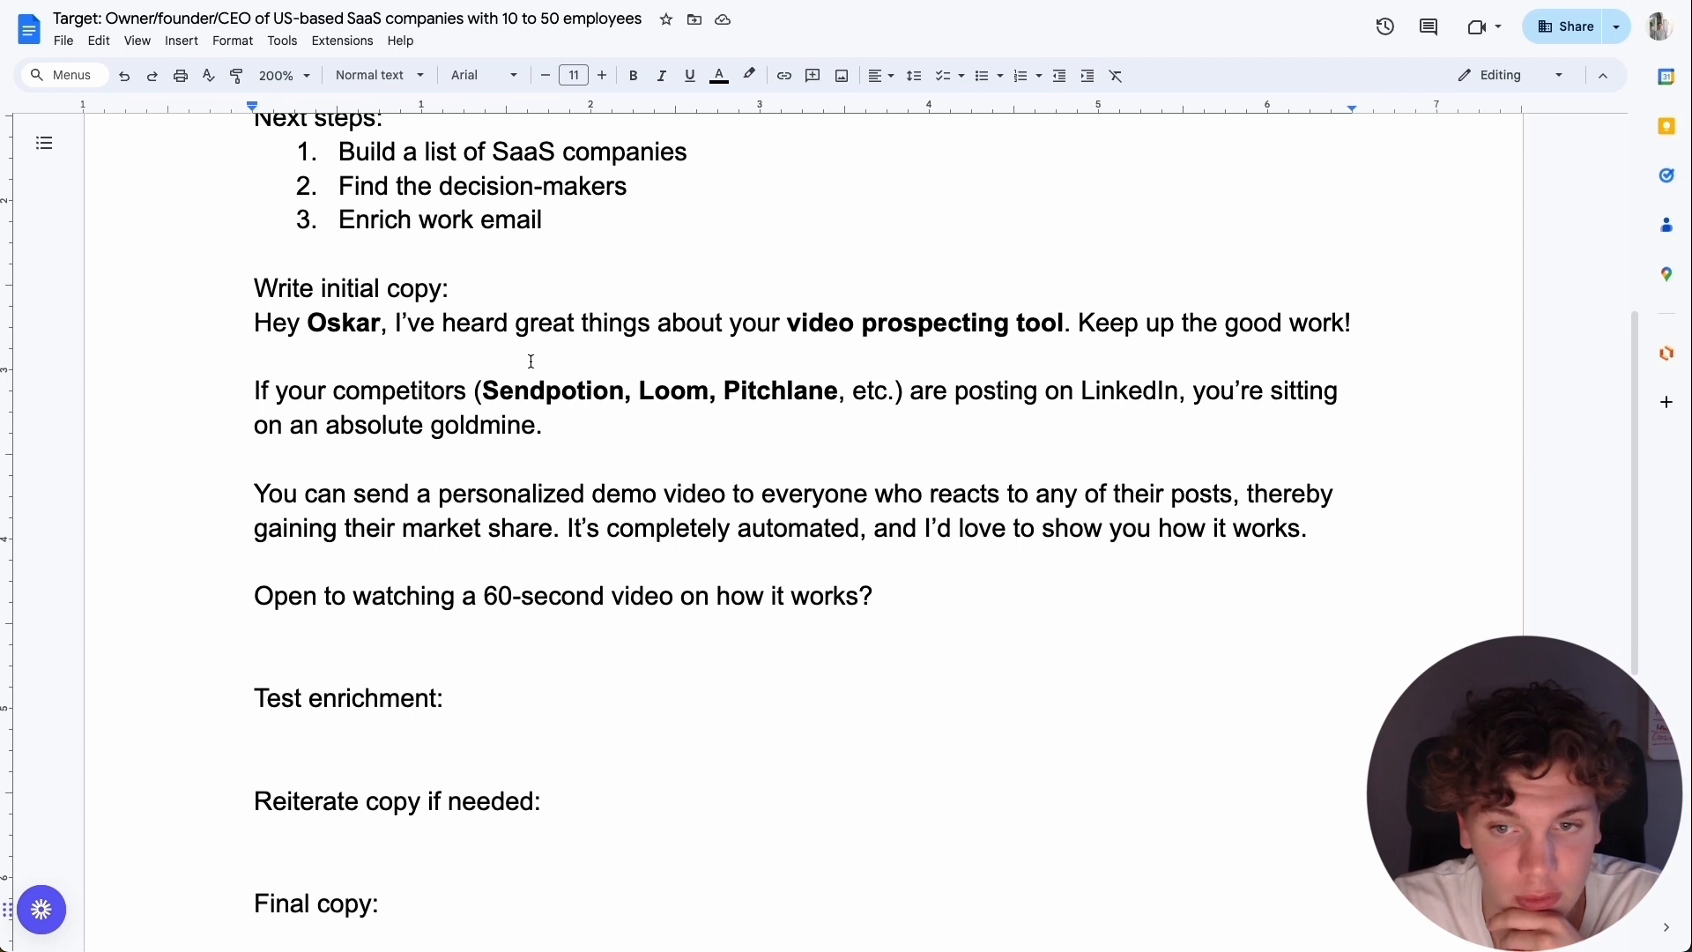
pyautogui.scroll(1, 678, 321)
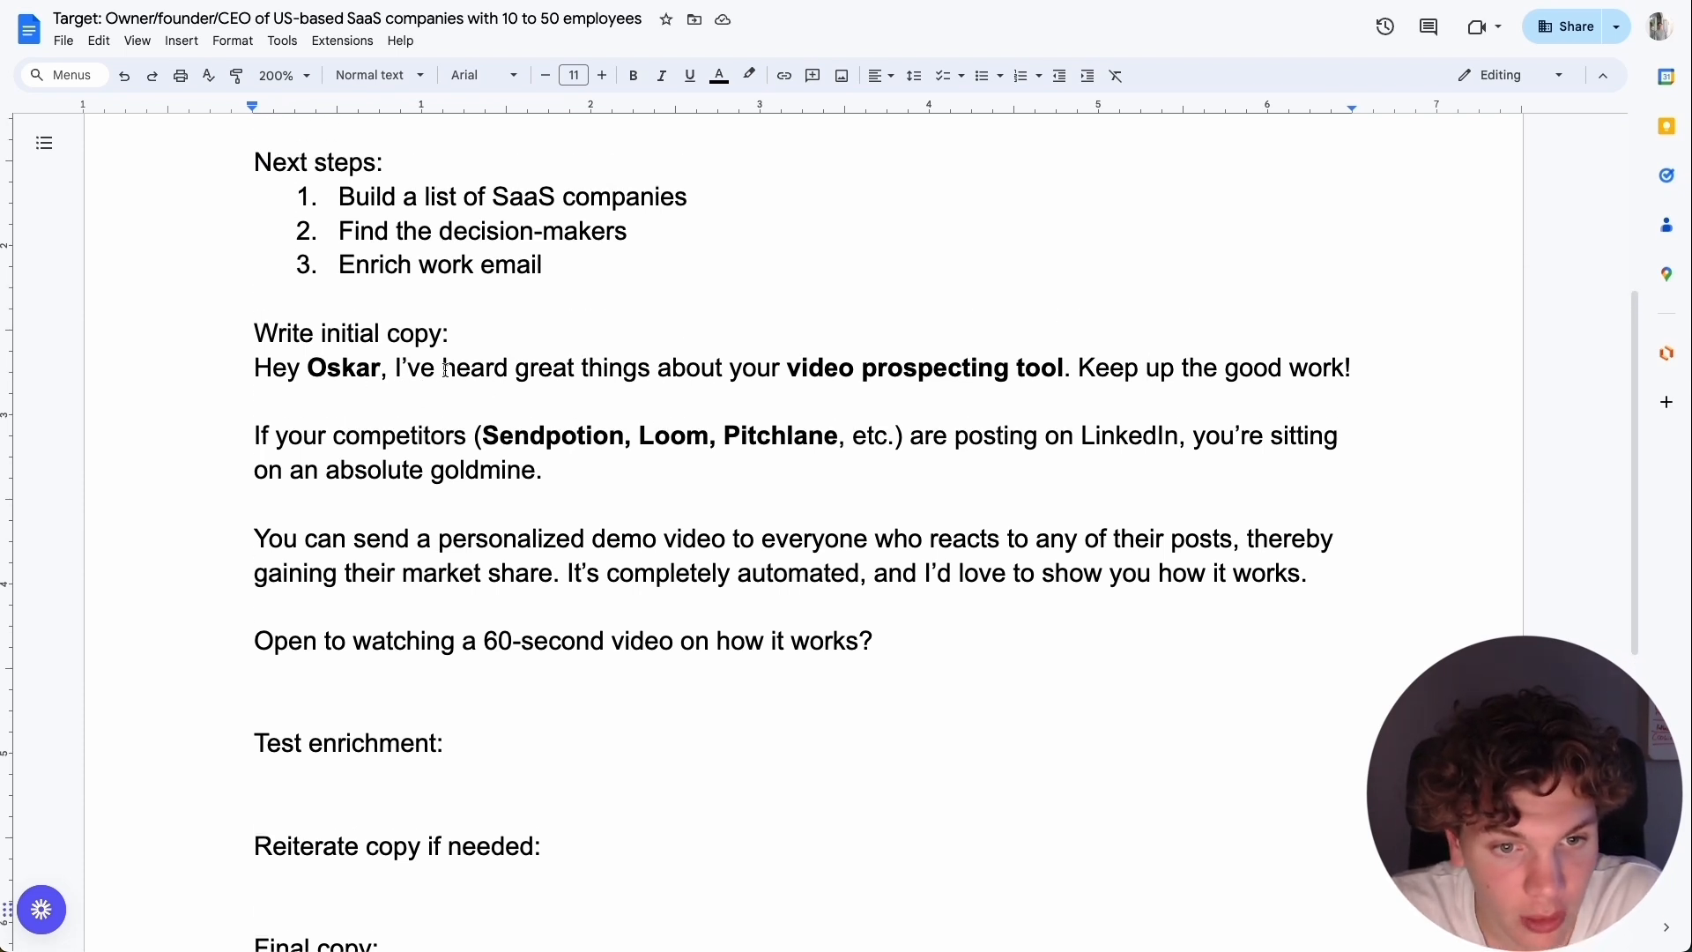
pyautogui.moveTo(440, 367); pyautogui.dragTo(789, 364)
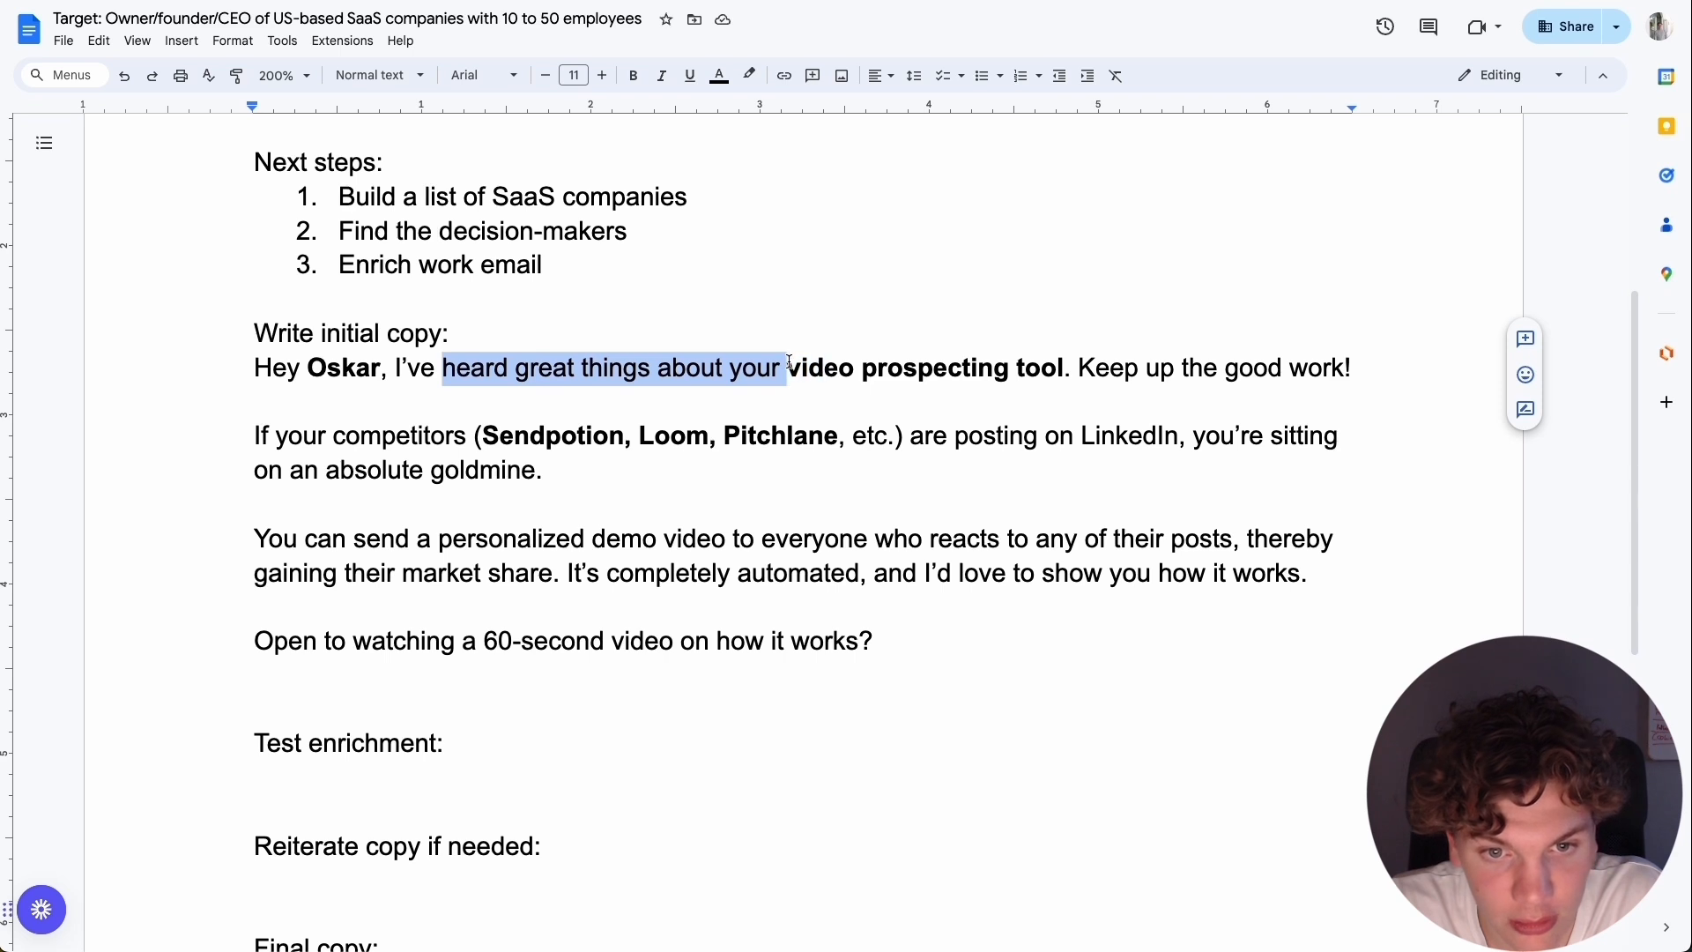
pyautogui.hotkey('ctrl', 'b')
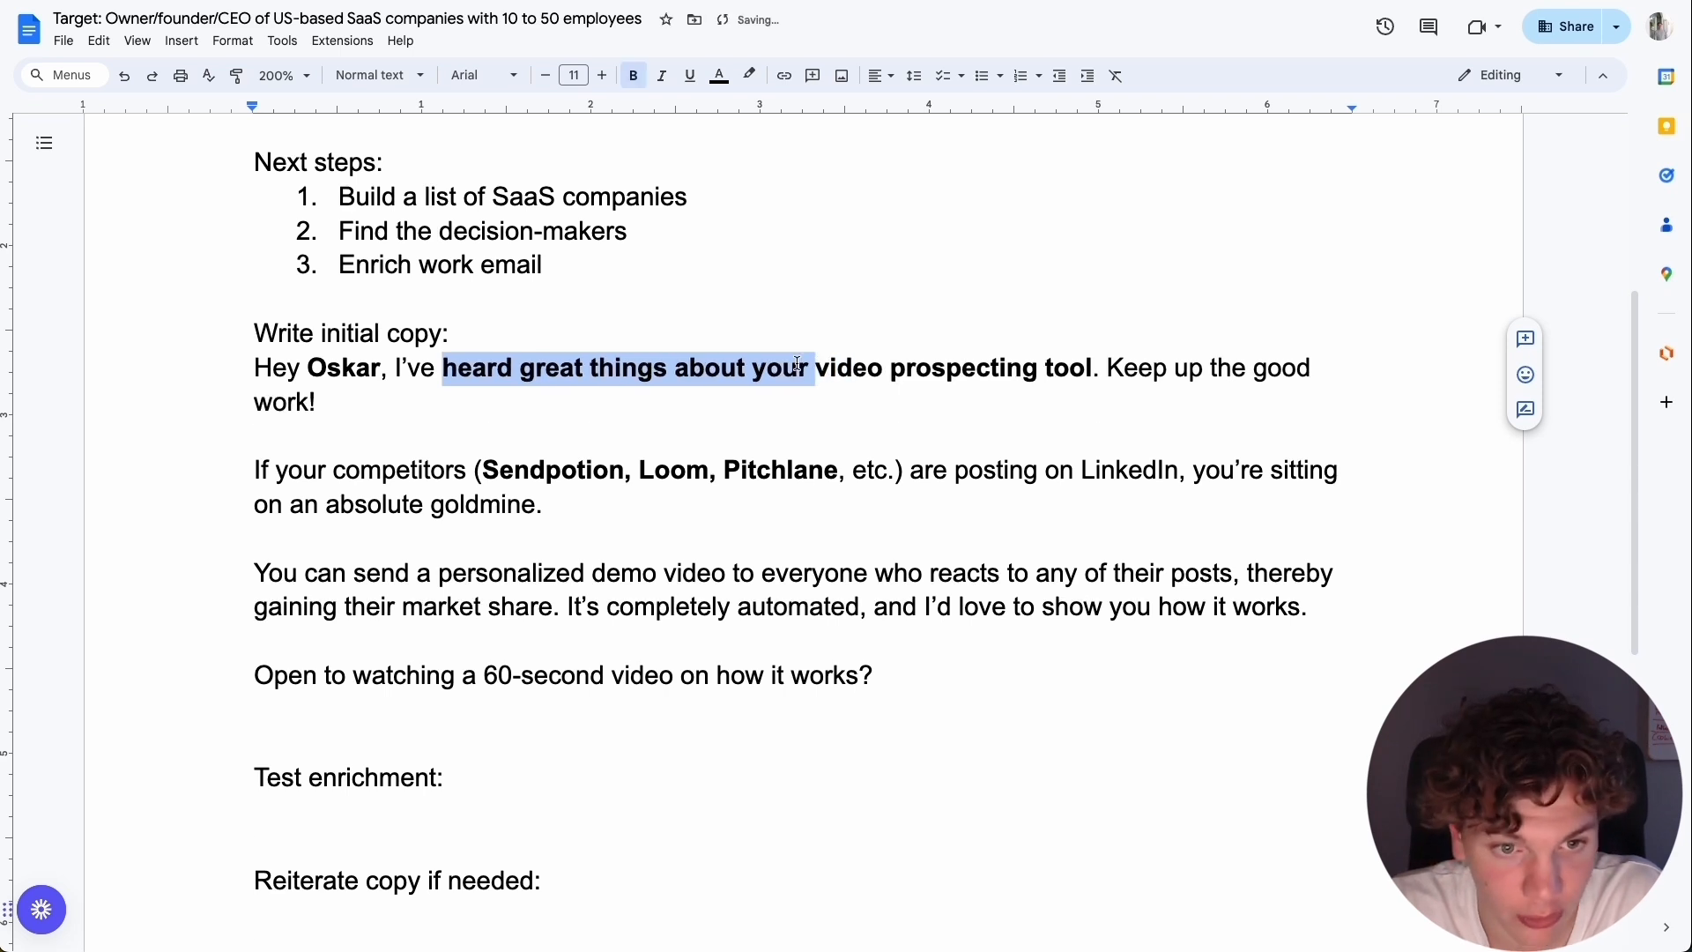
pyautogui.click(741, 400)
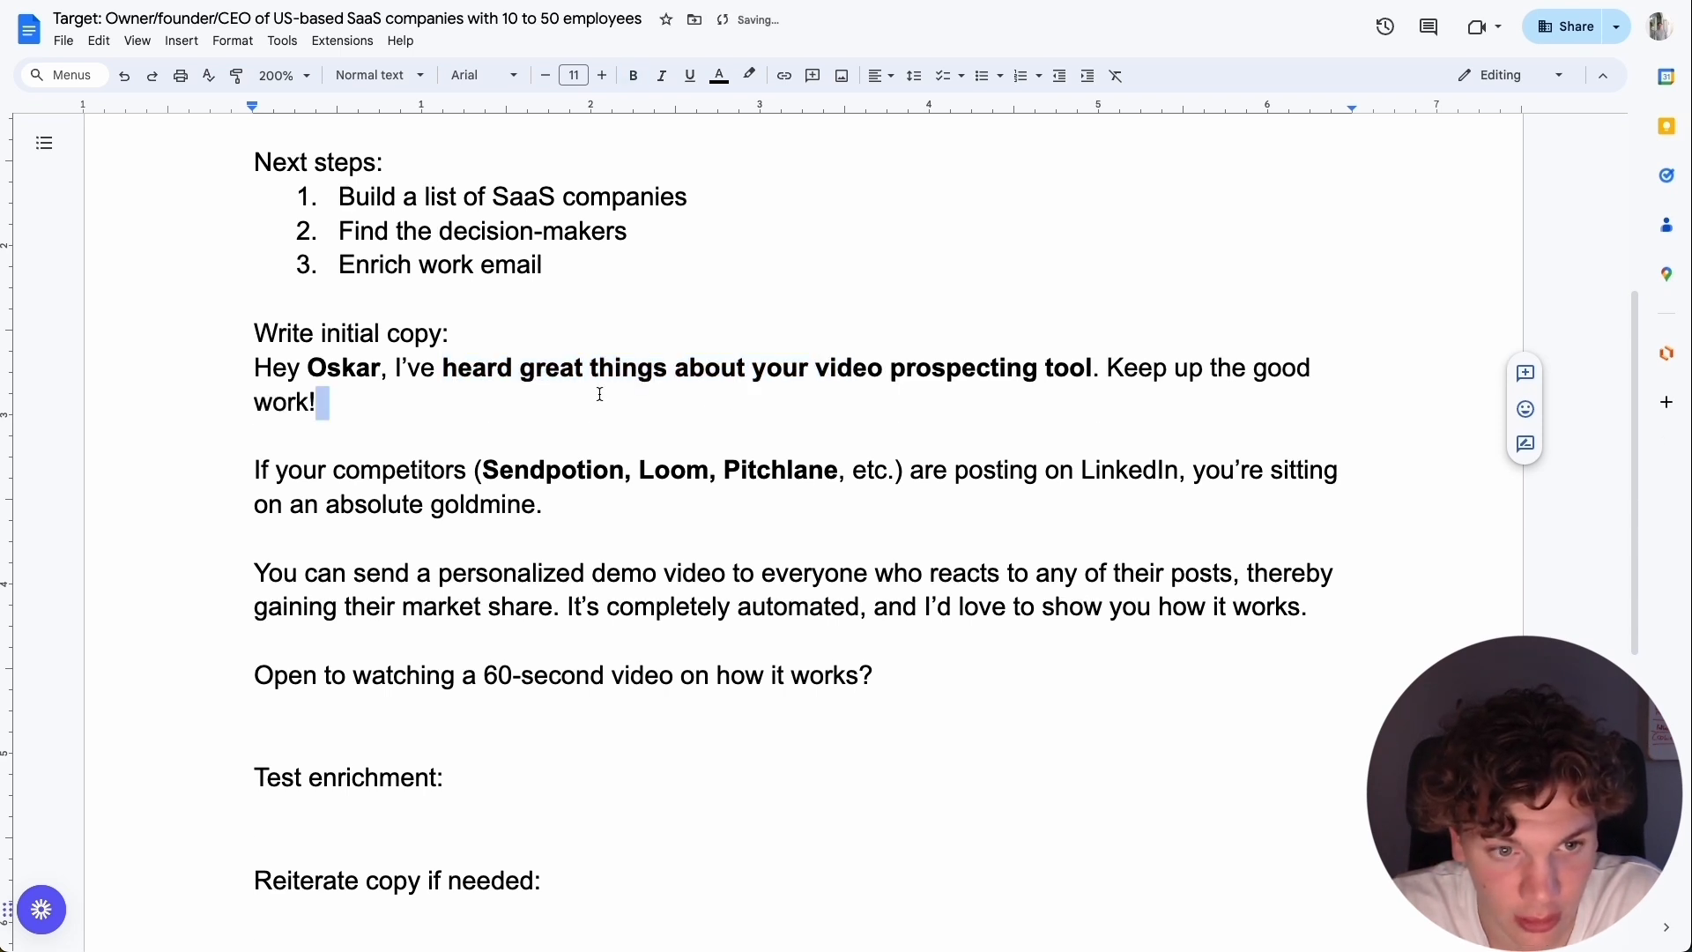
pyautogui.moveTo(445, 370); pyautogui.dragTo(1111, 370)
pyautogui.click(876, 398)
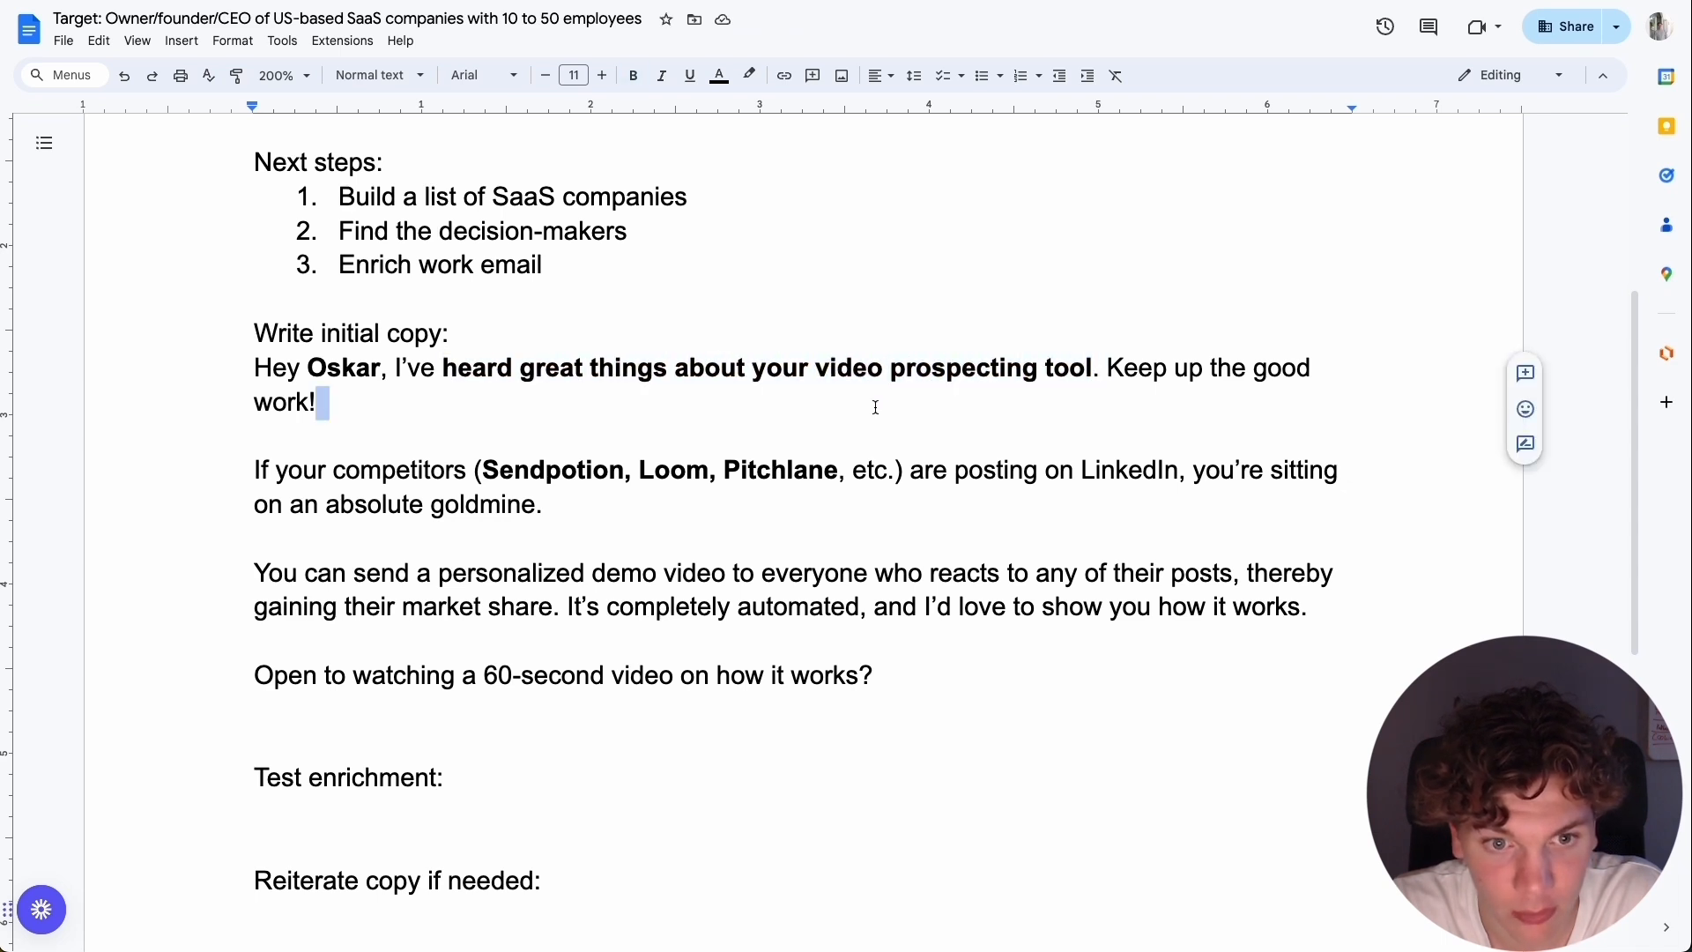
# Insert an empty paragraph in the initial copy below the sentence ending in "on an absolute goldmine.".
pyautogui.scroll(-1, 365, 366)
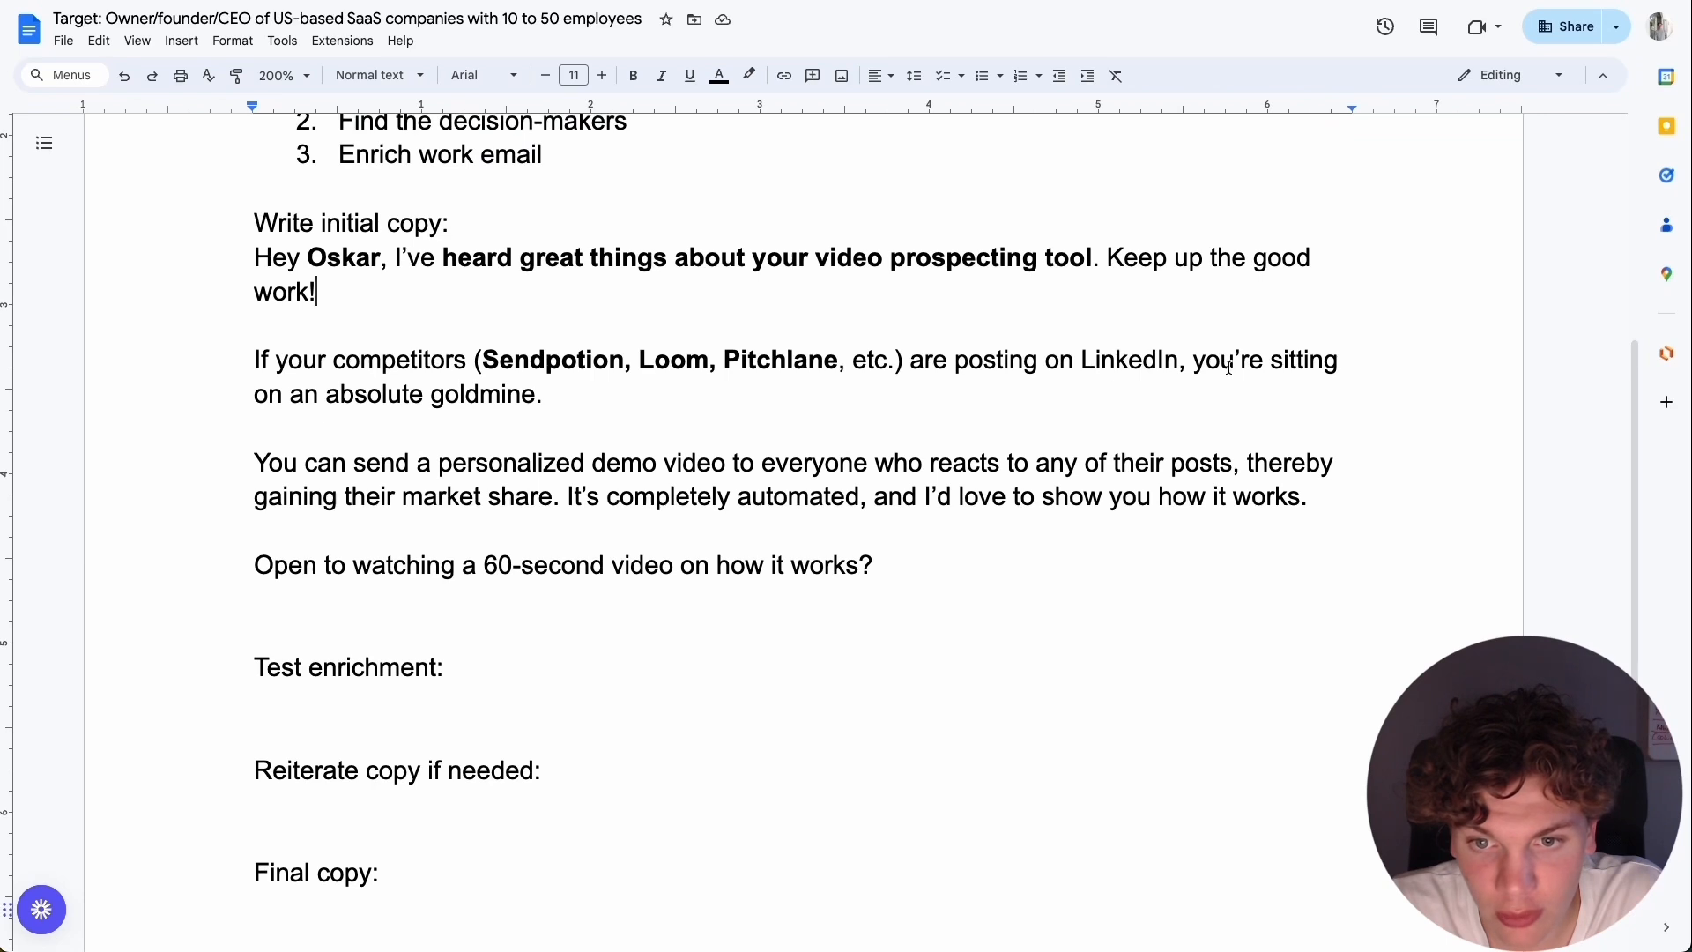
pyautogui.scroll(-1, 1234, 370)
pyautogui.scroll(-2, 499, 388)
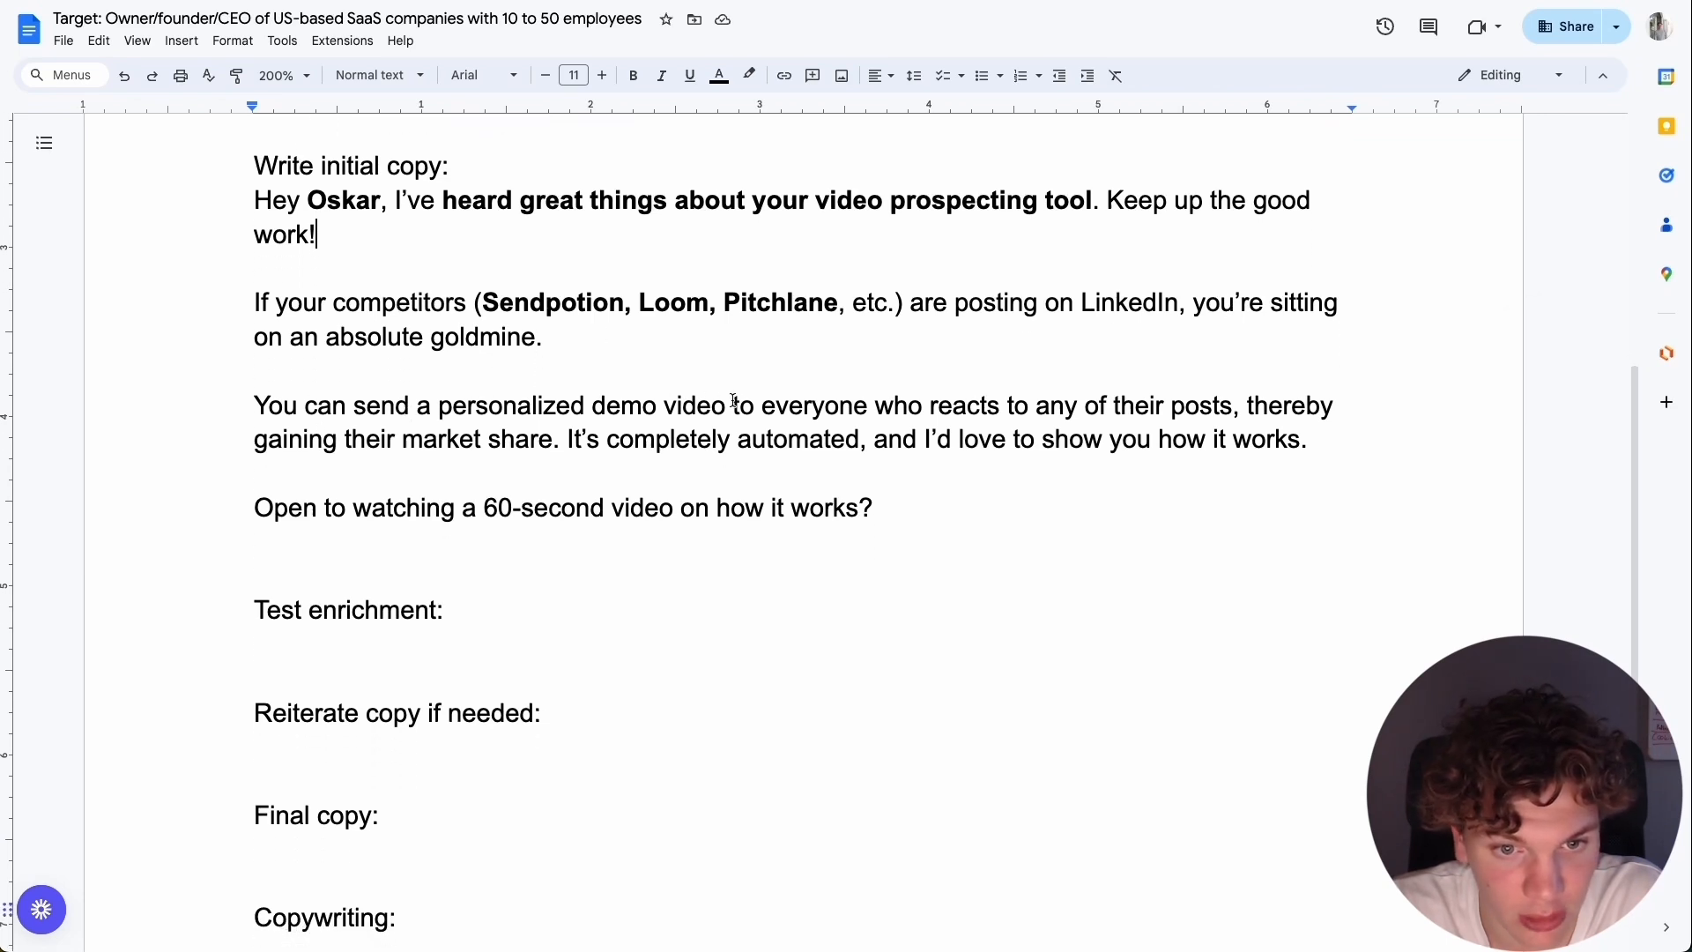
pyautogui.moveTo(608, 350); pyautogui.dragTo(696, 355)
pyautogui.click(736, 345)
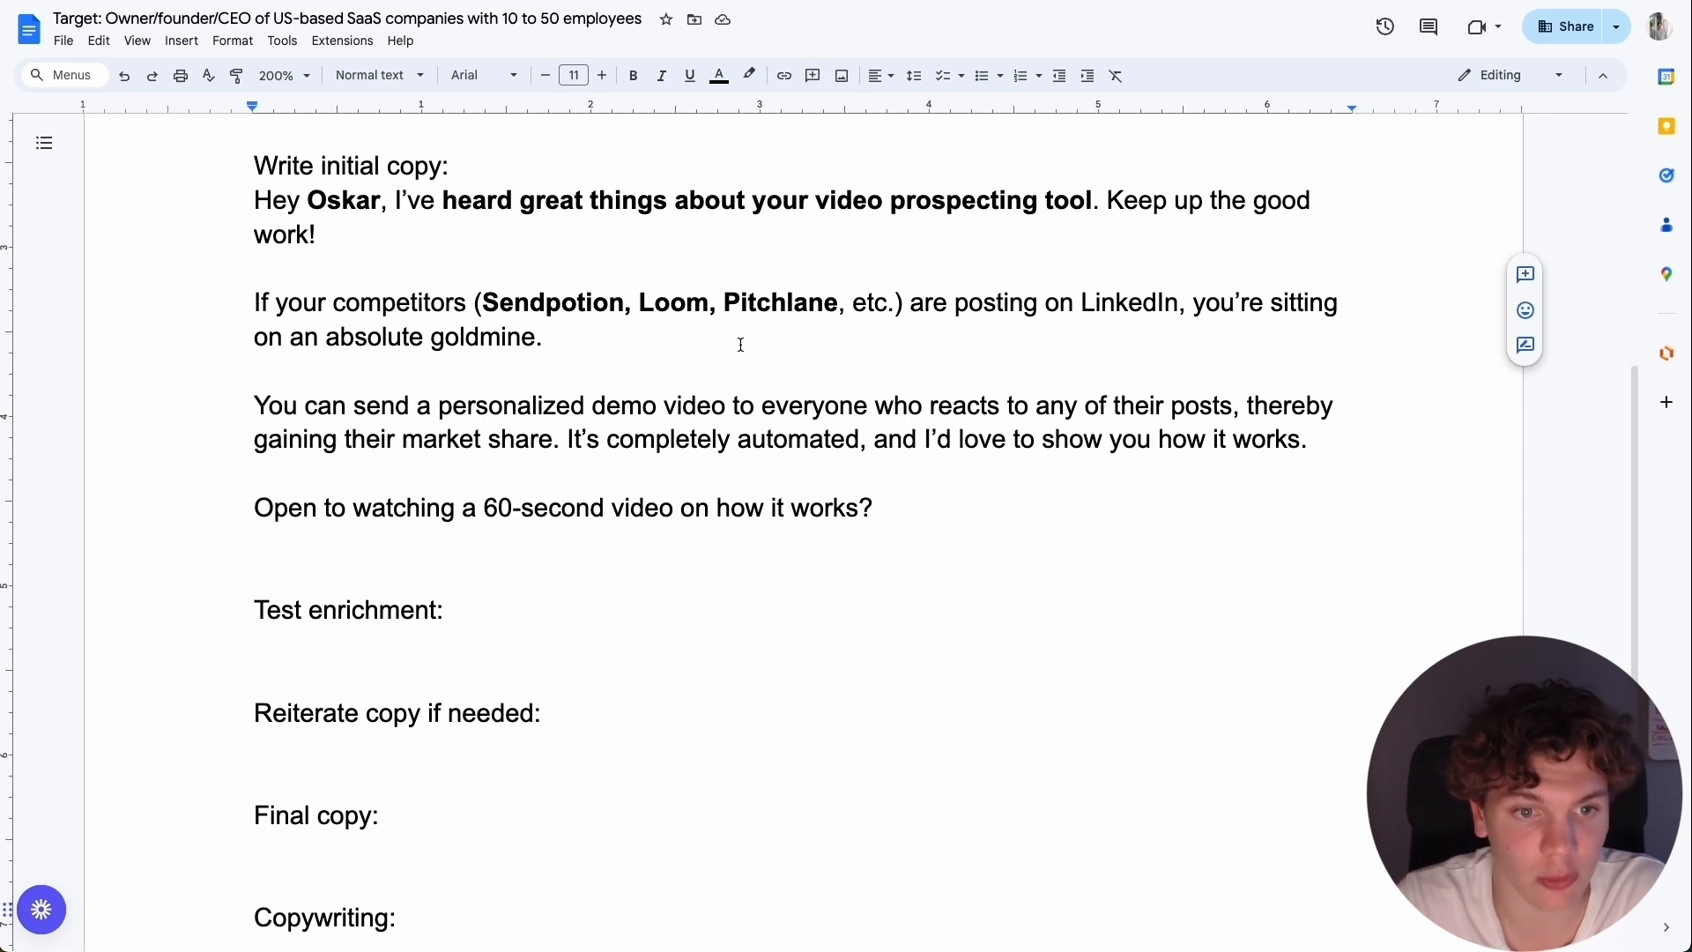
pyautogui.press('Return')
pyautogui.press('Return')
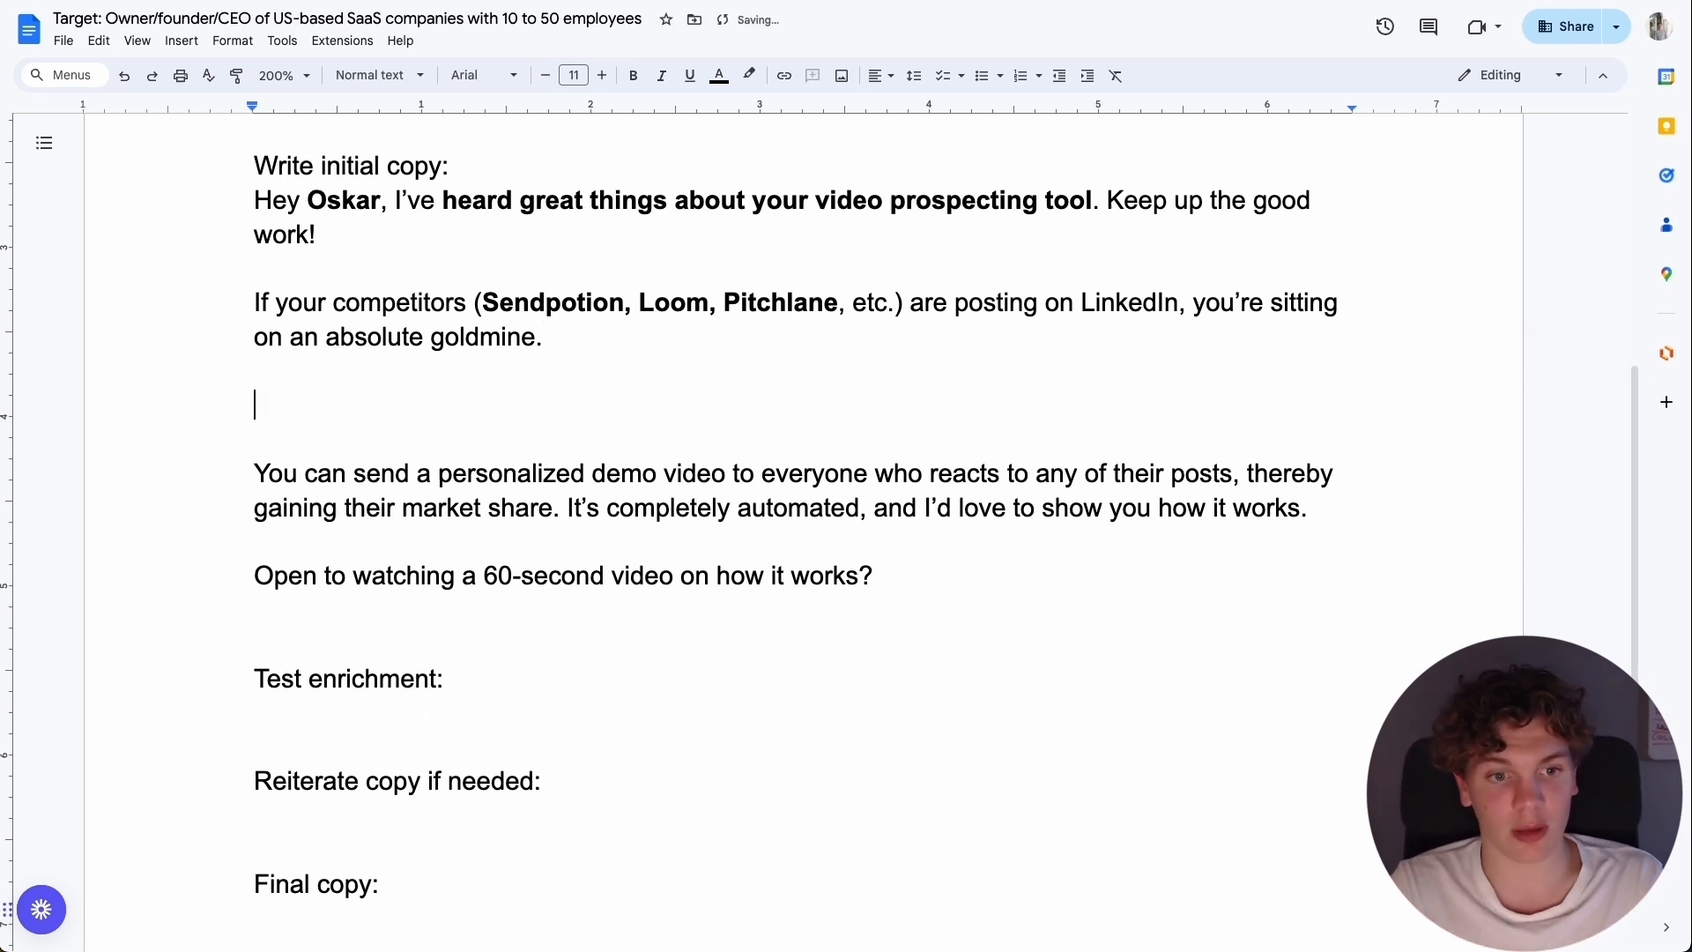
# Start the new paragraph with "We've built a automated workflow that can send personalized demo videos of Vinna to everyone who reacts to any".
pyautogui.tripleClick(745, 474)
pyautogui.click(393, 406)
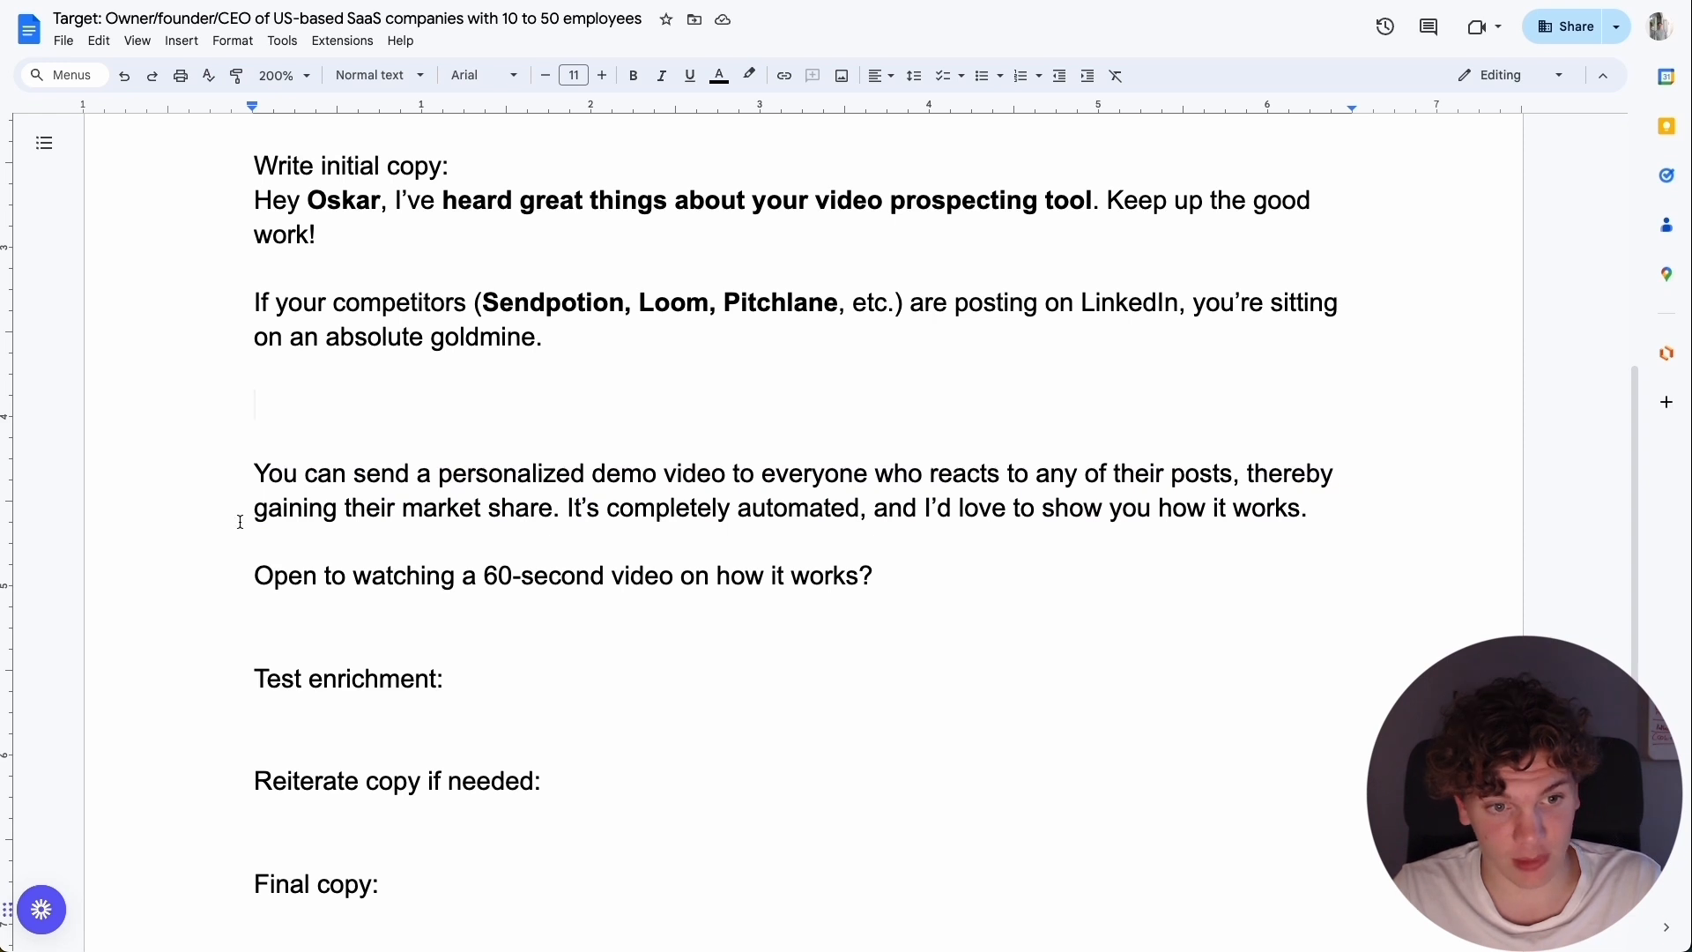
pyautogui.doubleClick(273, 476)
pyautogui.click(306, 397)
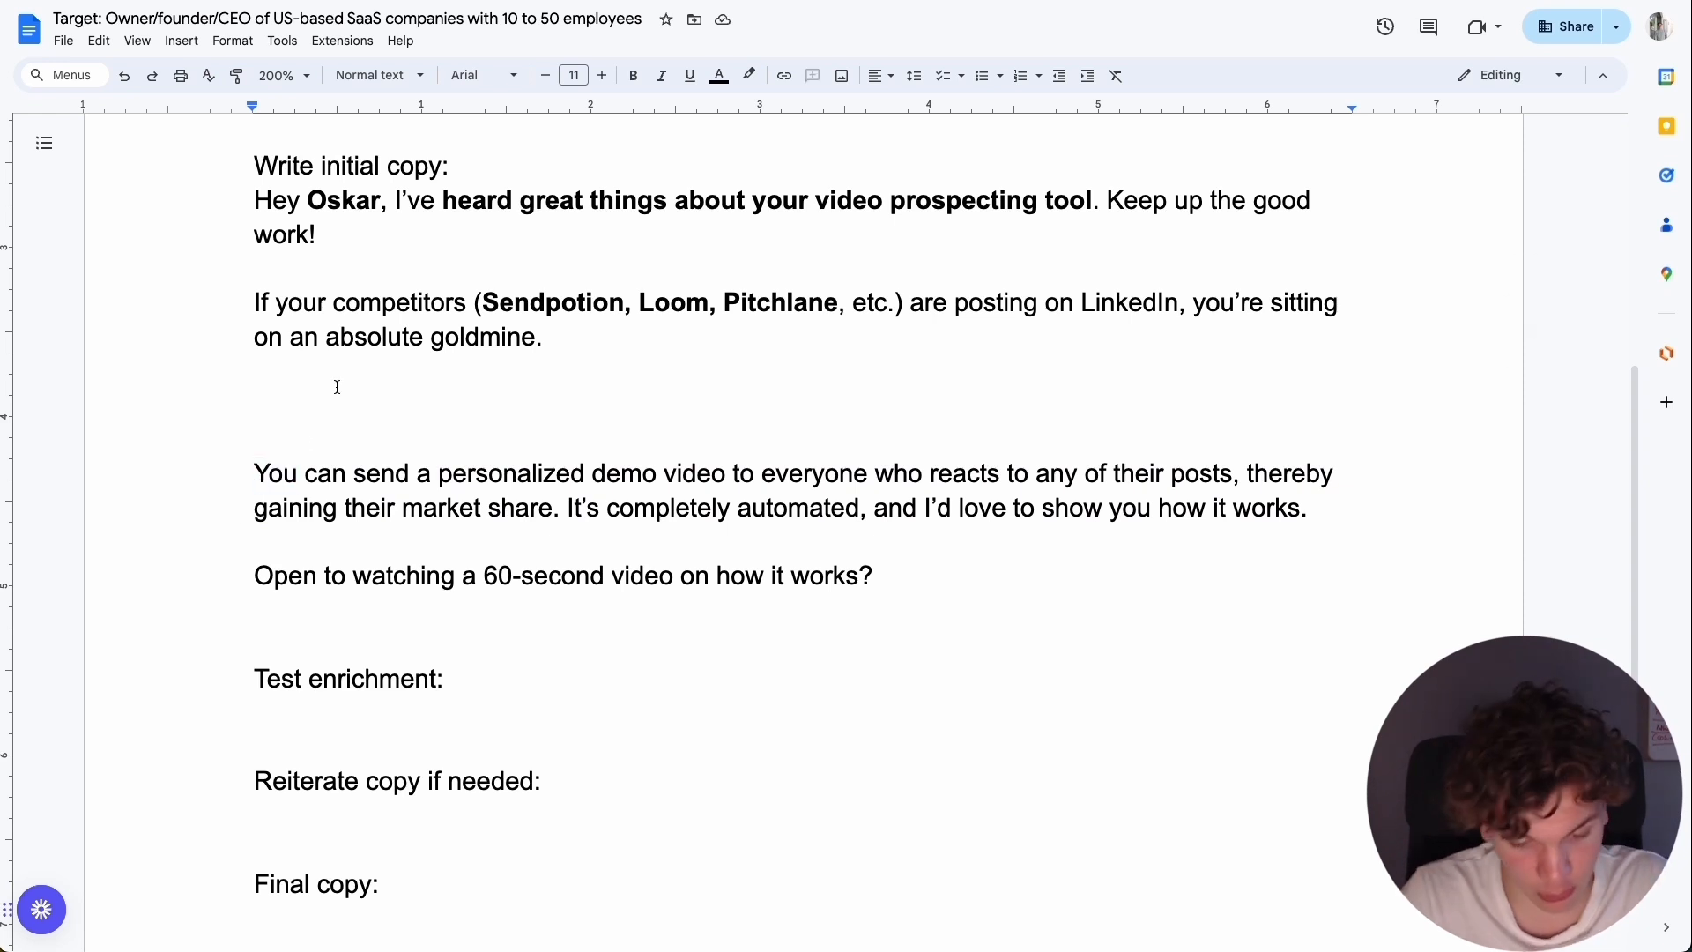
pyautogui.write("We've built a")
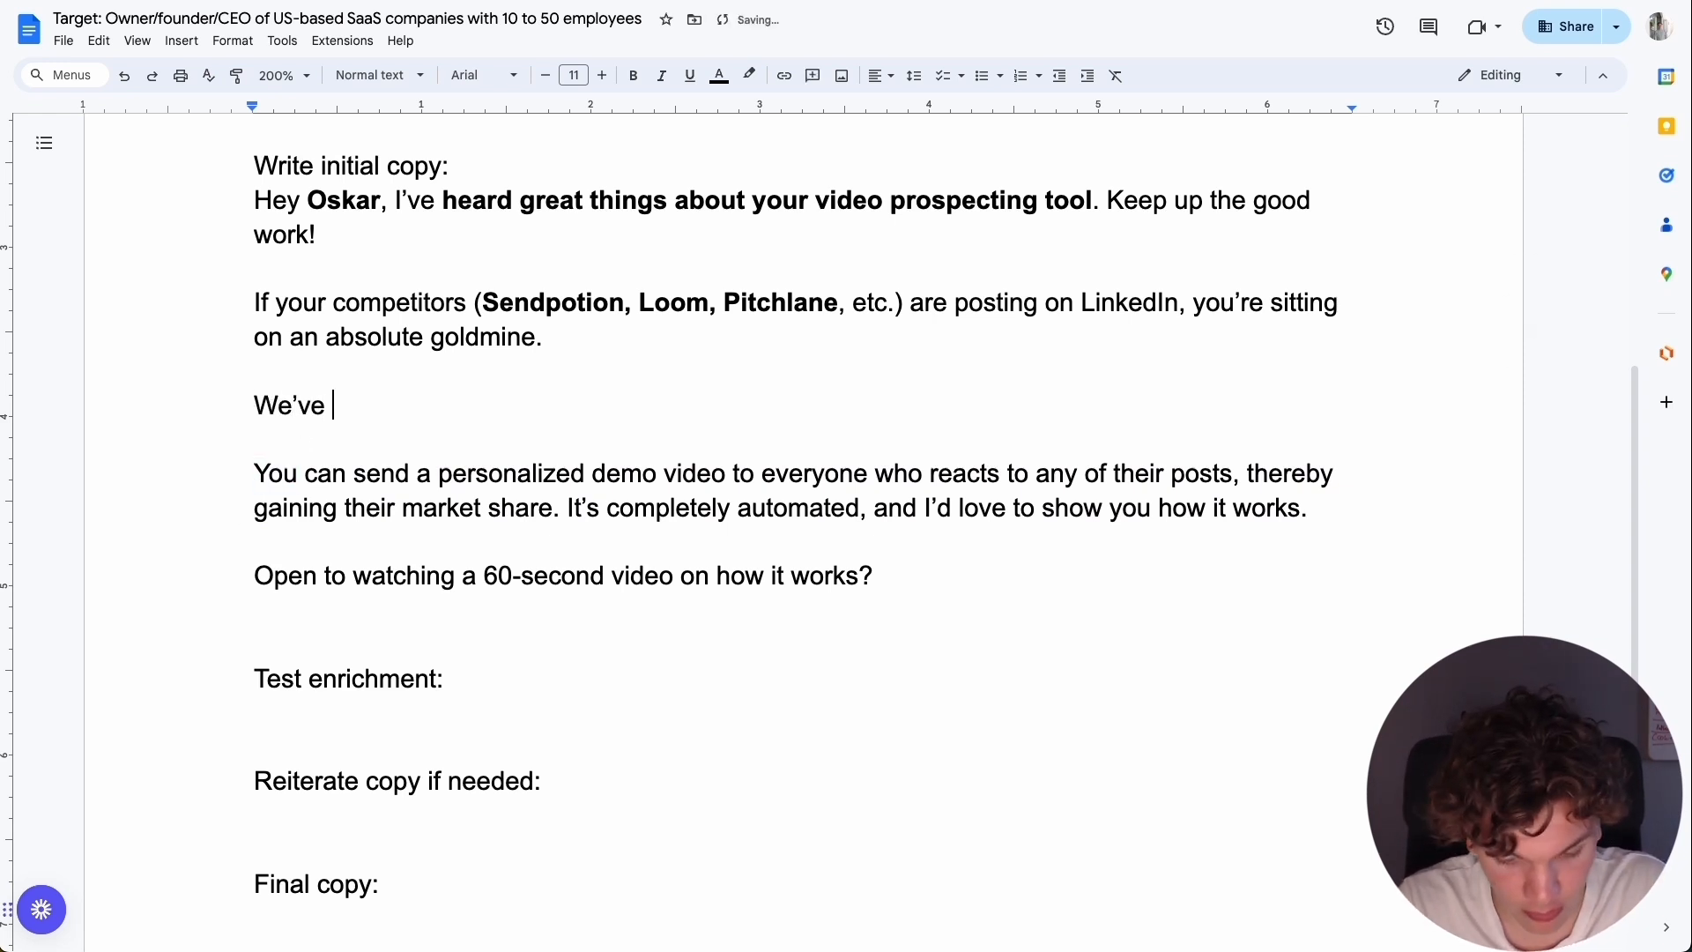
pyautogui.write(' automated workflow')
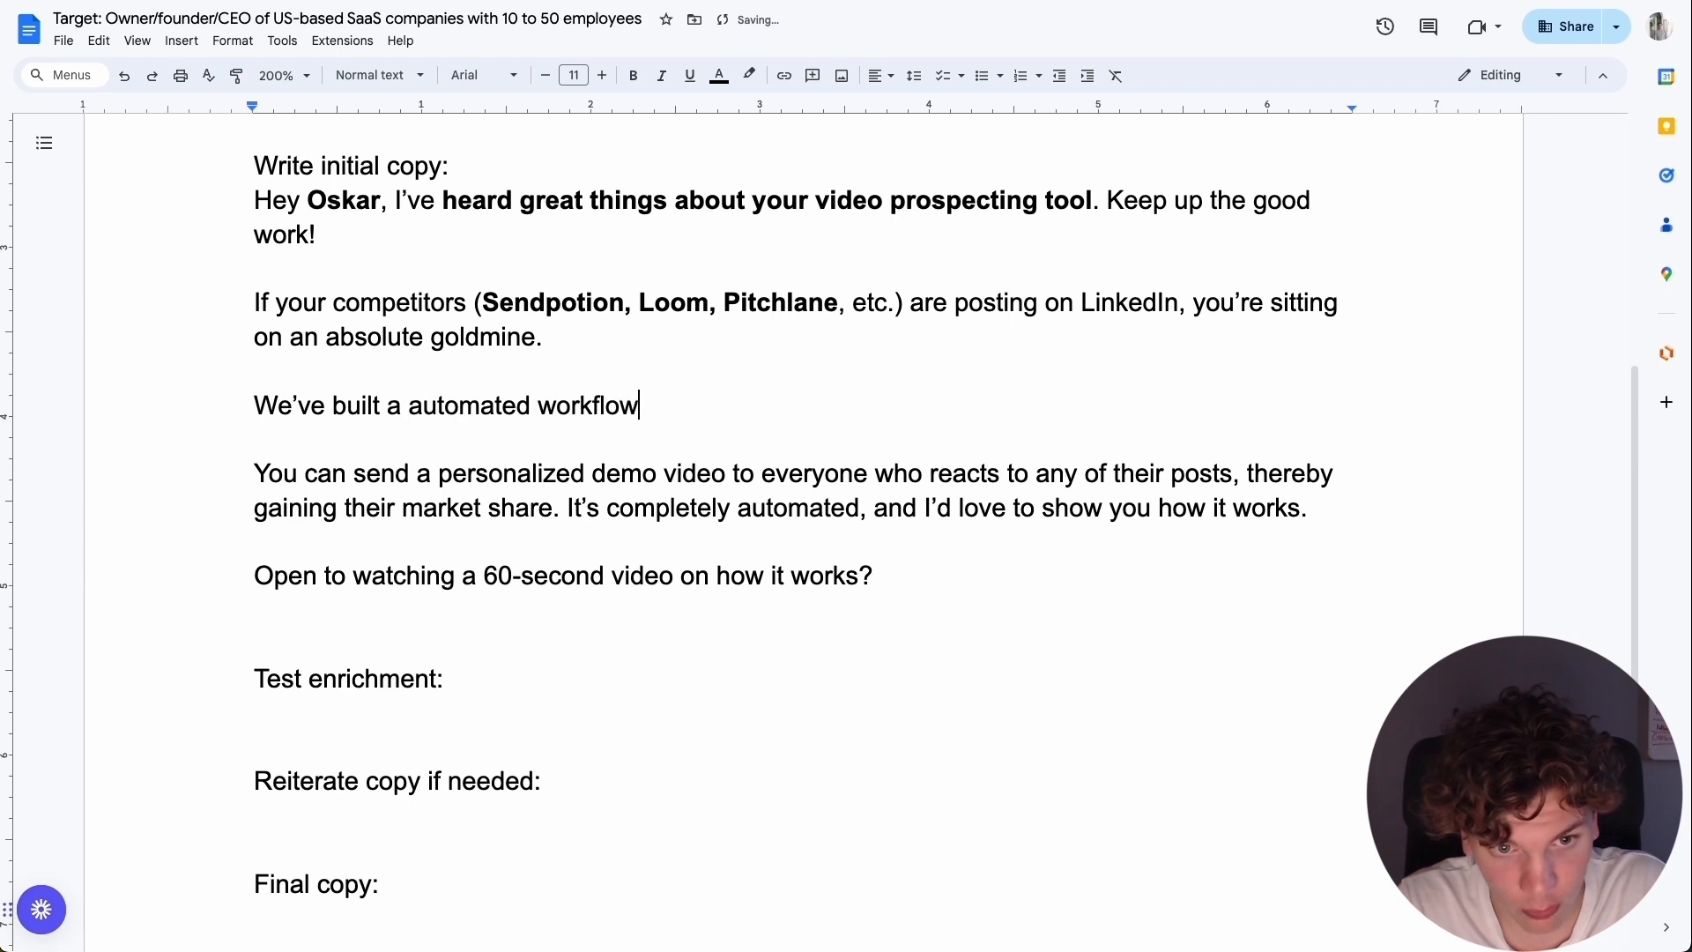
pyautogui.write(' that can send personaliz')
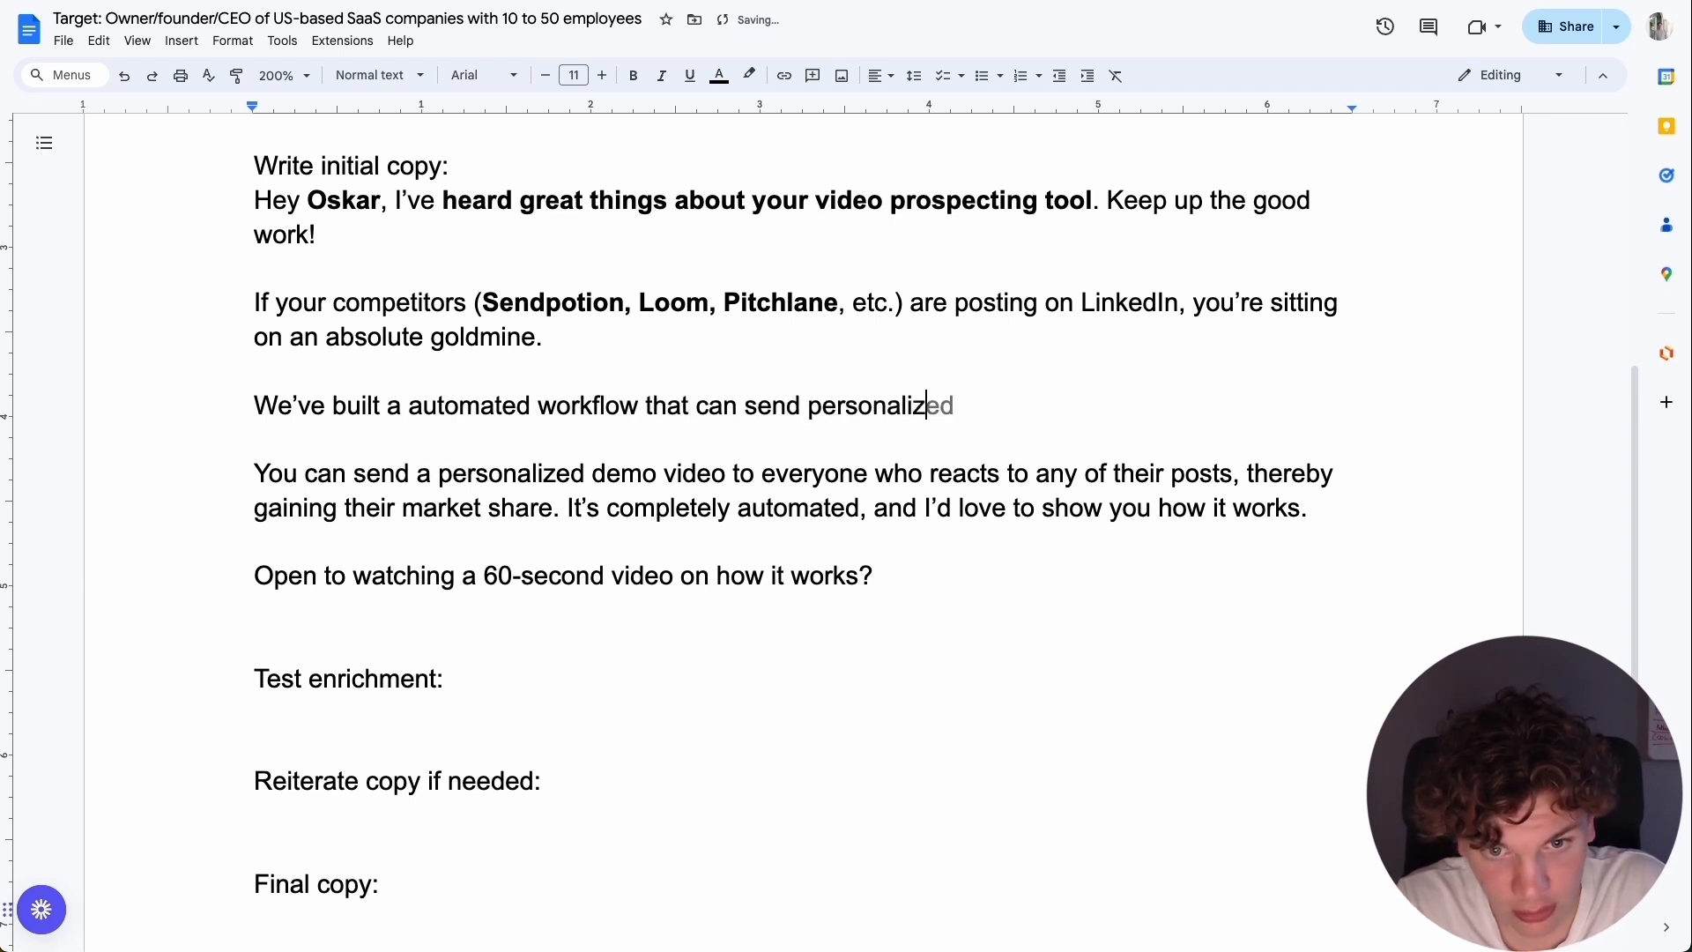
pyautogui.write('ed demo videos of ')
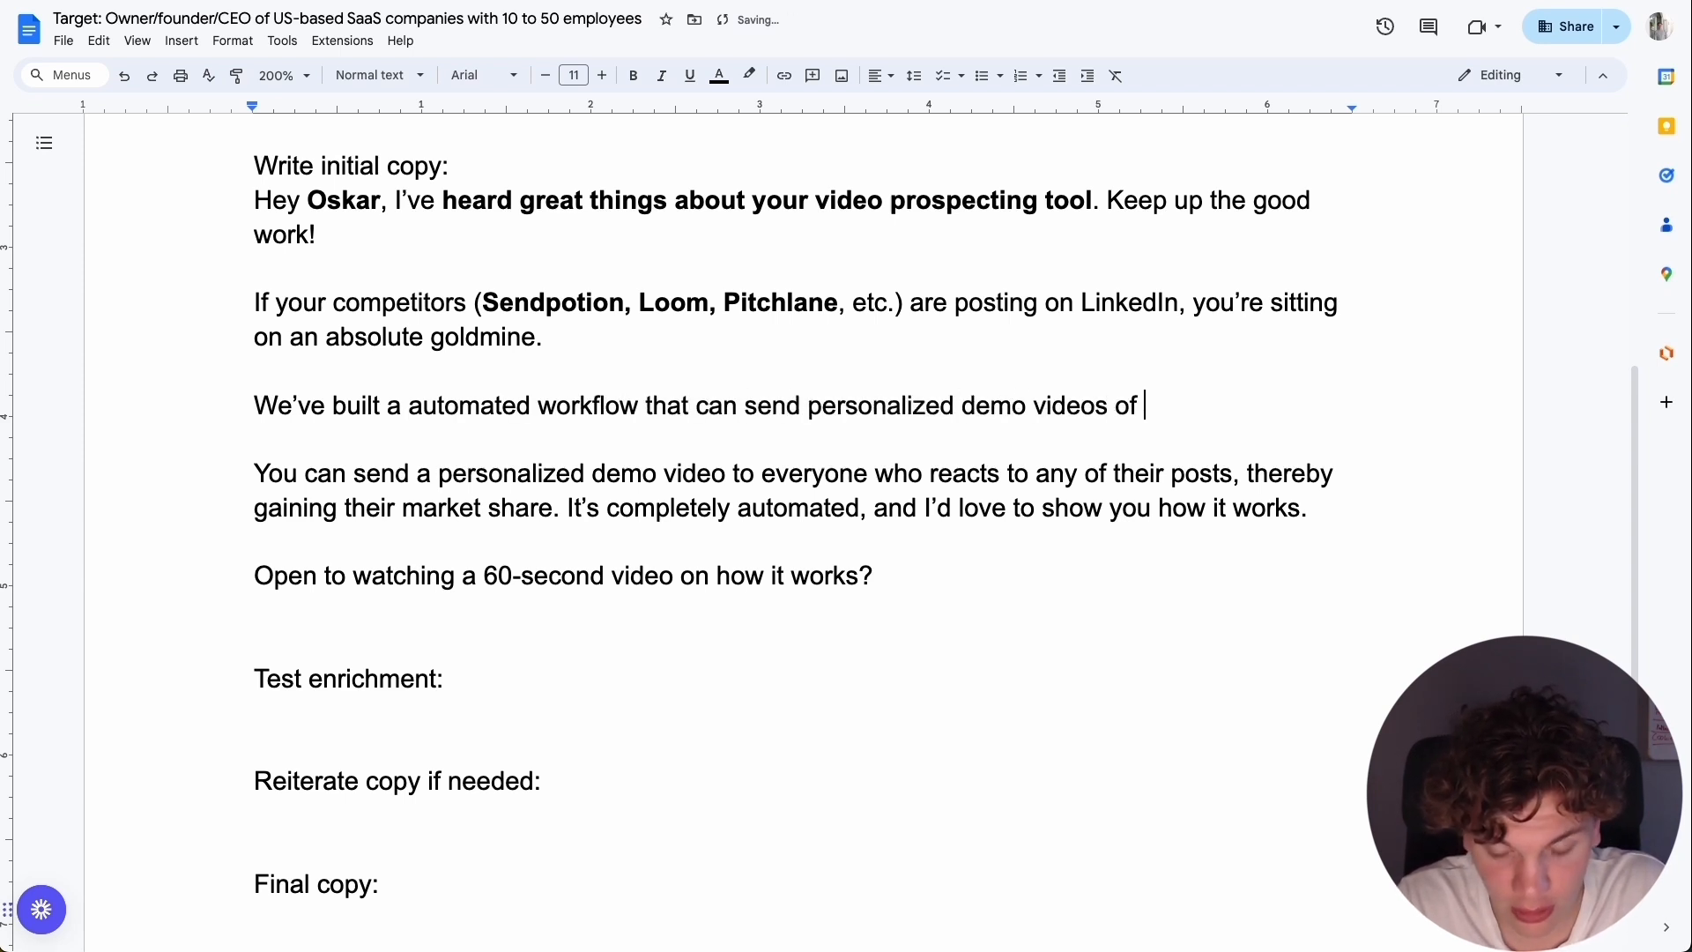
pyautogui.write('Vinna ')
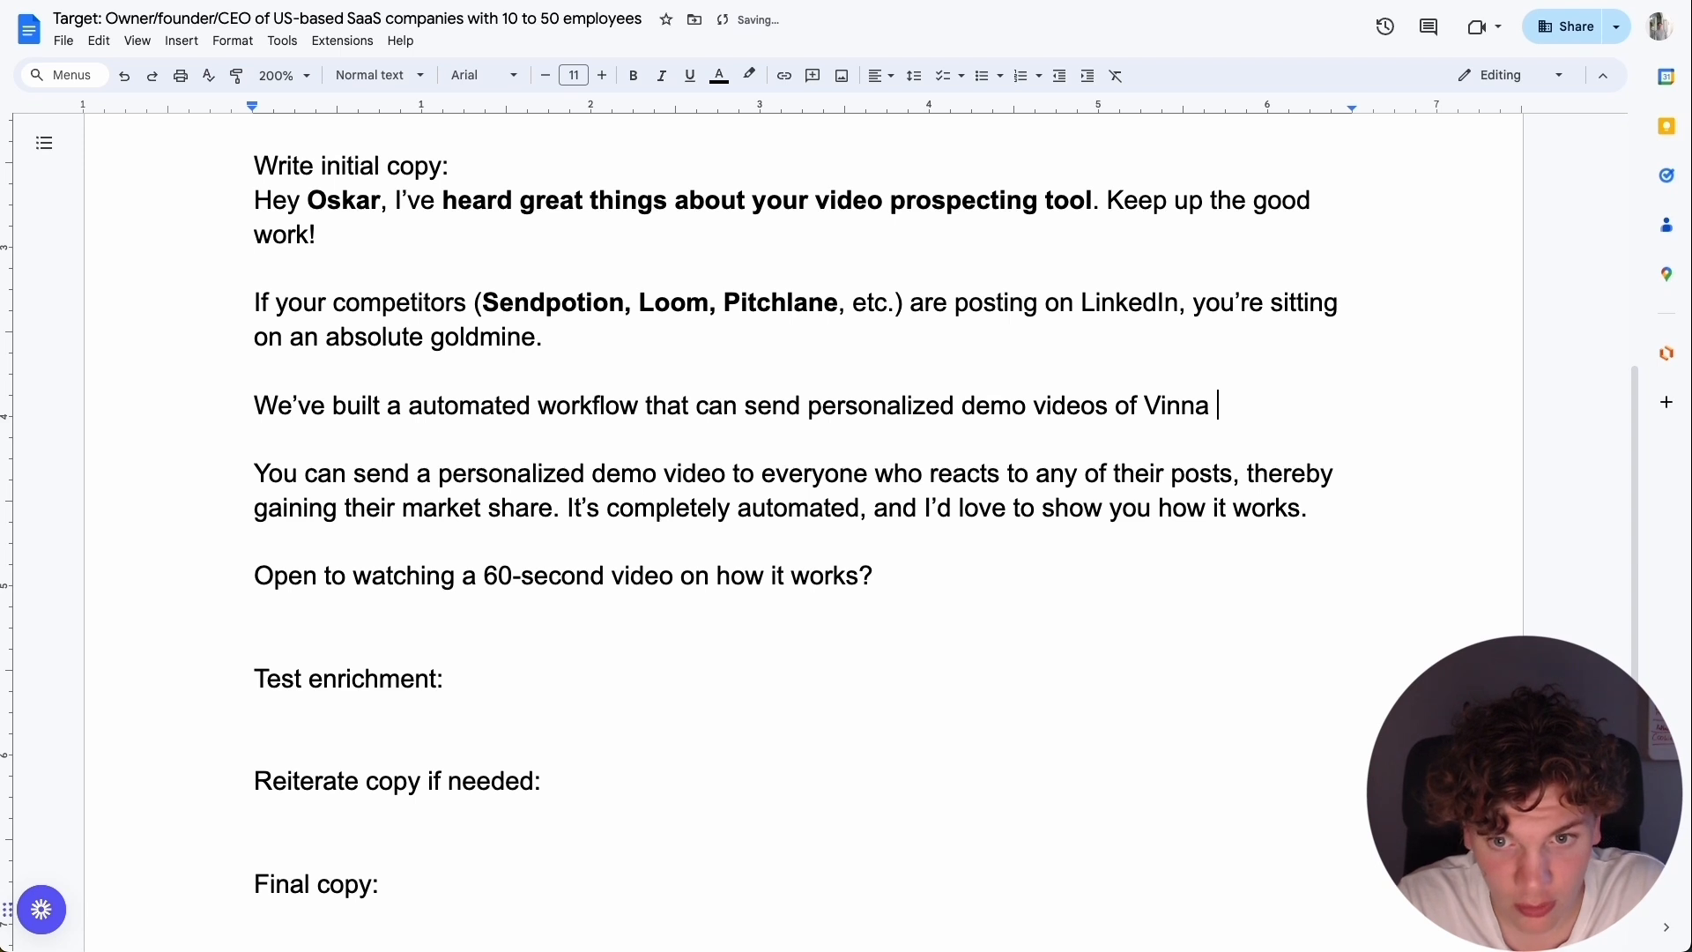
pyautogui.write('to everyone w')
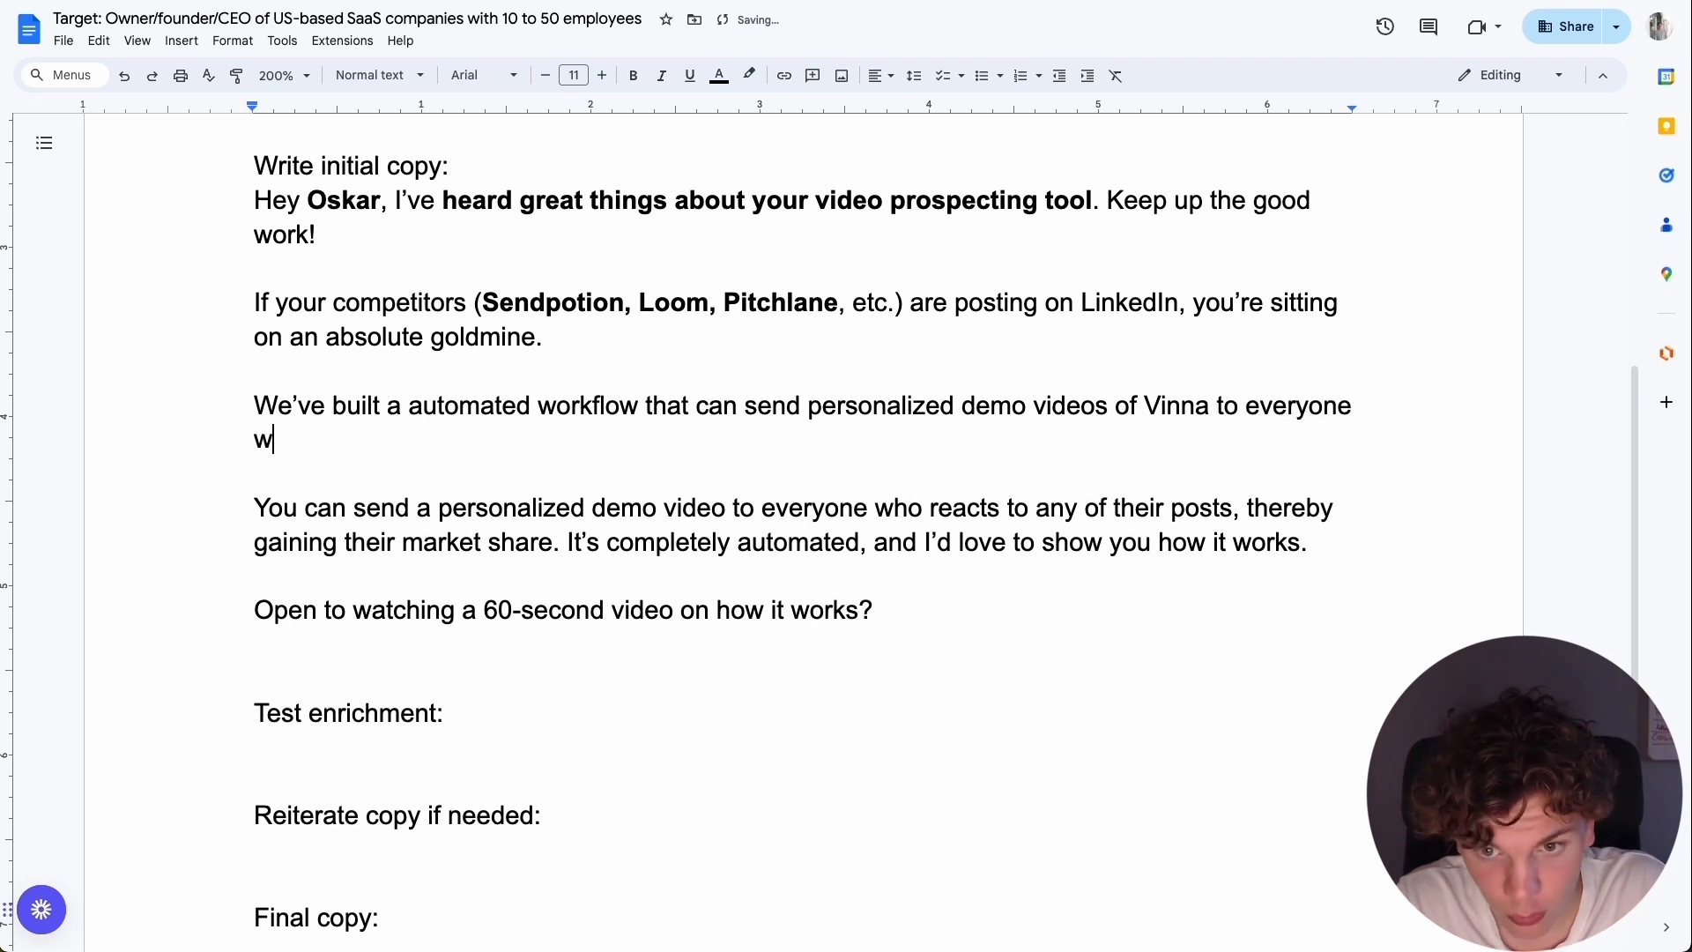
pyautogui.write('ho reacts to any')
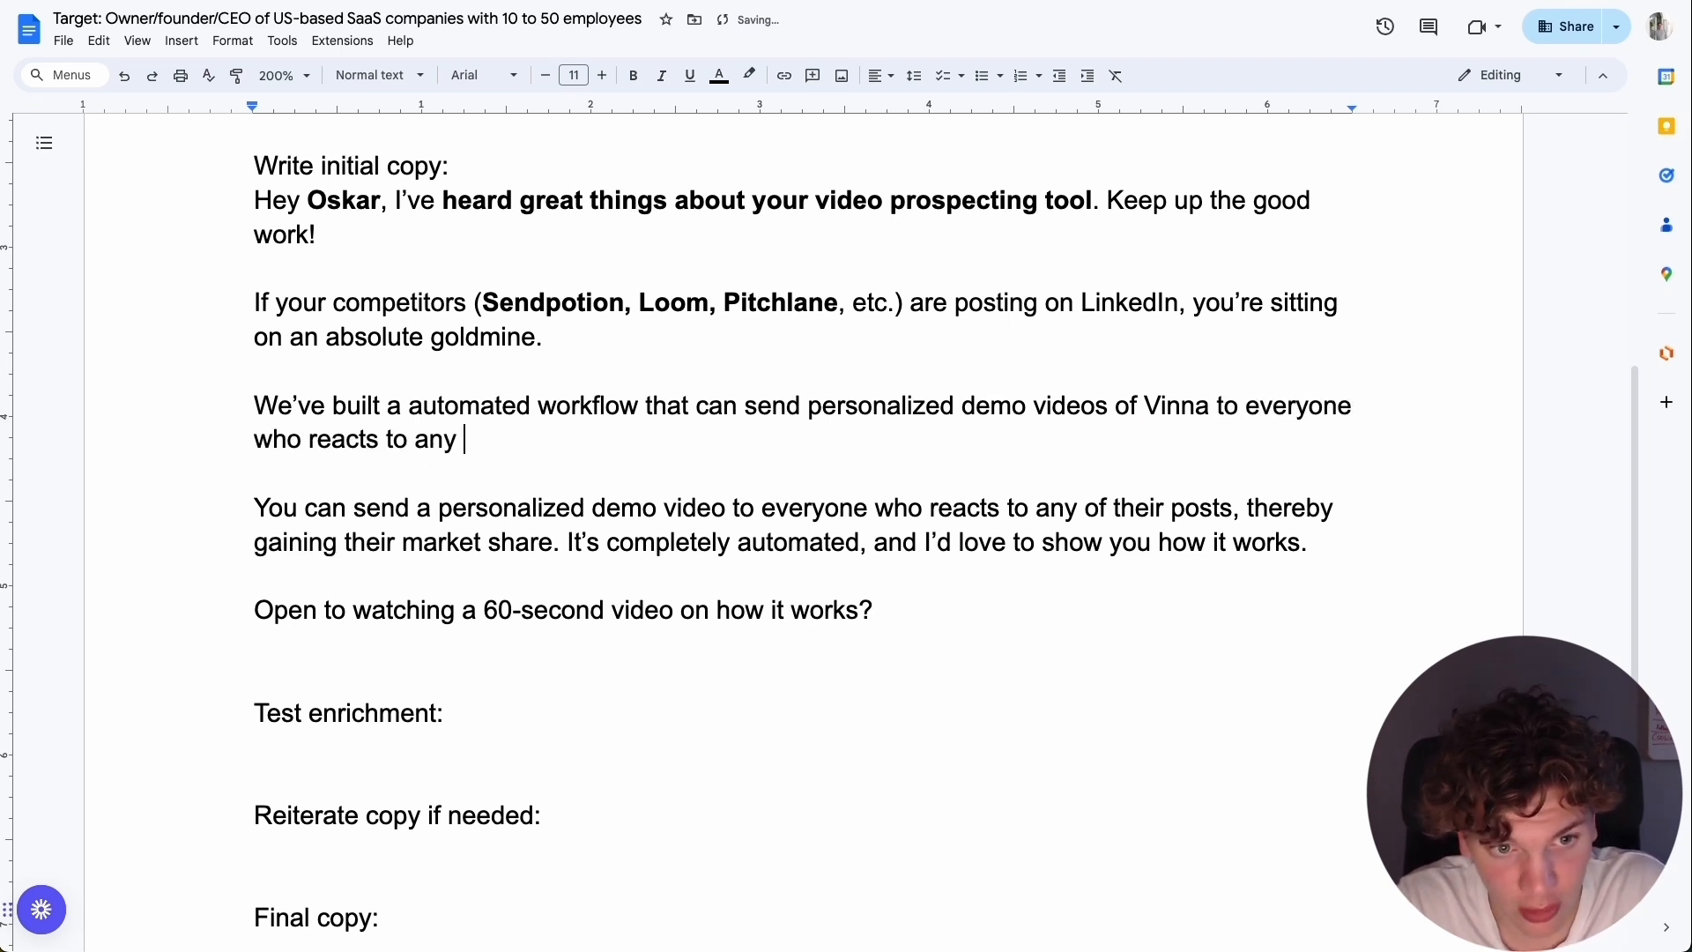
# Correct the sentence to "an automated workflow", bold "Vinna", and end it with "to everyone who engages with their posts.".
pyautogui.doubleClick(1295, 405)
pyautogui.write('anyone')
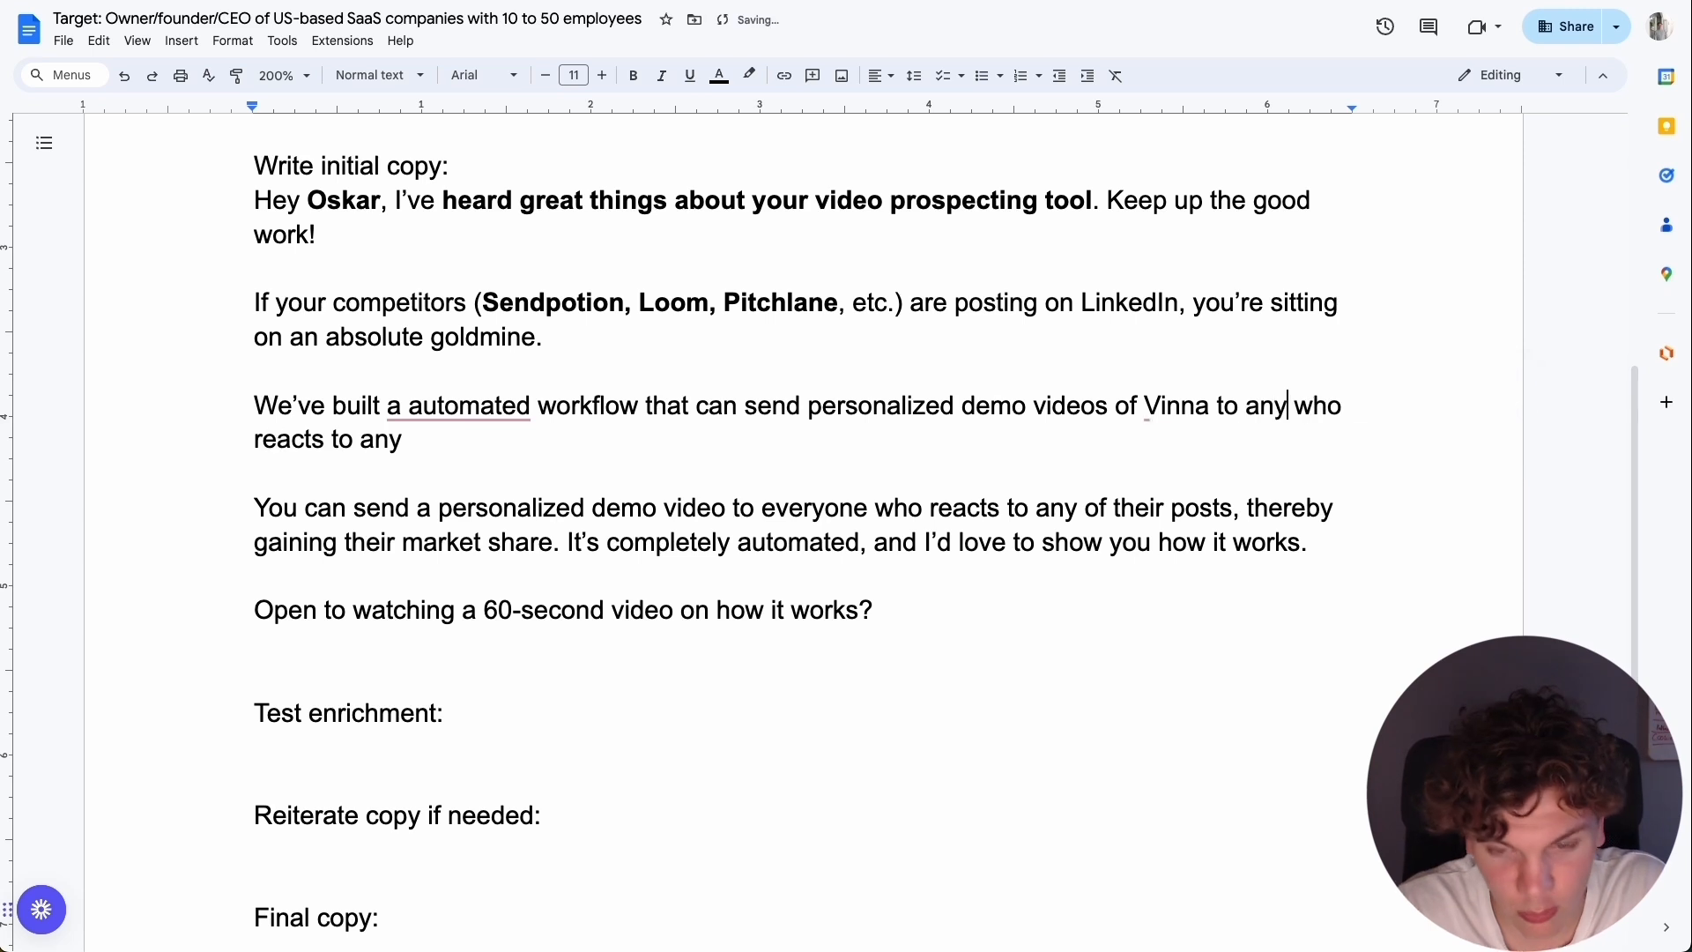
pyautogui.click(636, 436)
pyautogui.press('BackSpace')
pyautogui.press('BackSpace')
pyautogui.press('BackSpace')
pyautogui.press('BackSpace')
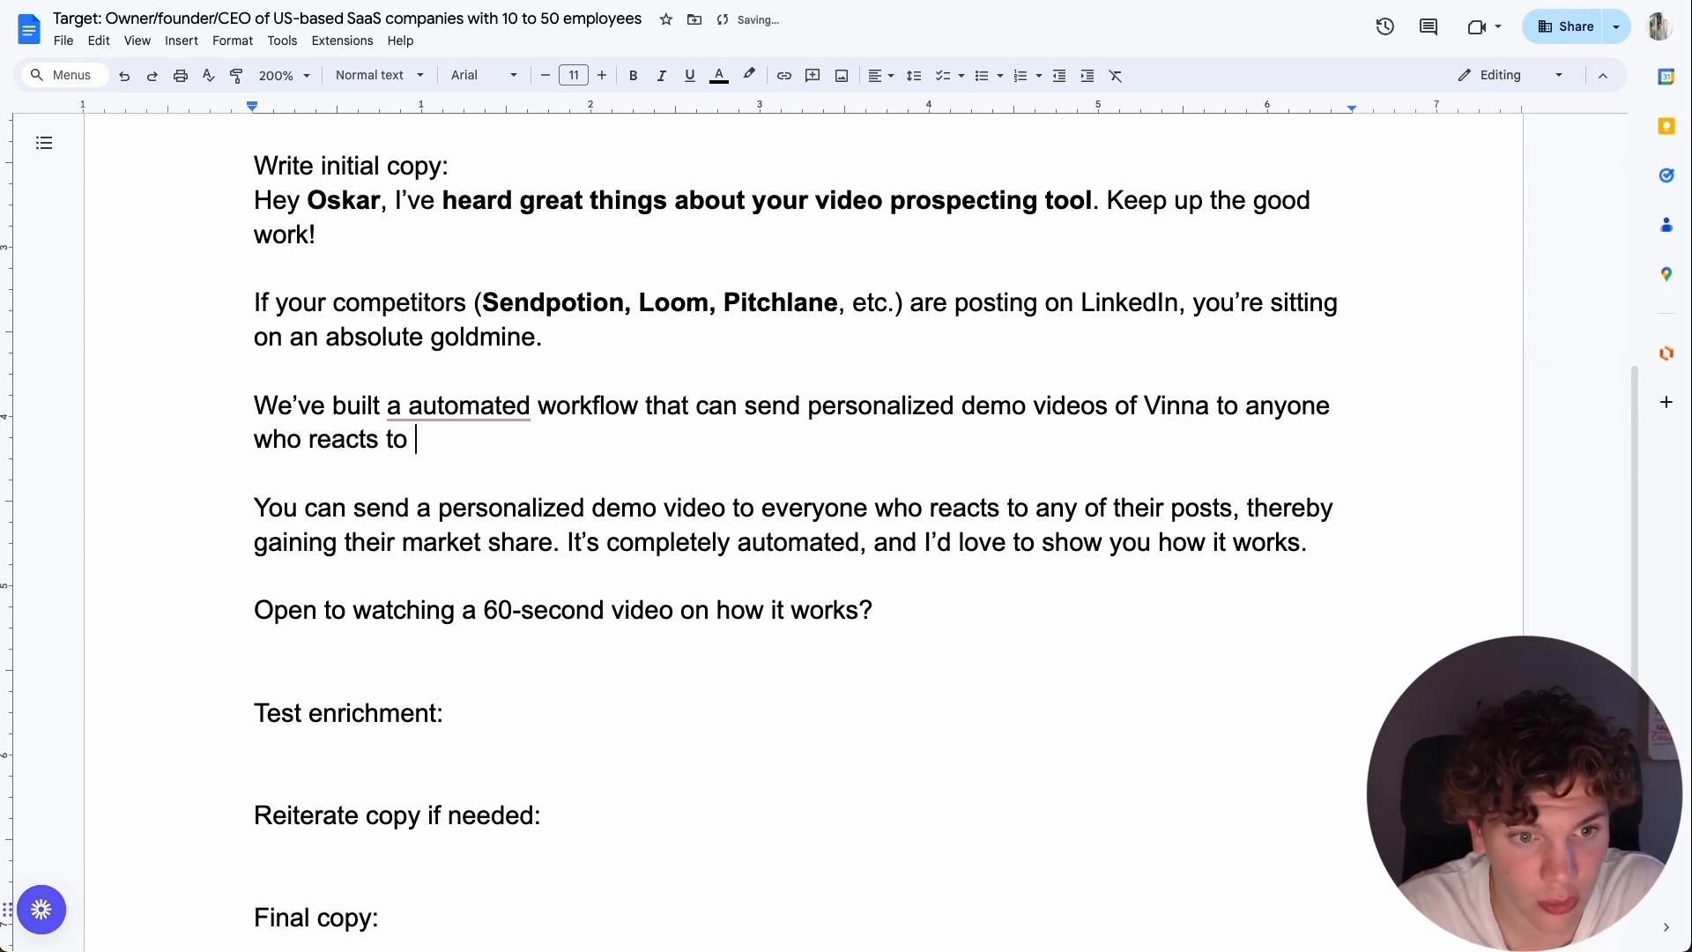
pyautogui.write('your competitors LinkedIn posts.')
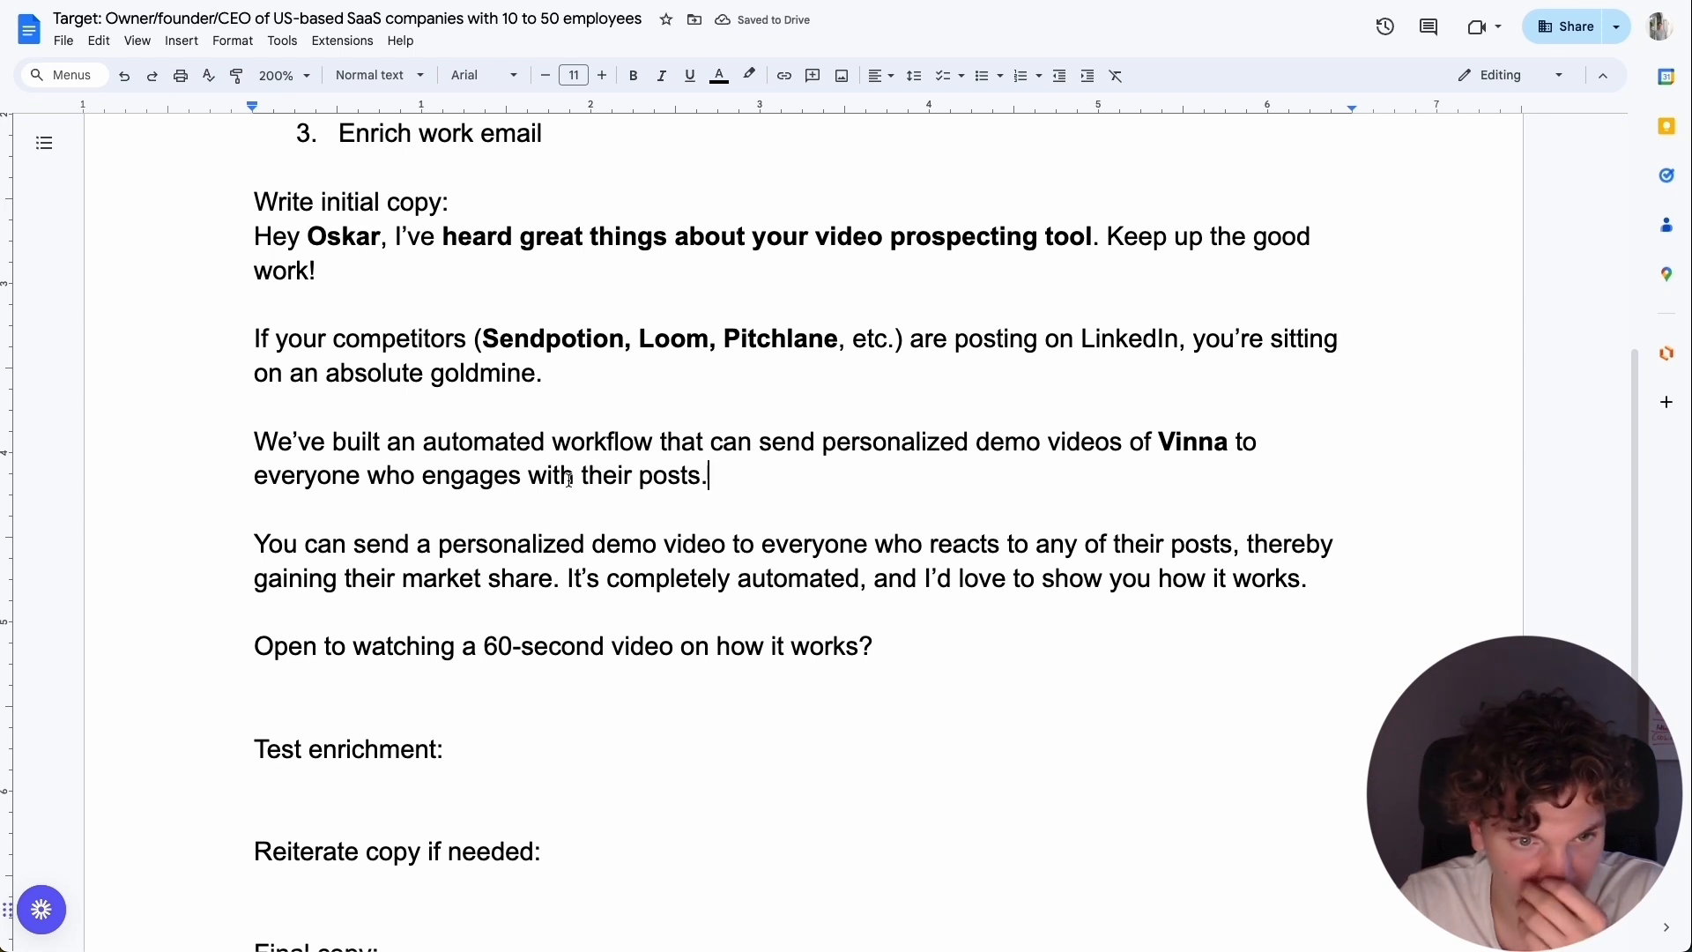
# Delete the old paragraph beginning "You can send a personalized demo video" from the initial copy.
pyautogui.scroll(-1, 828, 472)
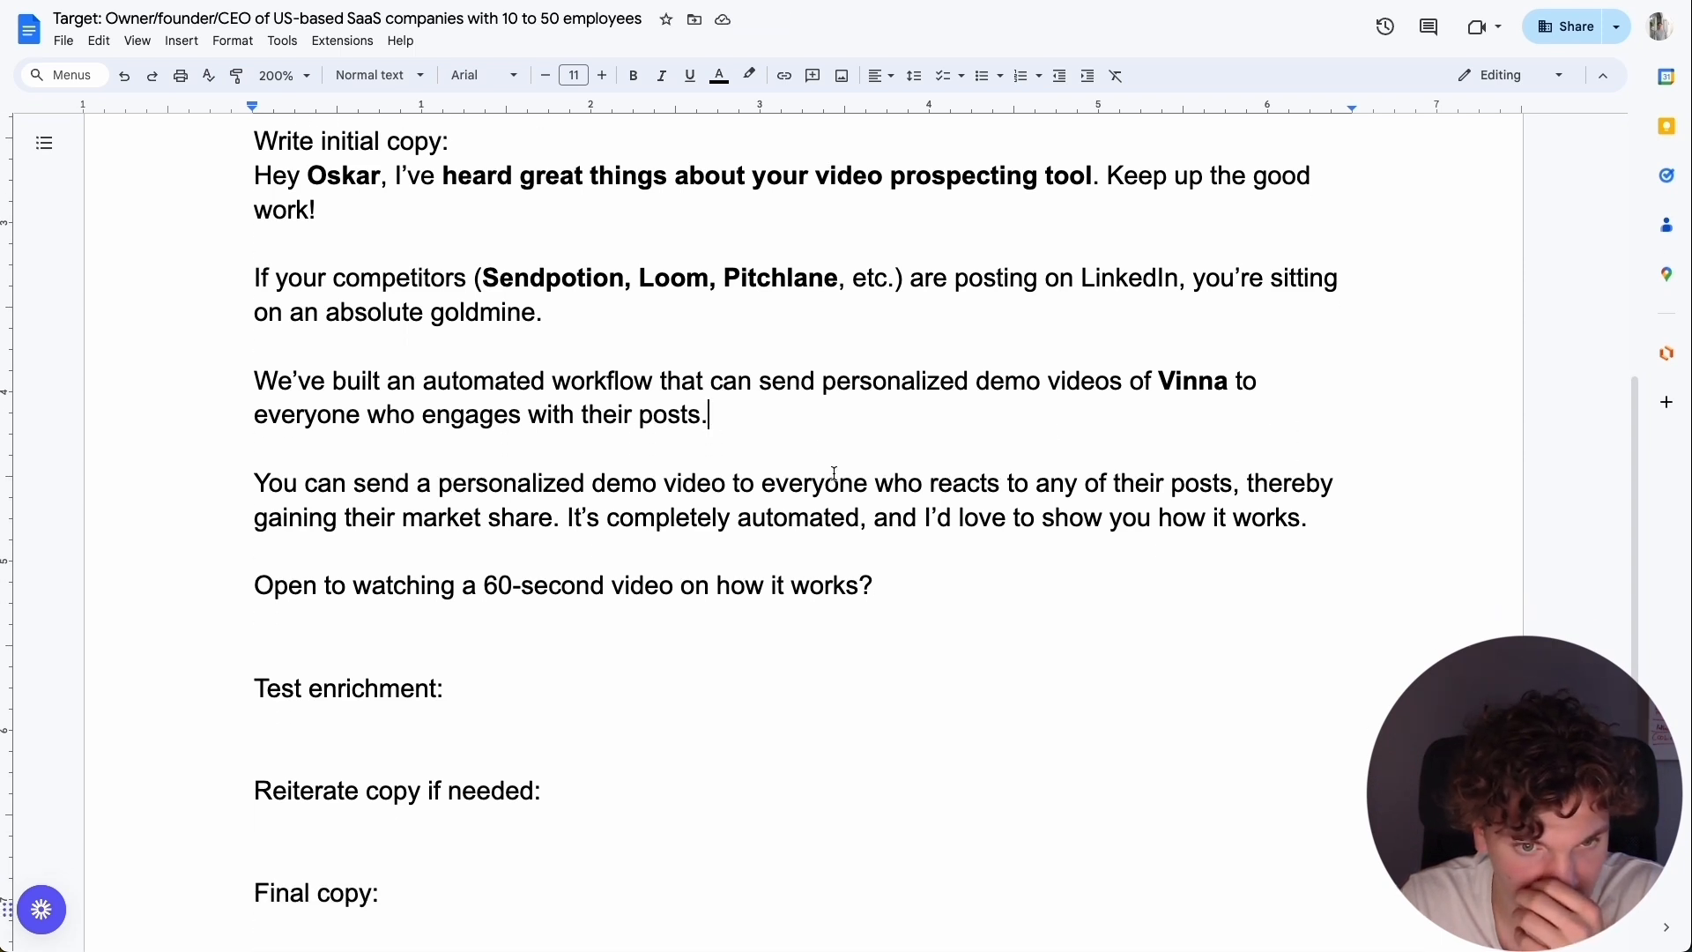
pyautogui.tripleClick(598, 529)
pyautogui.press('BackSpace')
pyautogui.scroll(3, 511, 370)
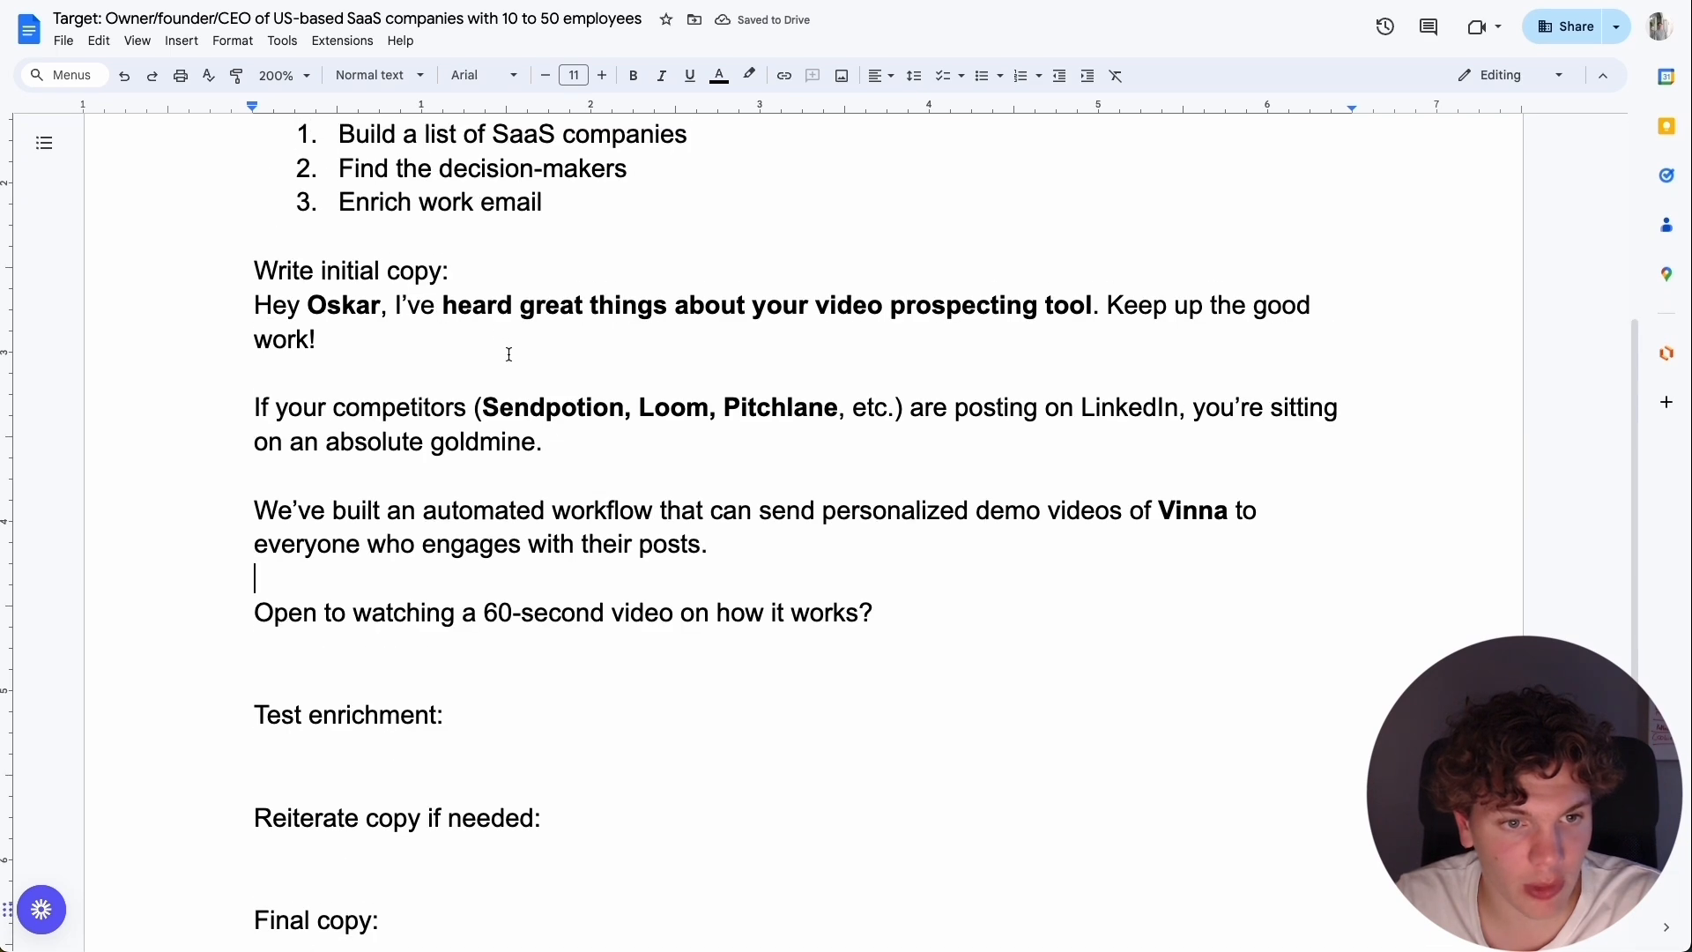
pyautogui.scroll(-1, 555, 381)
pyautogui.doubleClick(1178, 577)
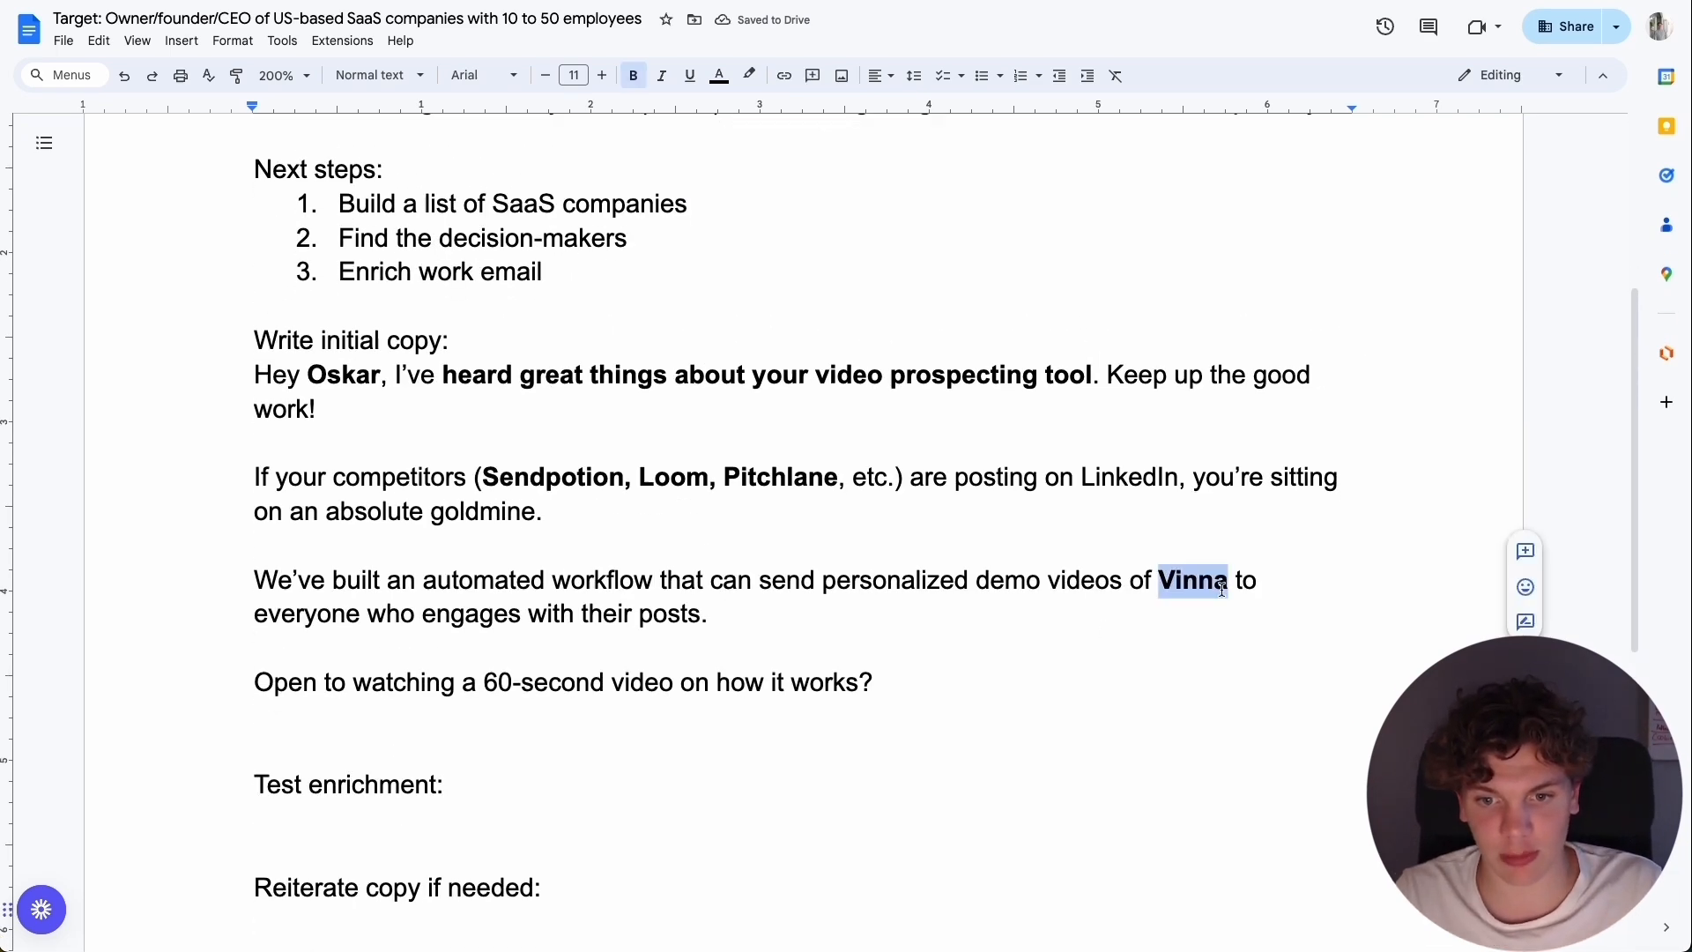
# Switch to the SaaS companies table in Clay and add a formula column directly after Organization Name.
pyautogui.click(1208, 616)
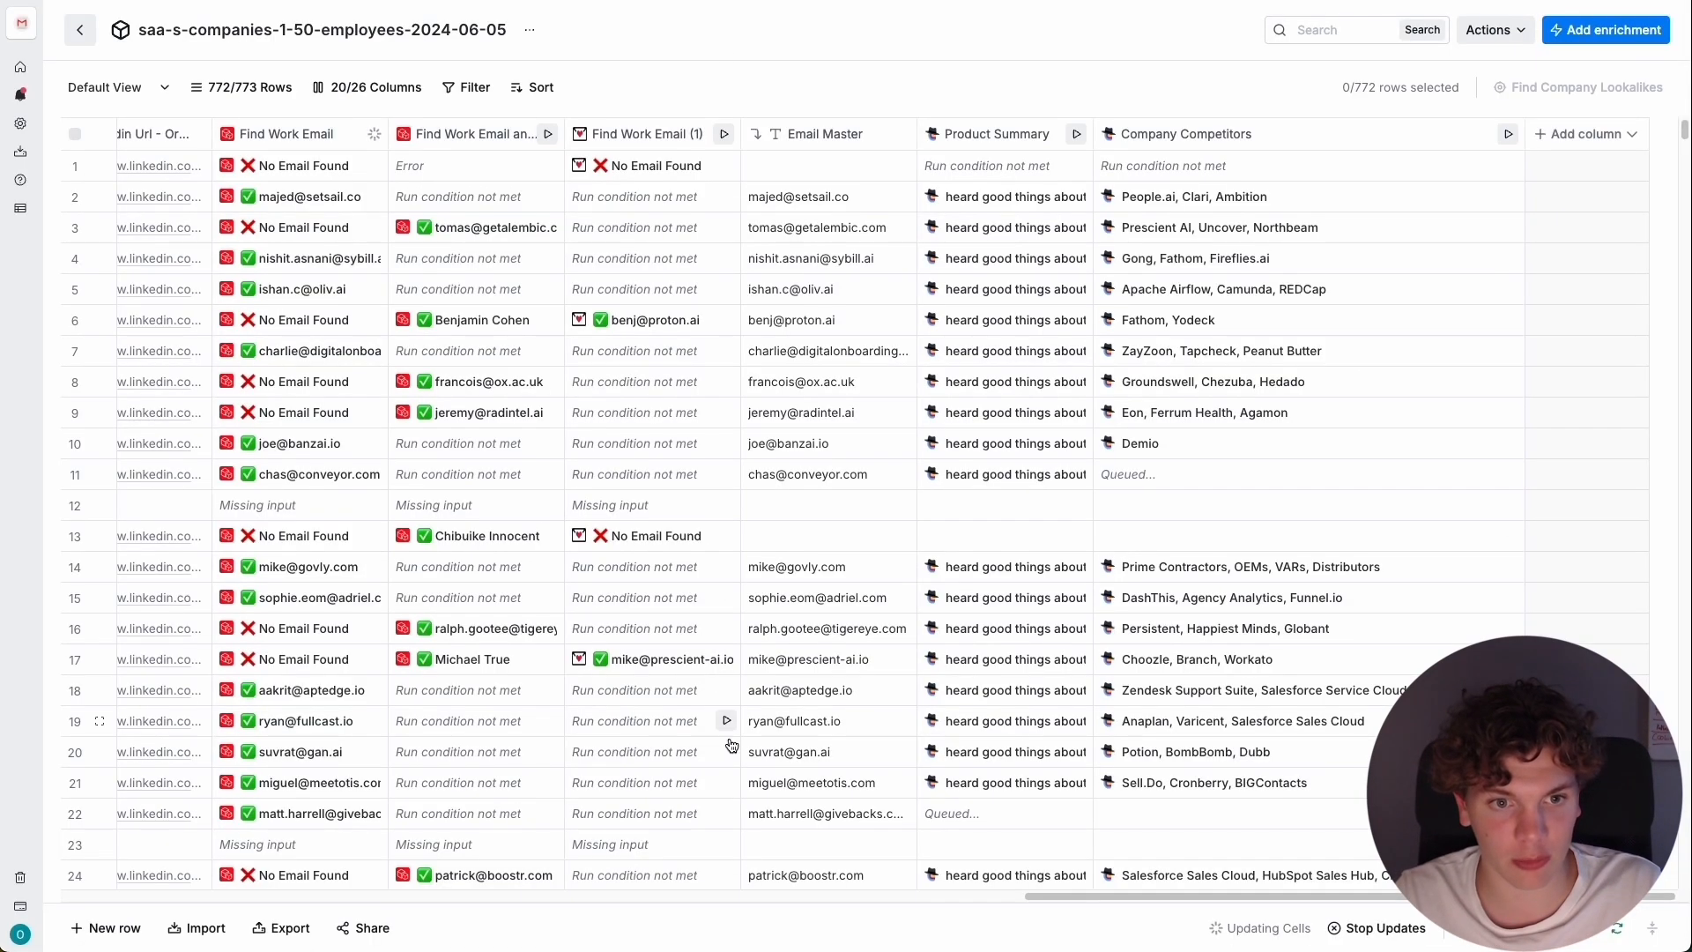
pyautogui.moveTo(1091, 897); pyautogui.dragTo(102, 895)
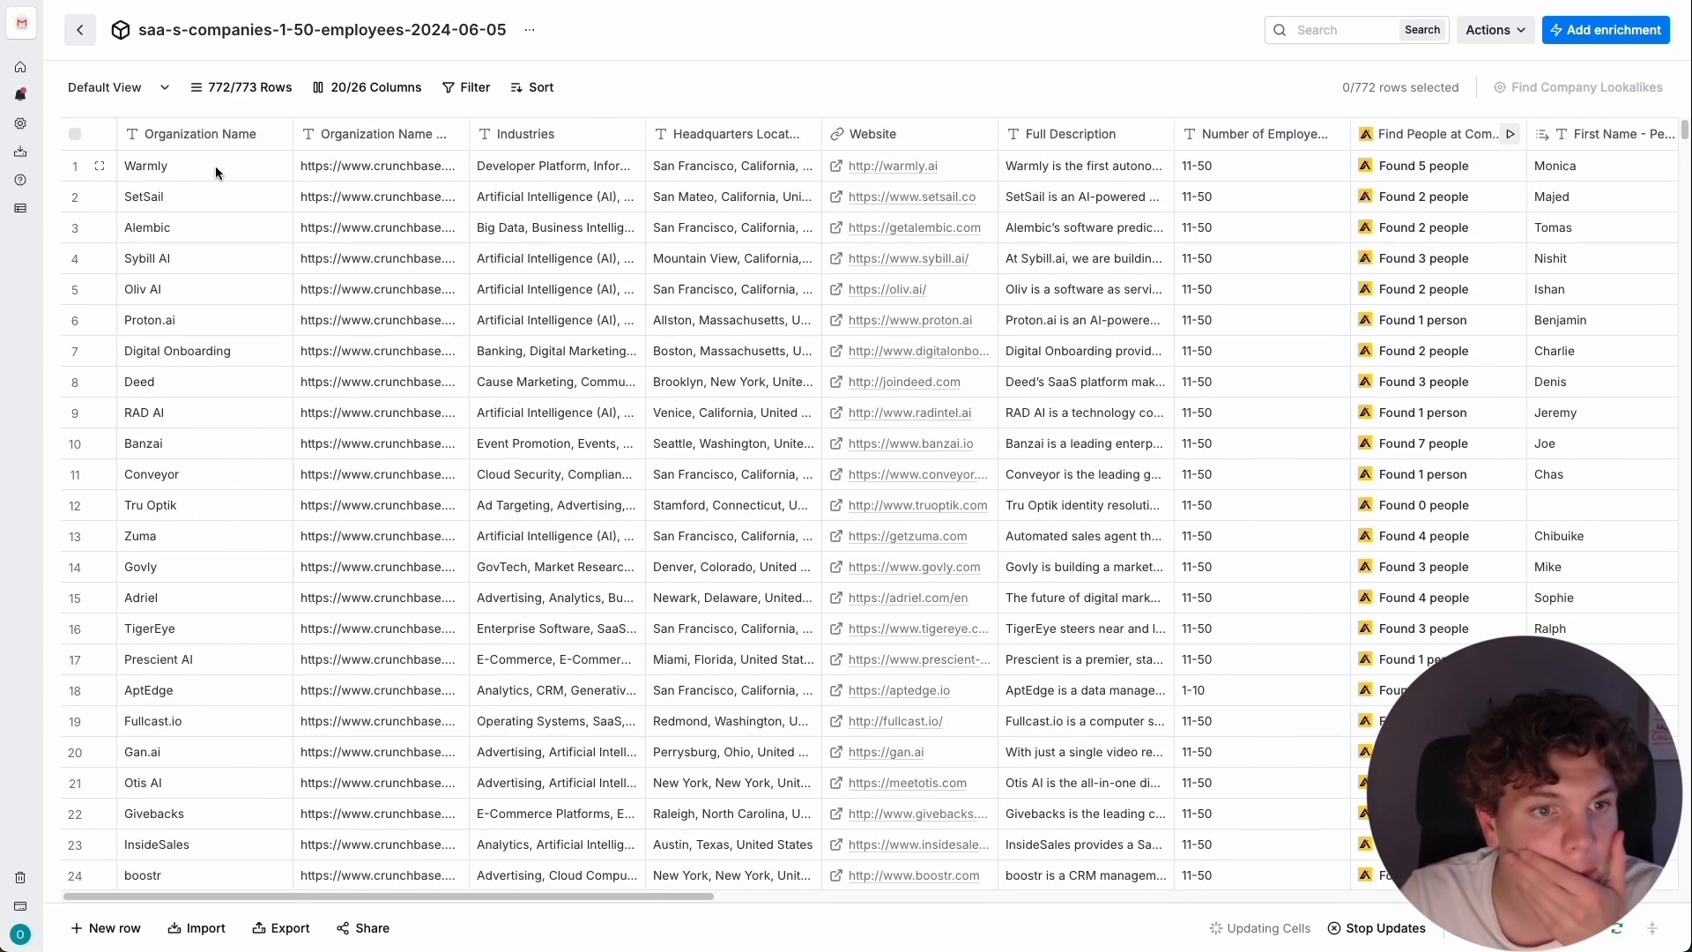
pyautogui.click(211, 134)
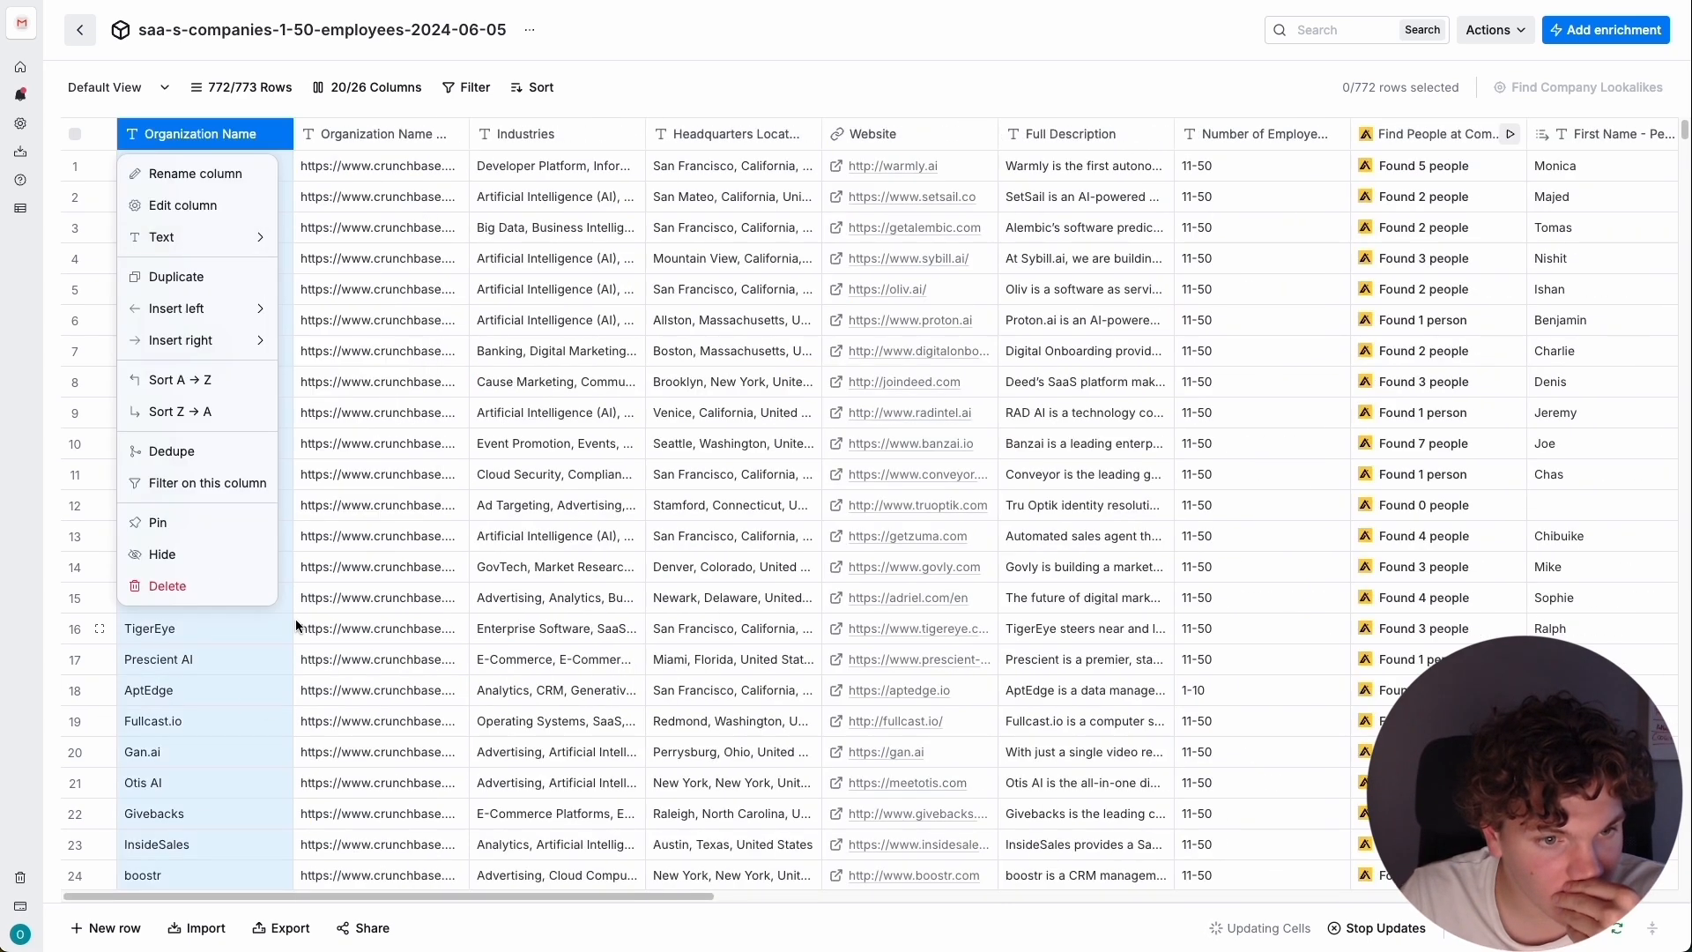
pyautogui.press('Escape')
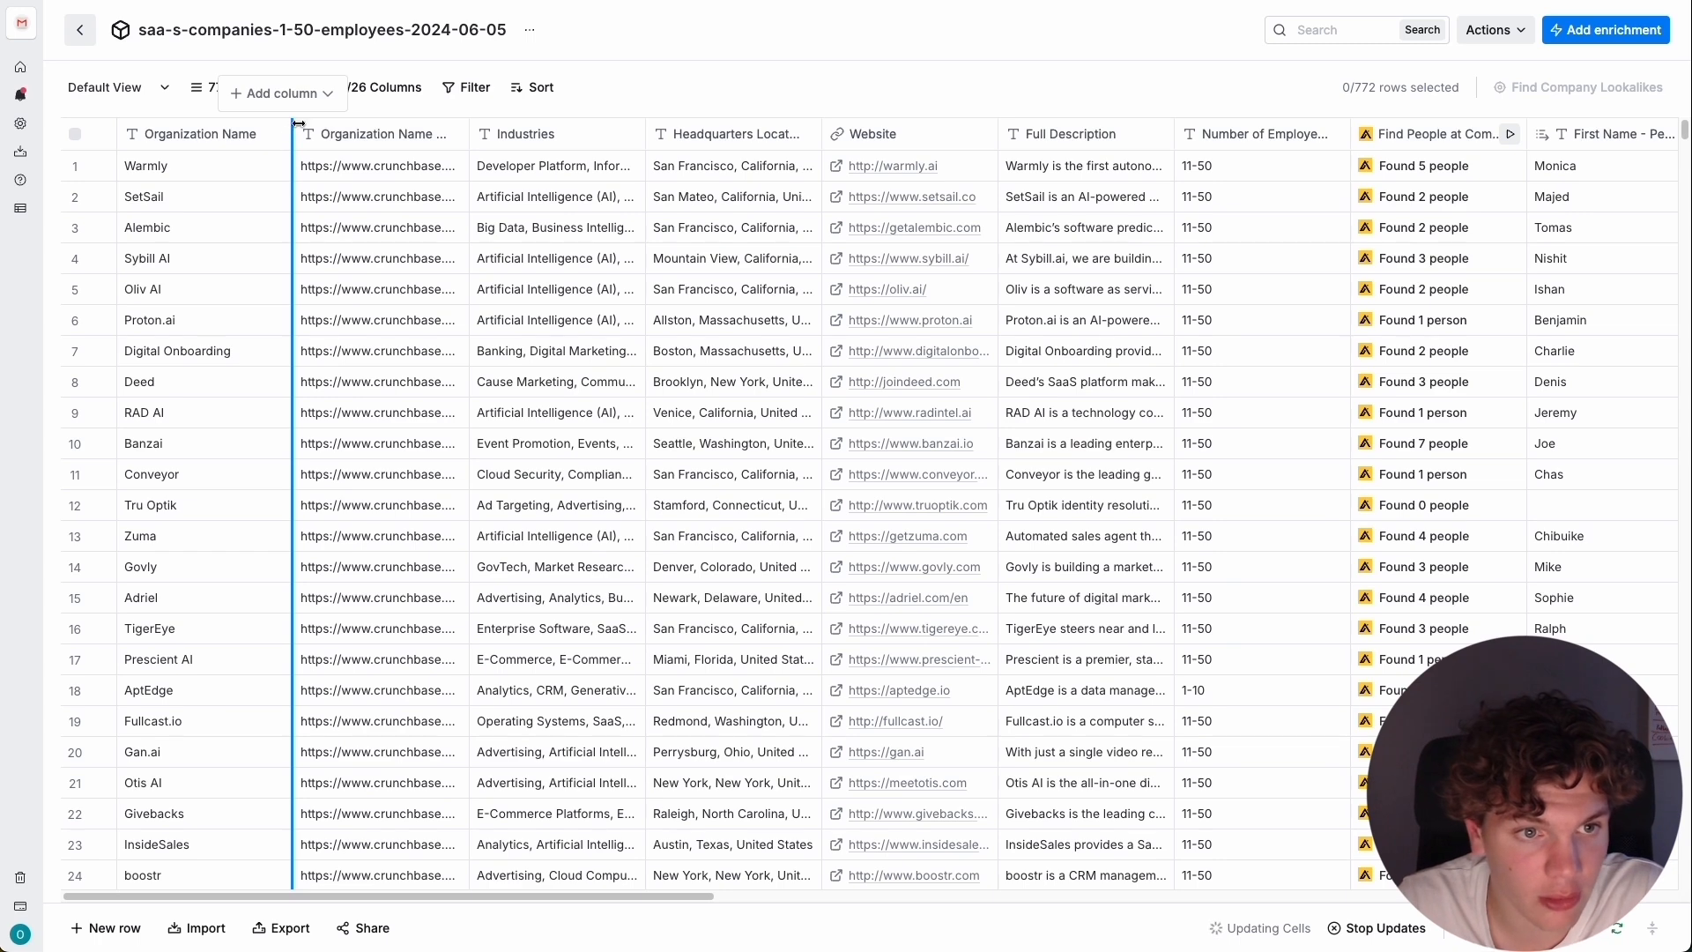
pyautogui.click(302, 104)
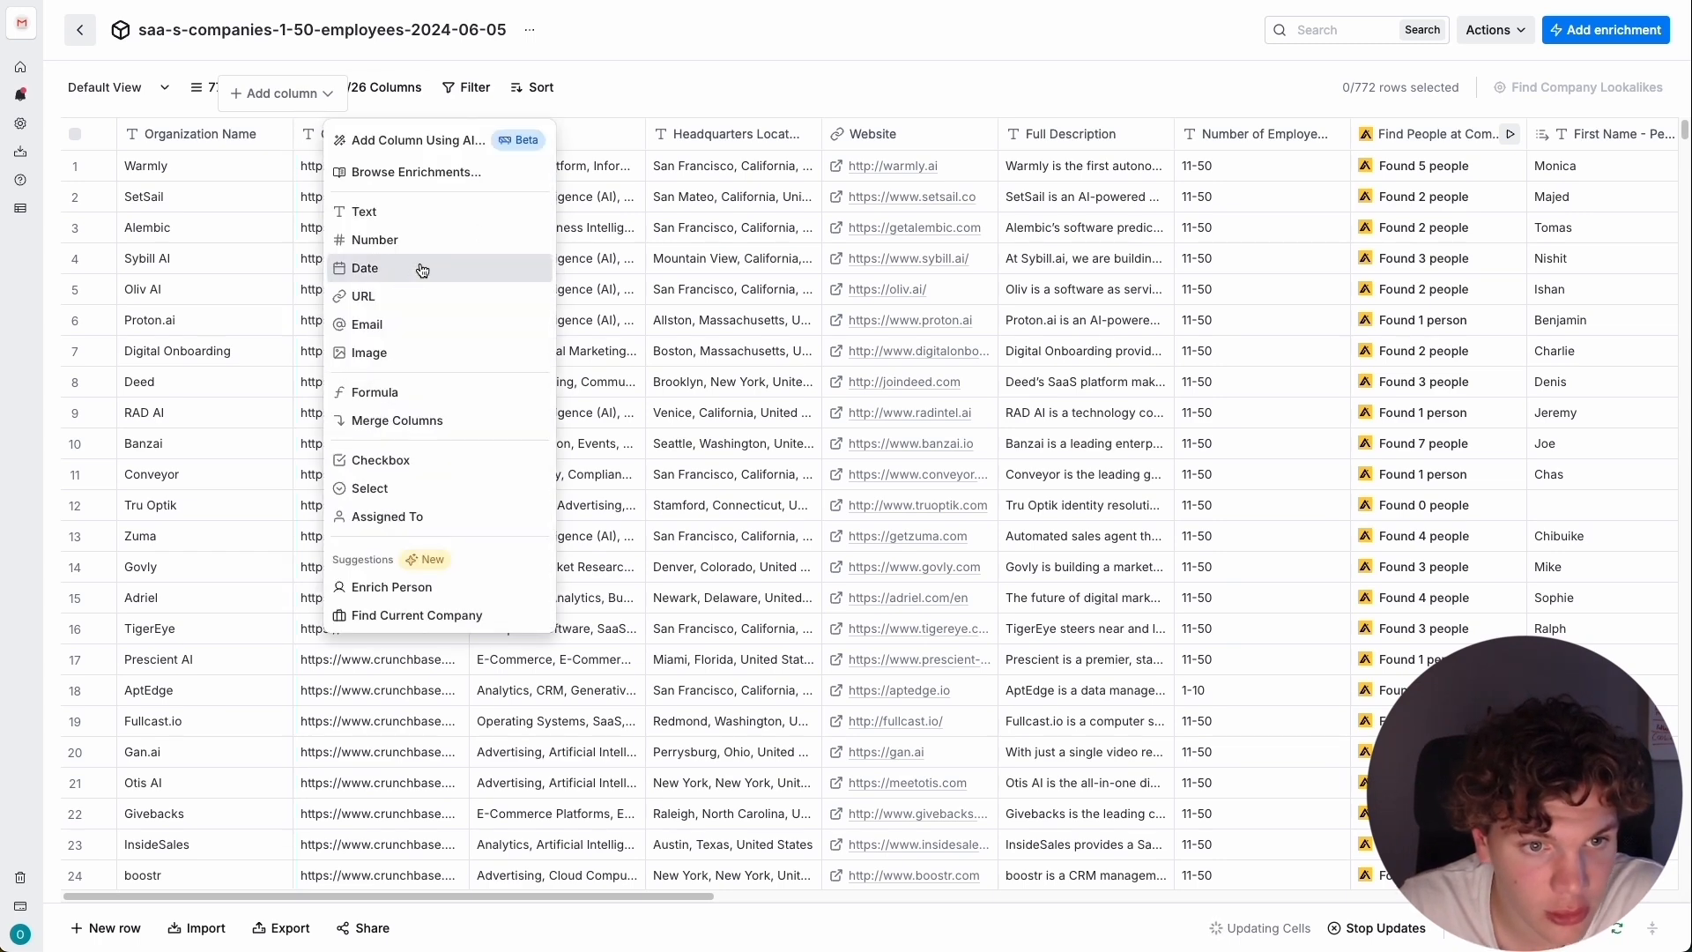
pyautogui.click(435, 395)
# Generate a formula from the description "If Organization Name contains "." remove it and the text after", inserting Organization Name as a column reference.
pyautogui.click(684, 346)
pyautogui.write('If /')
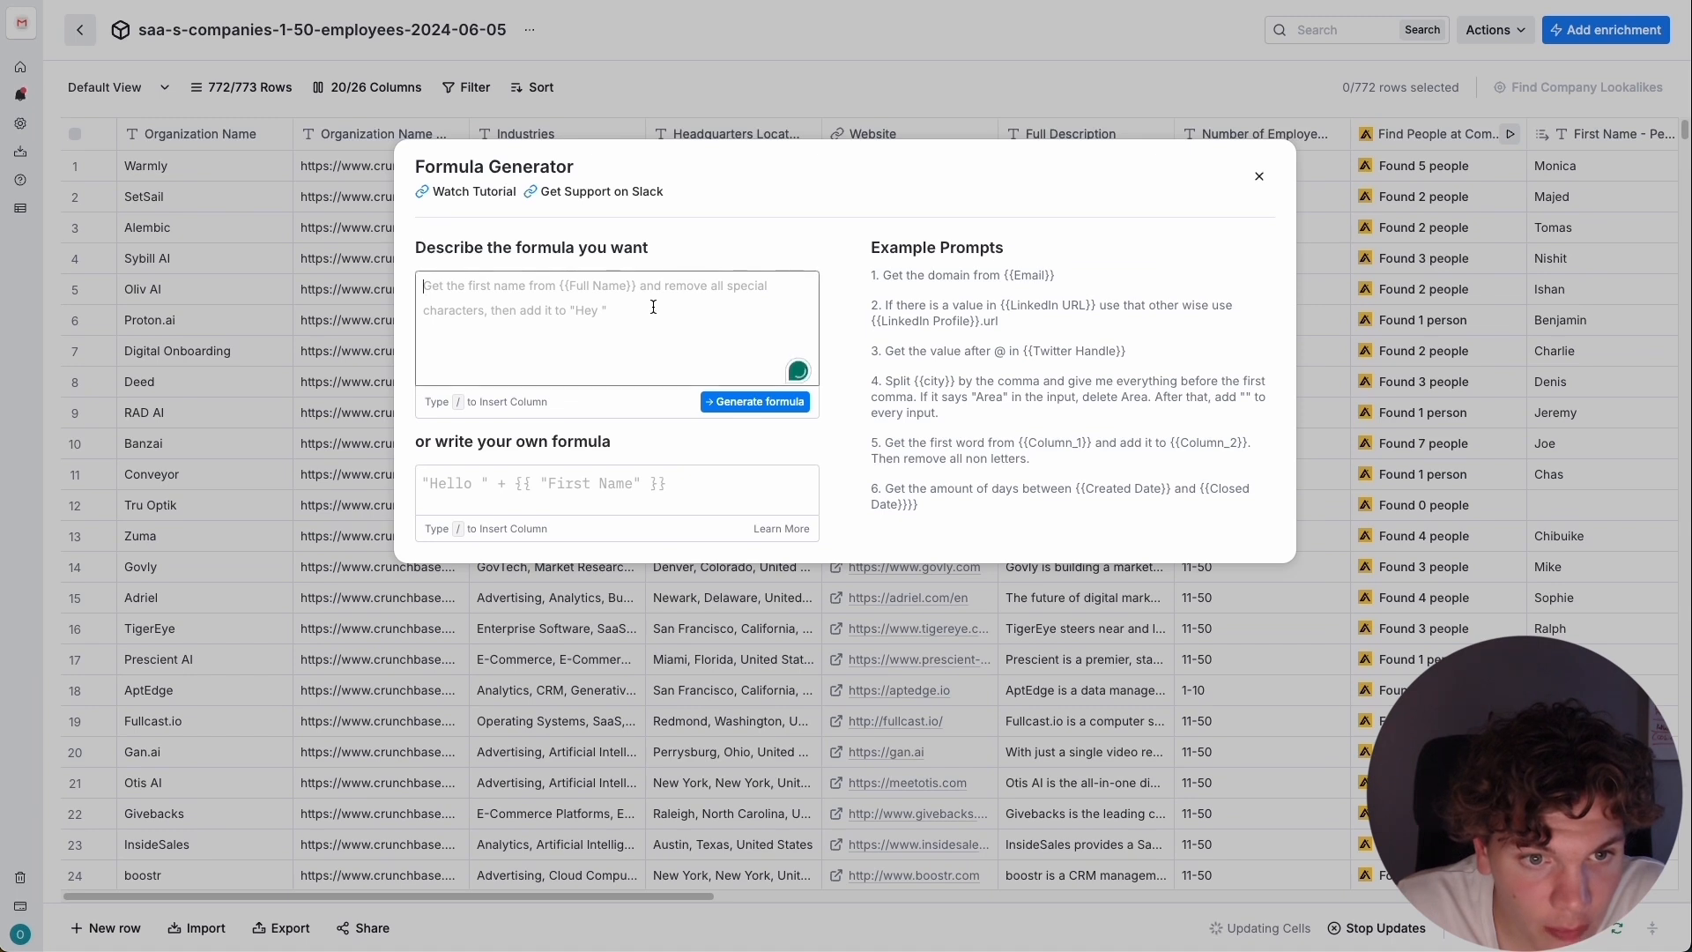
pyautogui.click(626, 328)
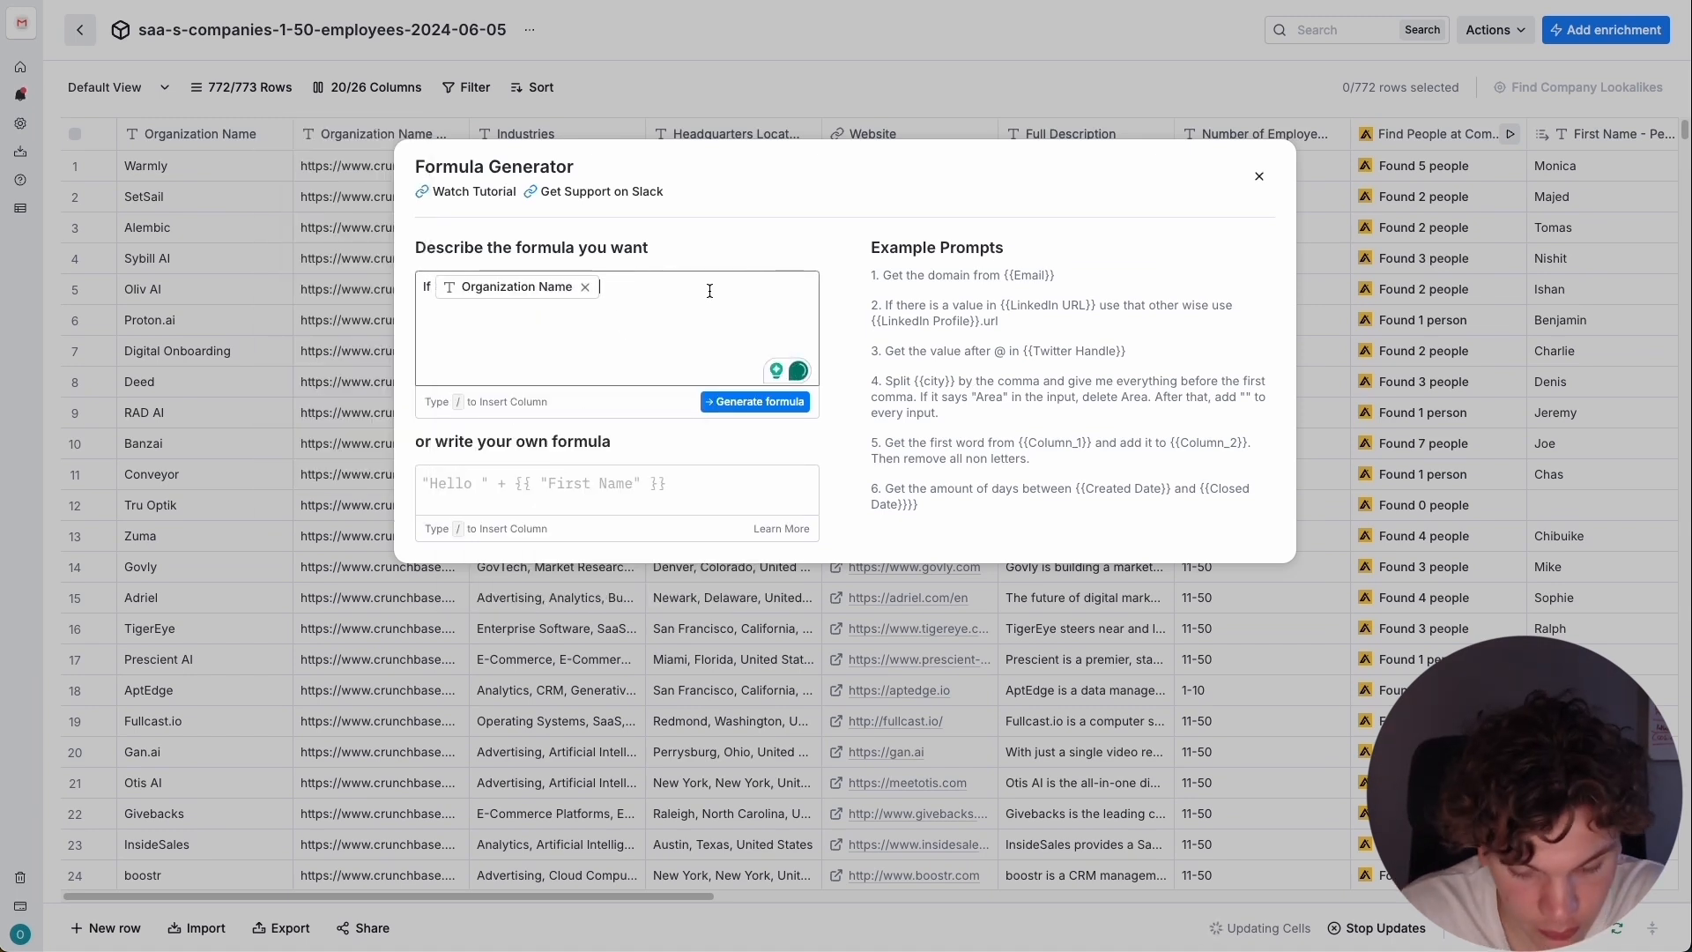
pyautogui.write('contains "." ')
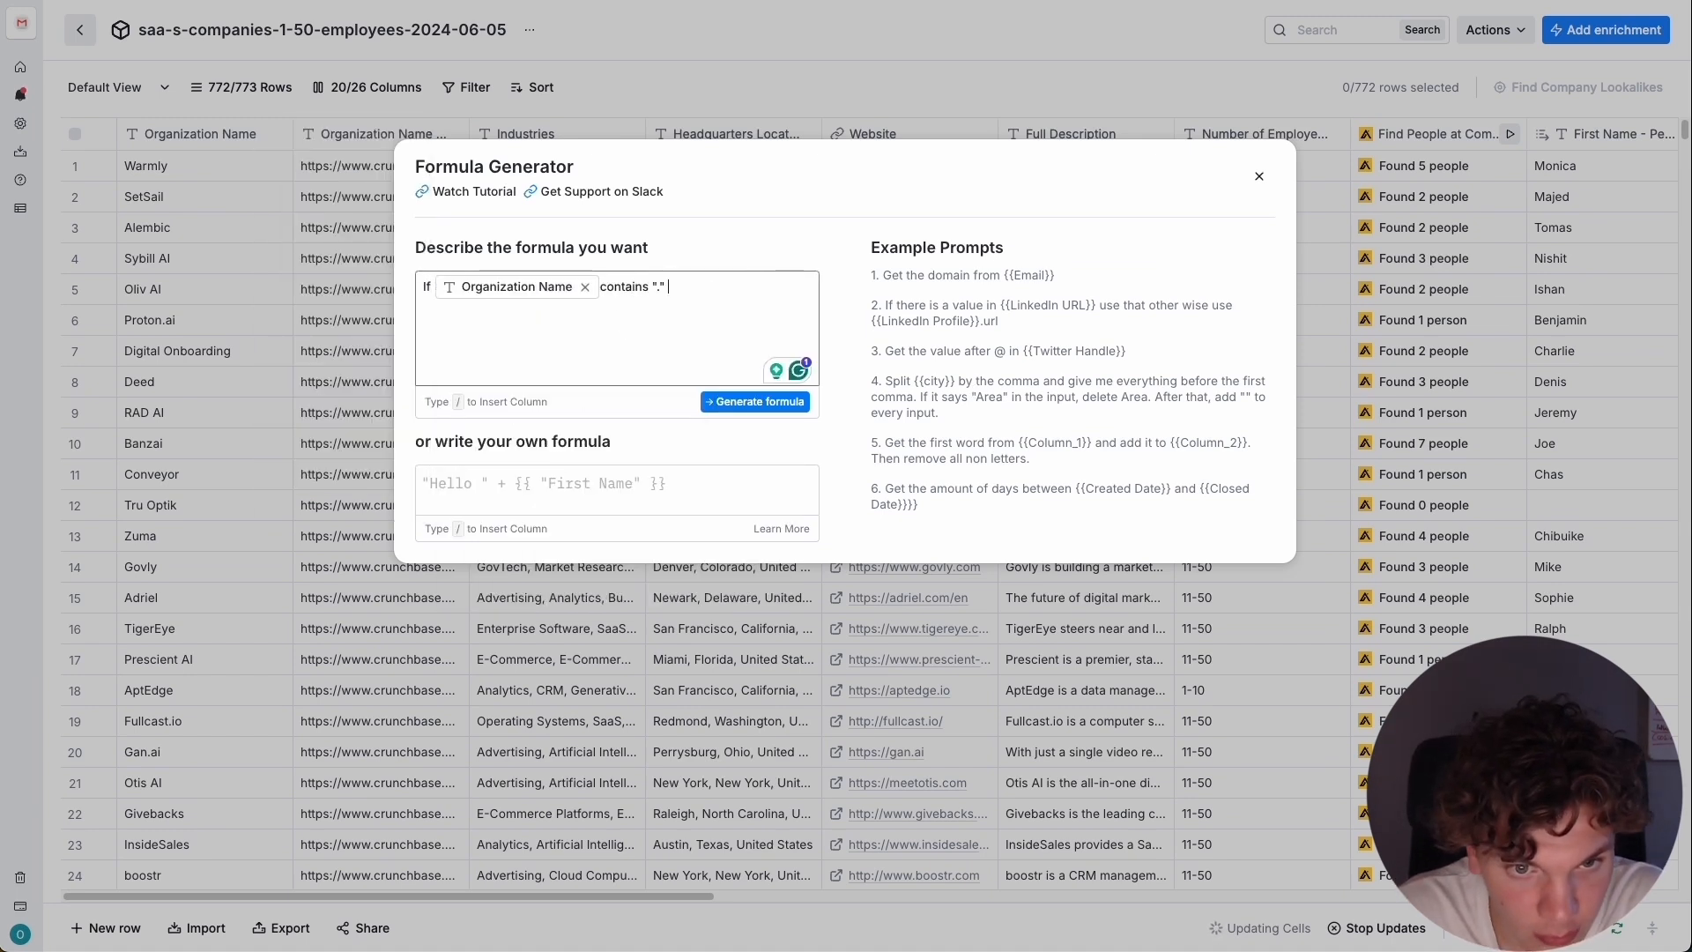
pyautogui.write('remove')
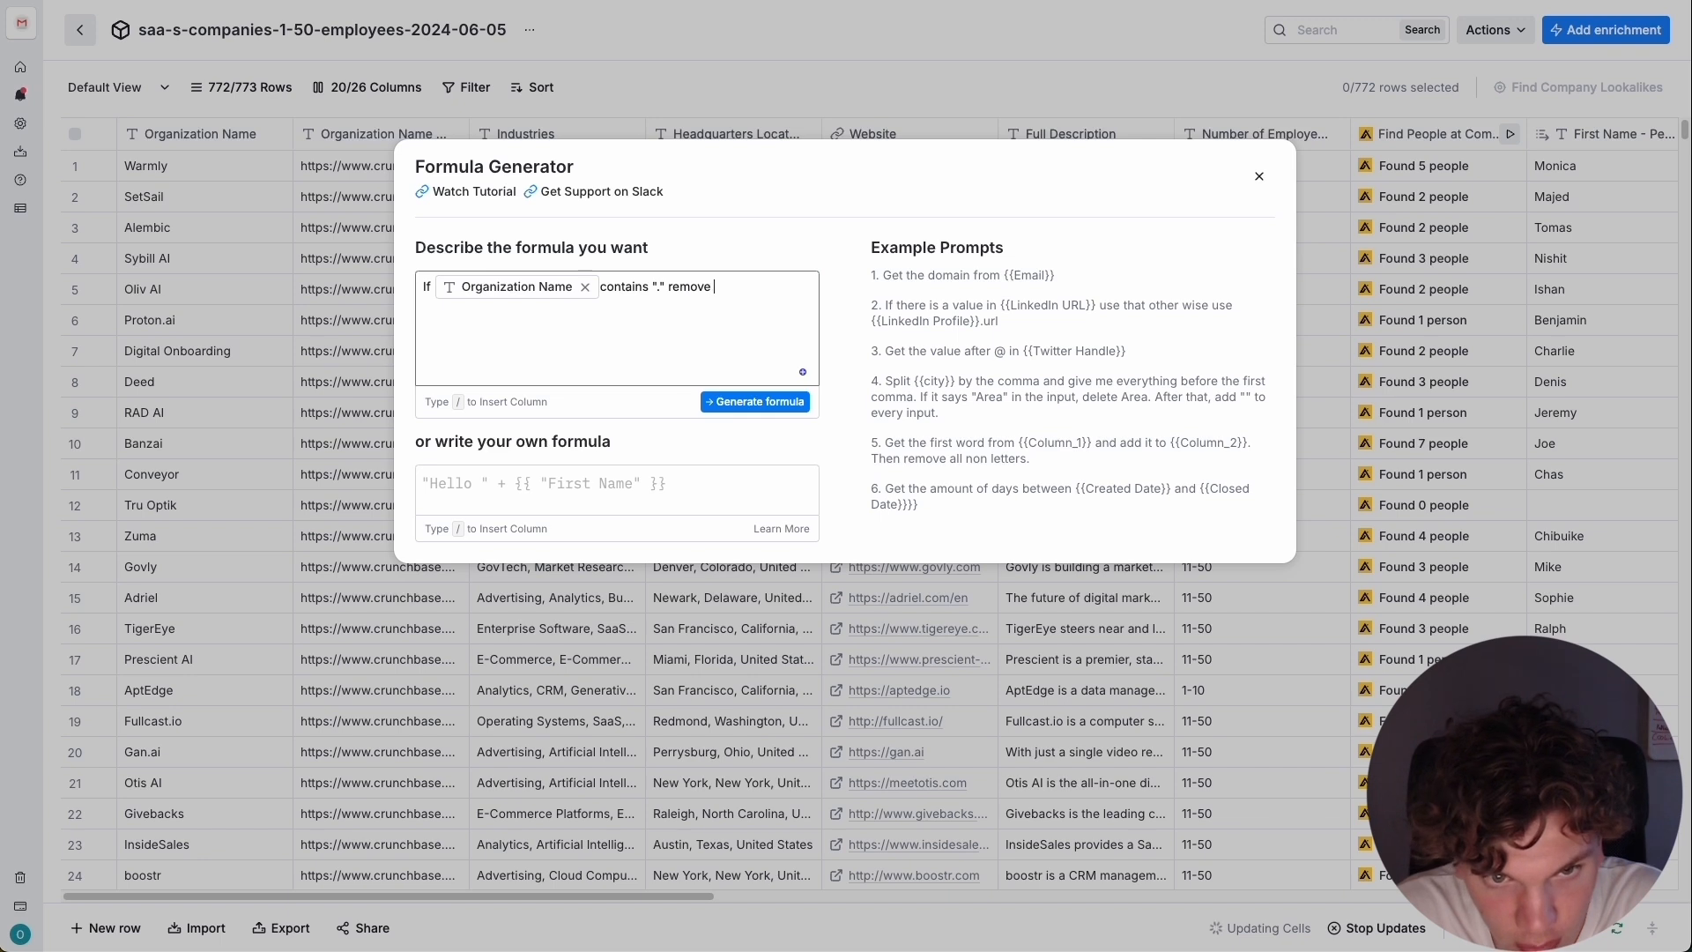
pyautogui.write(' it and')
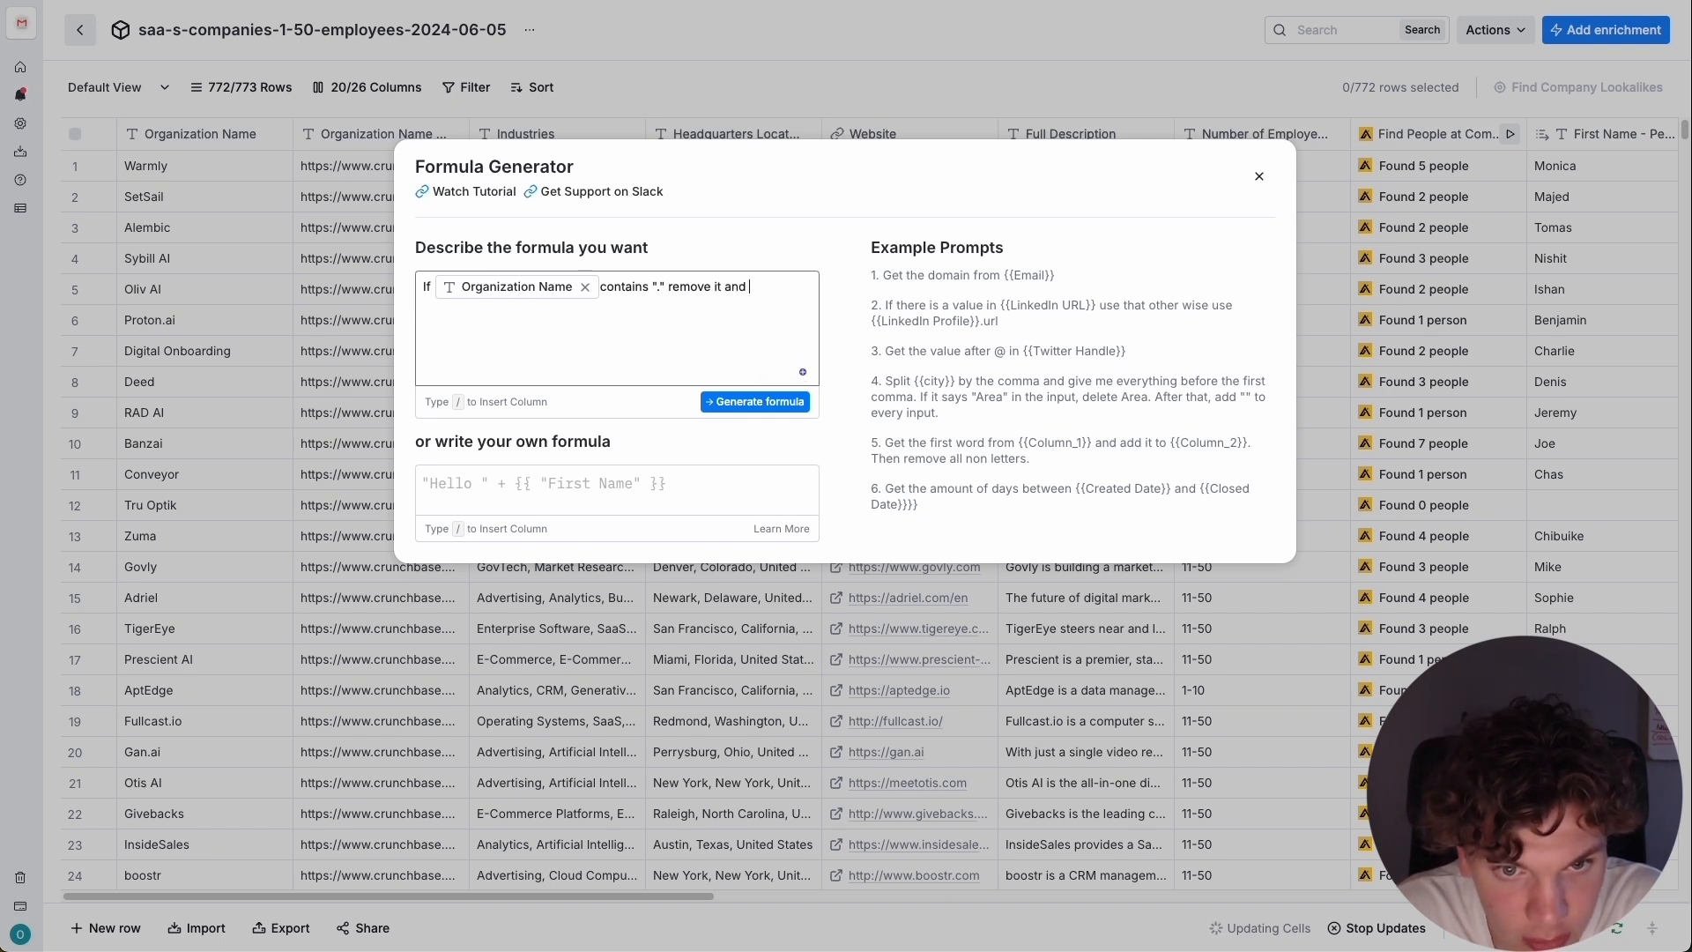
pyautogui.press('BackSpace')
pyautogui.press('BackSpace')
pyautogui.write('nd every')
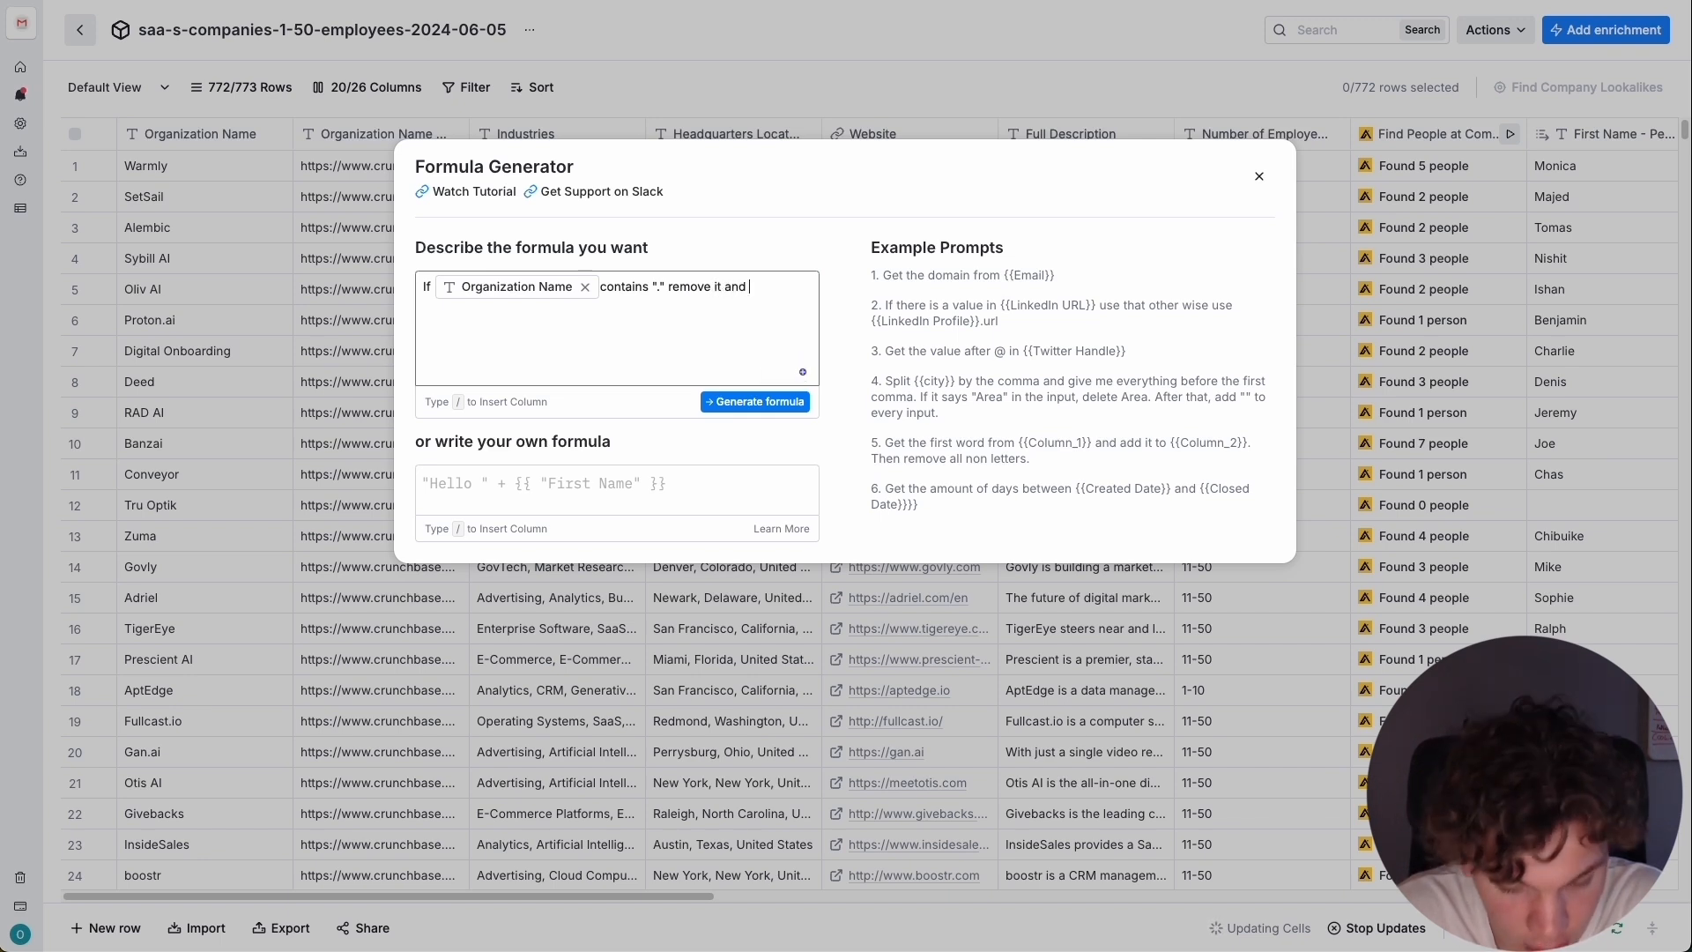
pyautogui.write('thing aft')
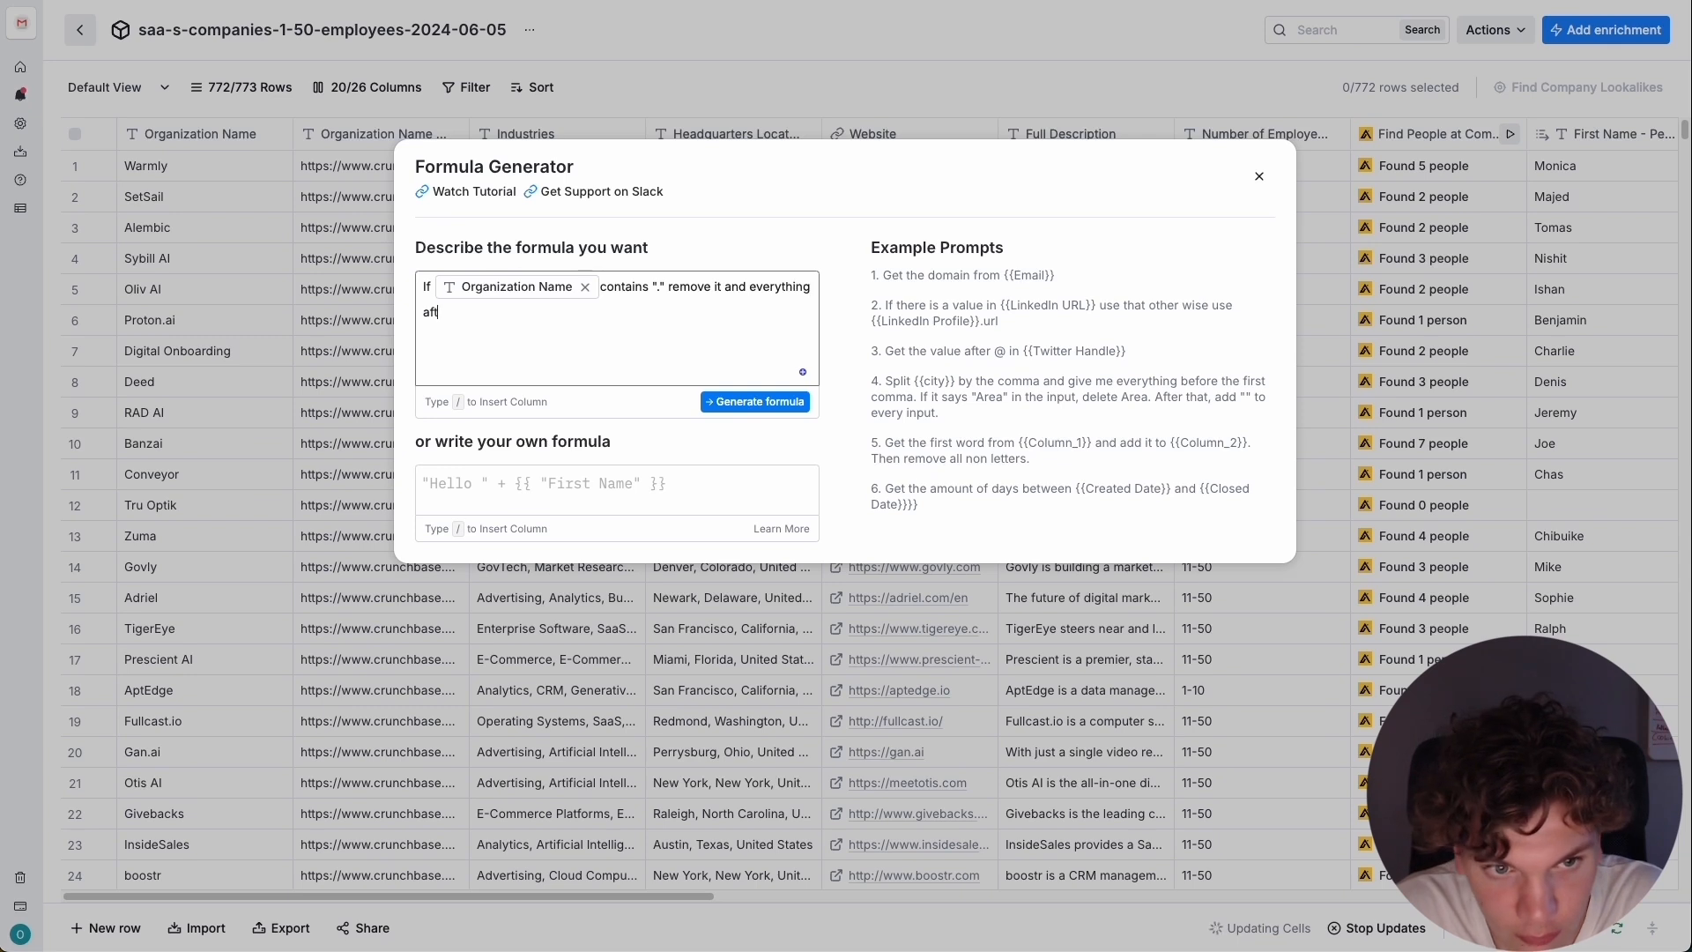
pyautogui.write('er')
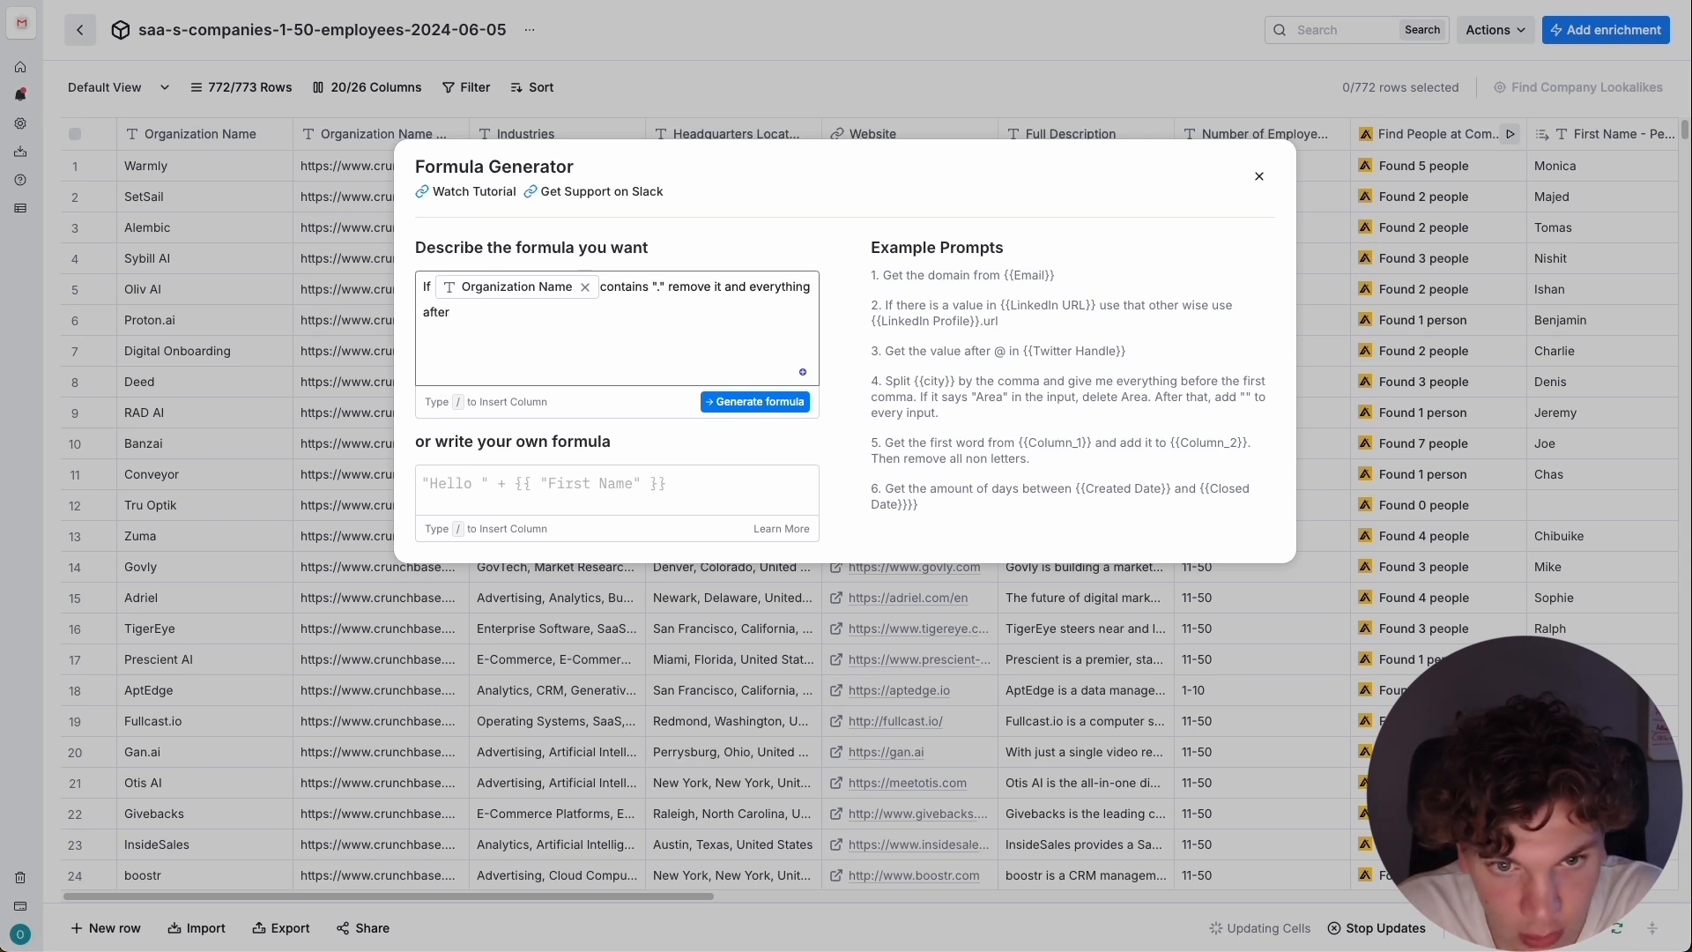
pyautogui.doubleClick(788, 288)
pyautogui.write('the text')
pyautogui.click(760, 406)
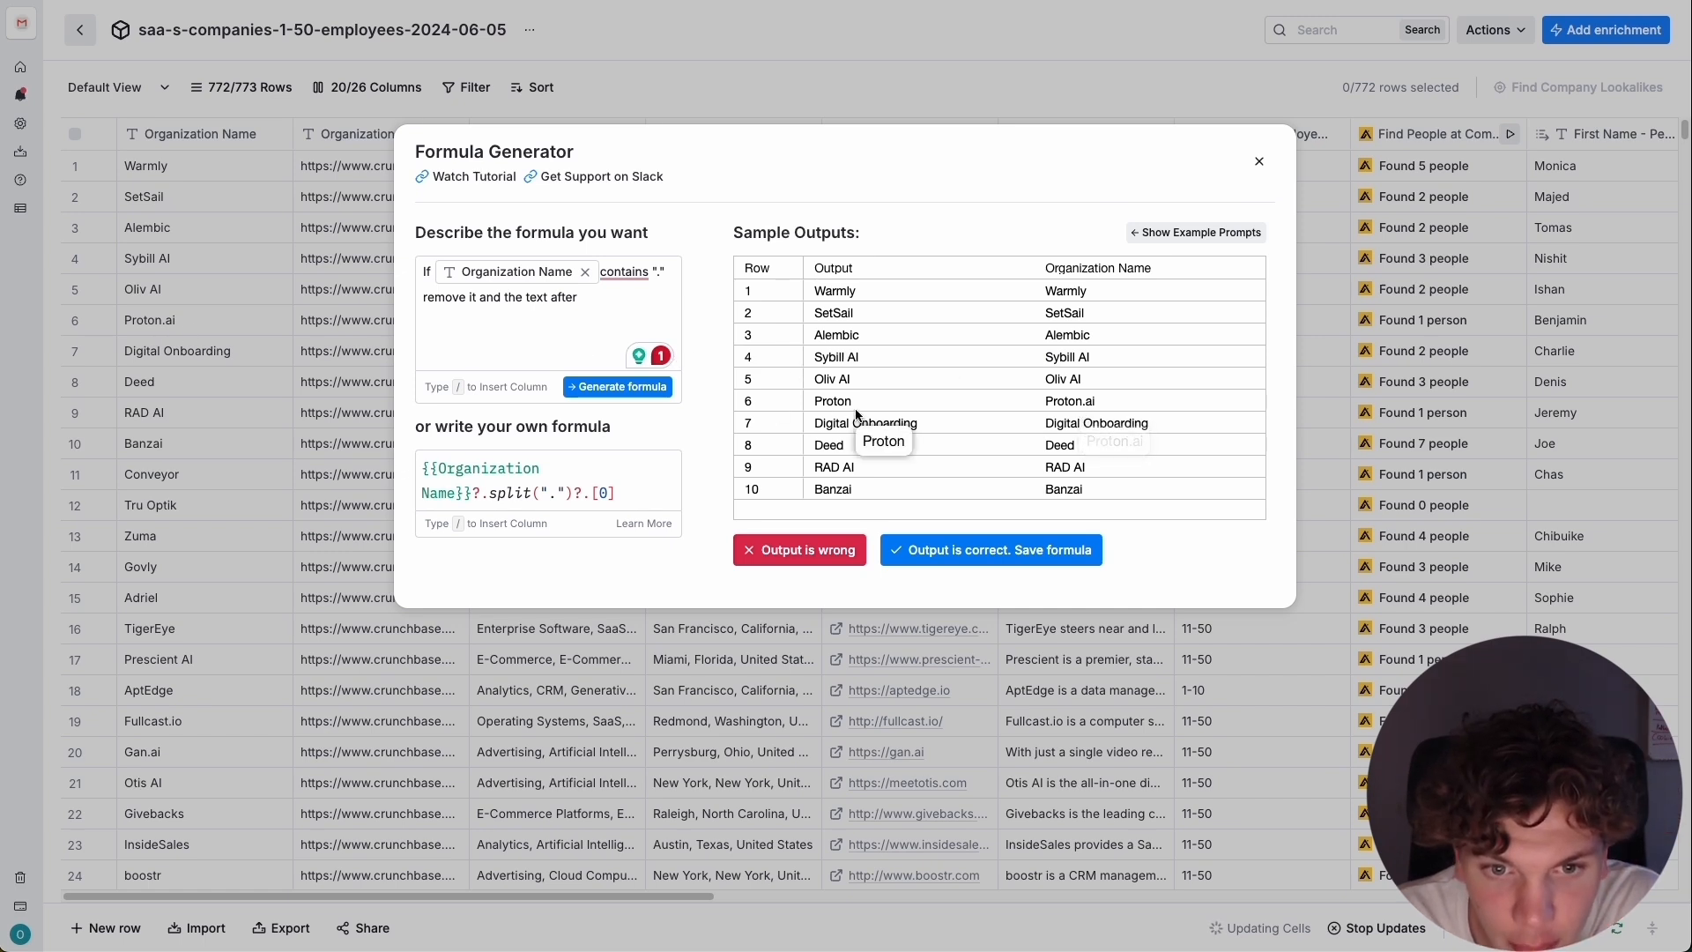
# Add a second line to the description, "If Organization Name contains " AI" remove it.", and regenerate the formula.
pyautogui.click(590, 298)
pyautogui.write('.')
pyautogui.press('Return')
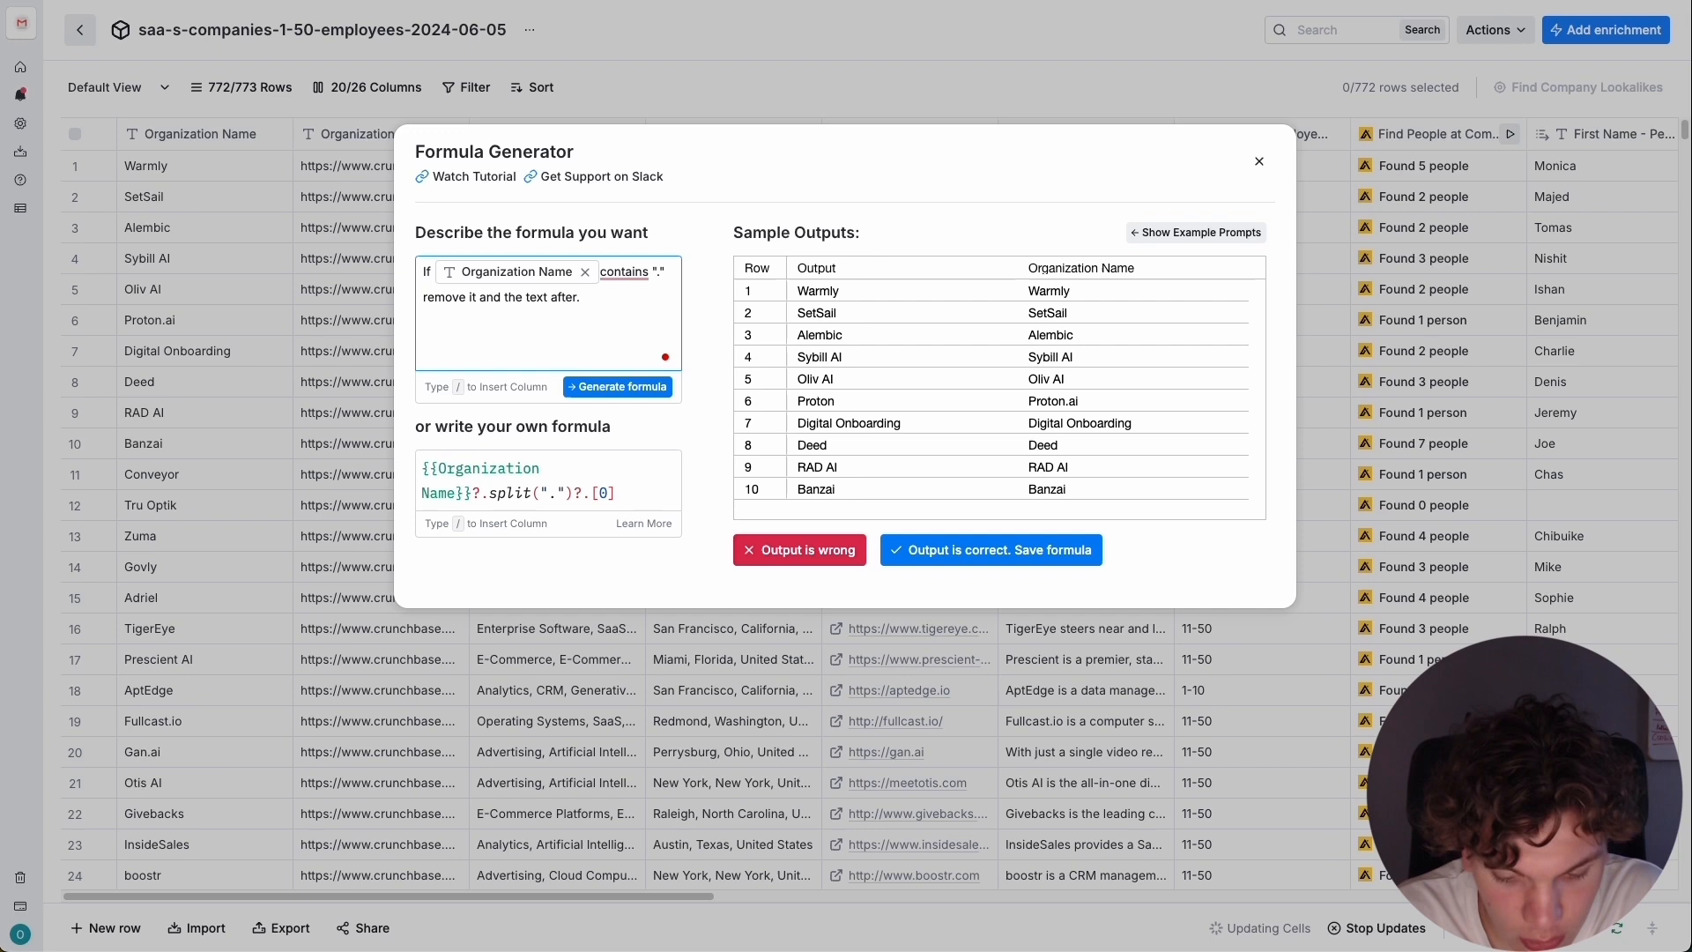
pyautogui.write('If /')
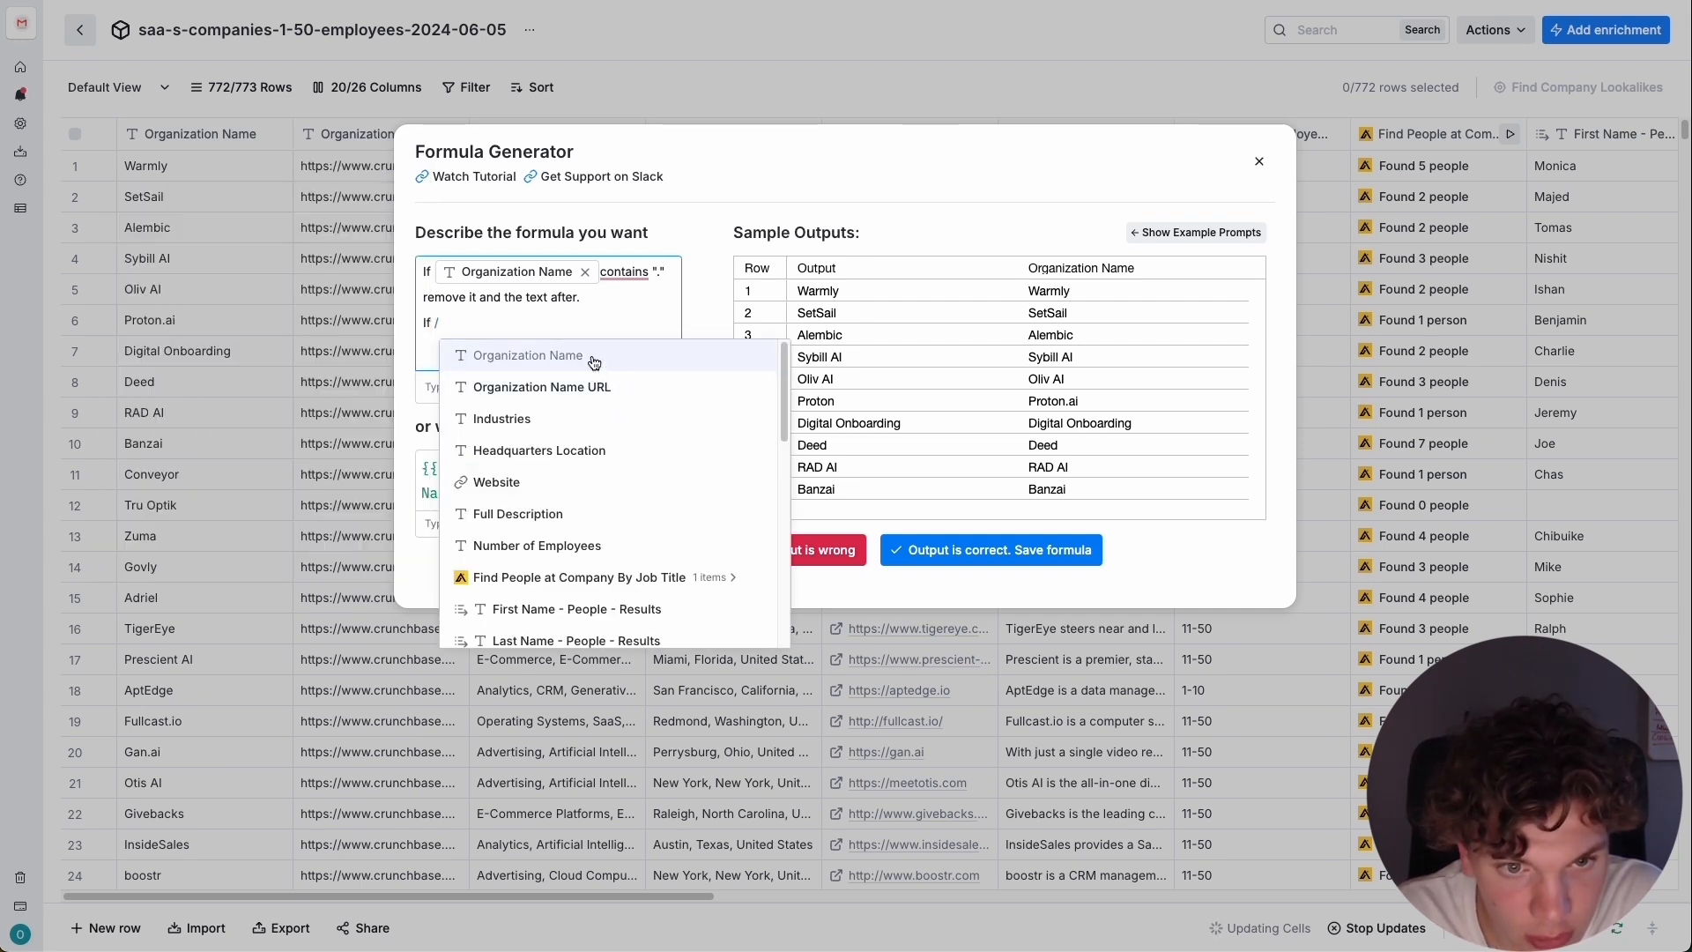
pyautogui.click(595, 356)
pyautogui.write('contains ')
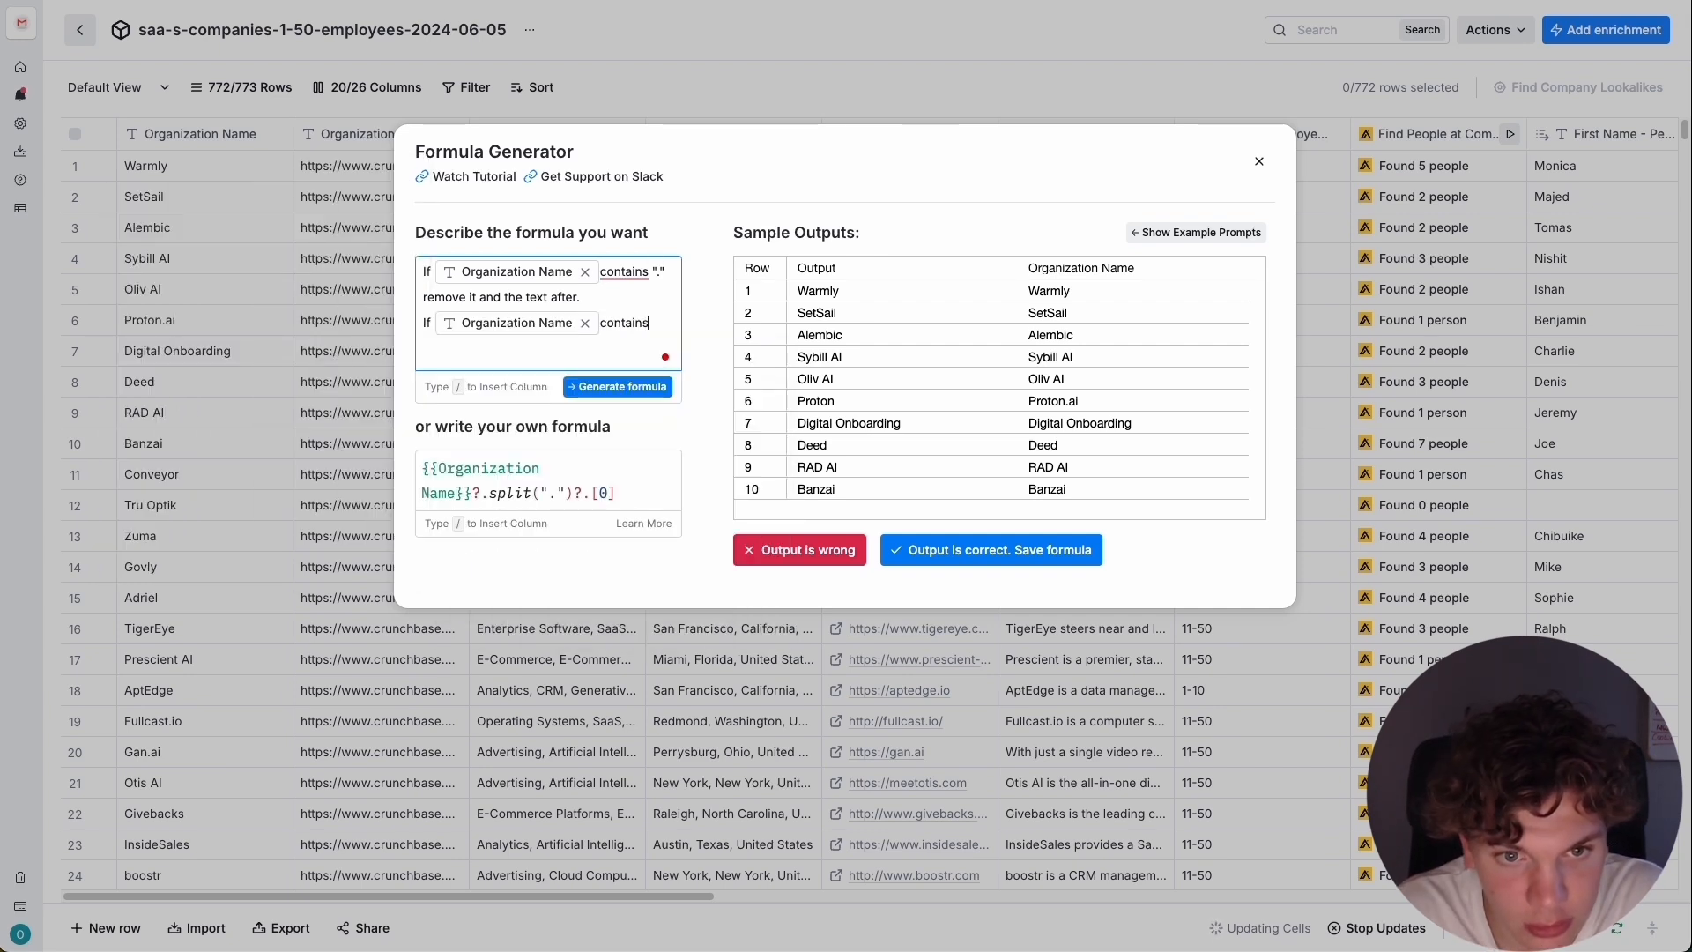
pyautogui.write('"AI"')
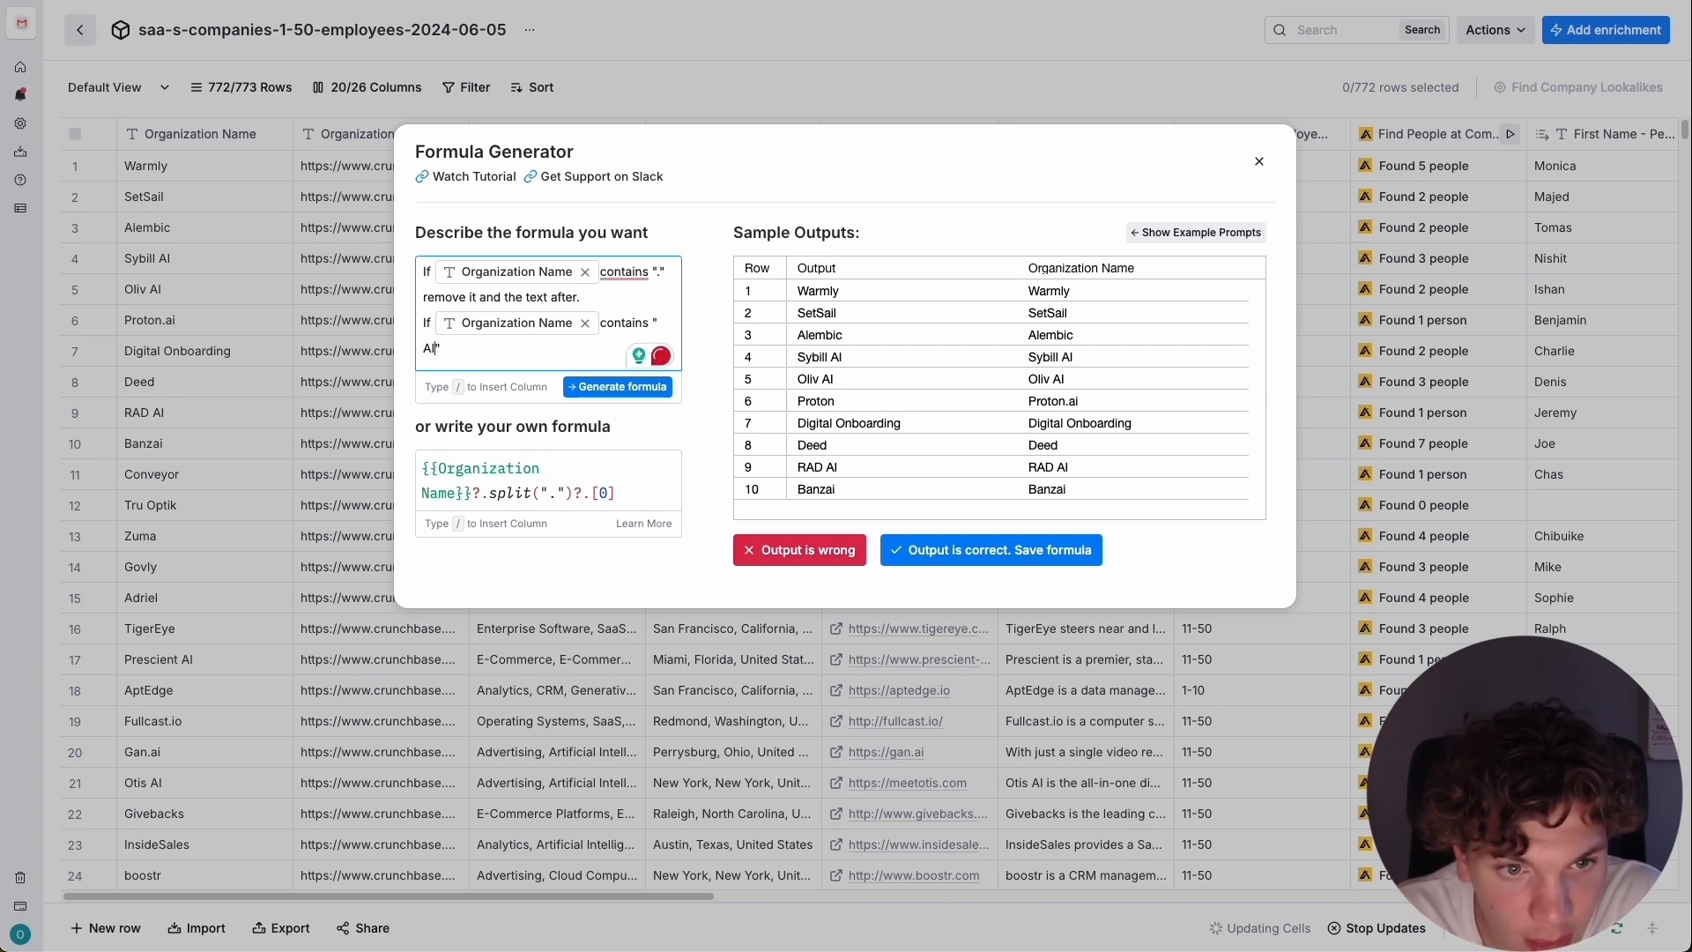
pyautogui.write('  remove it.')
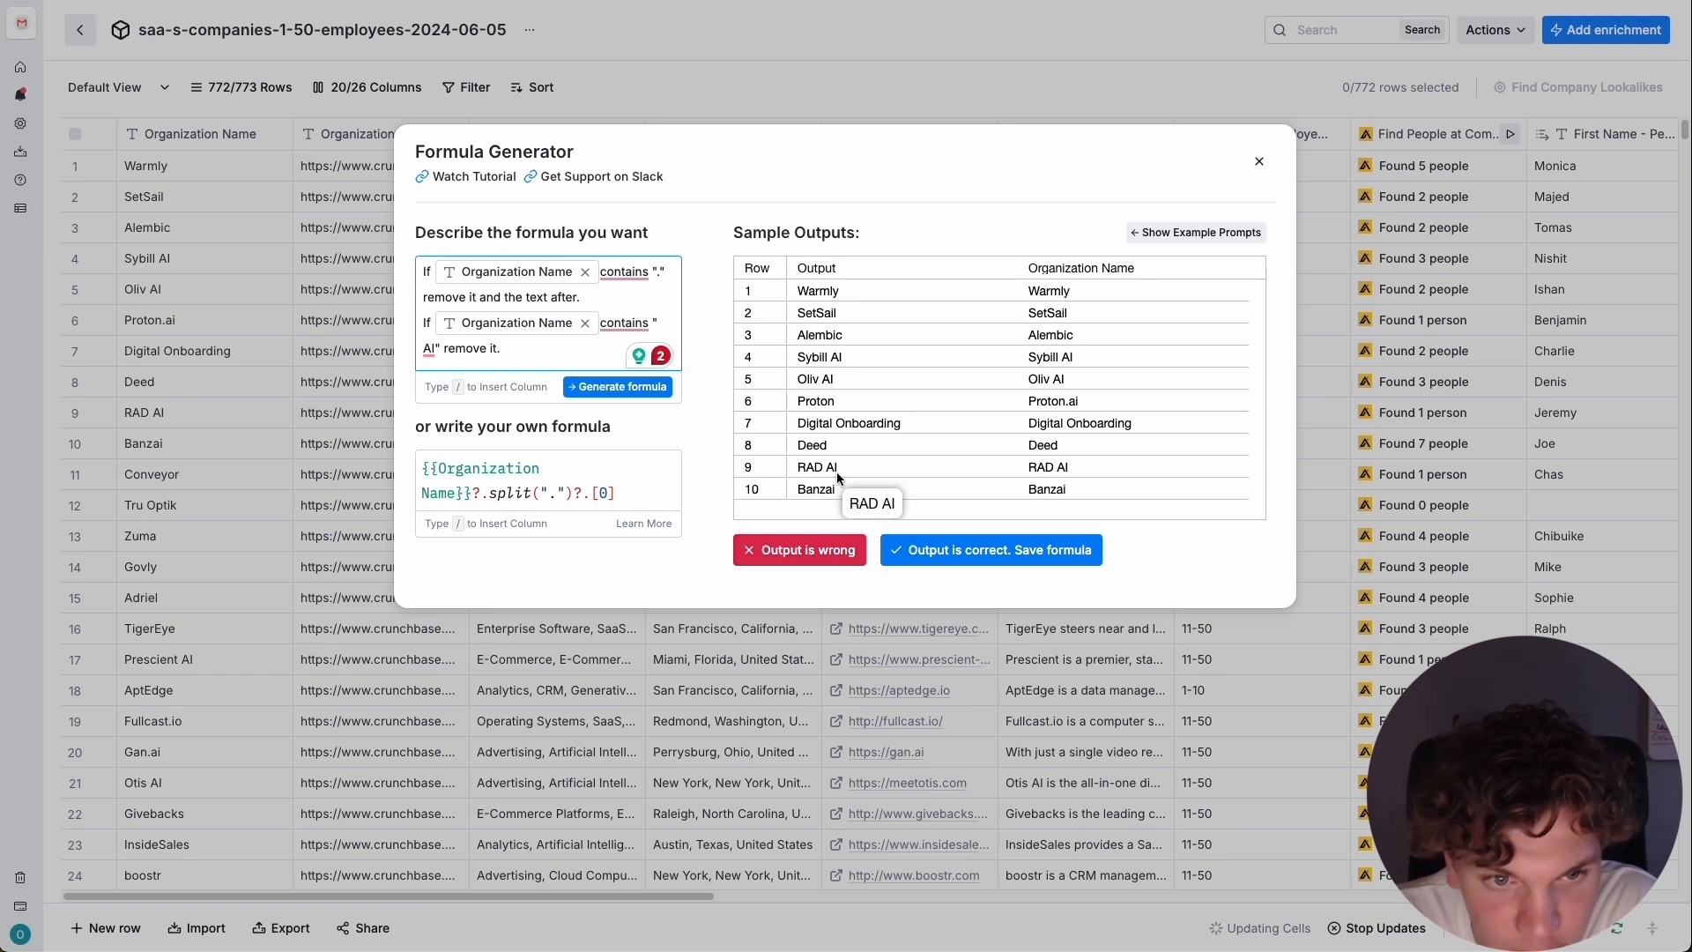
pyautogui.click(612, 397)
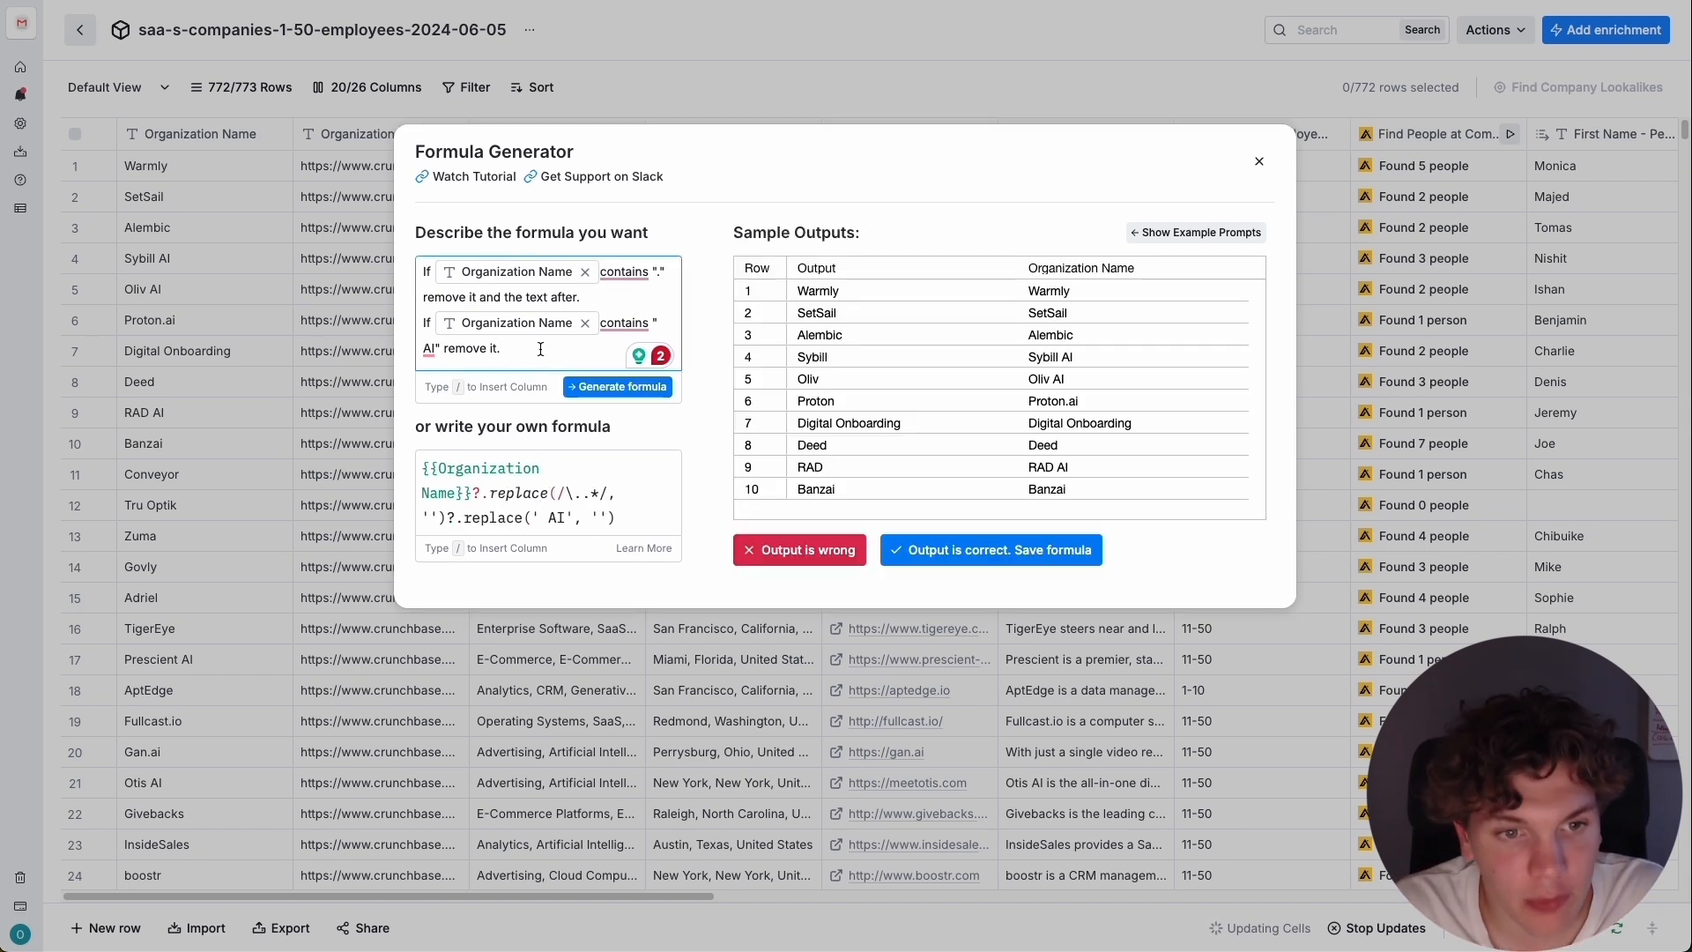
pyautogui.write('or')
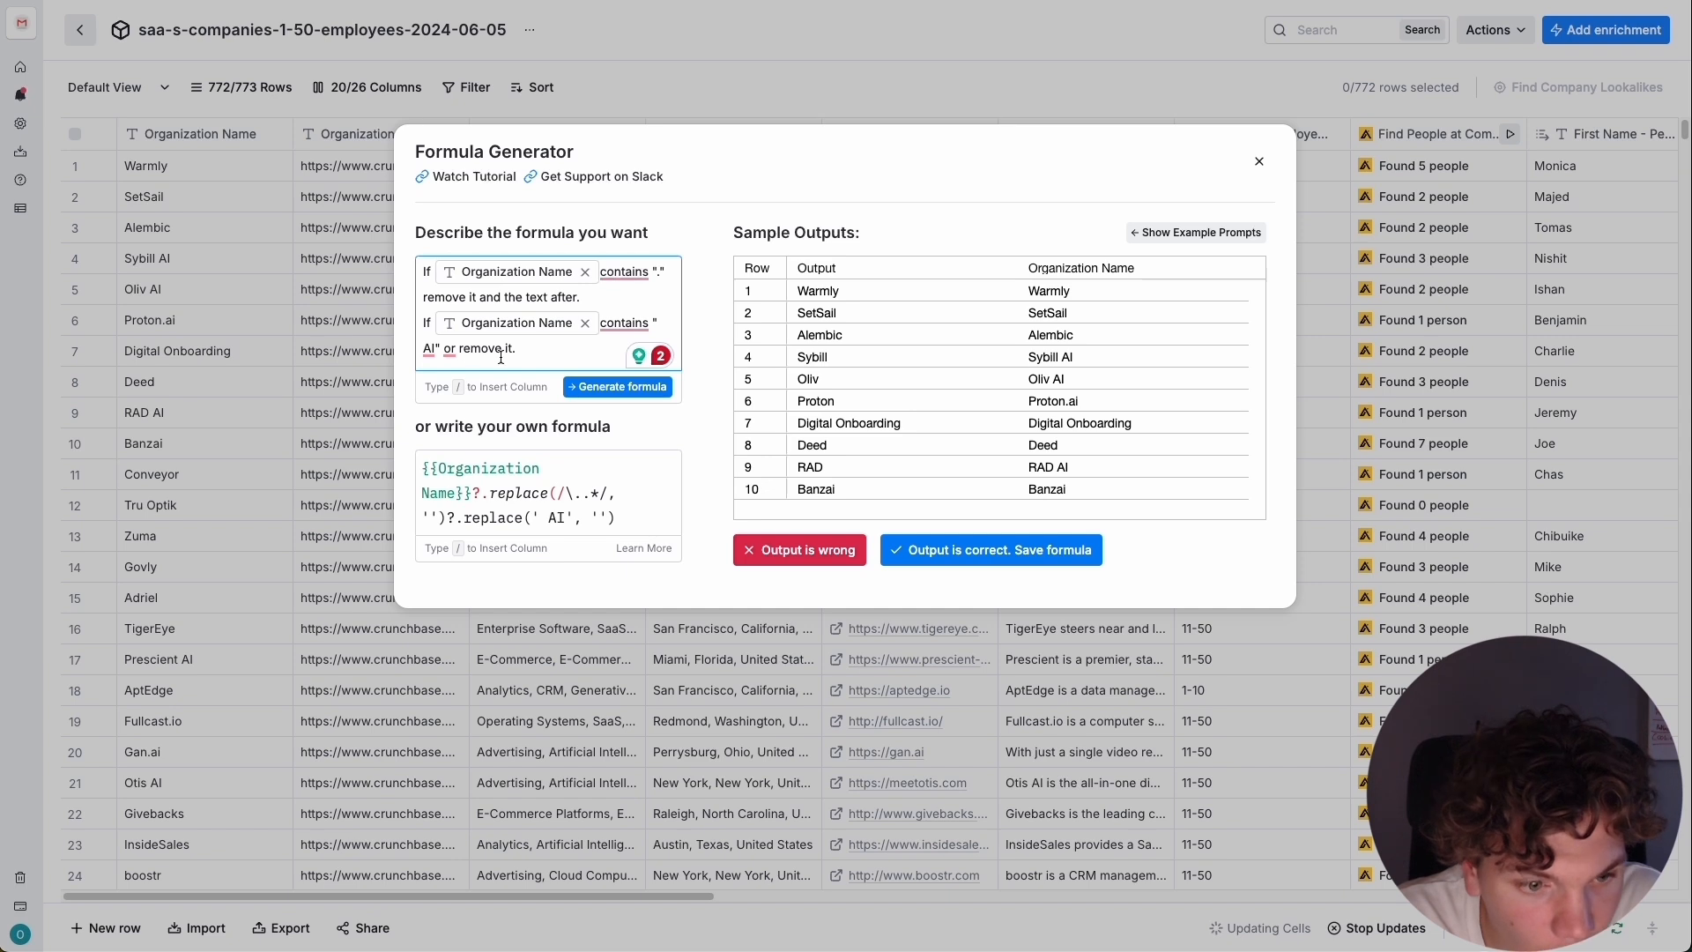
pyautogui.press('BackSpace')
pyautogui.press('BackSpace')
pyautogui.press('BackSpace')
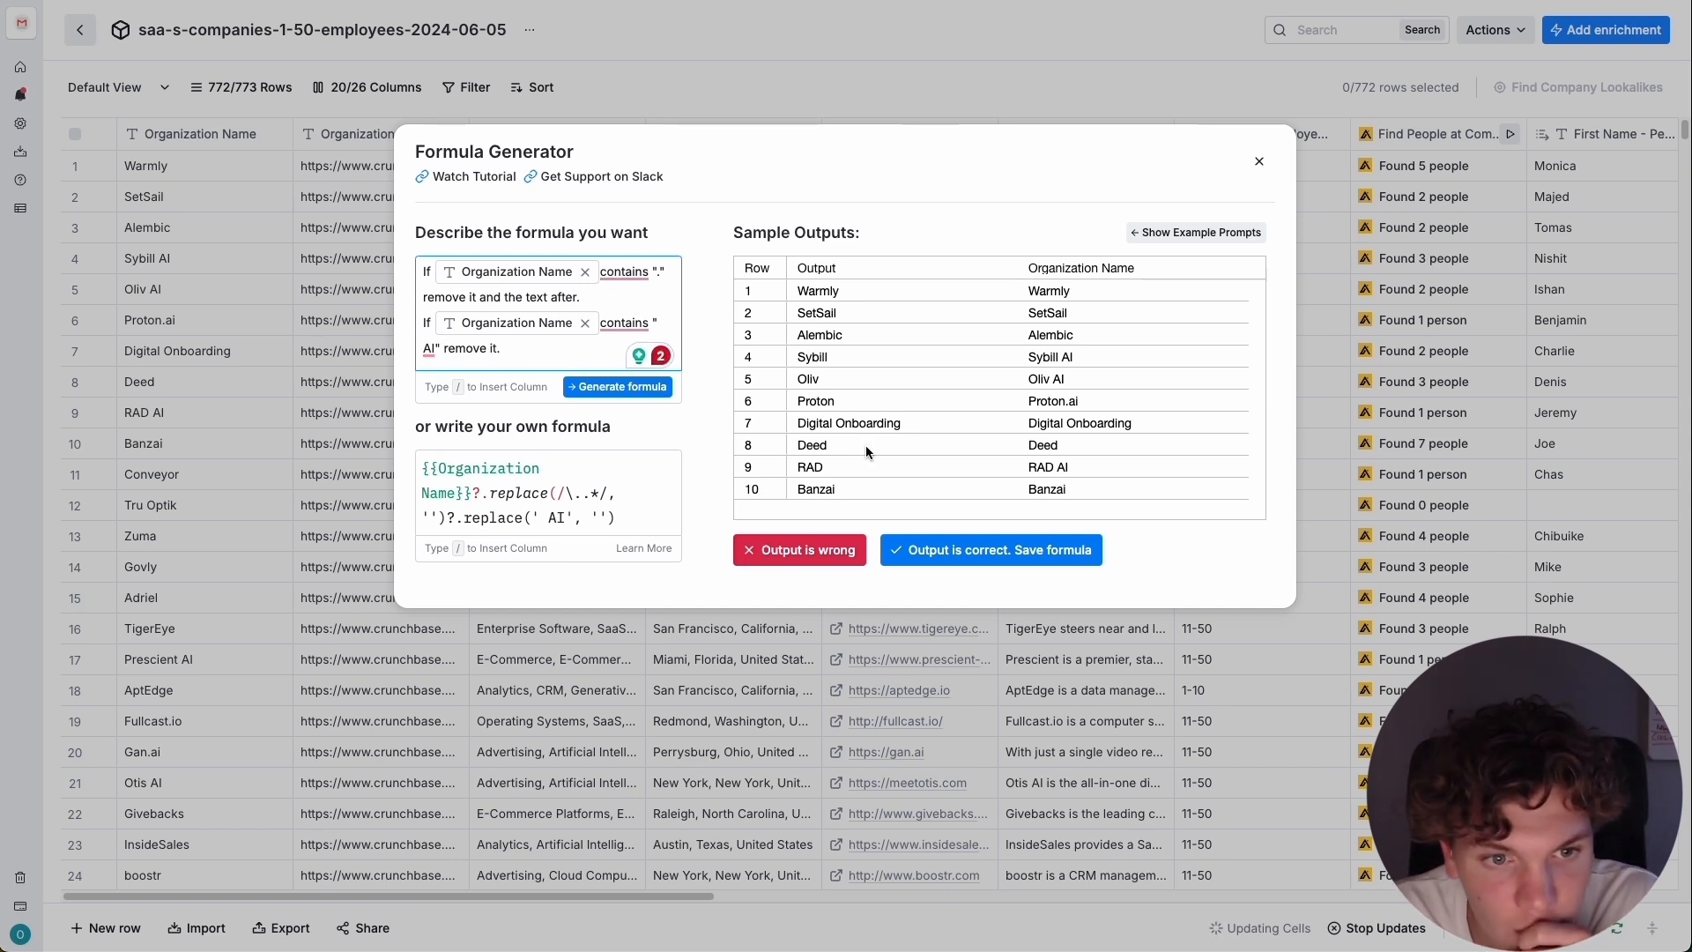
# Accept and save the generated name cleanup formula, and check the cleaned company names down the table.
pyautogui.click(1027, 540)
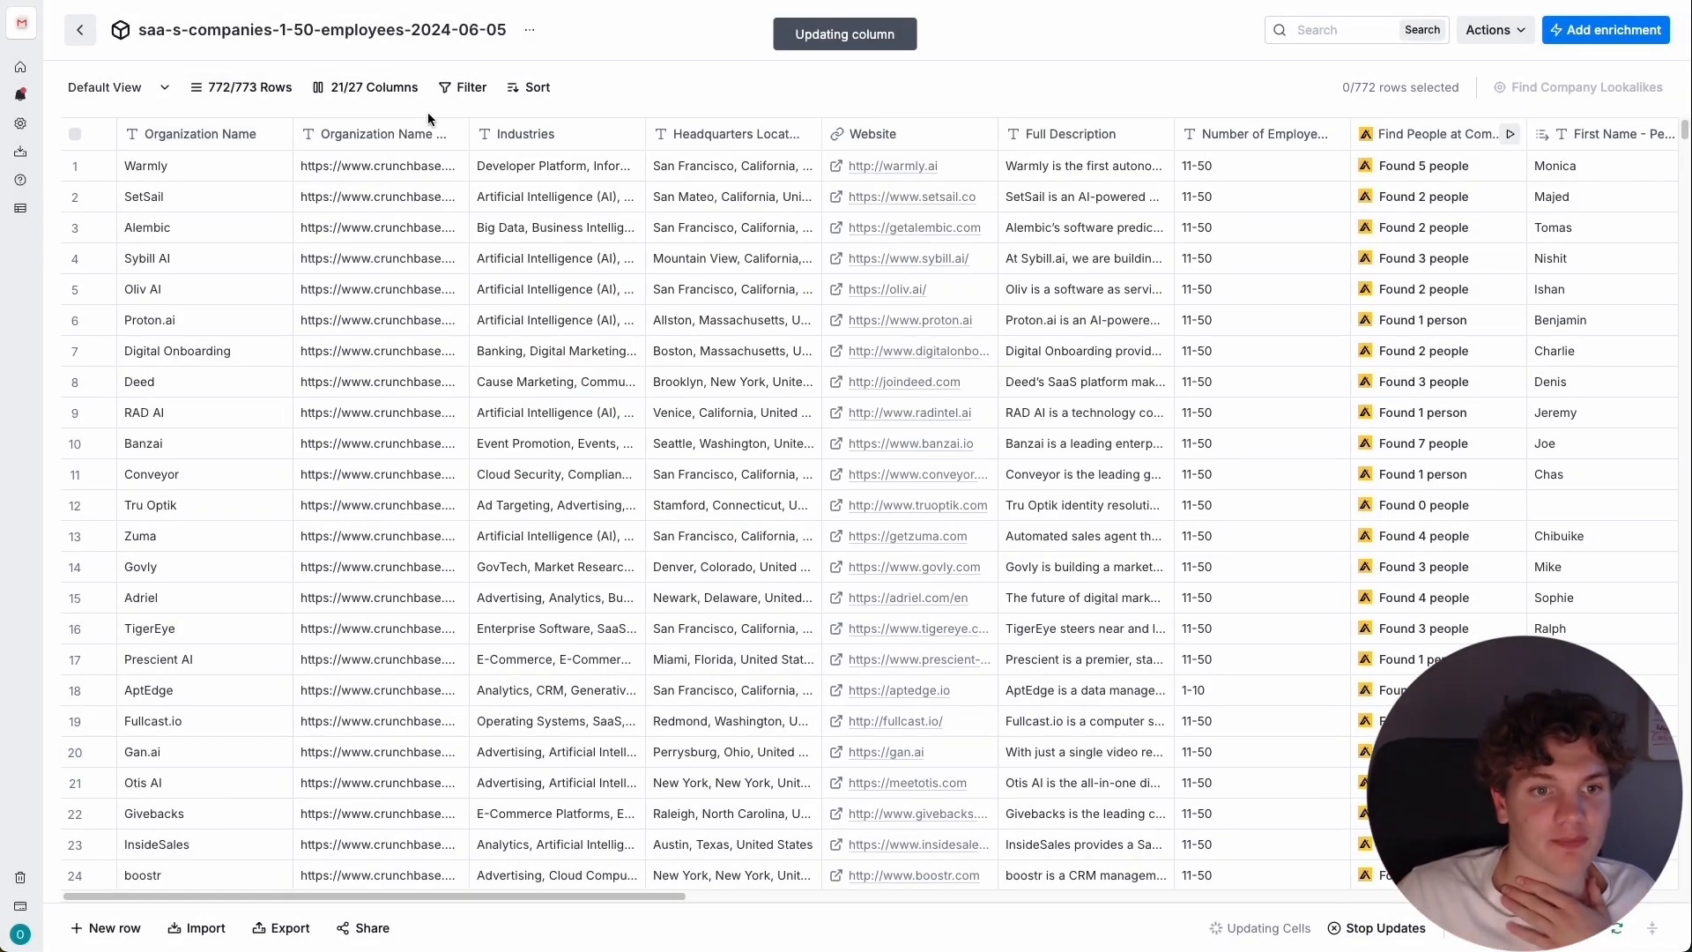
pyautogui.scroll(-15, 410, 336)
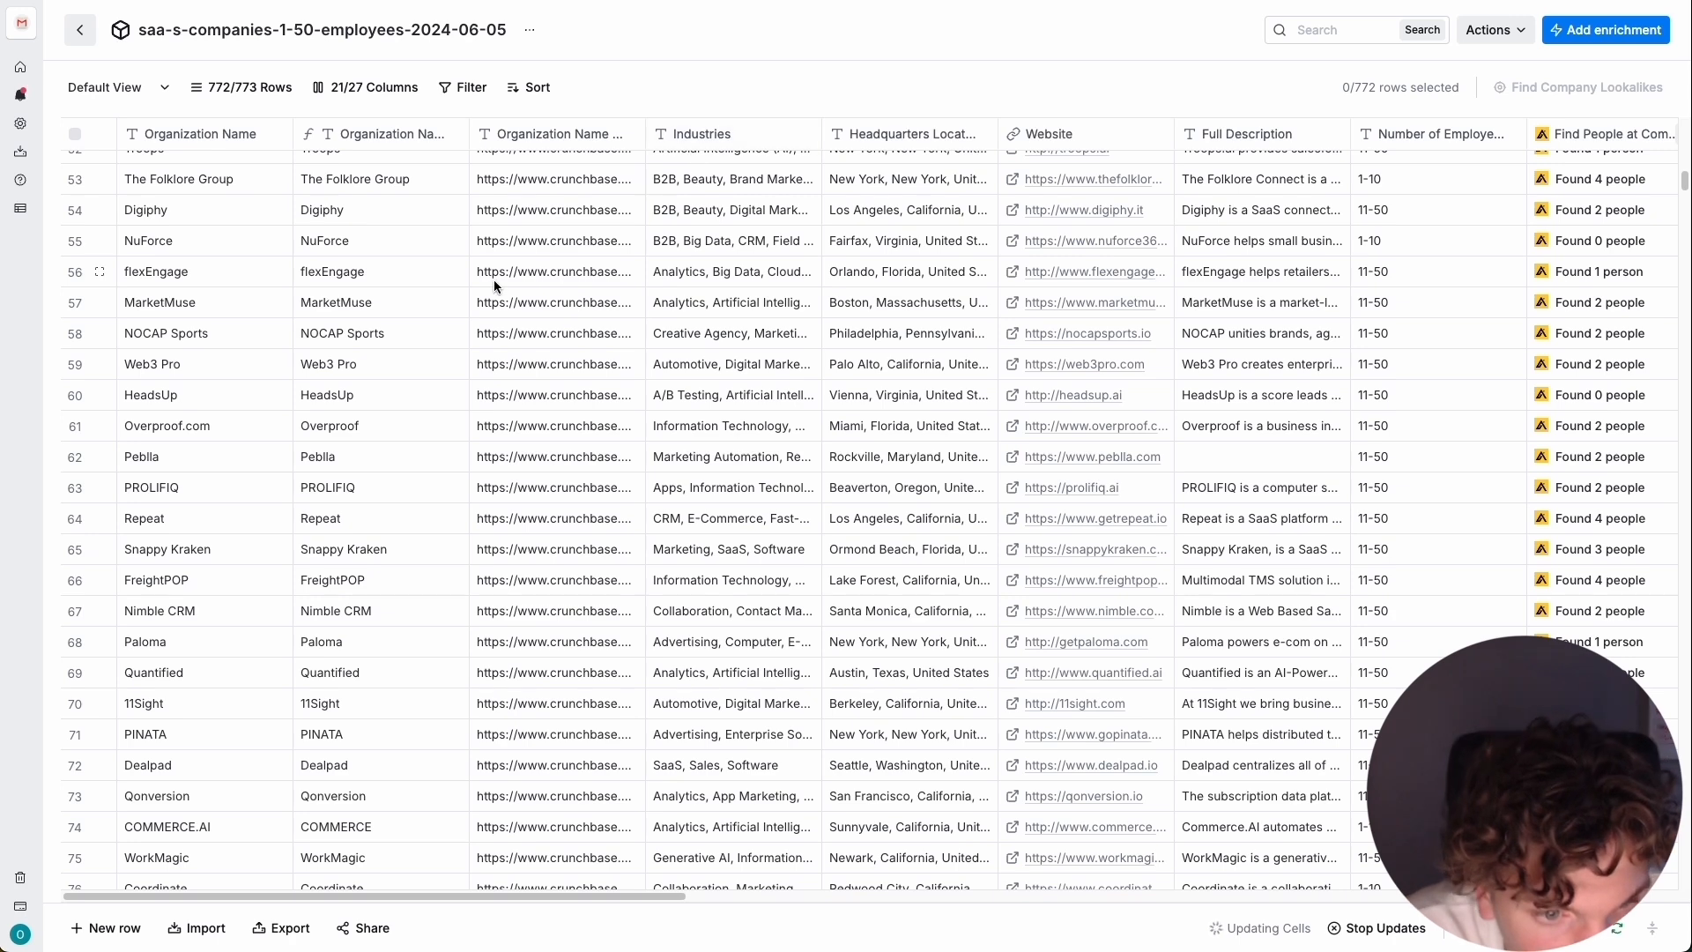
# Switch to the Google Docs campaign document and begin a suffix list under "Creating lead magnet:" with " CRM" followed by "or".
pyautogui.hotkey('ctrl', 'Tab')
pyautogui.scroll(-8, 586, 294)
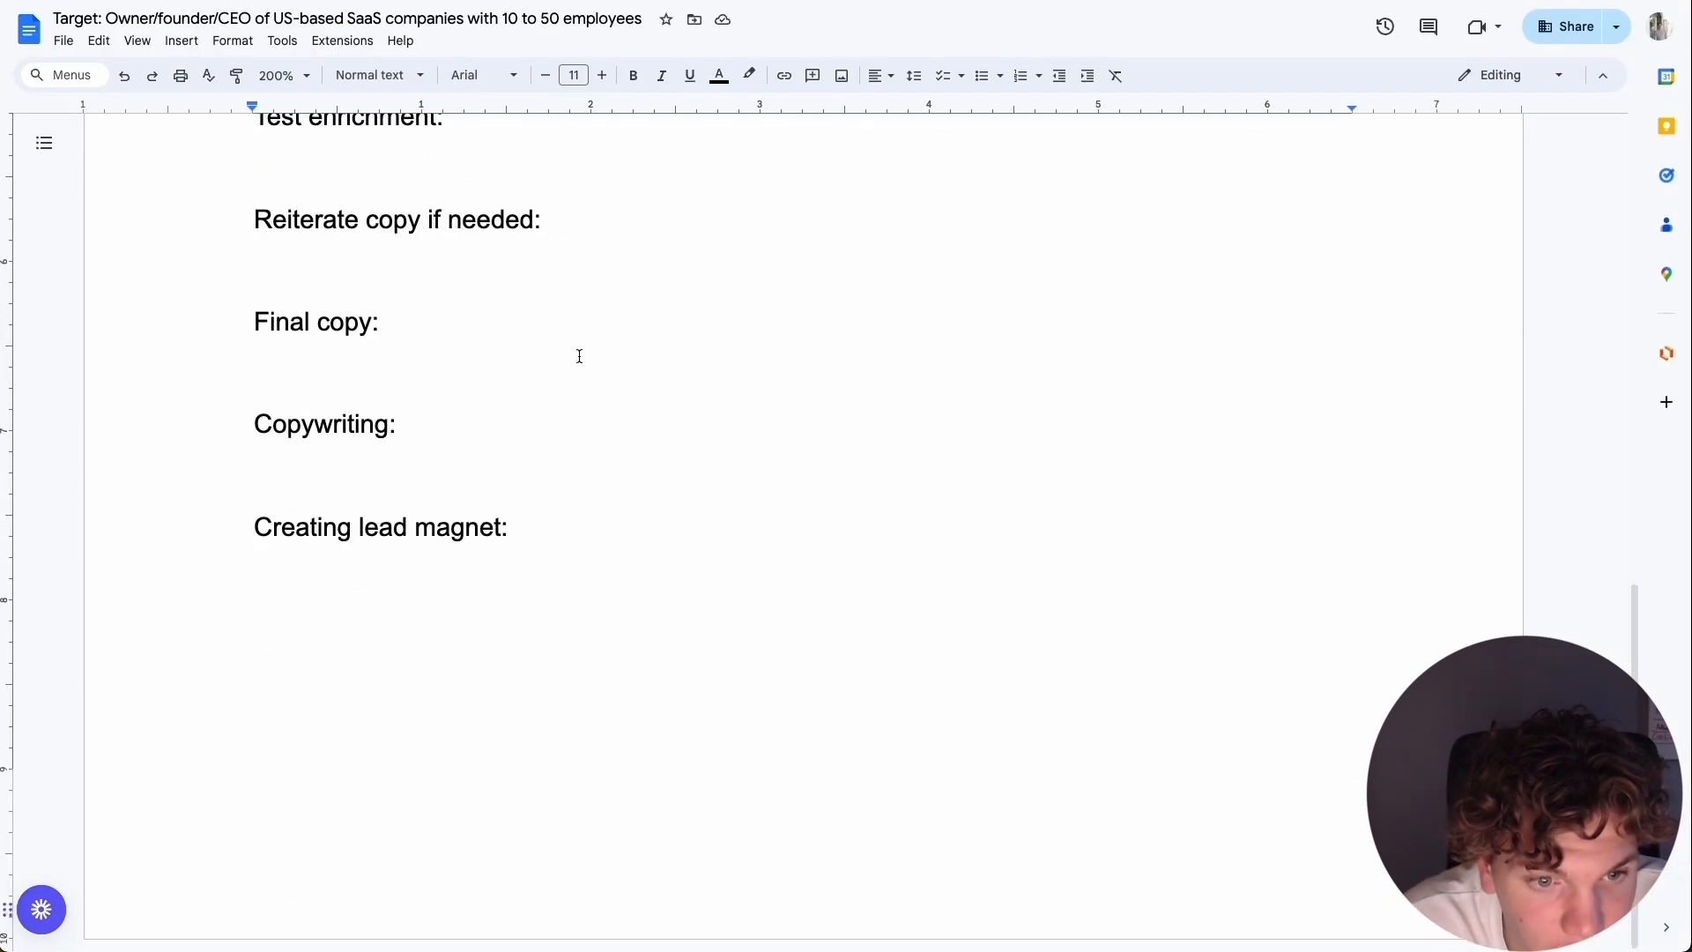
pyautogui.click(514, 571)
pyautogui.write('CRM')
pyautogui.press('BackSpace')
pyautogui.press('BackSpace')
pyautogui.press('BackSpace')
pyautogui.write('"')
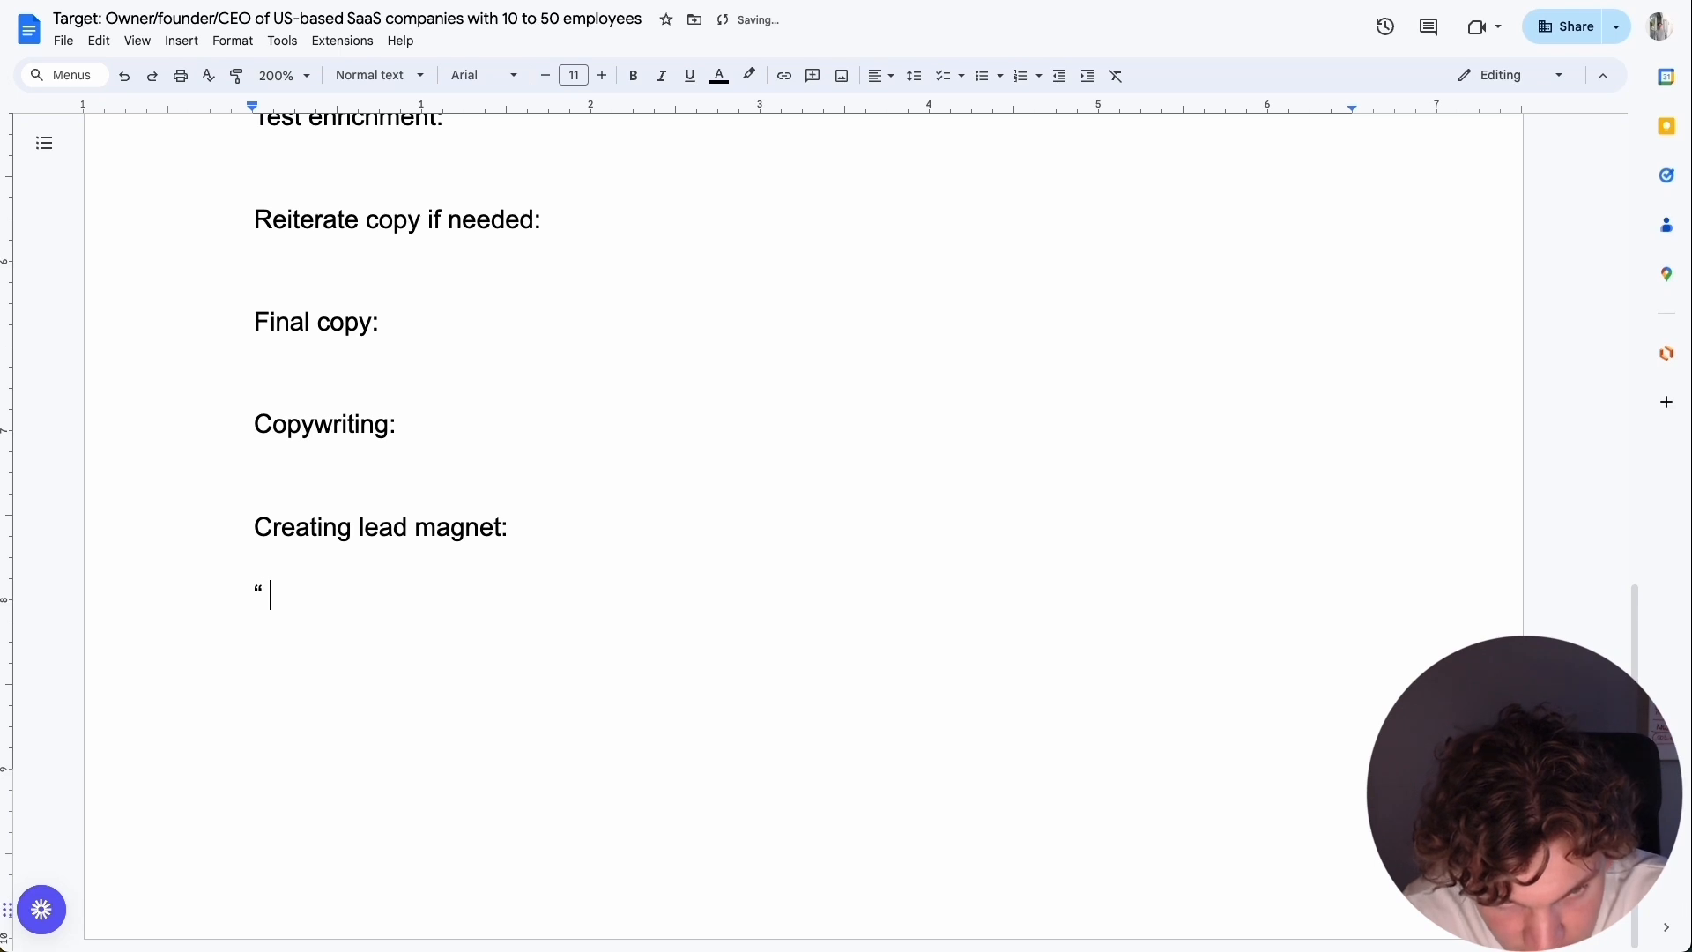
pyautogui.write(' CR')
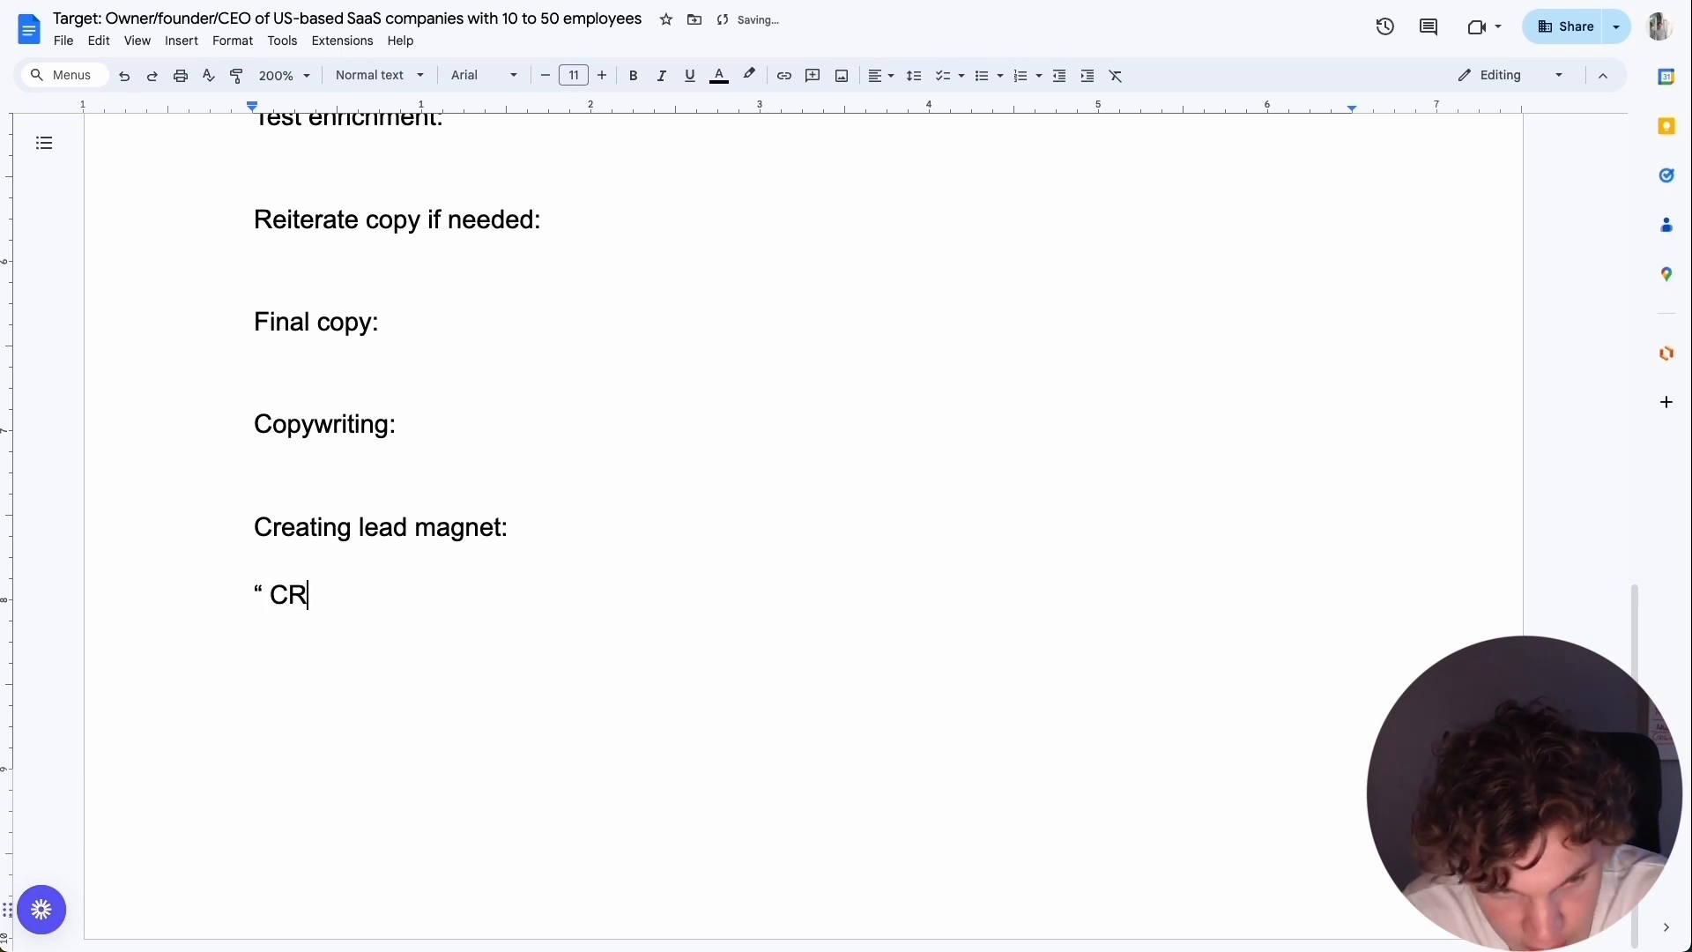
pyautogui.write('M"')
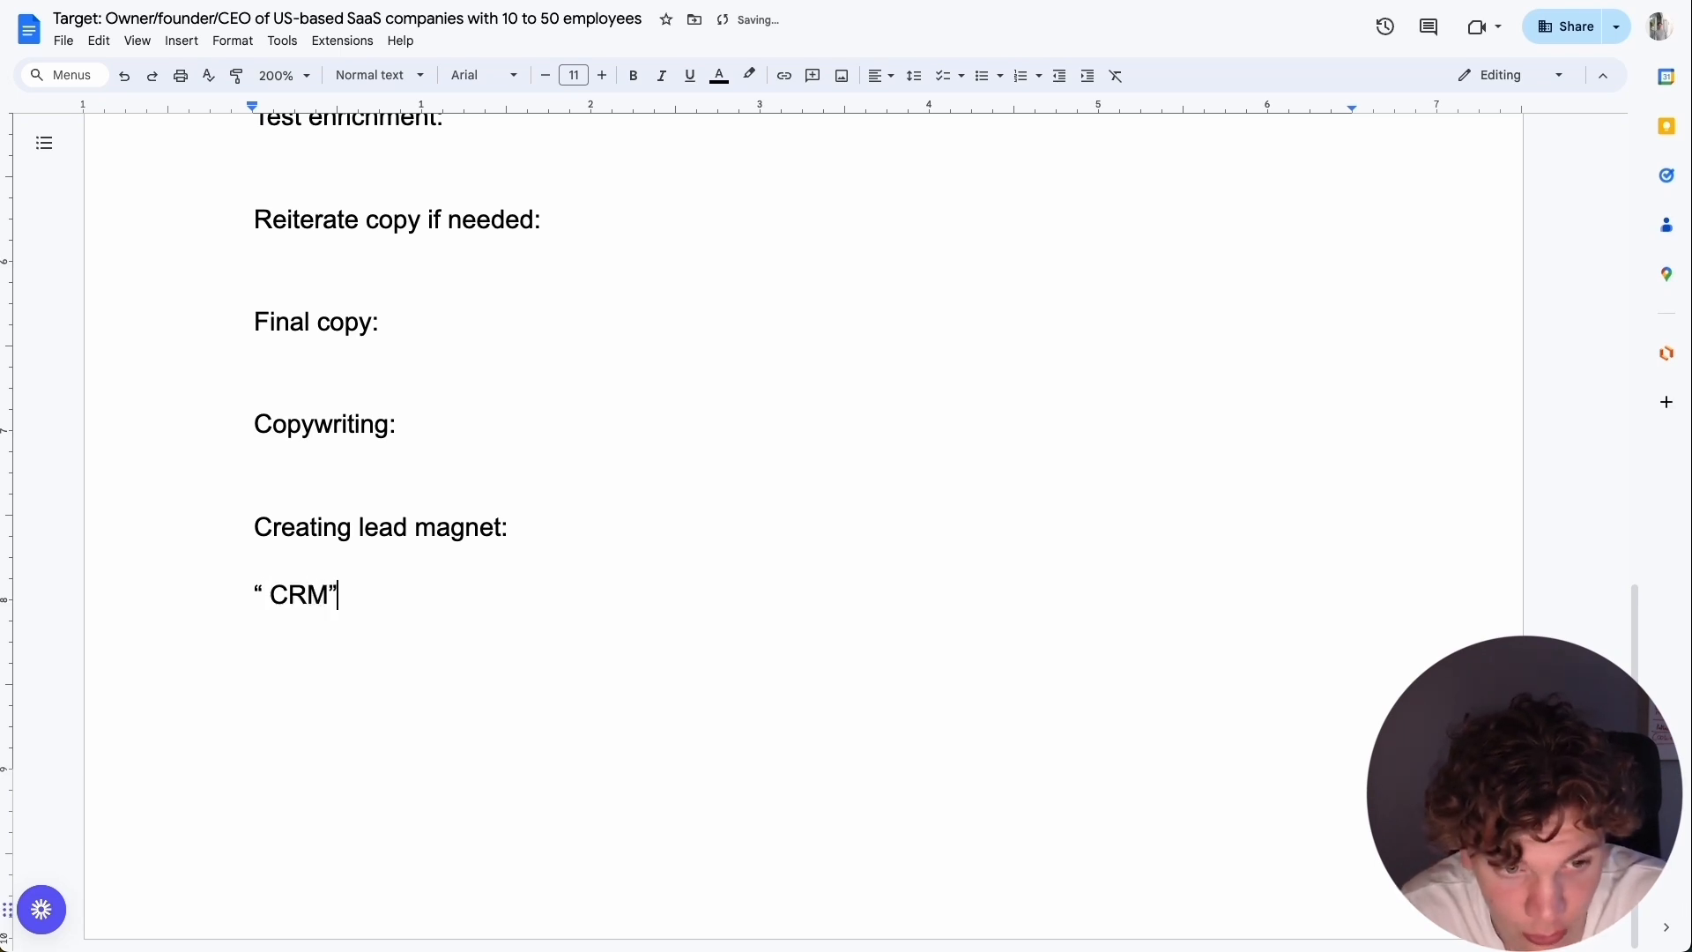
pyautogui.write(' or "')
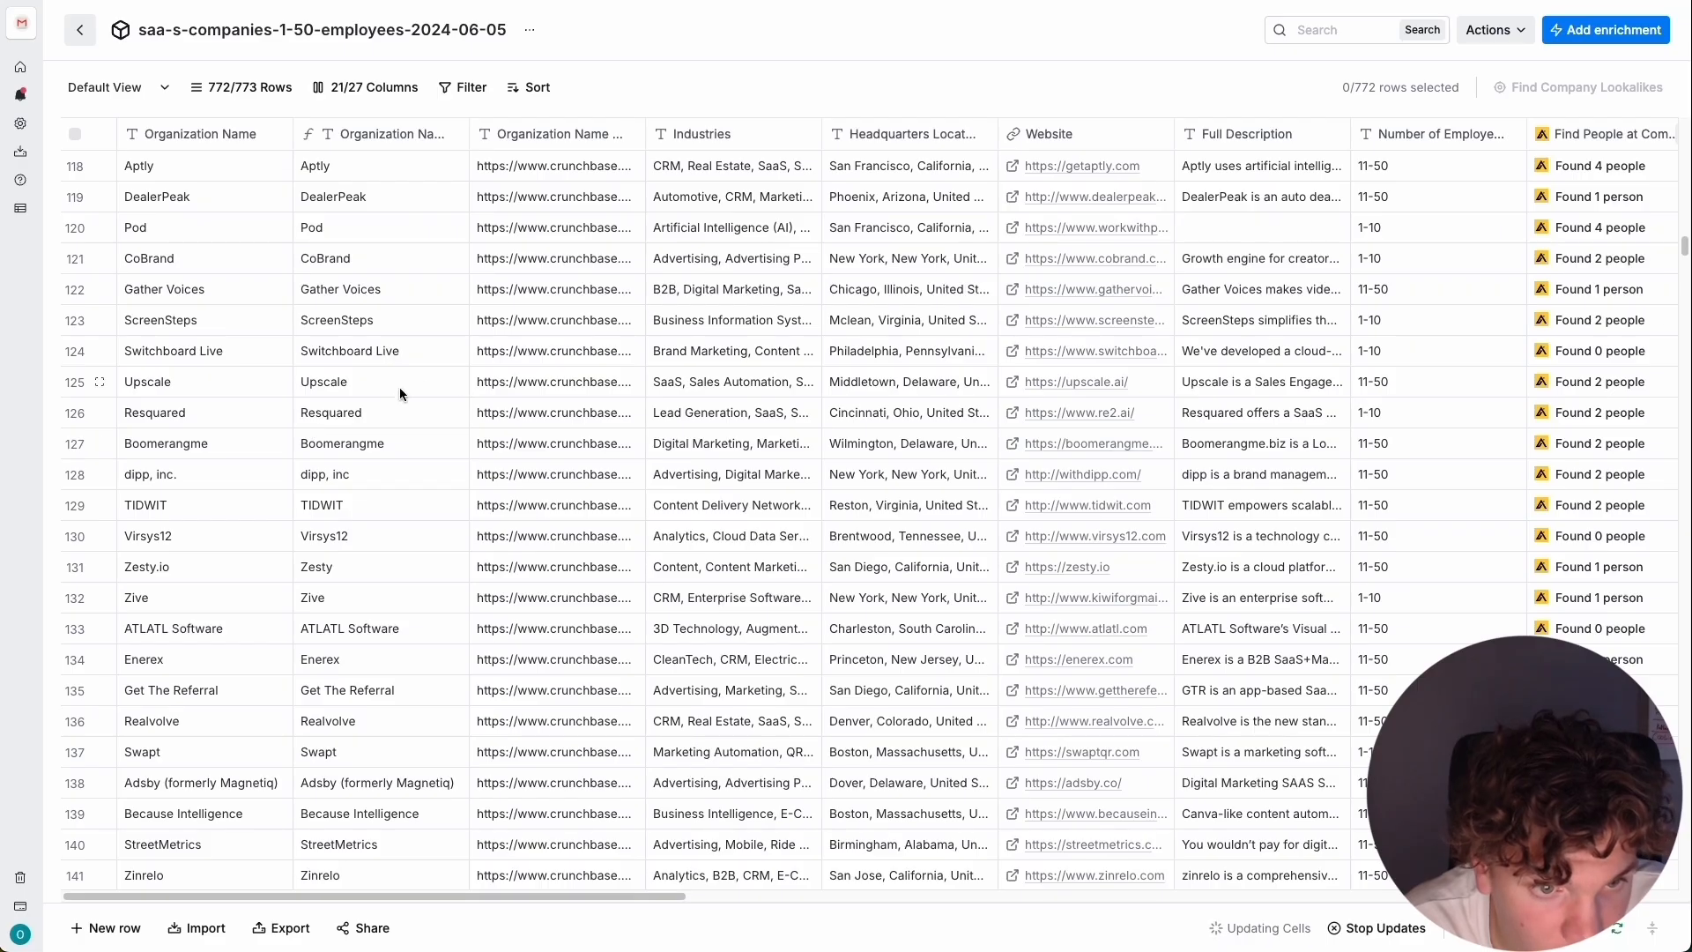
# Continue the suffix list with " INC", followed by "or" and an opening quotation mark for another entry.
pyautogui.scroll(1, 363, 528)
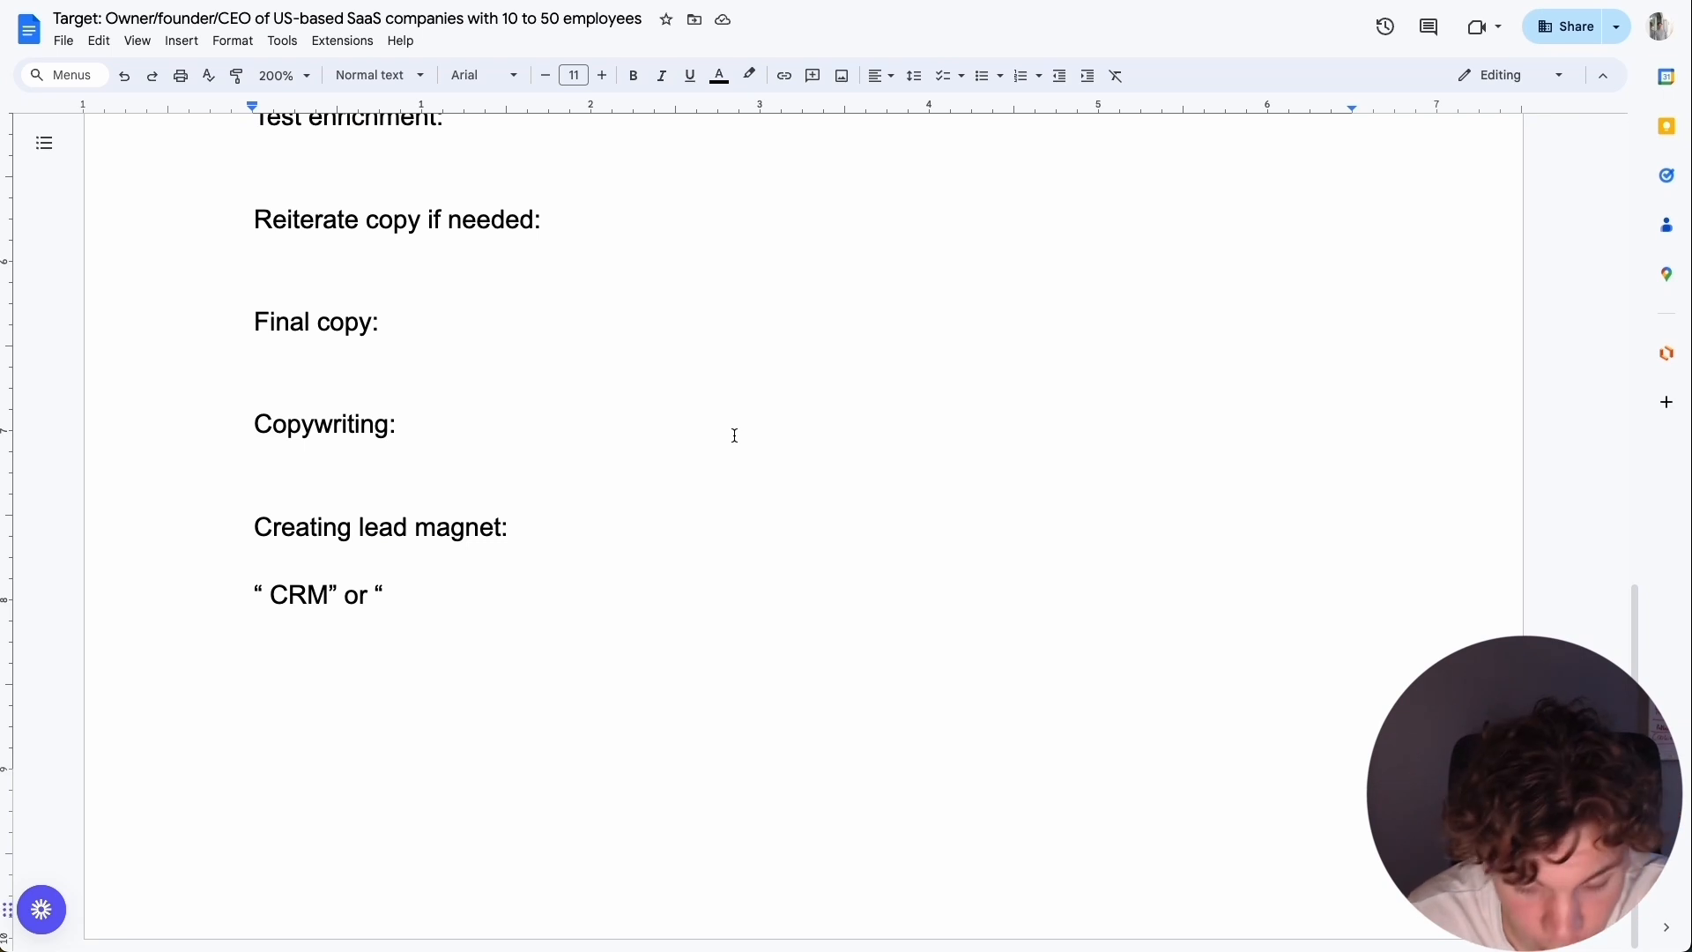
pyautogui.write('IN')
pyautogui.press('BackSpace')
pyautogui.press('BackSpace')
pyautogui.write('INC')
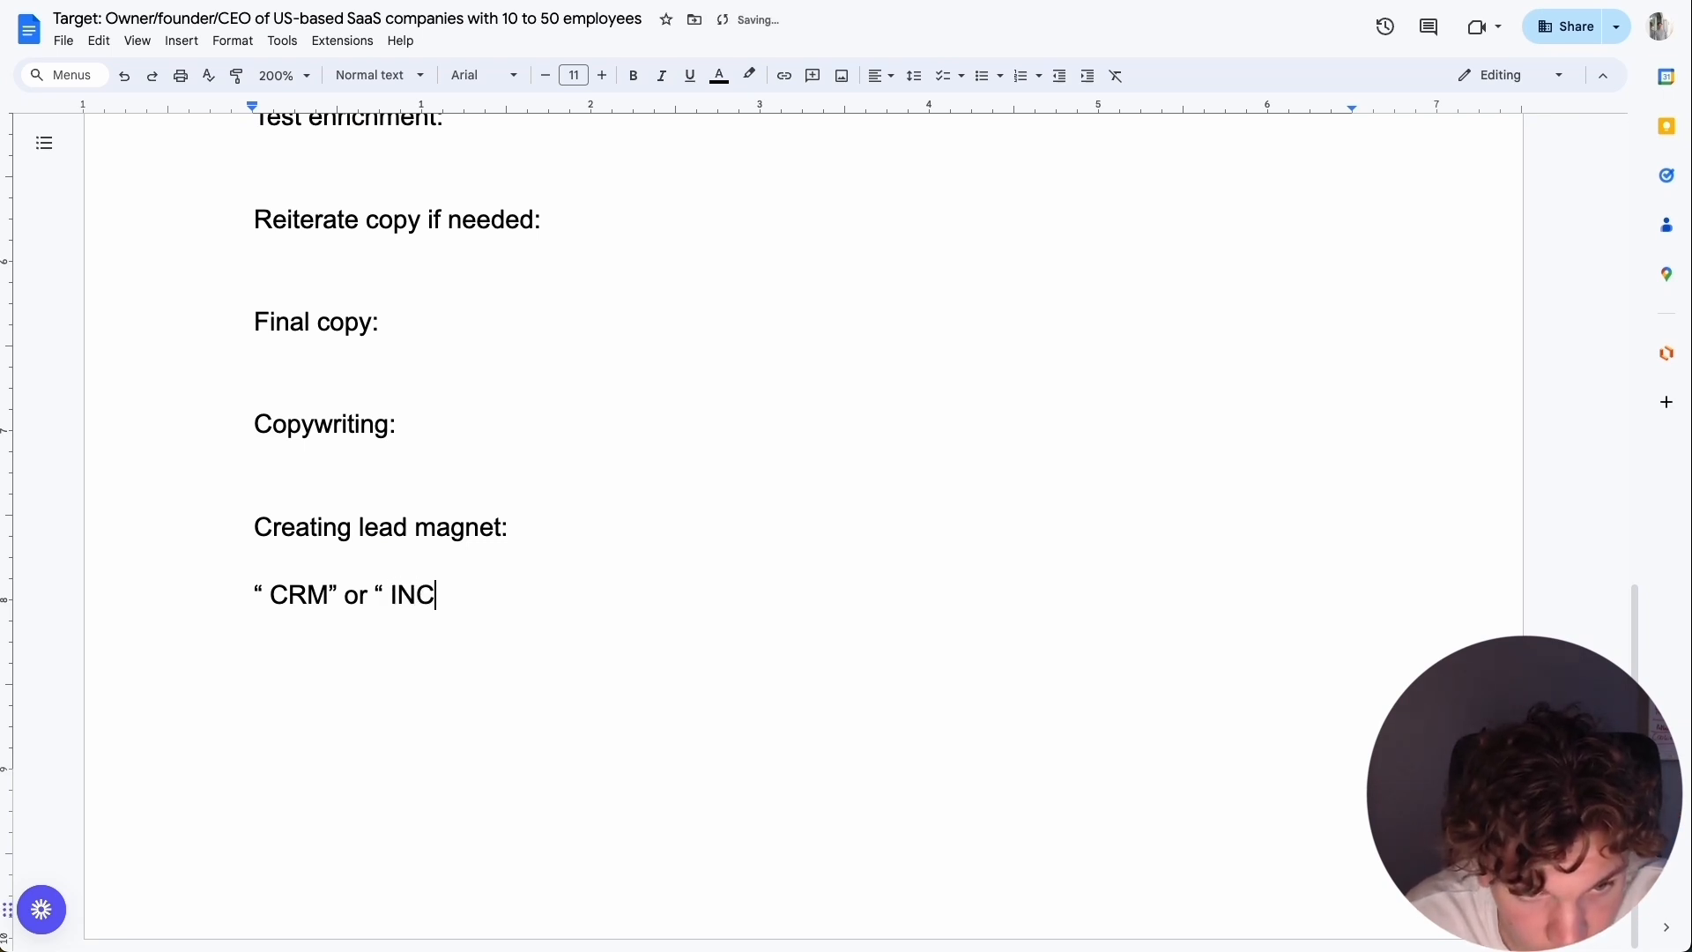
pyautogui.write('” or “')
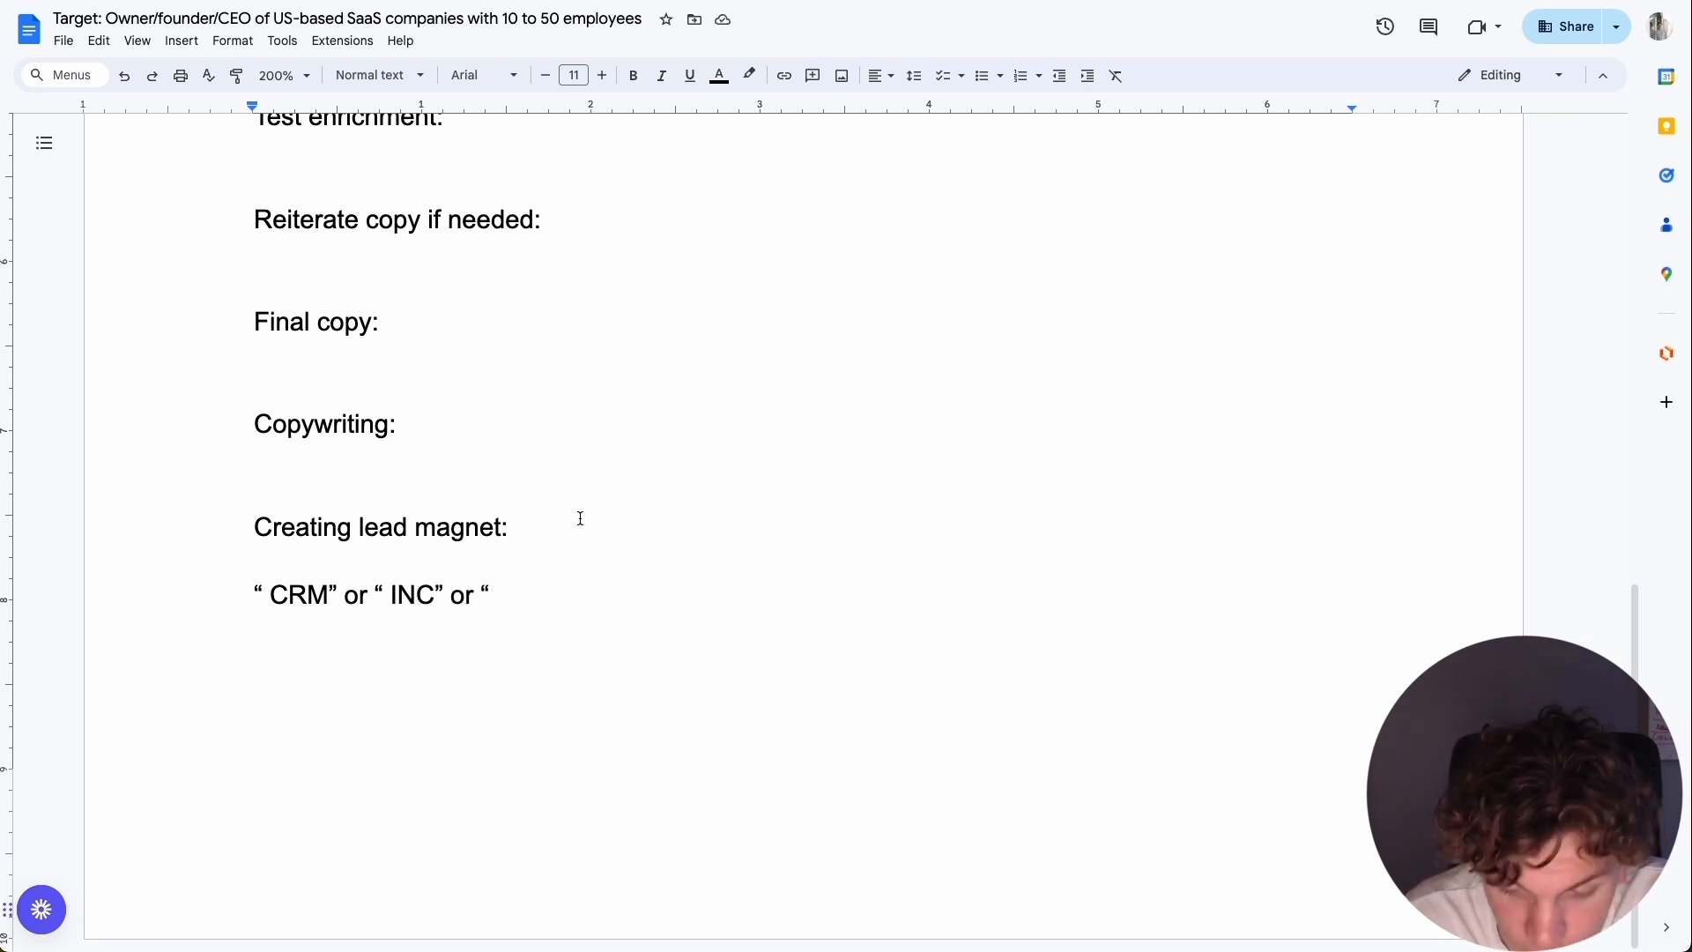
# Insert a new line containing "," in quotation marks between the "Creating lead magnet:" heading and the suffix list.
pyautogui.click(578, 520)
pyautogui.press('Return')
pyautogui.write('“')
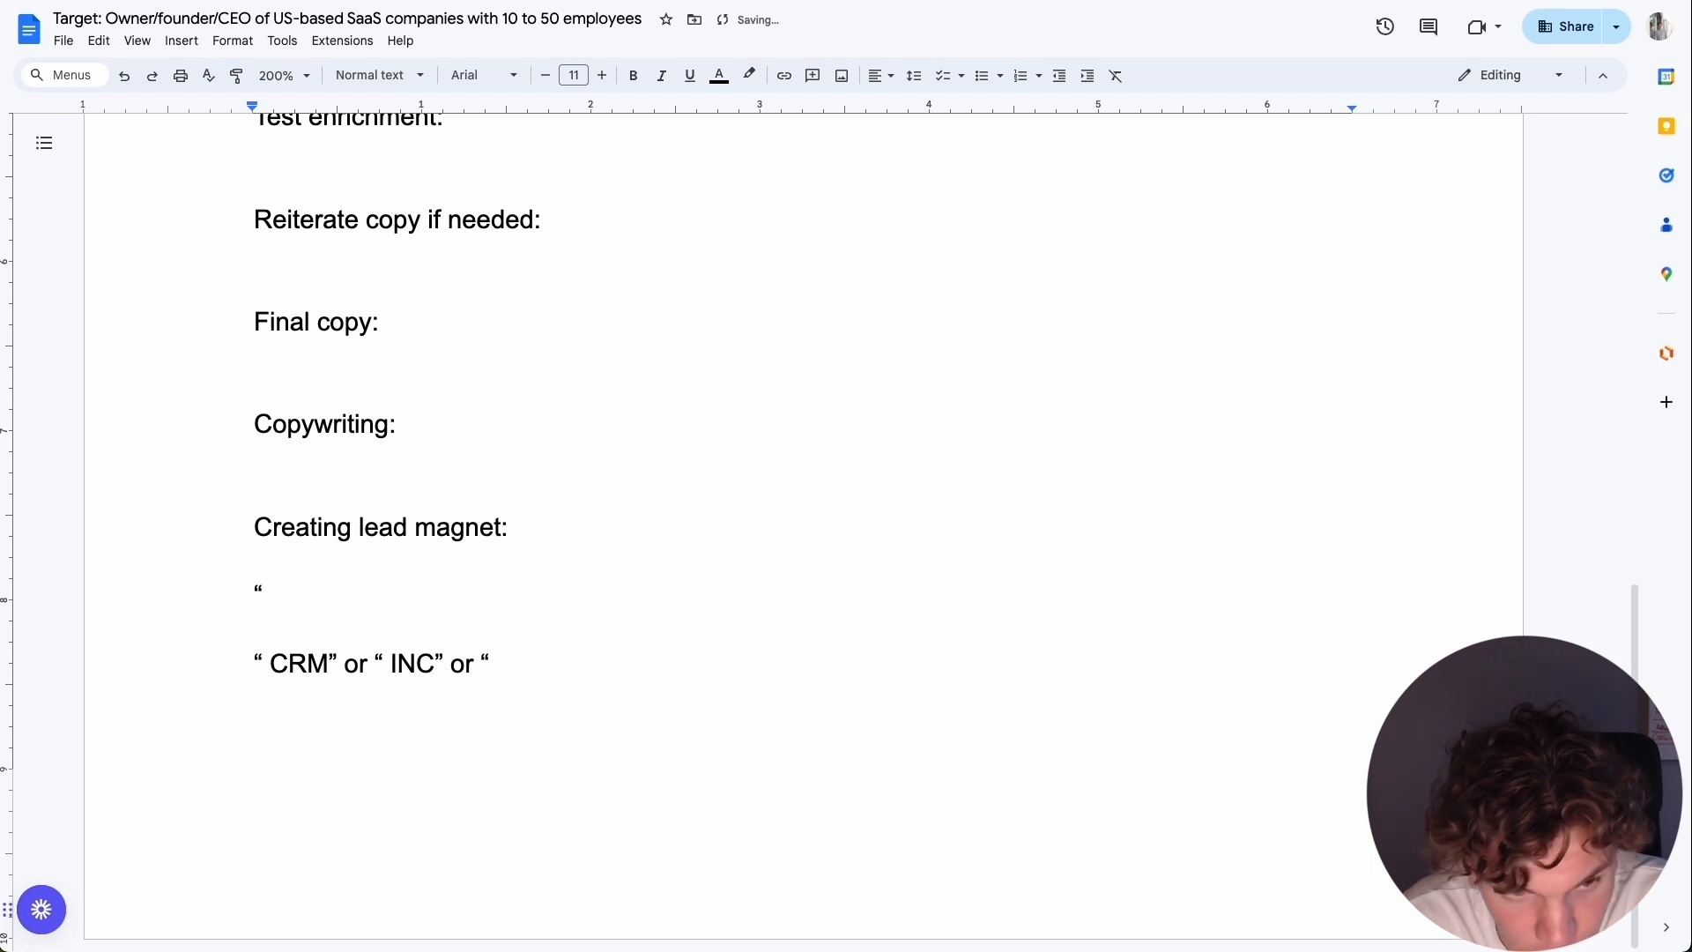
pyautogui.write(',”')
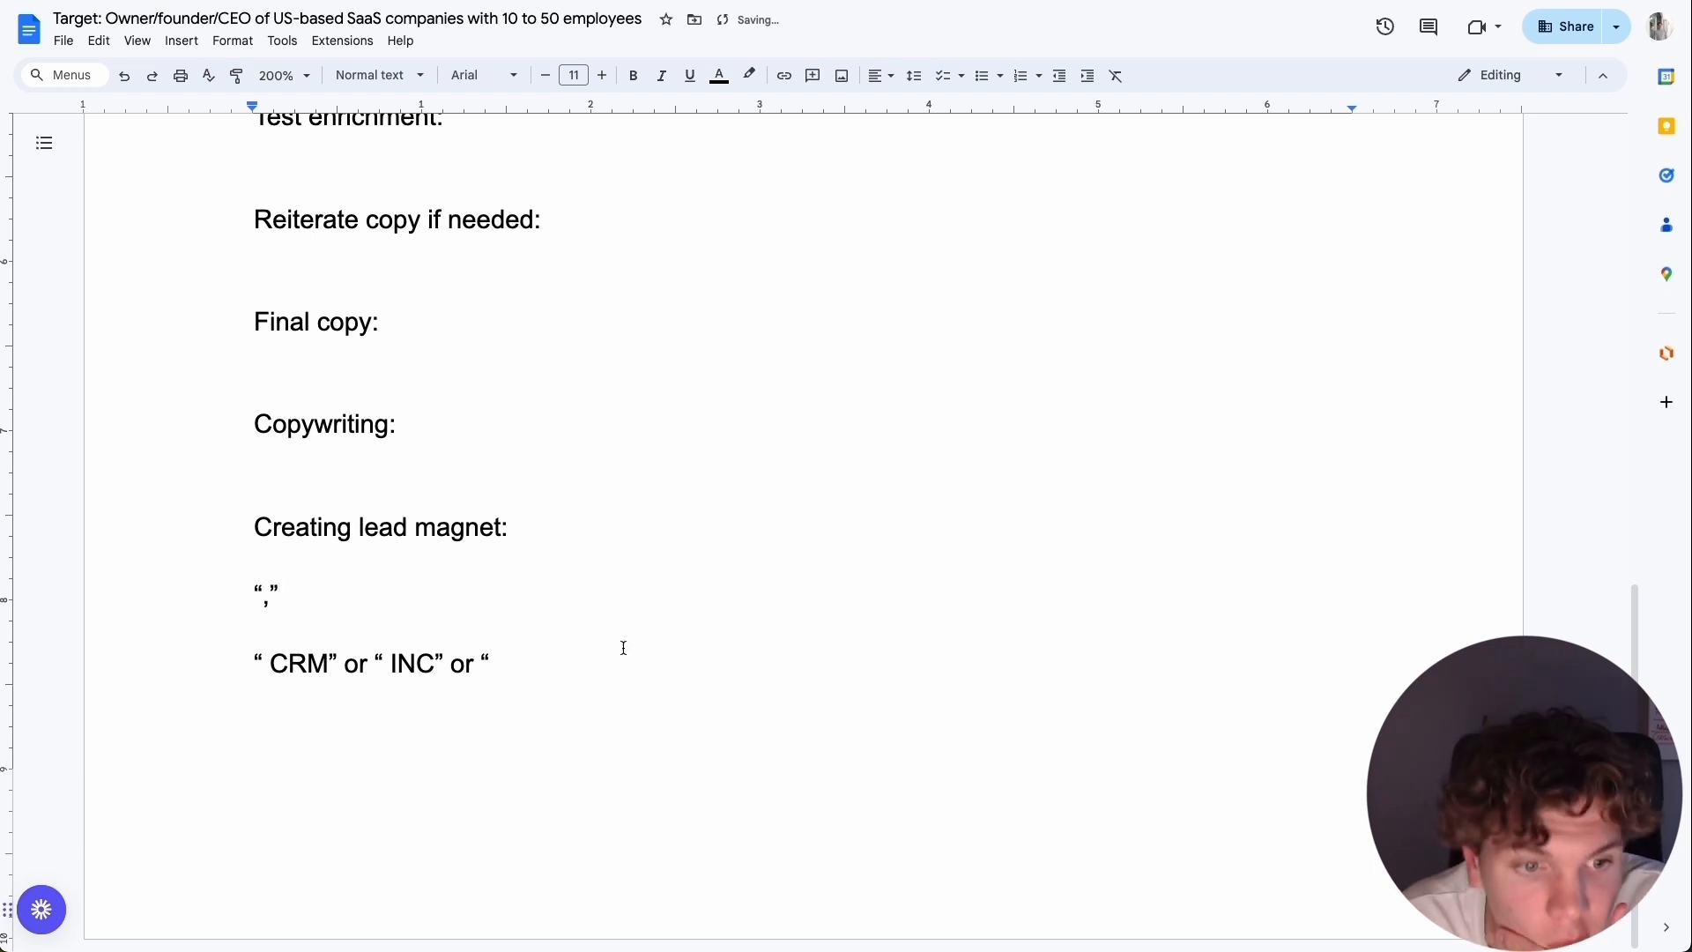
# Complete the suffix list with " software" and copy the whole line.
pyautogui.doubleClick(562, 656)
pyautogui.press('BackSpace')
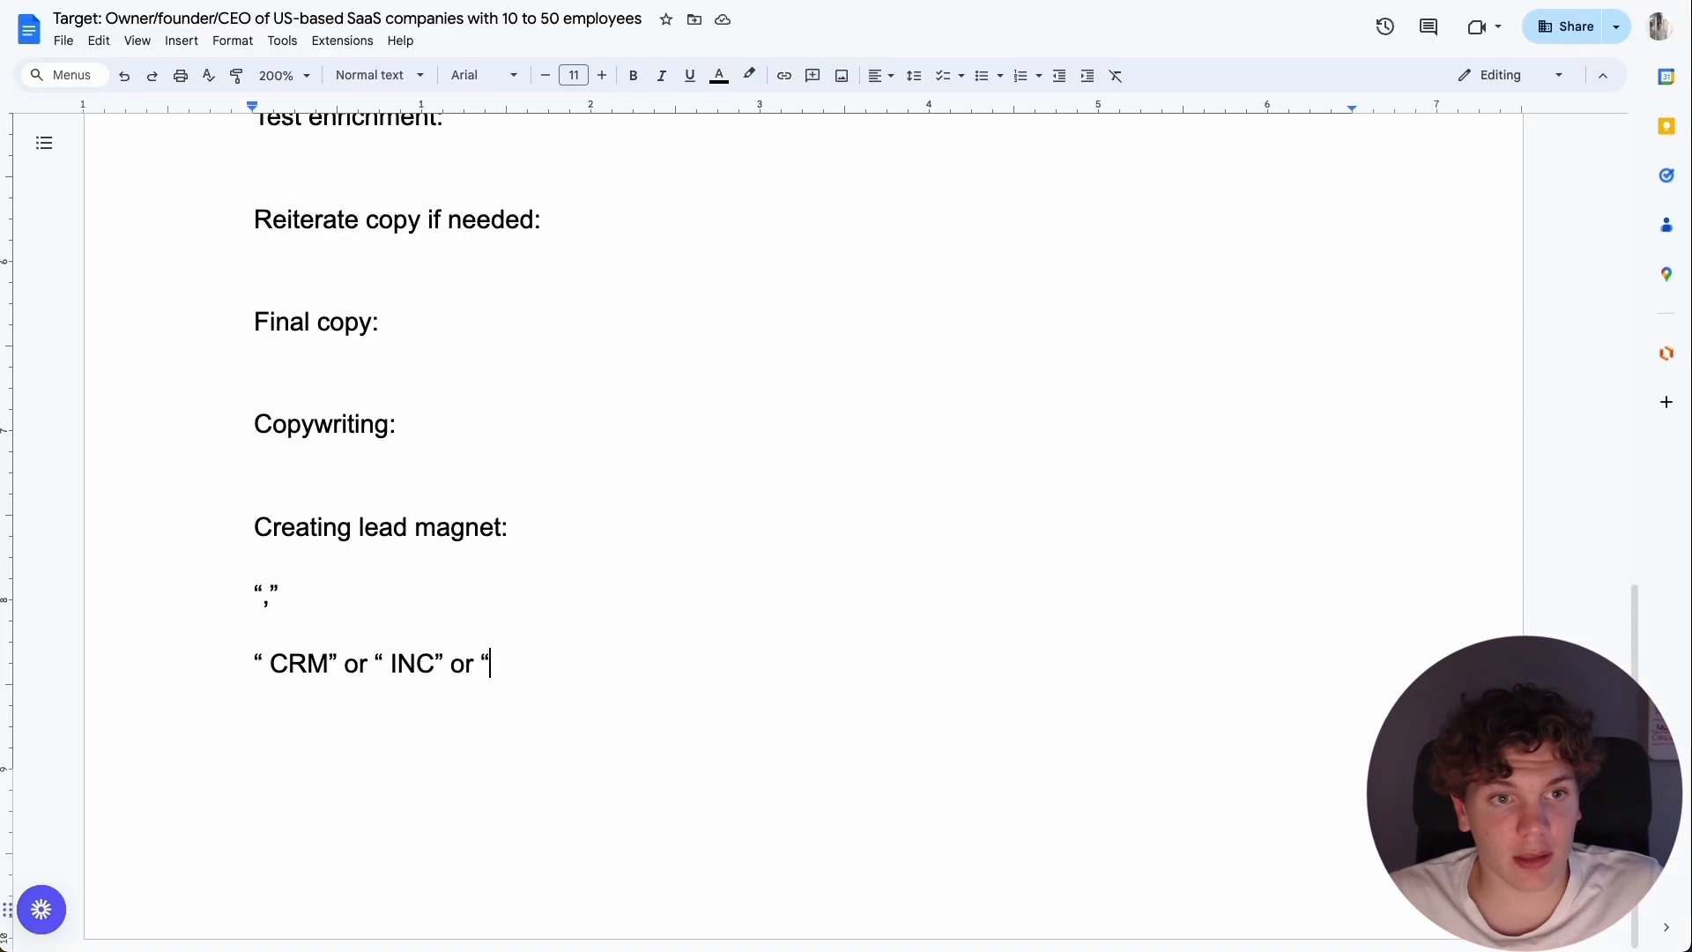
pyautogui.write('software"')
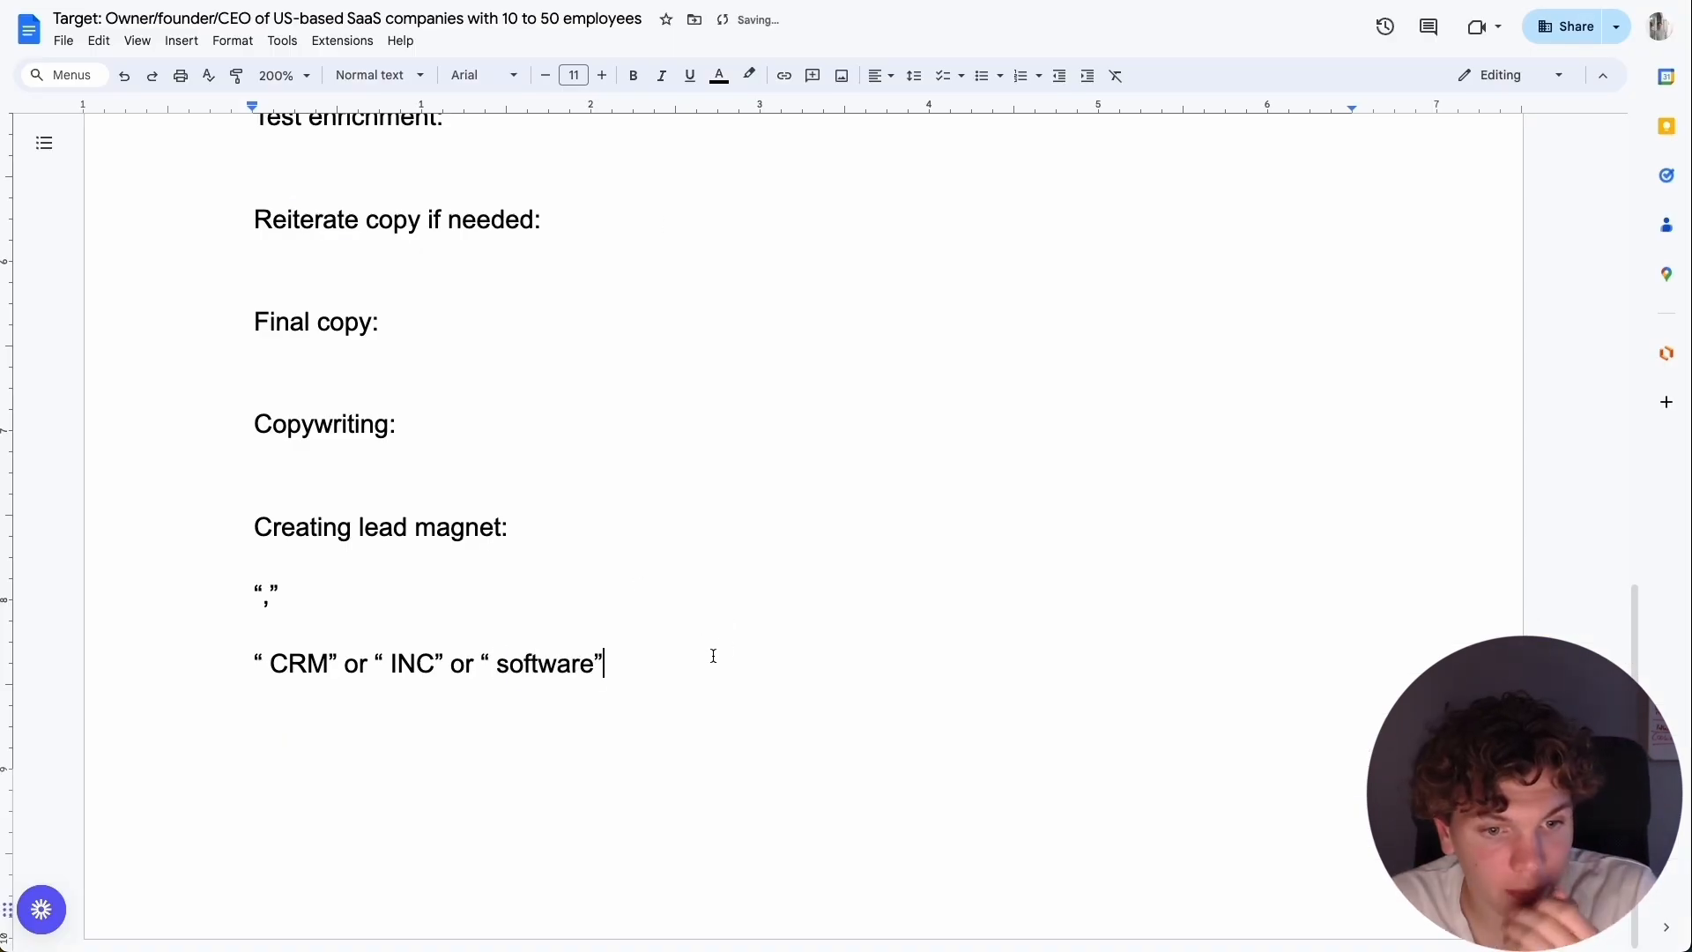
pyautogui.moveTo(713, 656); pyautogui.dragTo(14, 678)
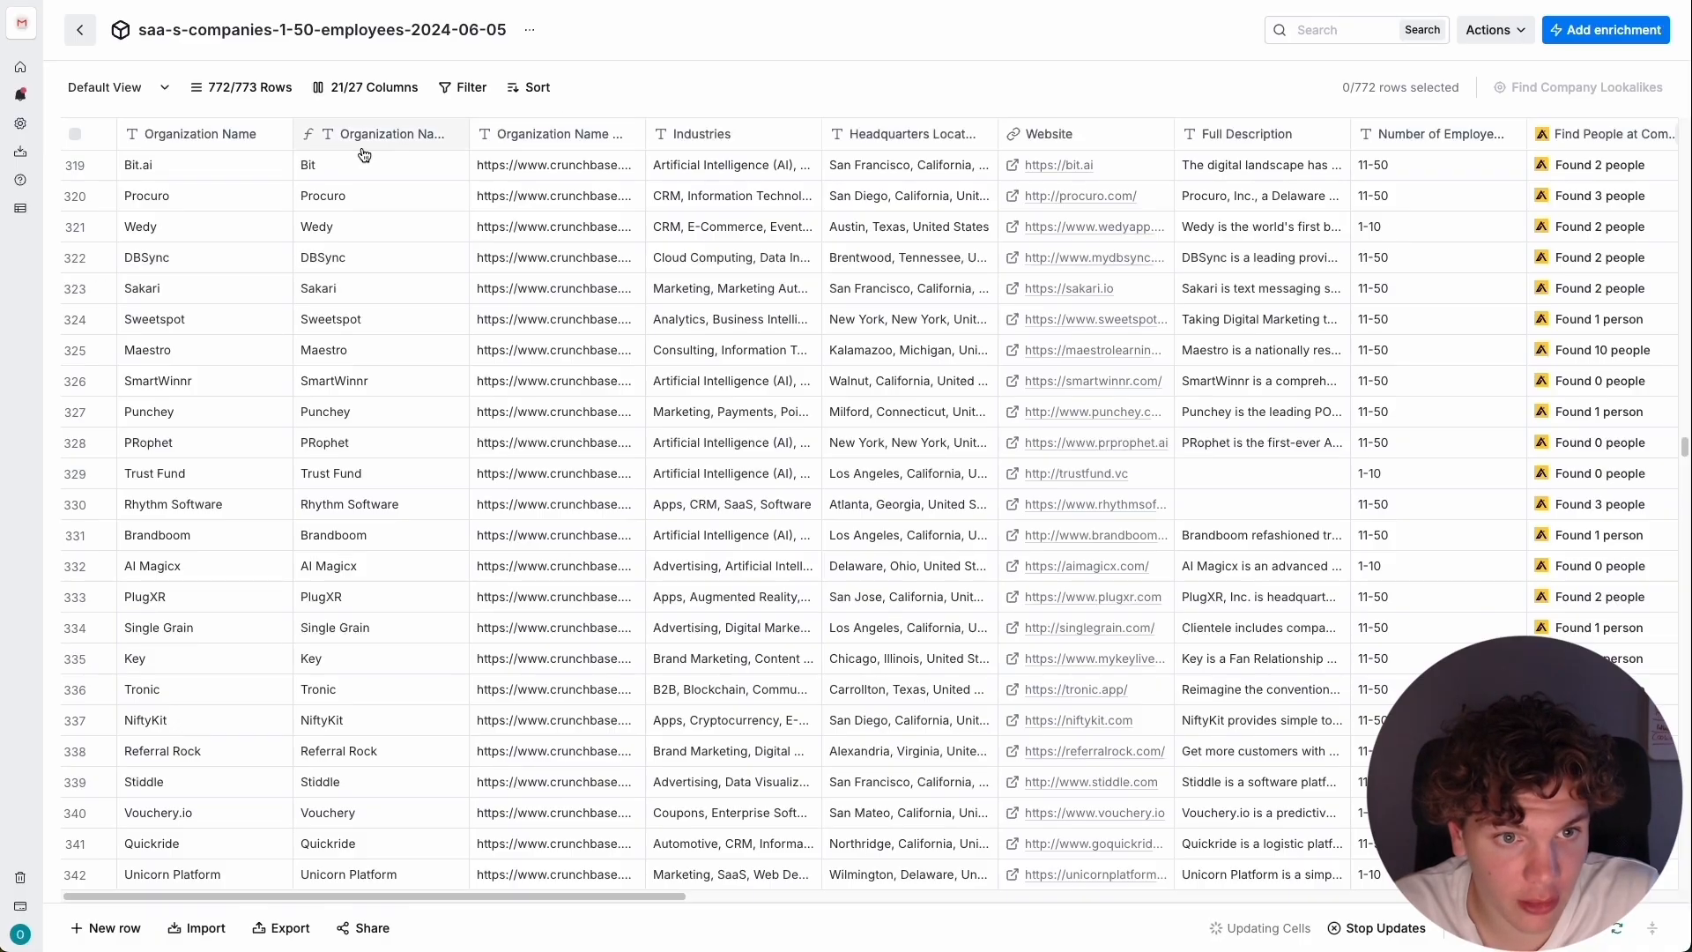
# Back in Clay, reopen the Organization Name Cleanup formula generator and extend the " AI" condition with or " CRM" or " INC" or " software".
pyautogui.click(370, 136)
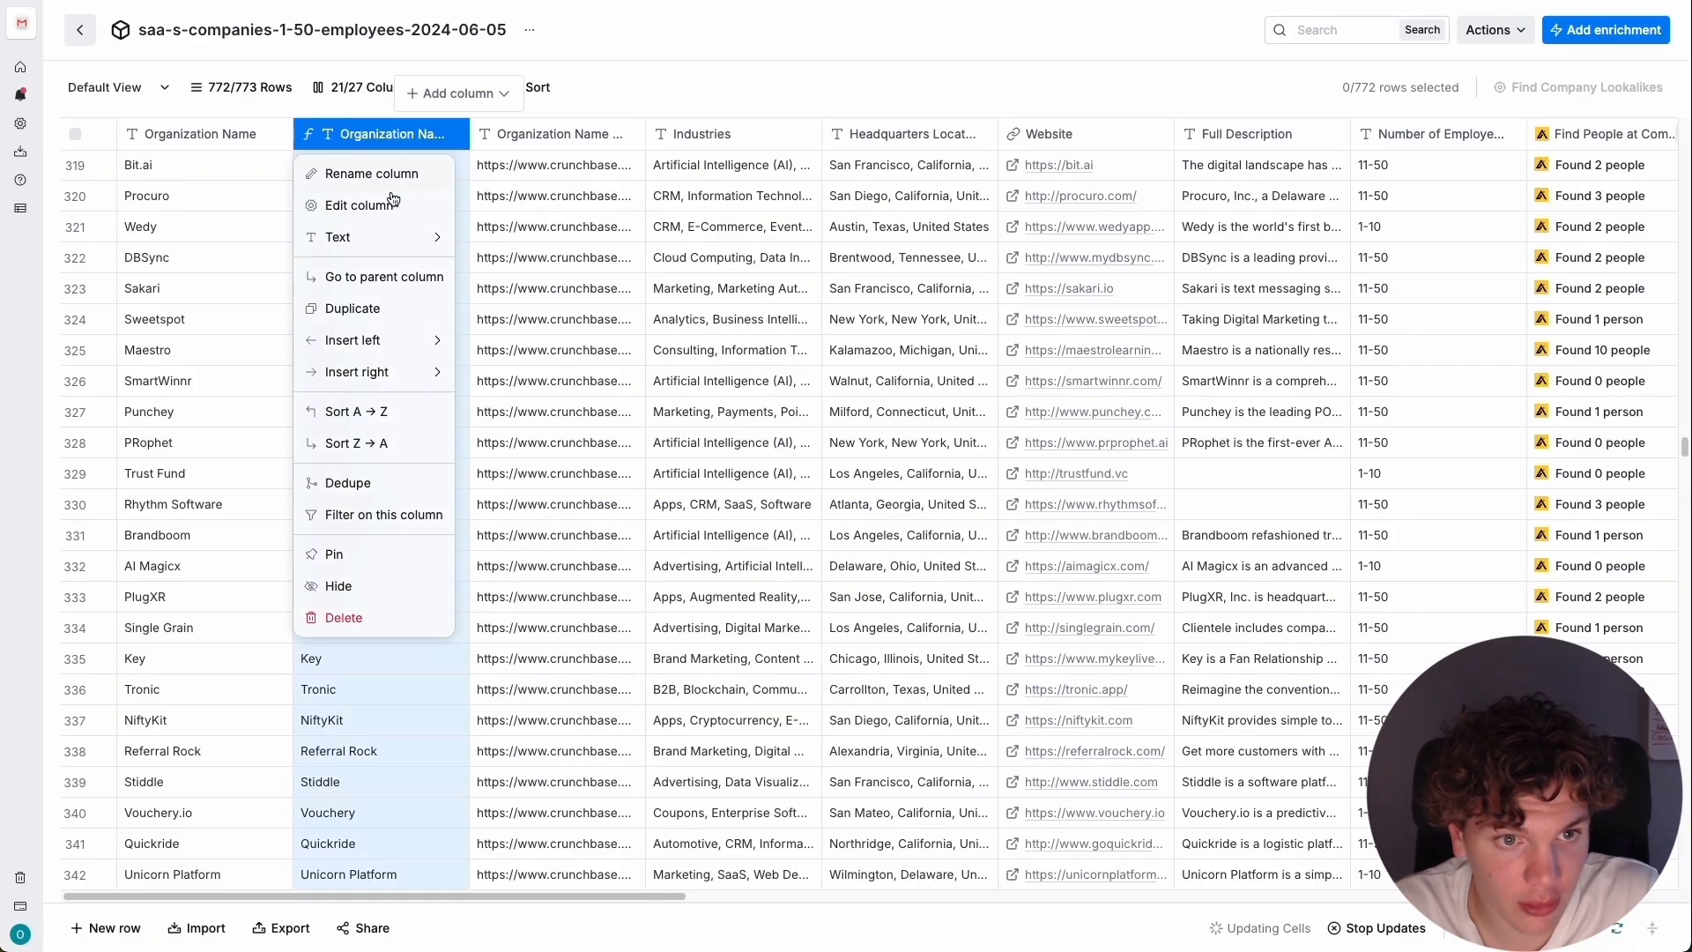
pyautogui.click(388, 205)
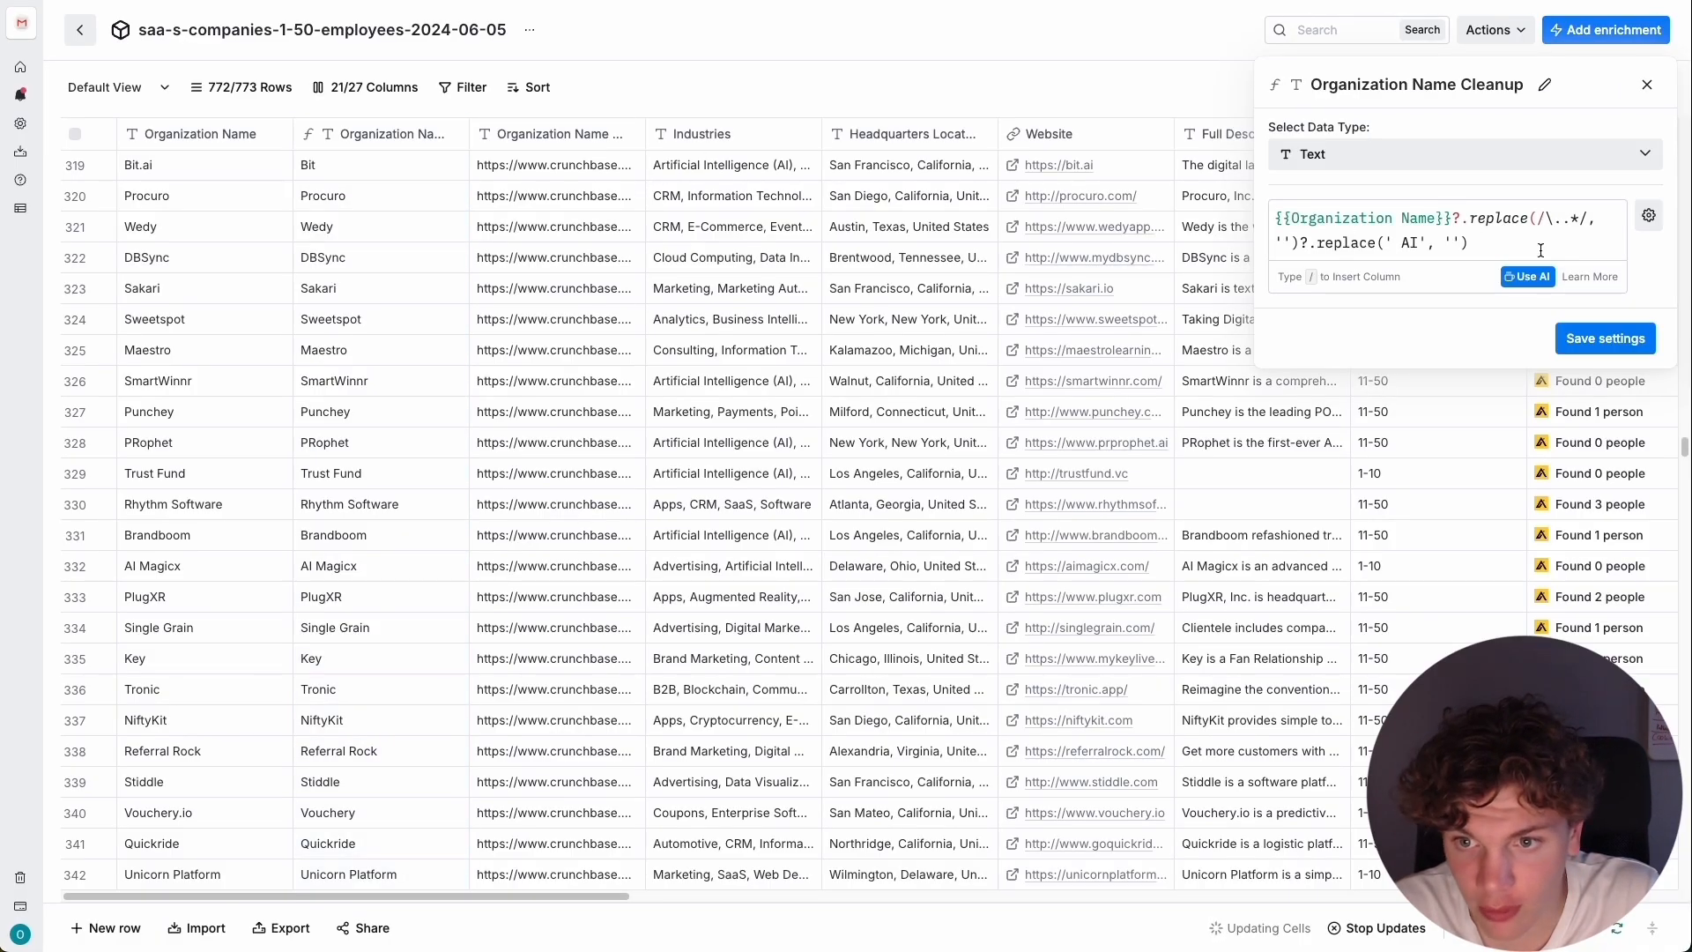
pyautogui.click(1532, 280)
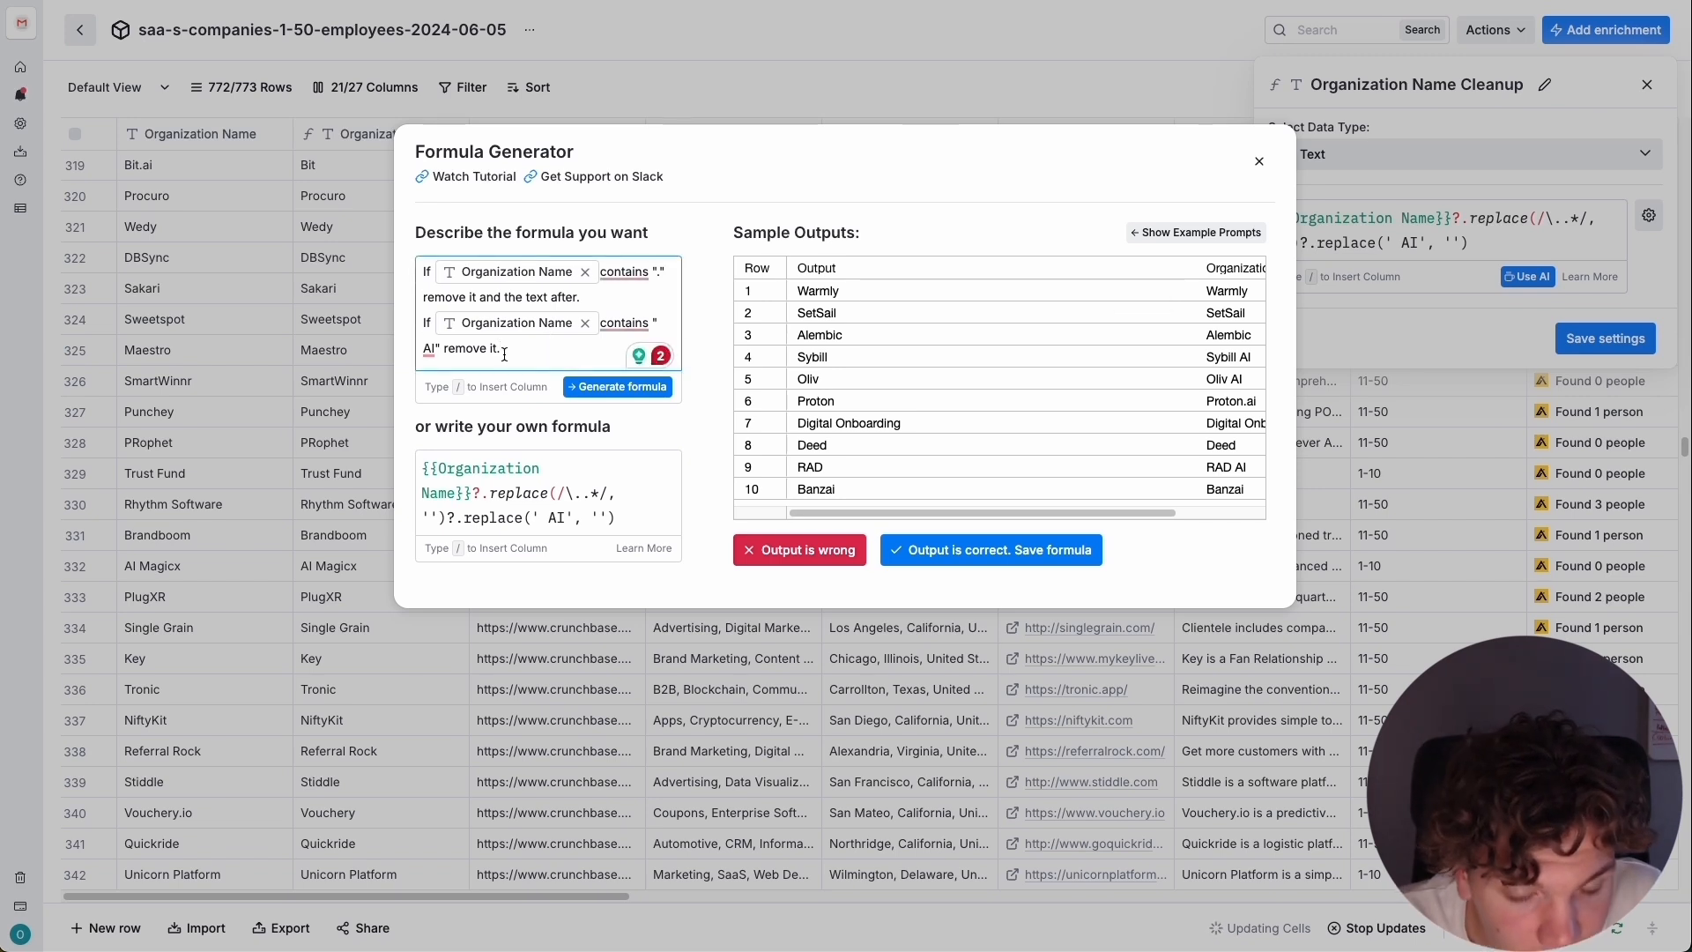
pyautogui.write('"CRM" or " INC" or " software"')
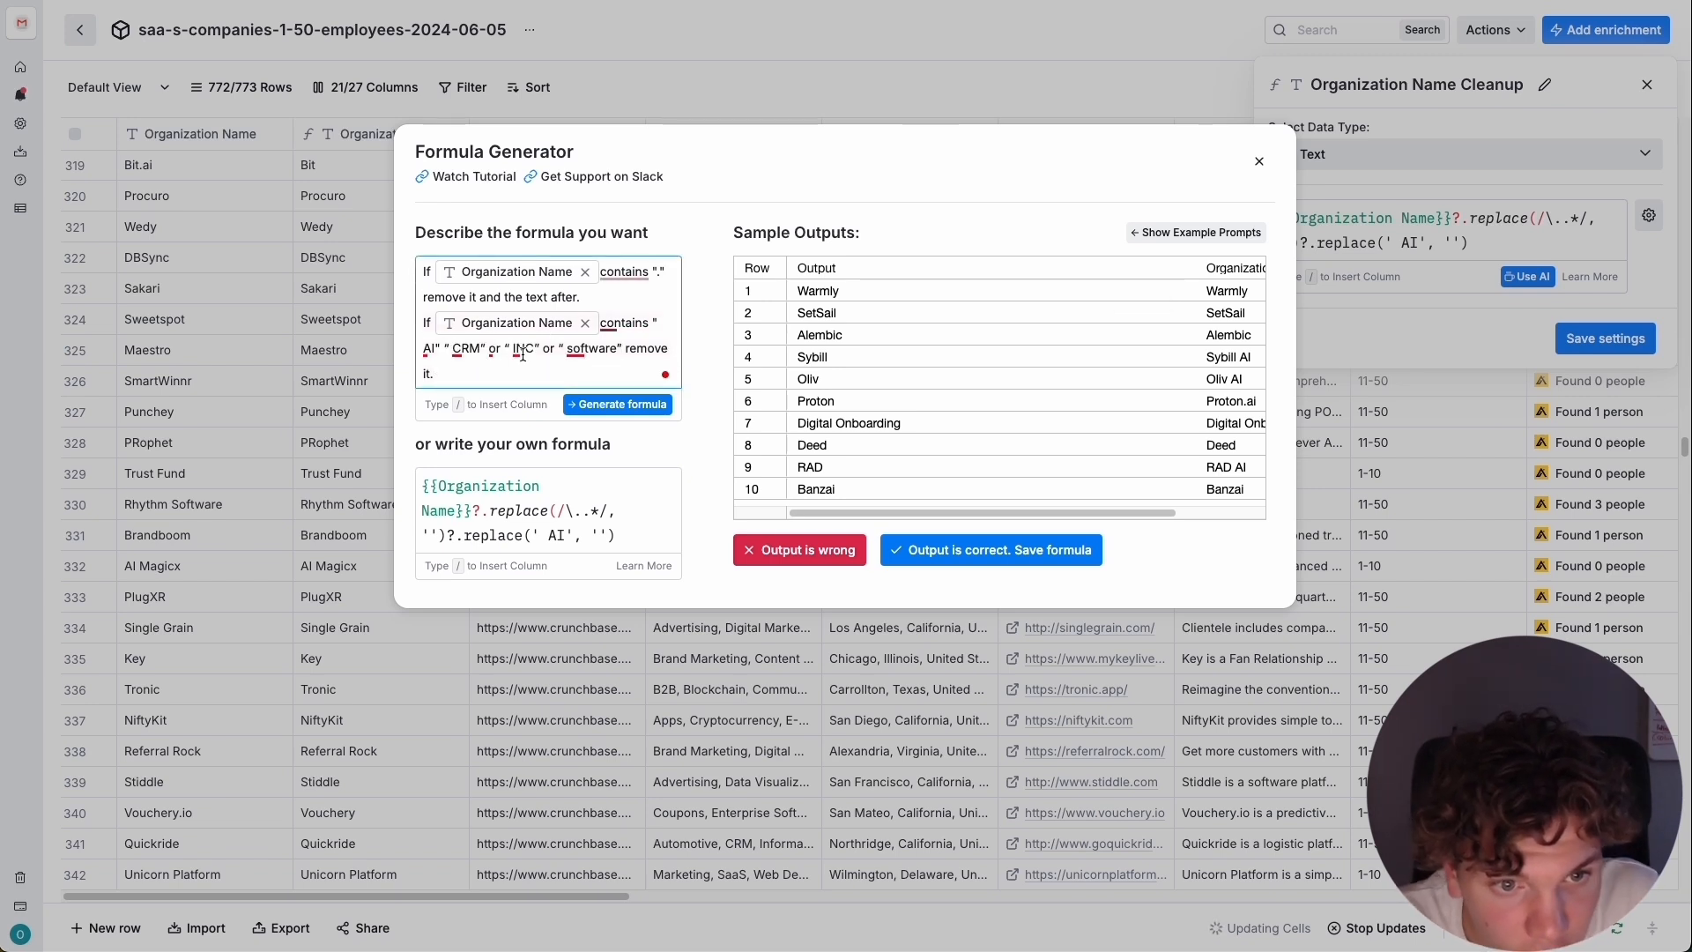
pyautogui.click(451, 348)
pyautogui.press('BackSpace')
pyautogui.write('or "')
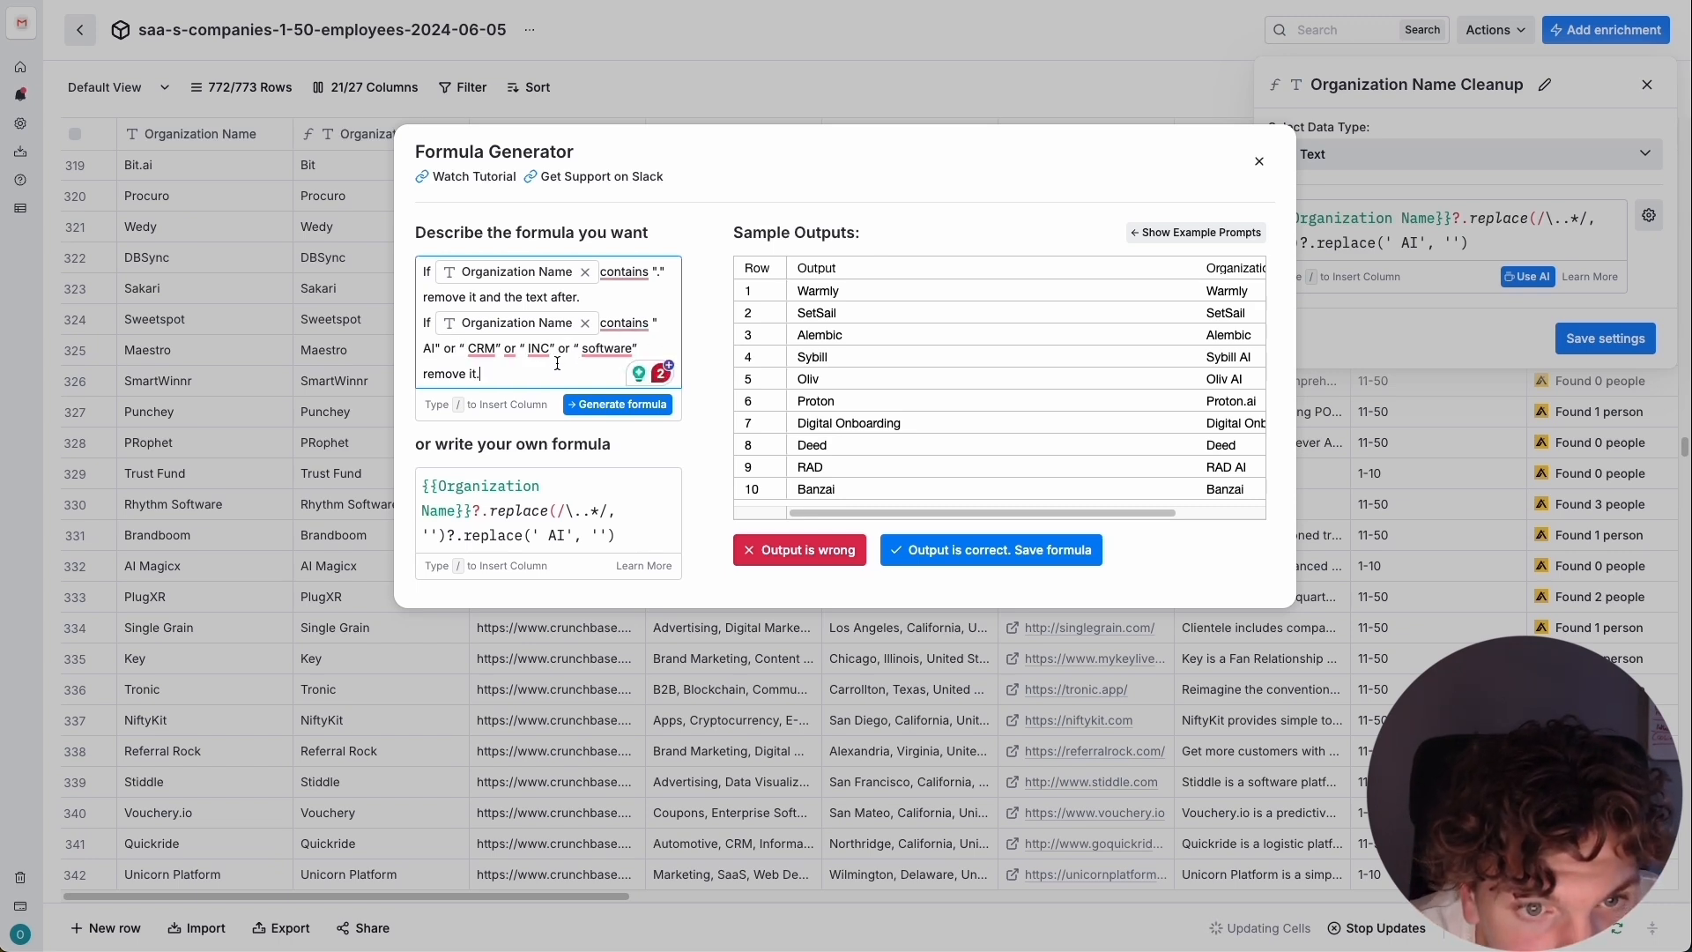
# Add or "," to the first condition of the description, then regenerate and save the cleanup formula.
pyautogui.click(665, 275)
pyautogui.write('or "')
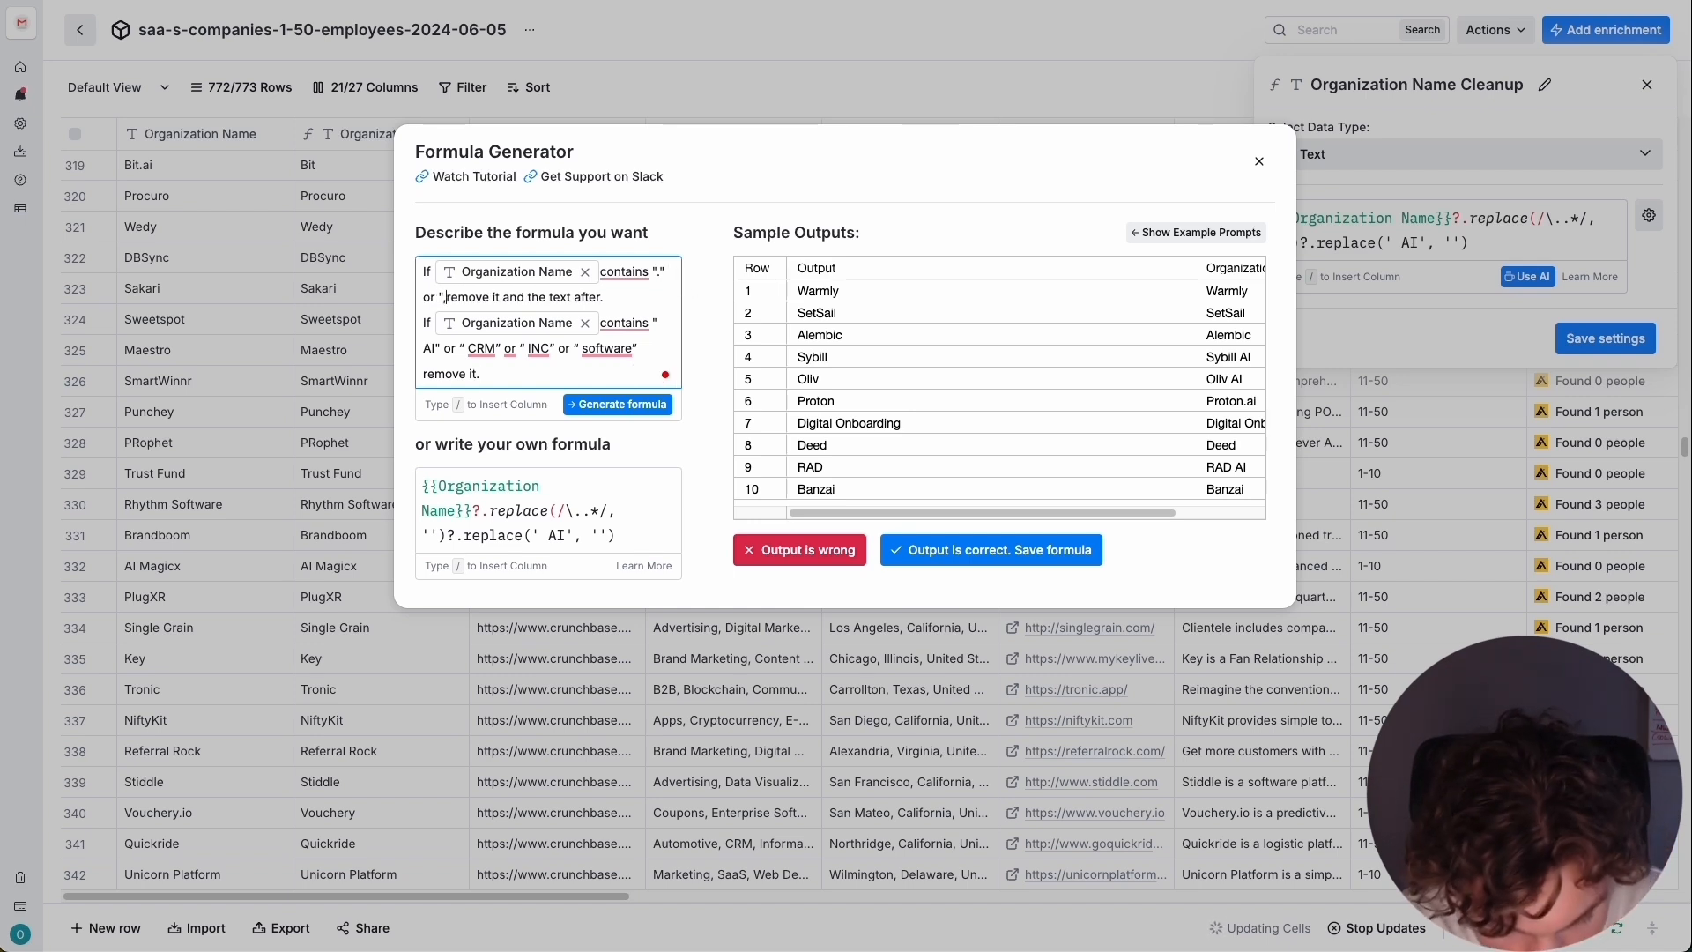
pyautogui.write(',"')
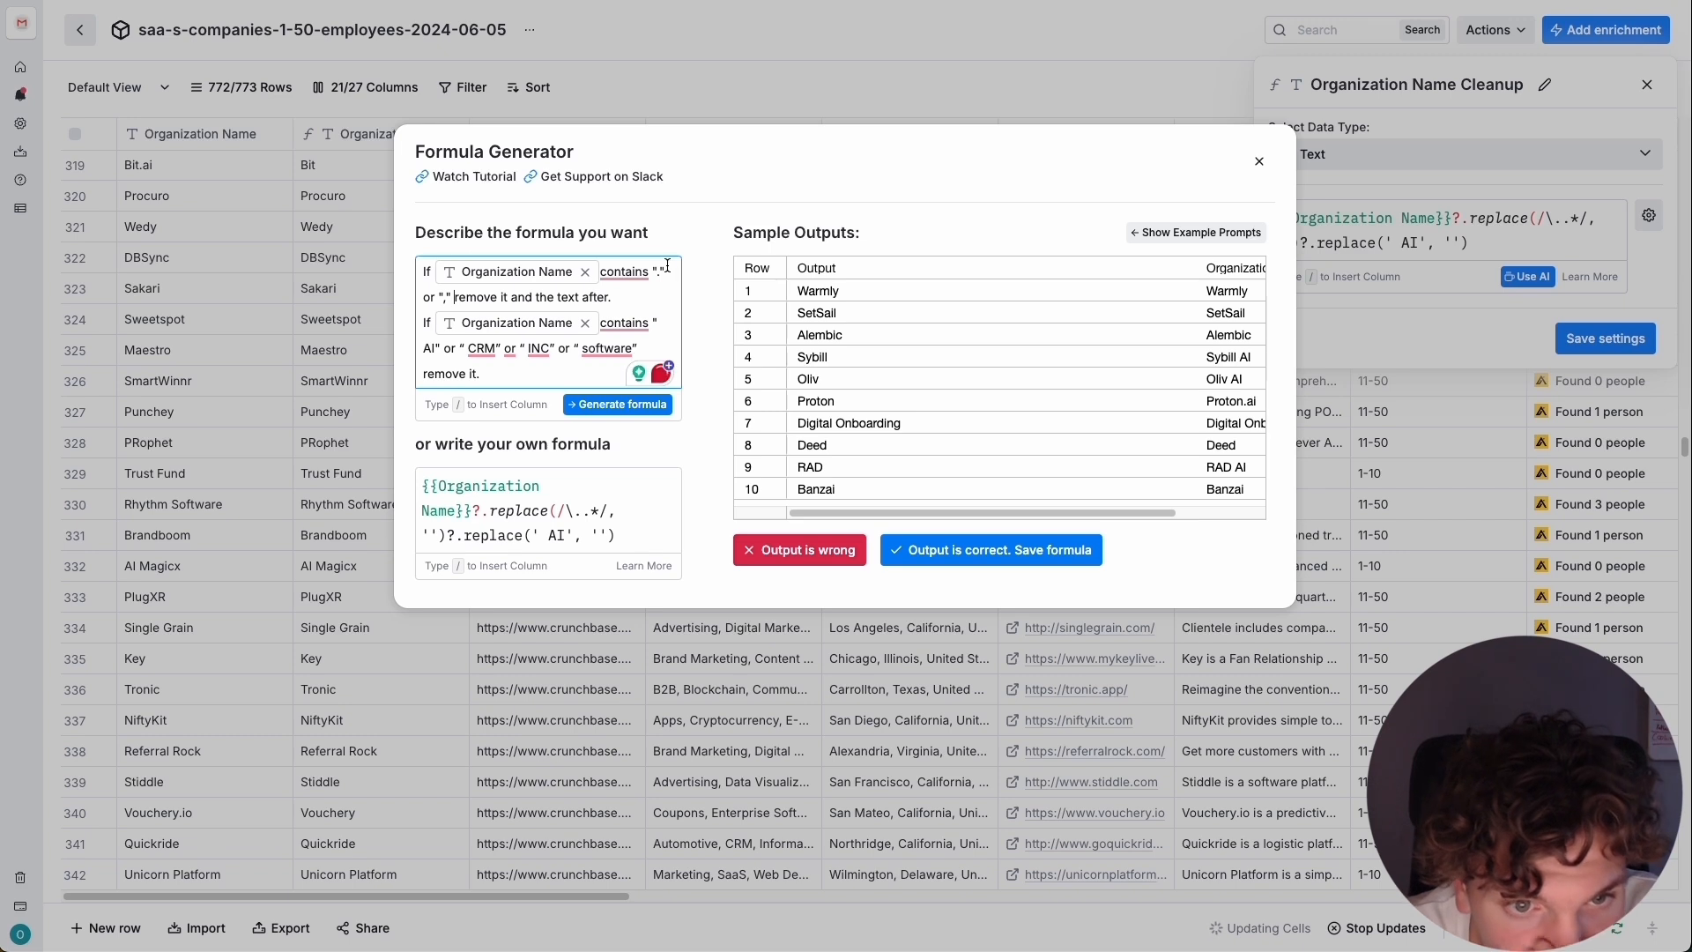
pyautogui.click(593, 401)
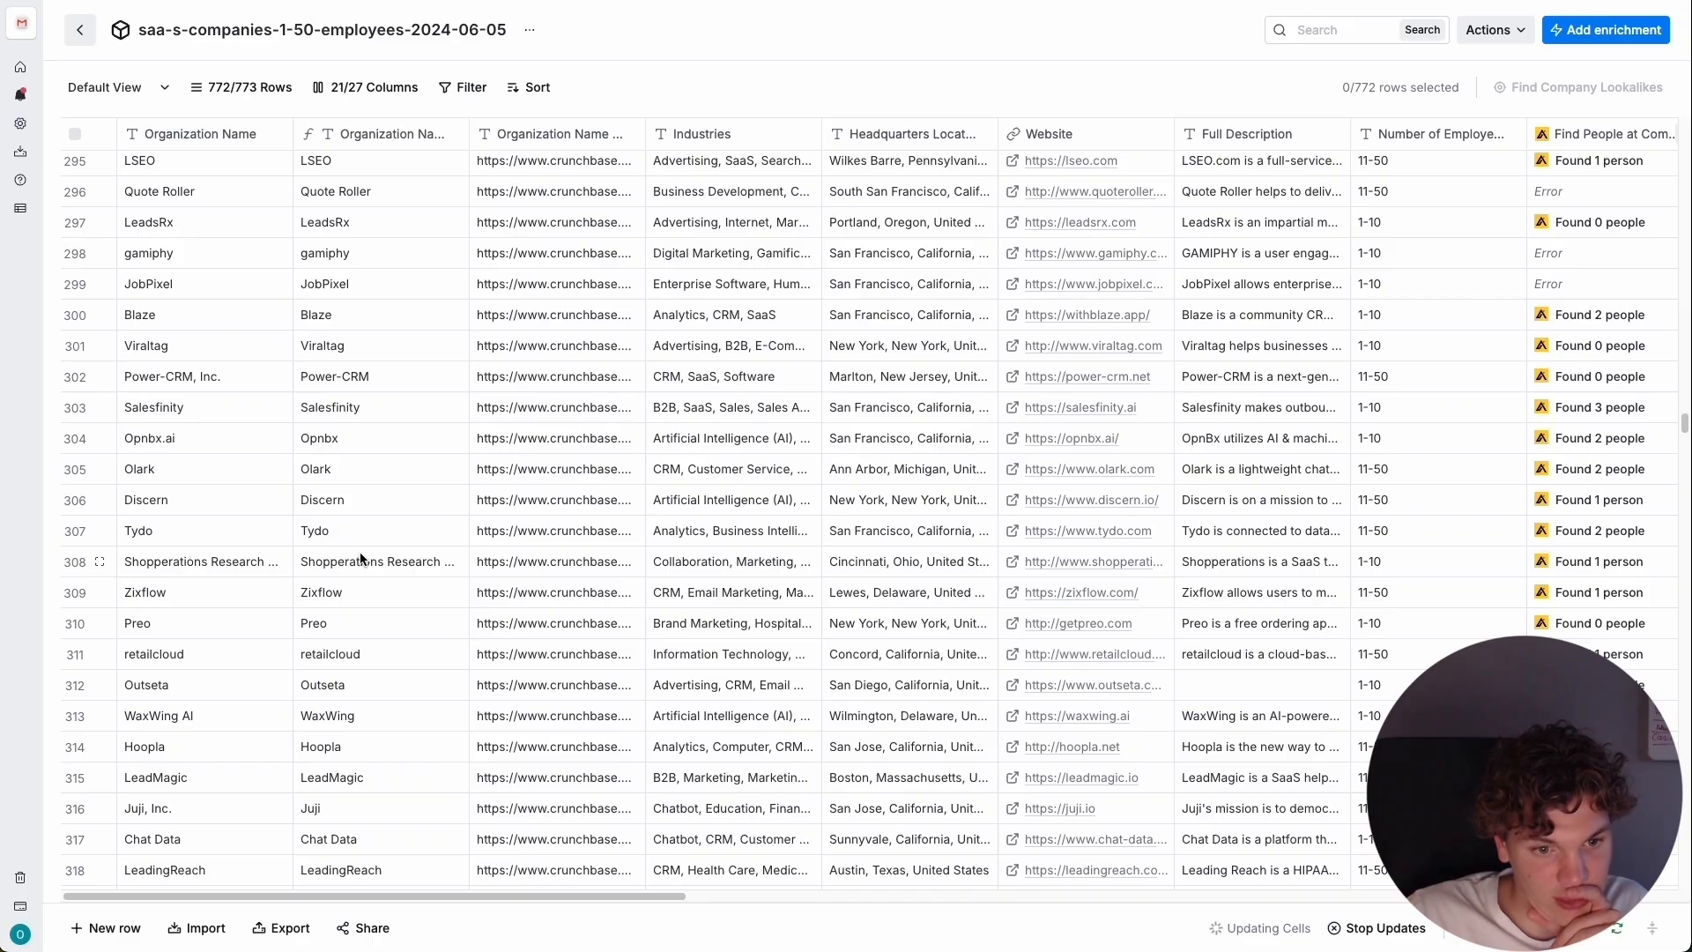
pyautogui.scroll(20, 378, 453)
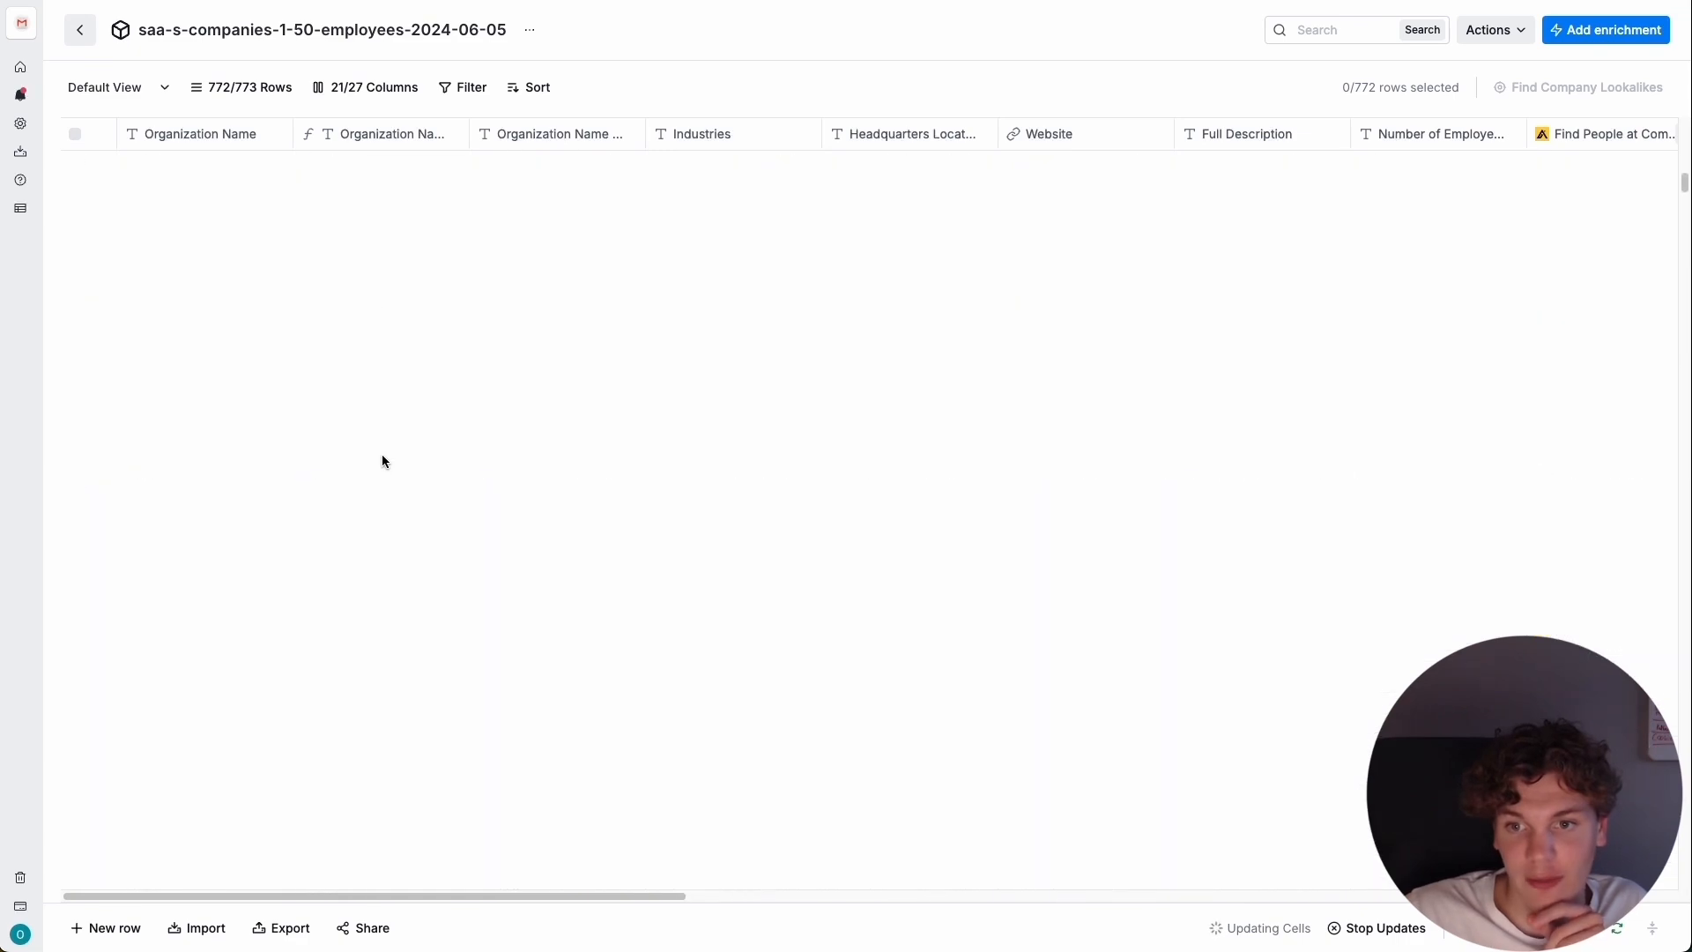
pyautogui.moveTo(495, 895); pyautogui.dragTo(1485, 895)
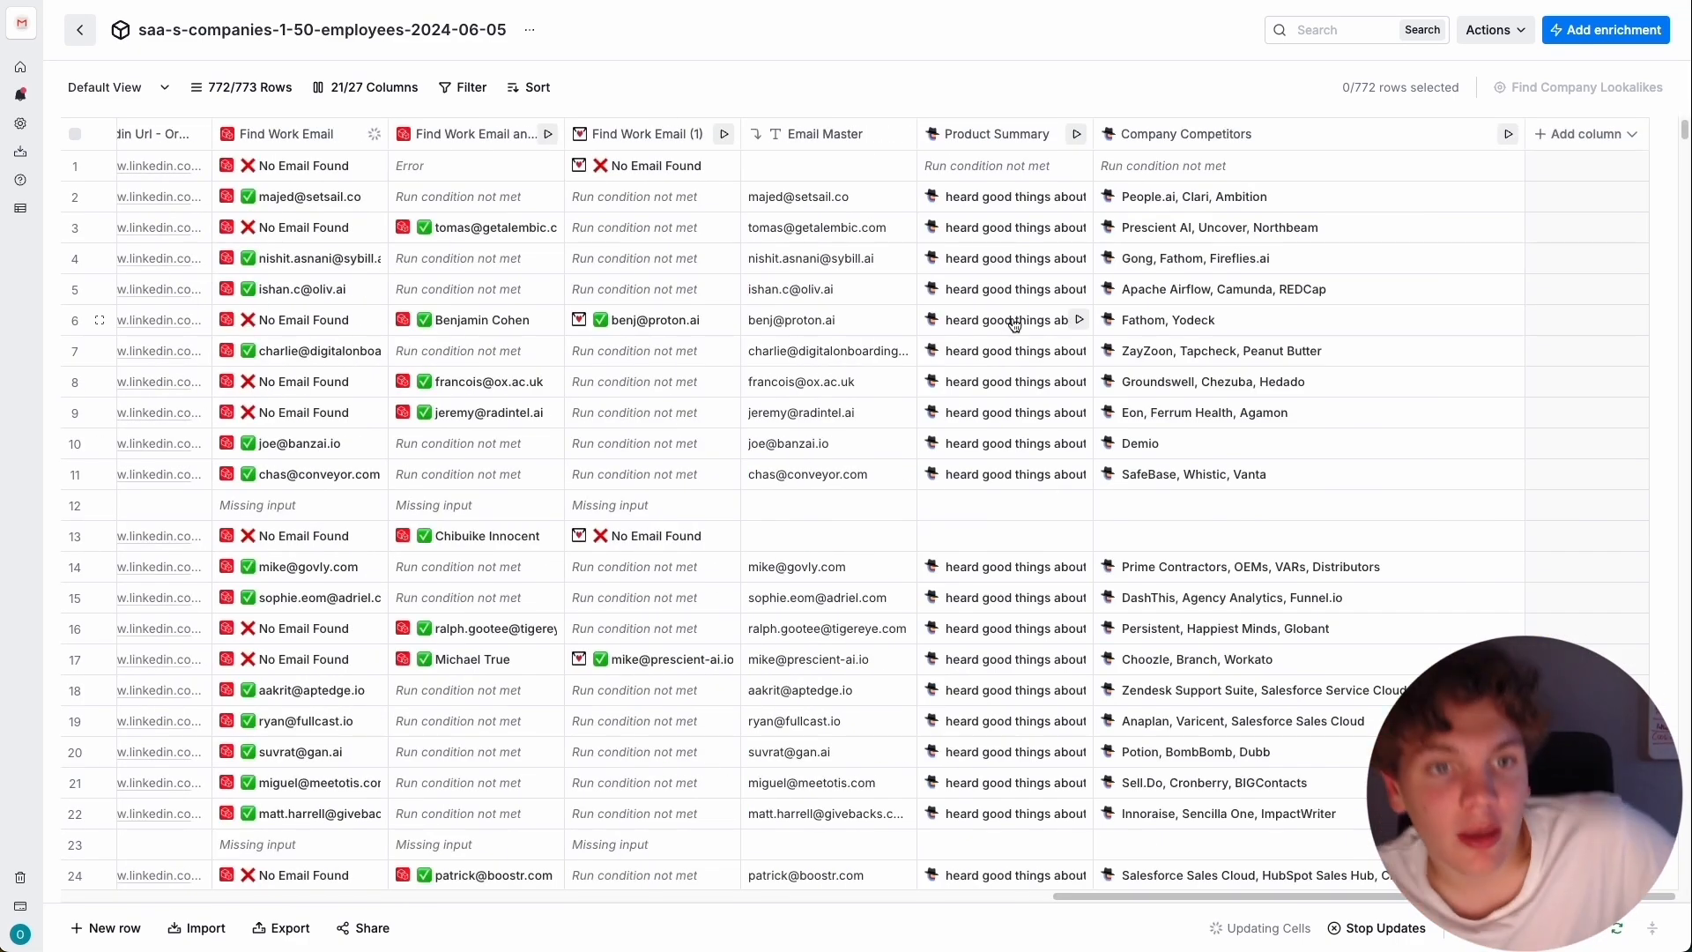
pyautogui.hscroll(-15, 391, 821)
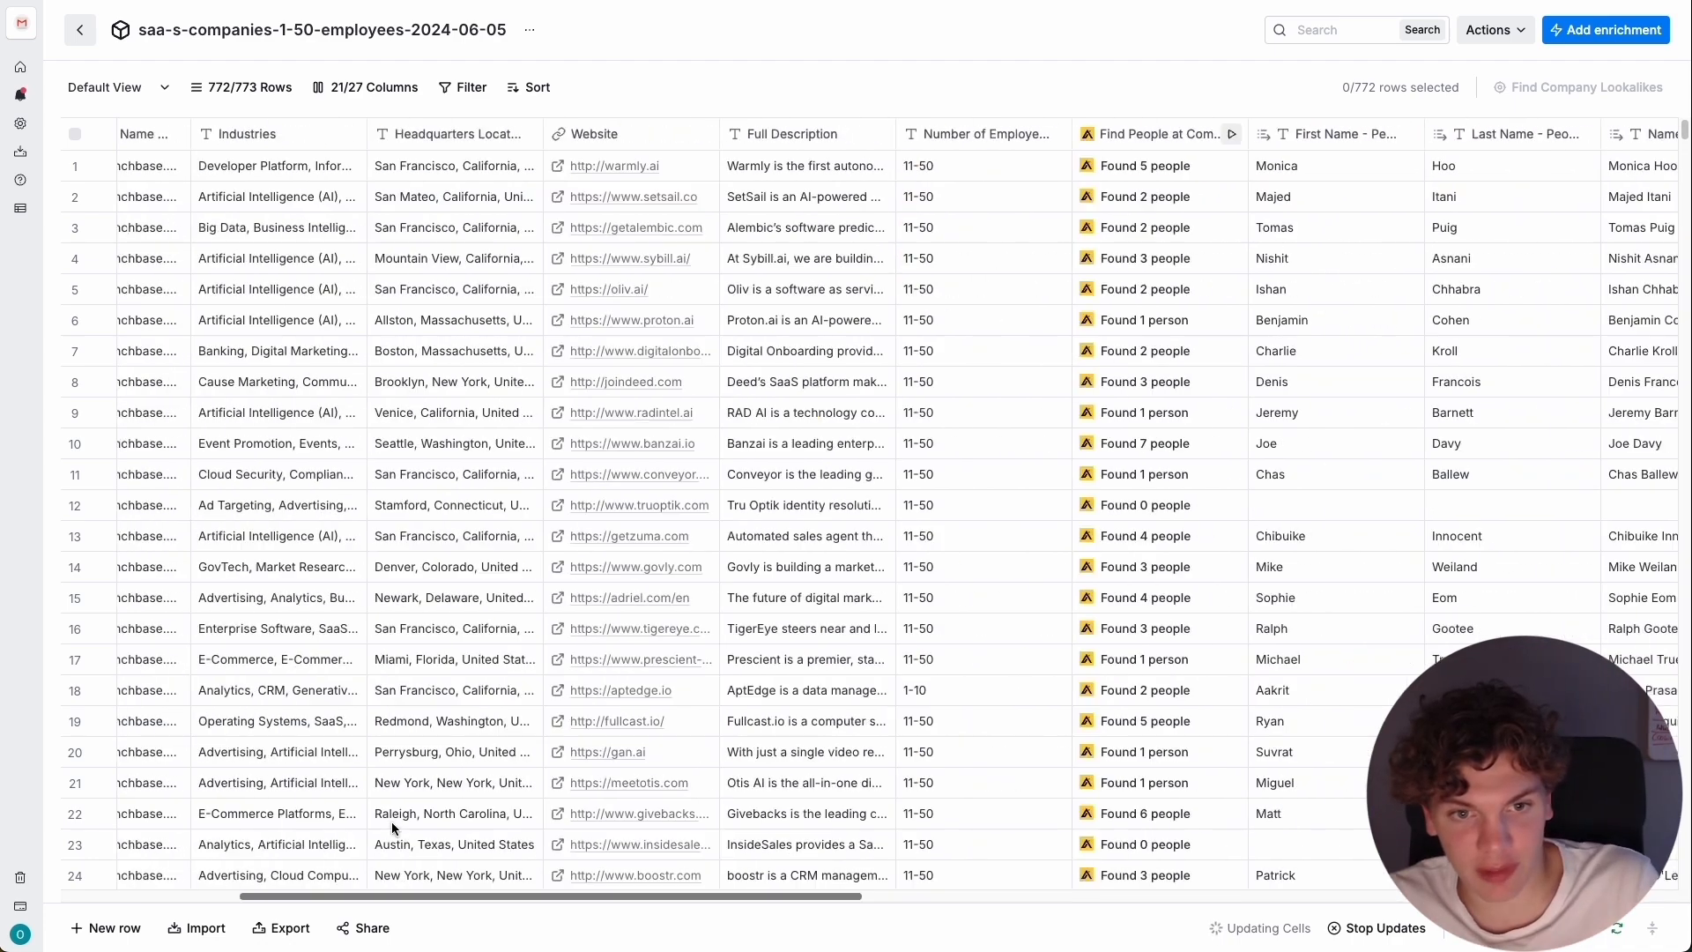
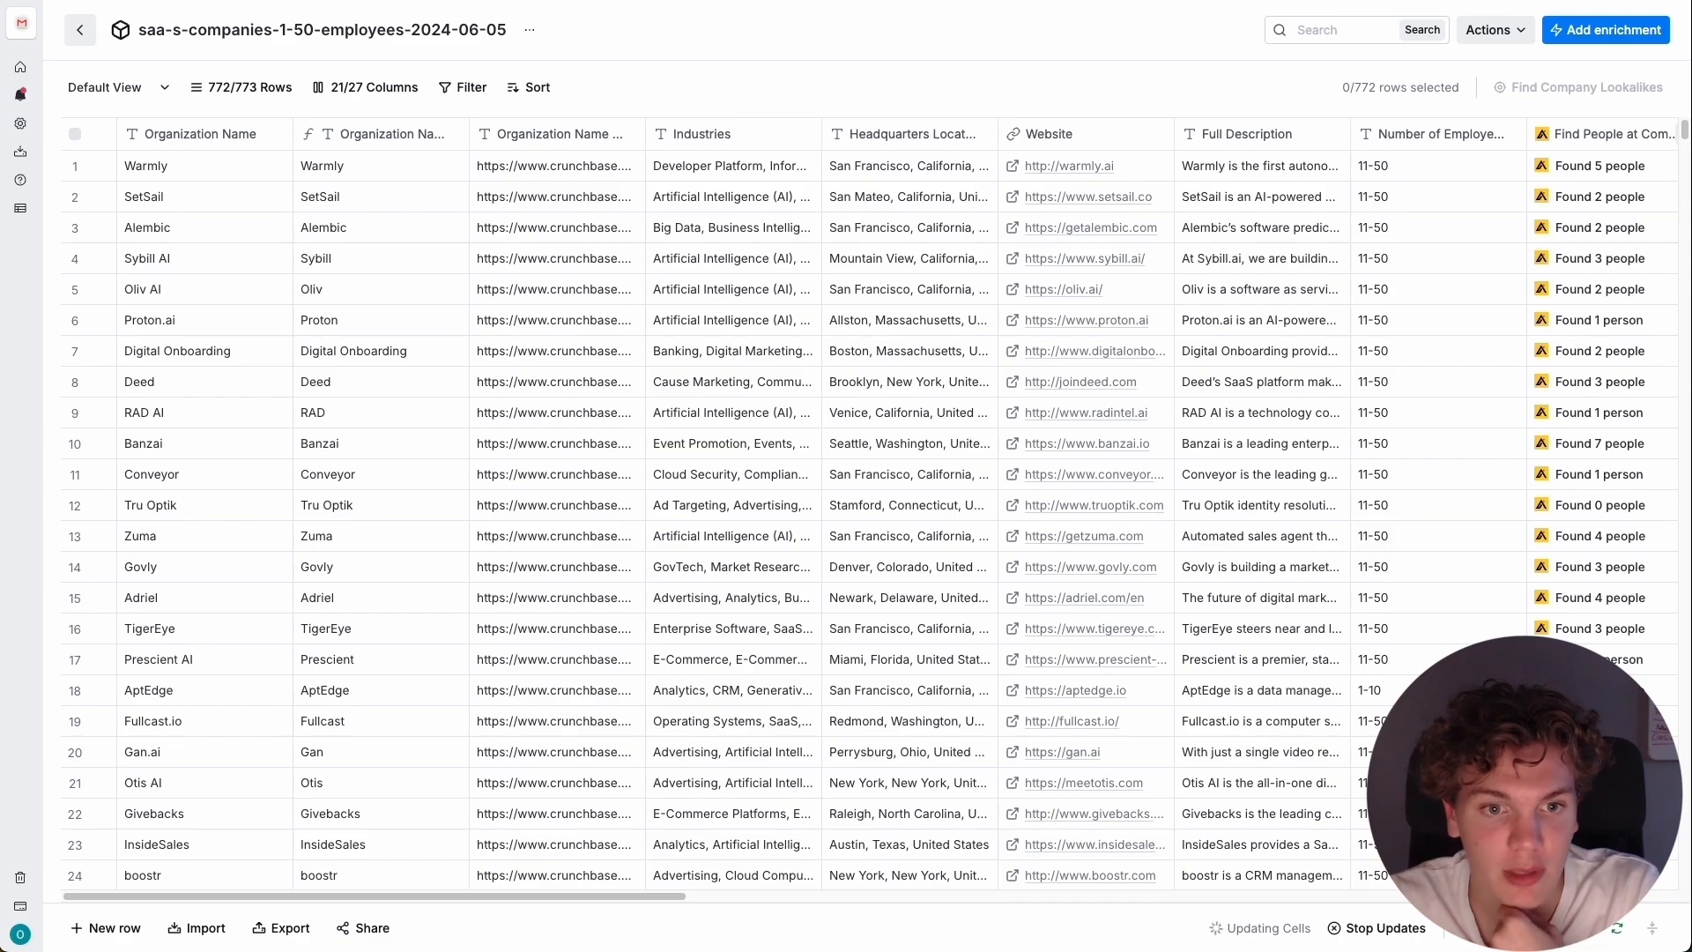
# Open Instantly in a new browser tab.
pyautogui.press('super+t')
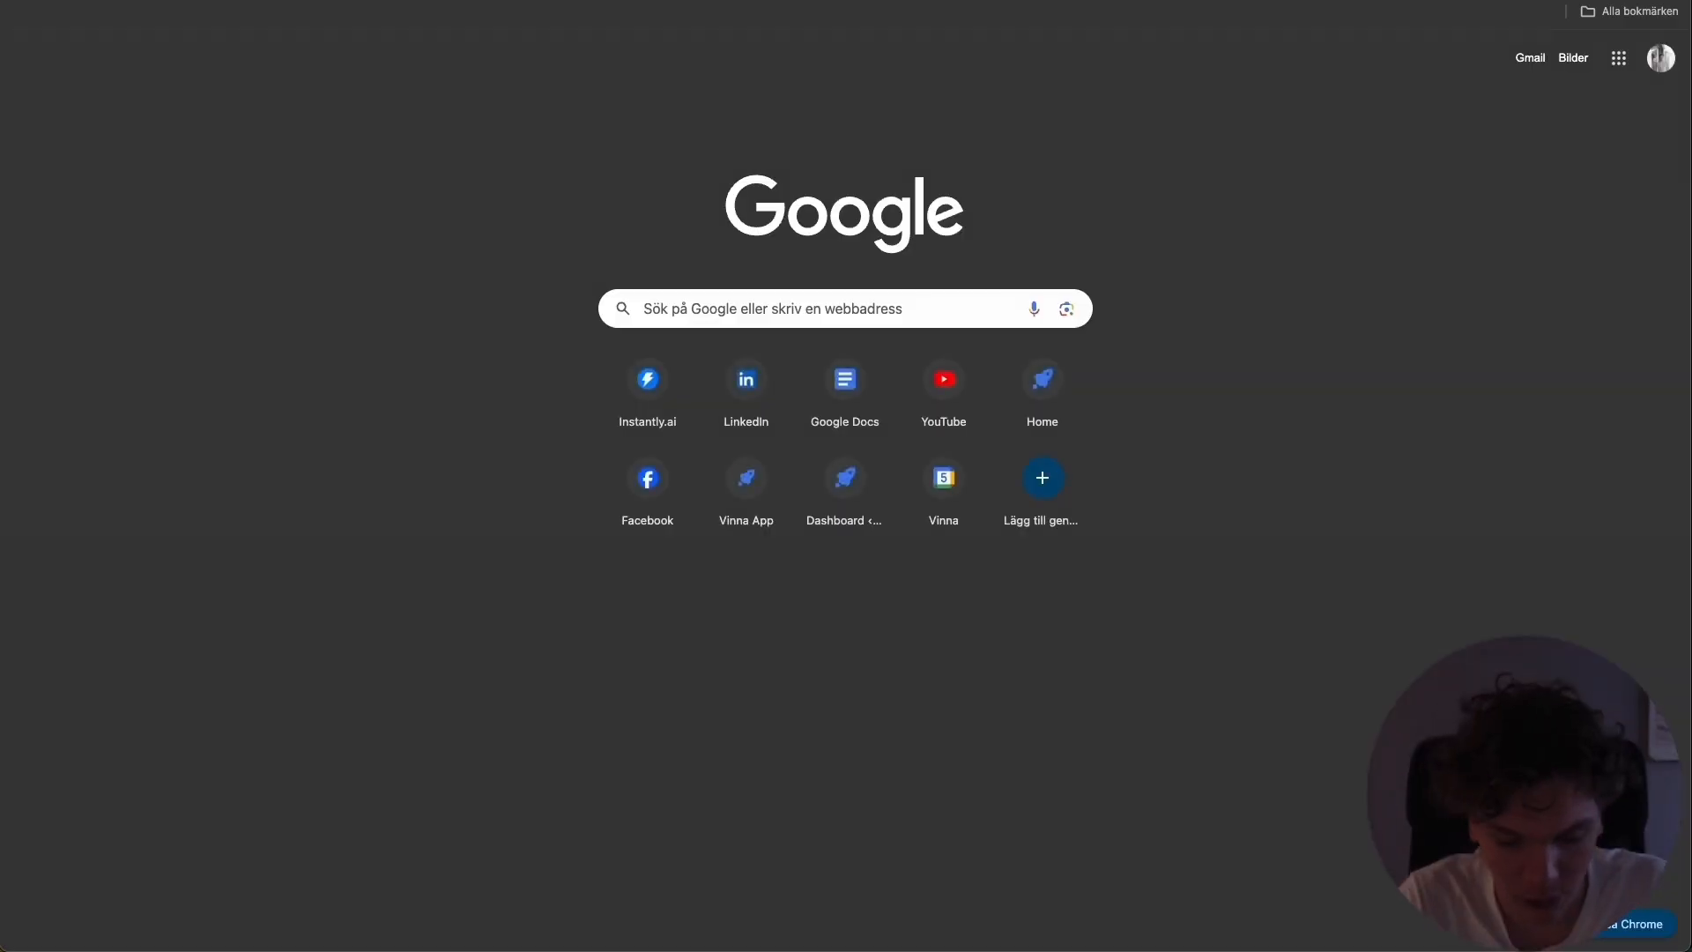
pyautogui.write('in')
pyautogui.press('Return')
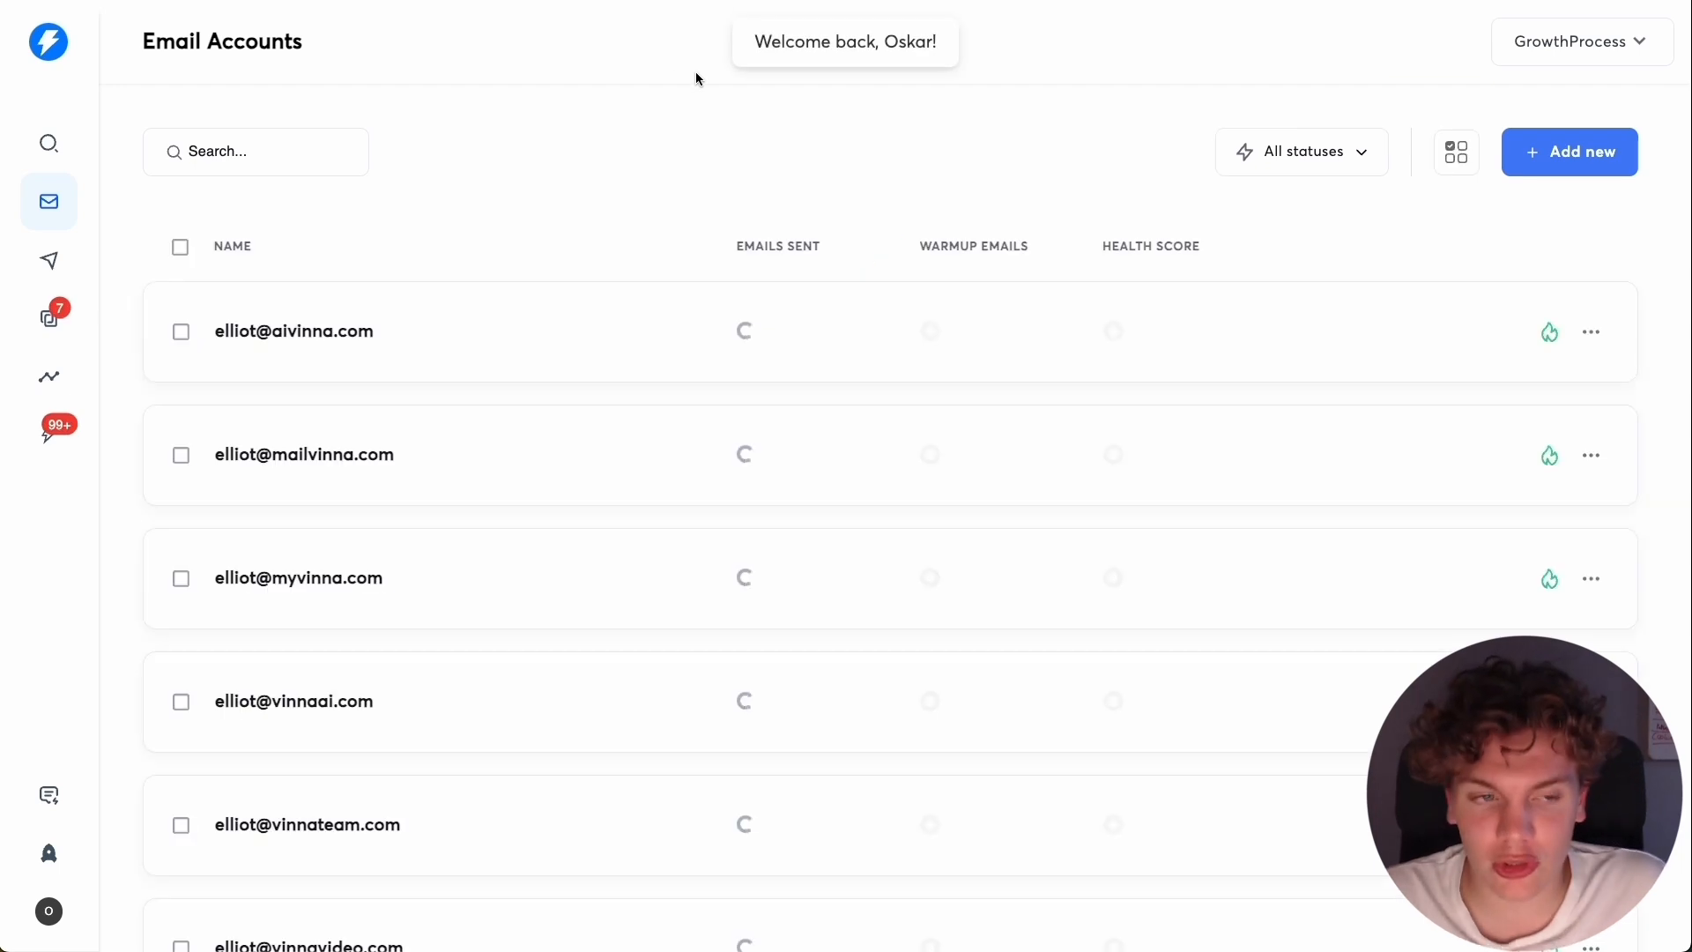
pyautogui.scroll(-1, 480, 252)
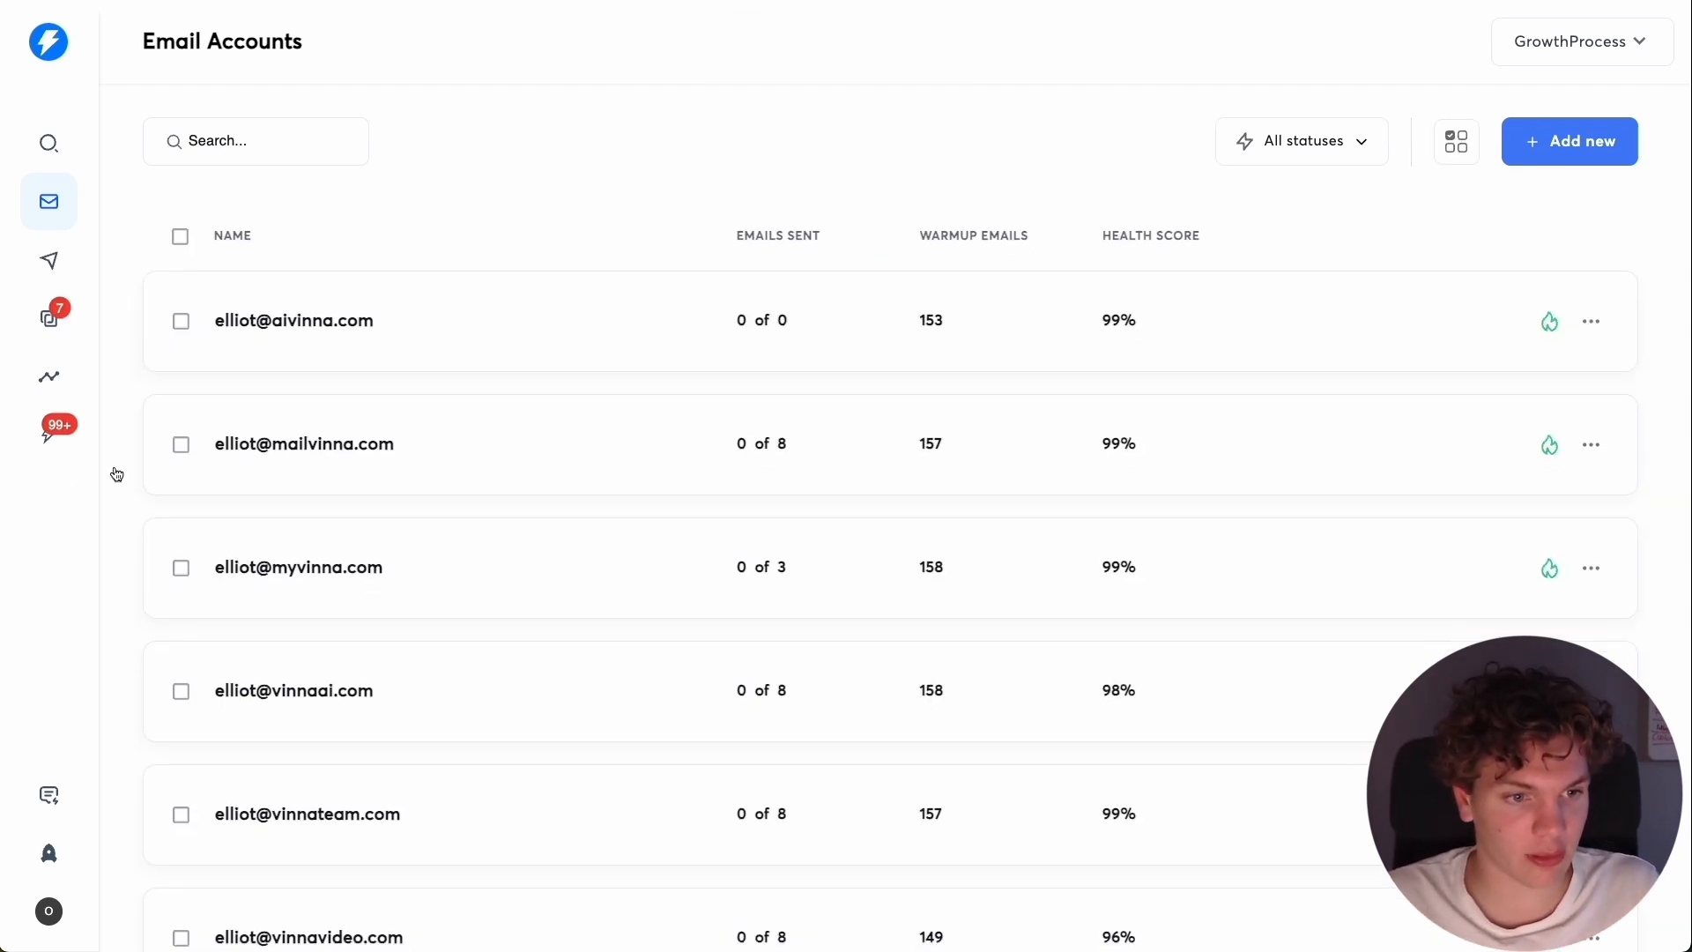
# Look through the CRM inbox and its Calls, SMS and Tasks views.
pyautogui.click(44, 445)
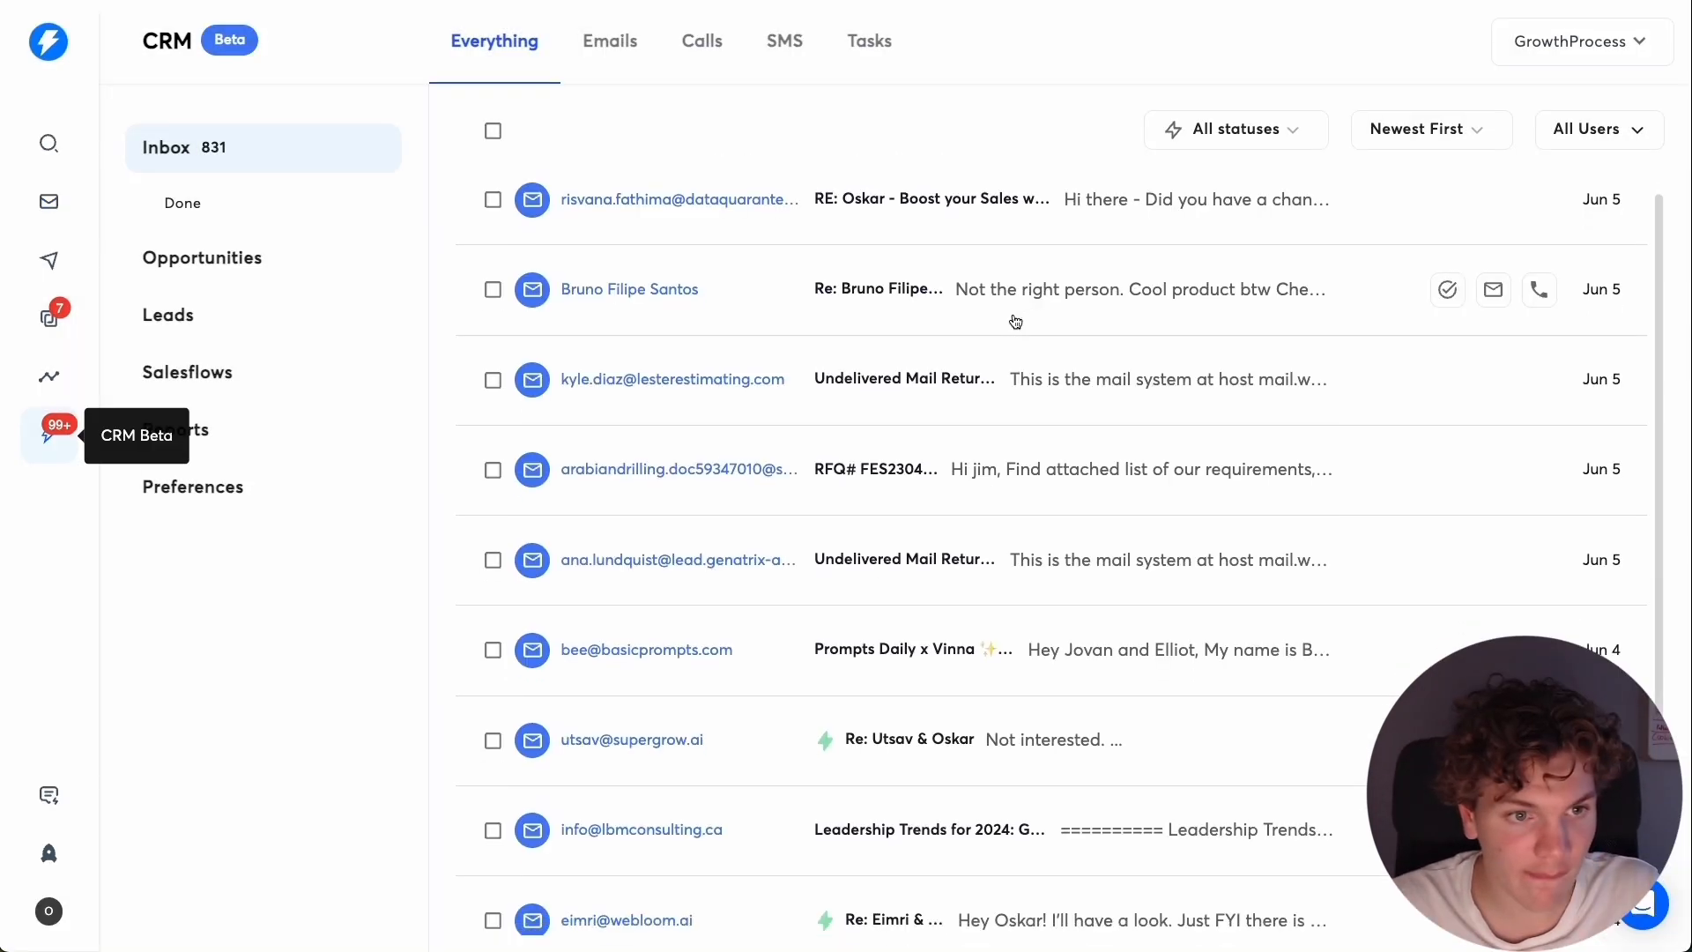
pyautogui.scroll(-1, 1015, 322)
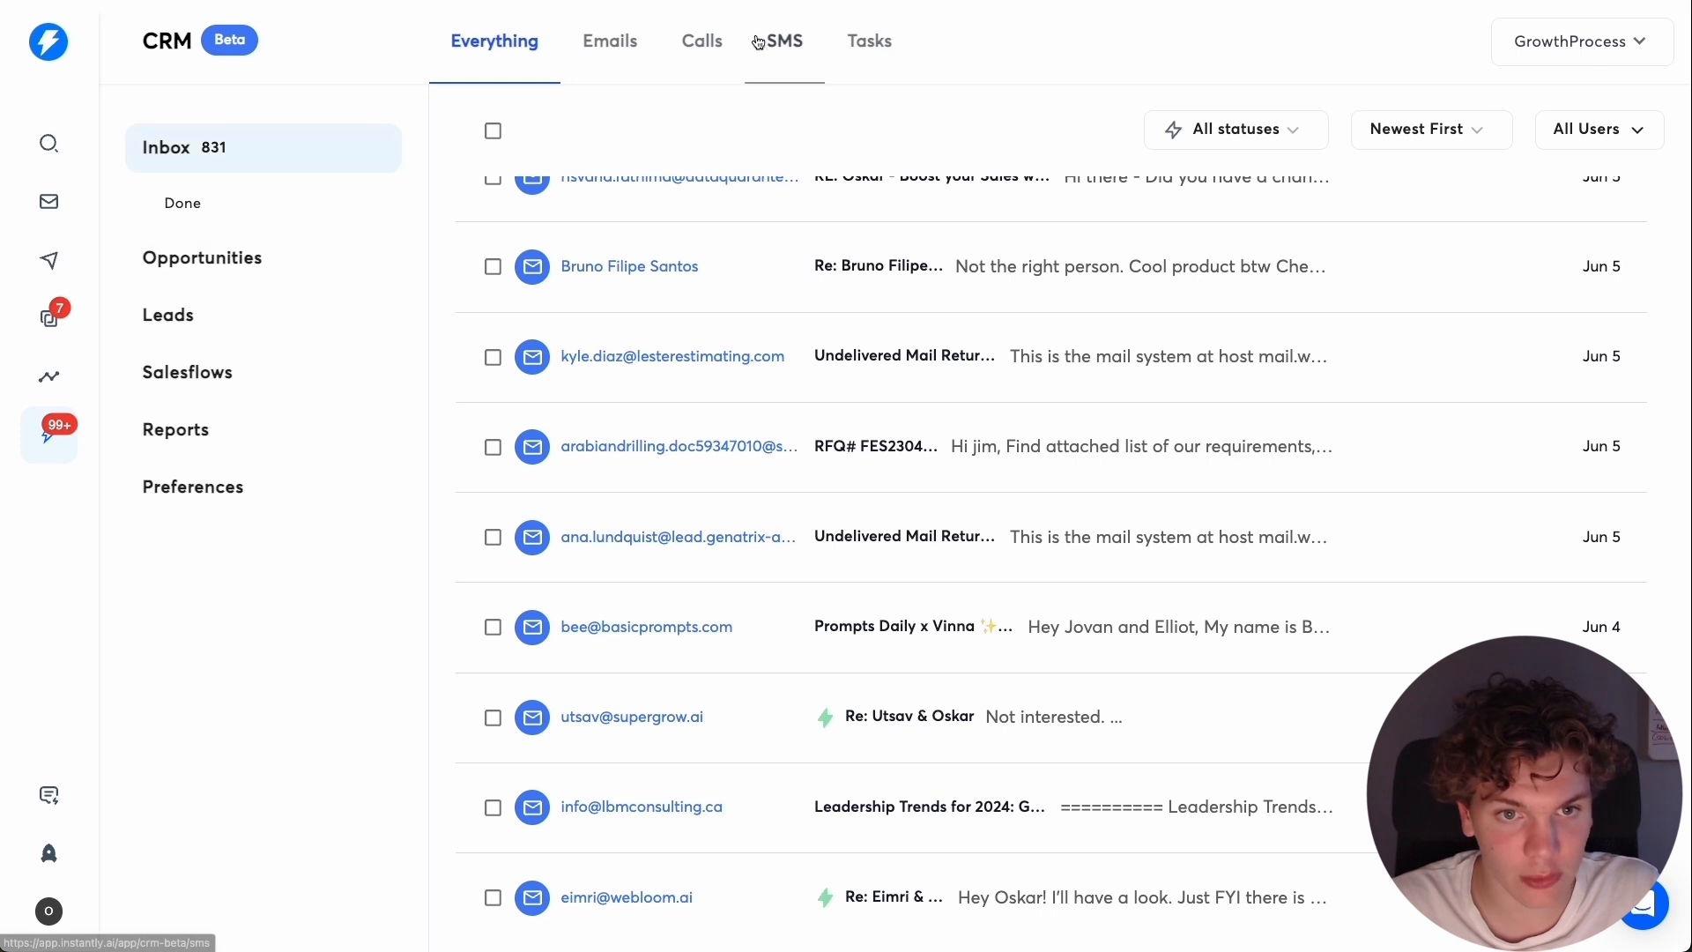
pyautogui.click(702, 44)
pyautogui.click(797, 51)
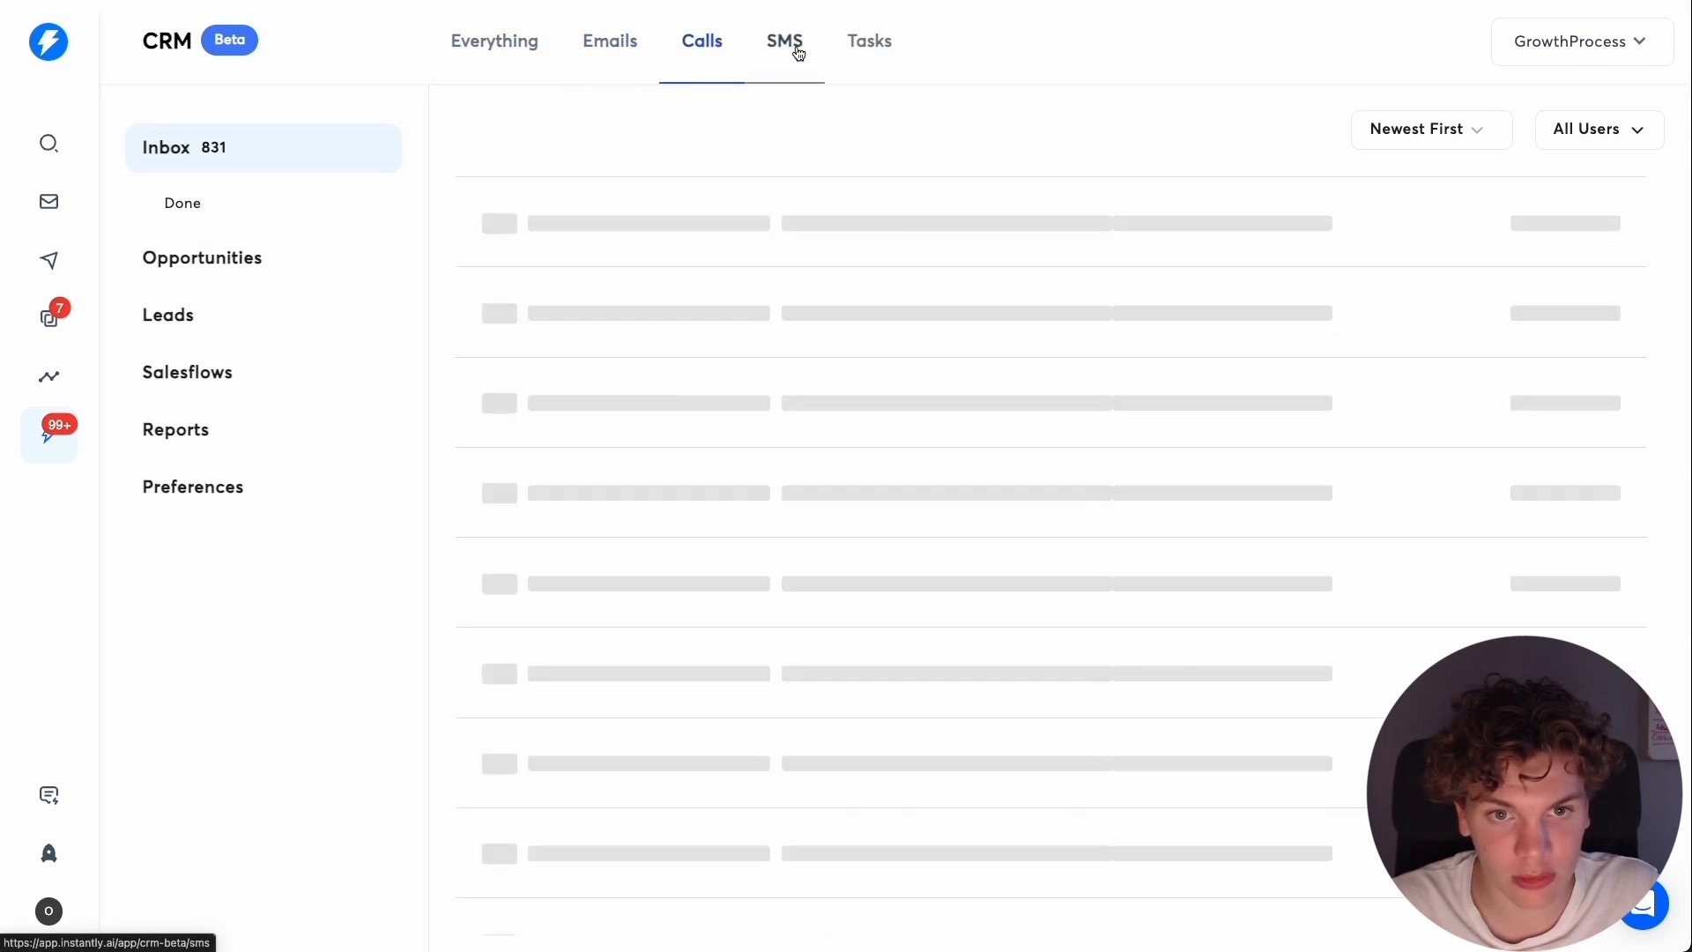
pyautogui.click(871, 52)
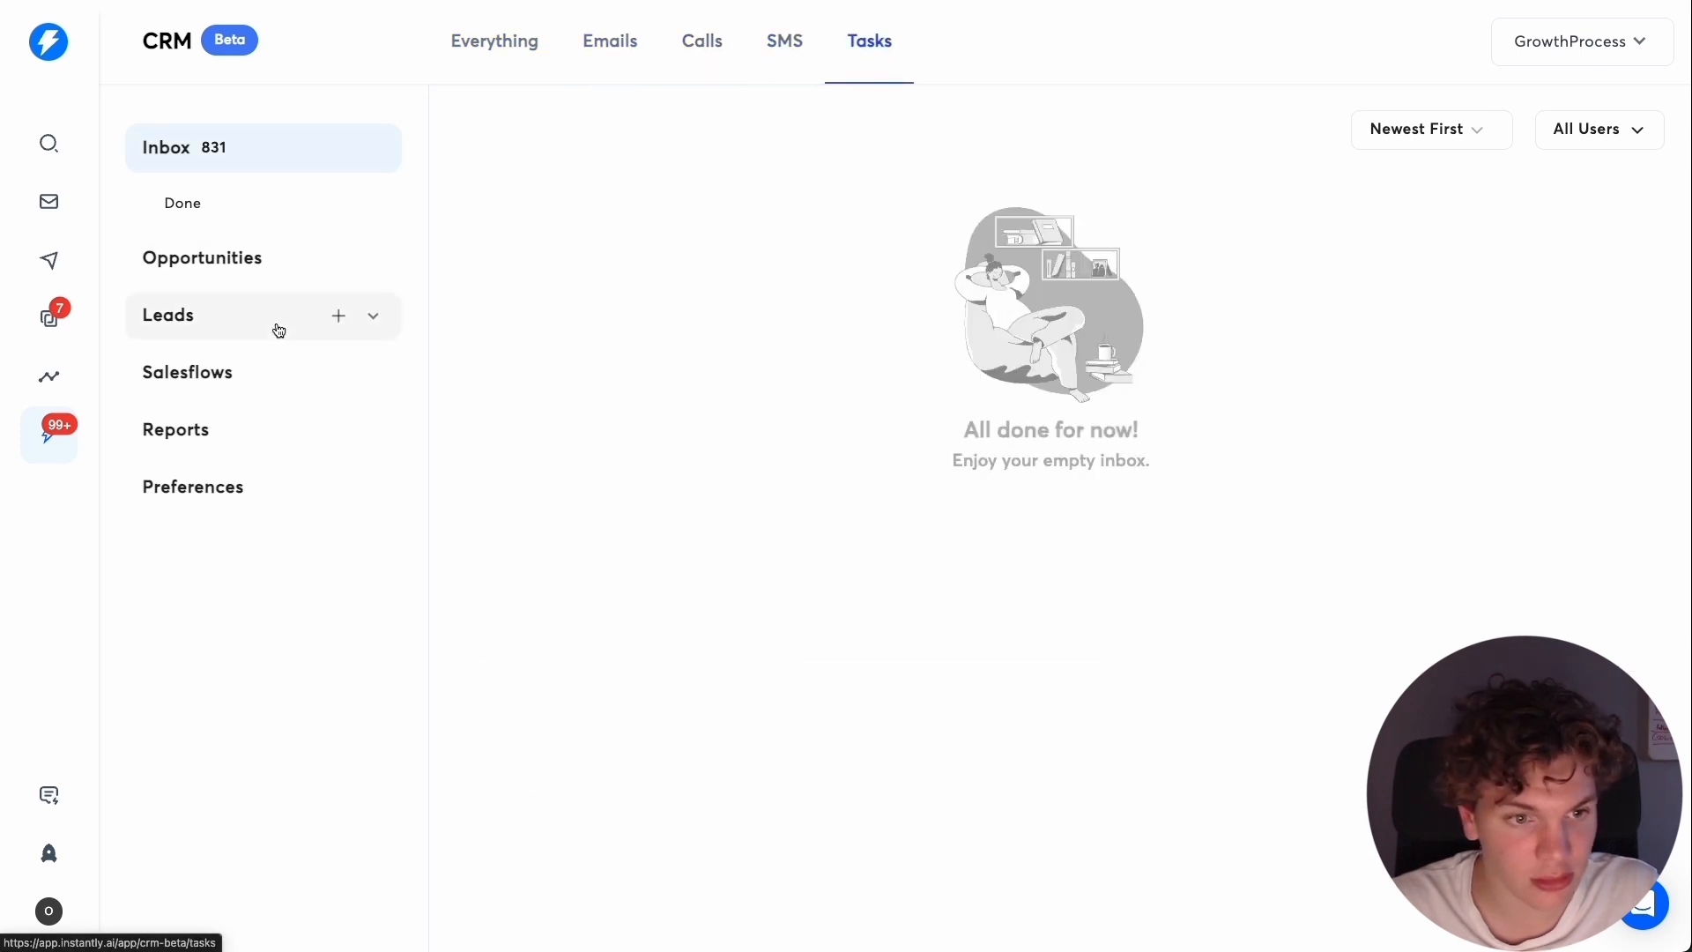
# Create a new campaign named "Steal competitors".
pyautogui.click(52, 268)
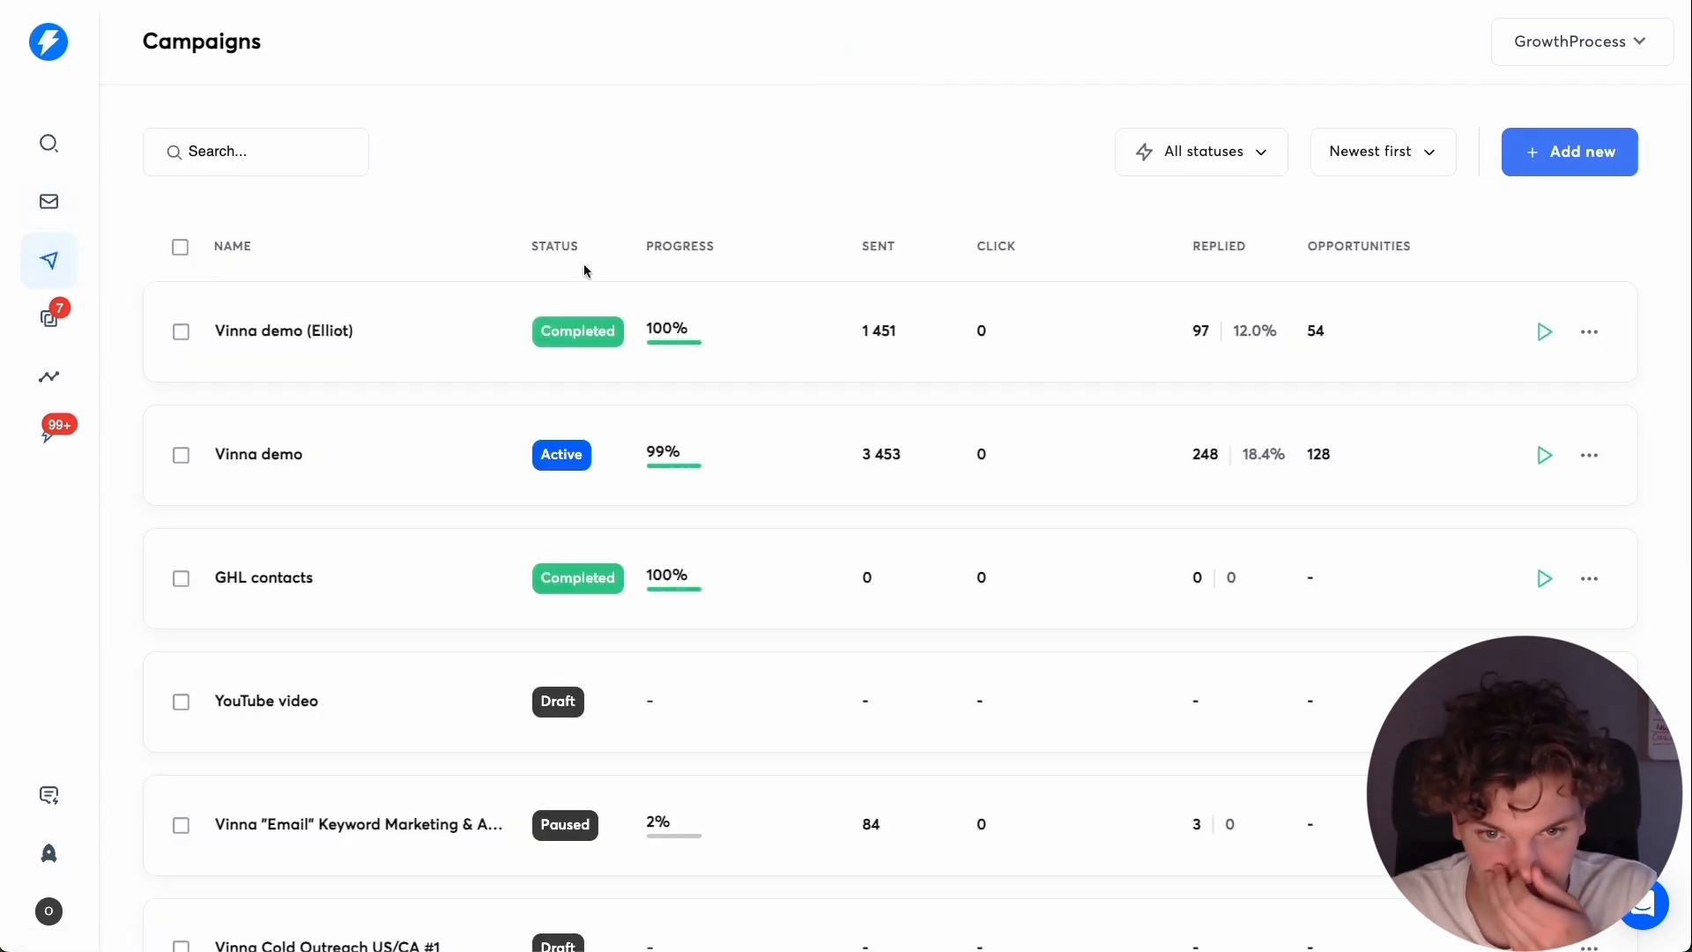
pyautogui.click(1555, 166)
pyautogui.click(880, 484)
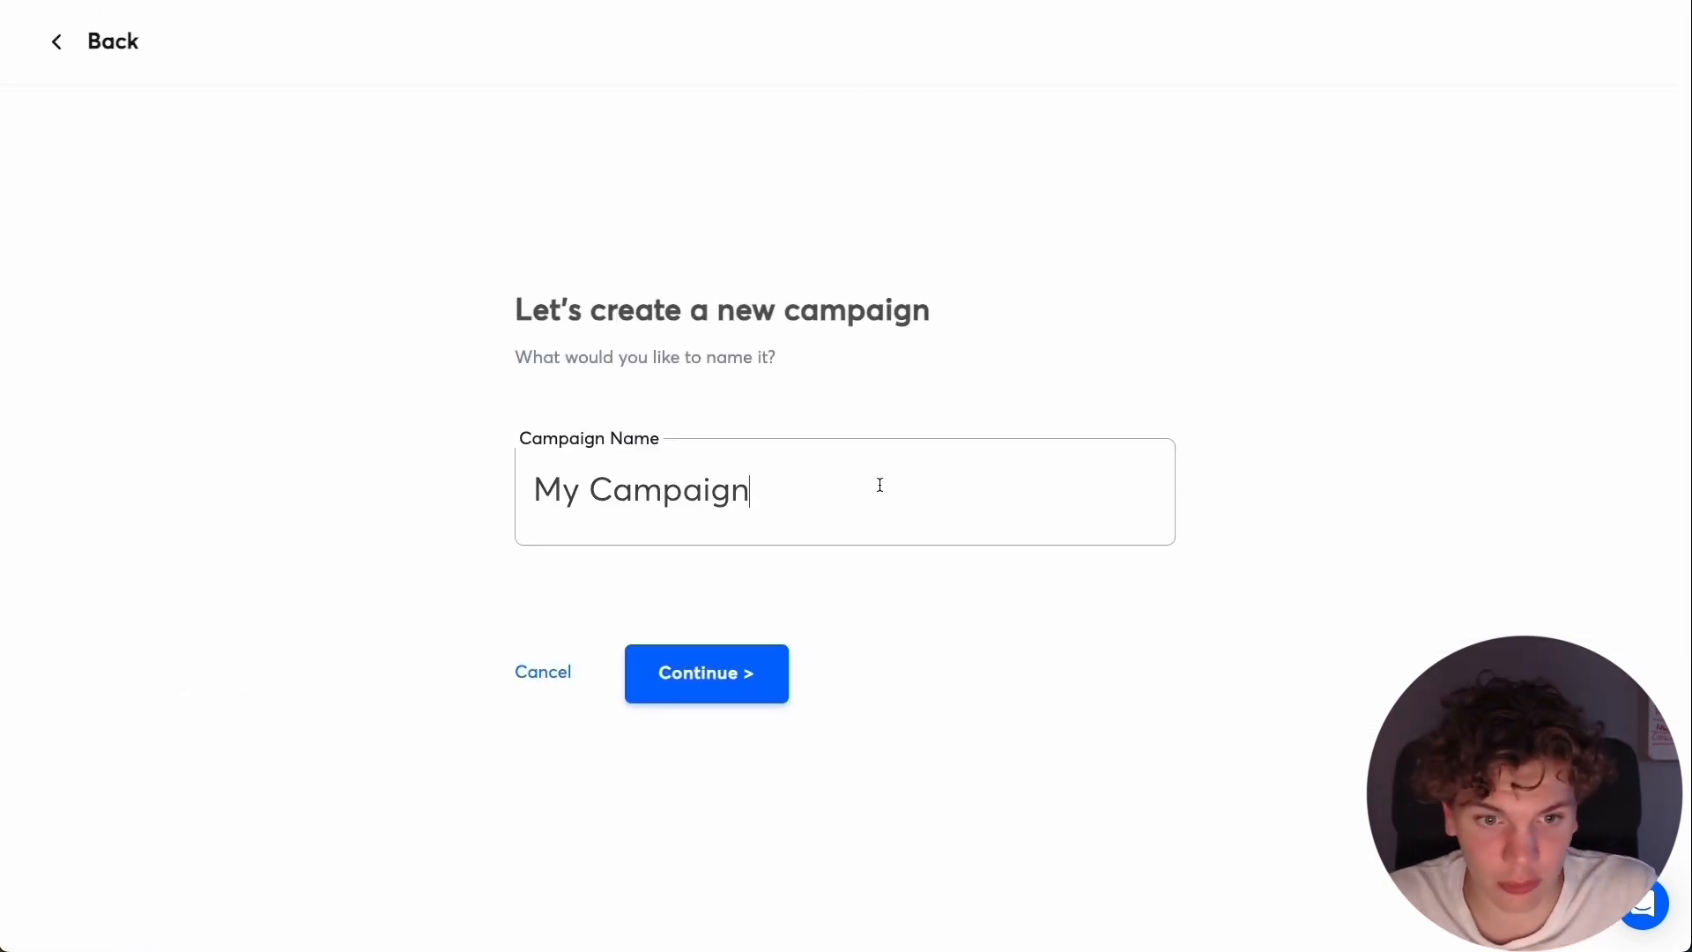
pyautogui.hotkey('ctrl', 'a')
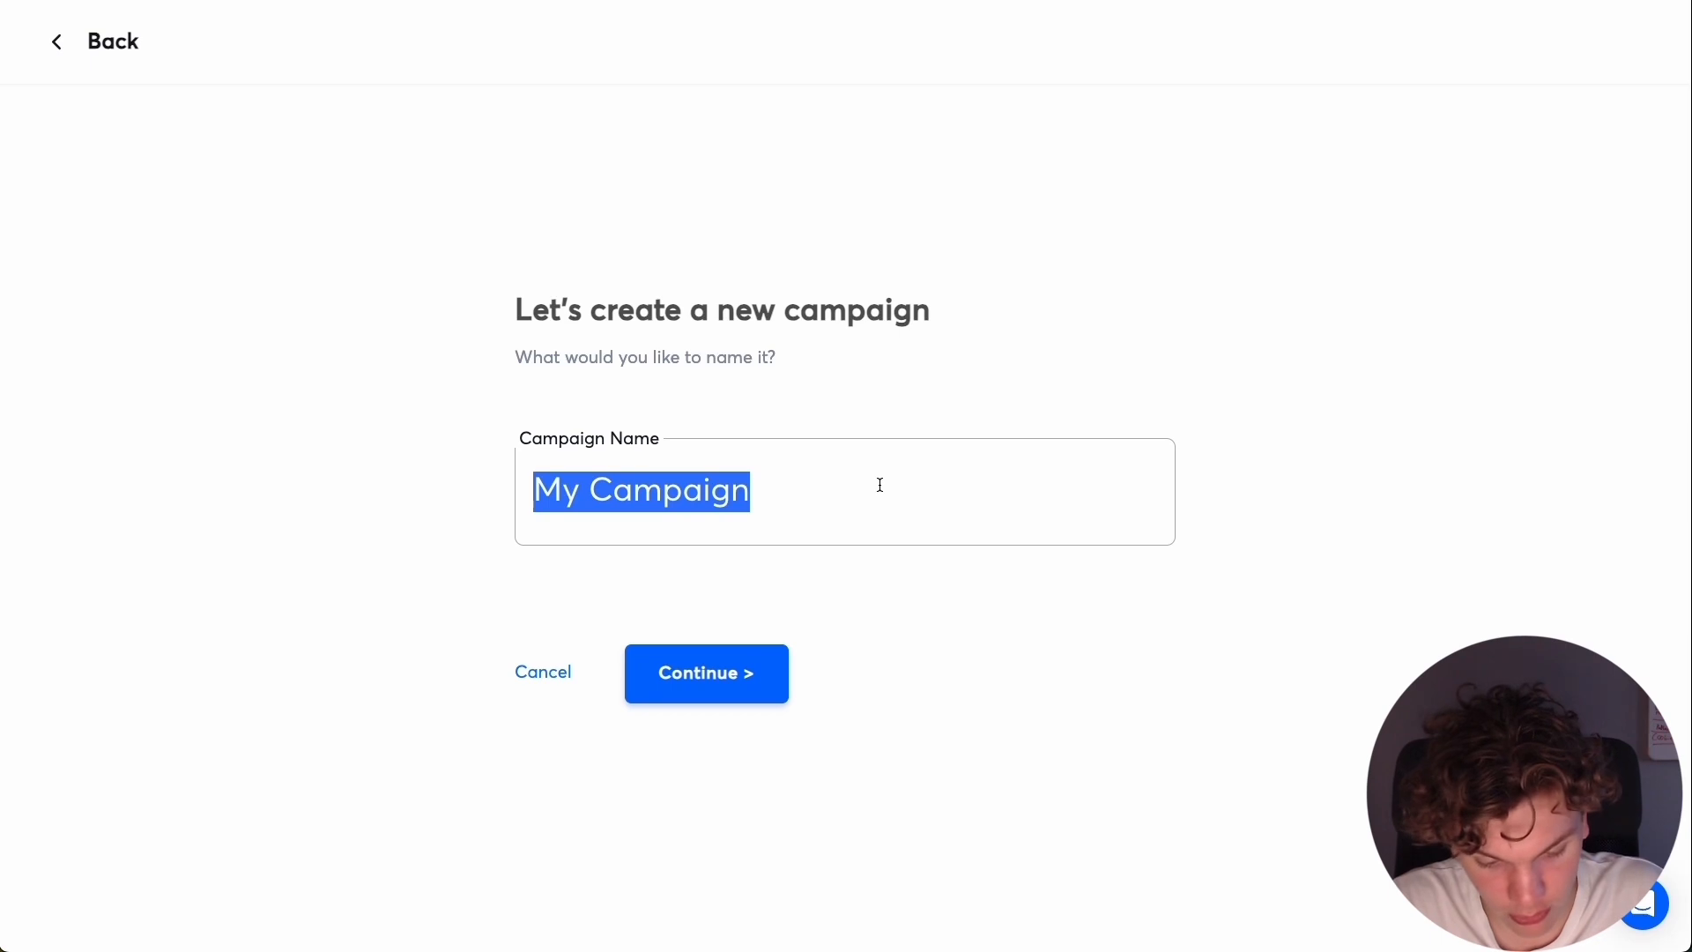
pyautogui.write('Steal')
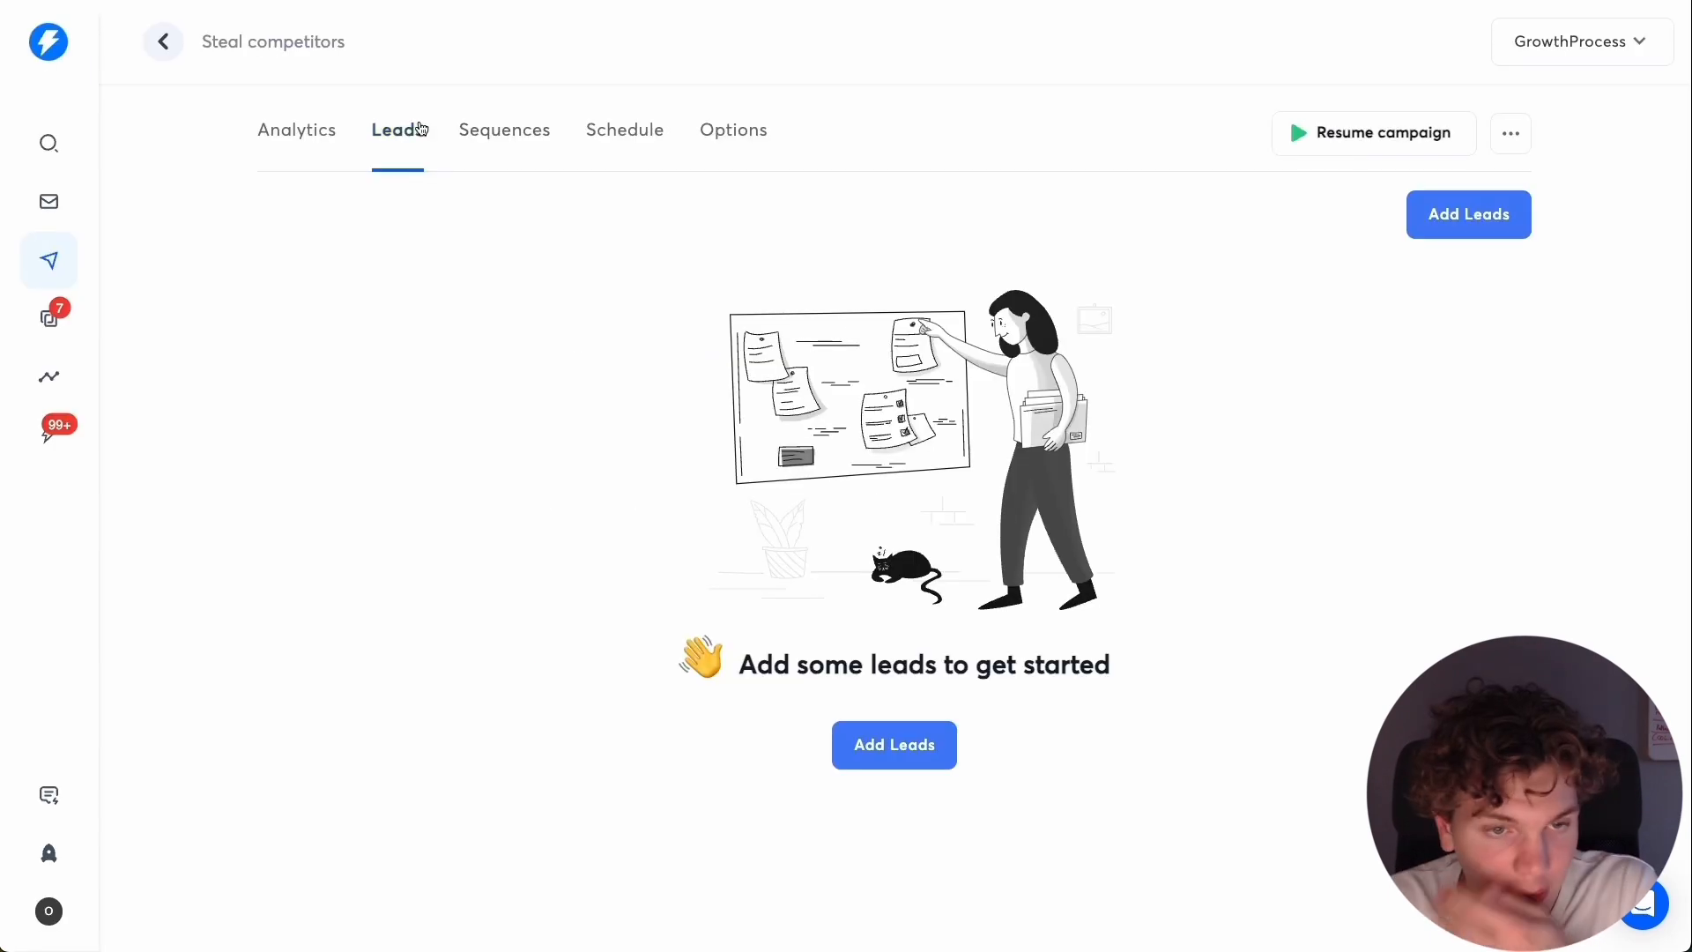
# Check the new campaign's analytics and save the blank first step of its email sequence.
pyautogui.click(527, 134)
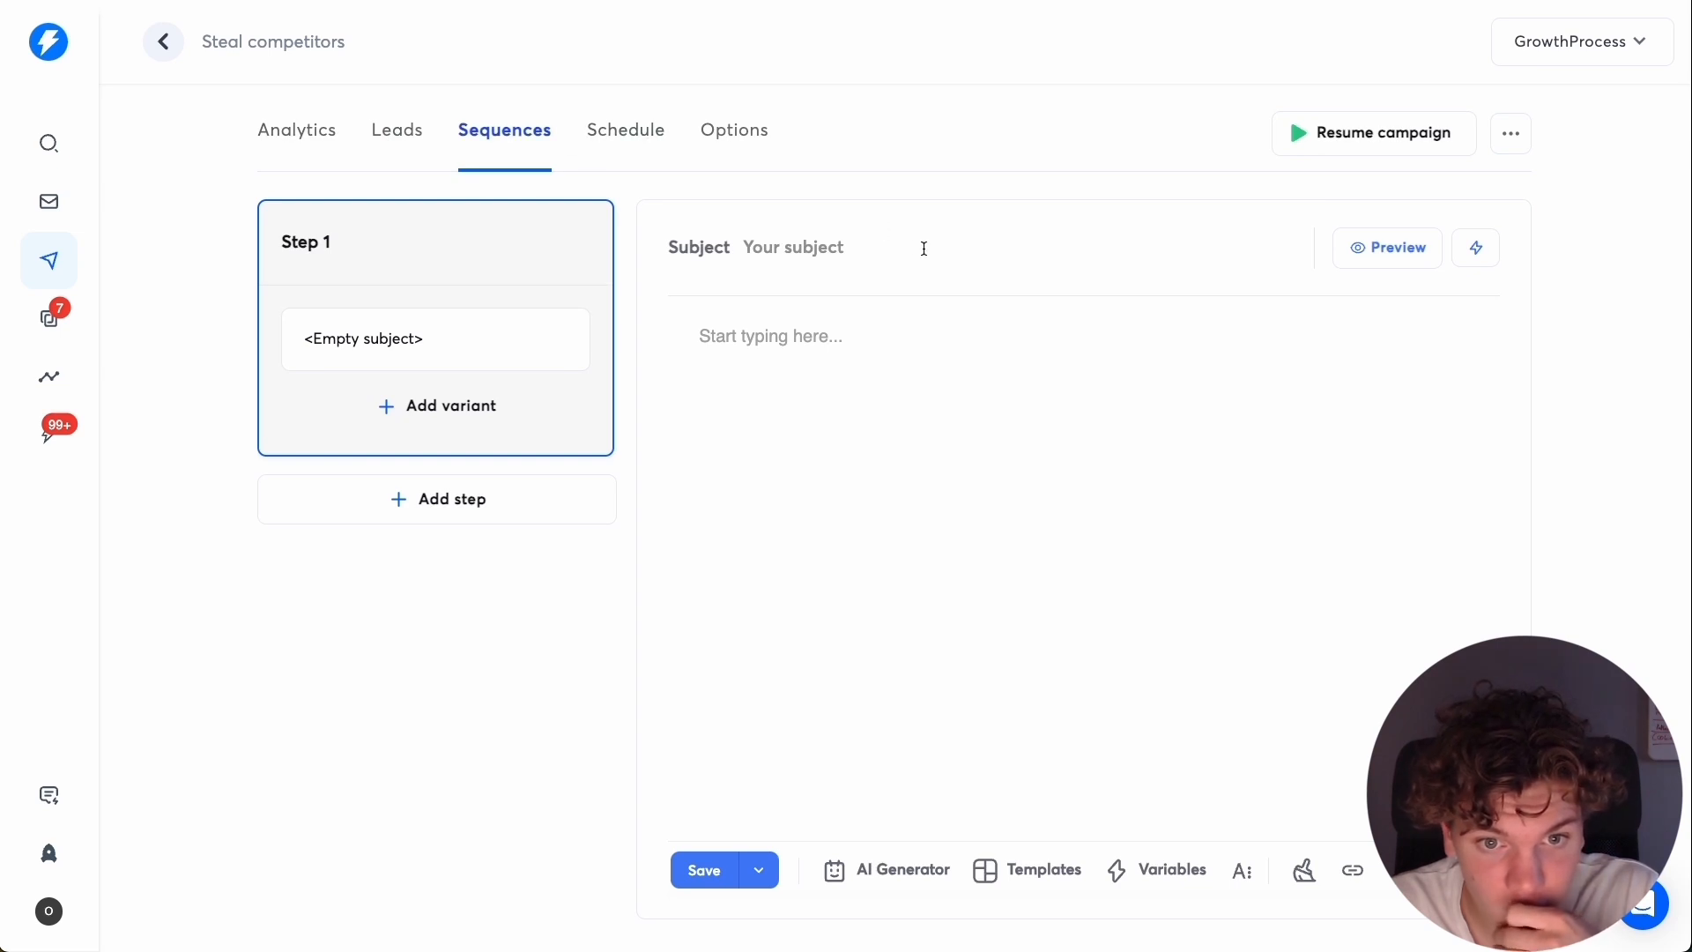
pyautogui.click(275, 128)
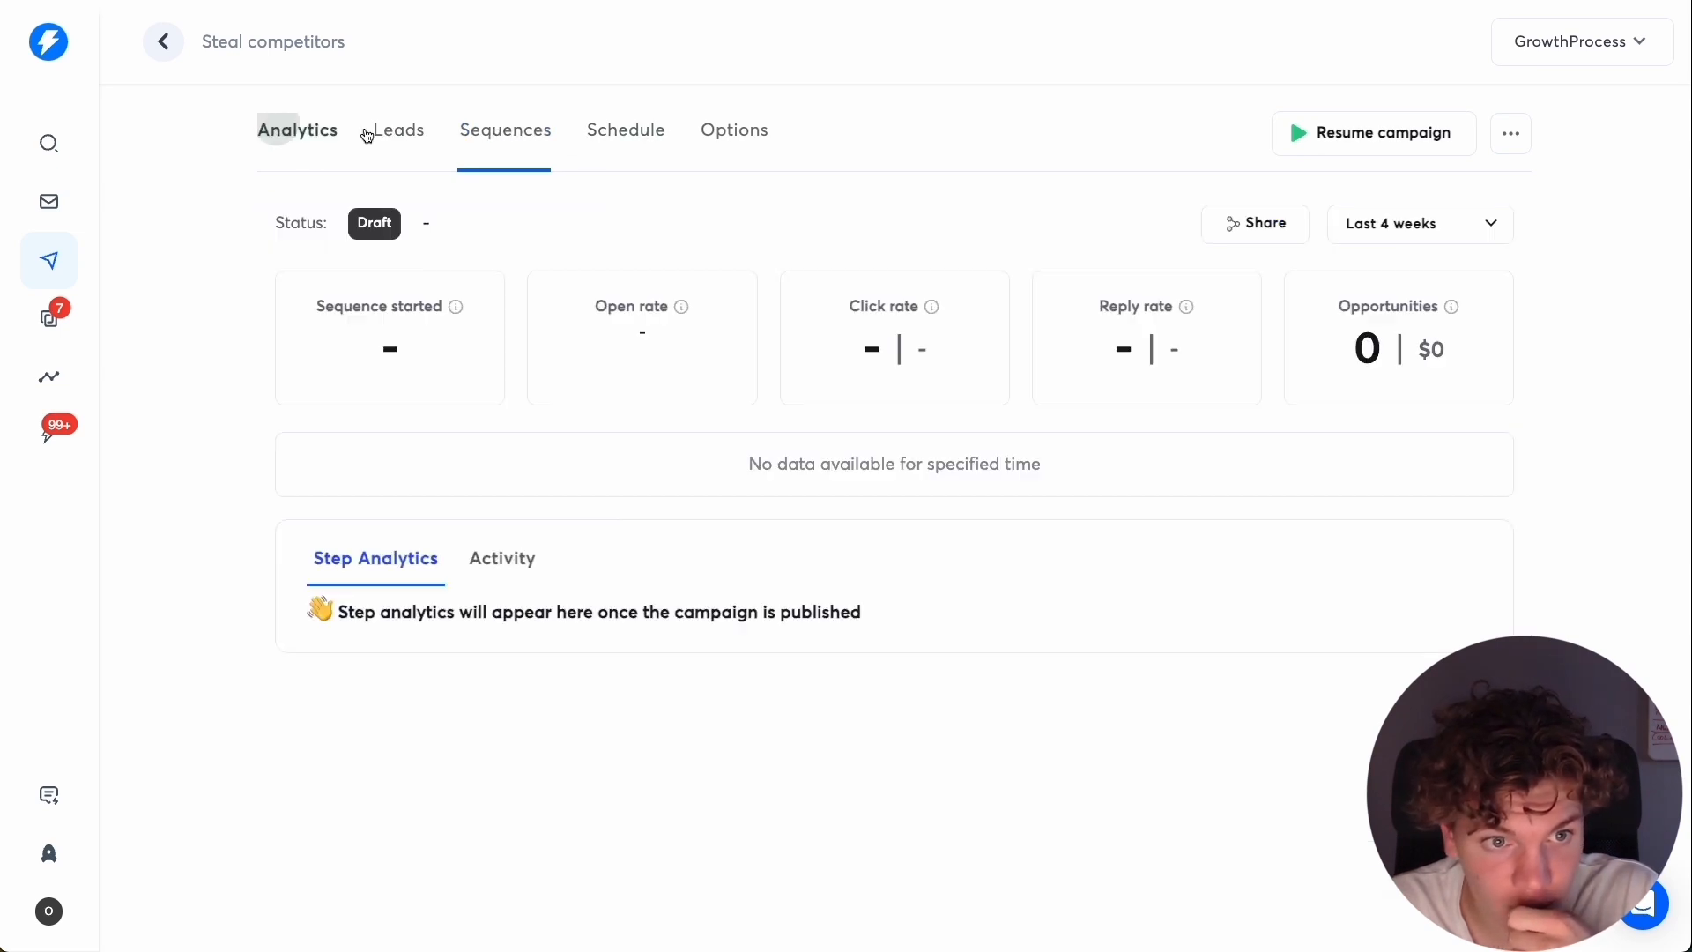
pyautogui.click(503, 129)
pyautogui.click(703, 868)
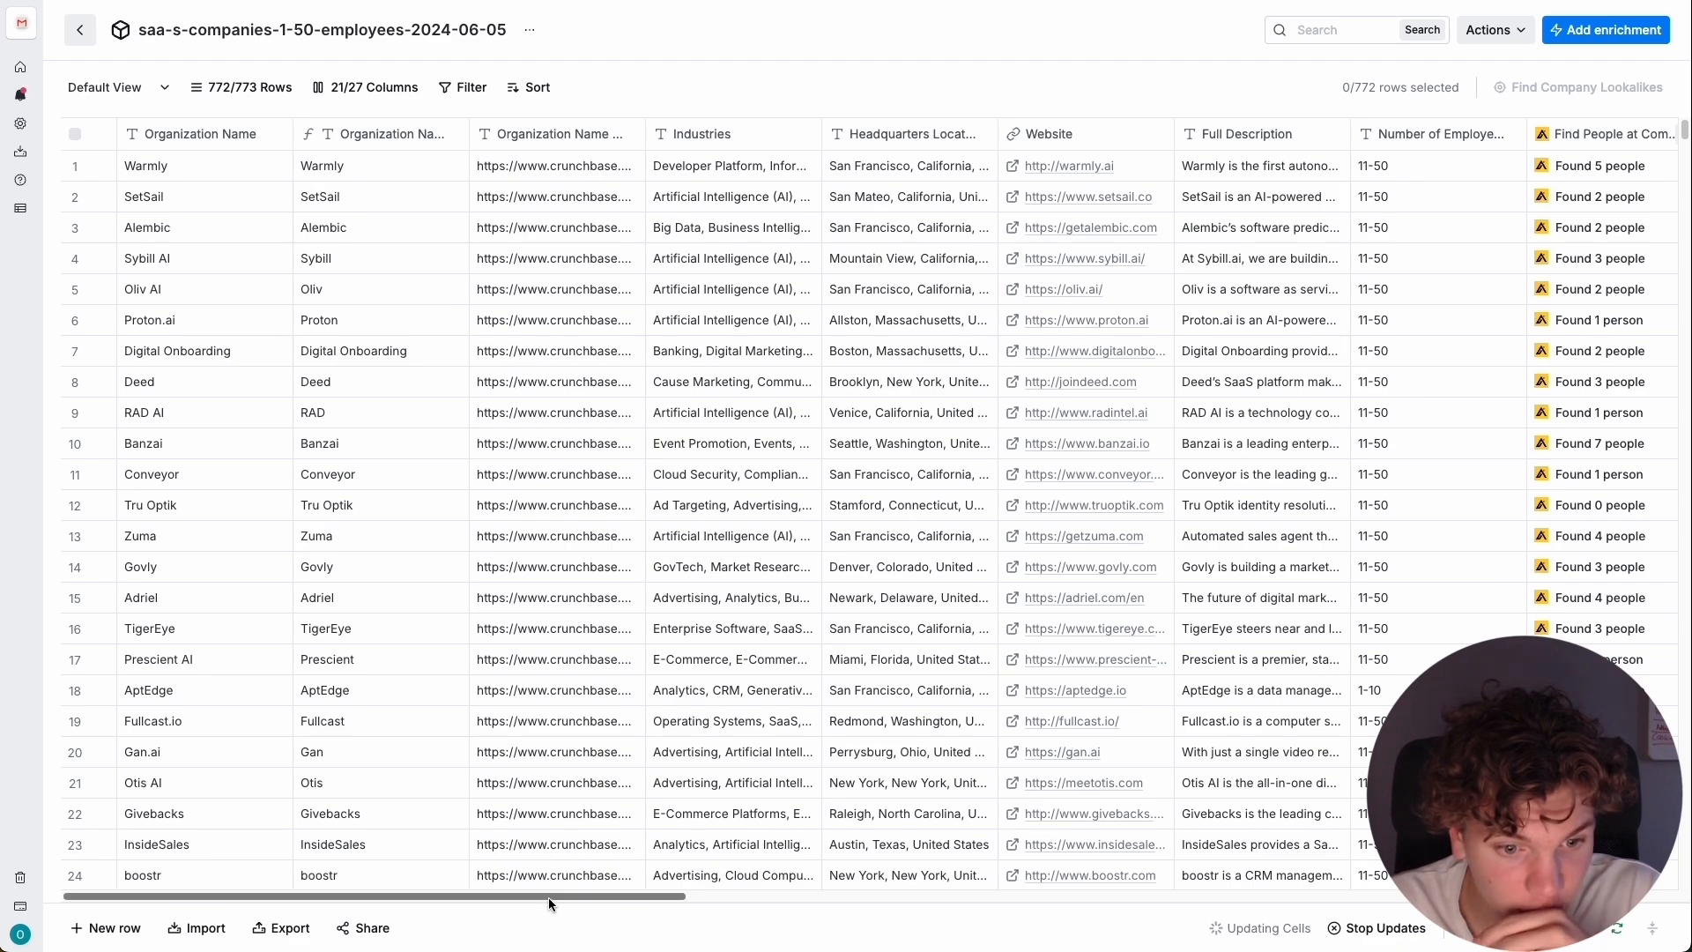
# Switch to Clay and start an export of the SaaS companies table with Instantly's Add Lead to Campaign integration.
pyautogui.moveTo(548, 897); pyautogui.dragTo(1537, 897)
pyautogui.scroll(-9, 1526, 460)
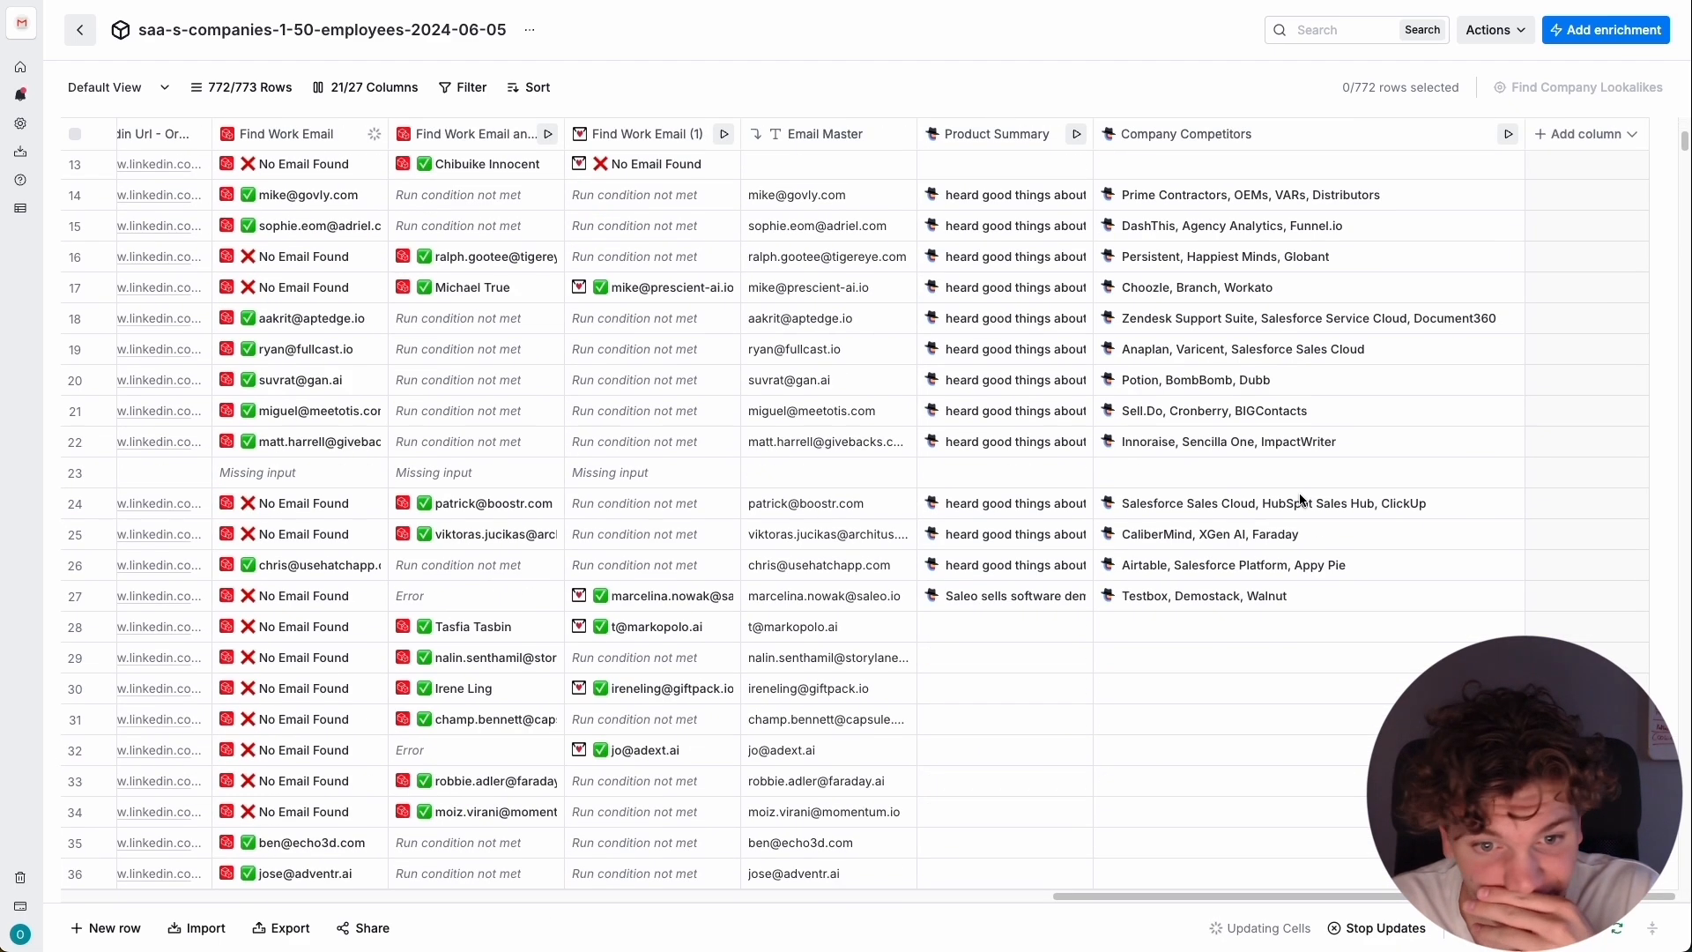
pyautogui.scroll(-5, 1235, 529)
pyautogui.scroll(15, 1182, 622)
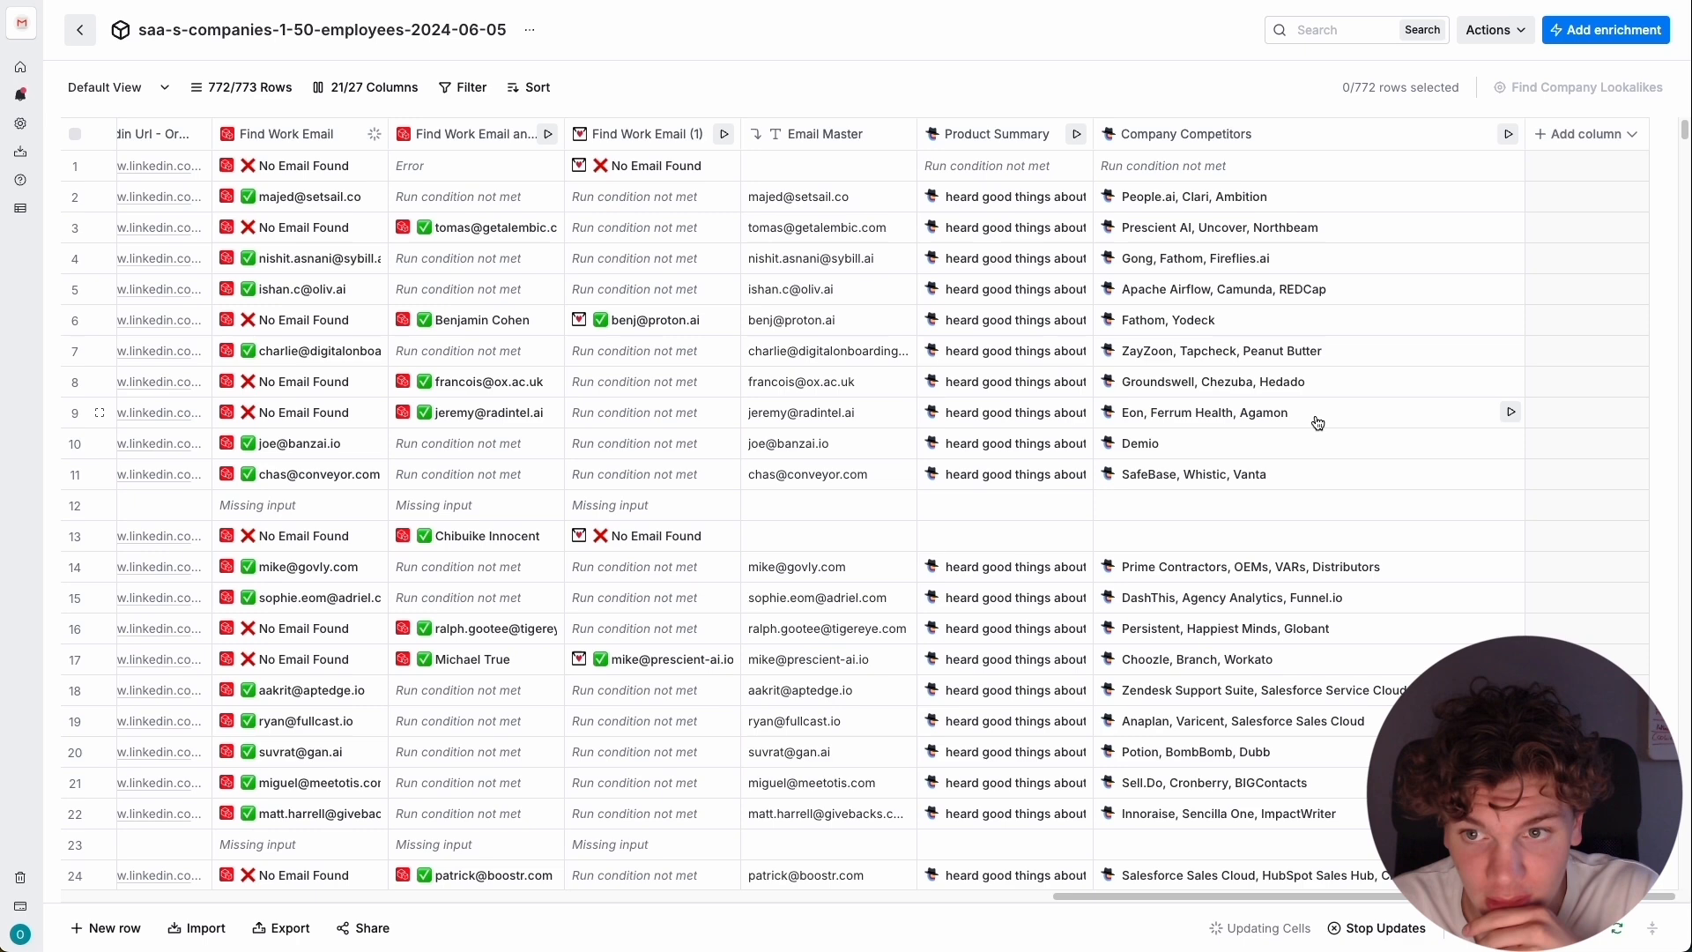
pyautogui.click(1579, 136)
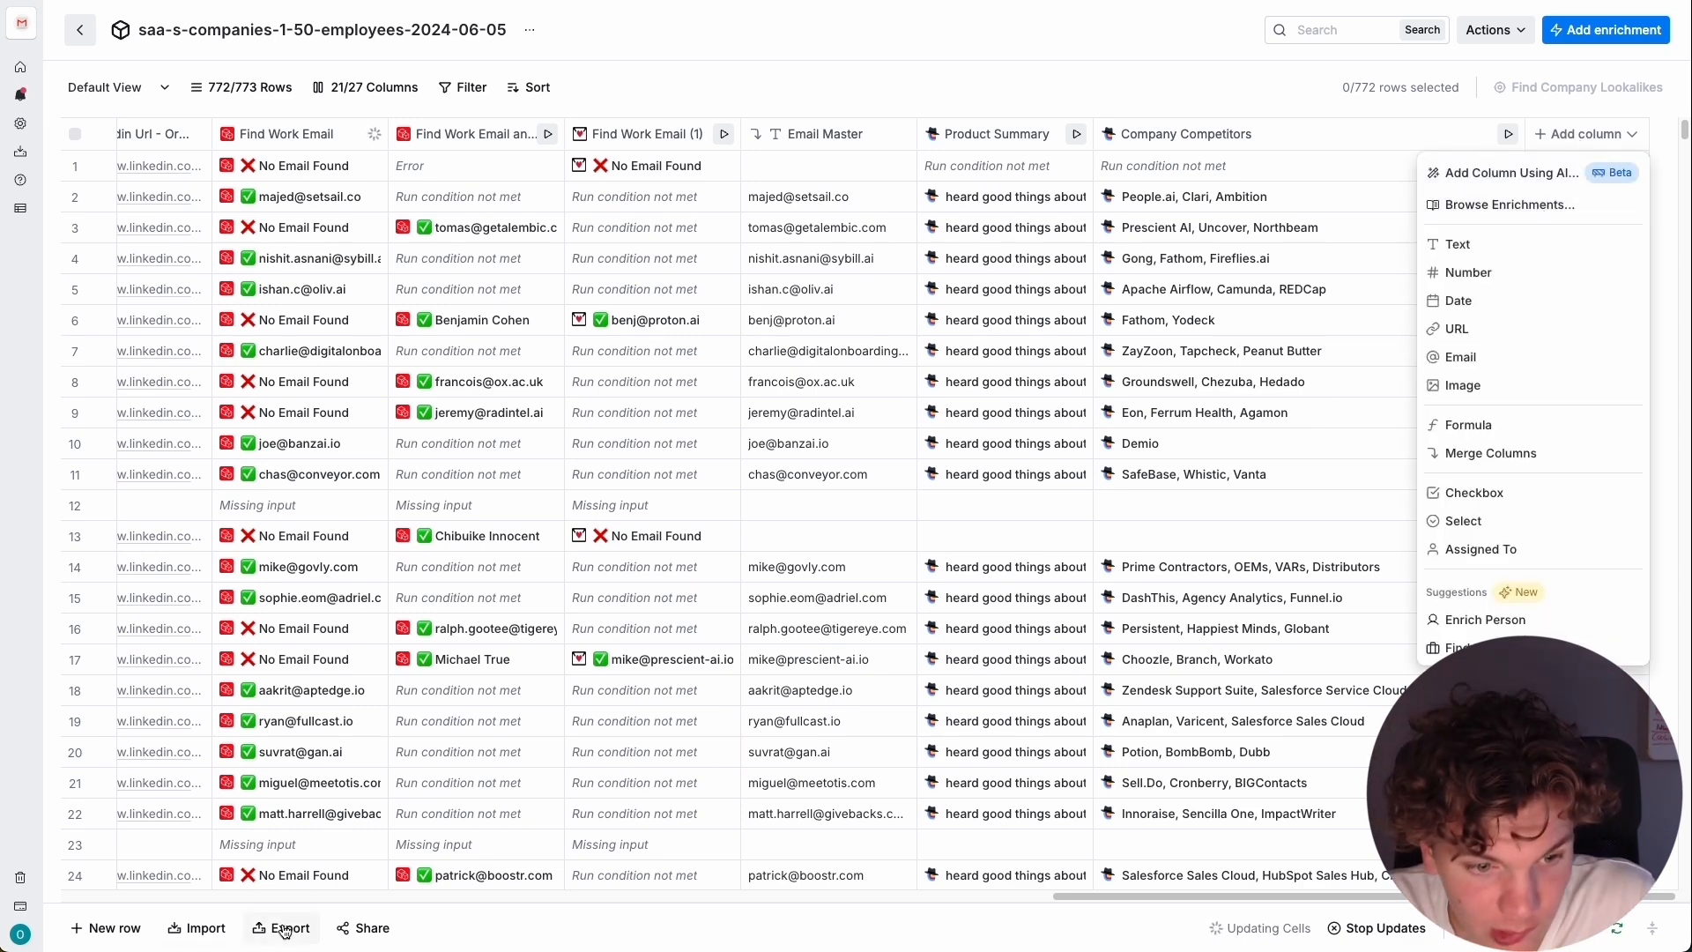
pyautogui.click(284, 928)
pyautogui.scroll(-5, 842, 370)
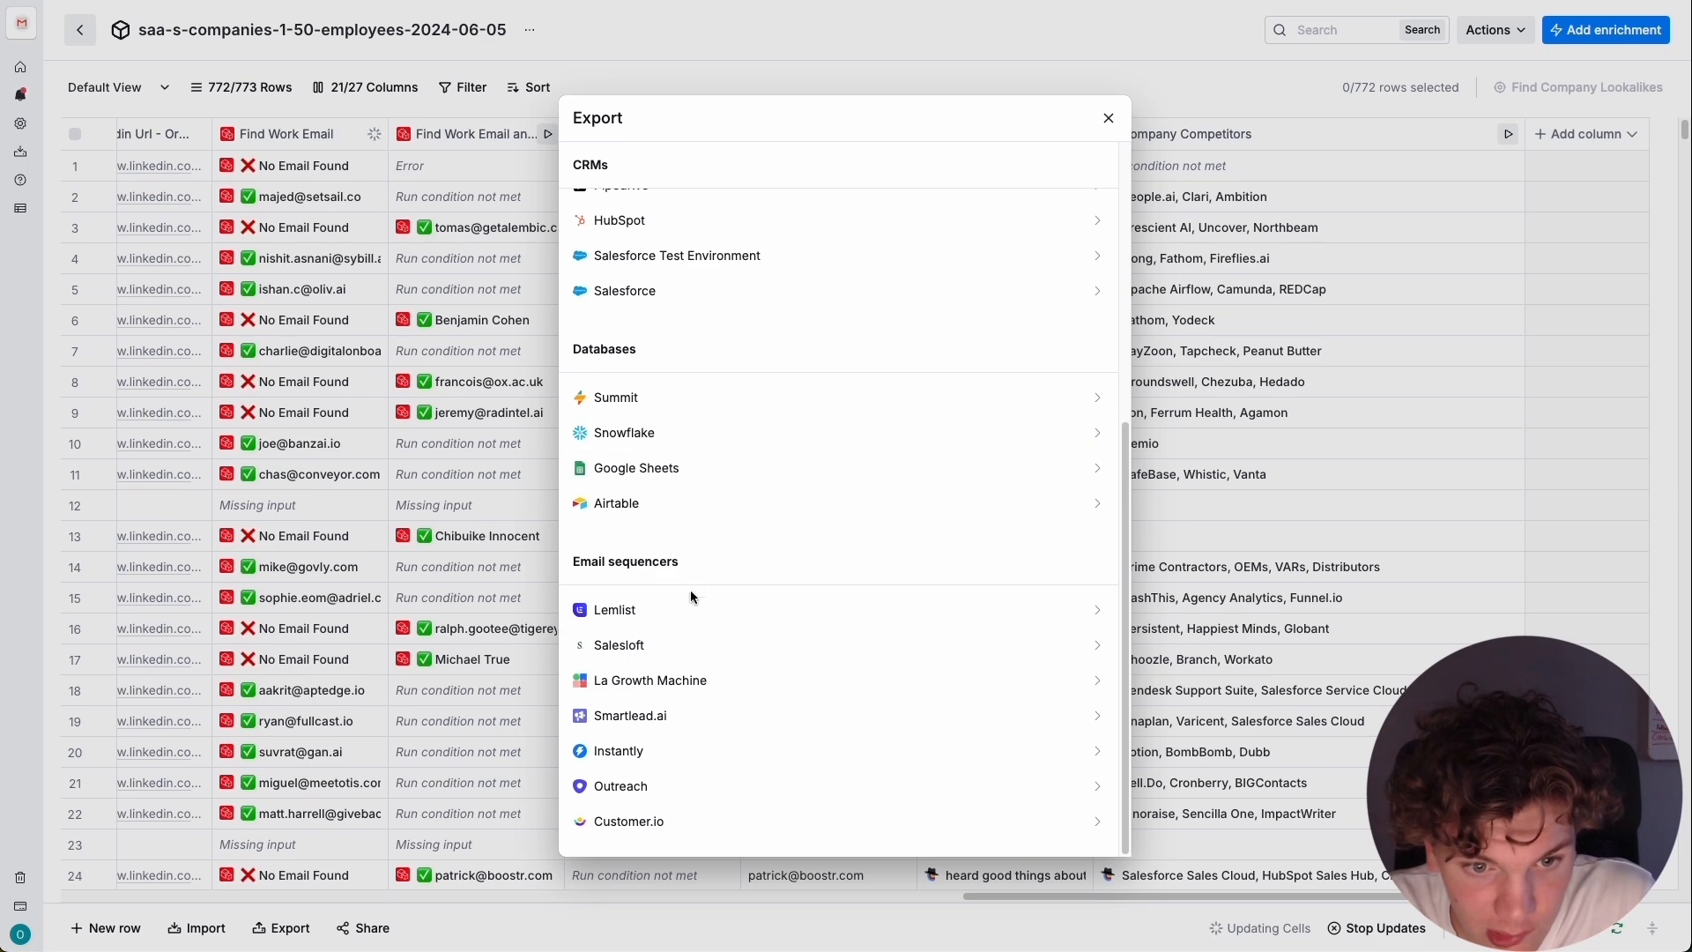
pyautogui.click(672, 751)
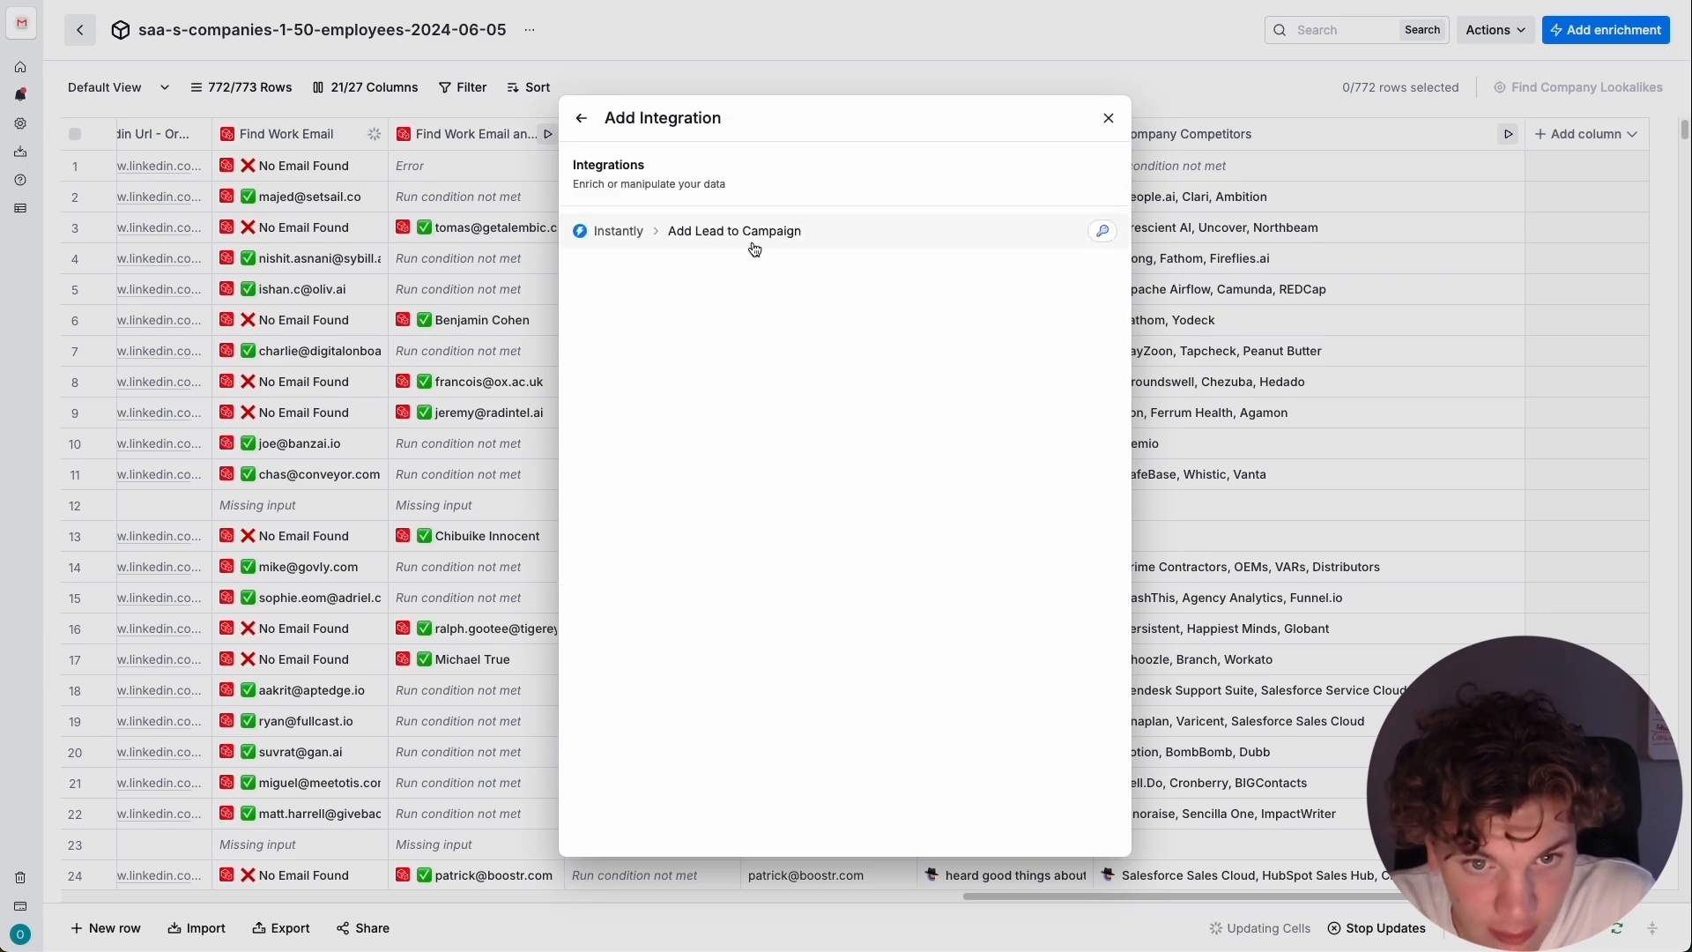
pyautogui.click(794, 235)
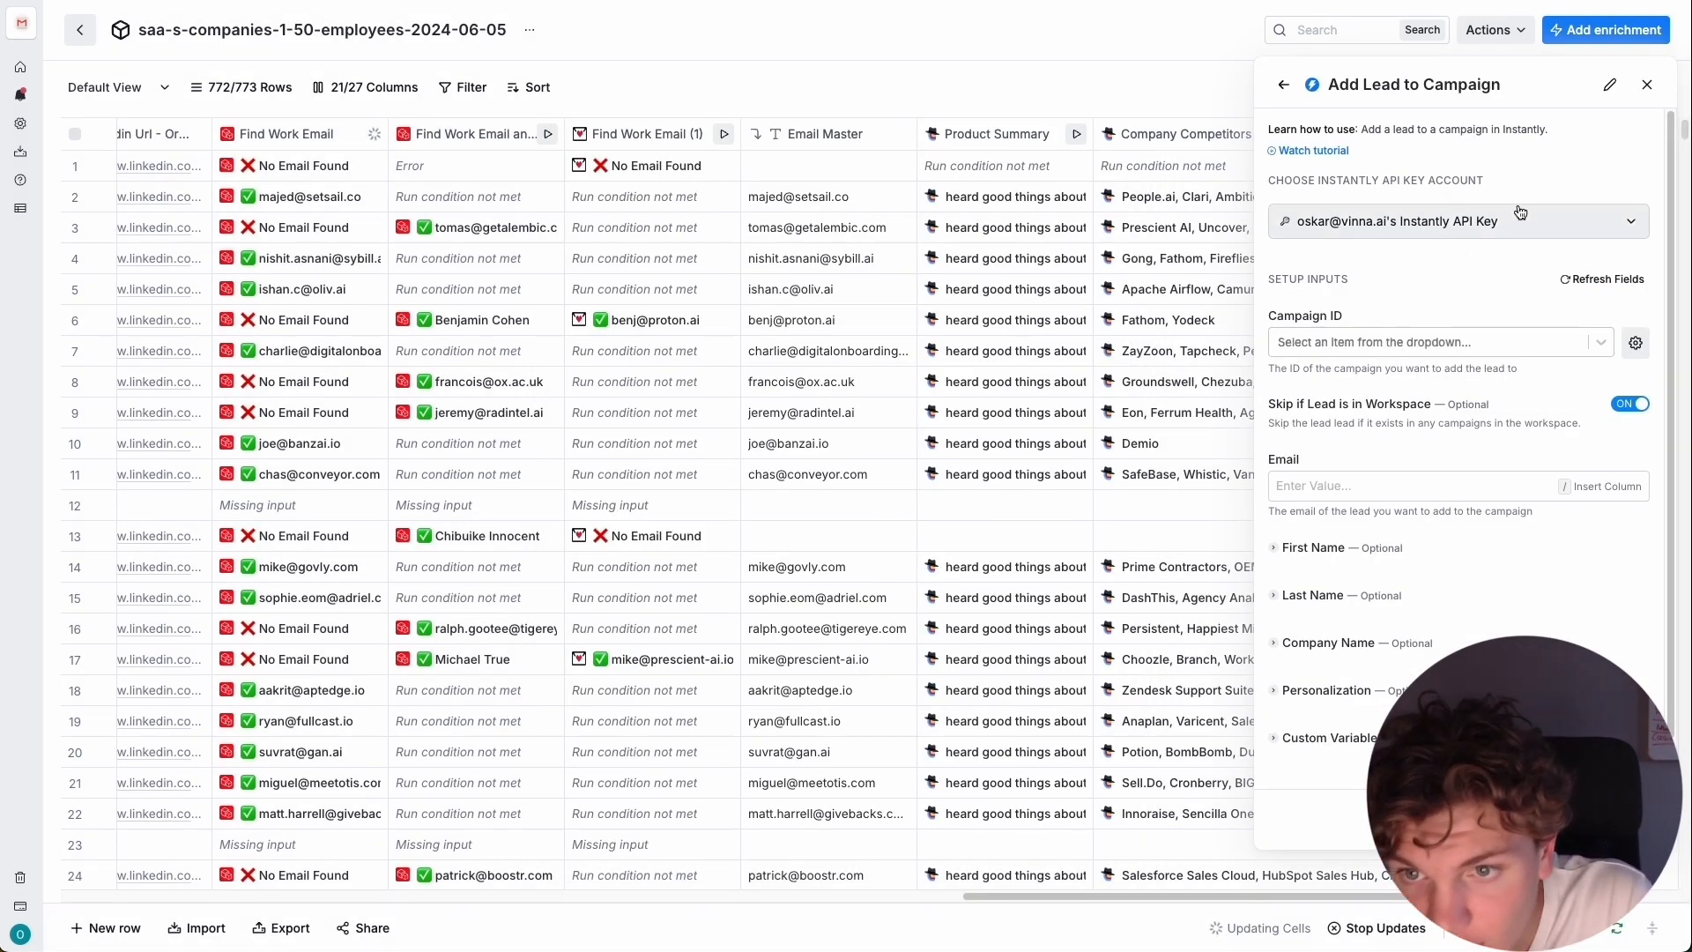
# Keep the preselected Instantly account, set the campaign to Steal competitors and map the lead's email to the Email Master column.
pyautogui.click(1520, 223)
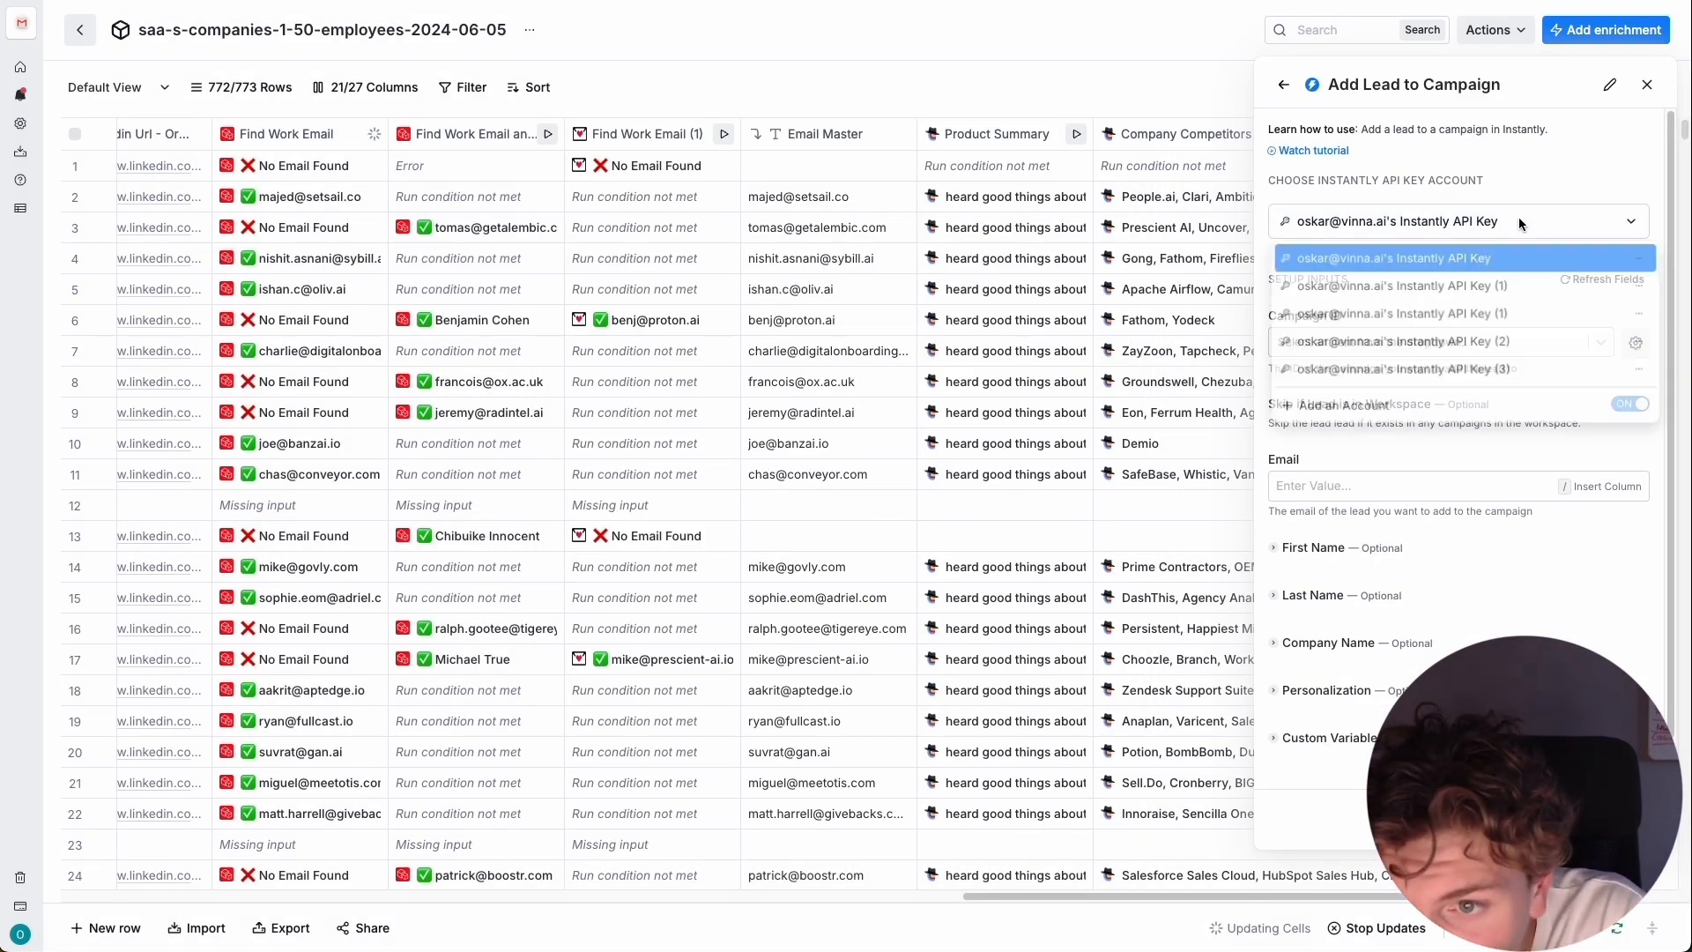
pyautogui.click(1588, 176)
pyautogui.click(1399, 343)
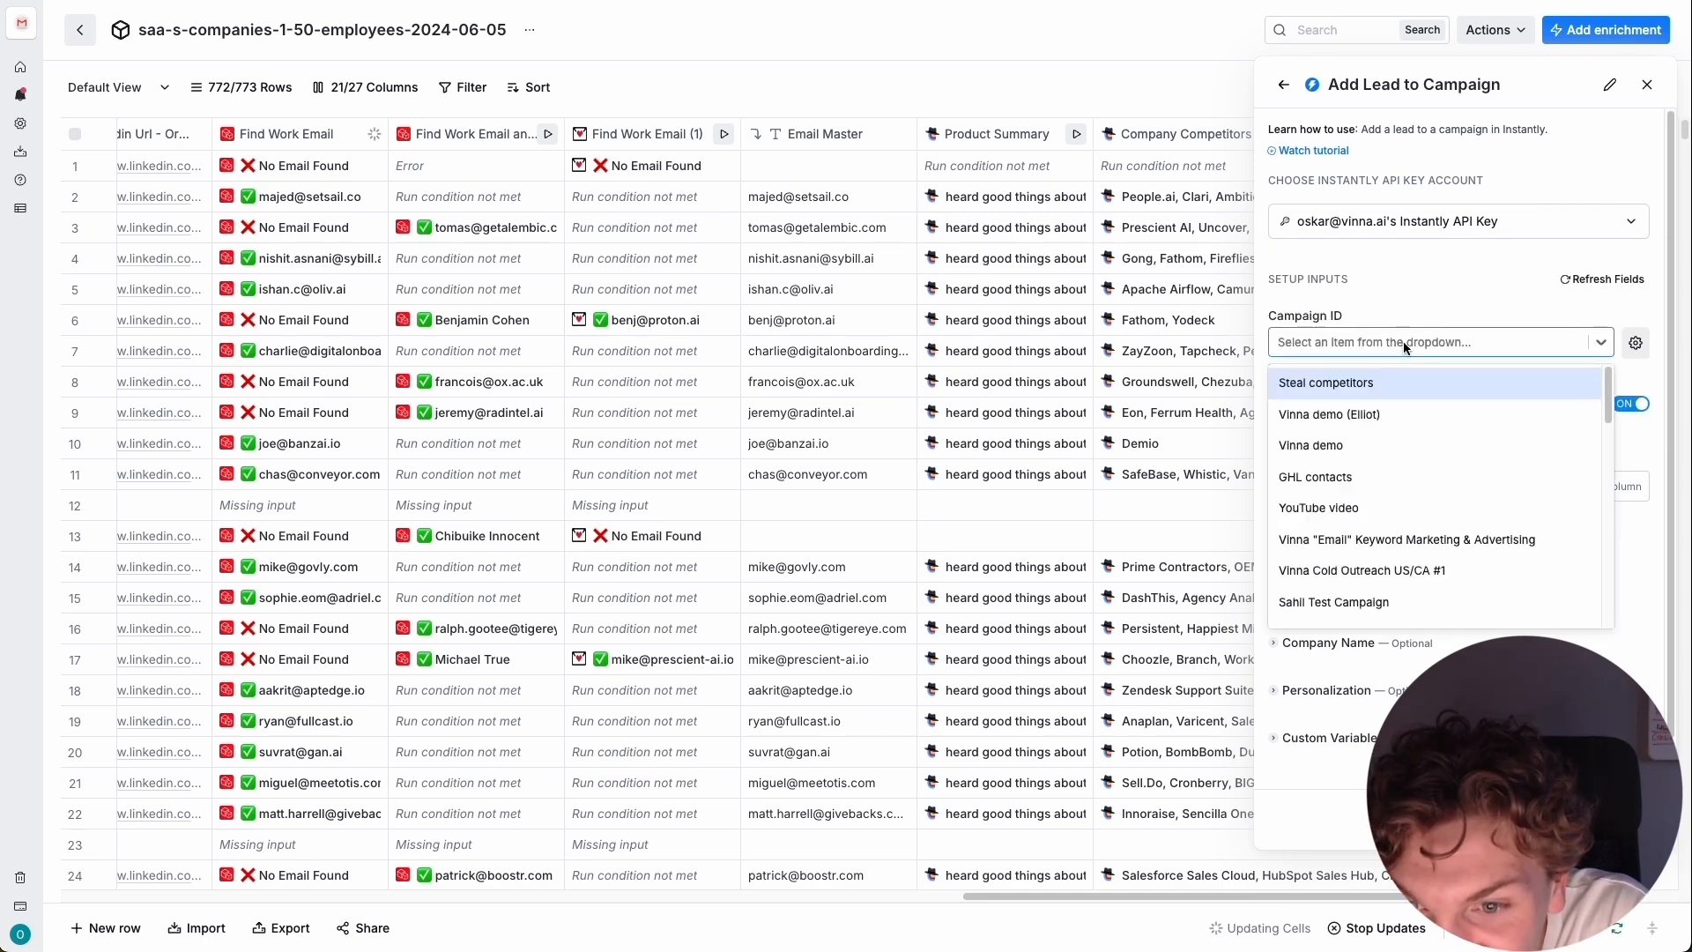
pyautogui.click(1417, 379)
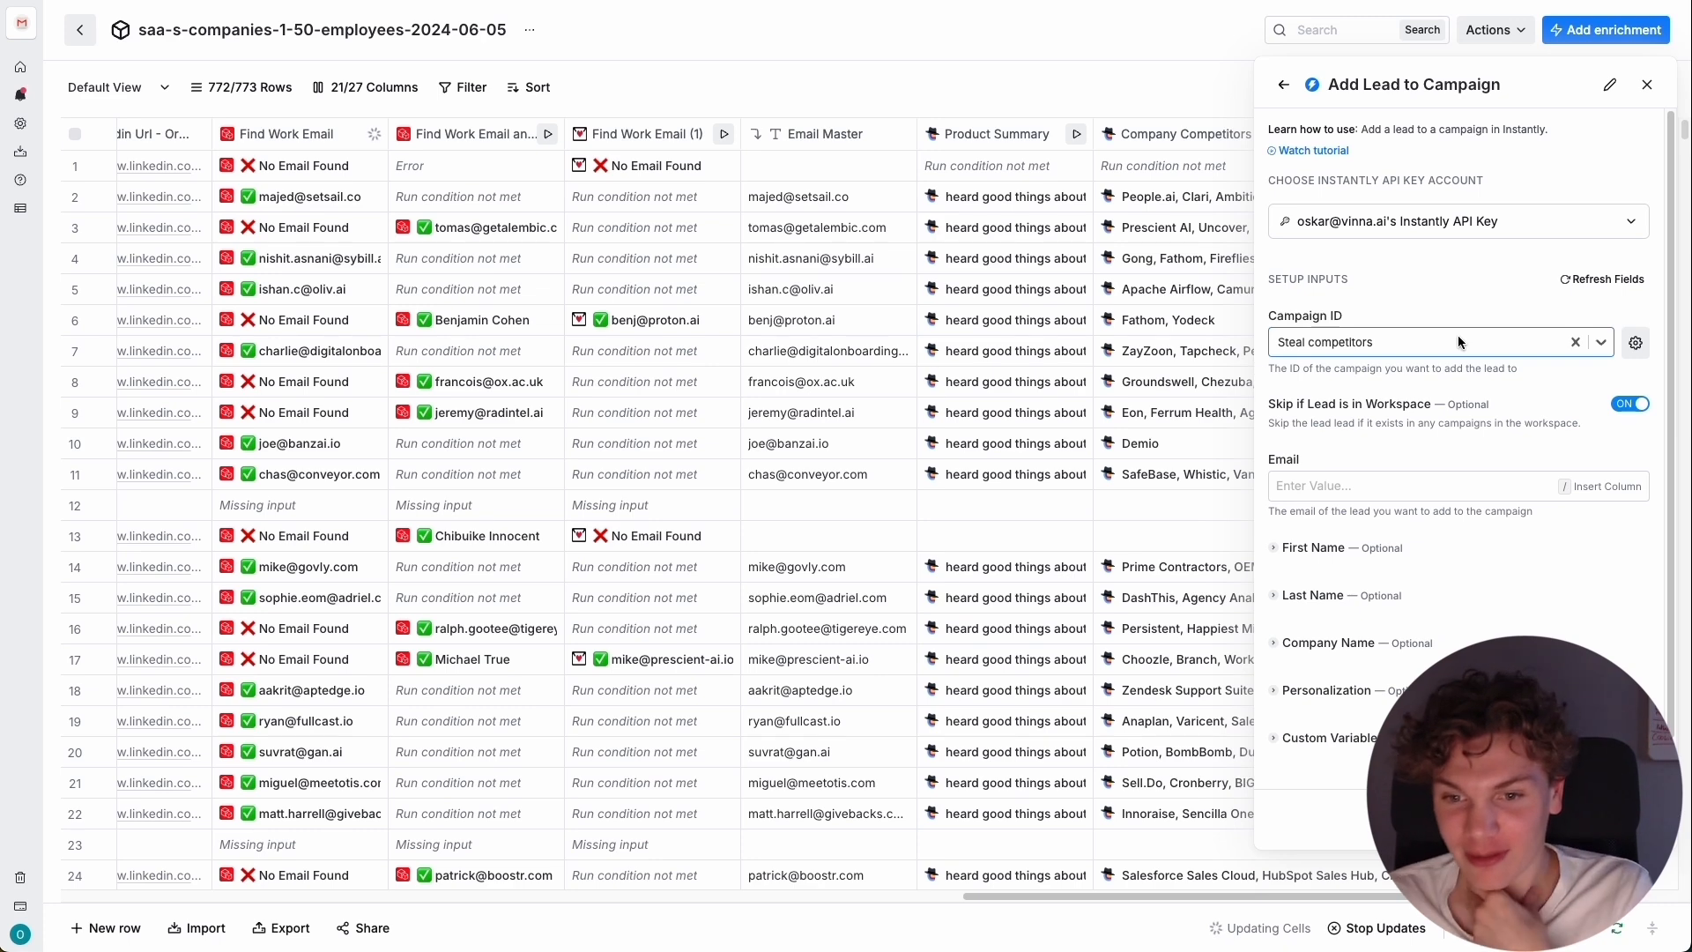
pyautogui.click(1501, 487)
pyautogui.write('/')
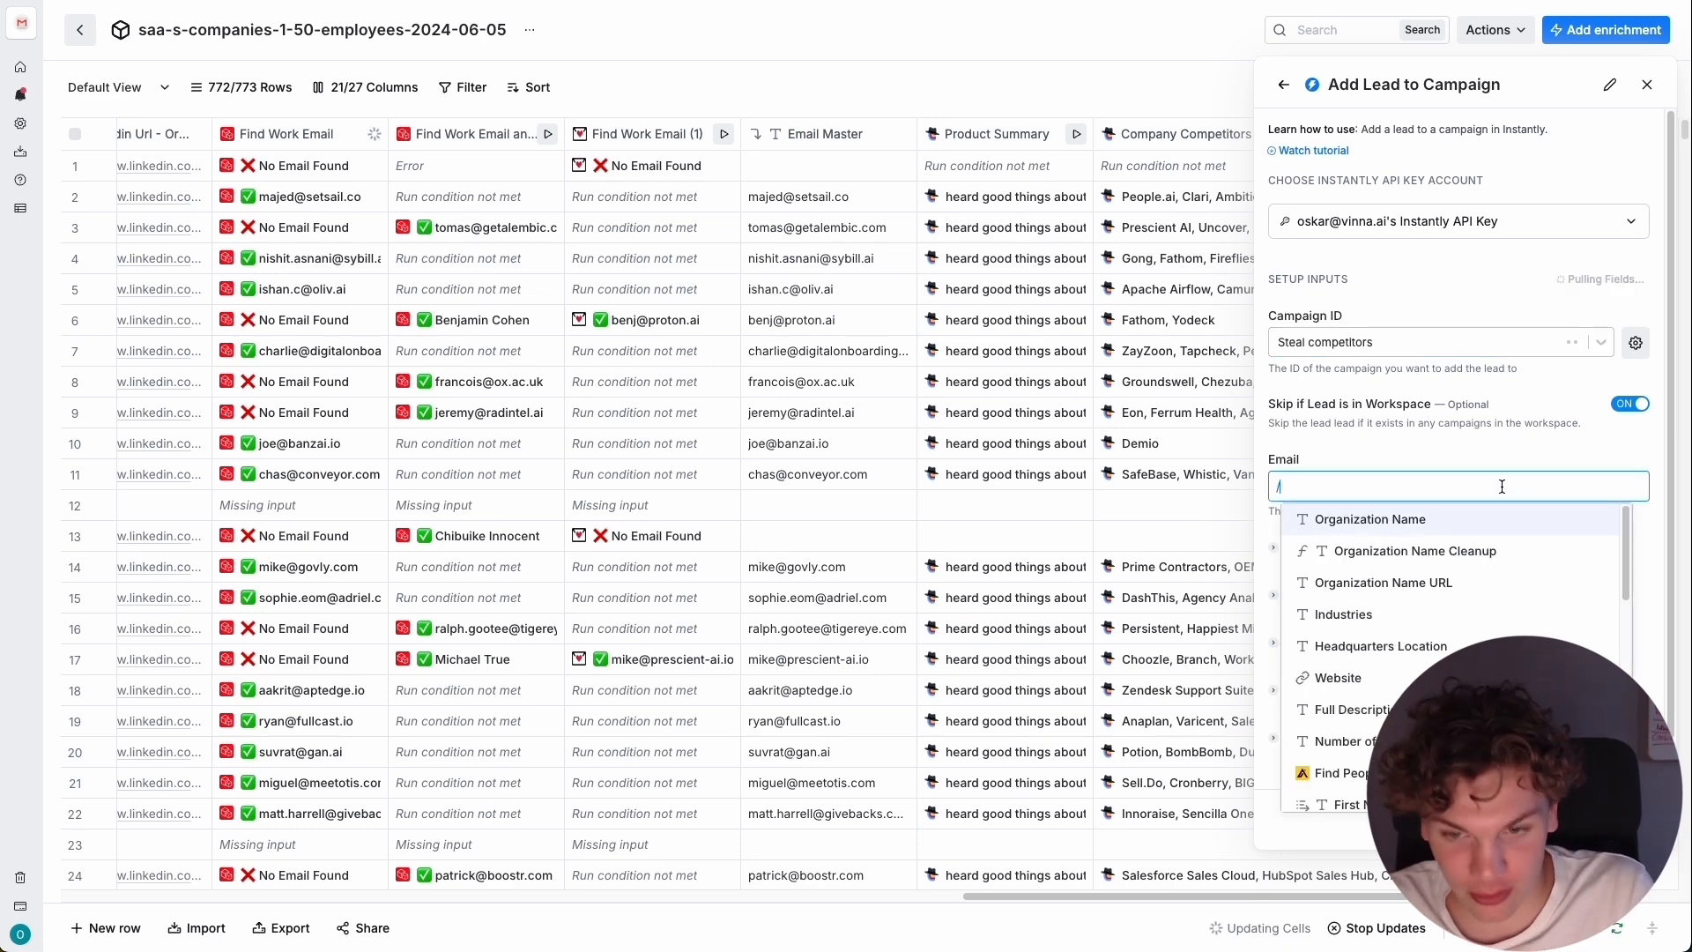
pyautogui.scroll(-6, 1493, 581)
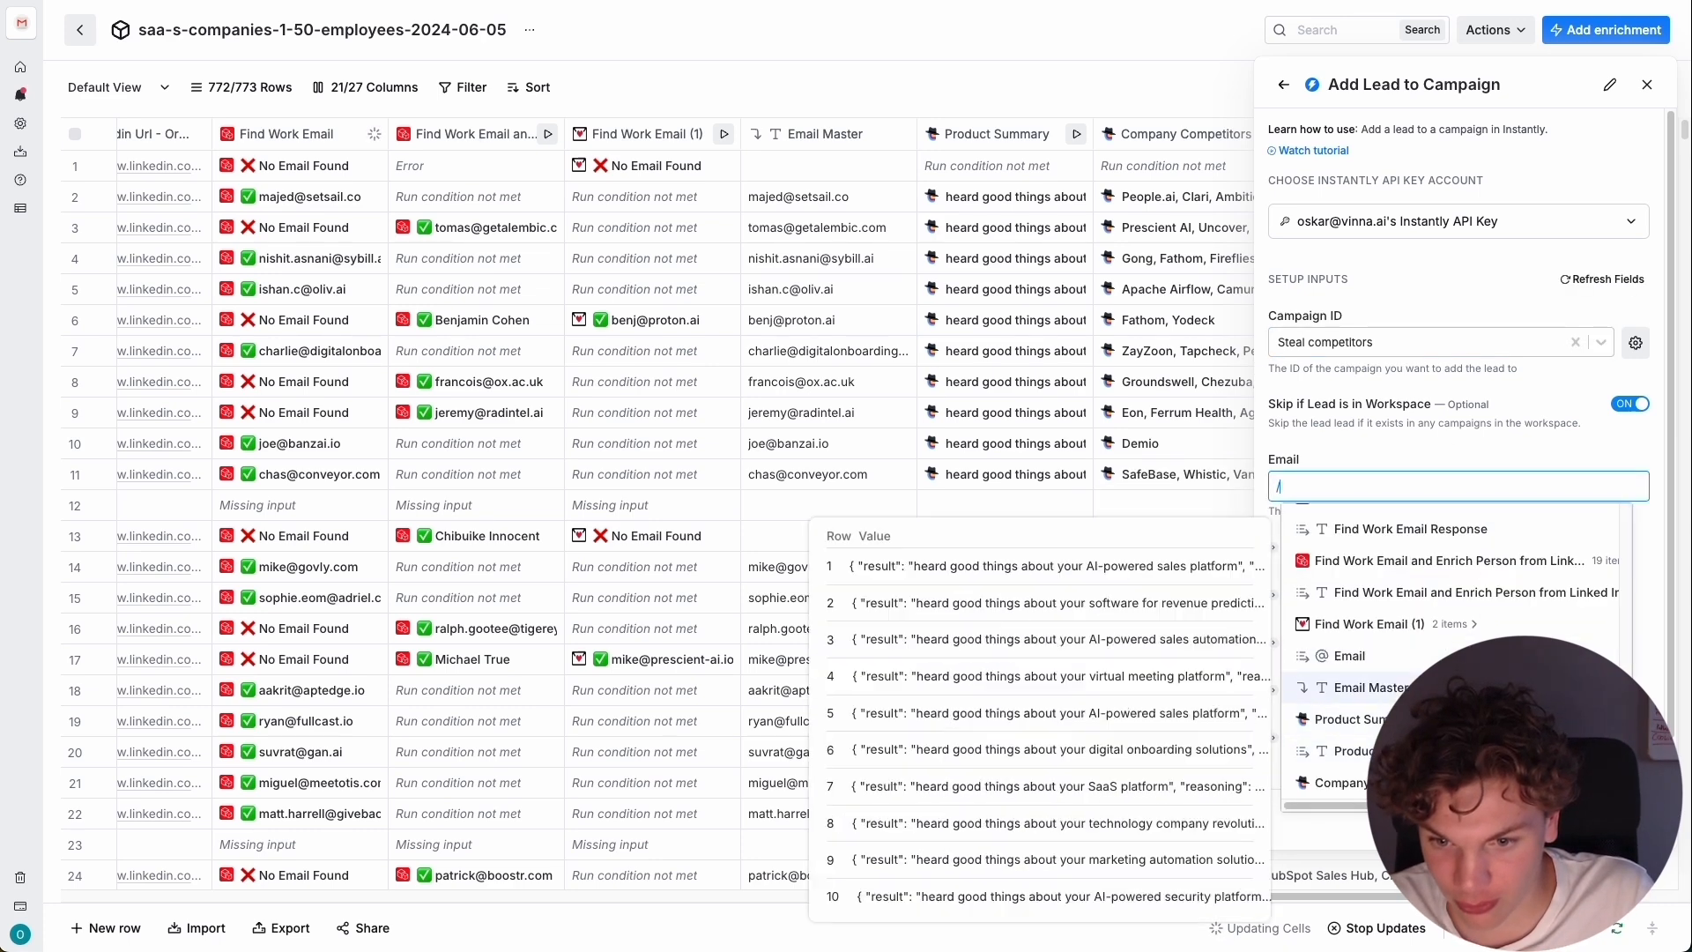
pyautogui.click(1366, 688)
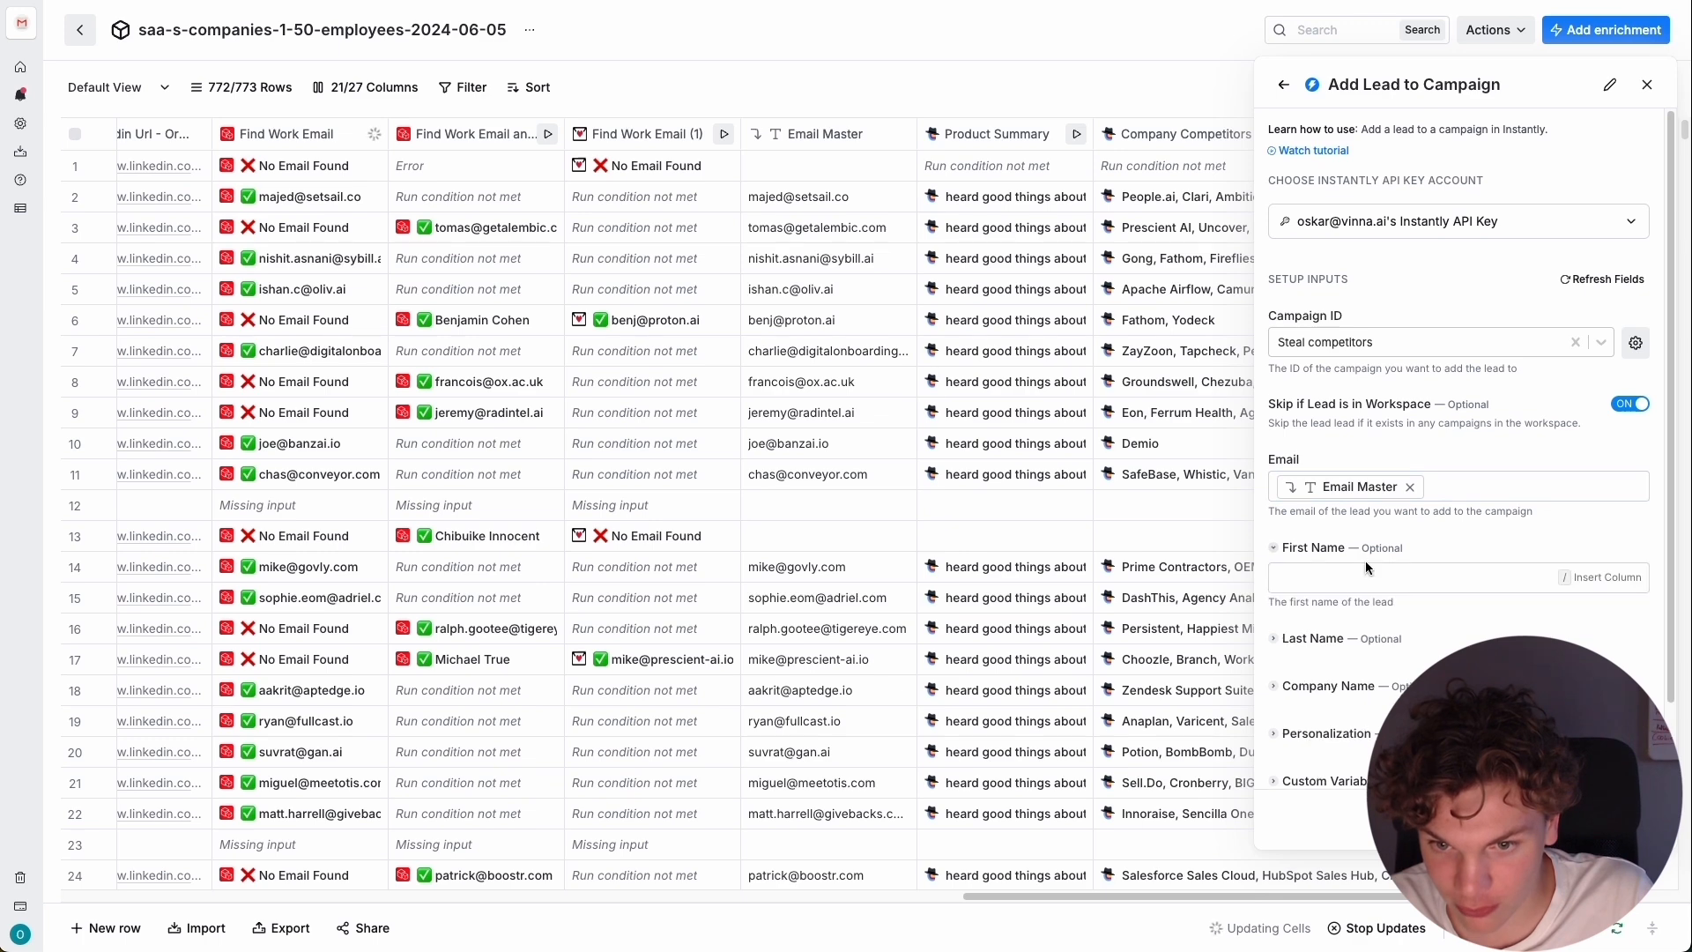
# Browse the table's columns for one to insert as the lead's first name.
pyautogui.click(1366, 566)
pyautogui.write('/')
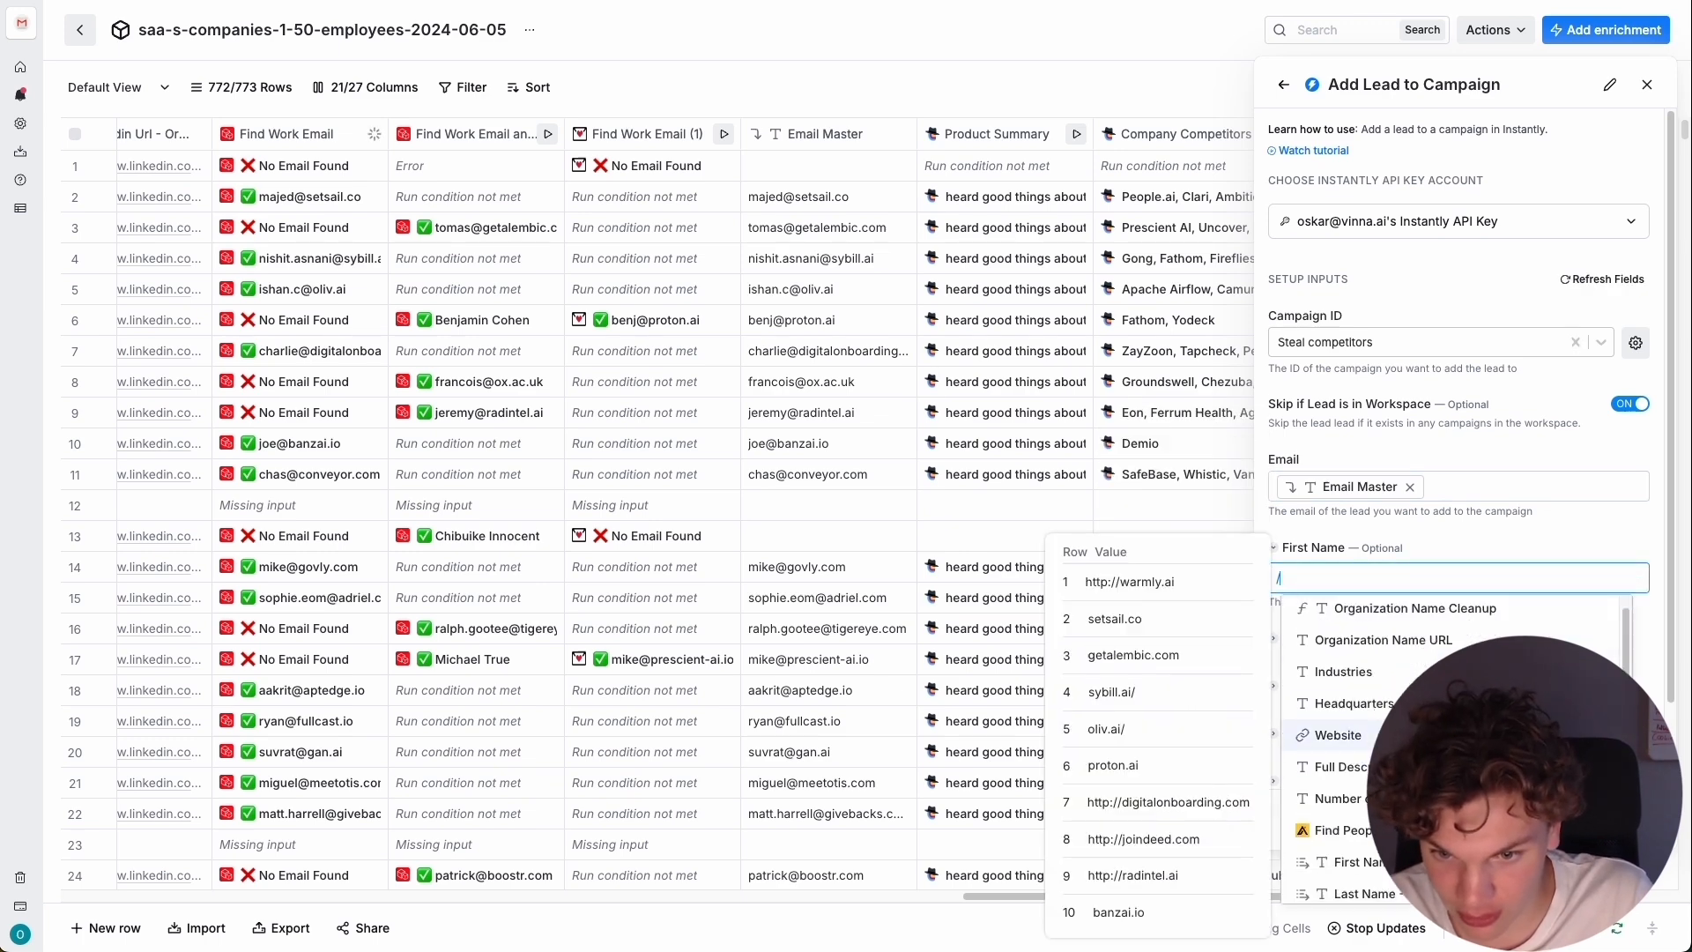
pyautogui.scroll(-5, 1404, 680)
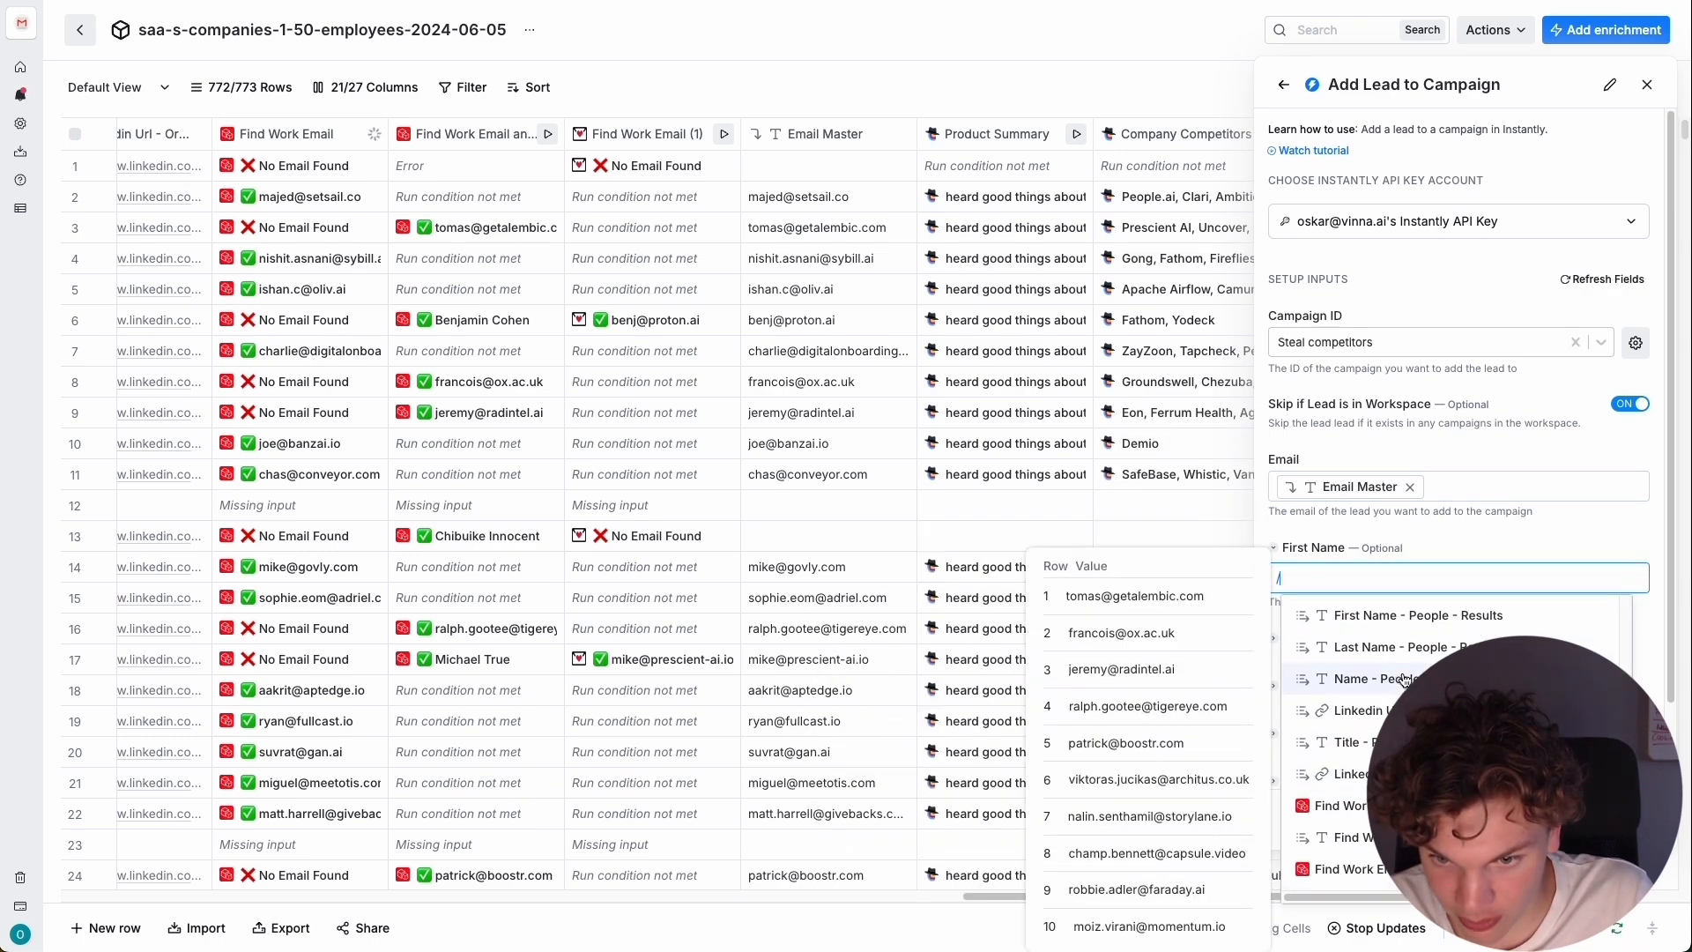
pyautogui.scroll(1, 1404, 680)
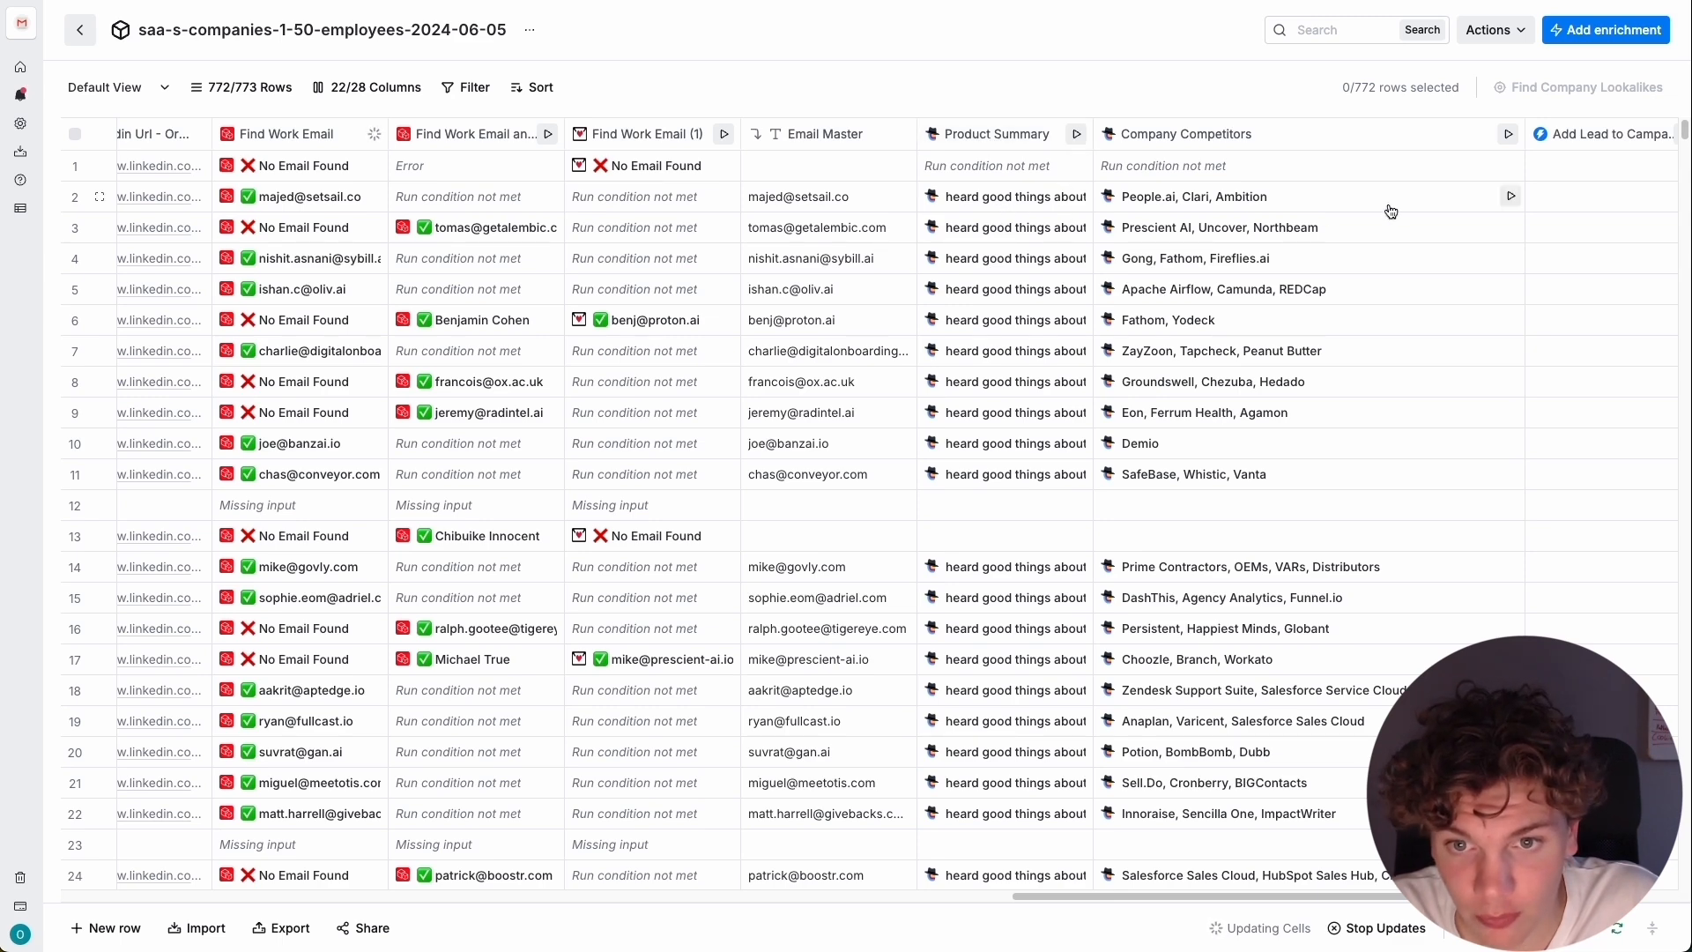
# Examine the Product Summary result and reasoning in the cell details of several rows.
pyautogui.click(1011, 205)
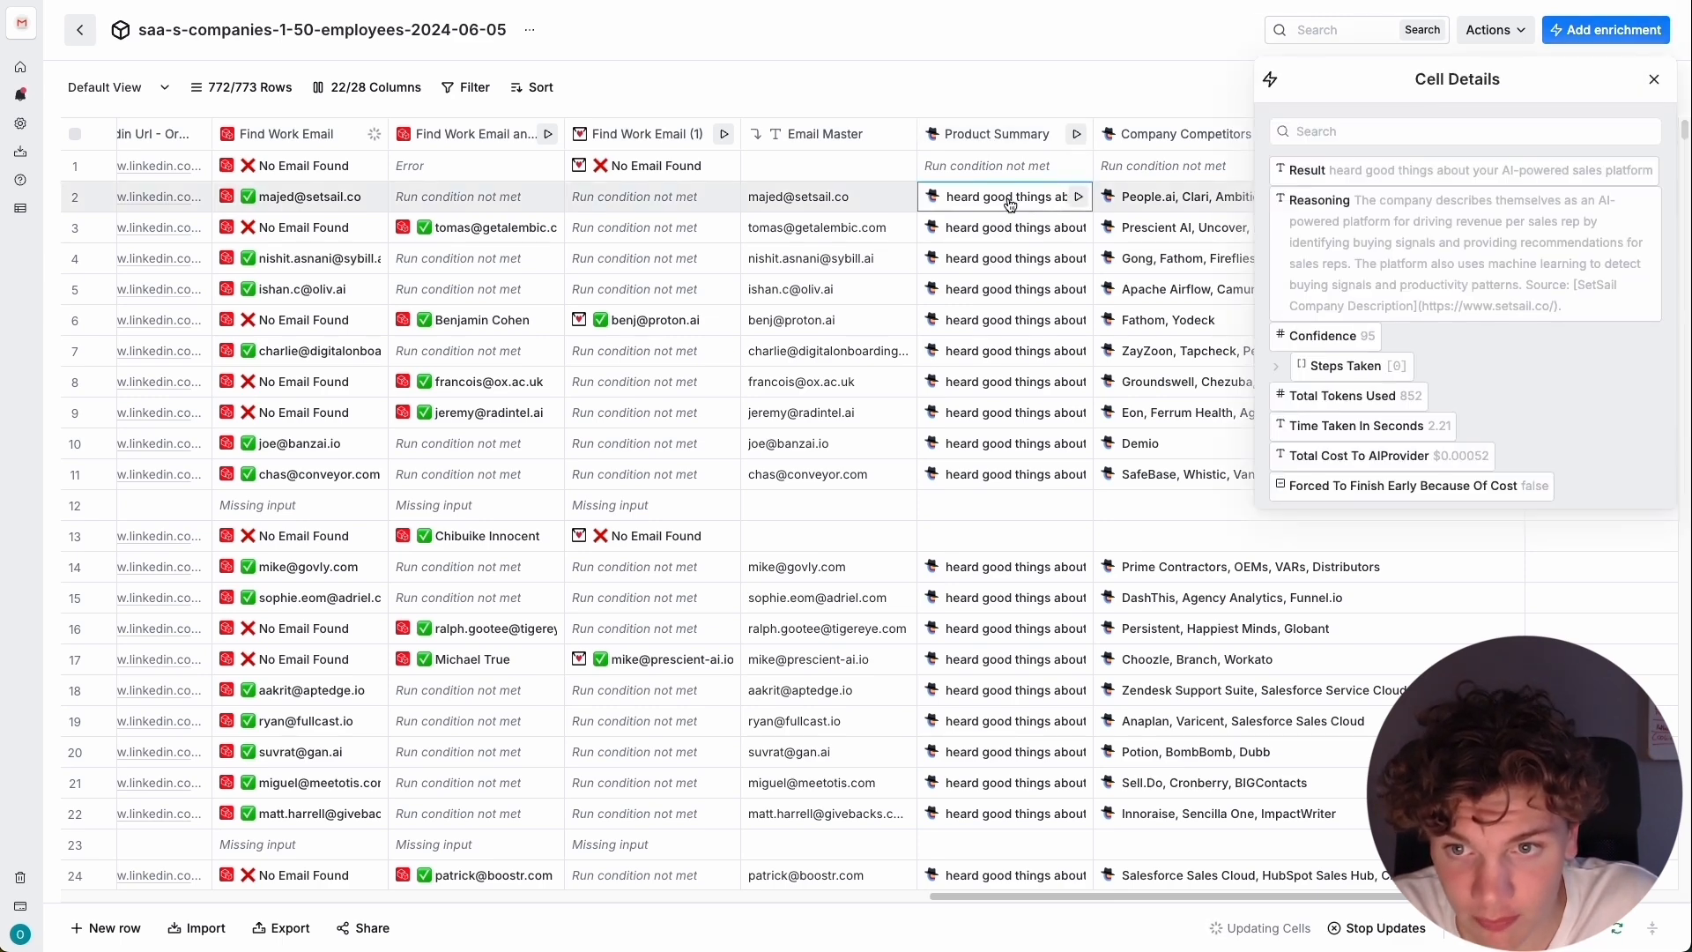
pyautogui.click(1653, 83)
pyautogui.scroll(-1, 1013, 355)
pyautogui.click(1016, 357)
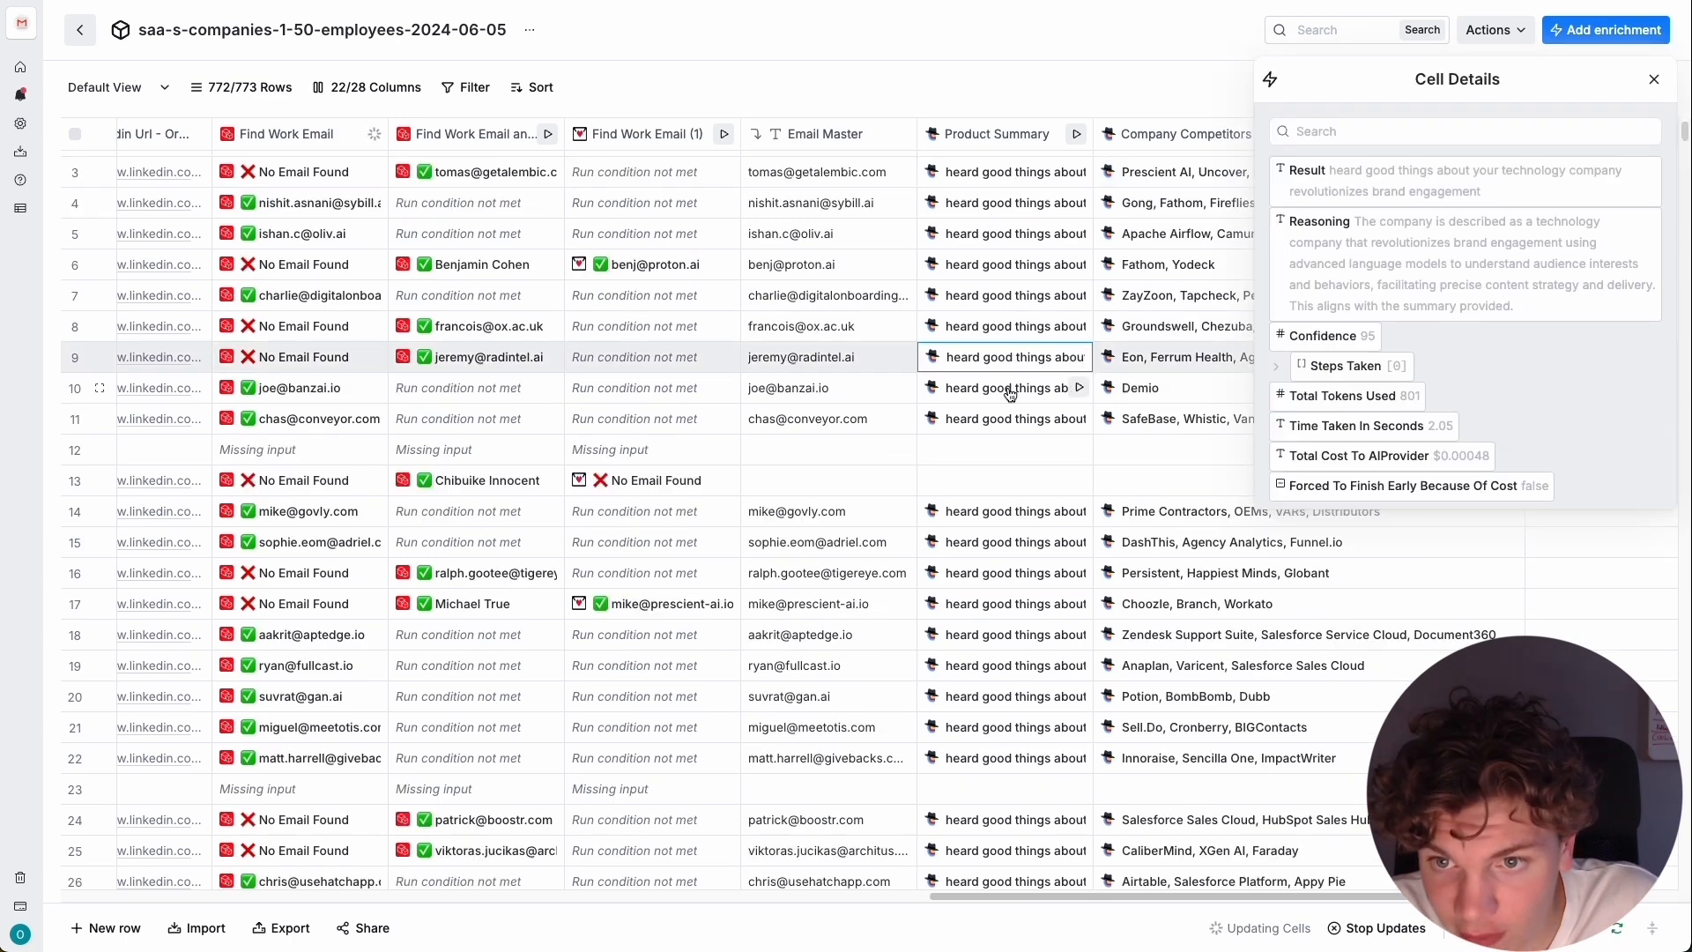
pyautogui.click(1013, 387)
pyautogui.click(1010, 418)
pyautogui.scroll(-10, 1008, 399)
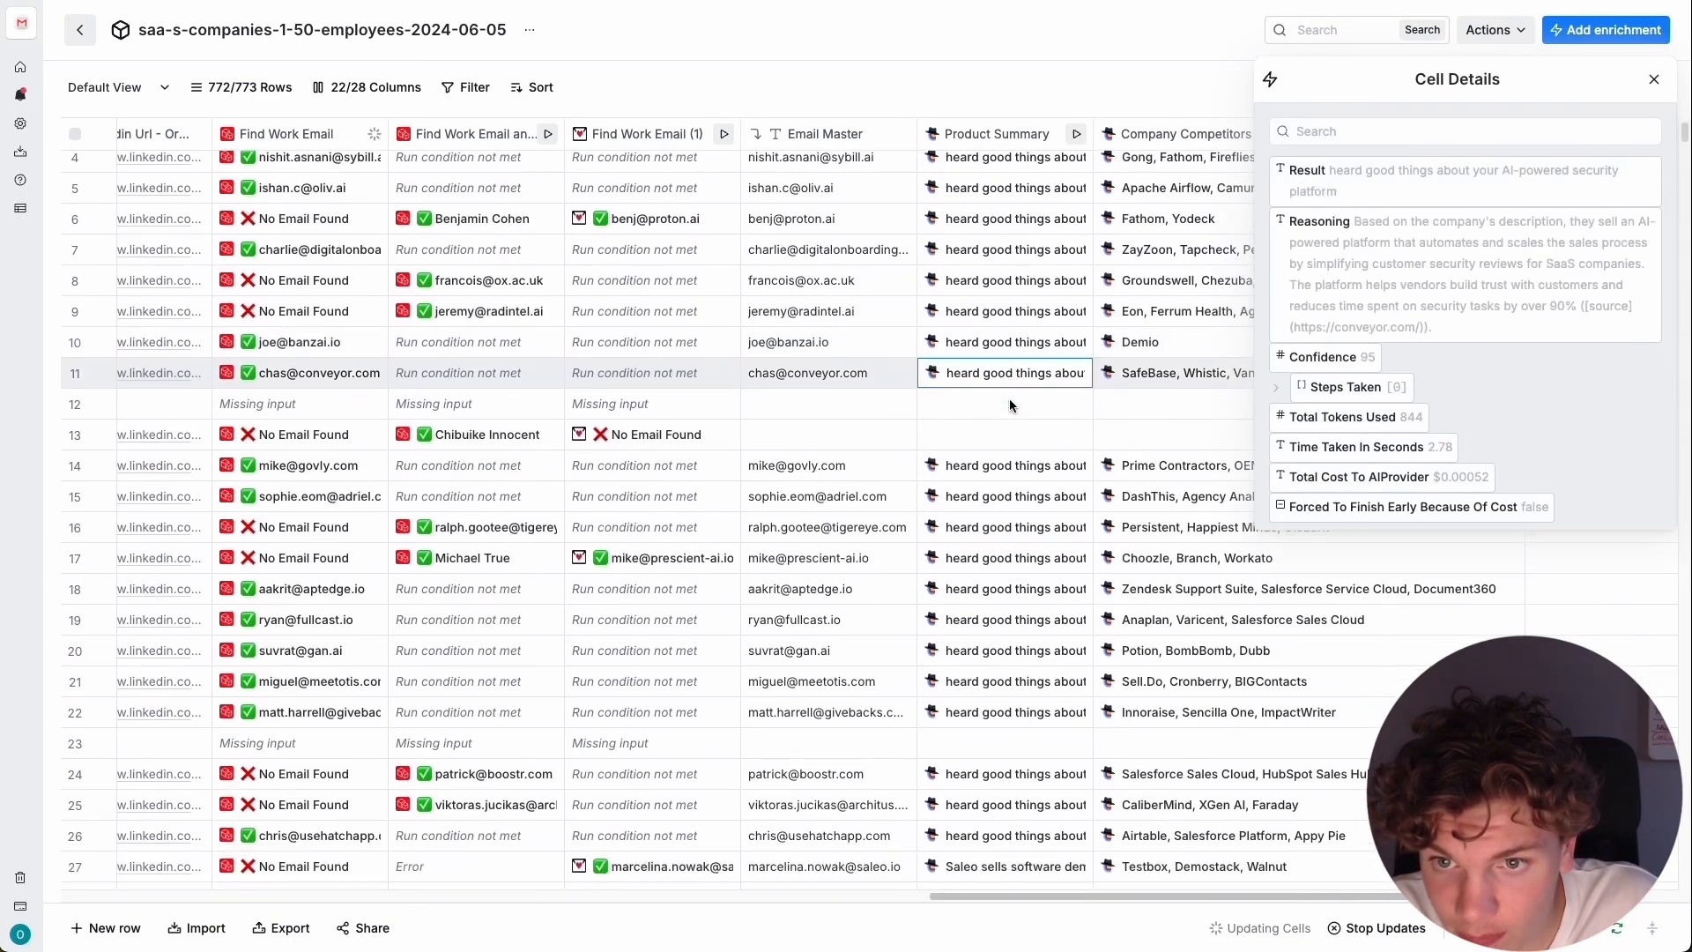
pyautogui.click(1035, 350)
pyautogui.click(1031, 325)
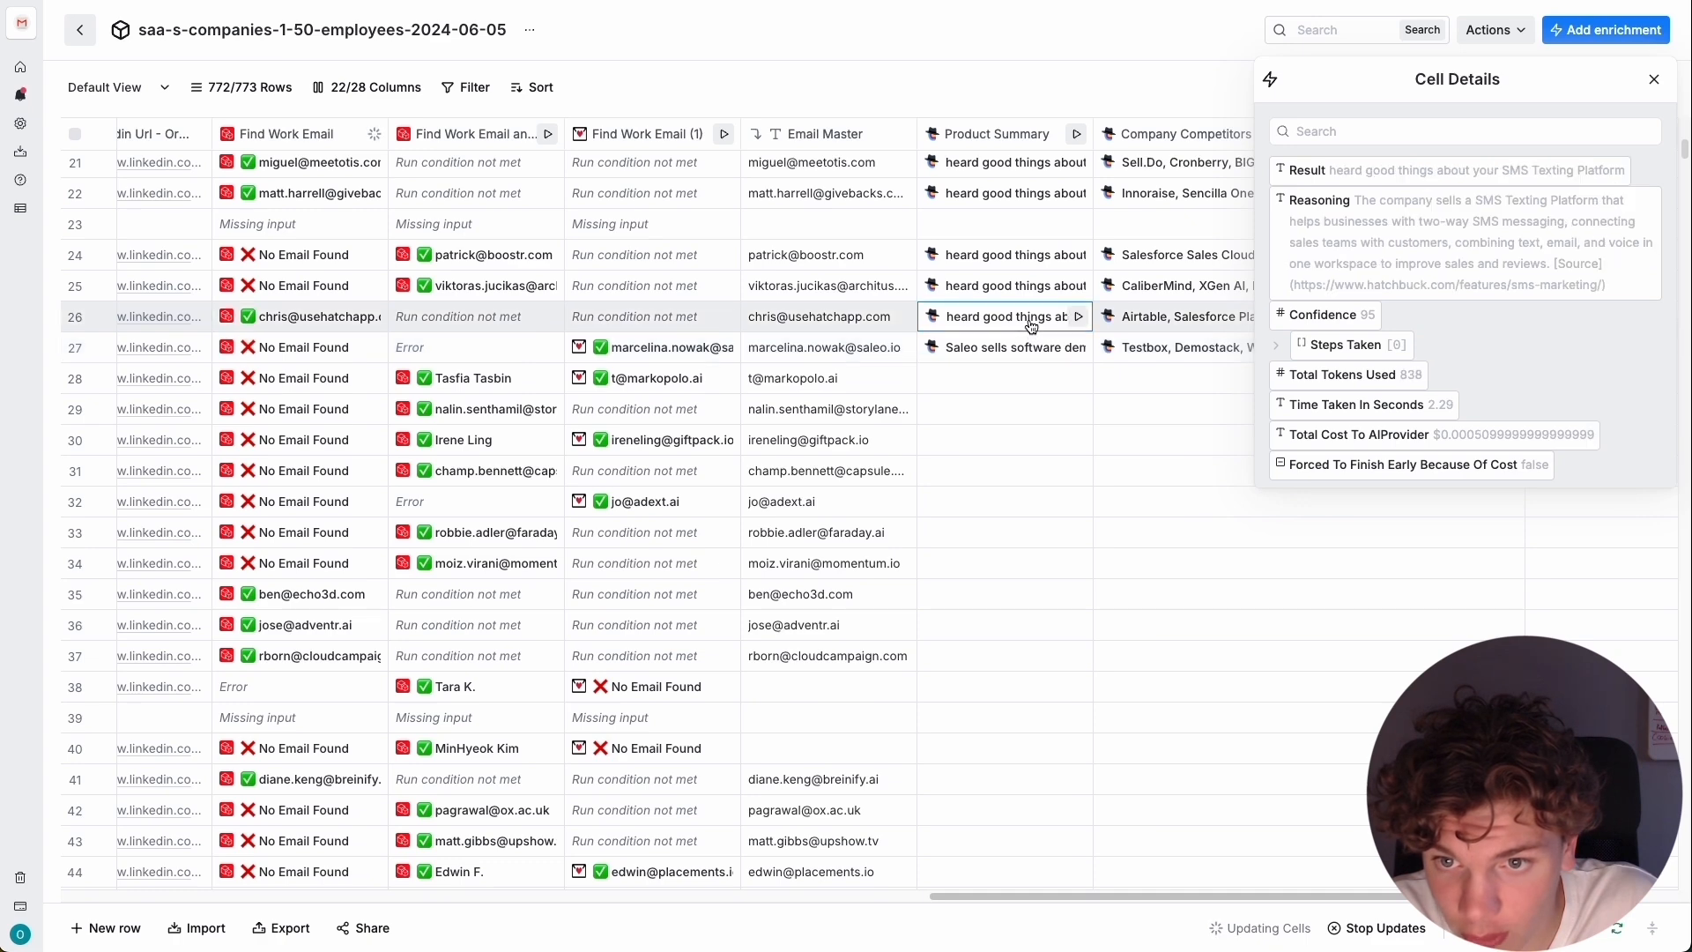
pyautogui.scroll(8, 1040, 316)
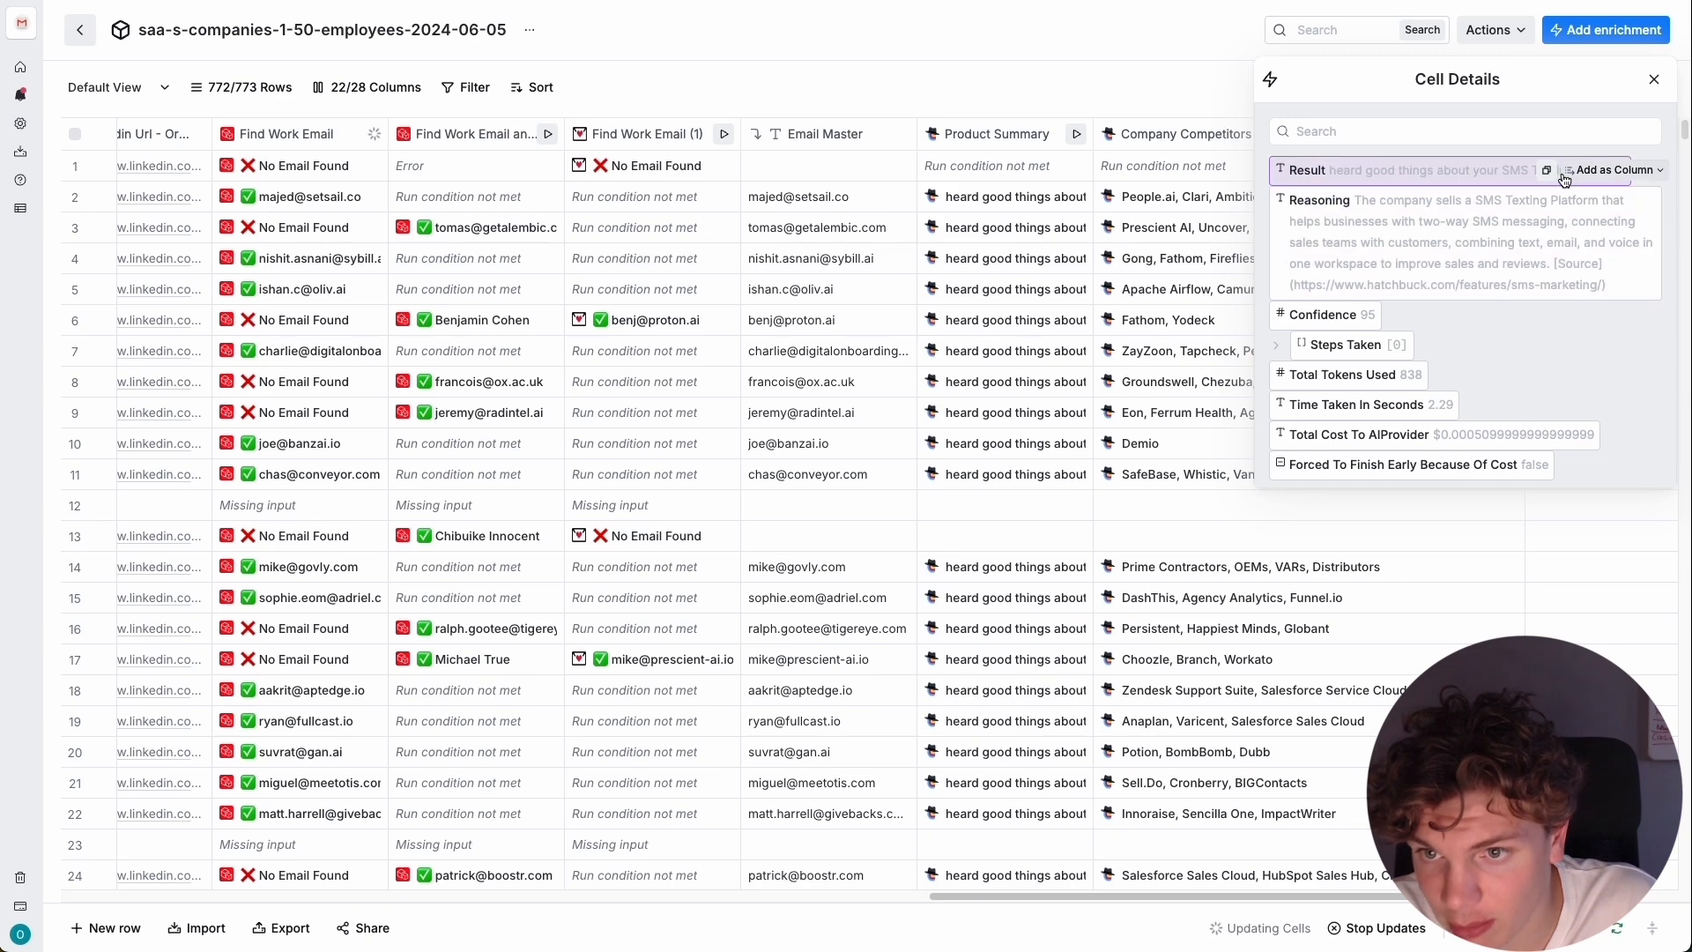
pyautogui.click(1654, 81)
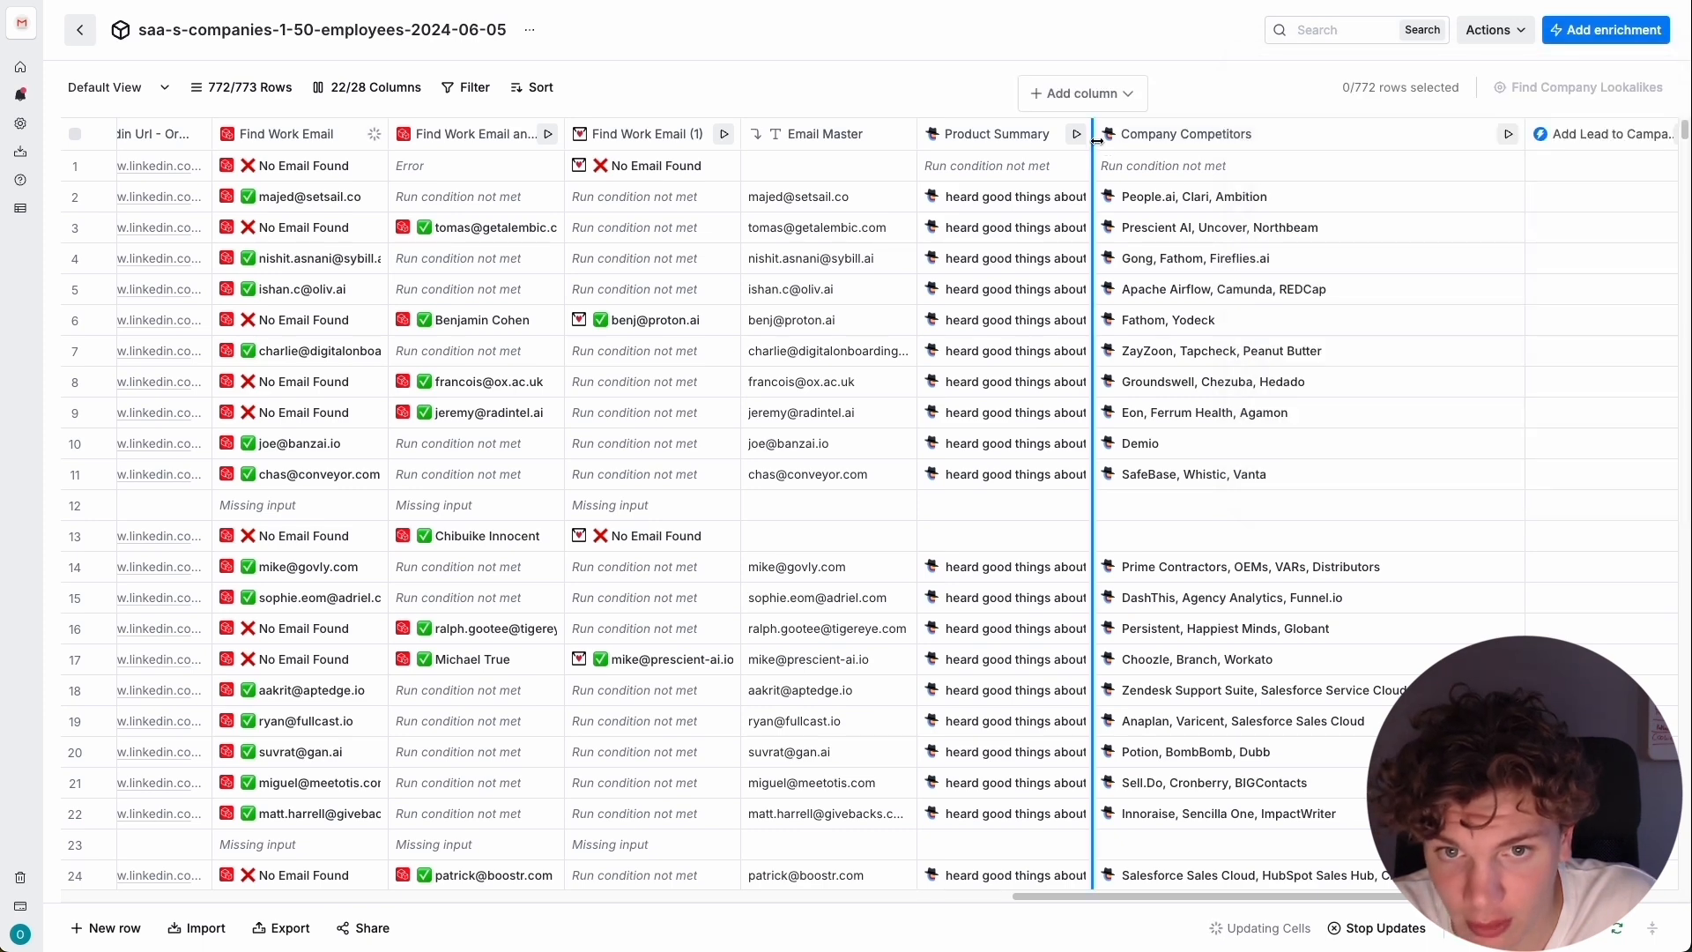
# Add a formula column with the prompt "Get everything from result but make all letters lowercase", inserting the Product Summary result as the reference.
pyautogui.click(1132, 95)
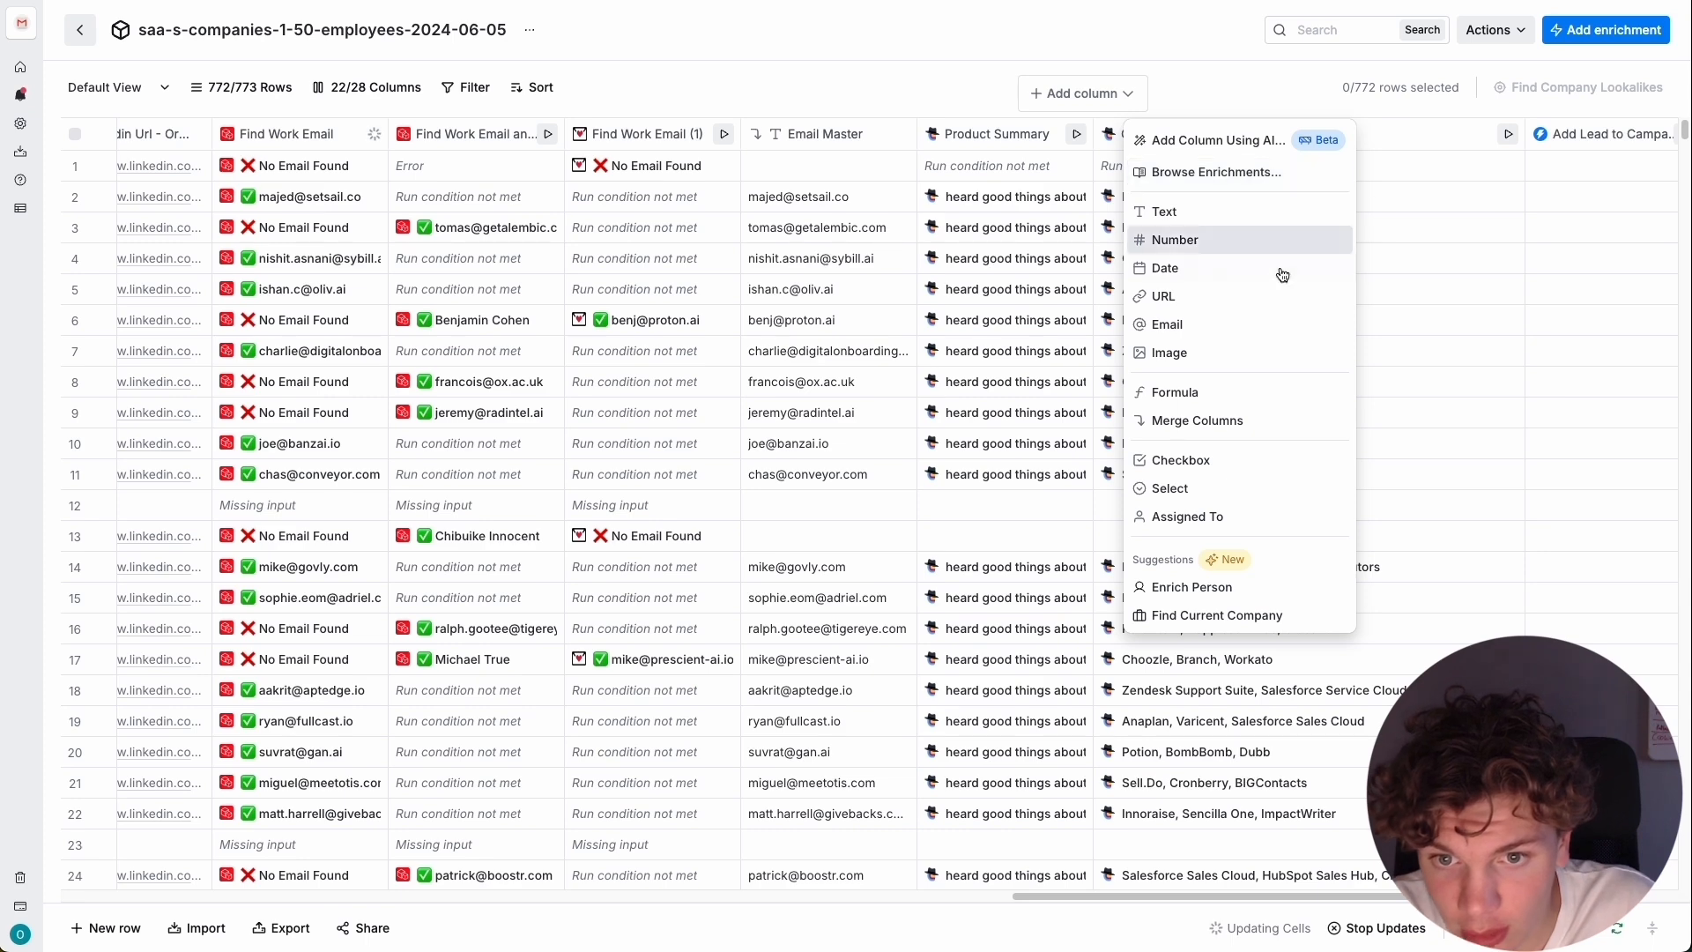
pyautogui.click(1276, 392)
pyautogui.click(656, 291)
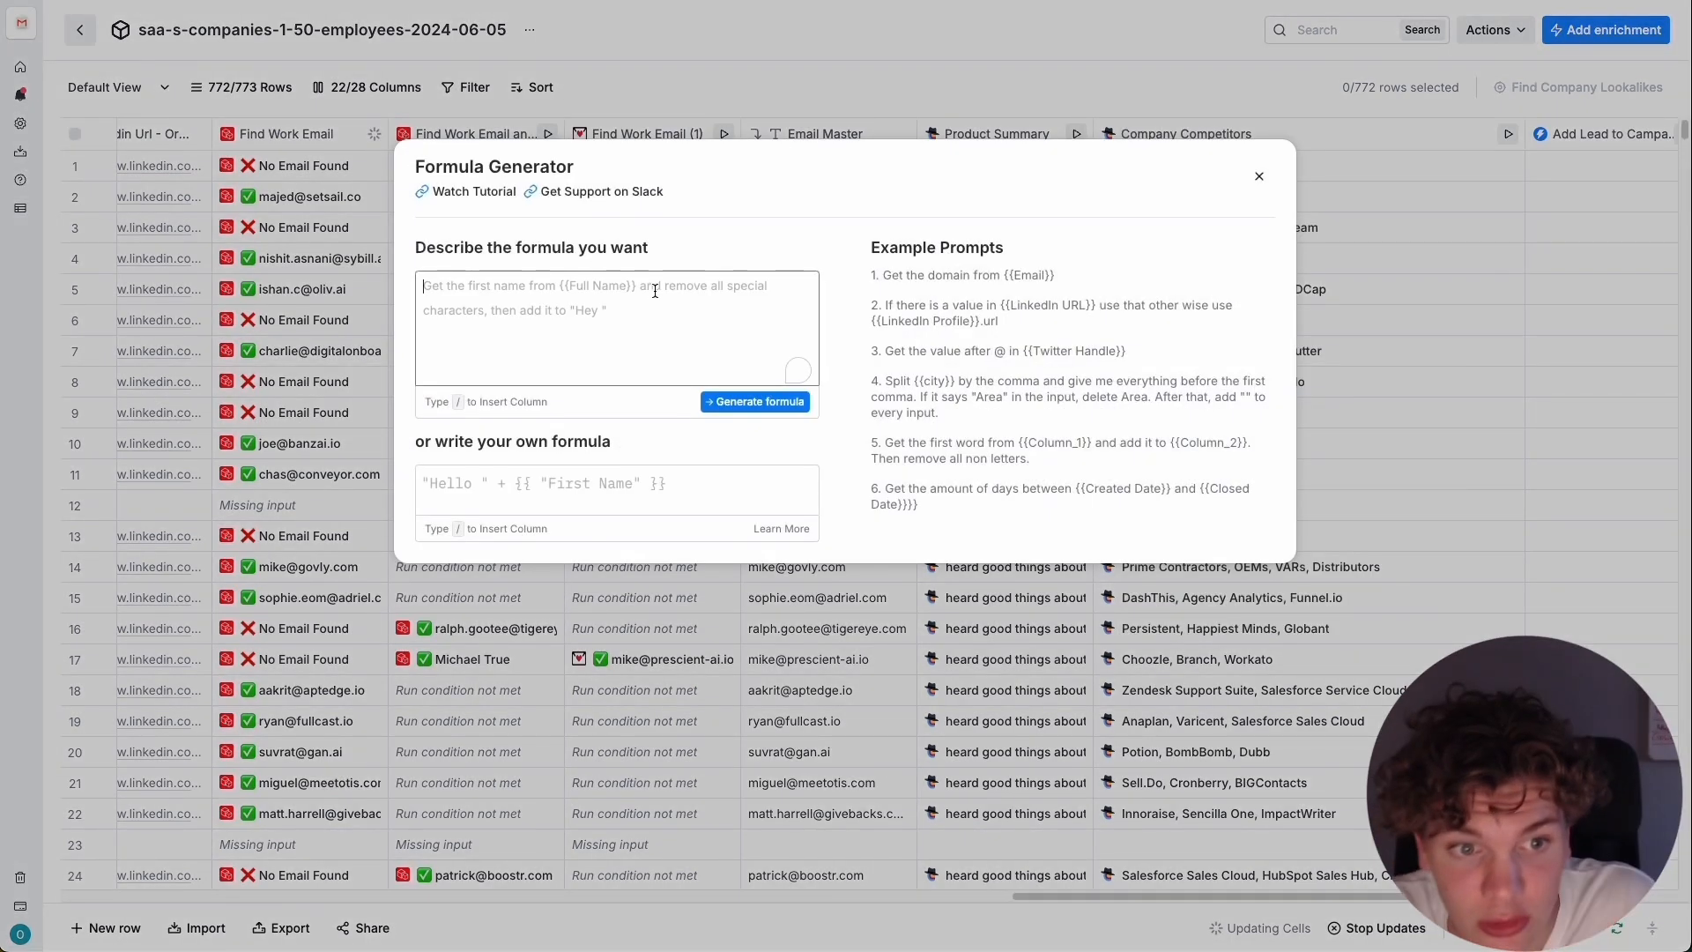
pyautogui.write('Get everythi')
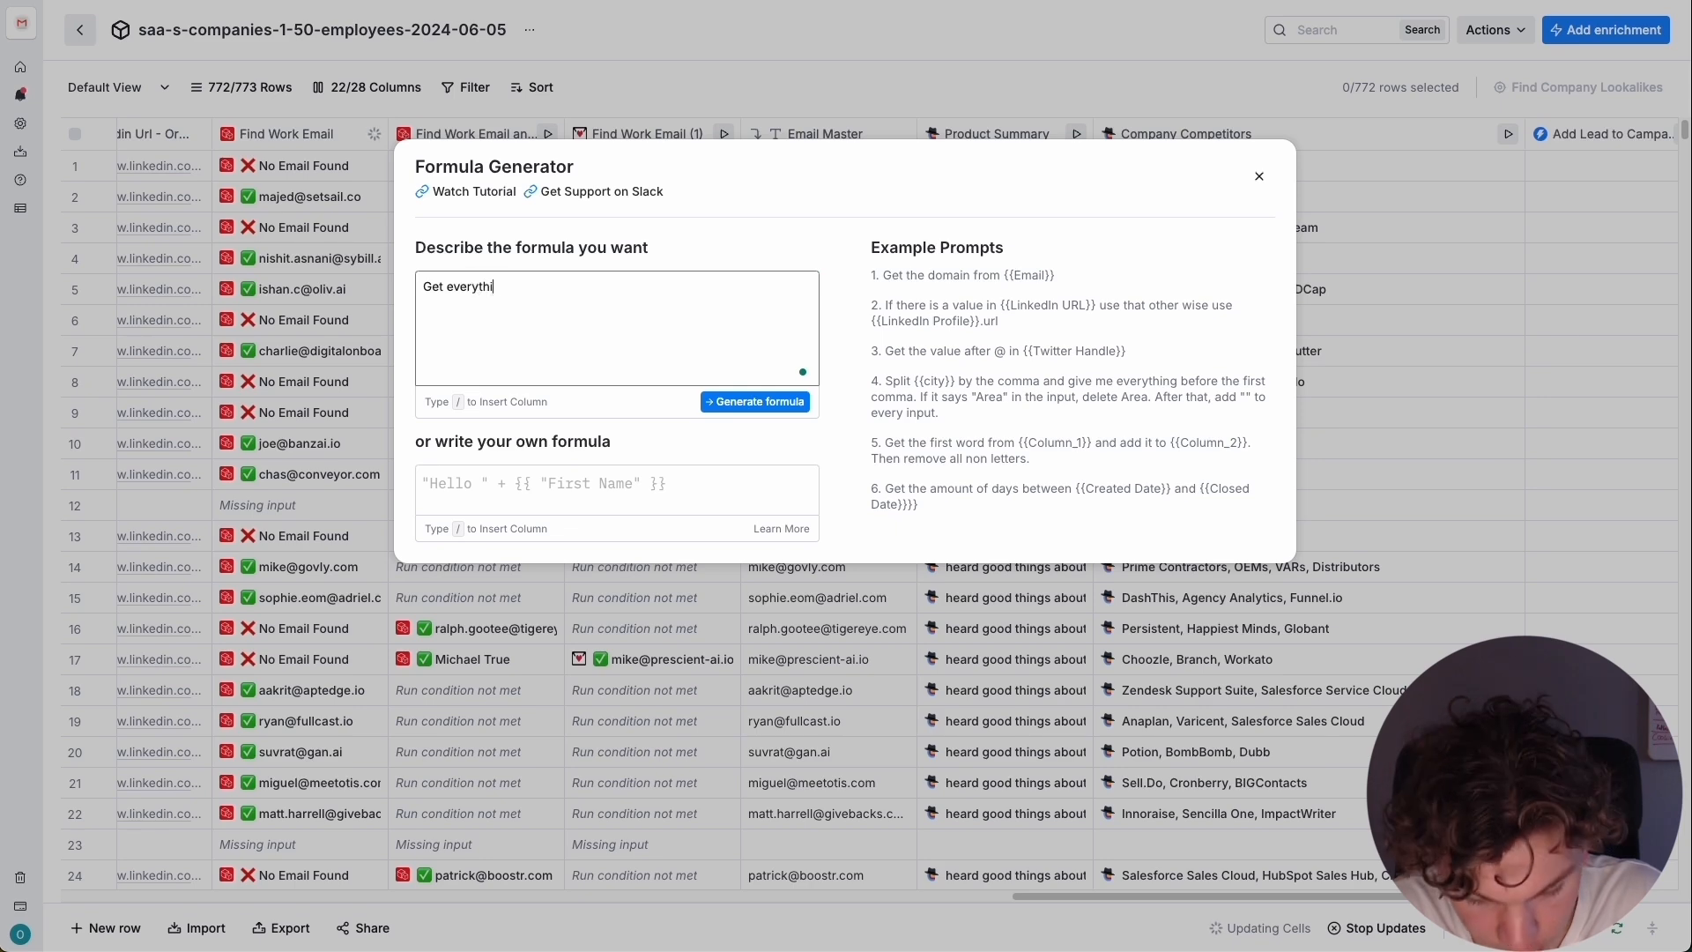
pyautogui.write('ng from /')
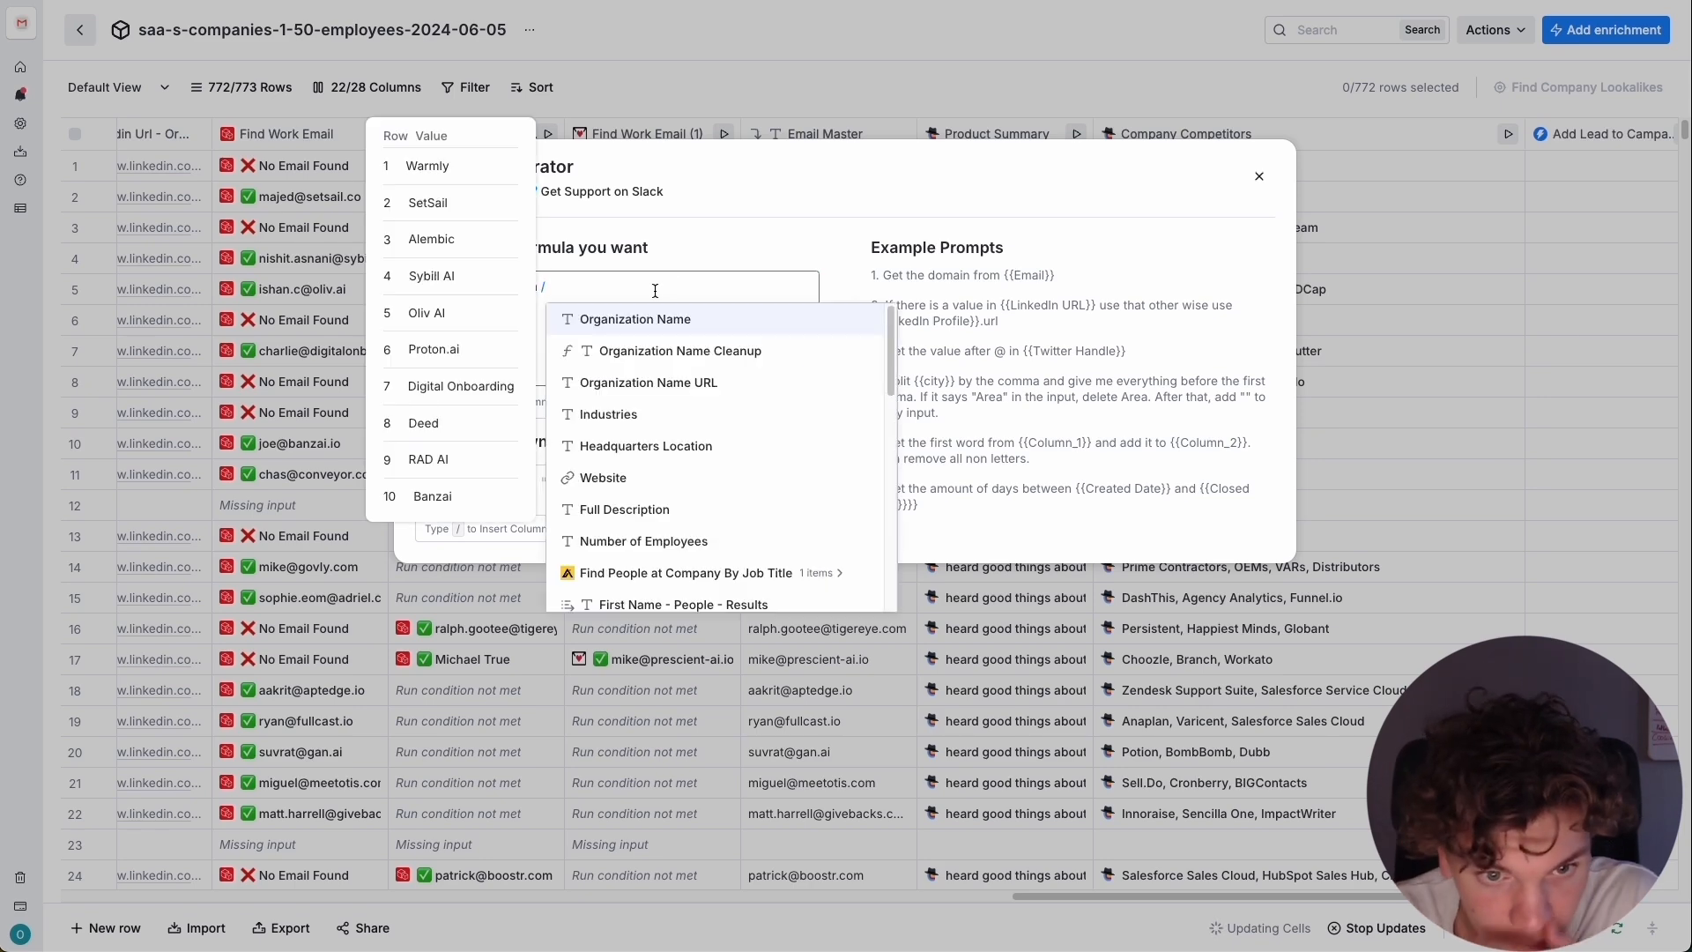
pyautogui.scroll(-5, 696, 458)
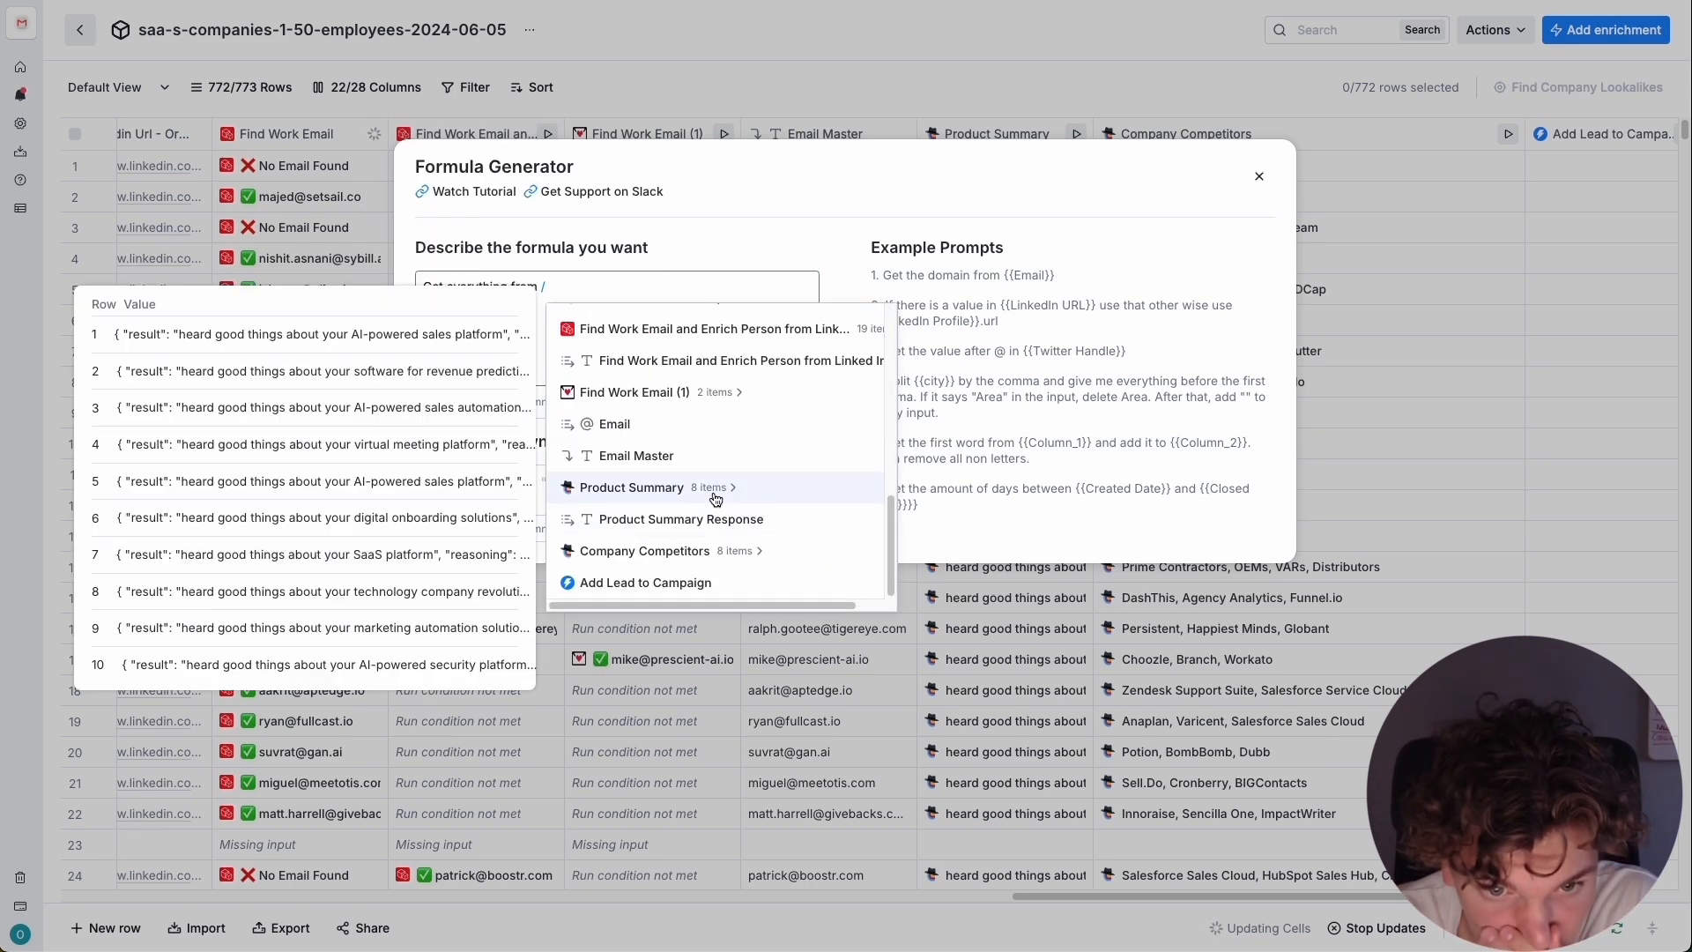
pyautogui.click(704, 489)
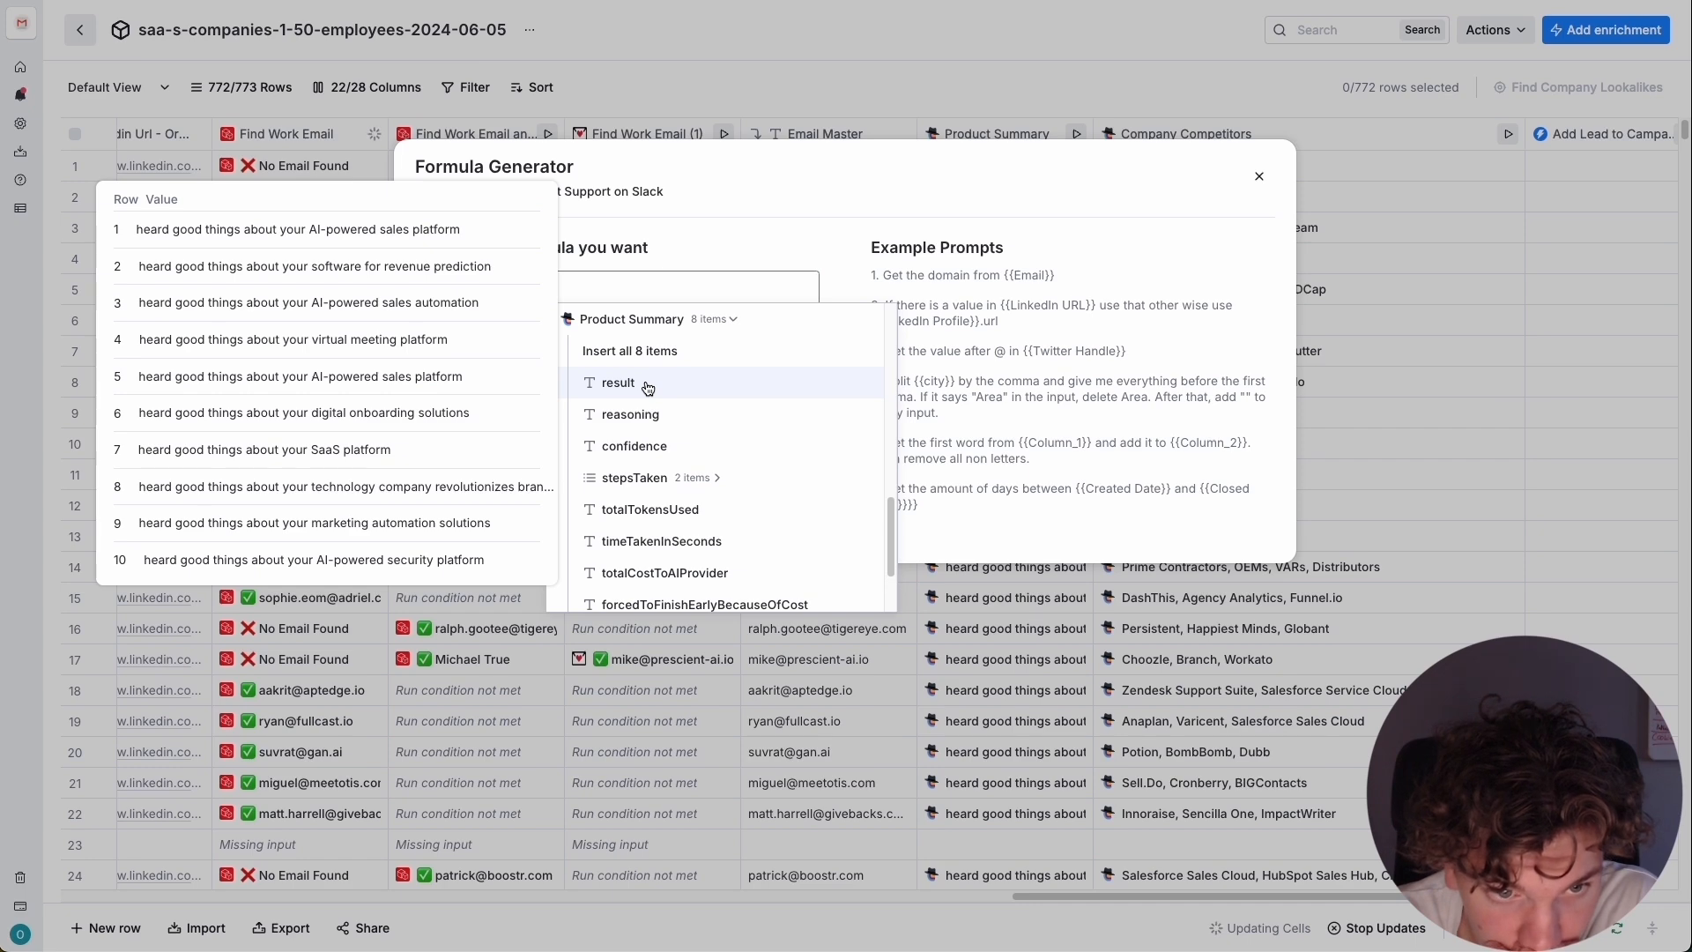
pyautogui.click(649, 389)
pyautogui.write('but make all letters lowercase')
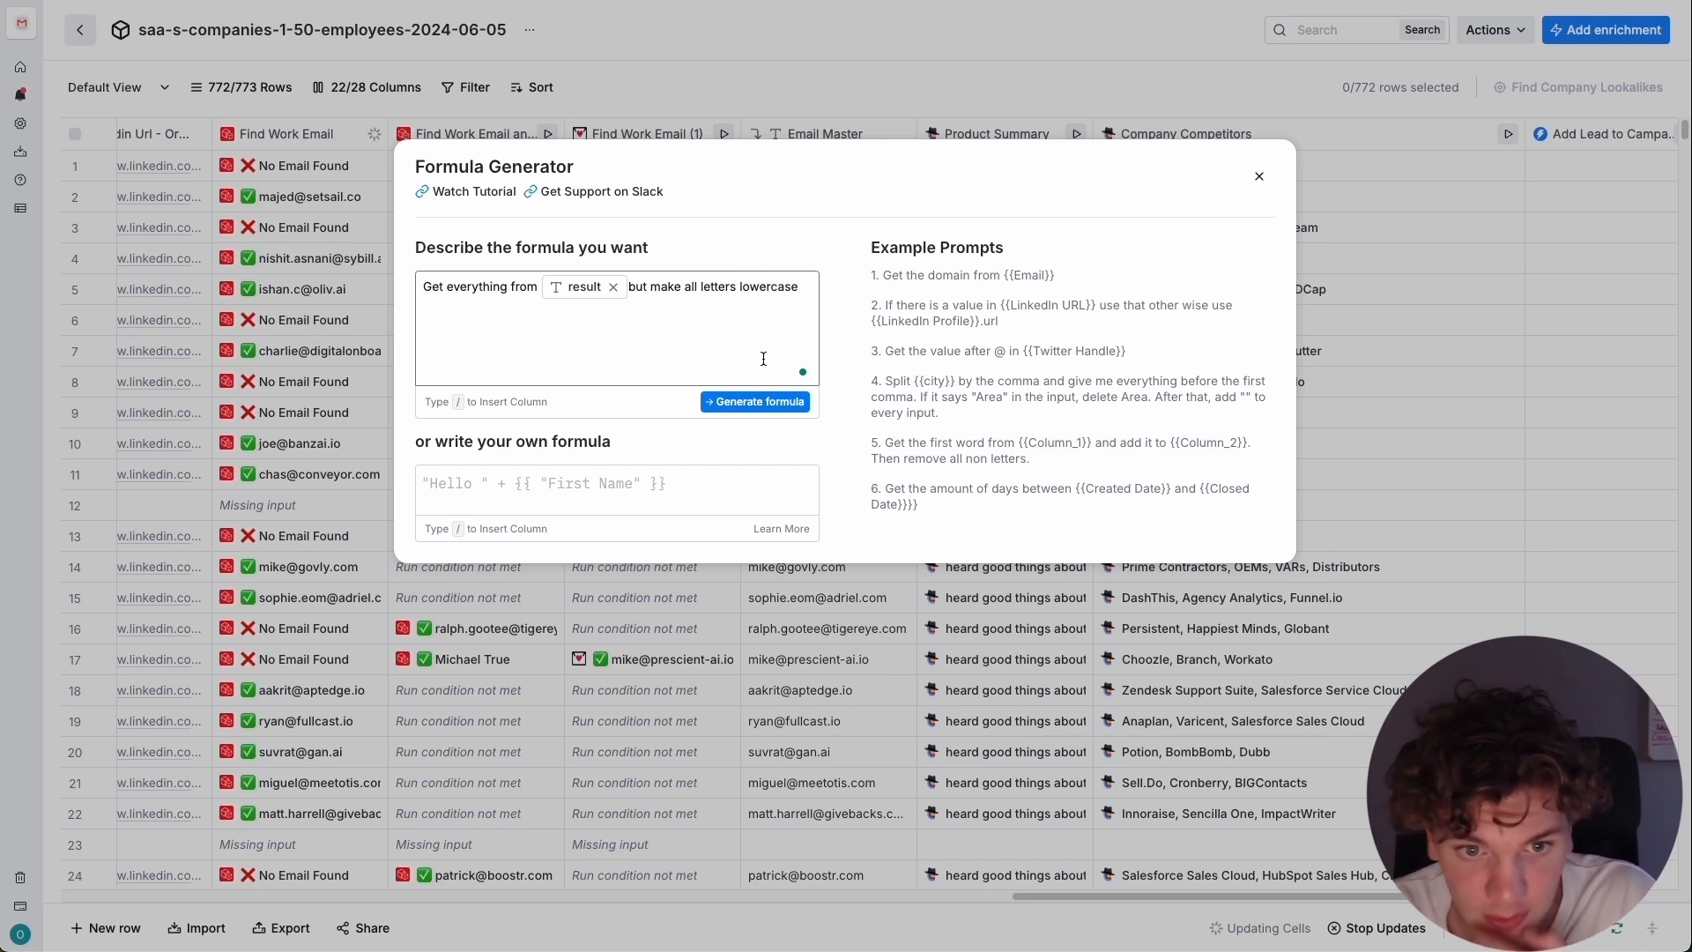
# Generate and save the lowercase formula, and place its new column between Product Summary and Company Competitors.
pyautogui.click(755, 402)
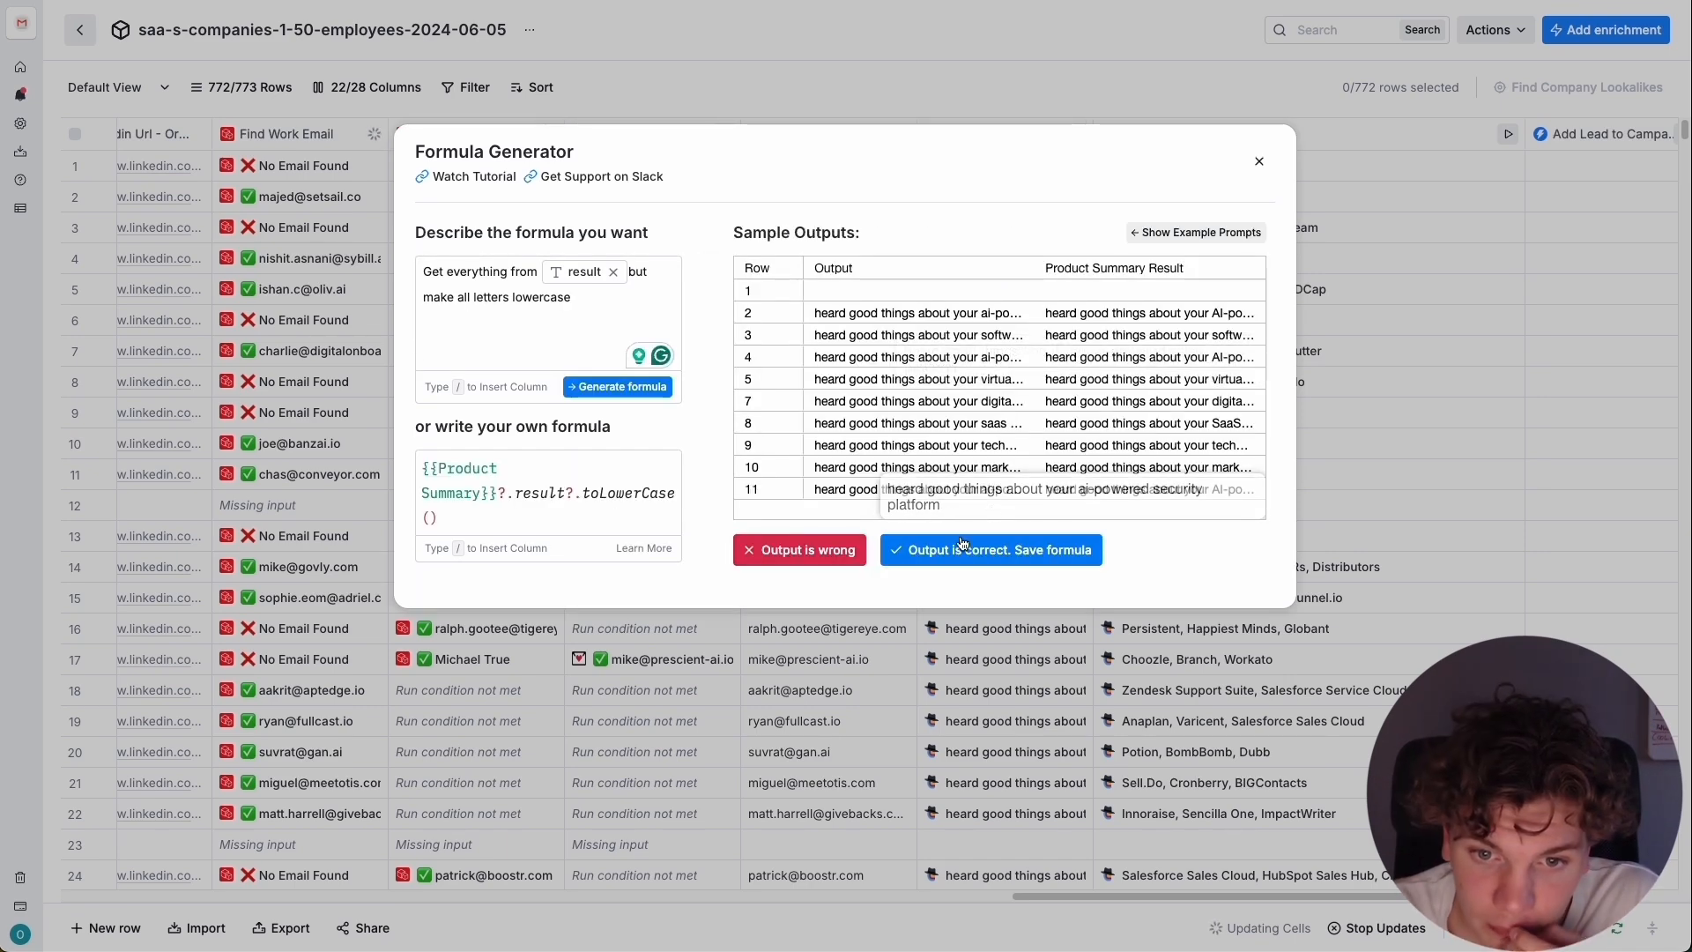
pyautogui.click(963, 544)
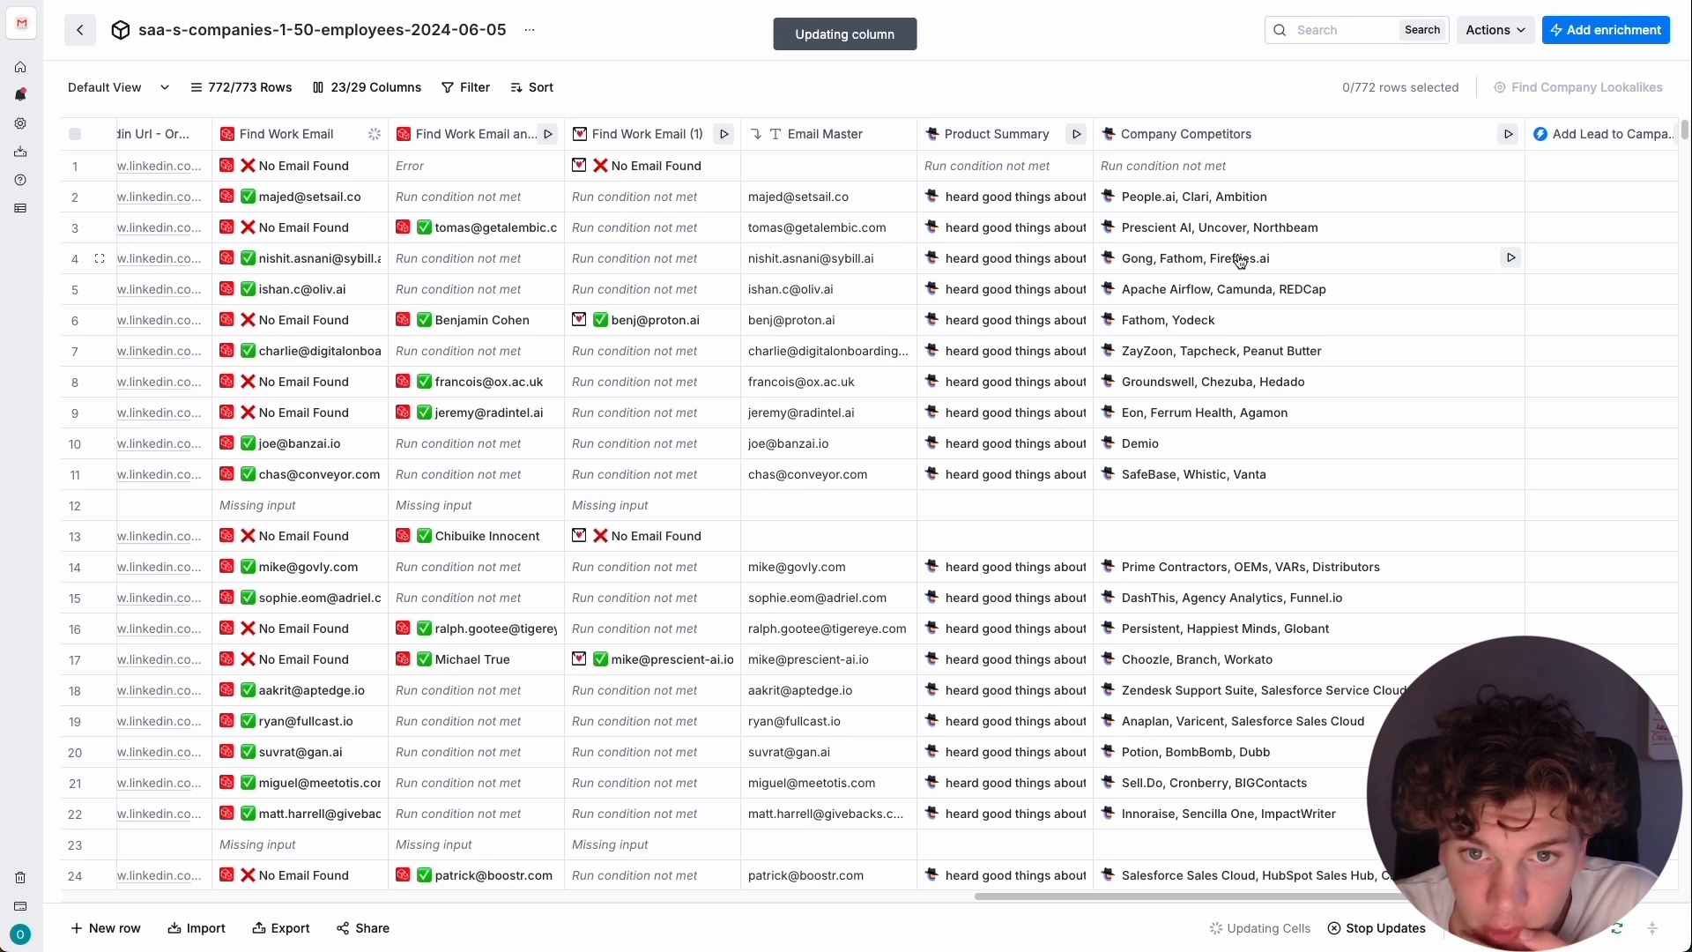
pyautogui.moveTo(1139, 895); pyautogui.dragTo(1266, 895)
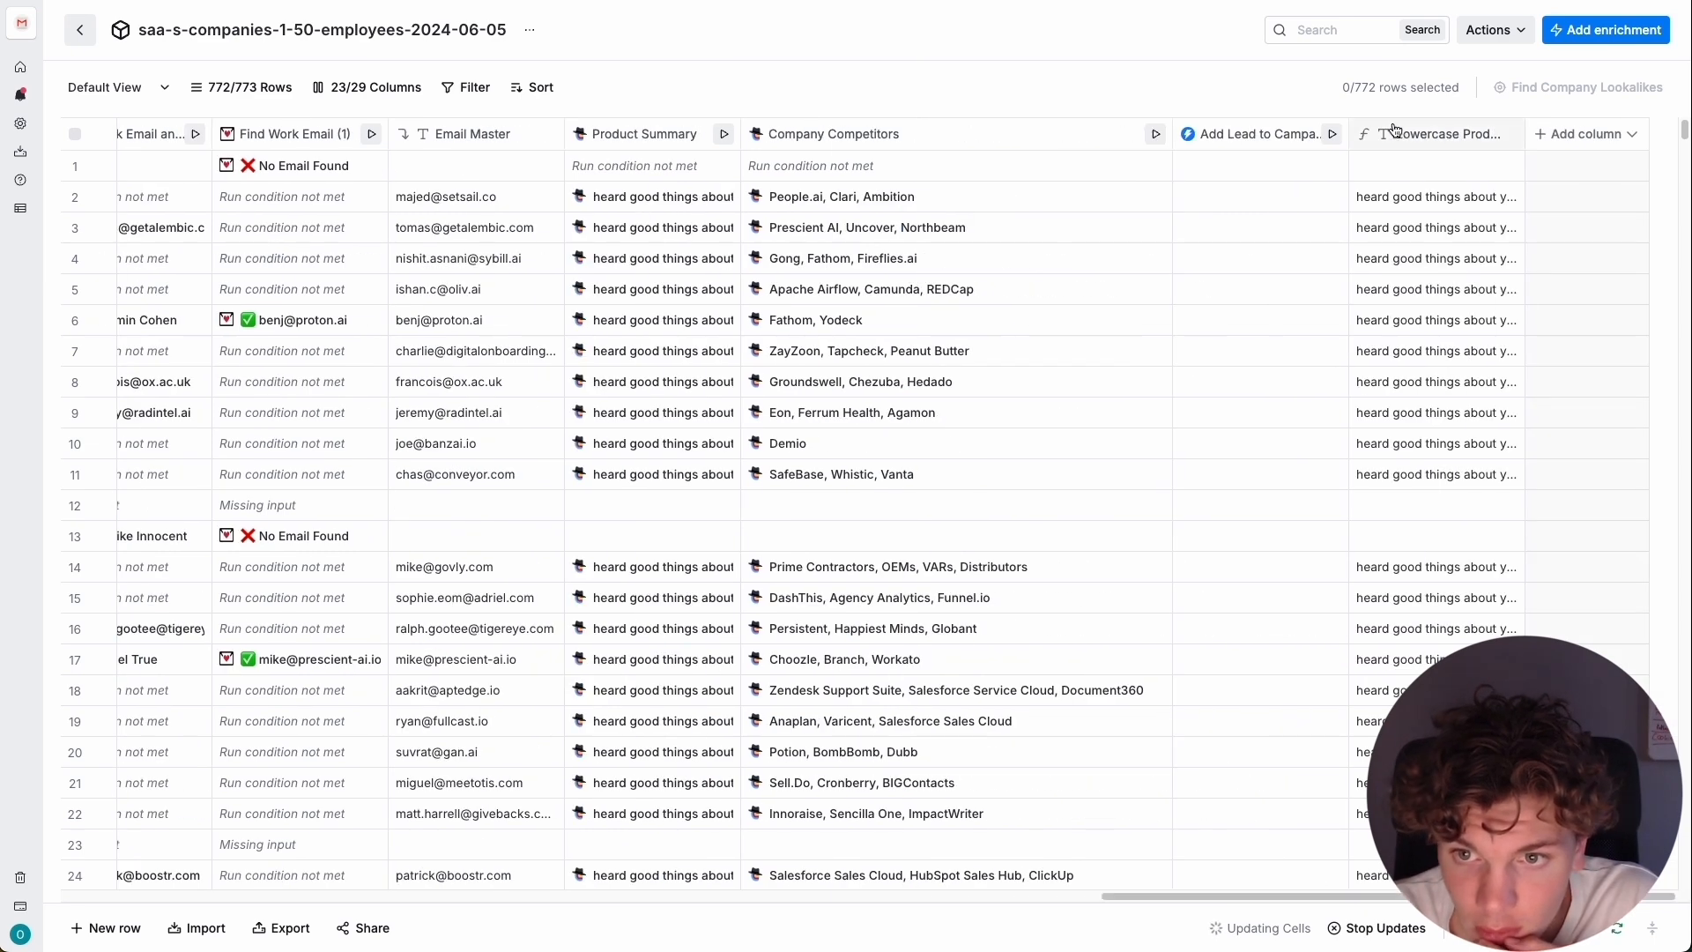
pyautogui.moveTo(1390, 137); pyautogui.dragTo(800, 146)
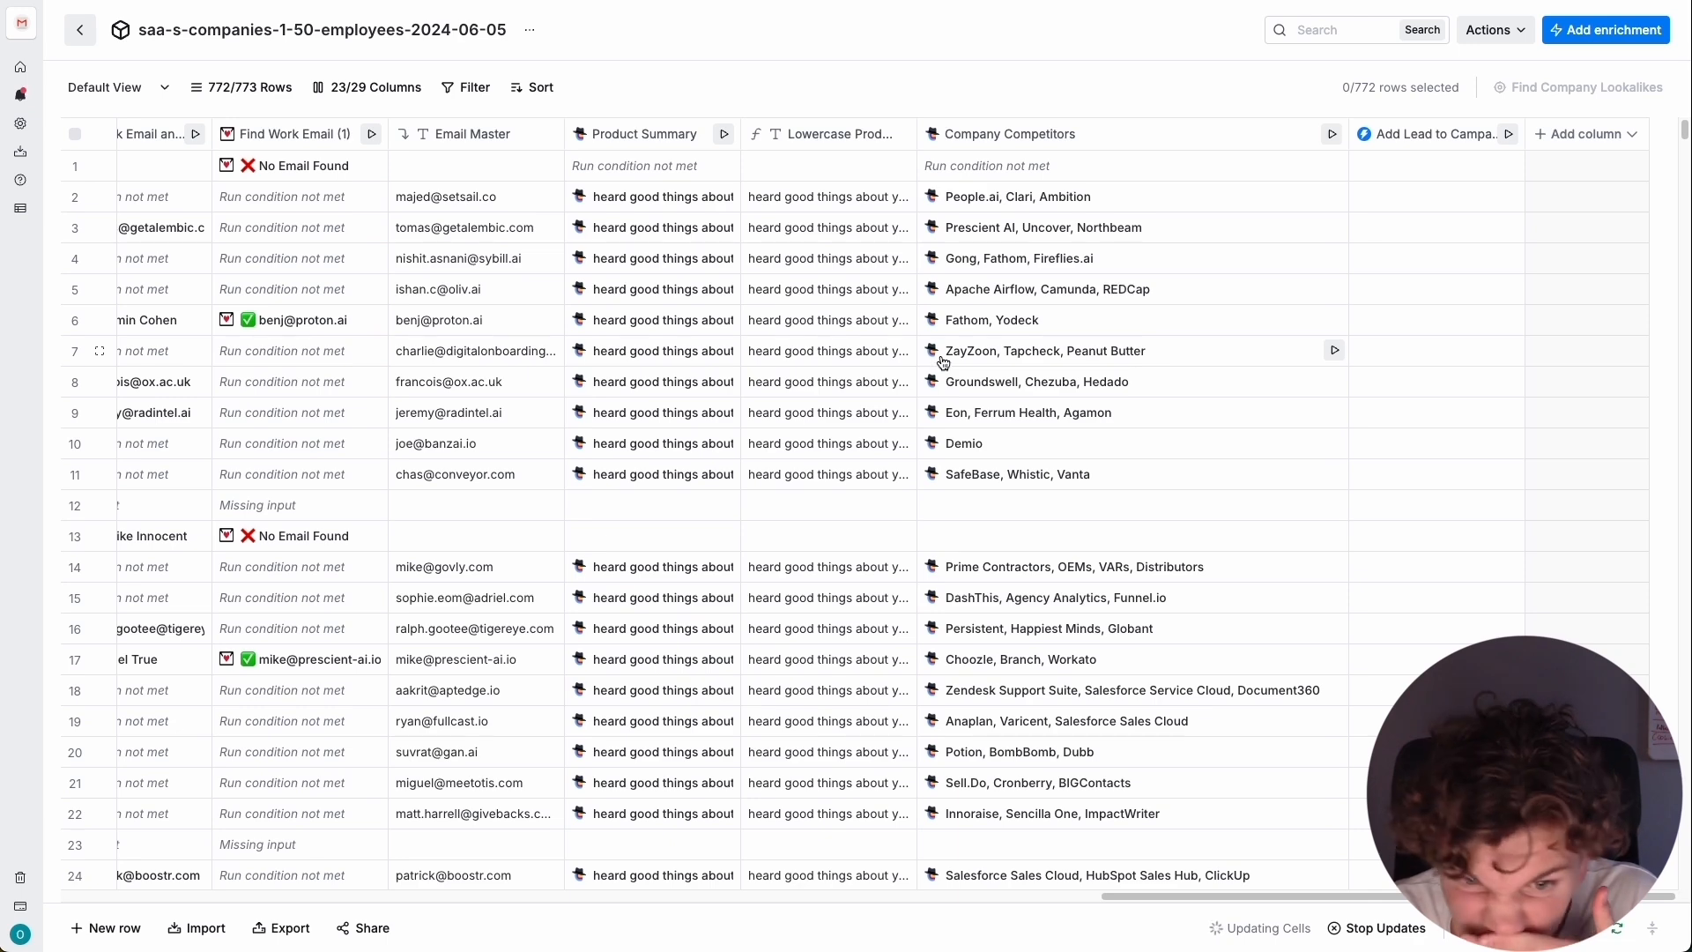
# Reopen the Add Lead to Campaign settings and add a custom variable named Heard good, mapped to the Lowercase Product Summary column.
pyautogui.click(1408, 144)
pyautogui.click(1416, 217)
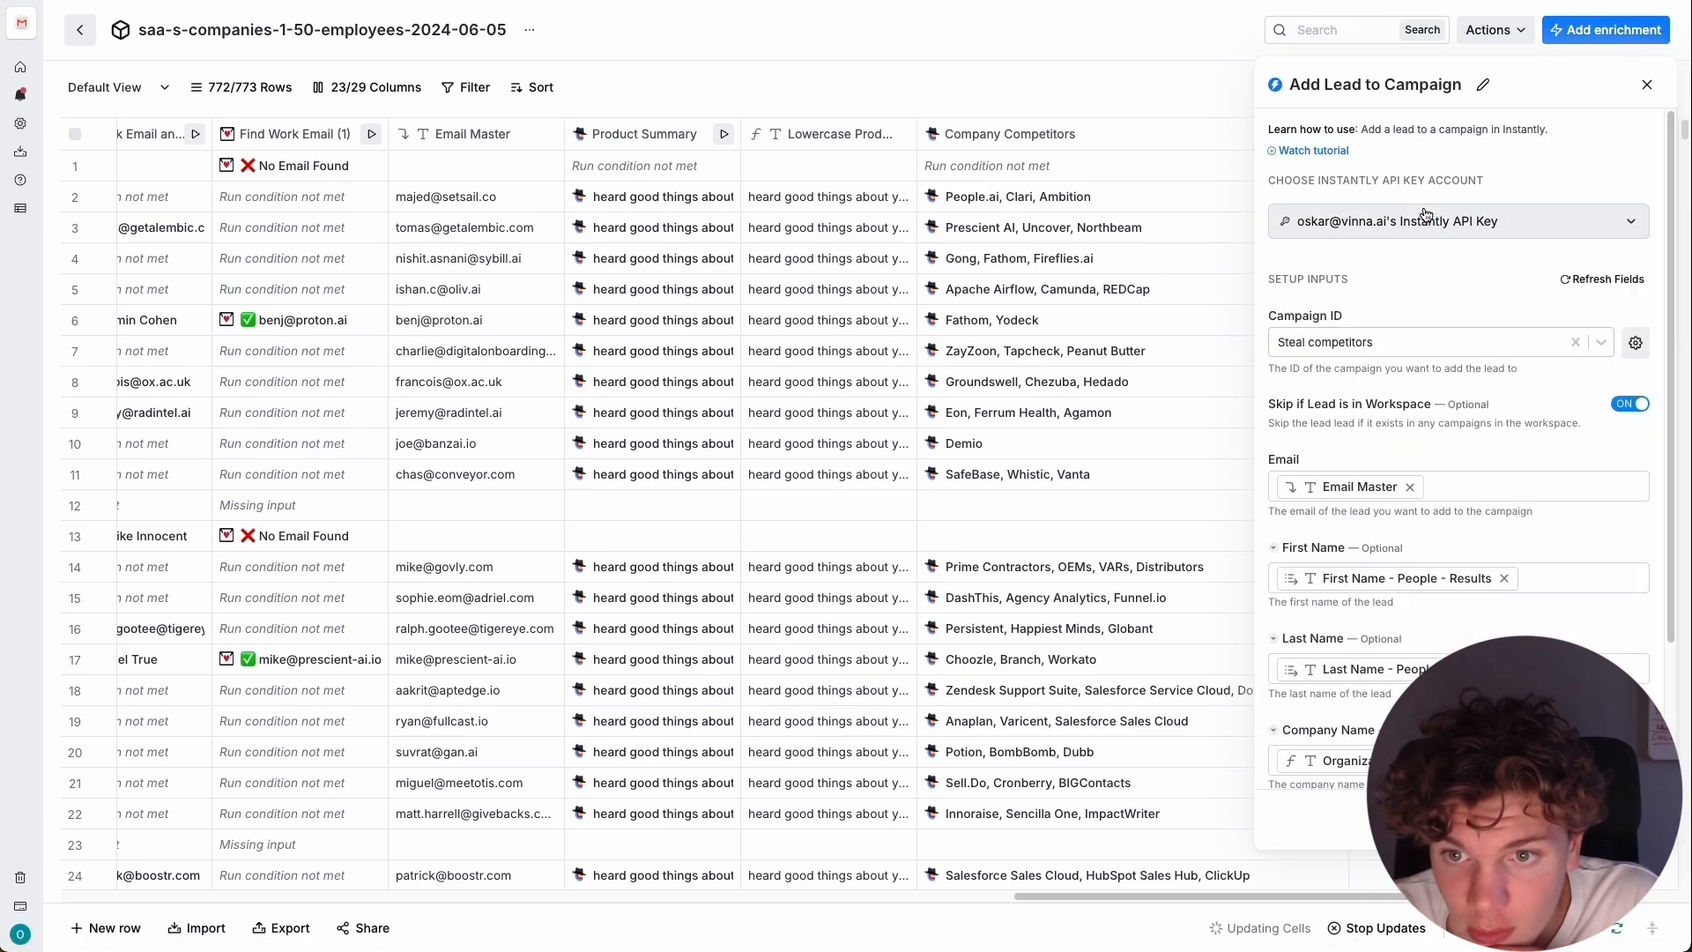
pyautogui.scroll(-2, 1288, 691)
pyautogui.click(1288, 692)
pyautogui.scroll(-2, 1288, 691)
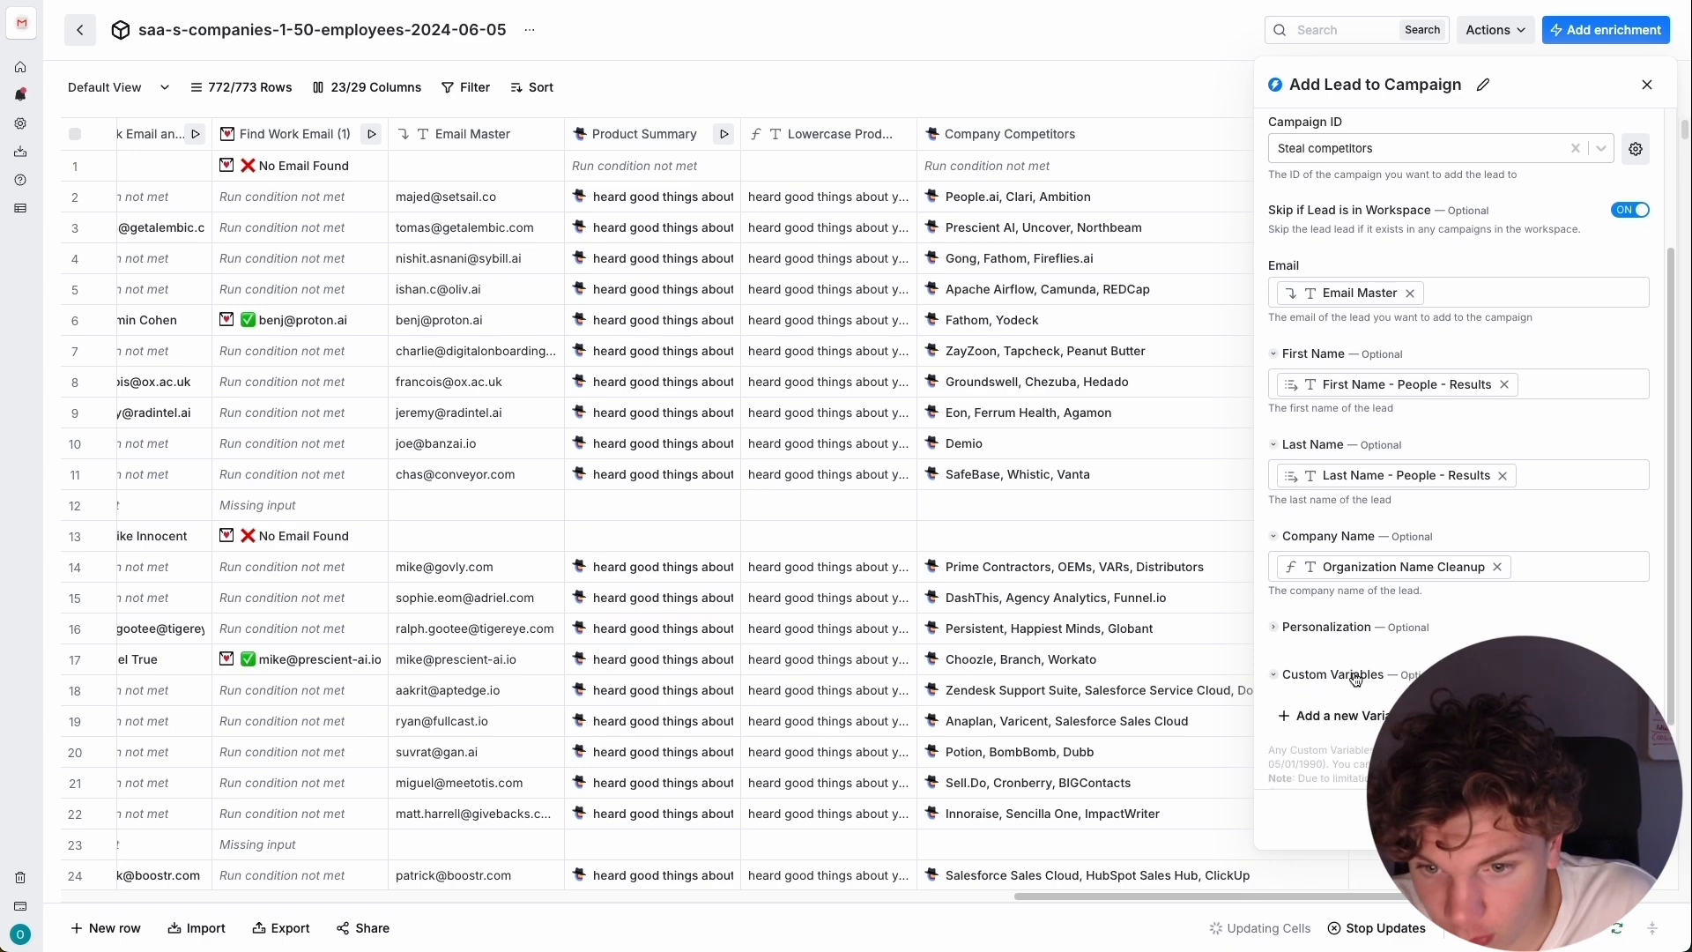
pyautogui.click(1387, 656)
pyautogui.click(1327, 653)
pyautogui.tripleClick(1327, 653)
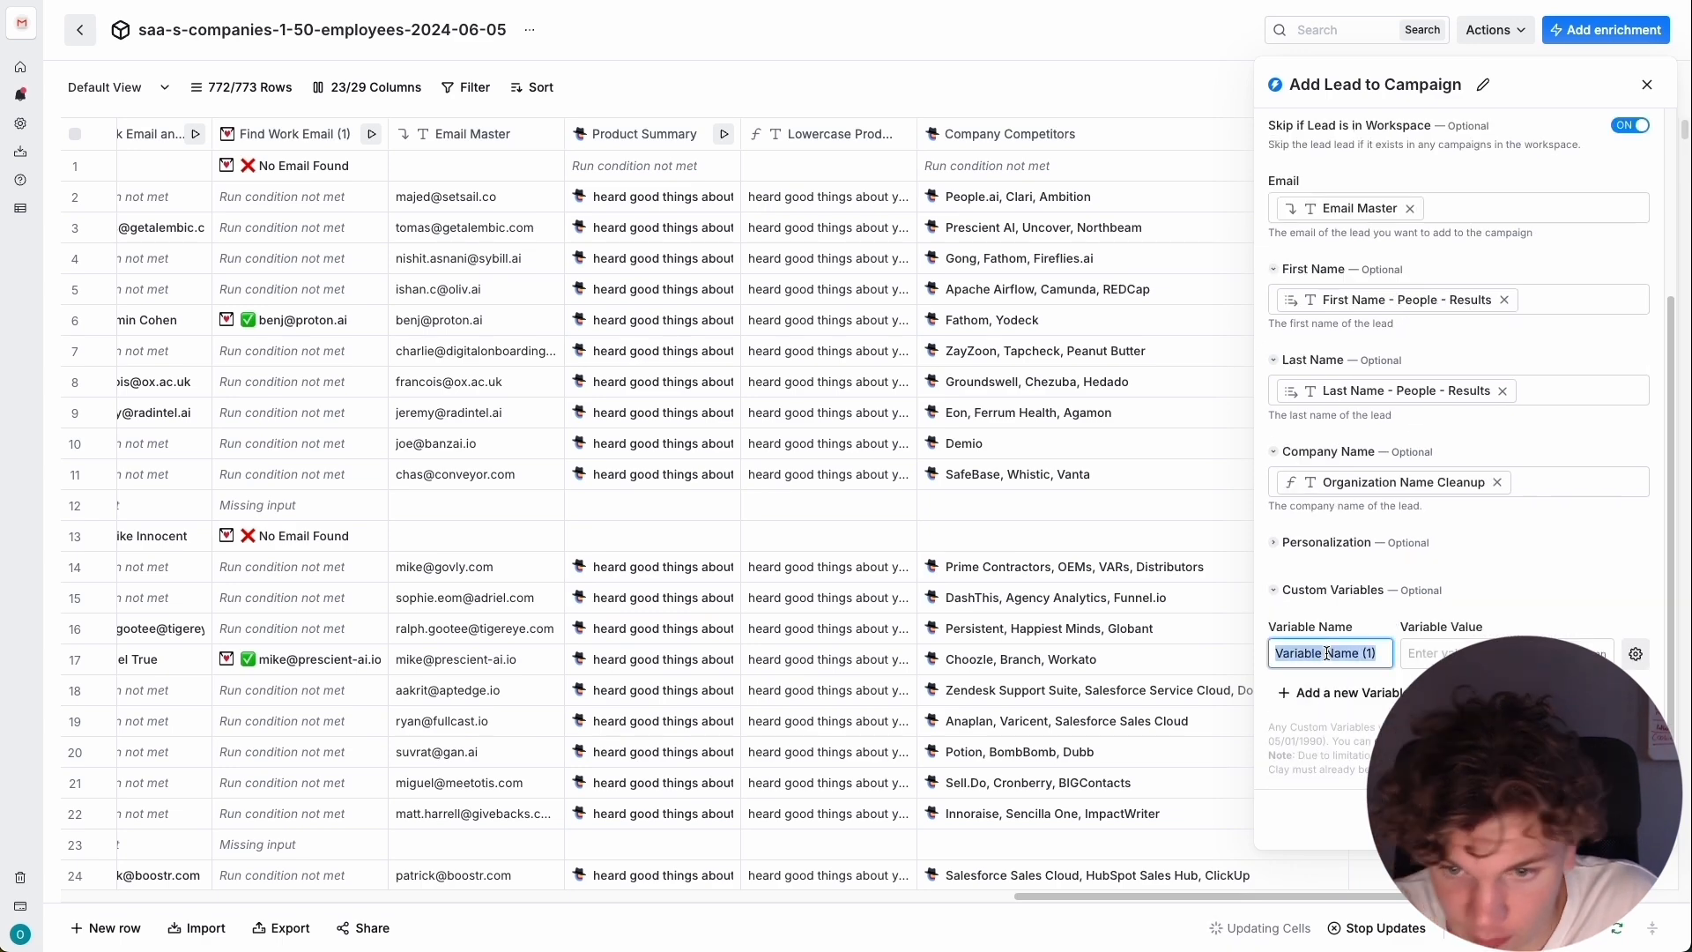
pyautogui.write('Heard good')
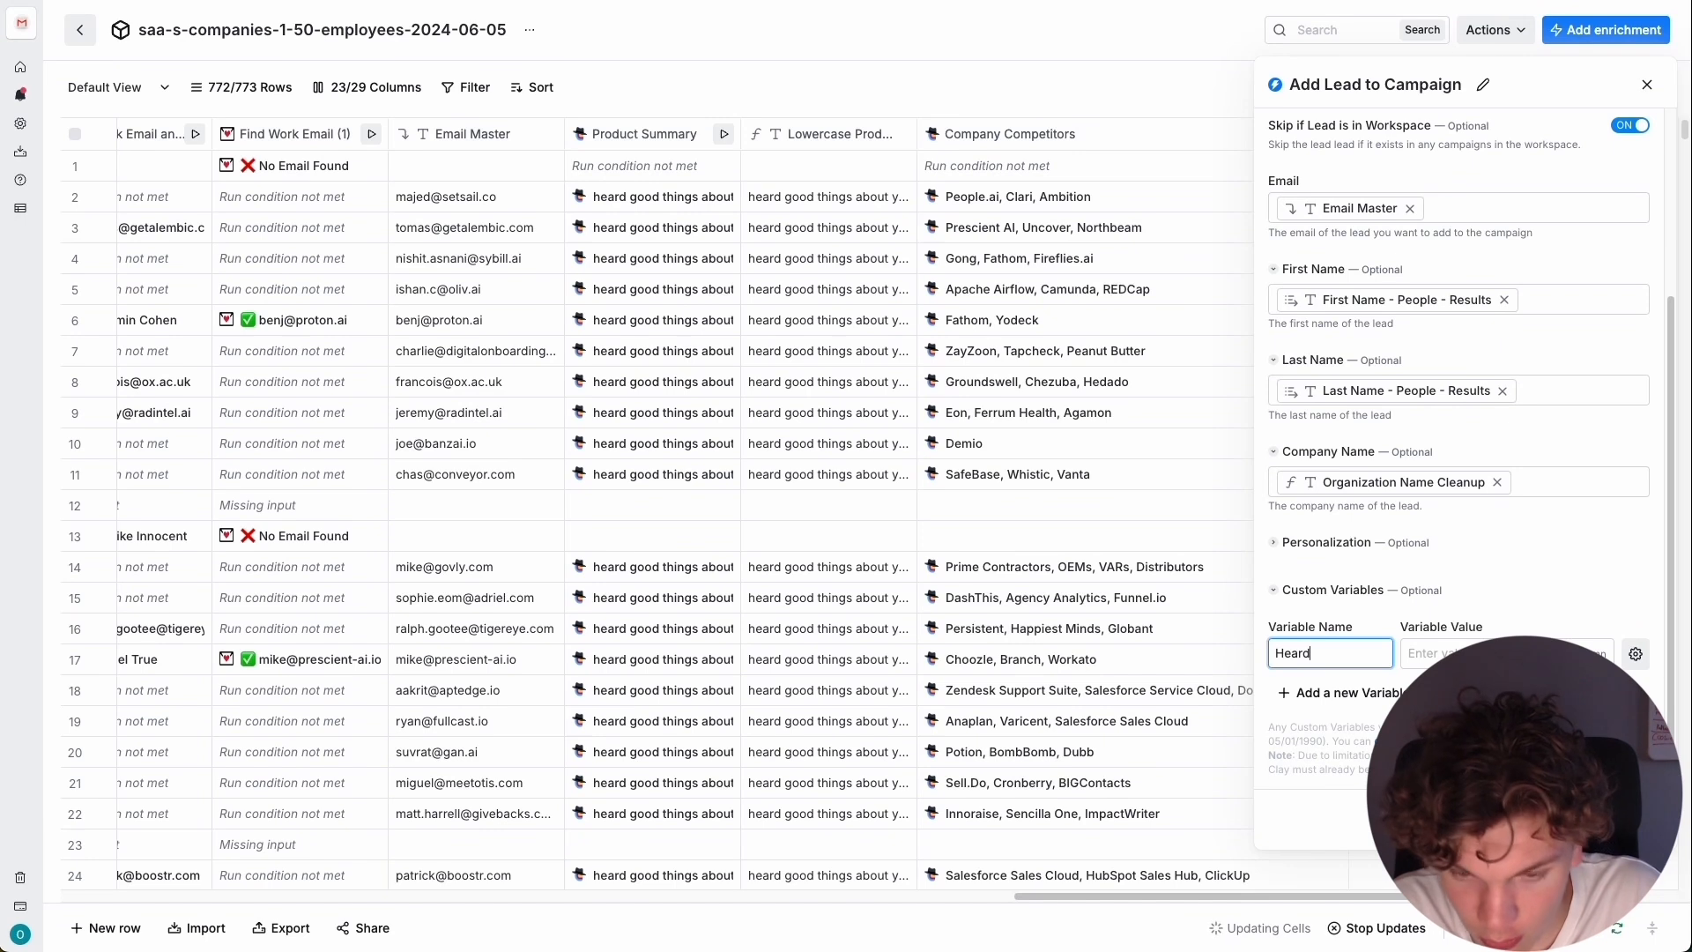
pyautogui.click(1477, 650)
pyautogui.write('/')
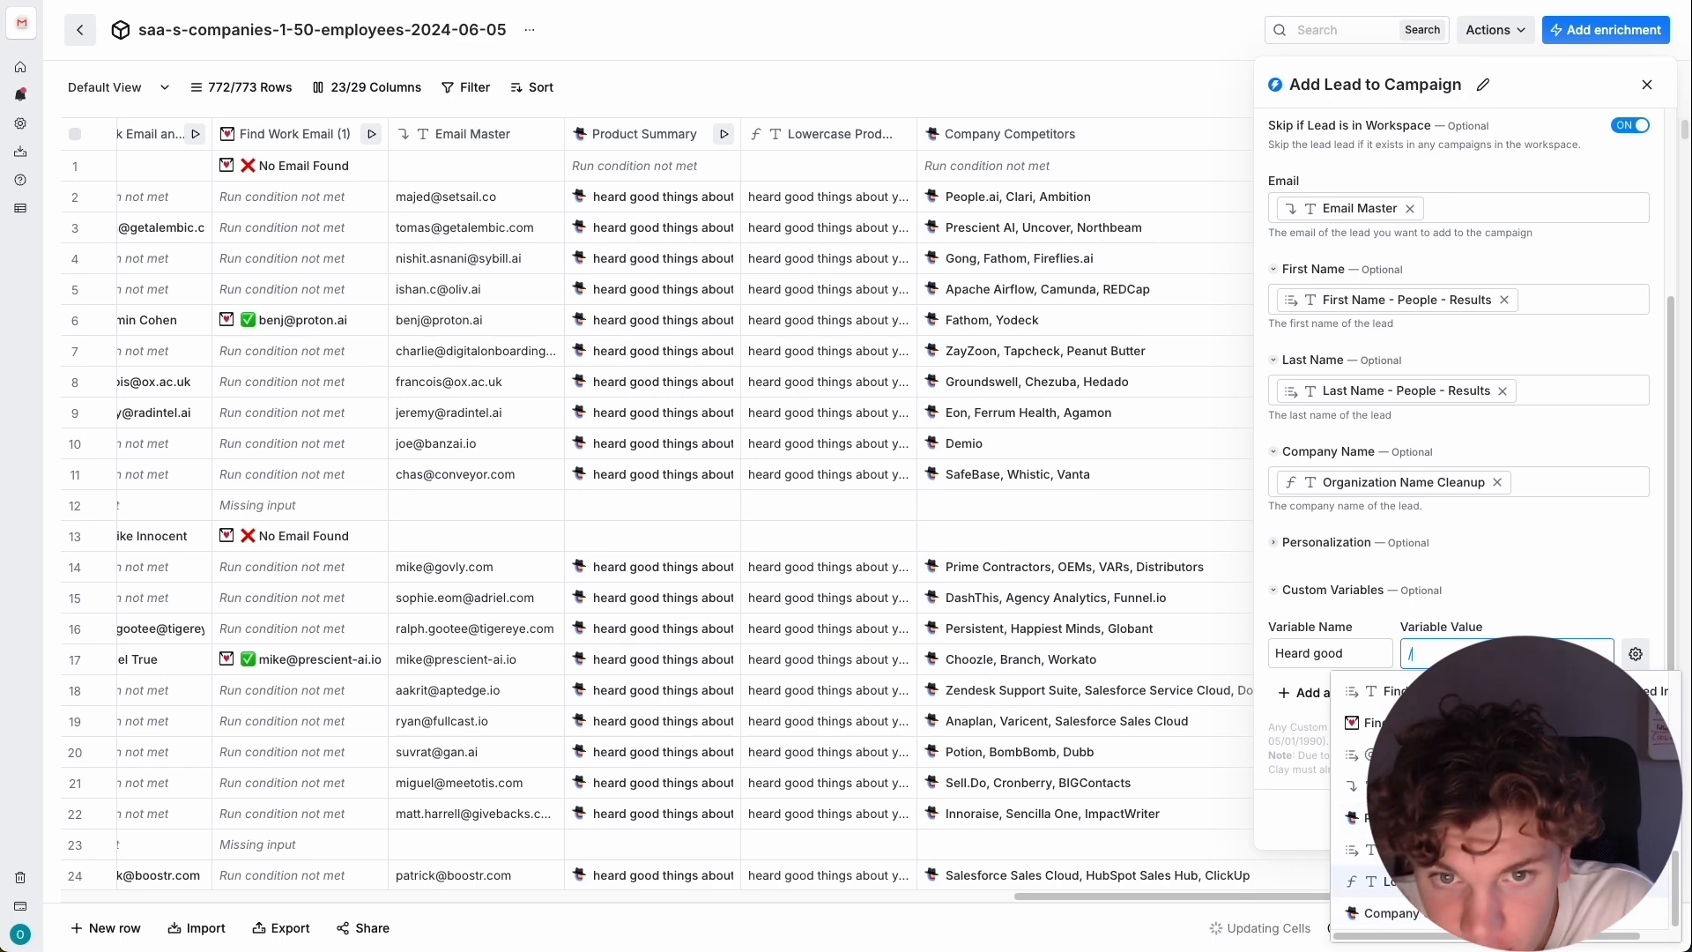
pyautogui.click(1453, 881)
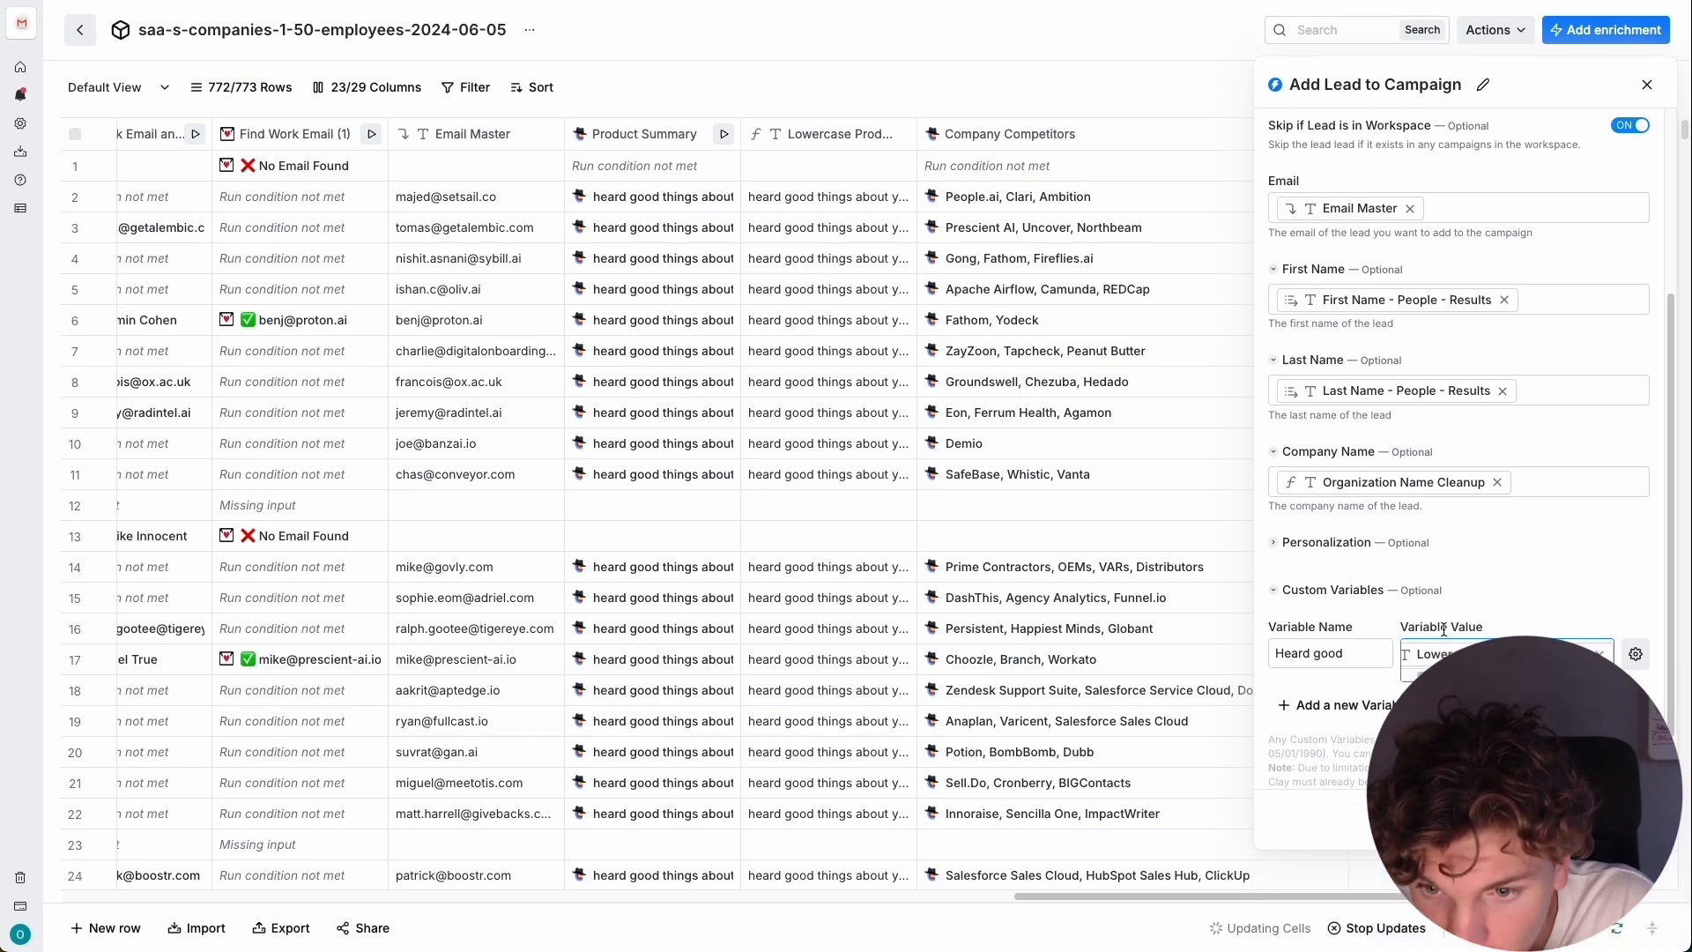
# Add a second custom variable named Competitors and map it to the result of the Company Competitors column.
pyautogui.scroll(-1, 1444, 629)
pyautogui.click(1424, 648)
pyautogui.scroll(-1, 1357, 642)
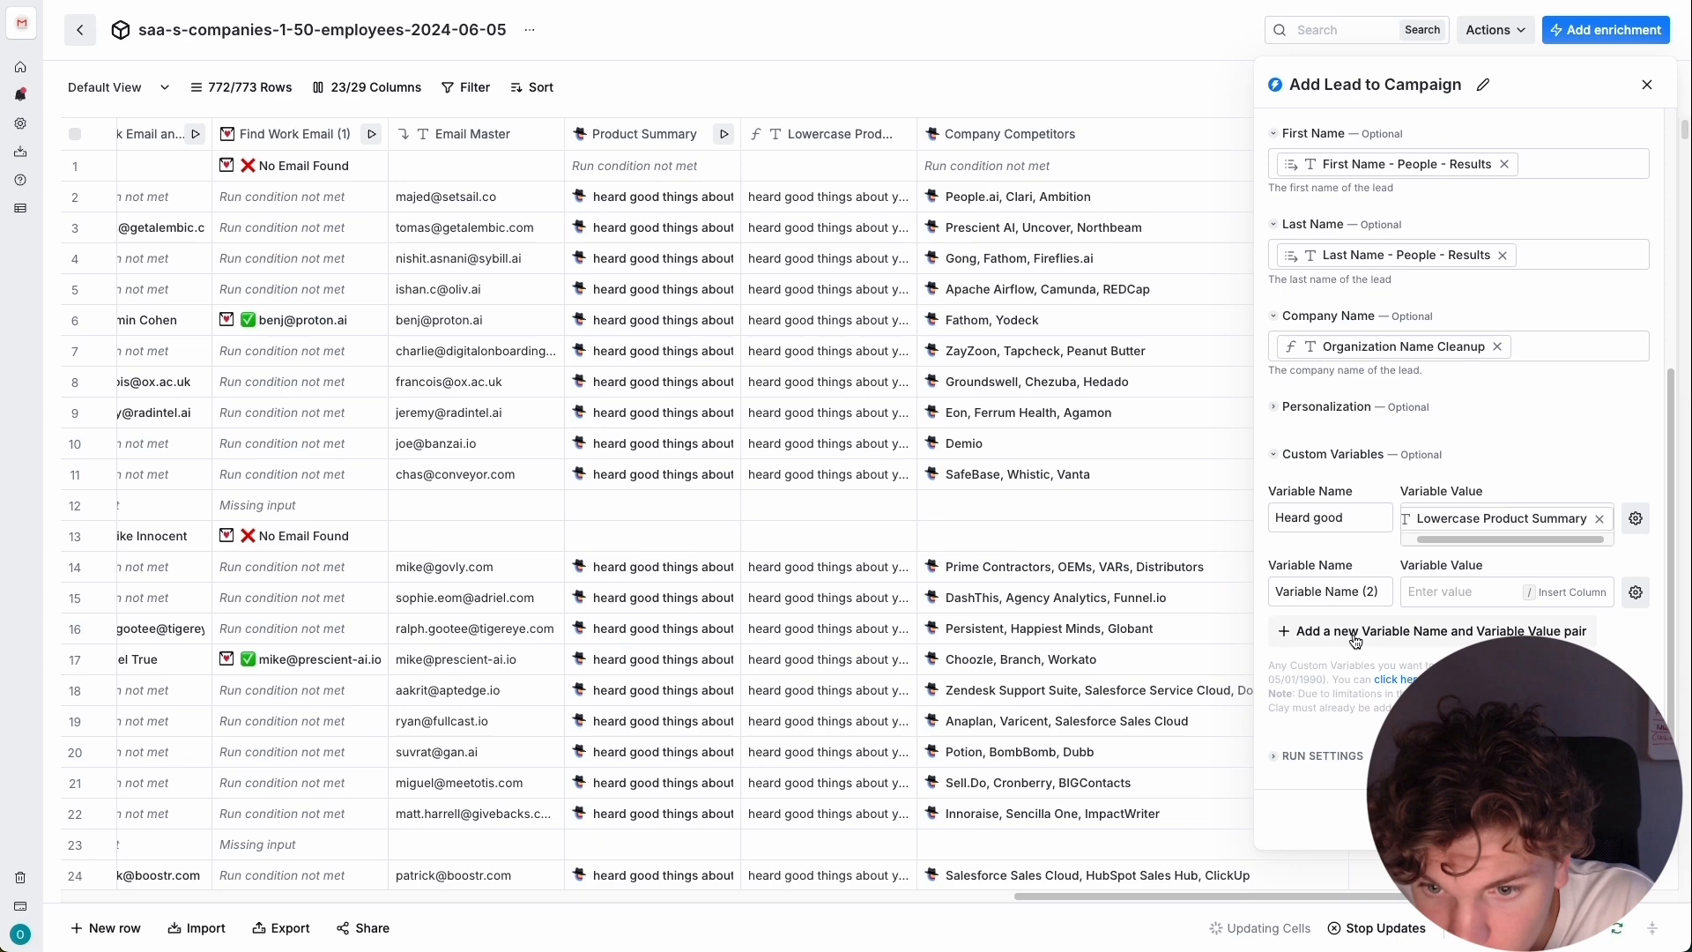
pyautogui.tripleClick(1341, 593)
pyautogui.write('Comp')
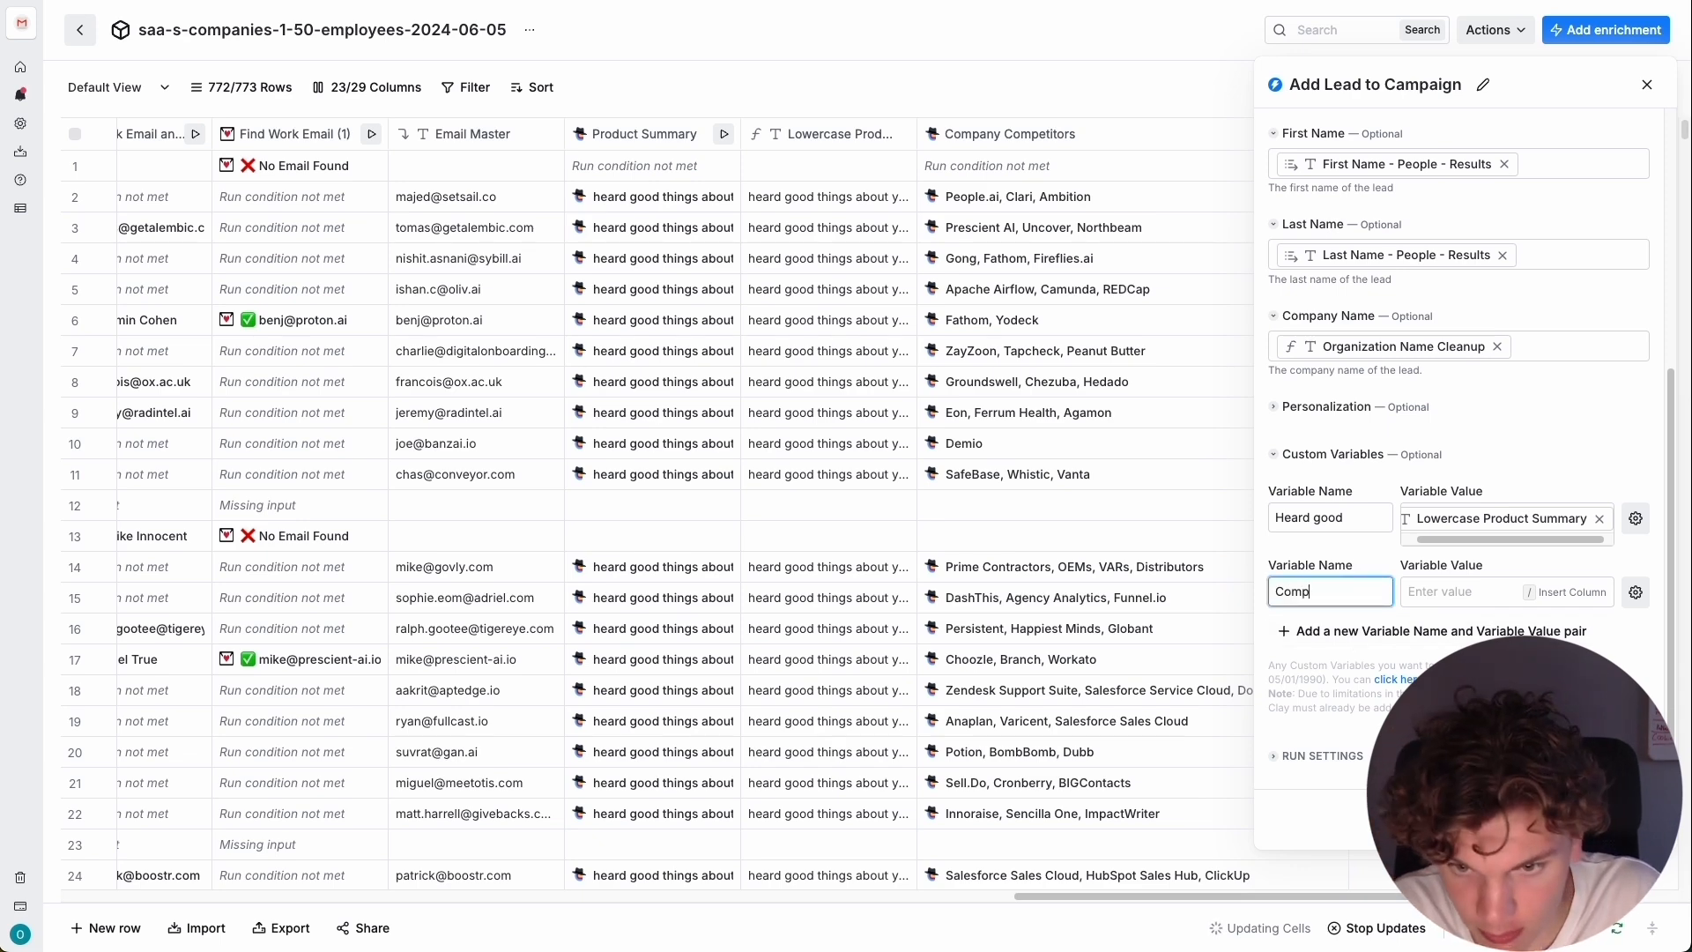
pyautogui.write('eti')
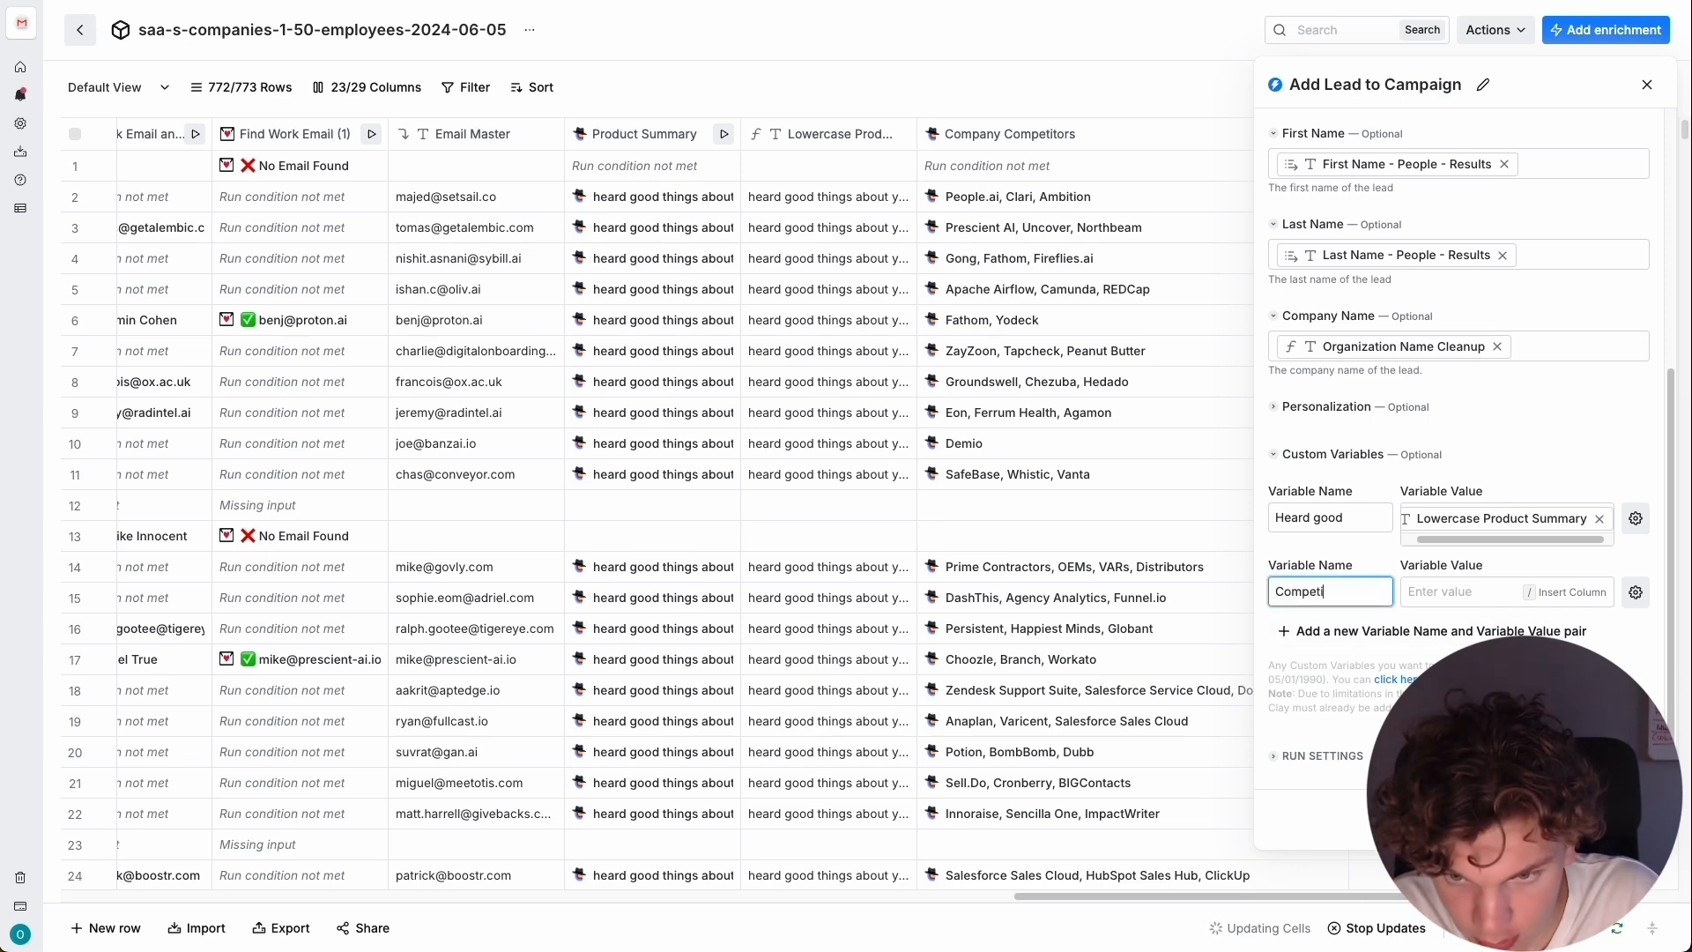
pyautogui.write('tors')
pyautogui.press('Tab')
pyautogui.write('/')
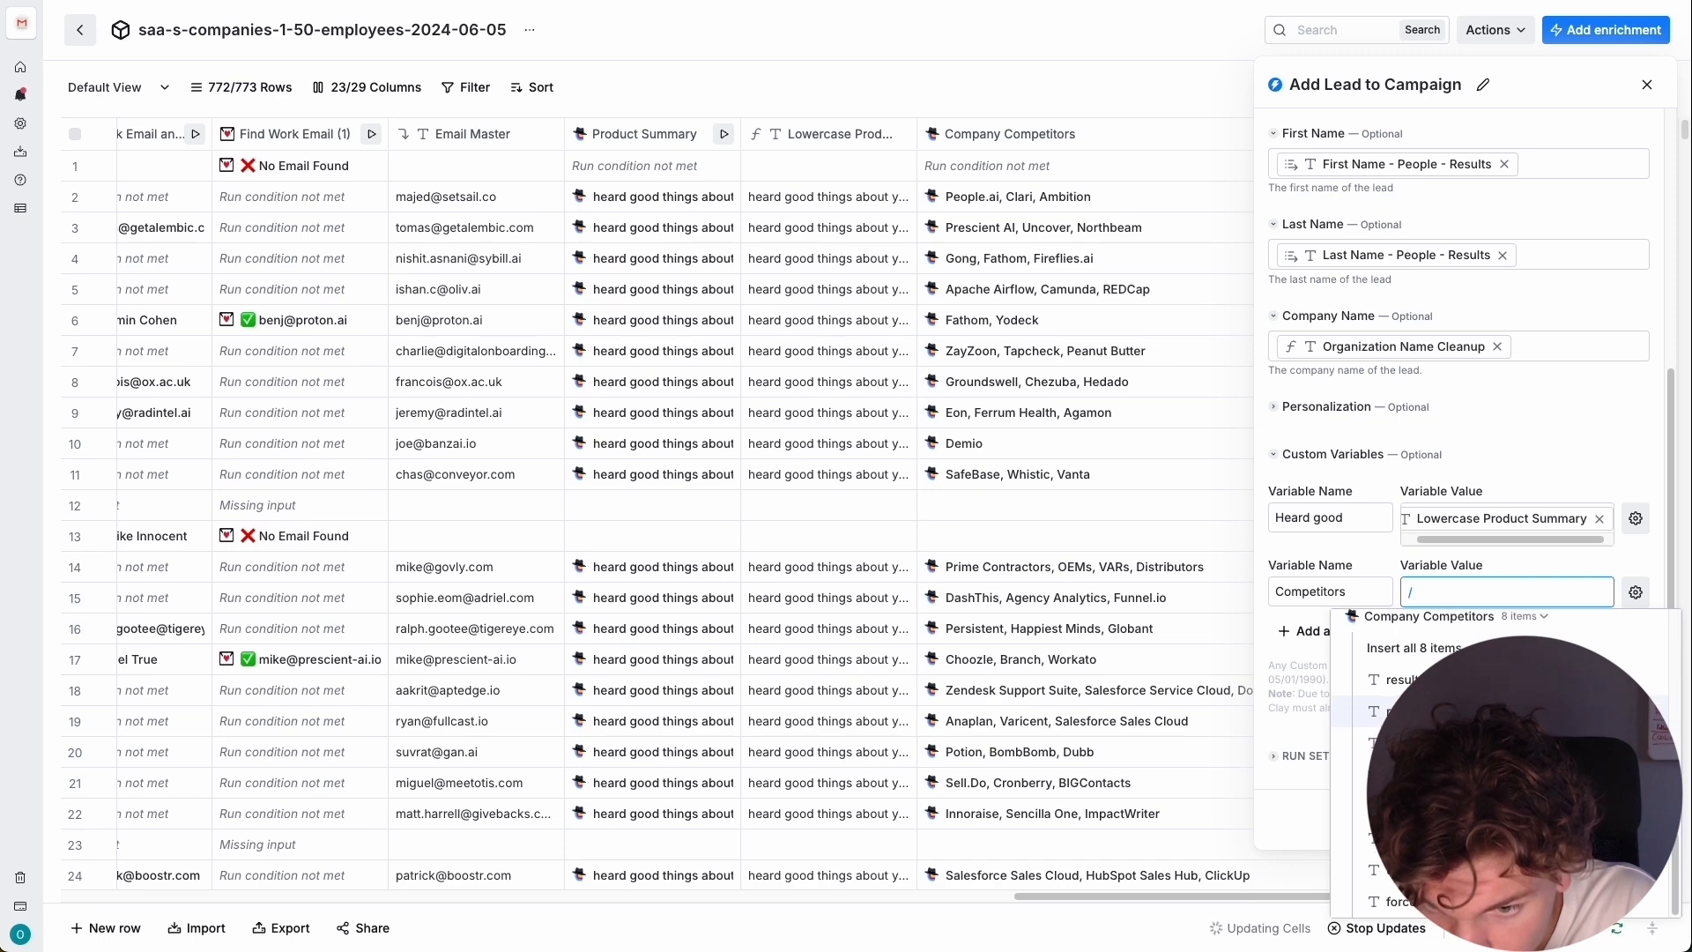
pyautogui.press('BackSpace')
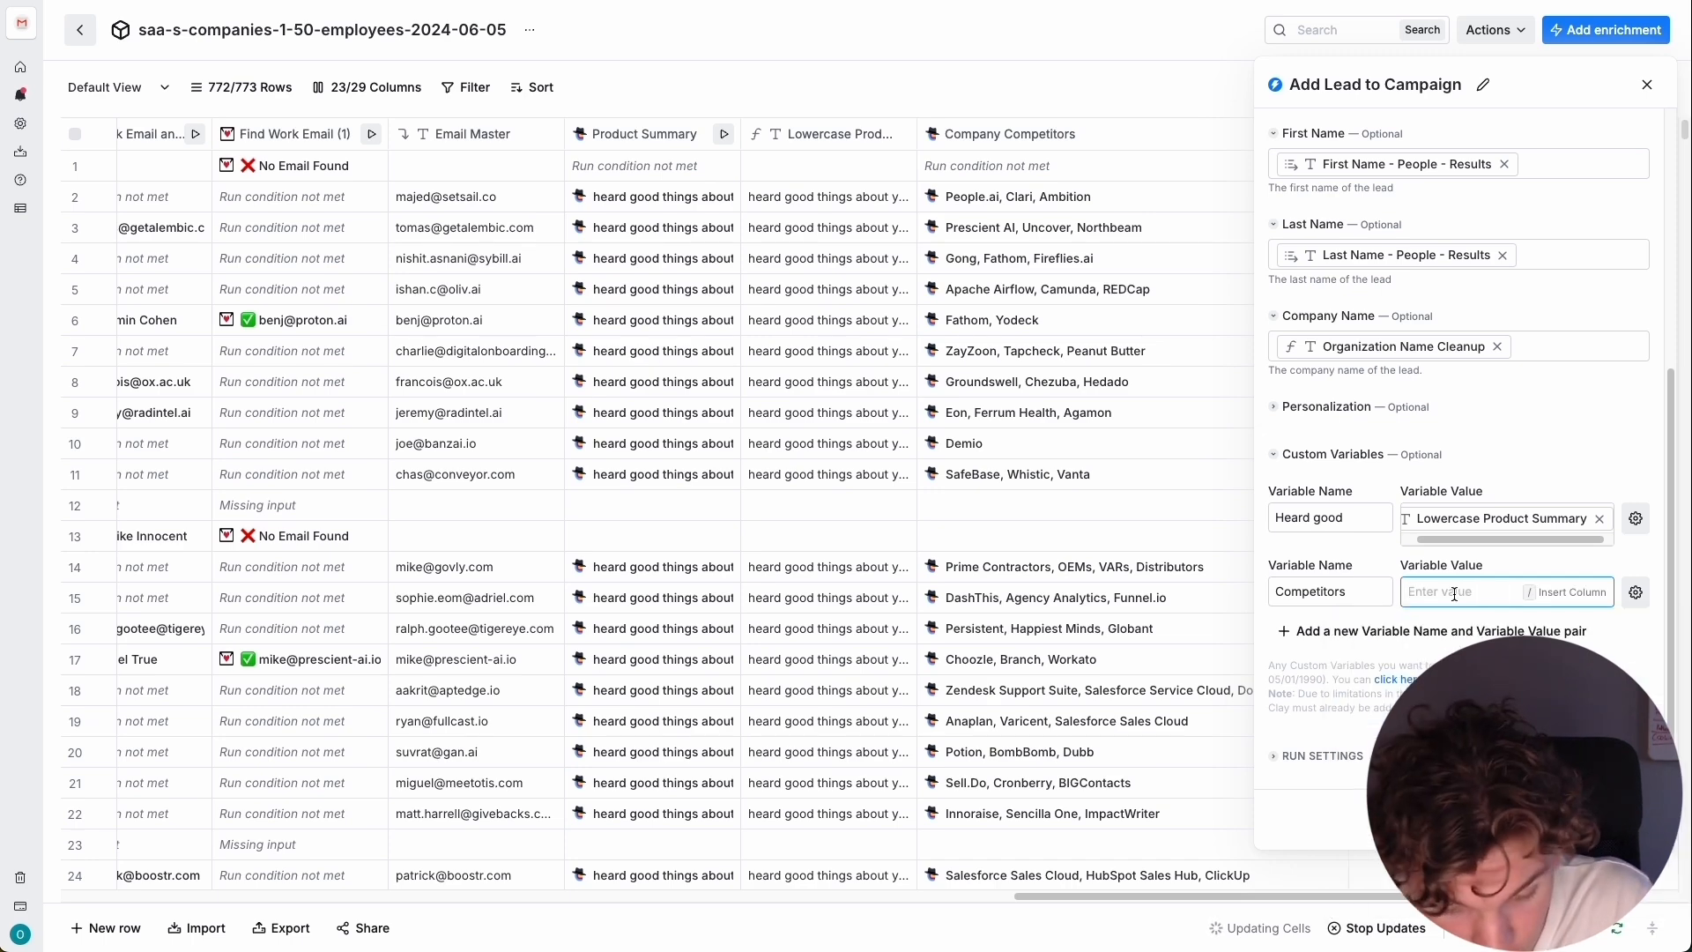
pyautogui.write('/')
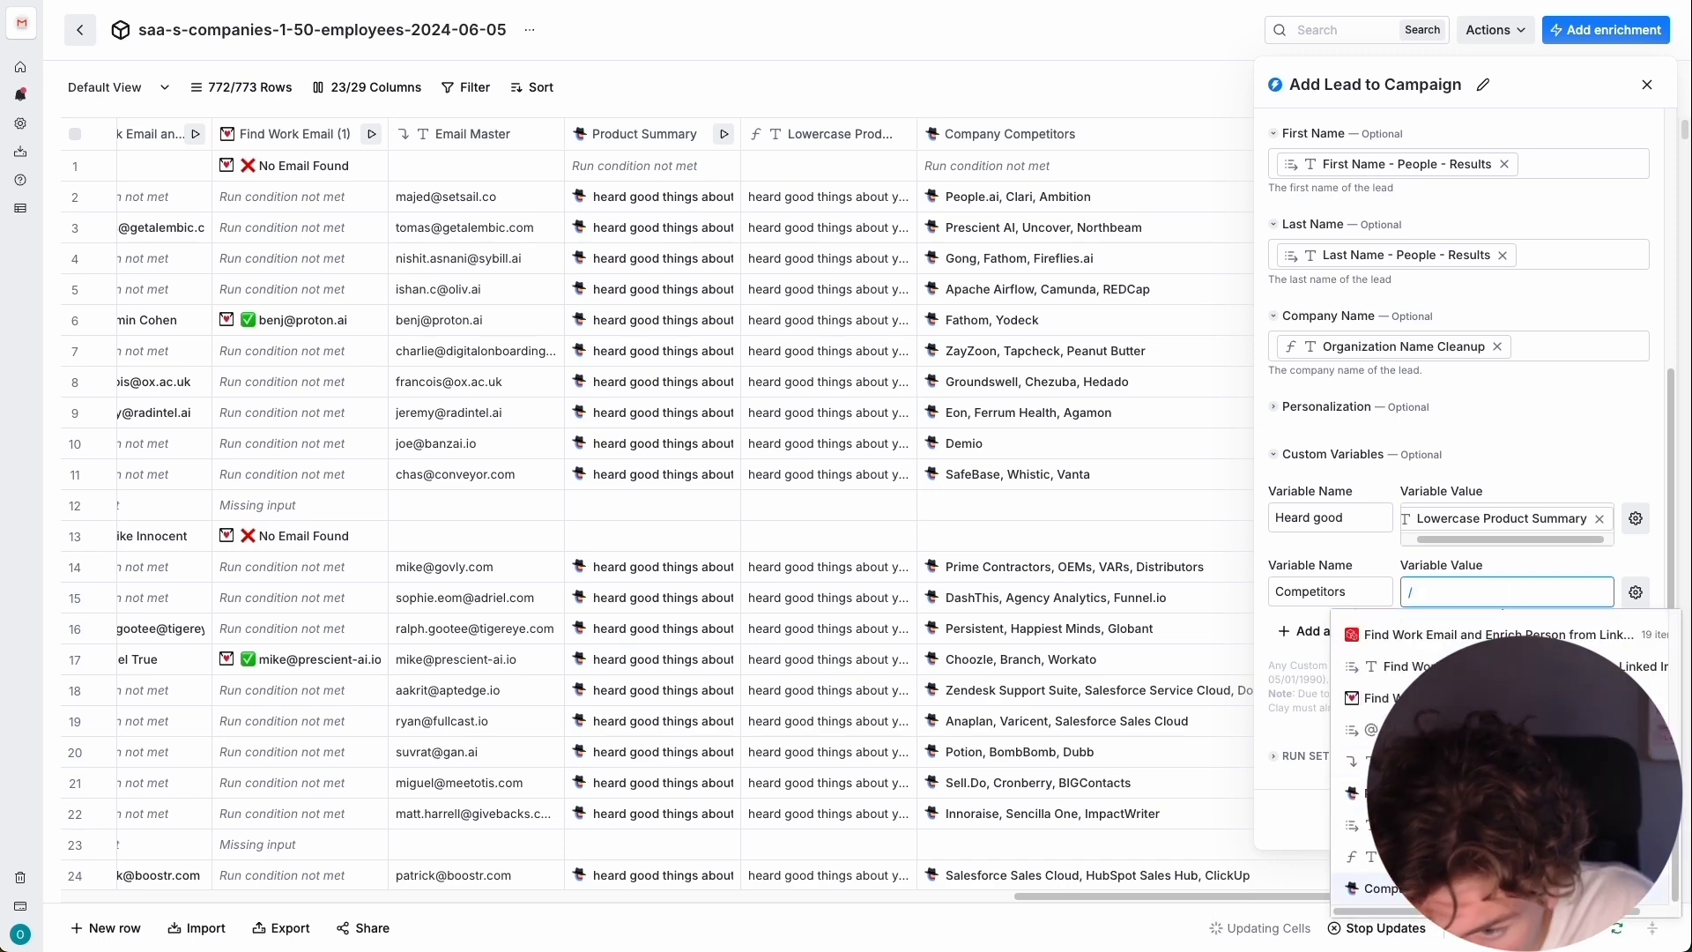
pyautogui.press('Return')
pyautogui.press('Down')
pyautogui.press('Down')
pyautogui.press('Return')
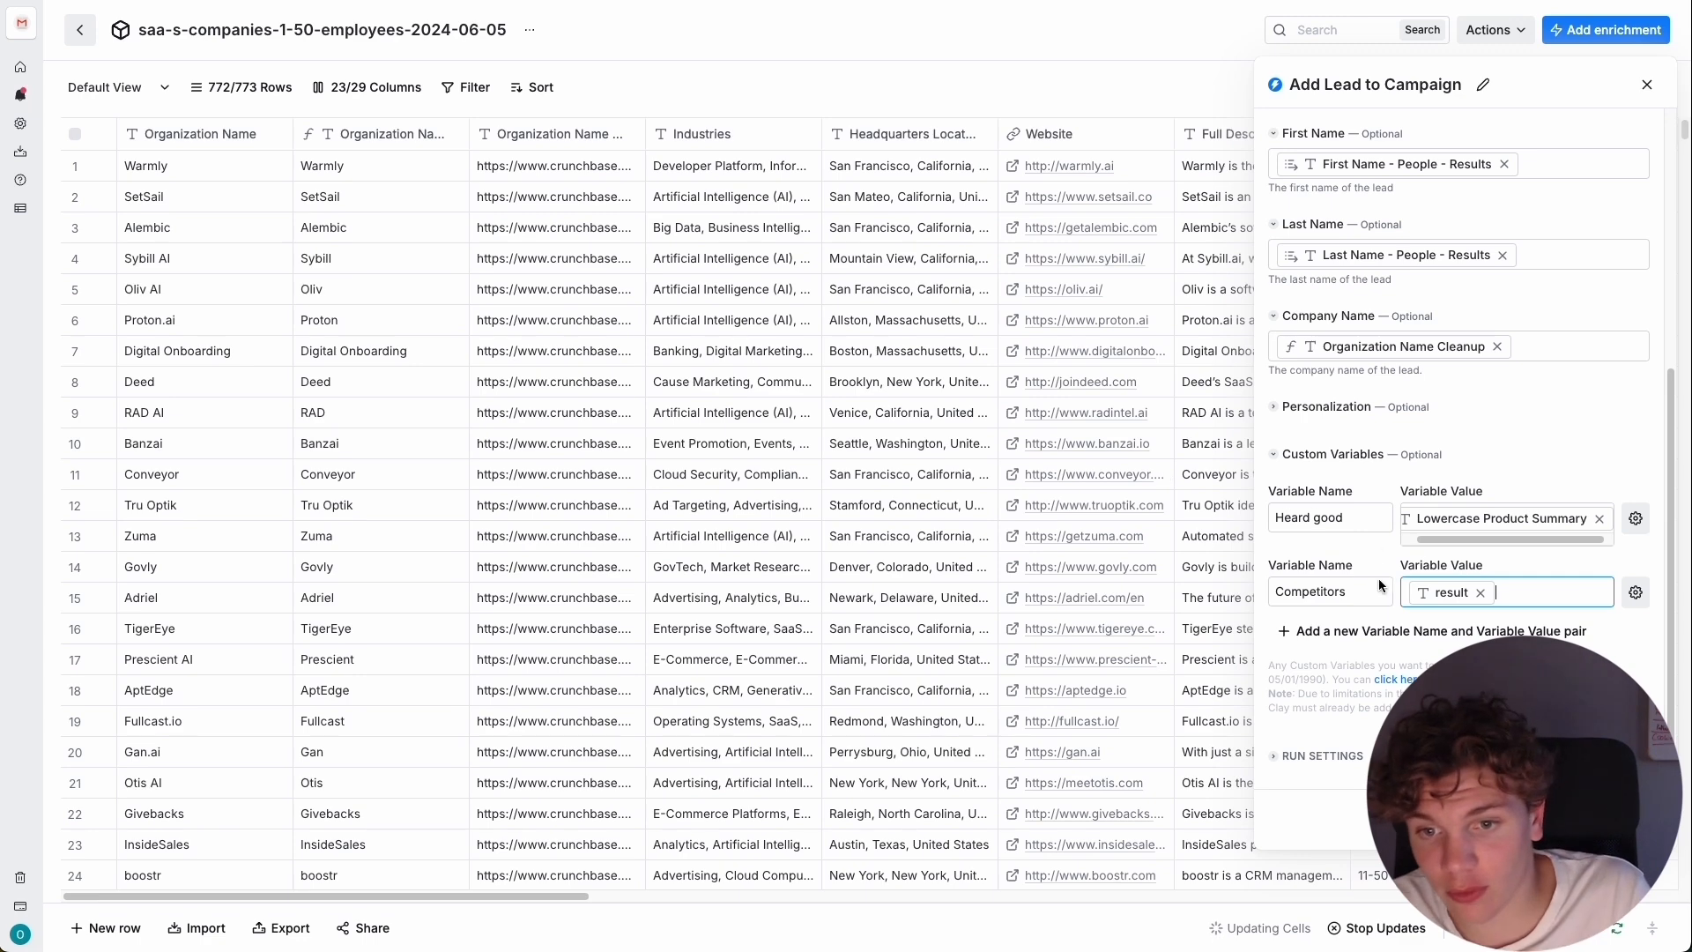
# Add a third custom variable named Website and map it to the Website column.
pyautogui.click(1357, 631)
pyautogui.tripleClick(1343, 653)
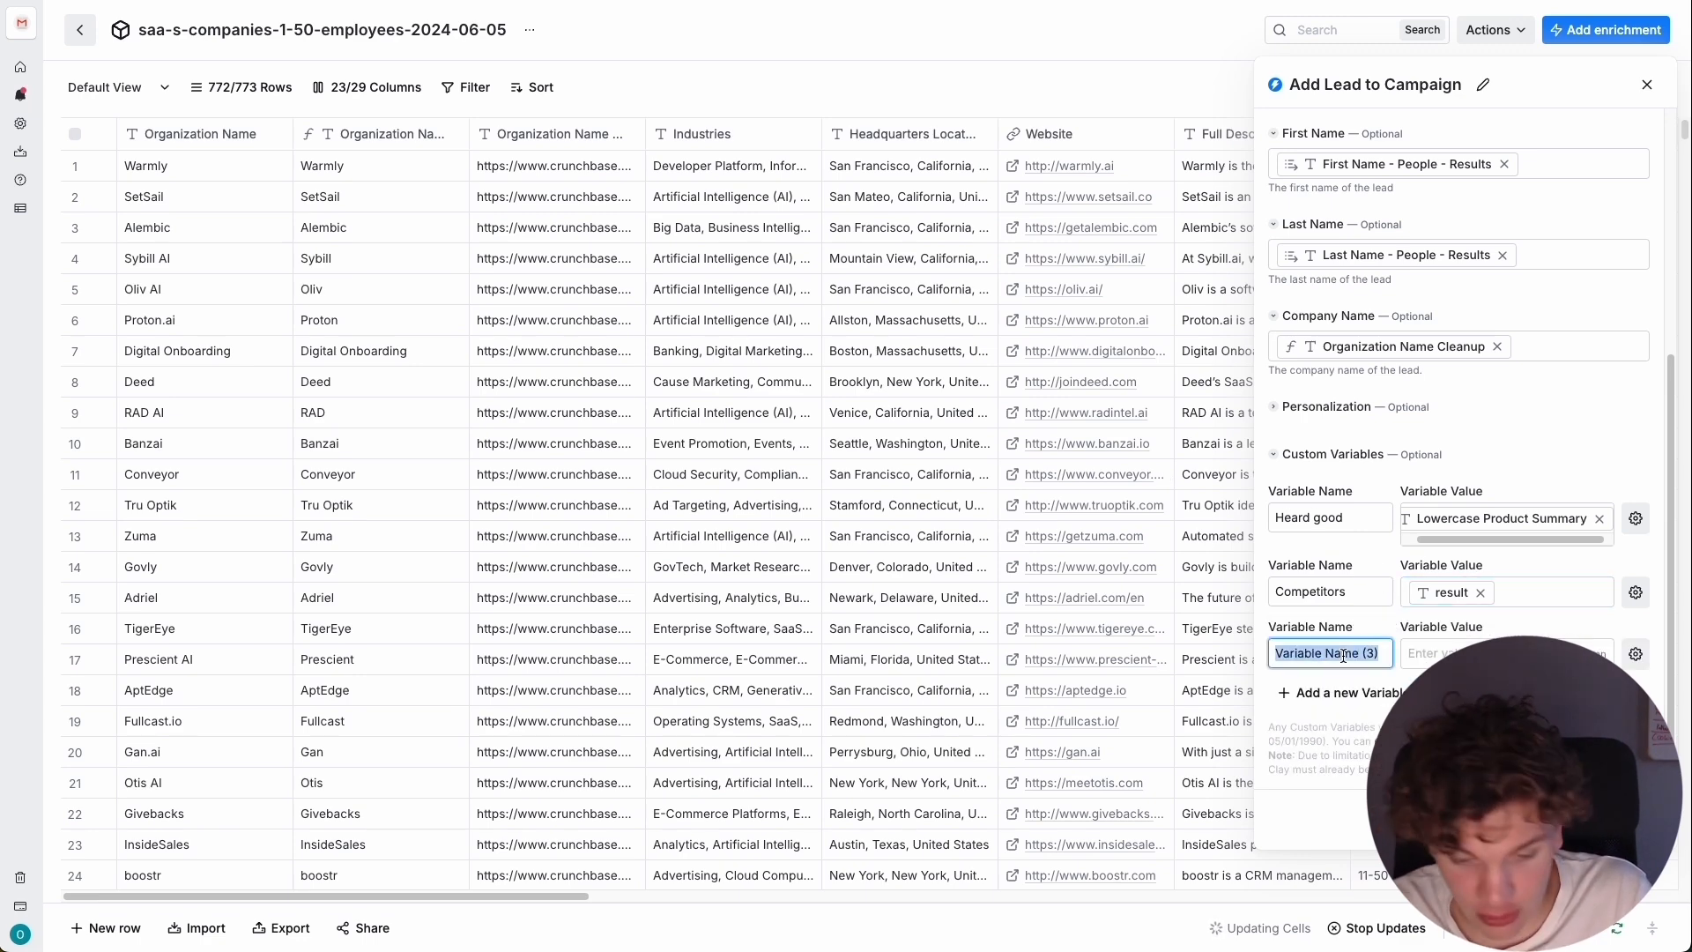
pyautogui.write('Website')
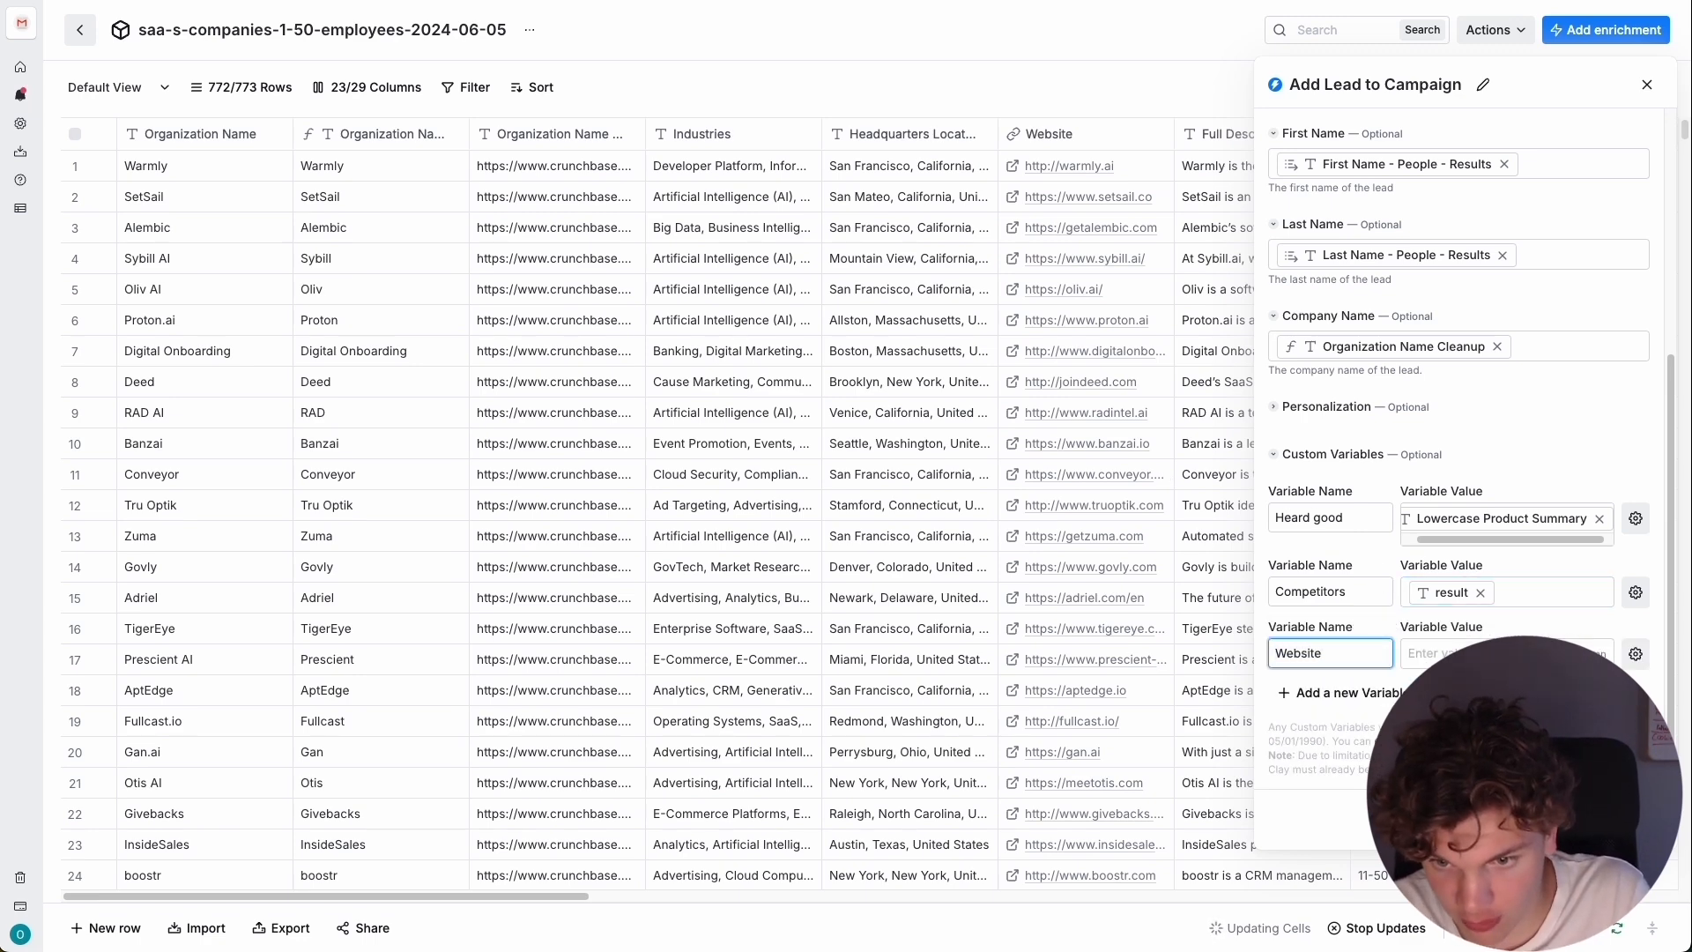
pyautogui.press('Tab')
pyautogui.write('/')
pyautogui.press('Down')
pyautogui.press('Down')
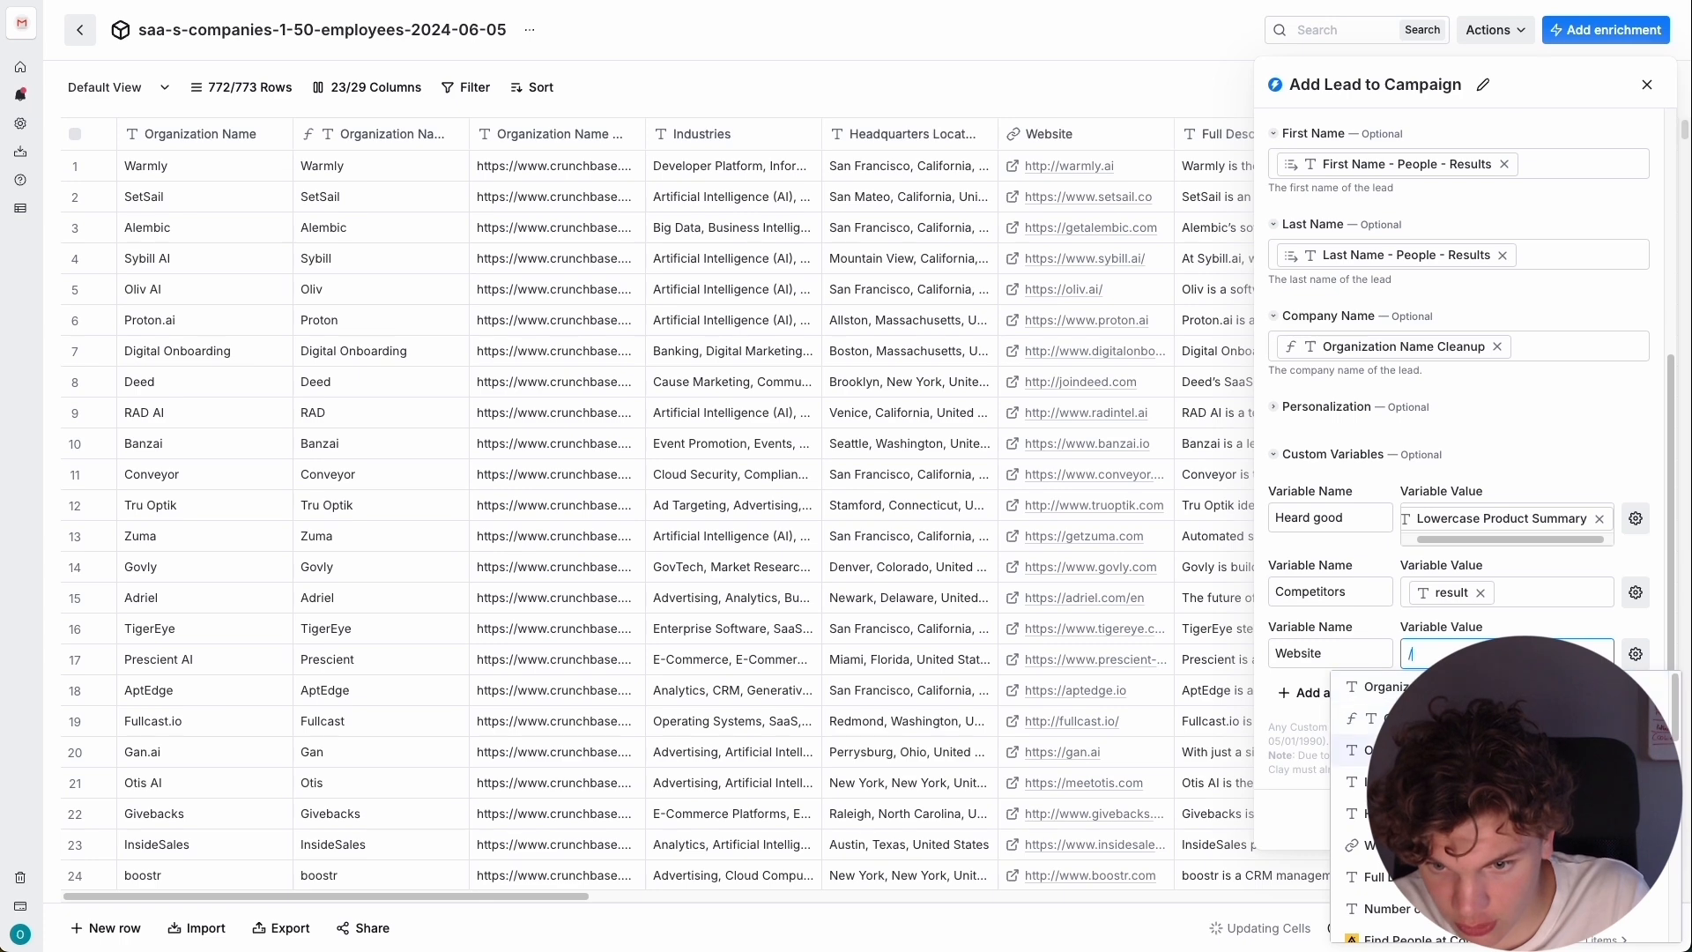
pyautogui.click(1361, 845)
# Add a fourth custom variable named Title and map it to the Title - People - Results column.
pyautogui.click(1313, 692)
pyautogui.click(1334, 720)
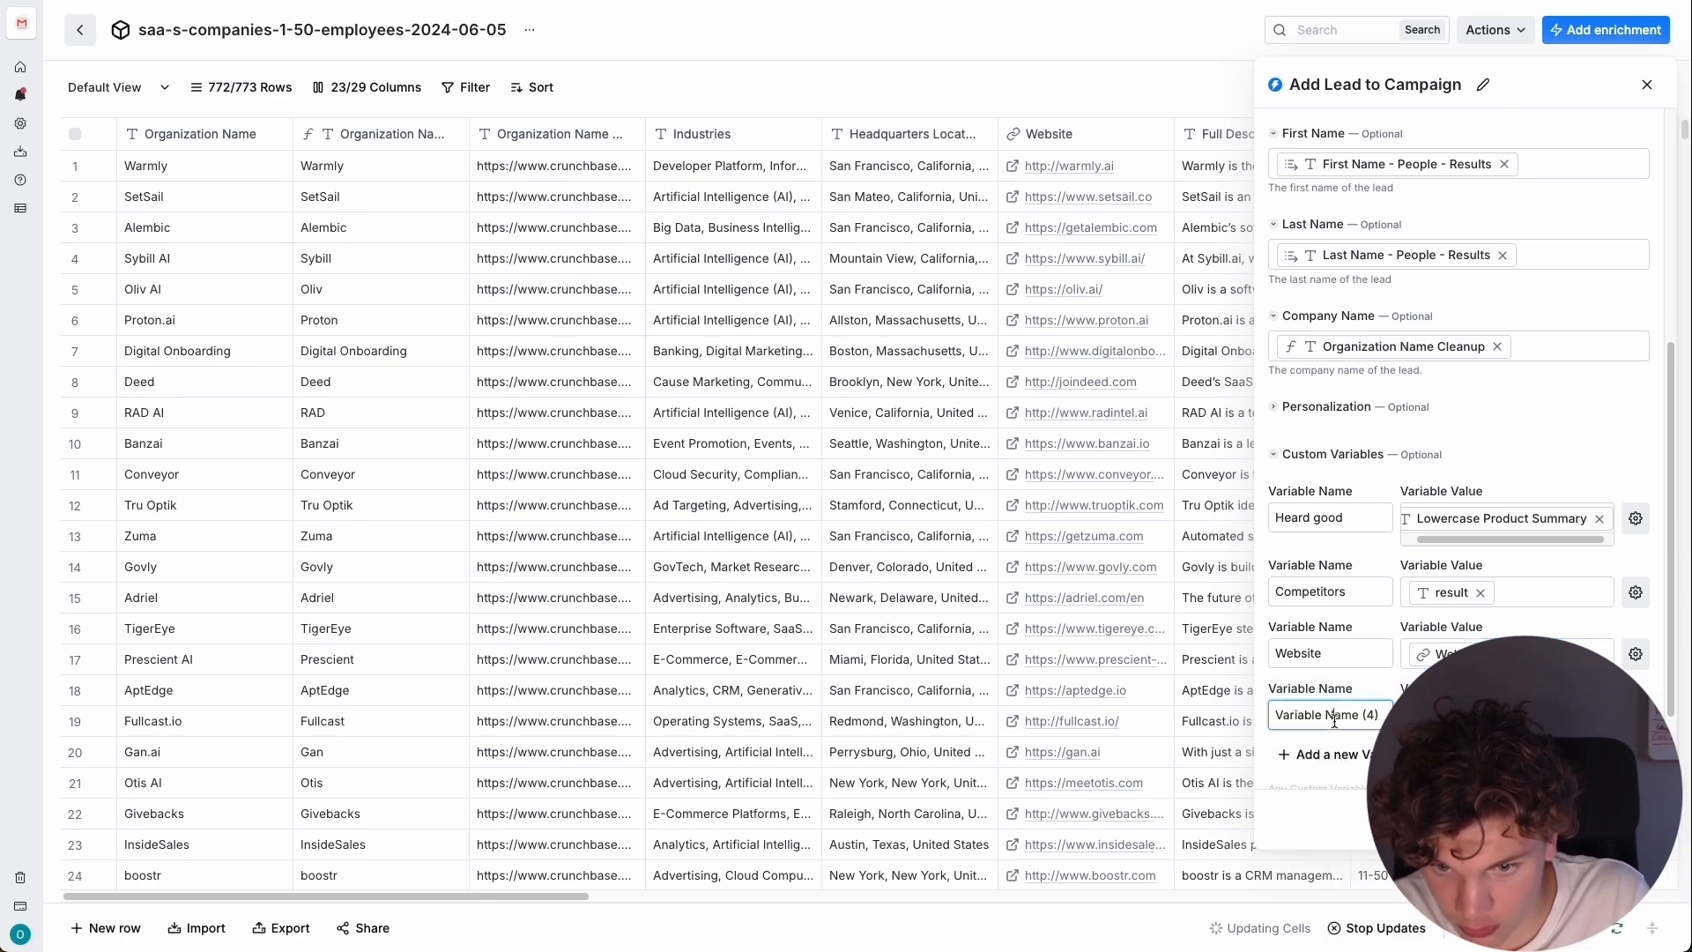
pyautogui.tripleClick(1334, 720)
pyautogui.write('Title')
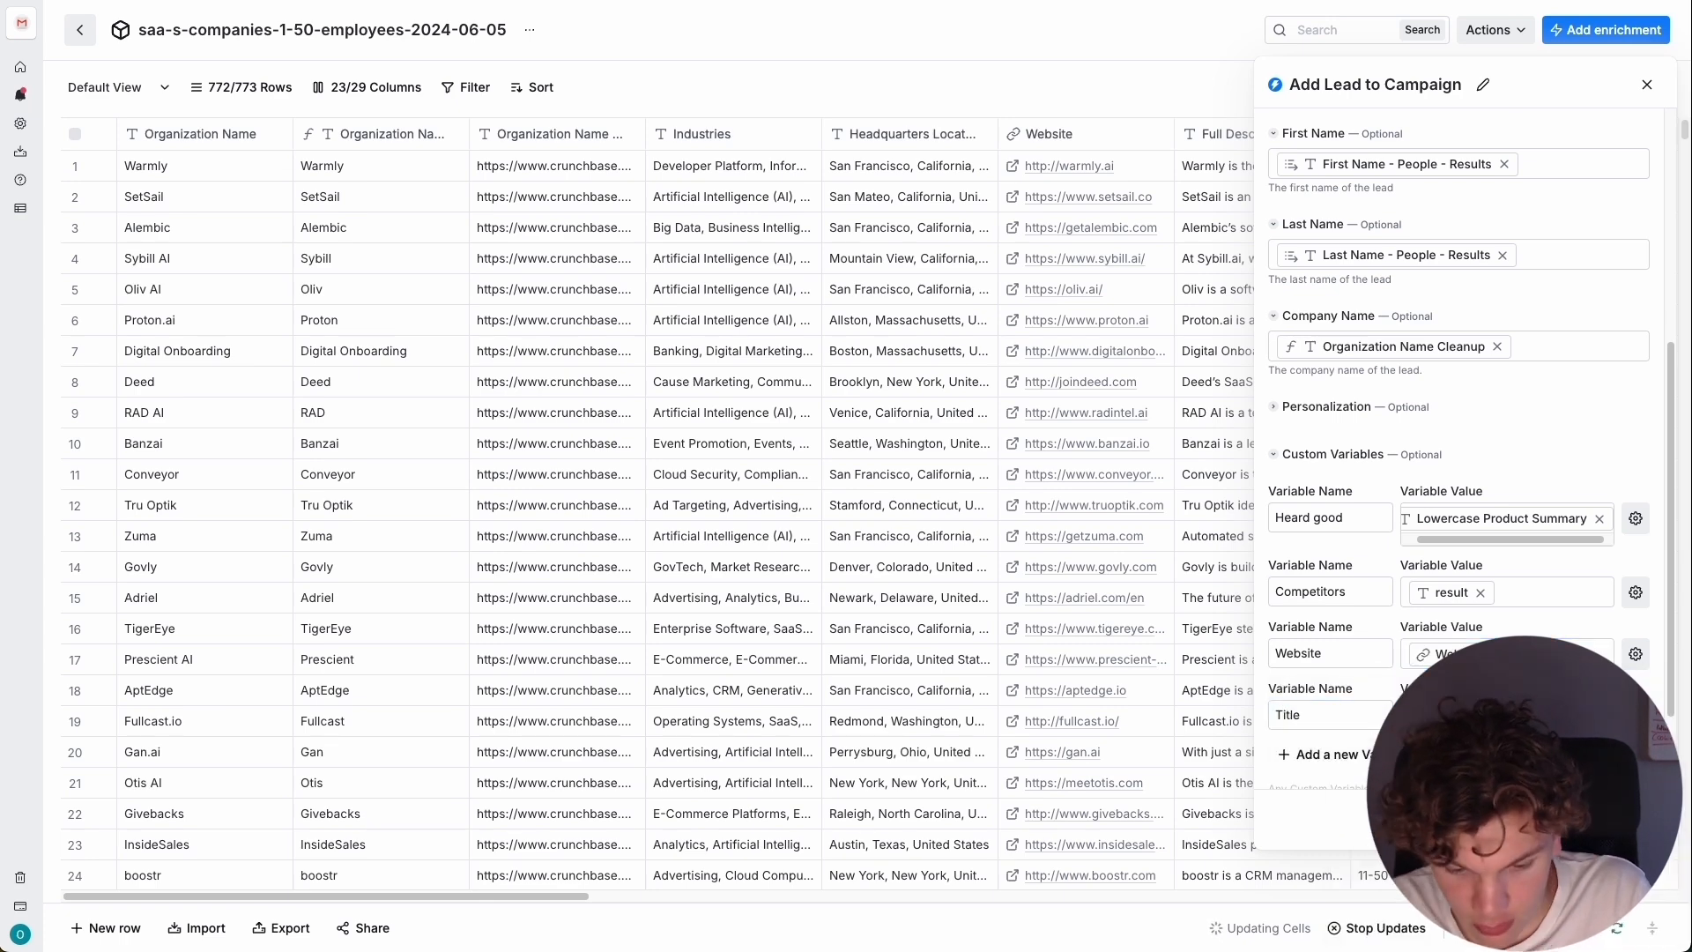
# Add a fifth custom variable named LinkedIn profile and map it to the Linkedin Url - People - Results column.
pyautogui.click(1312, 769)
pyautogui.scroll(-2, 1351, 706)
pyautogui.tripleClick(1336, 580)
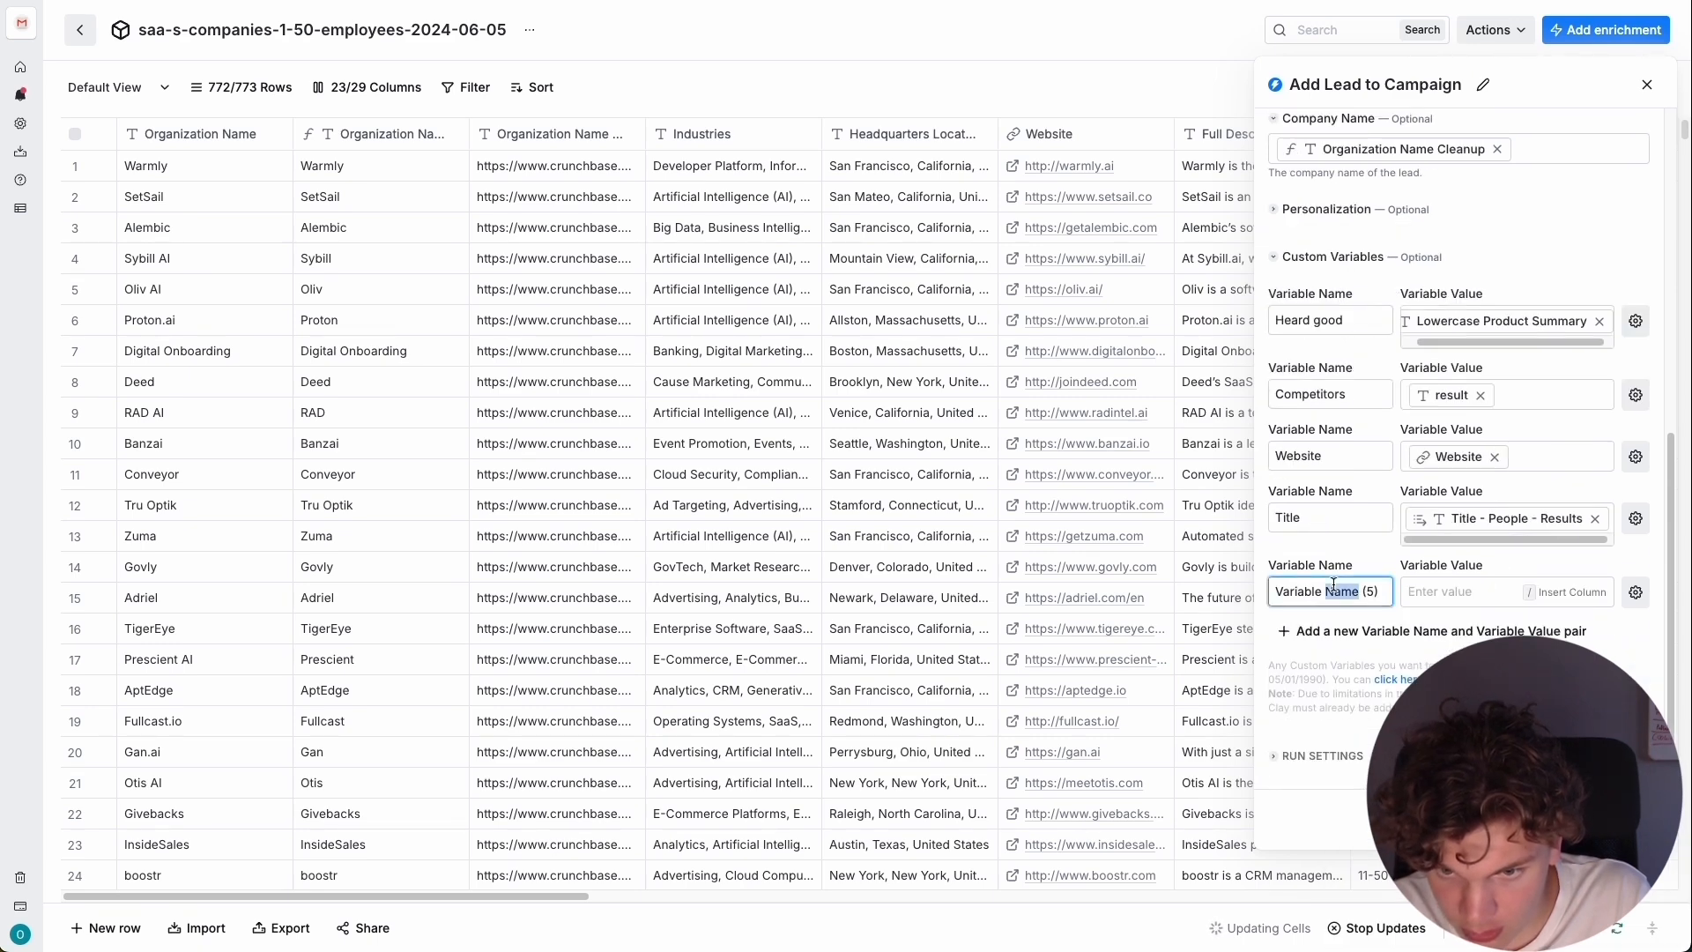
pyautogui.write('Lin')
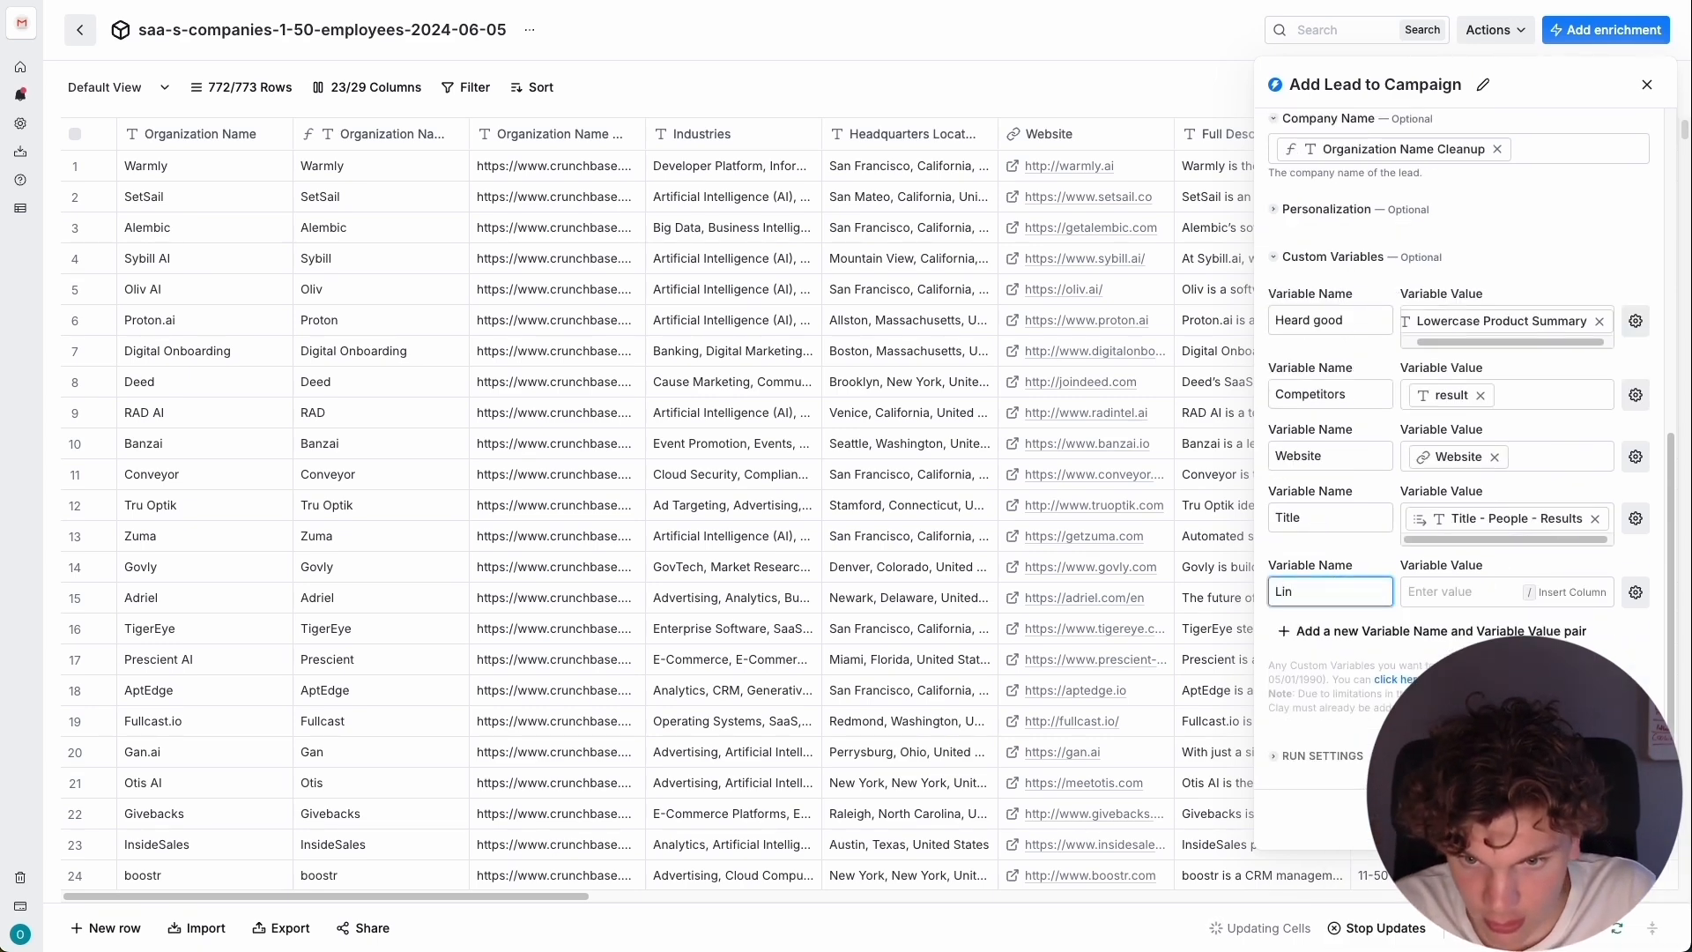
pyautogui.write('profile')
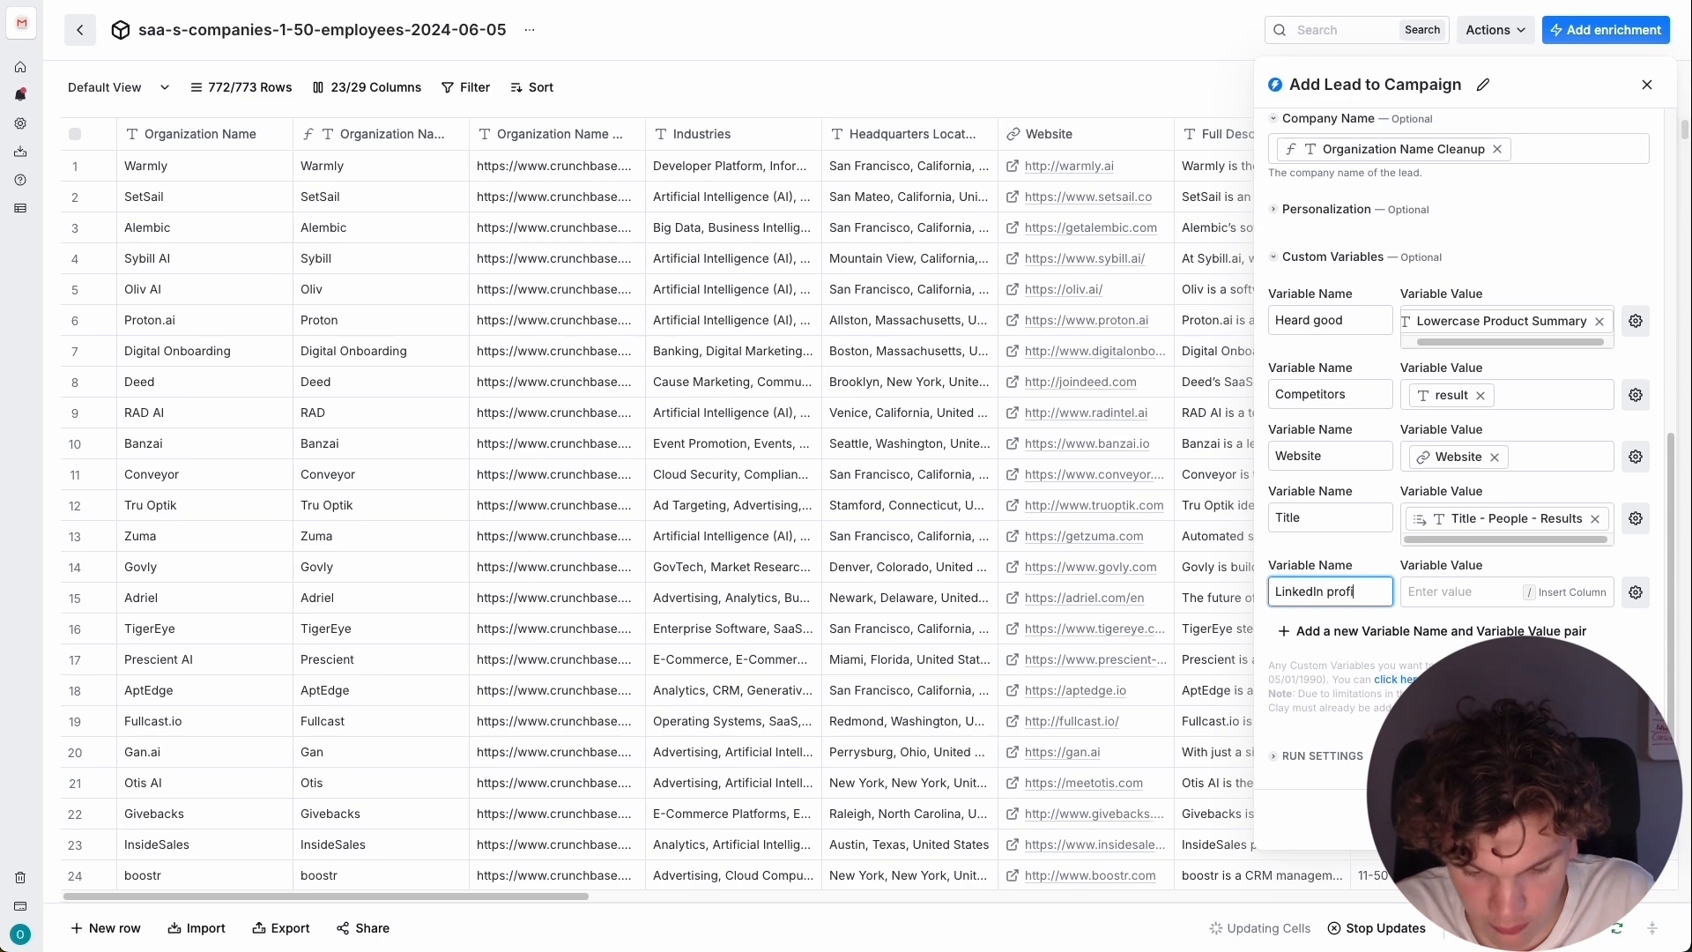
pyautogui.click(1459, 593)
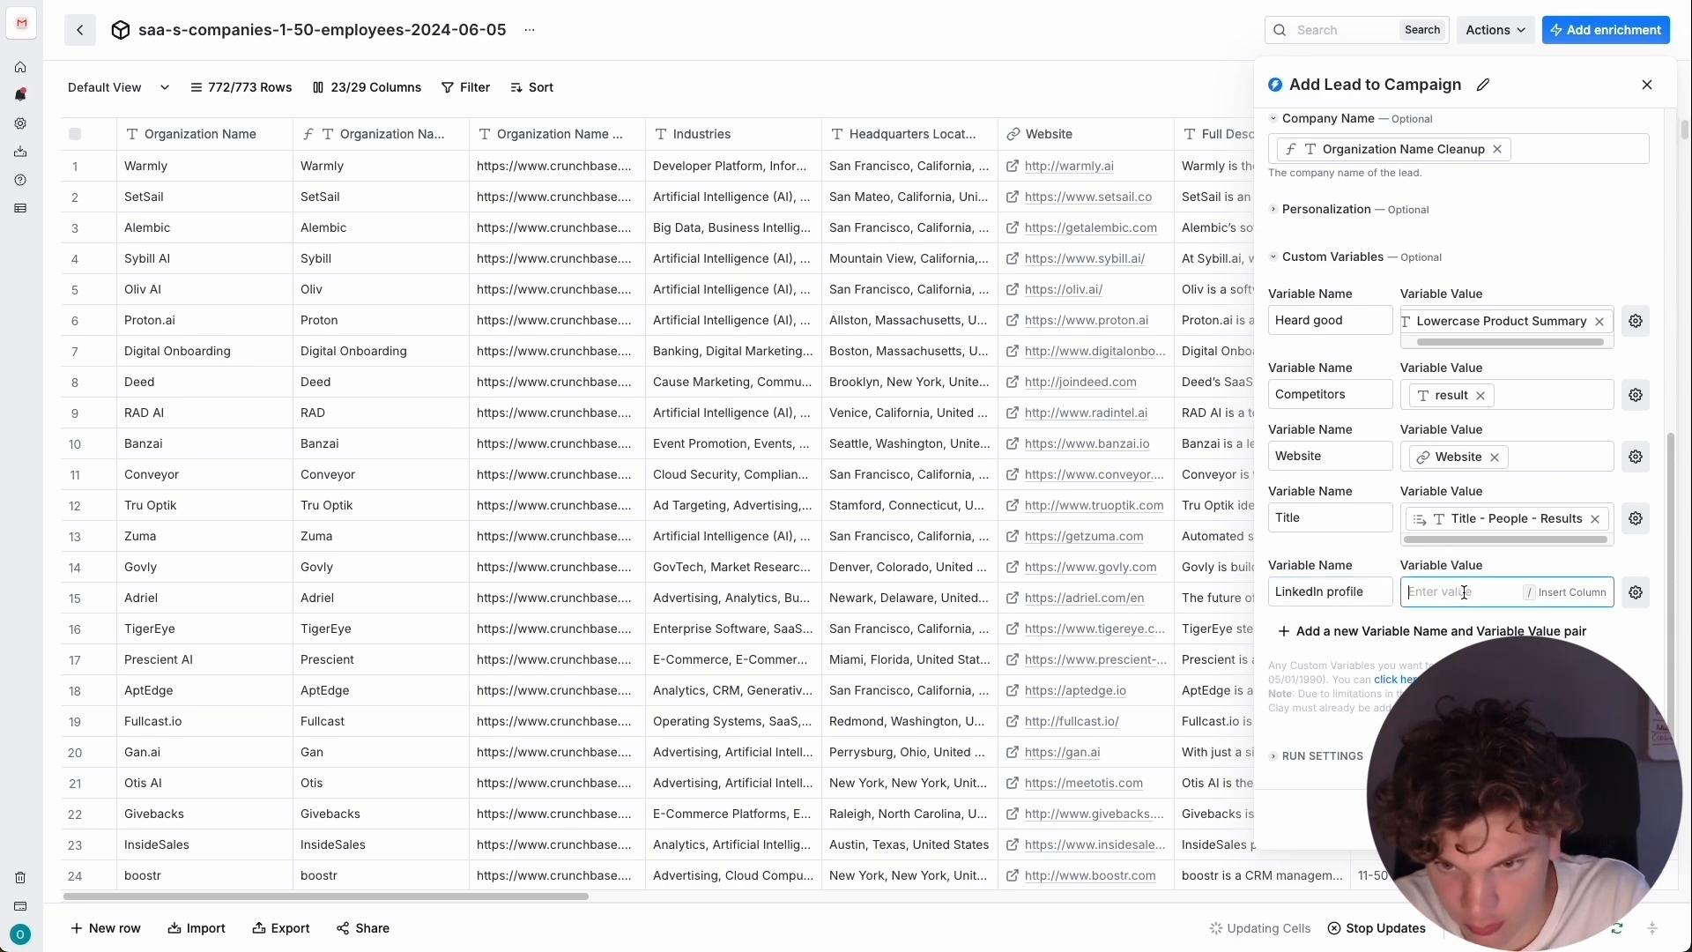
pyautogui.write('/')
pyautogui.click(1413, 621)
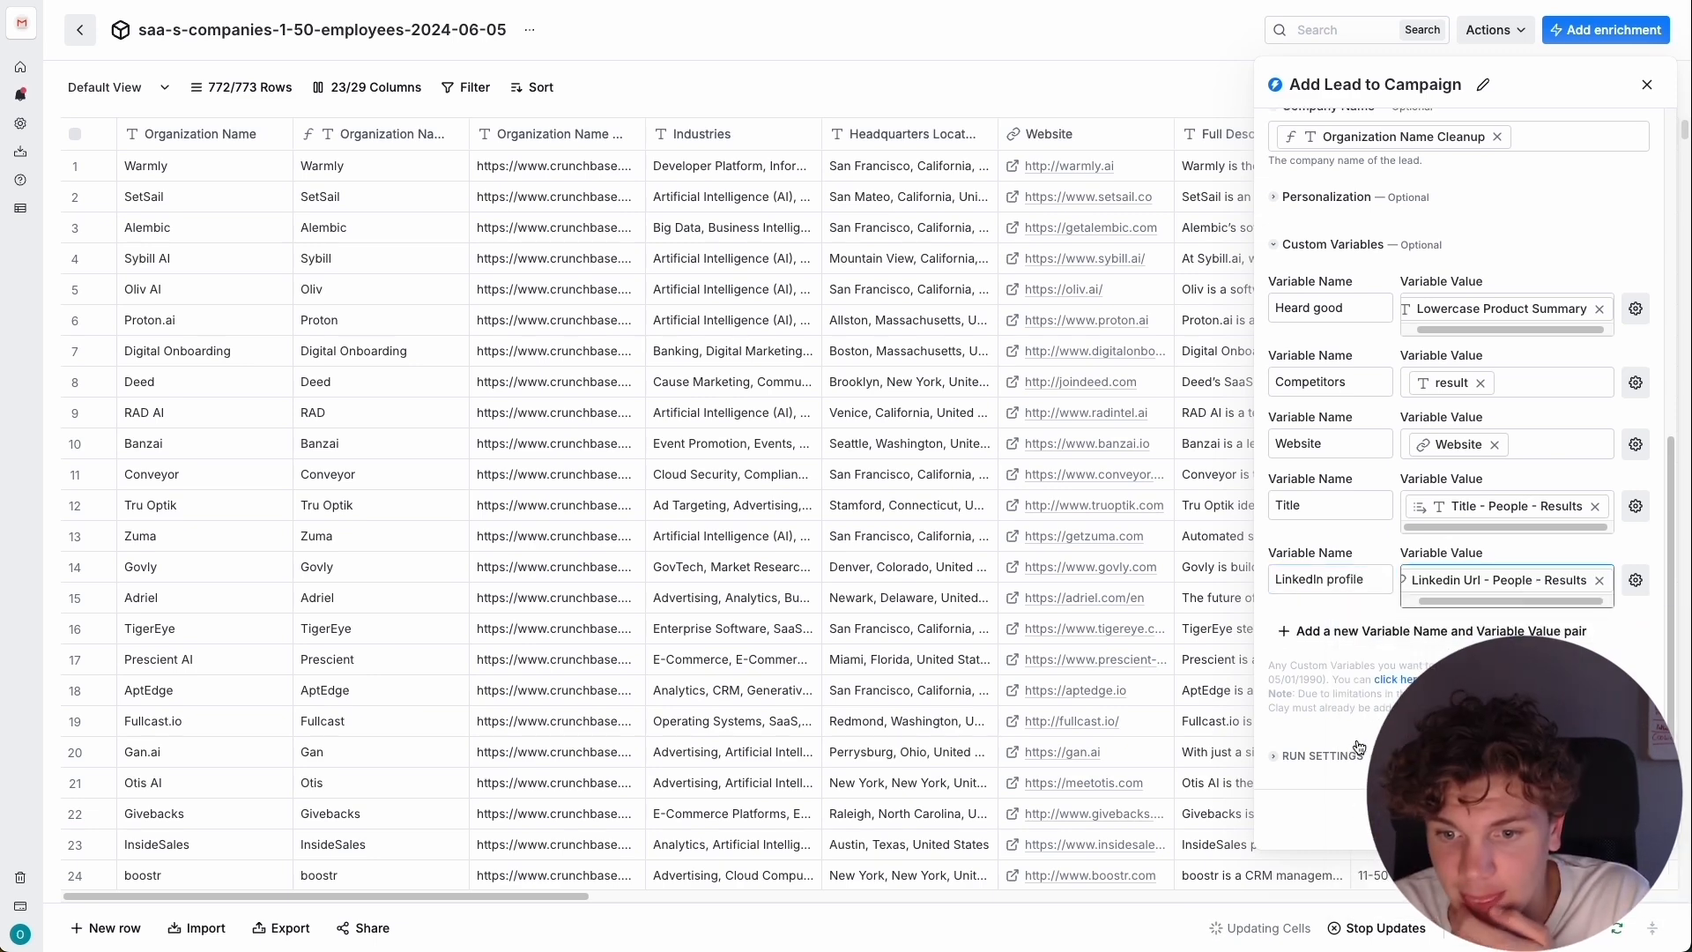
# Generate a conditional run formula with the prompt "Only run the column if result is not empty", using the Company Competitors result.
pyautogui.click(1339, 757)
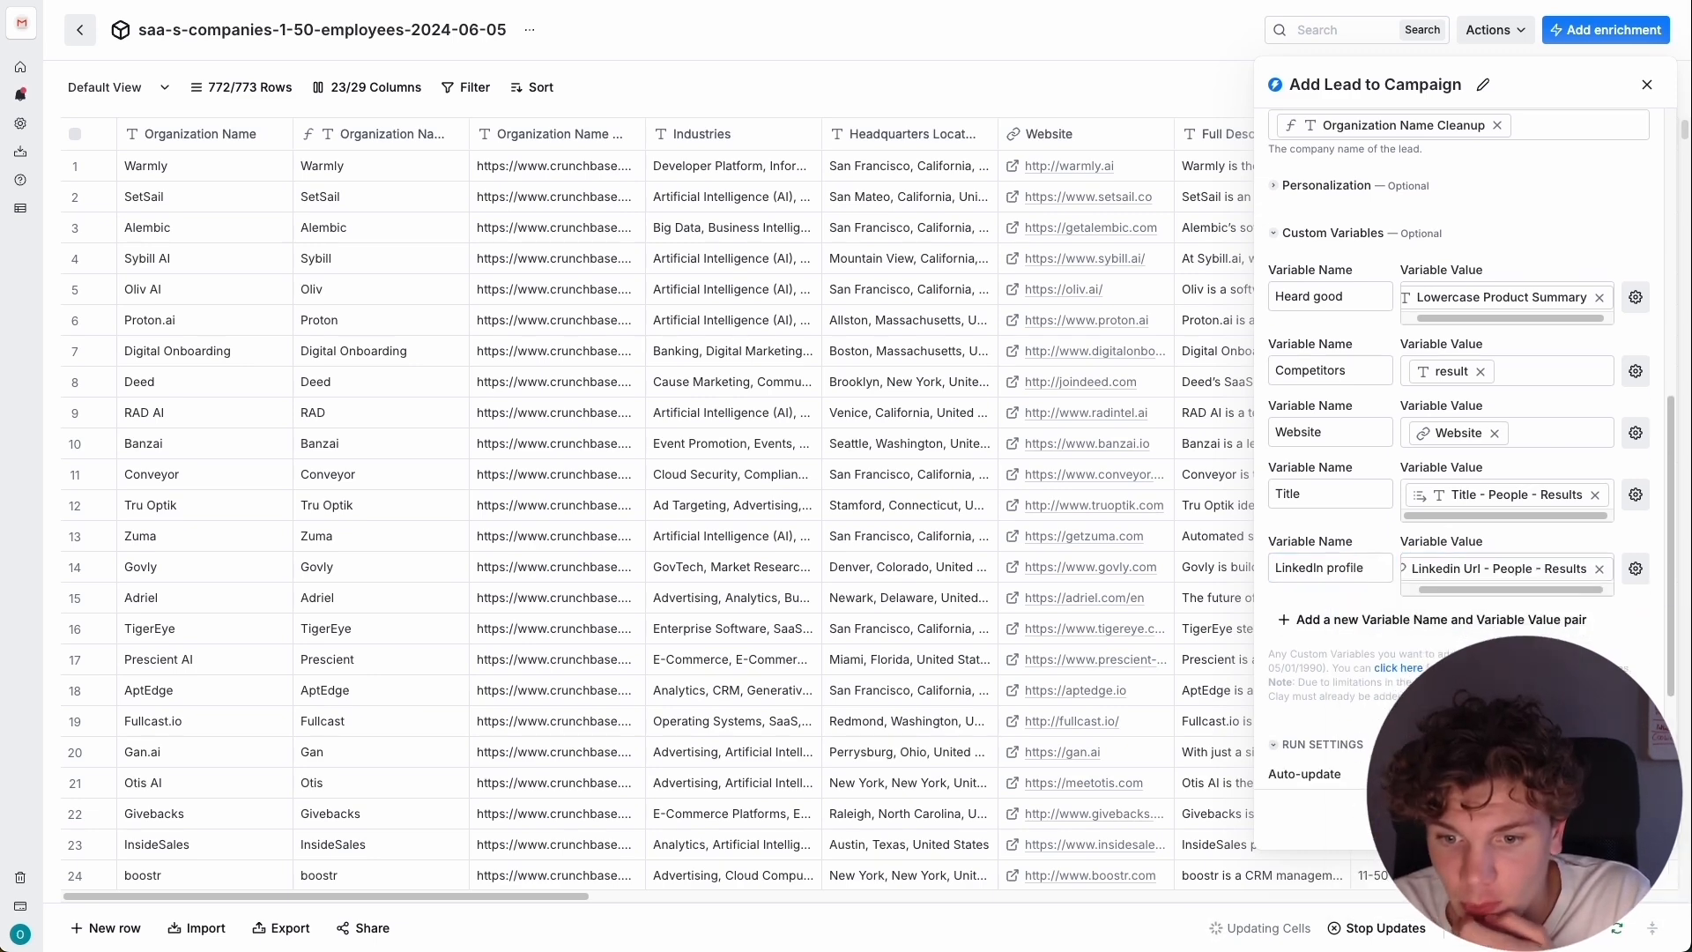
pyautogui.scroll(-3, 1458, 440)
pyautogui.click(1614, 730)
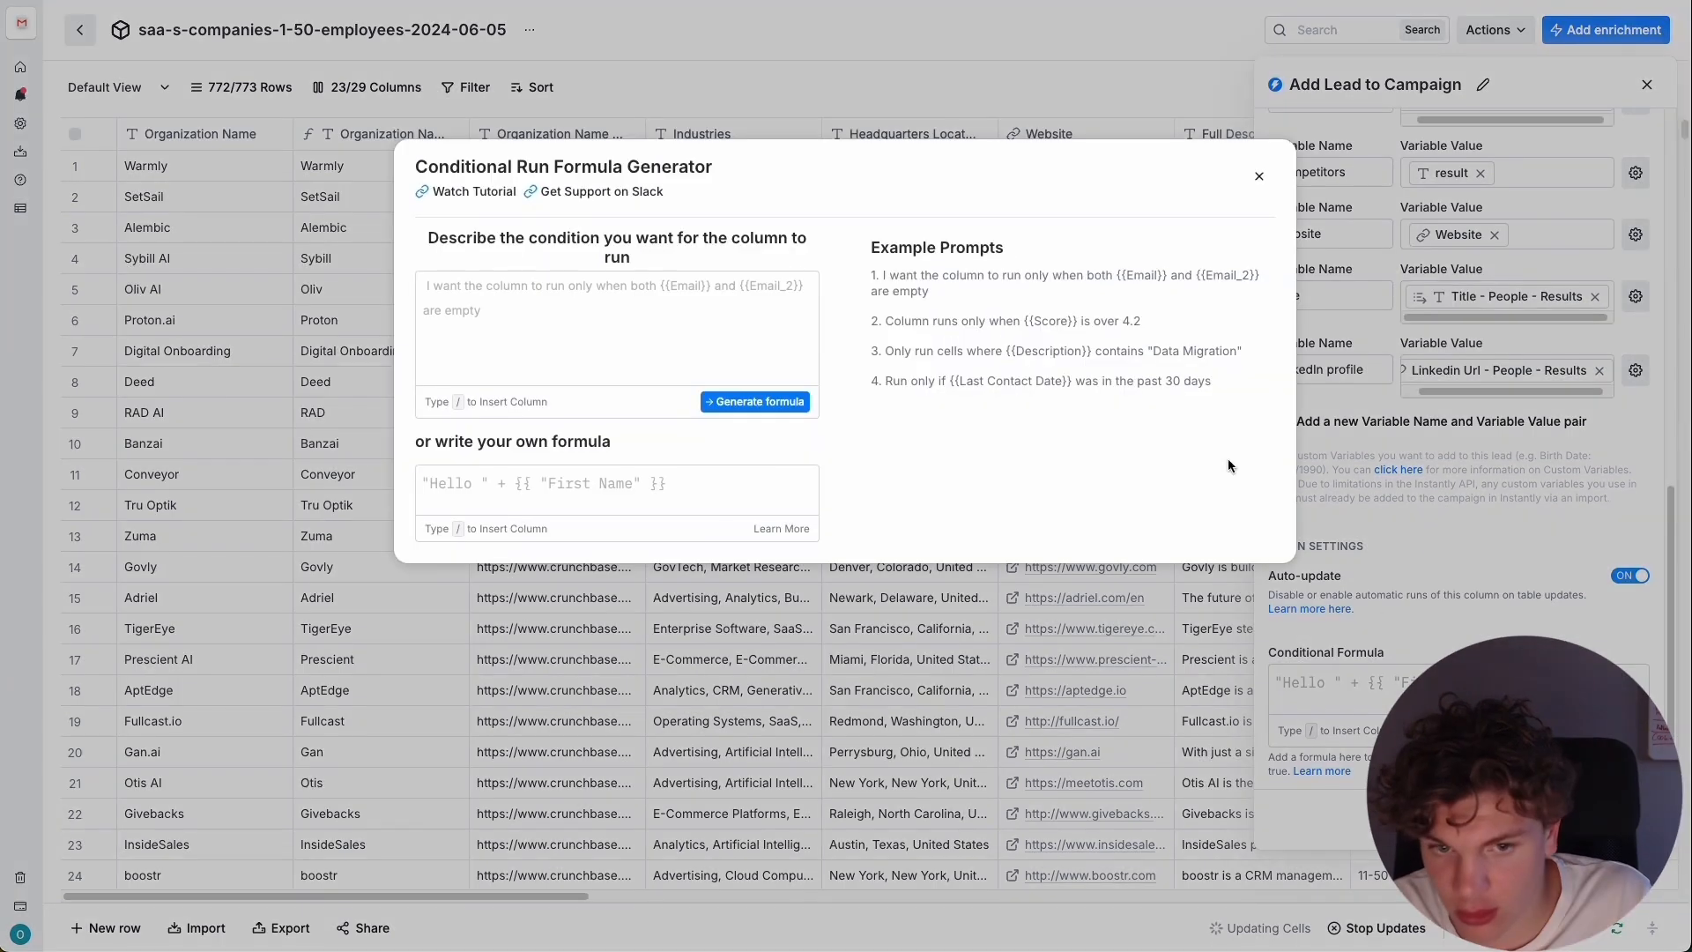
pyautogui.click(618, 276)
pyautogui.write('Only run the column if')
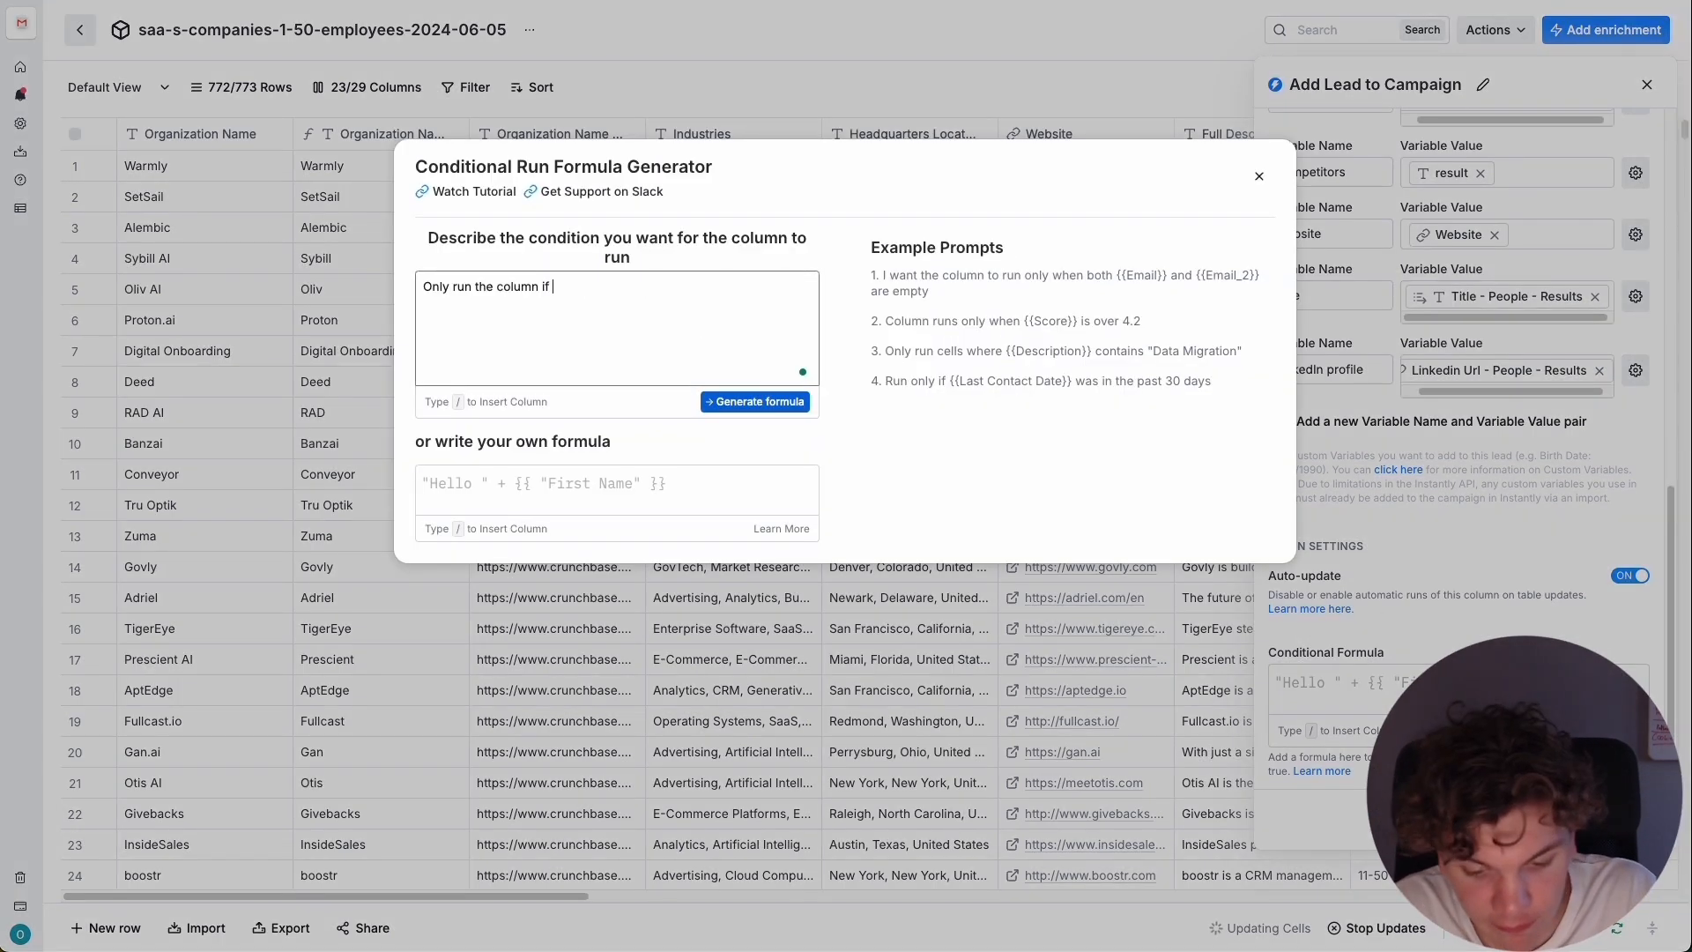
pyautogui.write(' /')
pyautogui.scroll(-5, 754, 489)
pyautogui.moveTo(742, 552)
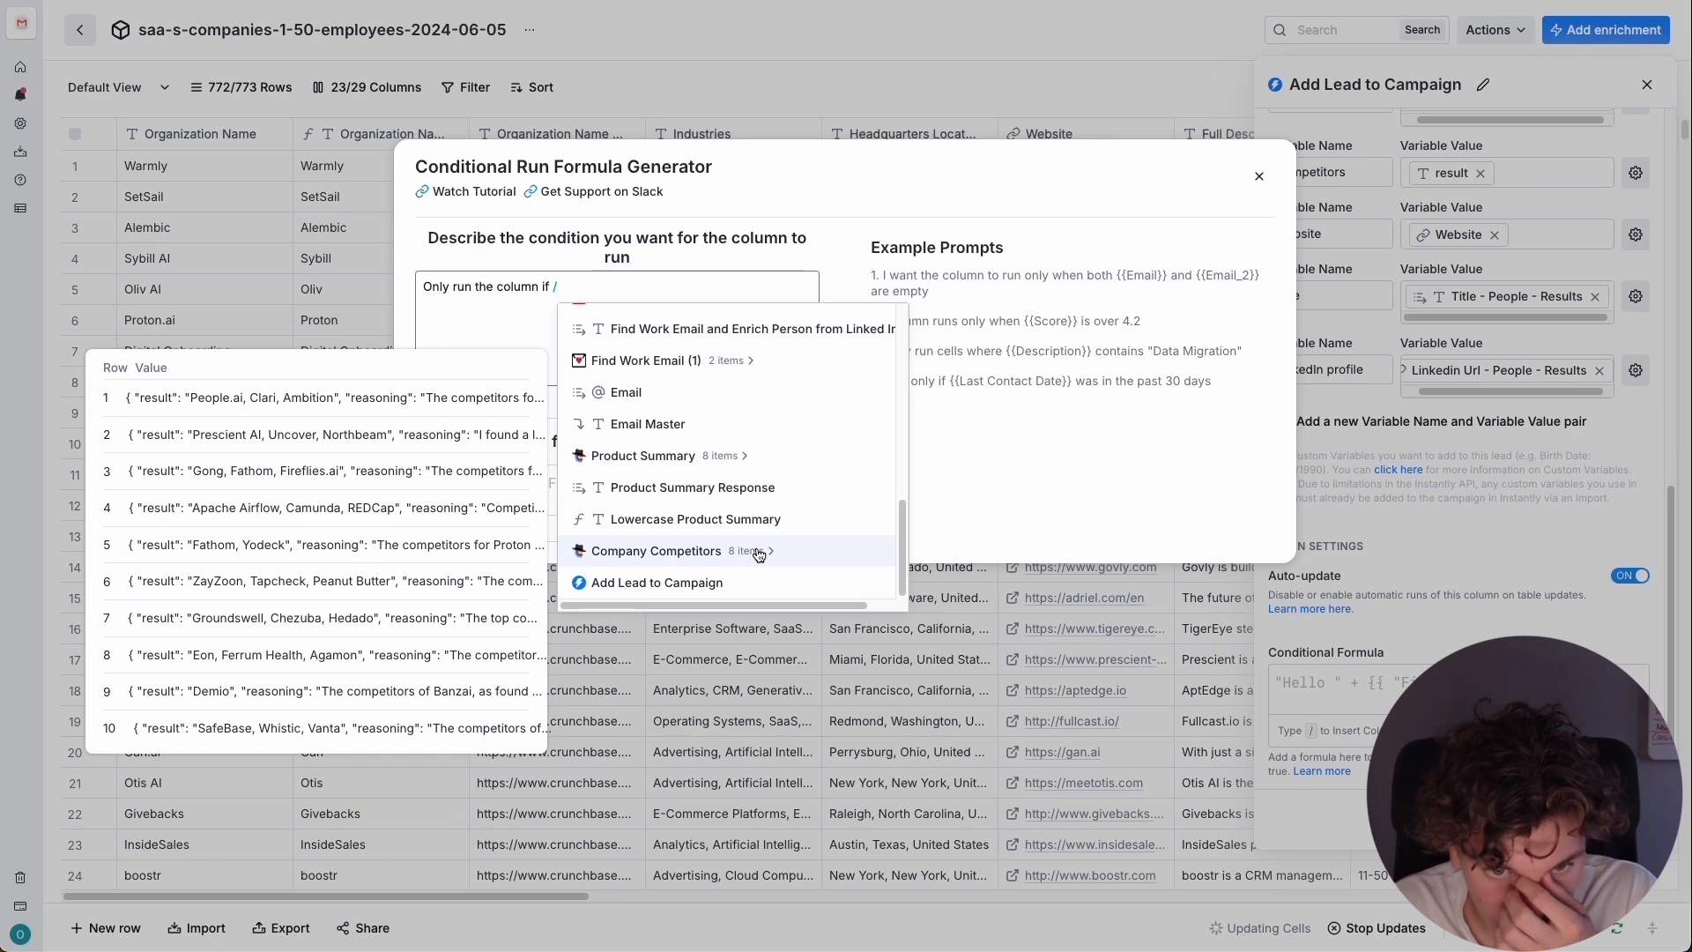
pyautogui.click(759, 552)
pyautogui.click(720, 348)
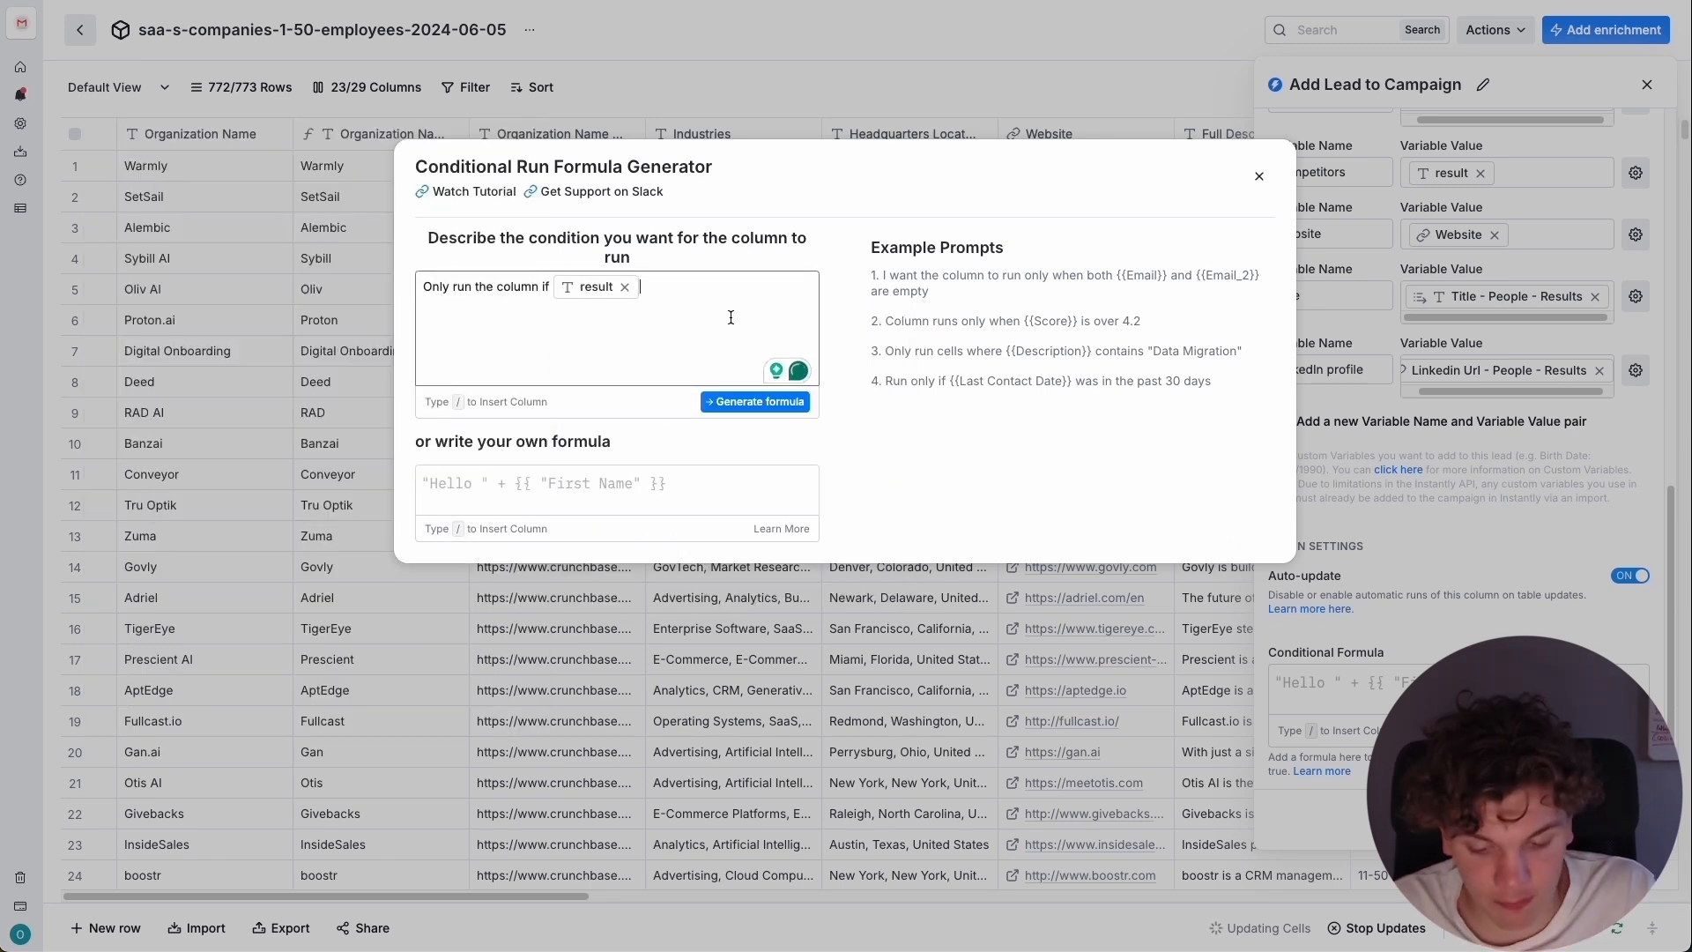
pyautogui.write('is not empty')
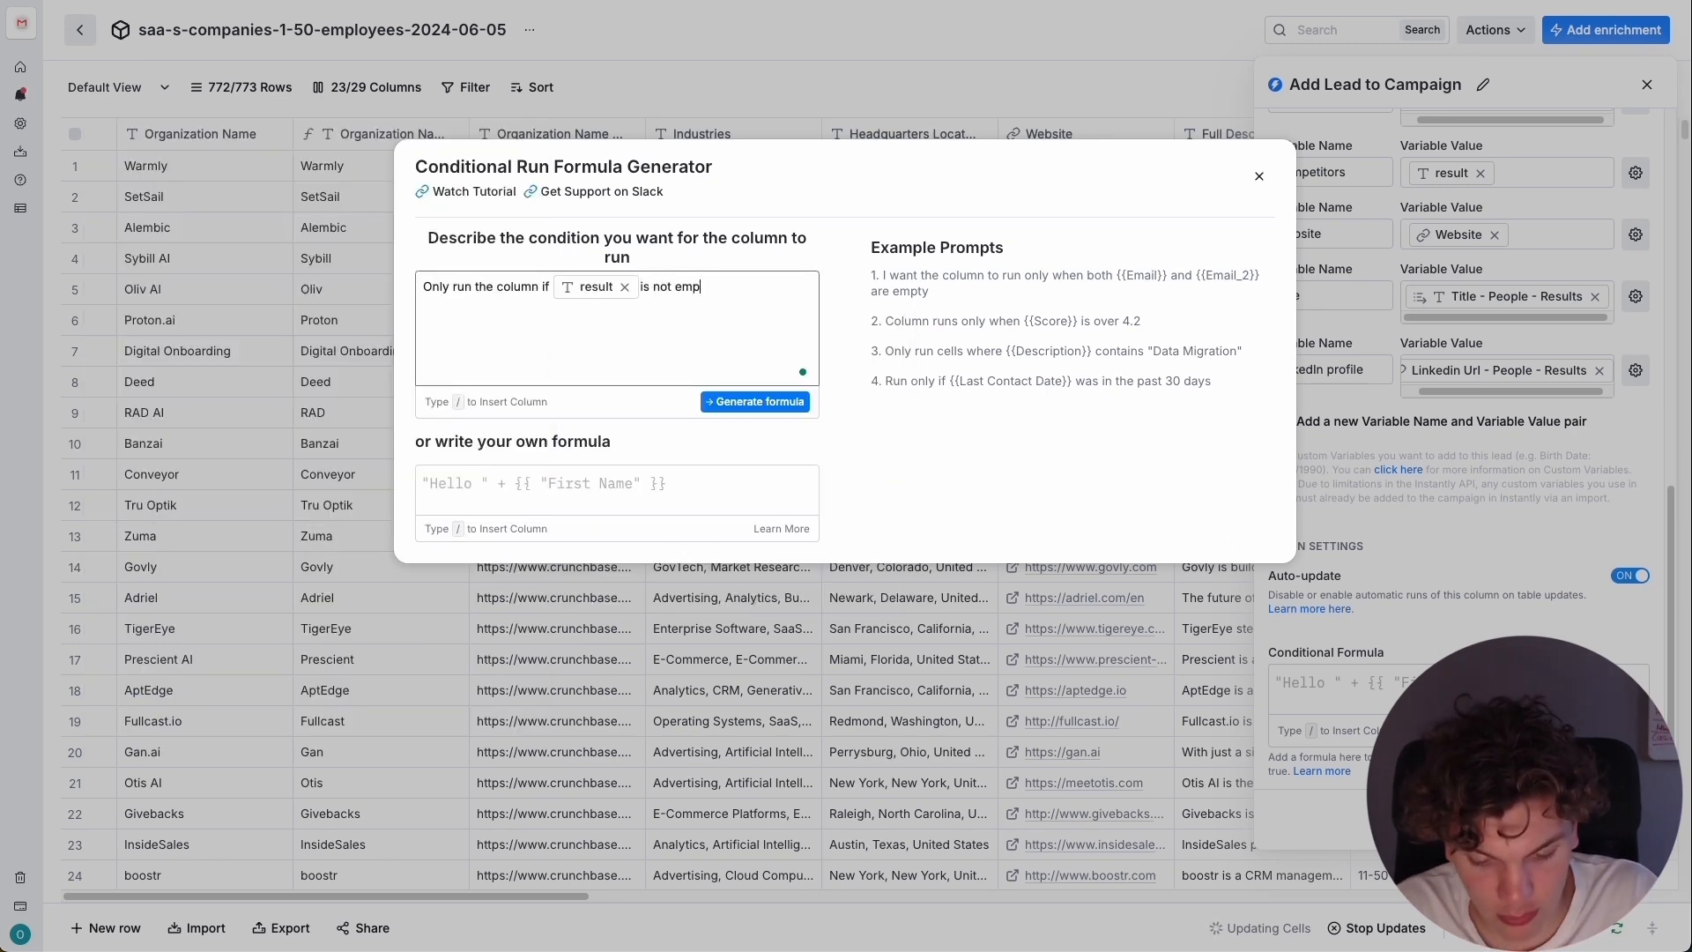
pyautogui.click(735, 405)
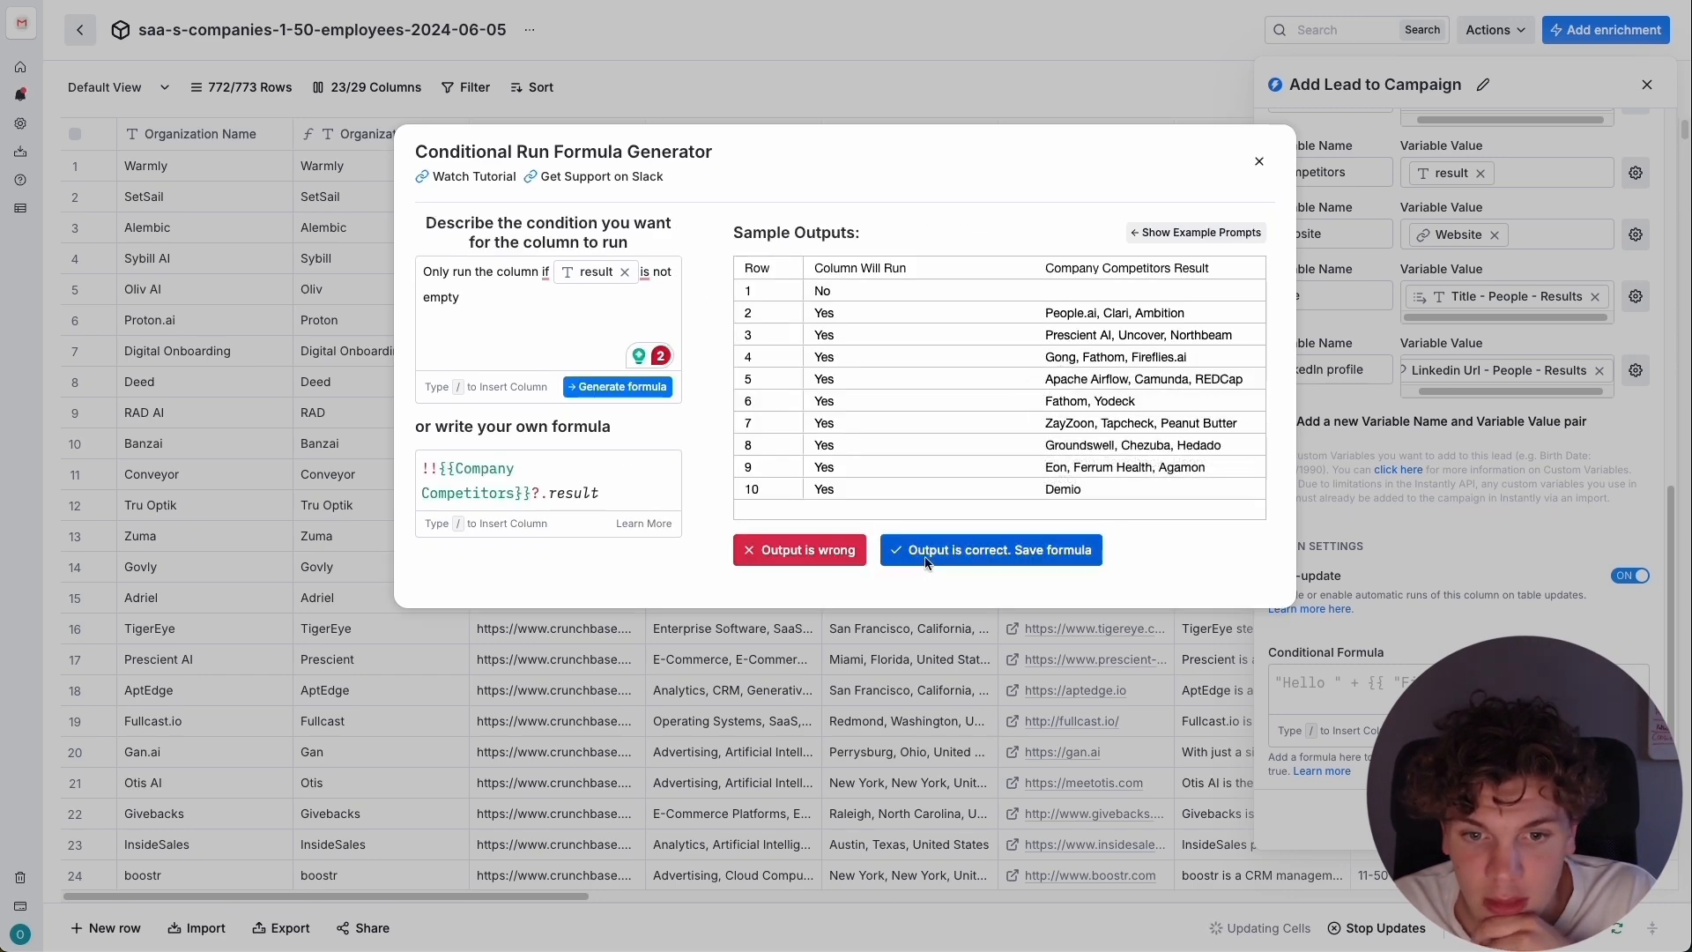
# Accept the generated conditional formula and save the Add Lead to Campaign settings.
pyautogui.click(926, 551)
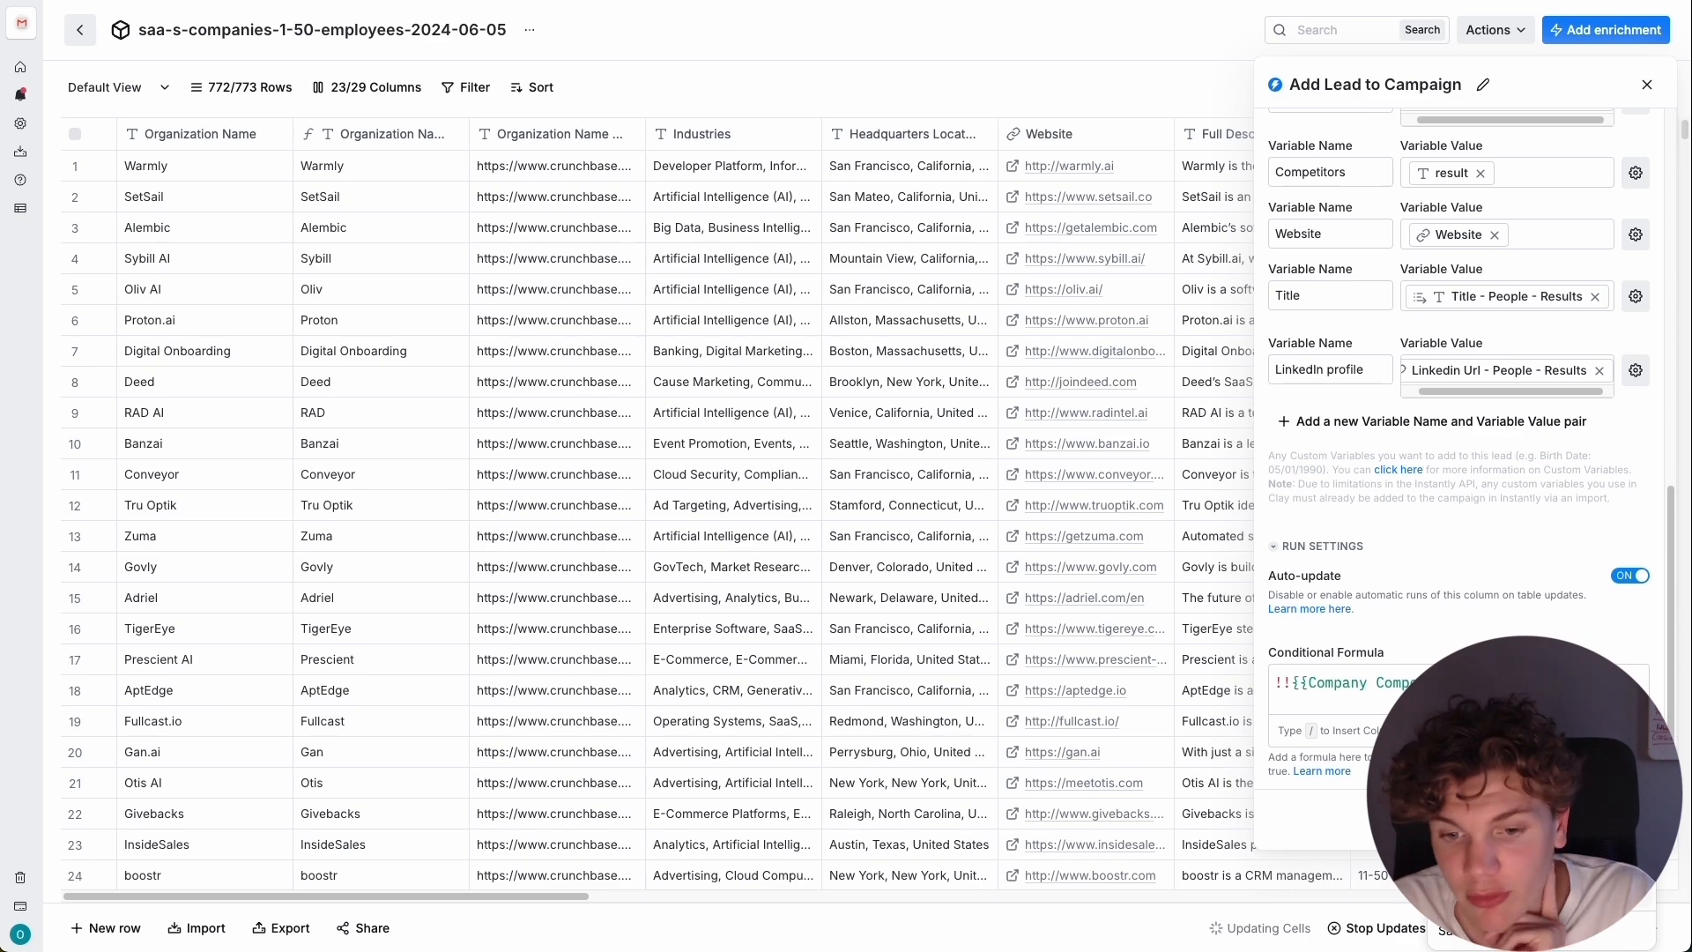
pyautogui.click(1534, 895)
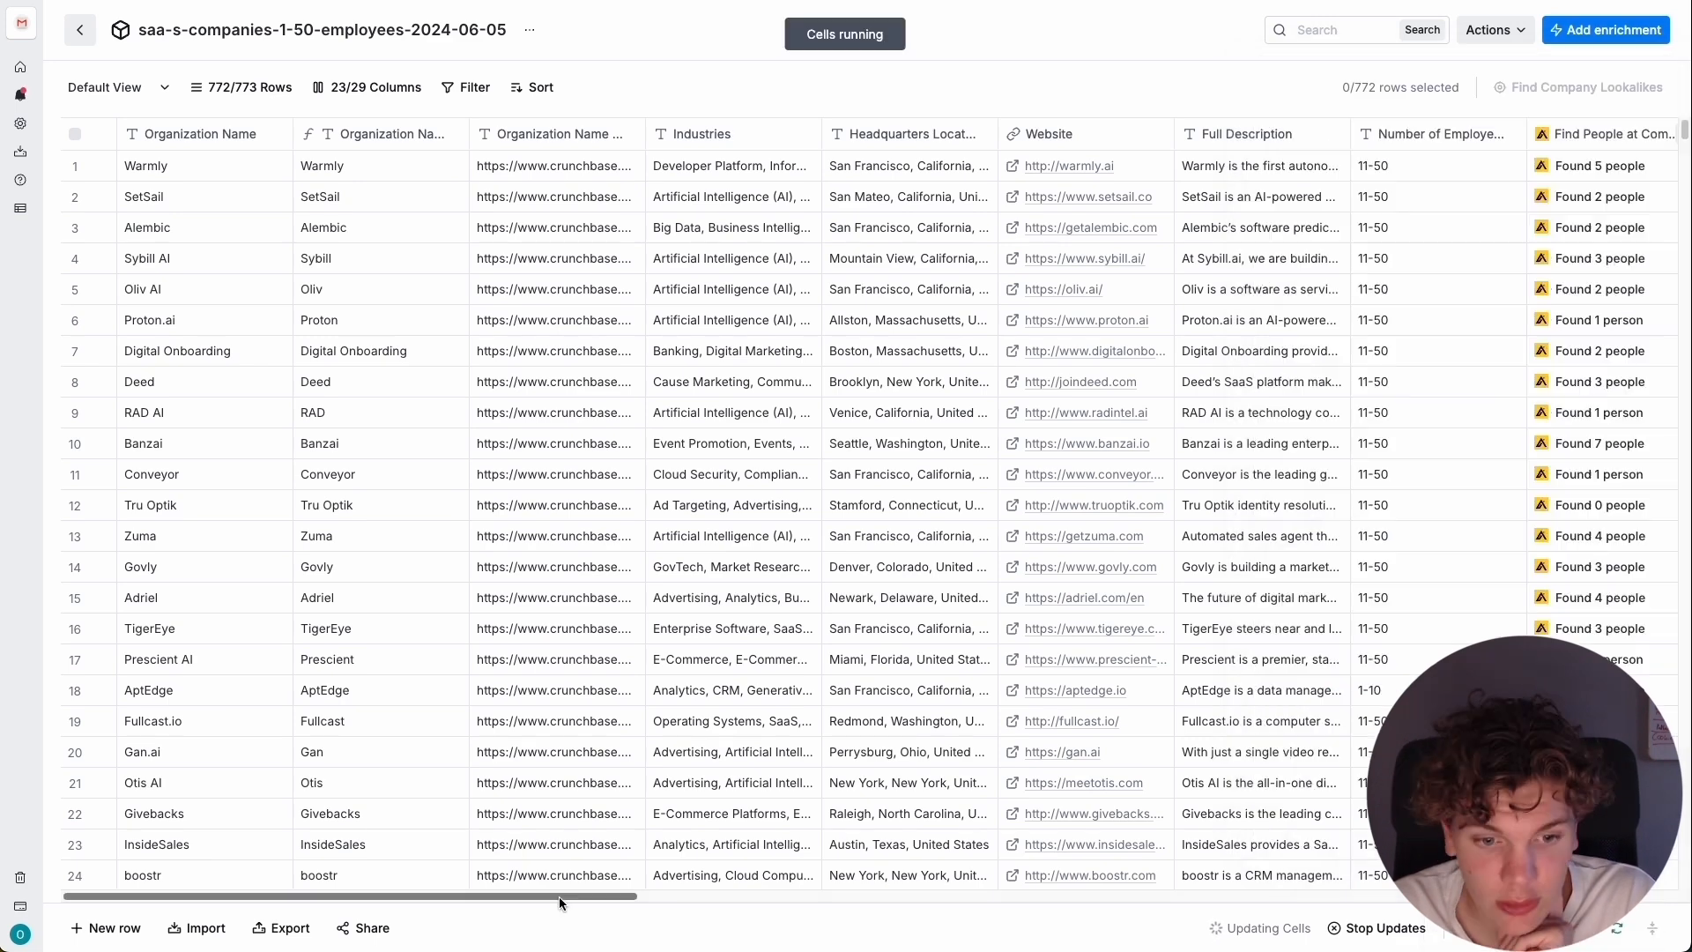
pyautogui.moveTo(561, 897); pyautogui.dragTo(1600, 897)
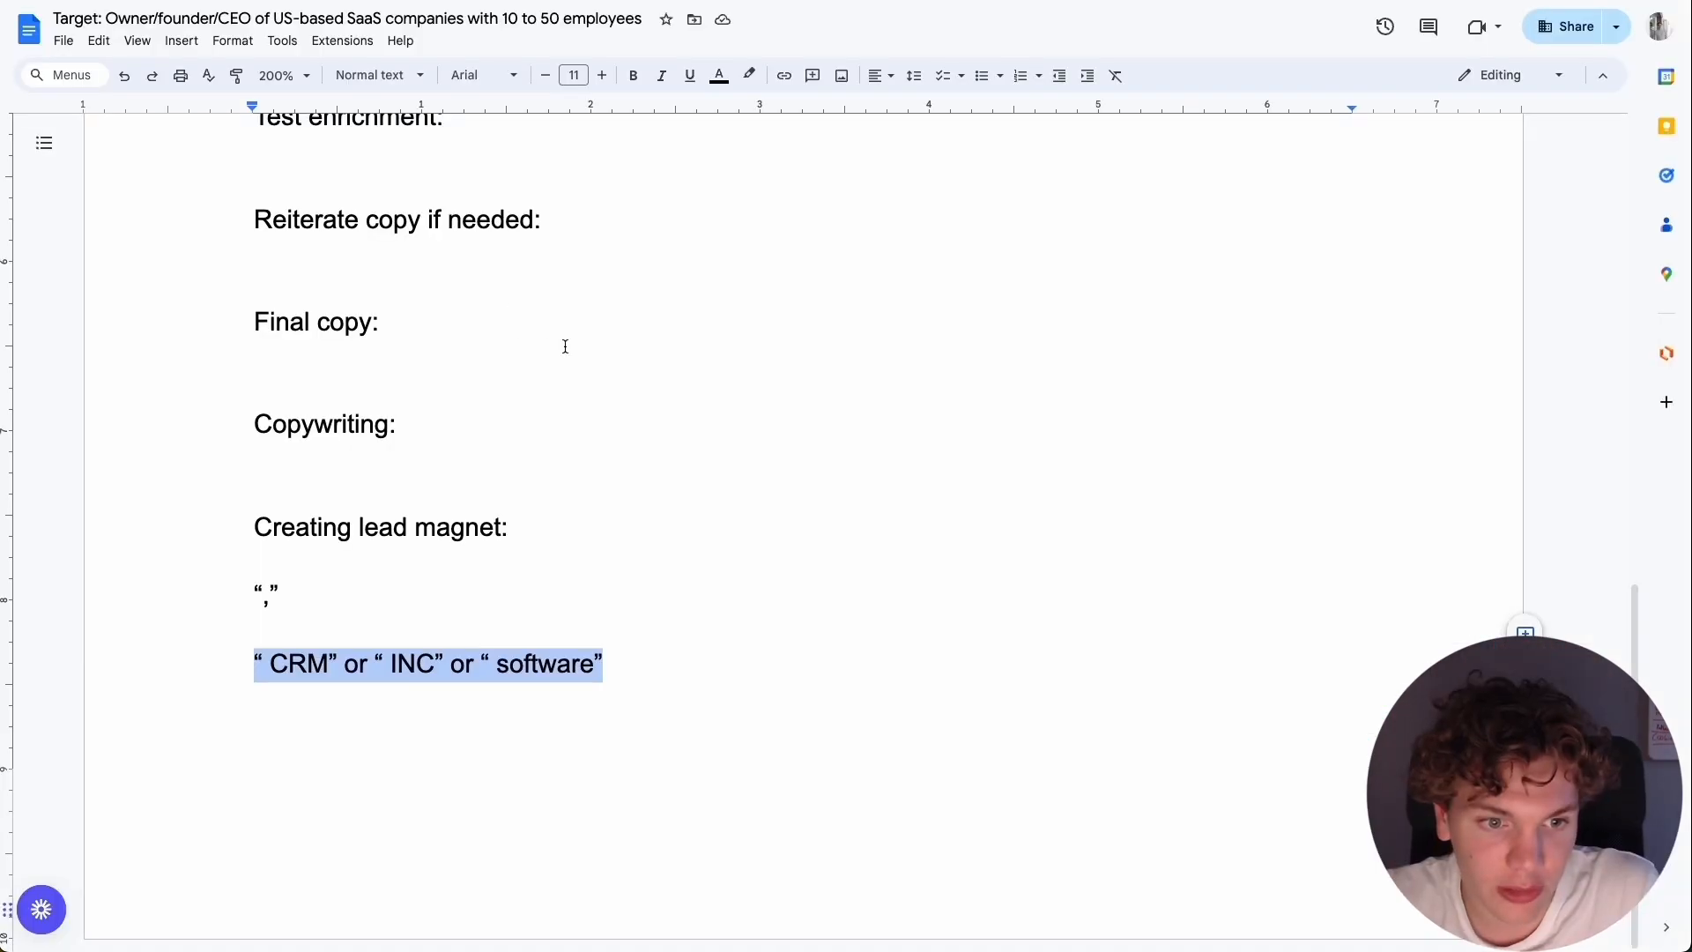
# Copy the full draft email from the Google Docs document into the Step 1 body of the Instantly sequence and save it.
pyautogui.scroll(5, 563, 343)
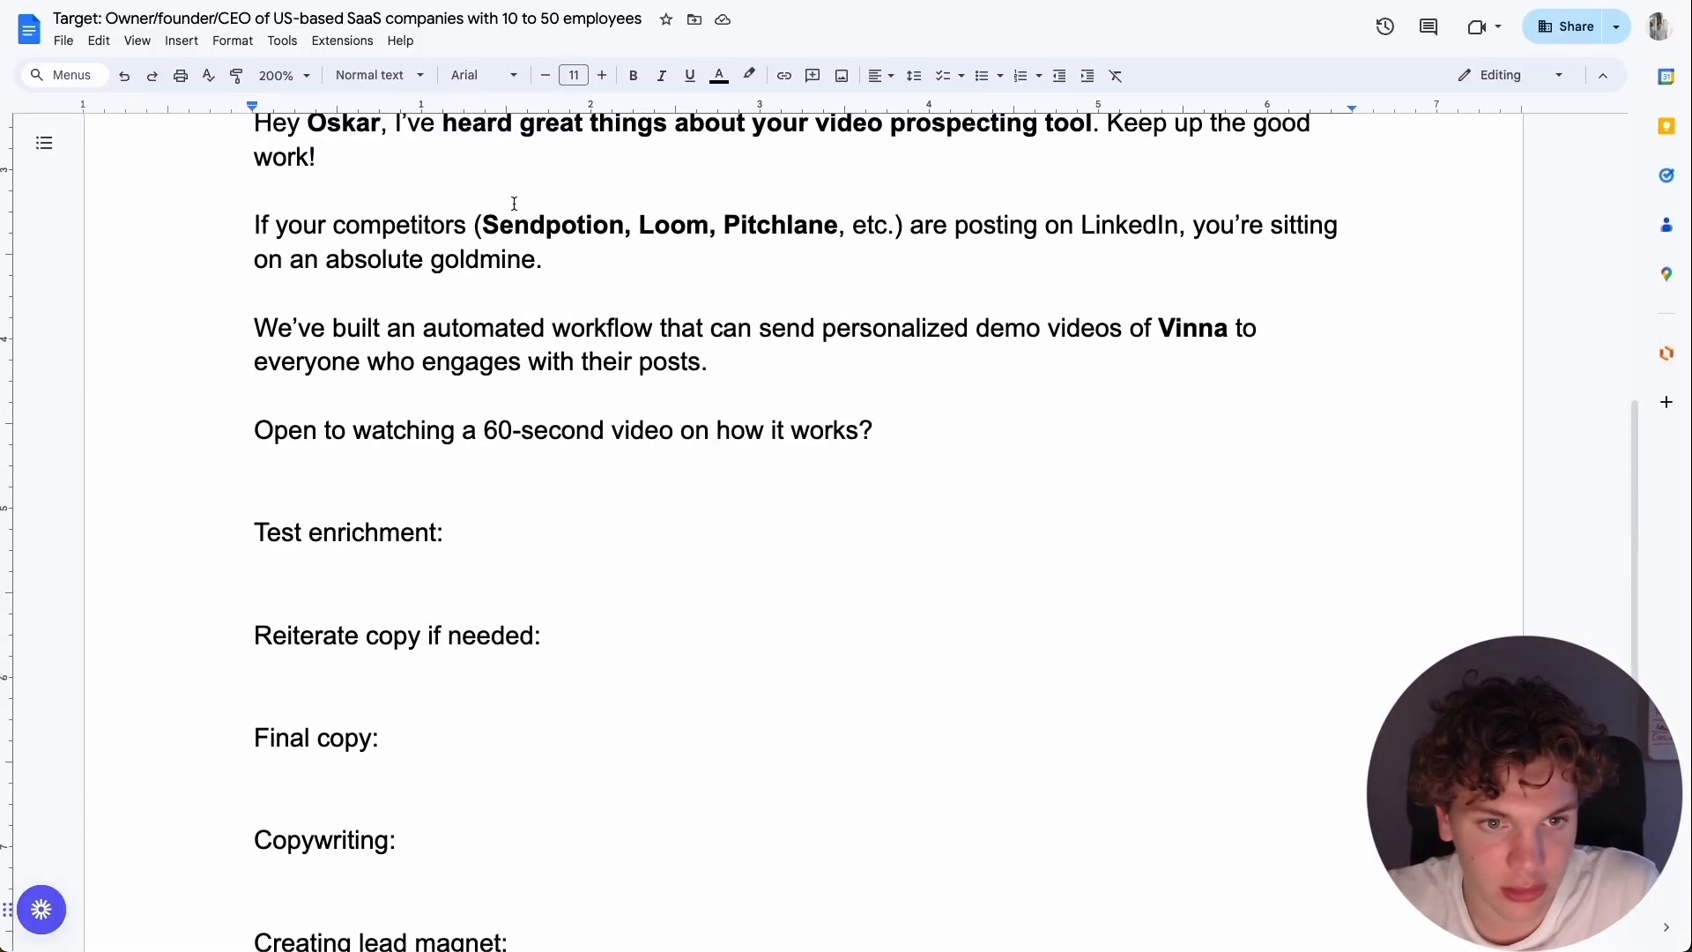
pyautogui.scroll(3, 529, 265)
pyautogui.moveTo(917, 696); pyautogui.dragTo(151, 401)
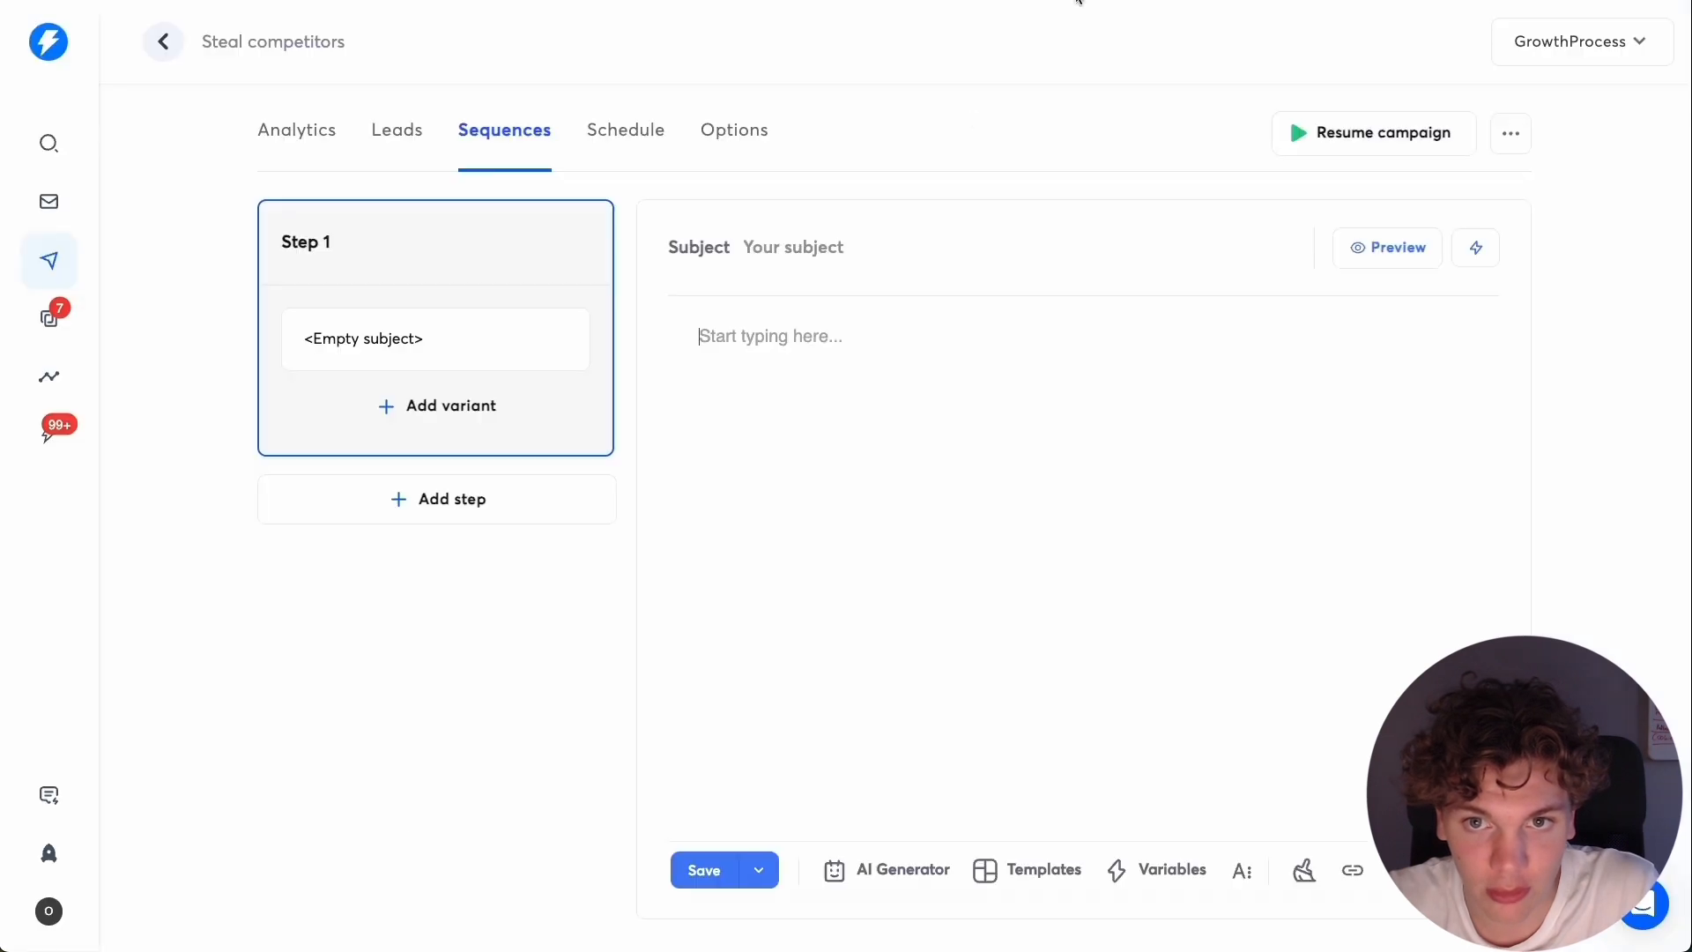
pyautogui.write("Hey Oskar, I've heard great things about your video prospecting tool. Keep up the good work!  If your competitors (Sendpotion, Loom, Pitchlane, etc.) are posting on LinkedIn, you're sitting on an absolute goldmine.  We've built an automated workflow that can send personalized demo videos of Vinna to everyone who engages with their posts.  Open to watching a 60-second video on how it works?")
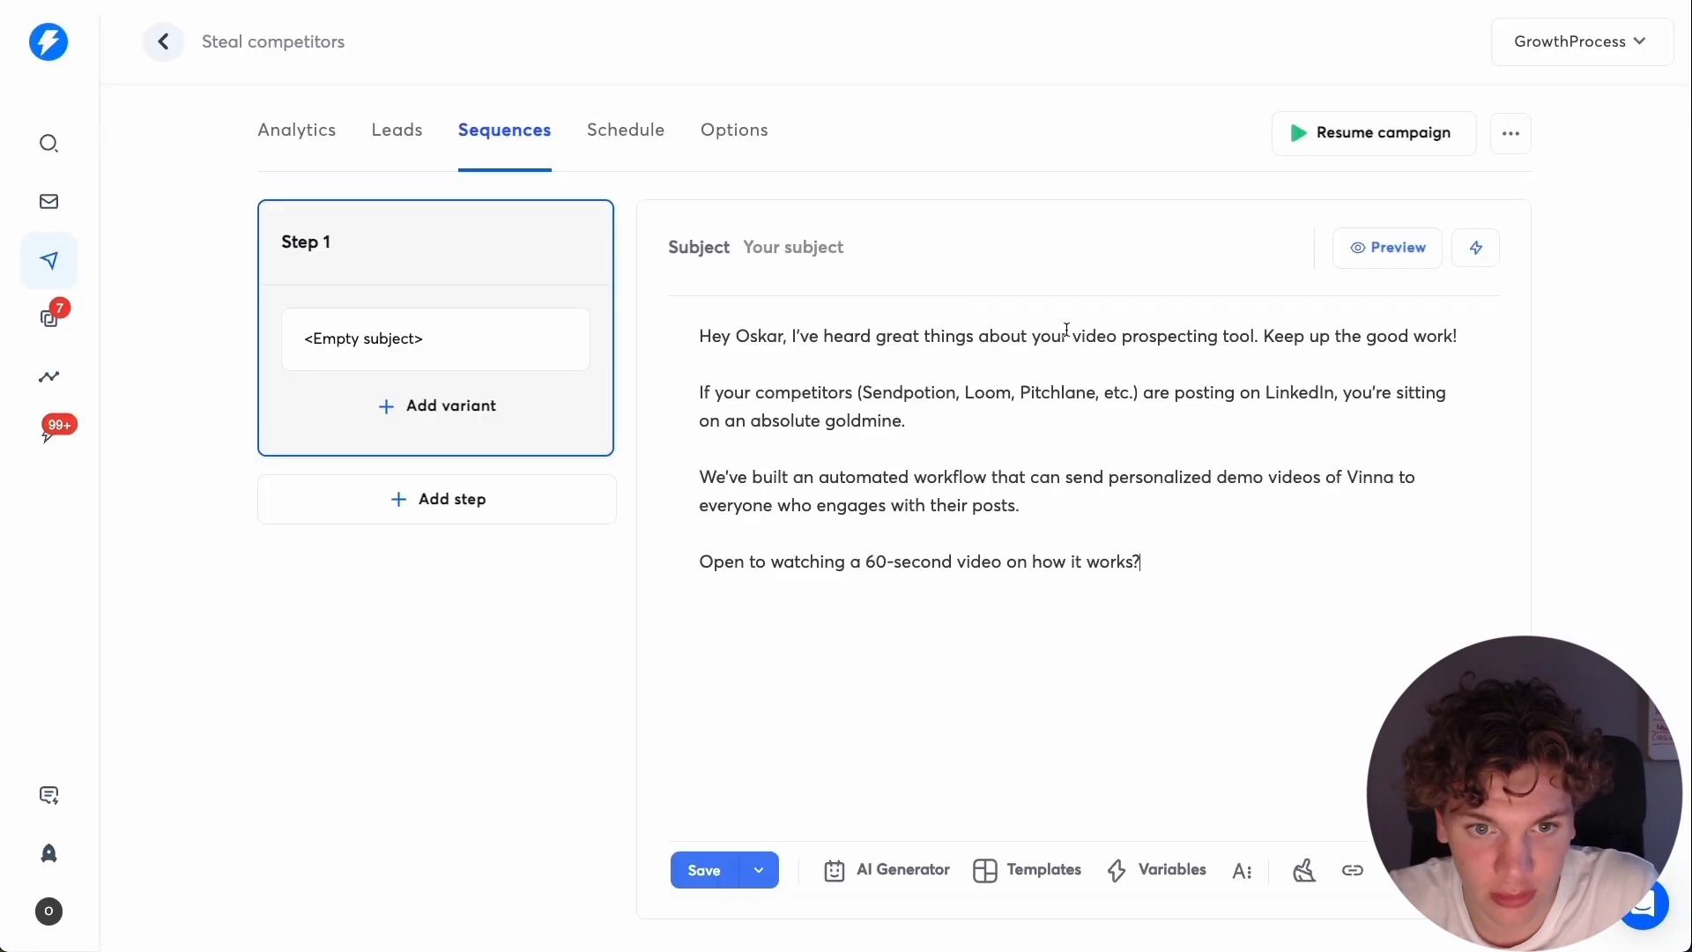
pyautogui.doubleClick(747, 335)
pyautogui.click(1043, 534)
pyautogui.click(700, 871)
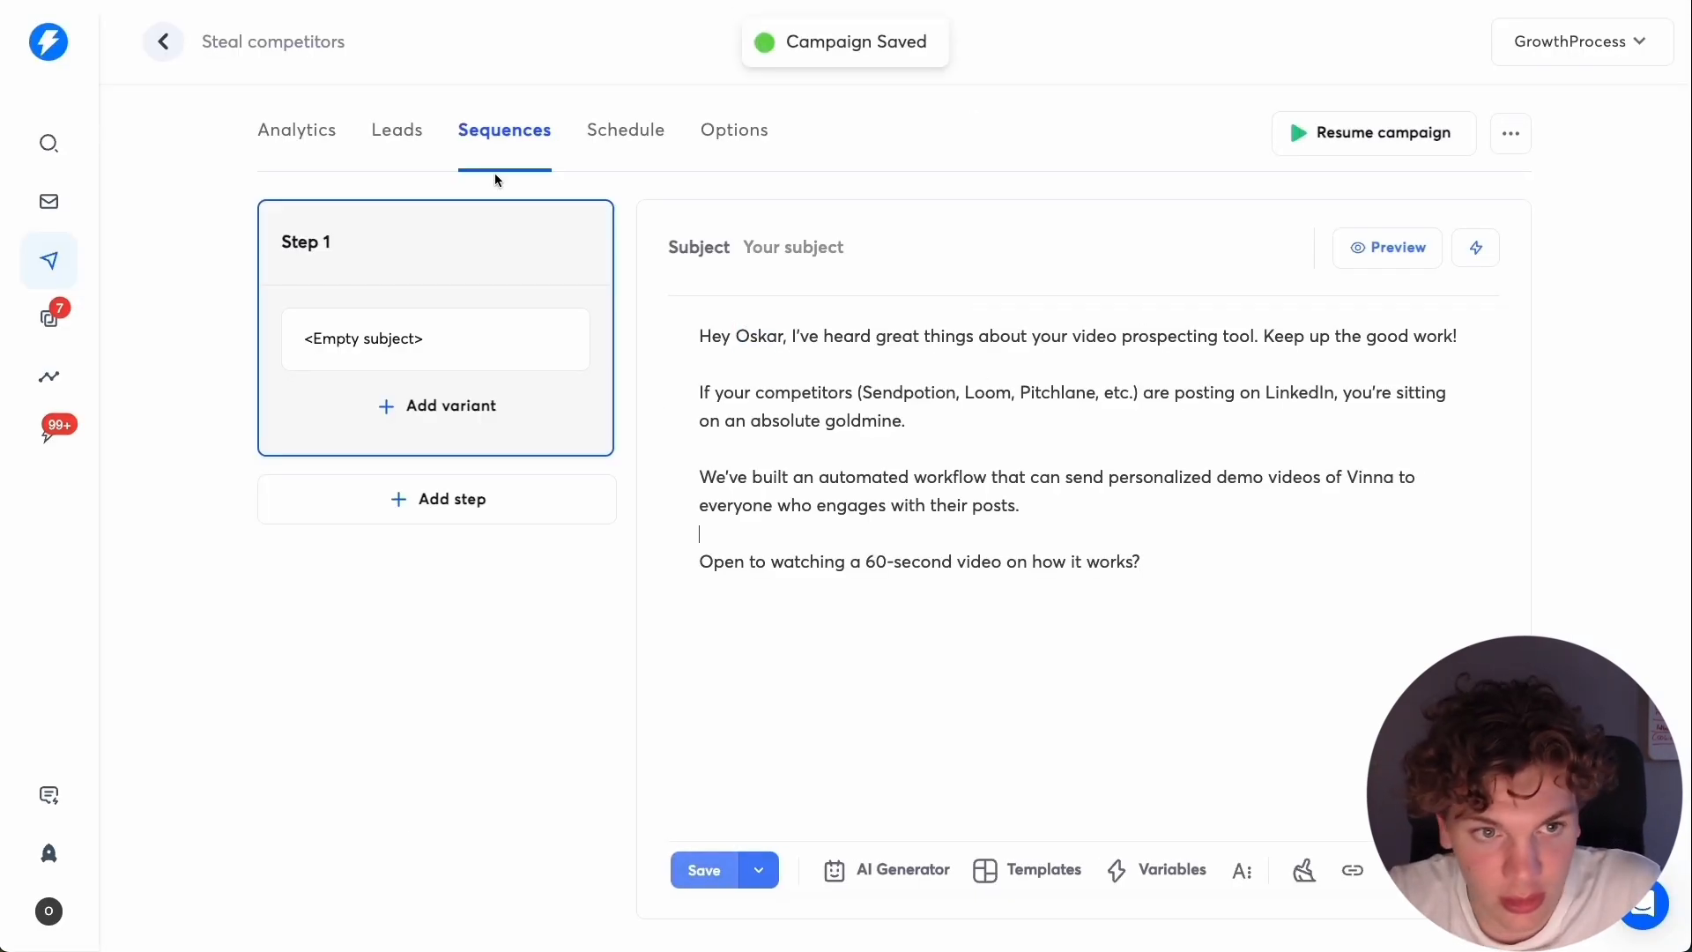
# Replace the sample name in the greeting with {{firstName}} and the phrase about the video prospecting tool with {{Heard good}}.
pyautogui.click(396, 143)
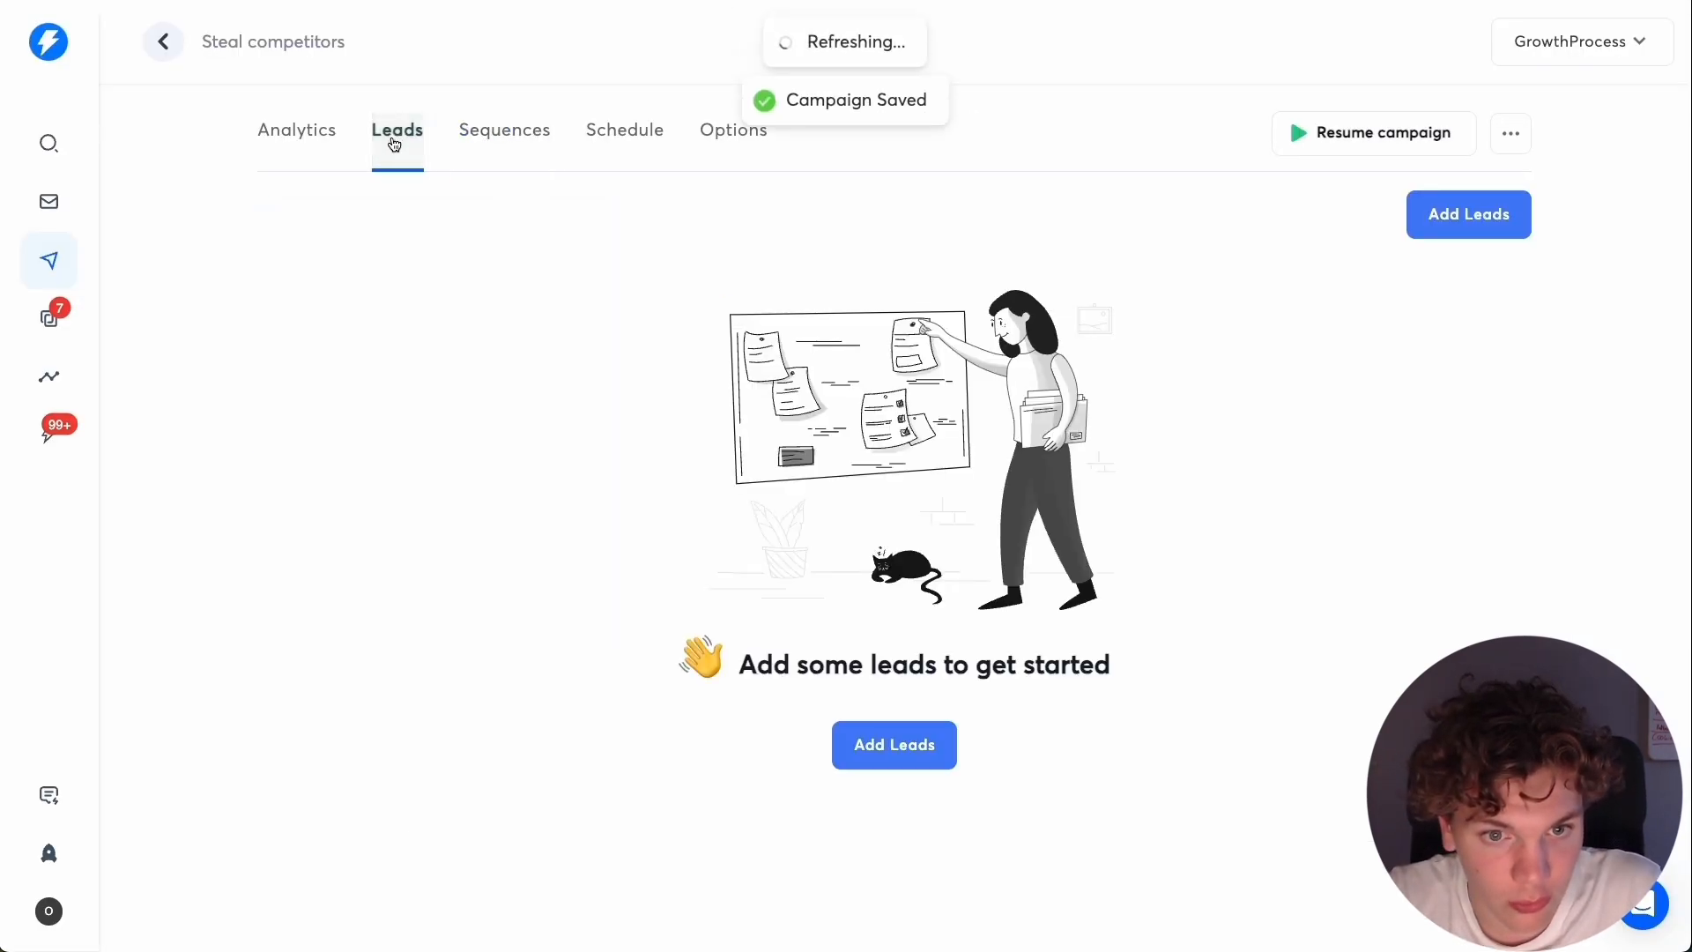
pyautogui.click(512, 145)
pyautogui.doubleClick(748, 335)
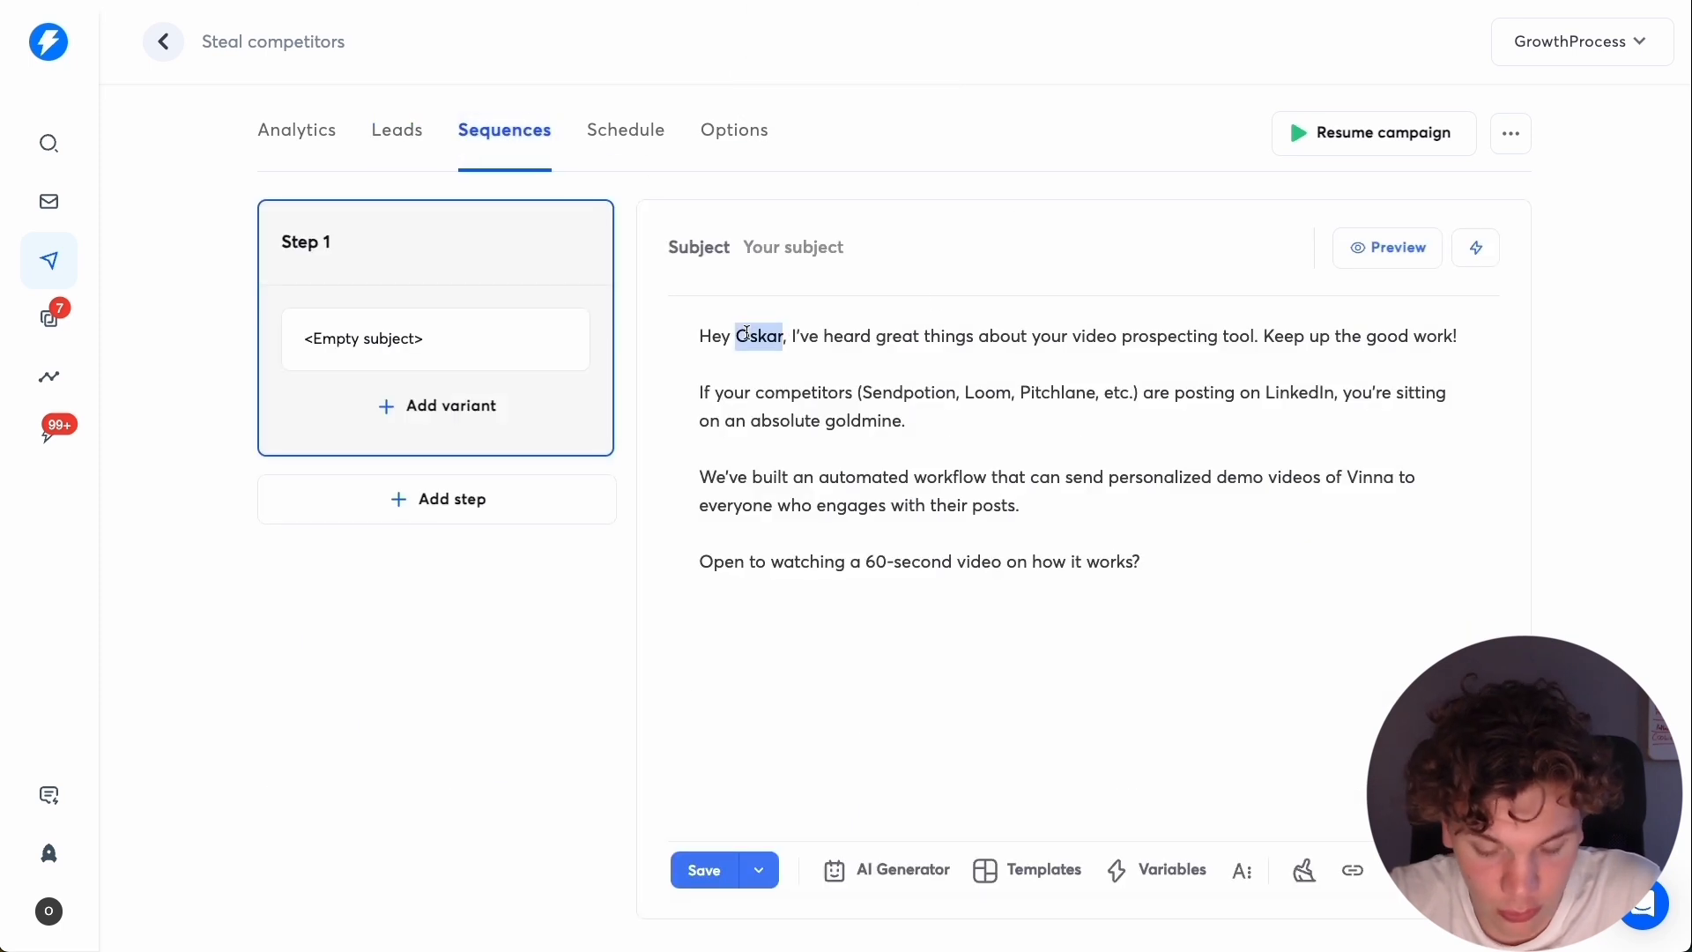
pyautogui.write('{{')
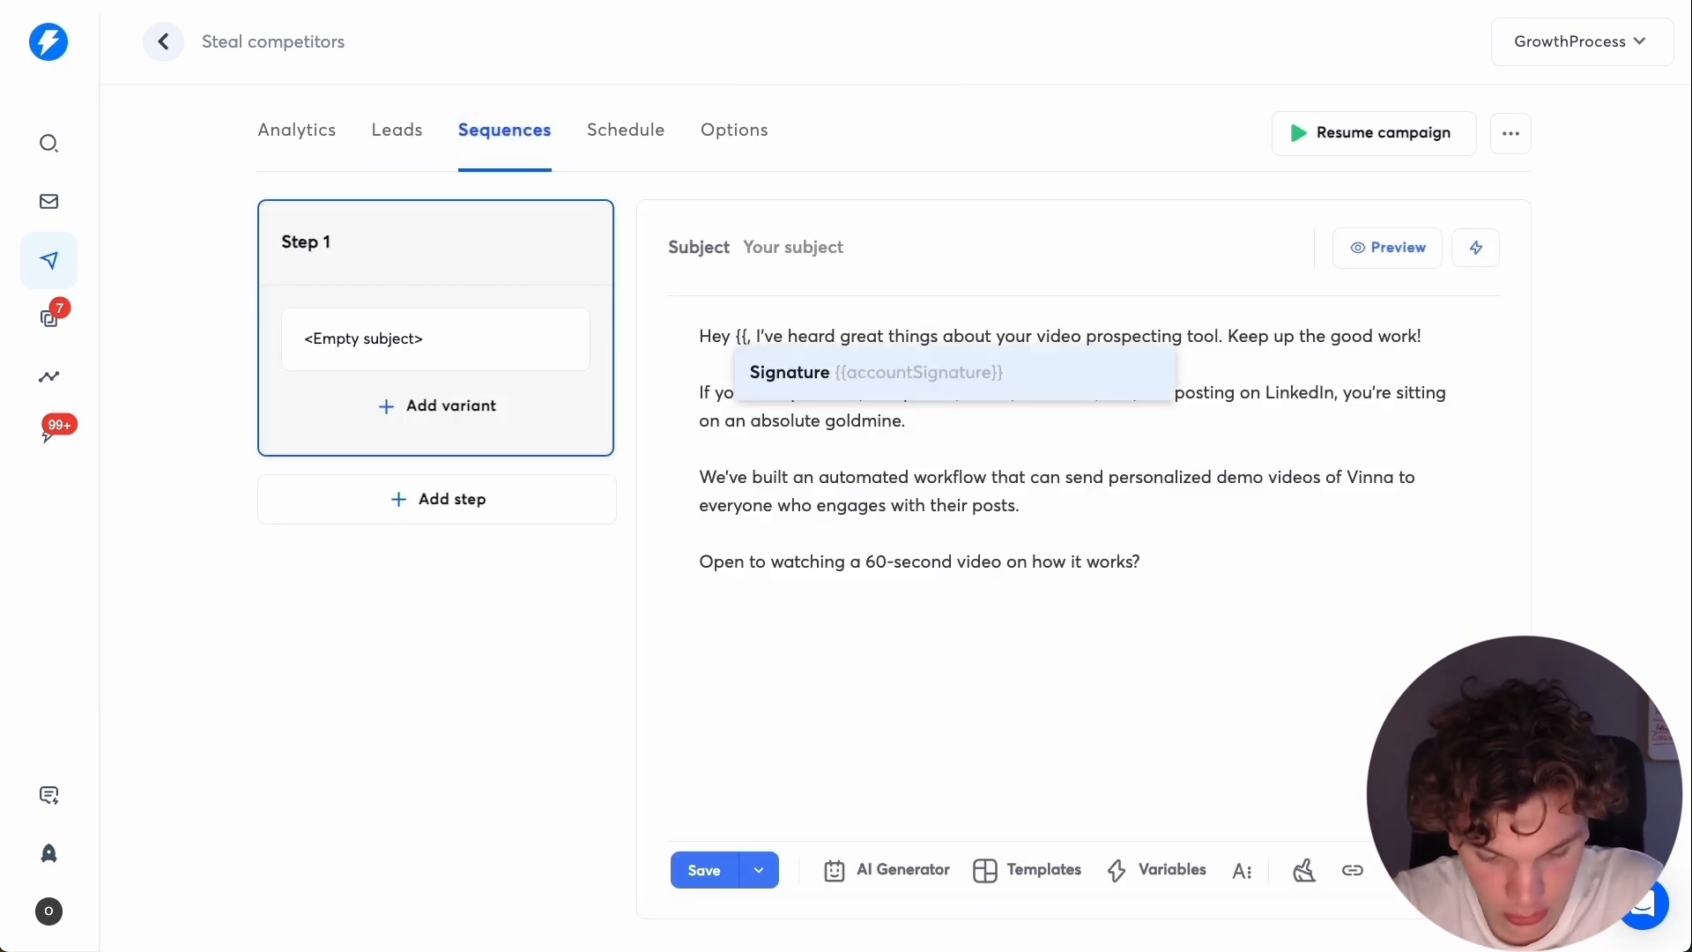
pyautogui.write('firstName}}')
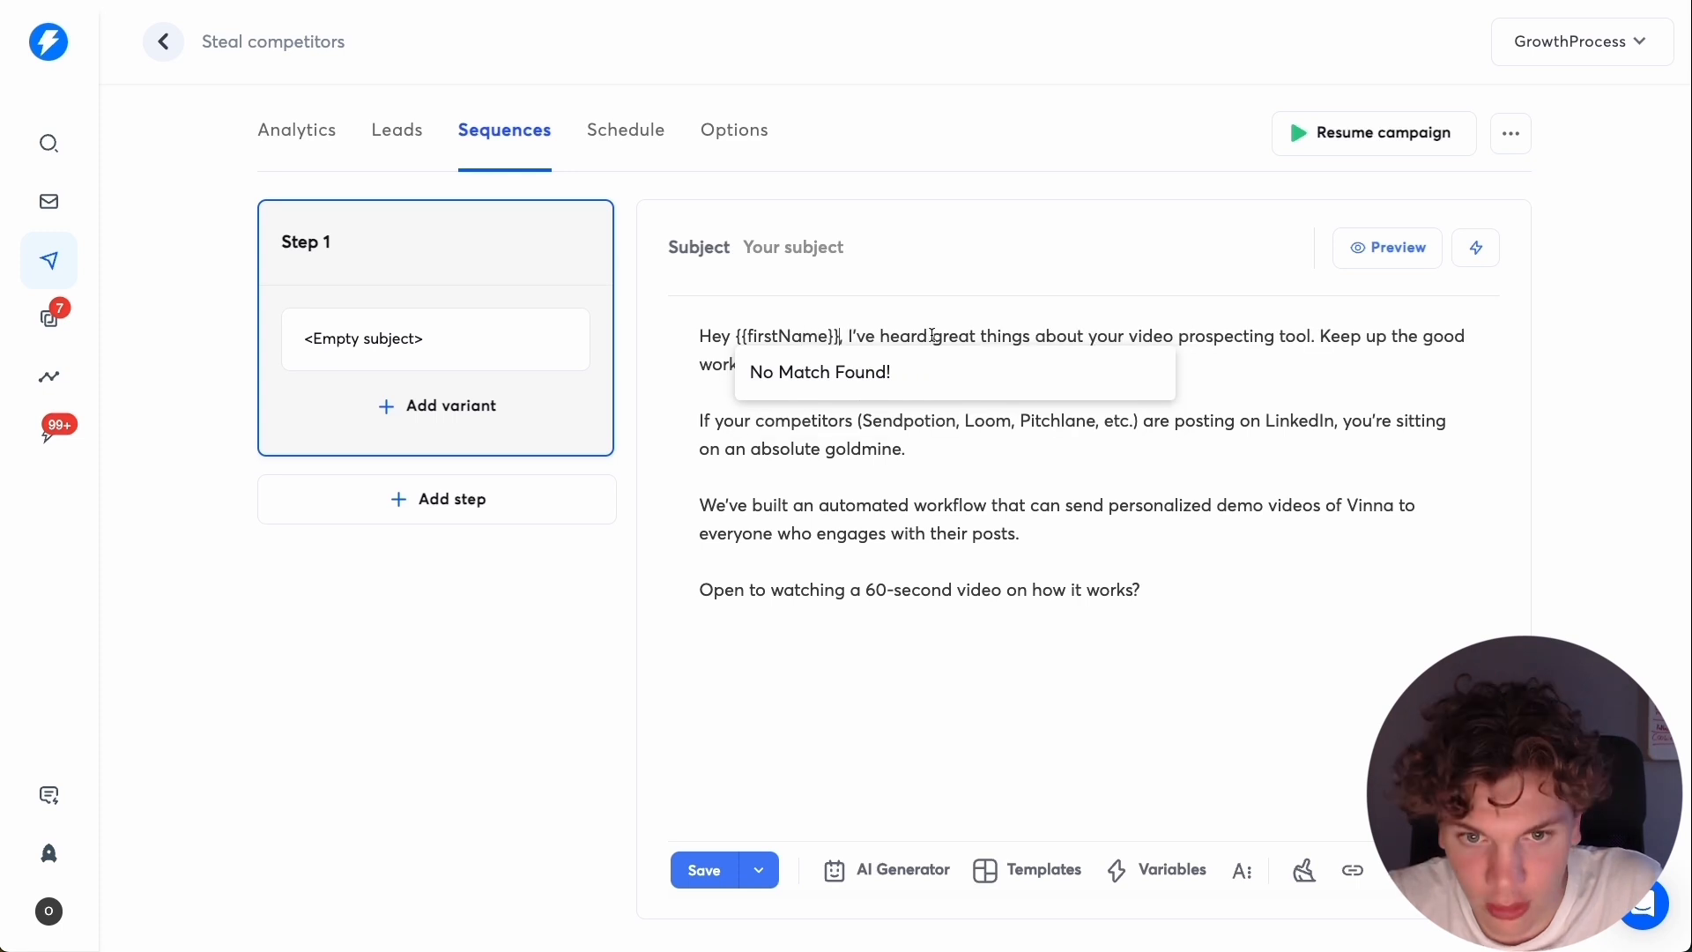
pyautogui.moveTo(881, 335); pyautogui.dragTo(1310, 332)
pyautogui.write('{{Heard good}}')
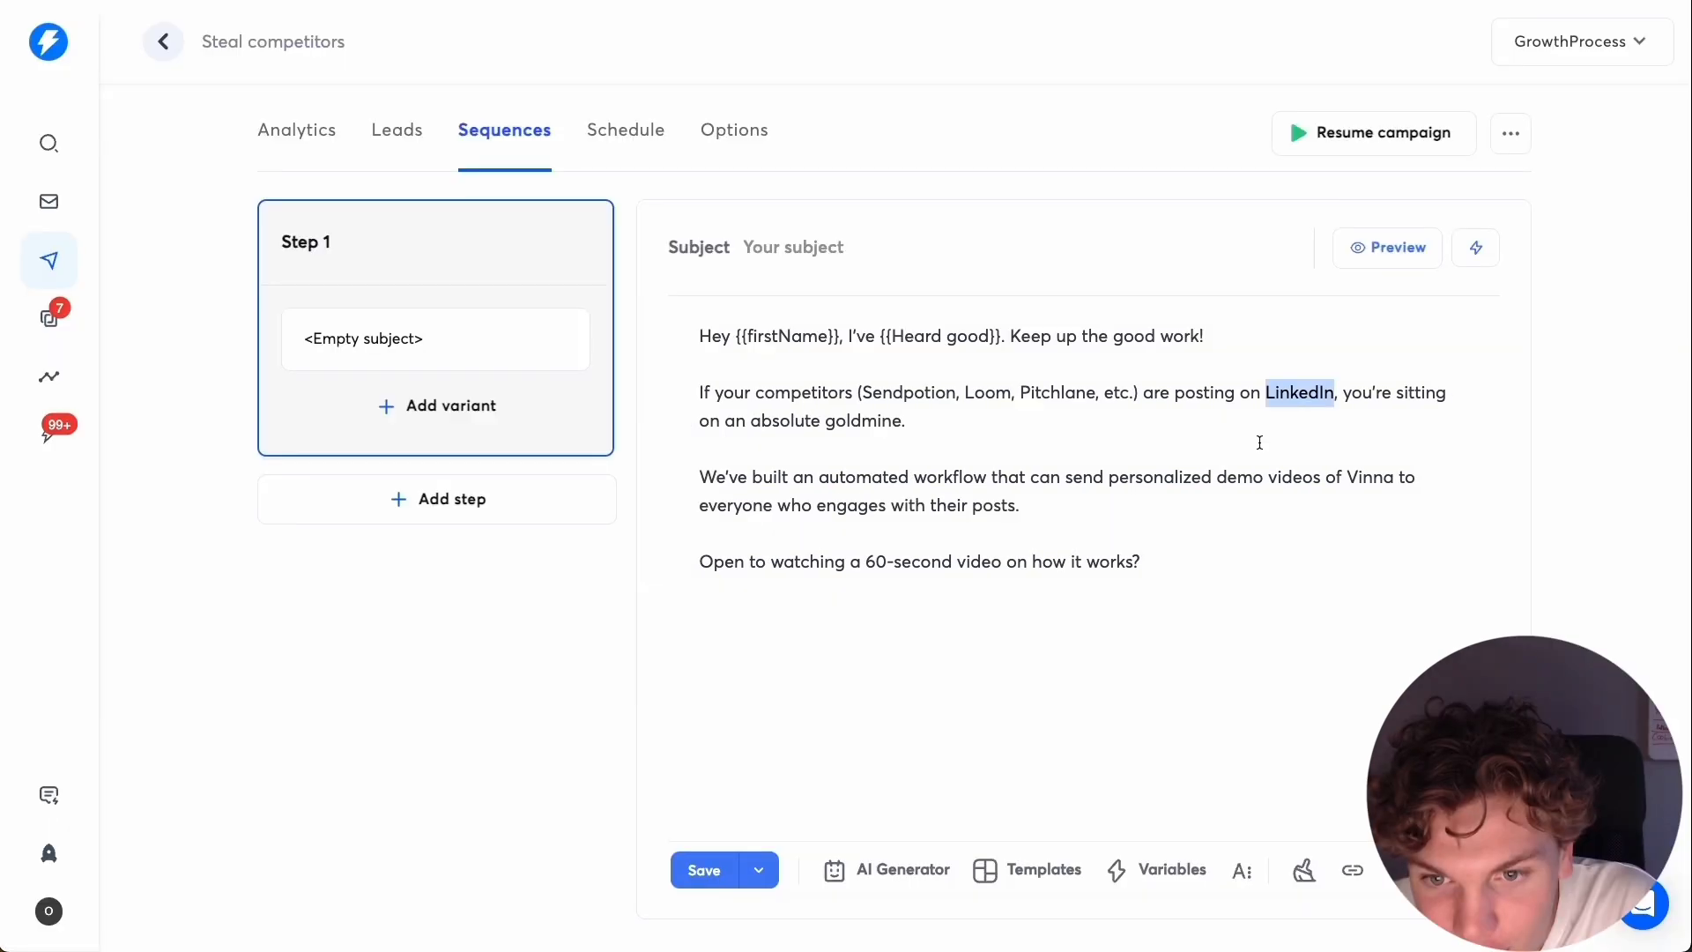
# Replace the sample competitor names Sendpotion, Loom, Pitchlane with the {{Competitors}} variable and preview the email.
pyautogui.click(856, 393)
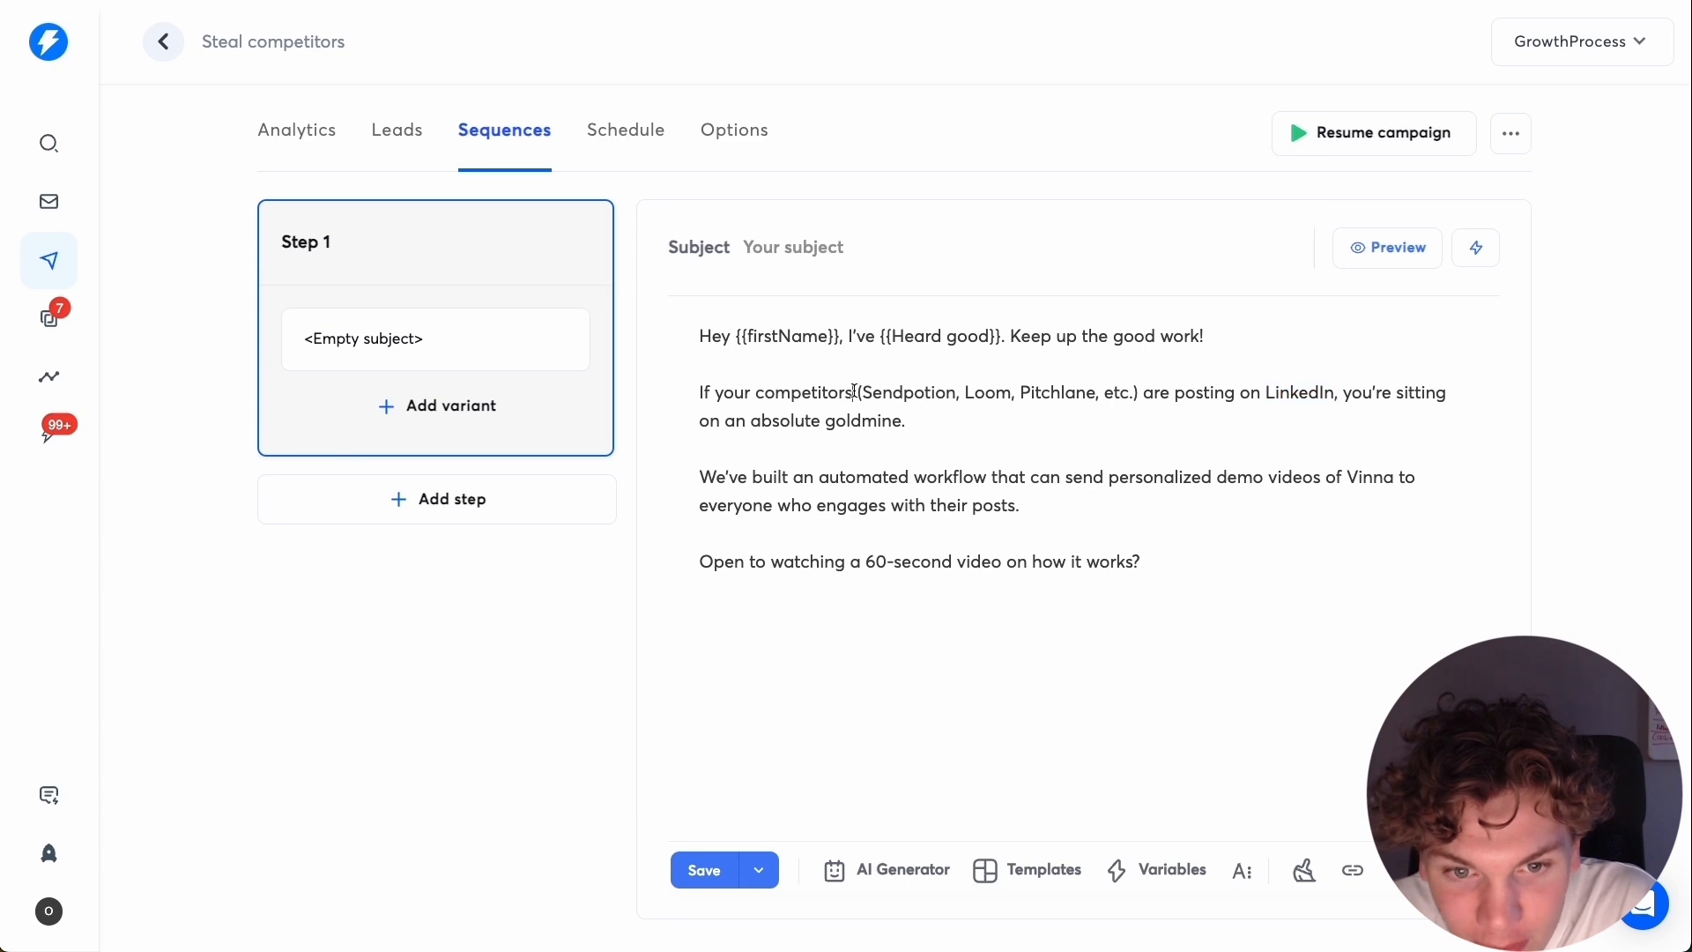
pyautogui.moveTo(864, 393); pyautogui.dragTo(1098, 395)
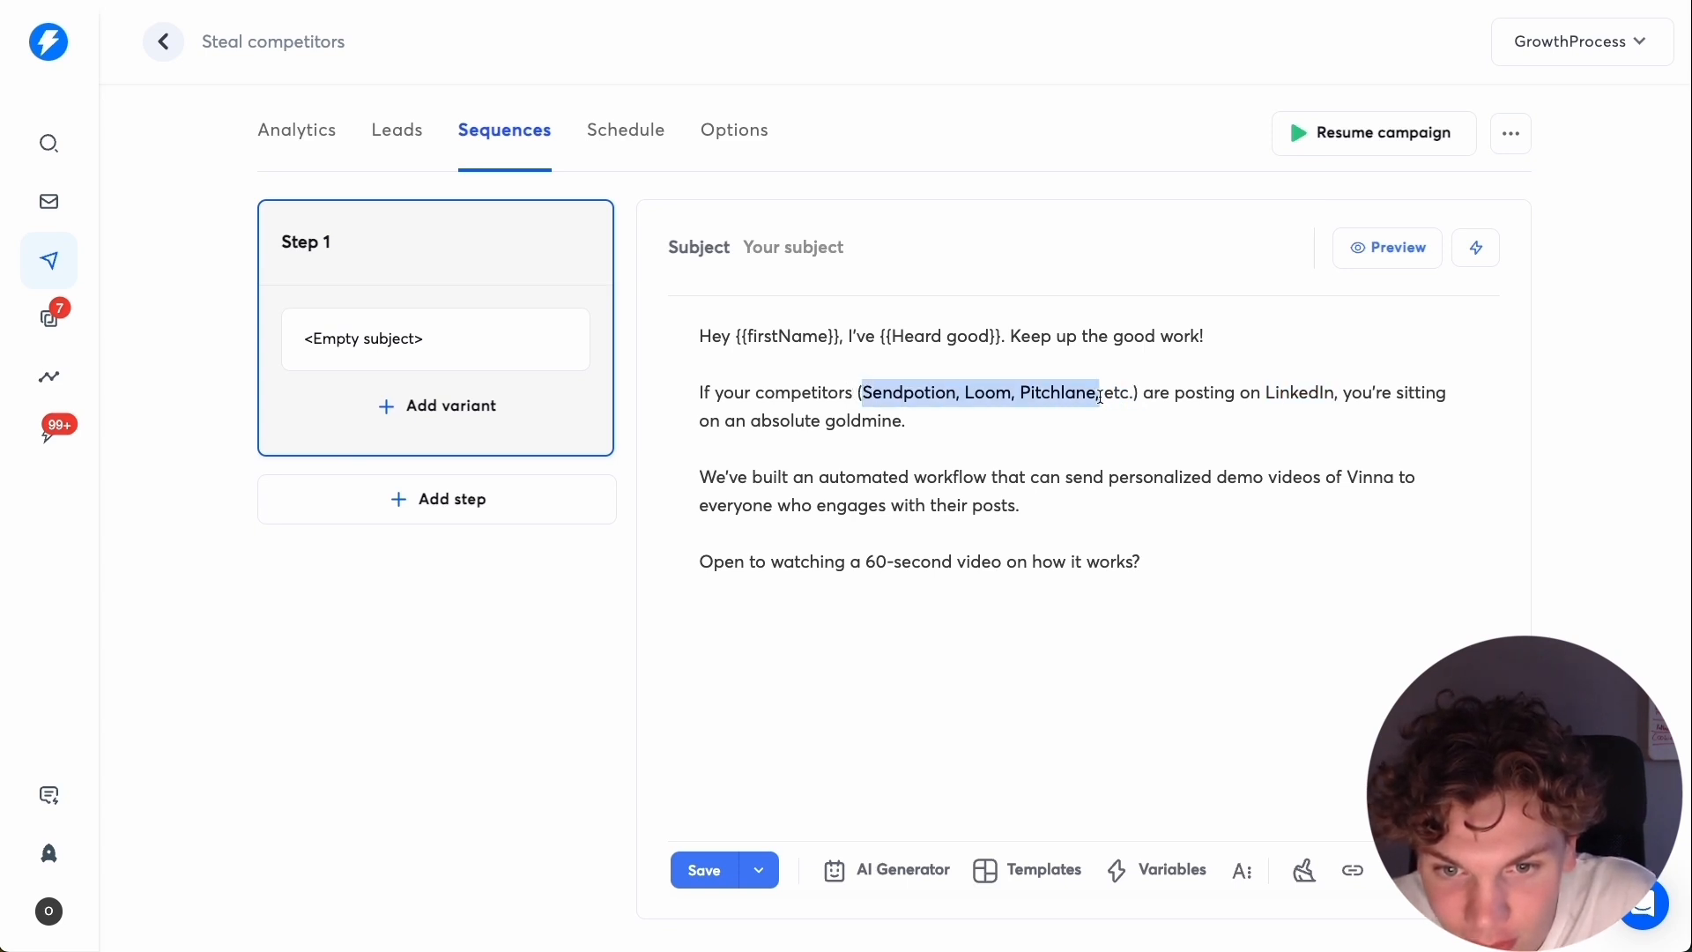
pyautogui.write('{{')
pyautogui.scroll(-5, 1045, 687)
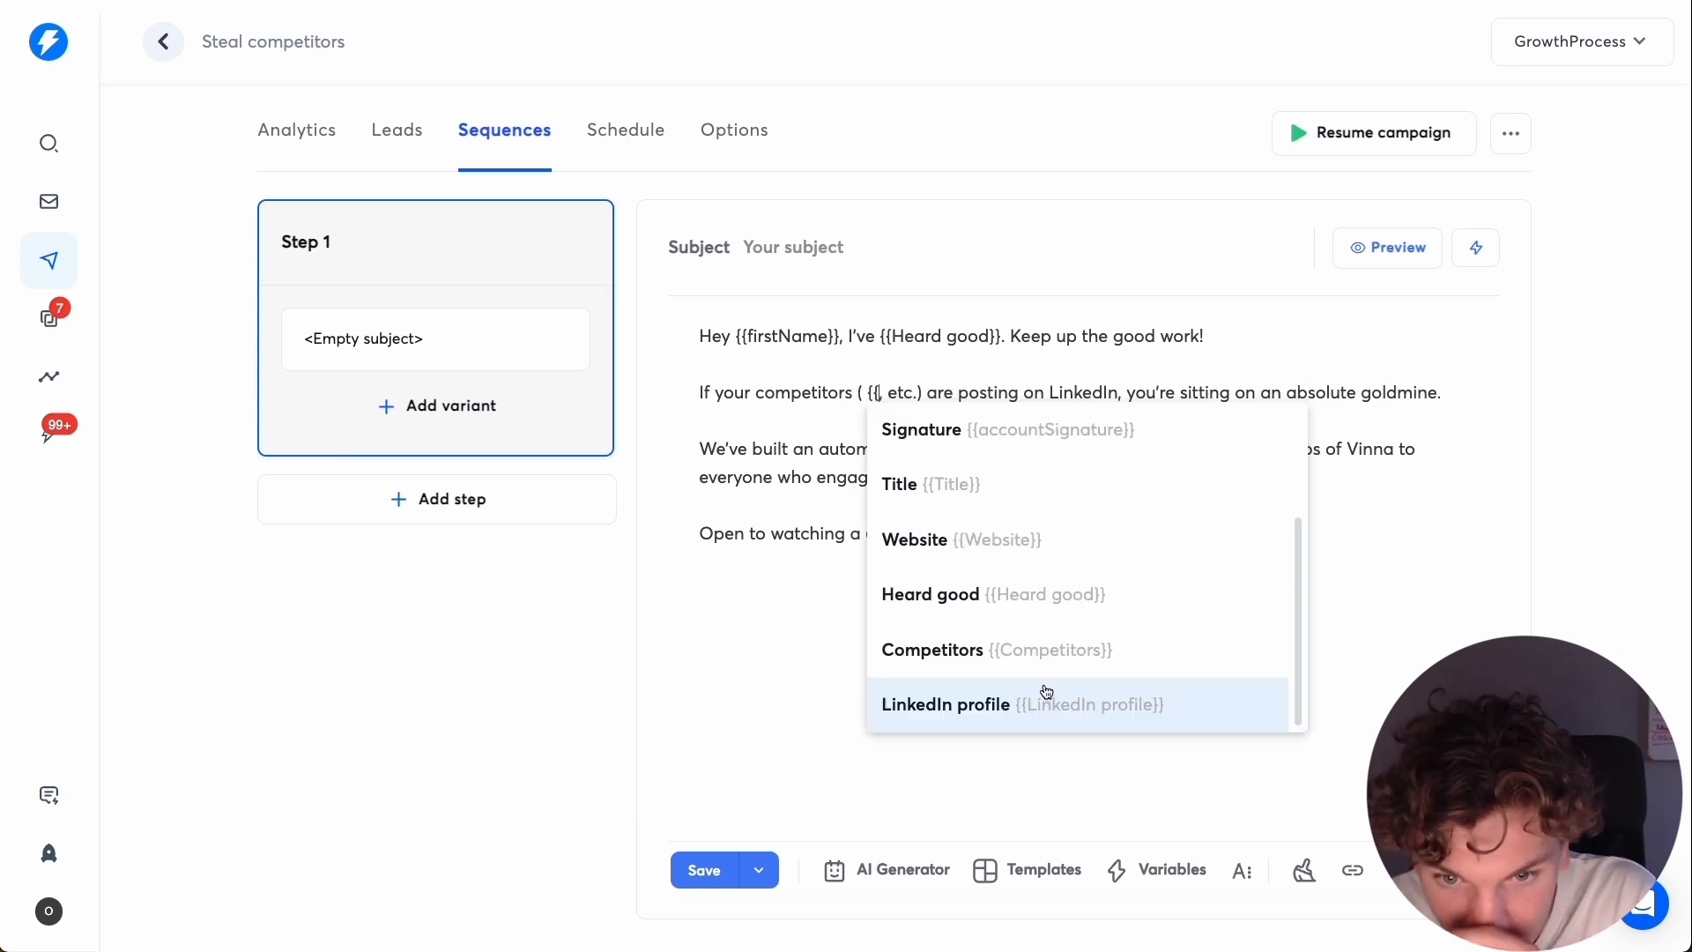
pyautogui.click(1051, 649)
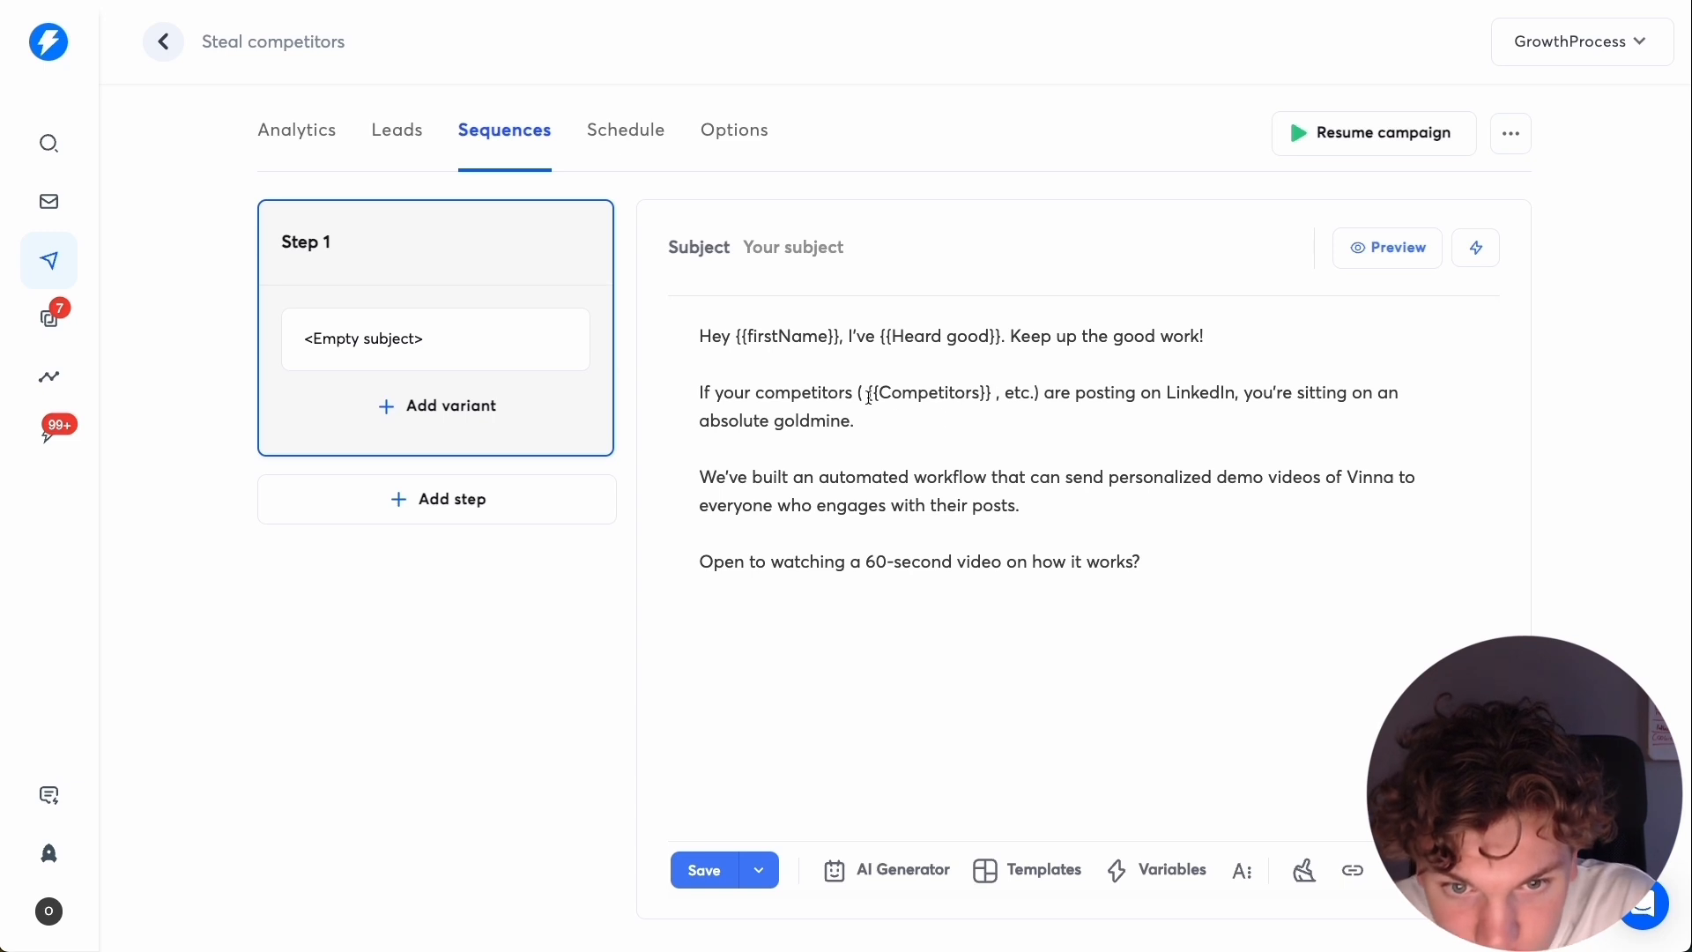
pyautogui.click(1388, 247)
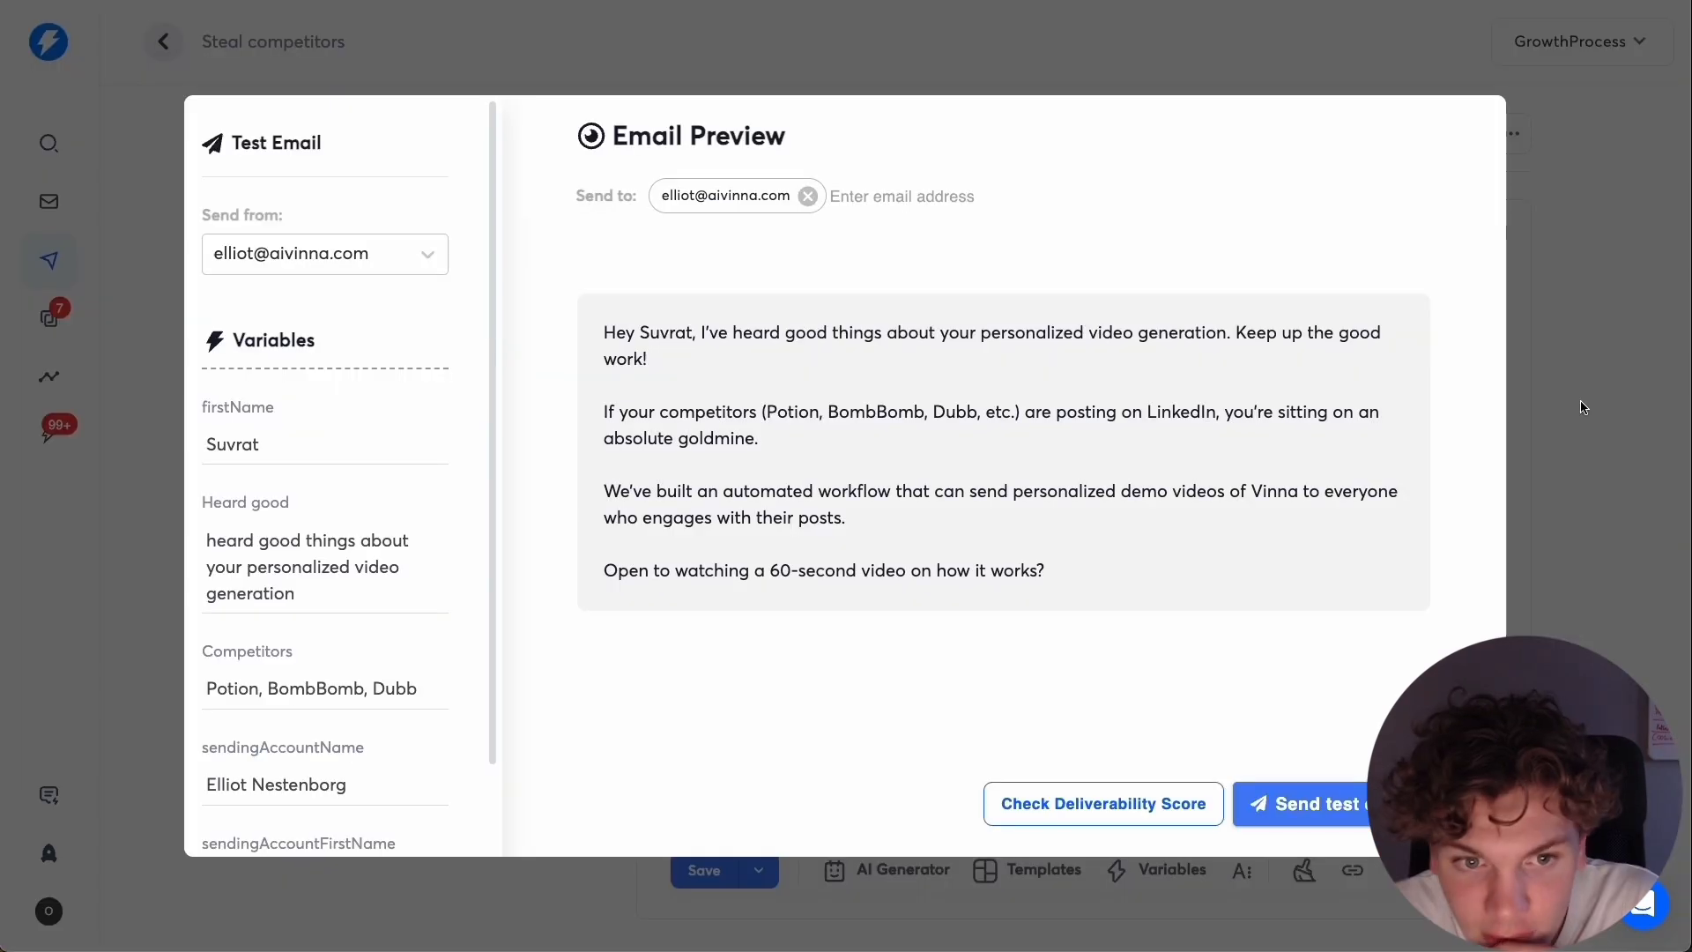
pyautogui.click(1583, 408)
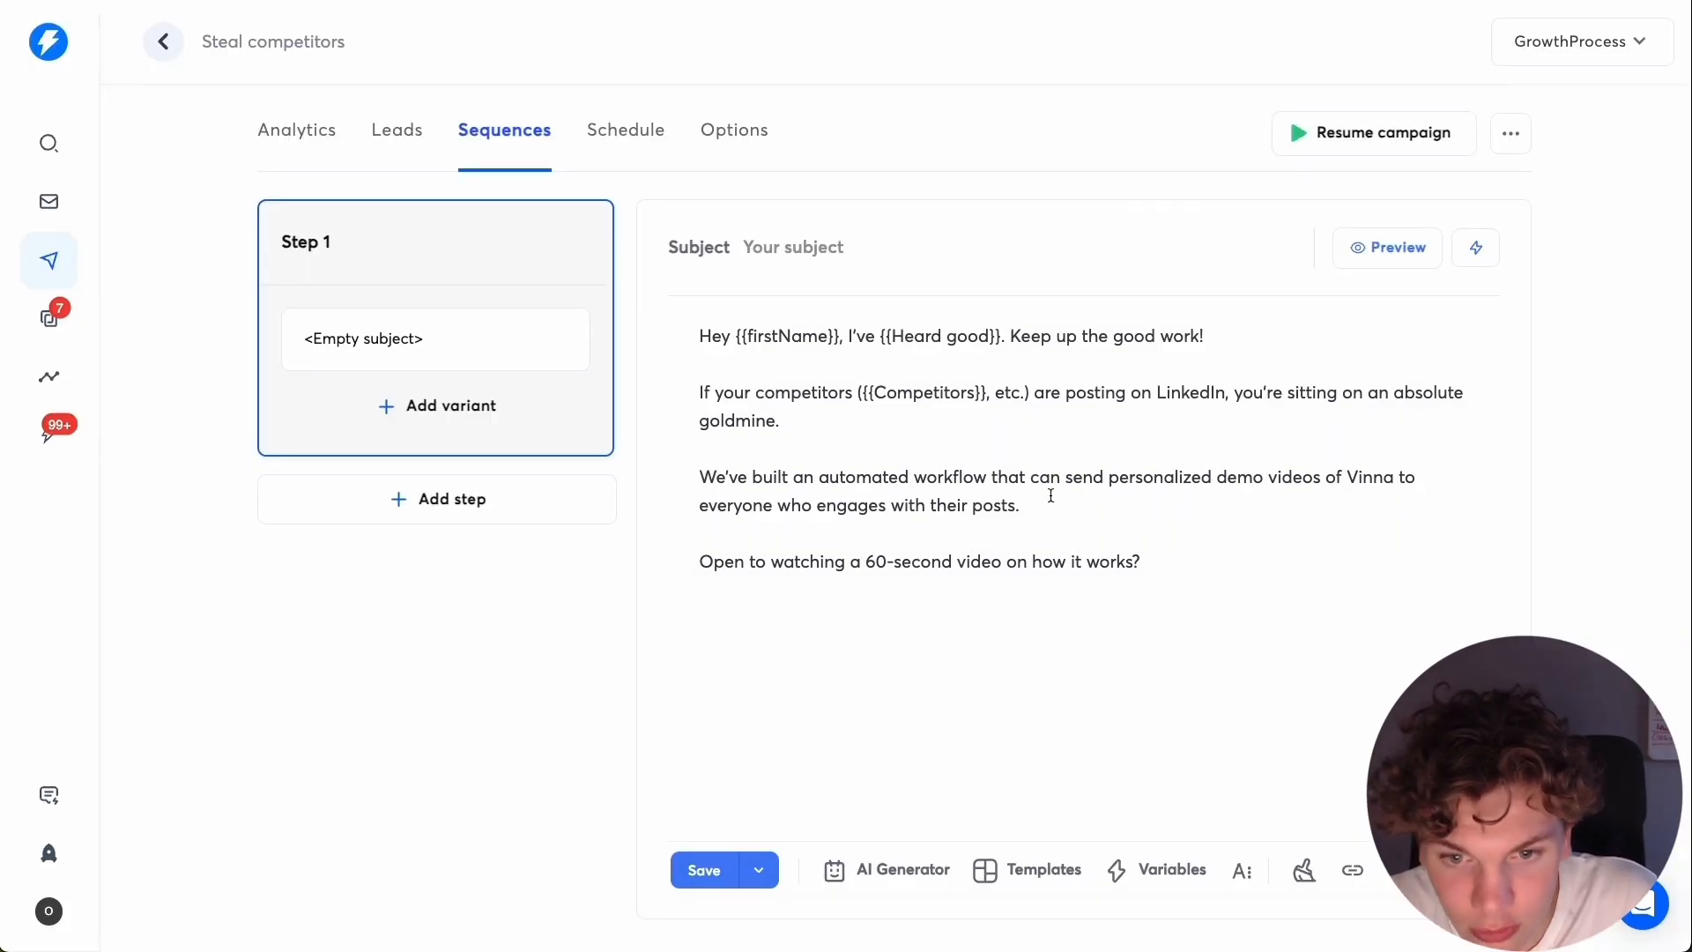
# Replace Vinna in the third paragraph with the {{companyName}} variable and check the email preview.
pyautogui.doubleClick(1363, 478)
pyautogui.write('{{')
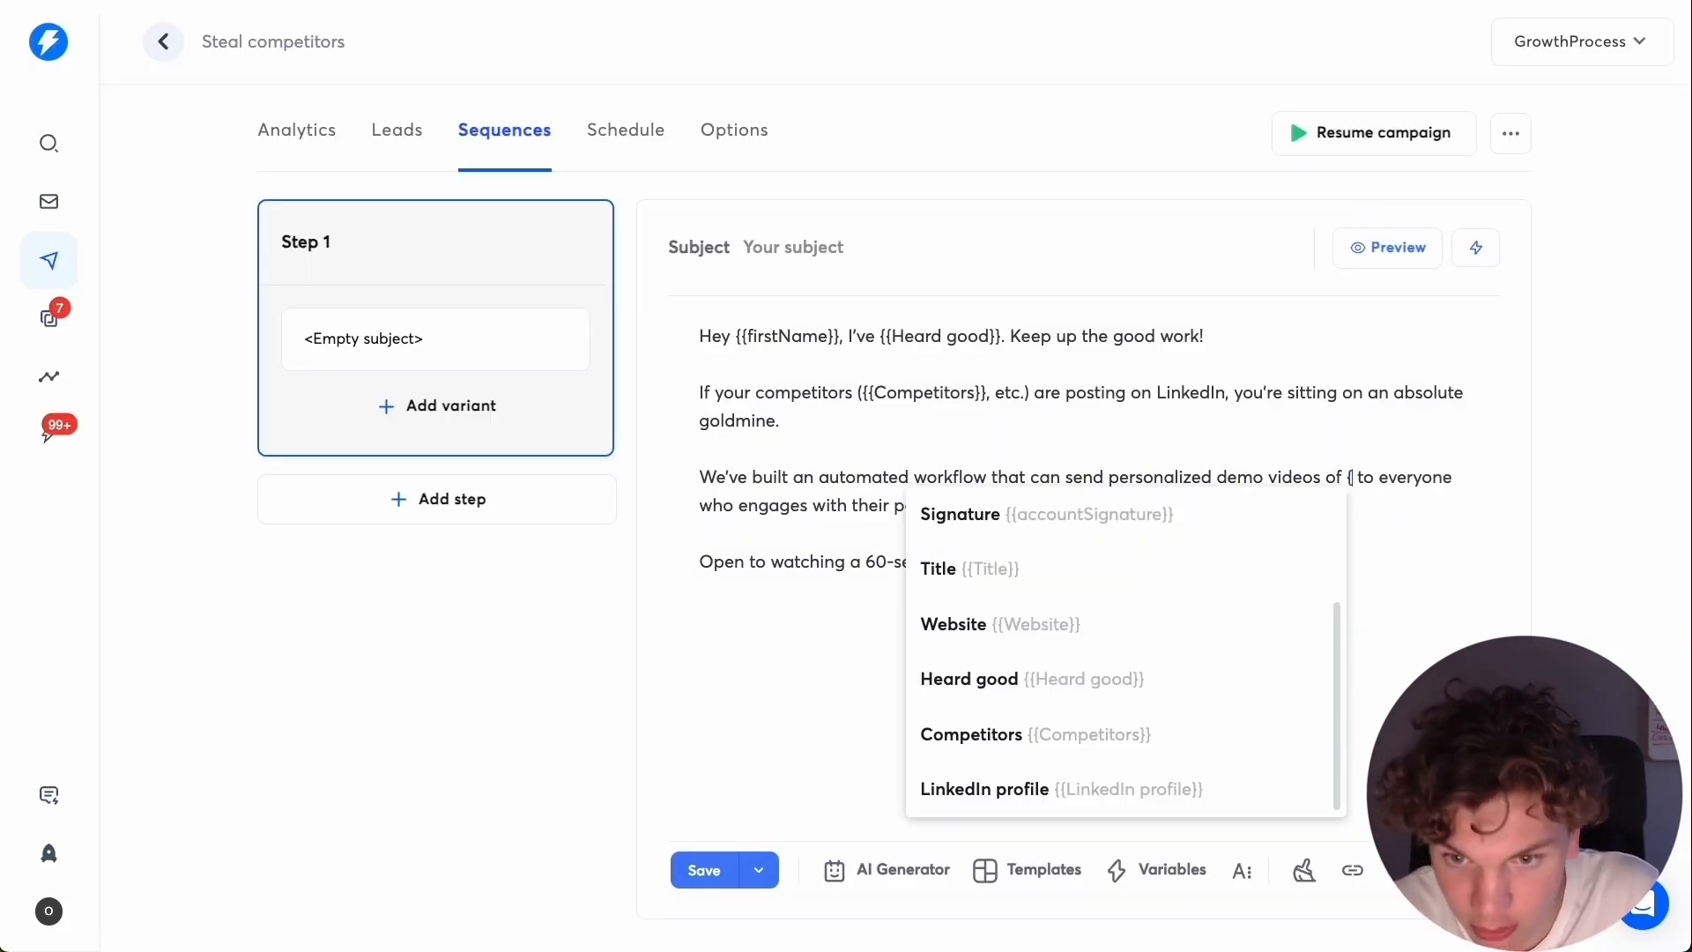
pyautogui.click(1106, 574)
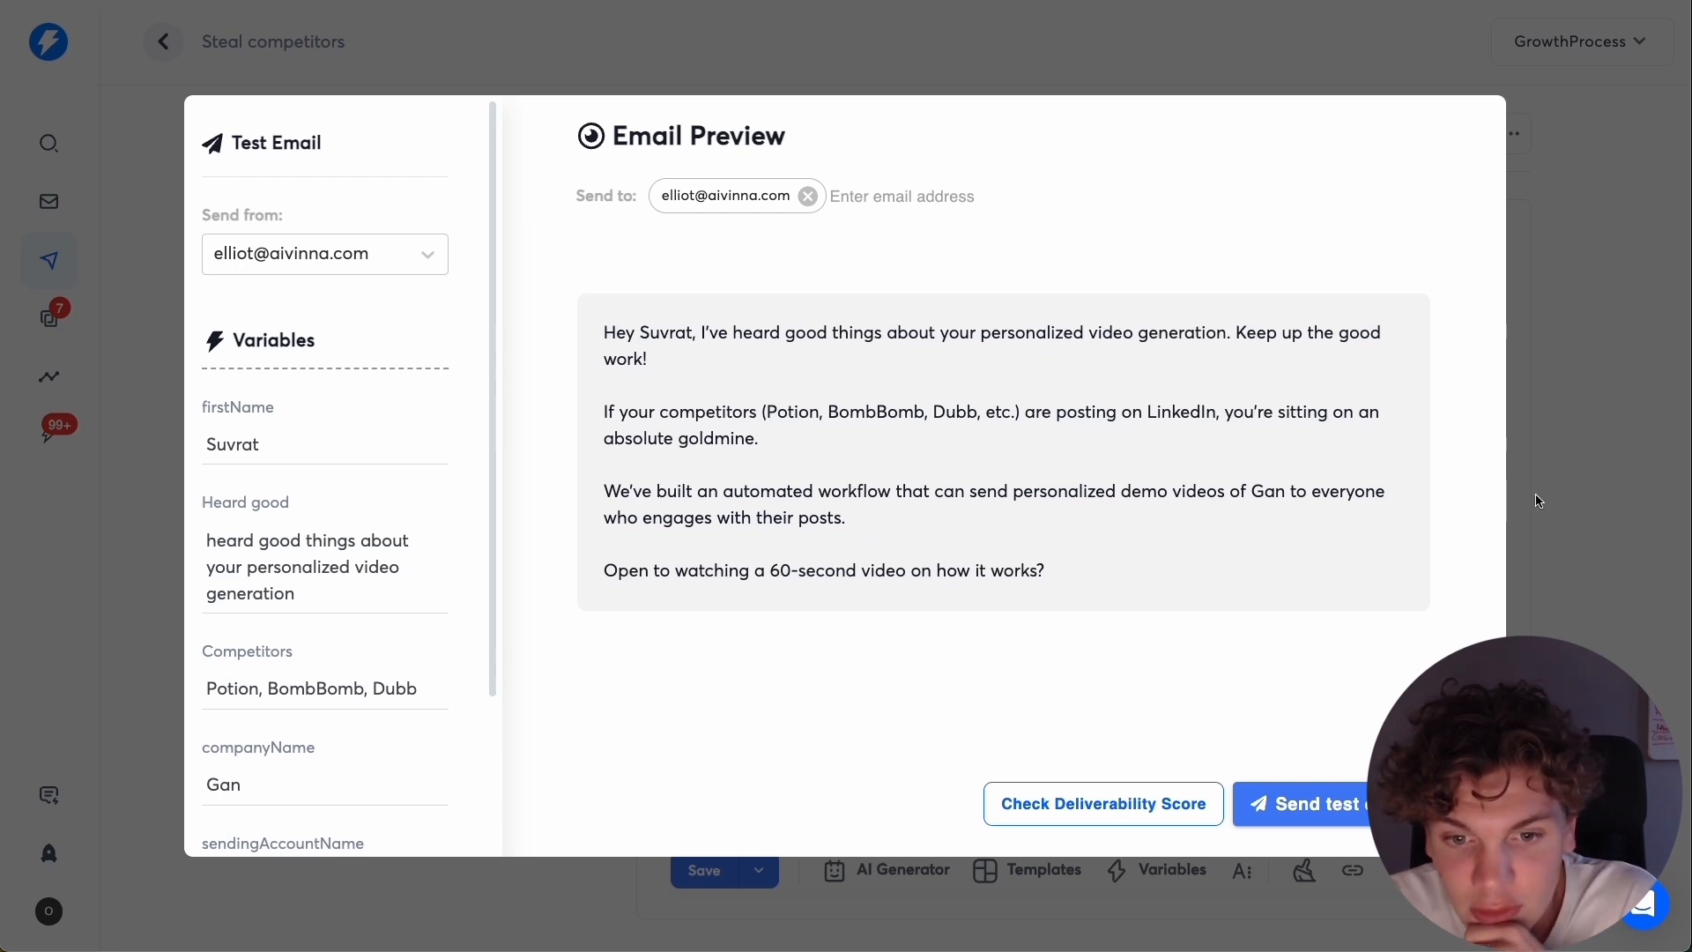
pyautogui.click(1558, 498)
# Extend the closing question with "so you can decide if it's relevant" before the question mark.
pyautogui.click(1134, 561)
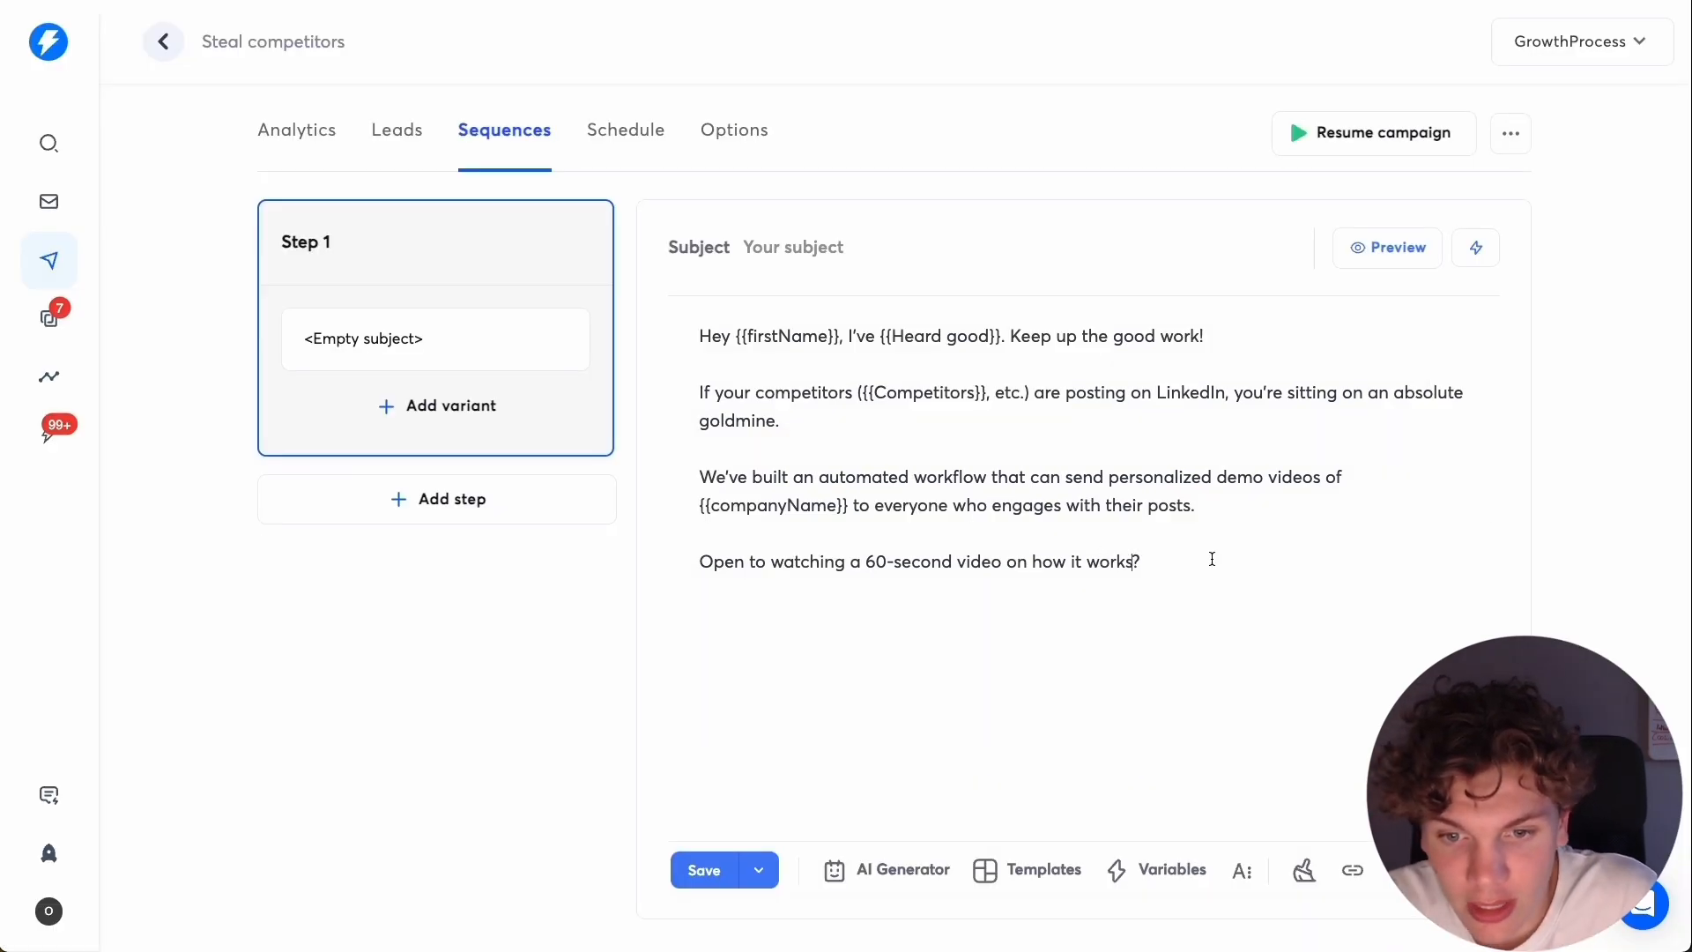
pyautogui.write('so you ')
pyautogui.write('can decide if ')
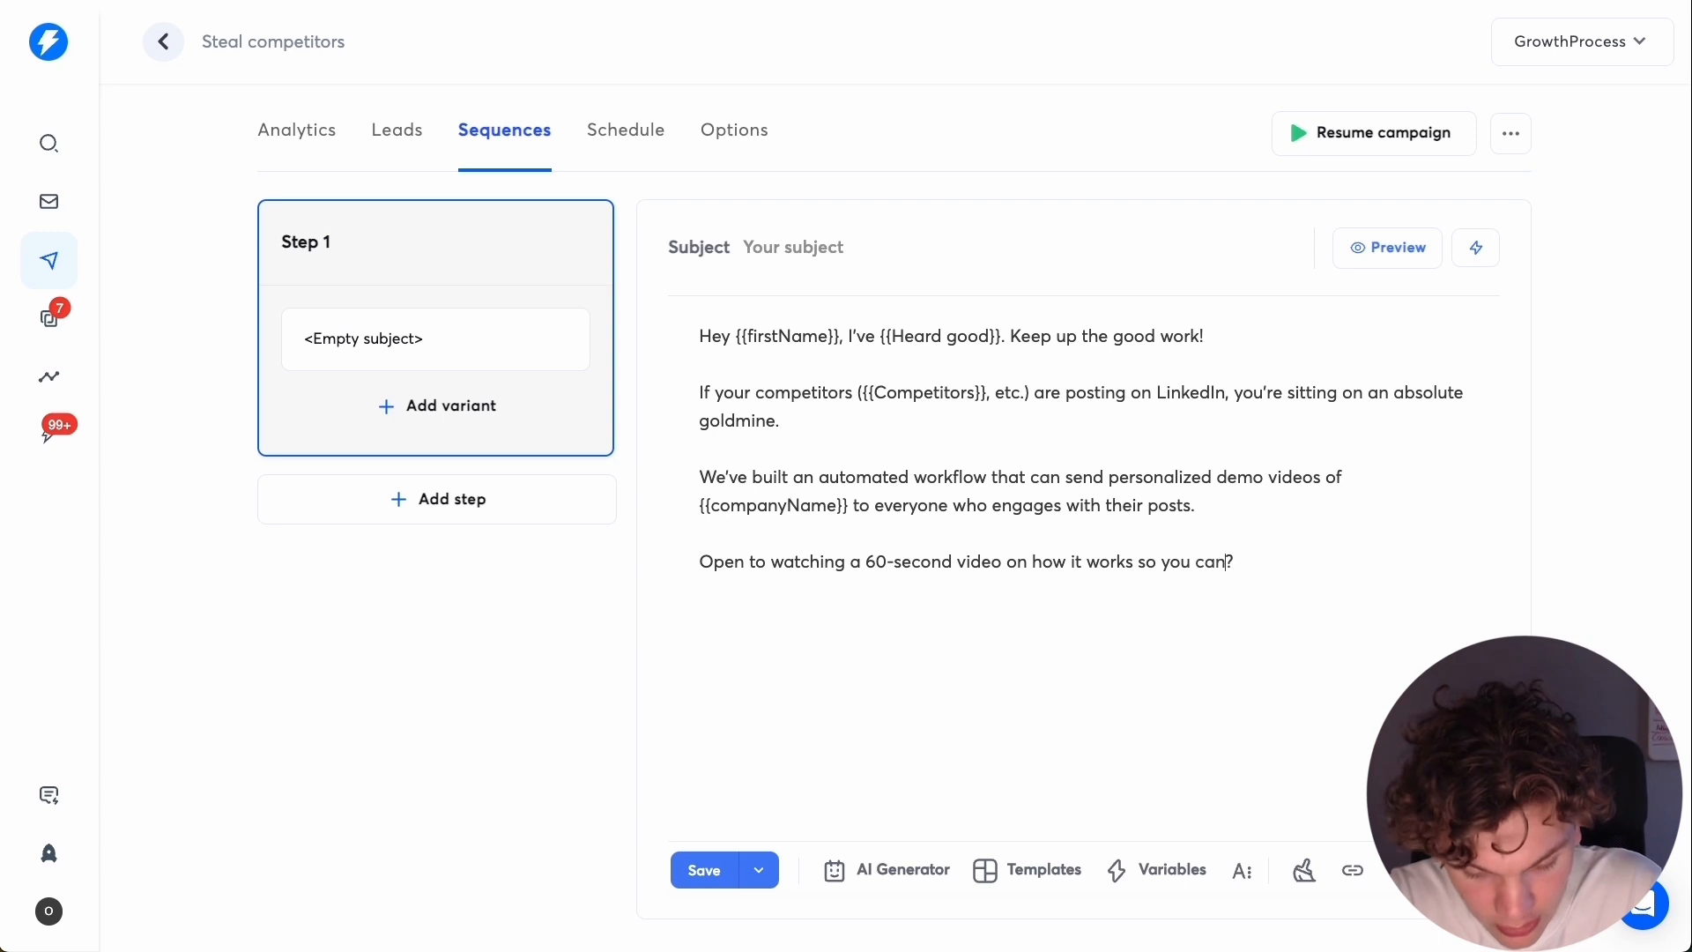
pyautogui.write("it's relevant")
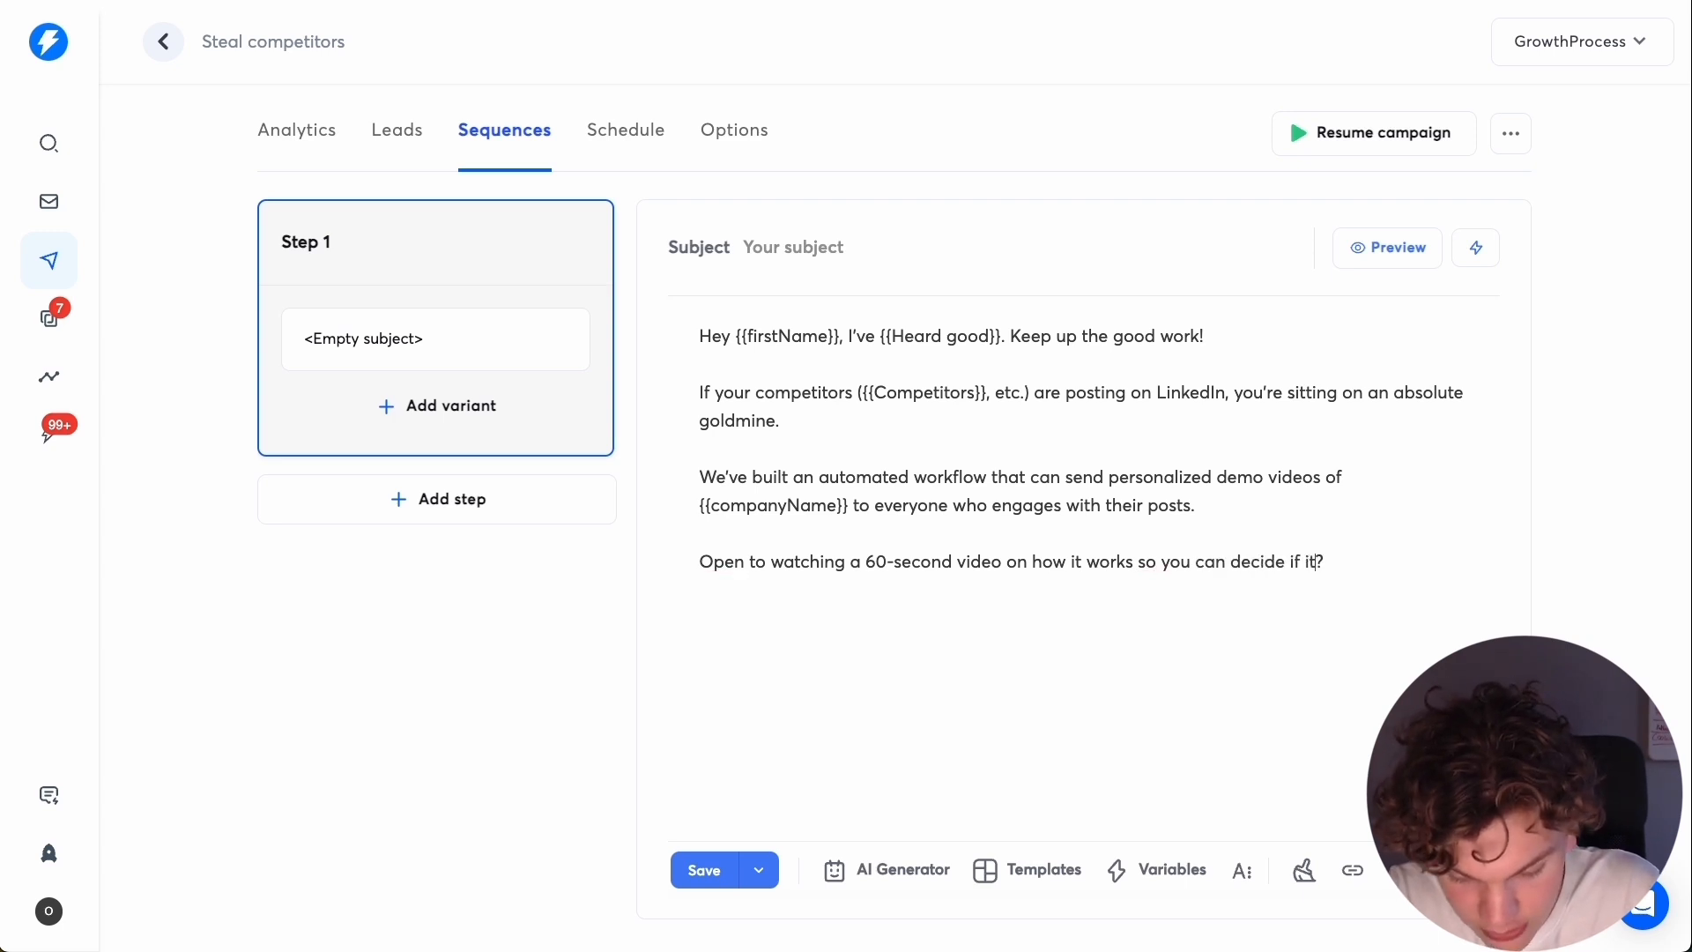
pyautogui.click(1471, 554)
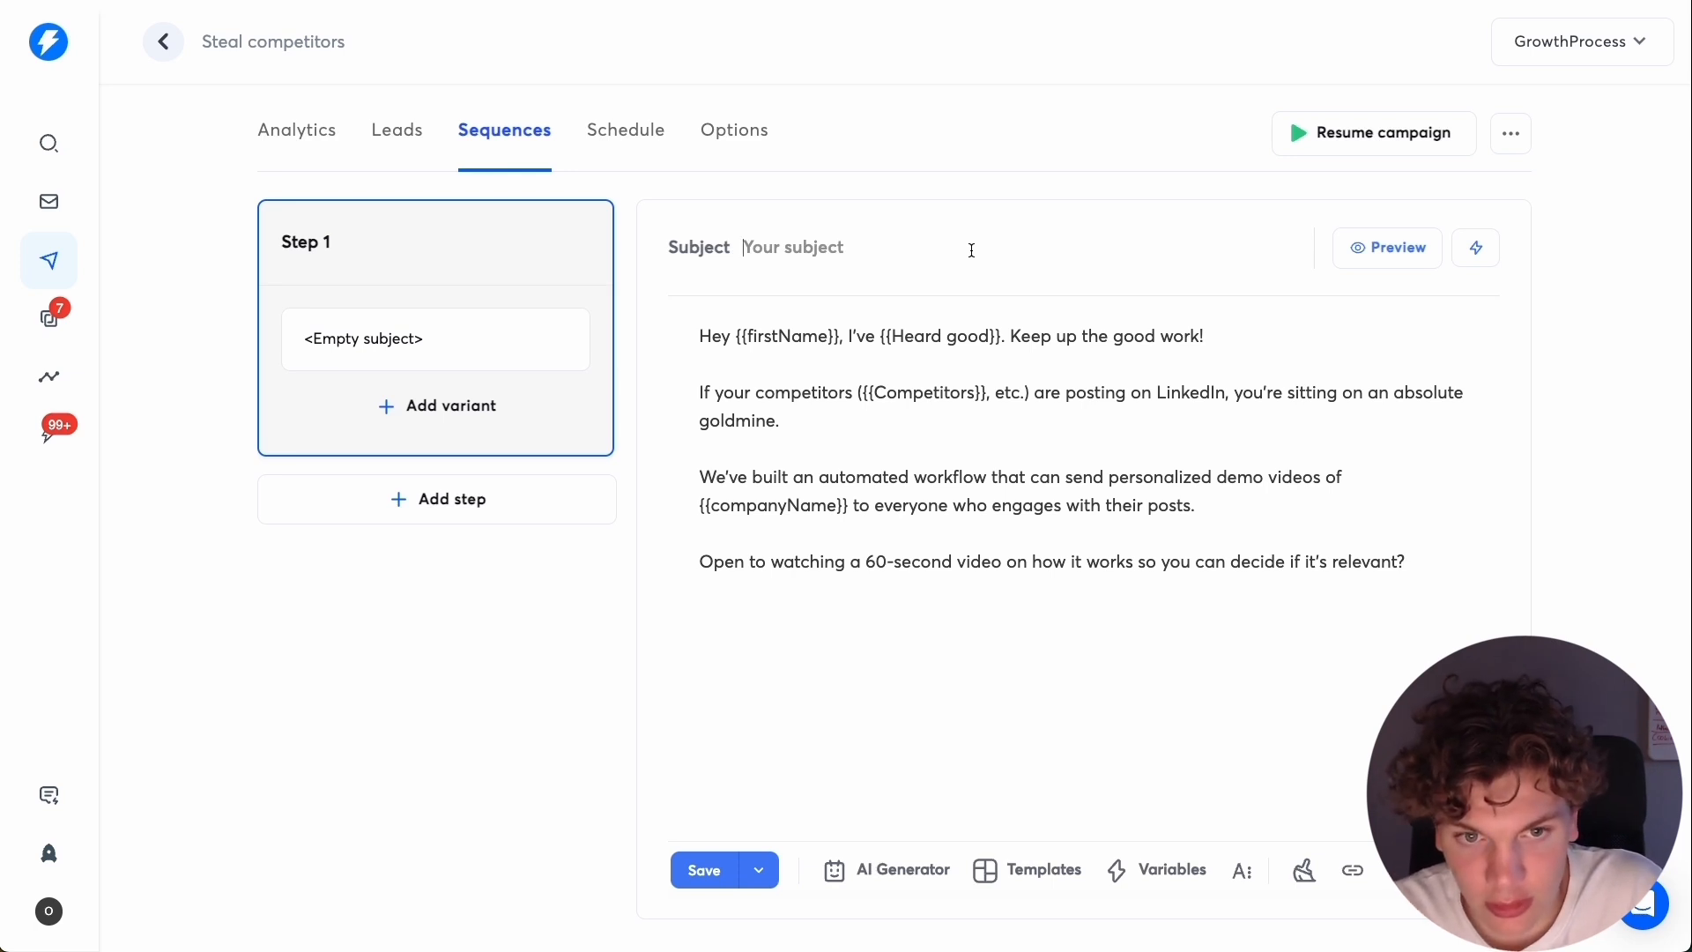
# Set the email subject to "{{companyName}} competitors" and preview the email.
pyautogui.click(972, 250)
pyautogui.write('{{')
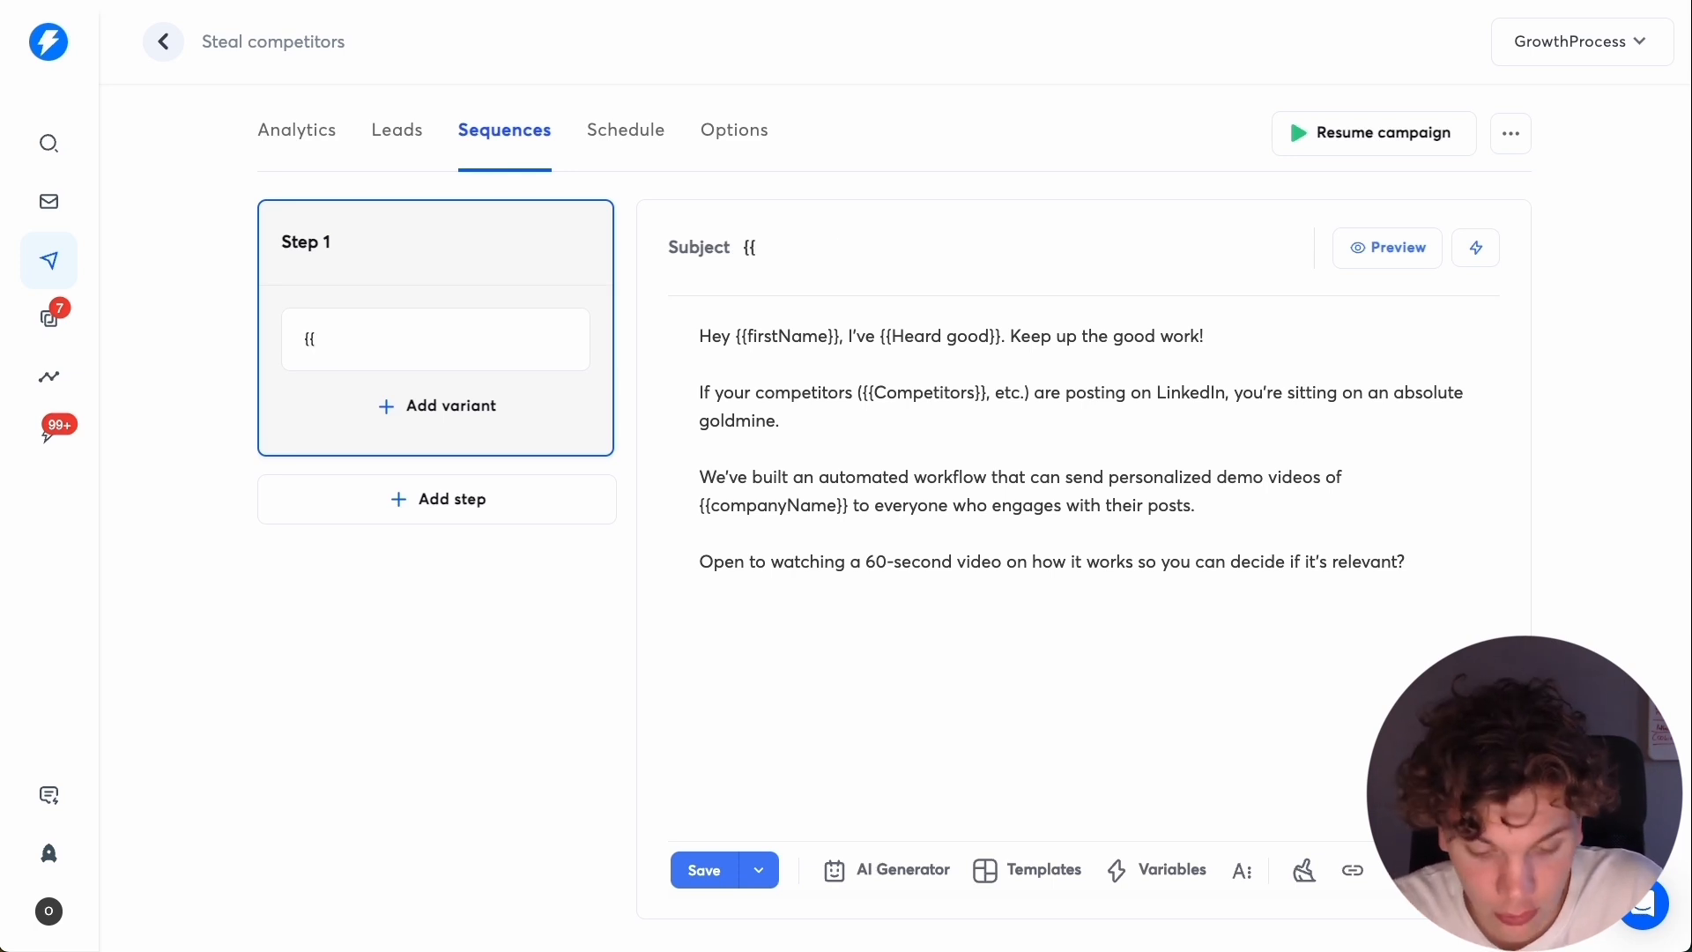
pyautogui.write('comp')
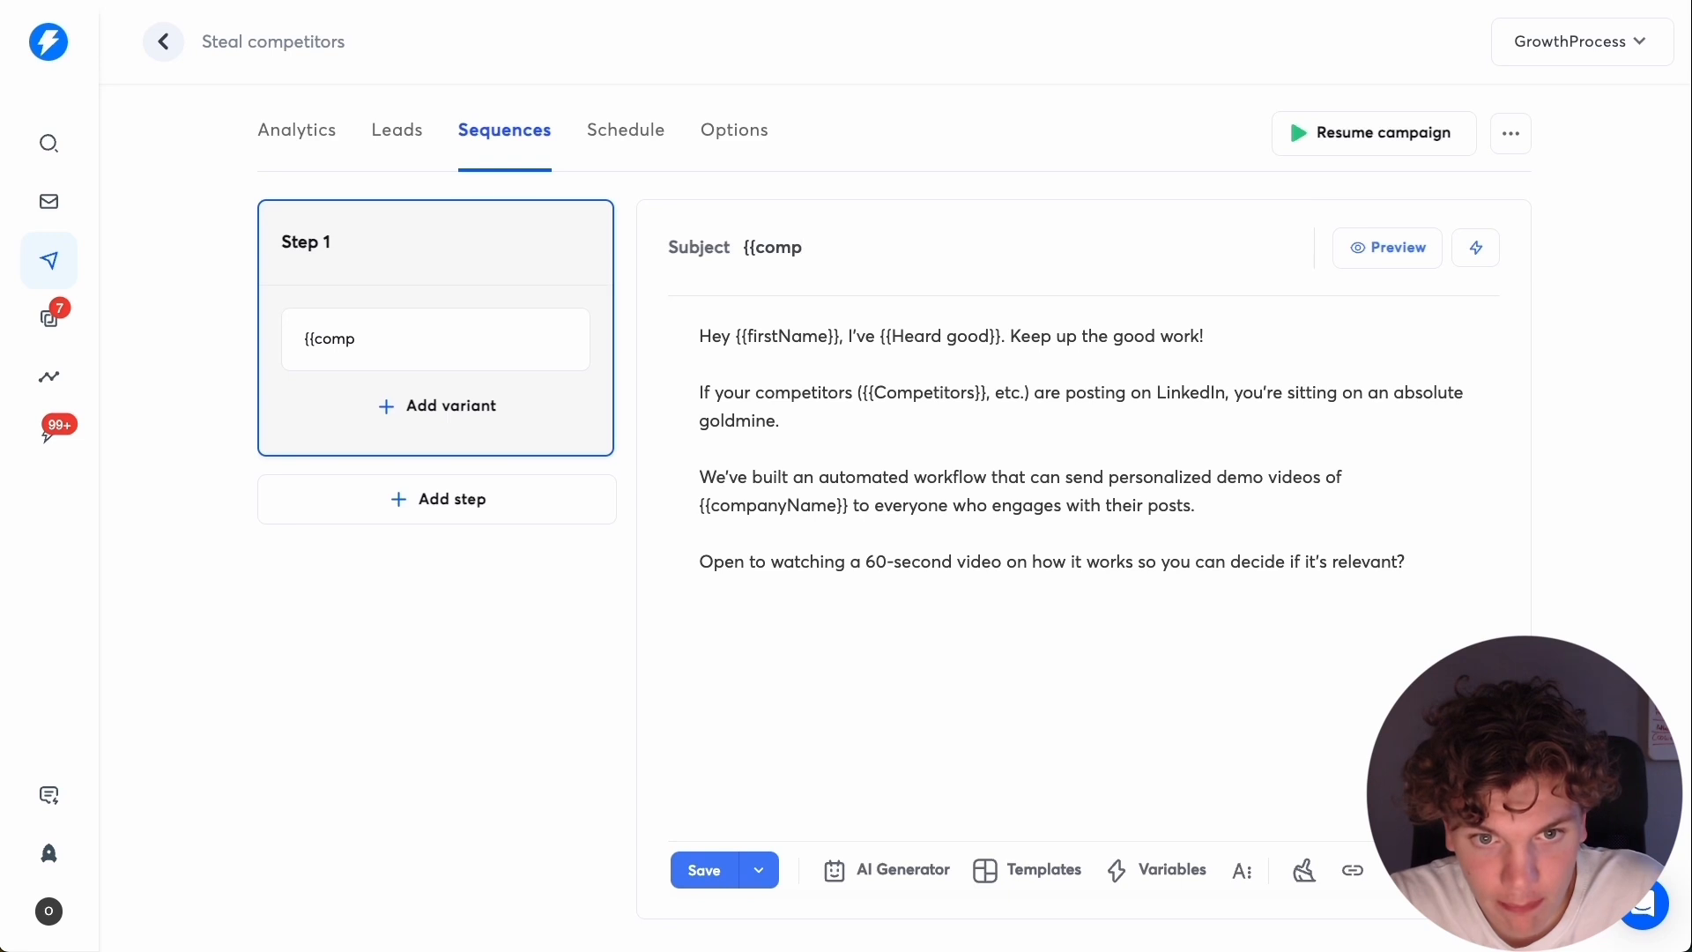
pyautogui.write('anyName}} compe')
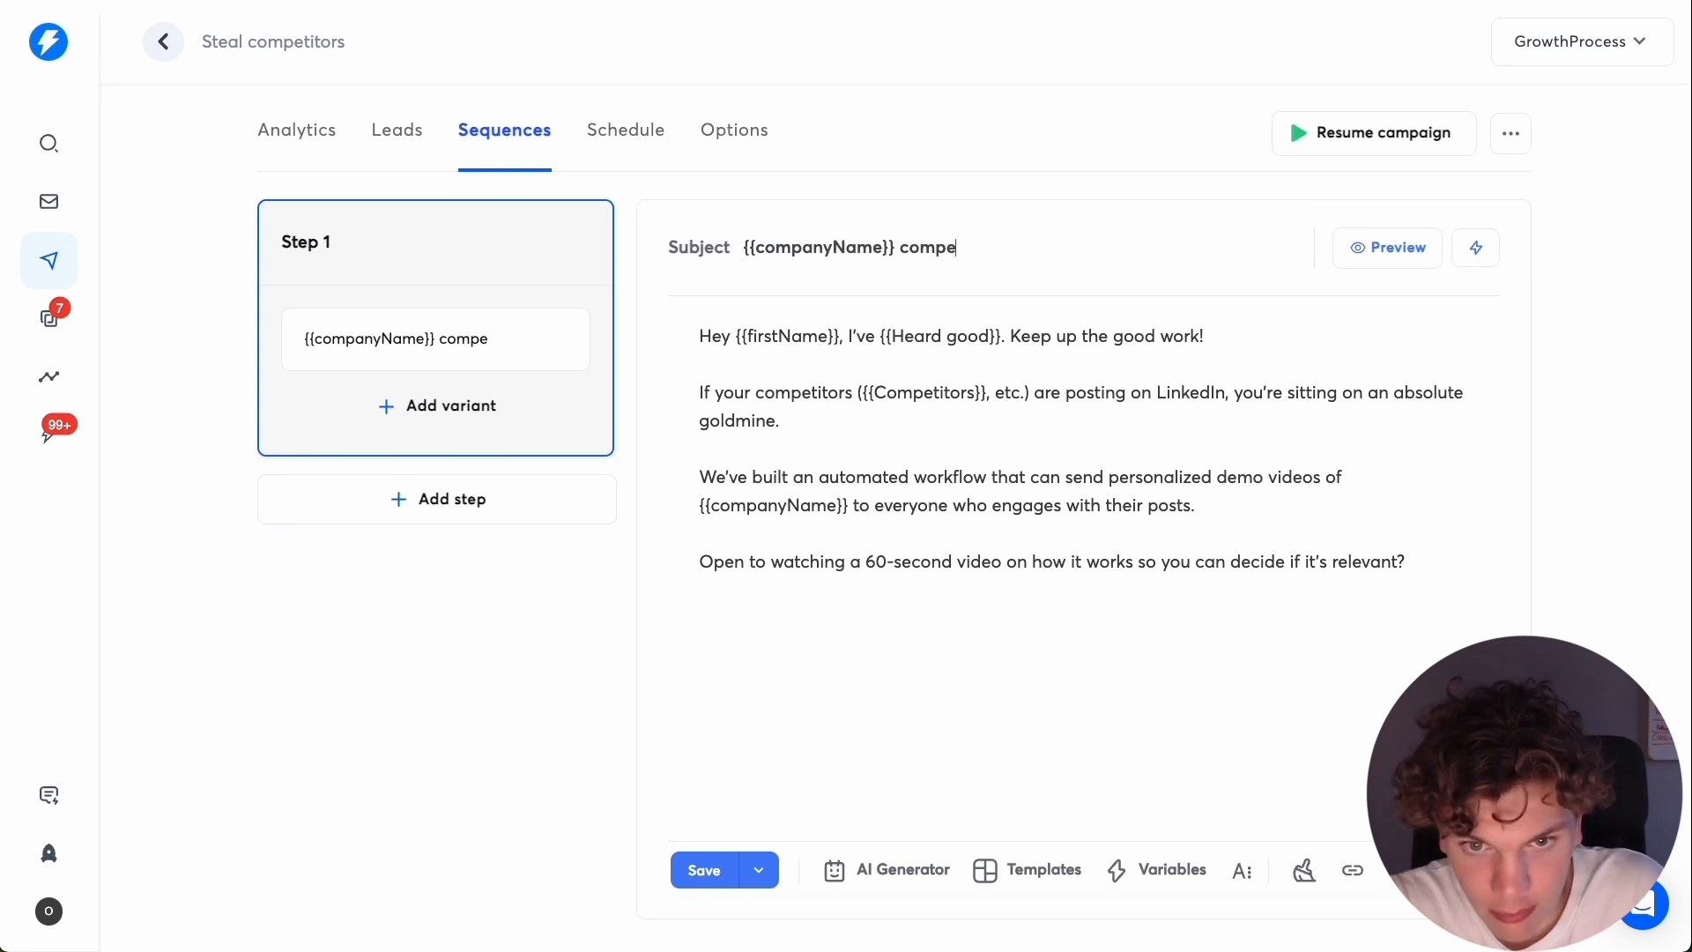
pyautogui.write('ti')
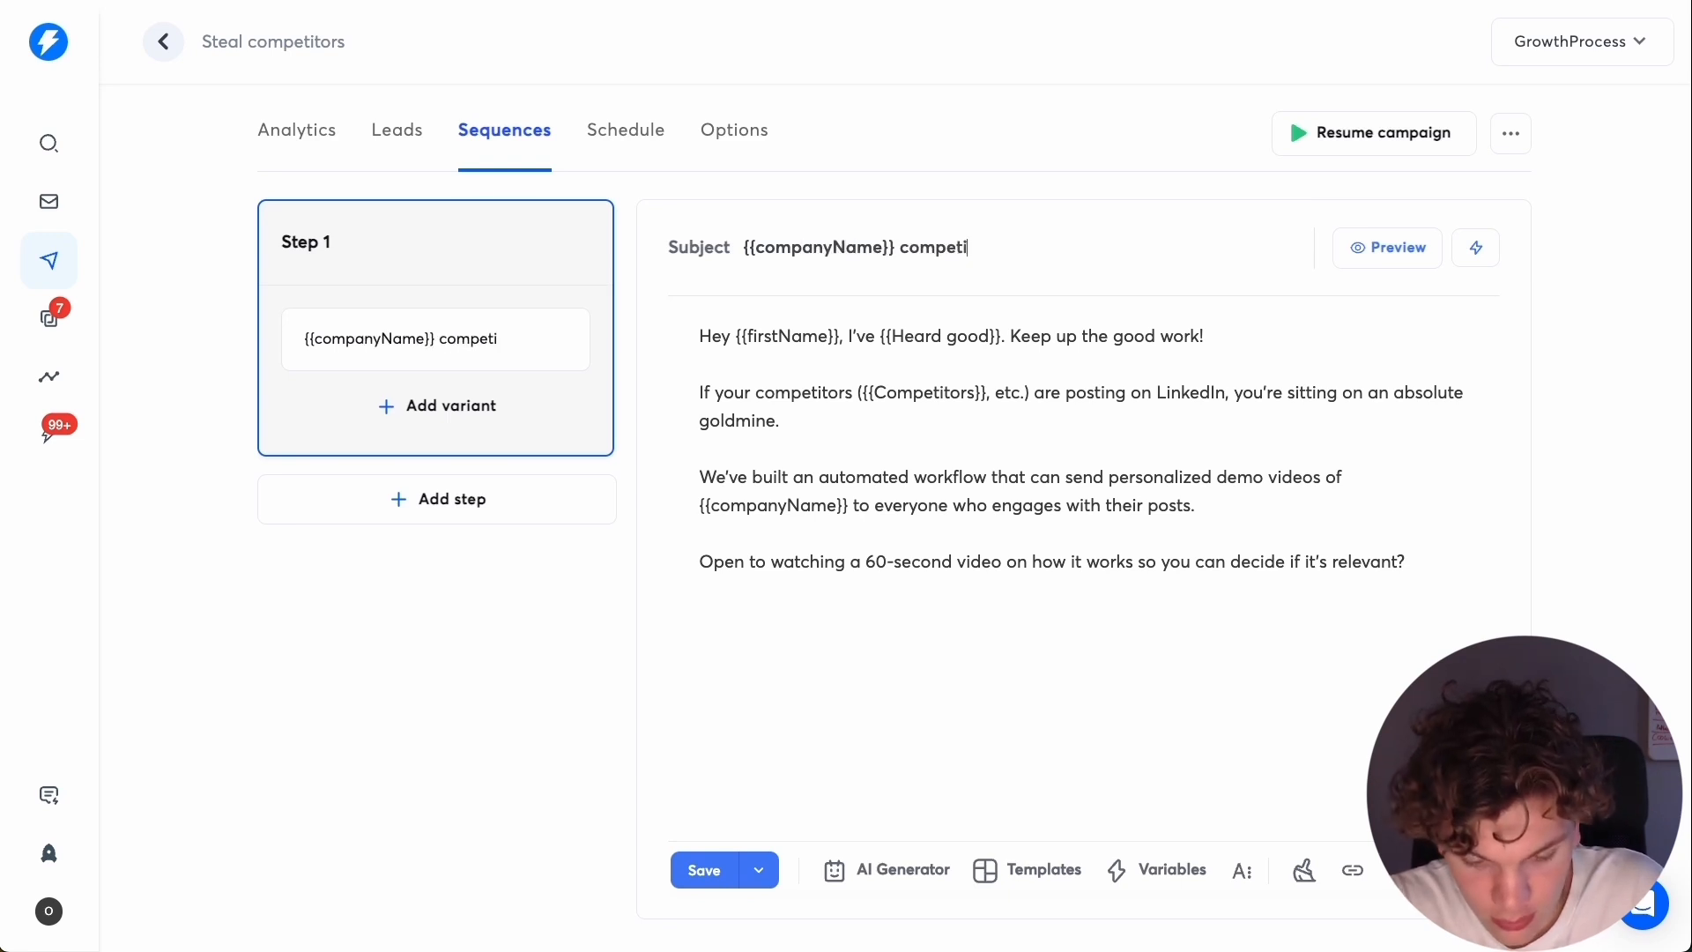
pyautogui.write('tors')
pyautogui.click(1387, 247)
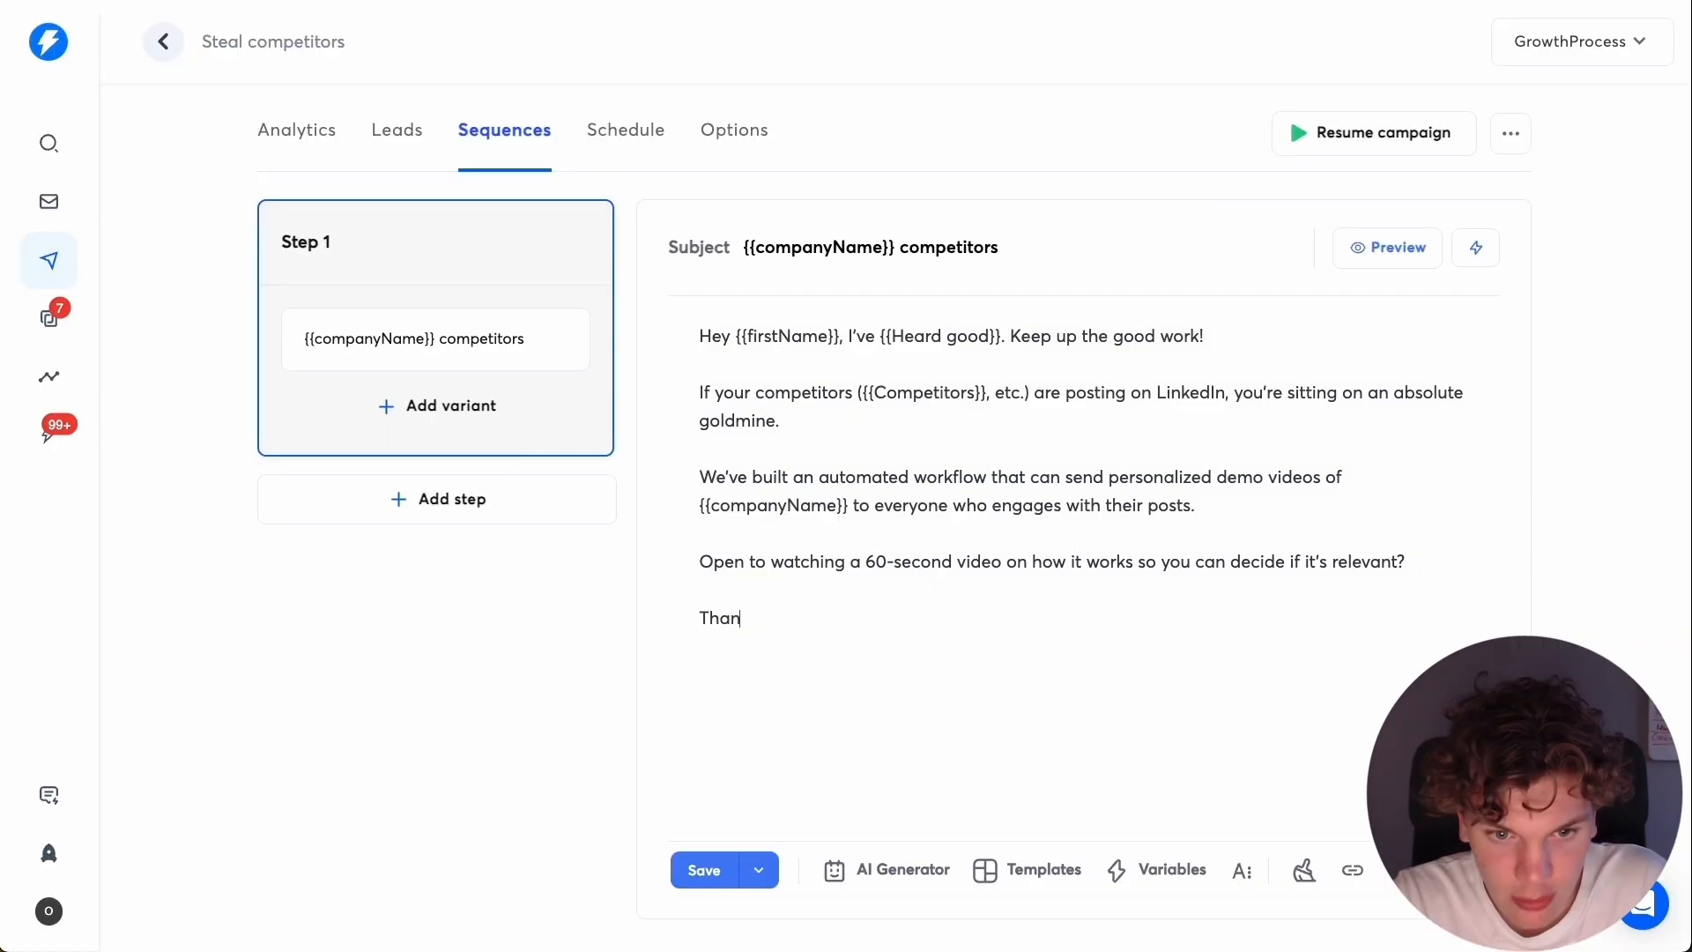
# Add a "Thanks," sign-off below the closing question, followed by the variable {{sendingAccountfirstName}} instead of a typed sender name.
pyautogui.write('s,Oskar')
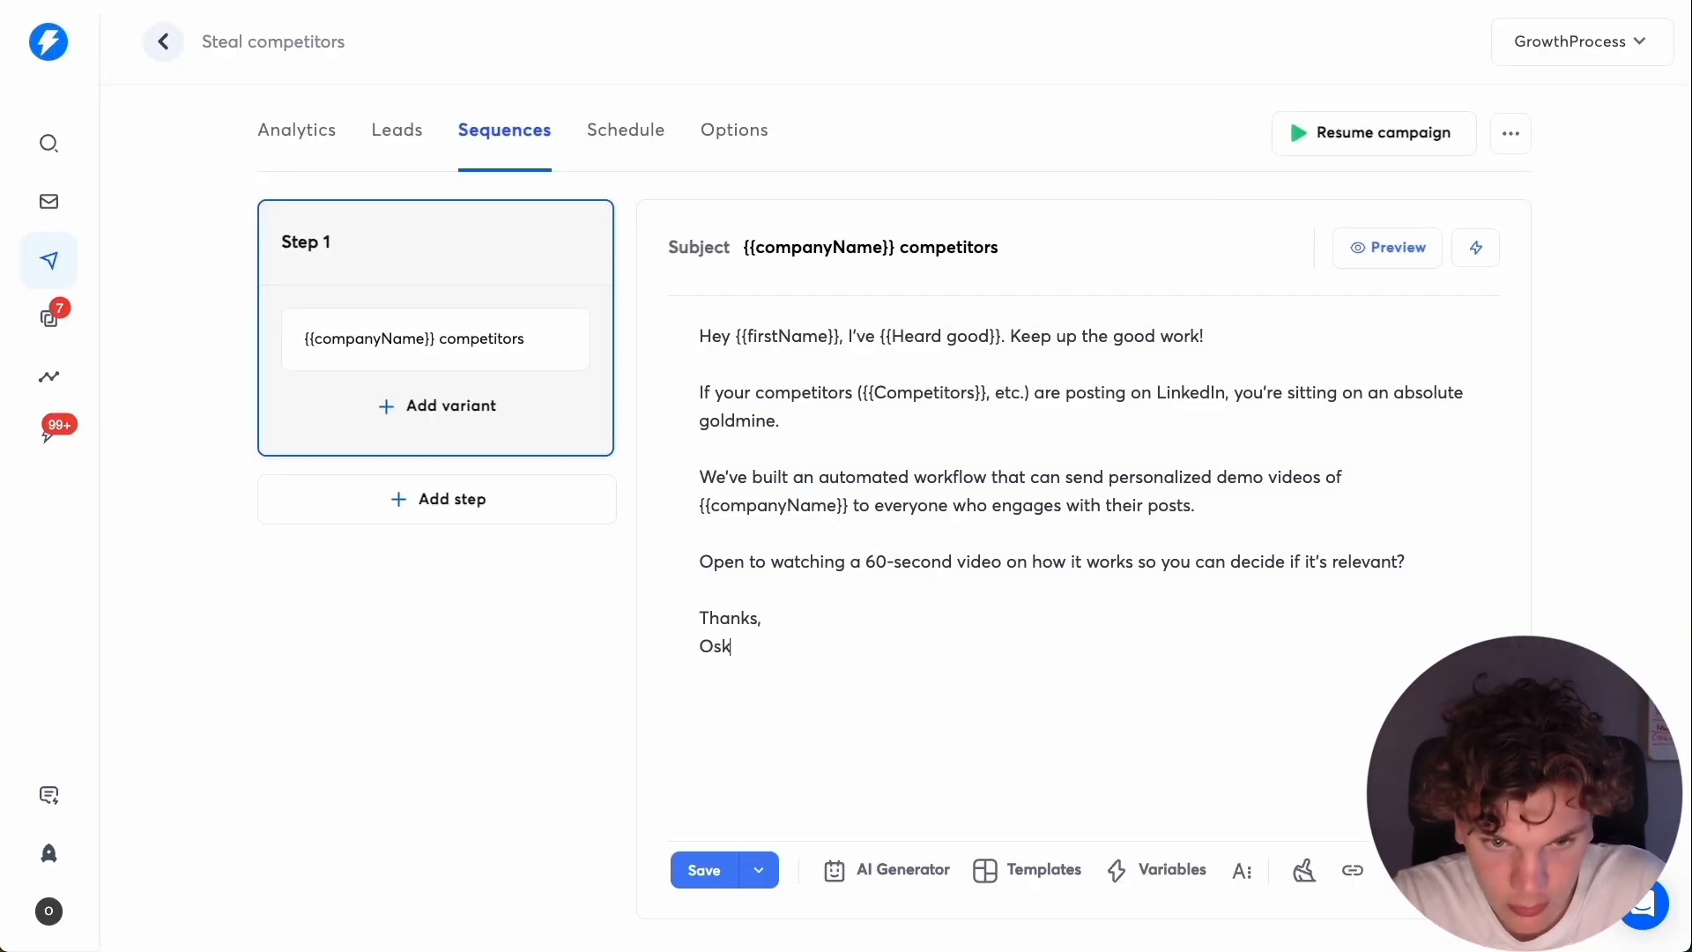
pyautogui.press('BackSpace')
pyautogui.press('BackSpace')
pyautogui.press('BackSpace')
pyautogui.press('BackSpace')
pyautogui.press('BackSpace')
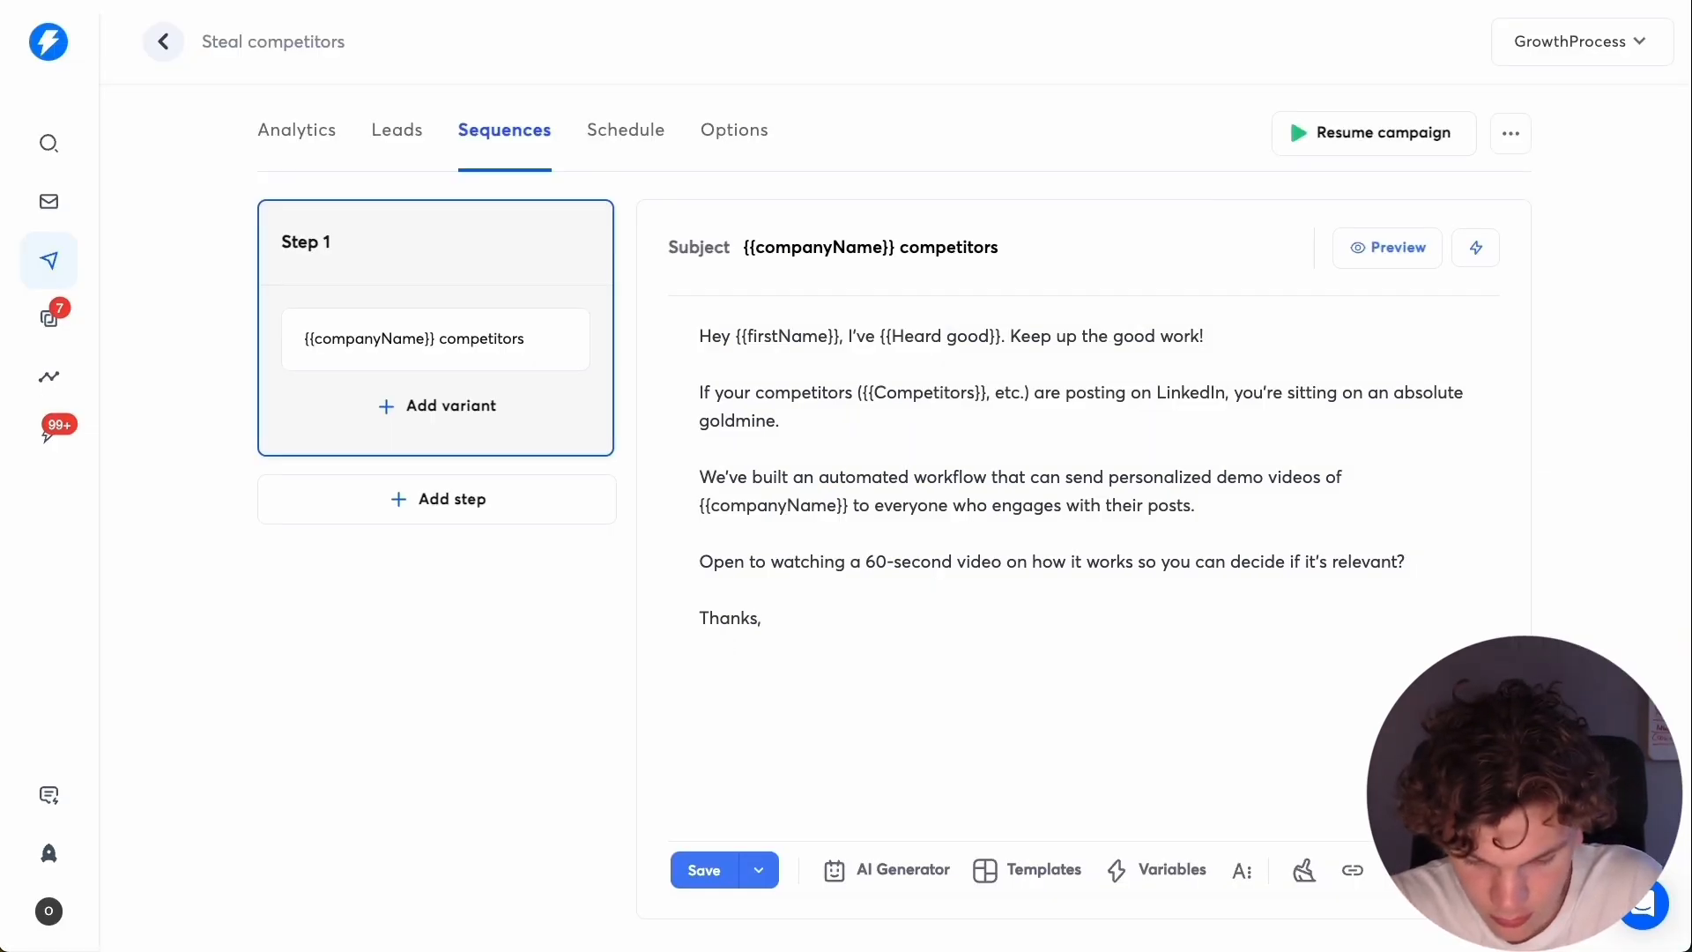
pyautogui.write('{{sendingAccount')
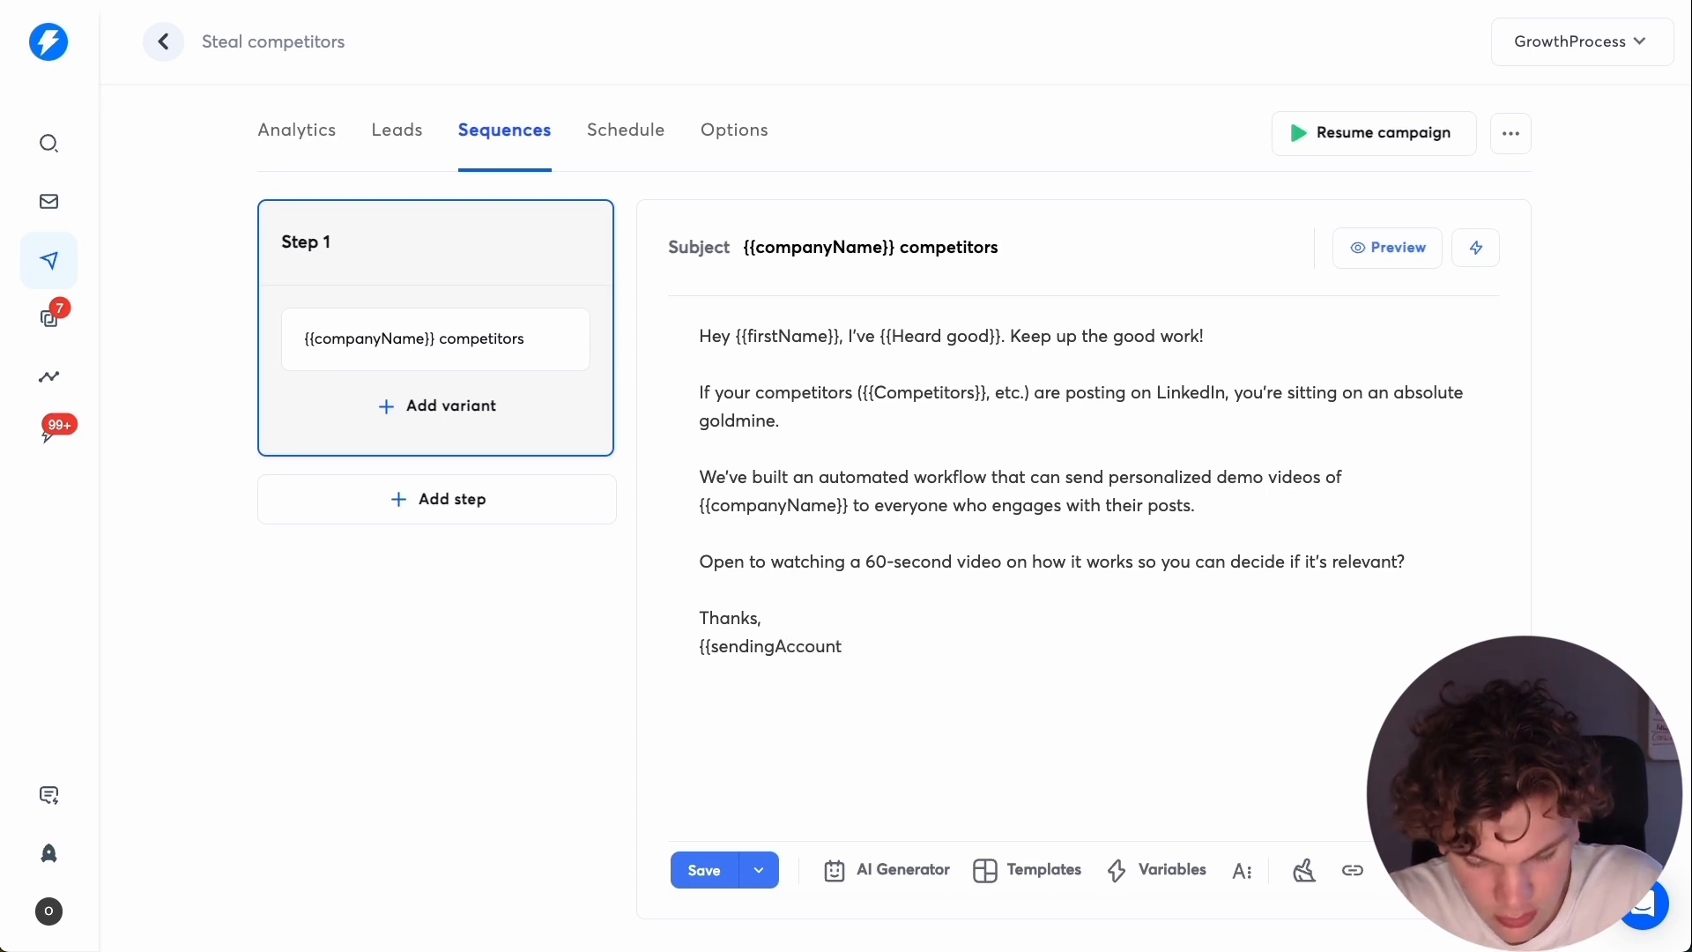
pyautogui.write('firstName')
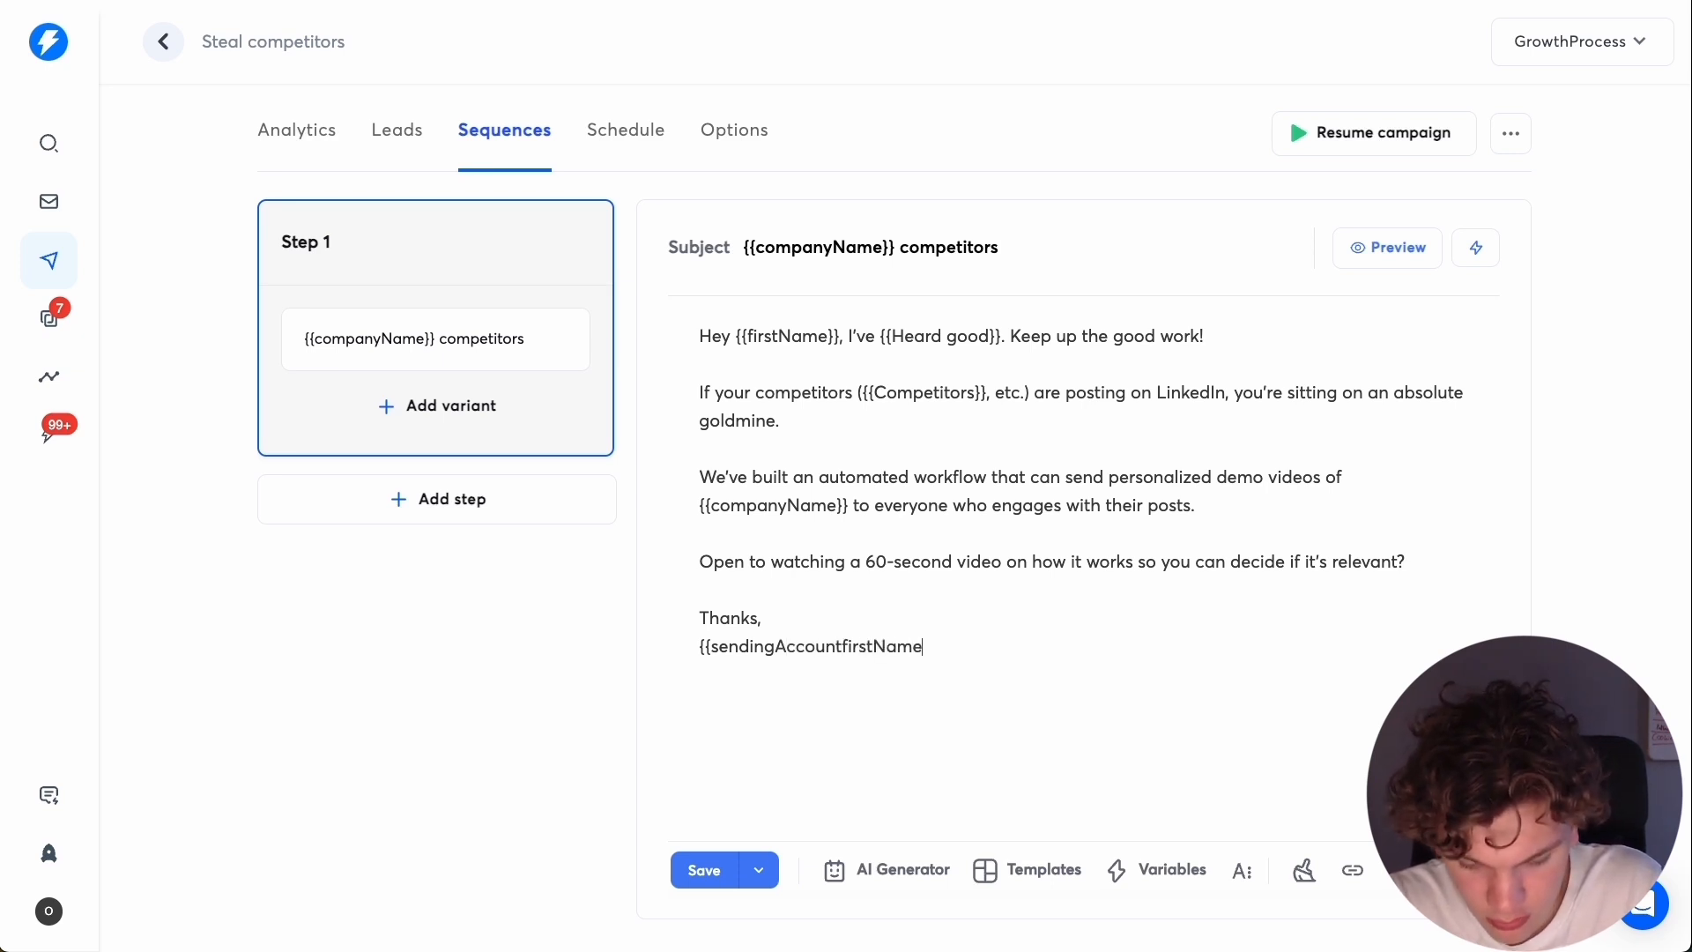
# Preview the email and correct the sign-off variable's capitalisation to {{sendingAccountFirstName}}.
pyautogui.click(1389, 247)
pyautogui.click(1515, 438)
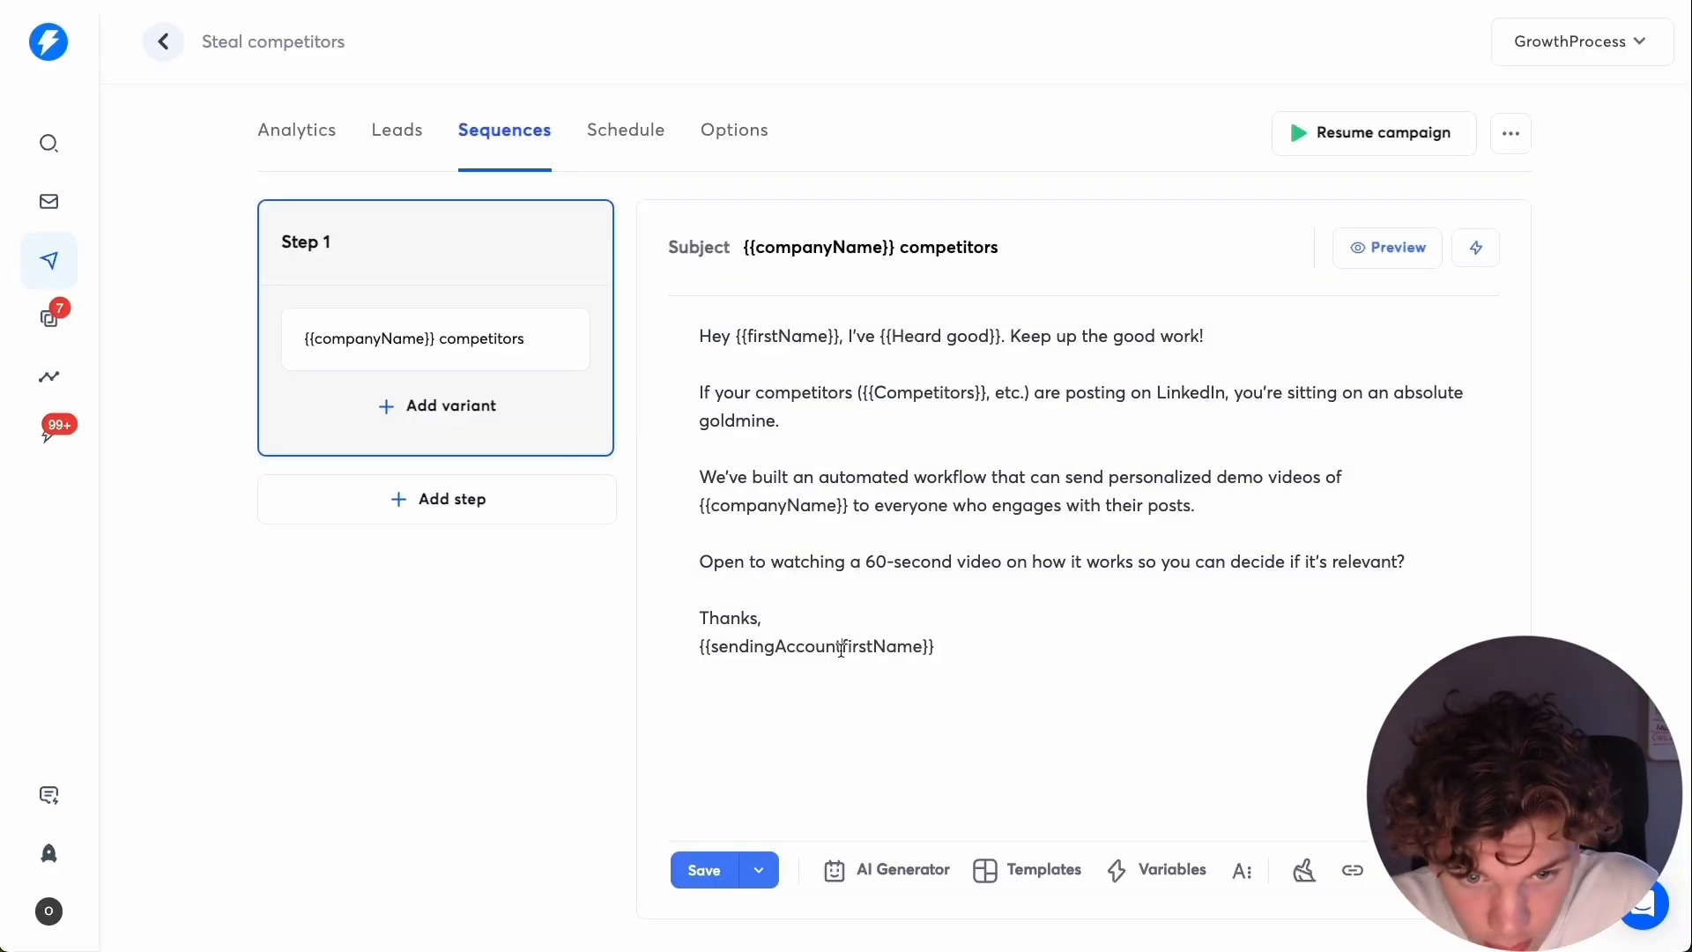
pyautogui.press('BackSpace')
pyautogui.write('F')
# Add the line "Founder @ Vinna AI" below the sender variable, preview the email and save the campaign.
pyautogui.click(1207, 696)
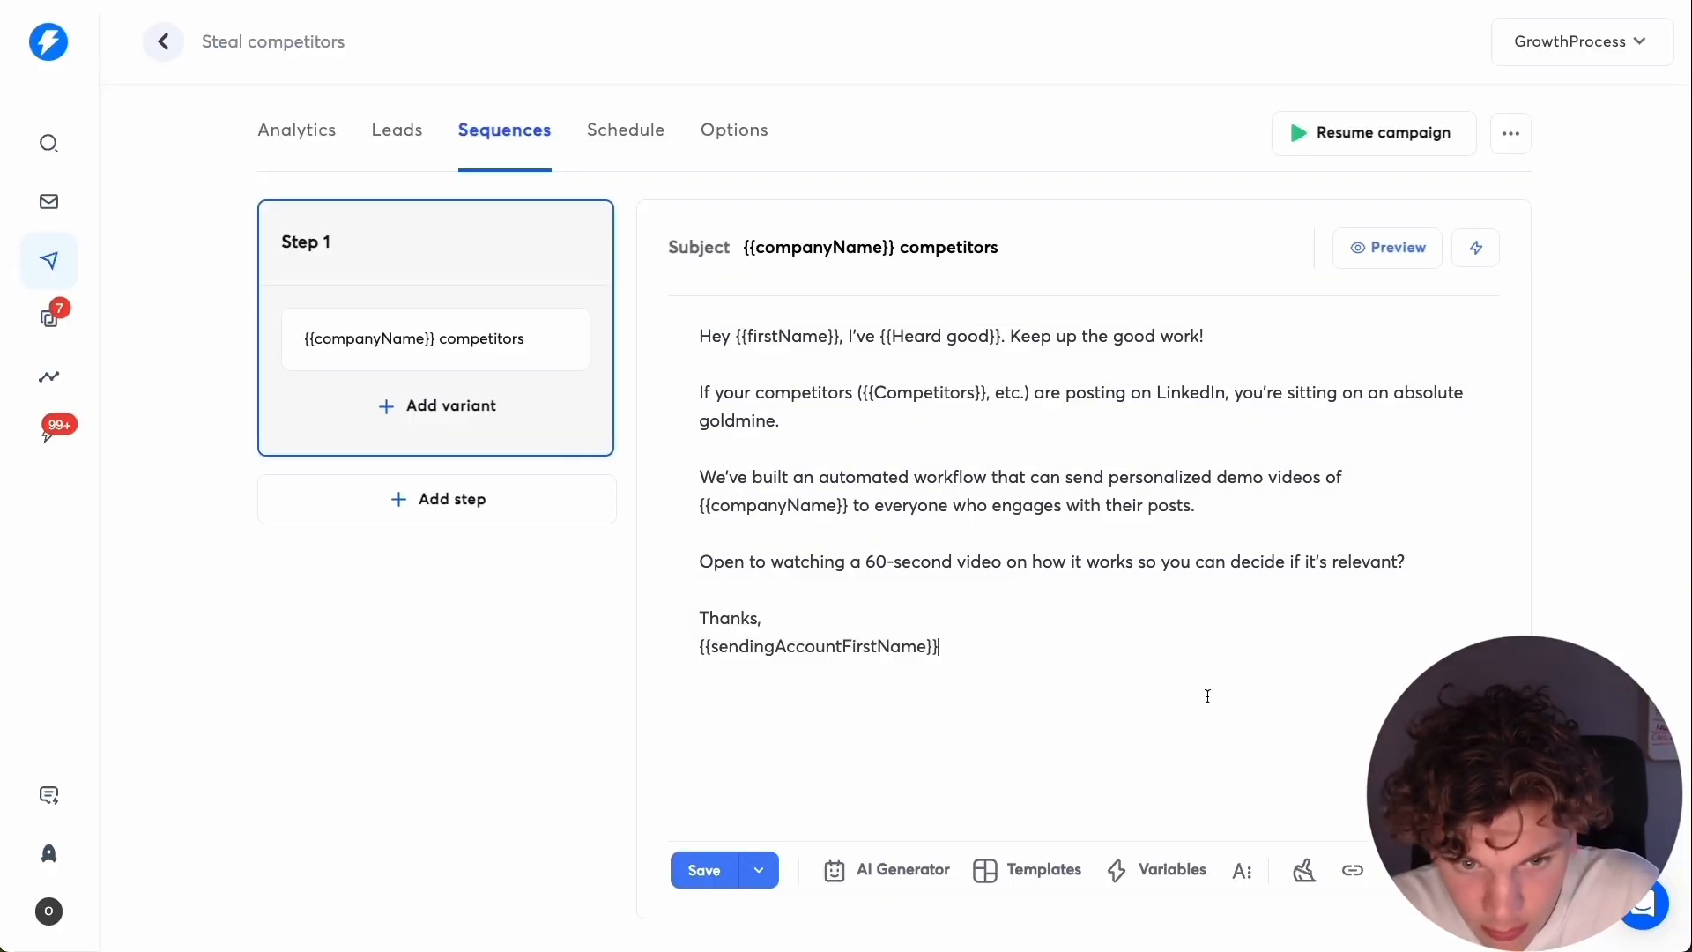
pyautogui.write('Founde')
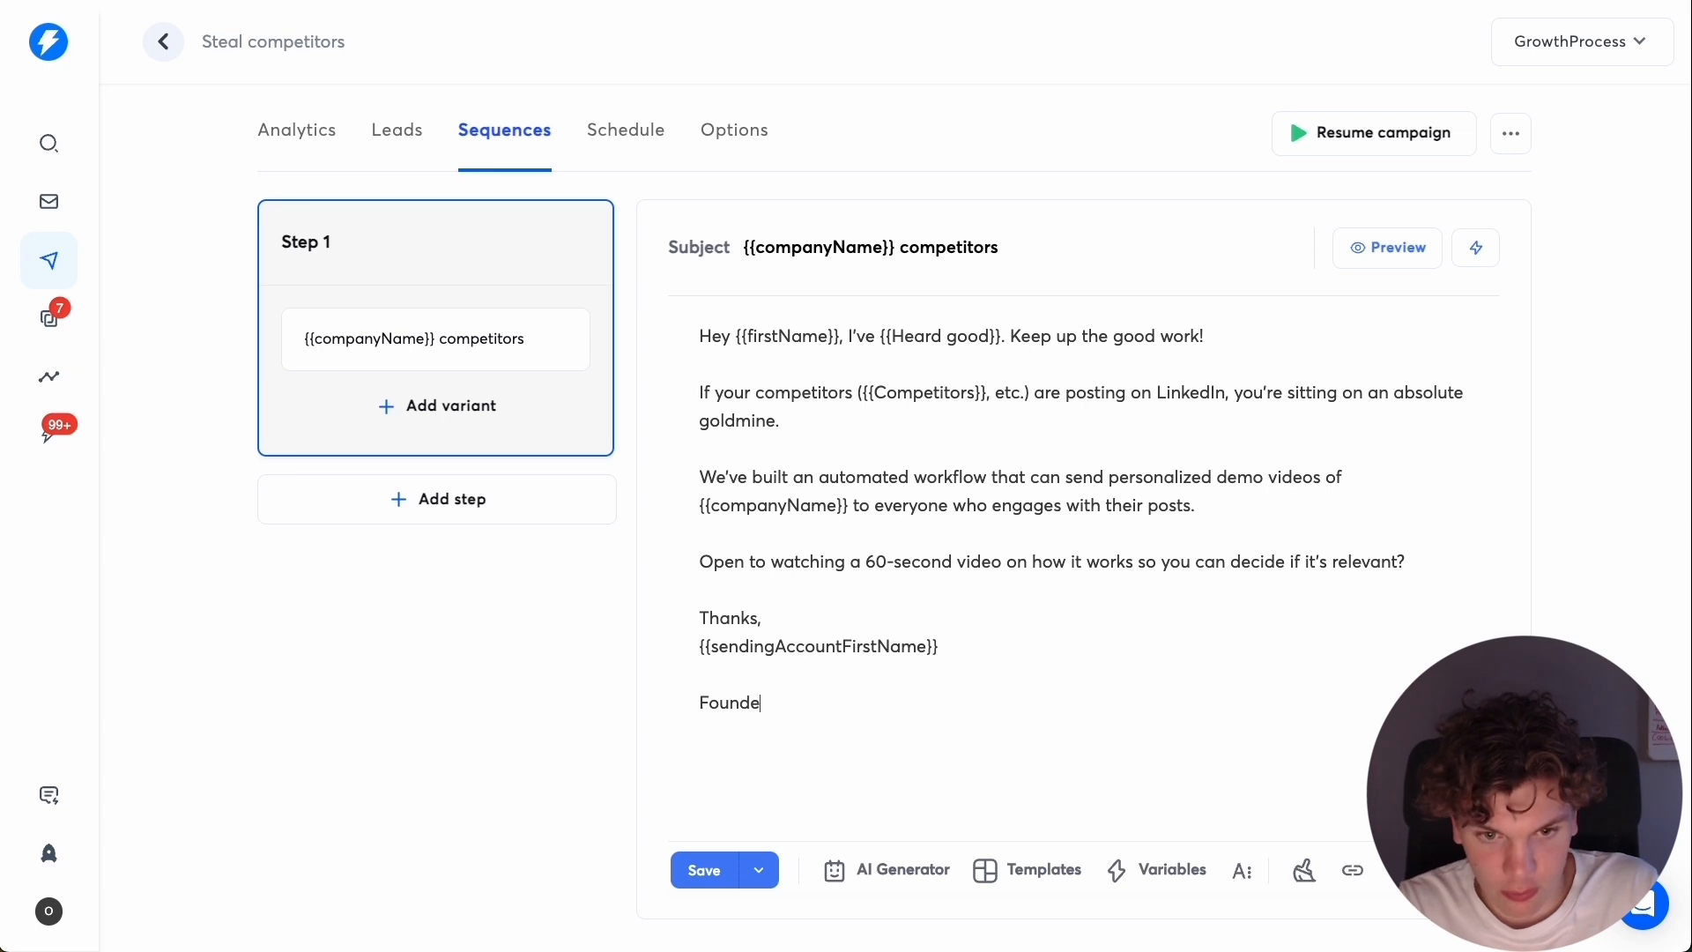
pyautogui.write('r @ Vinna')
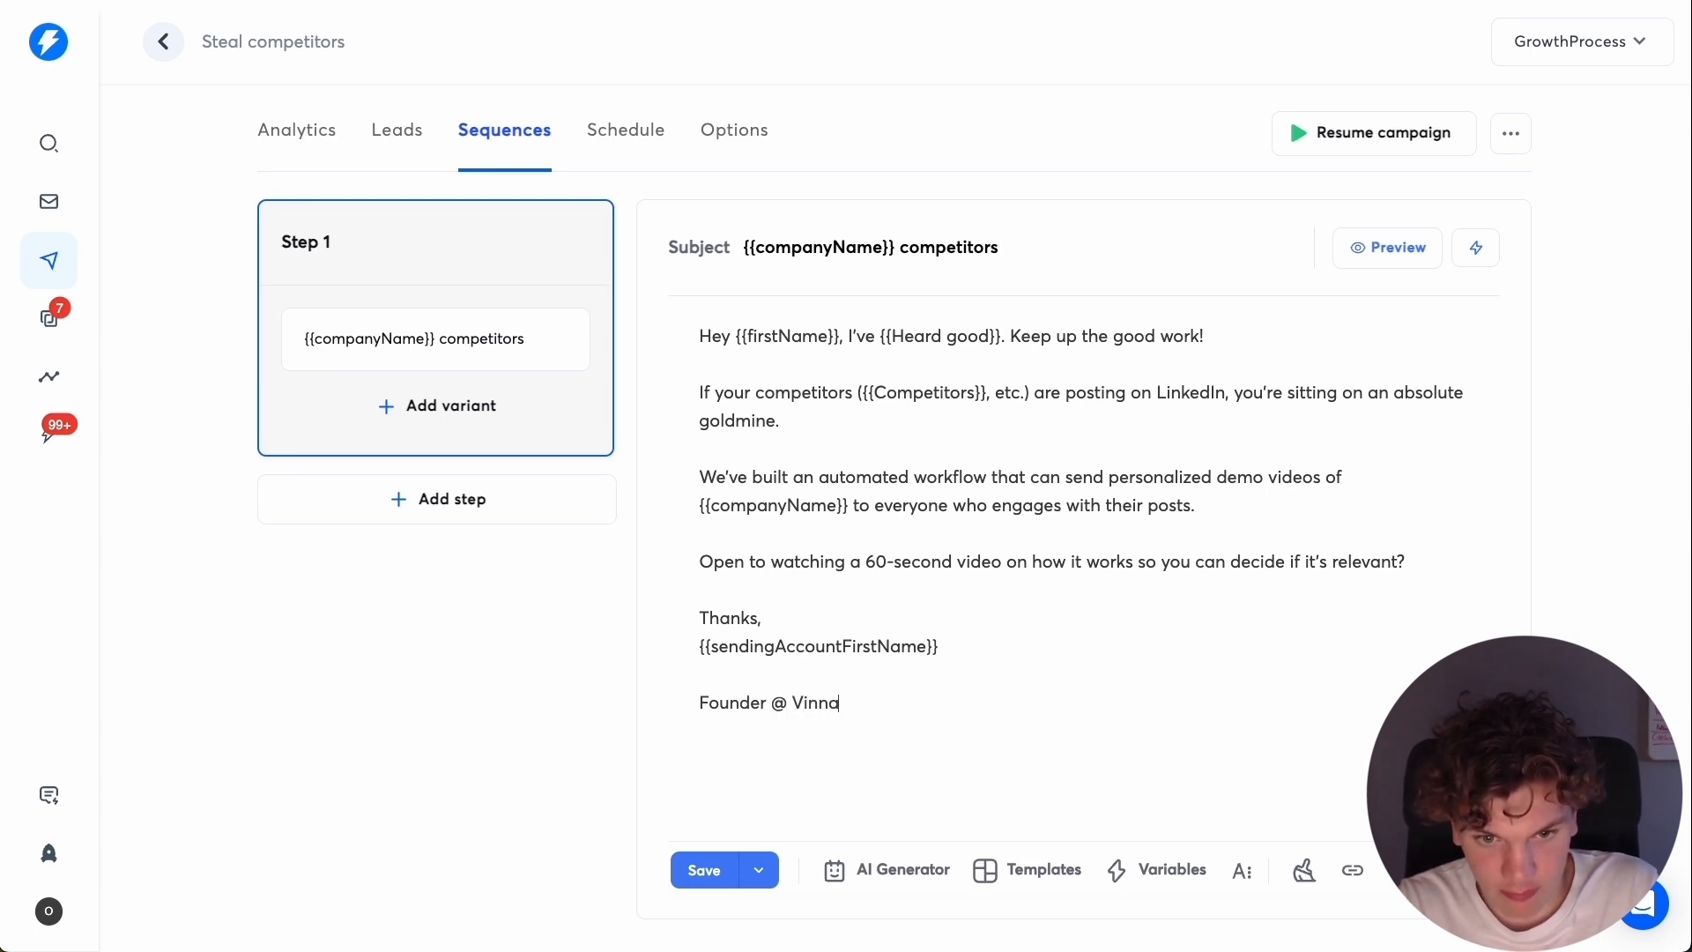
pyautogui.write(' AI')
pyautogui.click(1387, 248)
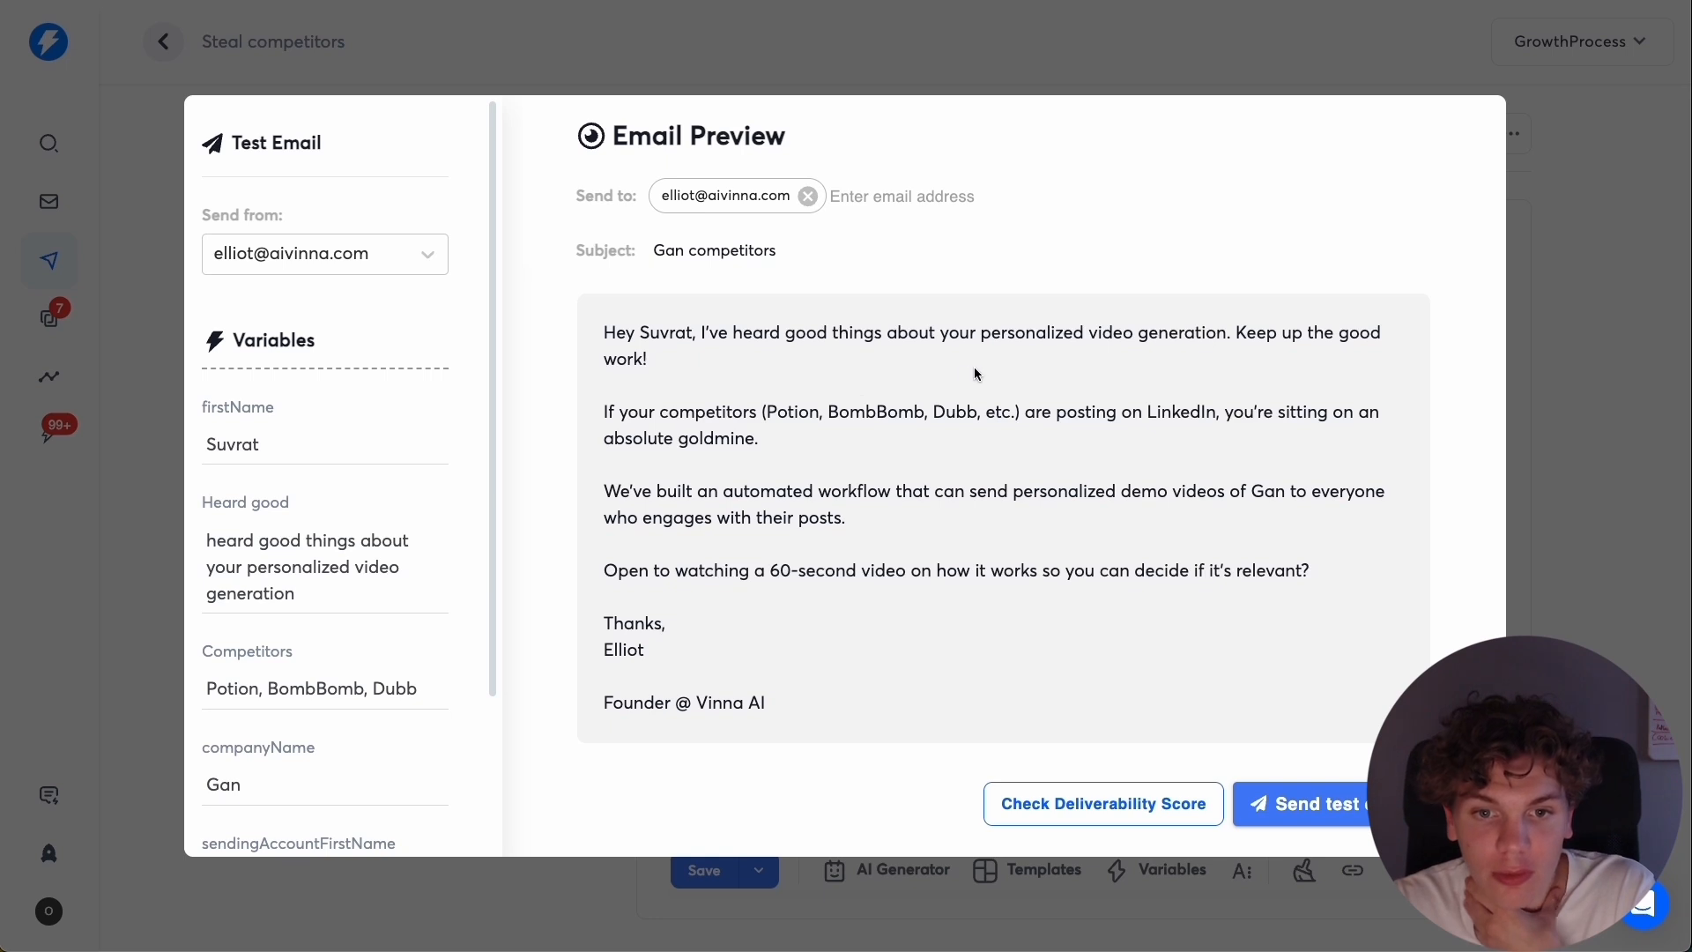
pyautogui.click(1564, 370)
pyautogui.click(704, 870)
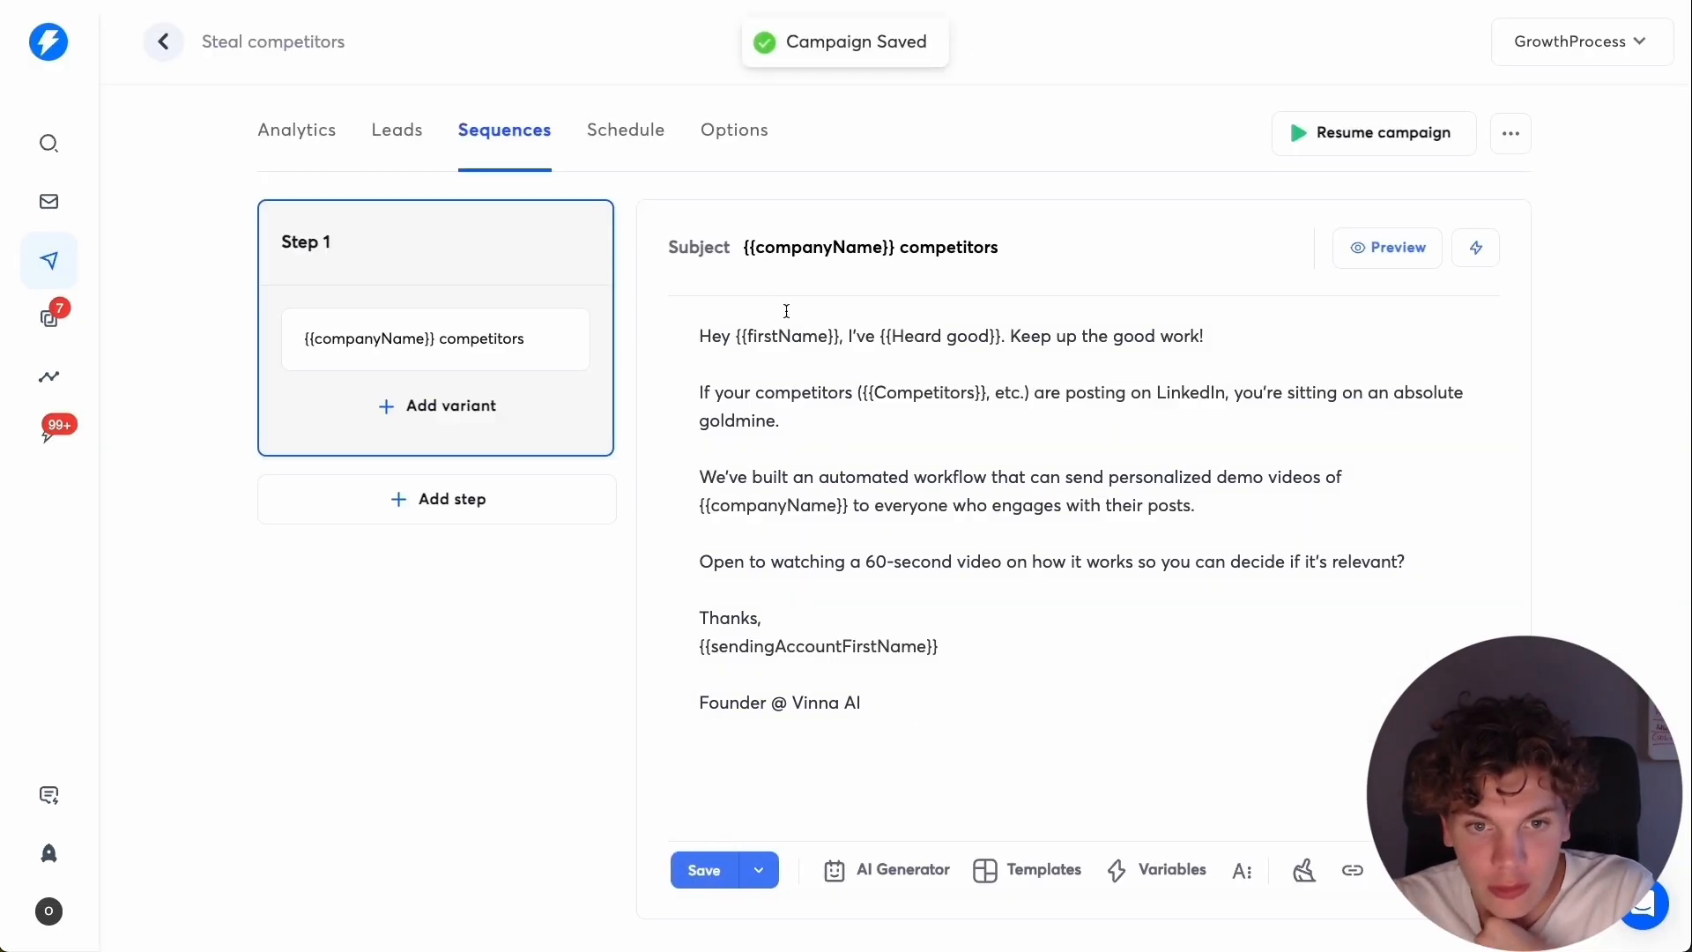
# Delete the Gan lead from the campaign's lead list and confirm the deletion.
pyautogui.click(395, 140)
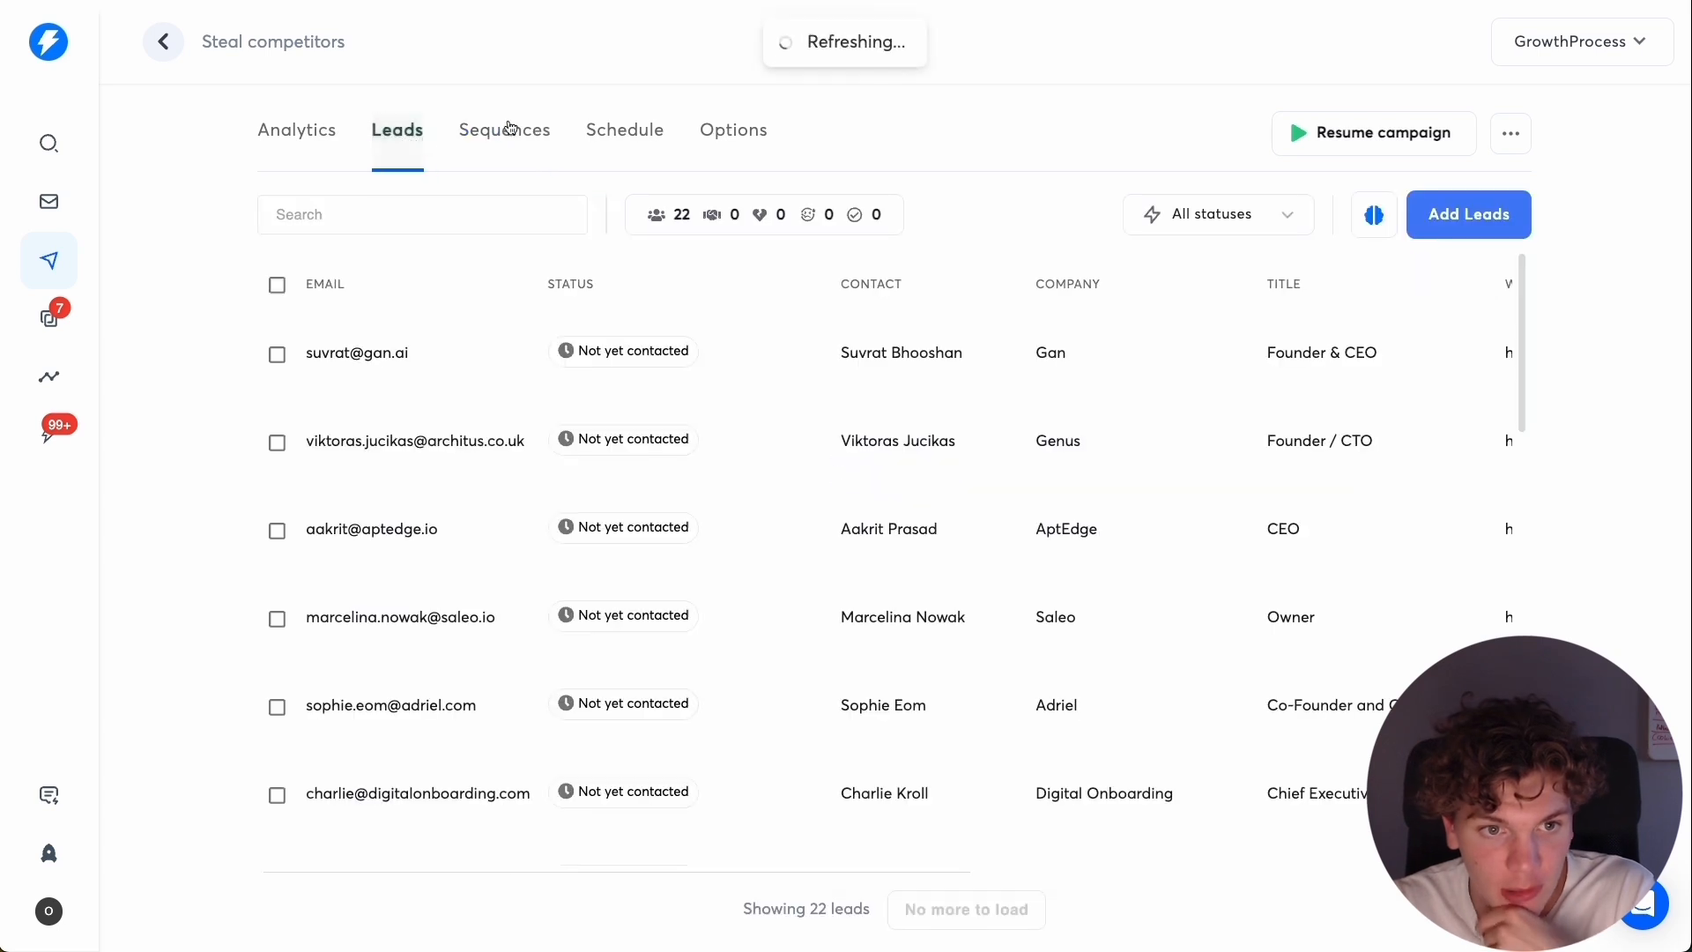
pyautogui.click(277, 354)
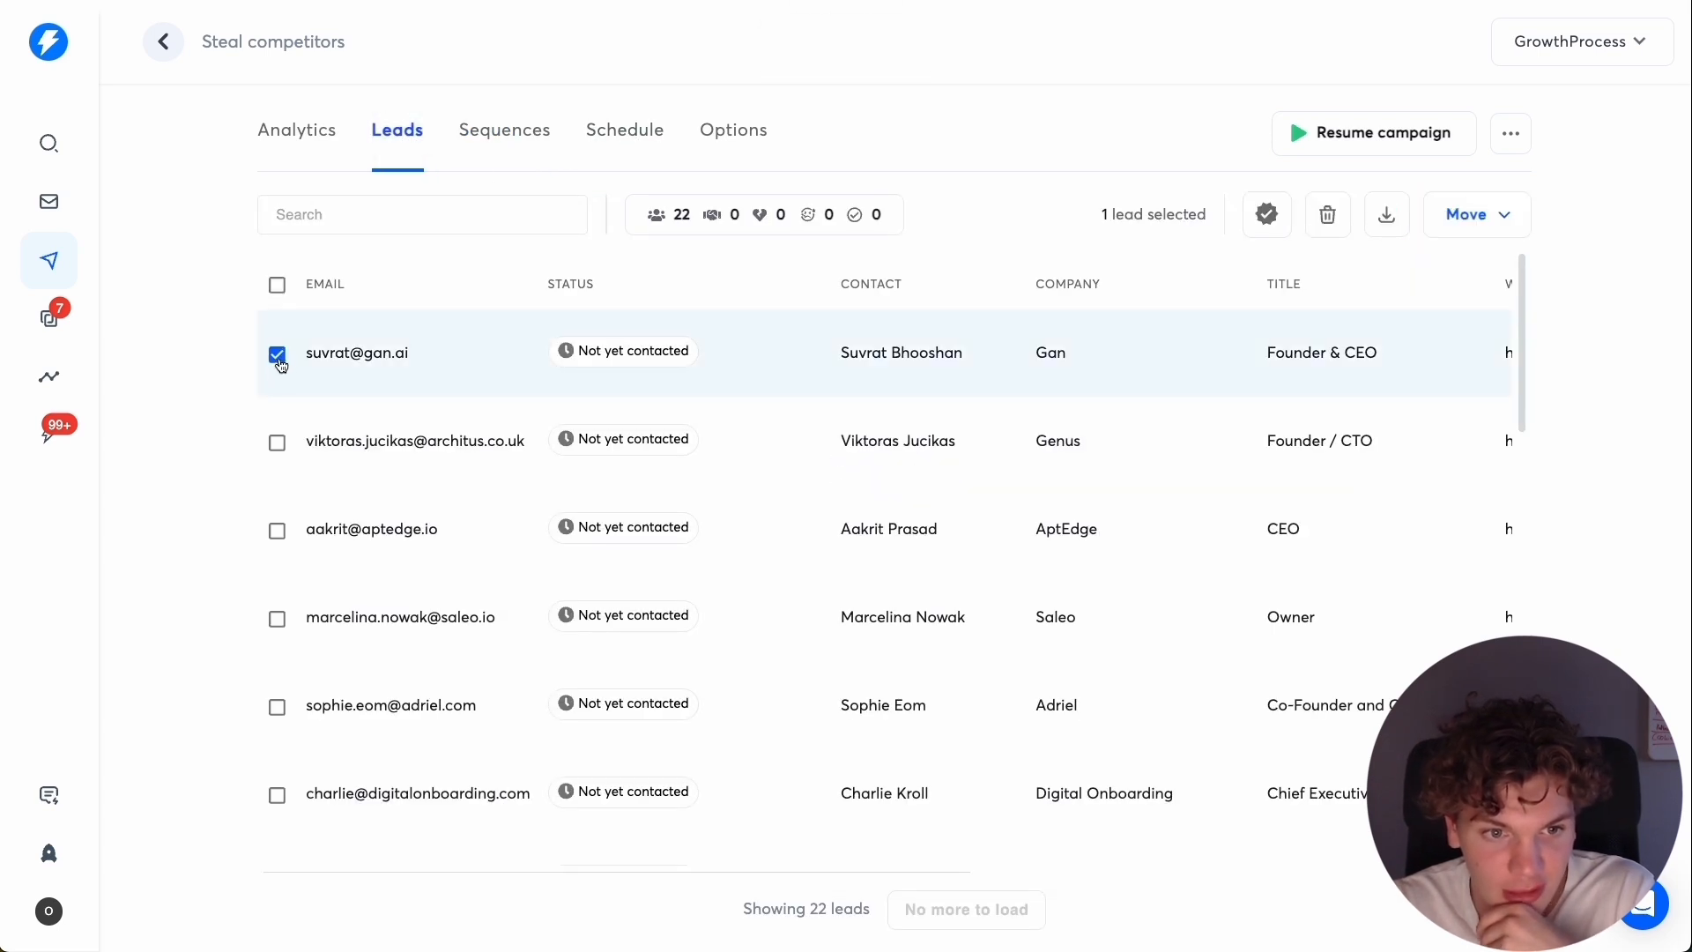
pyautogui.click(1336, 227)
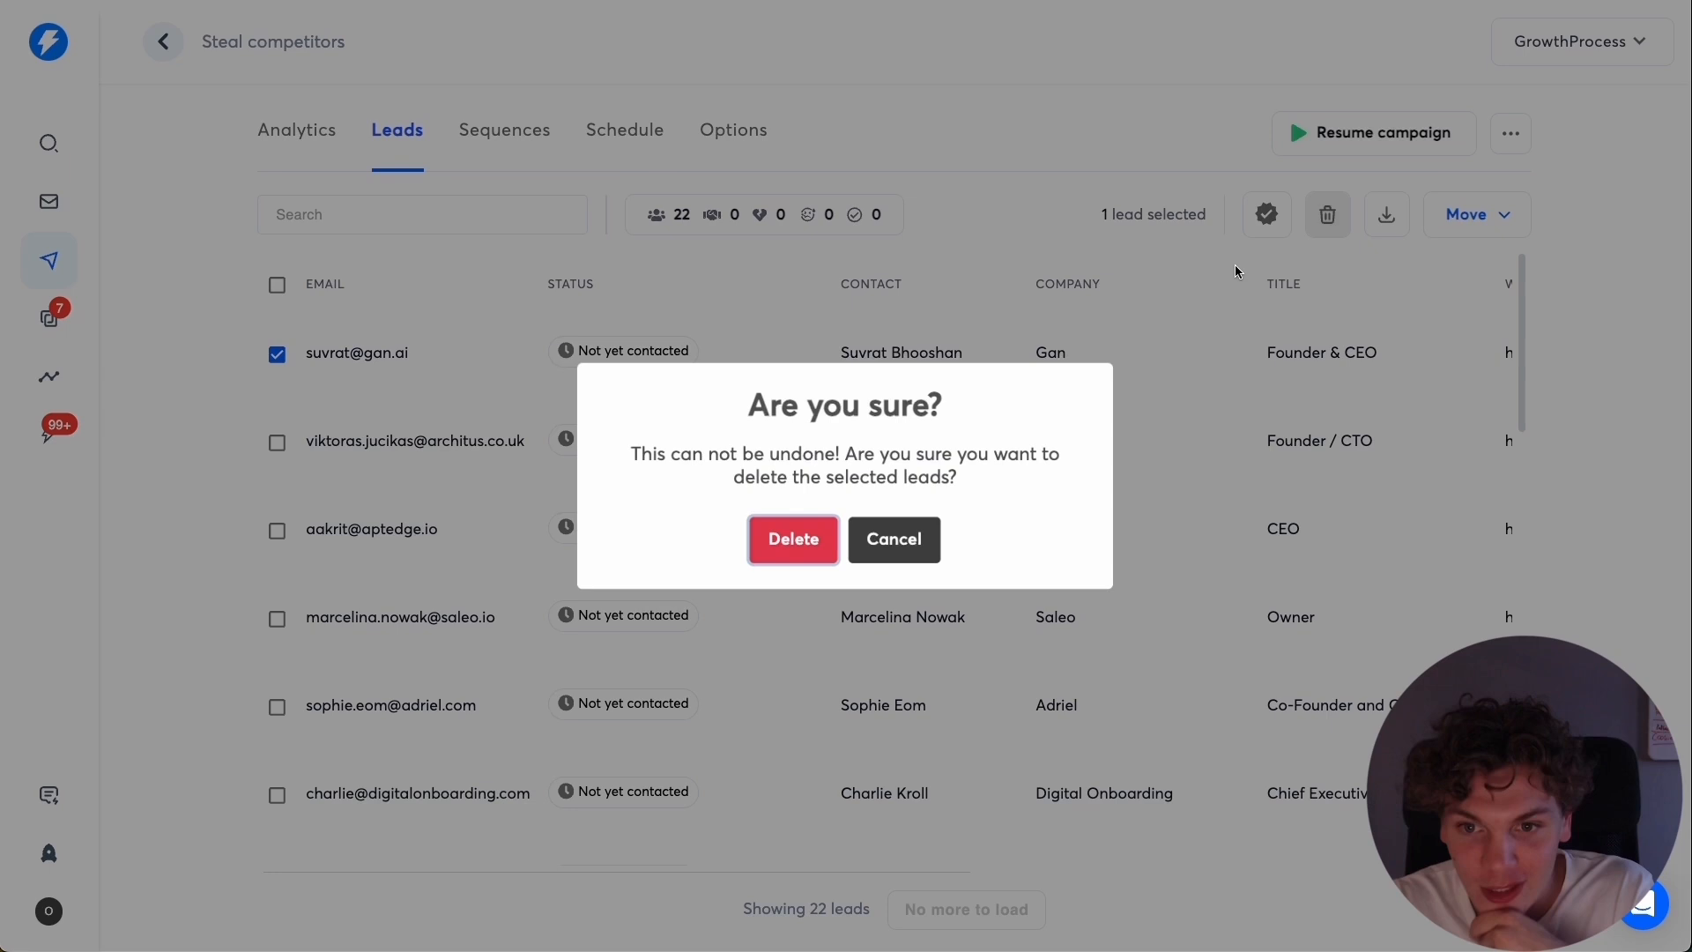
pyautogui.click(789, 536)
# Preview the Step 1 email with the remaining leads' data to check how the variables read.
pyautogui.click(504, 130)
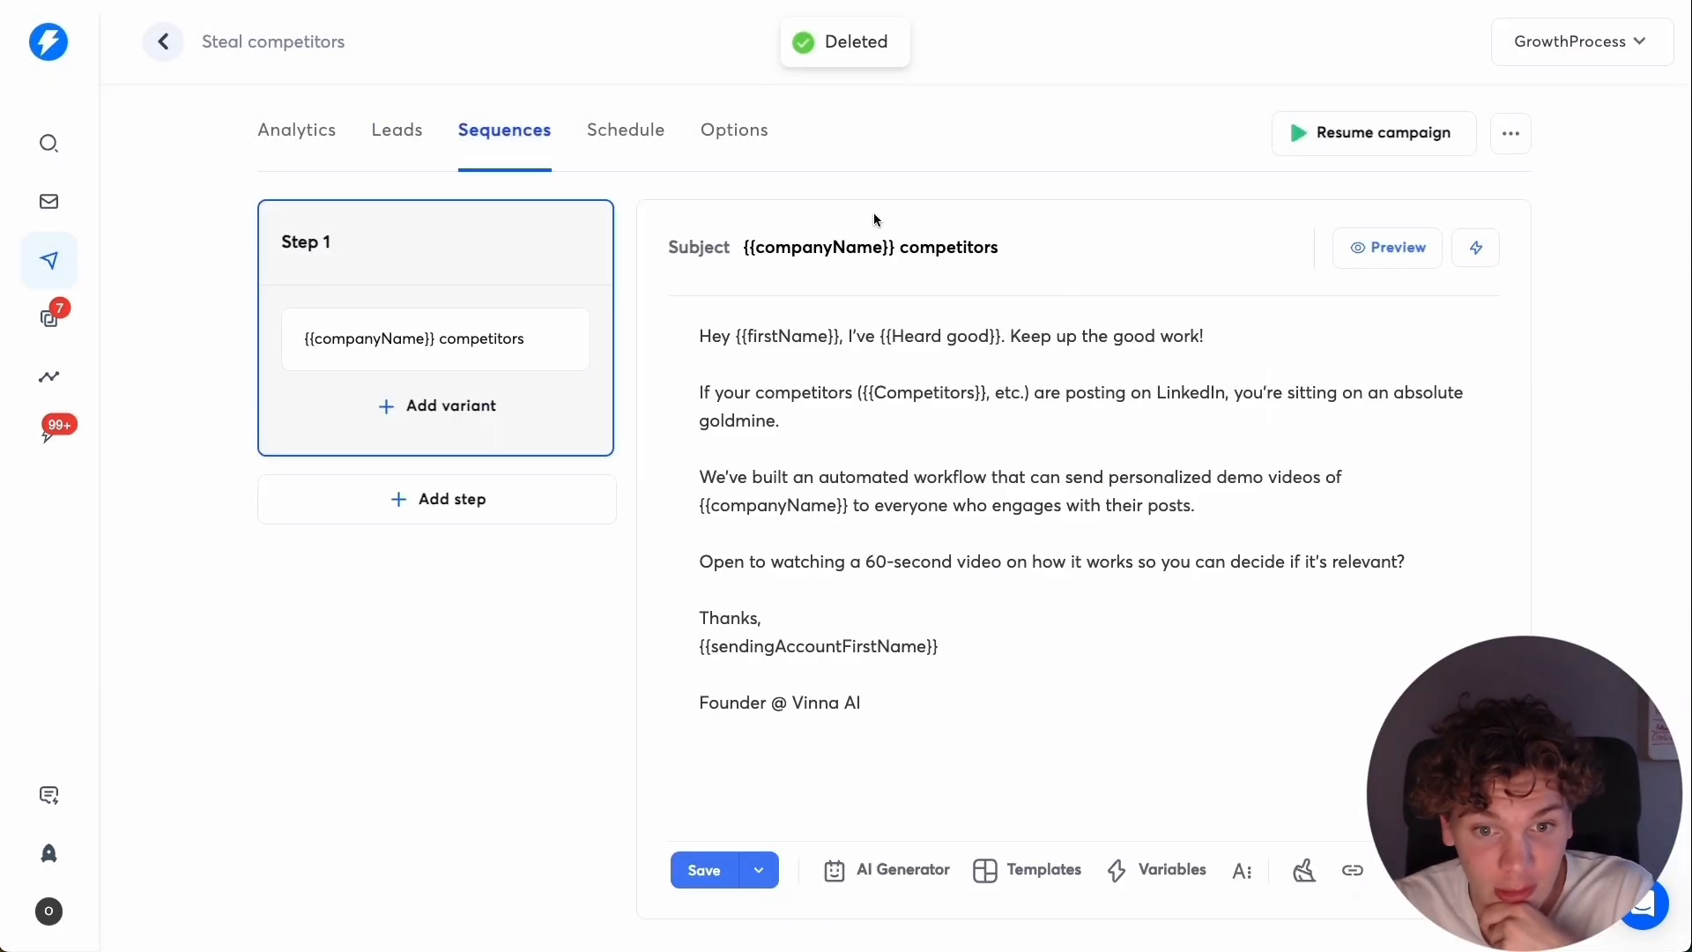
pyautogui.click(1361, 247)
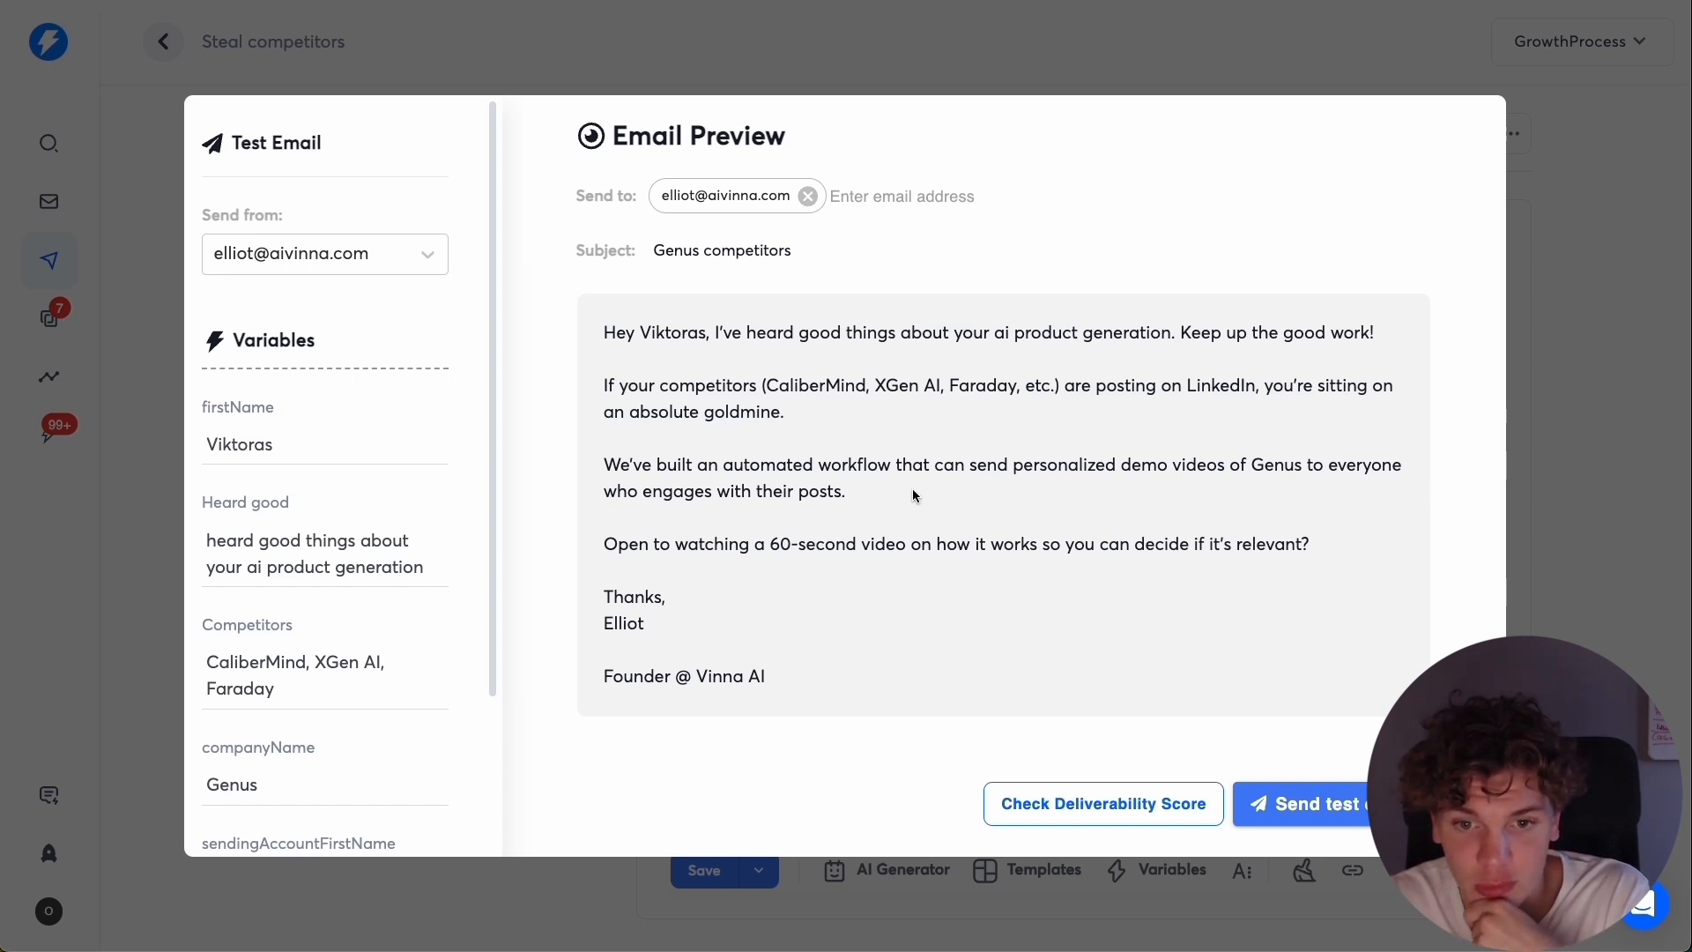
pyautogui.click(1621, 424)
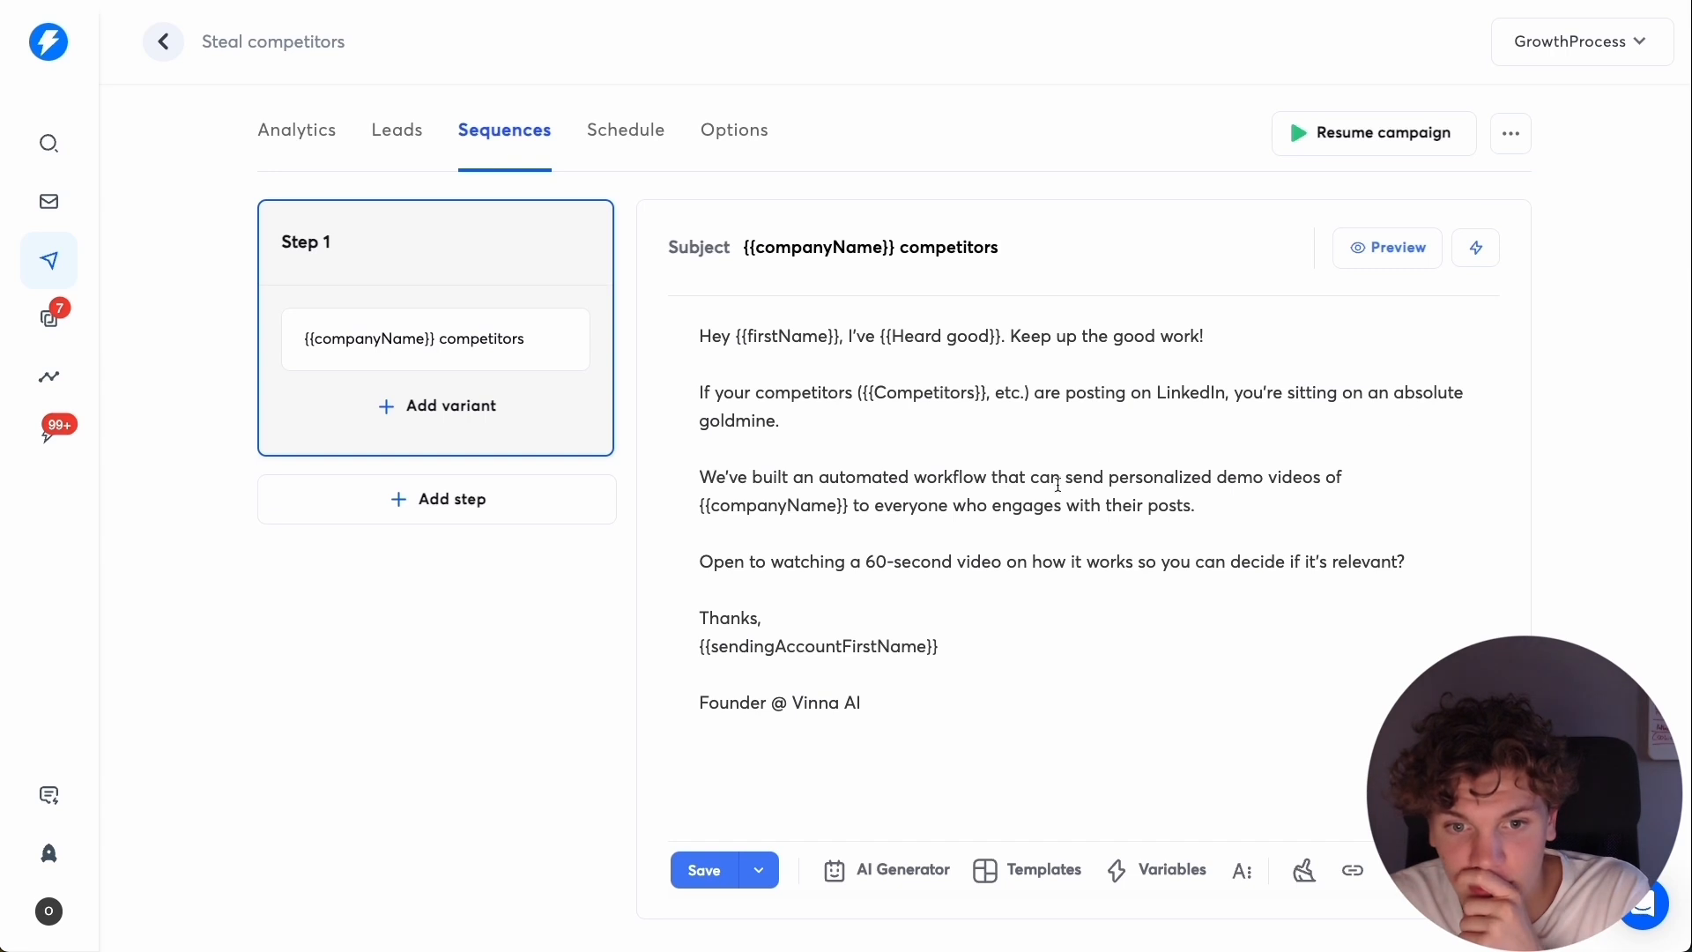
# Append "This allows you to gain market share and steal customers." to the third paragraph and preview the email.
pyautogui.click(1270, 506)
pyautogui.write('This a')
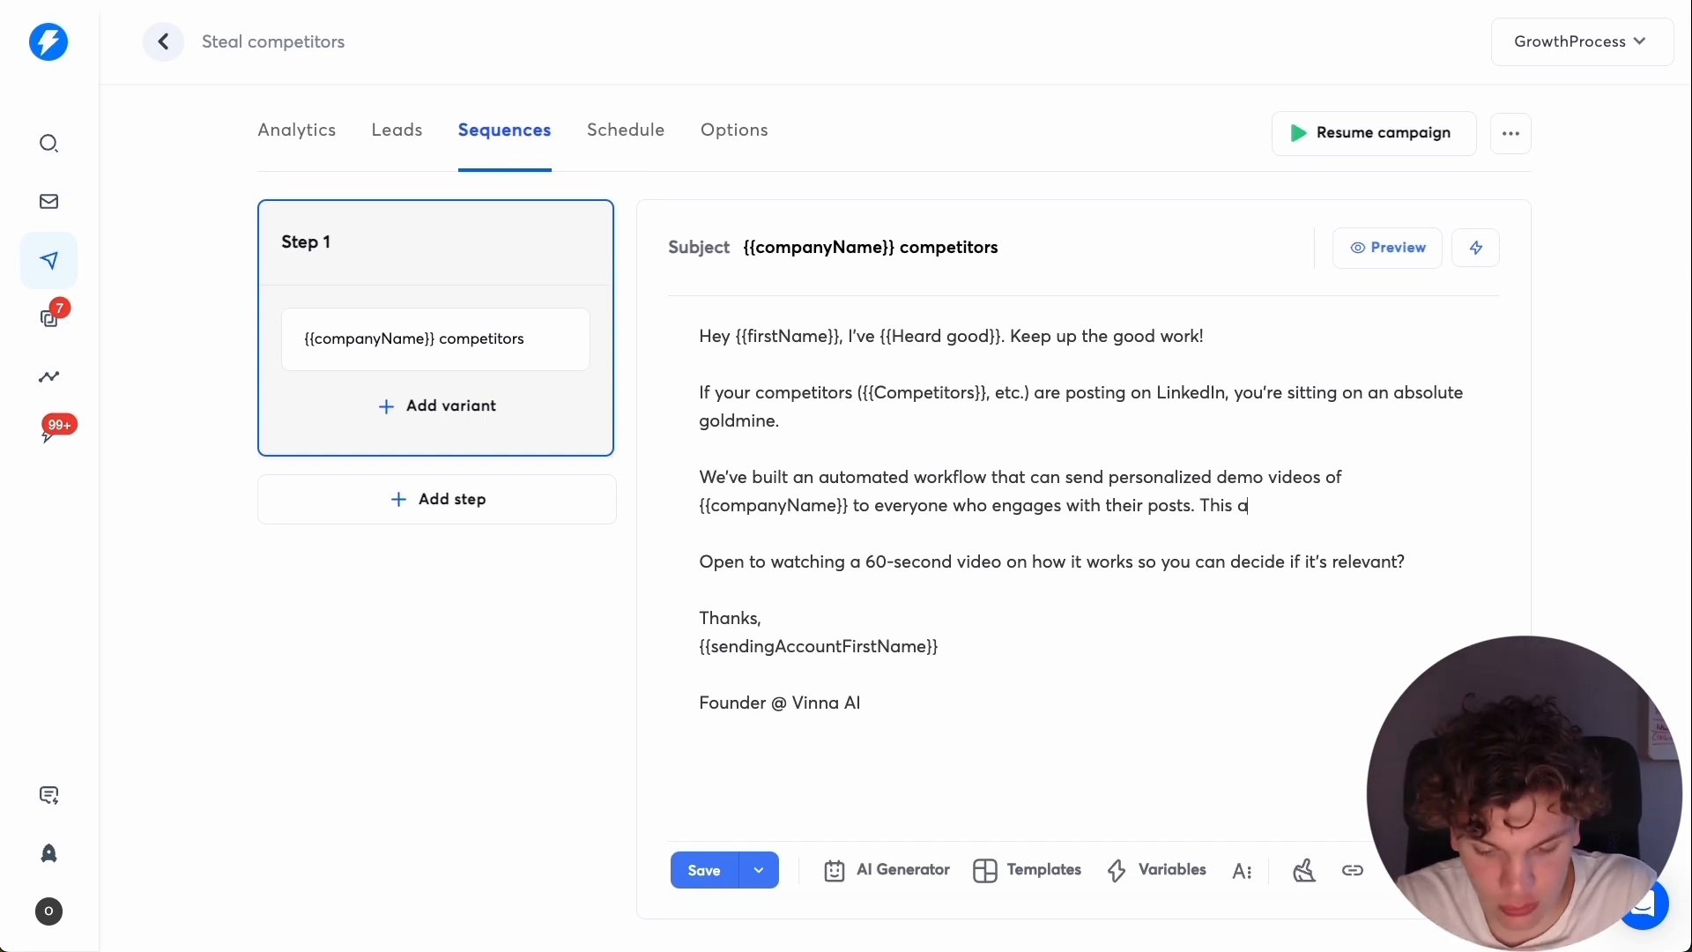
pyautogui.write('llows you')
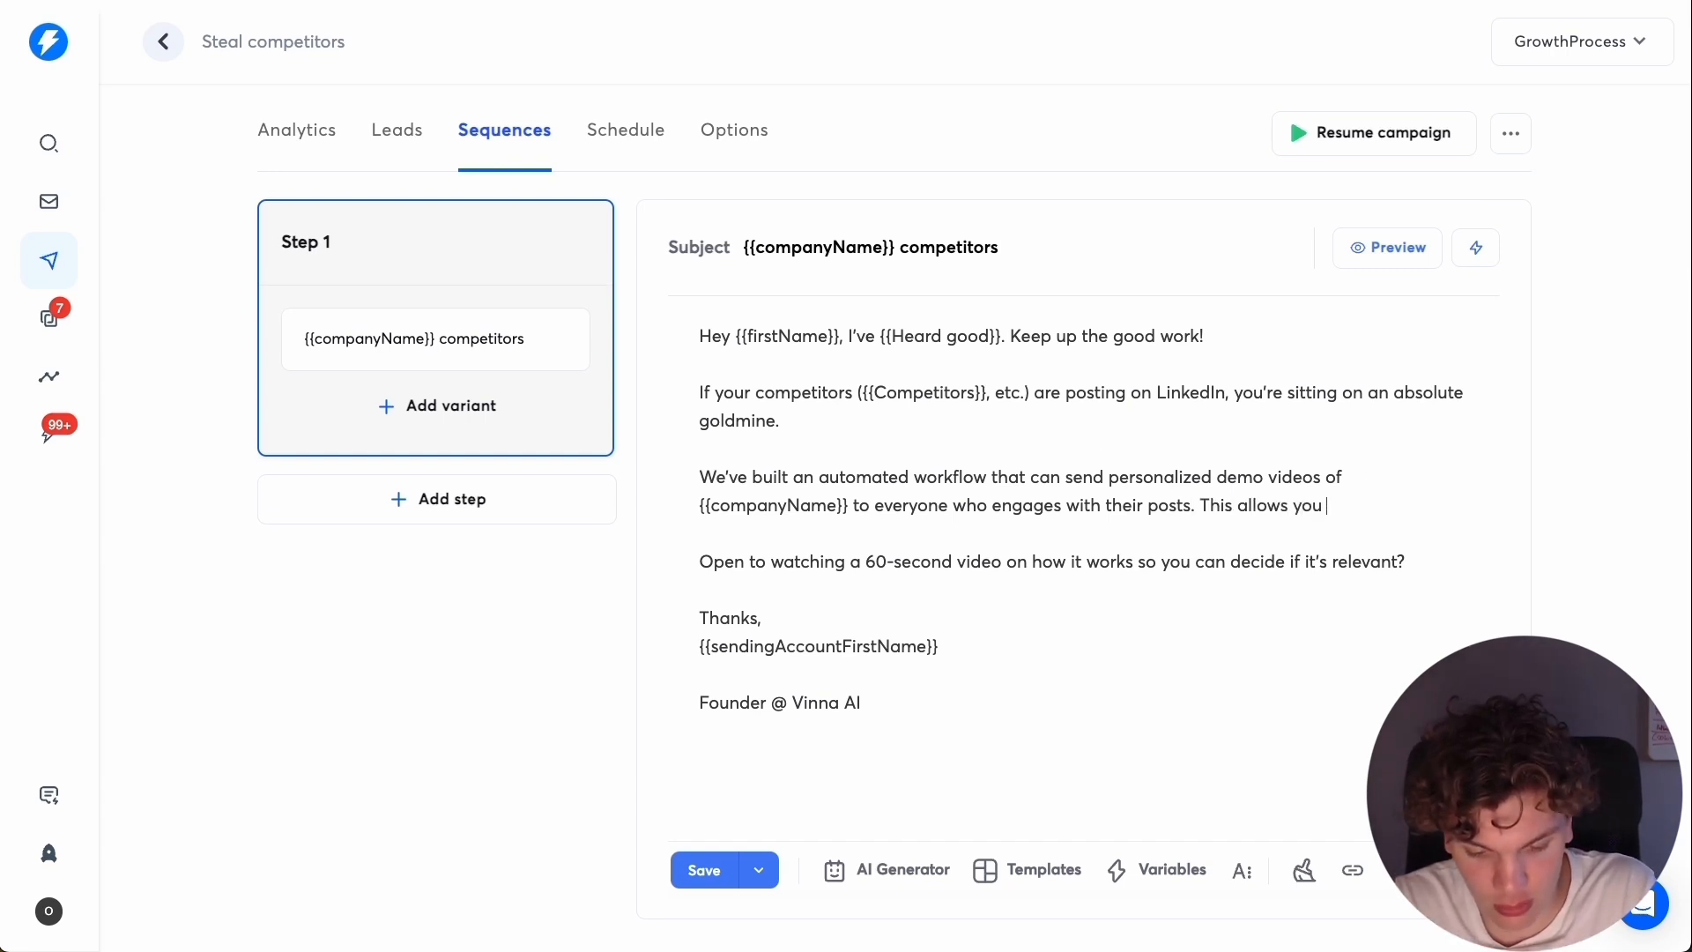
pyautogui.write(' gain market')
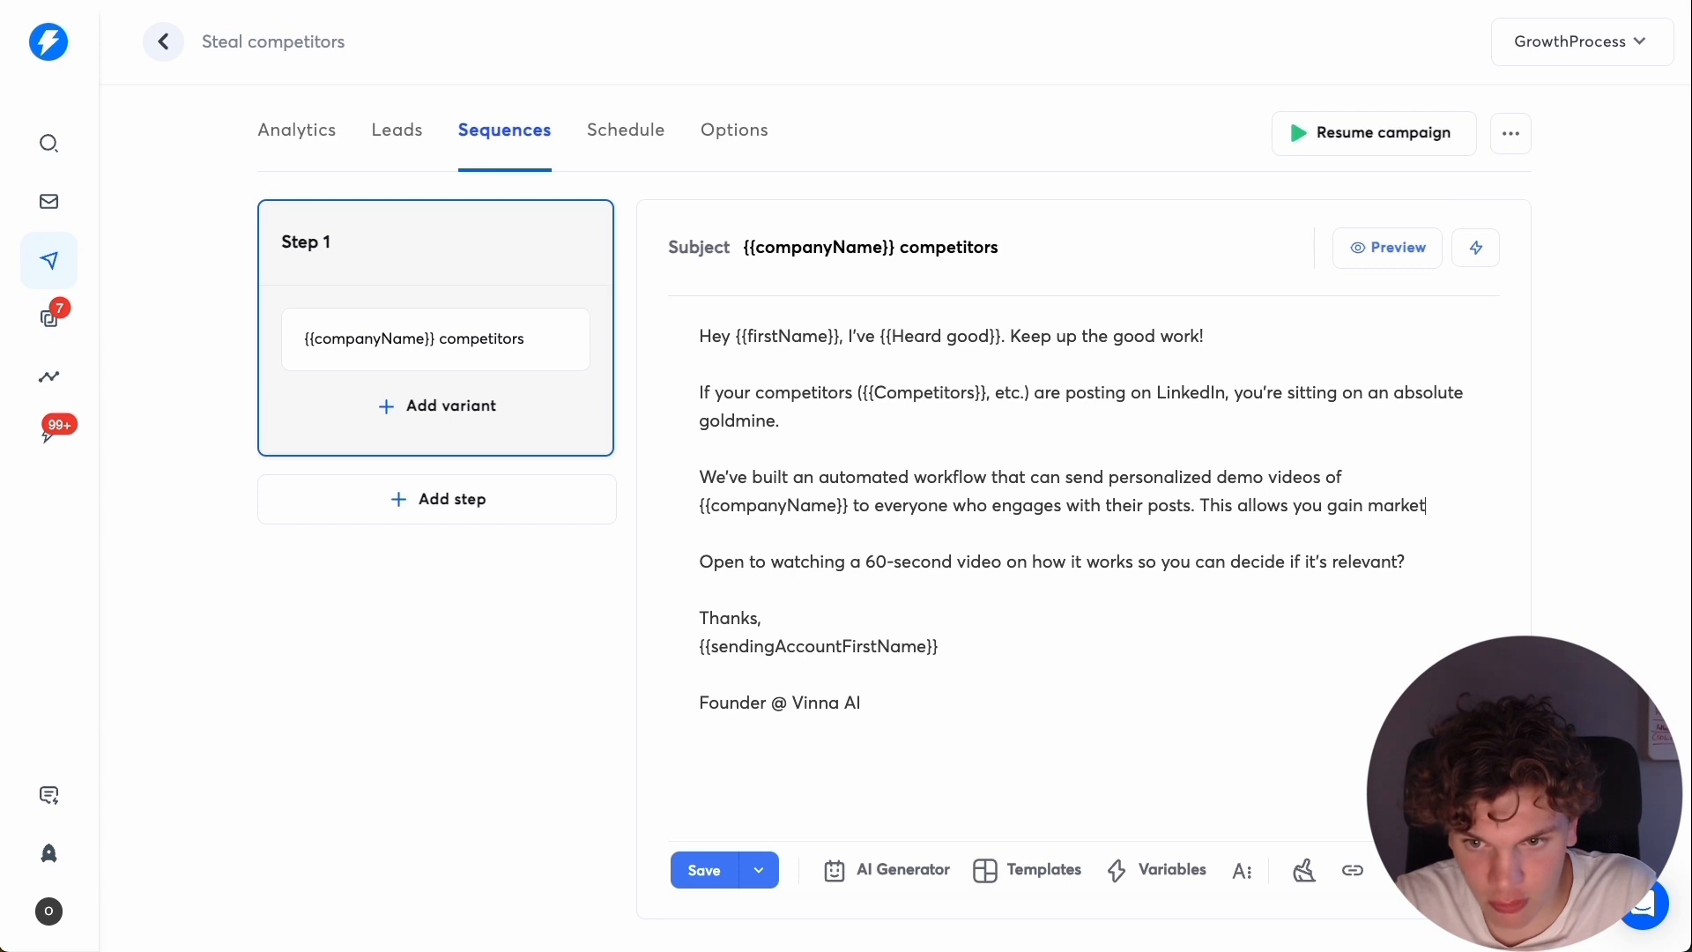
pyautogui.write(' share and steal')
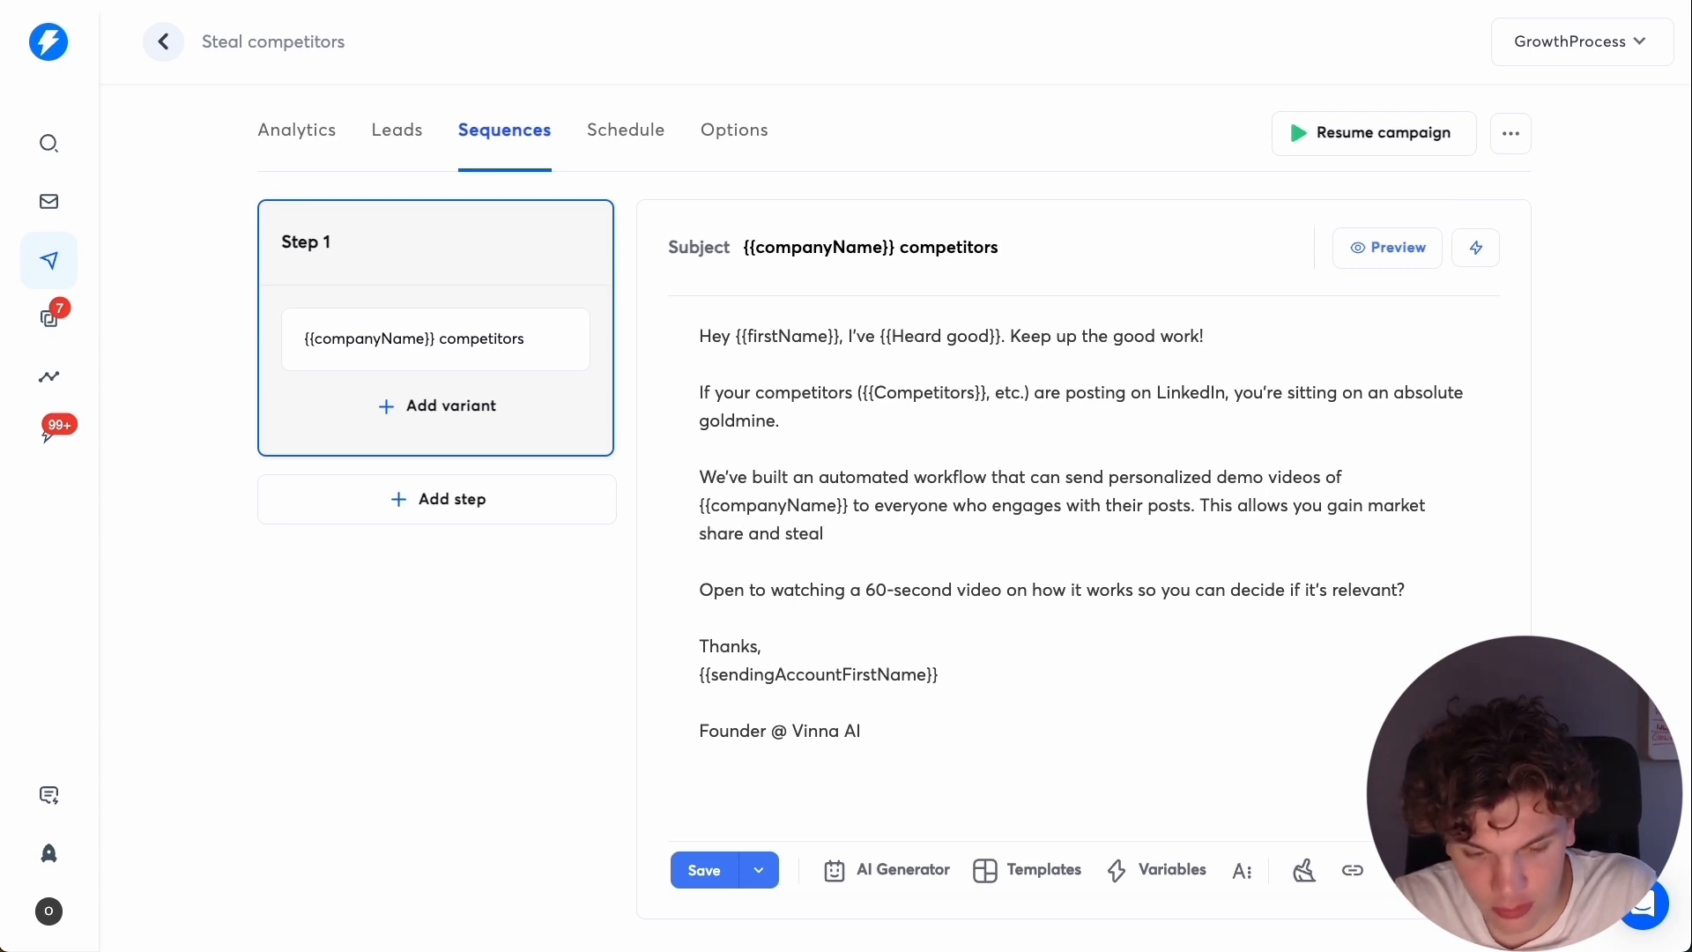
pyautogui.write(' customers.')
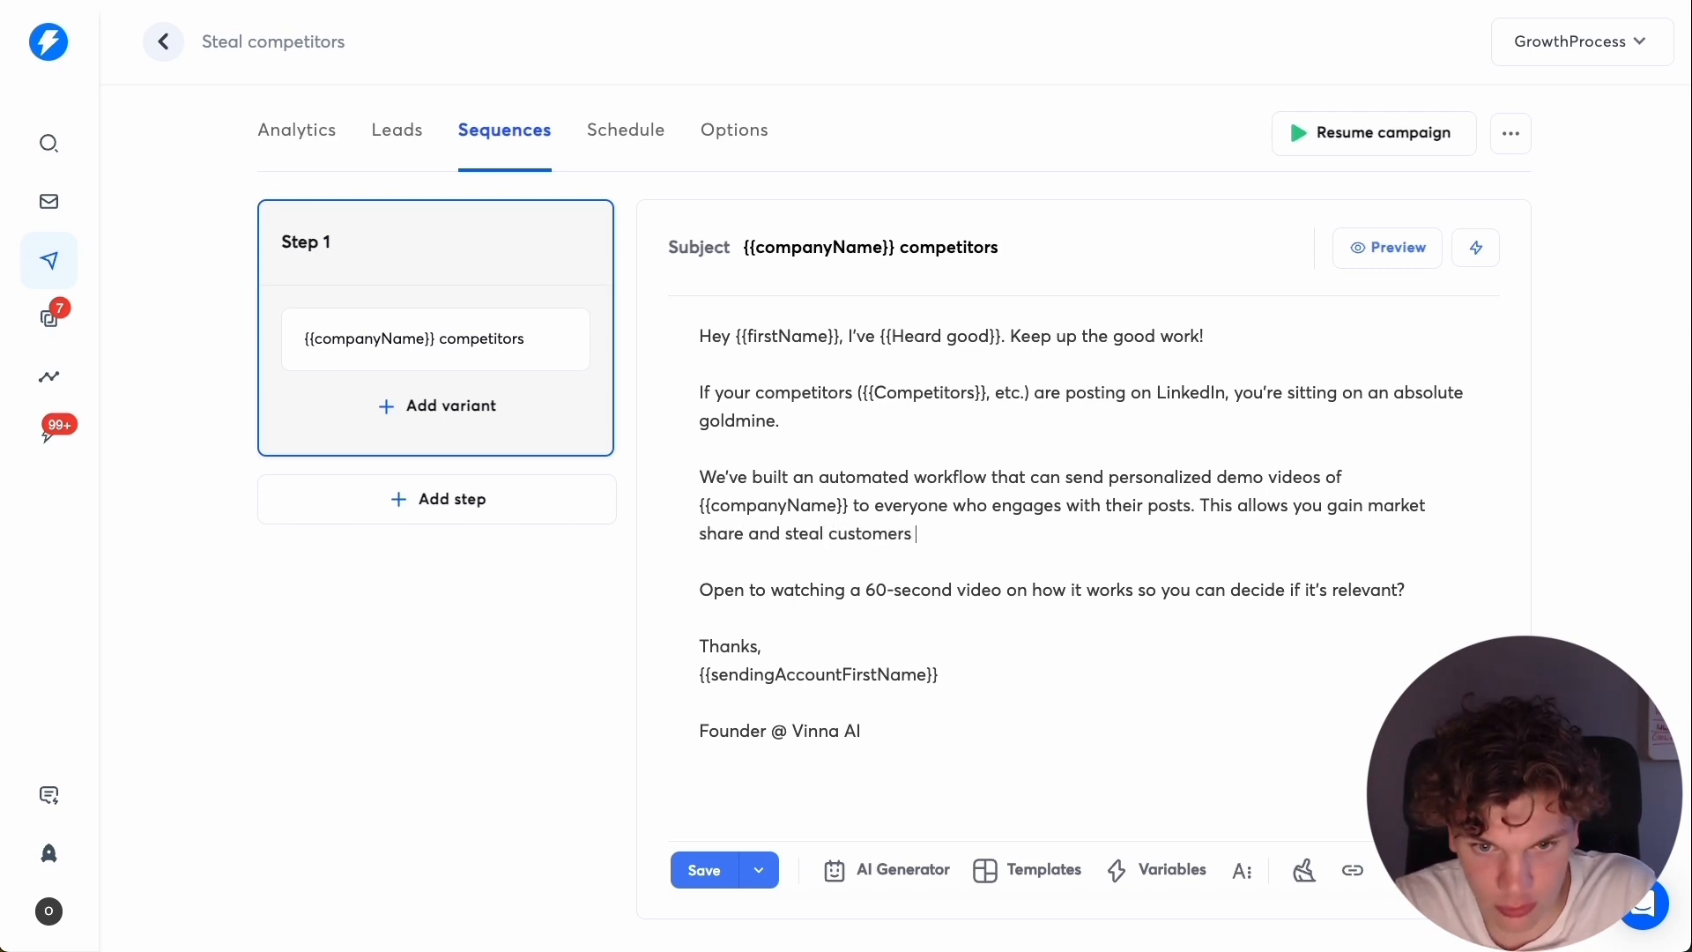
pyautogui.moveTo(1348, 510)
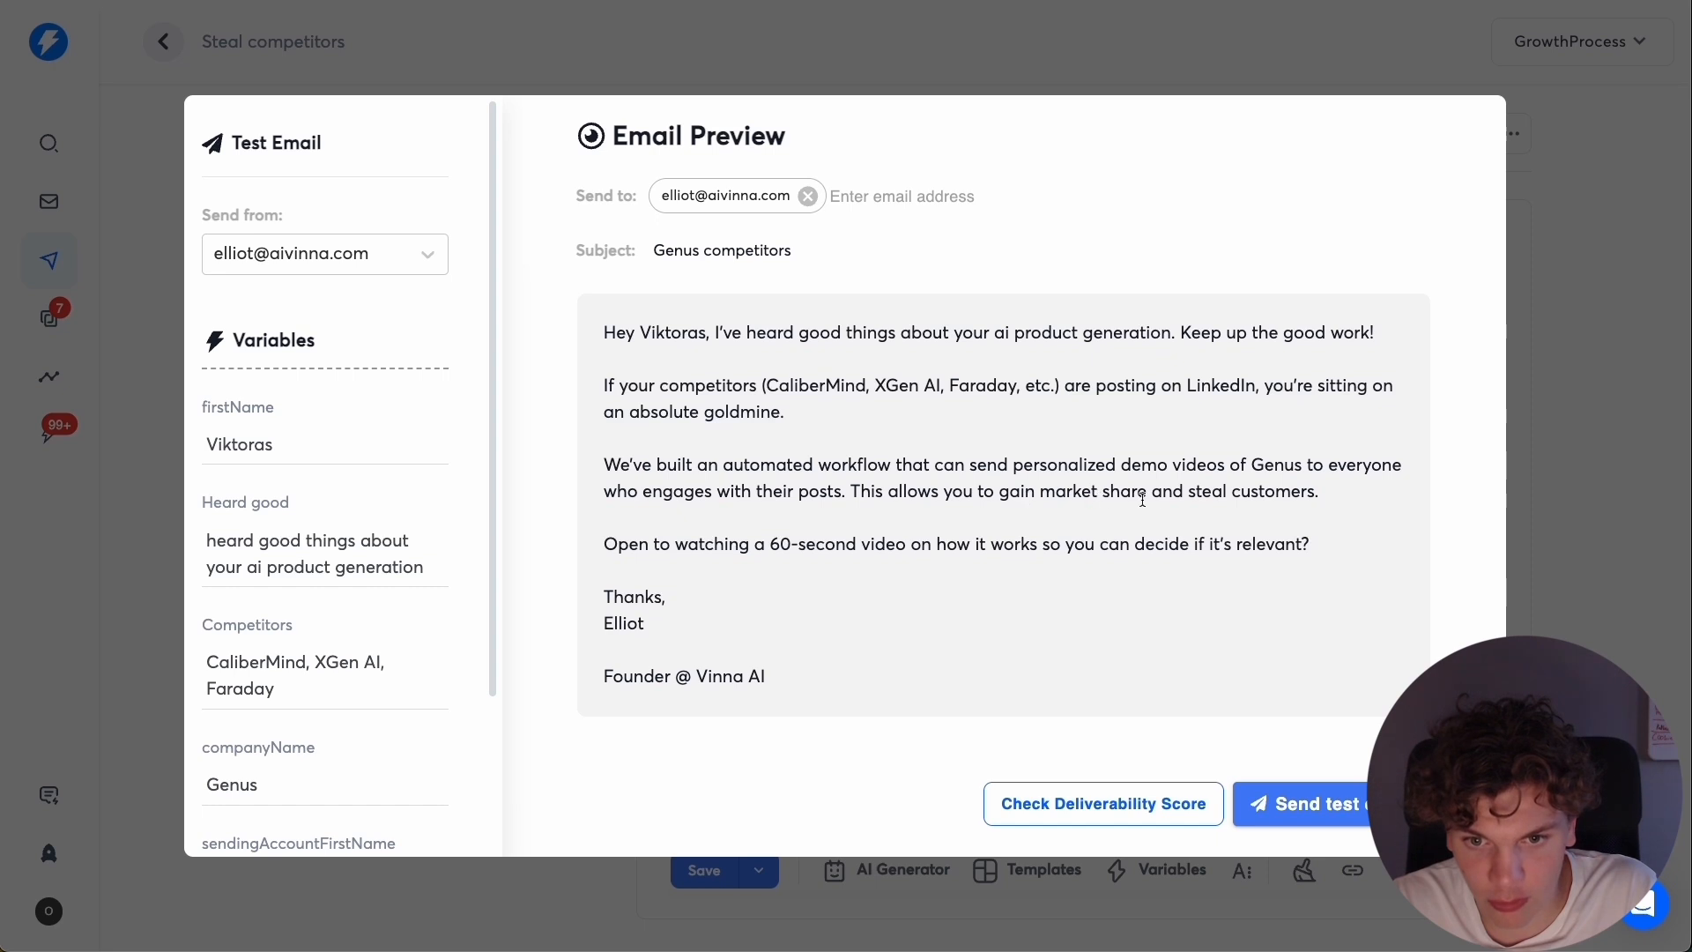
pyautogui.press('Escape')
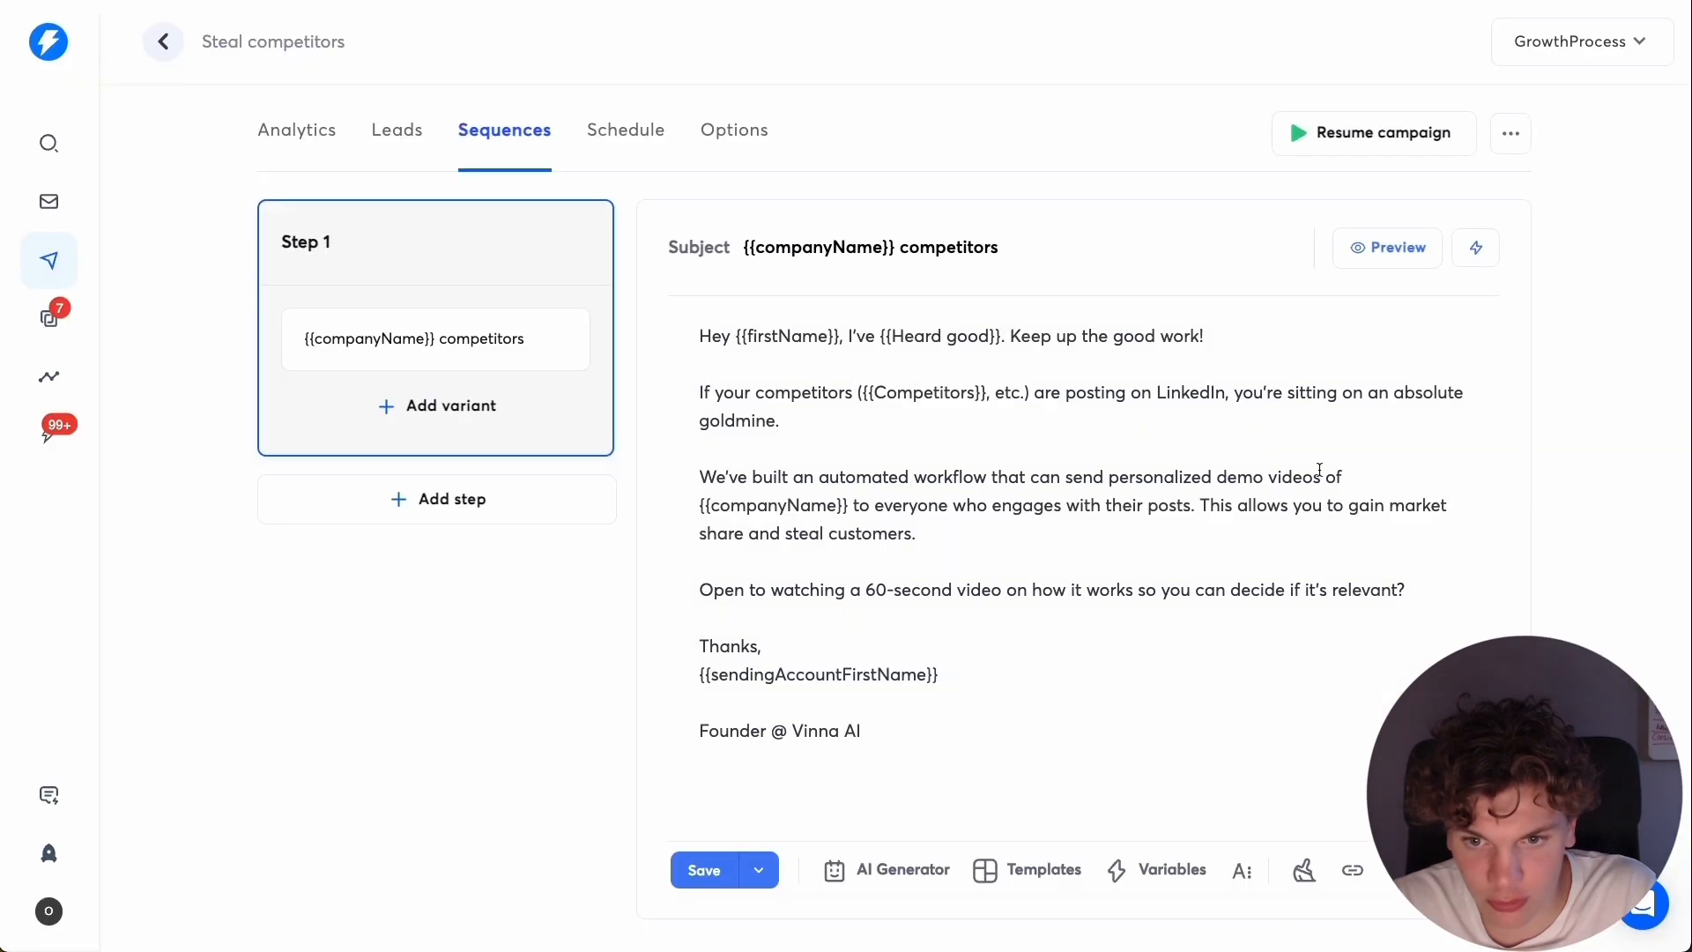
# Extend the new sentence with "from the companies you despise ;)" in place of its final period, using the corrected spelling.
pyautogui.press('BackSpace')
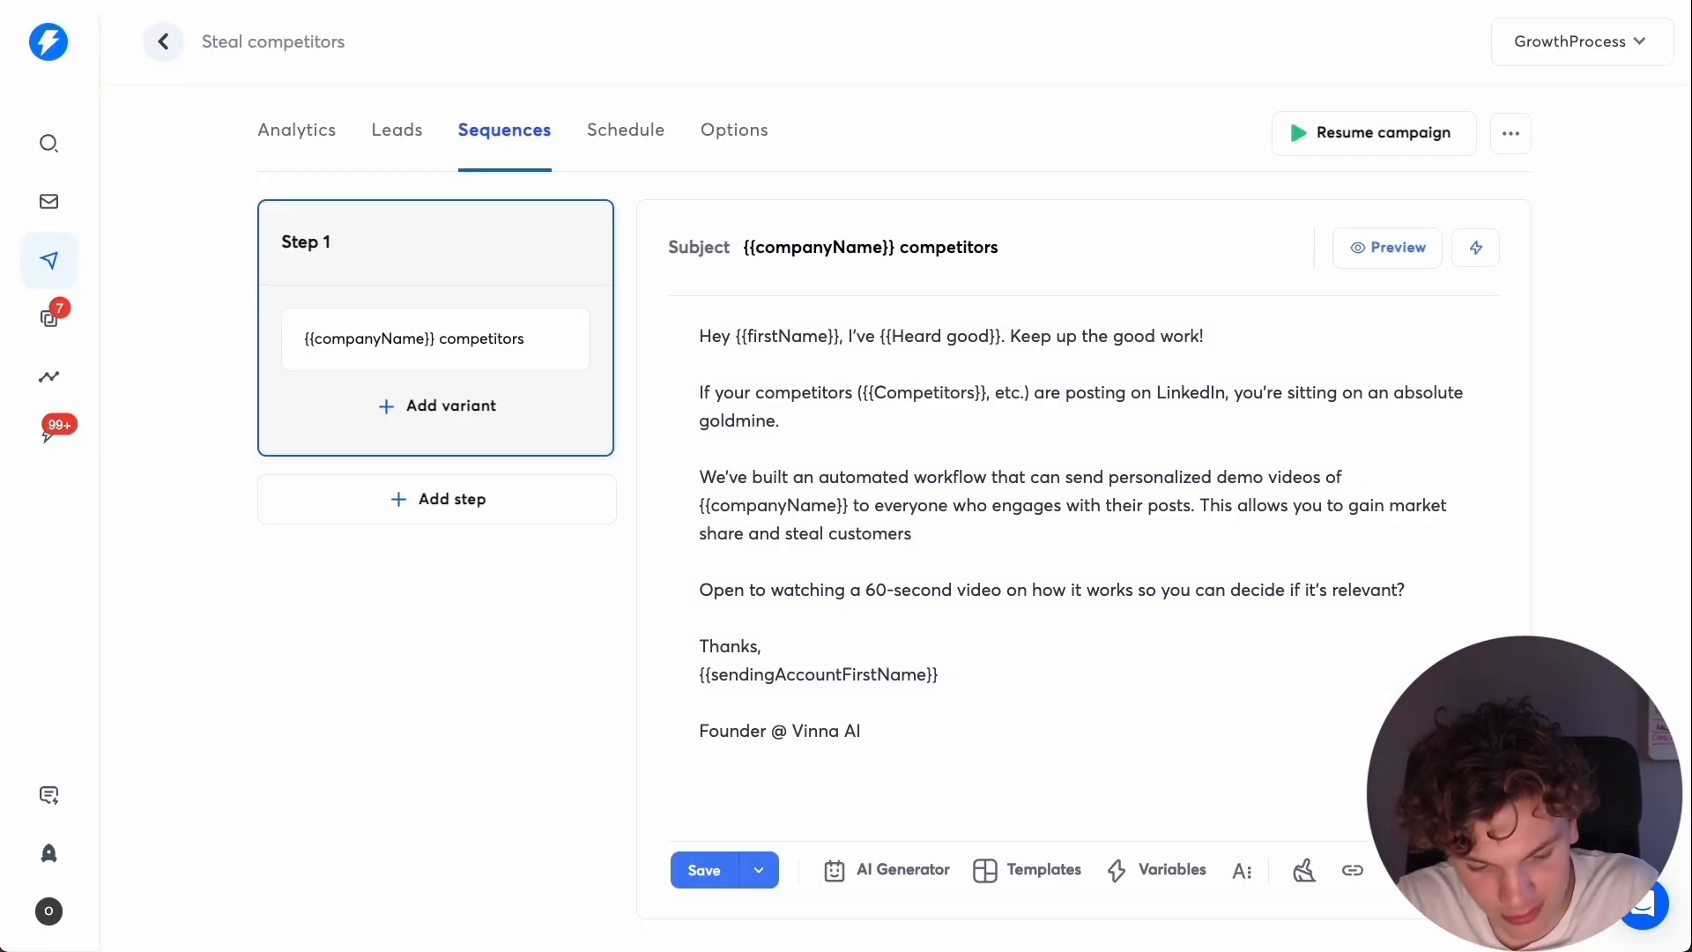
pyautogui.write('from the companies')
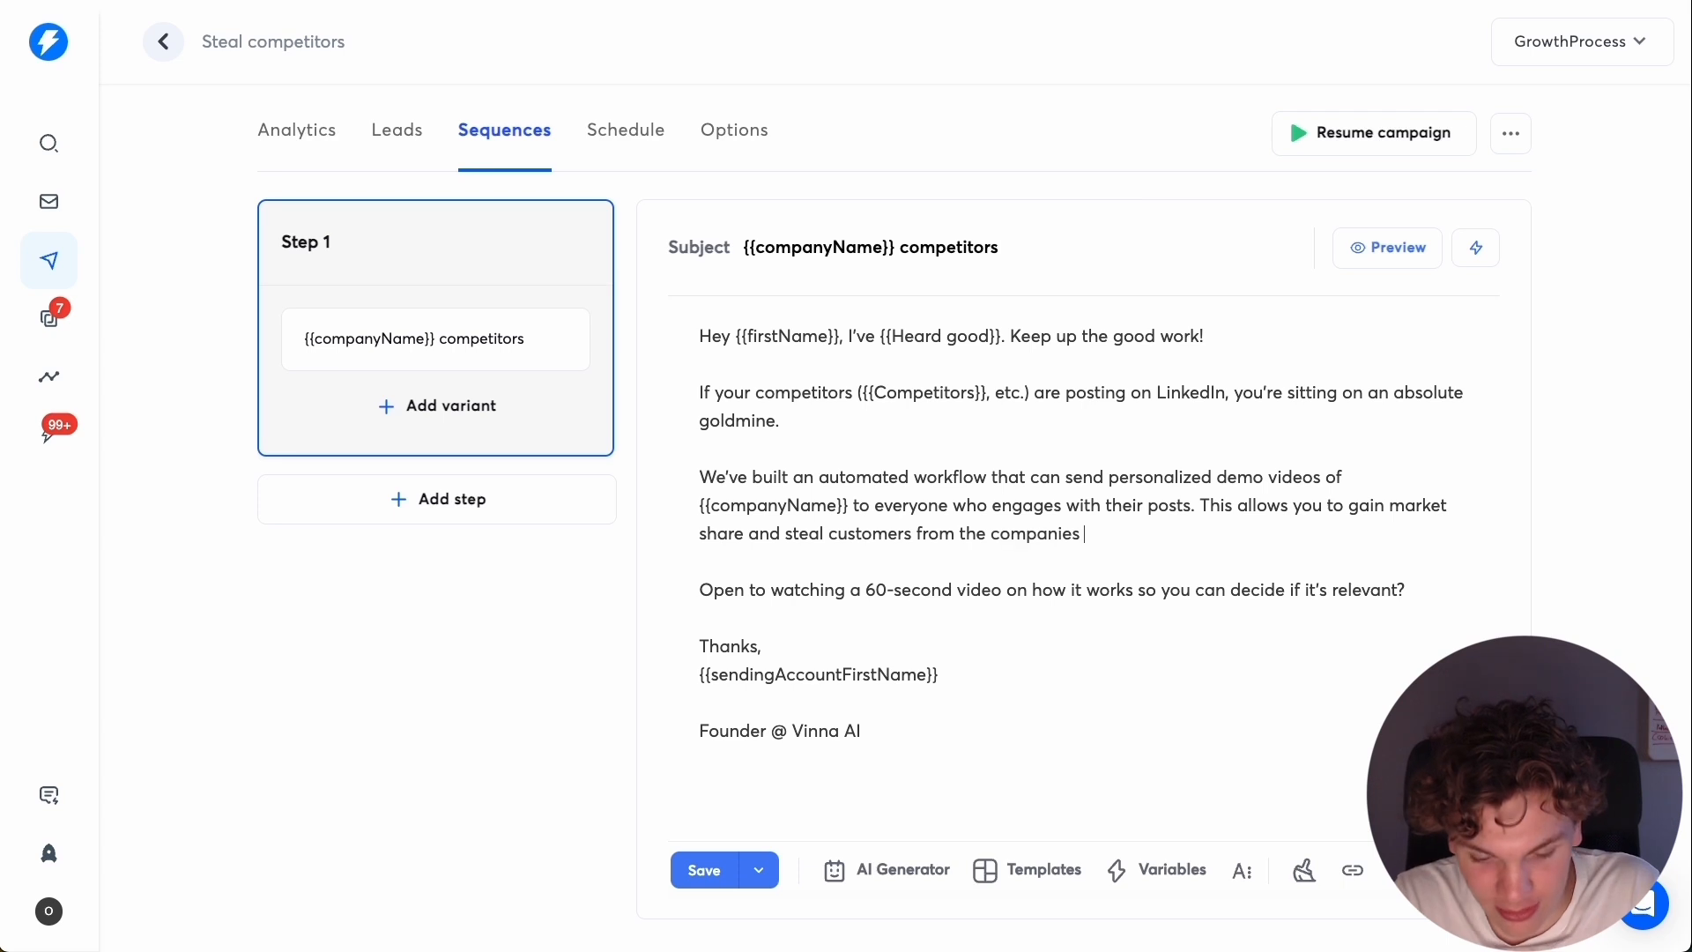
pyautogui.write(' you des')
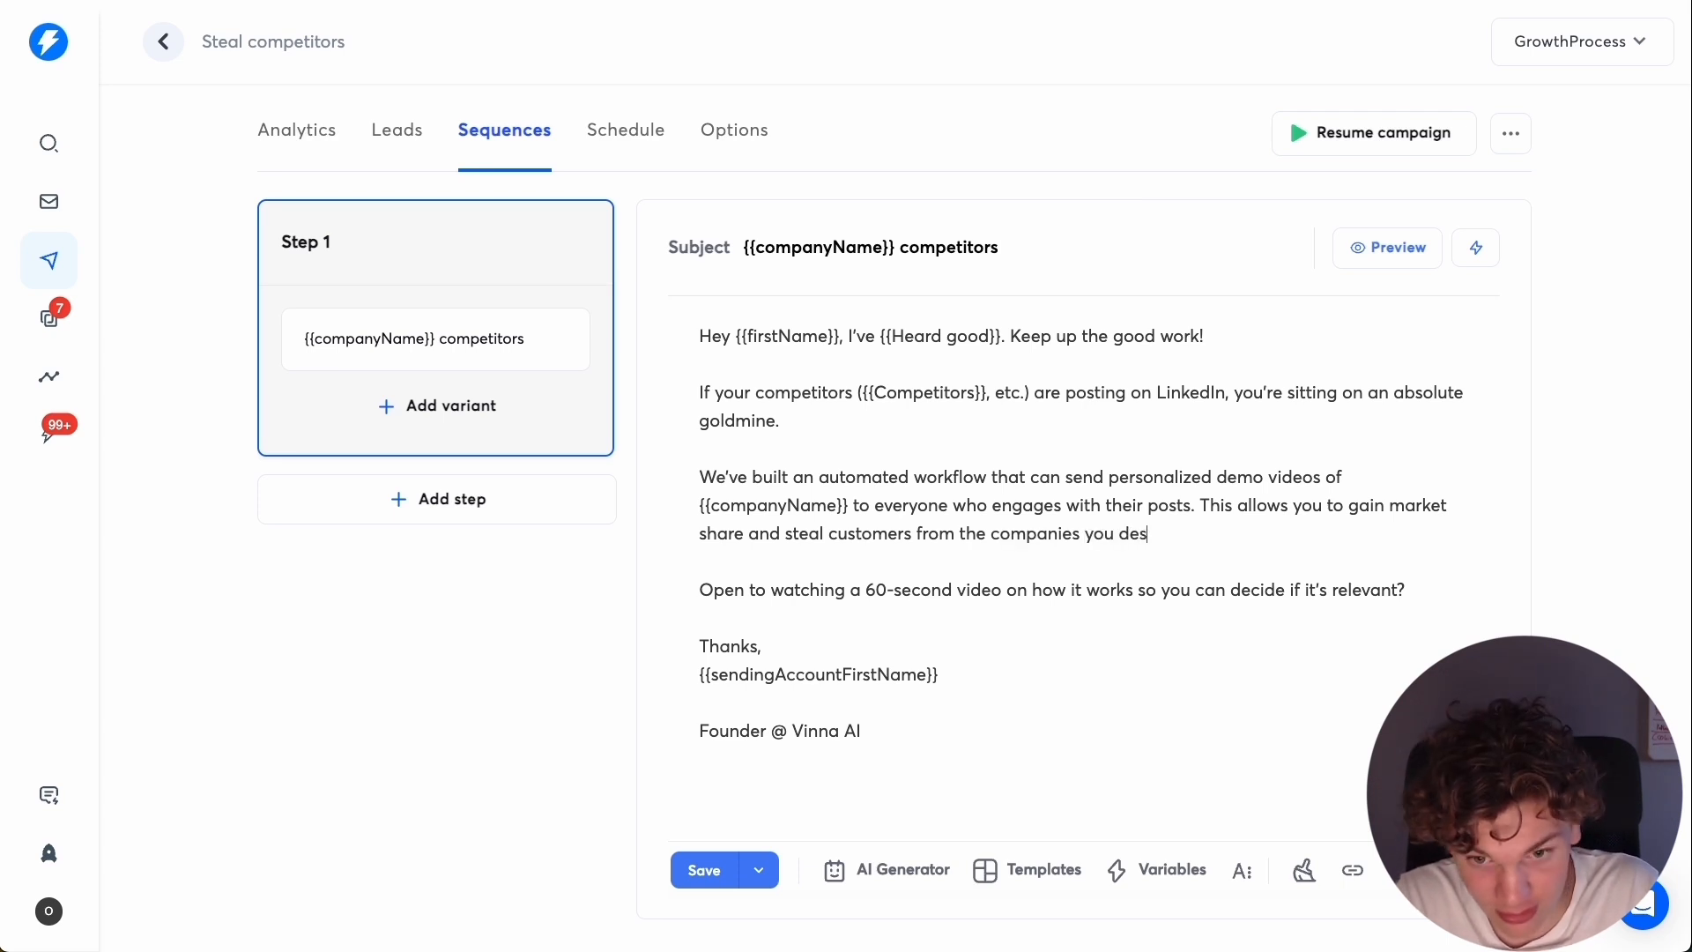
pyautogui.write('pice')
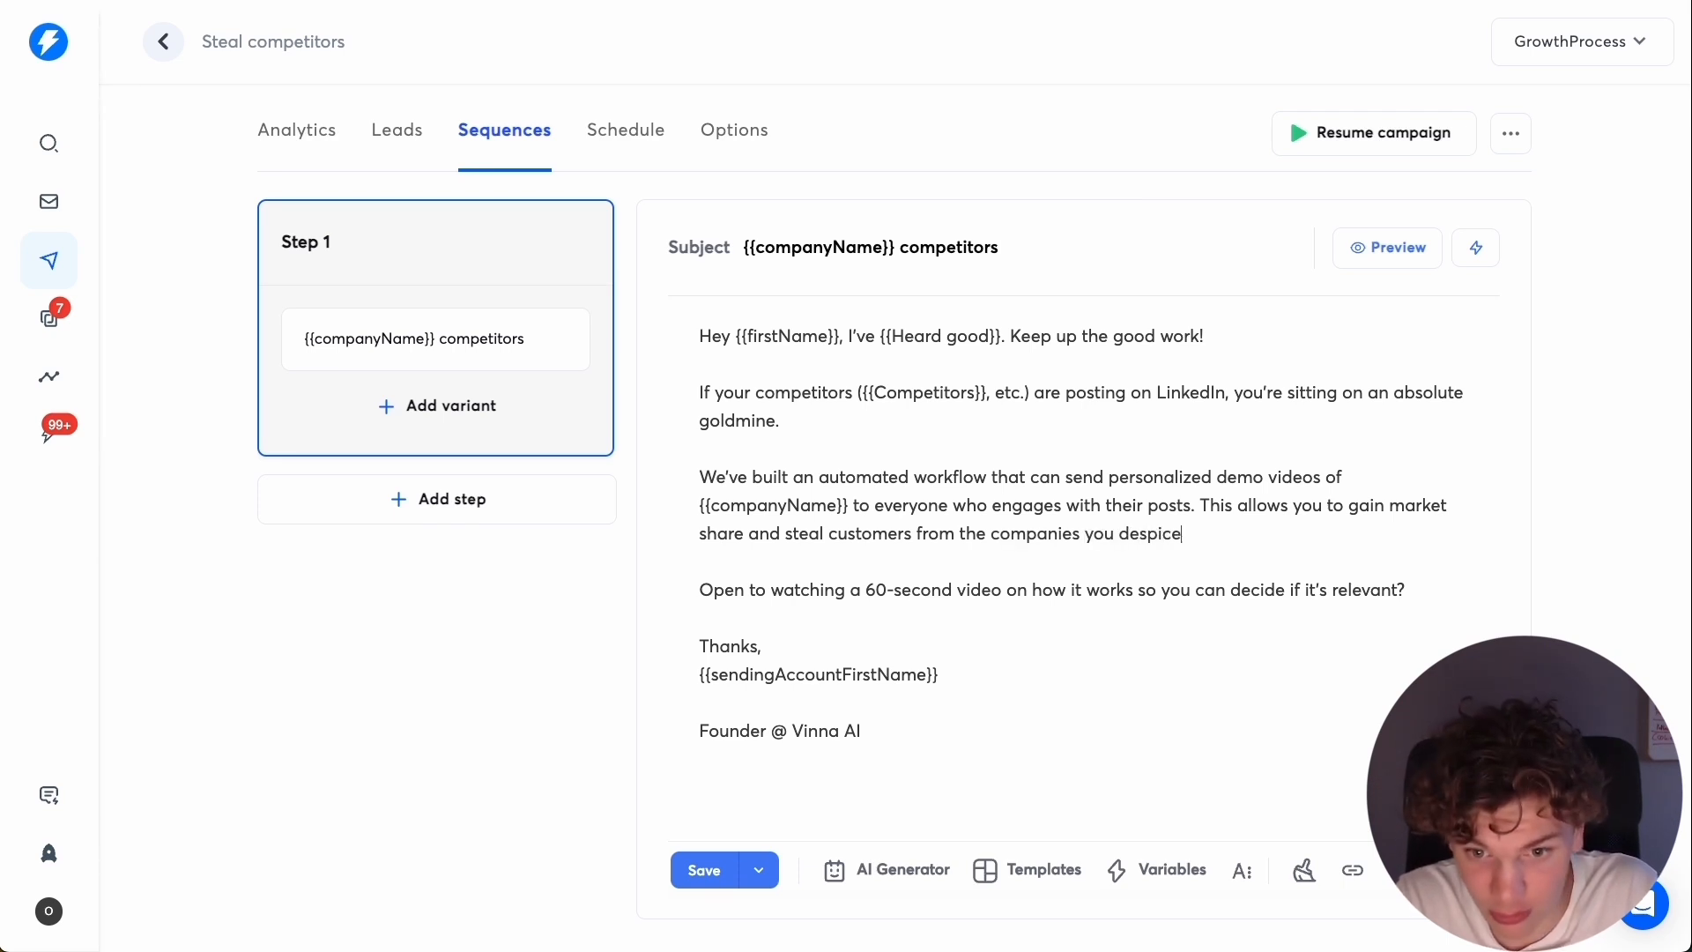
pyautogui.moveTo(1161, 533)
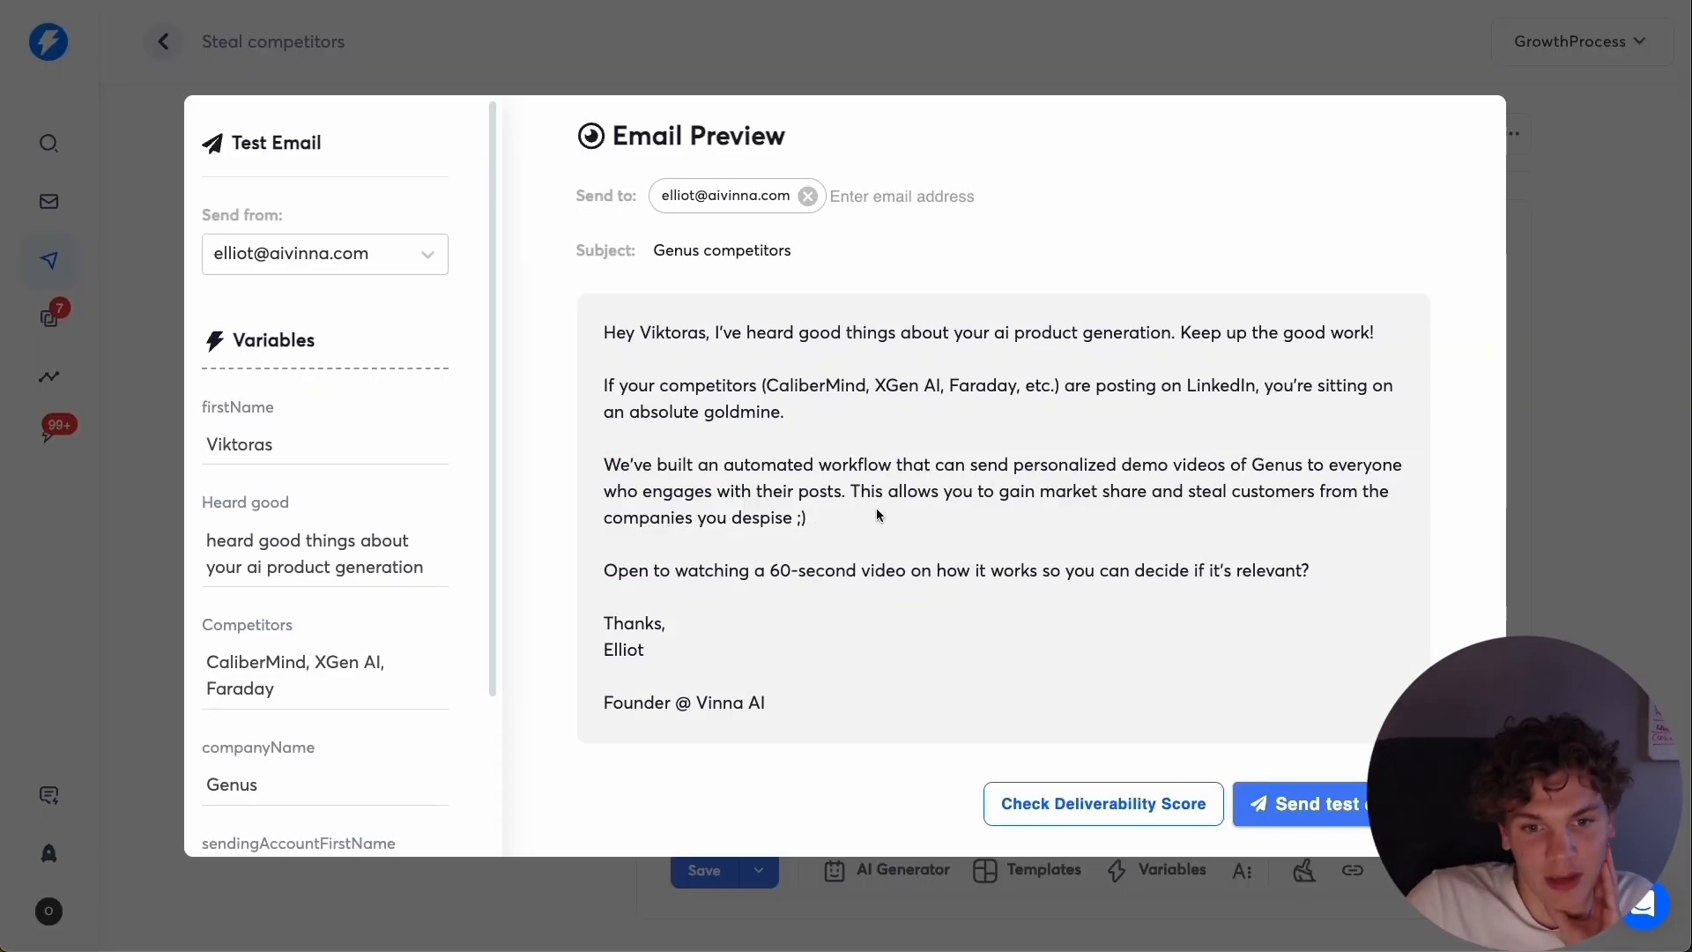
# Review the extended third paragraph in the email preview and save the campaign.
pyautogui.moveTo(876, 515)
pyautogui.mouseDown()
pyautogui.moveTo(878, 490)
pyautogui.moveTo(853, 491)
pyautogui.mouseUp()
pyautogui.click(899, 522)
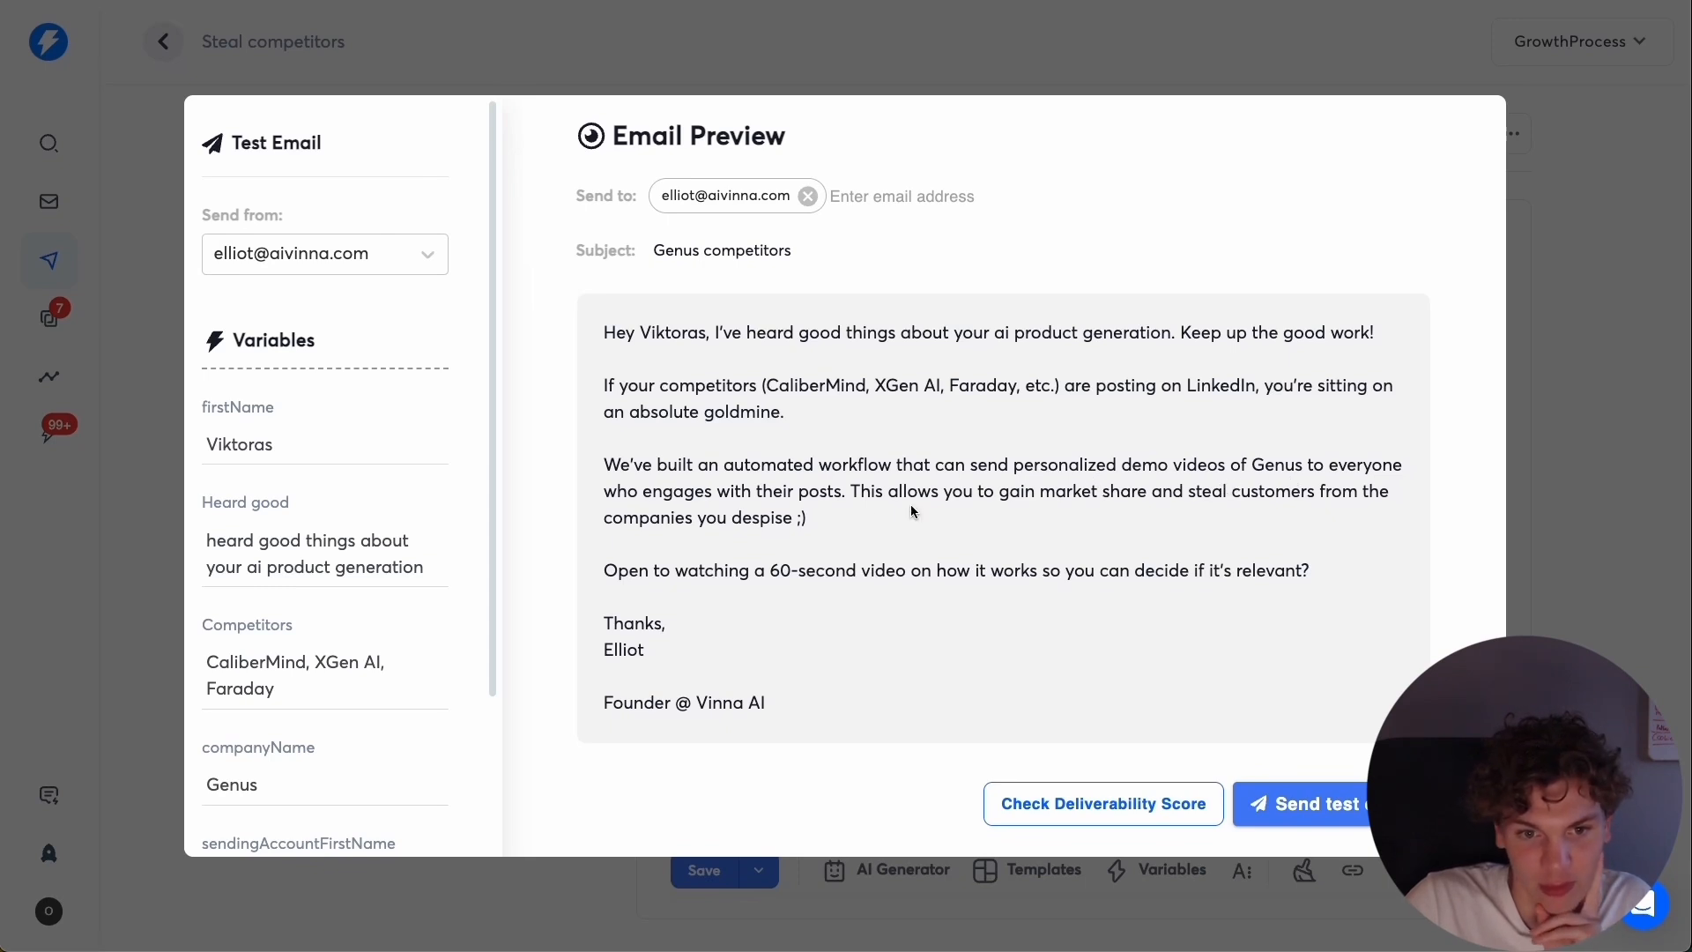
pyautogui.moveTo(881, 504); pyautogui.dragTo(938, 499)
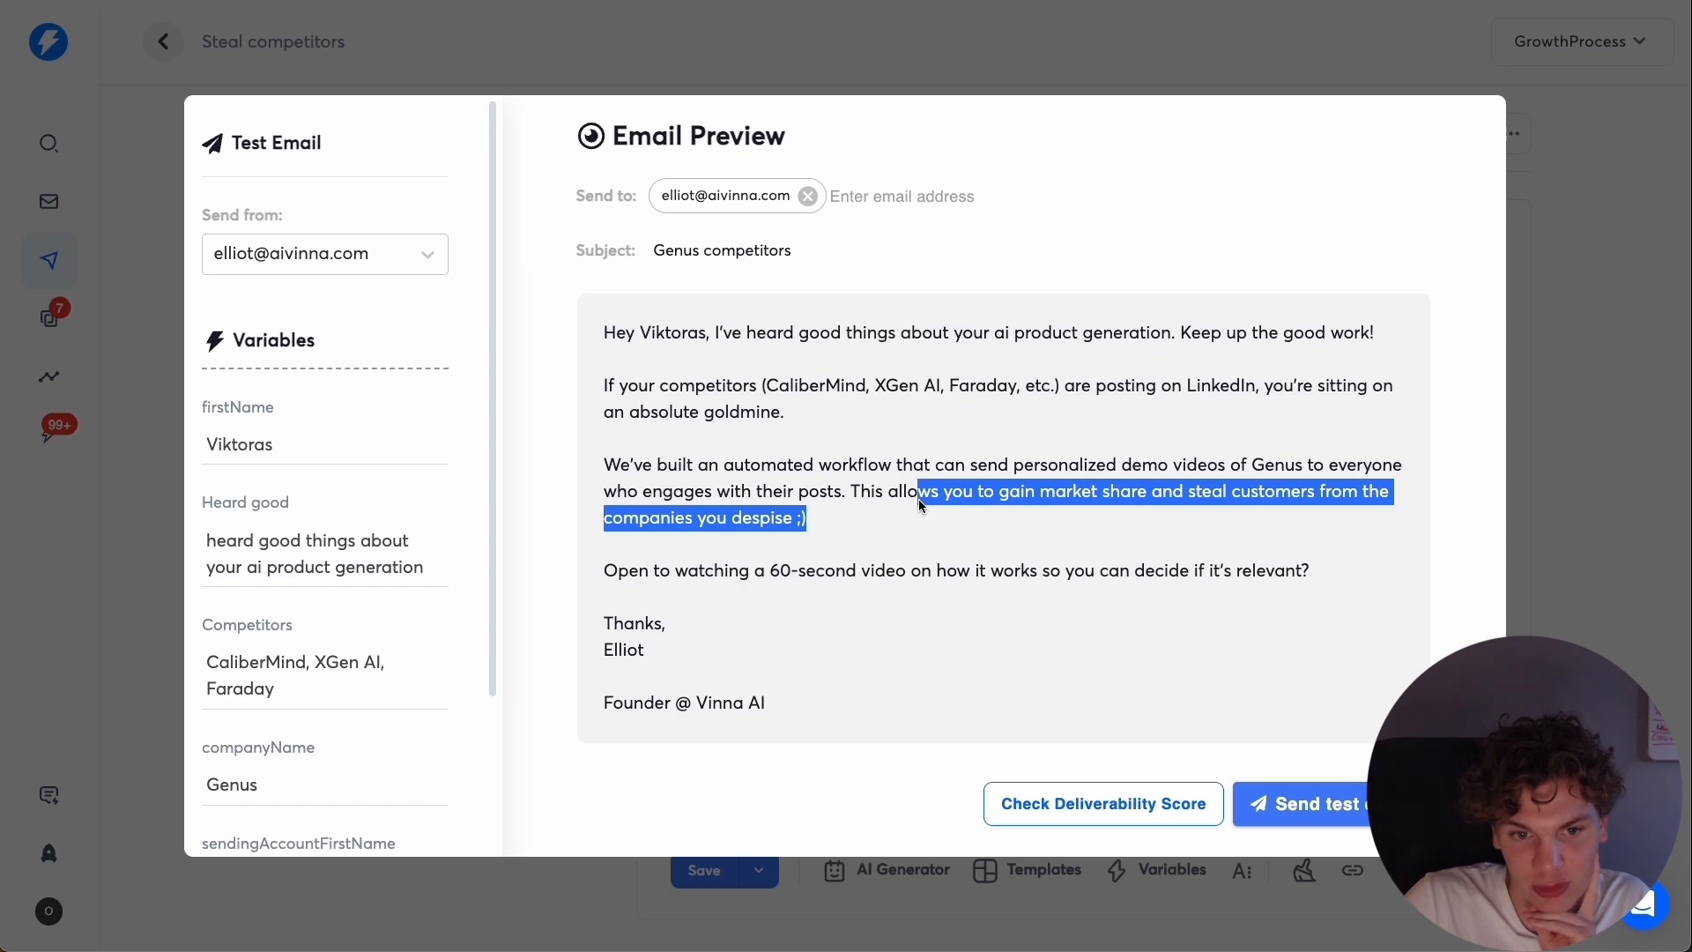
pyautogui.click(826, 521)
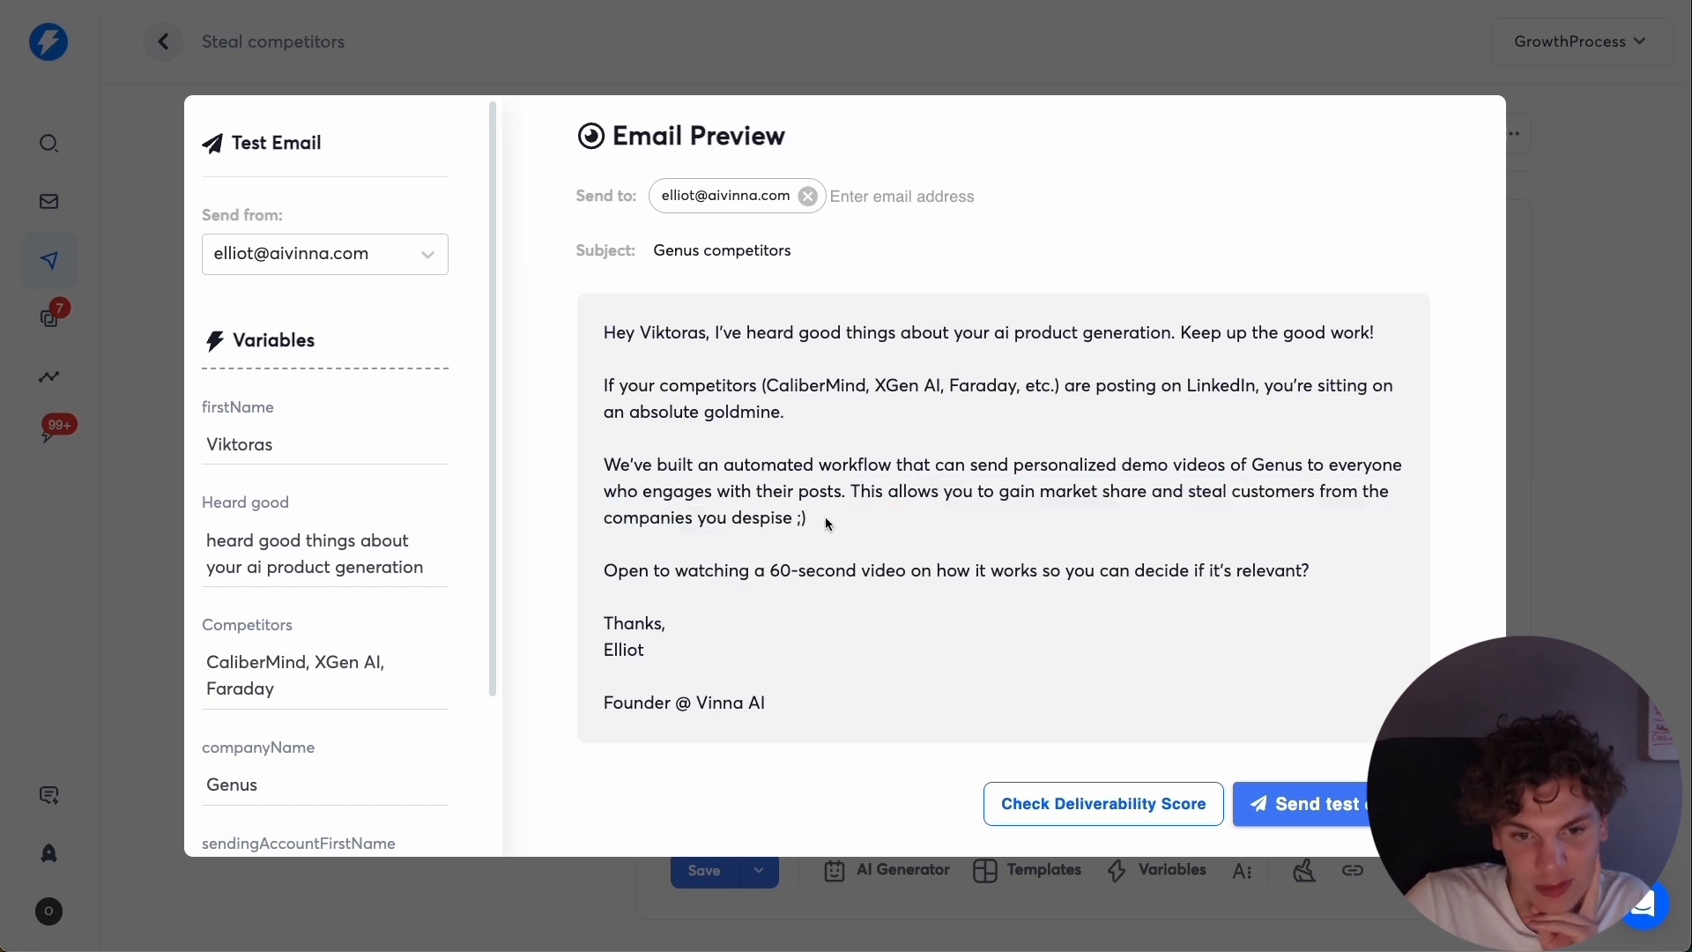
pyautogui.press('Escape')
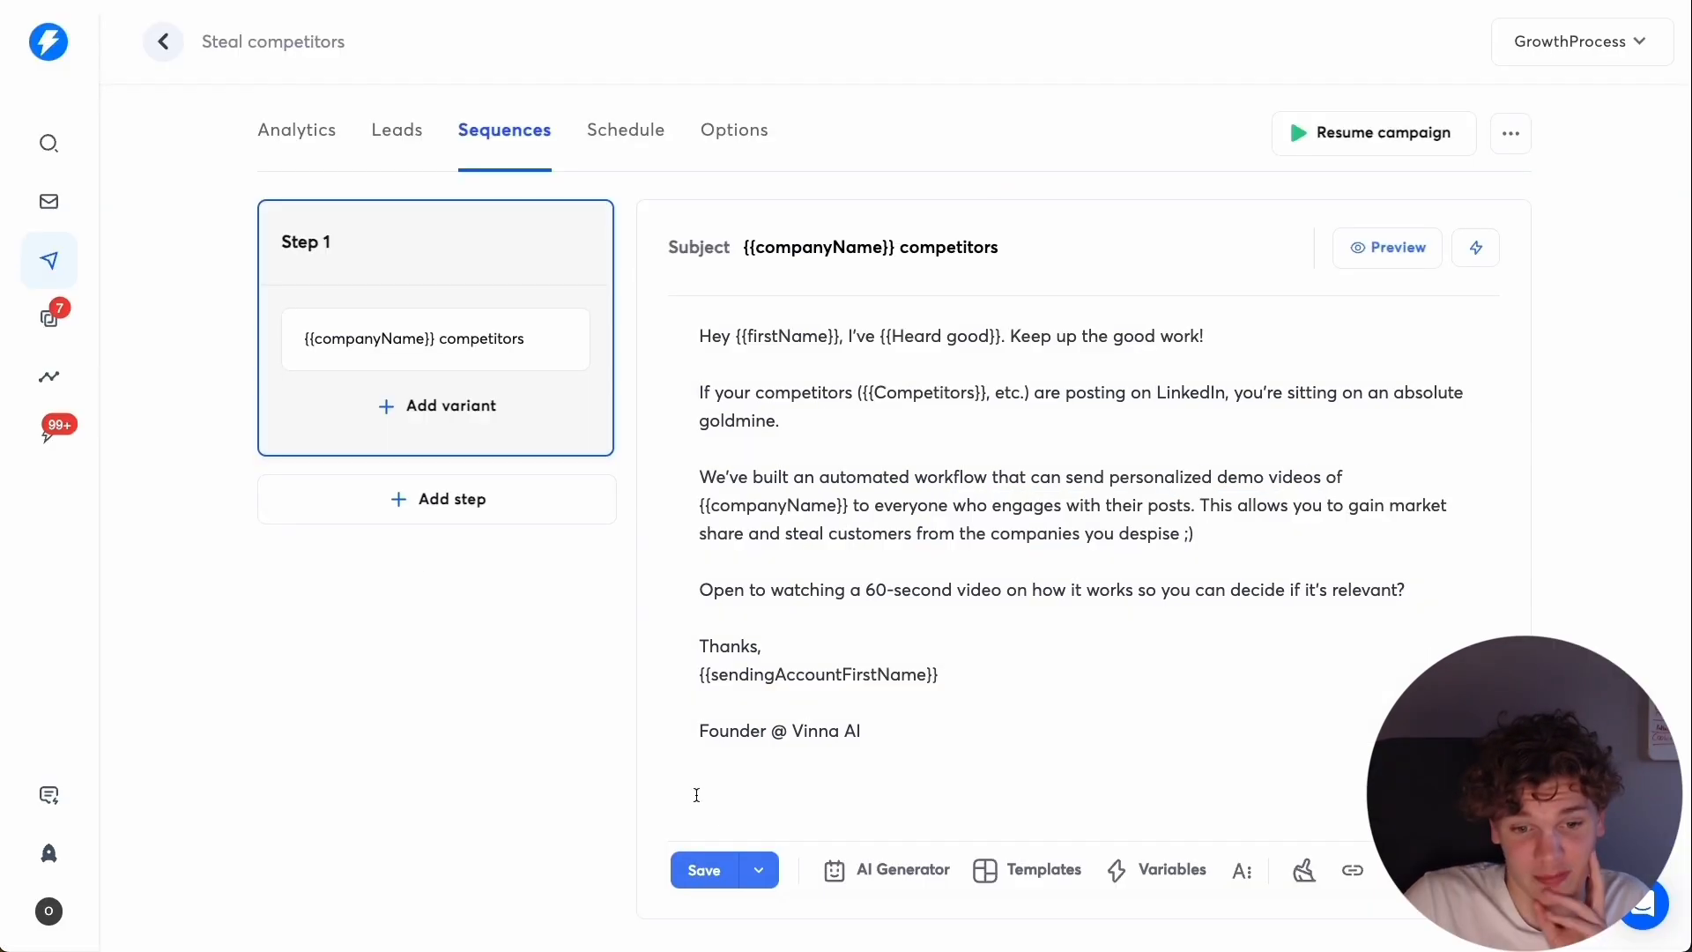
pyautogui.click(704, 870)
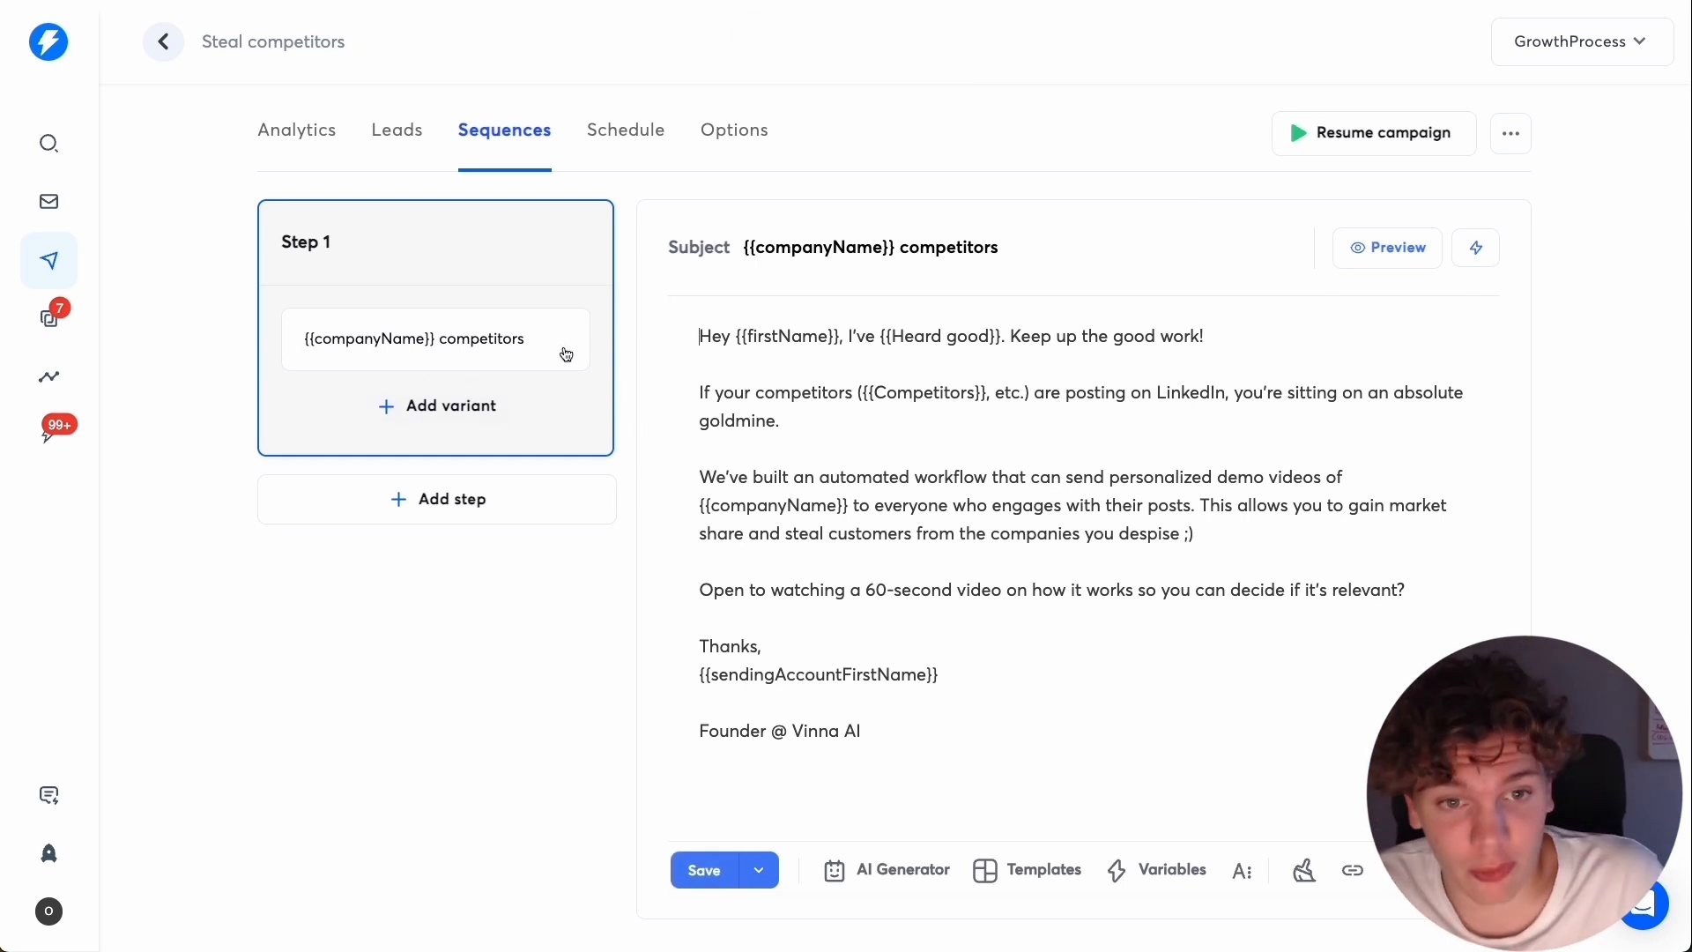
# Add a second email step to the sequence and set the delay after Step 1 to 2 days.
pyautogui.click(515, 508)
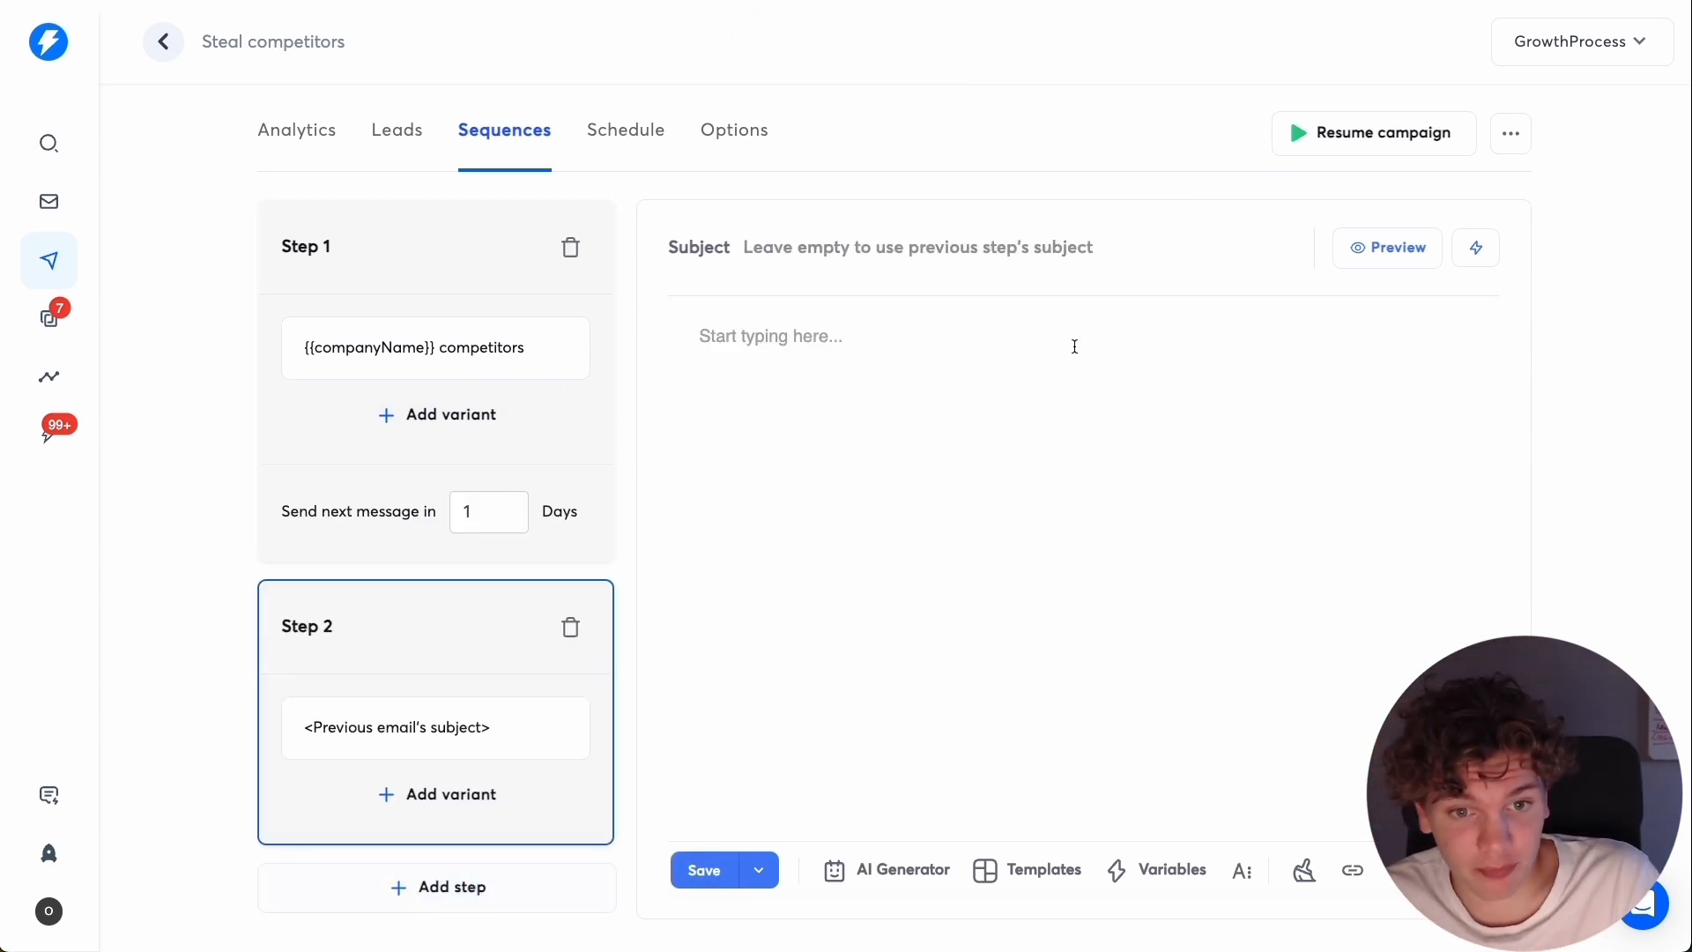
pyautogui.click(481, 519)
pyautogui.doubleClick(481, 519)
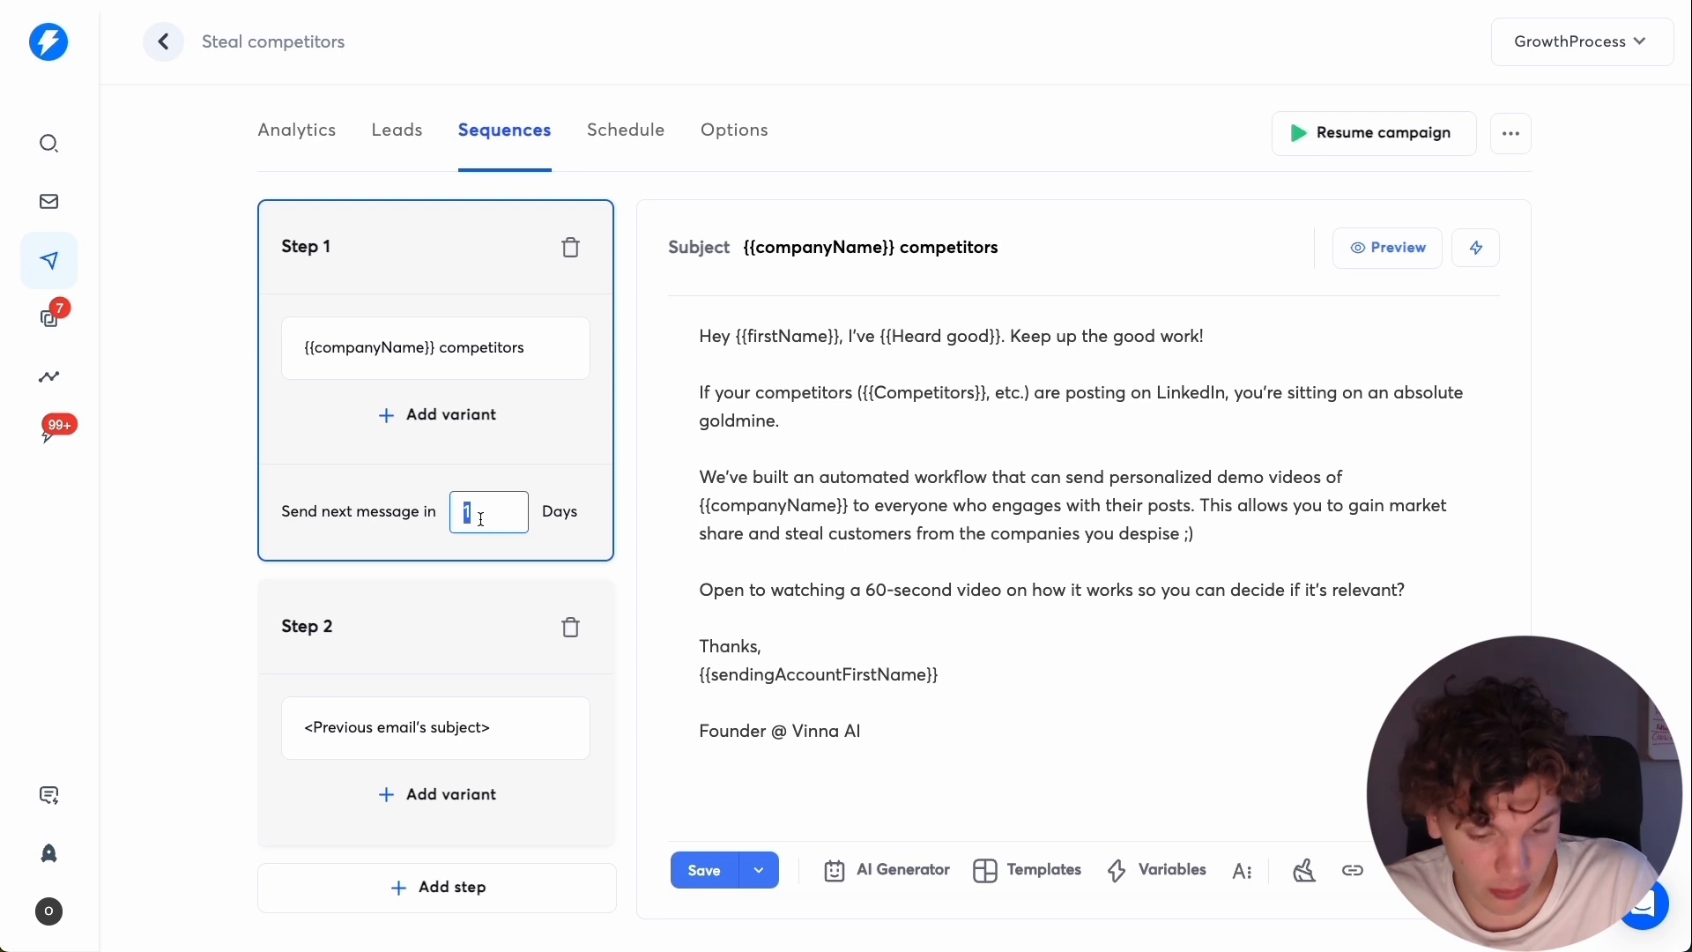
pyautogui.write('2')
pyautogui.click(480, 609)
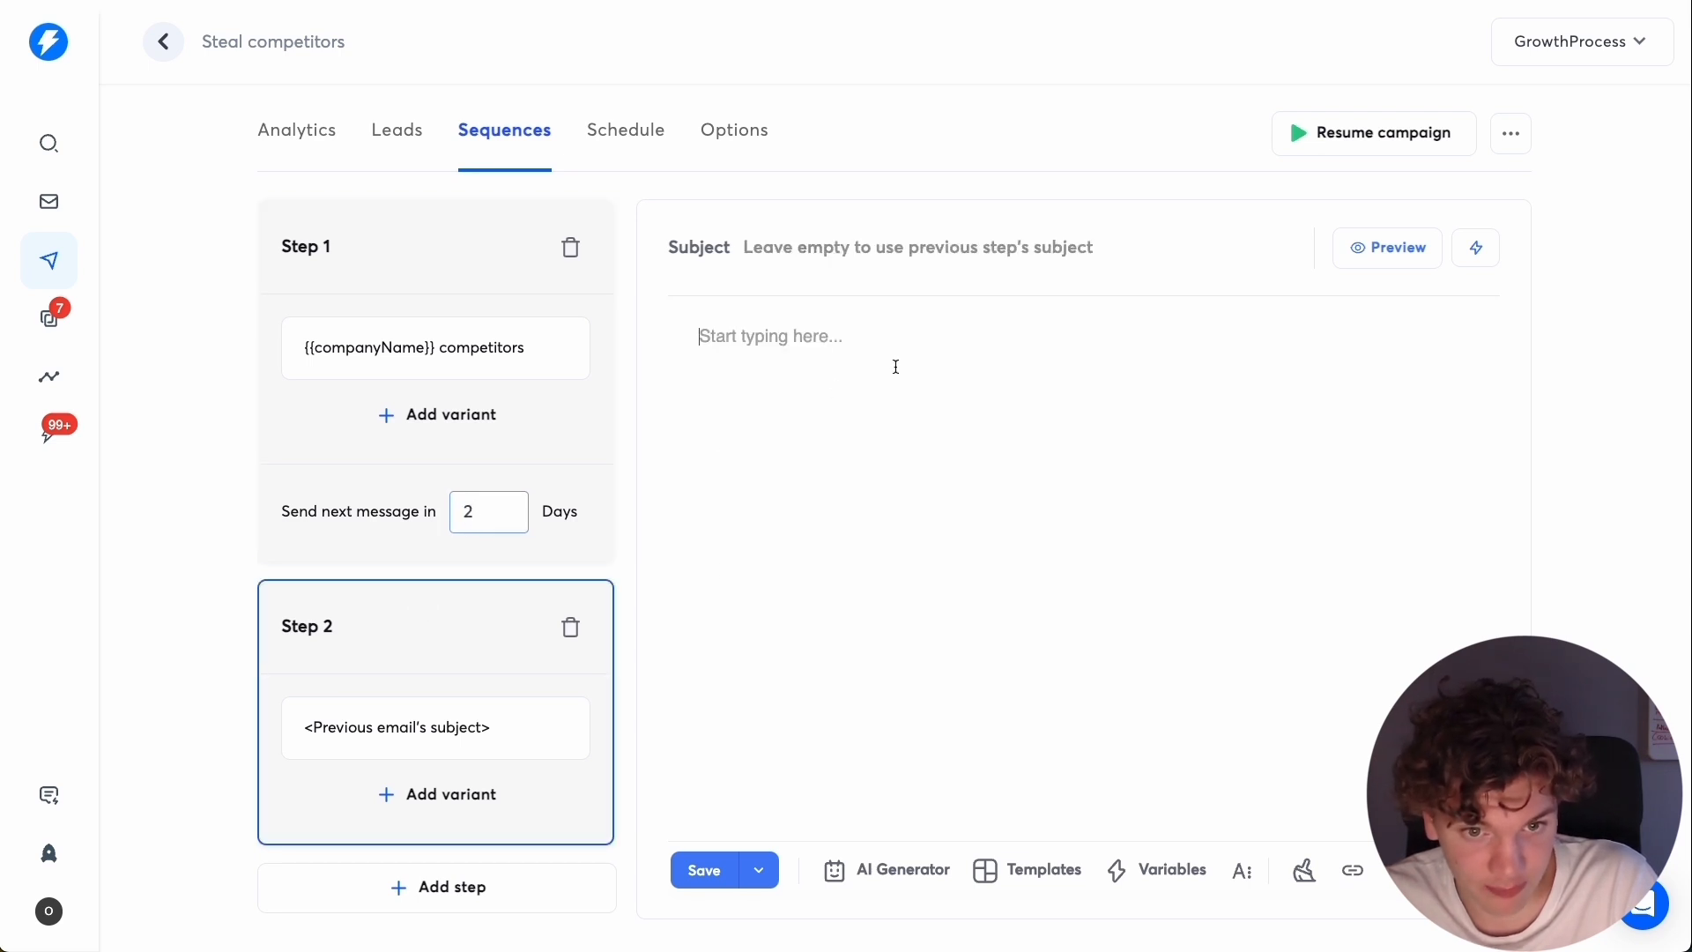
# Fill Step 2 with a follow-up about stealing market share from {{Competitors}}, including a VIDEO placeholder, a this-week/next-week call request and a "no thanks" opt-out.
pyautogui.click(396, 247)
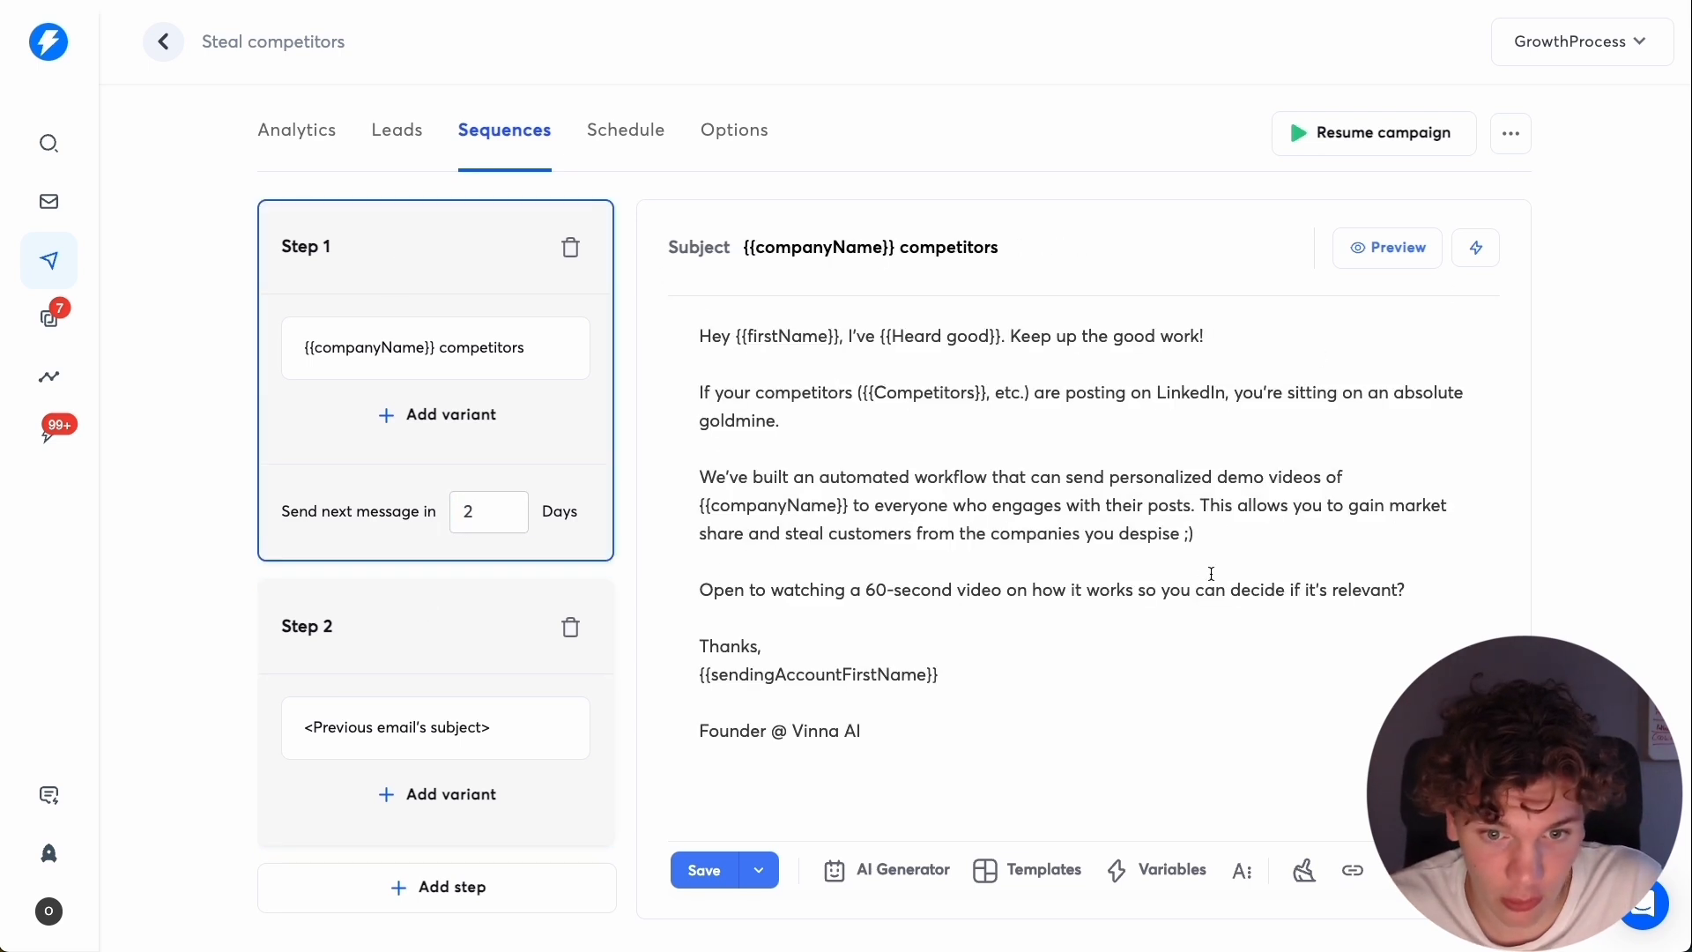
pyautogui.click(1411, 589)
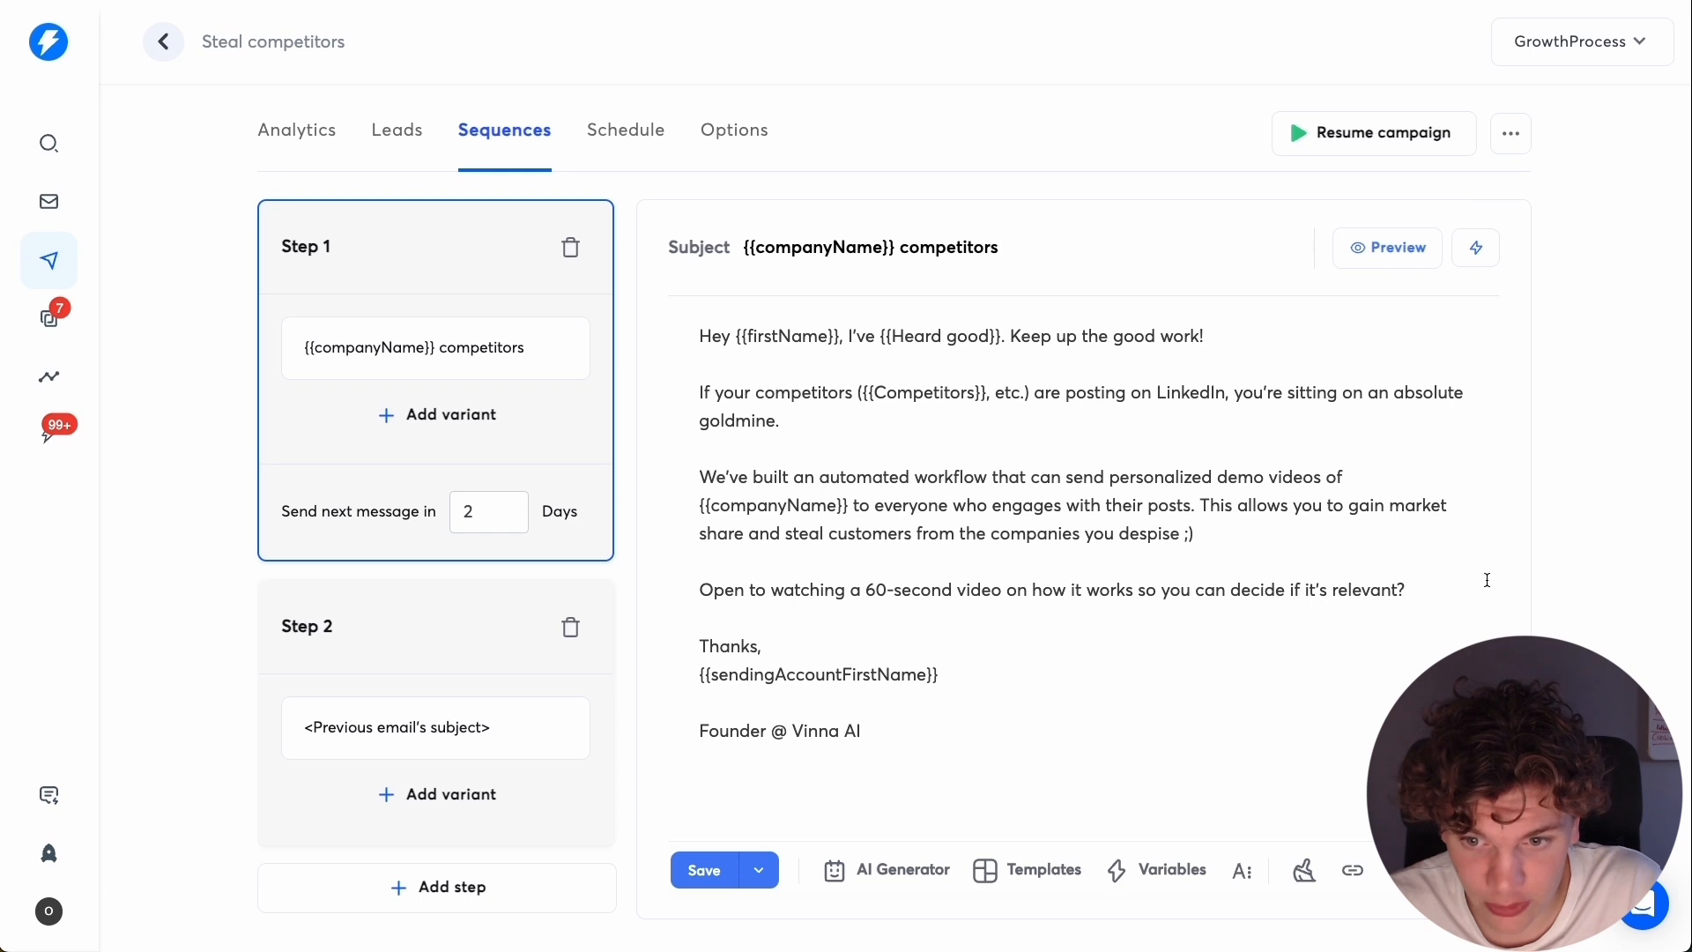
pyautogui.click(319, 633)
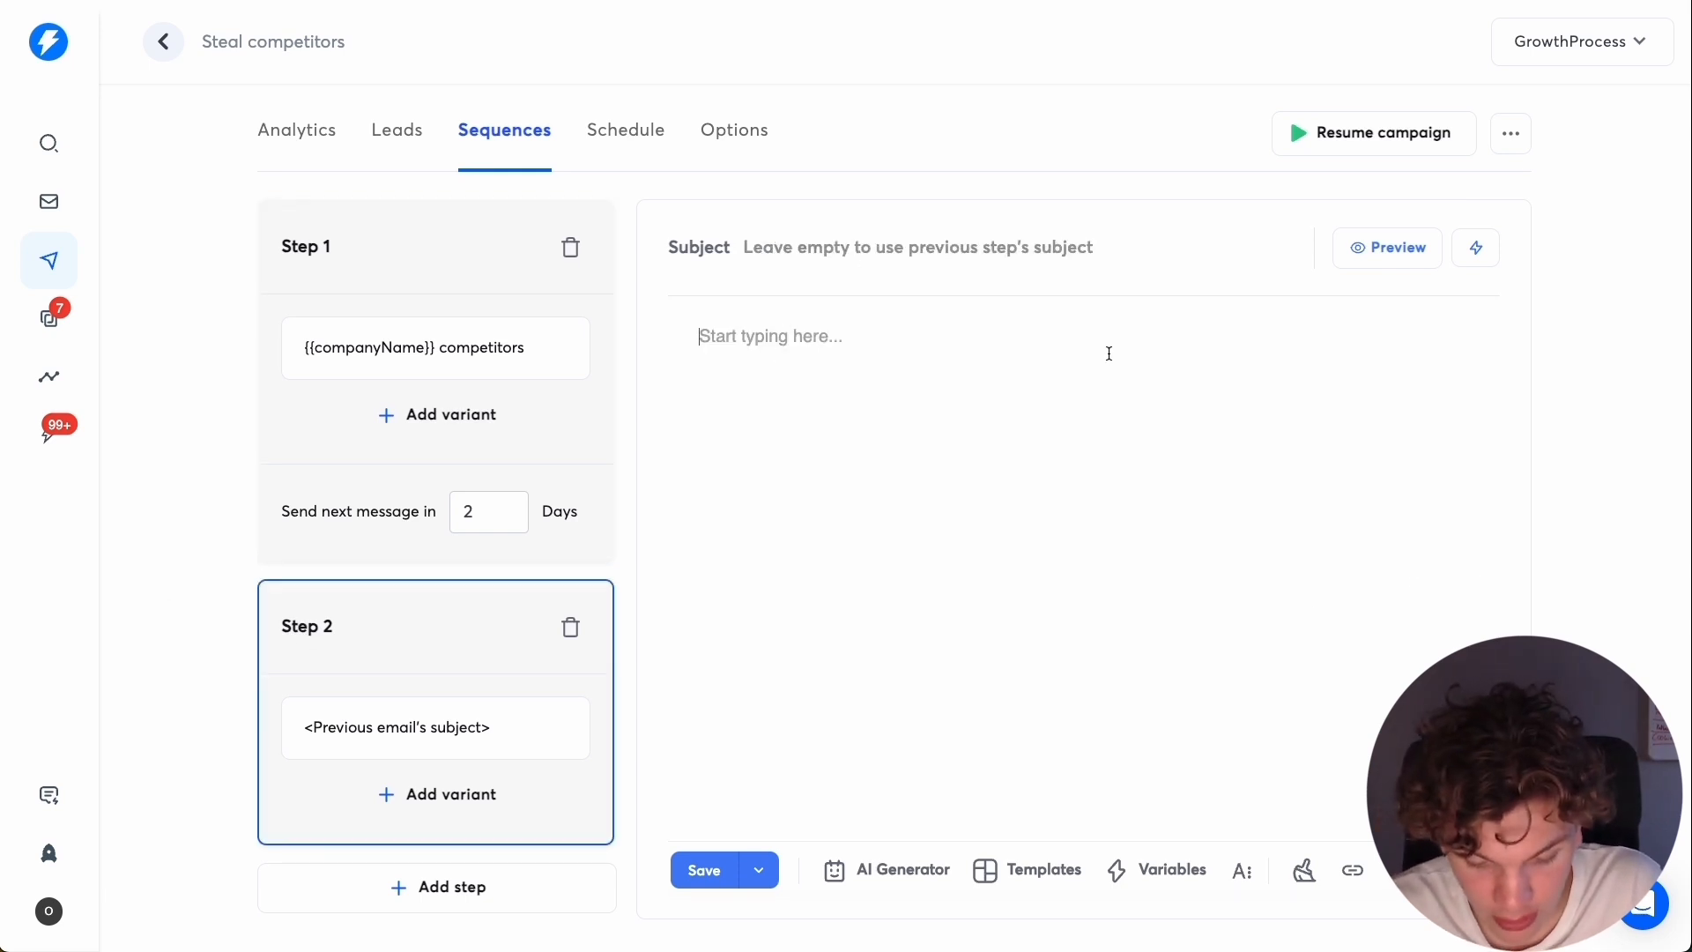
pyautogui.click(430, 254)
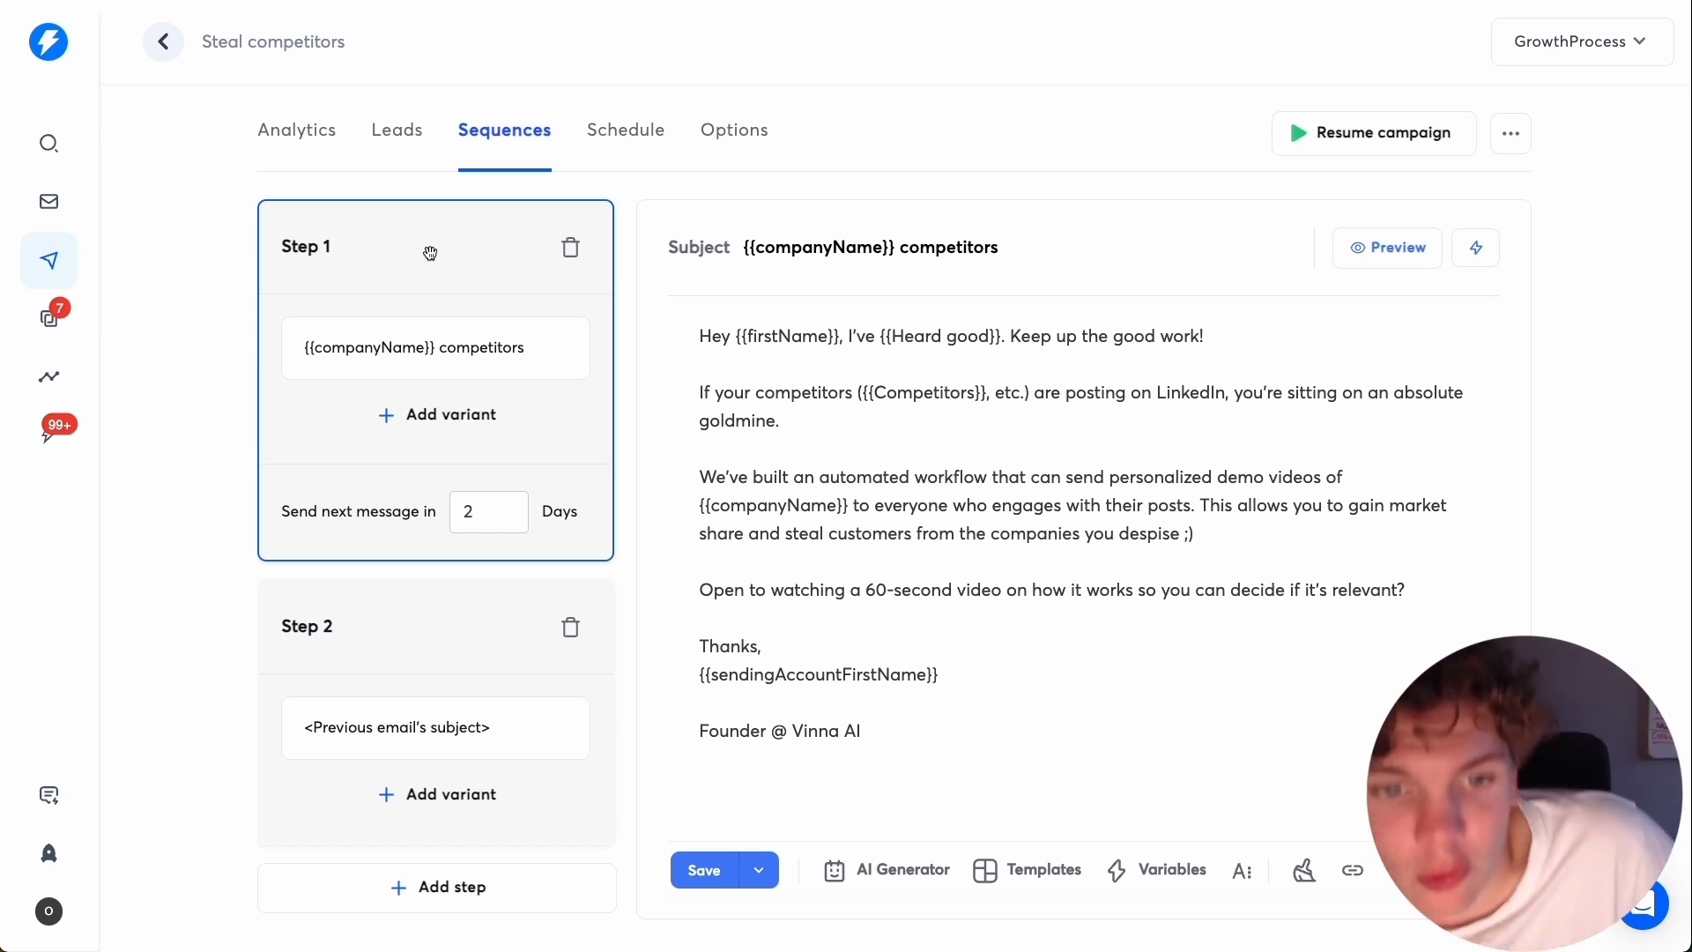
pyautogui.click(445, 643)
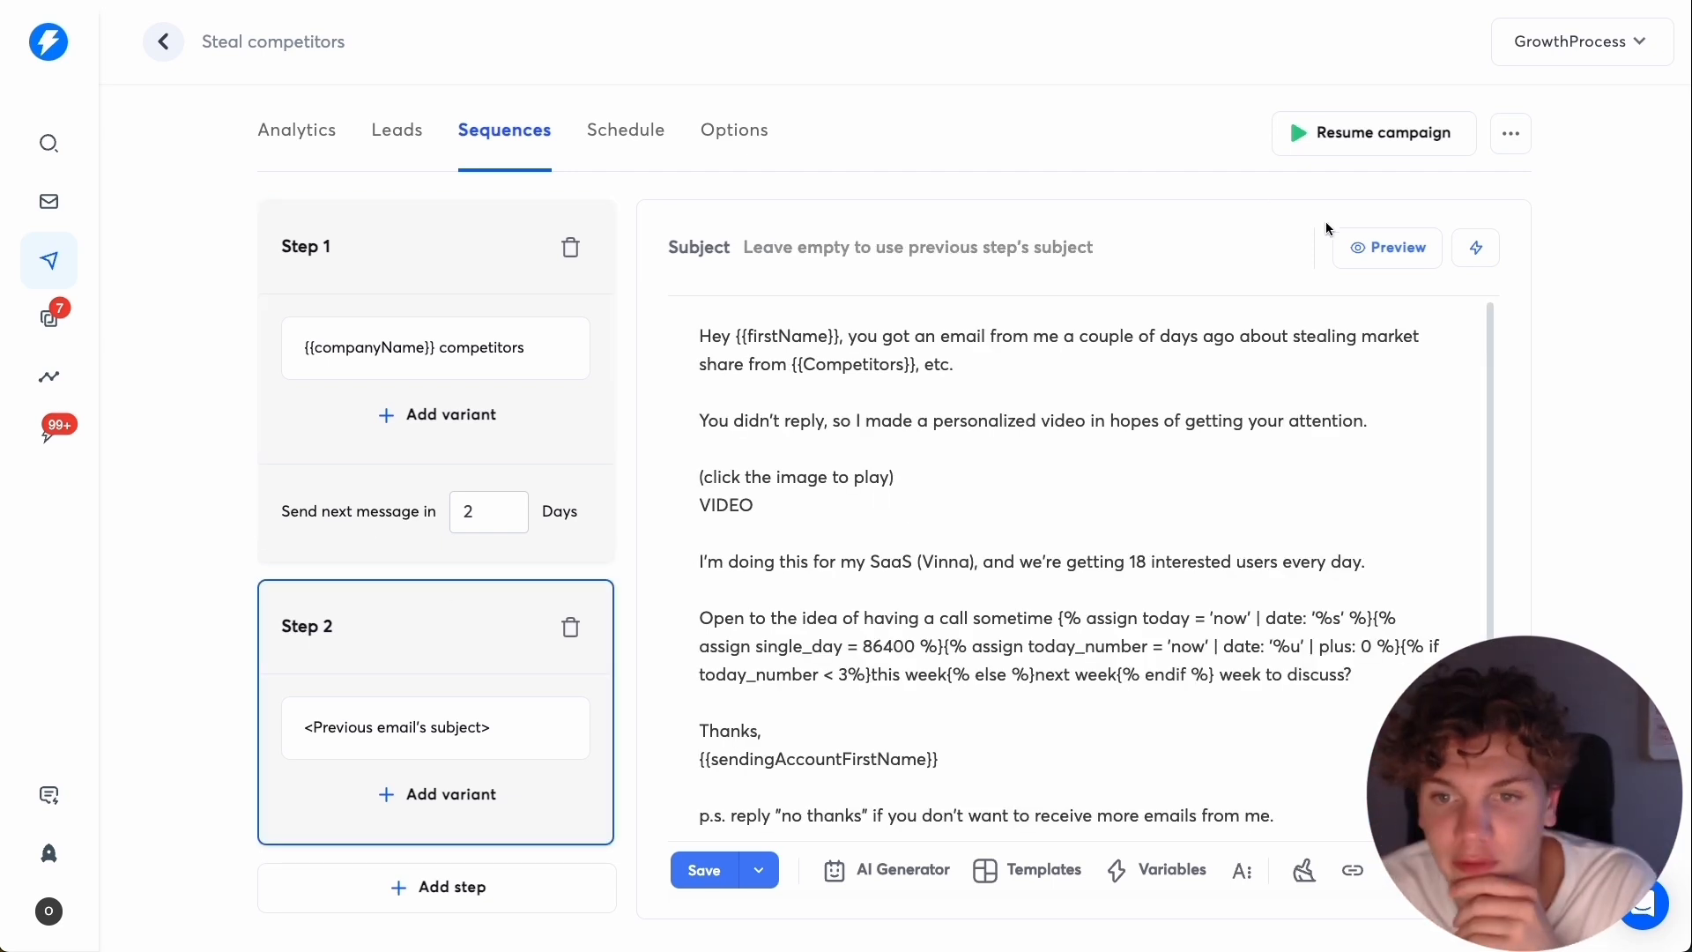
# Preview the Step 2 follow-up with a lead's data, checking the VIDEO placeholder and opt-out line, and save the campaign.
pyautogui.click(1403, 250)
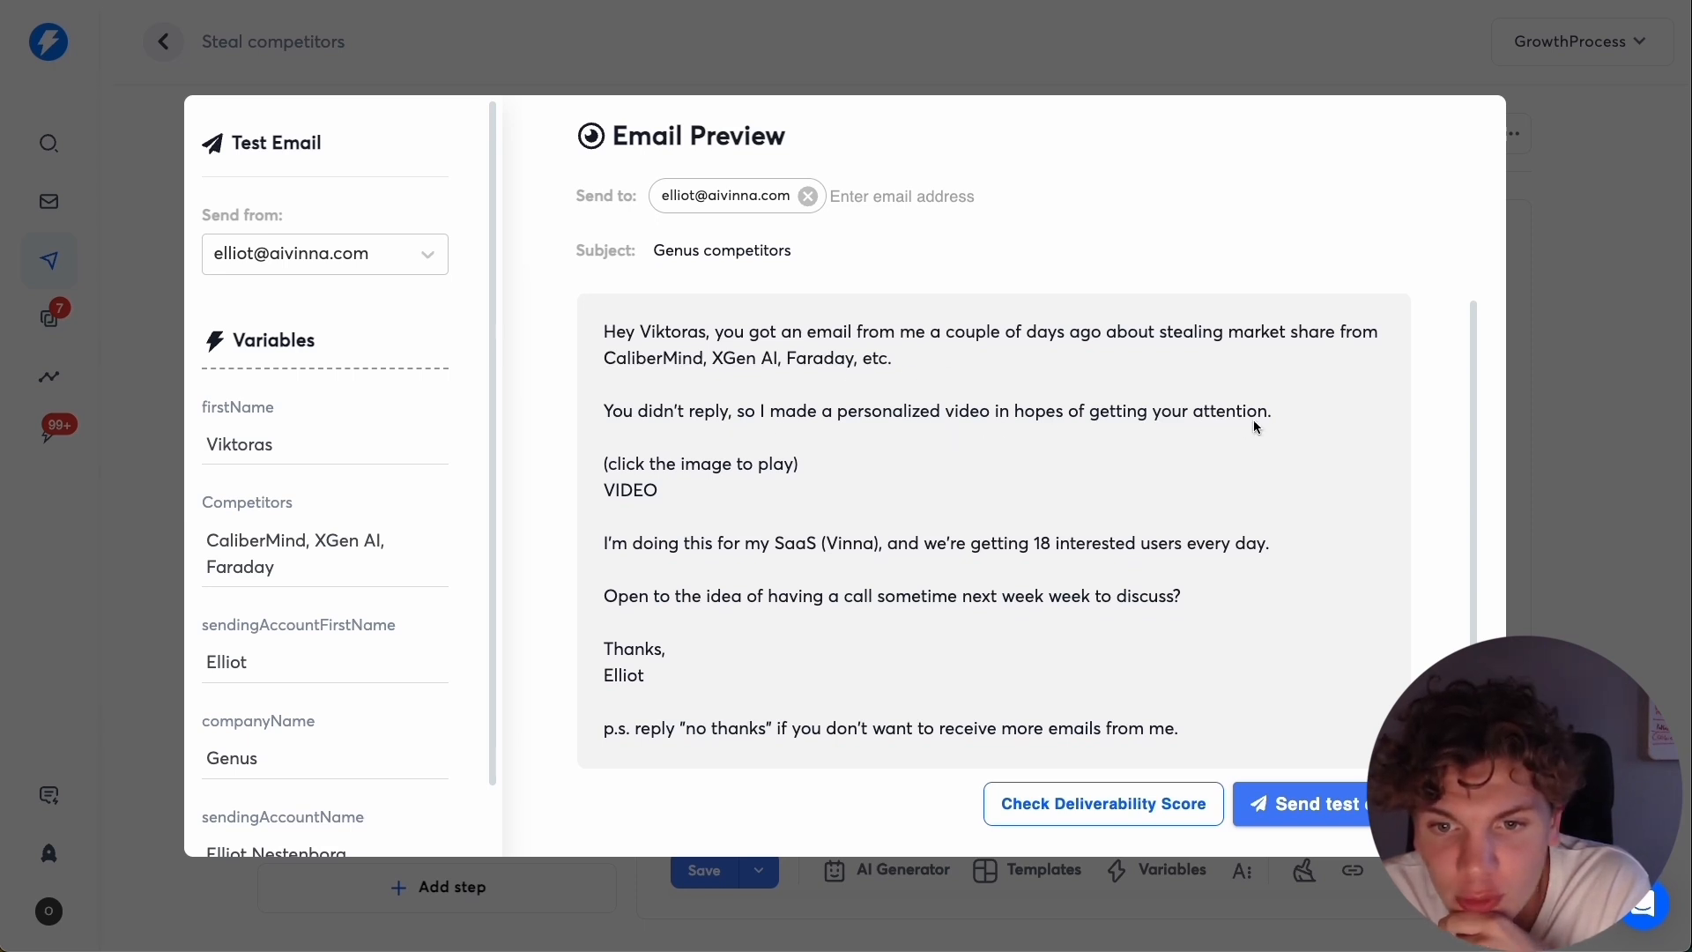
pyautogui.doubleClick(617, 487)
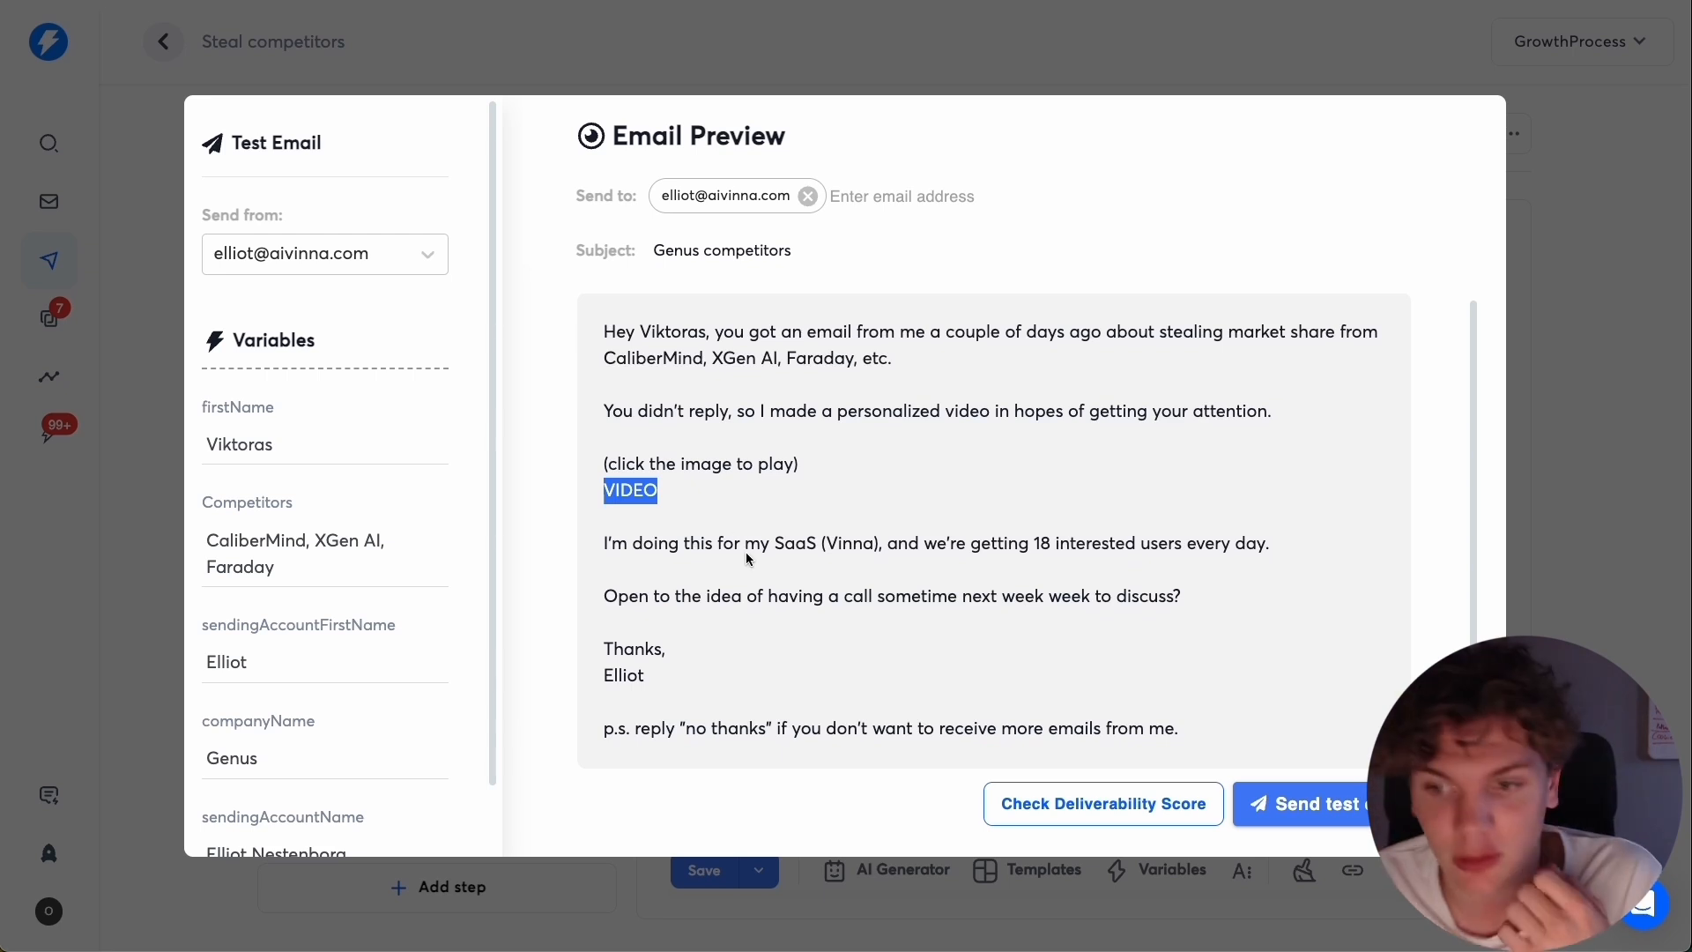
pyautogui.click(721, 543)
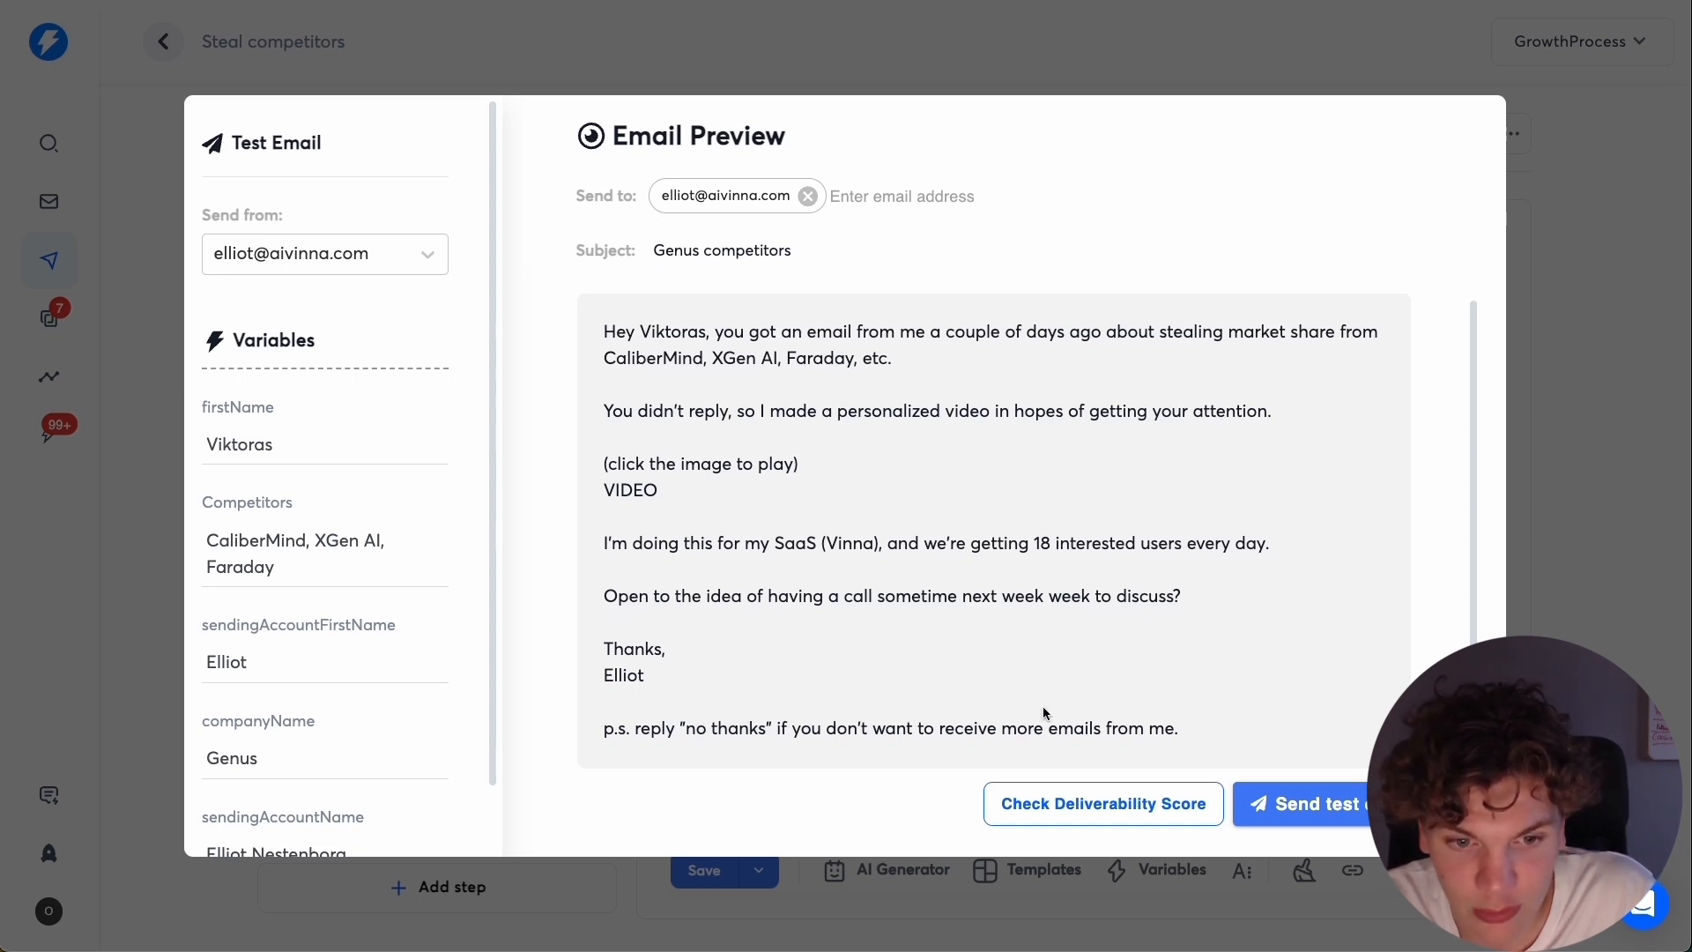
pyautogui.moveTo(650, 748); pyautogui.dragTo(925, 731)
pyautogui.click(1425, 488)
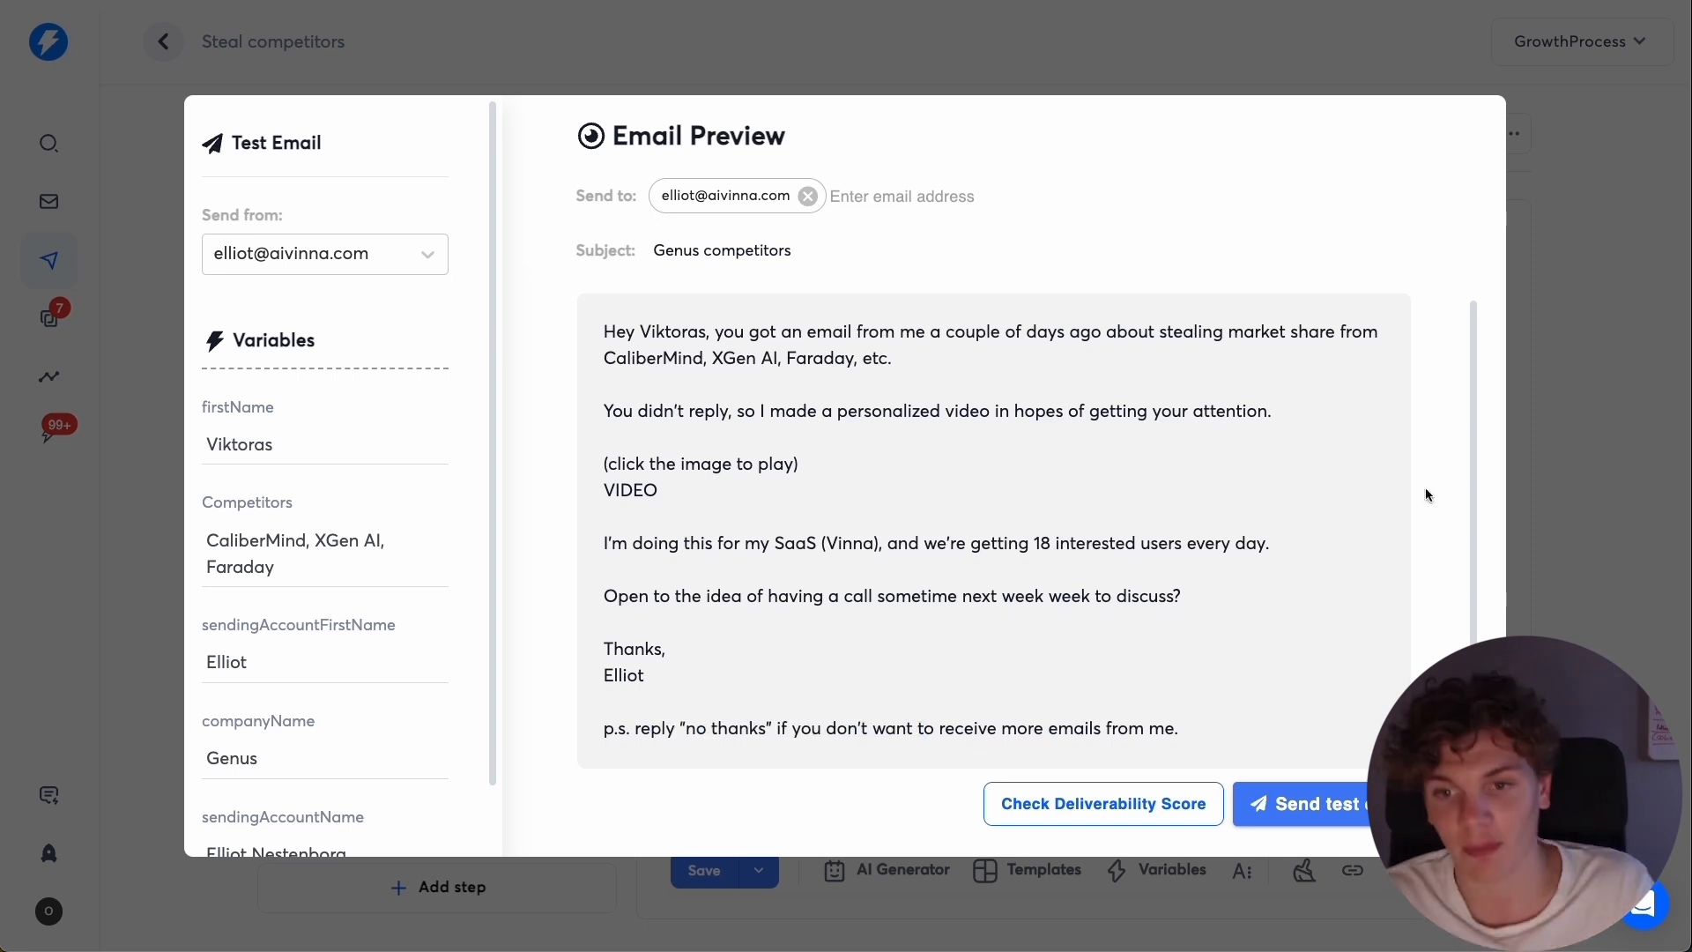
pyautogui.click(1559, 436)
pyautogui.click(704, 869)
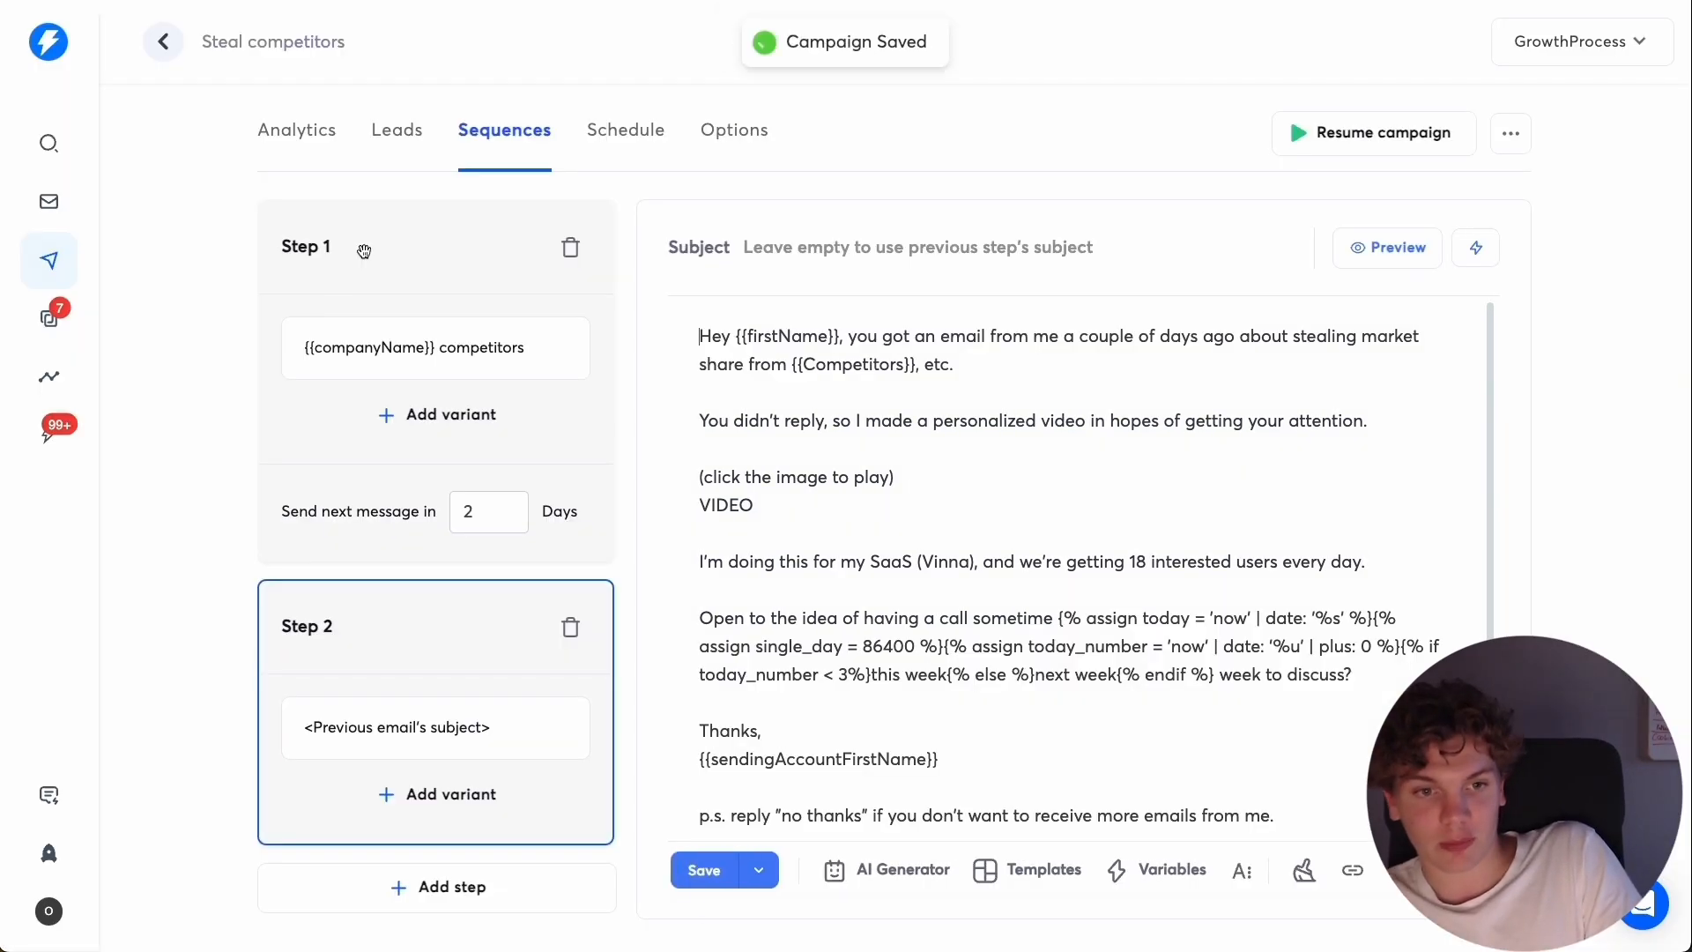
# Preview the Step 1 email and review its closing question about watching a 60-second video.
pyautogui.click(364, 251)
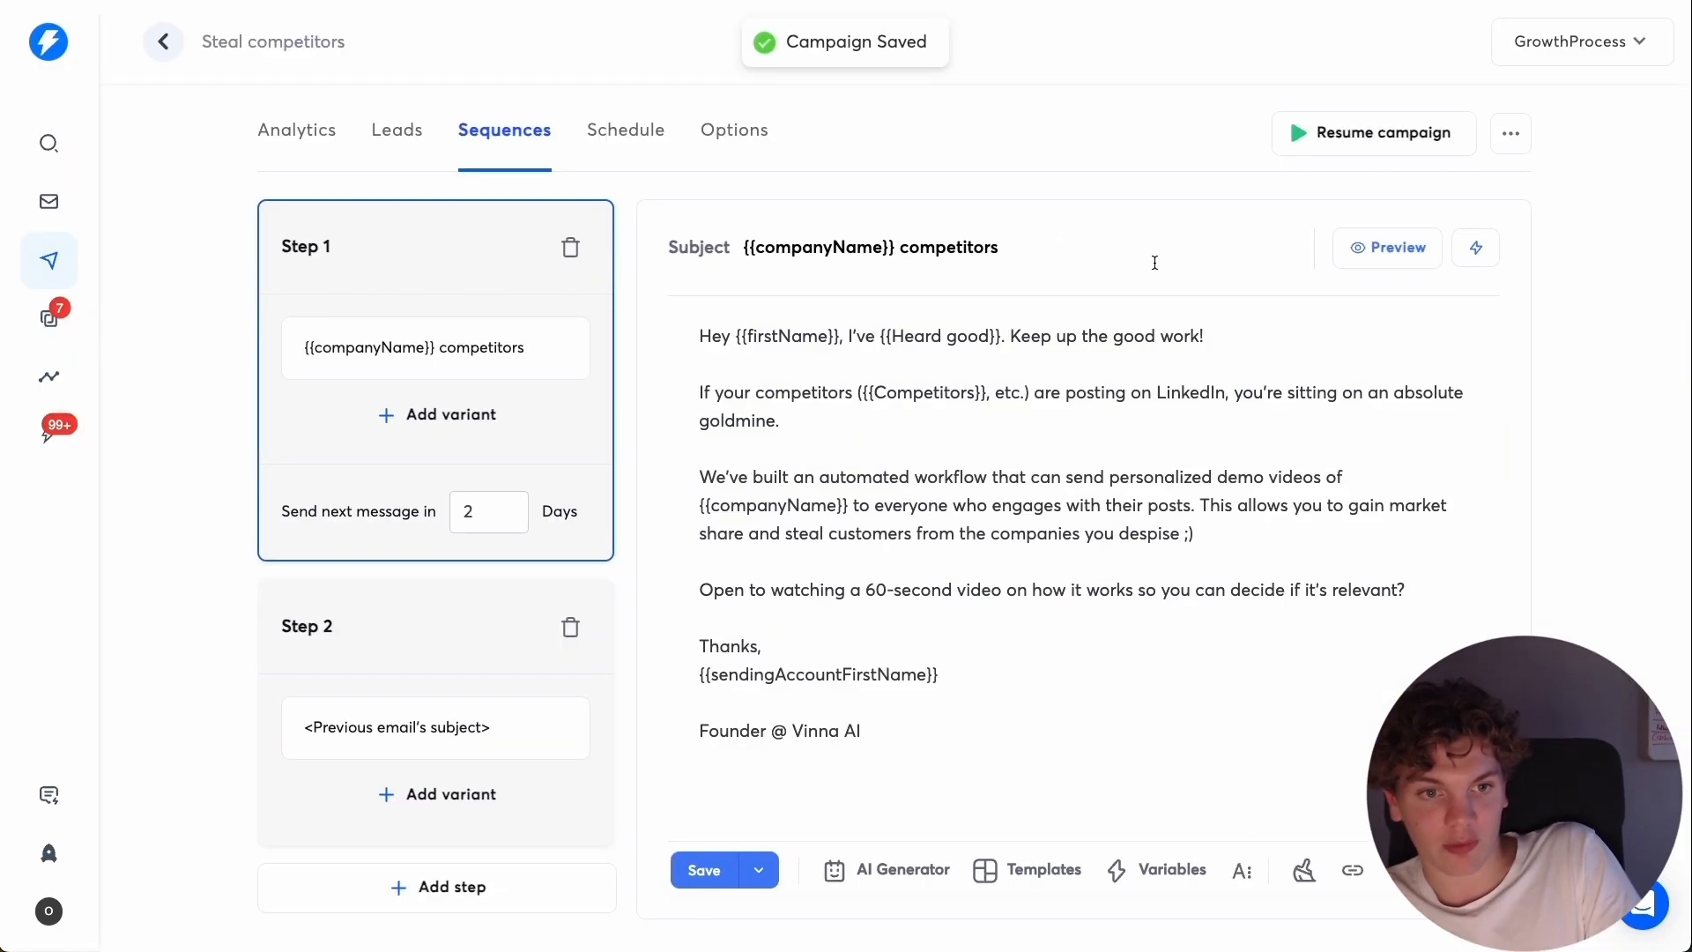
pyautogui.click(1364, 258)
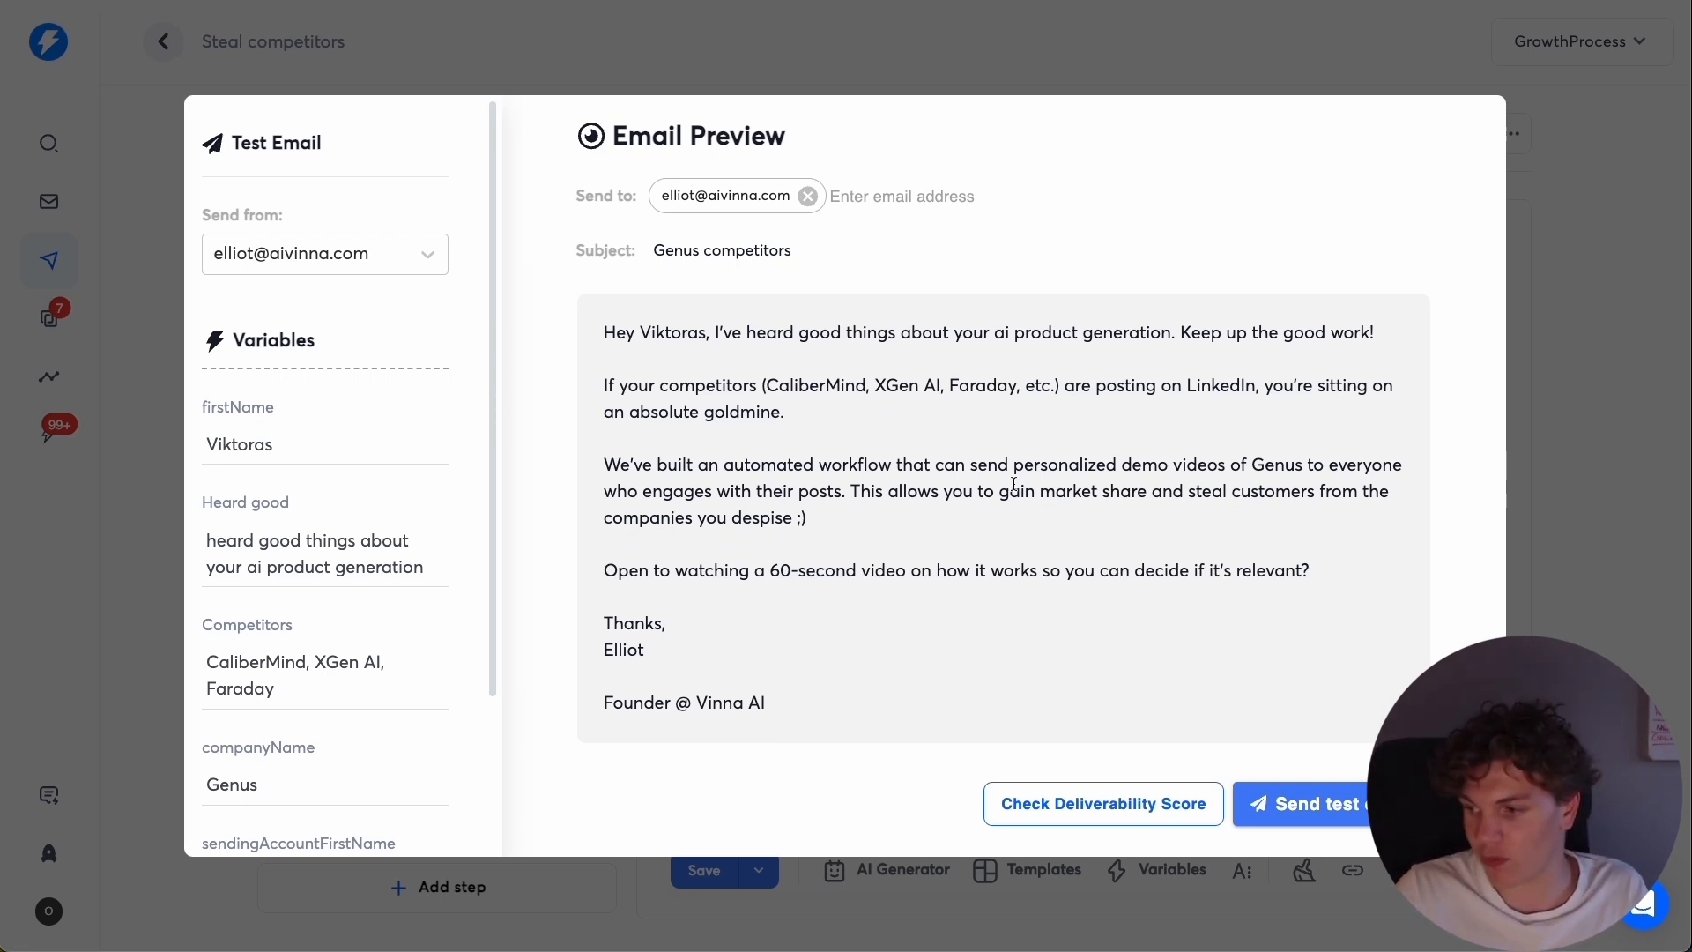
pyautogui.moveTo(604, 571)
pyautogui.mouseDown()
pyautogui.moveTo(1307, 585)
pyautogui.moveTo(603, 589)
pyautogui.moveTo(620, 570)
pyautogui.mouseUp()
pyautogui.click(619, 570)
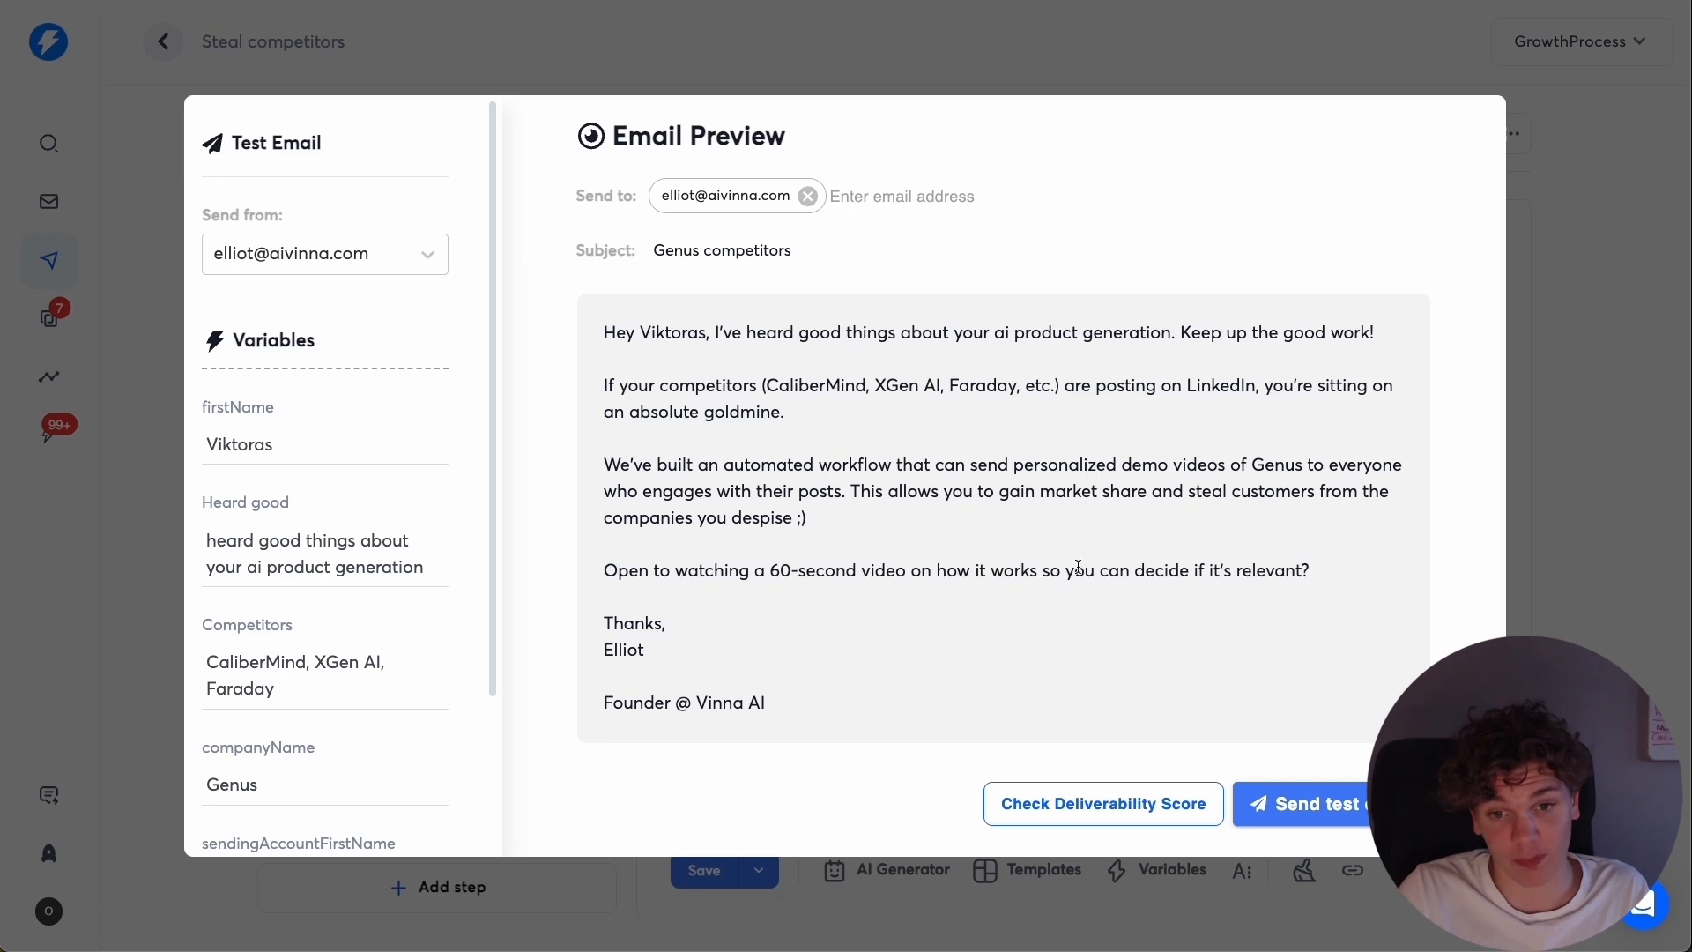
pyautogui.tripleClick(1079, 570)
pyautogui.click(1323, 562)
pyautogui.click(1566, 456)
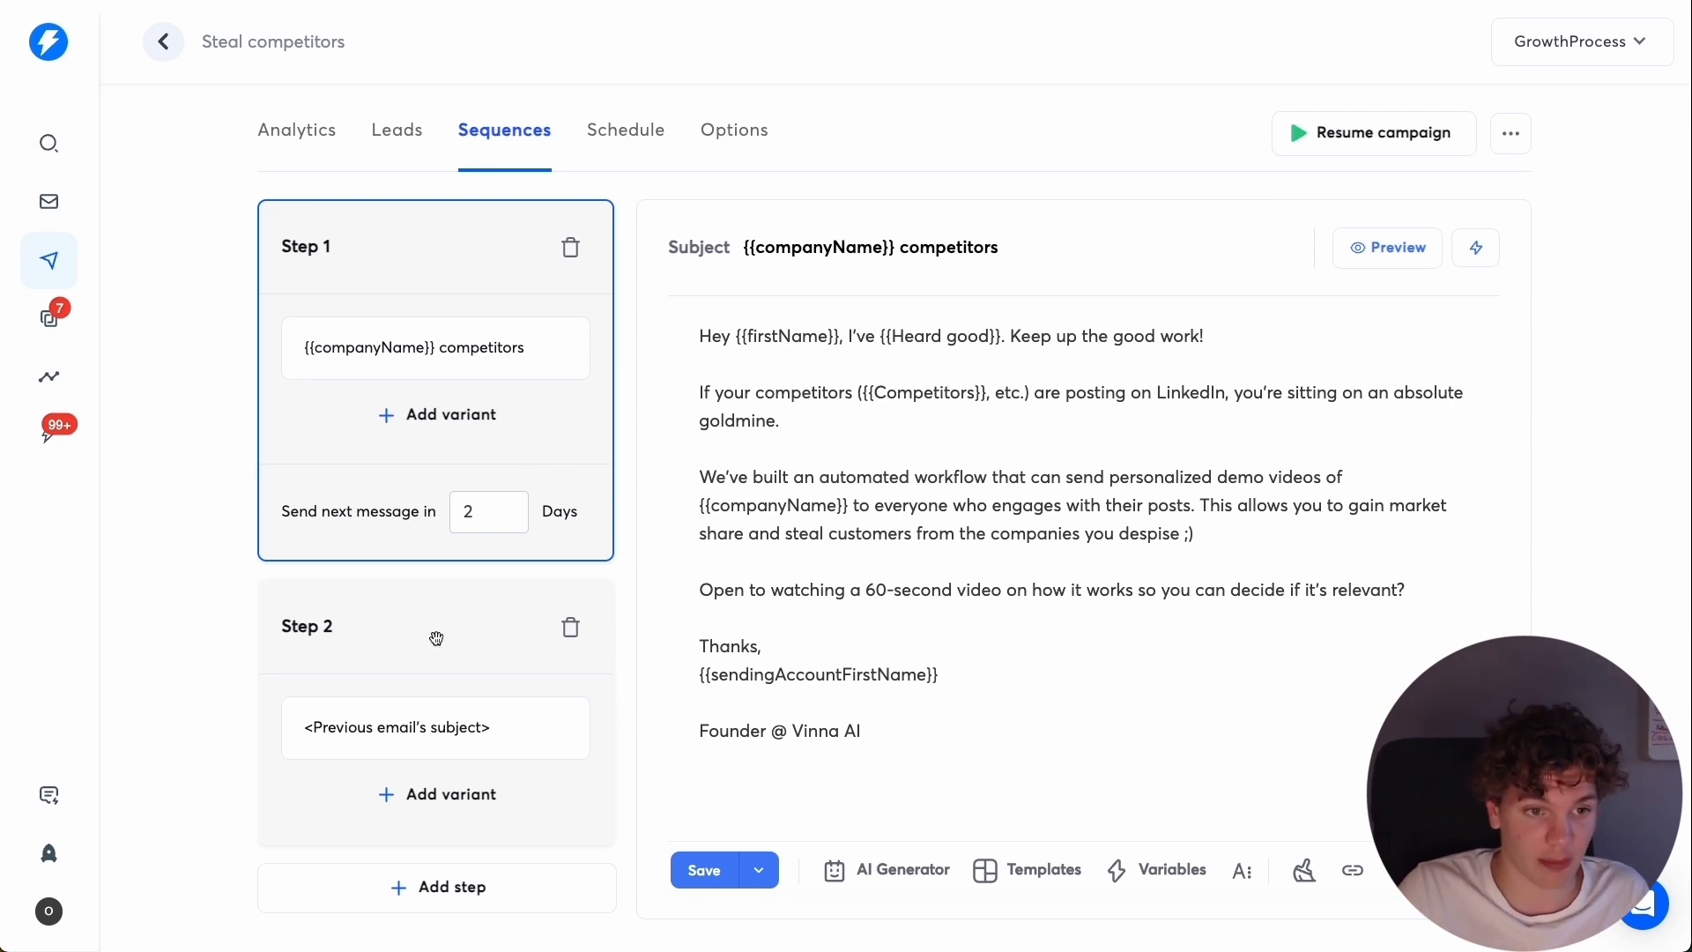
# Compare the Step 1 email text with the Step 2 follow-up and its VIDEO placeholder.
pyautogui.click(1228, 337)
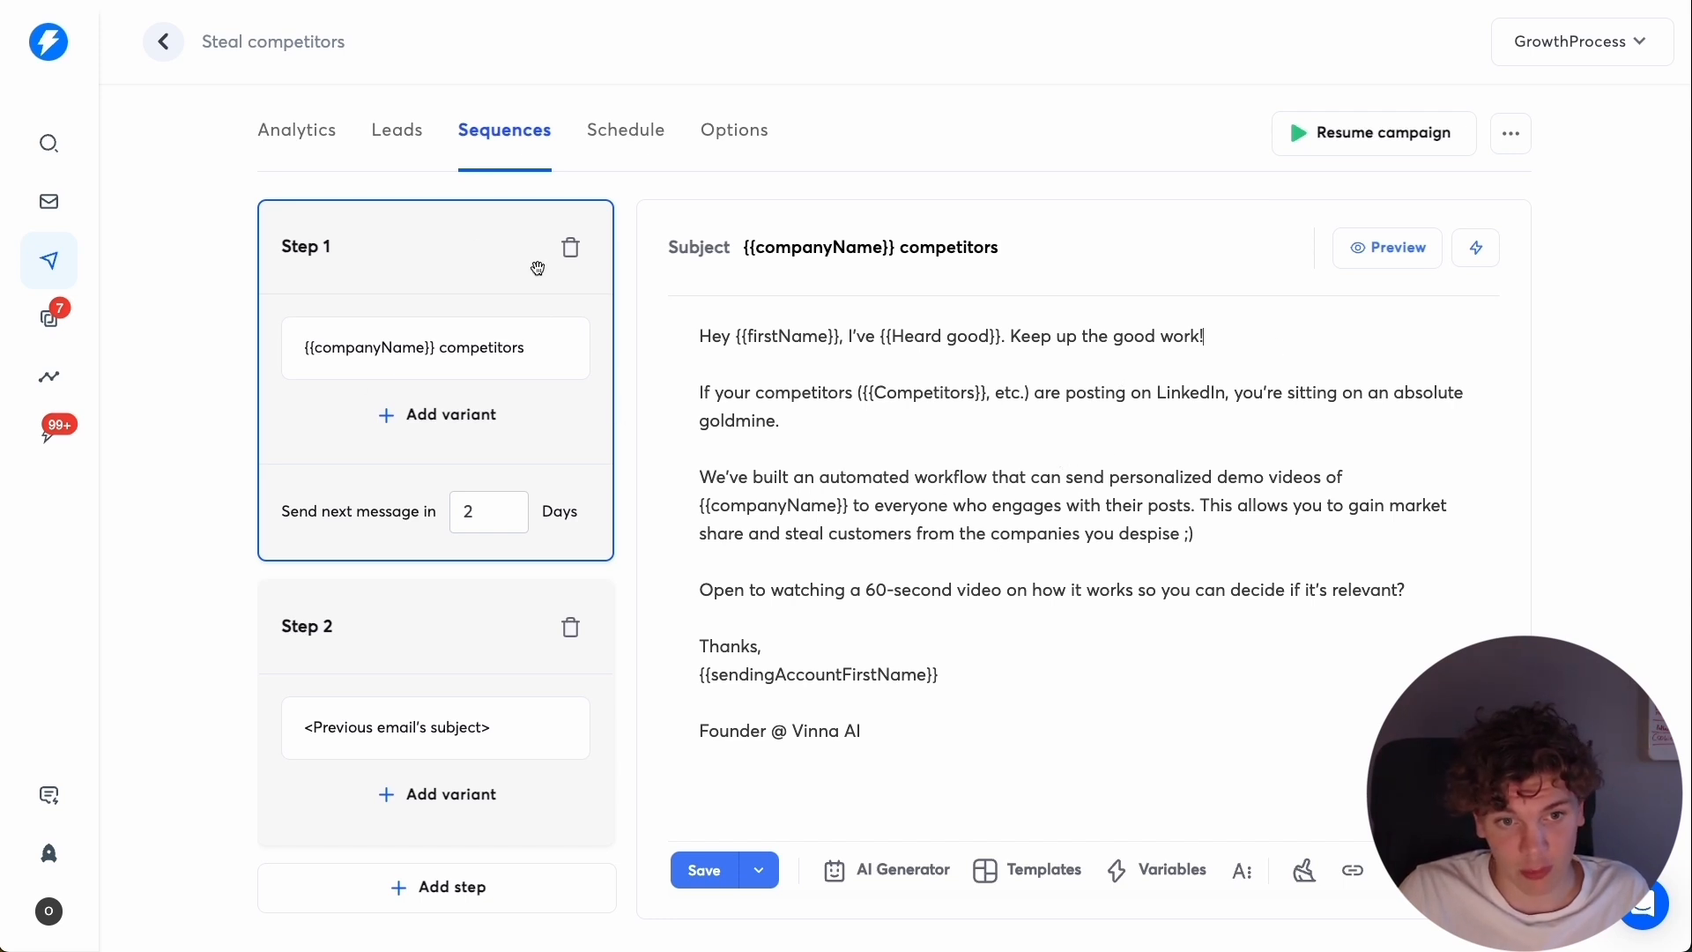
pyautogui.click(462, 637)
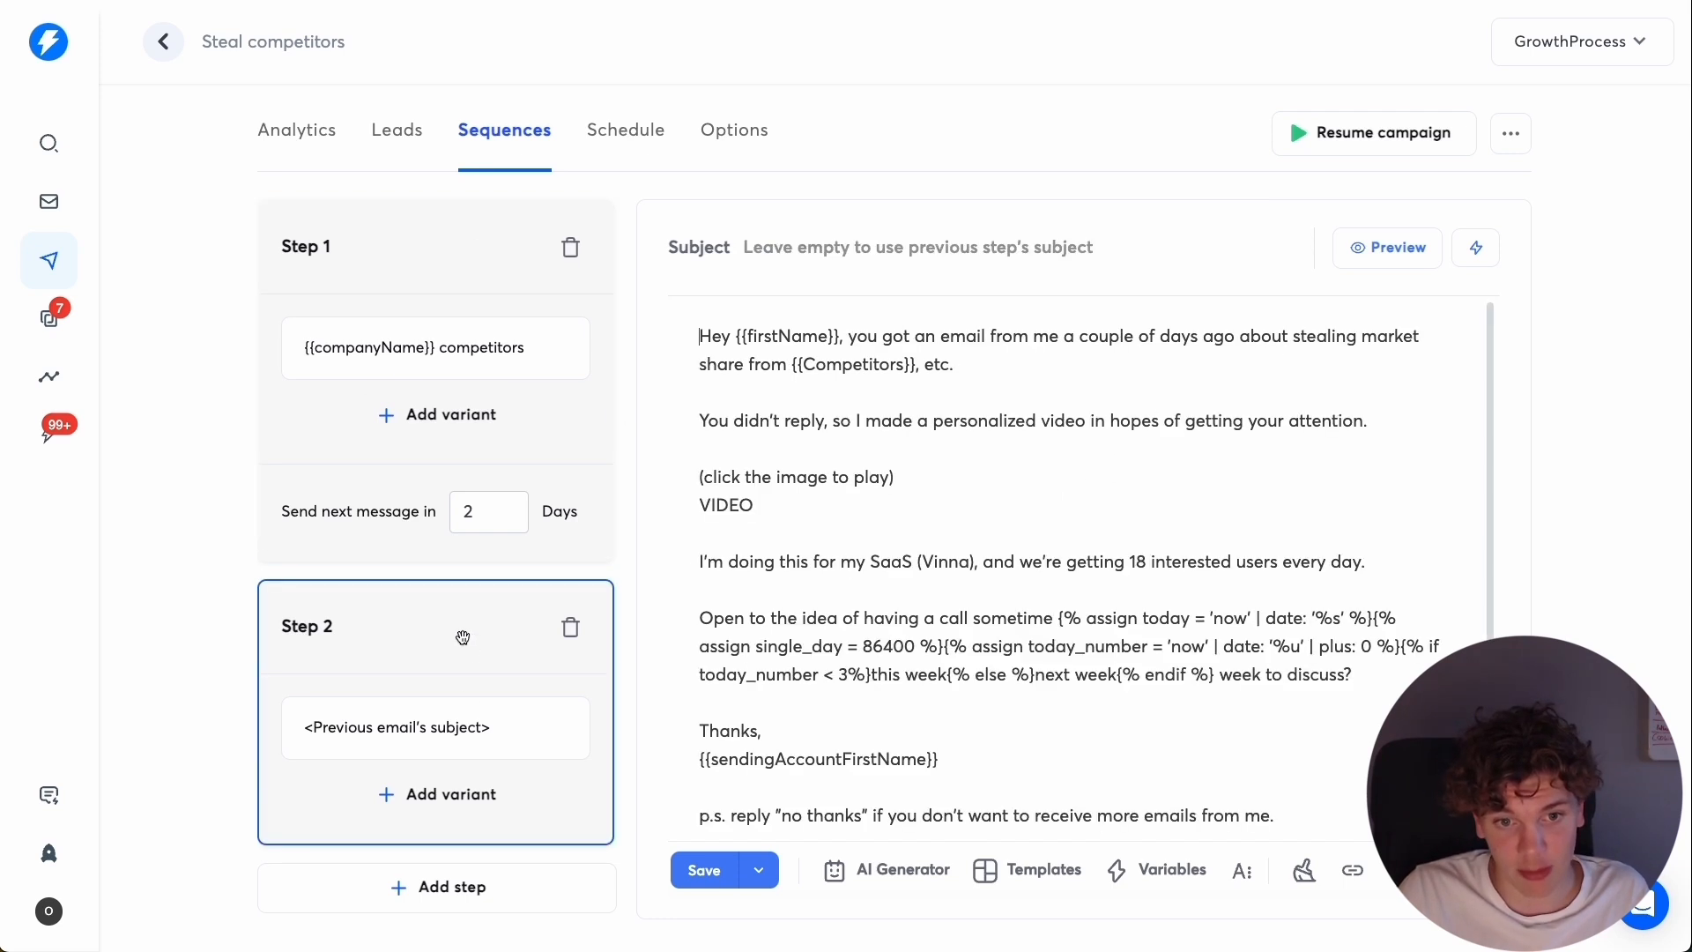
pyautogui.doubleClick(742, 505)
pyautogui.click(827, 500)
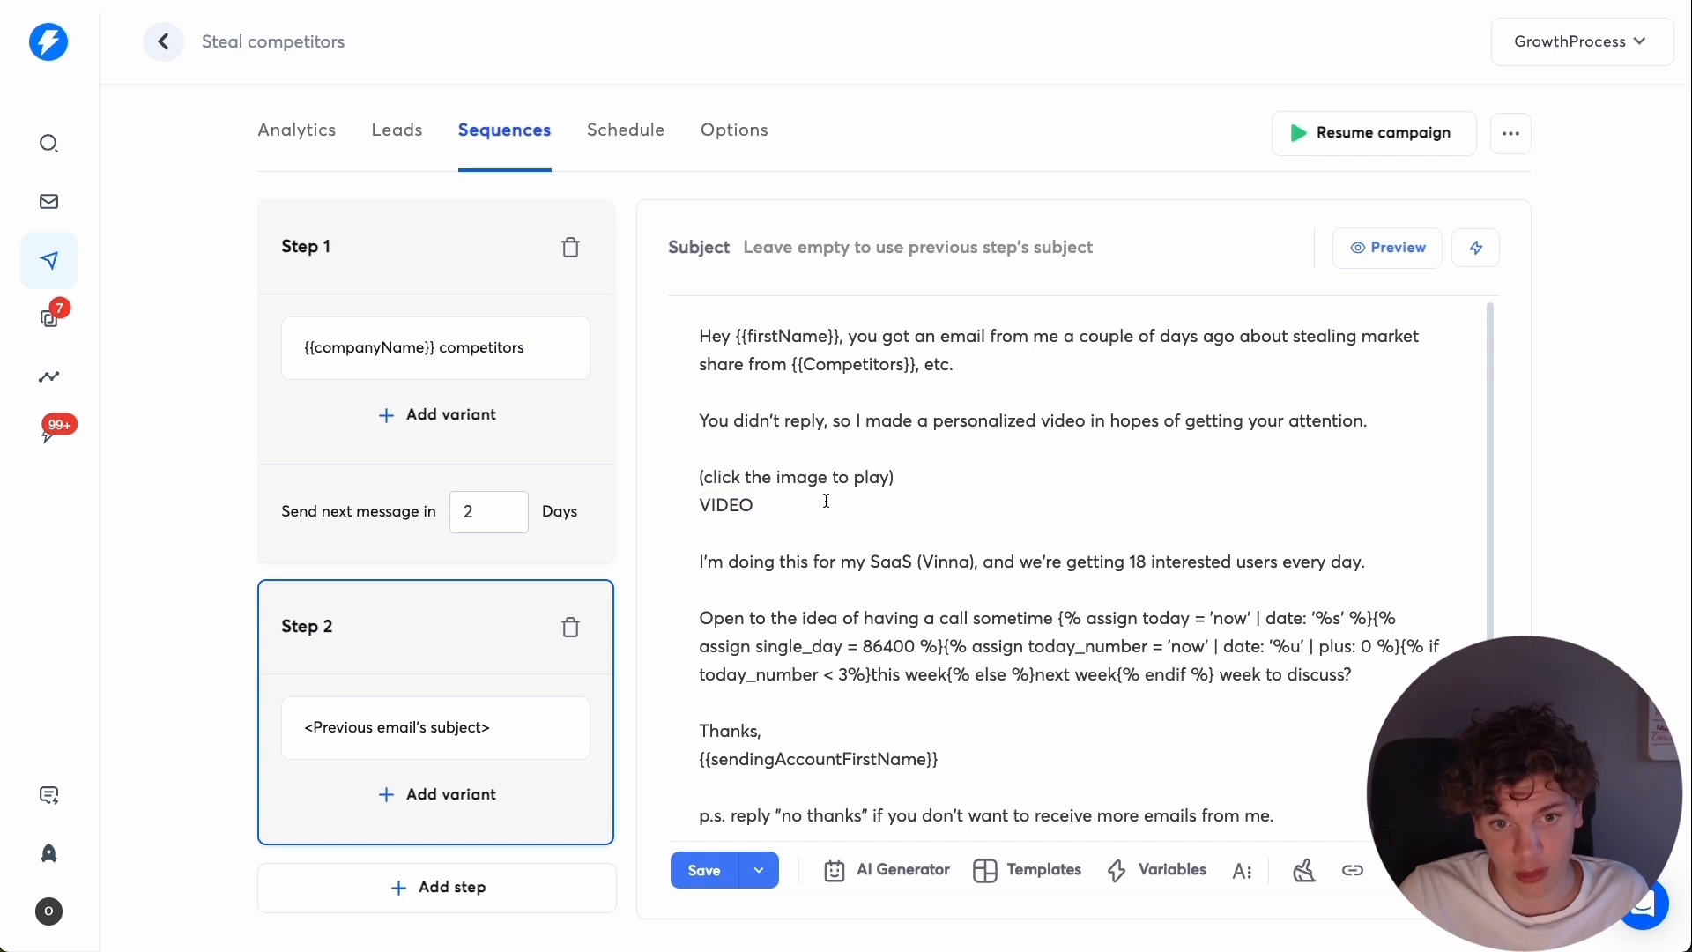
pyautogui.click(401, 280)
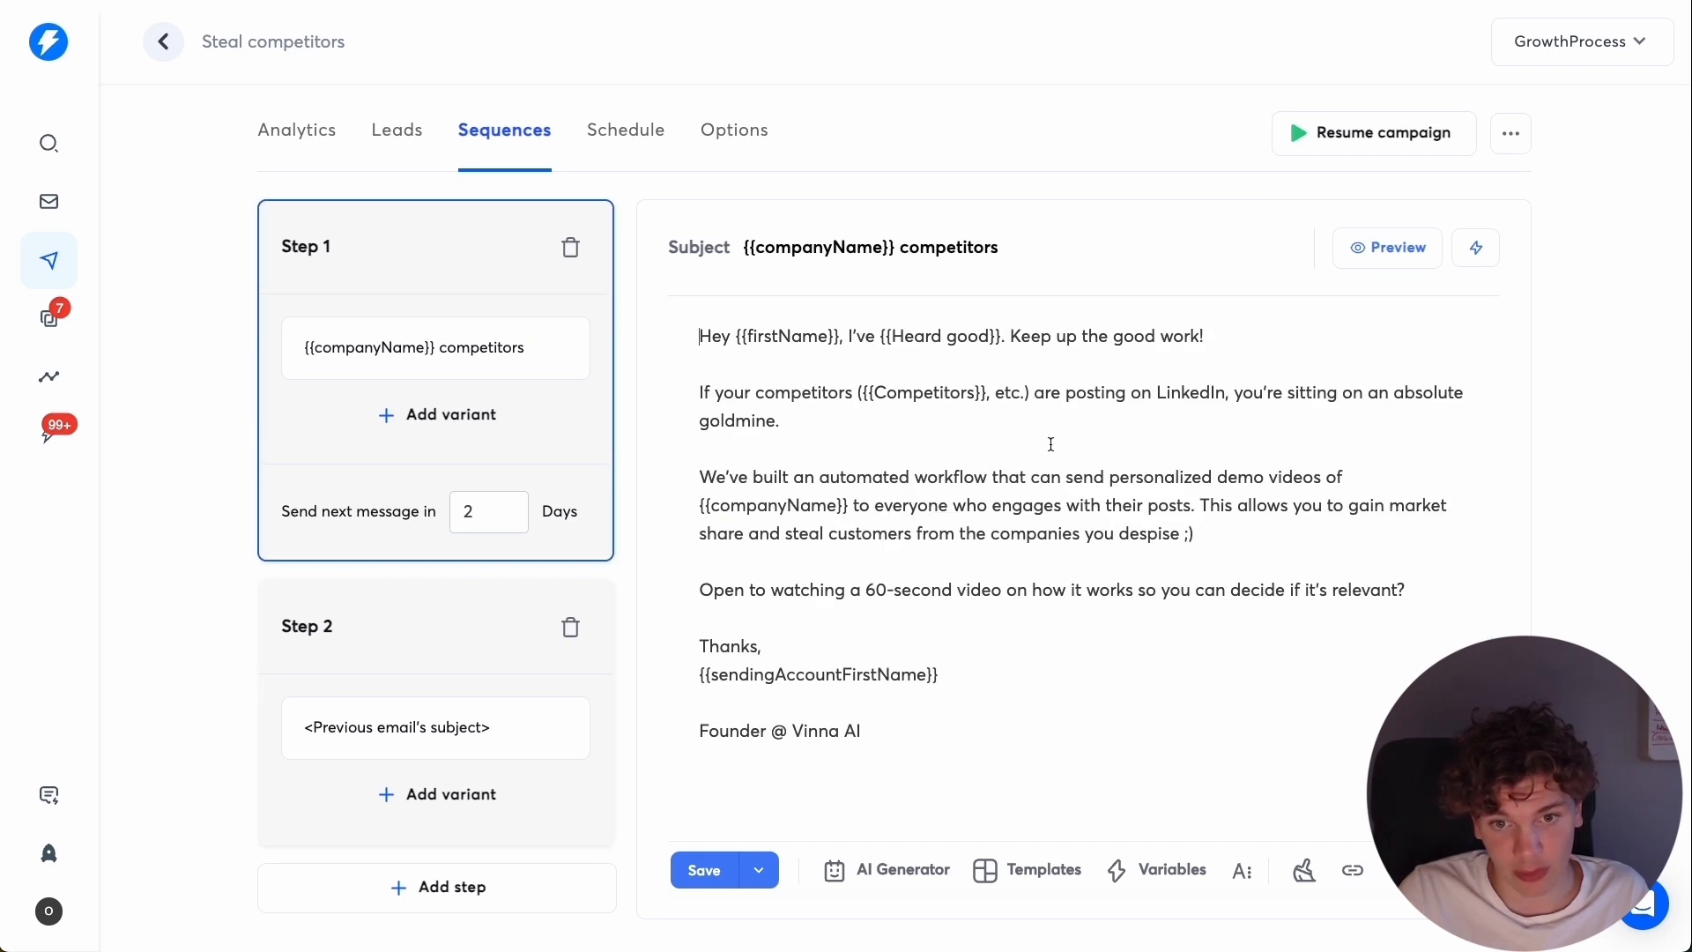